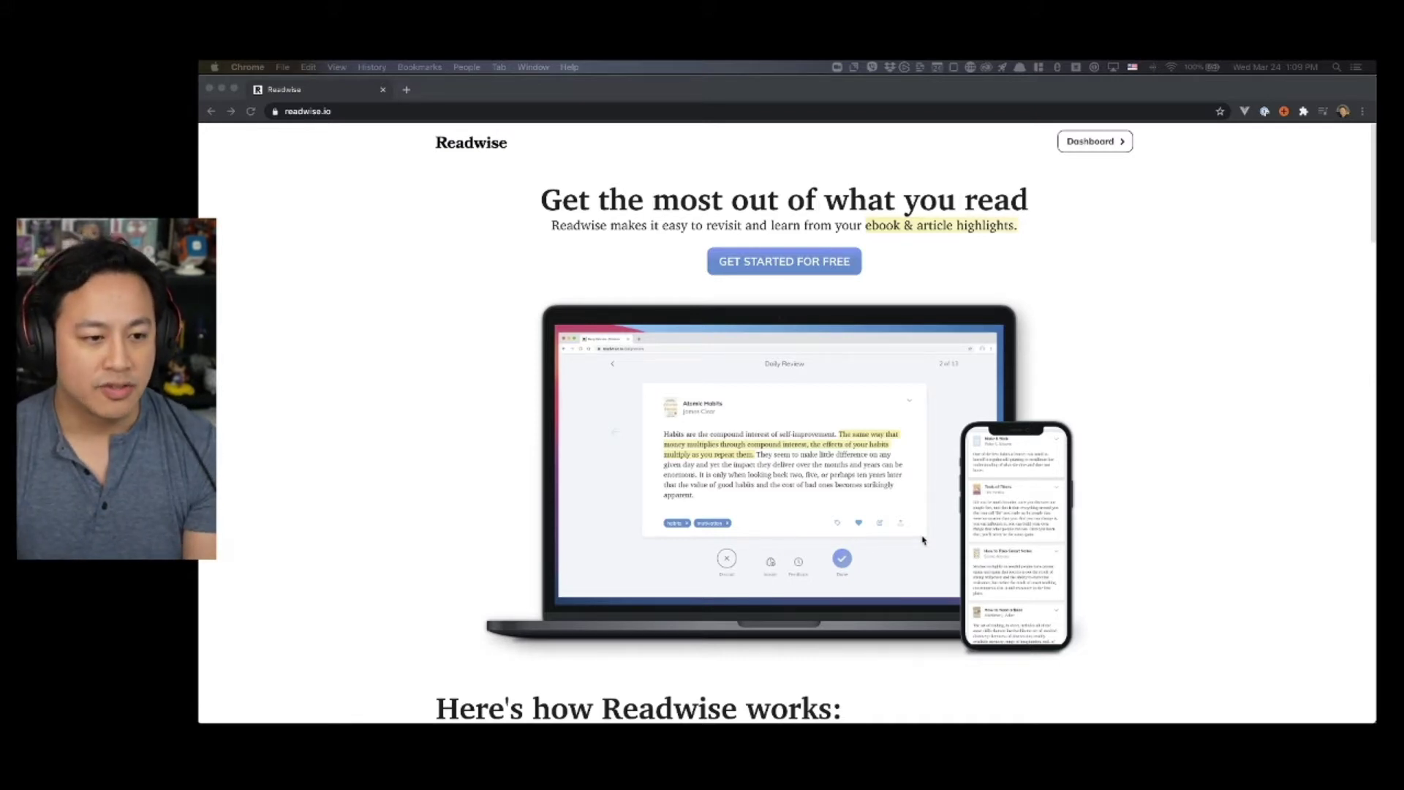
# - Go from the Readwise home page to the dashboard and open the Export Highlights page to view its export options
pyautogui.scroll(-1, 1010, 446)
pyautogui.scroll(1, 1053, 442)
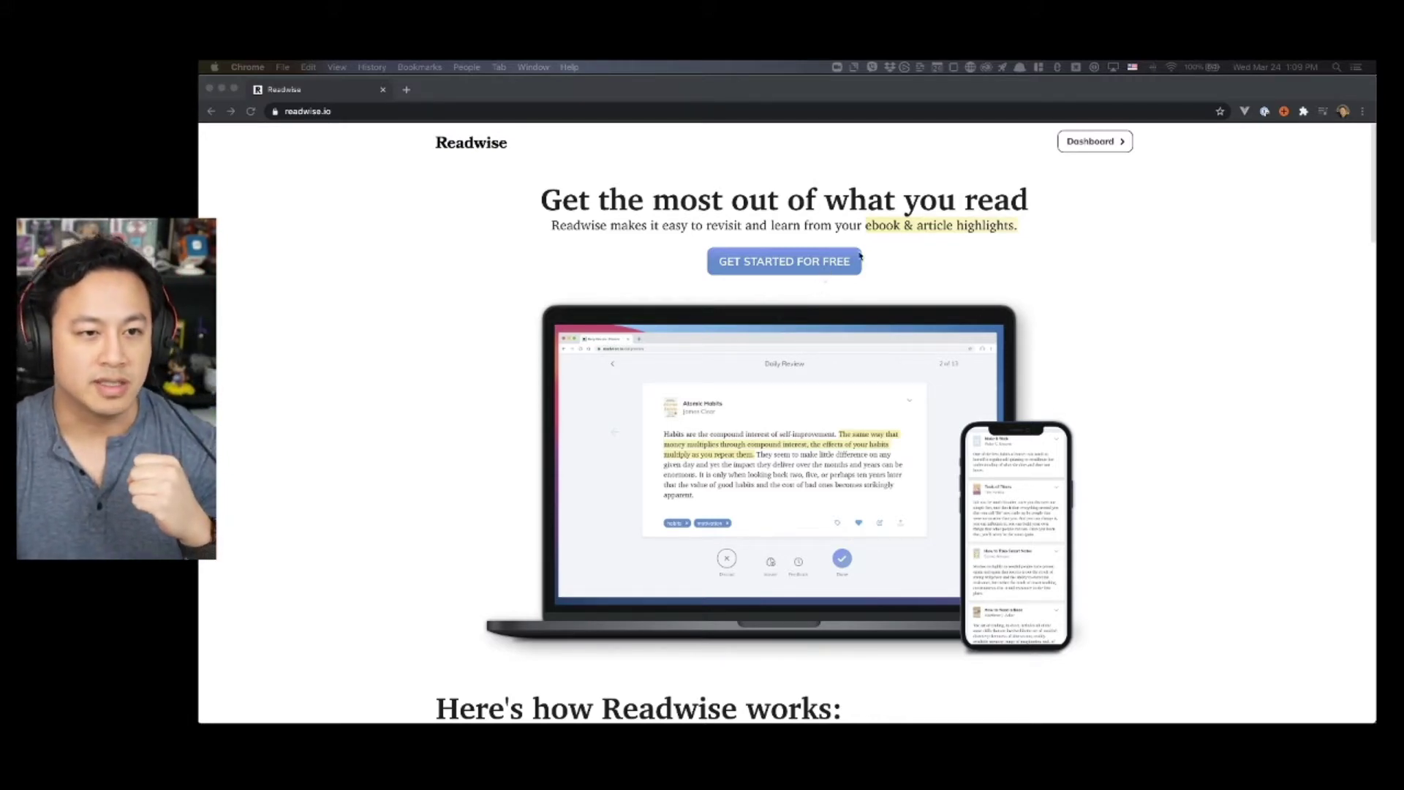
pyautogui.click(1101, 141)
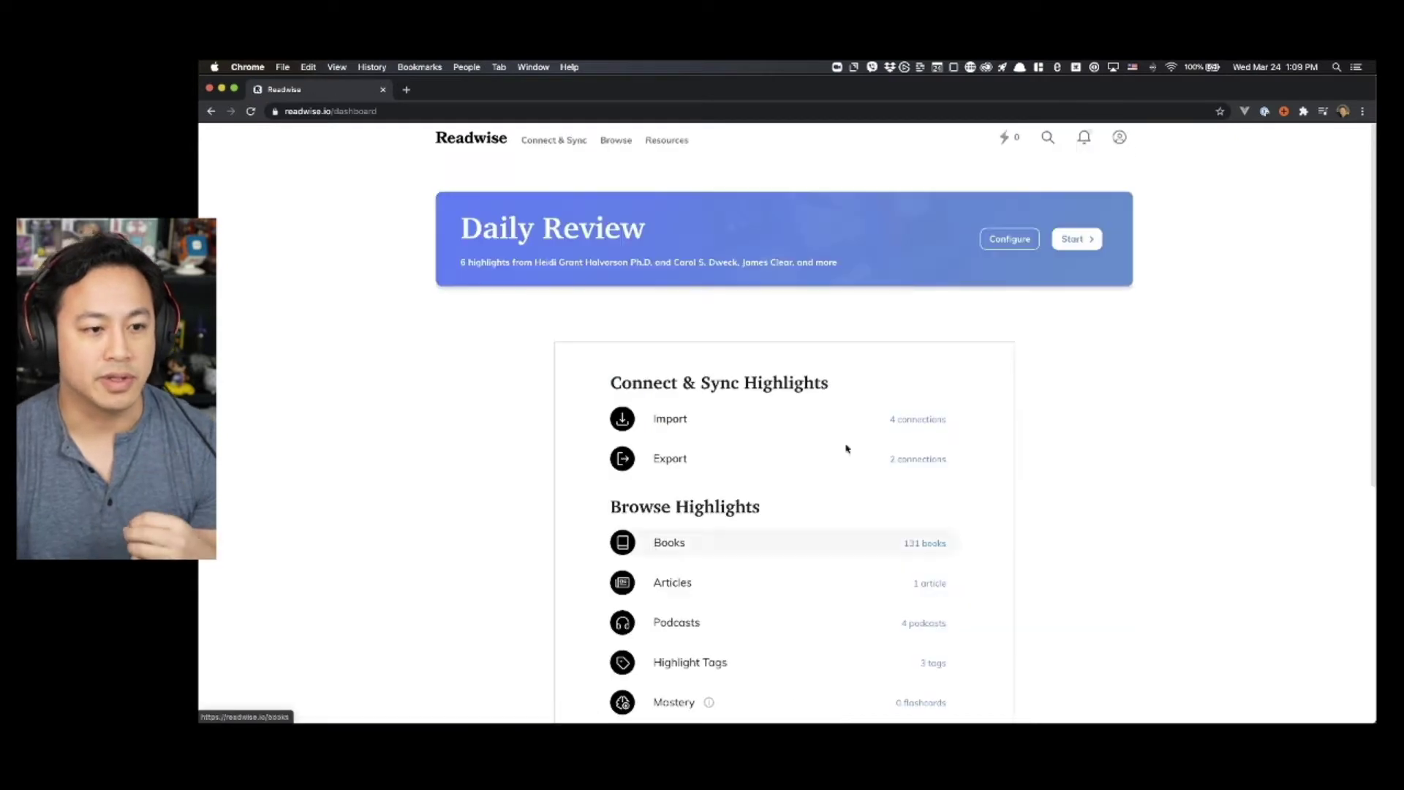
pyautogui.scroll(-1, 815, 410)
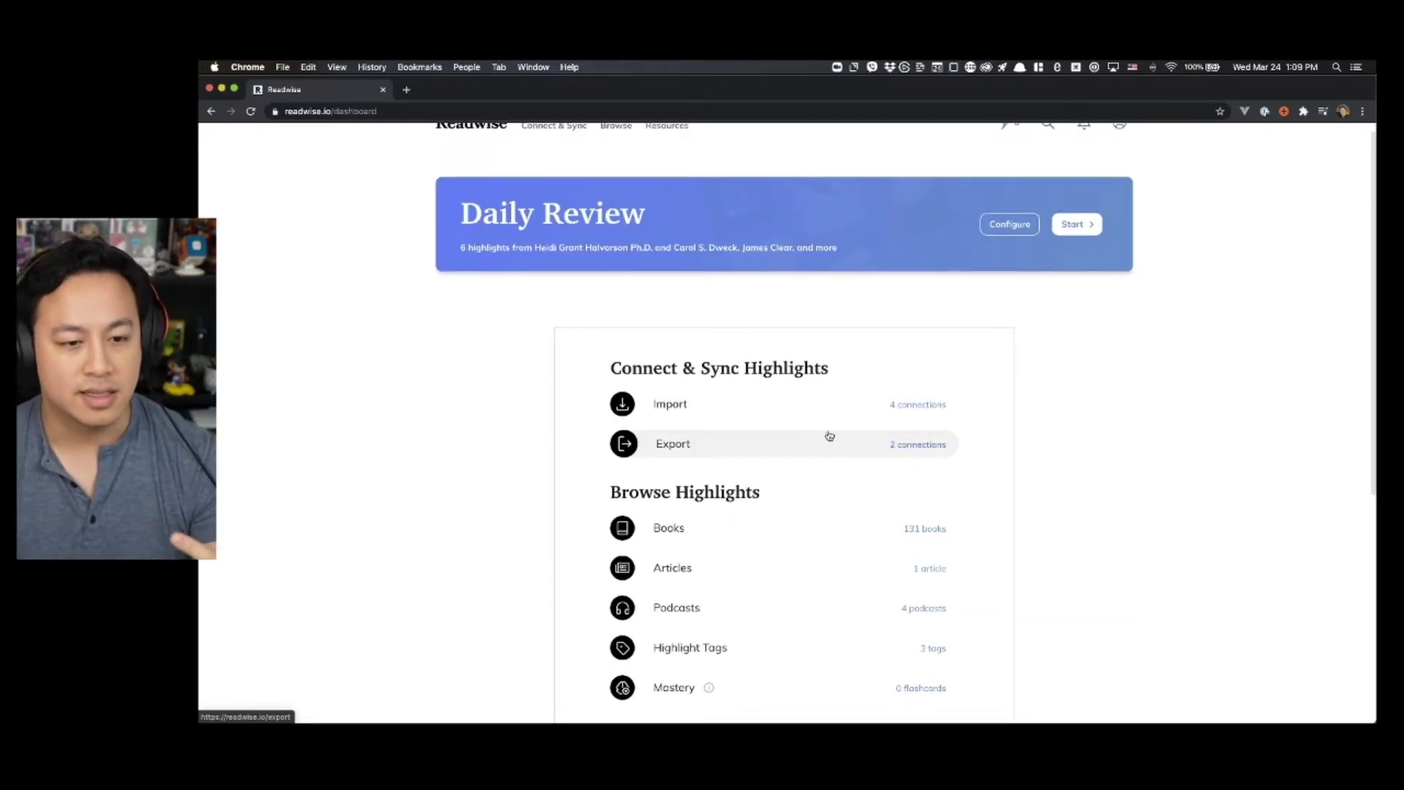
pyautogui.click(831, 442)
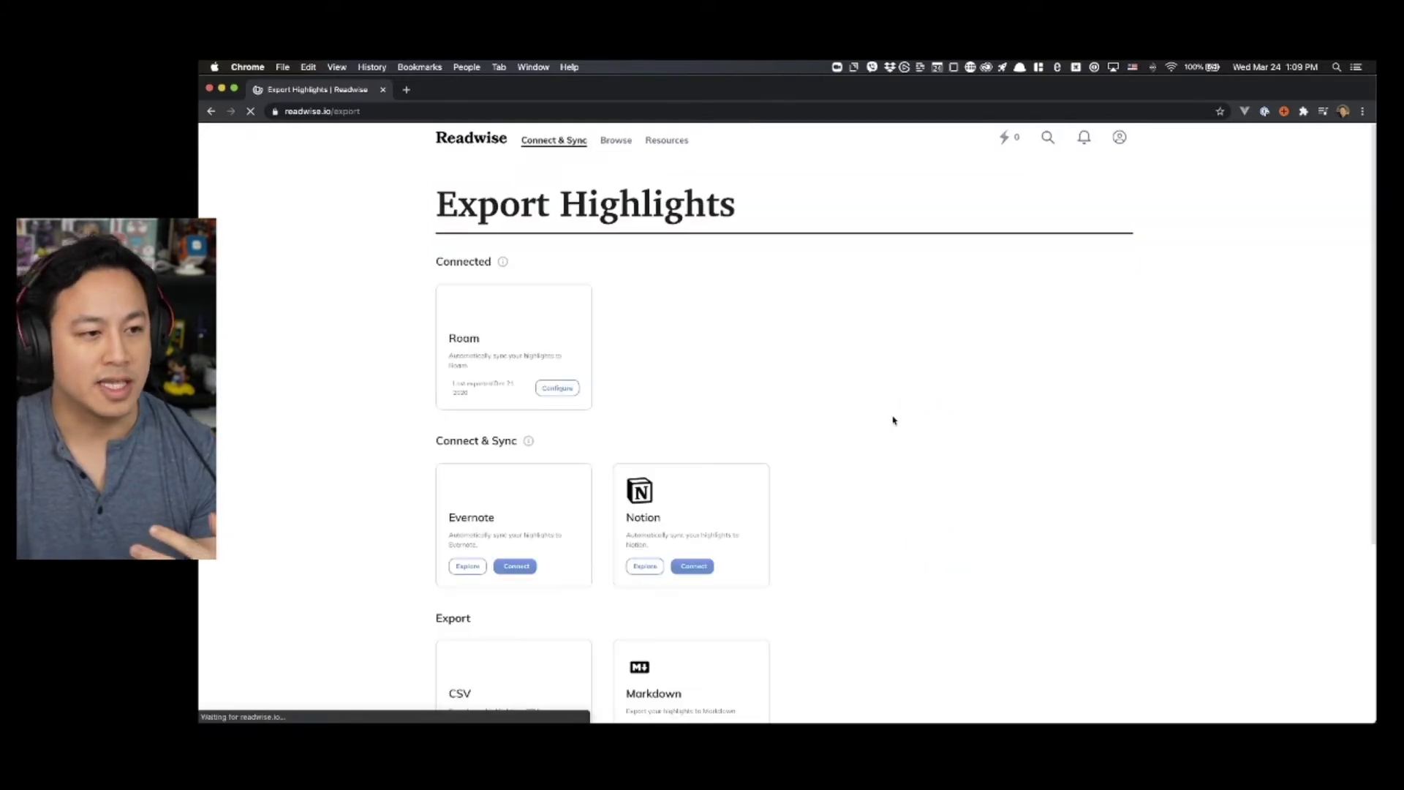
pyautogui.scroll(-1, 896, 416)
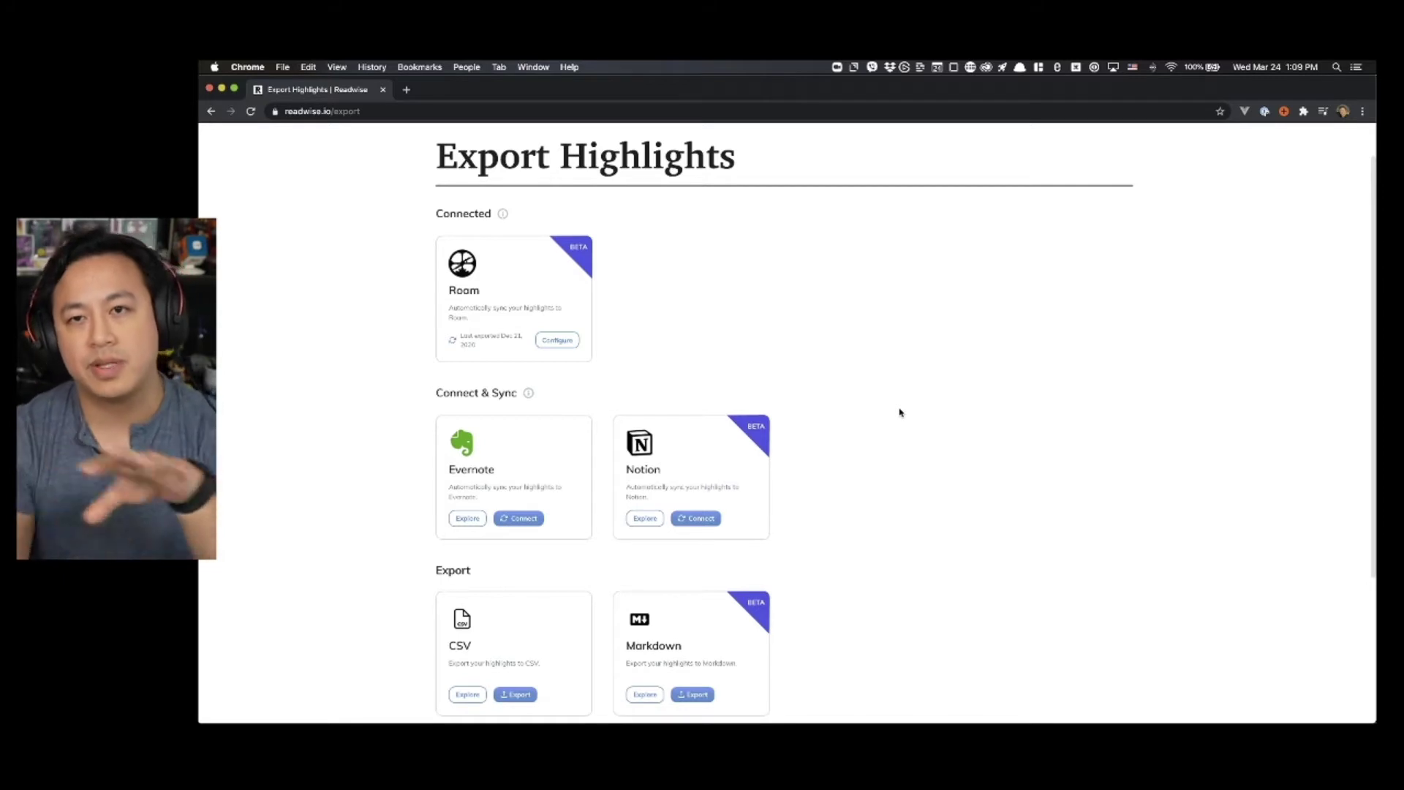
pyautogui.scroll(-2, 843, 441)
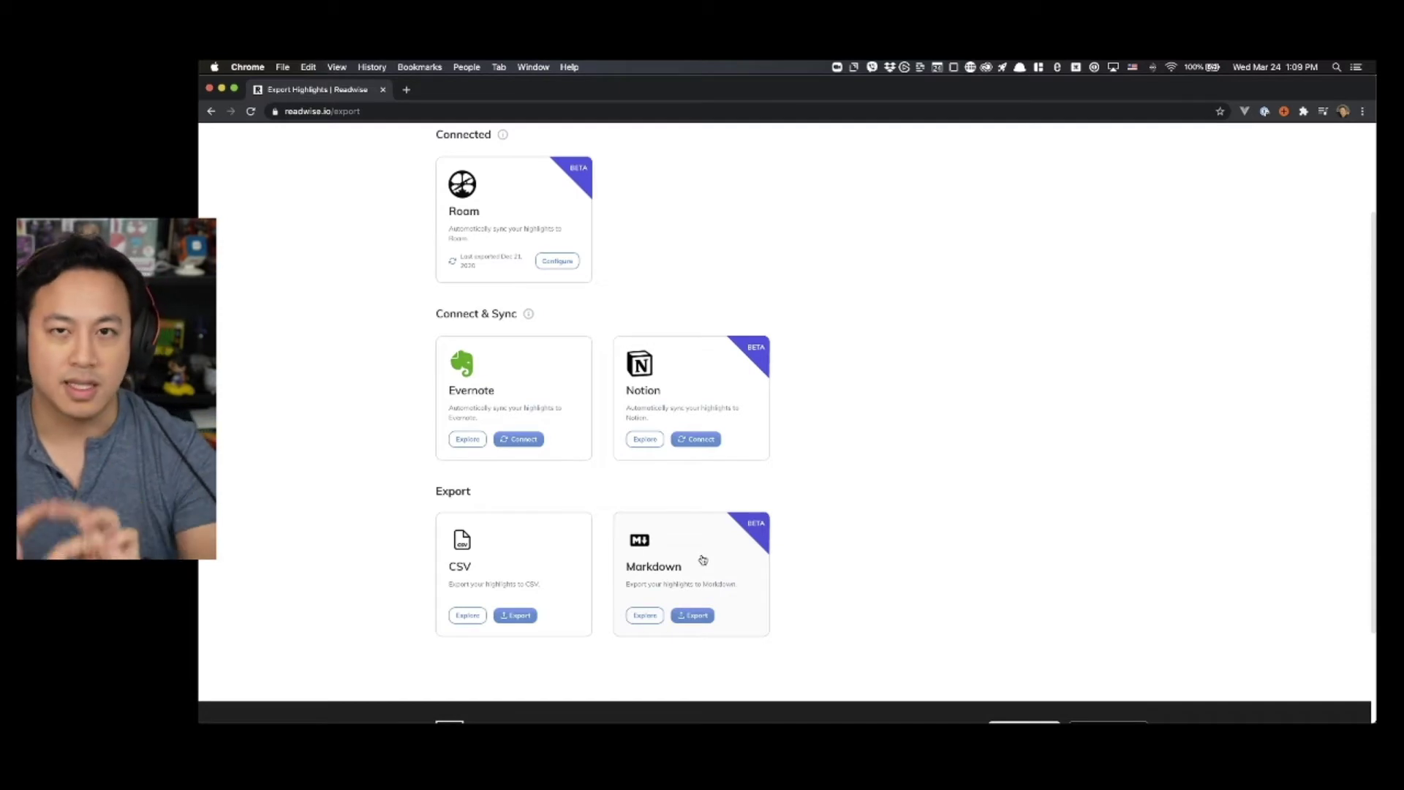
pyautogui.scroll(1, 703, 561)
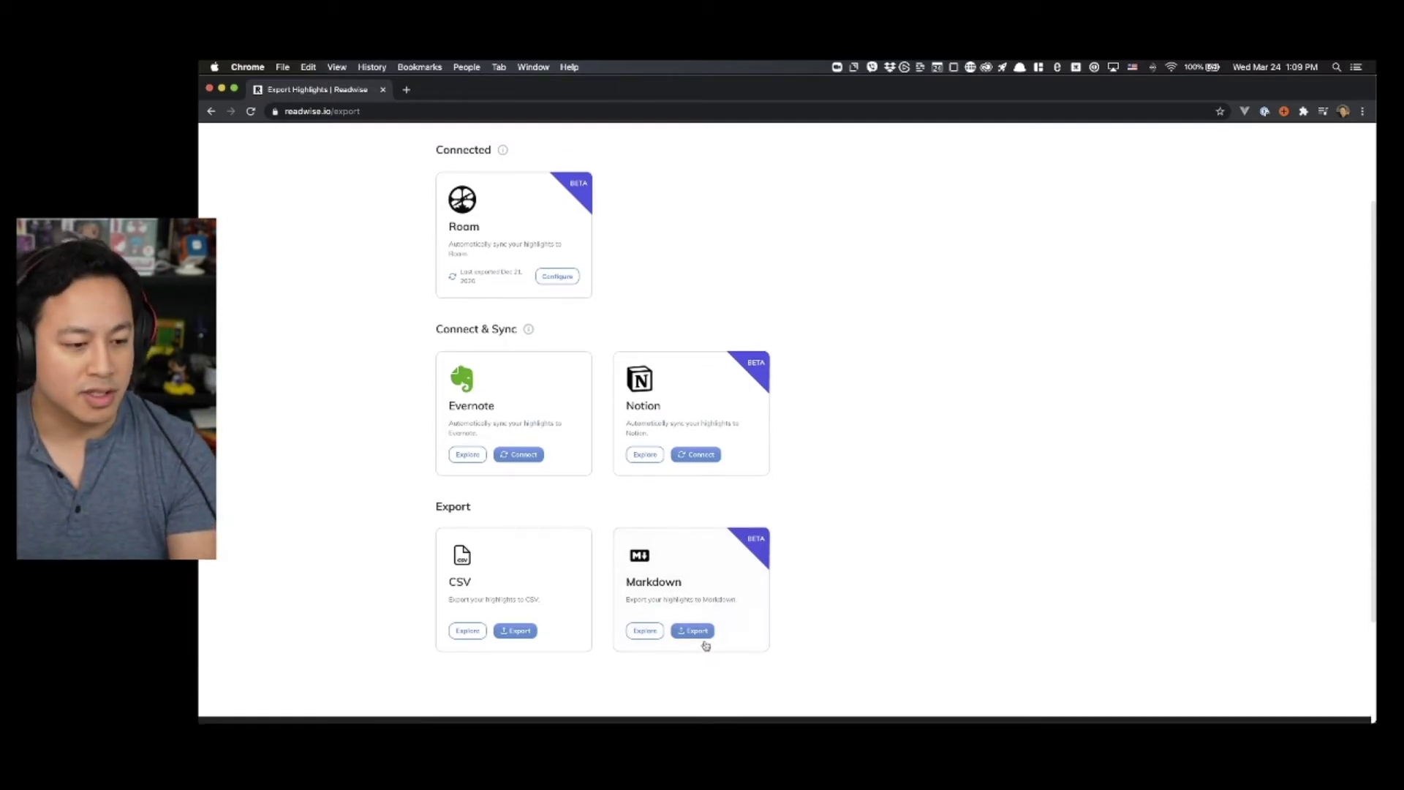
# - Open the Markdown export preferences and look through the list of books that can be exported
pyautogui.click(690, 630)
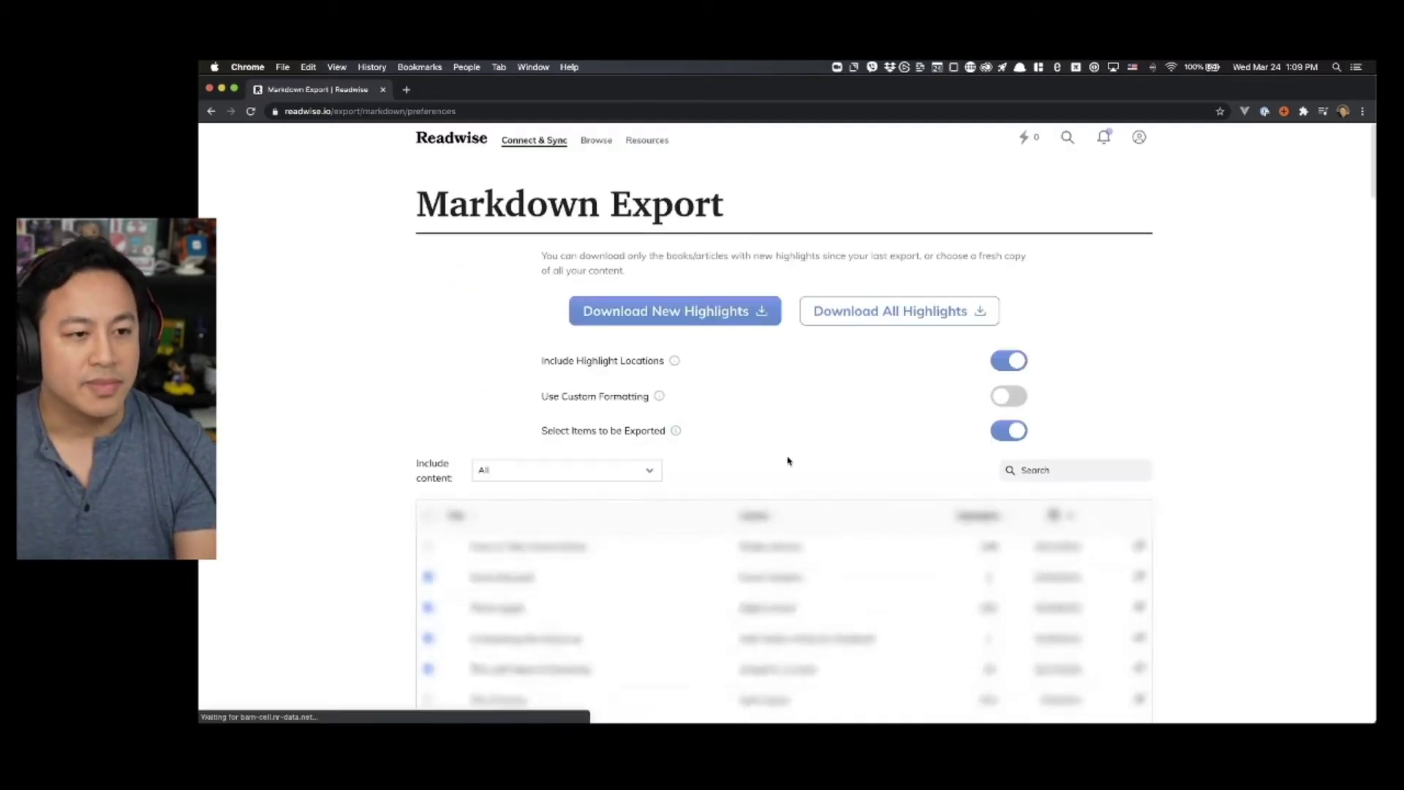
pyautogui.scroll(-3, 856, 439)
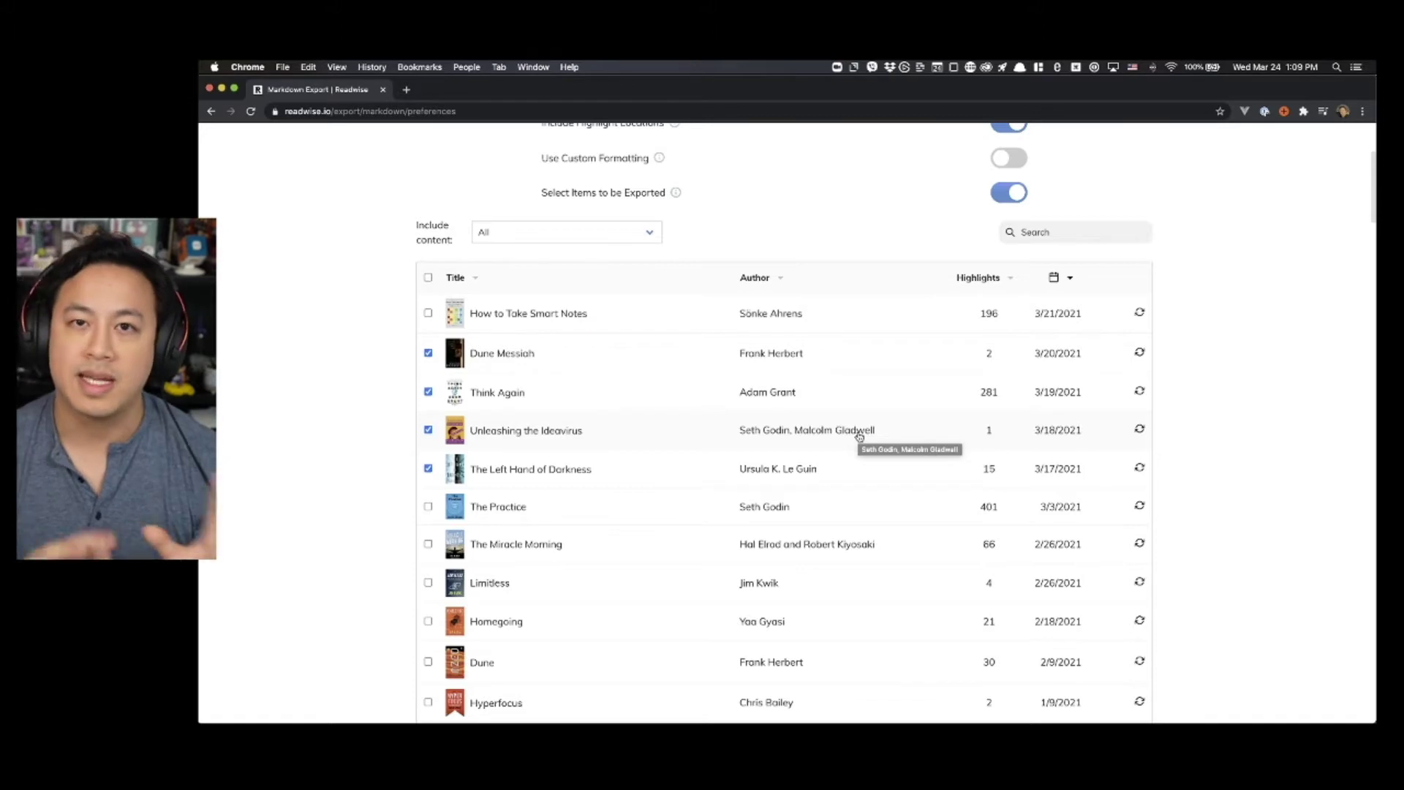
pyautogui.scroll(3, 1162, 380)
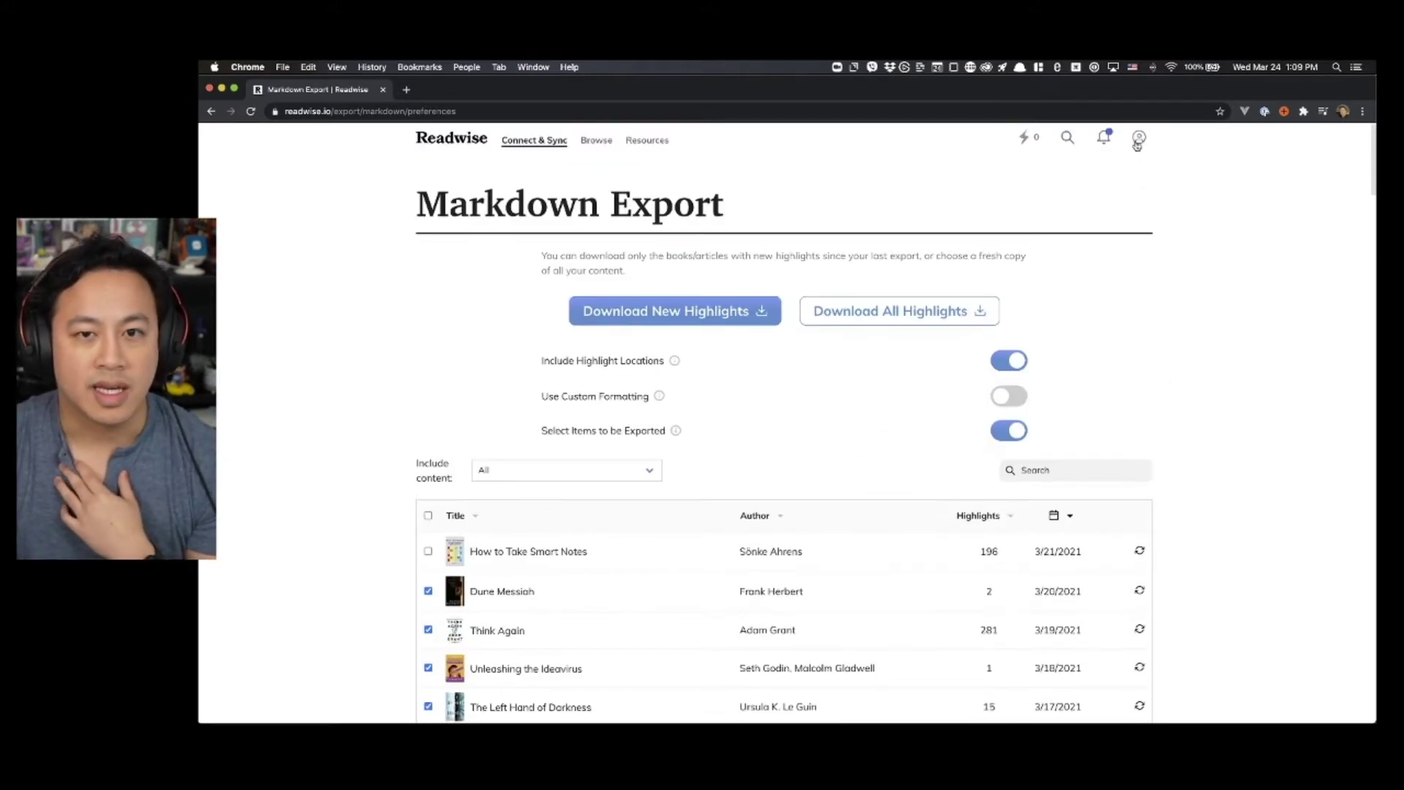
# - View the account settings page and briefly check the reading statistics page, closing it again
pyautogui.click(1139, 138)
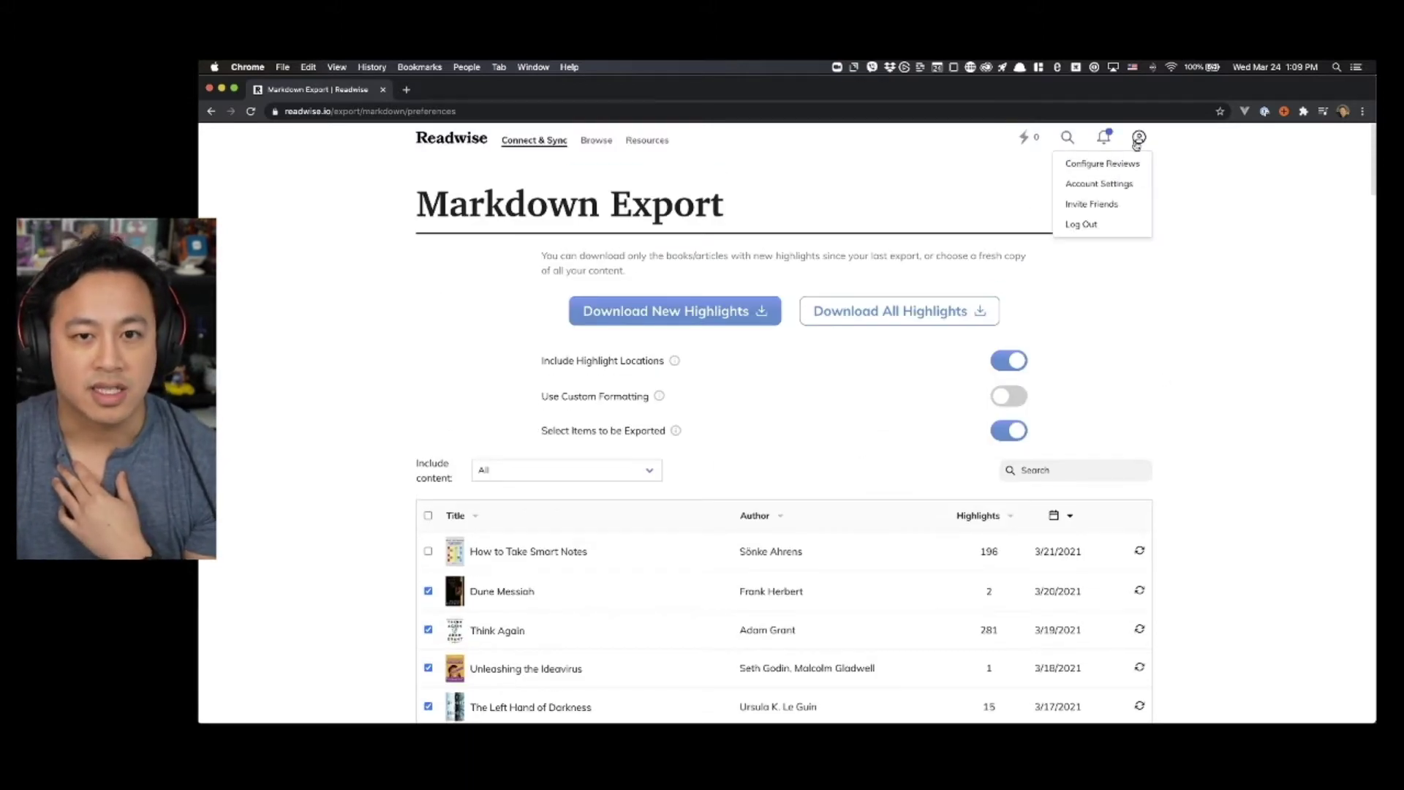
pyautogui.click(1107, 184)
pyautogui.scroll(-5, 778, 383)
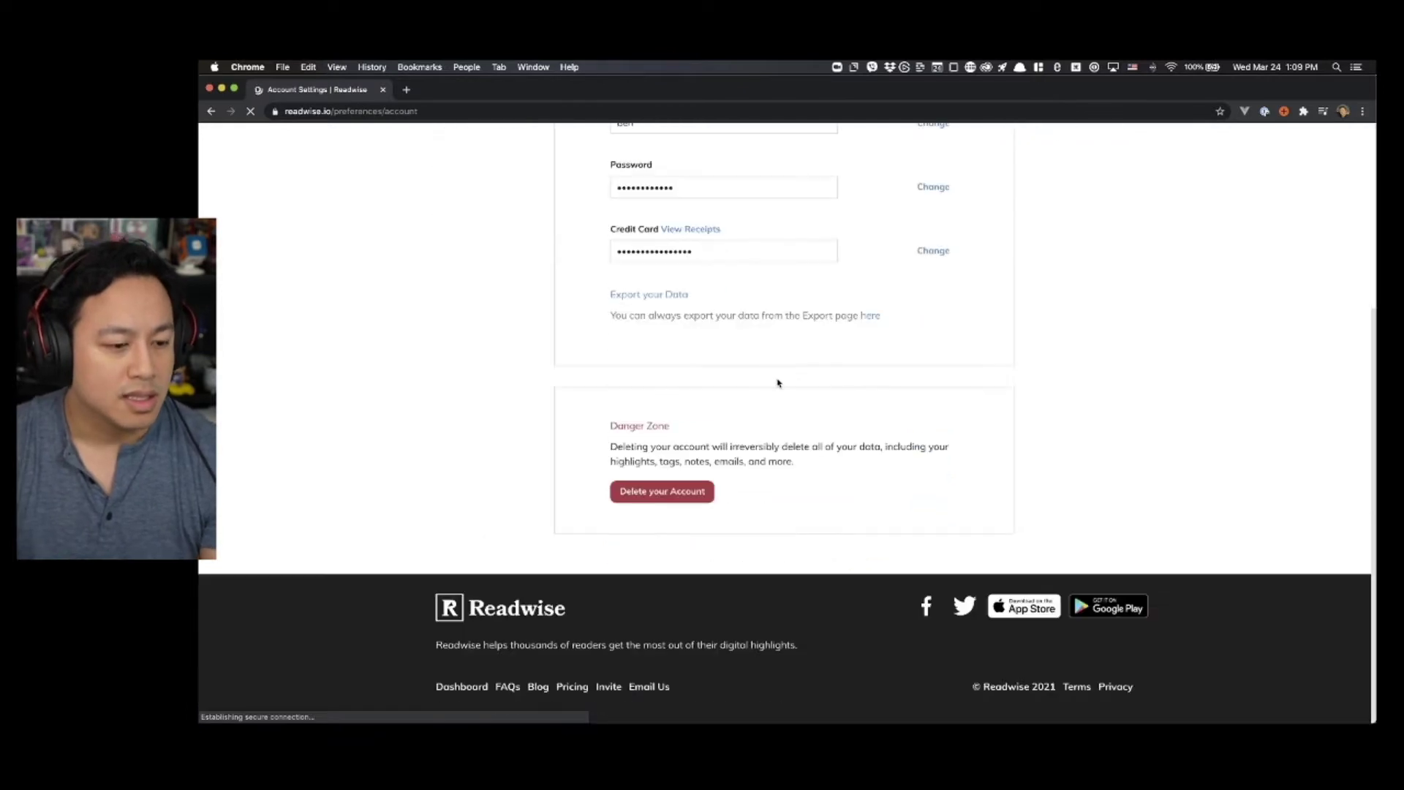
pyautogui.scroll(5, 786, 382)
pyautogui.click(1011, 139)
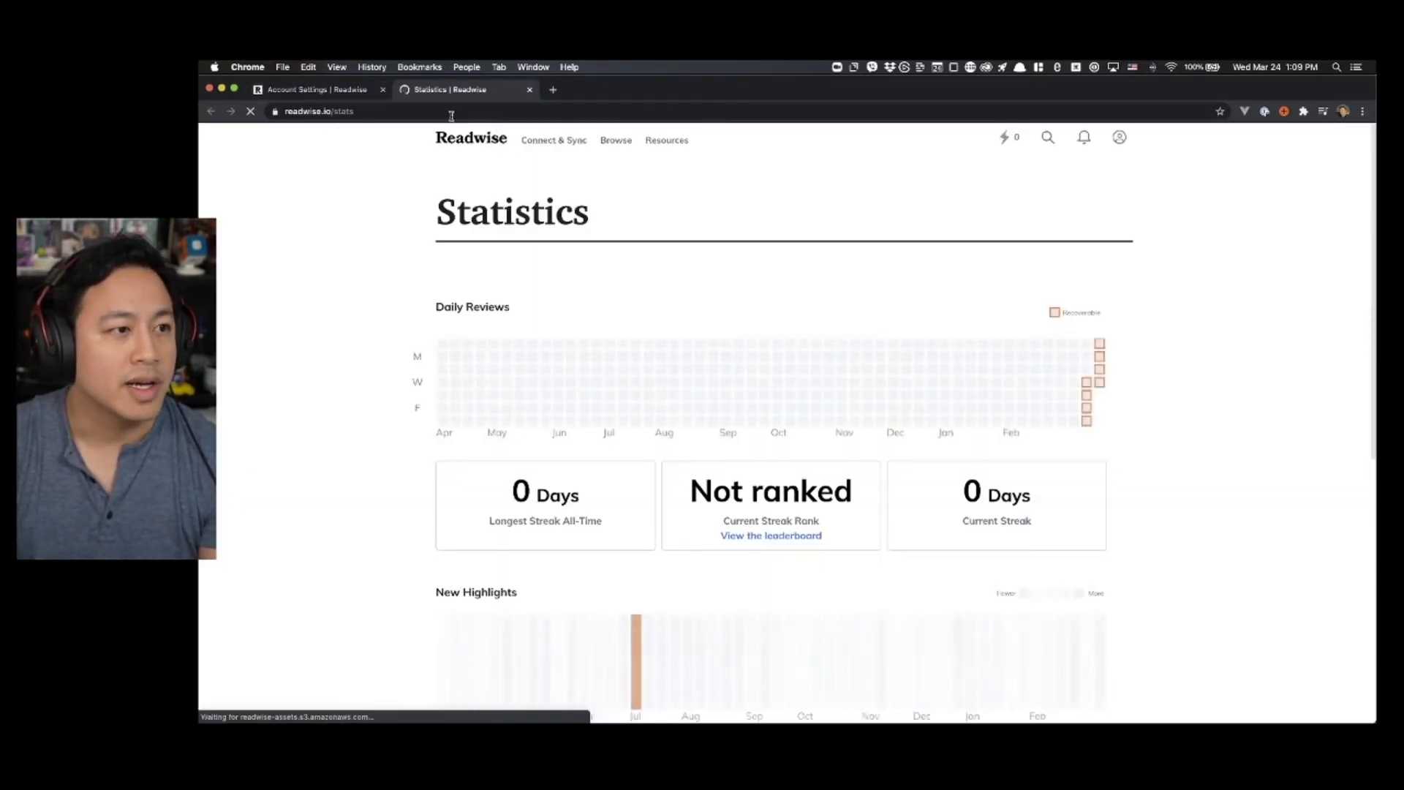
pyautogui.press('super+w')
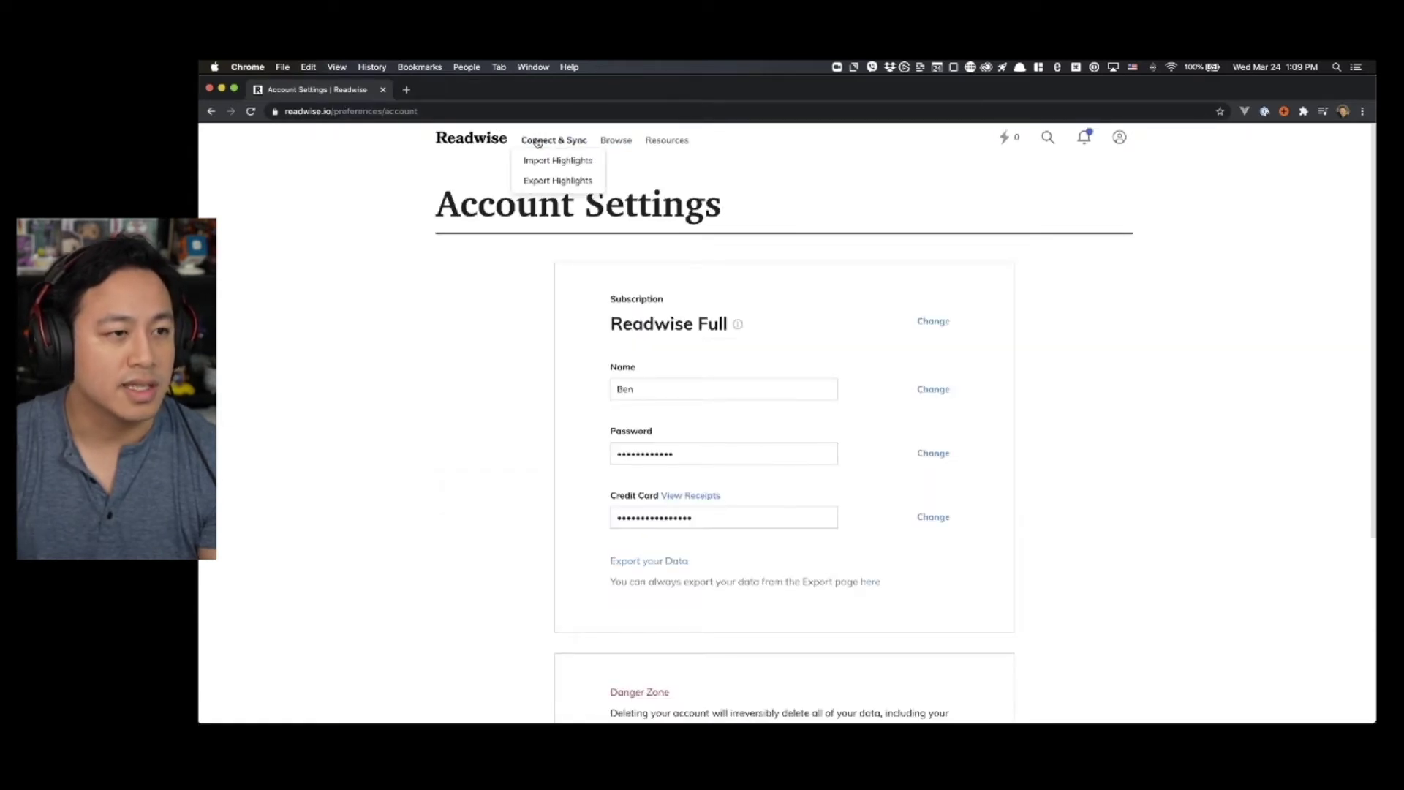
# - Open the Import Highlights page and examine the suggested and connected highlight sources
pyautogui.click(589, 162)
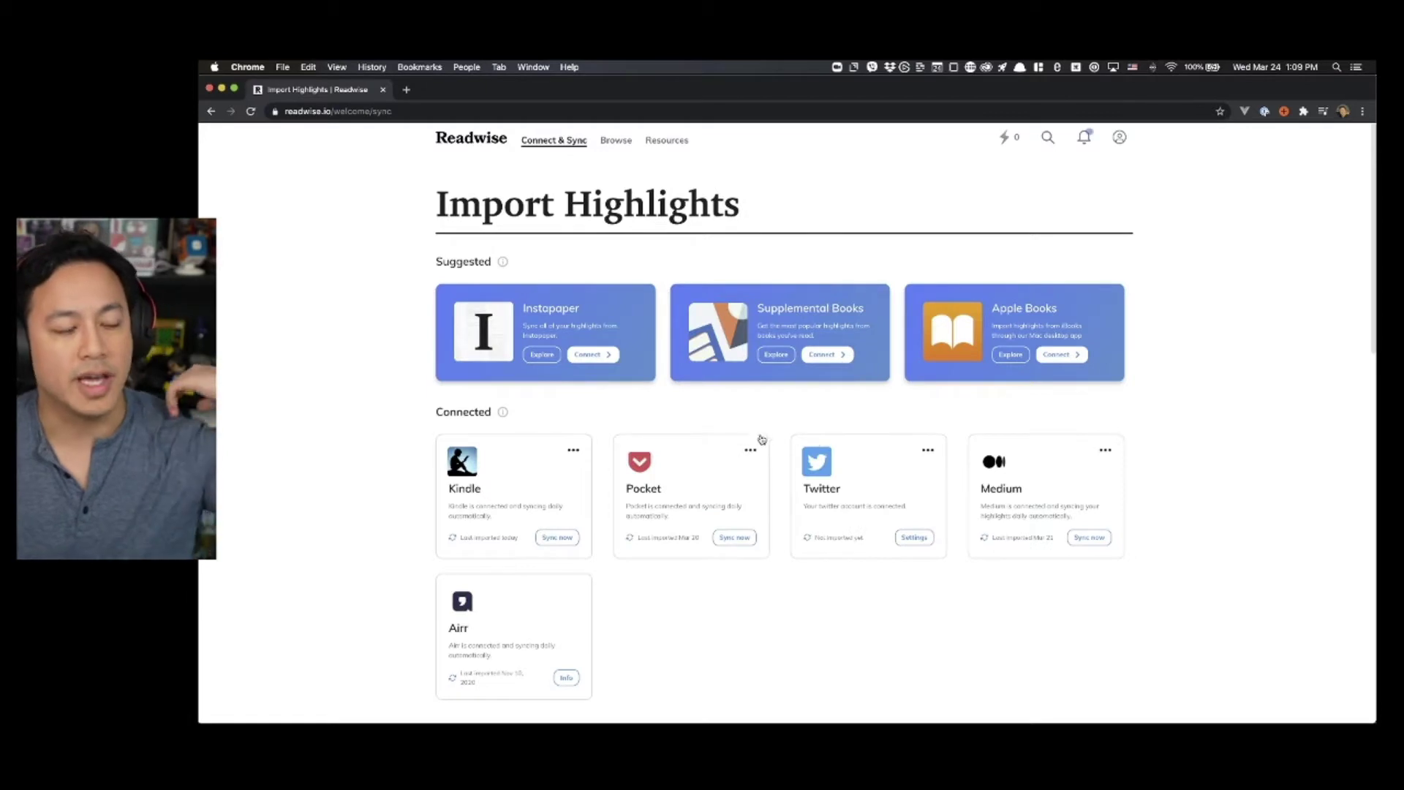
pyautogui.scroll(-3, 762, 480)
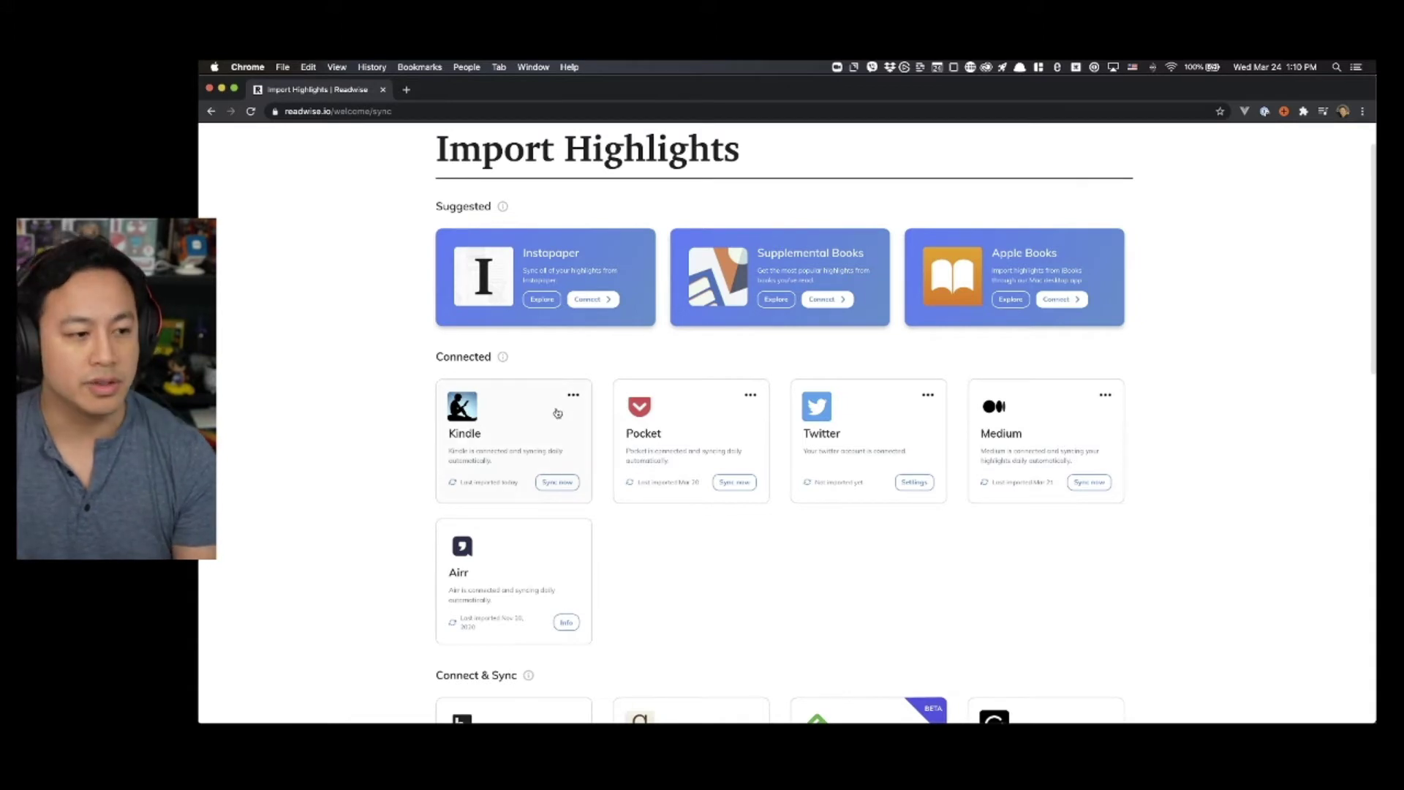
pyautogui.scroll(2, 818, 499)
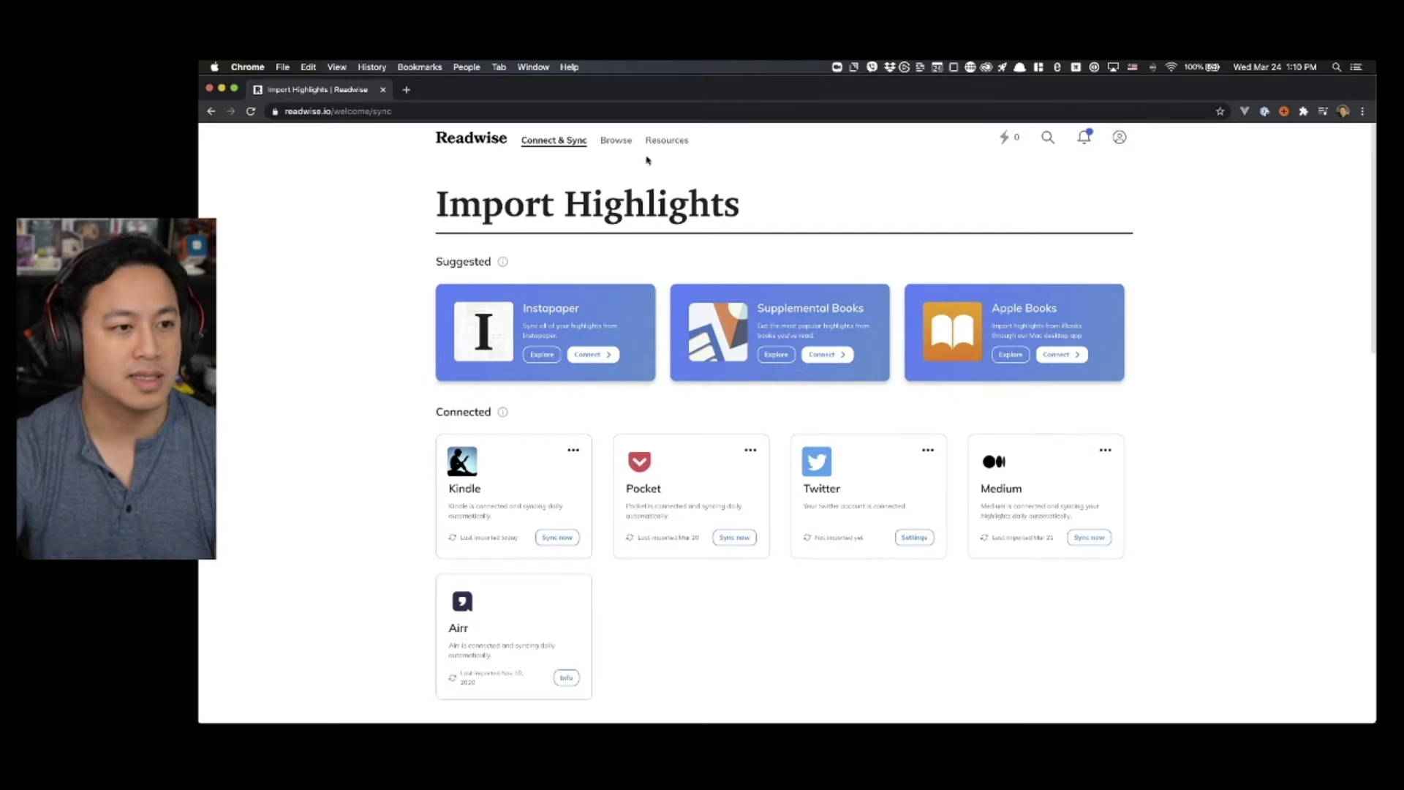
# - Return to the Export Highlights page and open the Markdown export preferences
pyautogui.click(569, 146)
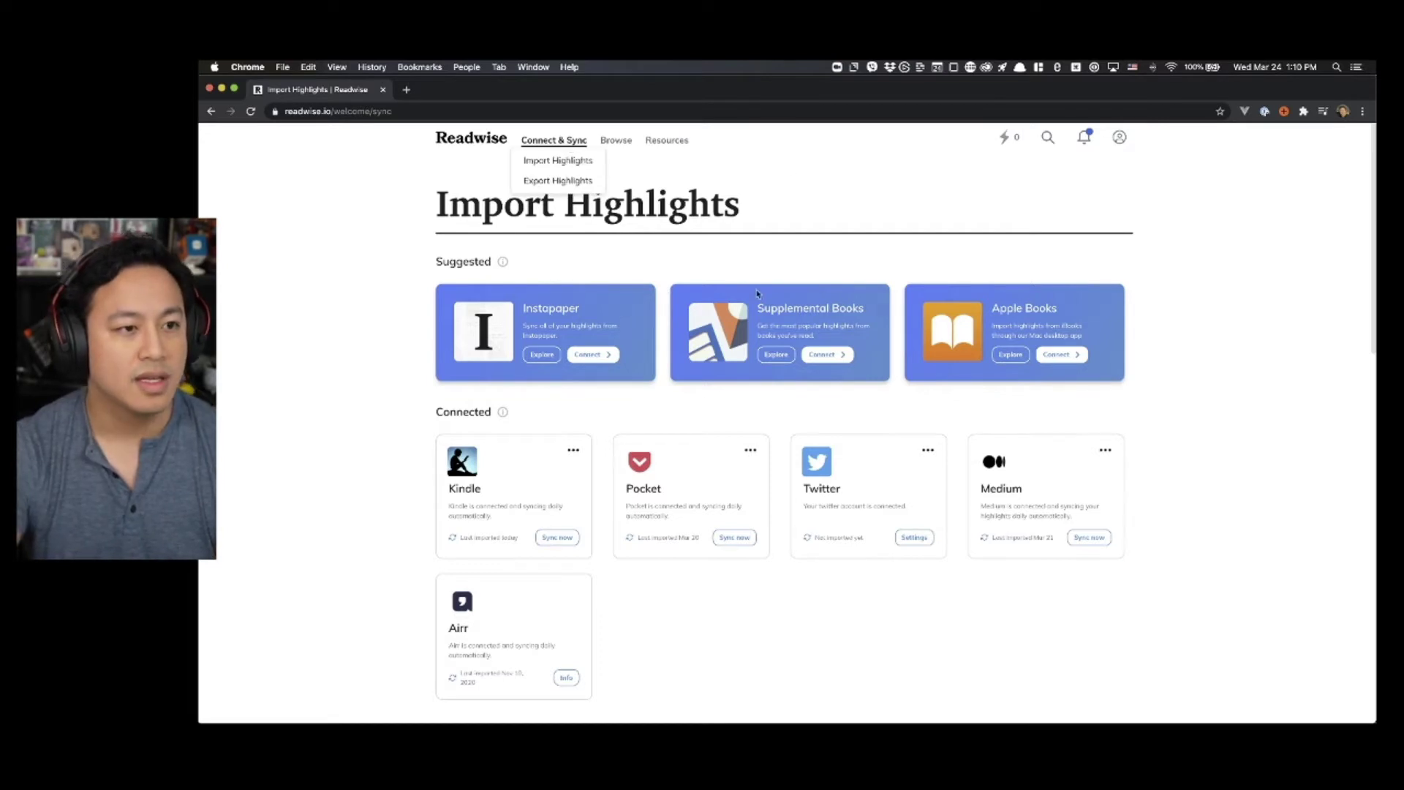
pyautogui.click(560, 181)
pyautogui.scroll(-3, 750, 479)
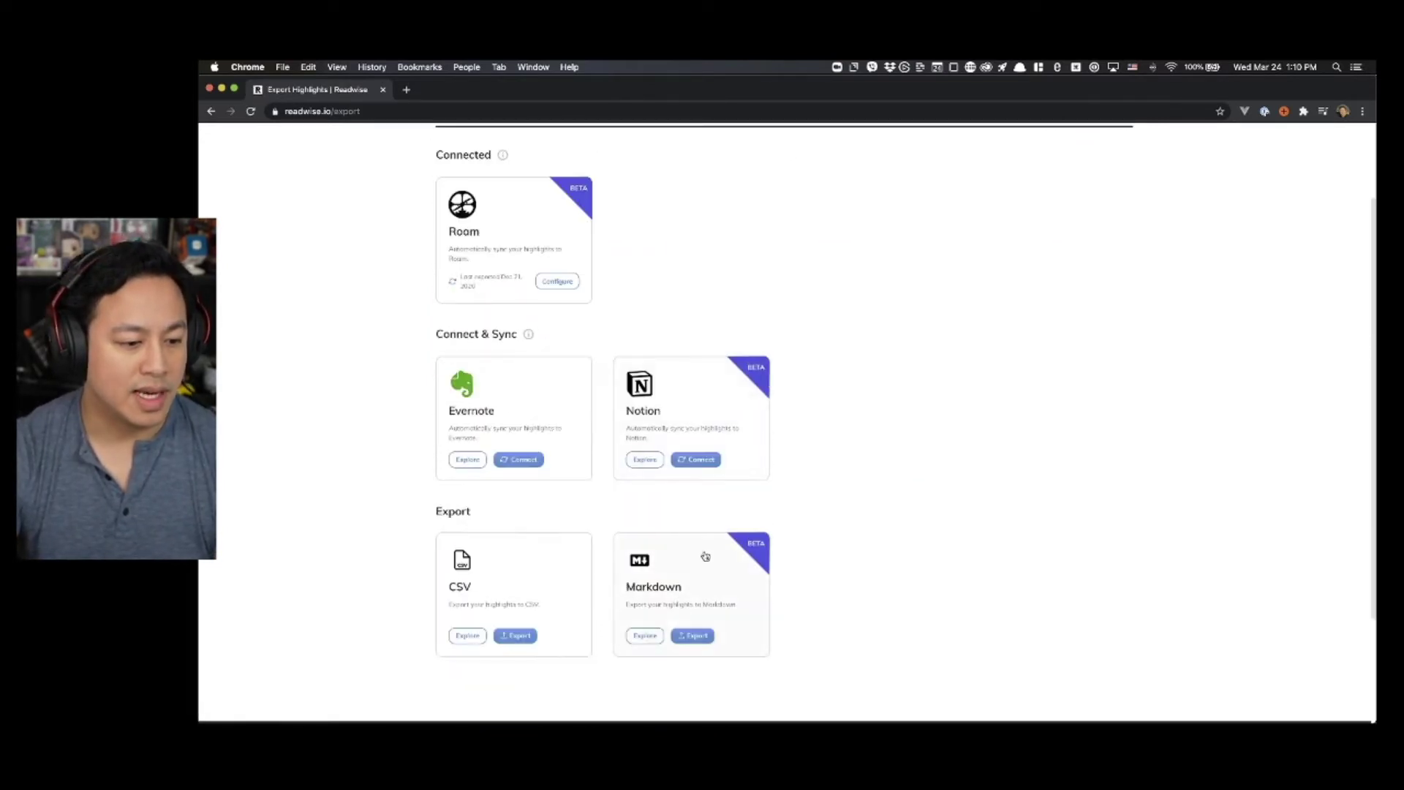
pyautogui.click(681, 634)
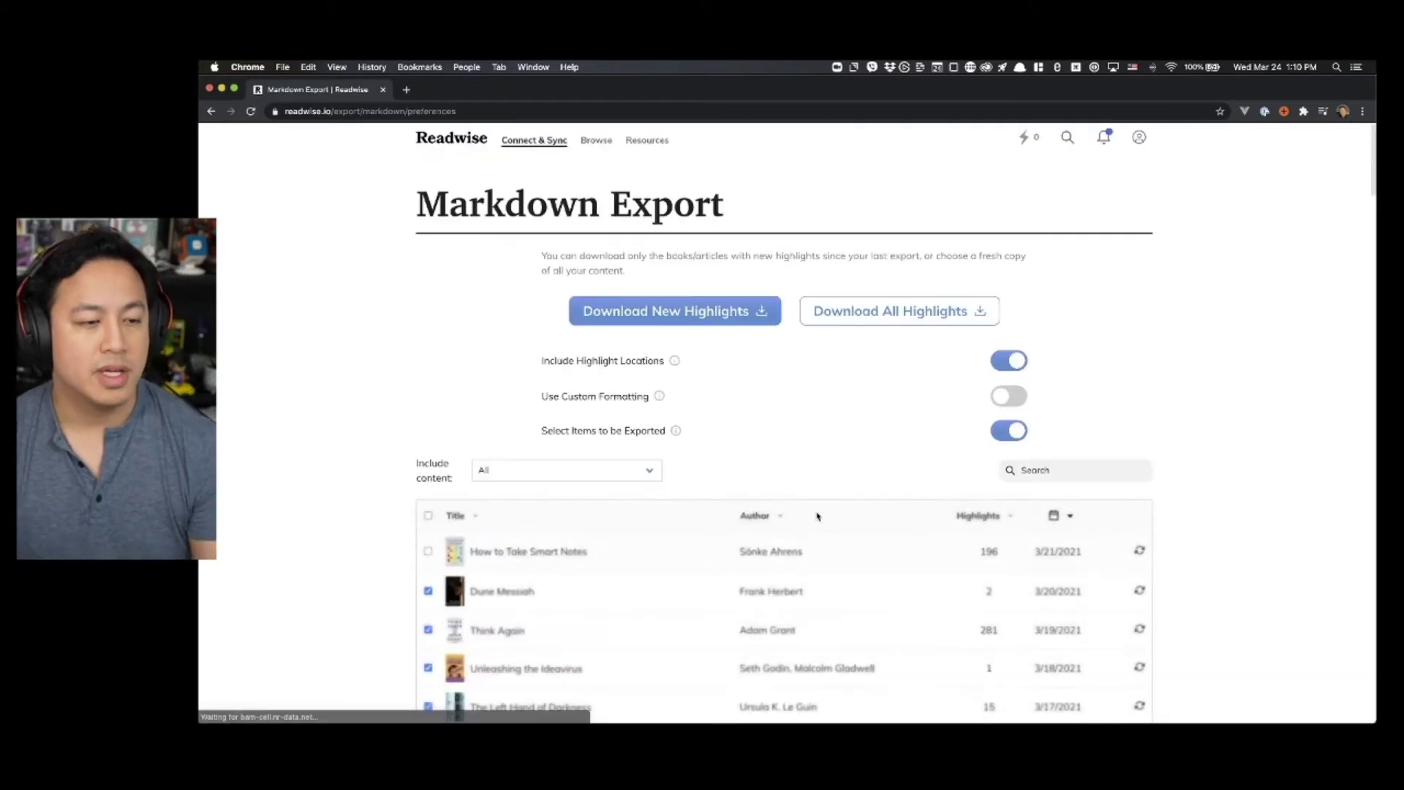
# - Deselect Dune Messiah, Think Again, Unleashing the Ideavirus and The Left Hand of Darkness, and select only How to Take Smart Notes for export
pyautogui.scroll(-5, 753, 523)
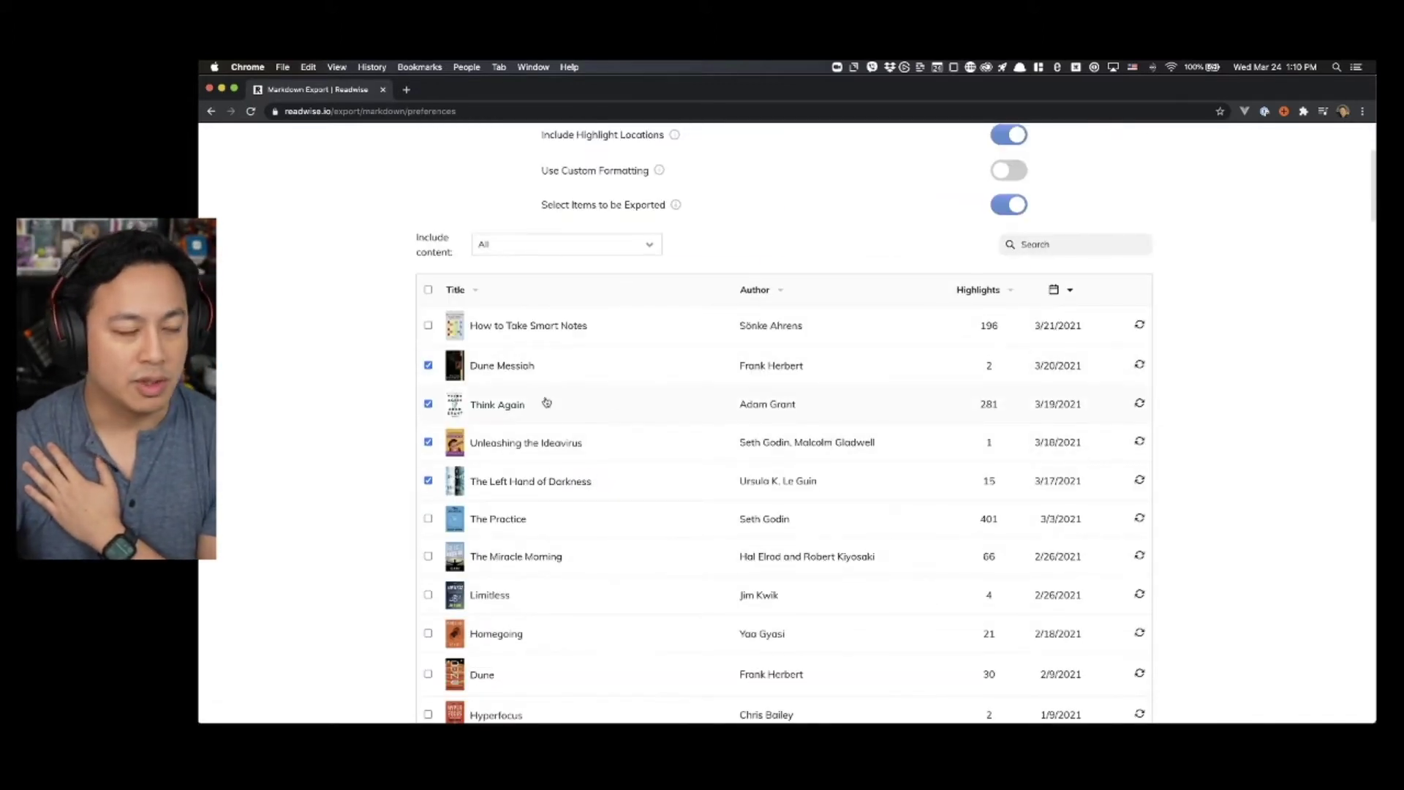
pyautogui.scroll(1, 556, 407)
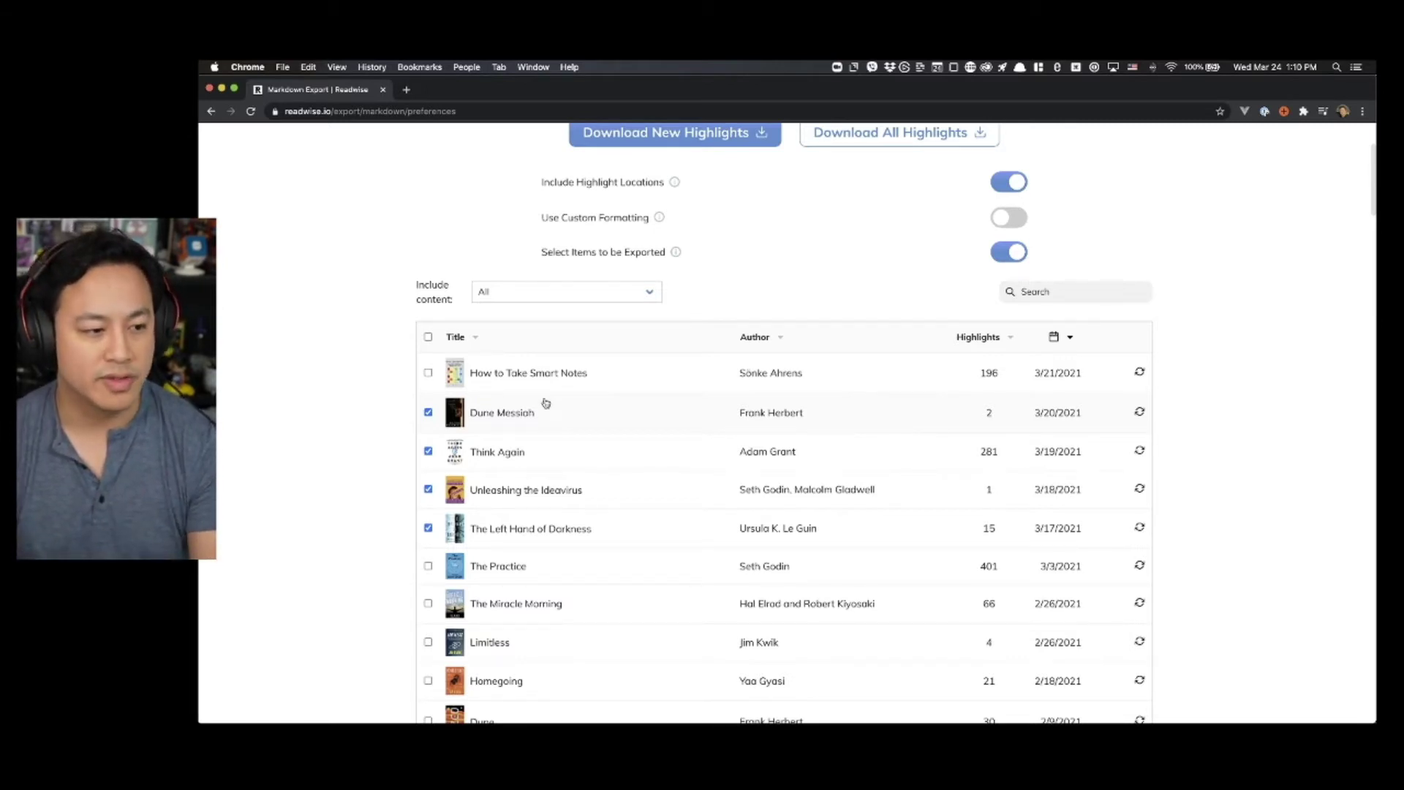
pyautogui.click(427, 413)
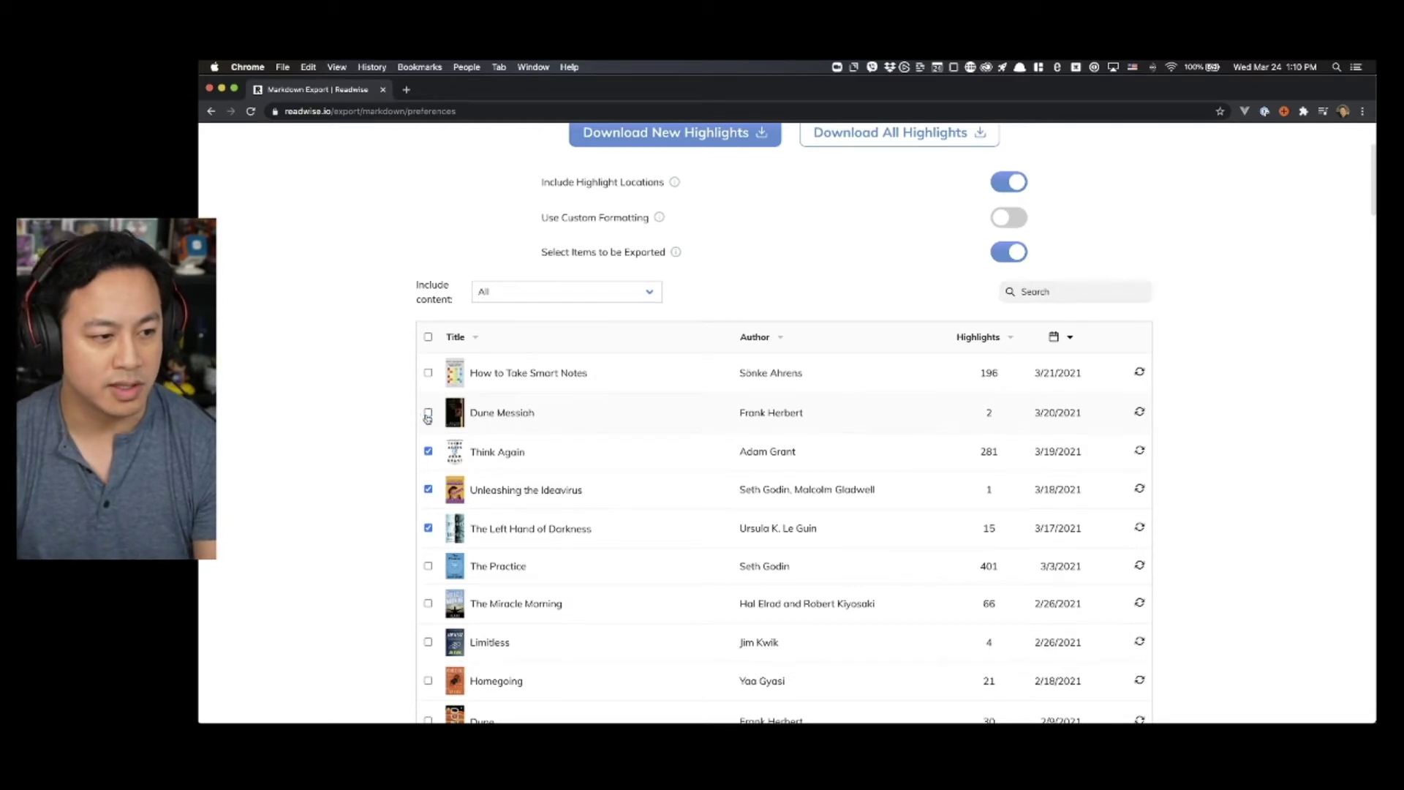
pyautogui.click(427, 451)
pyautogui.click(428, 489)
pyautogui.click(428, 528)
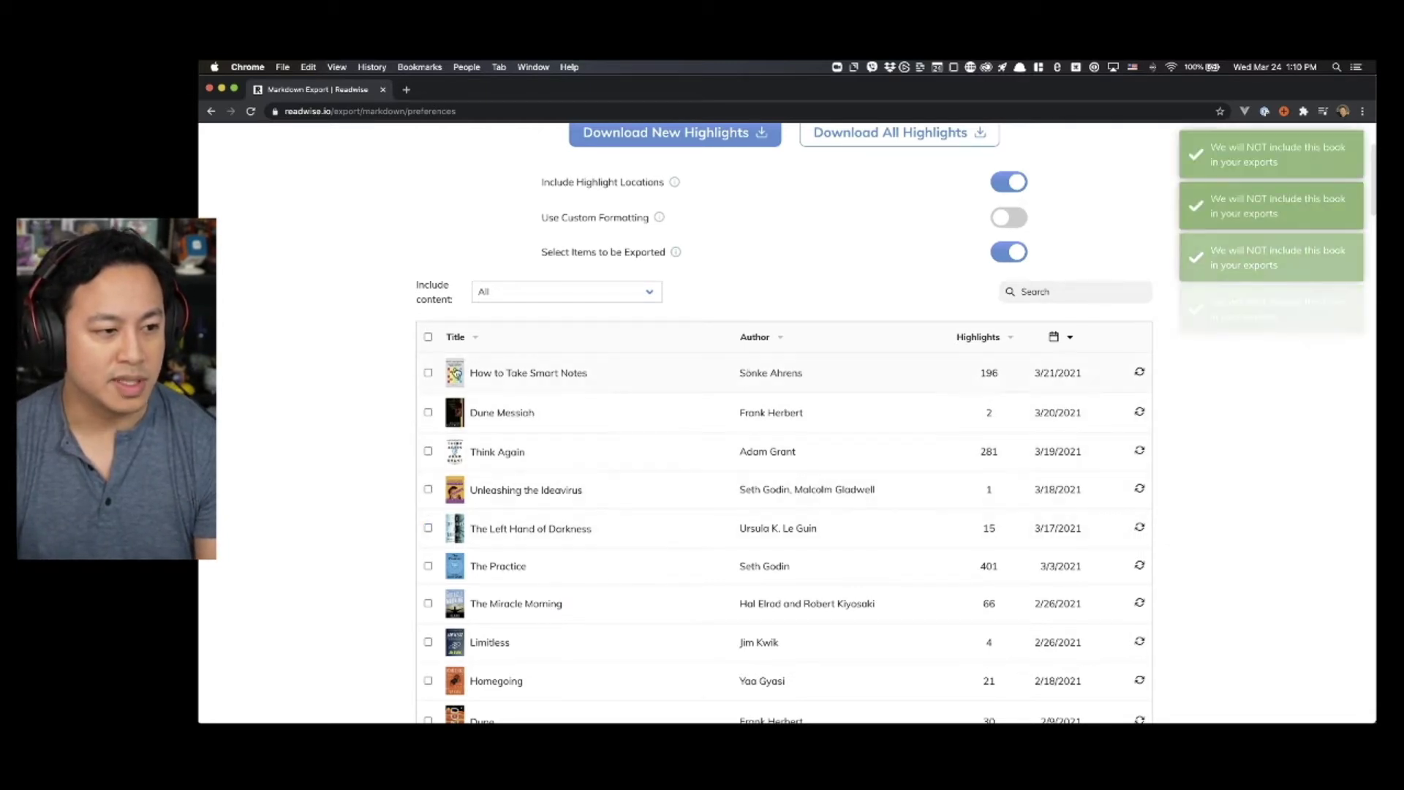
pyautogui.click(429, 373)
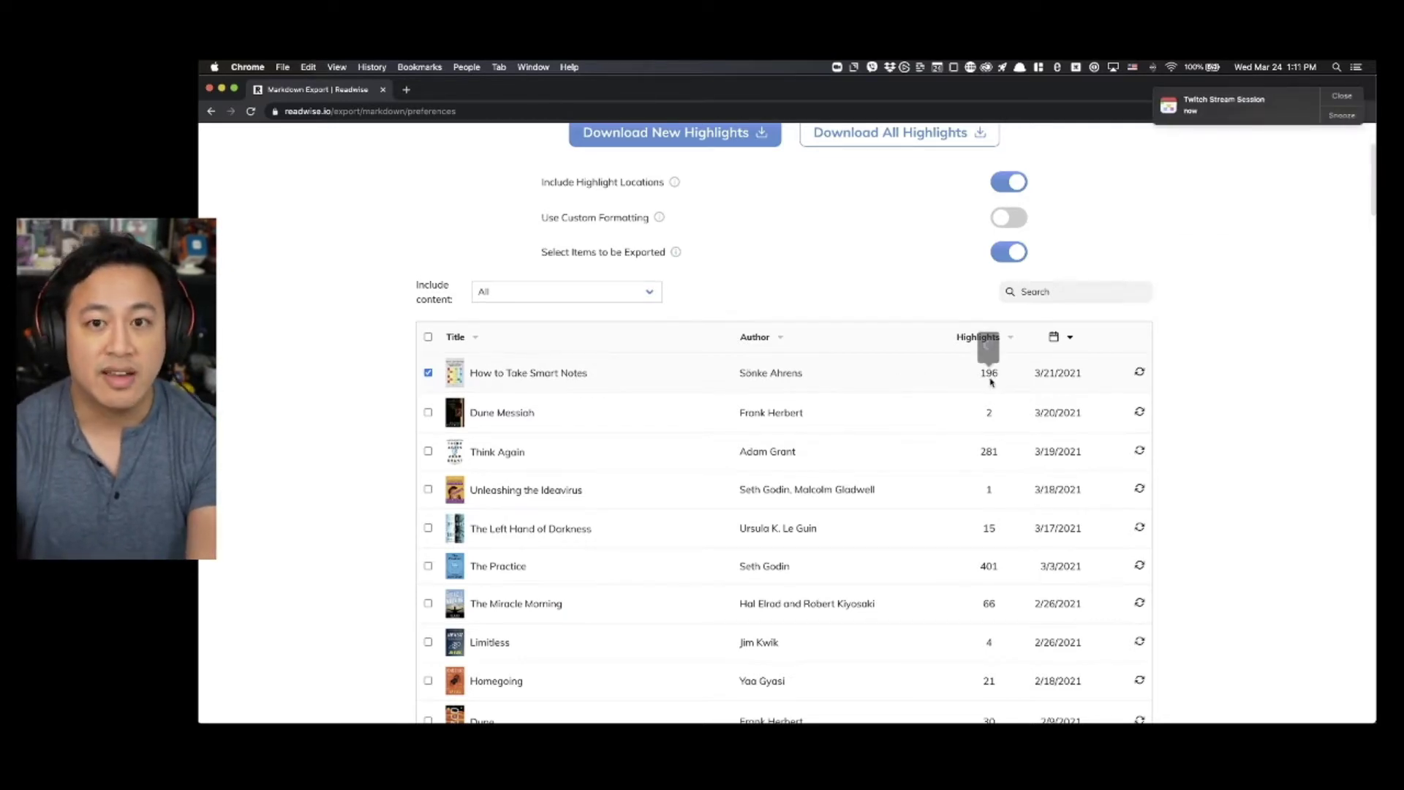
pyautogui.click(1342, 95)
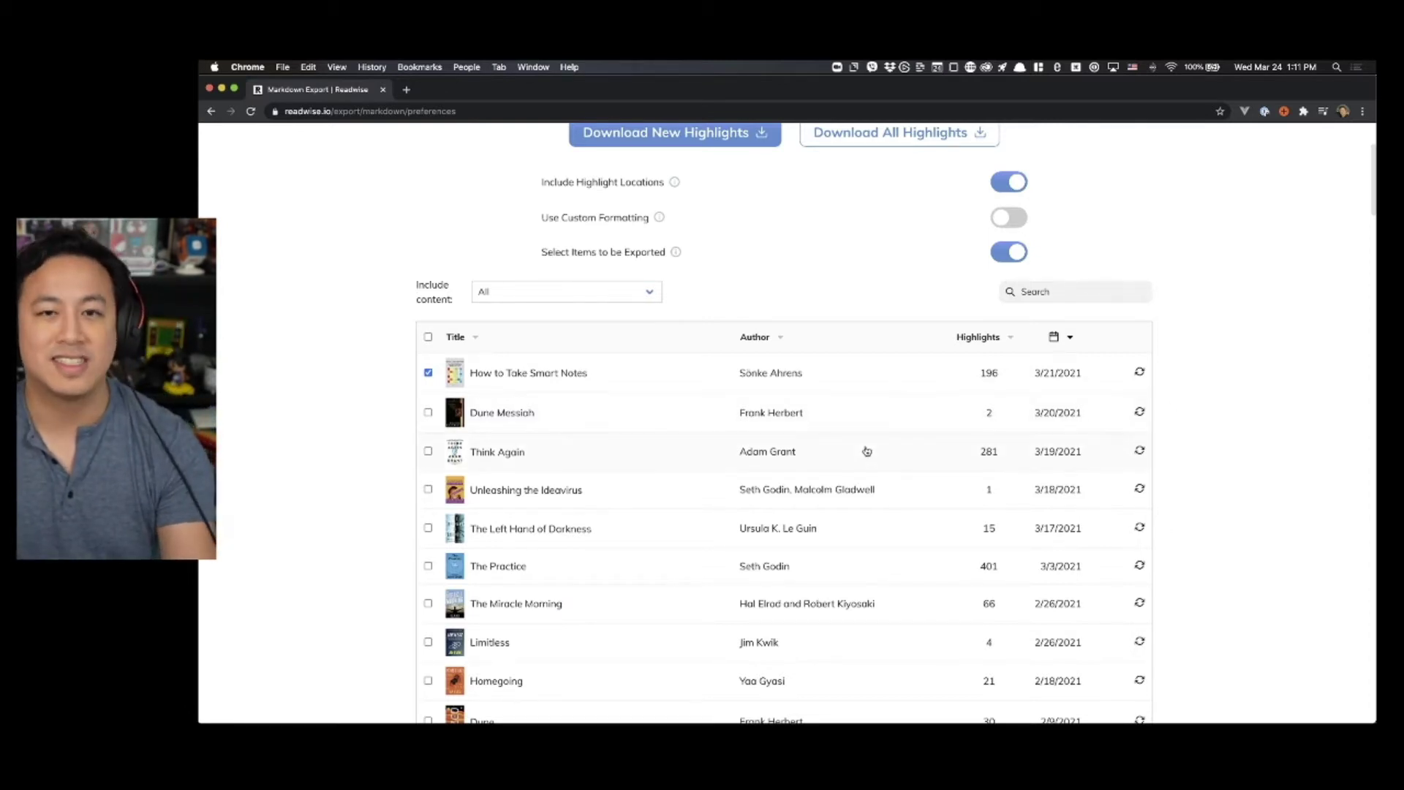
# - Enable custom formatting to examine the page title, metadata and highlights header templates, then switch it back off
pyautogui.scroll(5, 867, 447)
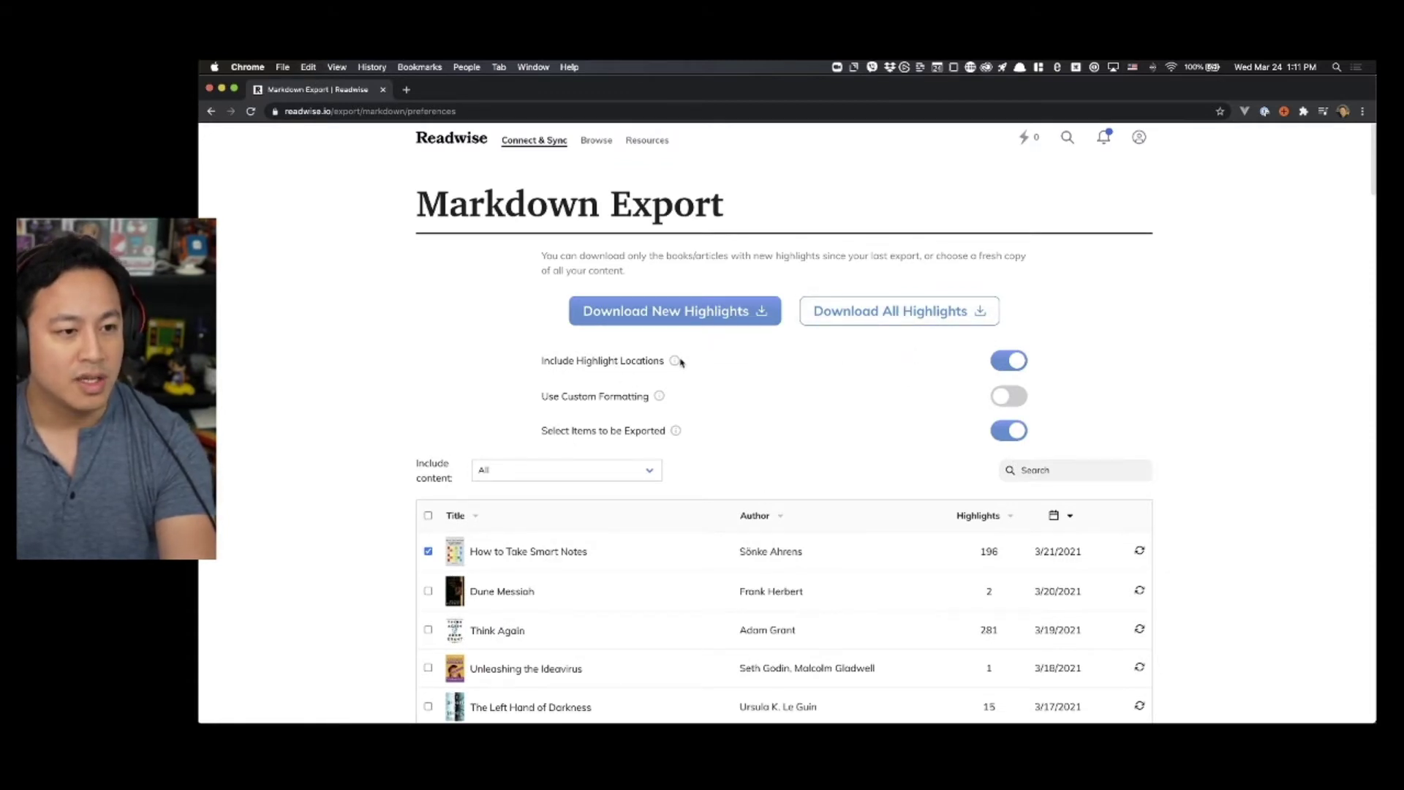
pyautogui.click(1002, 395)
pyautogui.scroll(-3, 783, 496)
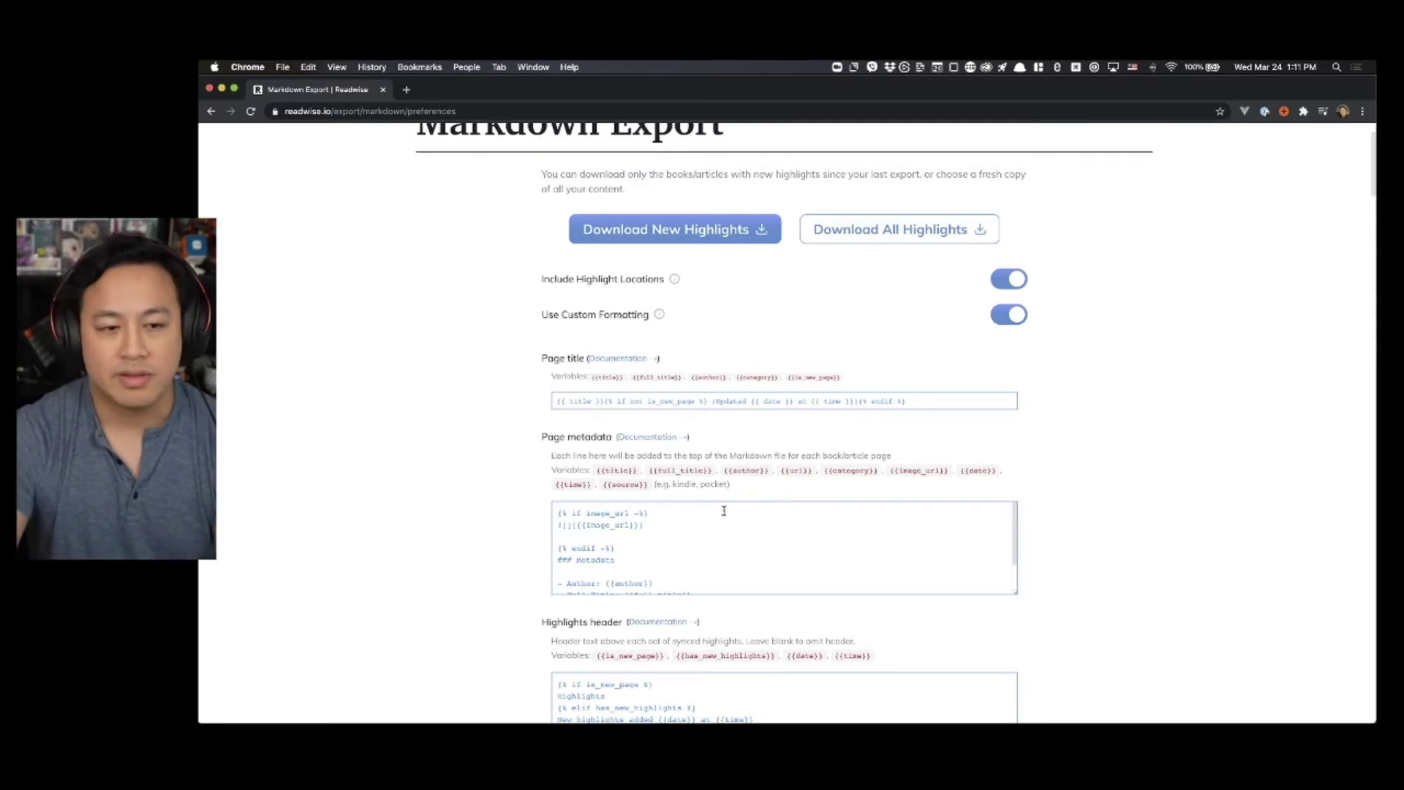
pyautogui.scroll(-1, 785, 447)
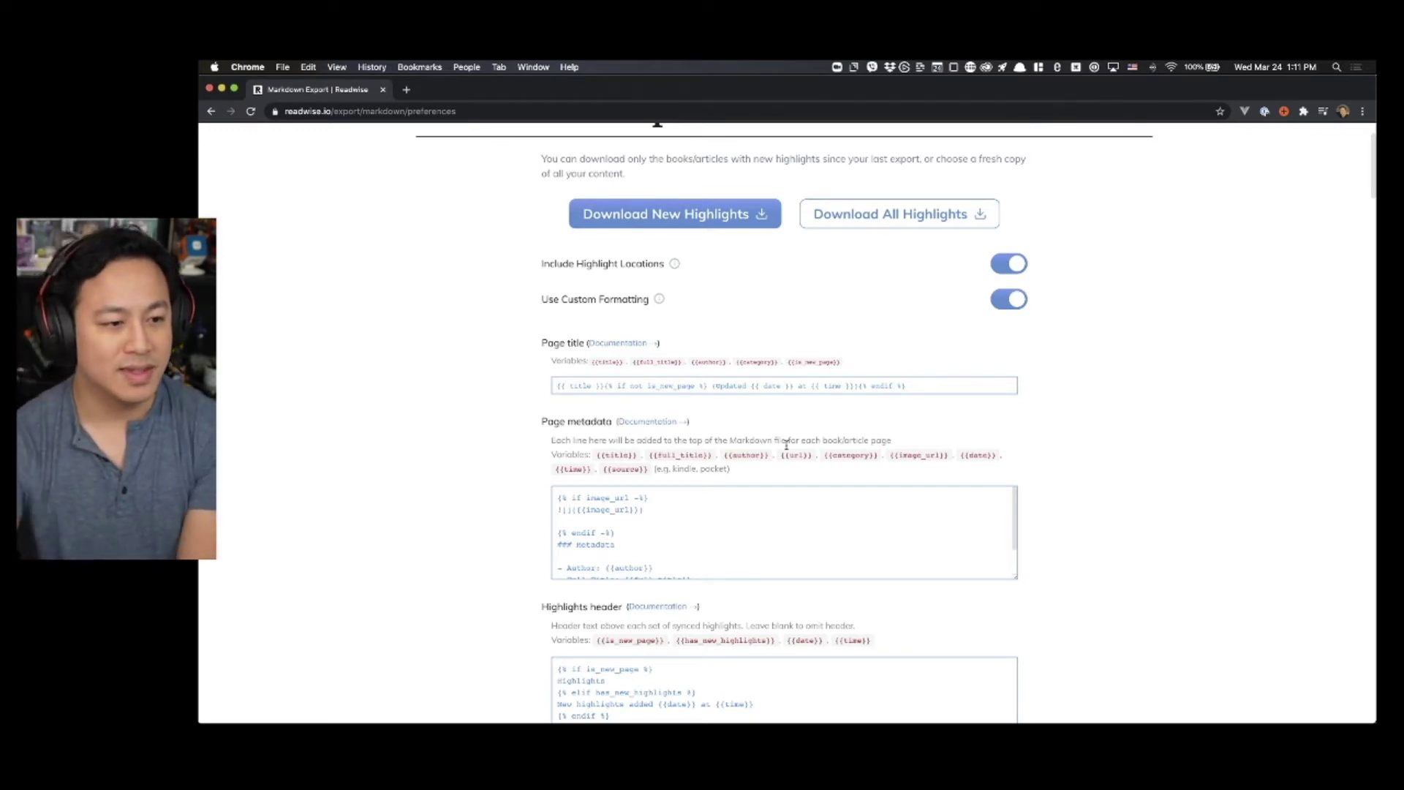
pyautogui.scroll(-2, 846, 495)
pyautogui.scroll(-3, 1031, 479)
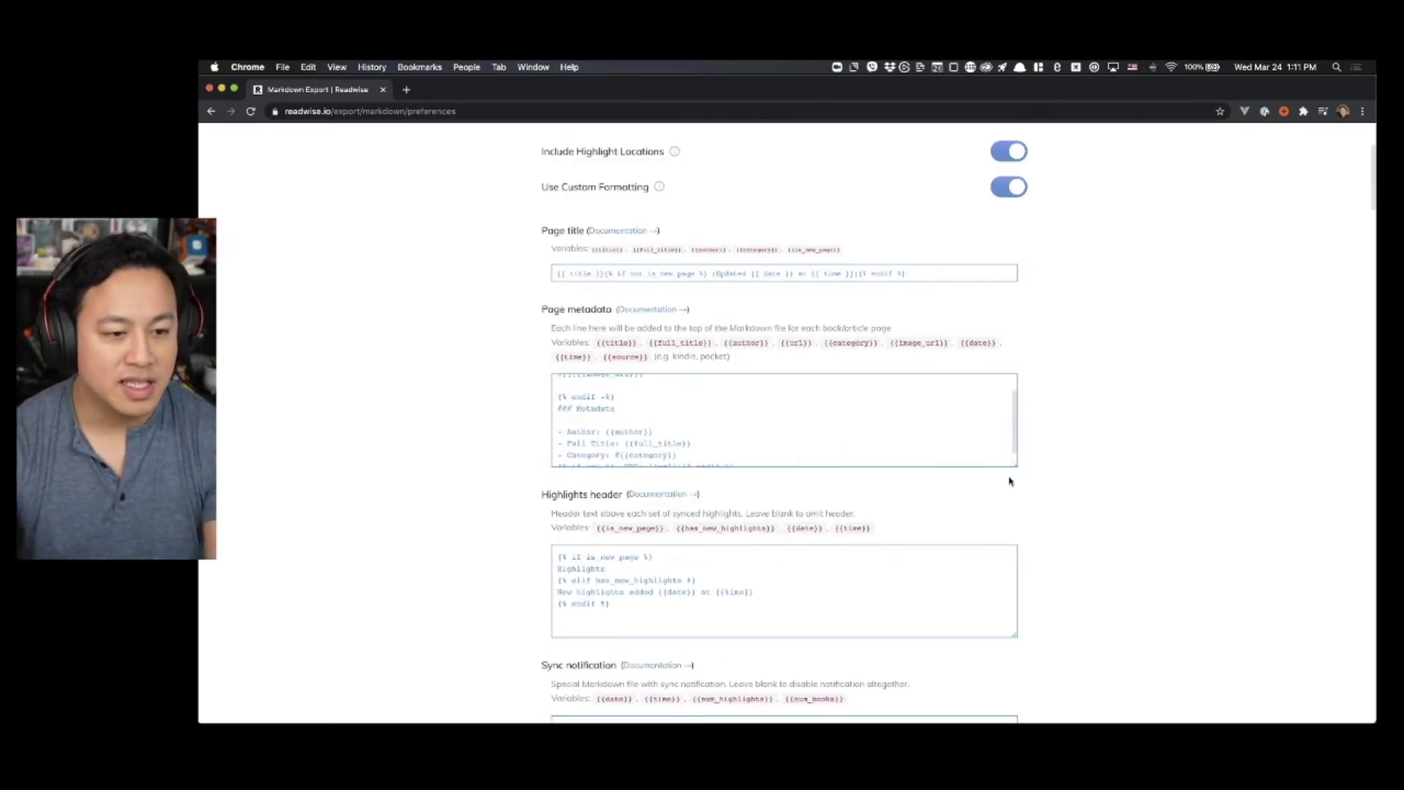
pyautogui.scroll(3, 1025, 329)
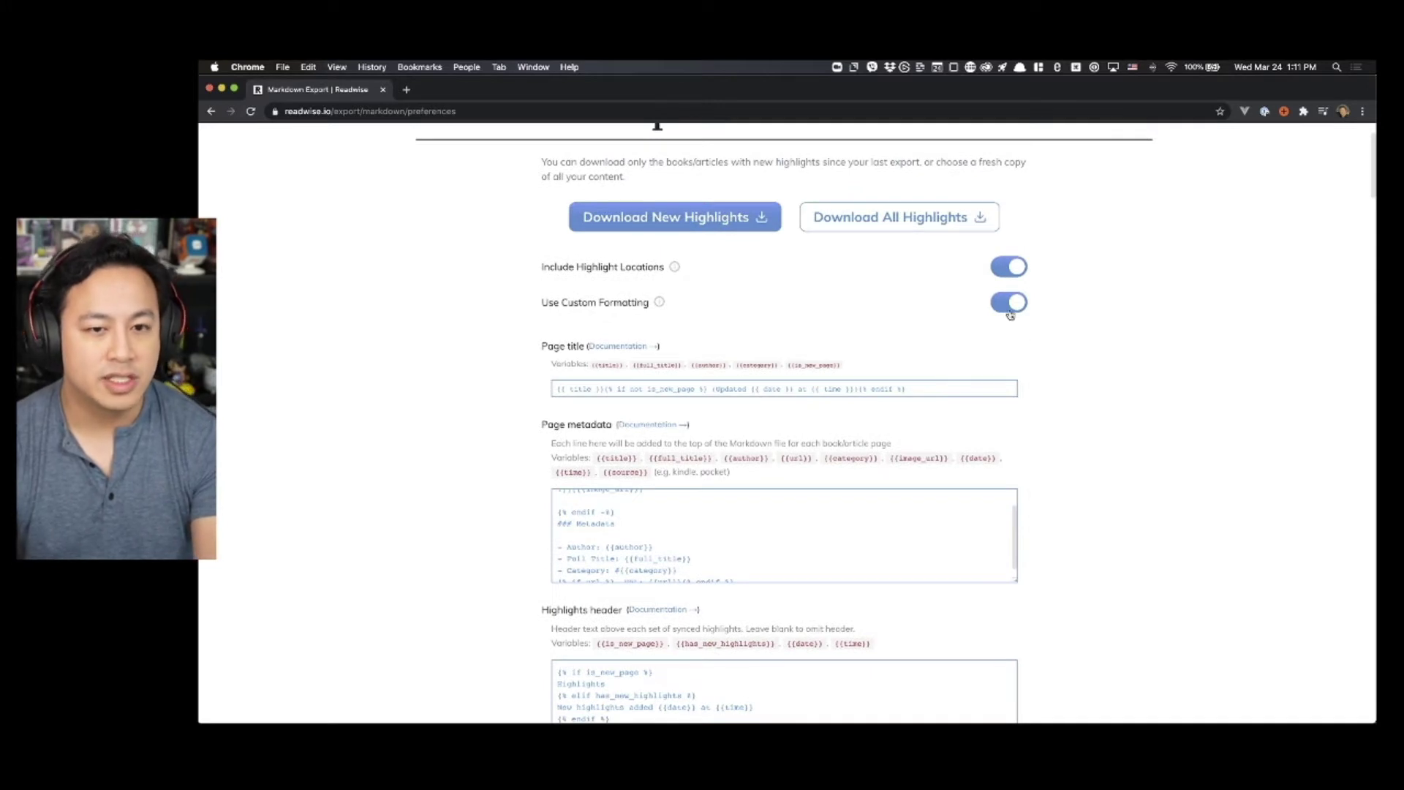
pyautogui.click(1009, 306)
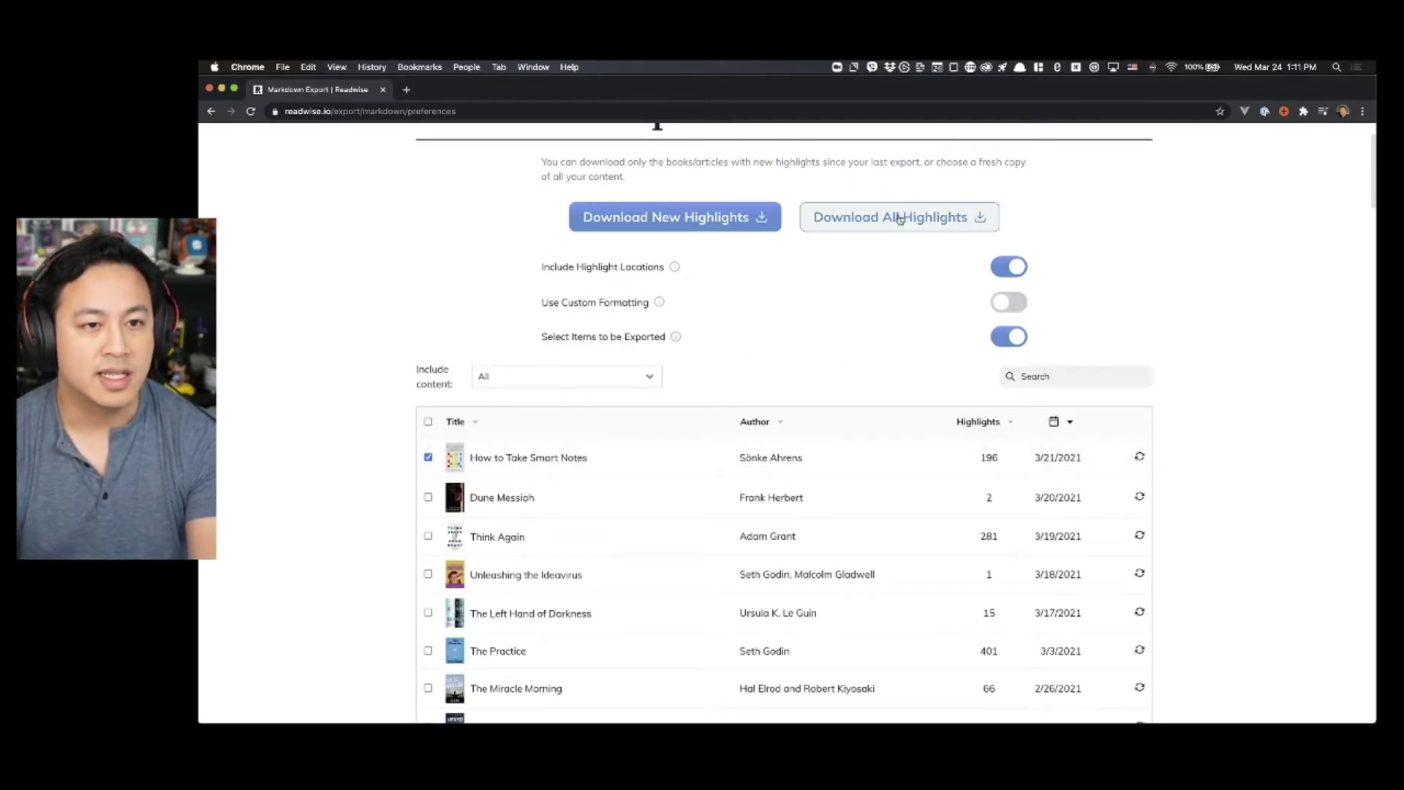
# - Download all highlights of the selected book as a Markdown ZIP and show the file in Finder
pyautogui.click(899, 218)
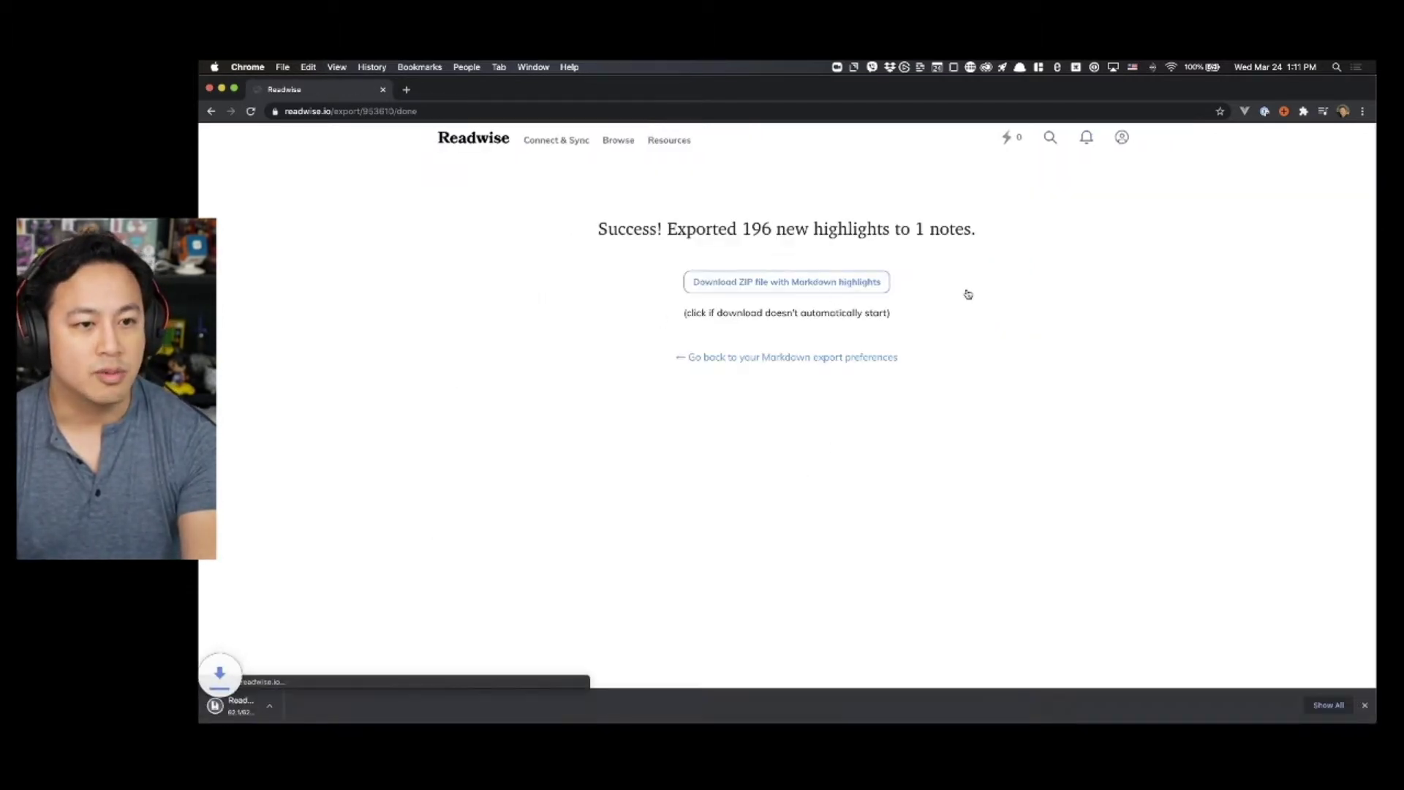
pyautogui.click(326, 704)
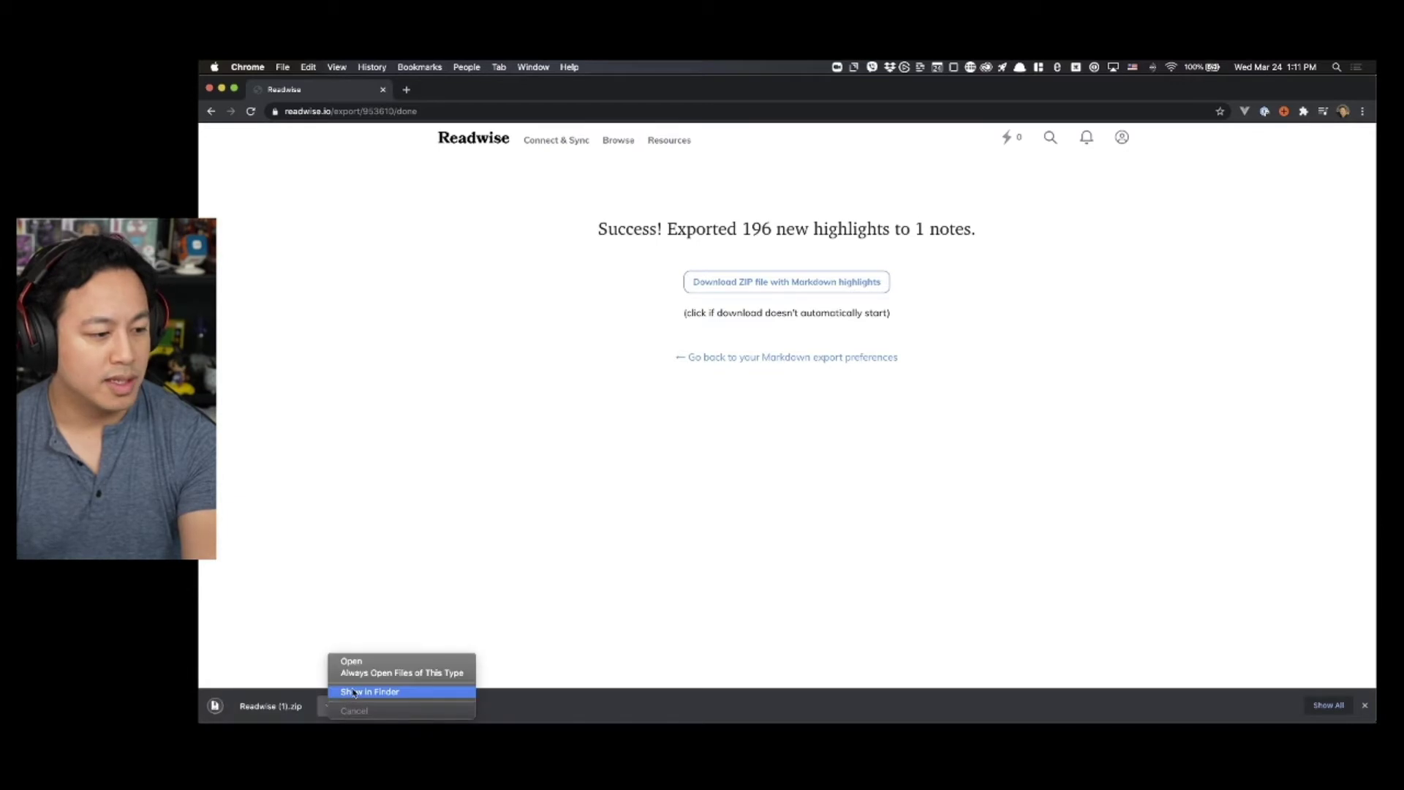
pyautogui.click(354, 692)
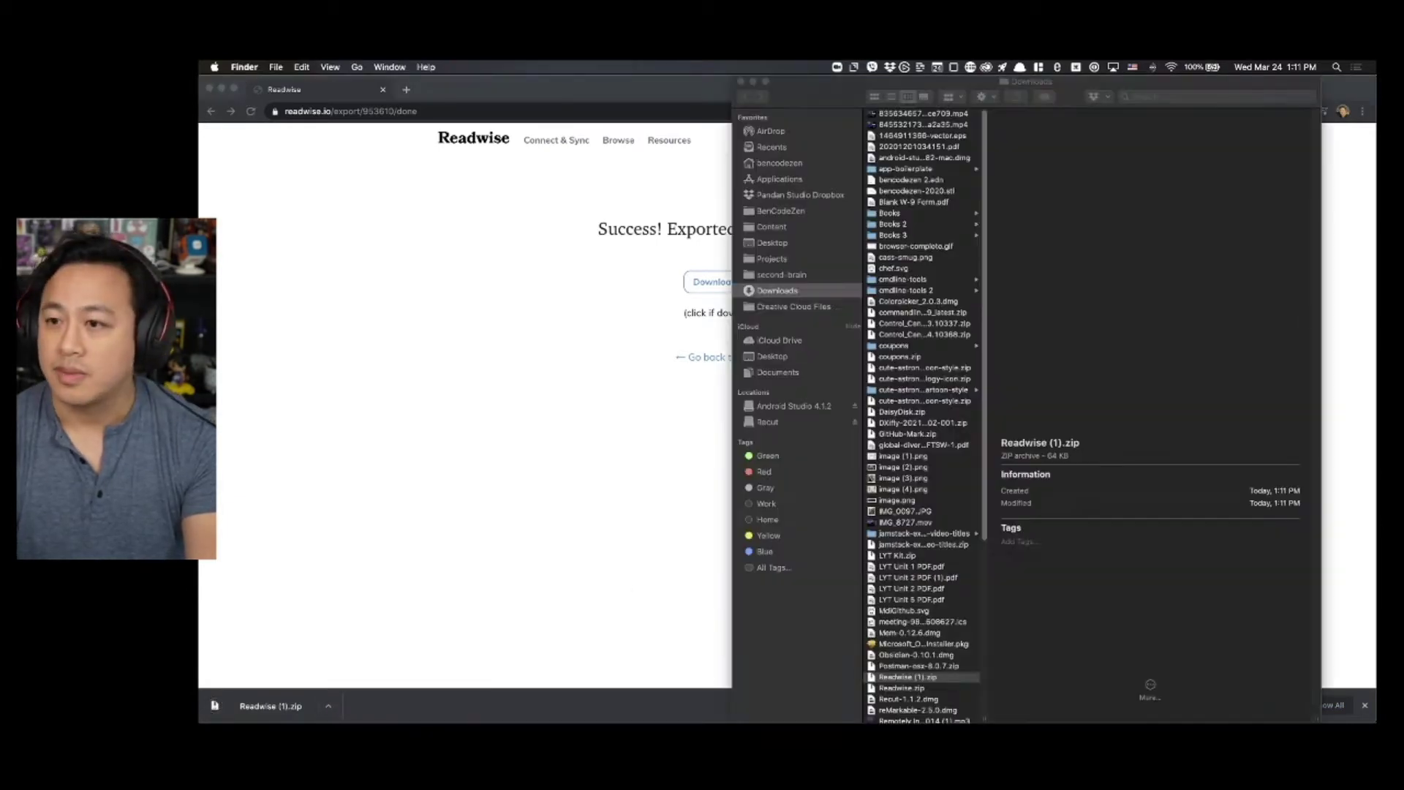
# - Extract Readwise (1).zip in the Downloads folder and look through the folder for the extracted files
pyautogui.doubleClick(911, 680)
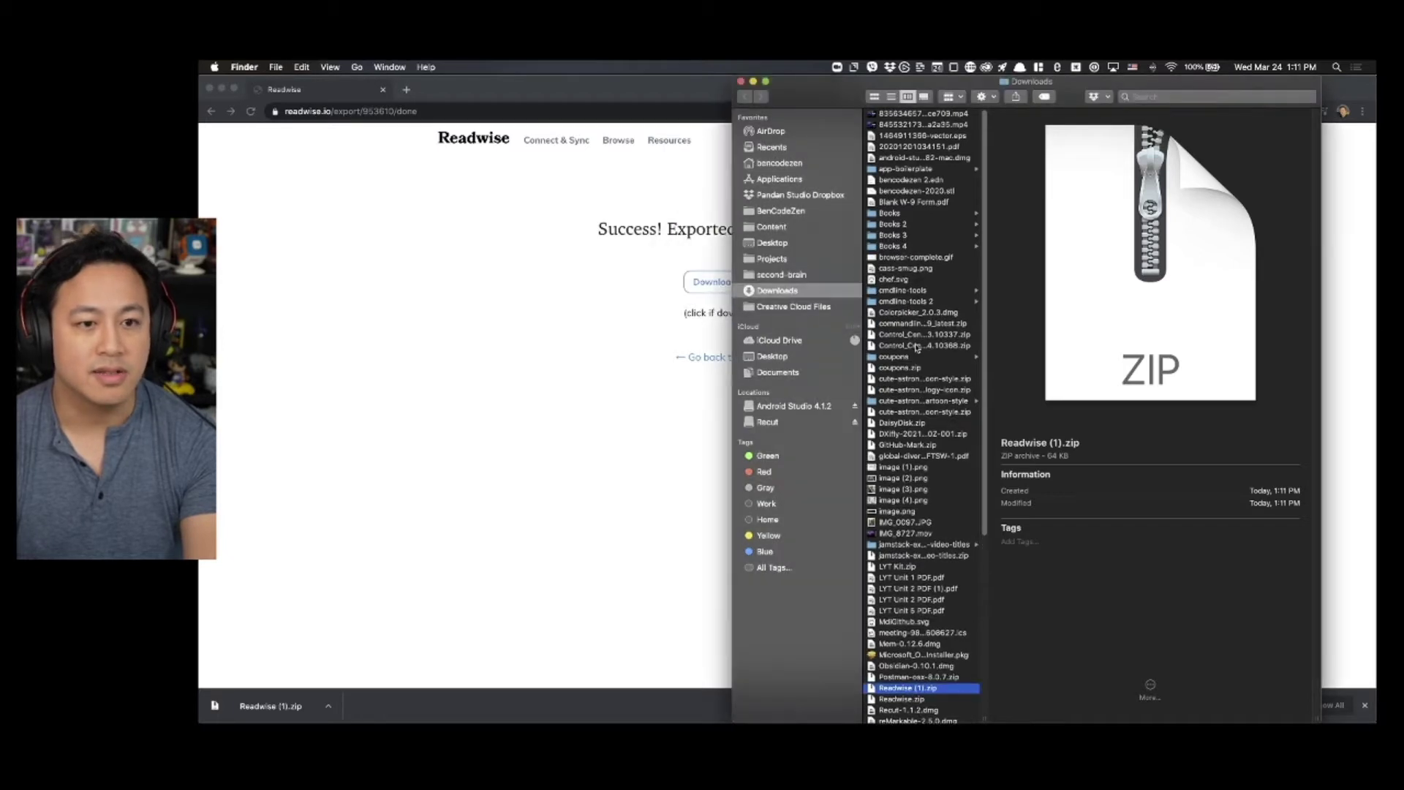
pyautogui.scroll(-5, 922, 545)
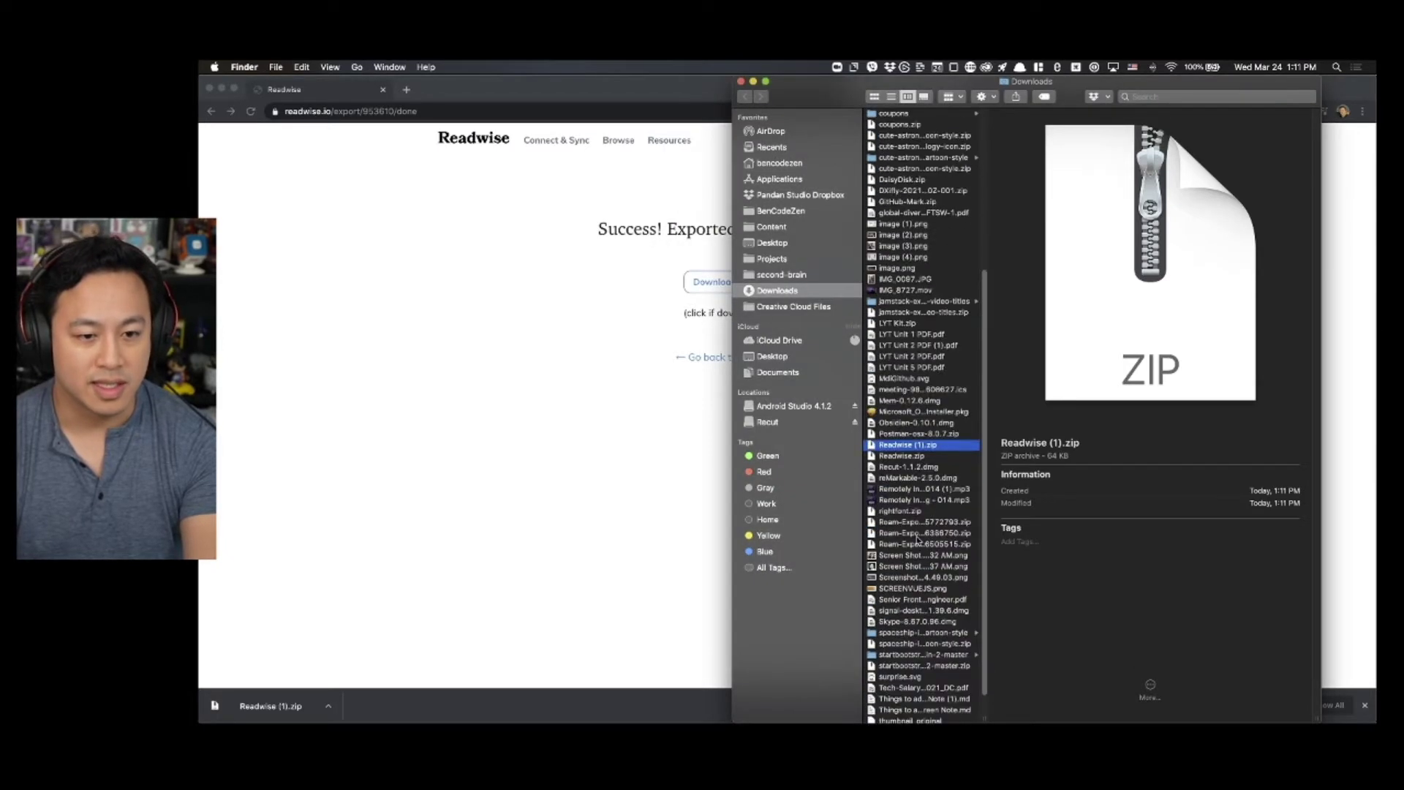
pyautogui.scroll(3, 917, 455)
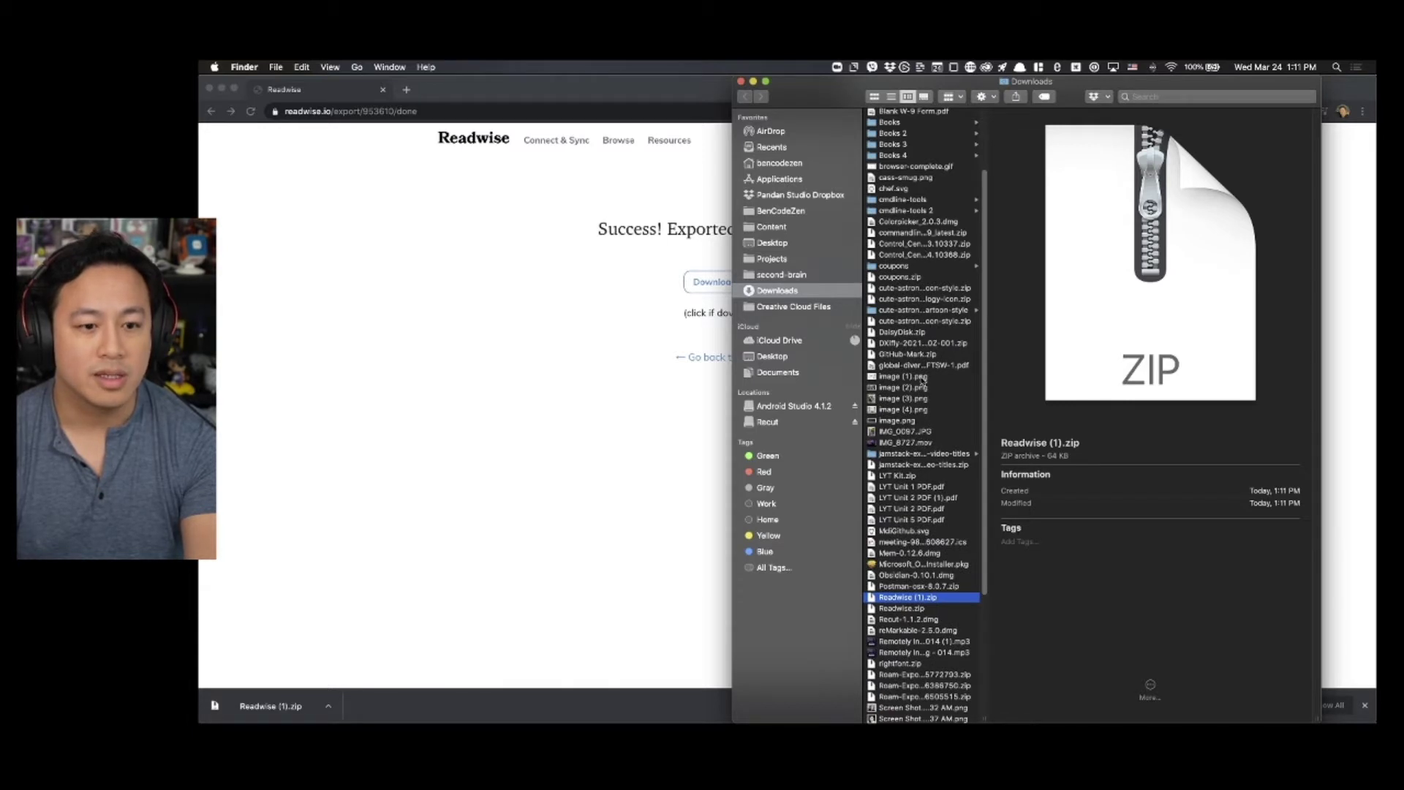
pyautogui.scroll(2, 923, 380)
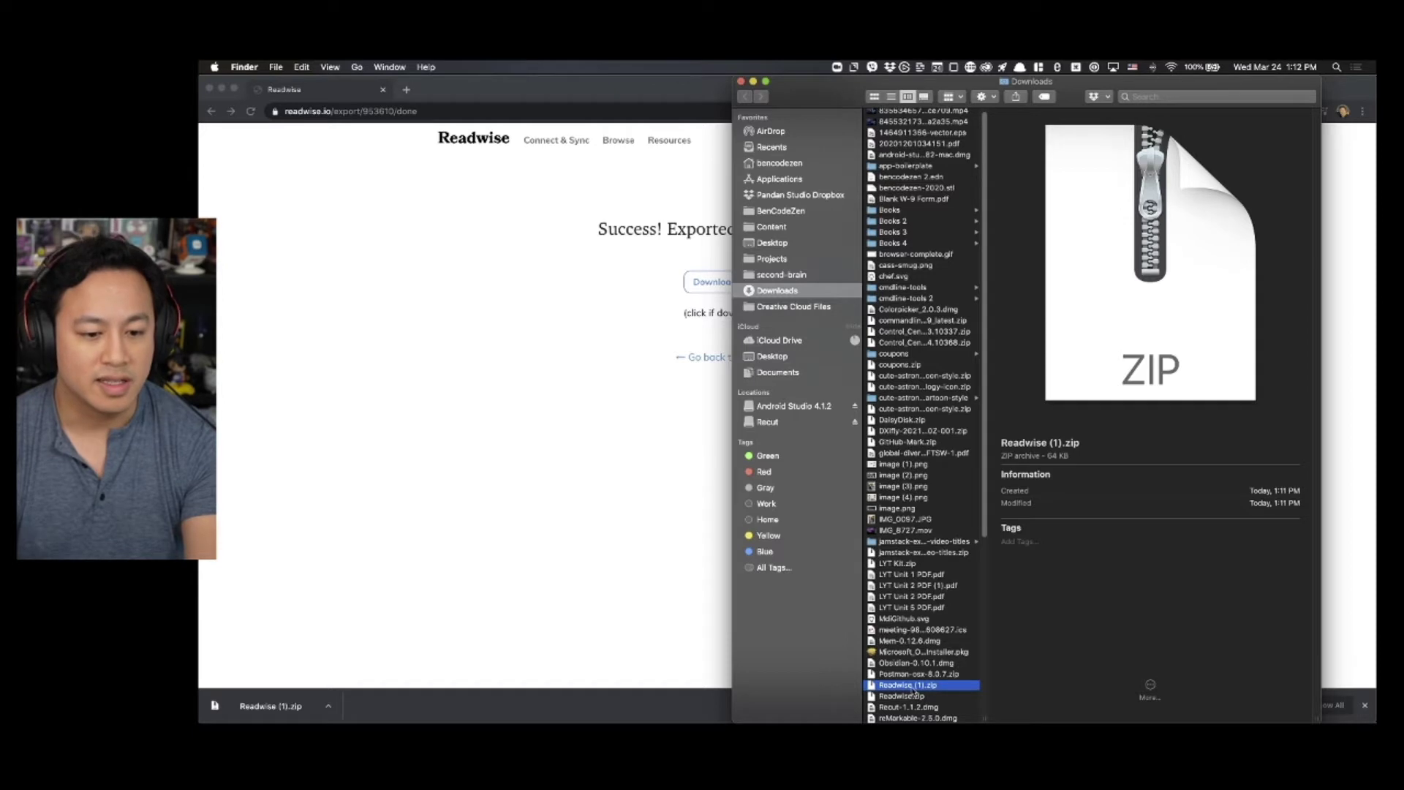
# - Move Readwise (1).zip from Downloads to the Desktop folder and extract it there
pyautogui.moveTo(914, 689); pyautogui.dragTo(806, 246)
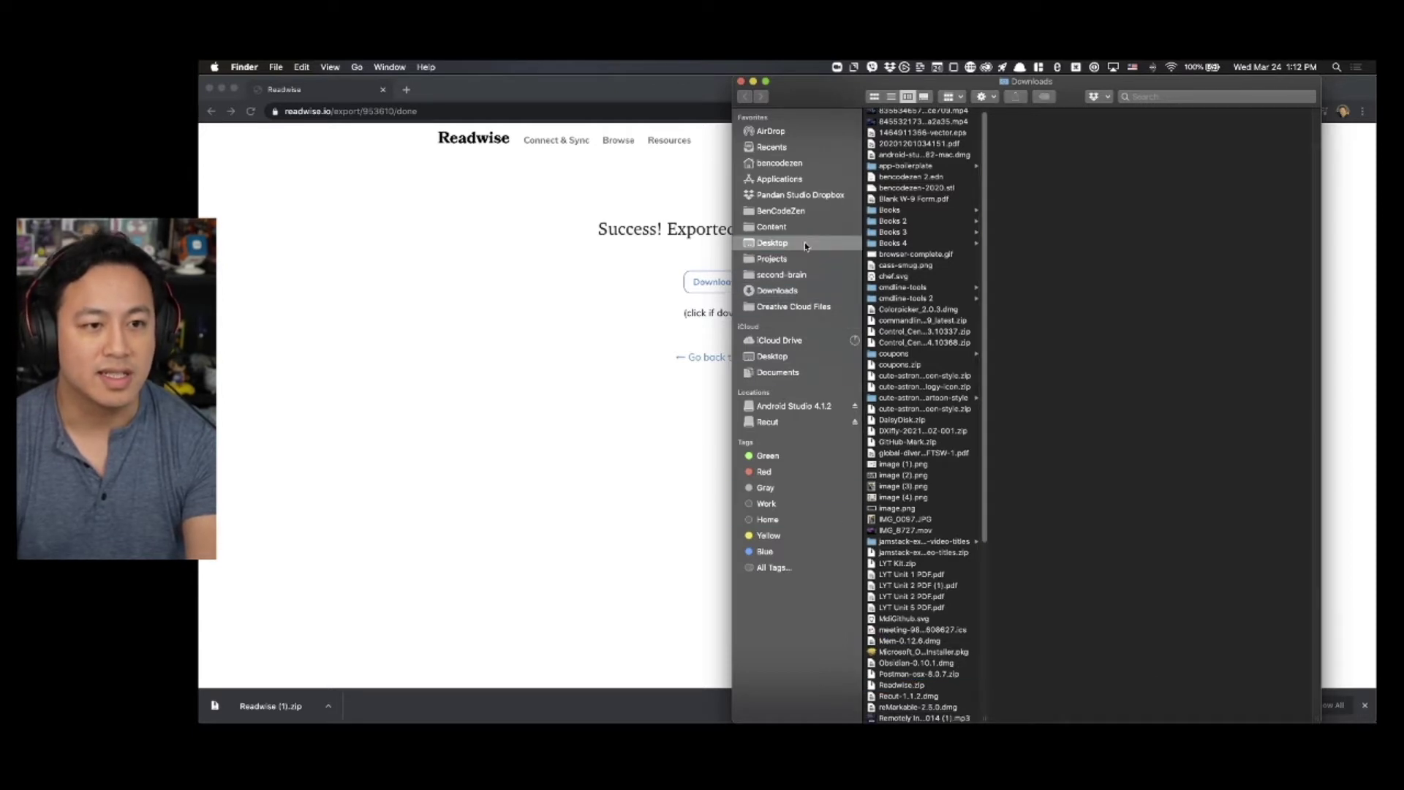
pyautogui.click(805, 245)
pyautogui.doubleClick(943, 230)
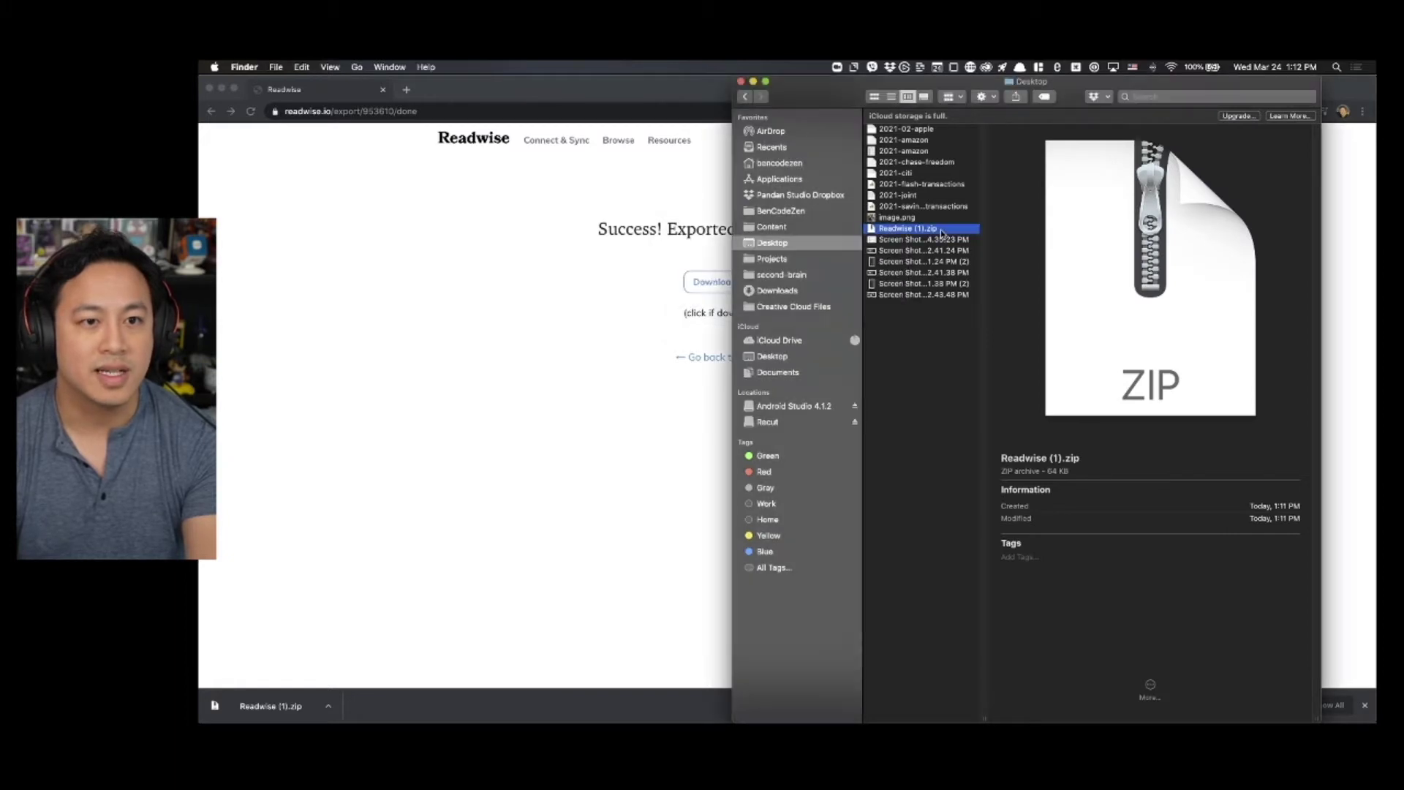
# - Open the extracted Books folder on the Desktop and preview How to Take Smart Notes.md
pyautogui.click(937, 228)
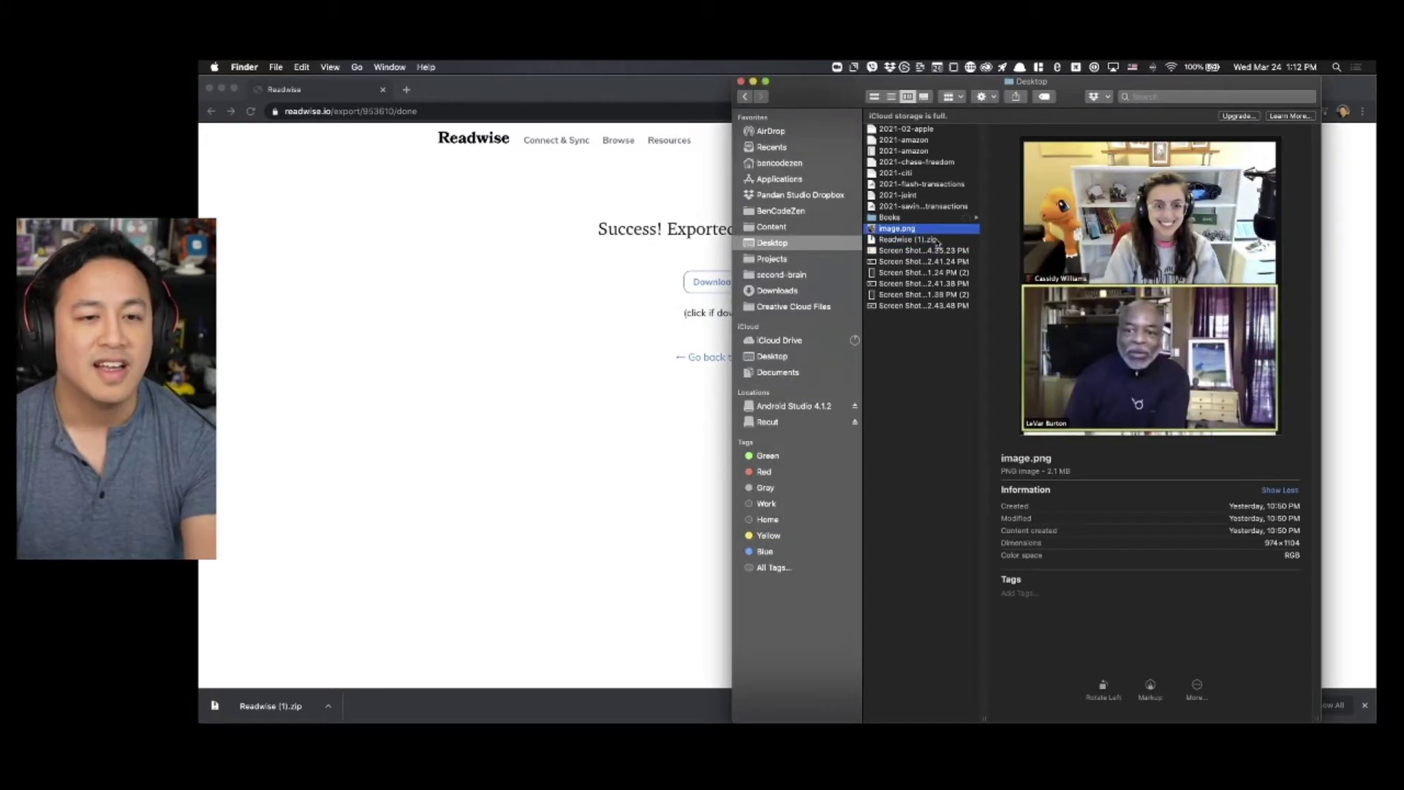
pyautogui.click(938, 240)
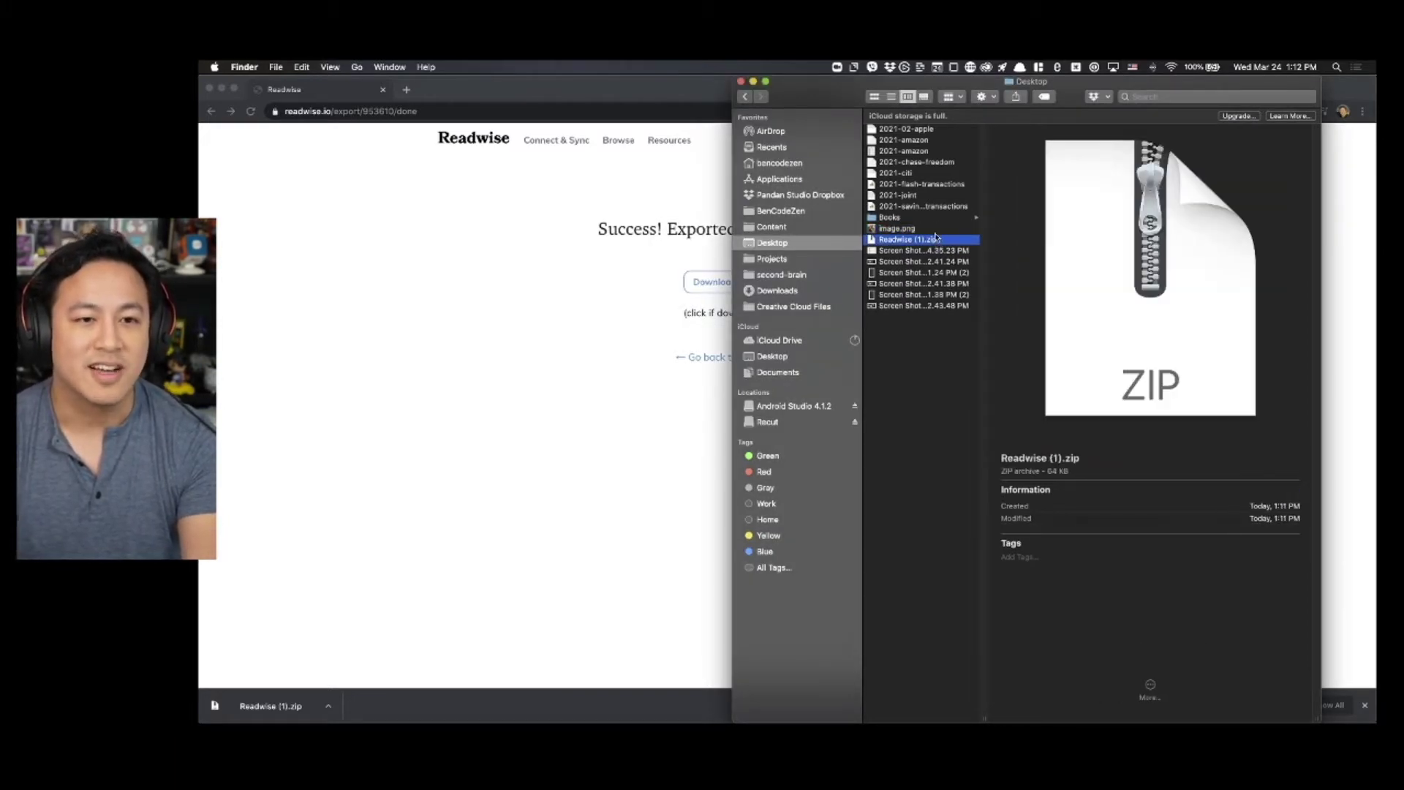
pyautogui.click(935, 233)
pyautogui.click(926, 218)
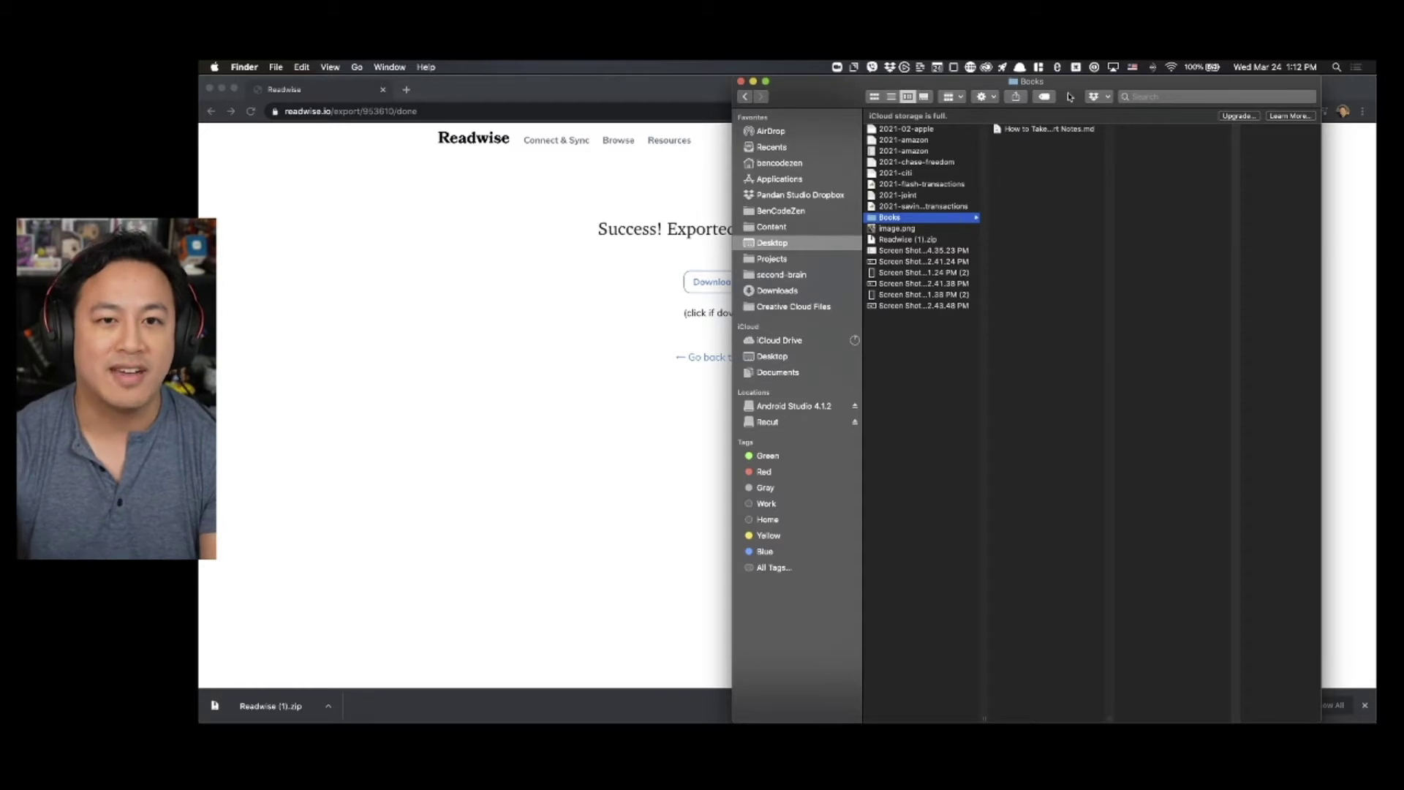
pyautogui.click(1056, 129)
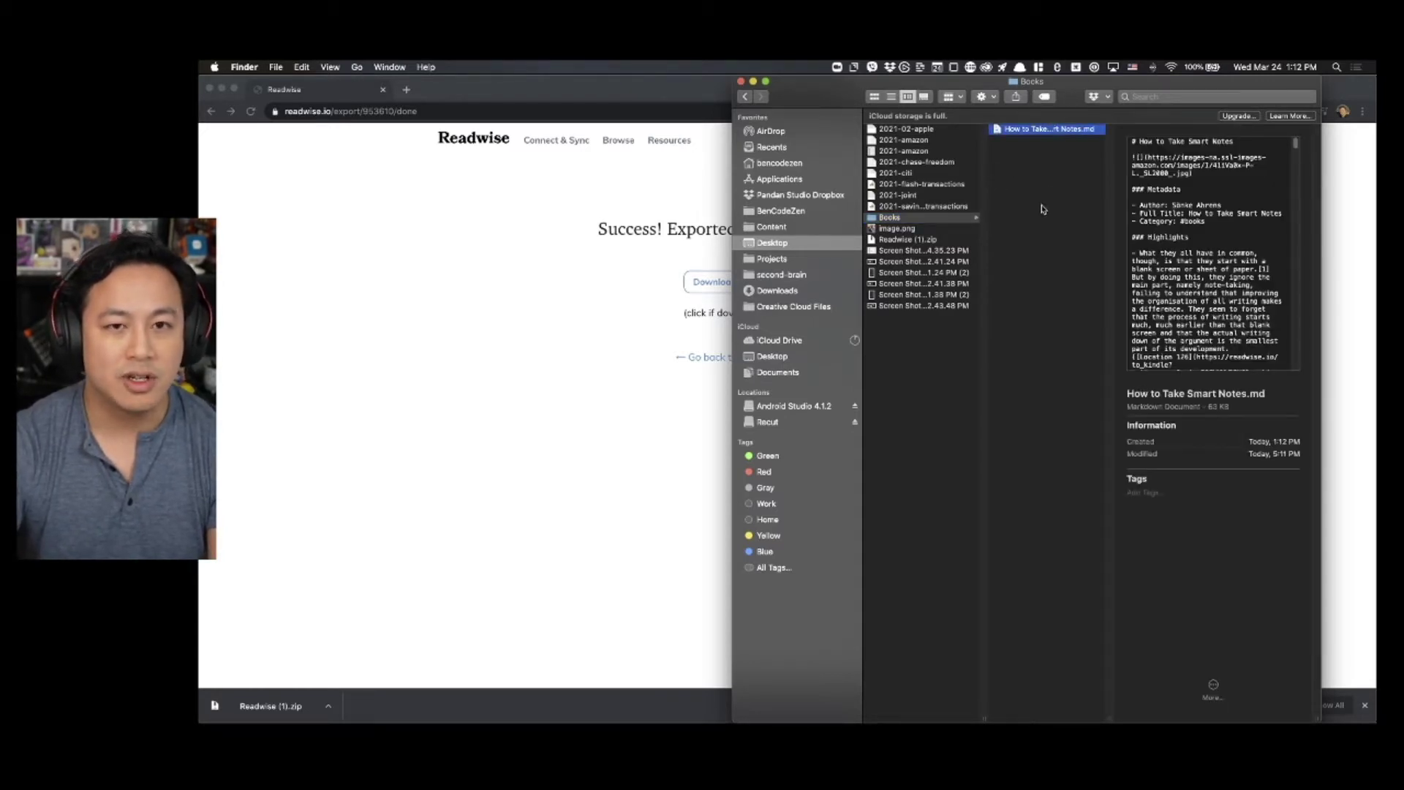
# - Switch to Obsidian, maximize its window, and show the vault's folder list with the migration folder collapsed
pyautogui.press('super+Tab')
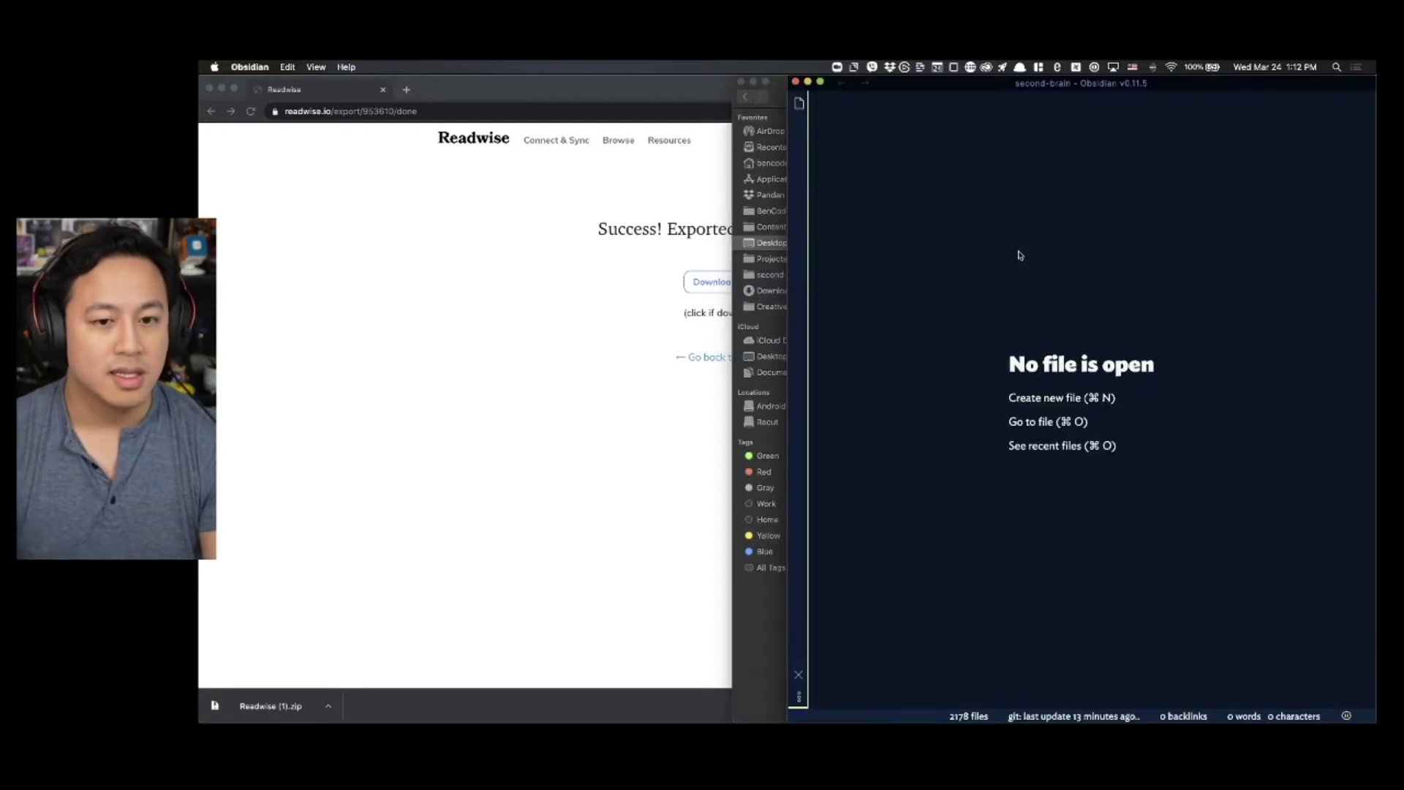
pyautogui.hotkey('ctrl', 'alt', 'Return')
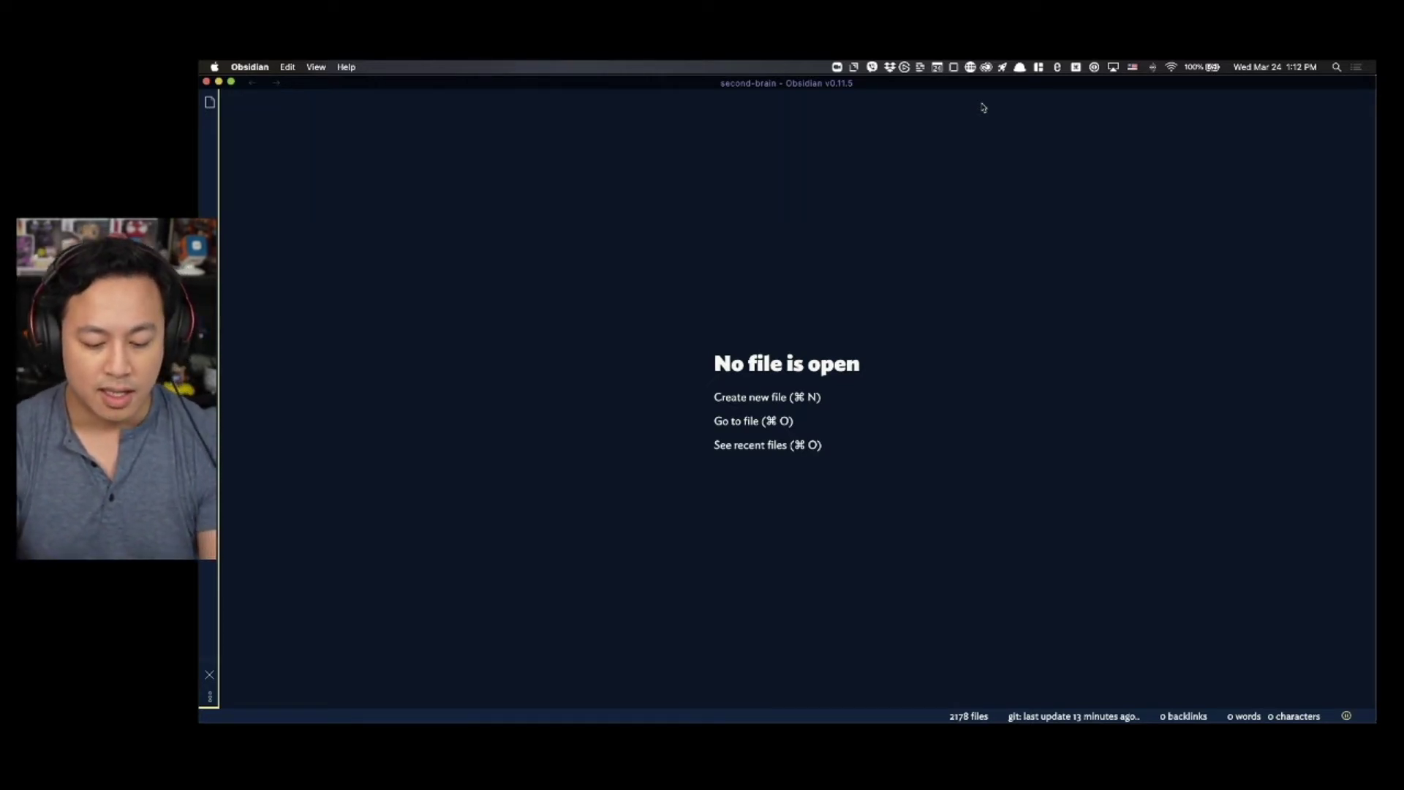
pyautogui.press('super+backslash')
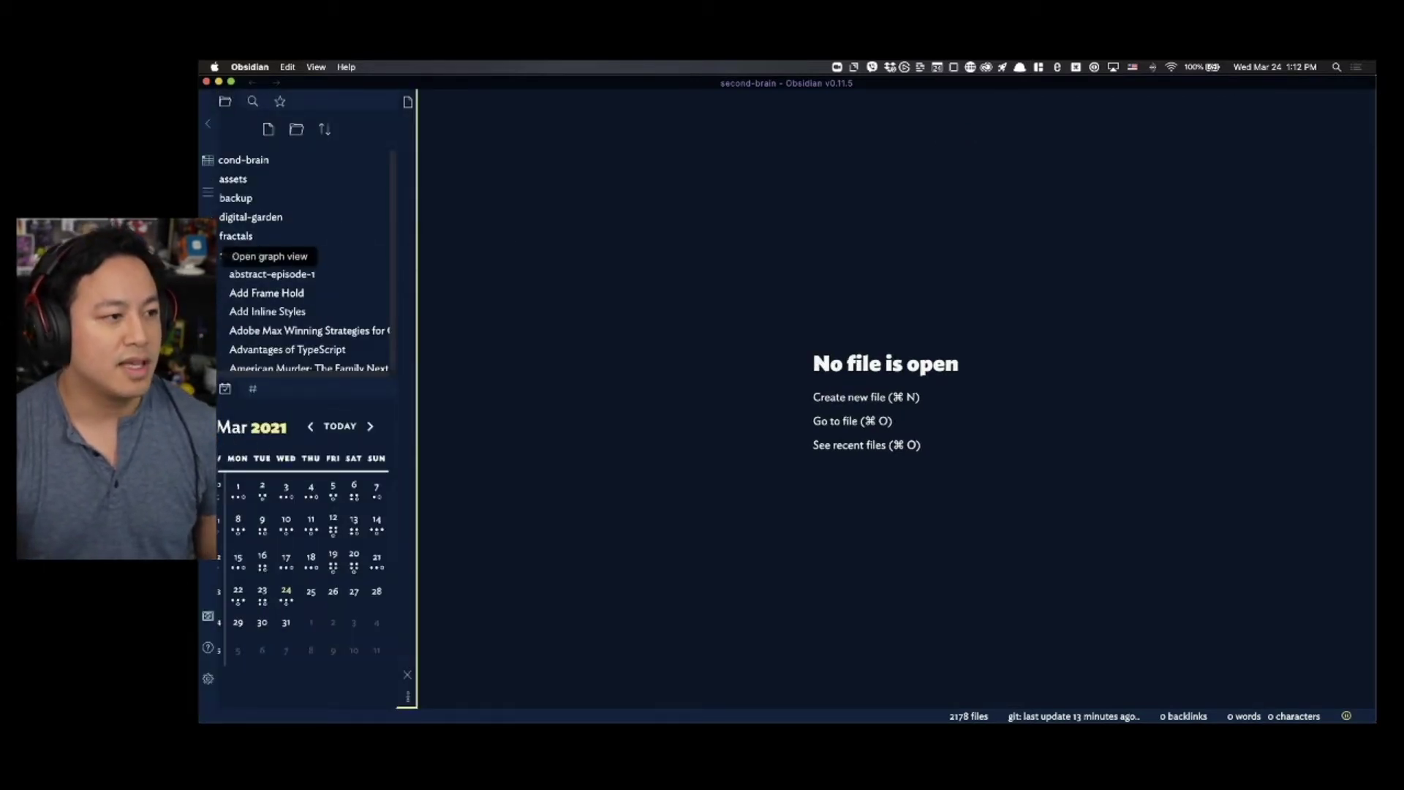
pyautogui.click(232, 252)
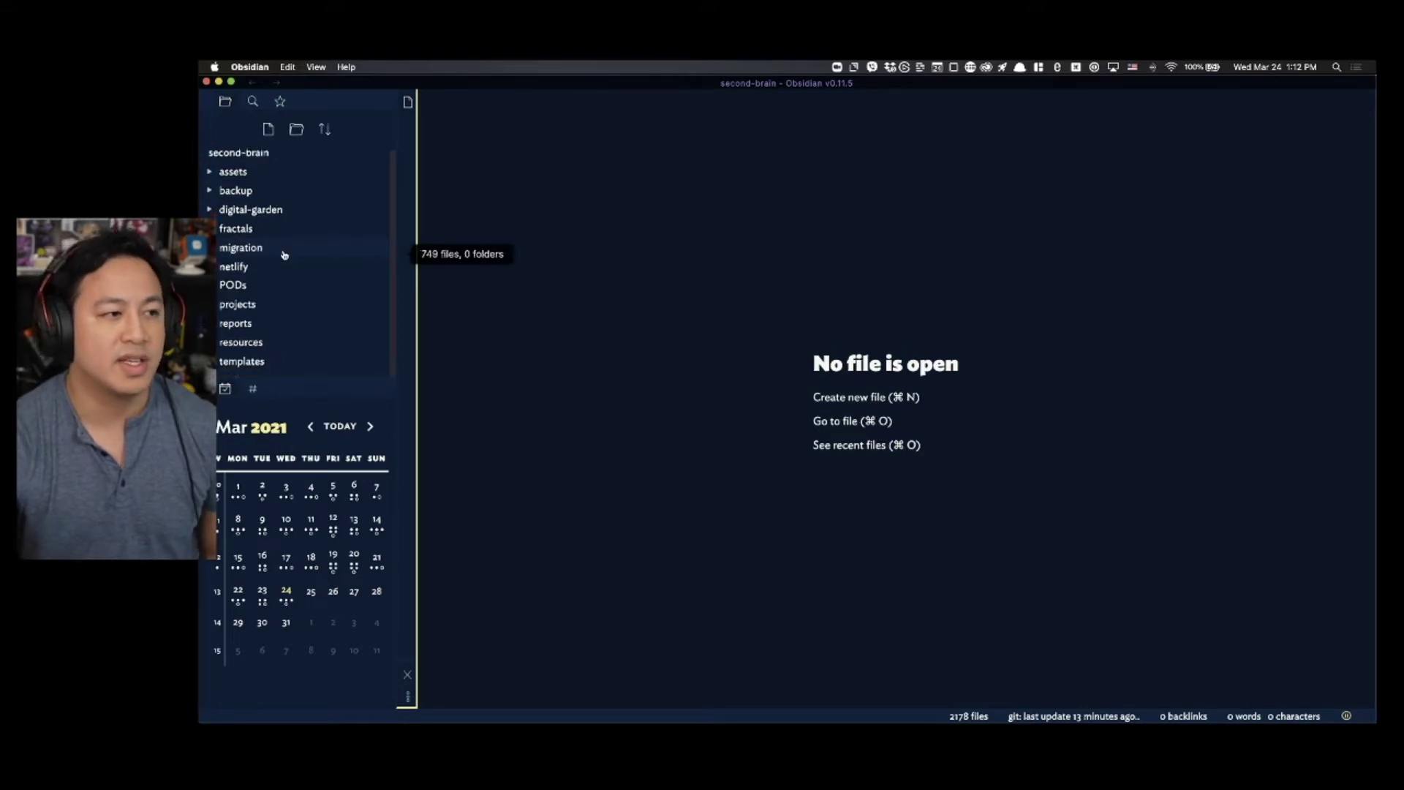
pyautogui.scroll(-1, 282, 251)
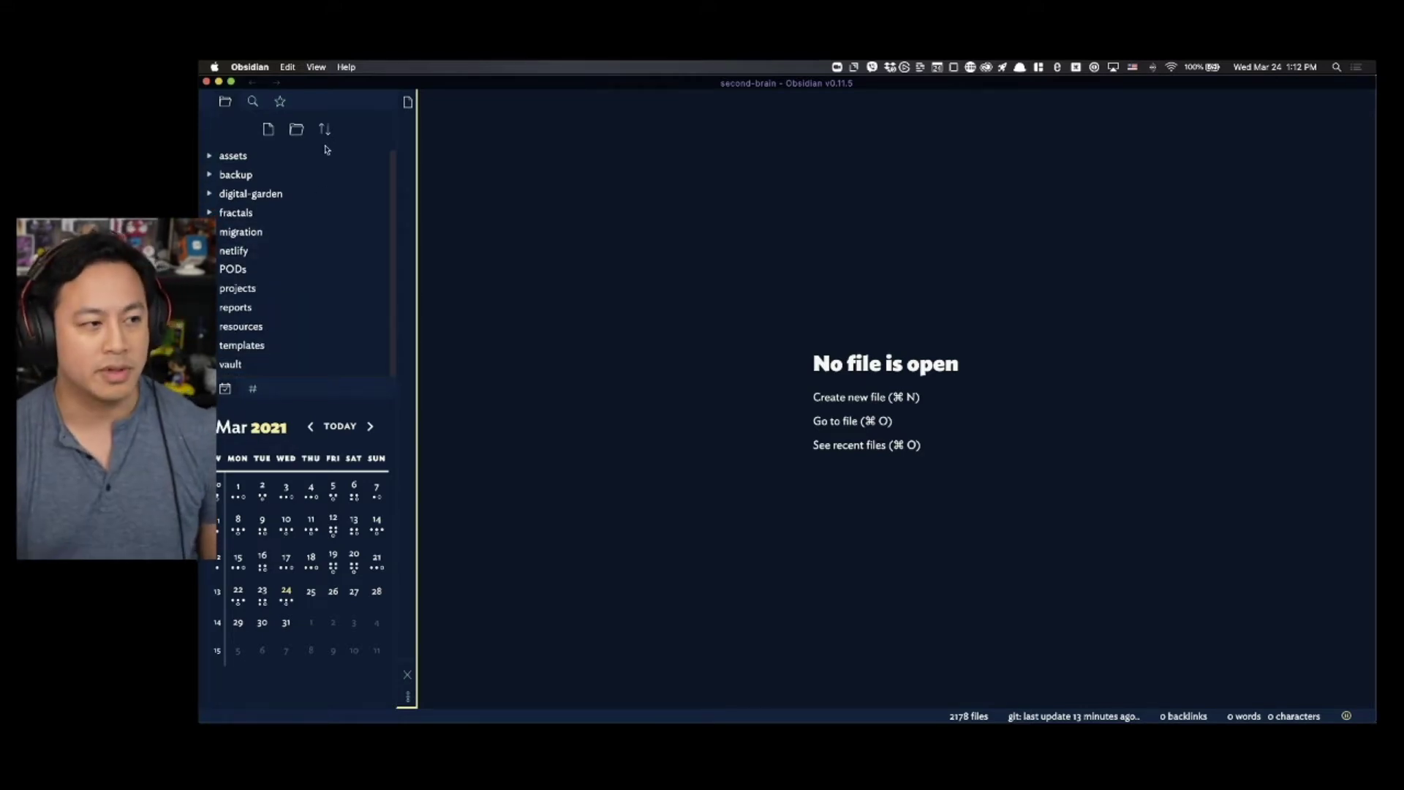
pyautogui.scroll(-1, 292, 222)
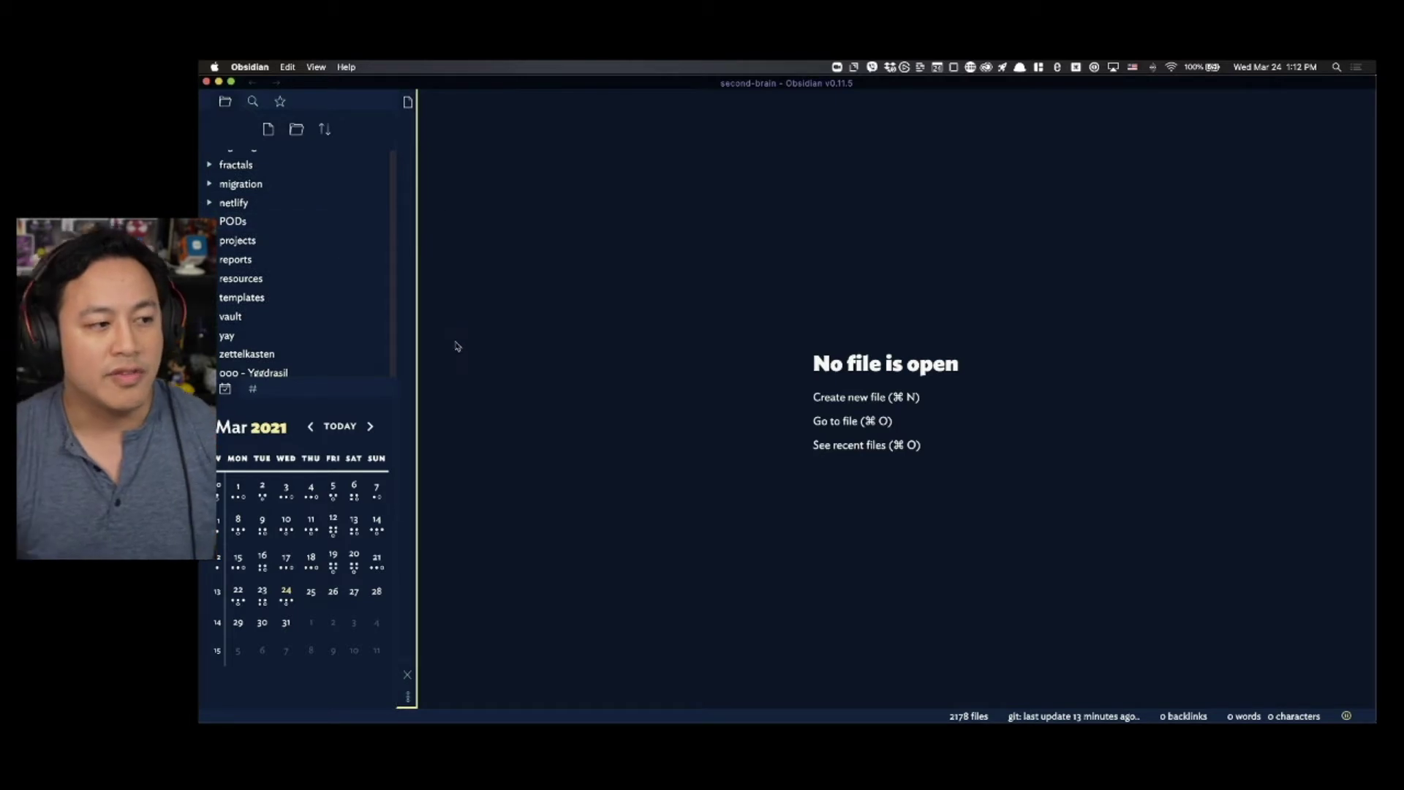
# - Find and open the existing How to Take Smart Notes book note in the migration folder and show it in preview mode
pyautogui.press('super+o')
pyautogui.write('how to take smar')
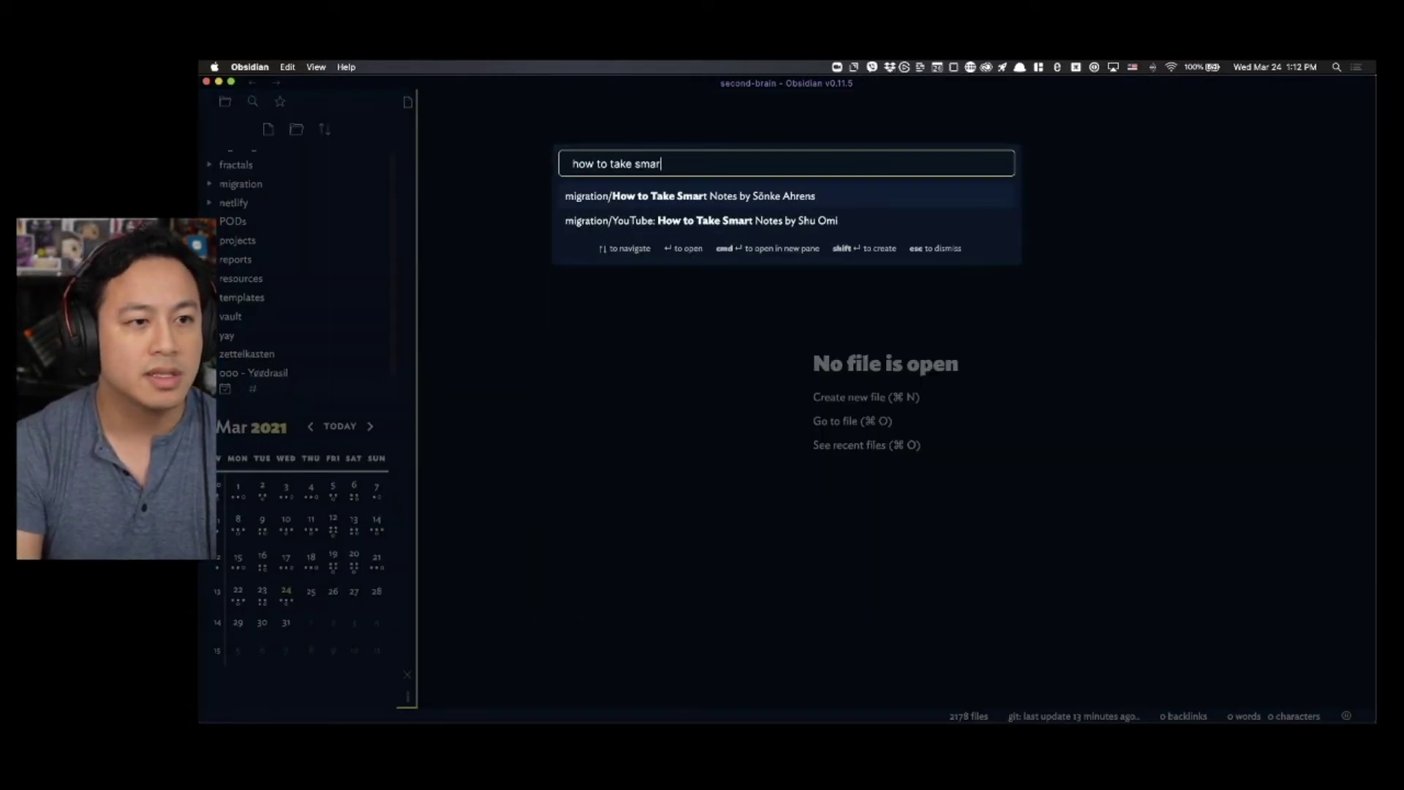
pyautogui.press('Return')
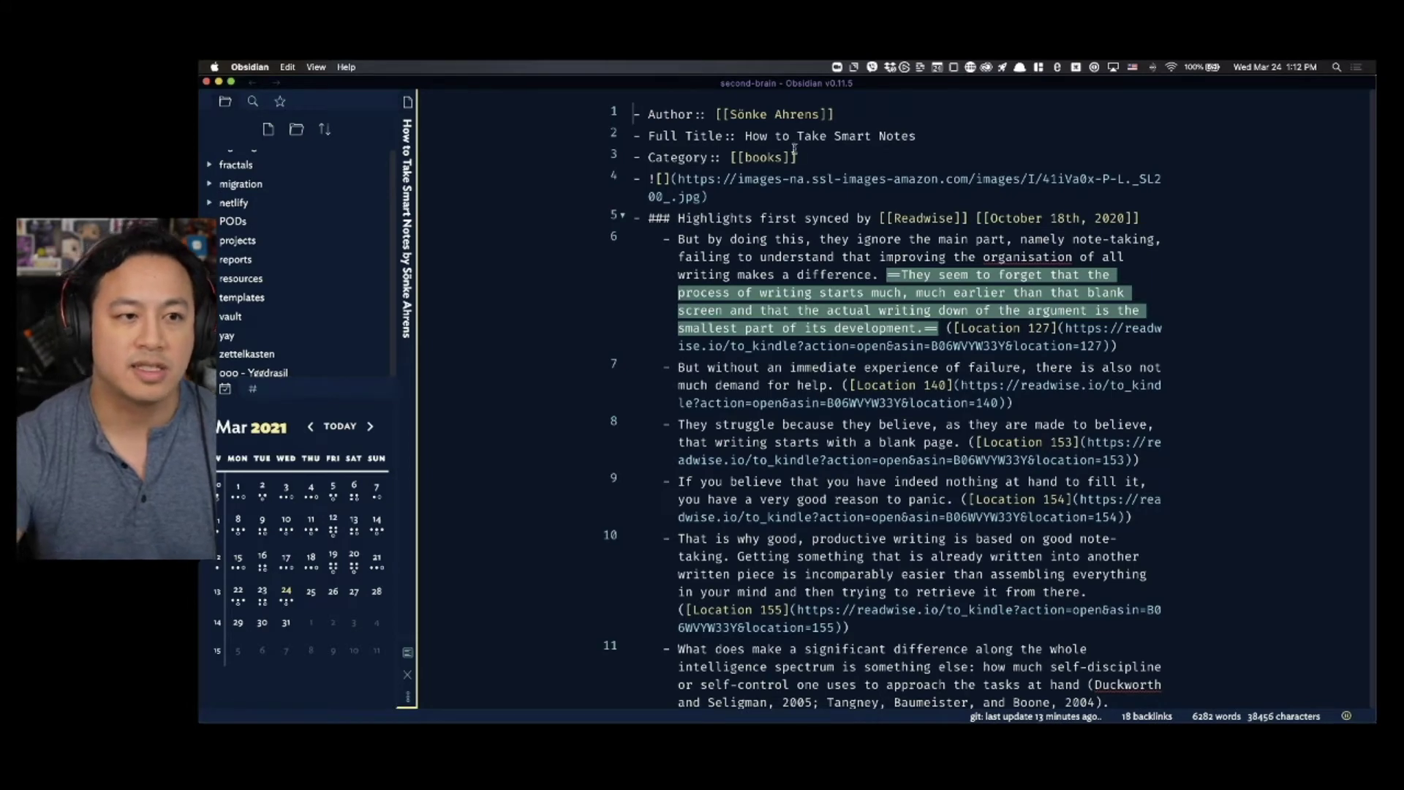
pyautogui.moveTo(797, 155); pyautogui.dragTo(990, 505)
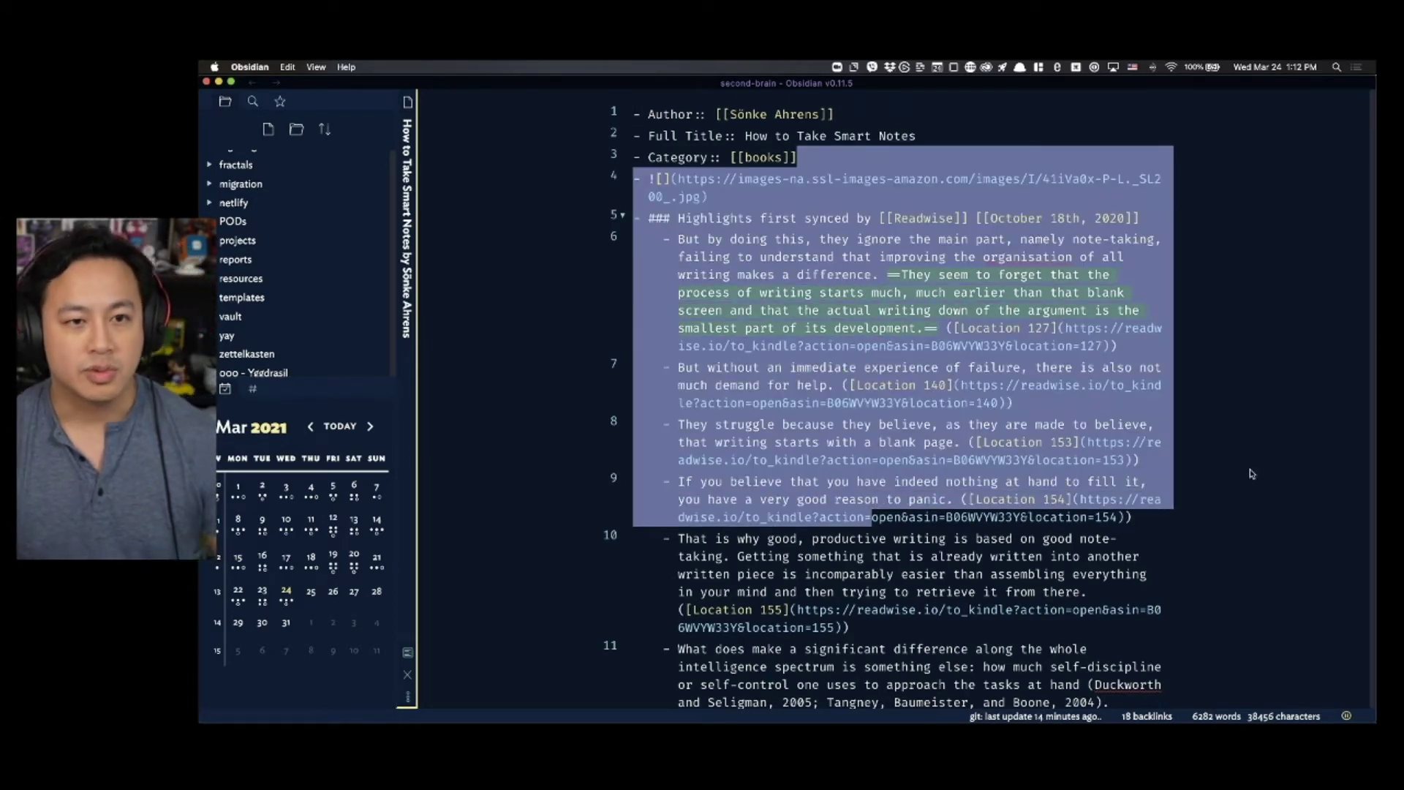
pyautogui.press('super+e')
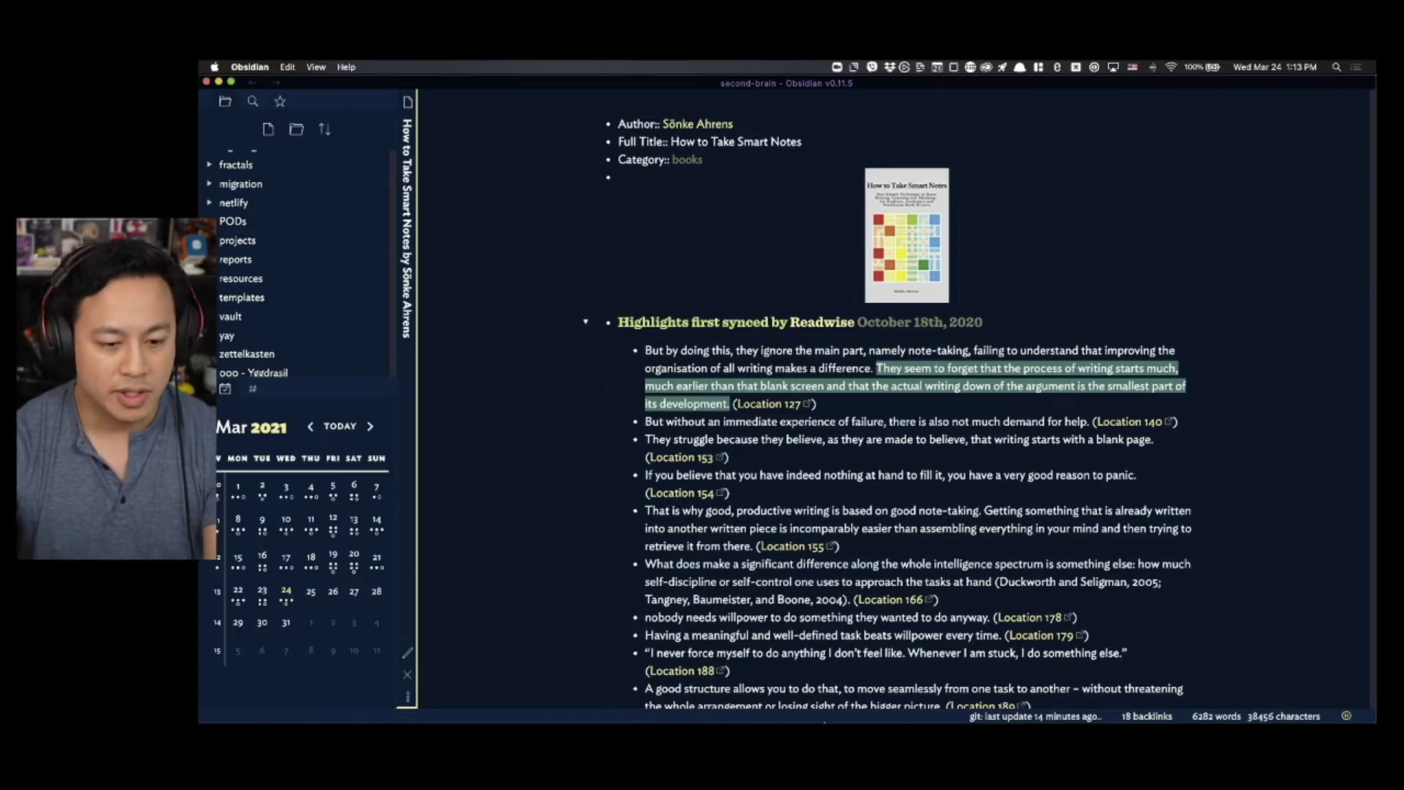
# - Switch to Finder and open How to Take Smart Notes.md from the Desktop's Books folder in Visual Studio Code
pyautogui.moveTo(675, 720)
pyautogui.click(407, 704)
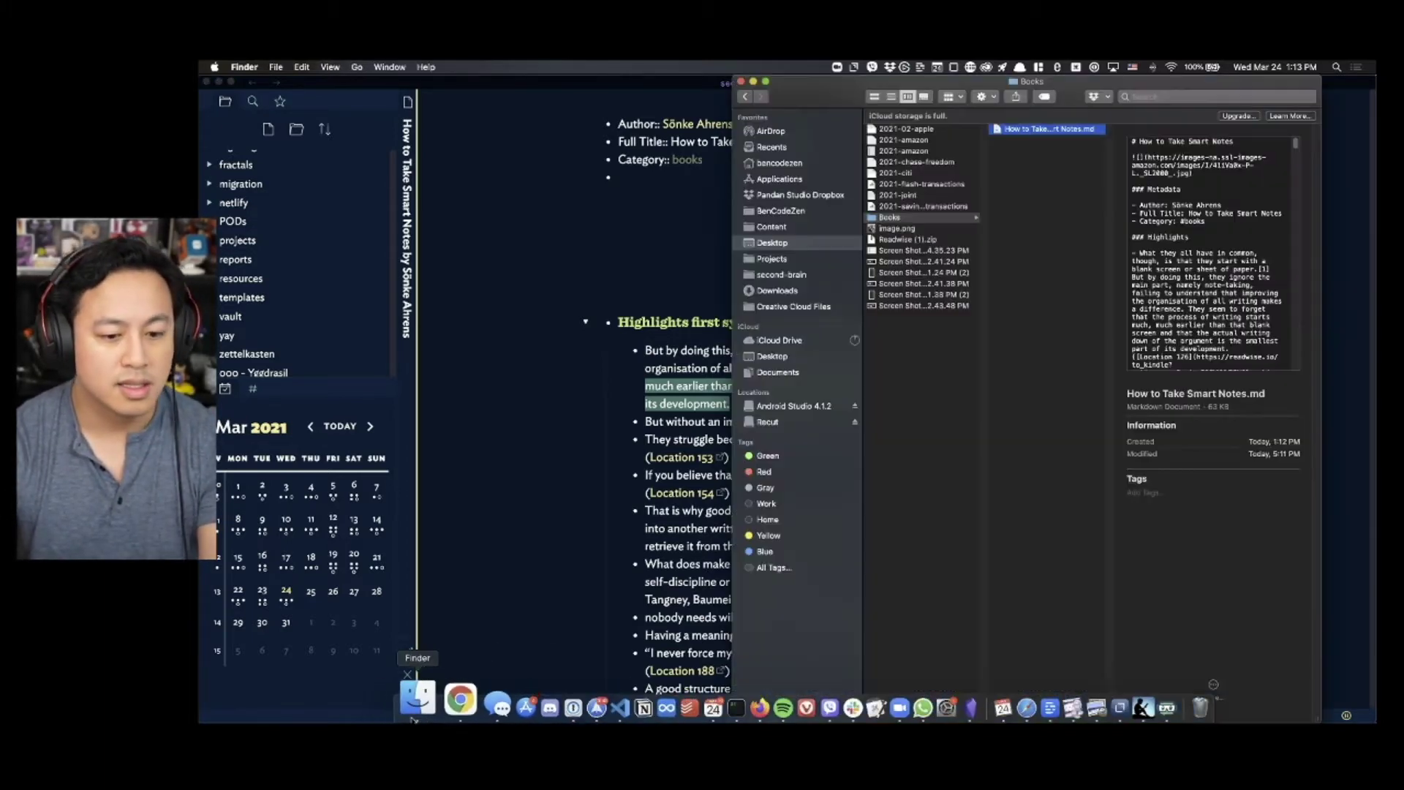
pyautogui.moveTo(1038, 132); pyautogui.dragTo(585, 695)
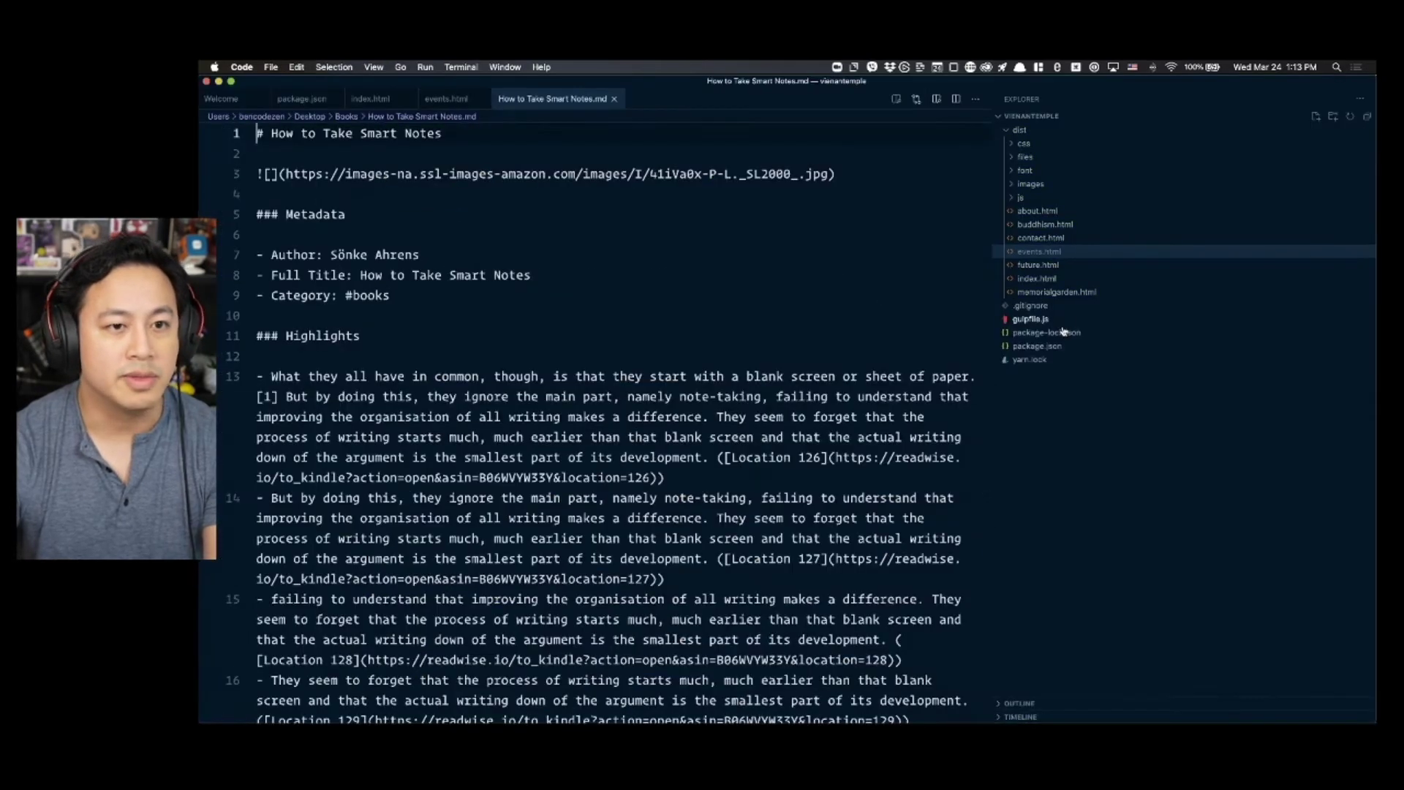
# - Clear the editor of the file explorer and all tabs except How to Take Smart Notes.md, and enlarge the interface one zoom level
pyautogui.doubleClick(520, 275)
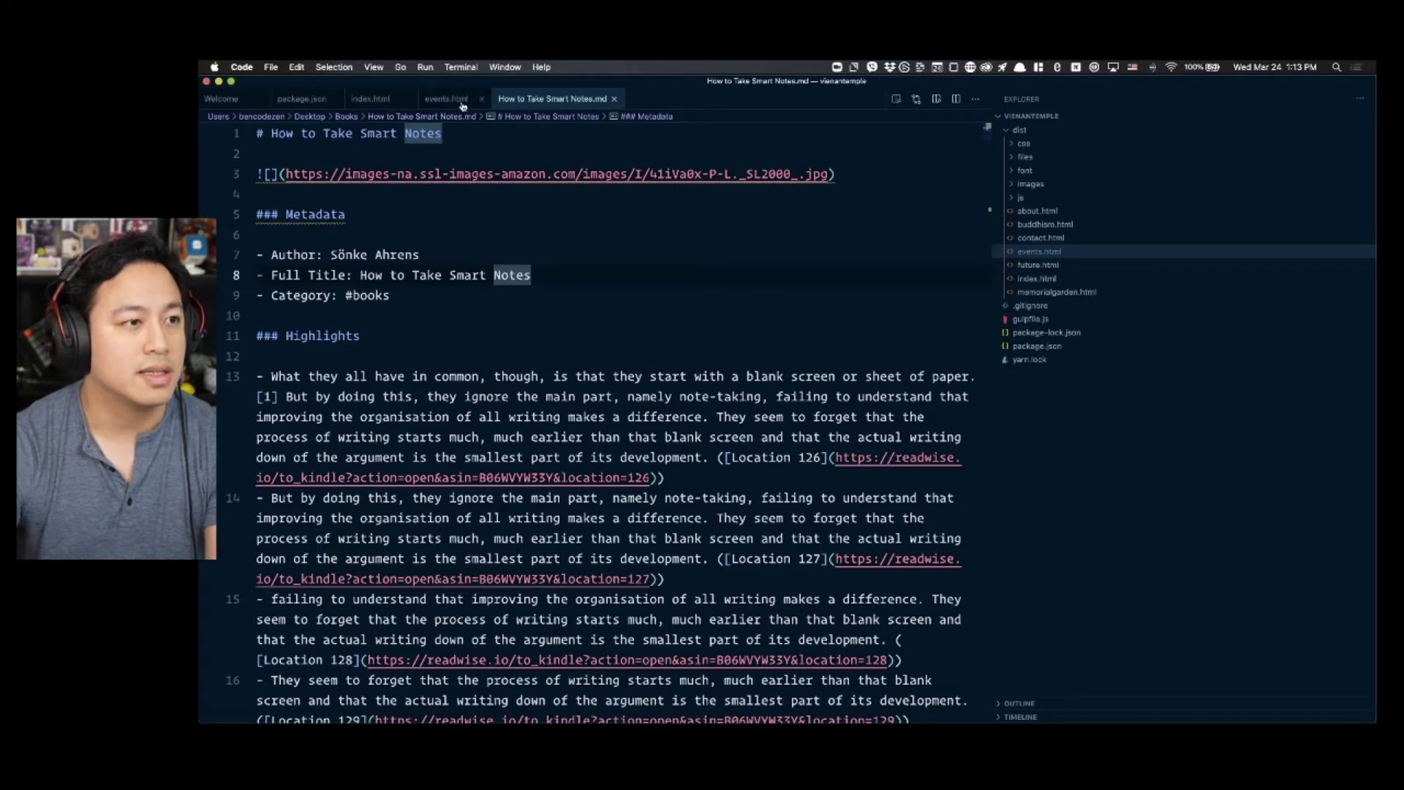
pyautogui.press('super+b')
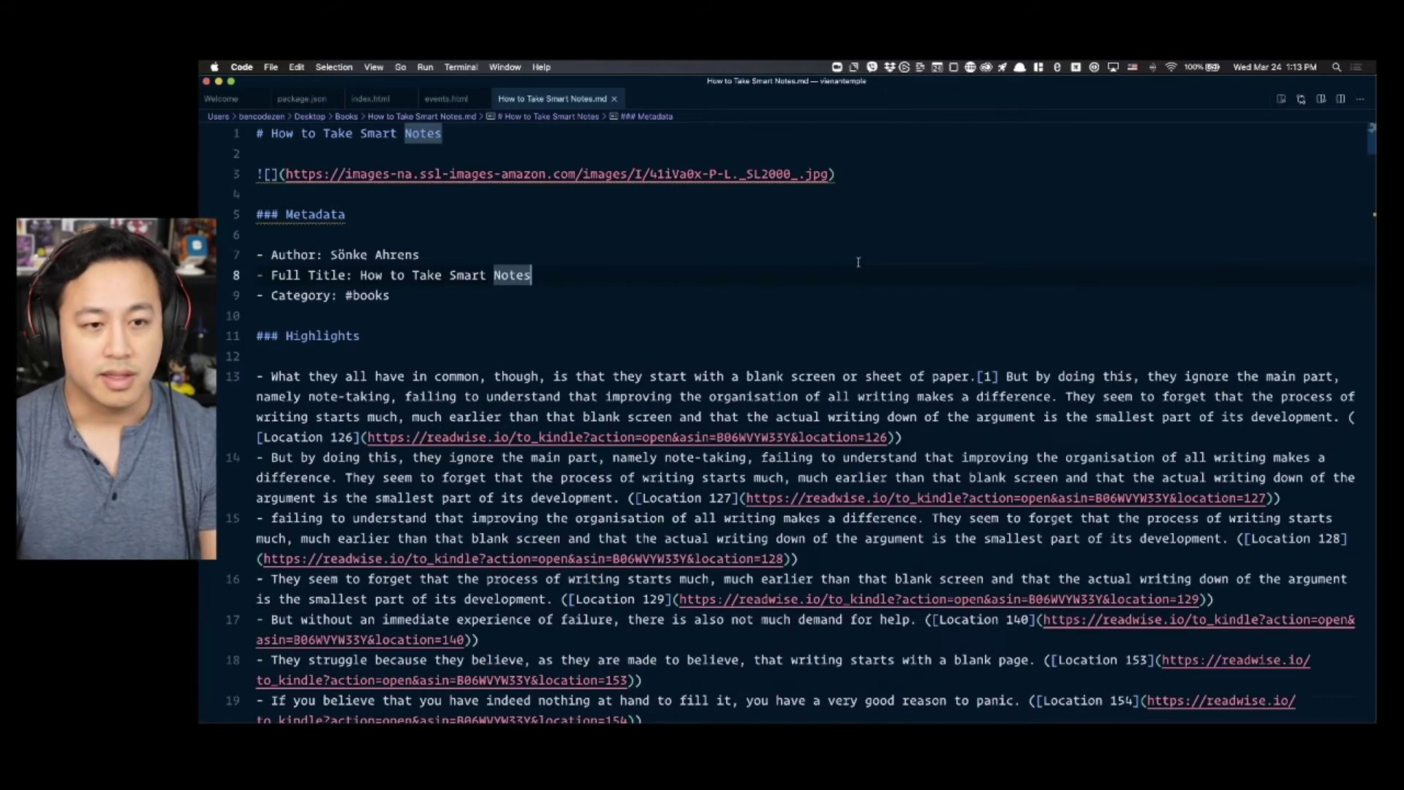
pyautogui.click(262, 103)
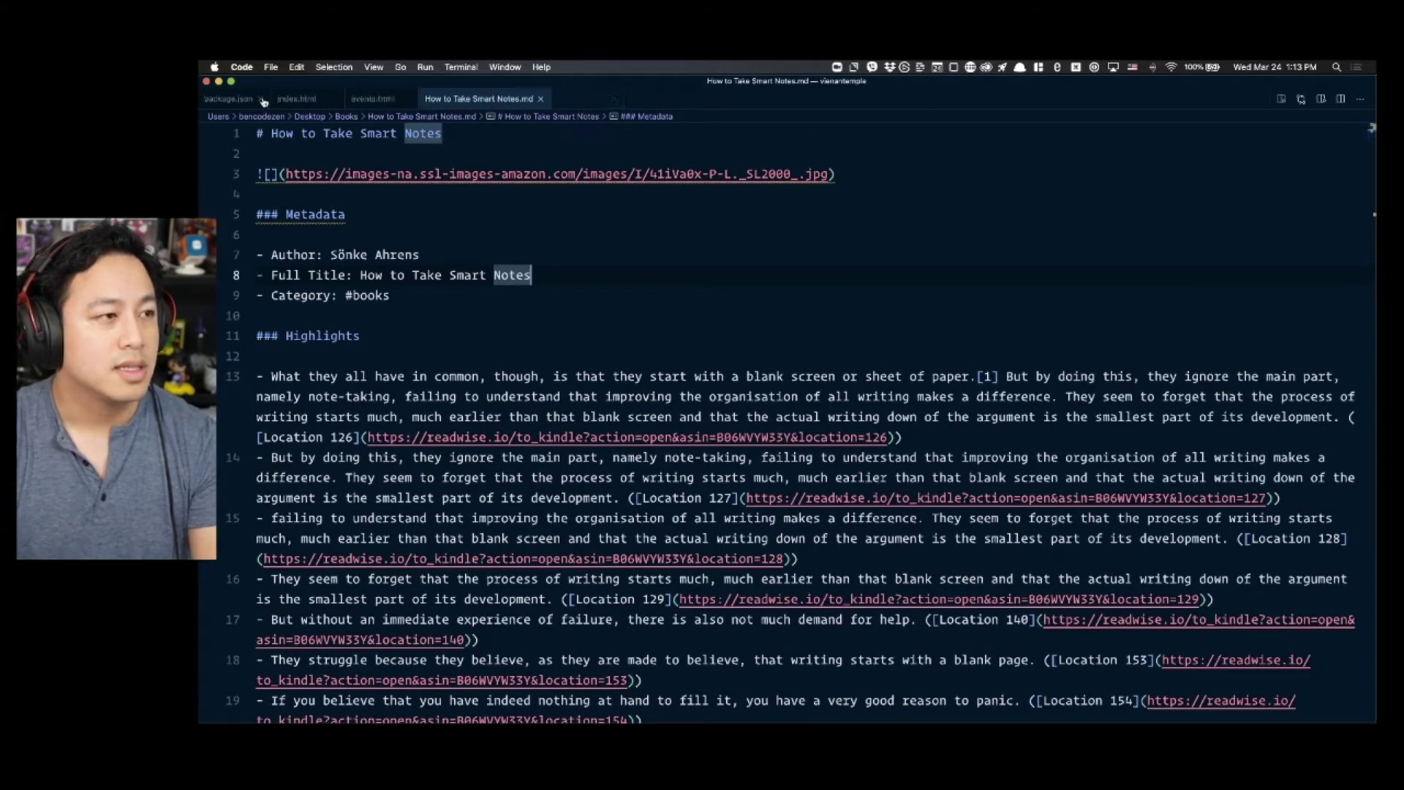
pyautogui.click(264, 103)
pyautogui.click(263, 102)
pyautogui.click(263, 102)
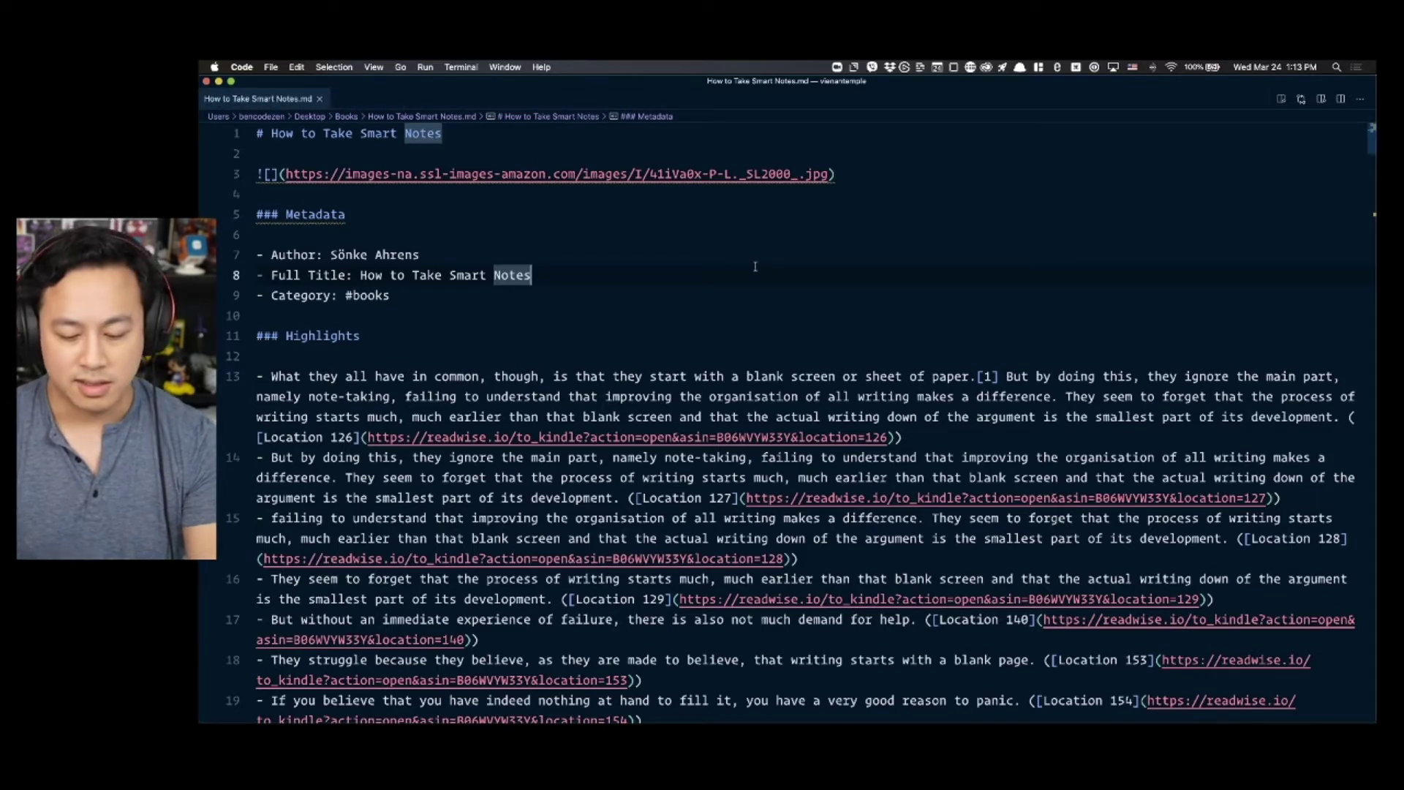
pyautogui.press('super+equal')
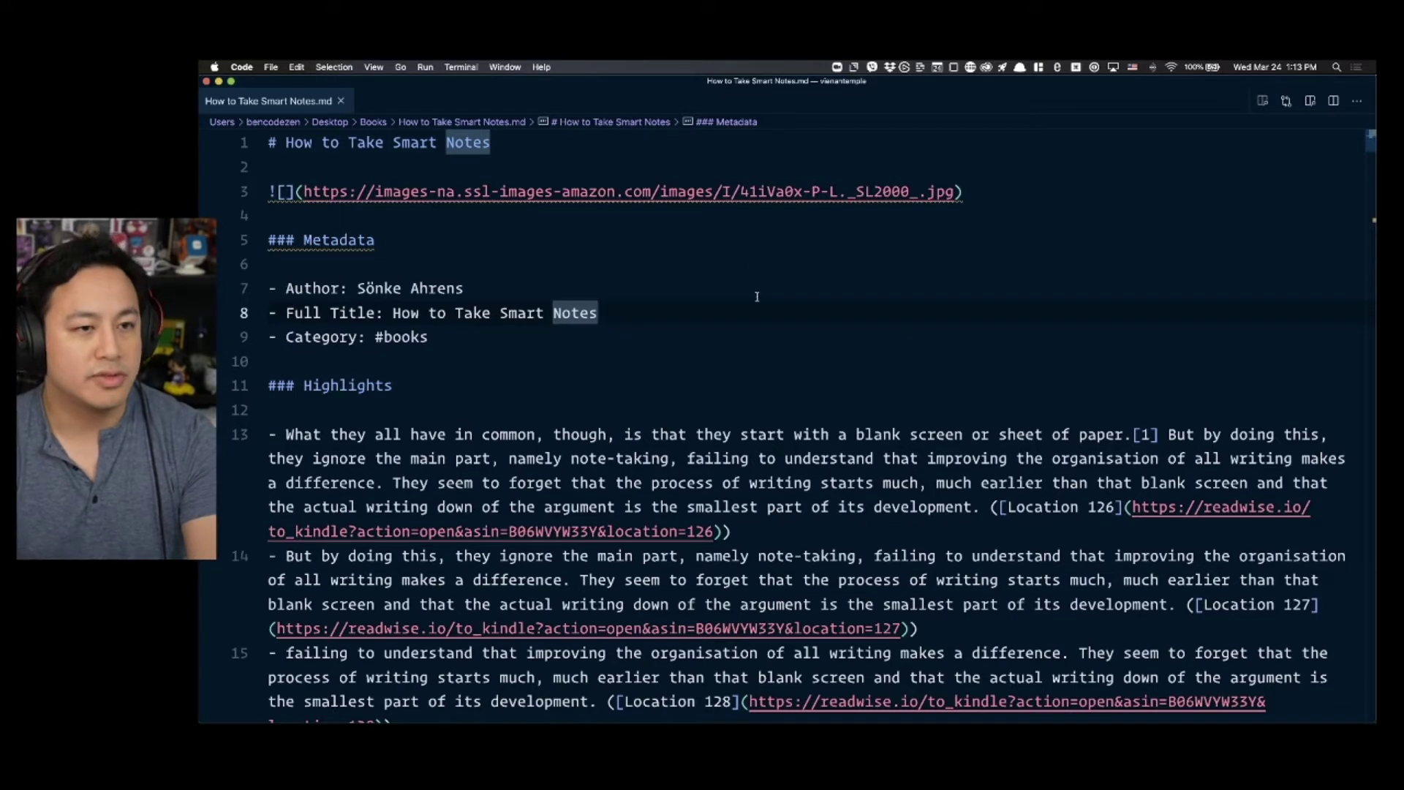
# - Examine the exported Markdown's cover image link, metadata and list of highlights with their Kindle location links
pyautogui.moveTo(1027, 181); pyautogui.dragTo(268, 191)
pyautogui.click(581, 338)
pyautogui.scroll(-3, 585, 359)
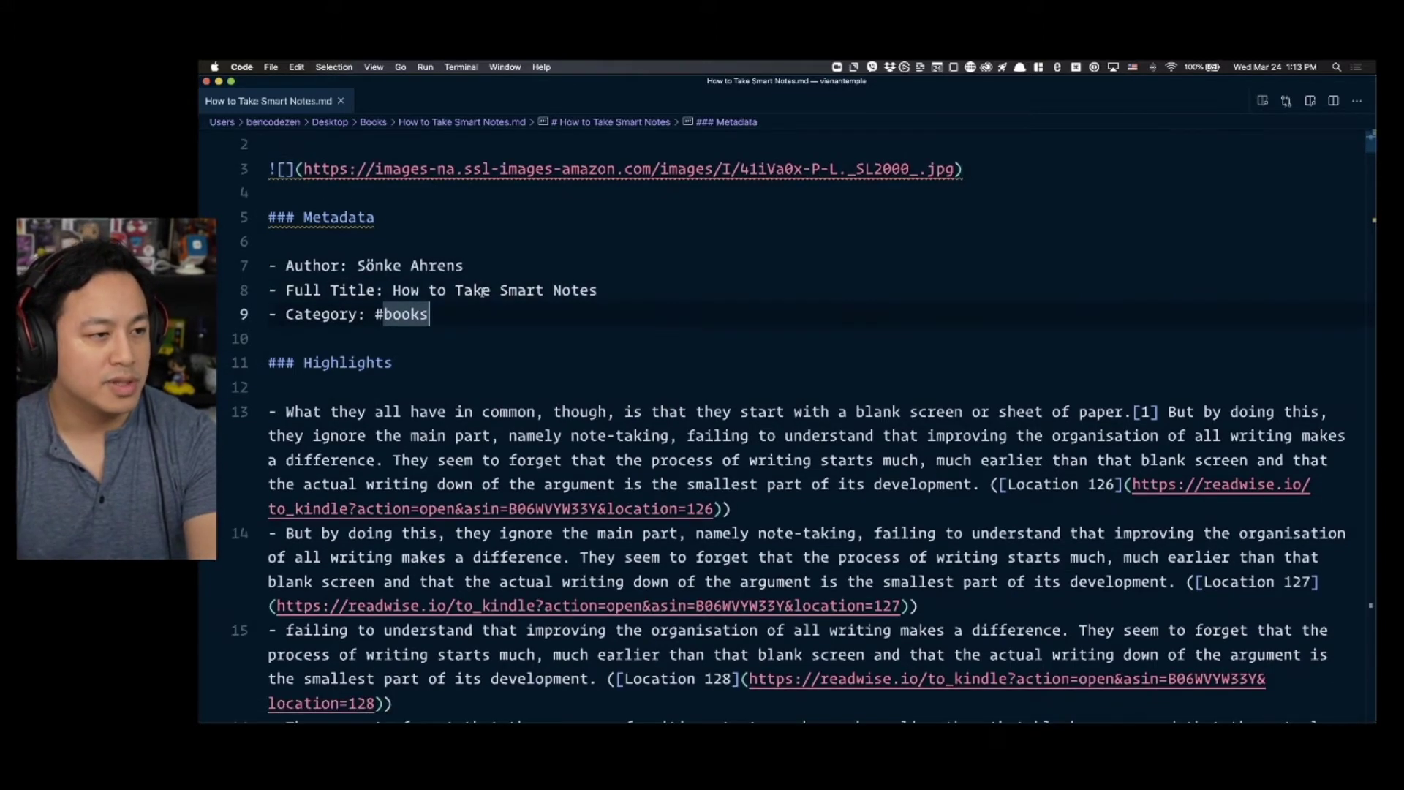
pyautogui.scroll(-3, 596, 355)
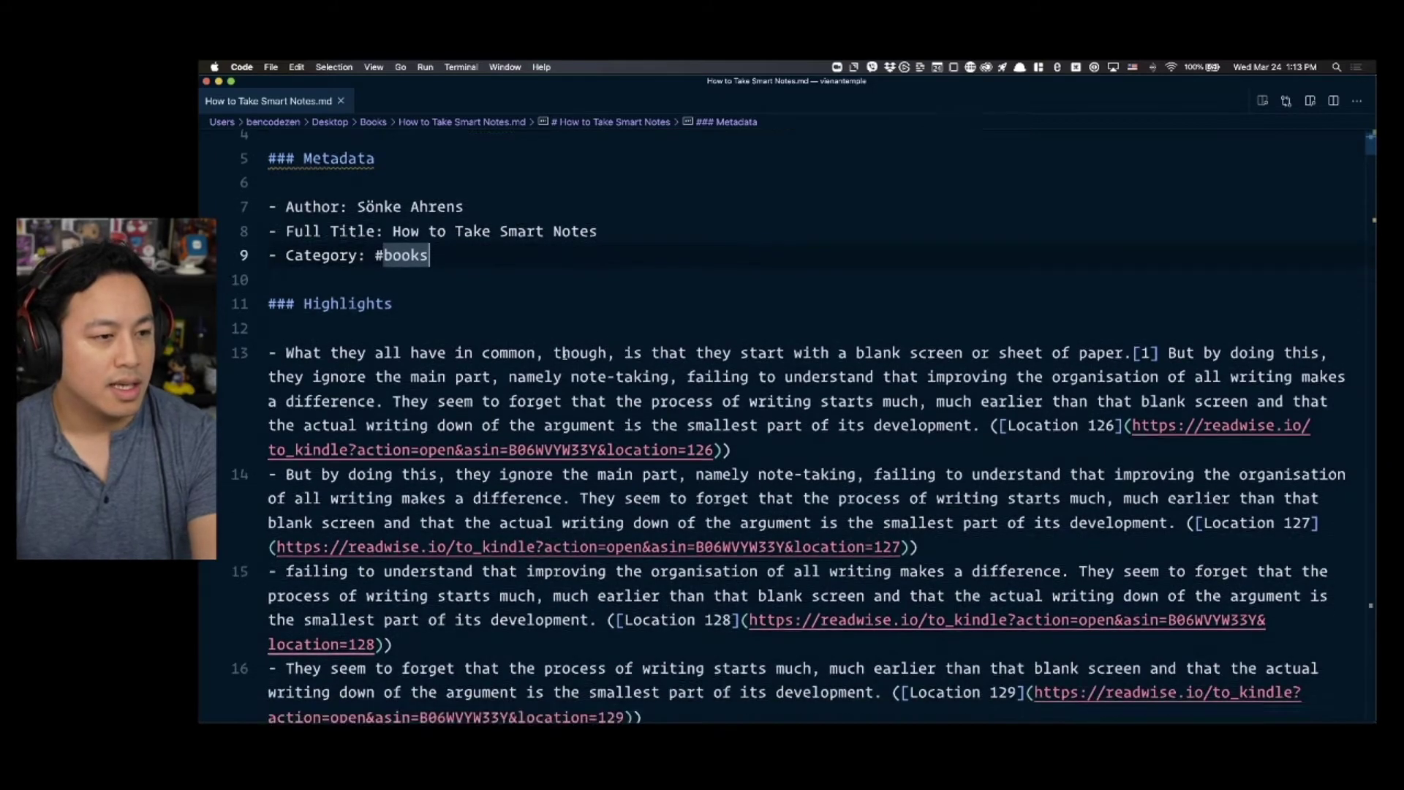
pyautogui.scroll(-10, 798, 380)
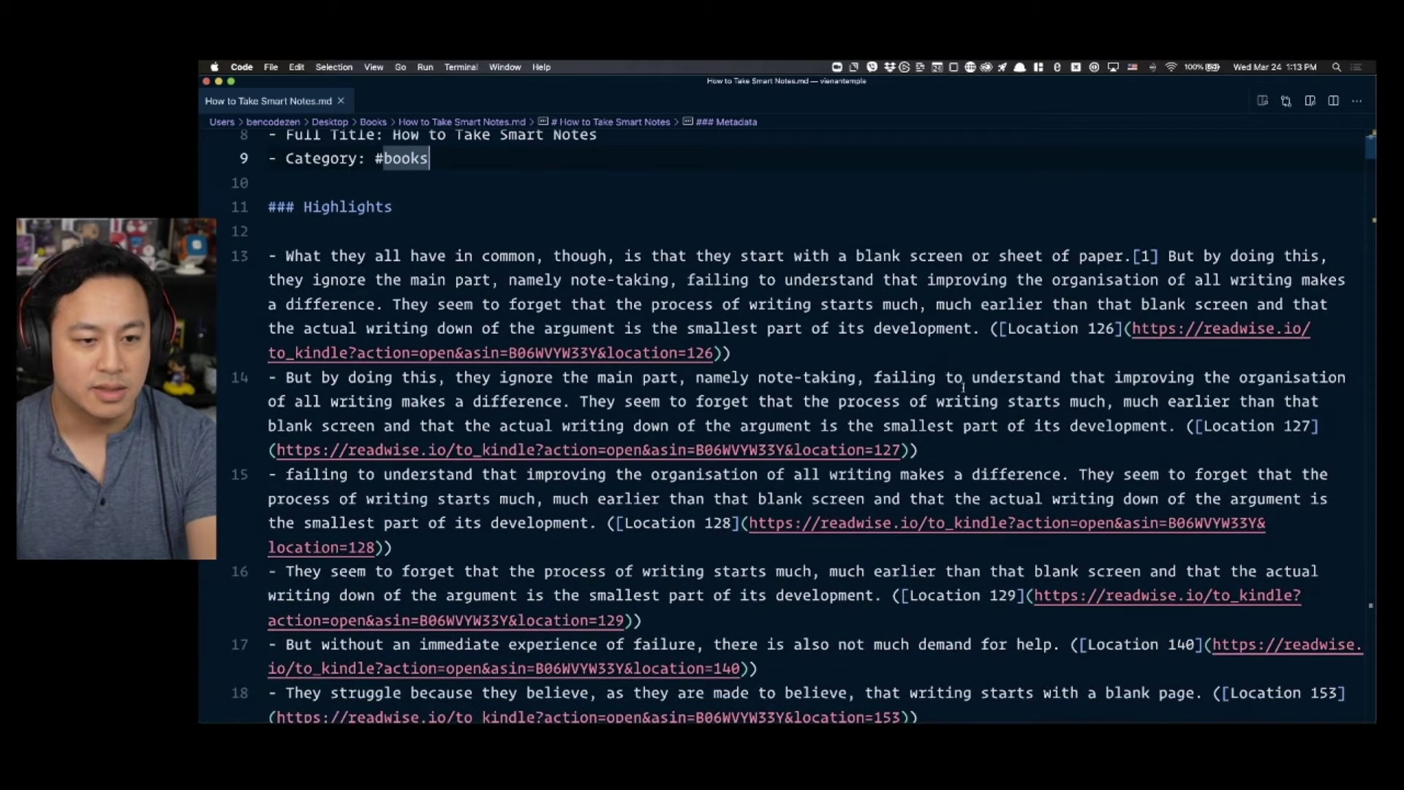
pyautogui.scroll(-10, 964, 389)
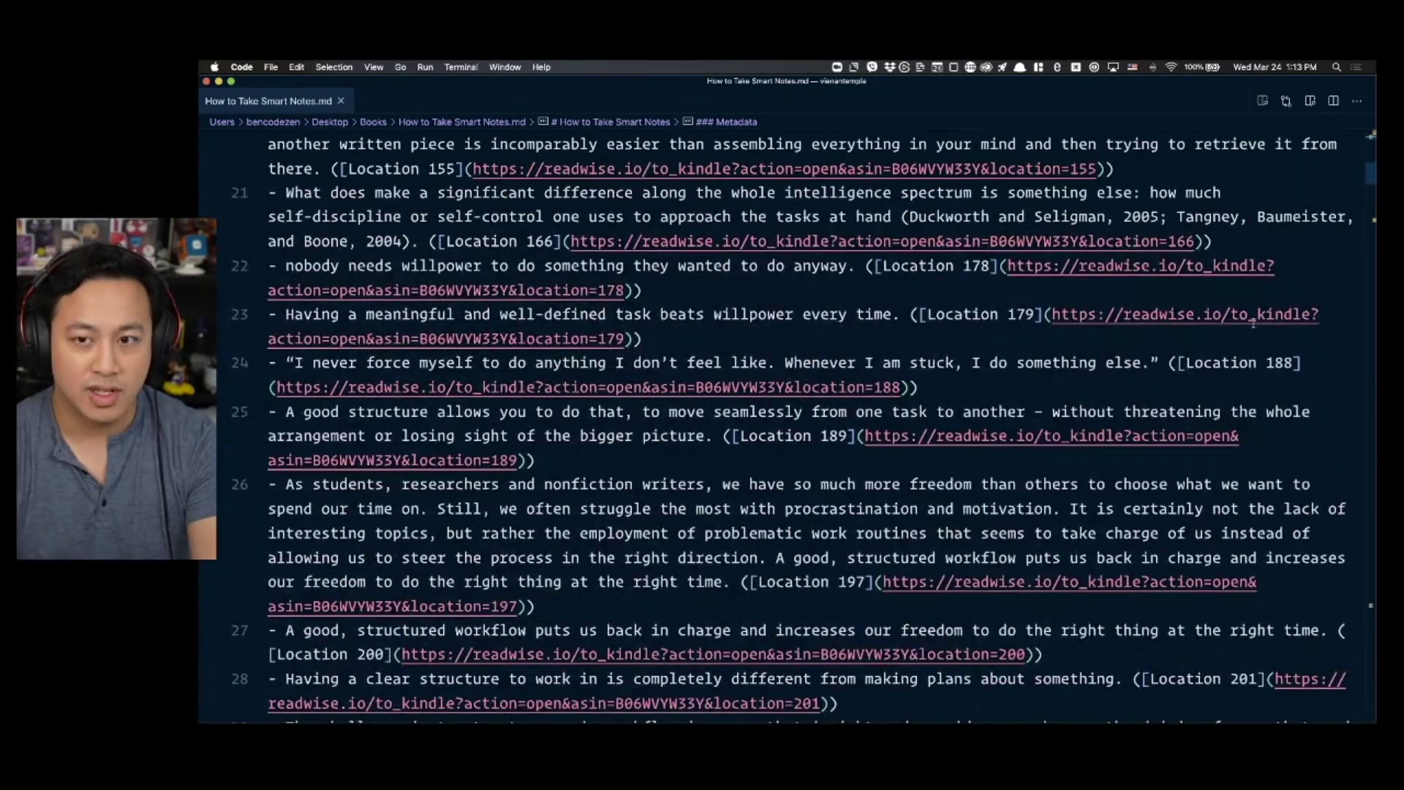
pyautogui.scroll(15, 1117, 348)
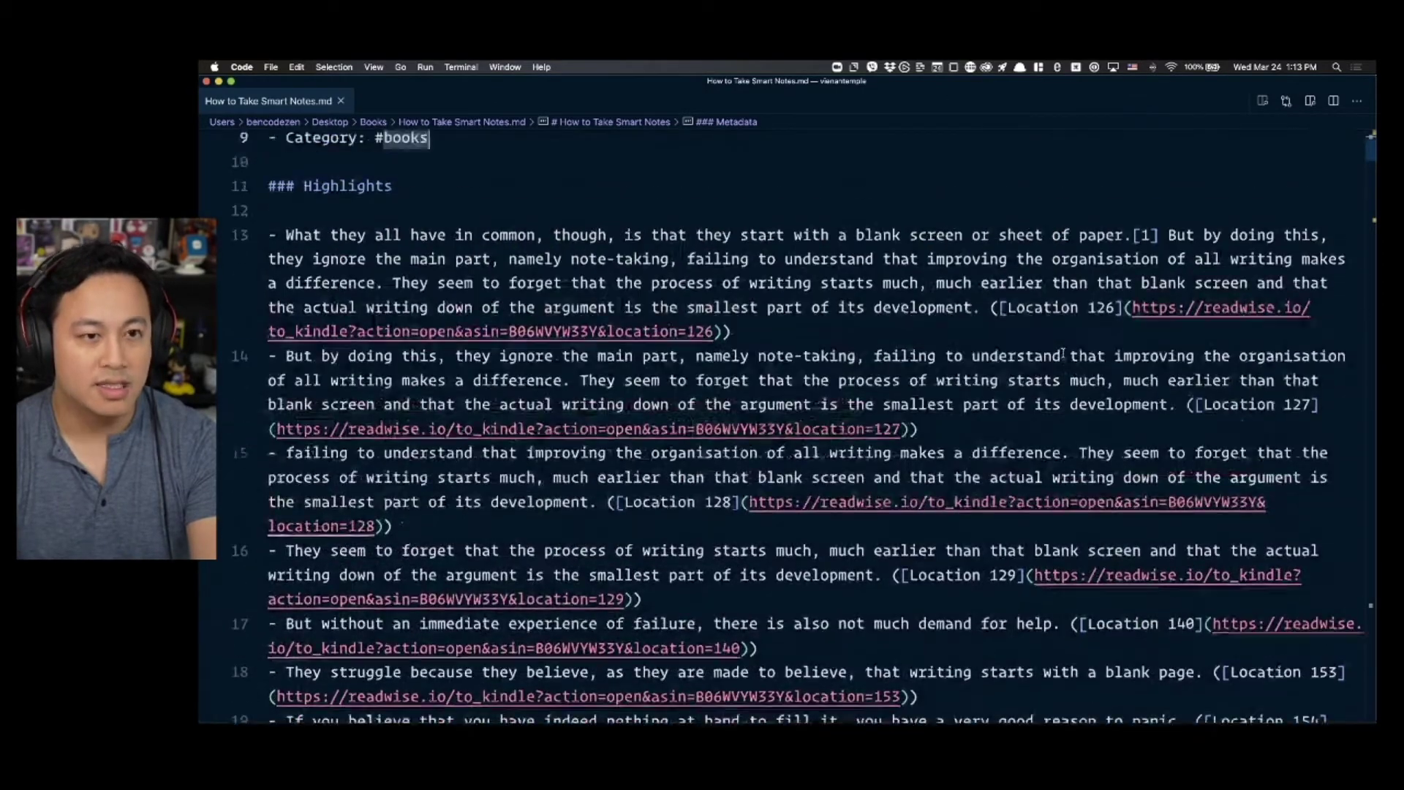
# - Select the entire contents of How to Take Smart Notes.md and switch to Obsidian
pyautogui.click(946, 356)
pyautogui.press('super+a')
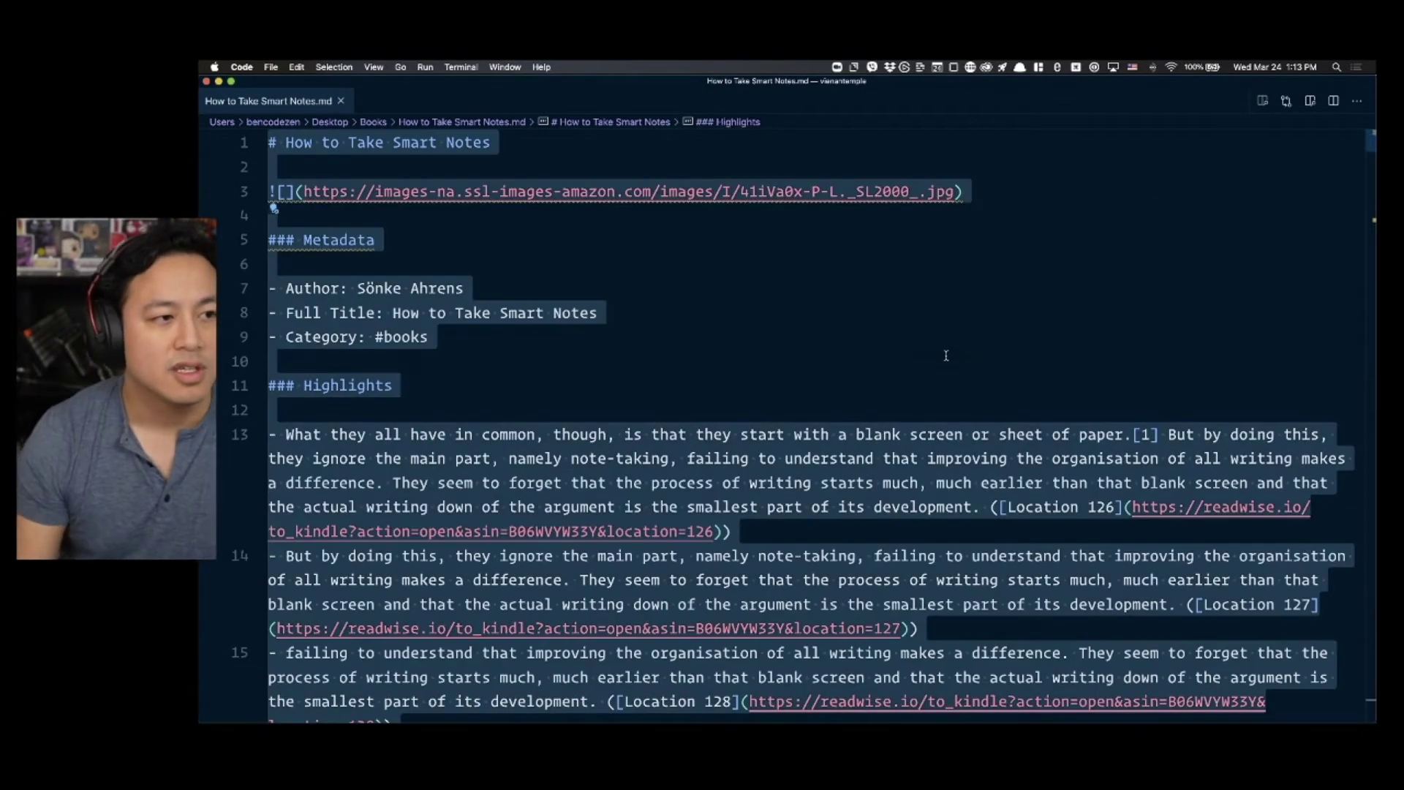
pyautogui.press('super+Tab')
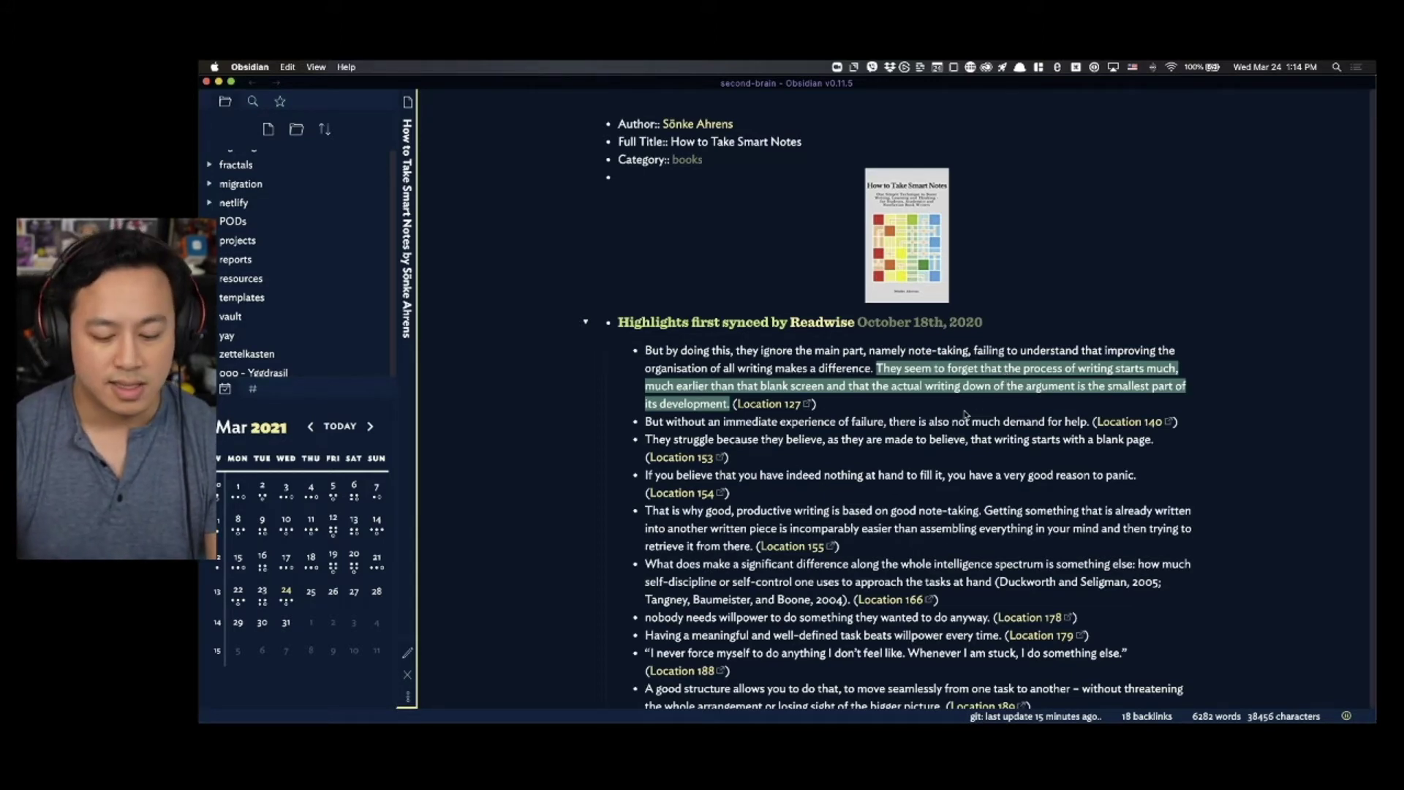
pyautogui.press('super+p')
pyautogui.write('how to')
pyautogui.press('Escape')
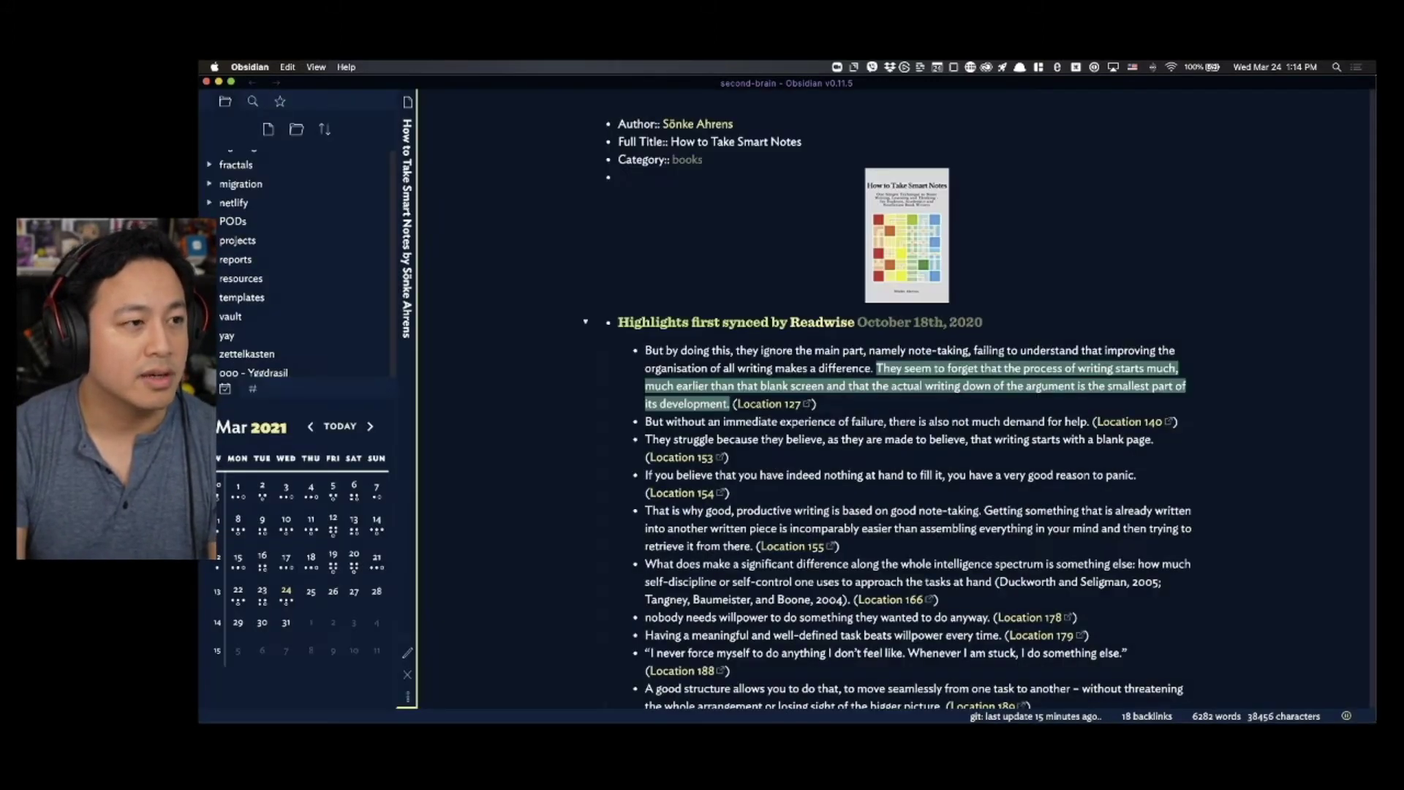
# - Open the migration note How to Take Smart Notes by Sönke Ahrens, append "- Old" to its title, and create a blank note
pyautogui.press('super+o')
pyautogui.write('how to take smart')
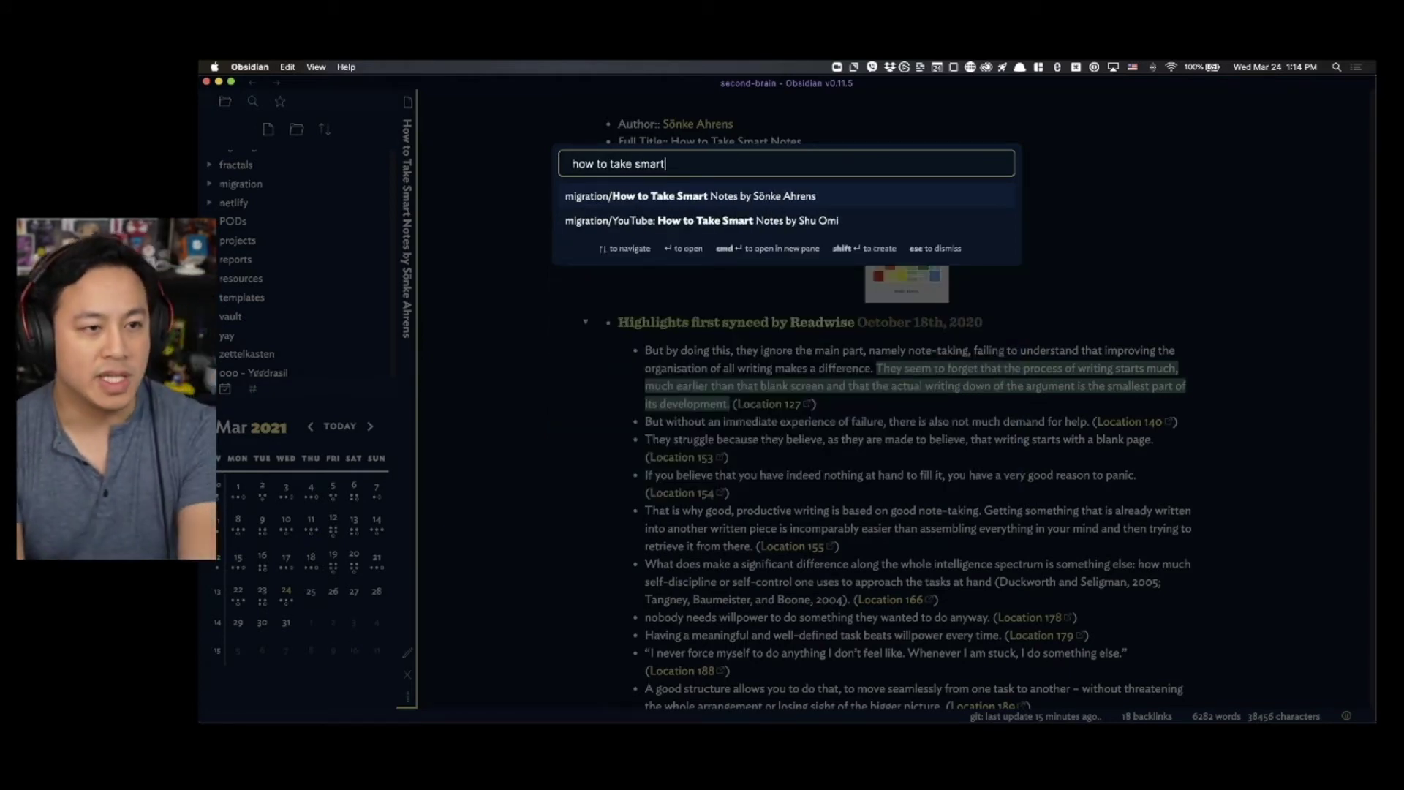
pyautogui.press('Return')
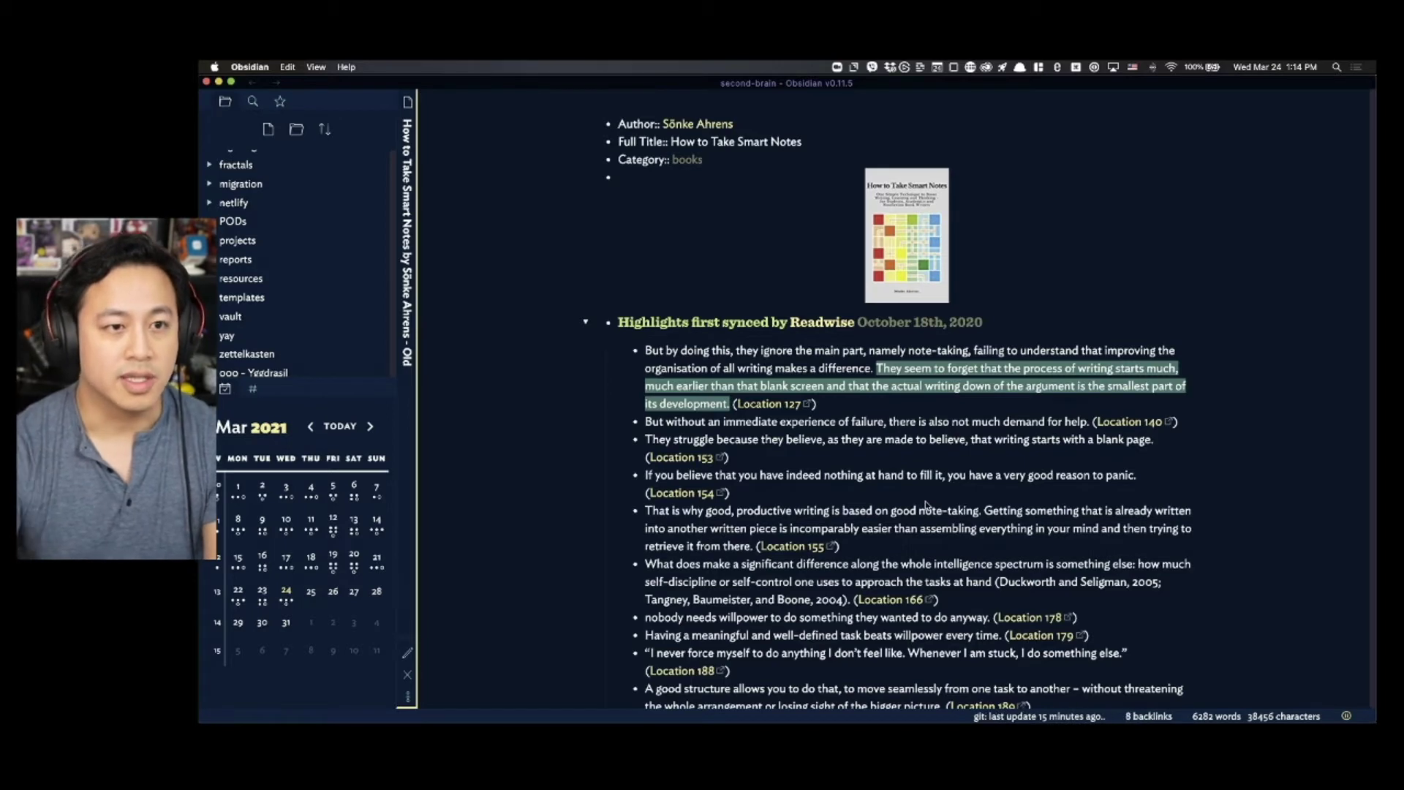
pyautogui.press('super+n')
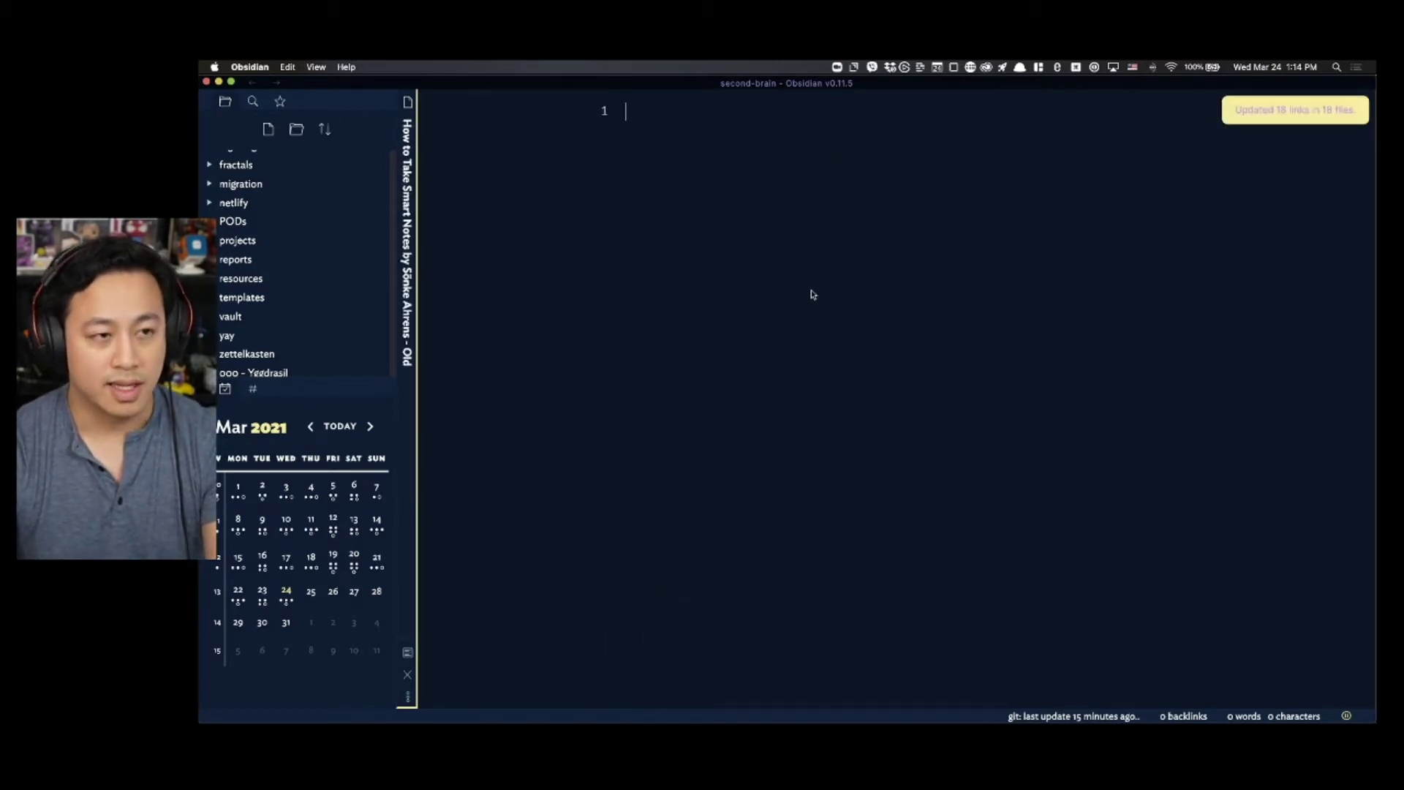
# - Try pasting the copied highlights into the blank note, and undo the paste
pyautogui.press('super+v')
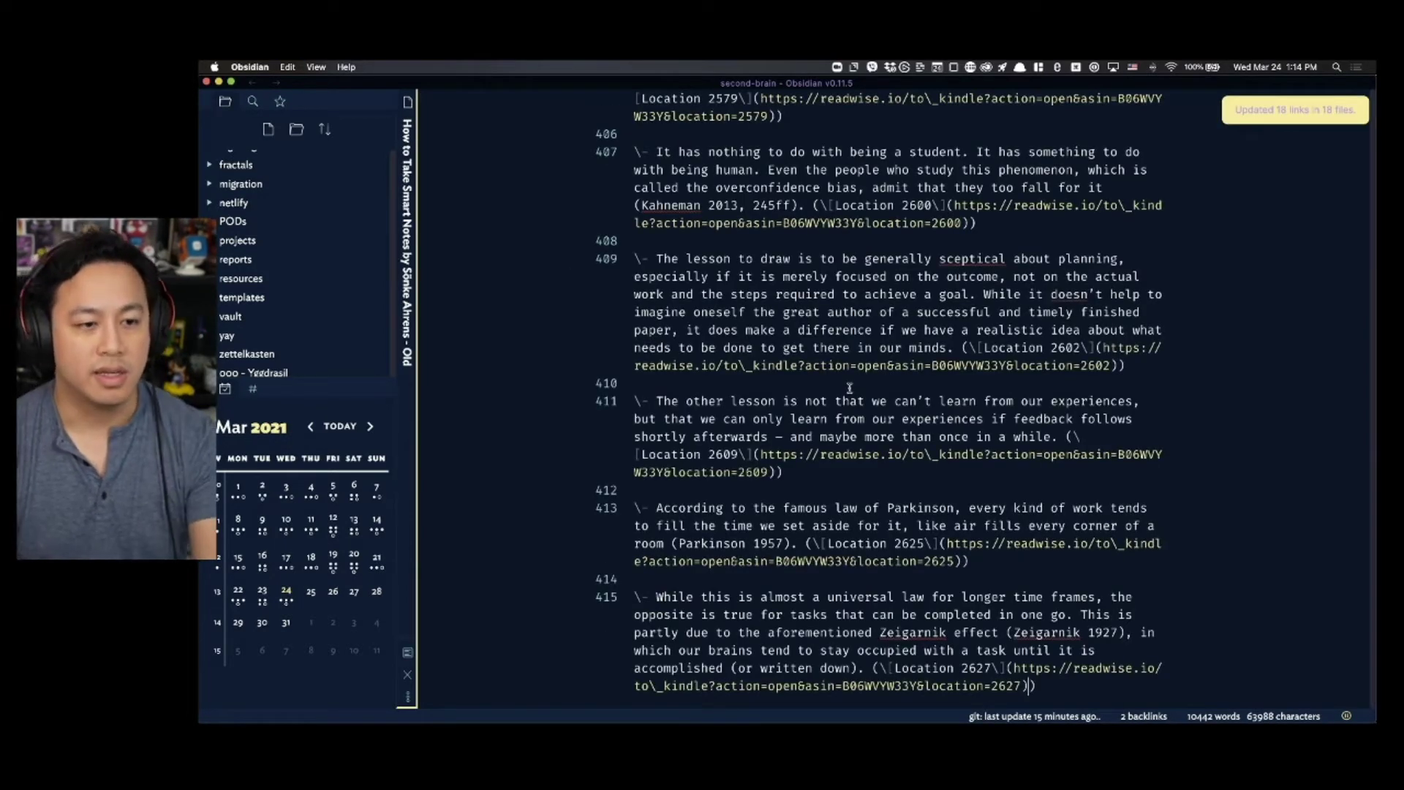
pyautogui.press('super+z')
pyautogui.press('alt+super+c')
pyautogui.press('Escape')
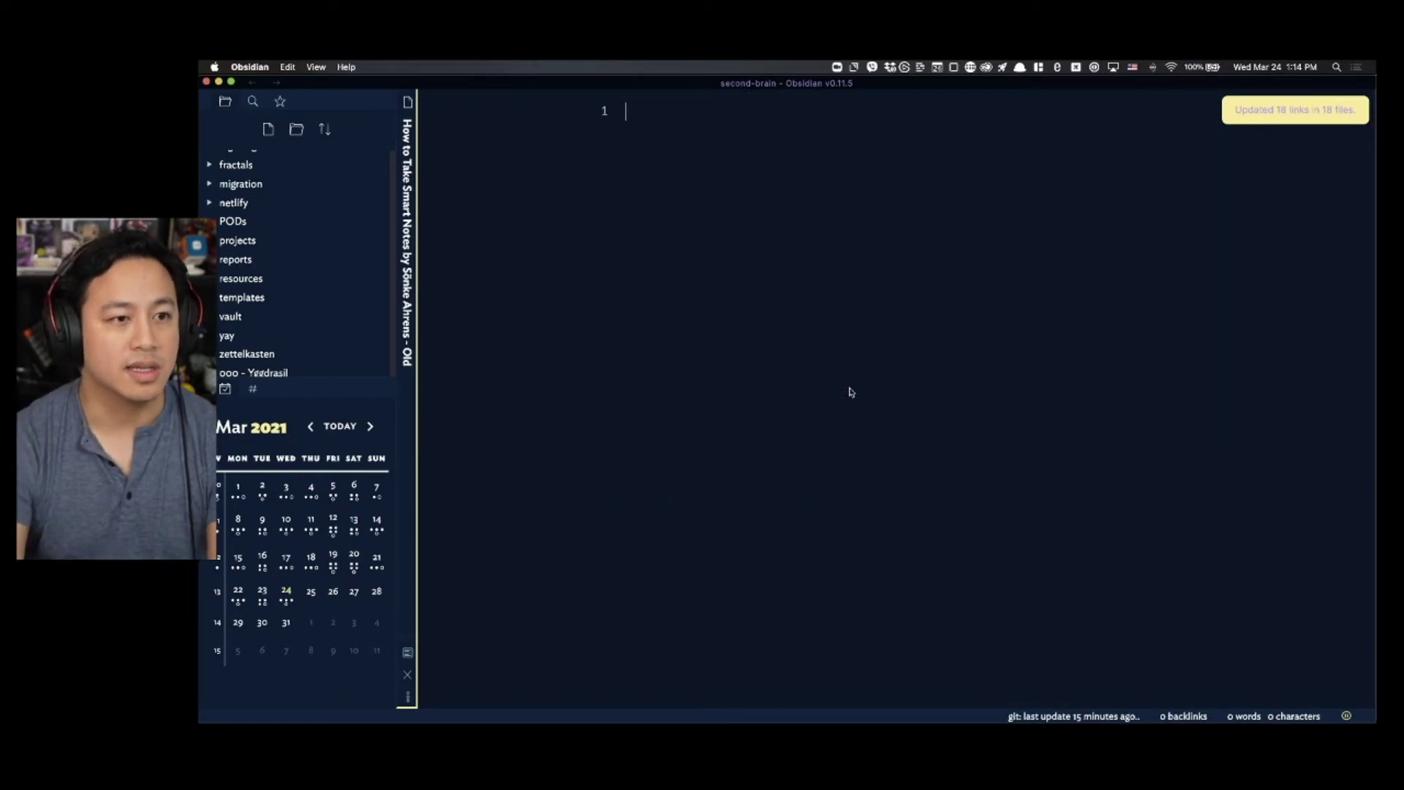
# - Paste the highlights into the blank note as clean Markdown and display the note from its beginning in preview mode
pyautogui.press('super+v')
pyautogui.scroll(1, 1106, 414)
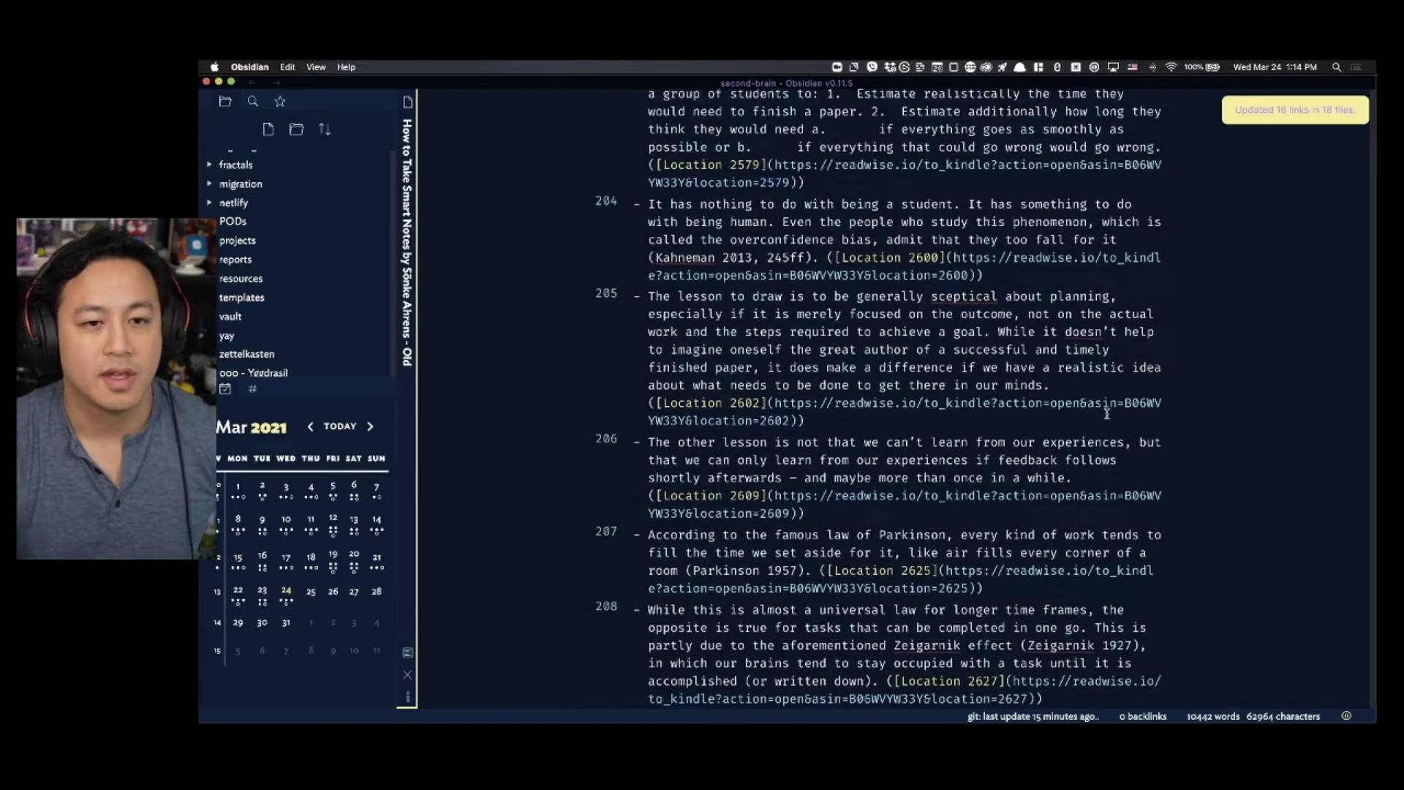
pyautogui.scroll(15, 1106, 414)
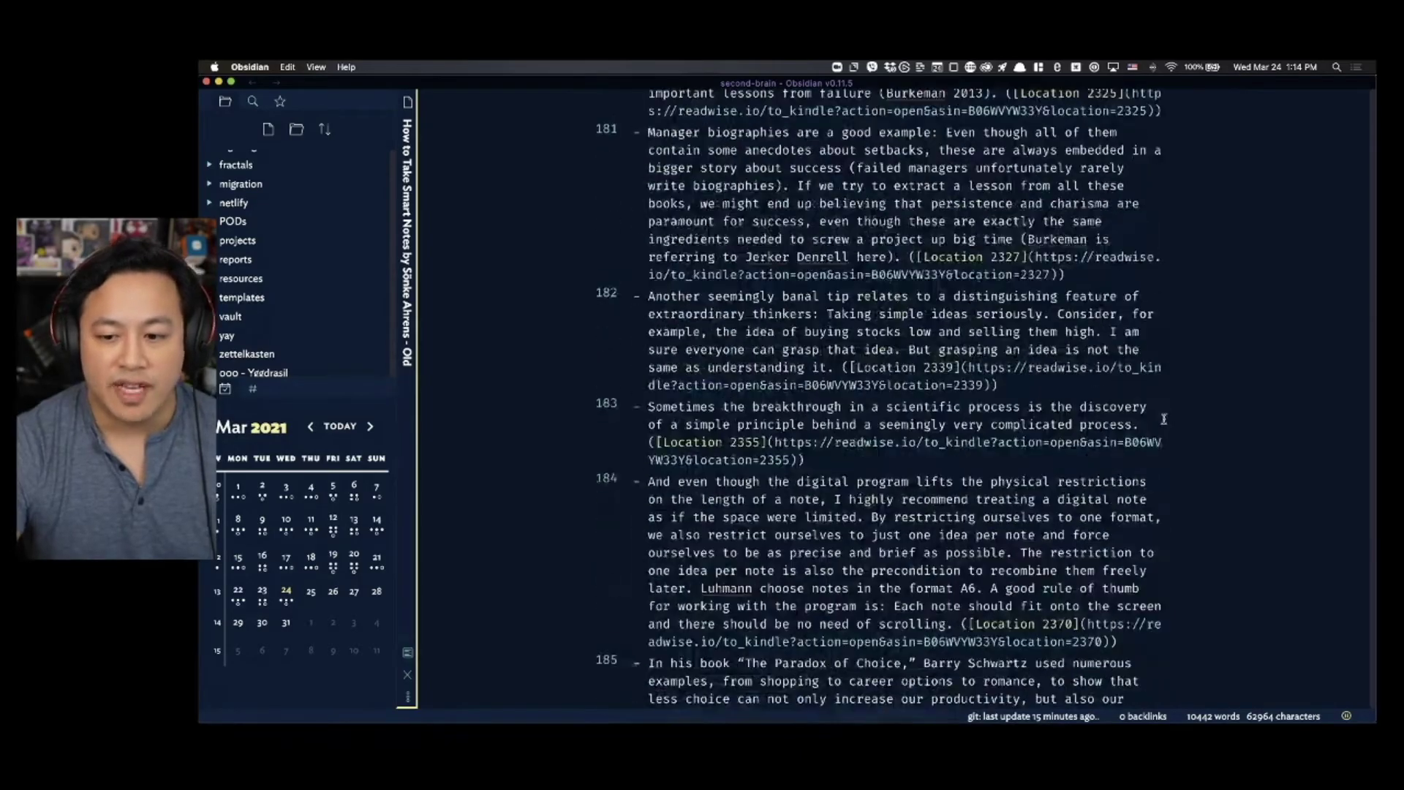
pyautogui.scroll(15, 1163, 418)
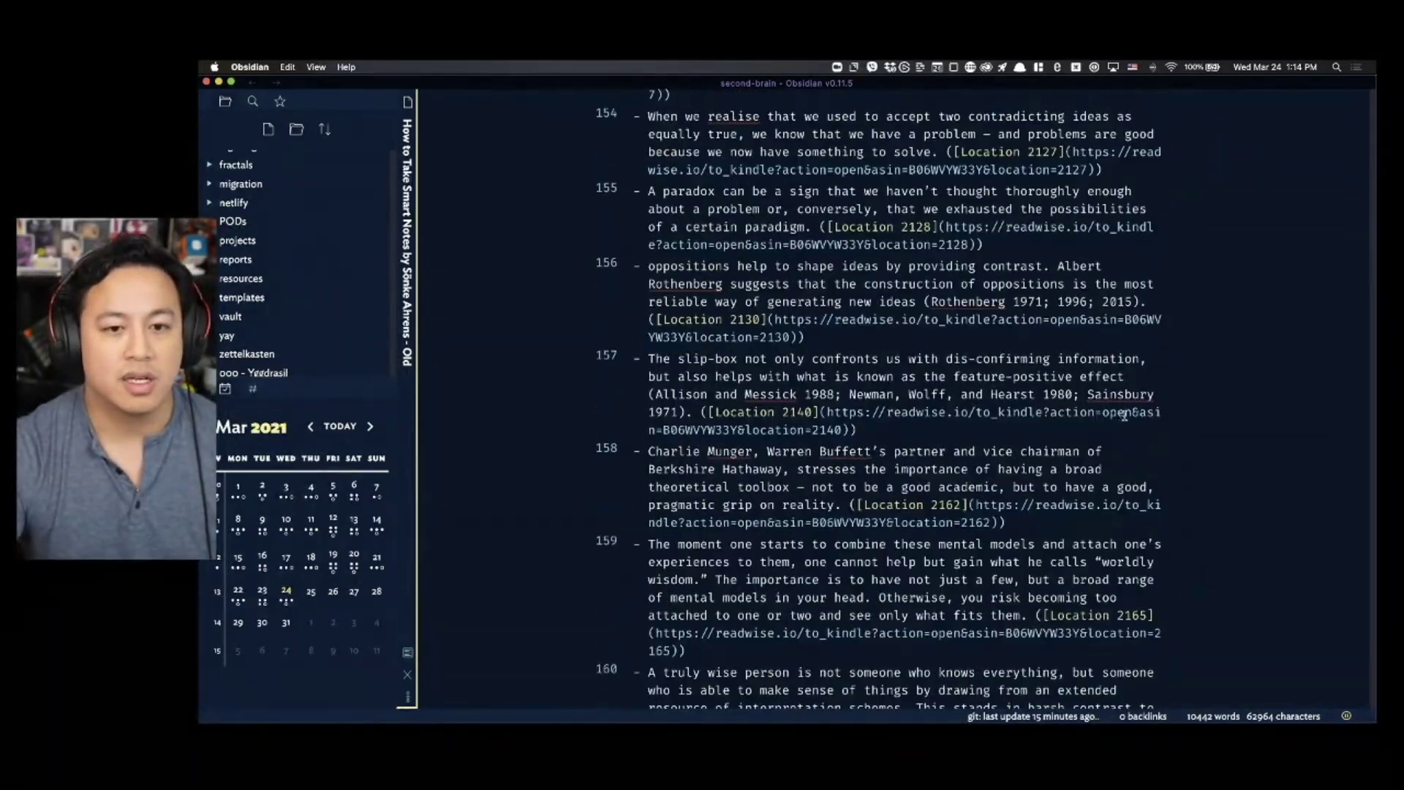
pyautogui.scroll(18, 1124, 415)
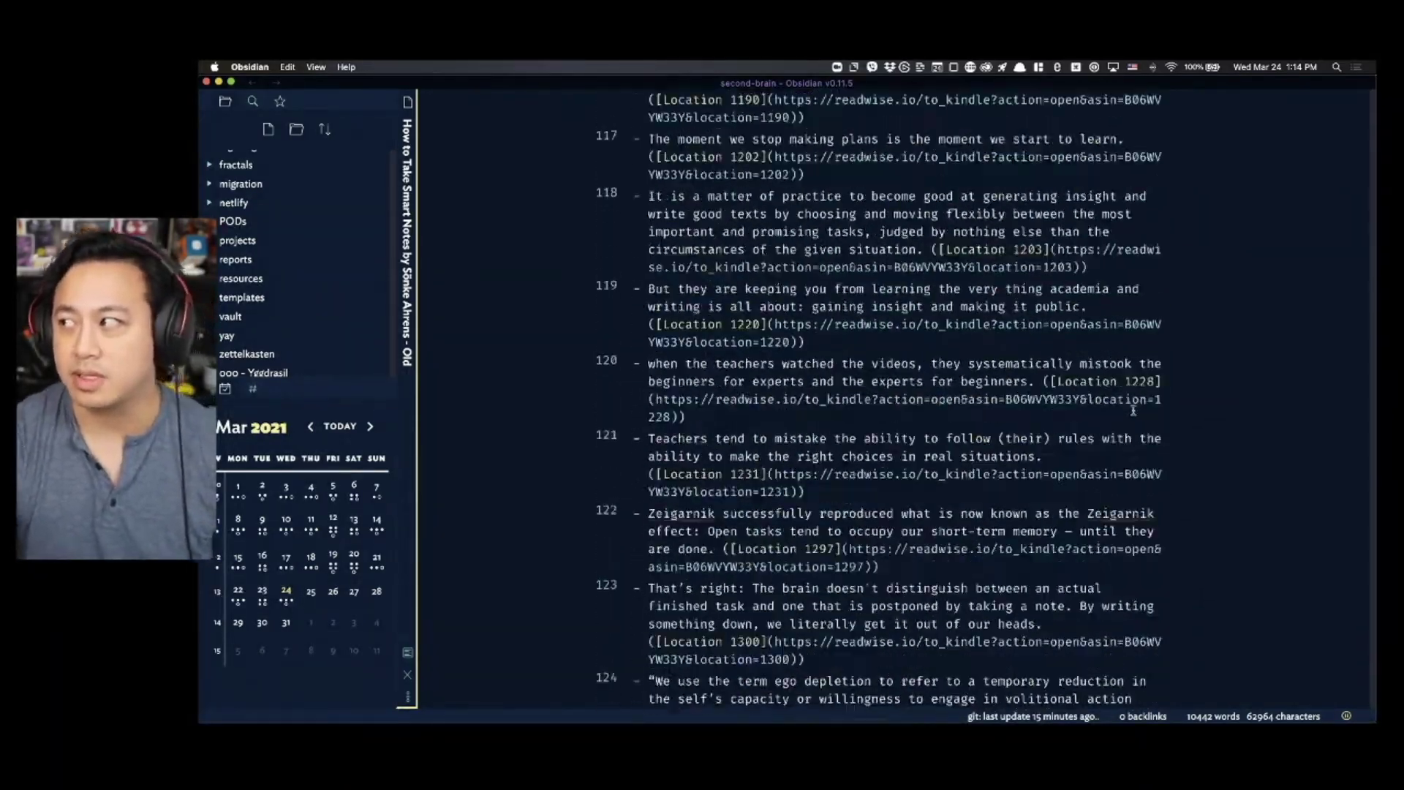
pyautogui.scroll(8, 1132, 411)
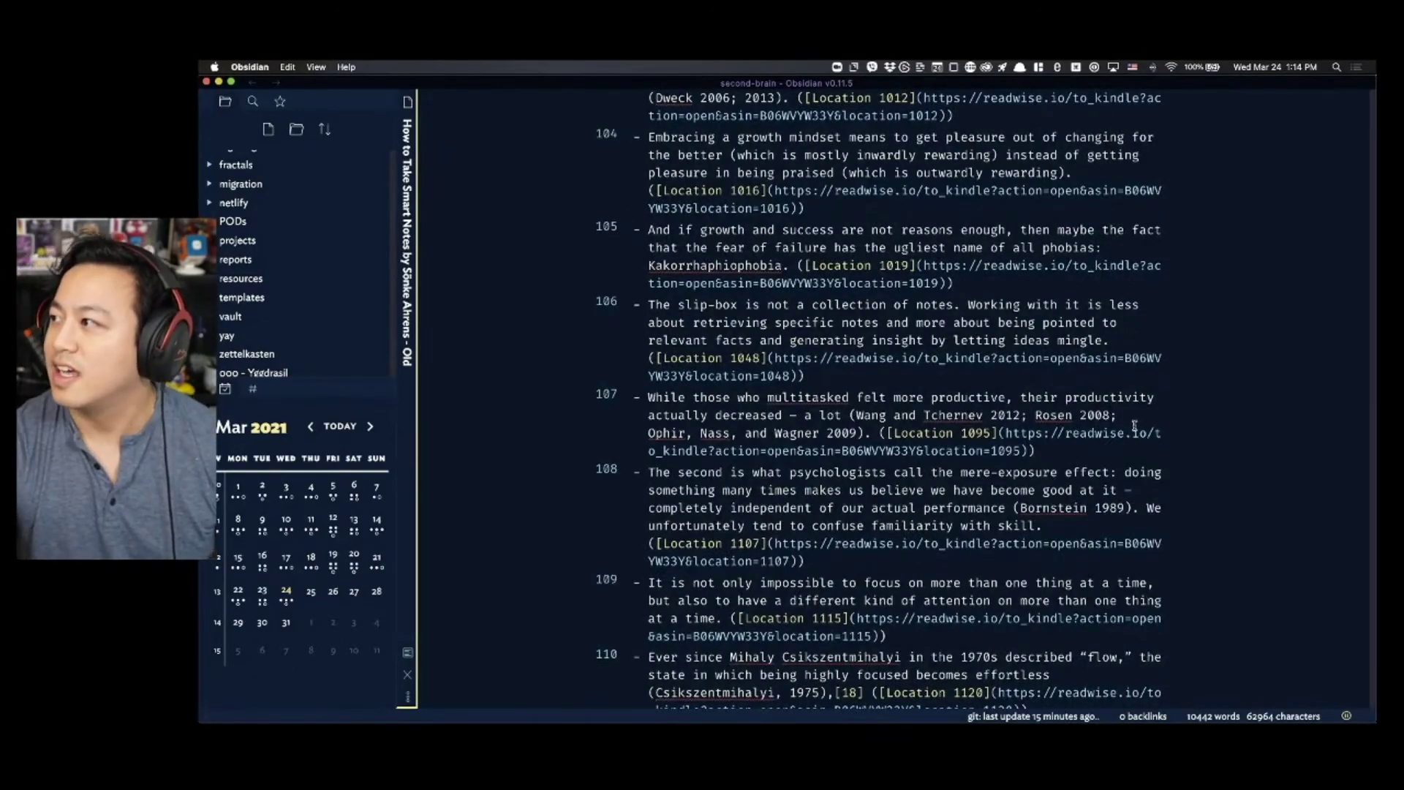
pyautogui.scroll(11, 1134, 426)
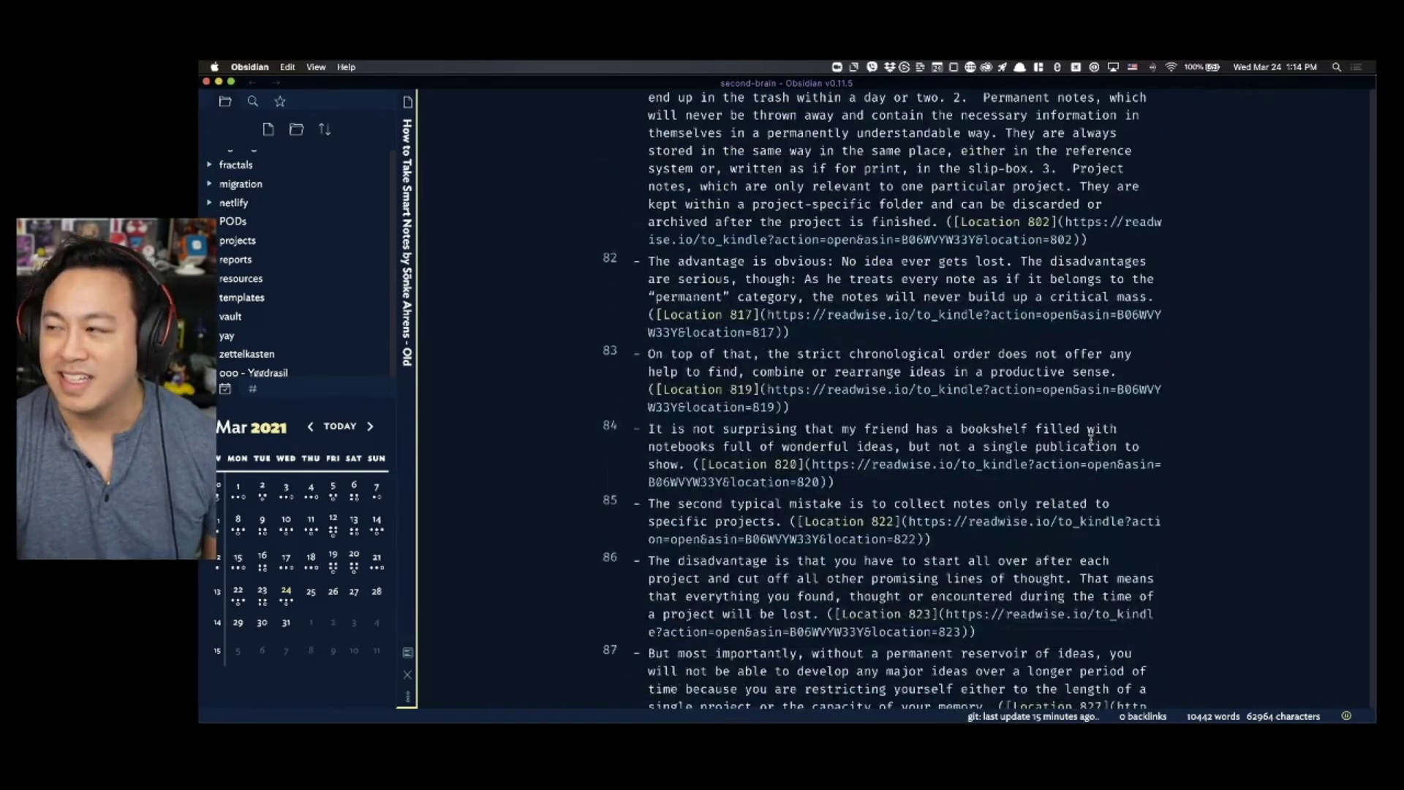
pyautogui.scroll(20, 1090, 439)
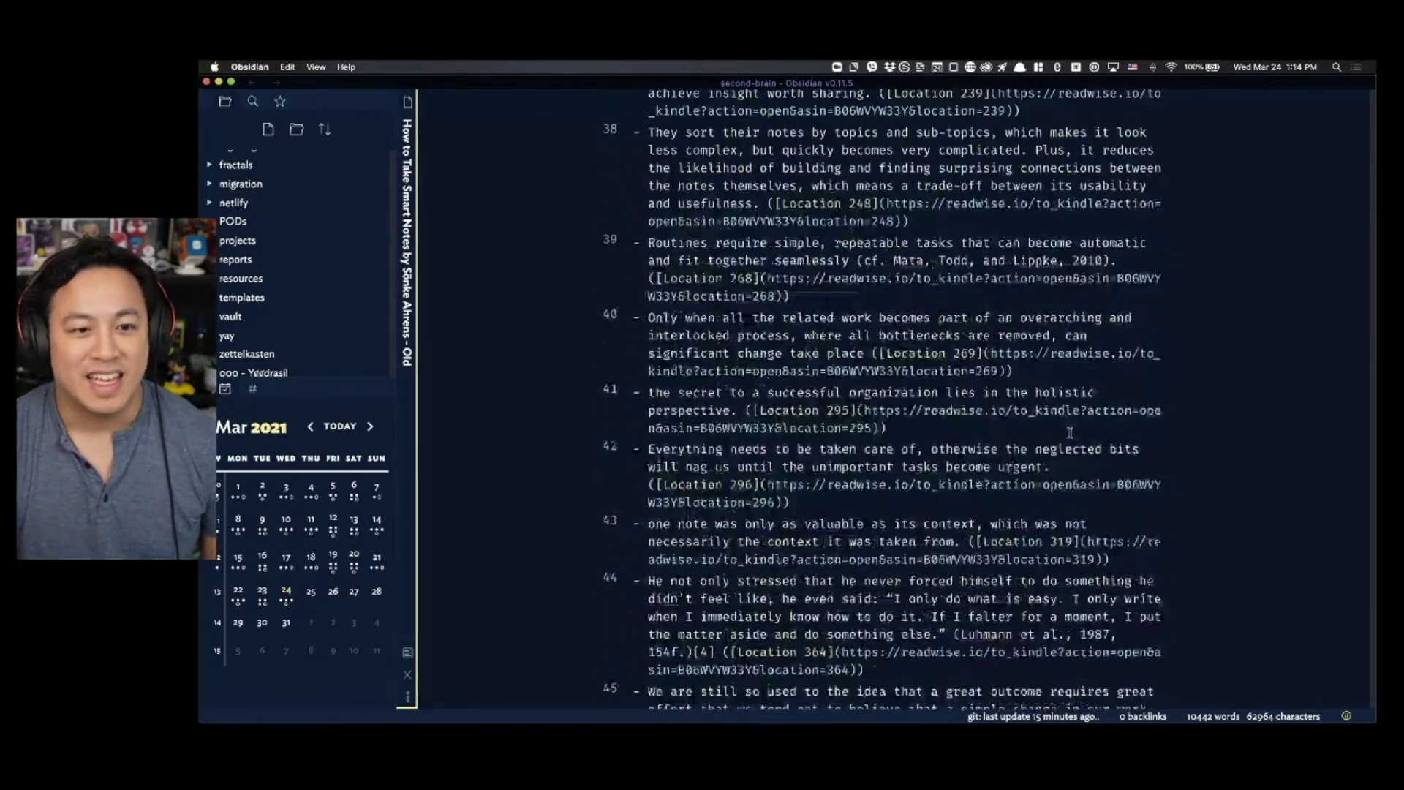
pyautogui.scroll(15, 1070, 432)
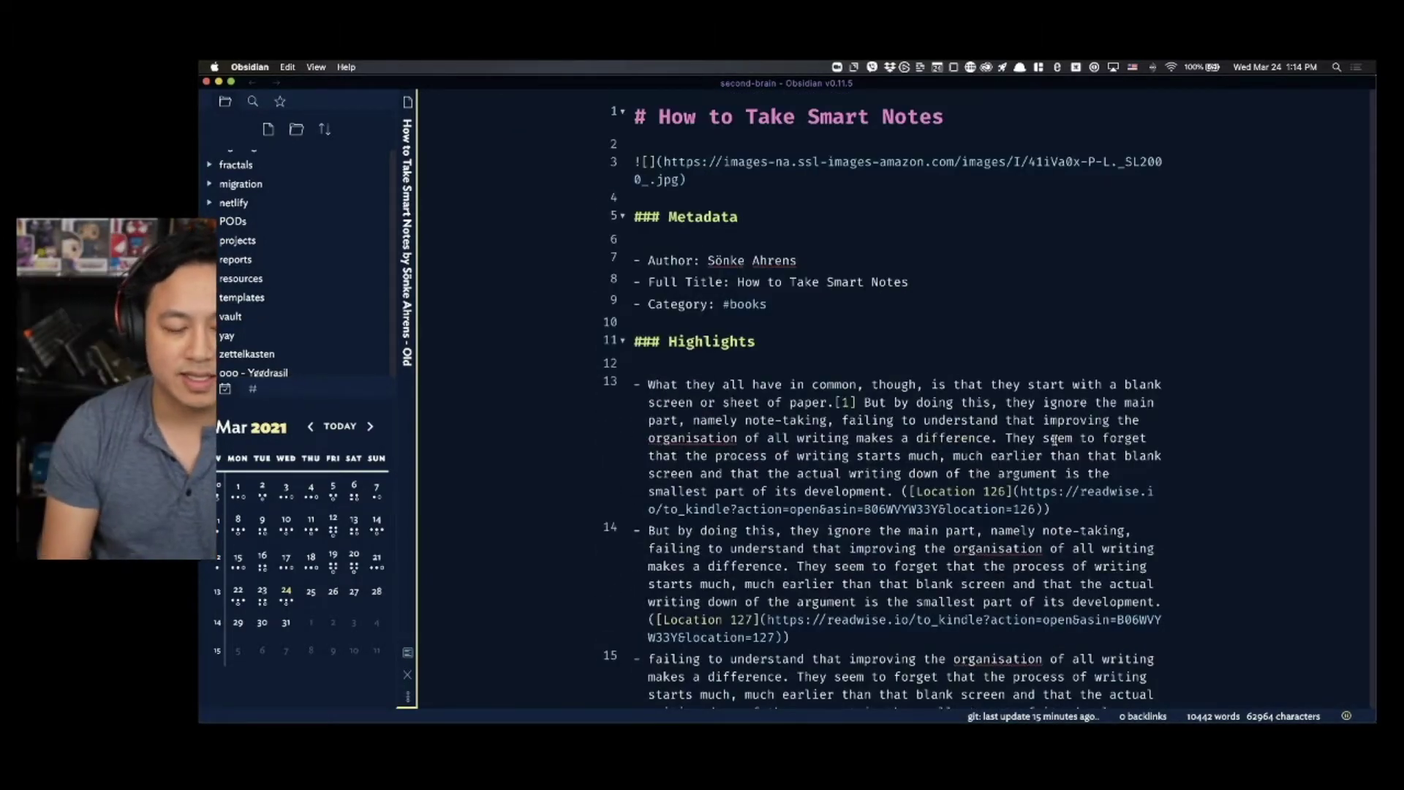
pyautogui.press('super+e')
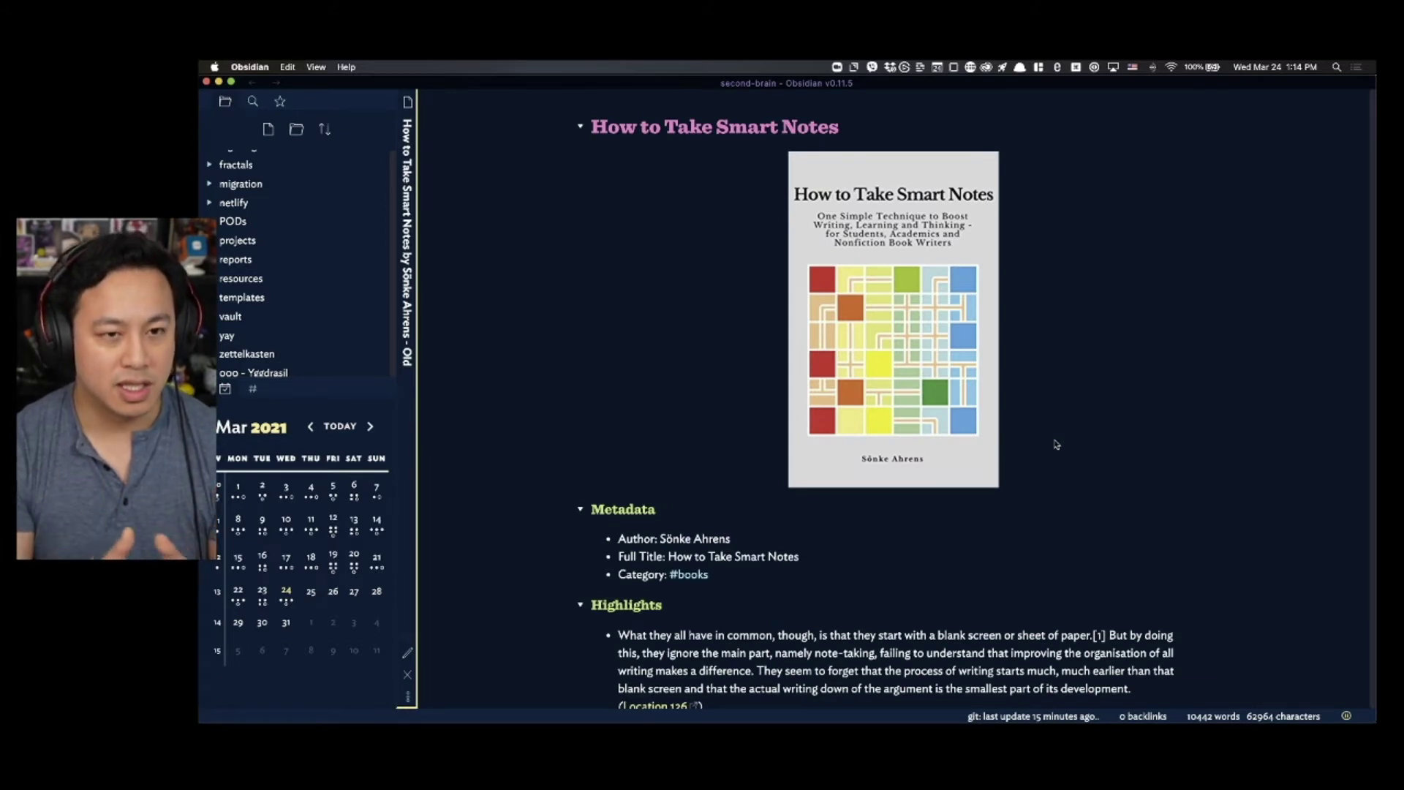
pyautogui.scroll(-1, 1016, 435)
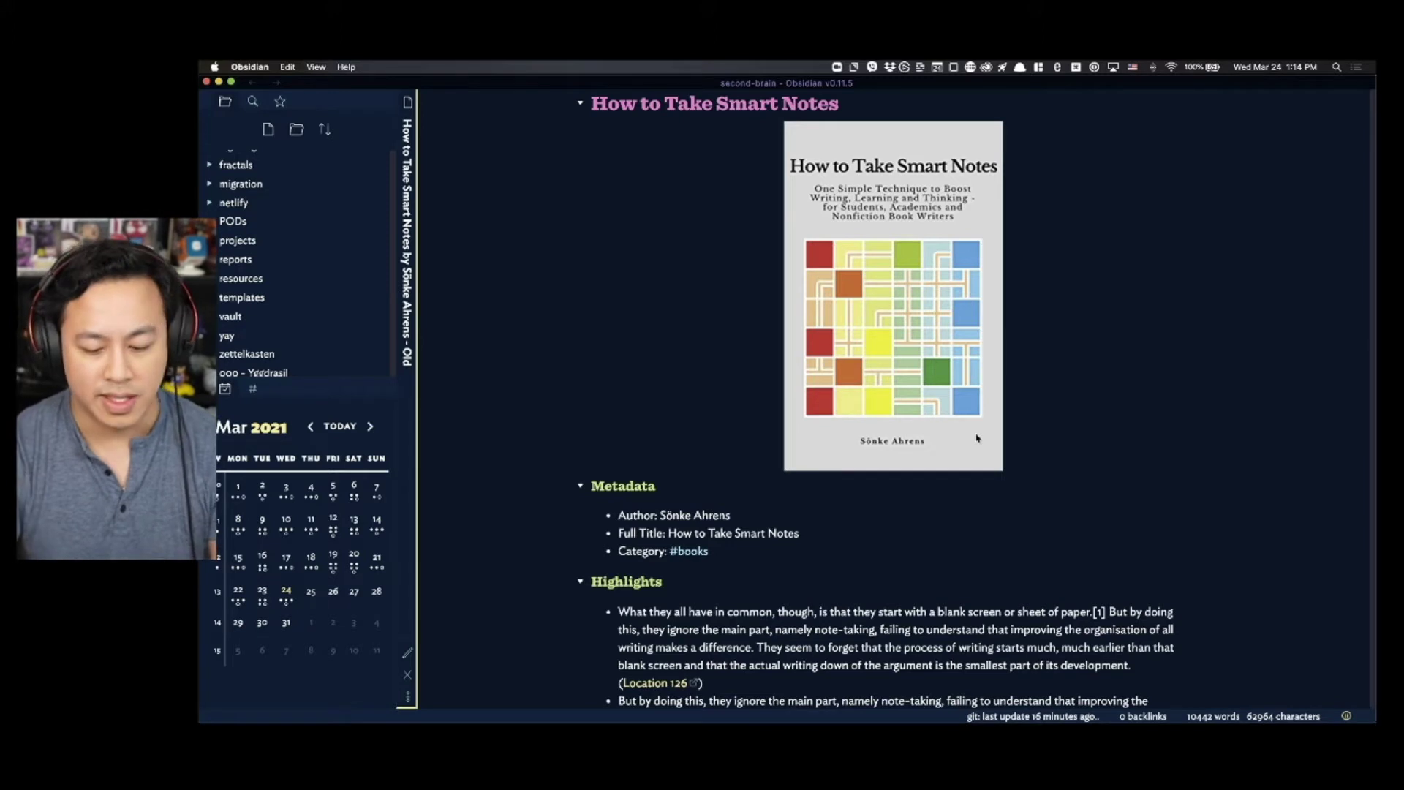
# - Hide the sidebar and open the local graph beside the highlights note
pyautogui.press('super+backslash')
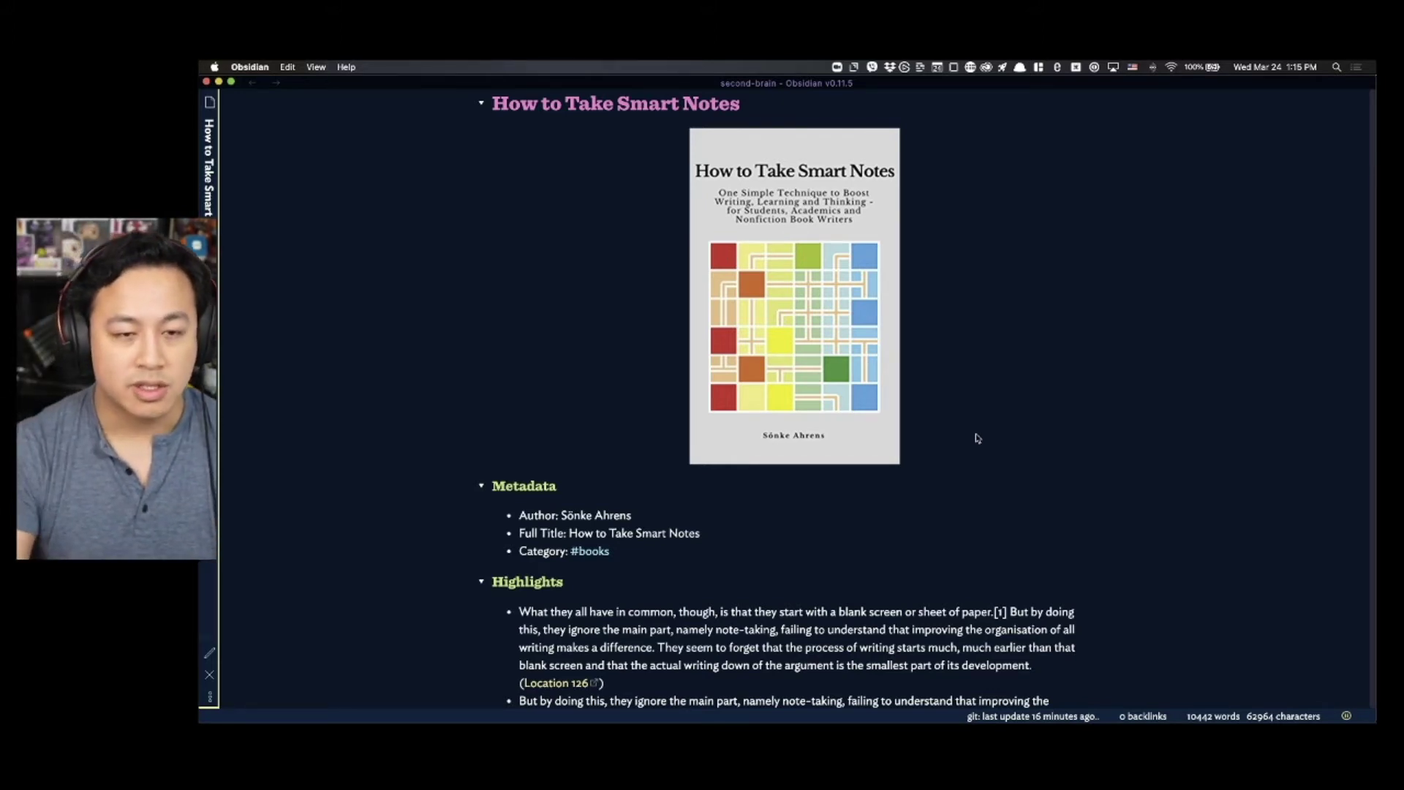
pyautogui.press('super+p')
pyautogui.write('open local')
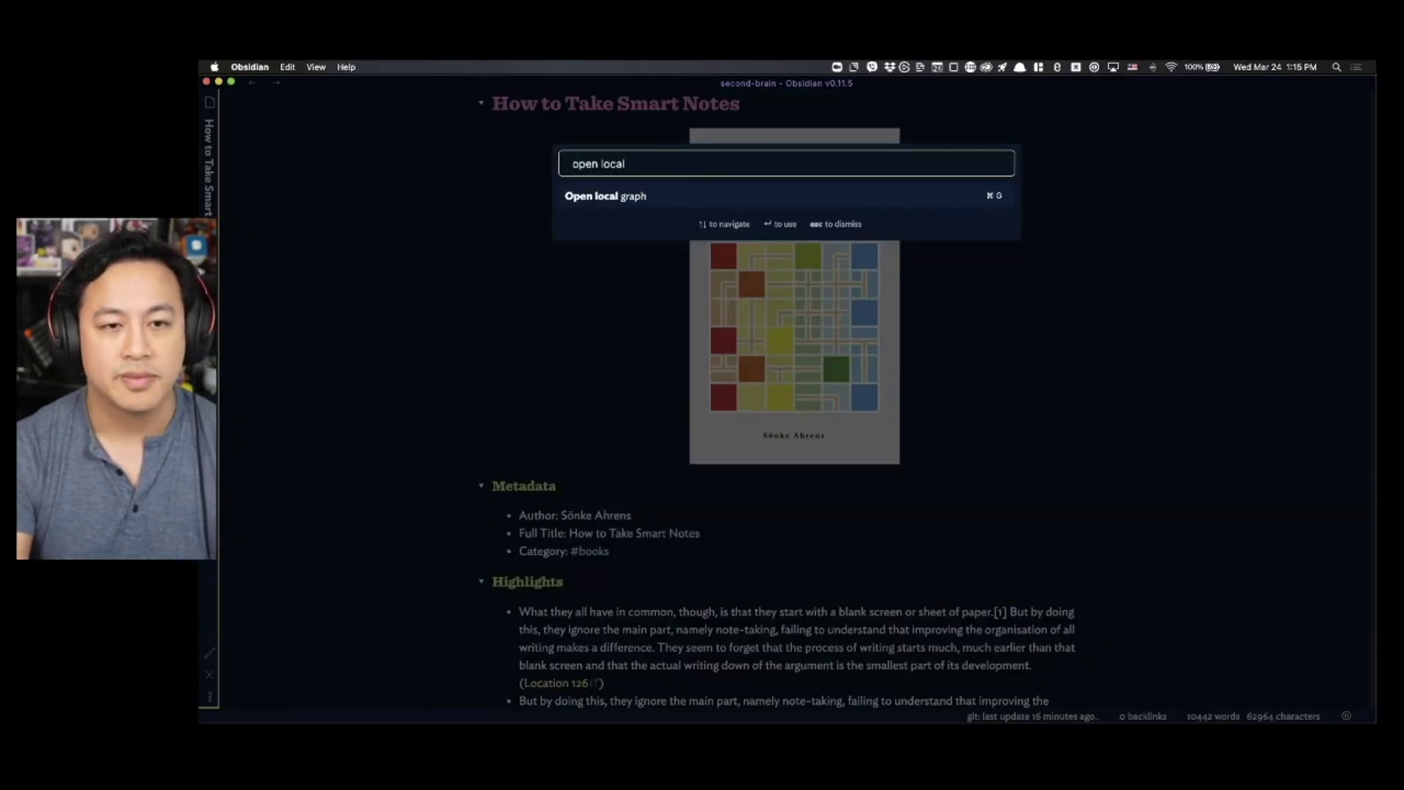
pyautogui.press('Return')
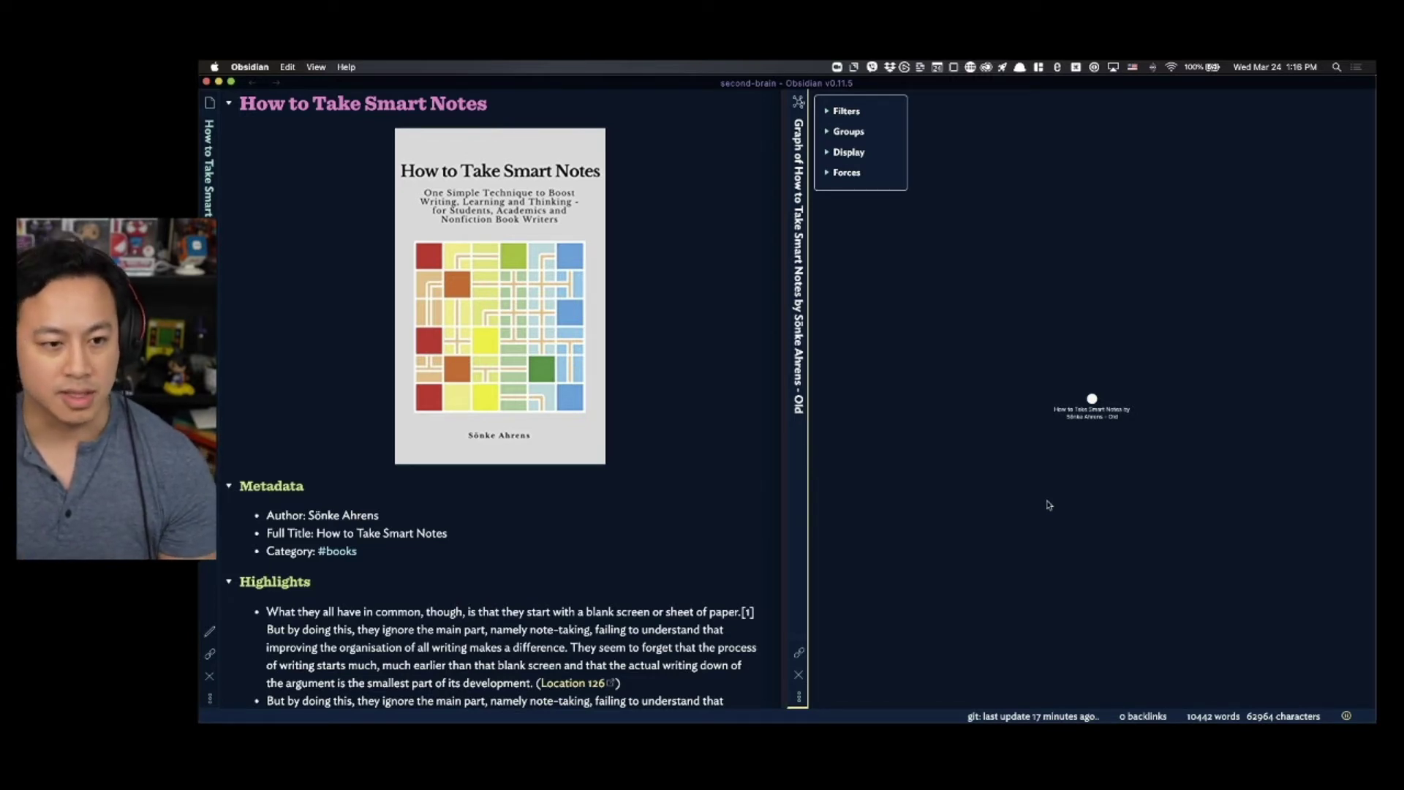
# - Return the highlights note to edit mode and go to its title heading
pyautogui.click(716, 485)
pyautogui.press('super+o')
pyautogui.press('Escape')
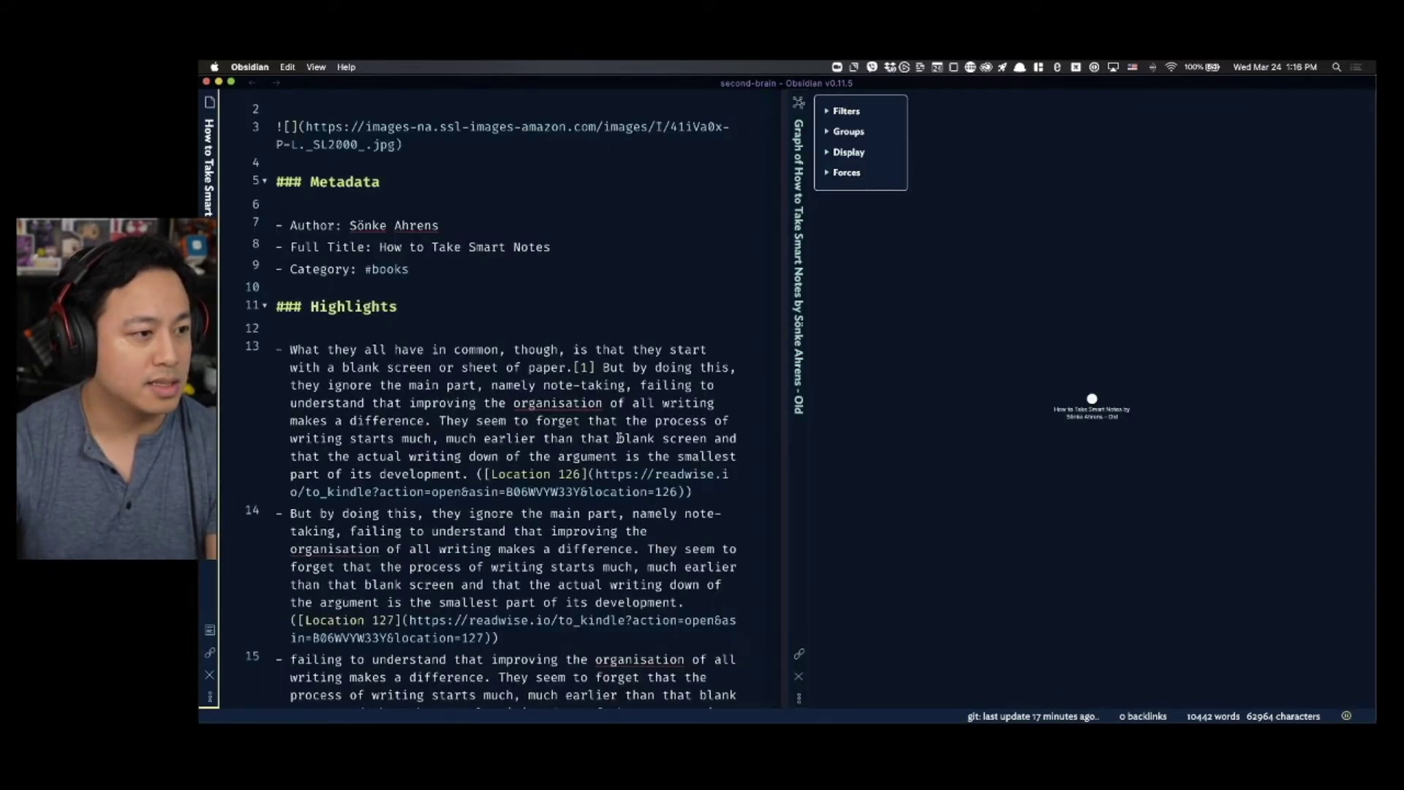
pyautogui.scroll(-1, 620, 439)
pyautogui.scroll(3, 626, 420)
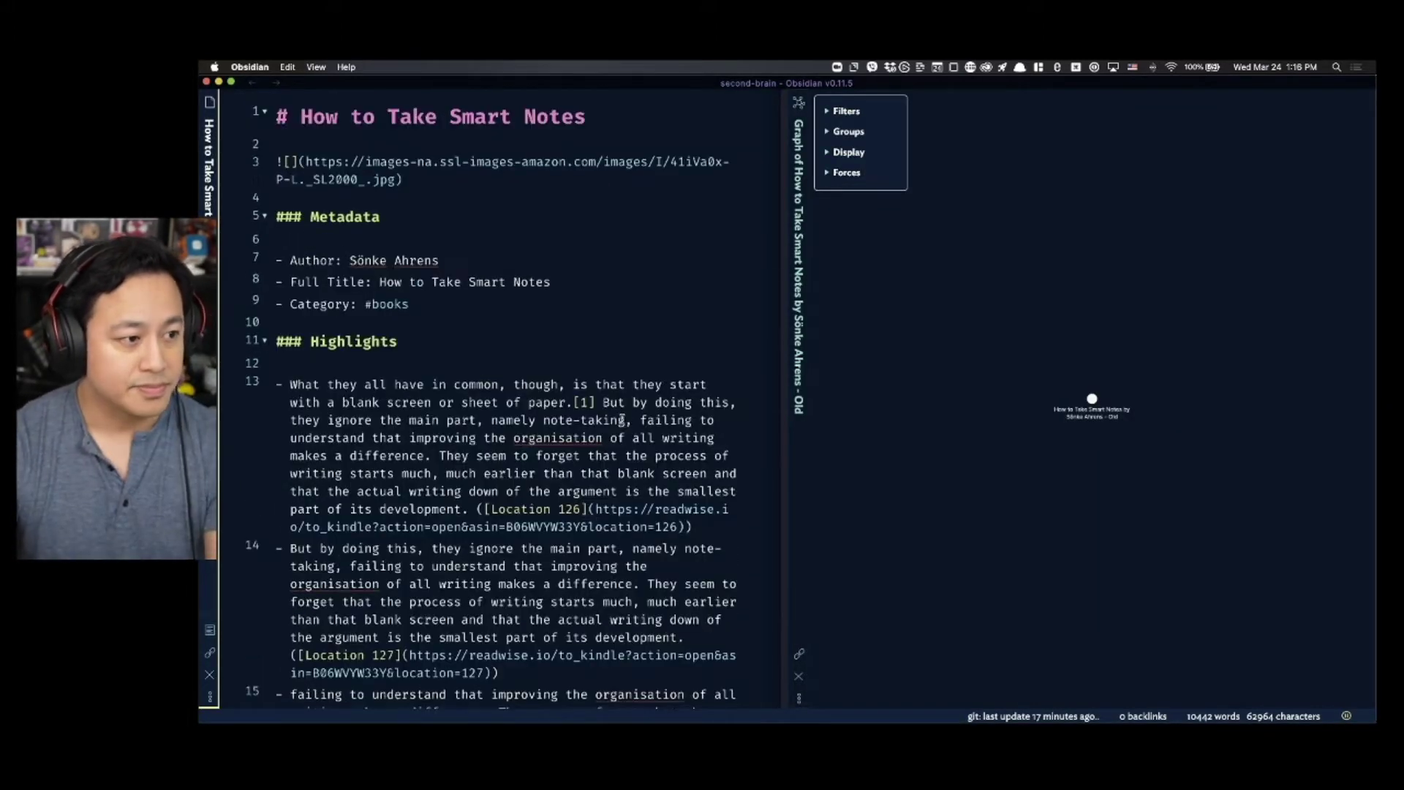
# - Create another new note in the note pane and paste the copied Markdown highlights into it
pyautogui.press('super+o')
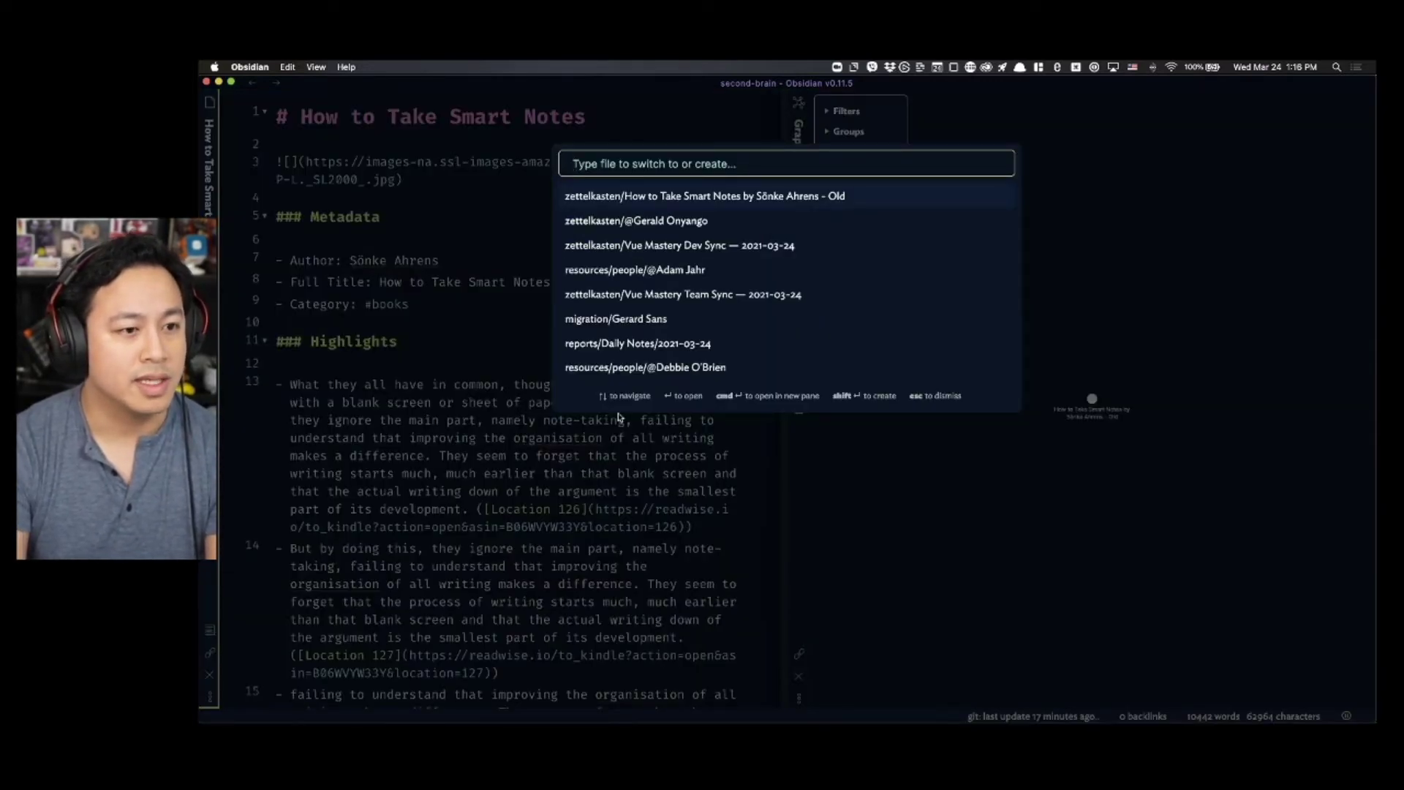
pyautogui.write('old')
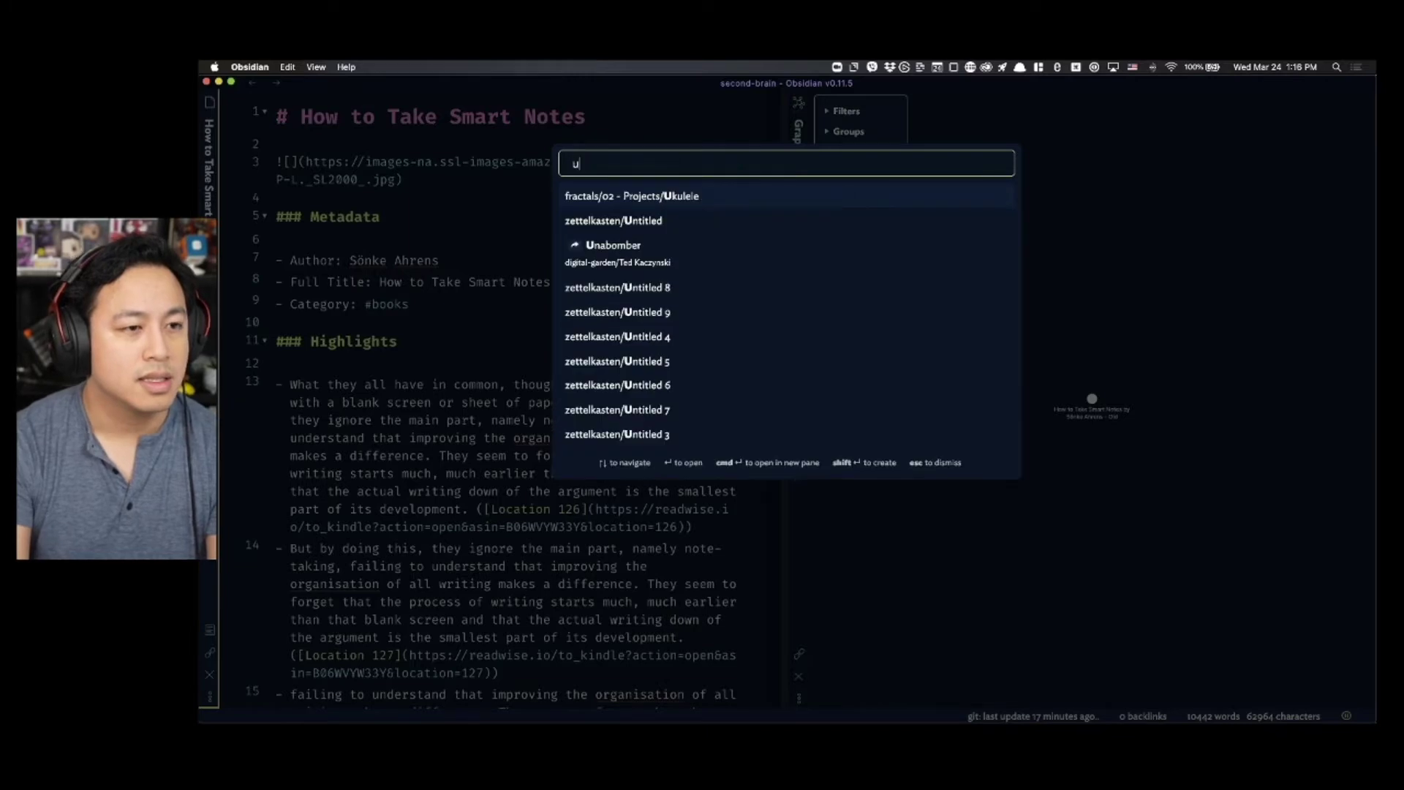
pyautogui.press('Return')
pyautogui.press('super+n')
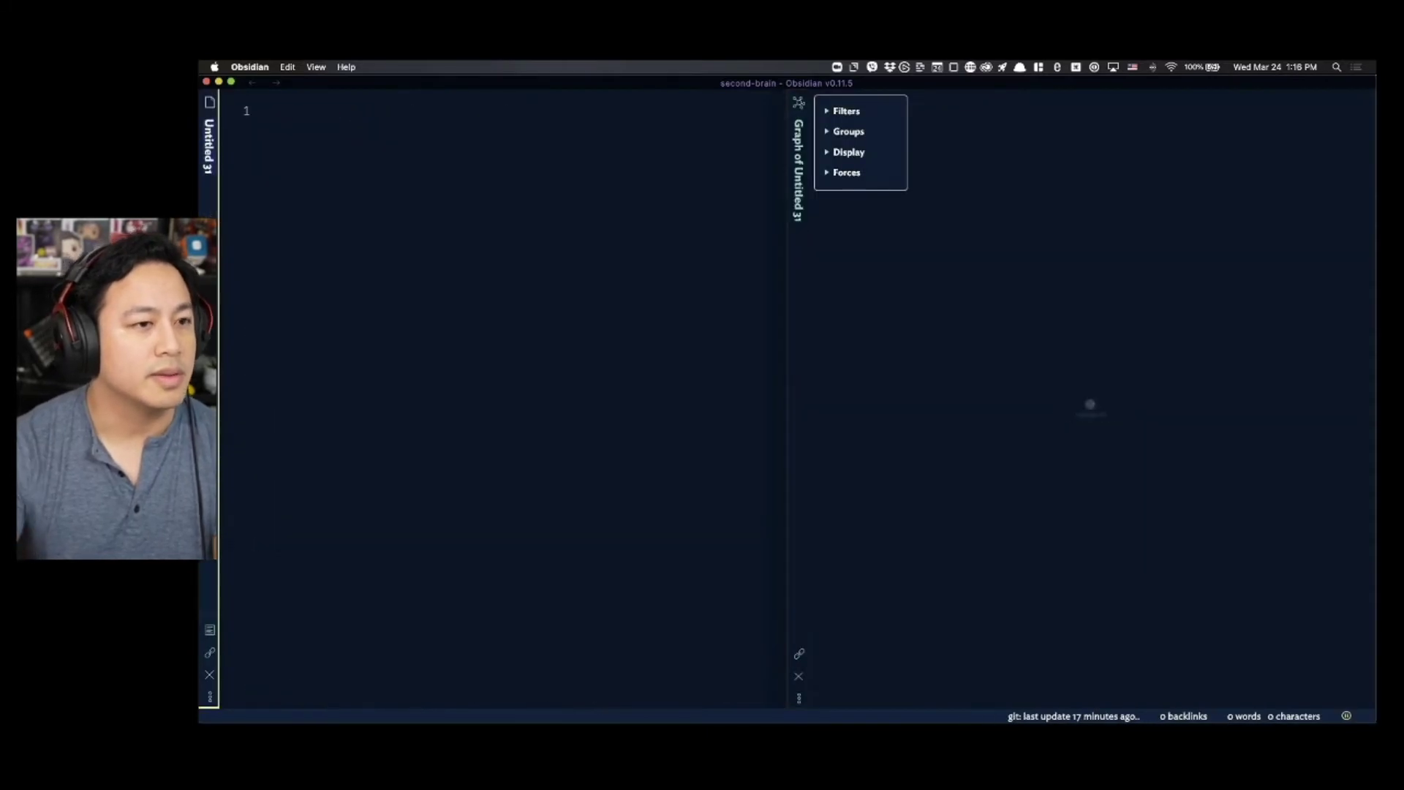
pyautogui.press('super+v')
pyautogui.scroll(10, 463, 285)
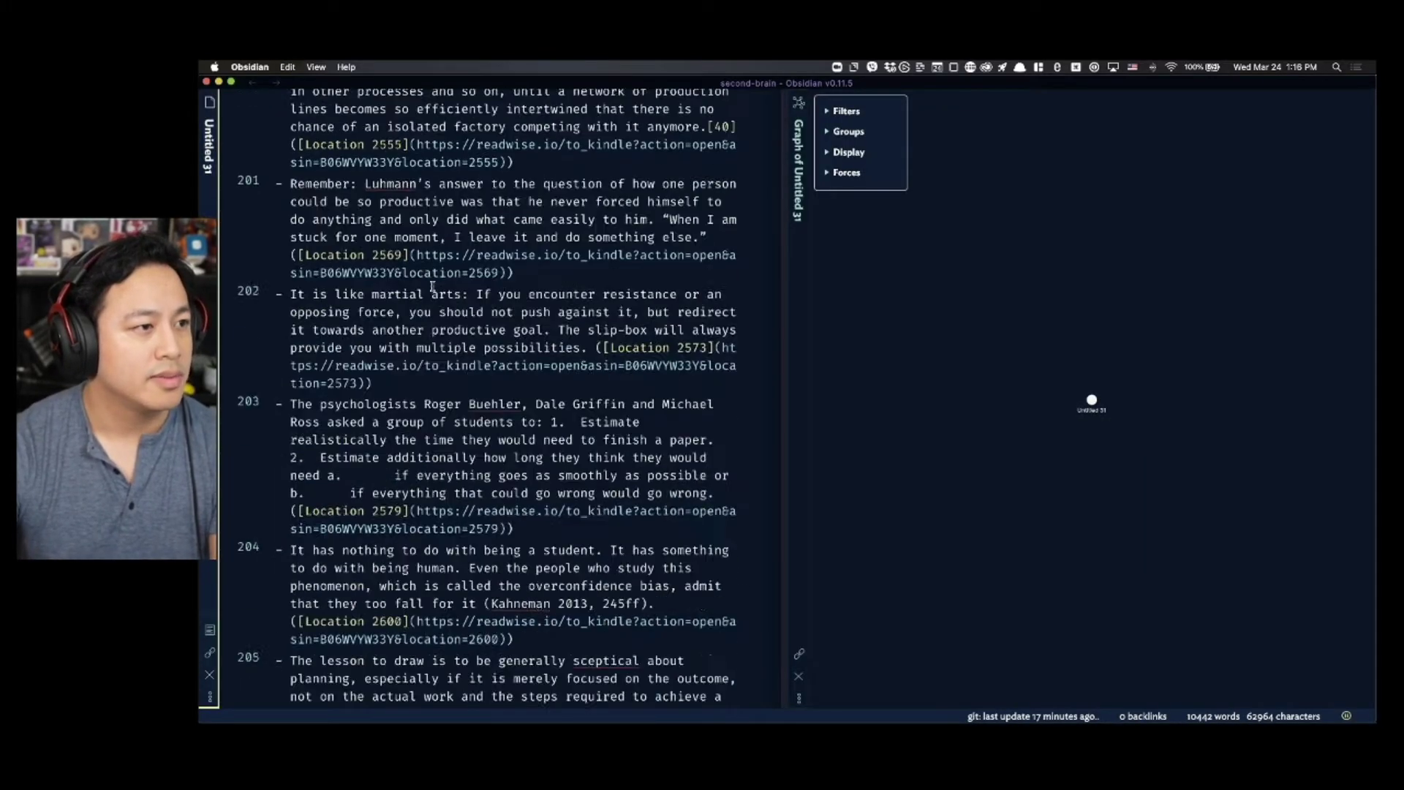
# - Rename the untitled note as How to Take Smart Notes - New
pyautogui.click(209, 143)
pyautogui.write('How to Take Smart')
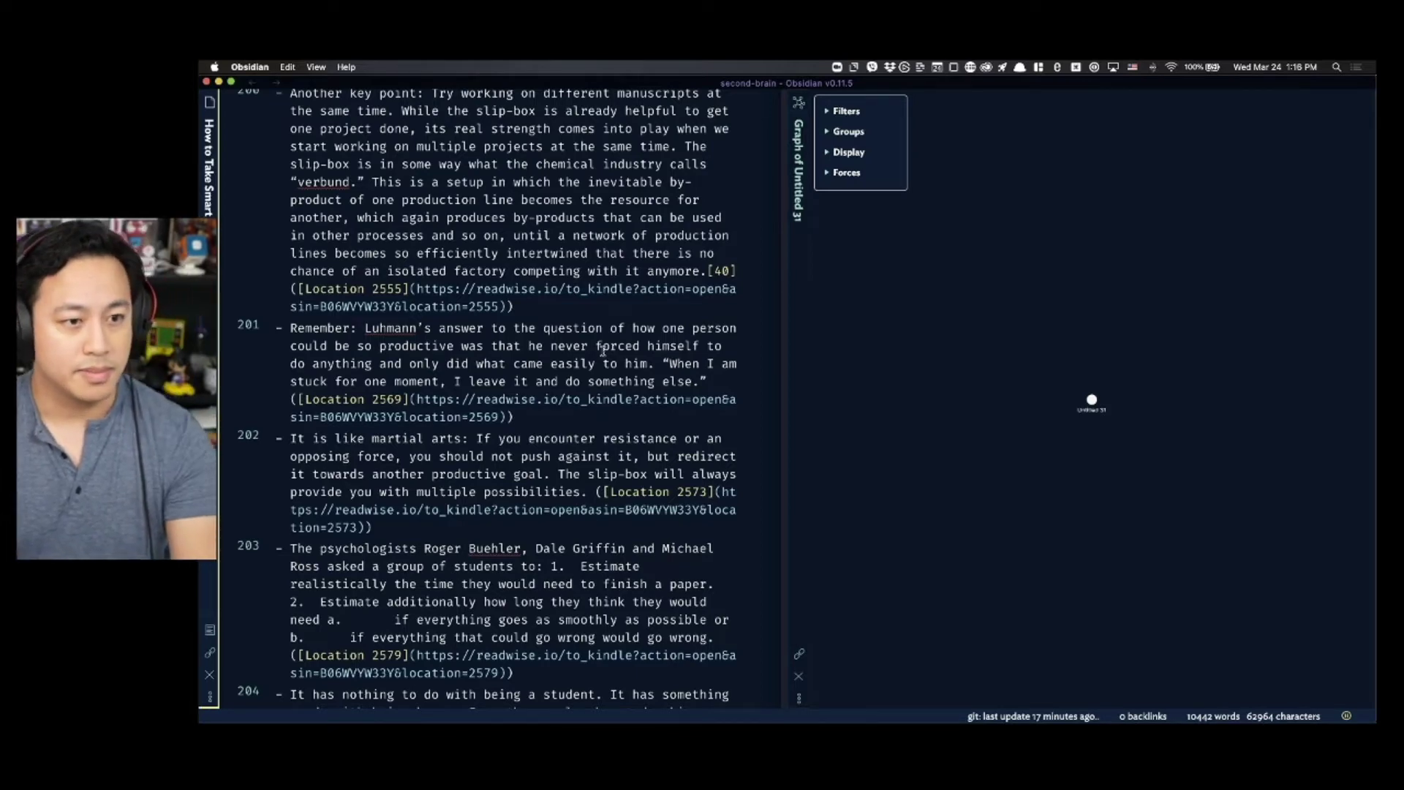
pyautogui.click(602, 347)
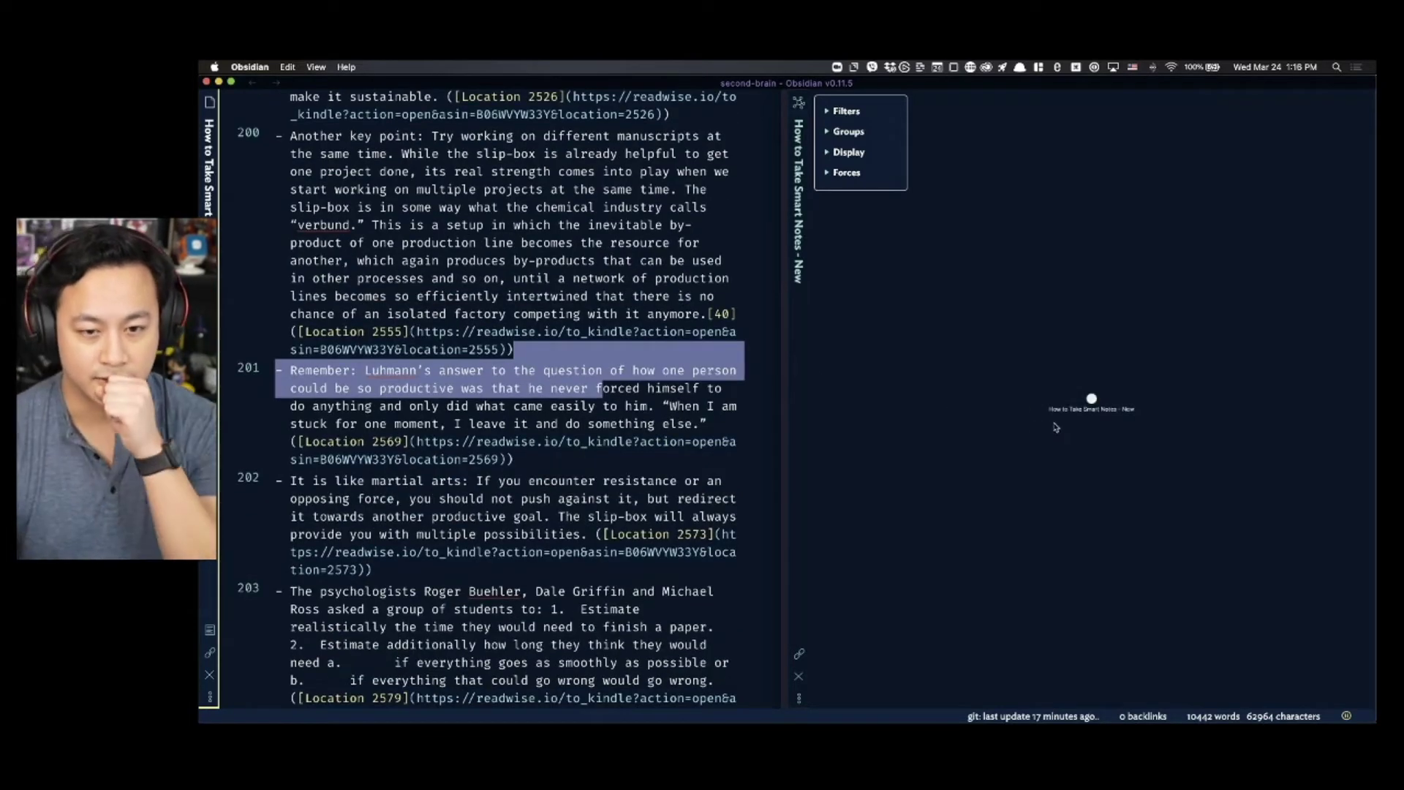
# - Examine the new note's local graph and its pasted highlights, from the later entries back to the metadata and title
pyautogui.scroll(10, 585, 336)
pyautogui.scroll(8, 627, 341)
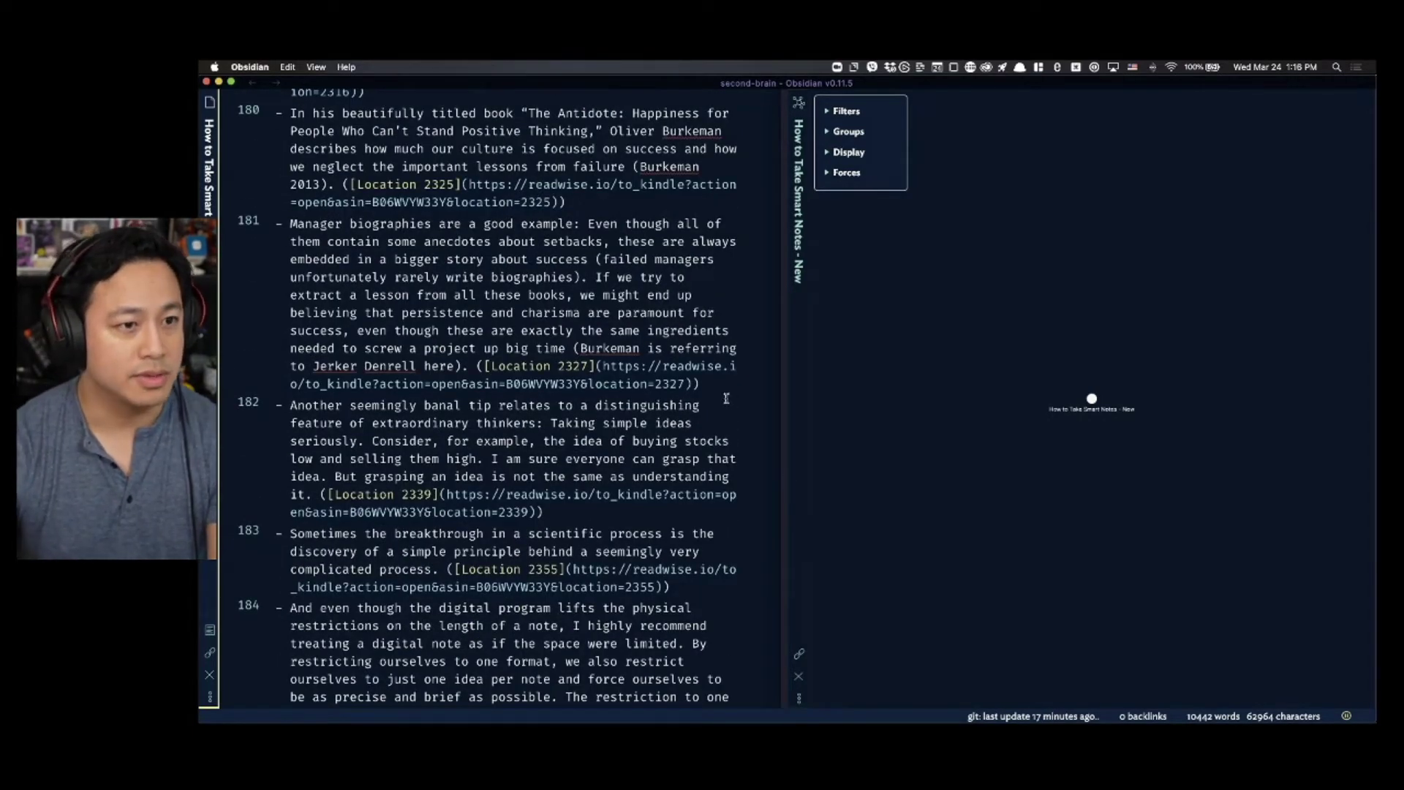
pyautogui.click(746, 465)
pyautogui.scroll(15, 735, 419)
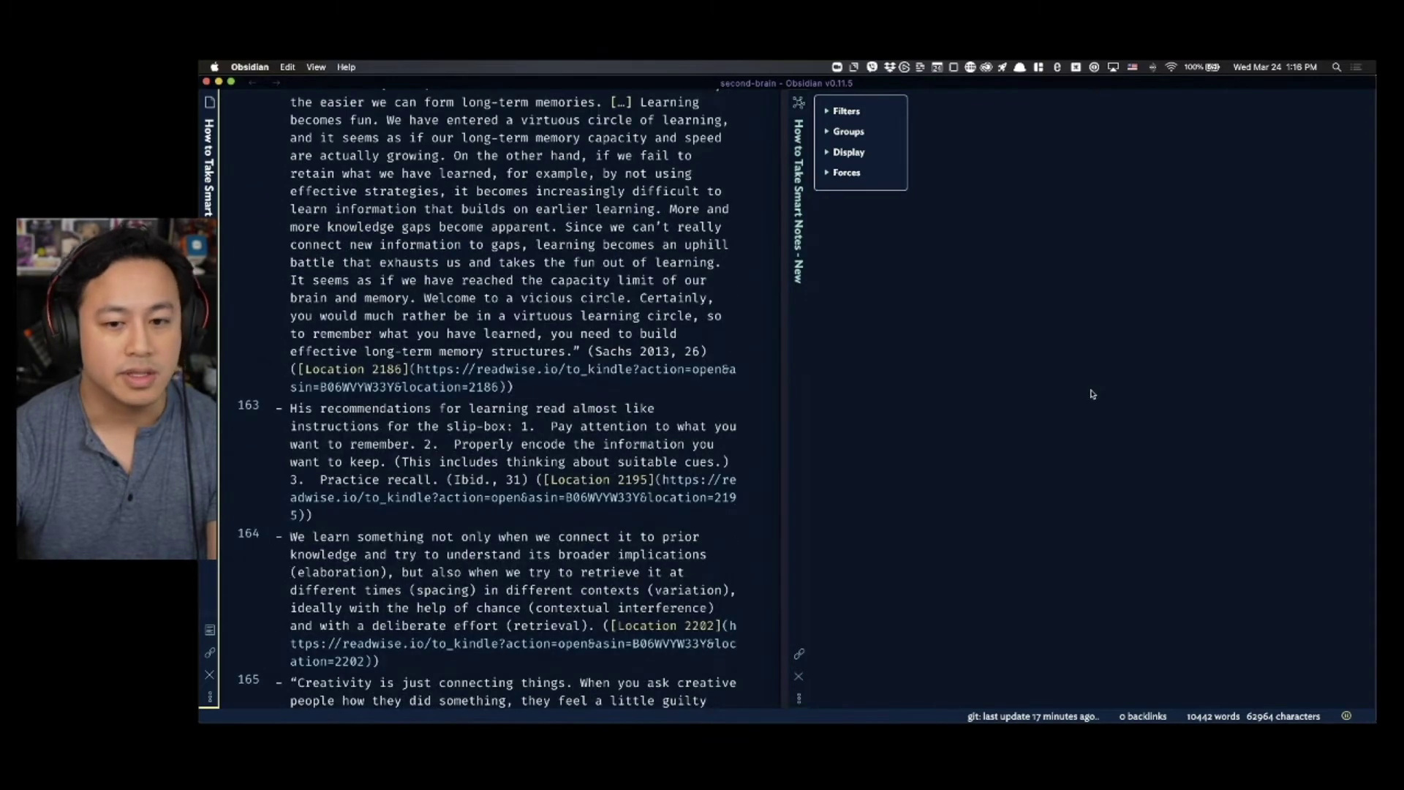
pyautogui.scroll(5, 653, 354)
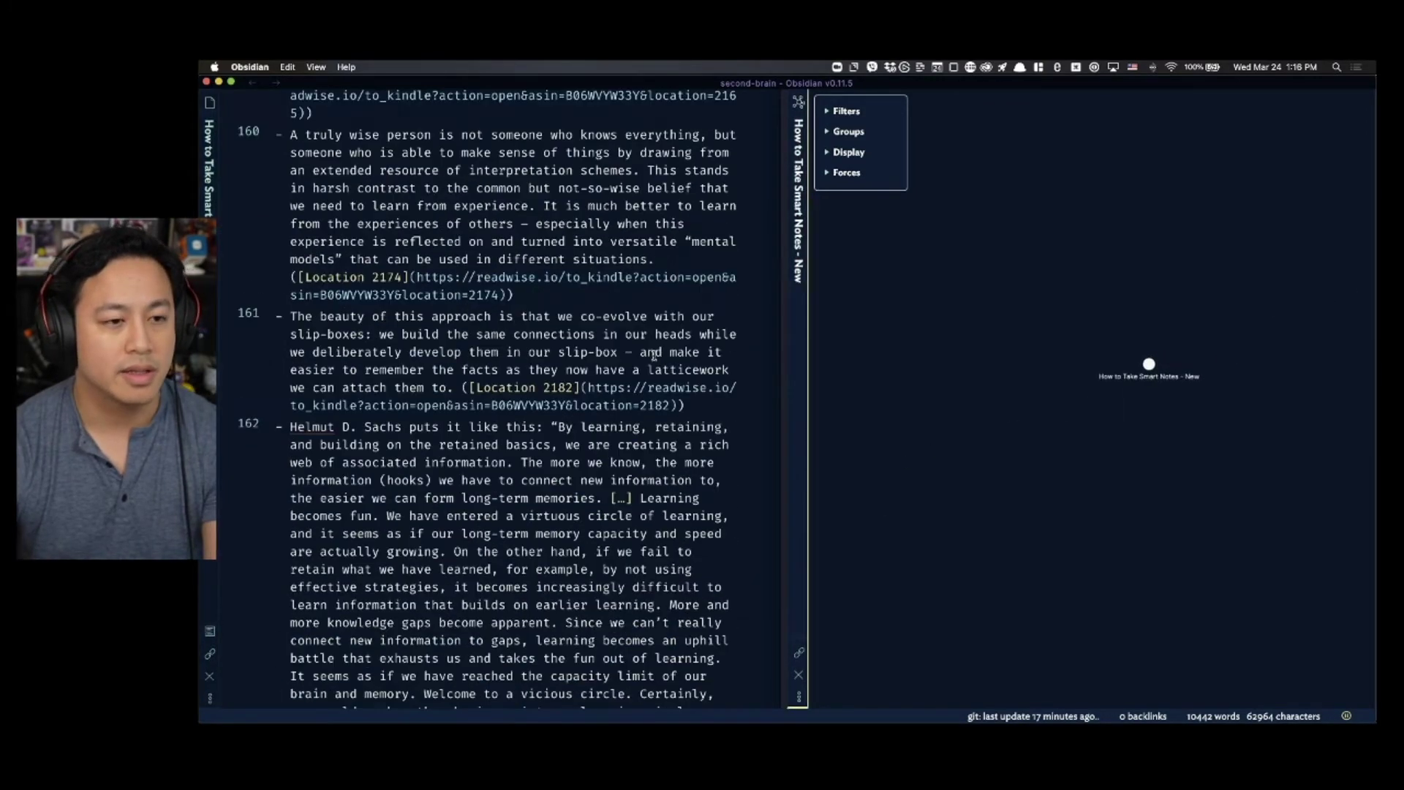
pyautogui.scroll(20, 658, 362)
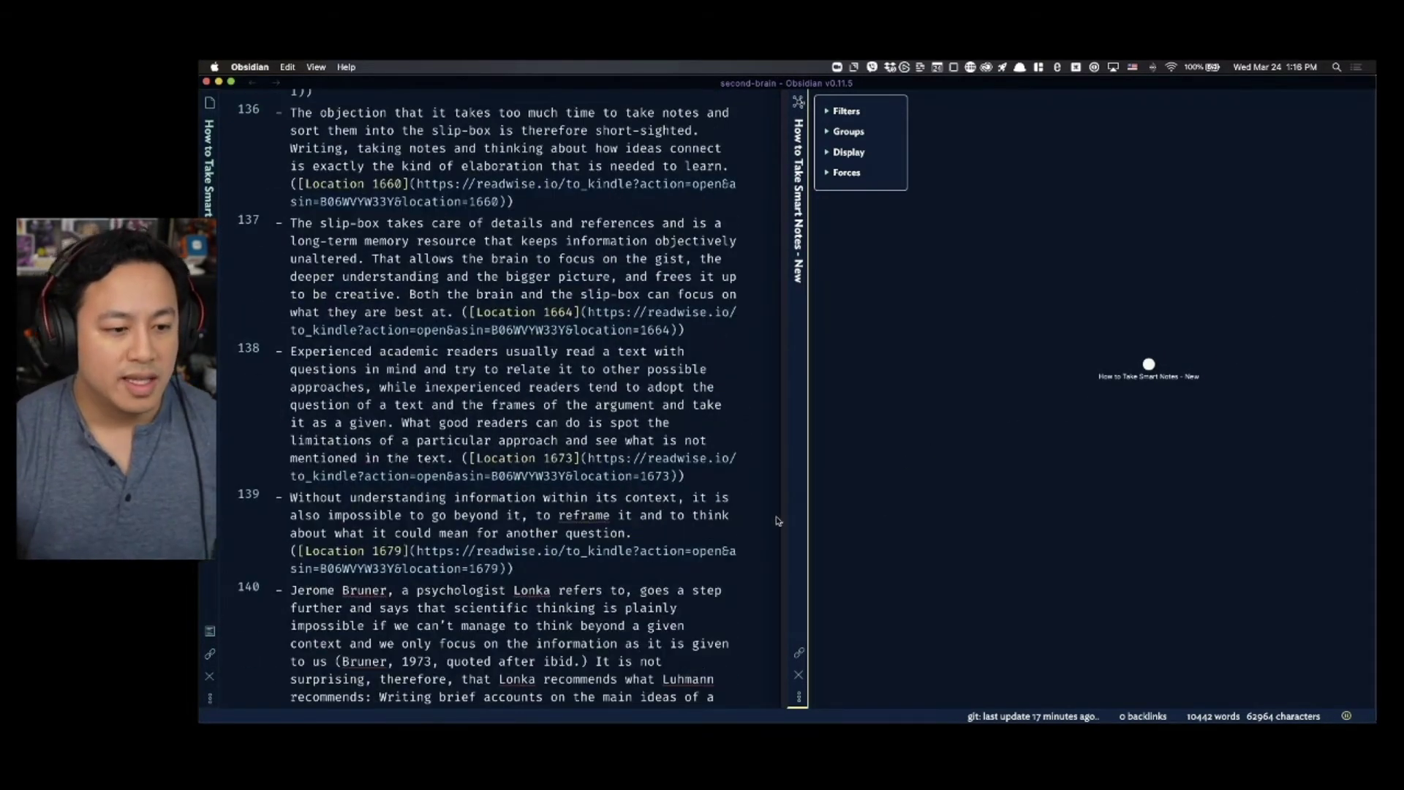
pyautogui.scroll(20, 777, 521)
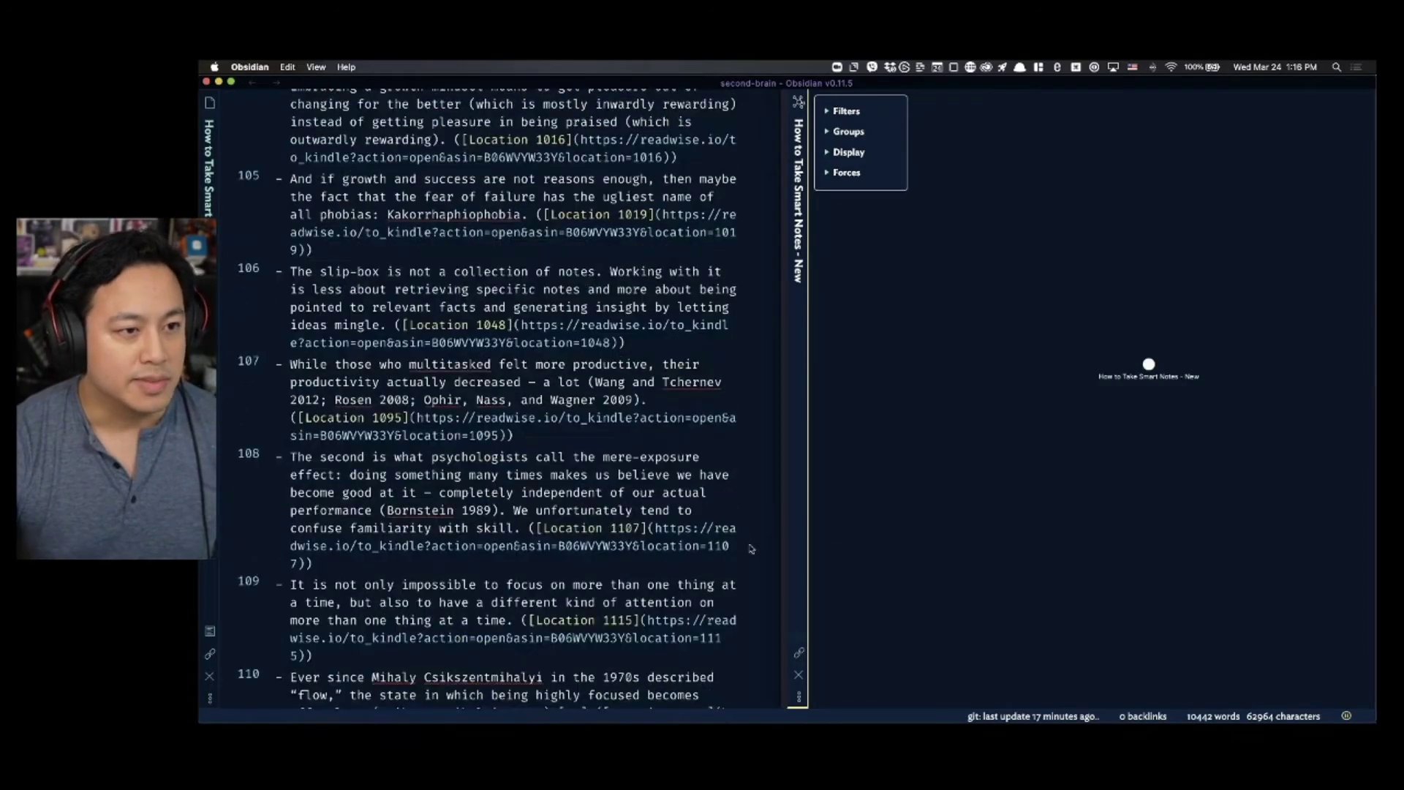
pyautogui.scroll(20, 751, 548)
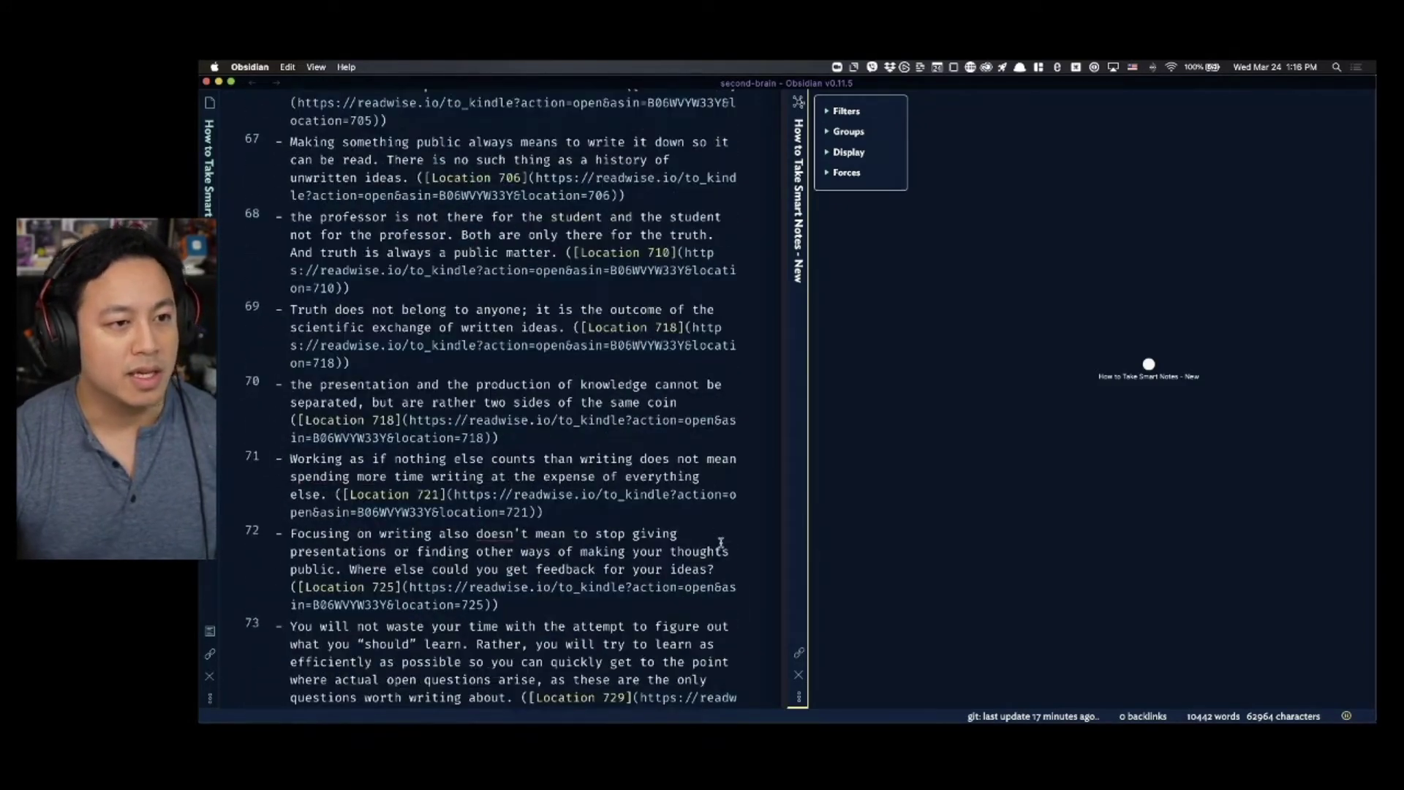
pyautogui.scroll(20, 720, 542)
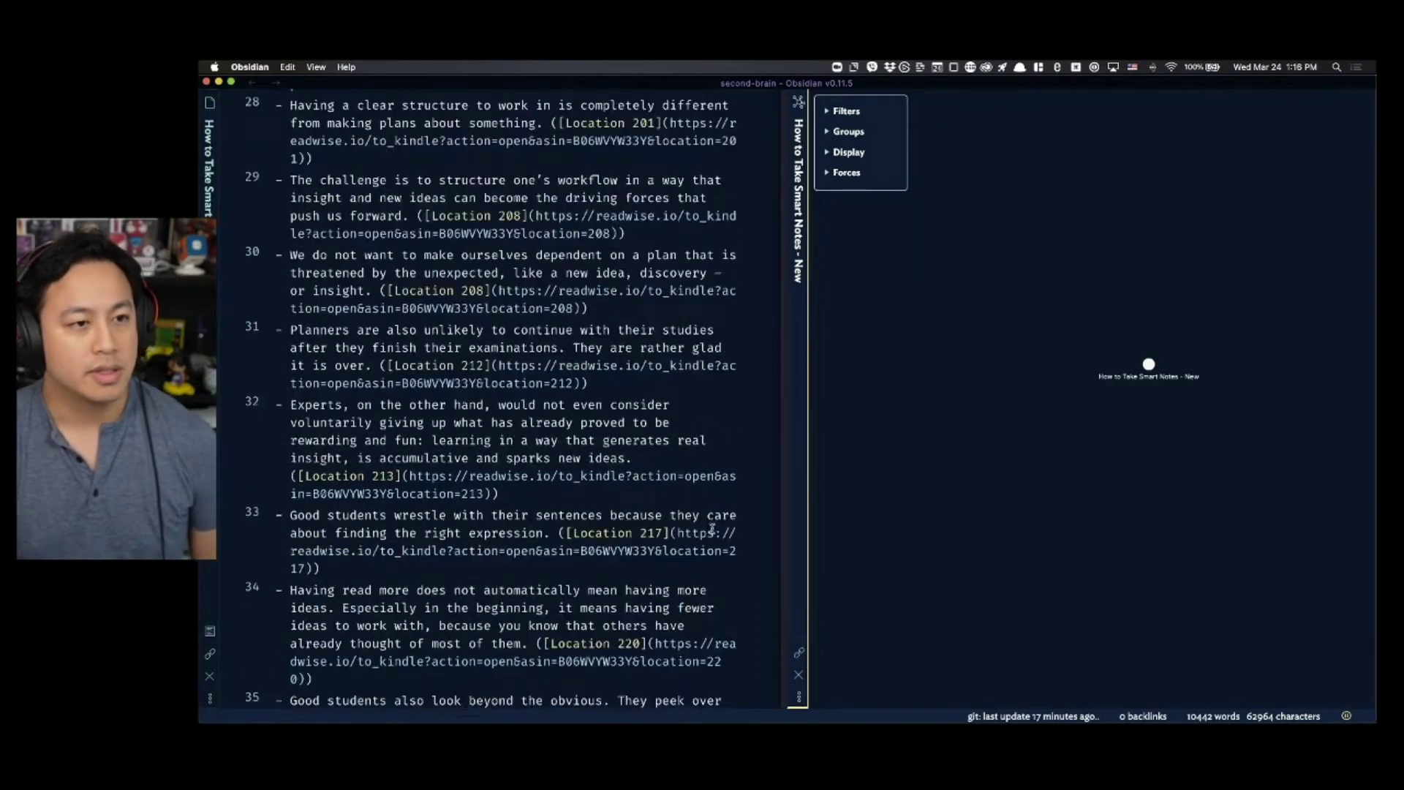
pyautogui.scroll(20, 711, 528)
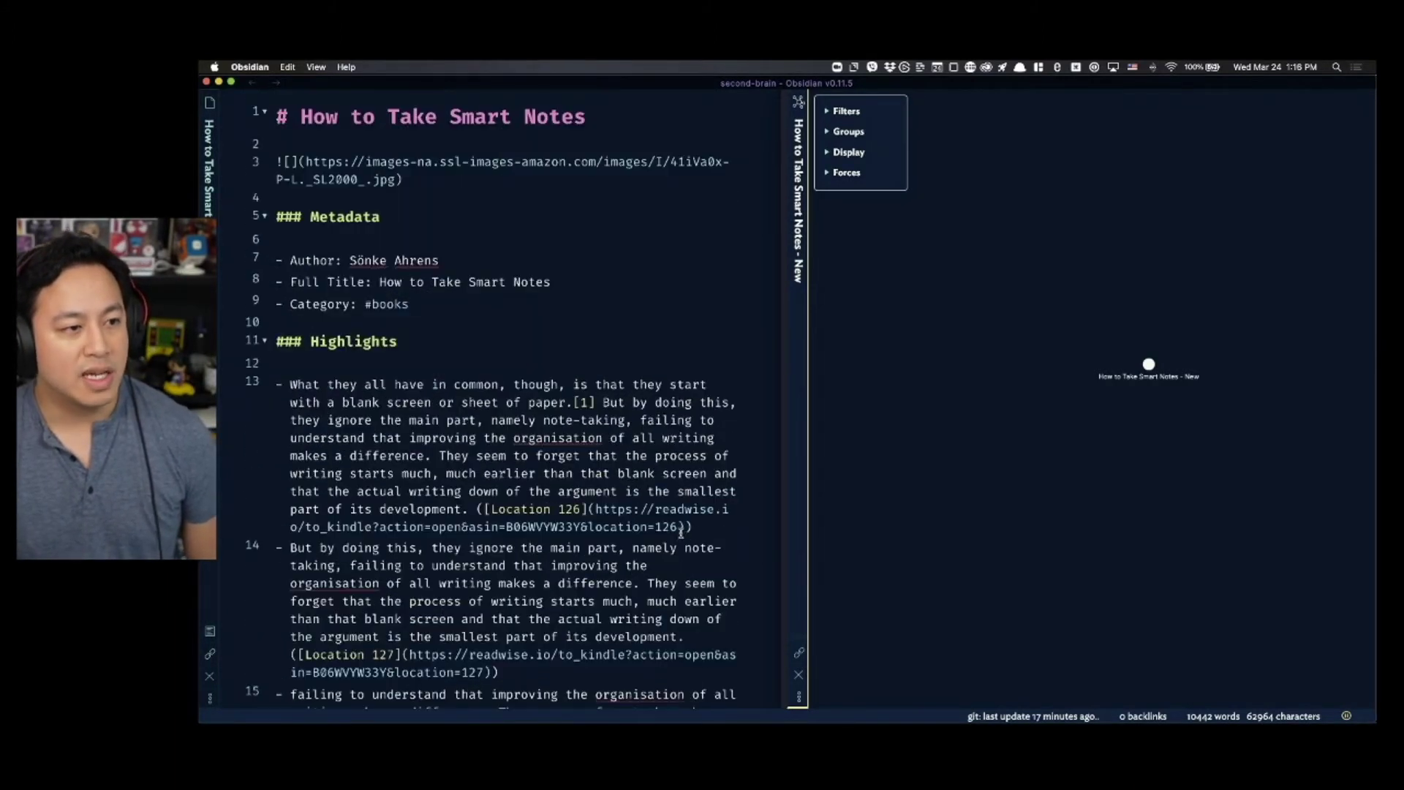
pyautogui.click(689, 403)
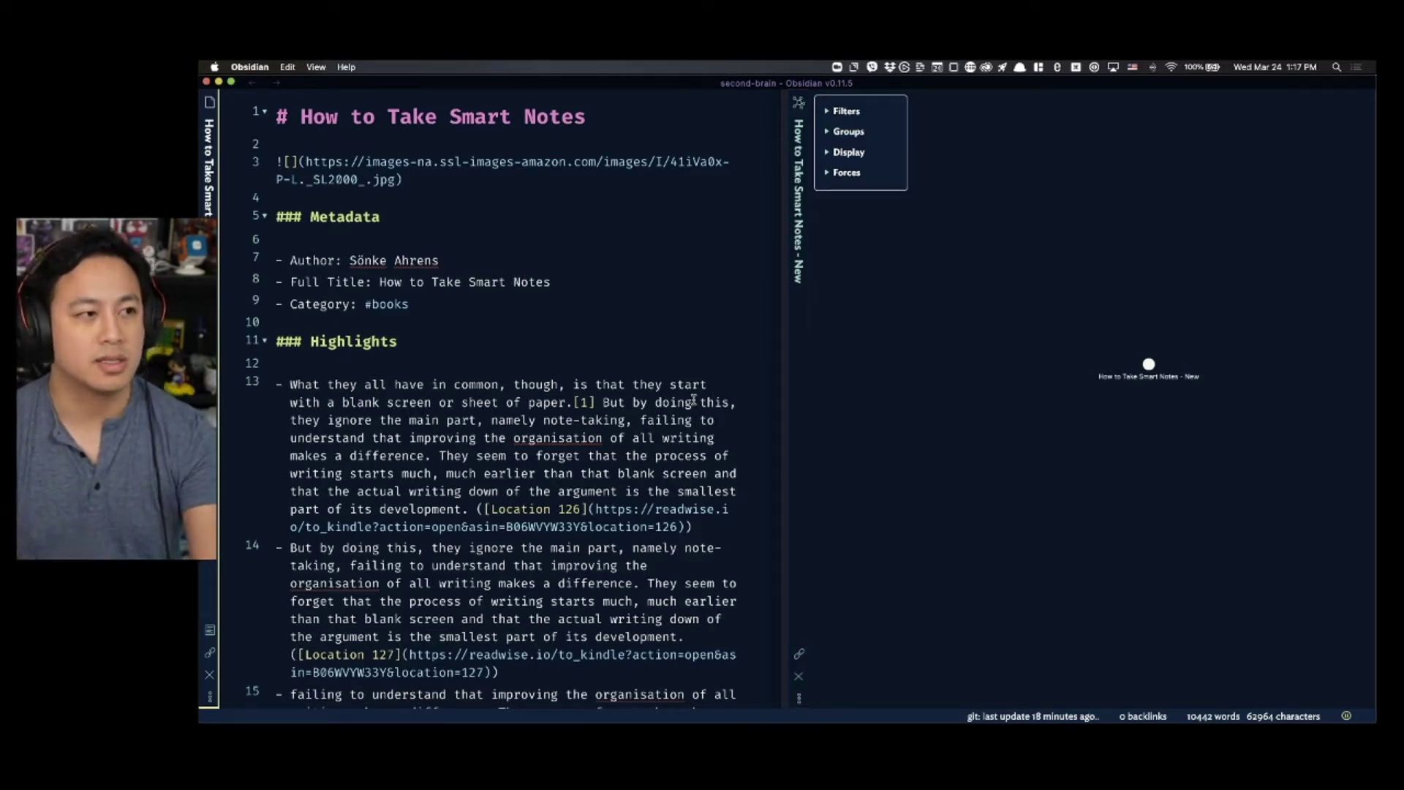
# - Create a new note in a separate pane beside the highlights note and name it New Book
pyautogui.click(727, 337)
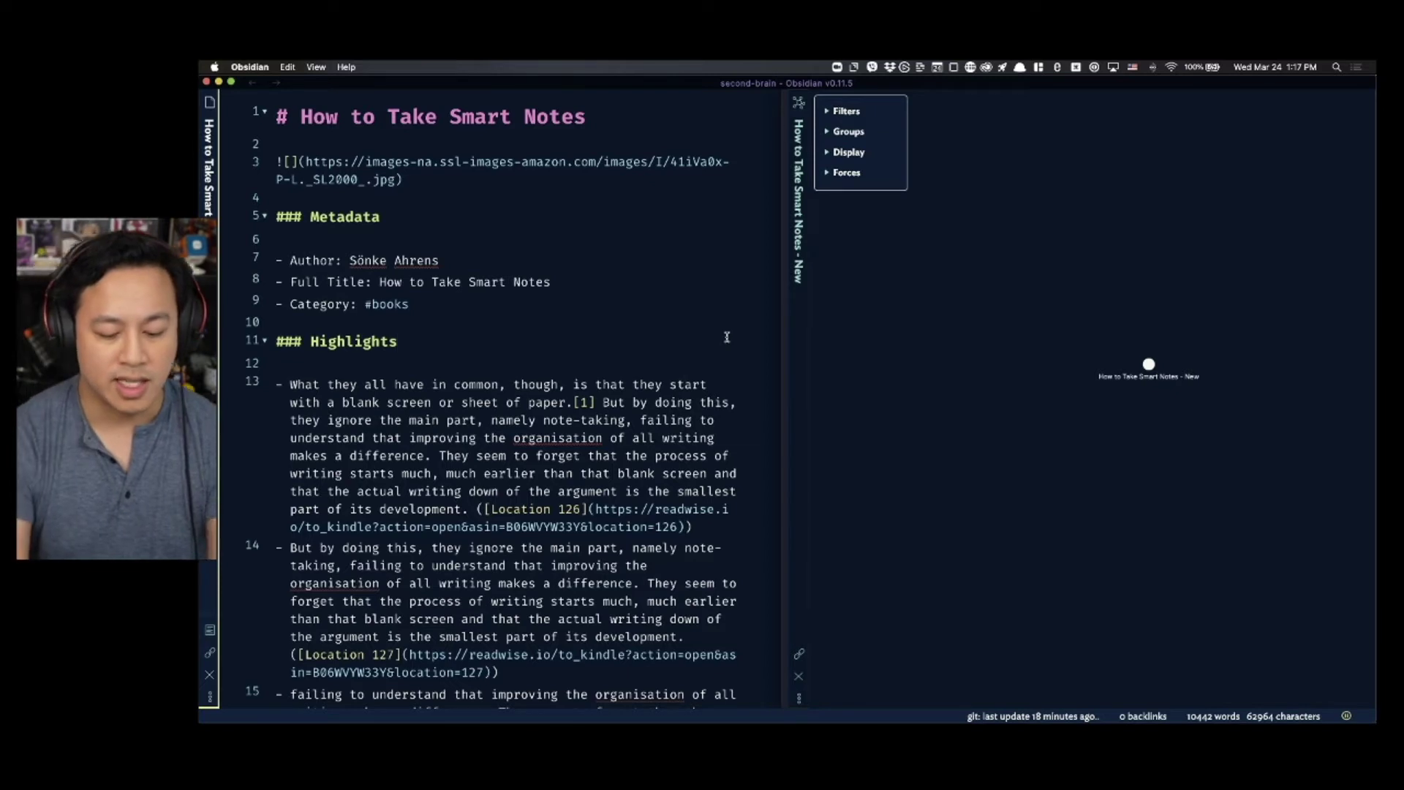
pyautogui.press('super+shift+n')
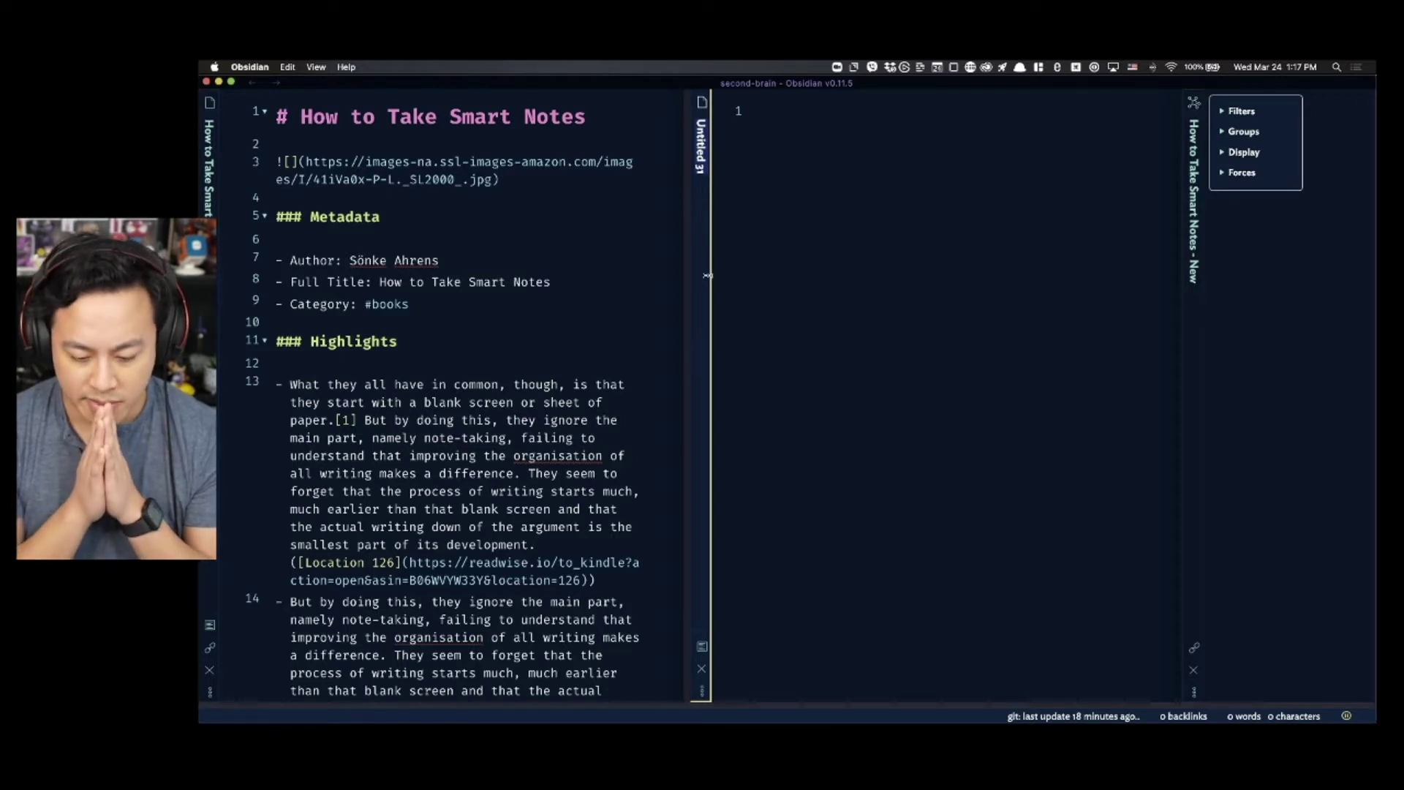
pyautogui.write('Ne')
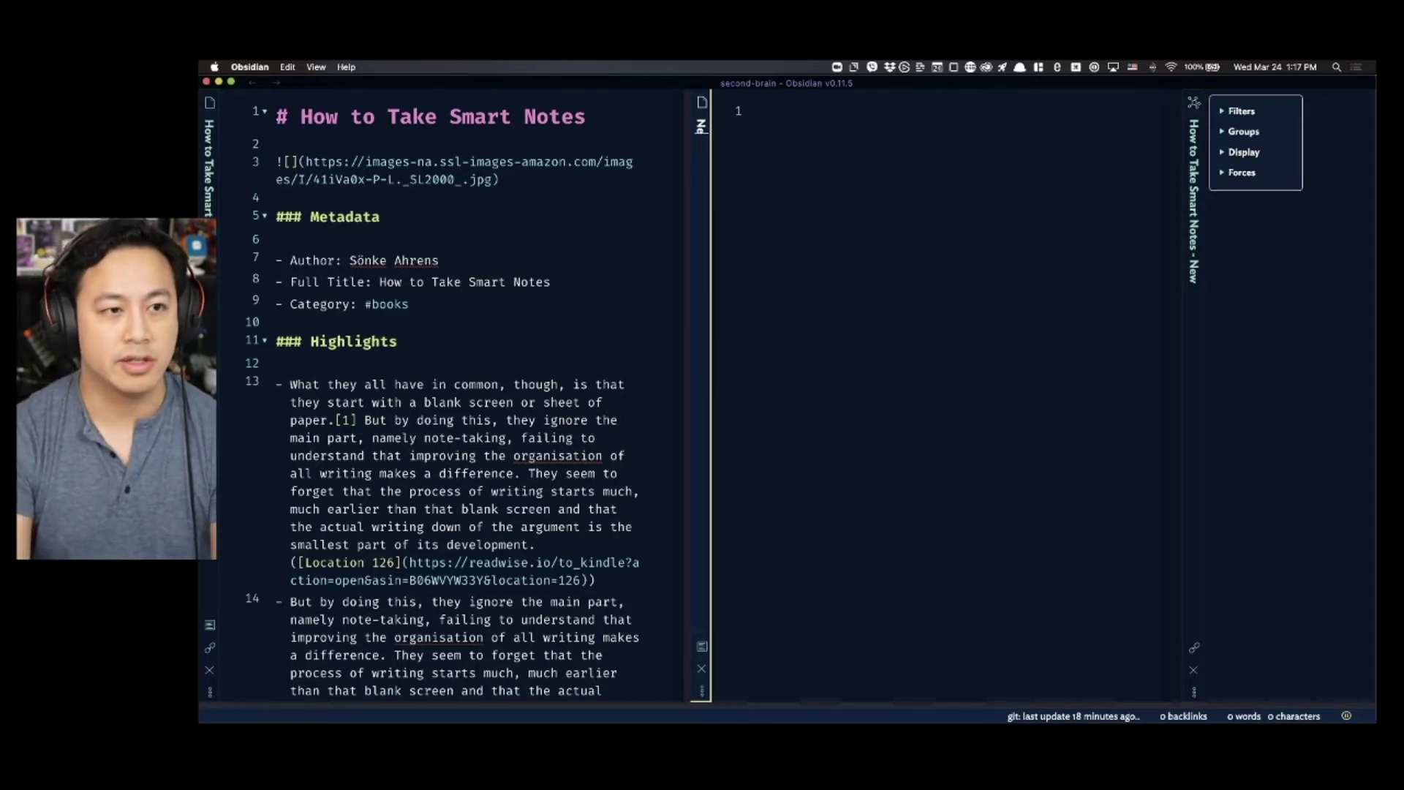
pyautogui.write('w Book')
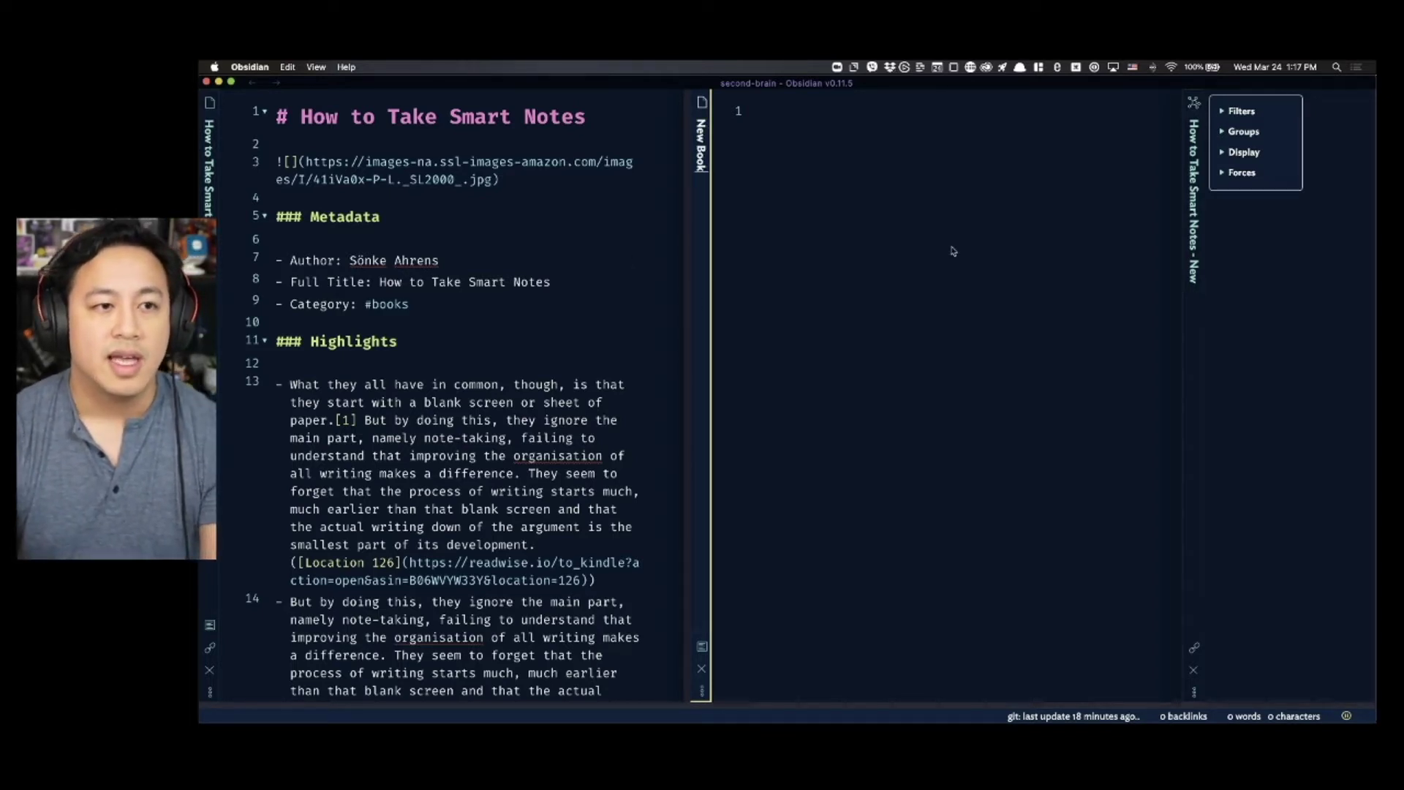
# - Copy the author's name from the highlights note's metadata into New Book and insert three blank lines above it
pyautogui.click(501, 243)
pyautogui.moveTo(476, 277); pyautogui.dragTo(449, 264)
pyautogui.click(340, 261)
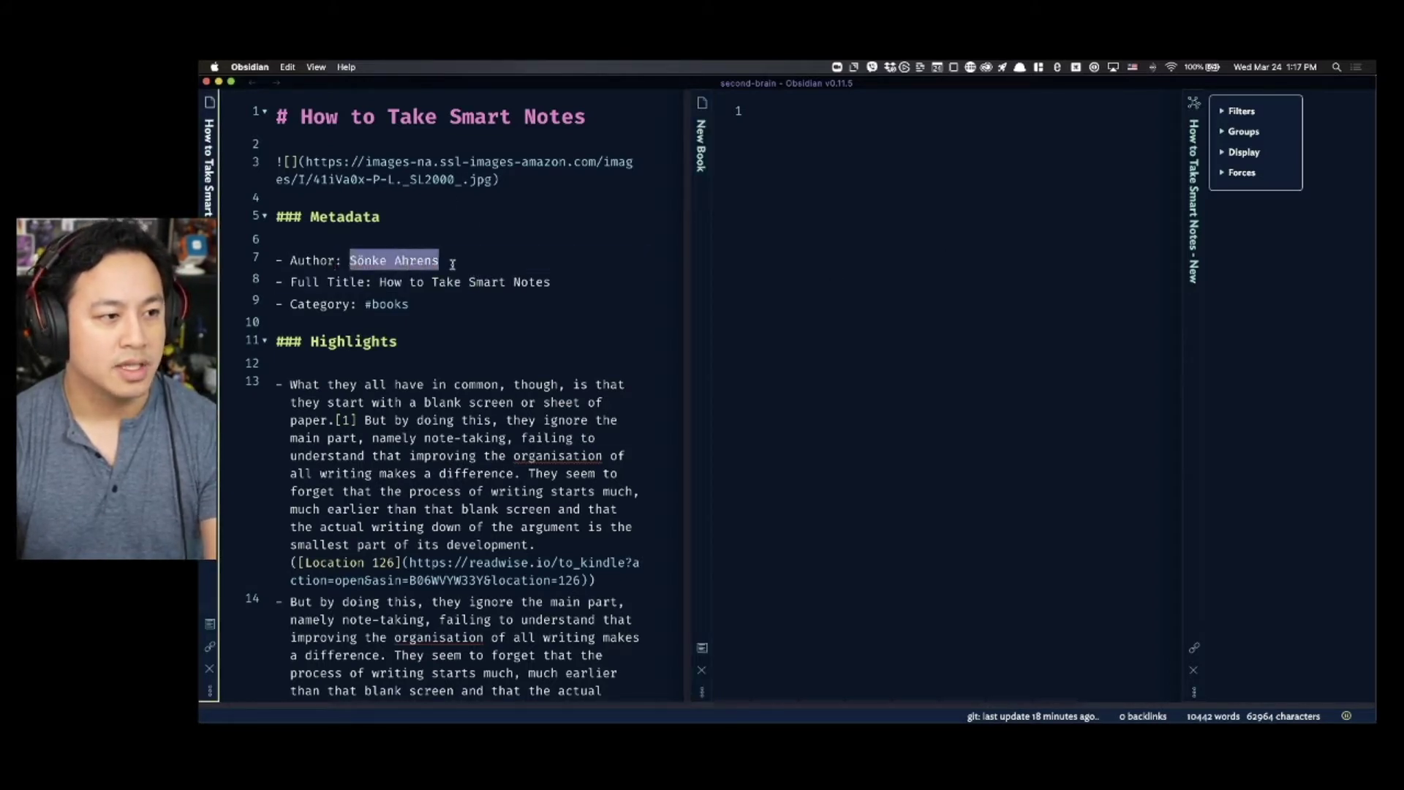
pyautogui.press('super+c')
pyautogui.click(904, 223)
pyautogui.press('super+v')
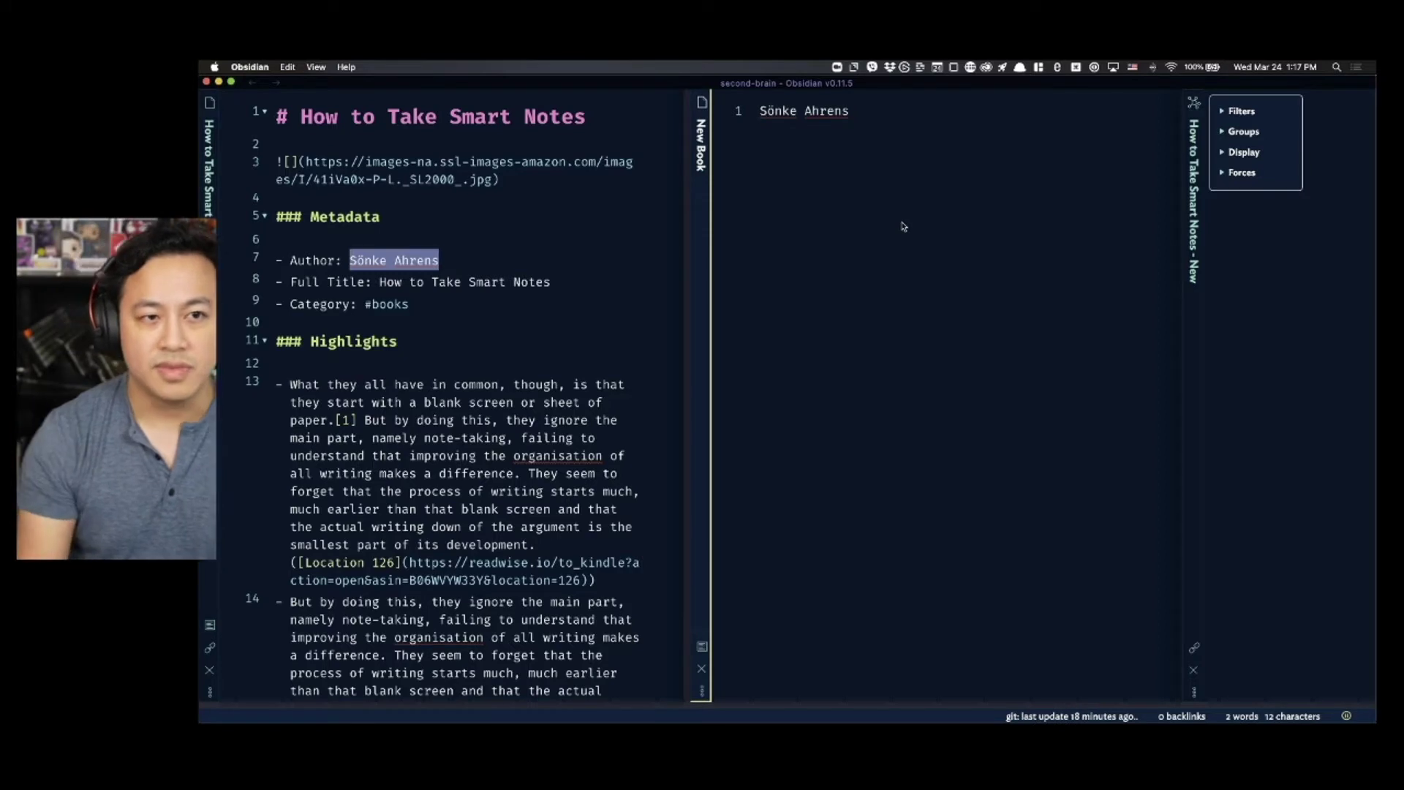
pyautogui.press('super+Left')
pyautogui.press('Return')
pyautogui.press('Return')
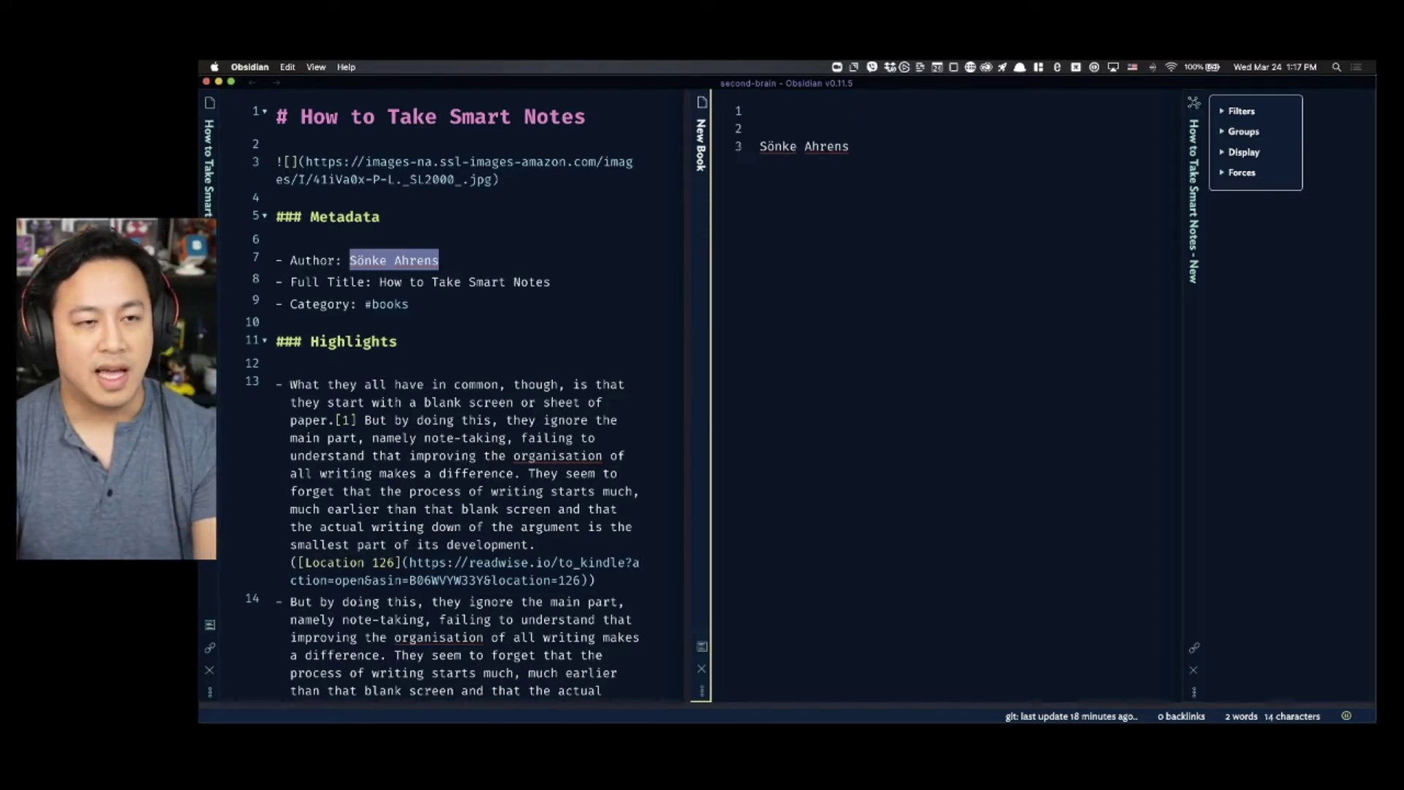
pyautogui.press('Return')
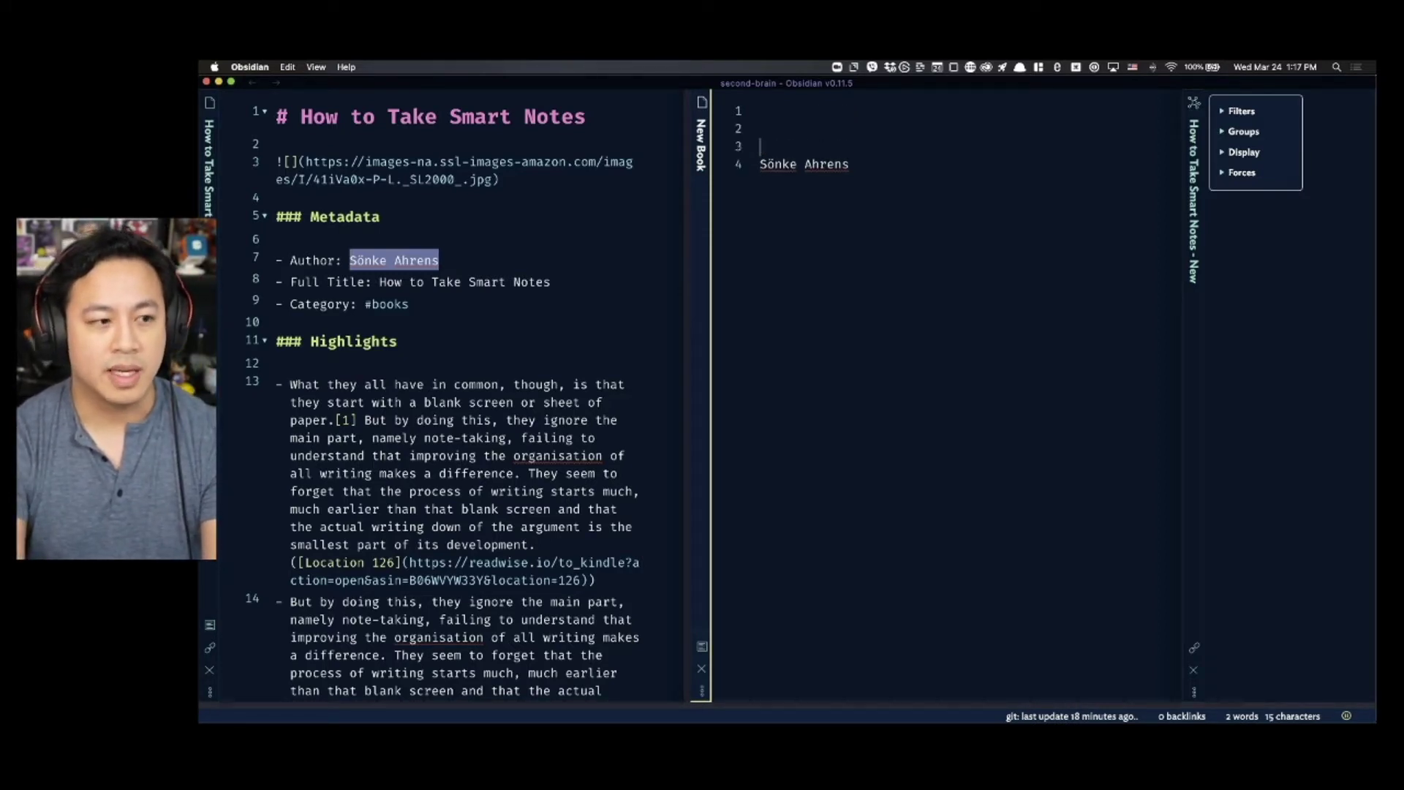
# - Copy the first highlight's sentence from "But by doing this" to "makes a difference." into New Book, directly above the author's name
pyautogui.click(543, 438)
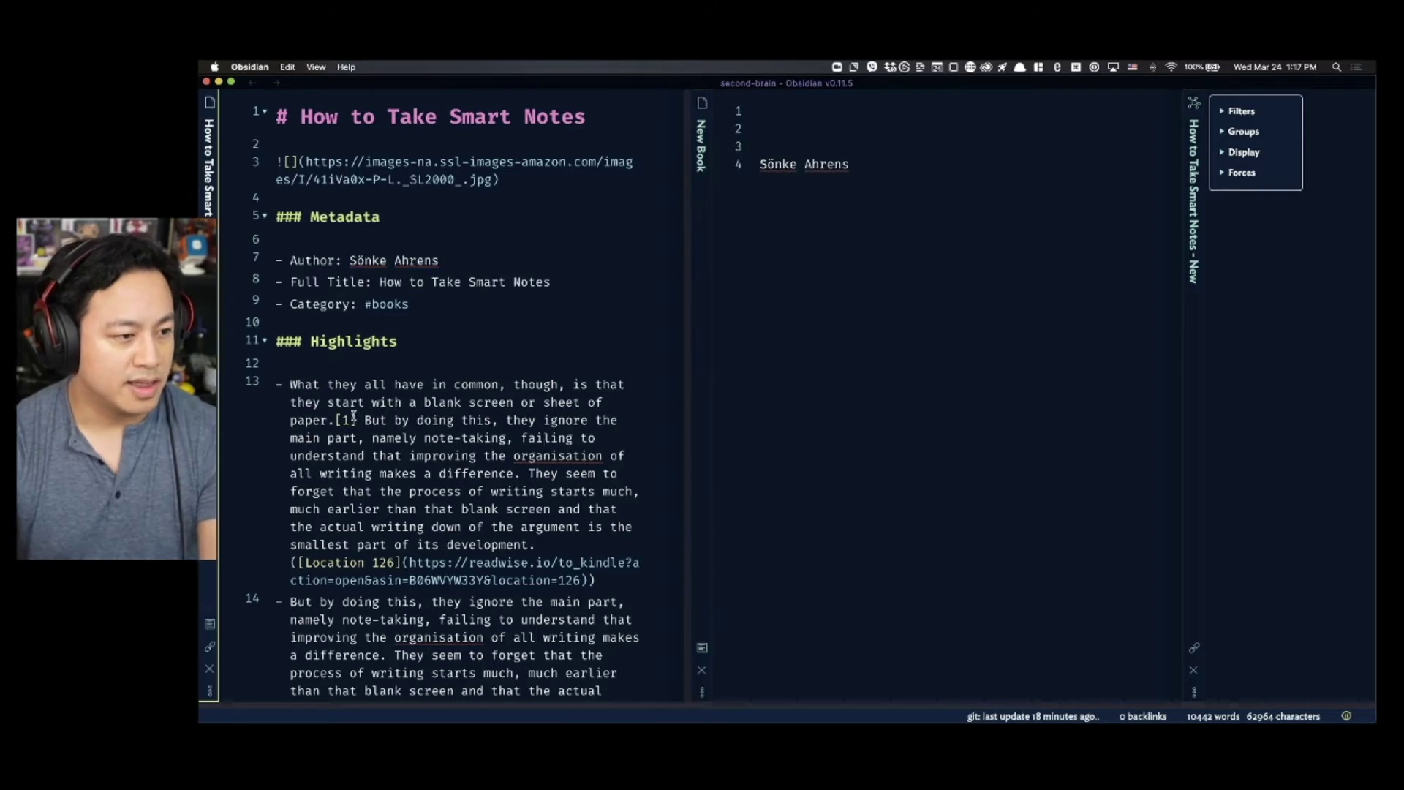
pyautogui.moveTo(360, 418); pyautogui.dragTo(522, 474)
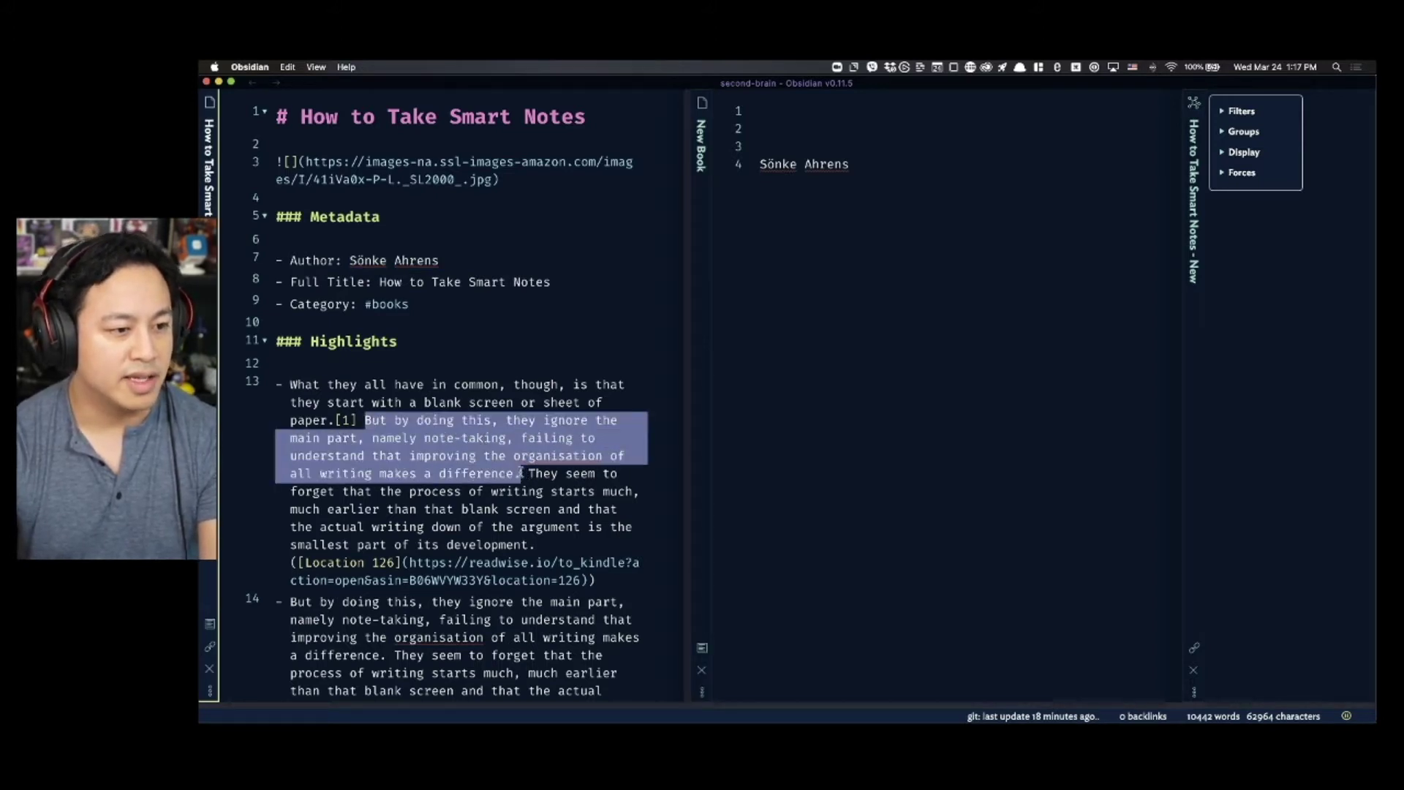
pyautogui.press('super+c')
pyautogui.click(833, 144)
pyautogui.press('super+v')
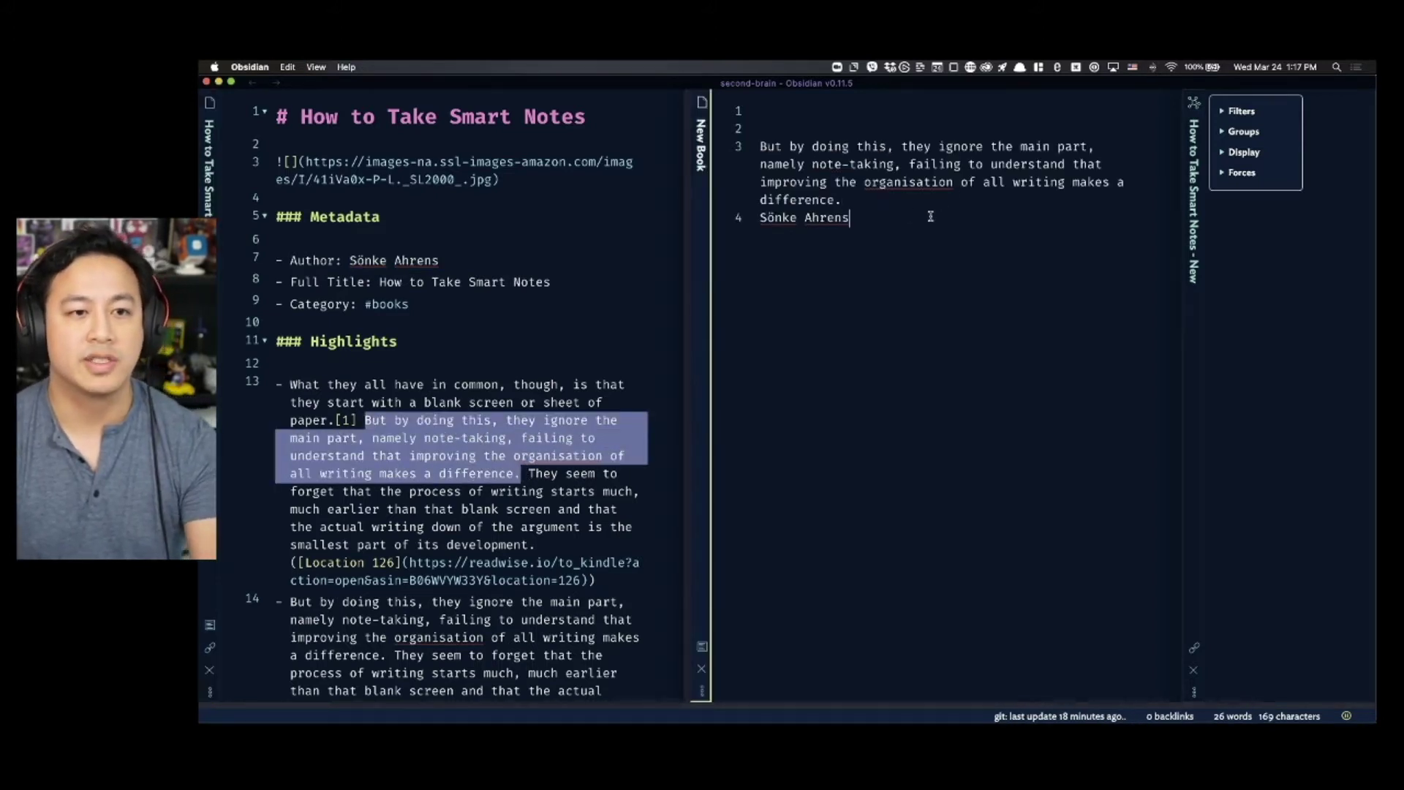
pyautogui.press('Return')
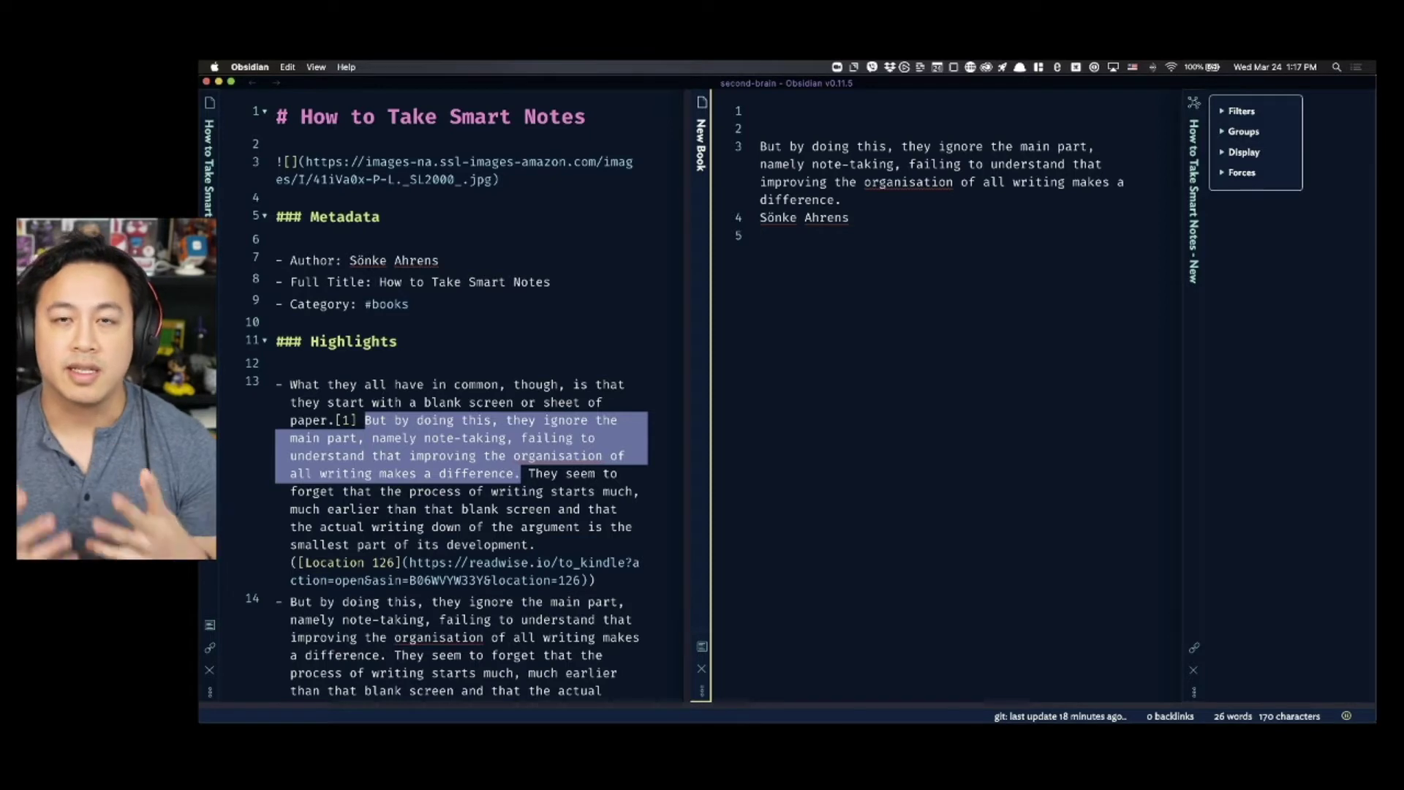
# - Open the local graph of the New Book note
pyautogui.click(1310, 279)
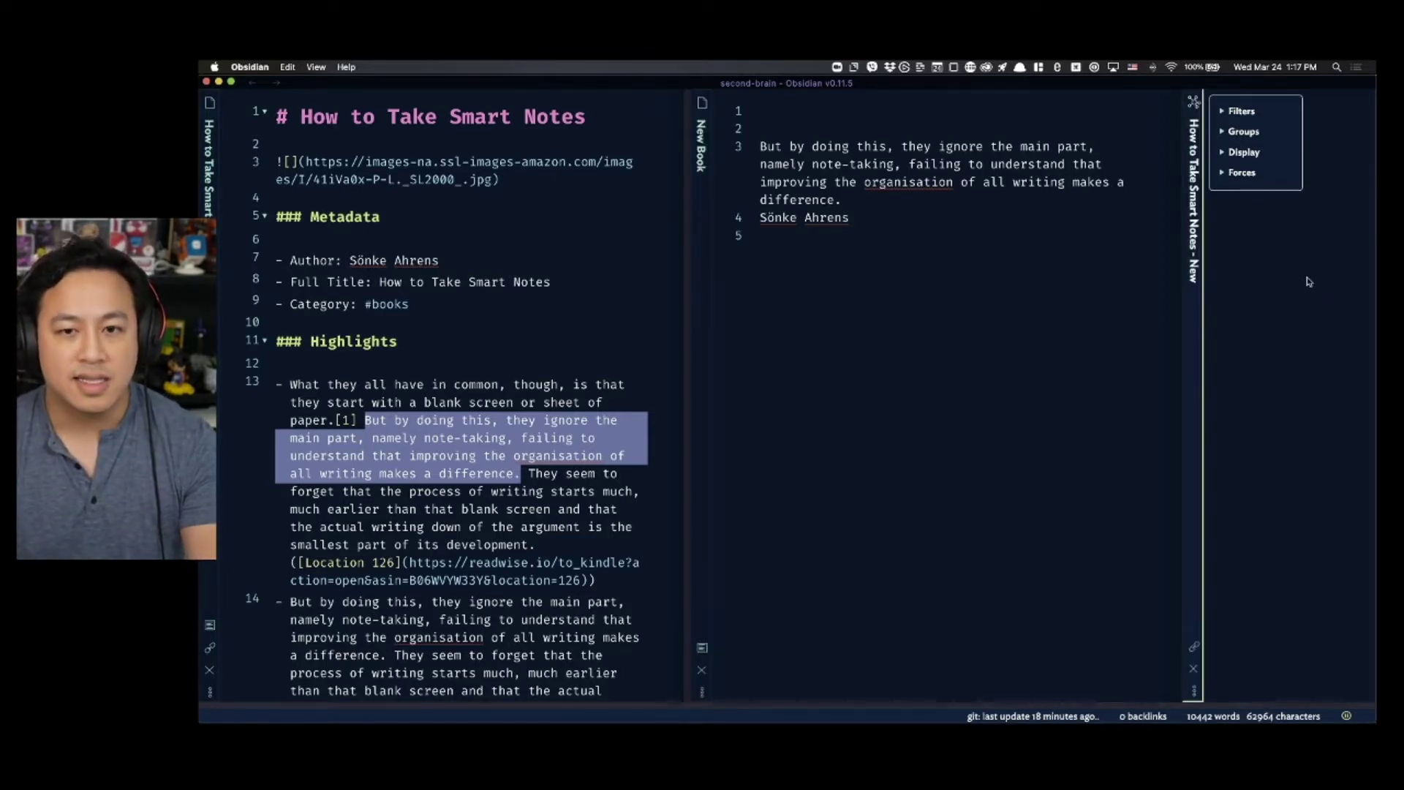
pyautogui.click(718, 379)
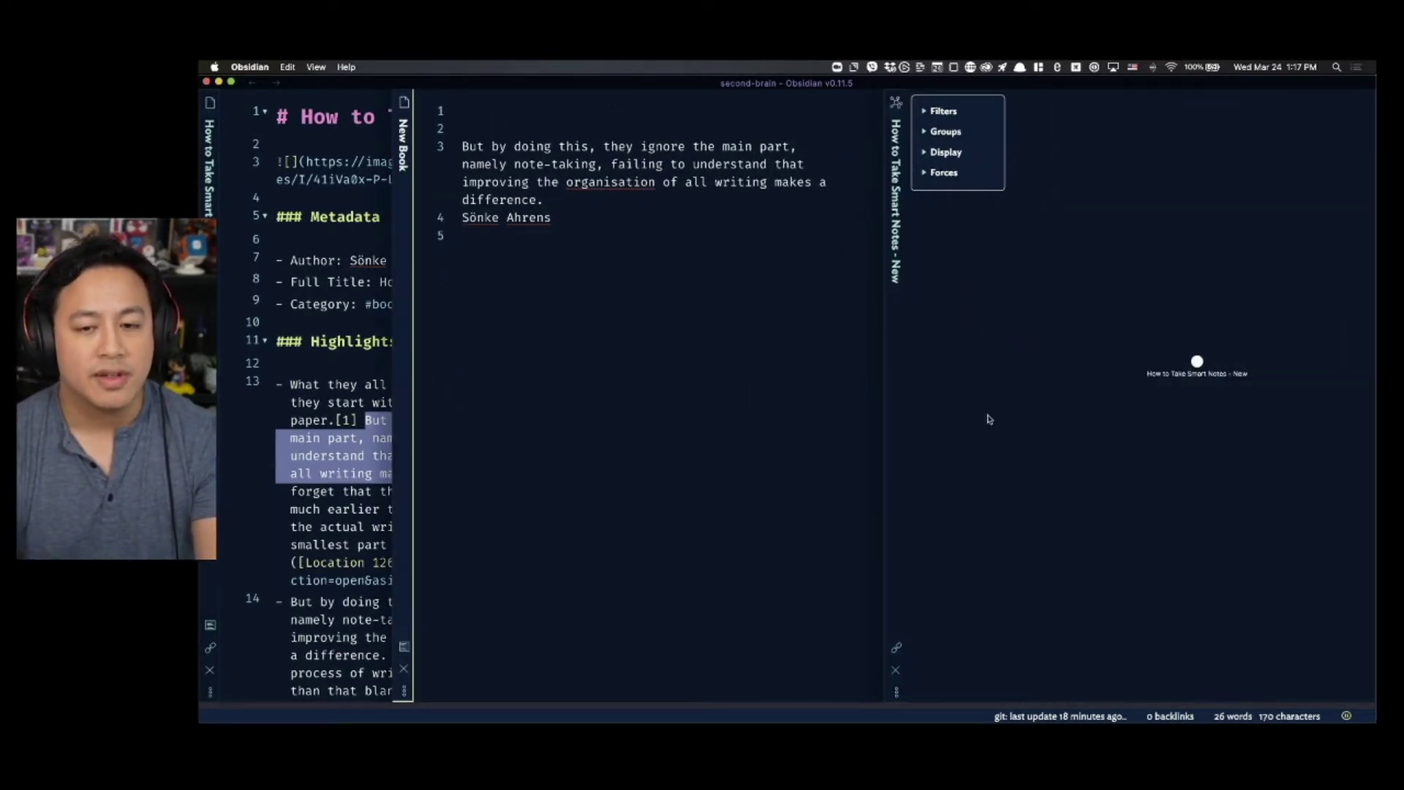
pyautogui.press('super+shift+g')
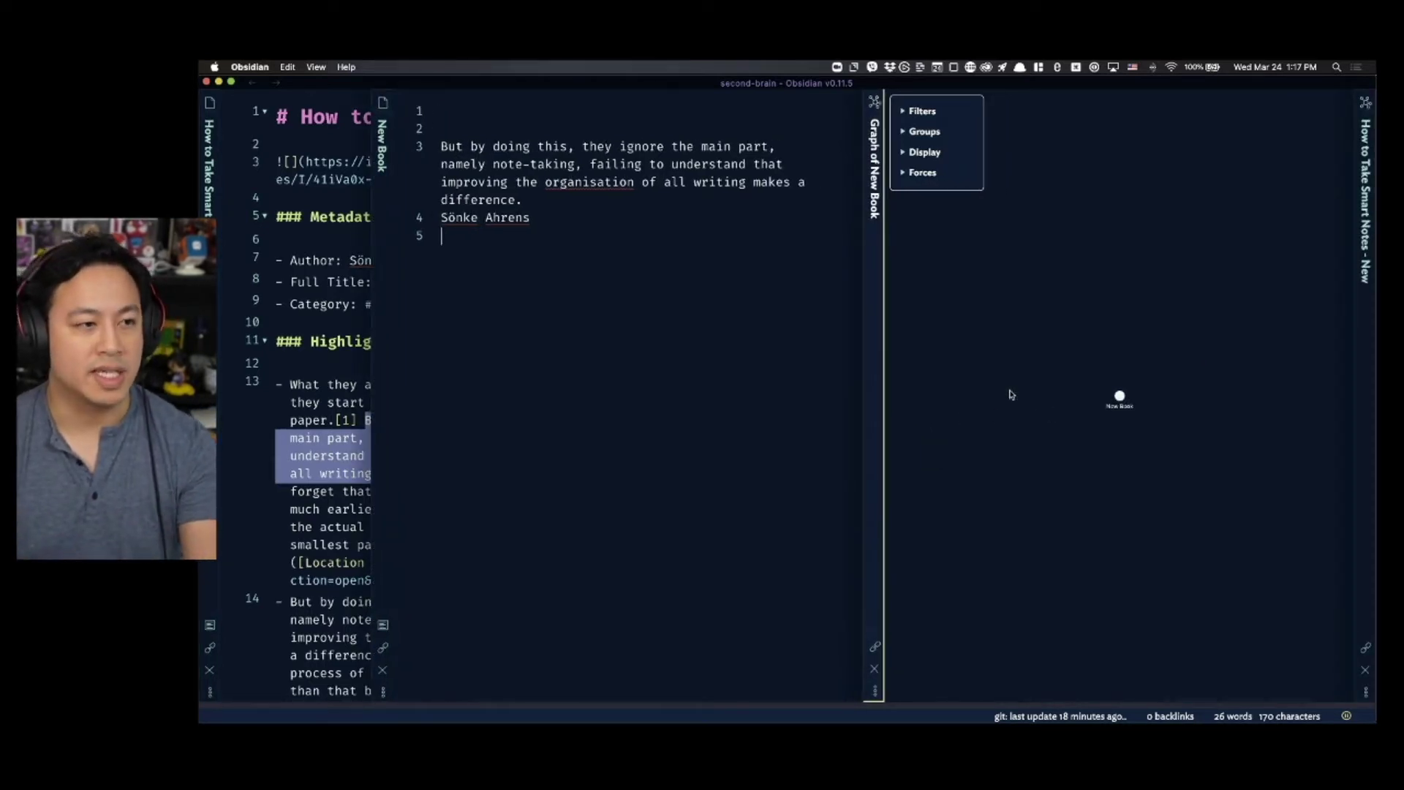
# - Turn the author's name in New Book into a double-bracket internal link and examine the connection in the local graph
pyautogui.moveTo(537, 217); pyautogui.dragTo(428, 224)
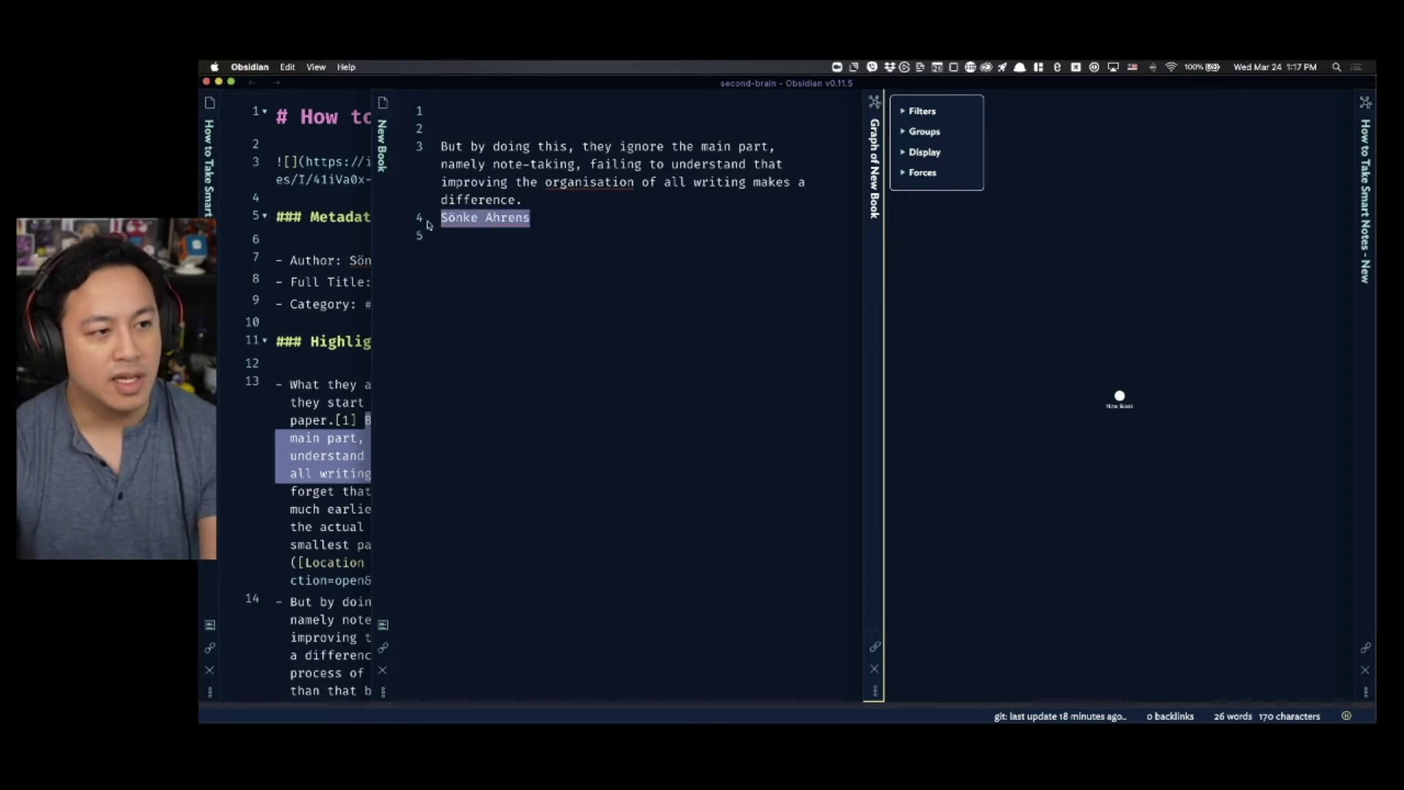
pyautogui.write('[[')
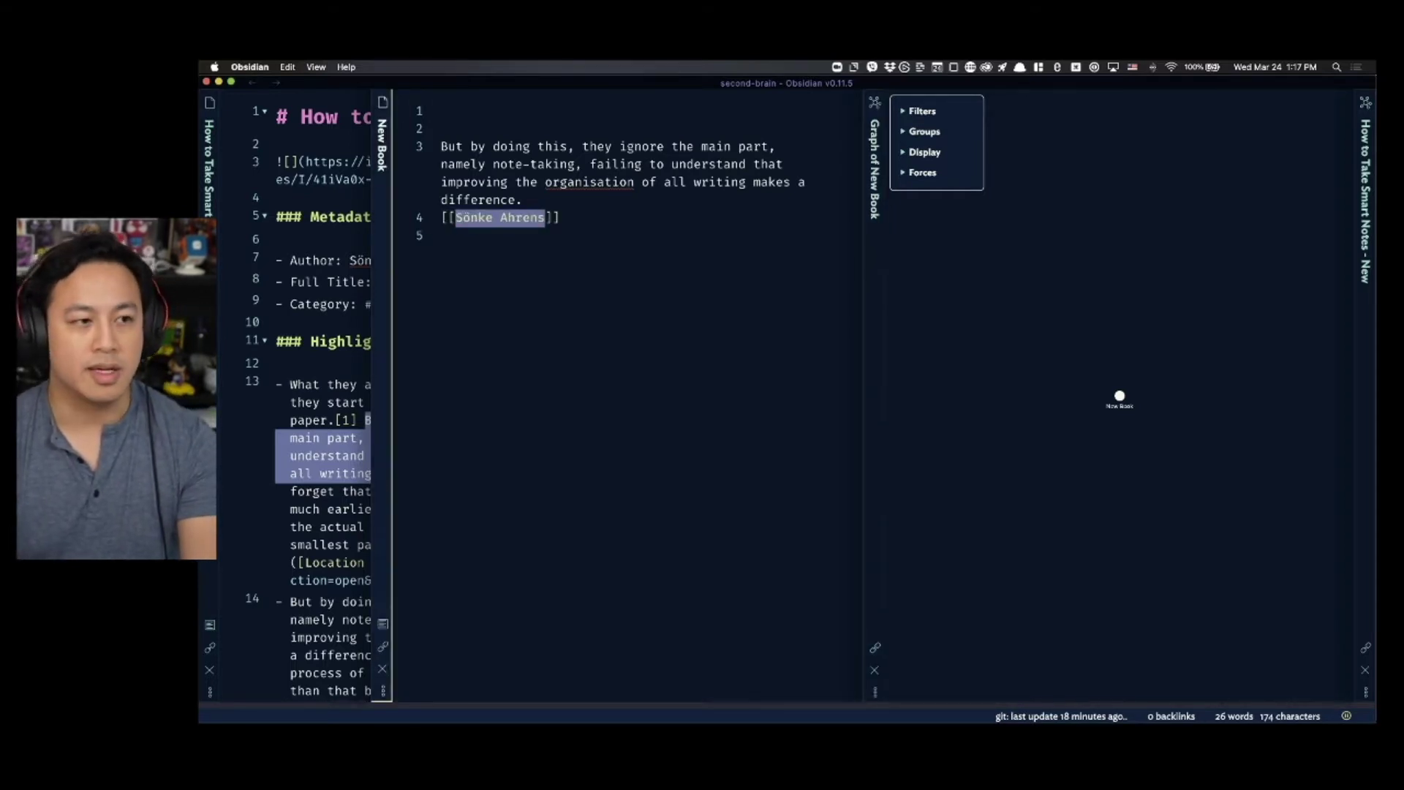
pyautogui.click(673, 265)
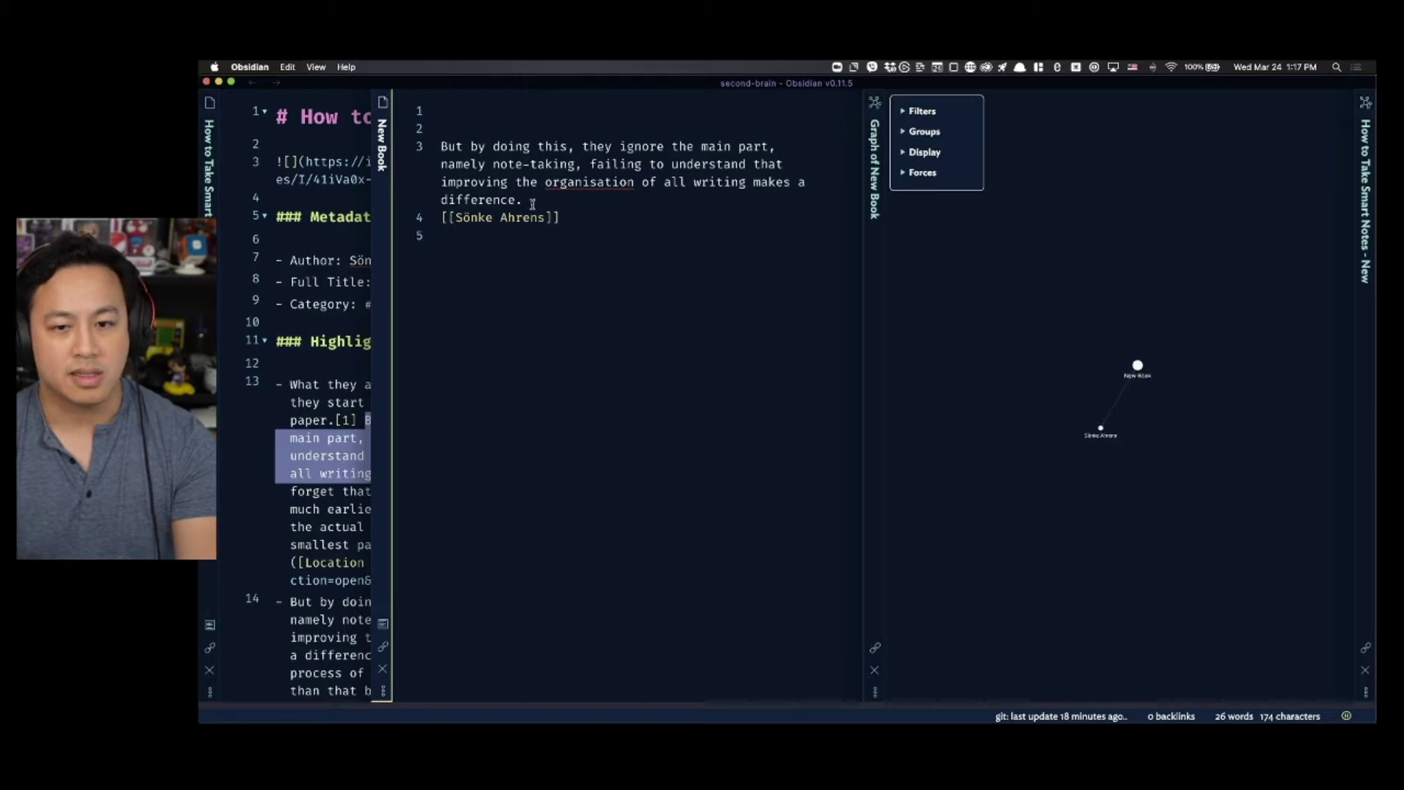
pyautogui.click(1150, 398)
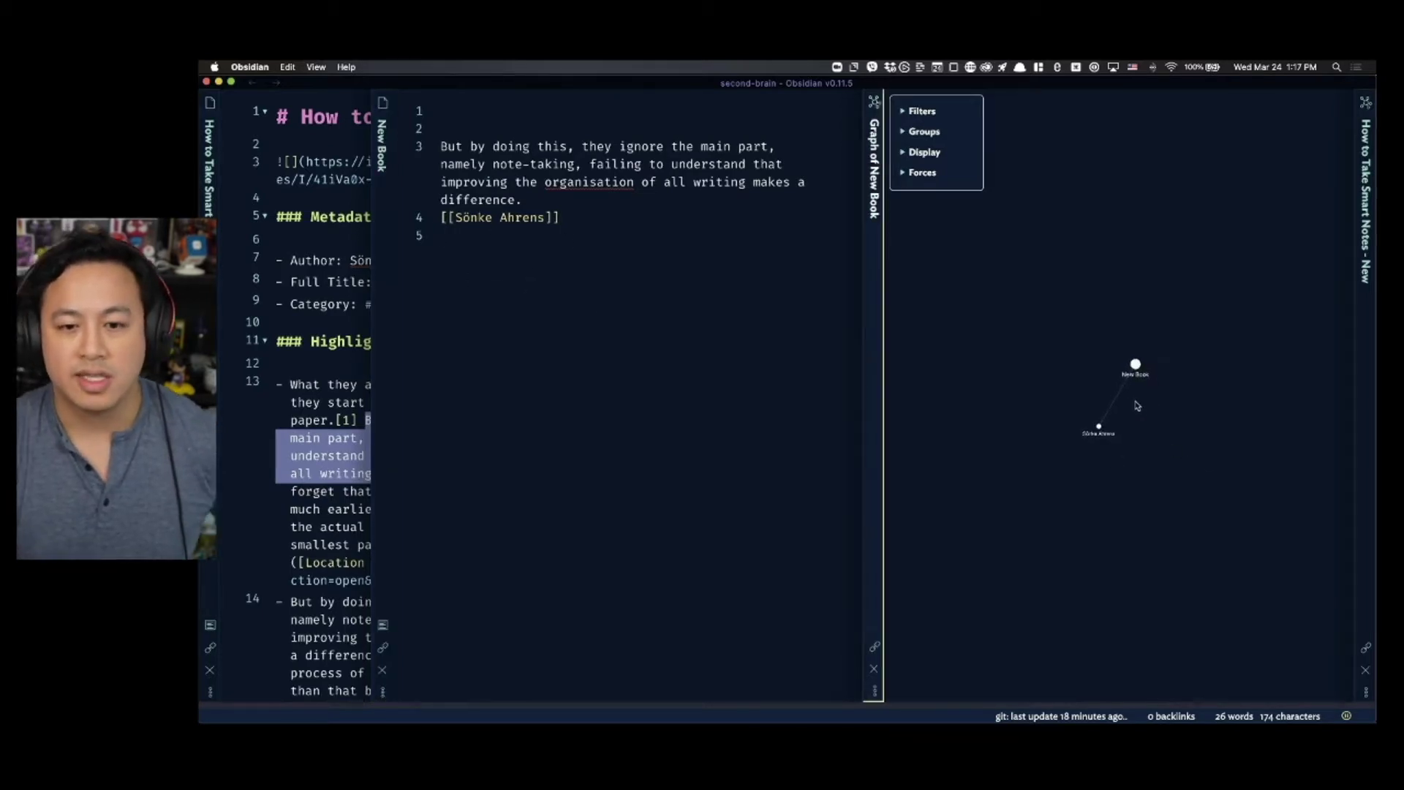
pyautogui.scroll(5, 1142, 407)
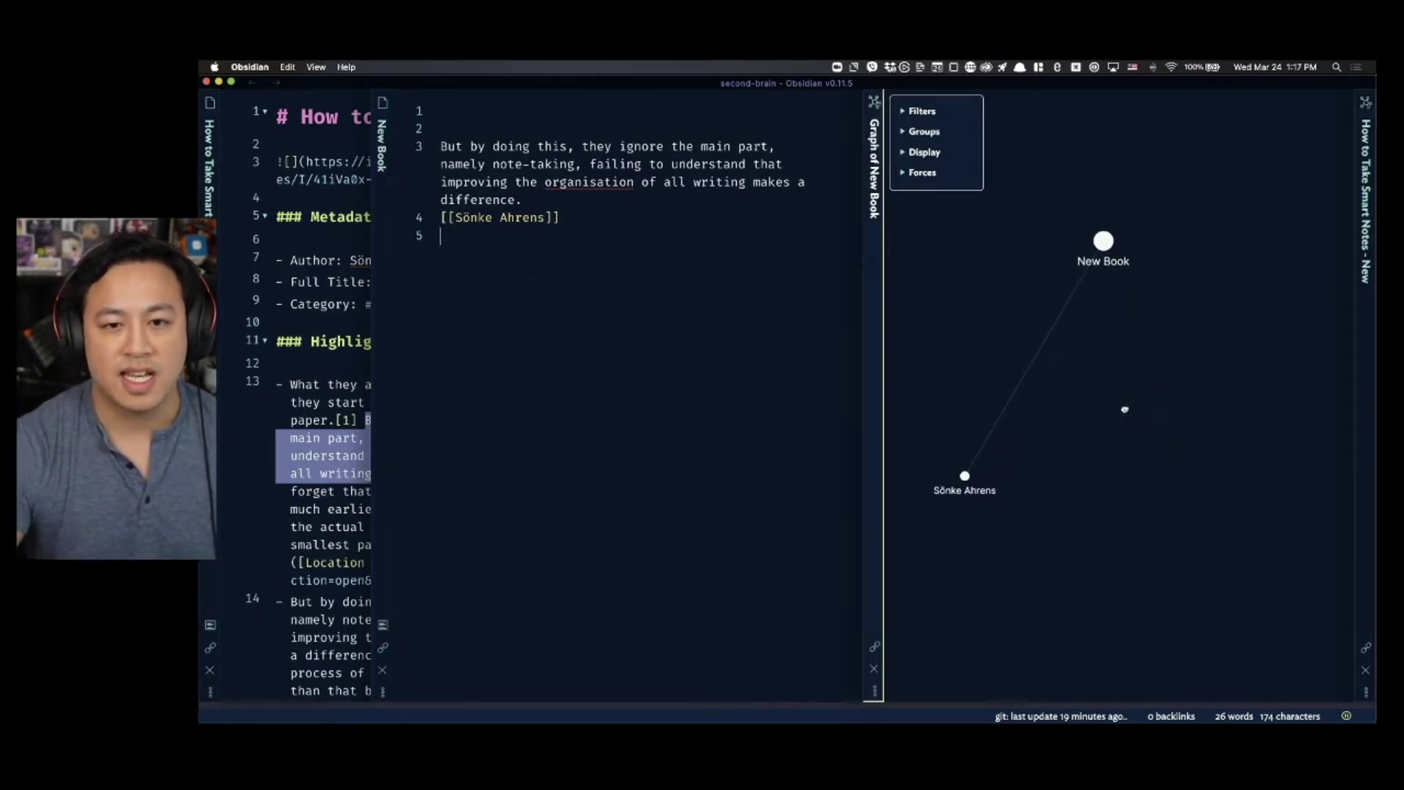
pyautogui.moveTo(1125, 410); pyautogui.dragTo(1179, 411)
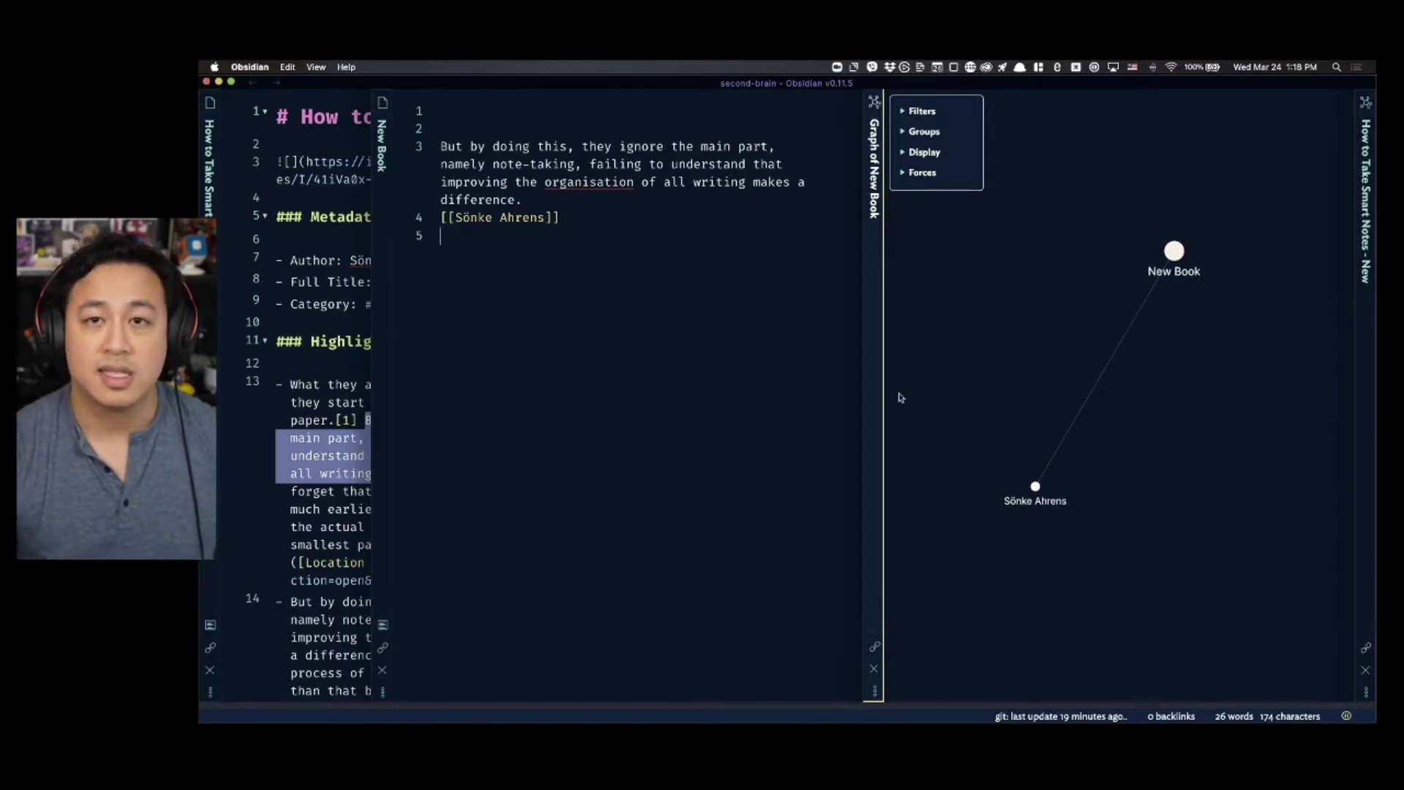
# - Turn the author's name in the highlights note's metadata into a double-bracket internal link
pyautogui.click(338, 403)
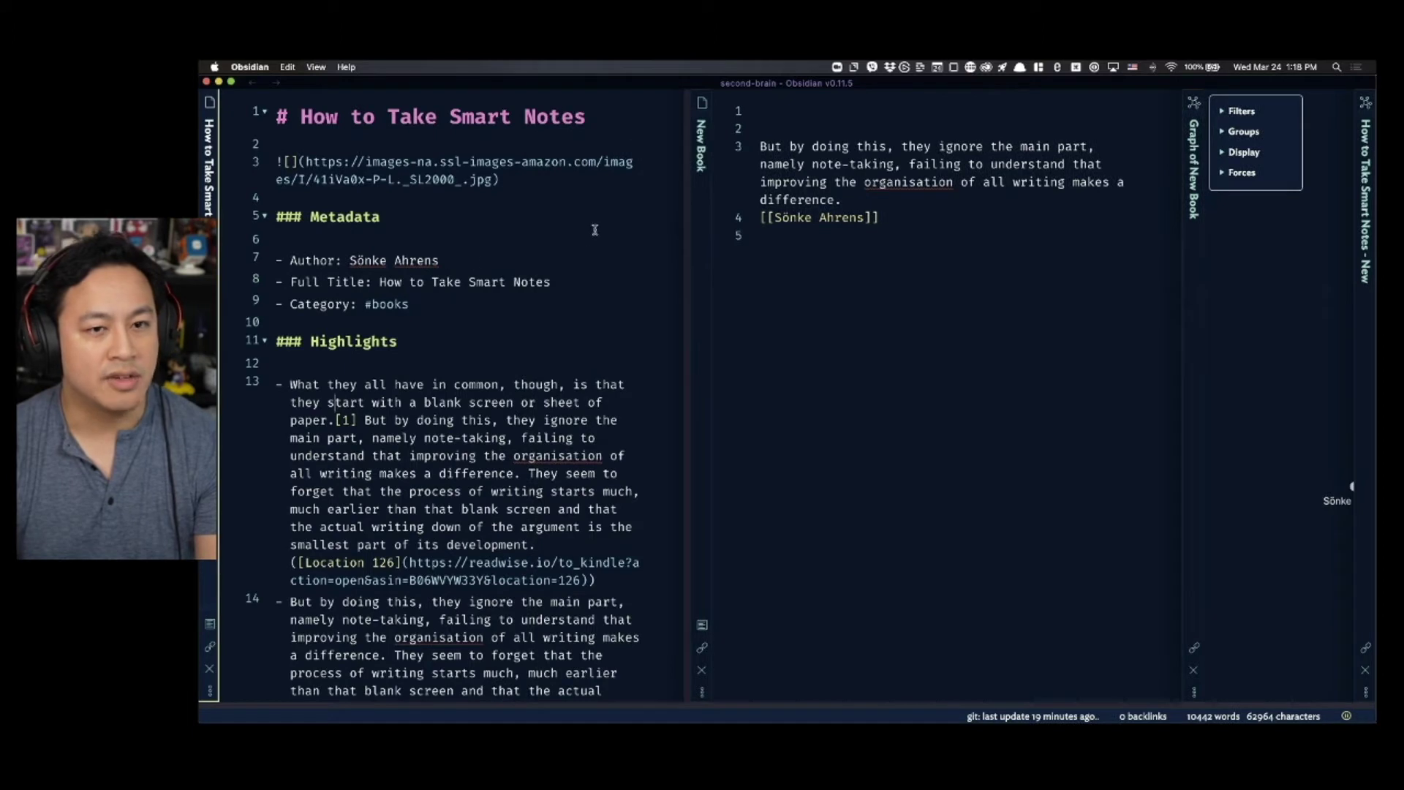
pyautogui.moveTo(439, 261); pyautogui.dragTo(353, 265)
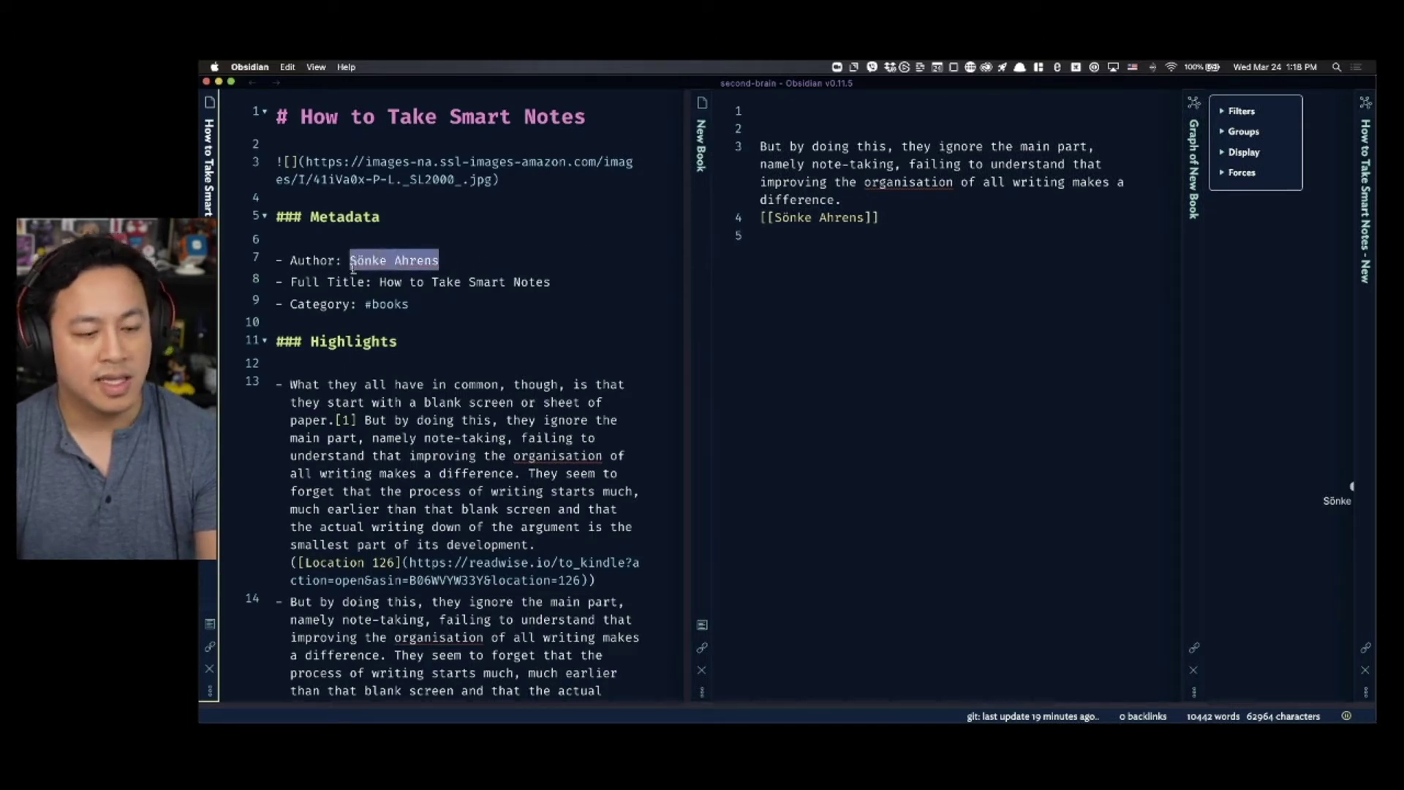
pyautogui.write('[[')
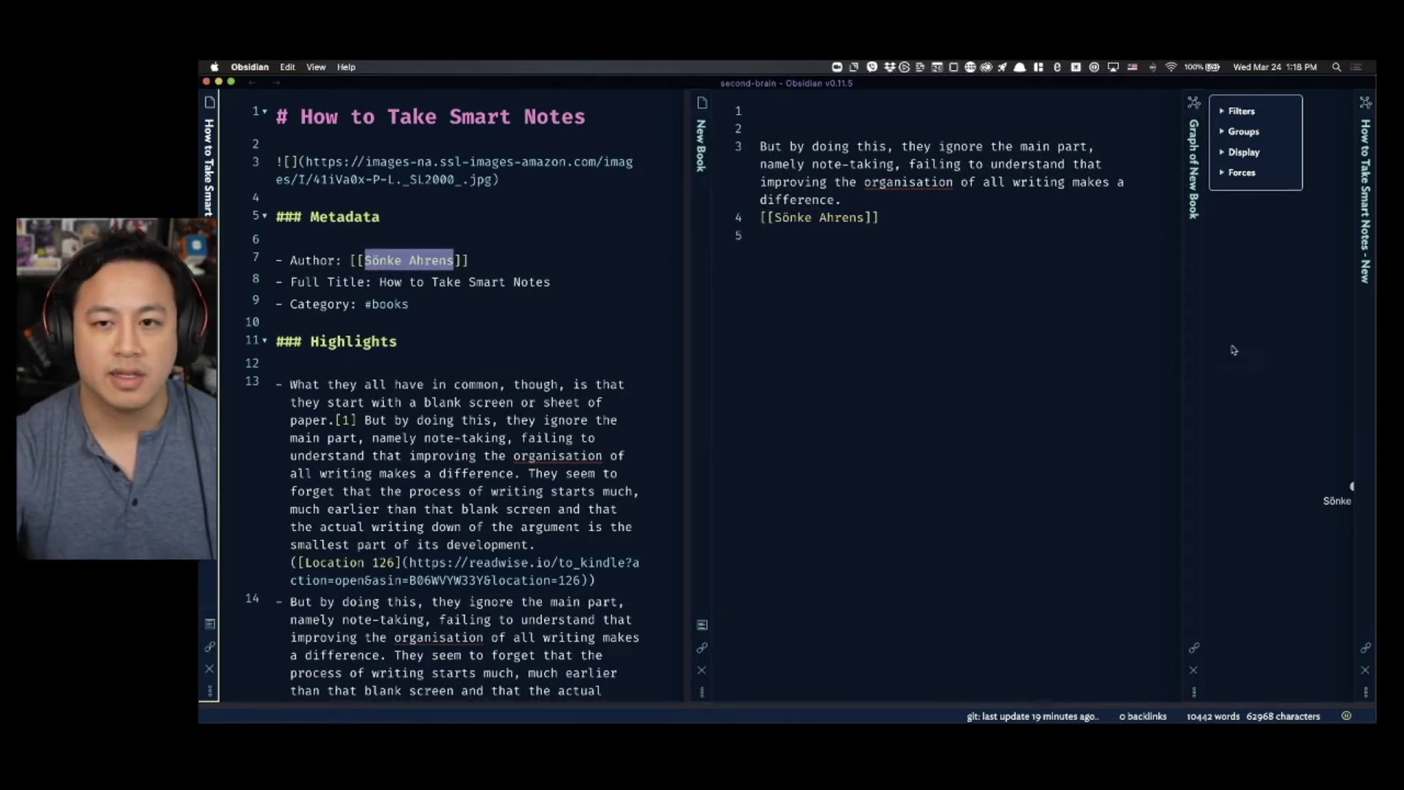
# - Raise the depth filter of New Book's local graph to 2 and close the graph settings to examine the notes sharing the author
pyautogui.click(1236, 349)
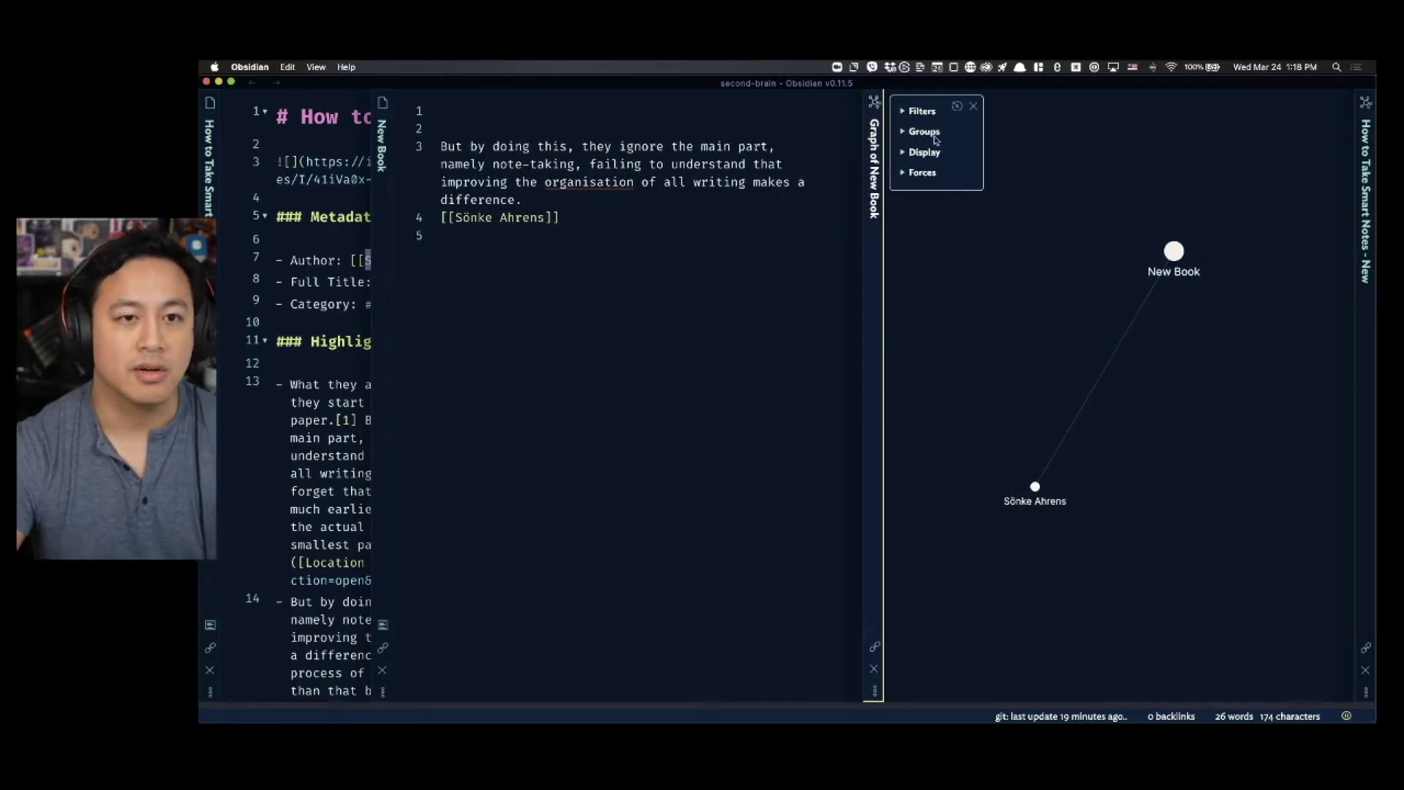
pyautogui.click(923, 111)
pyautogui.moveTo(912, 189)
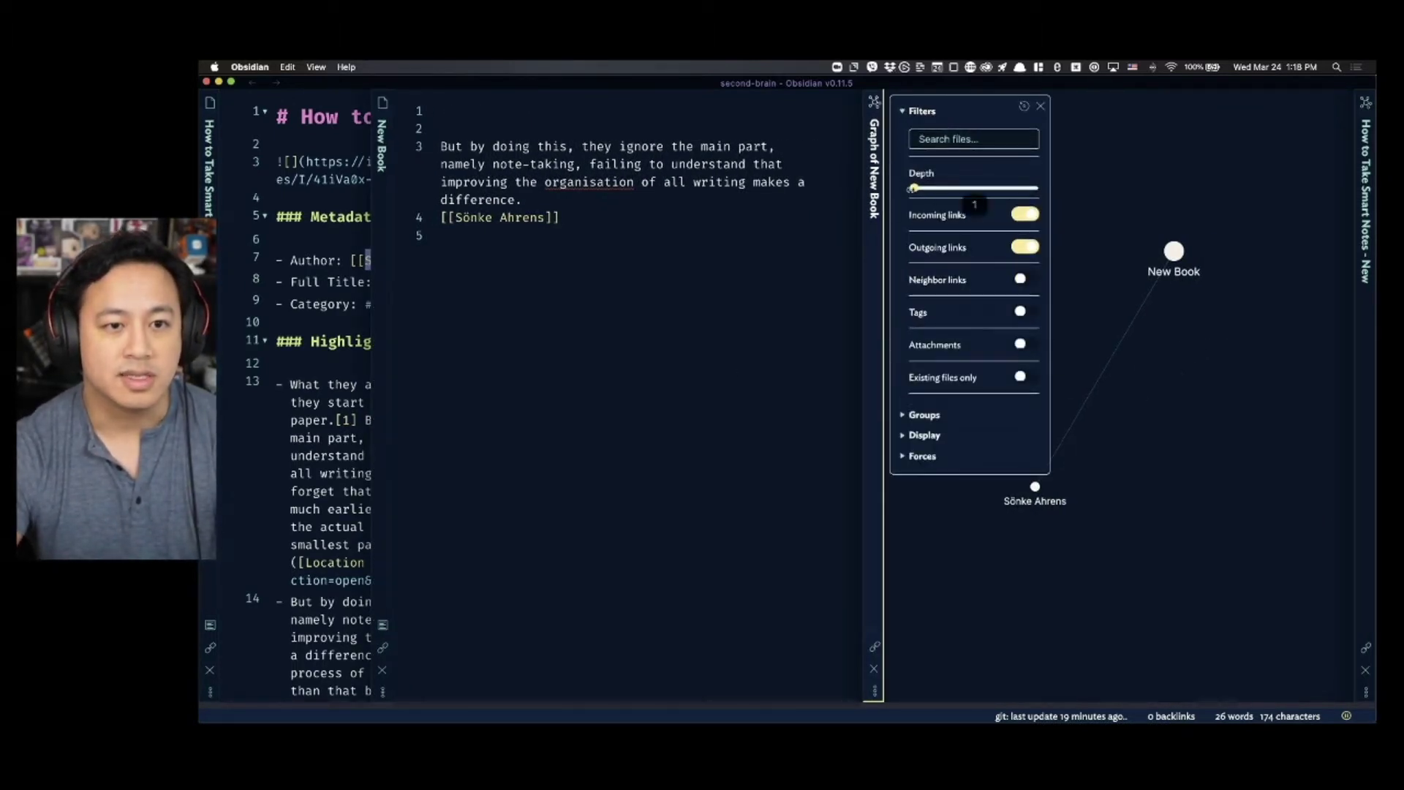
pyautogui.moveTo(924, 189); pyautogui.dragTo(944, 188)
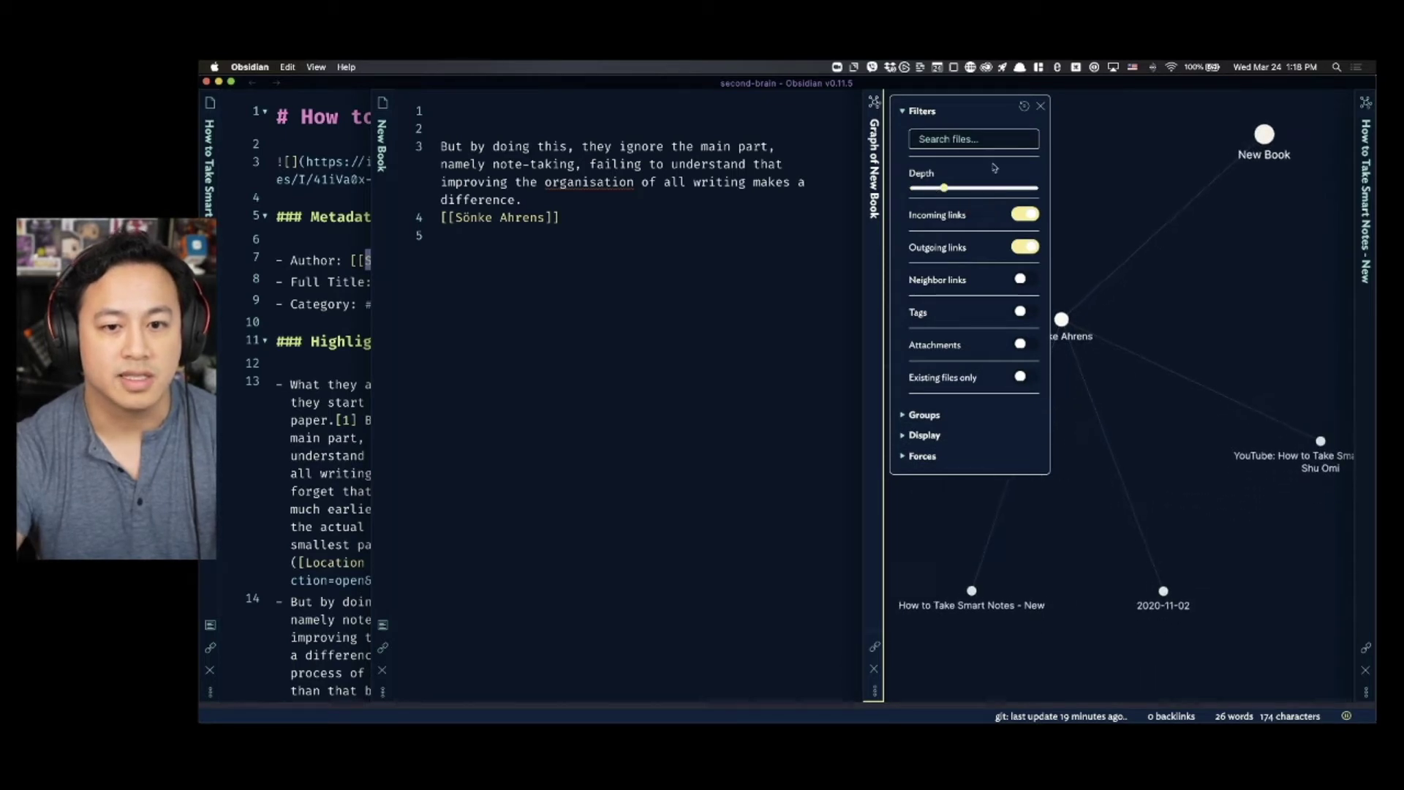
pyautogui.click(1041, 107)
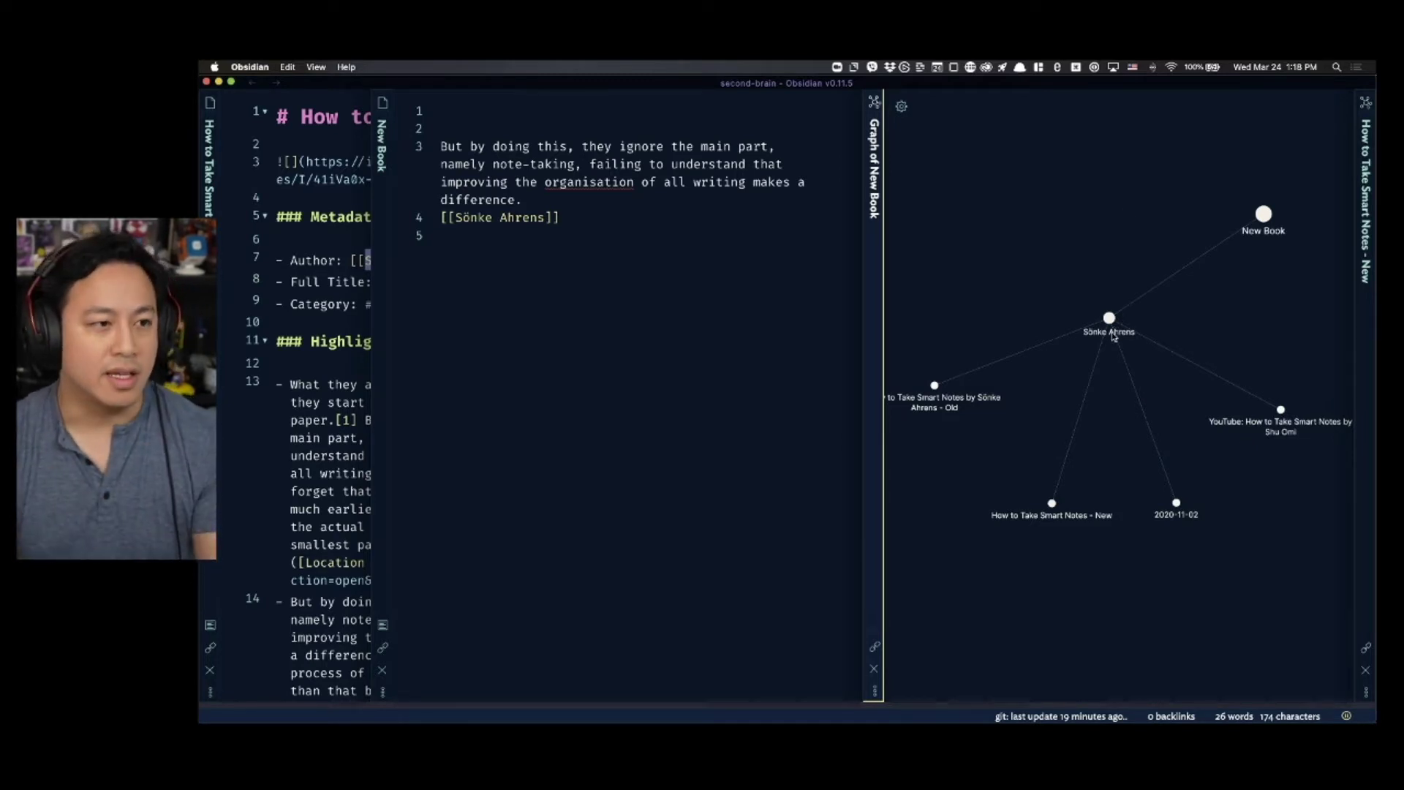
# - Delete the New Book note
pyautogui.click(729, 448)
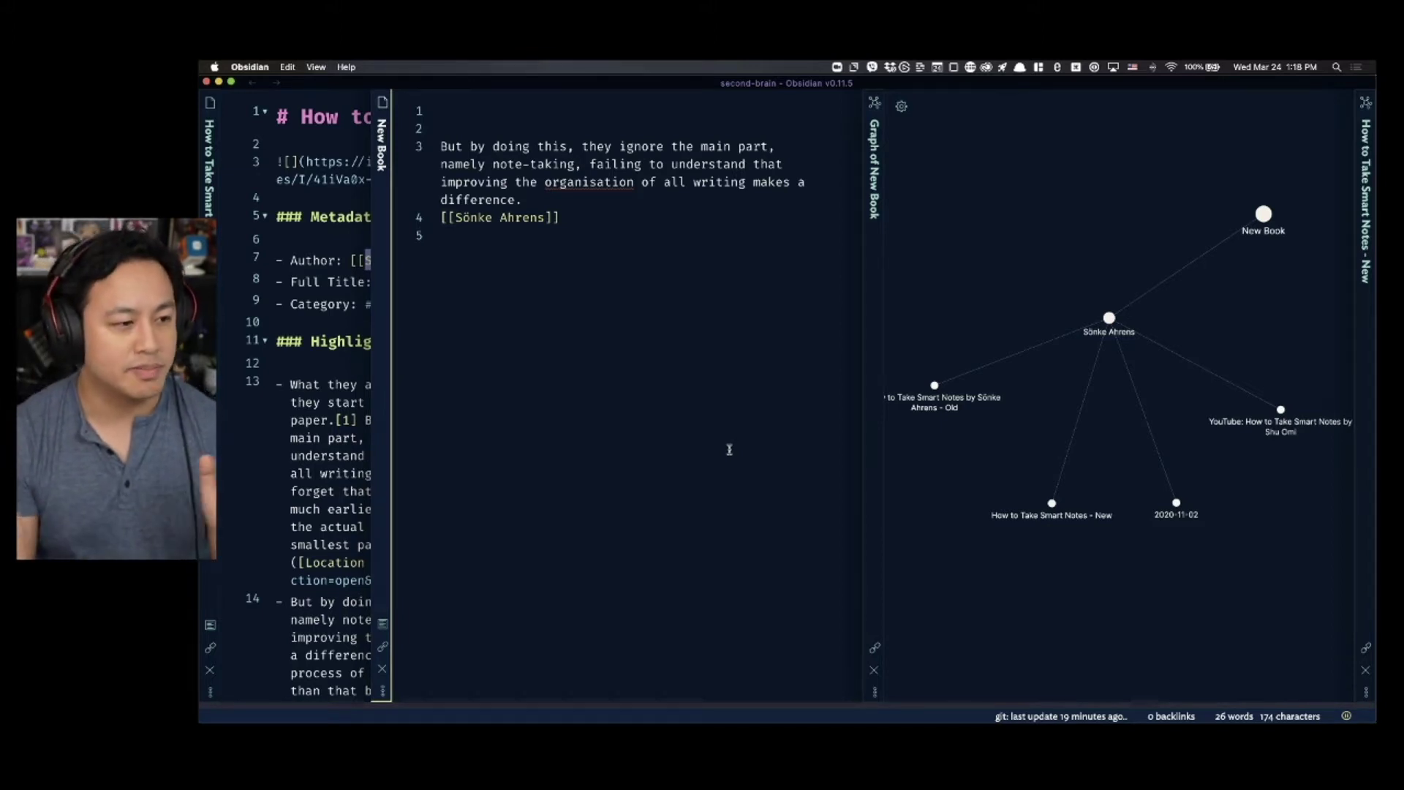
pyautogui.press('super+p')
pyautogui.write('delete')
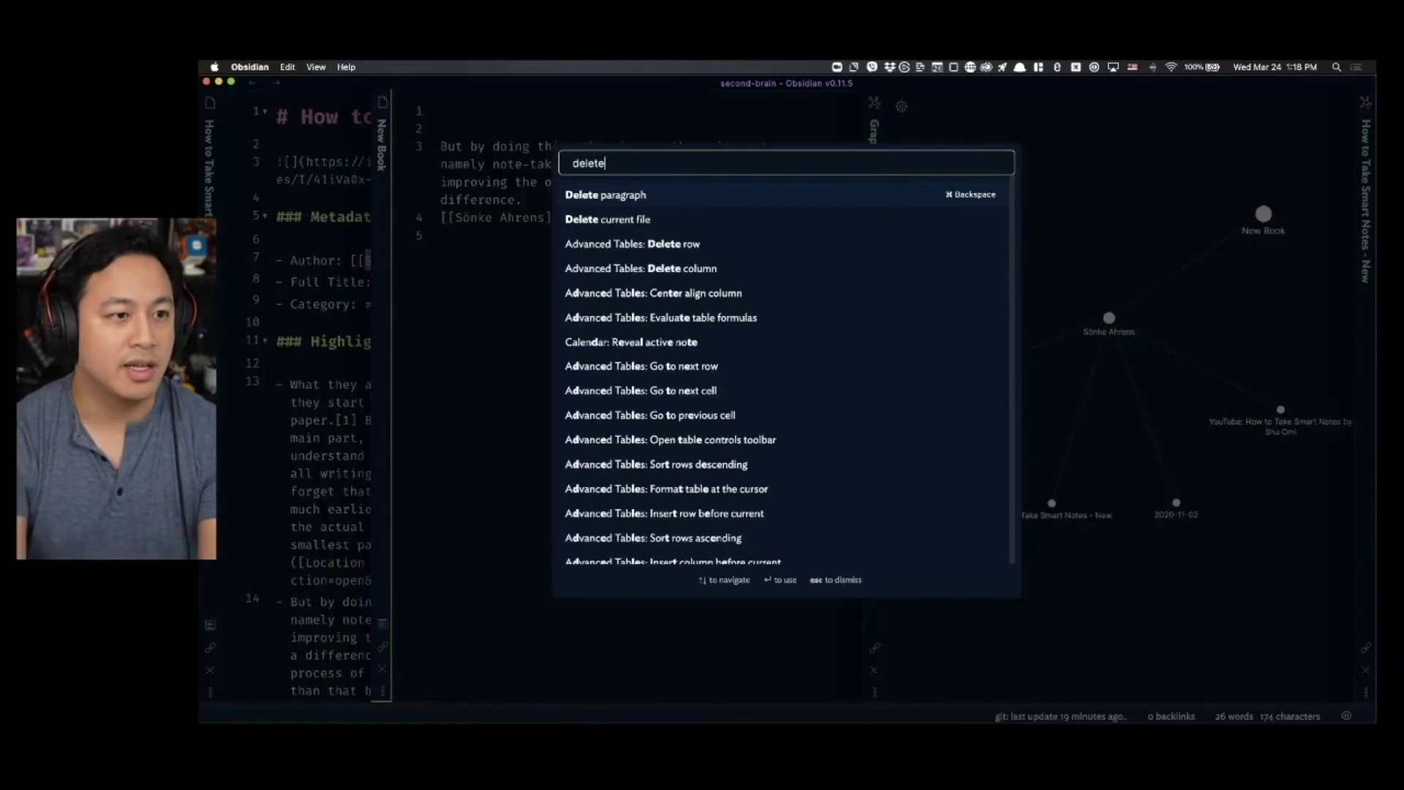
pyautogui.press('Return')
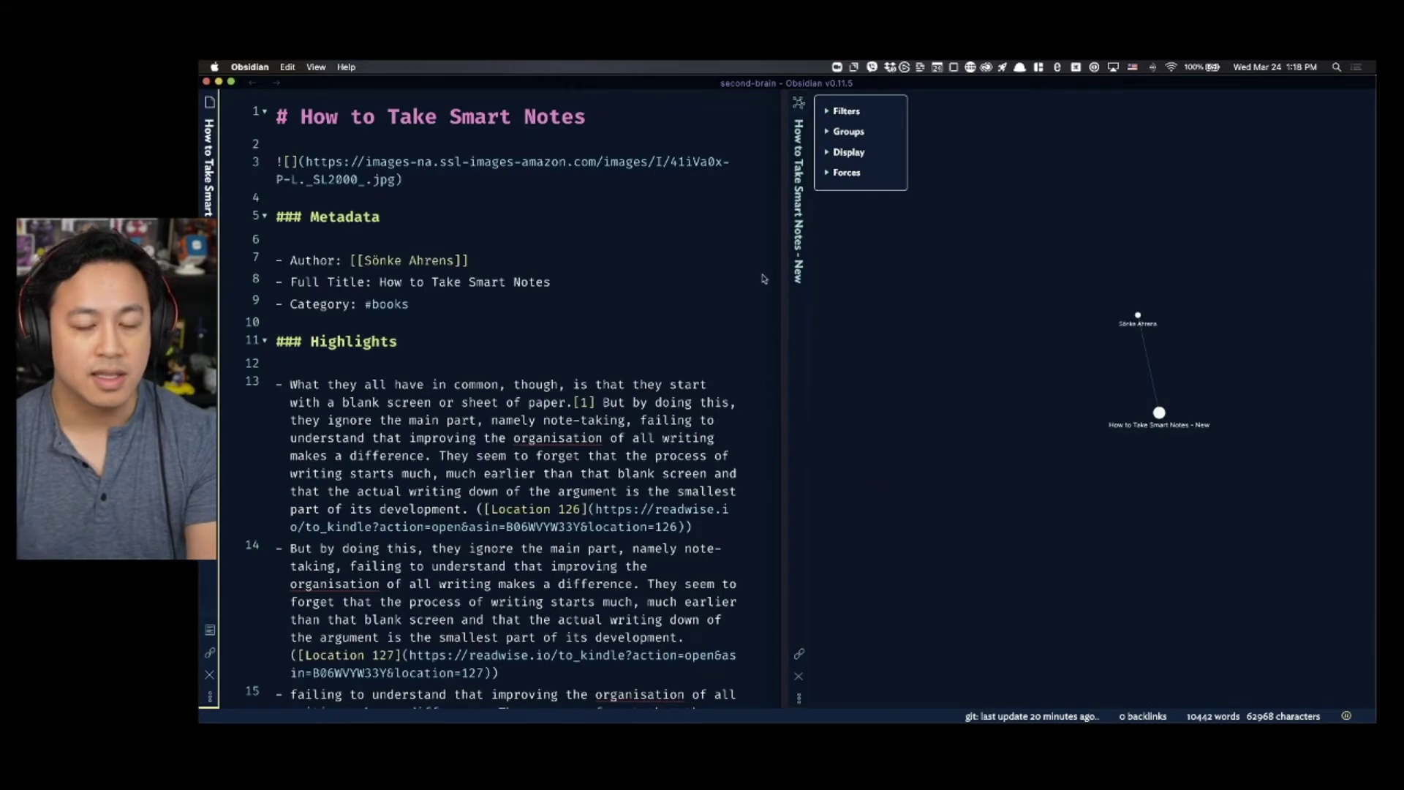
# - Delete the Full Title line from the metadata of the How to Take Smart Notes - New note
pyautogui.click(491, 384)
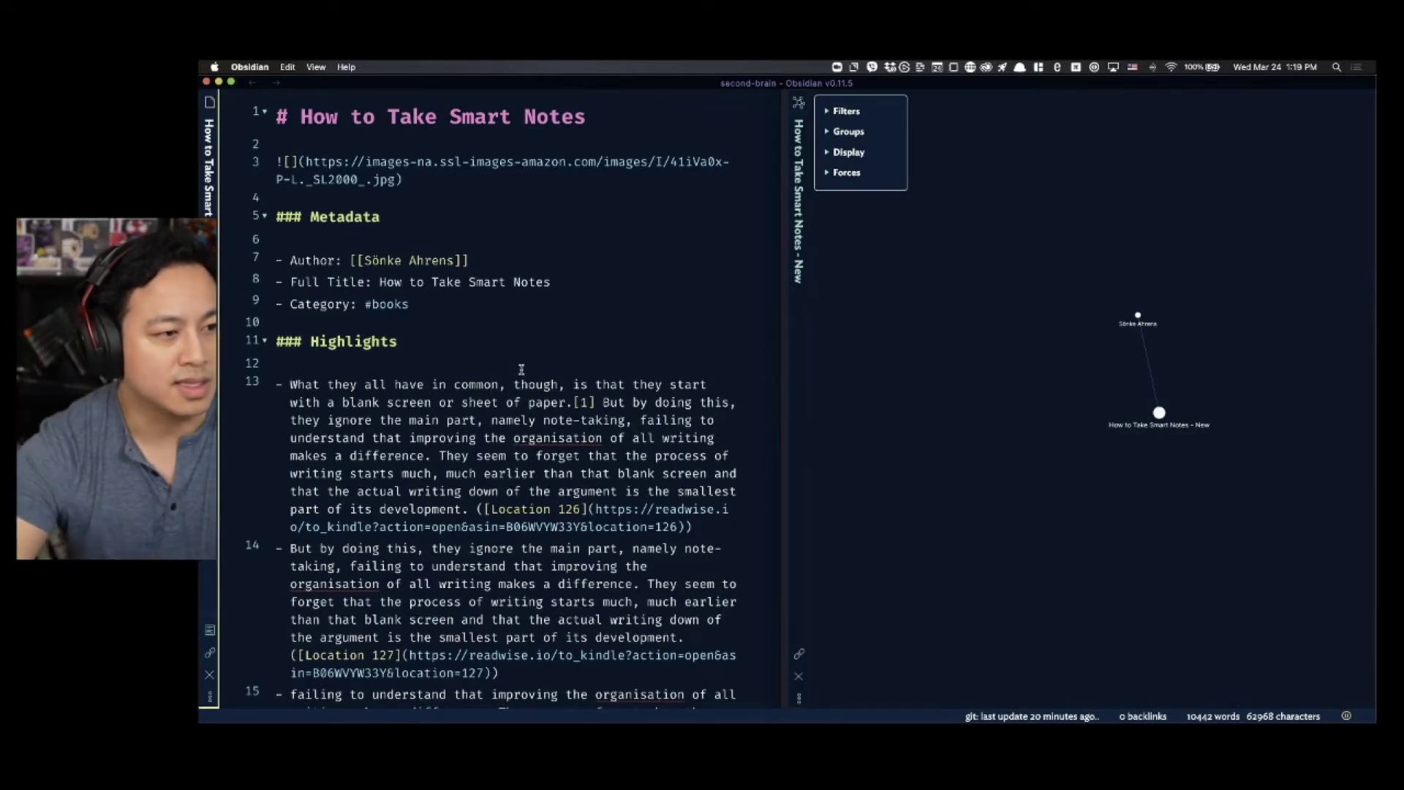
pyautogui.moveTo(576, 287); pyautogui.dragTo(269, 289)
pyautogui.press('BackSpace')
pyautogui.press('BackSpace')
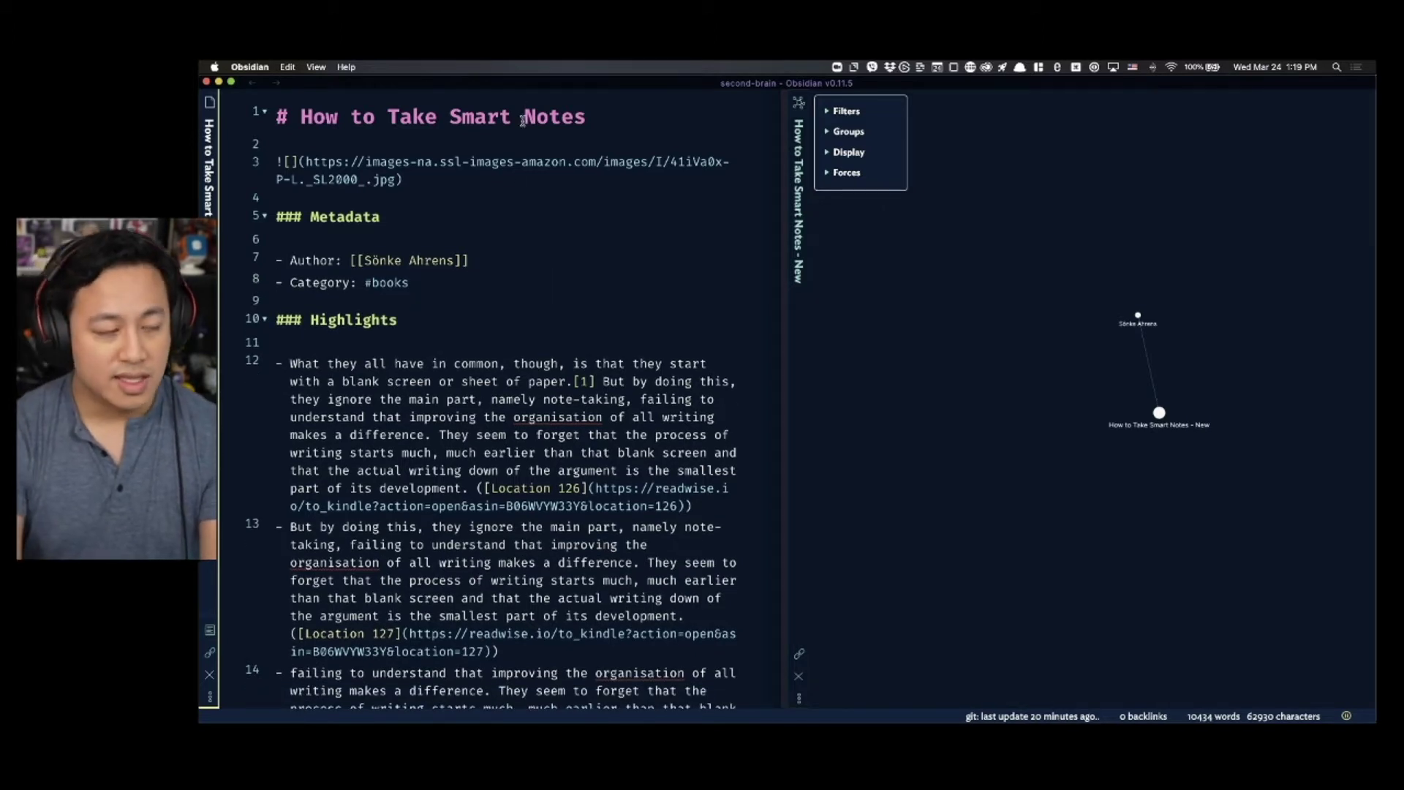
# - Add two blank lines above the How to Take Smart Notes heading and insert the meta template at the note's top
pyautogui.press('Return')
pyautogui.press('Return')
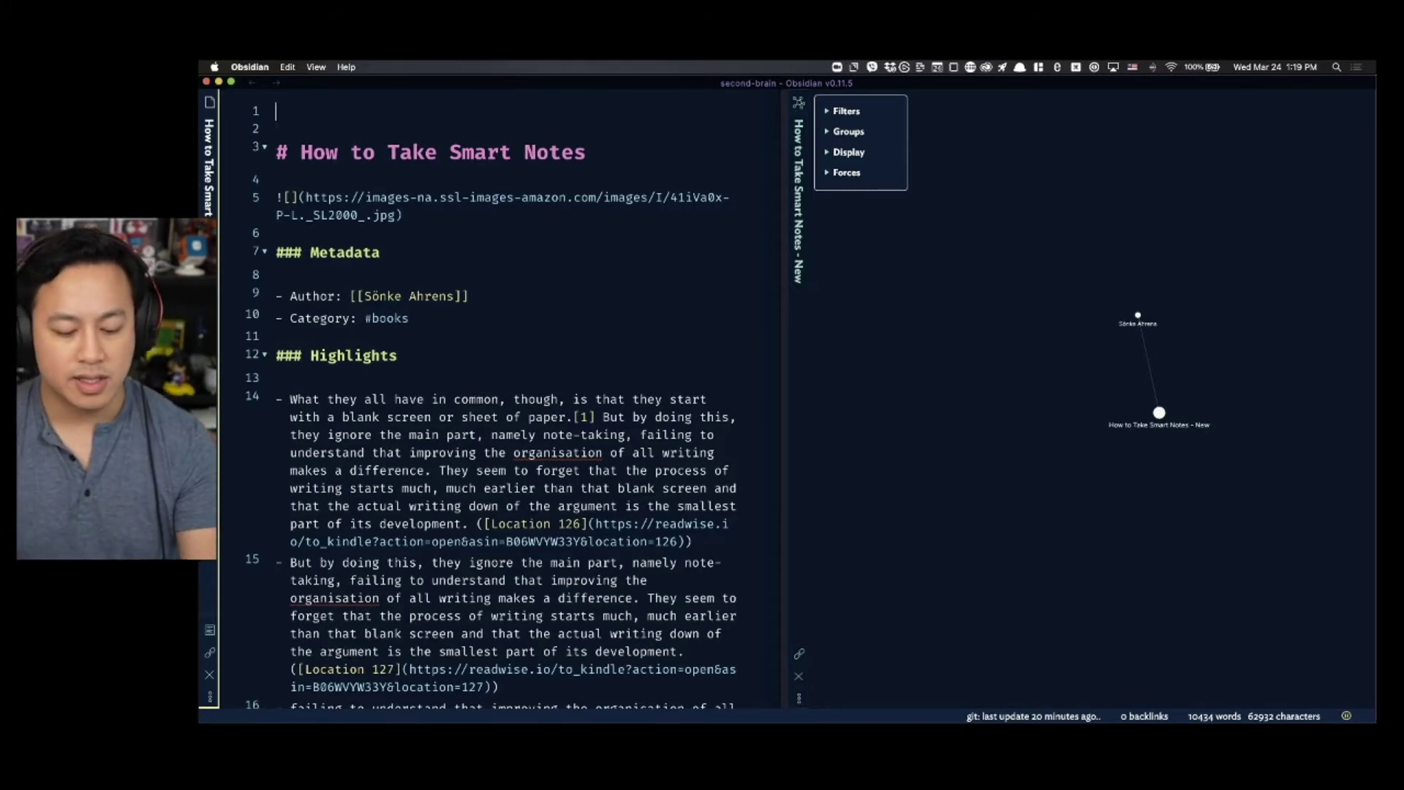
pyautogui.hotkey('alt', 'e')
pyautogui.write('meta')
pyautogui.press('Return')
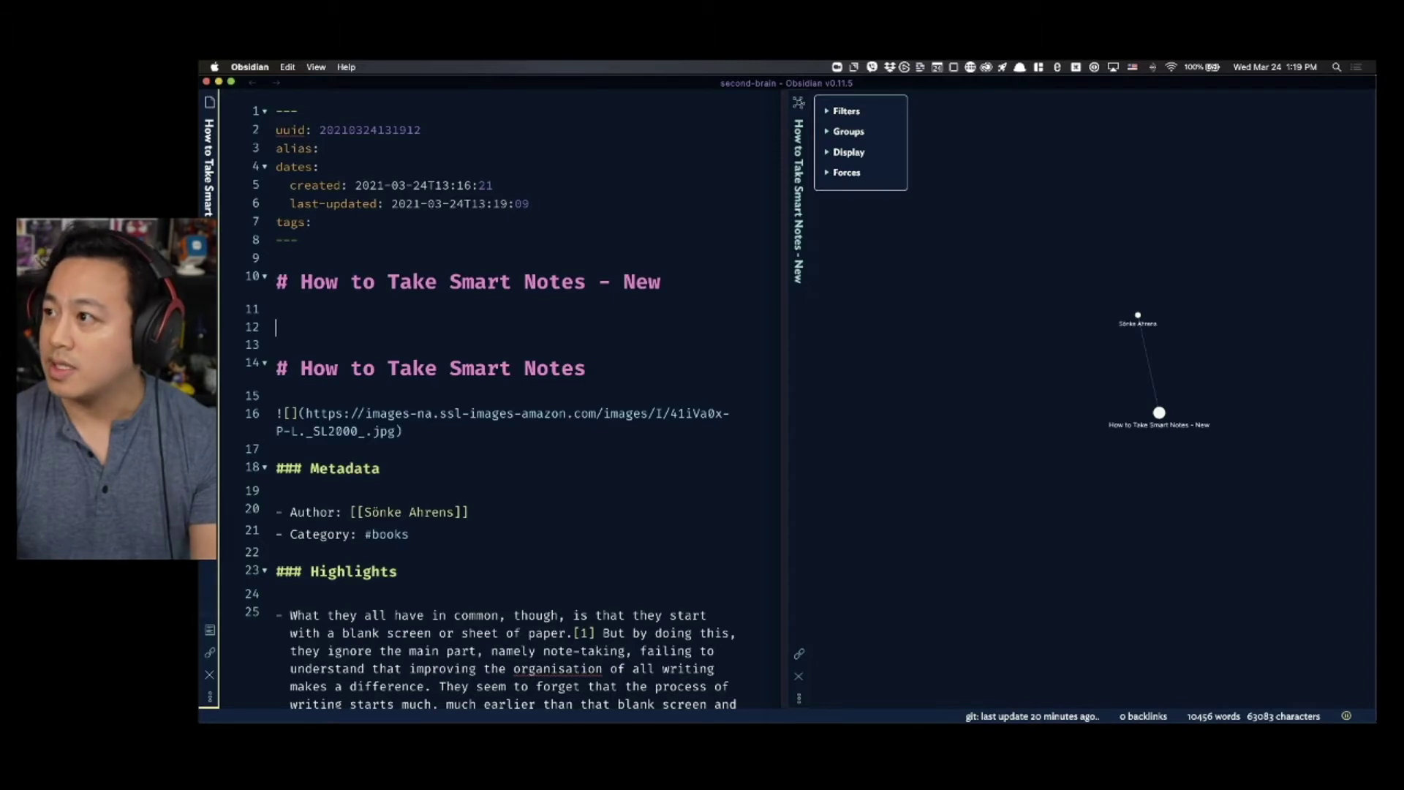
# - Enlarge the interface by one zoom level
pyautogui.press('super+equal')
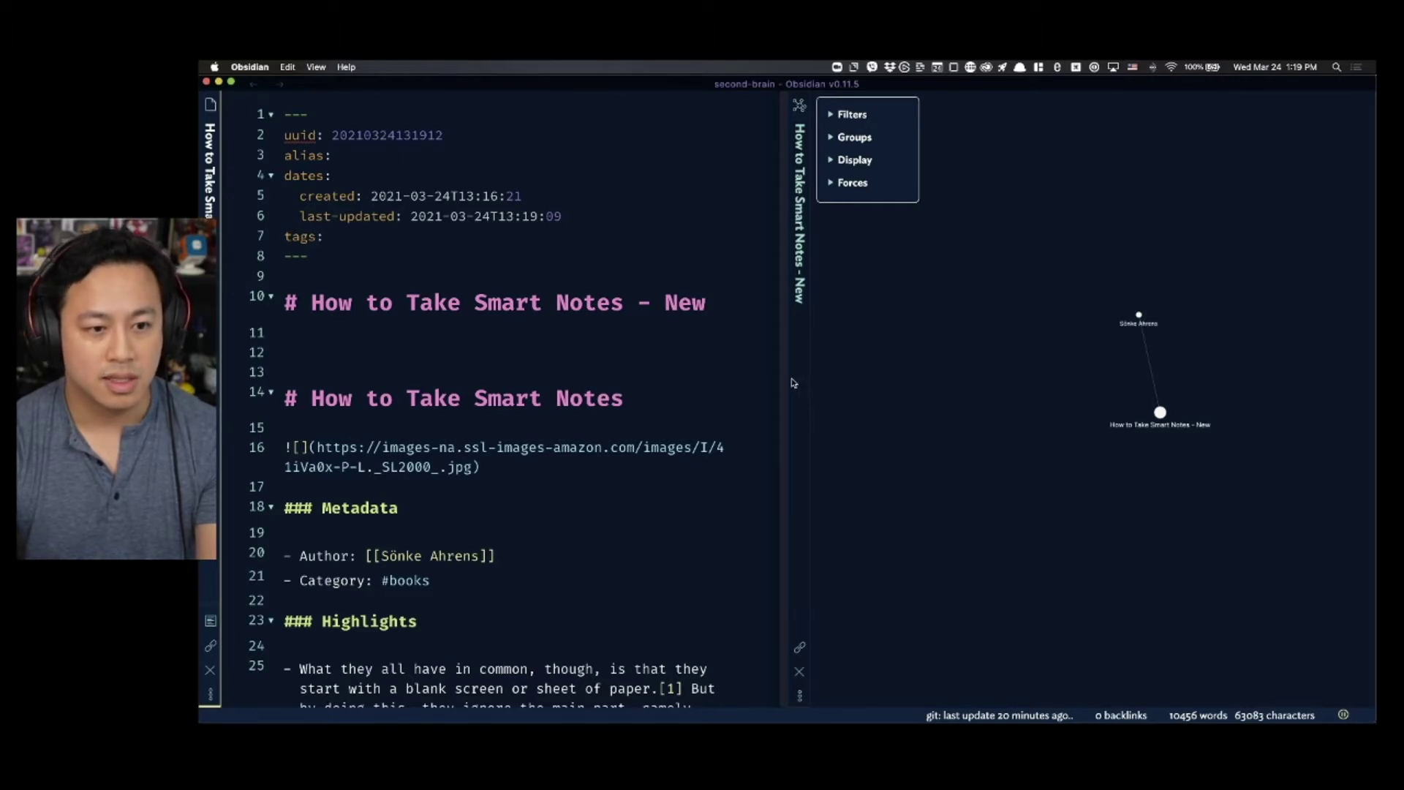
pyautogui.click(944, 370)
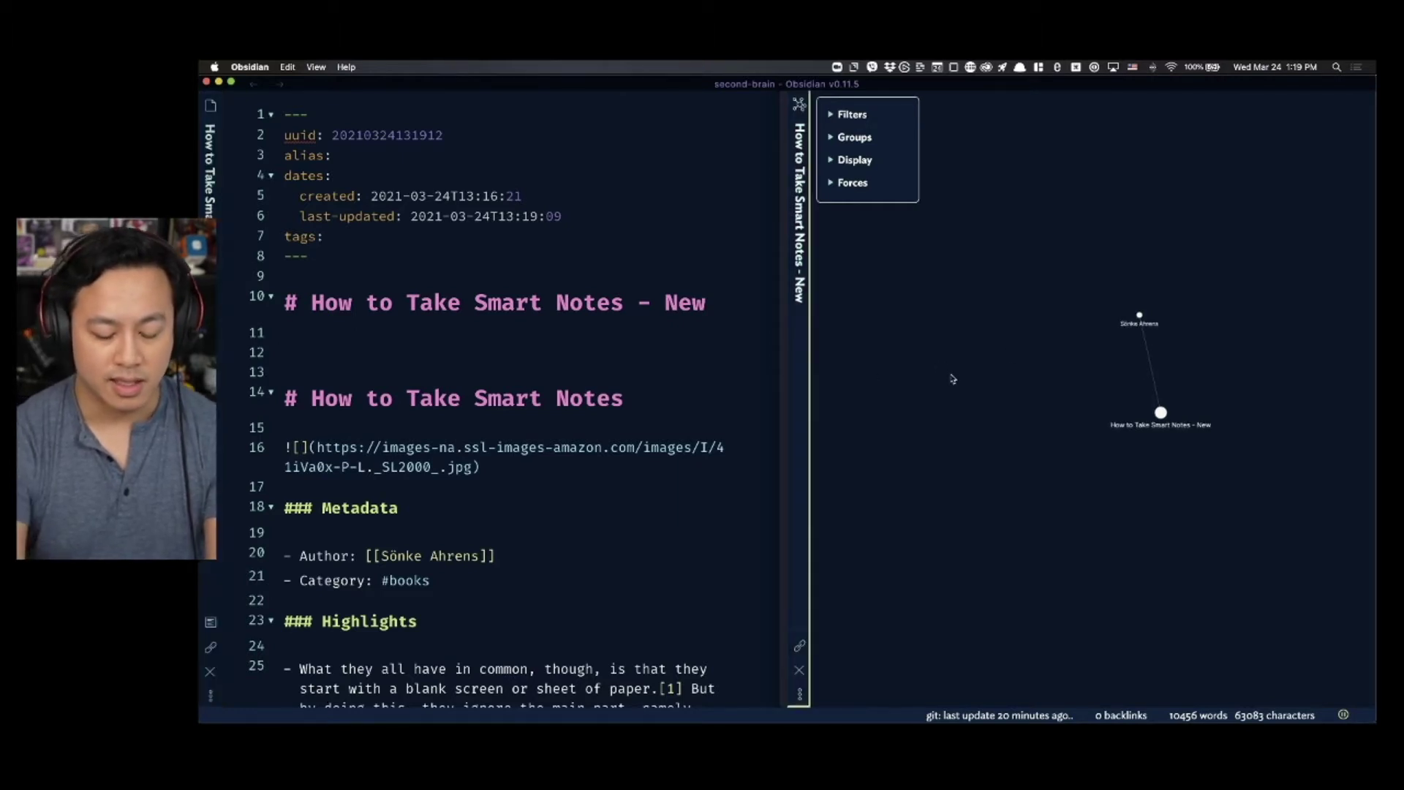
pyautogui.press('super+p')
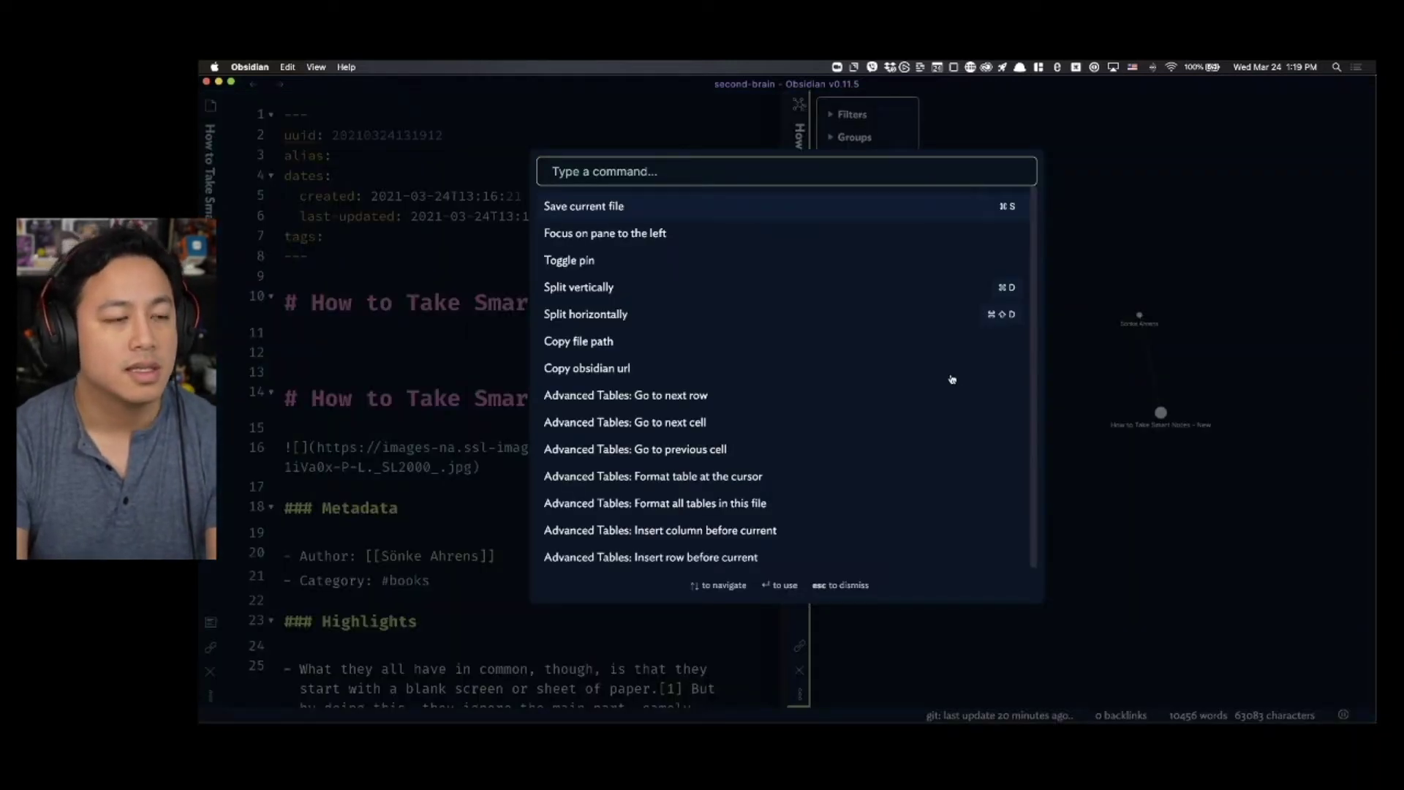
pyautogui.write('auto lin')
pyautogui.press('BackSpace')
pyautogui.press('BackSpace')
pyautogui.press('BackSpace')
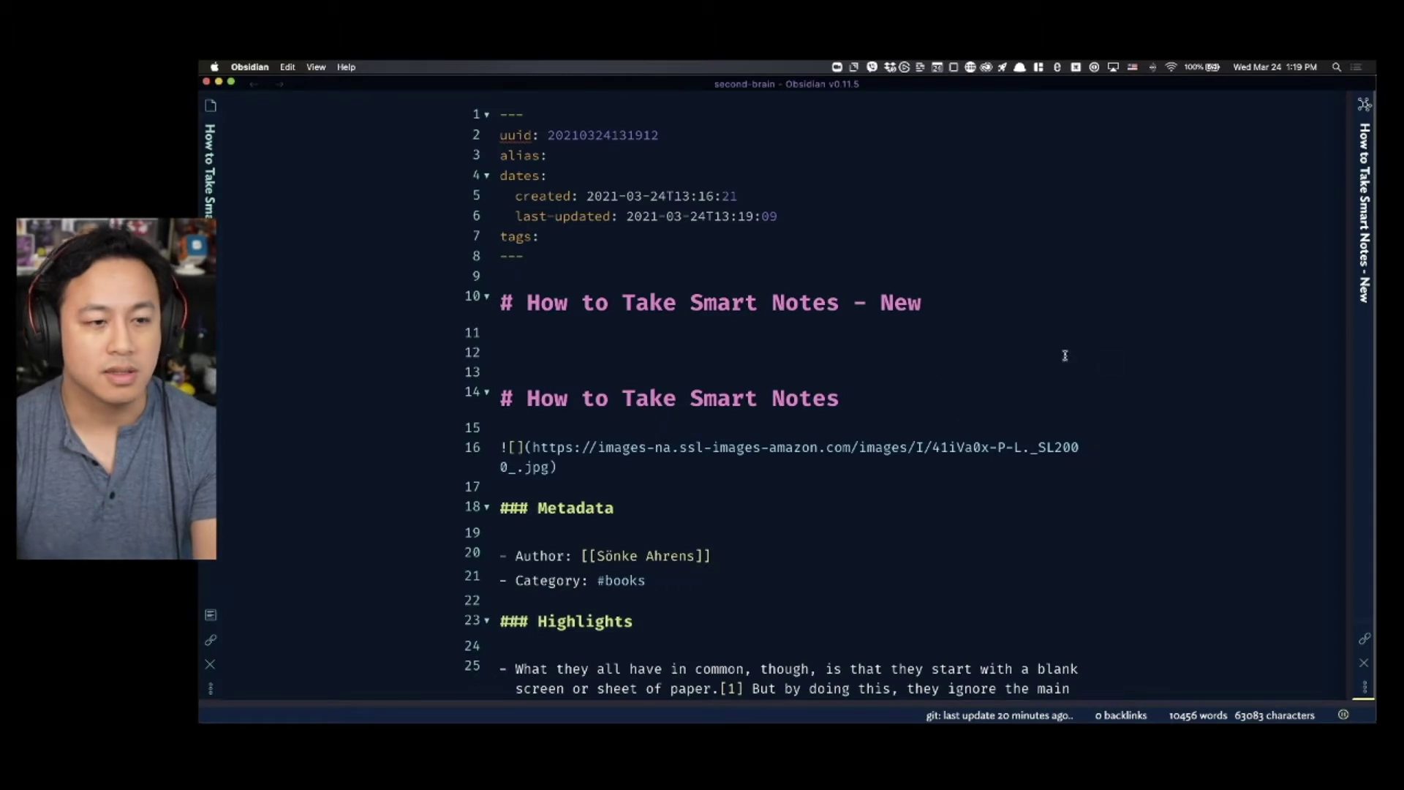
pyautogui.click(1320, 418)
pyautogui.moveTo(1373, 409)
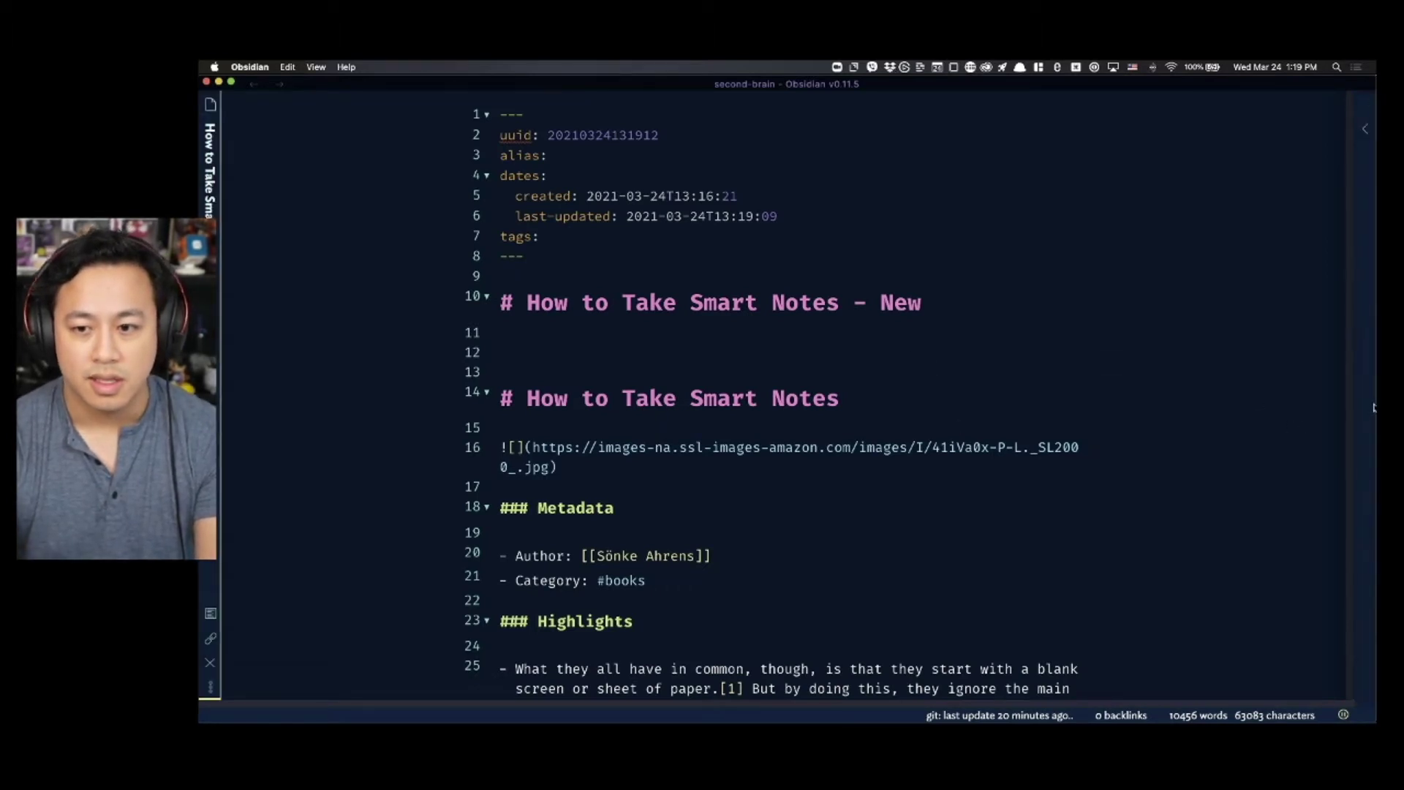
pyautogui.moveTo(1372, 405)
pyautogui.mouseDown()
pyautogui.moveTo(1161, 418)
pyautogui.moveTo(1375, 422)
pyautogui.mouseUp()
pyautogui.click(1359, 428)
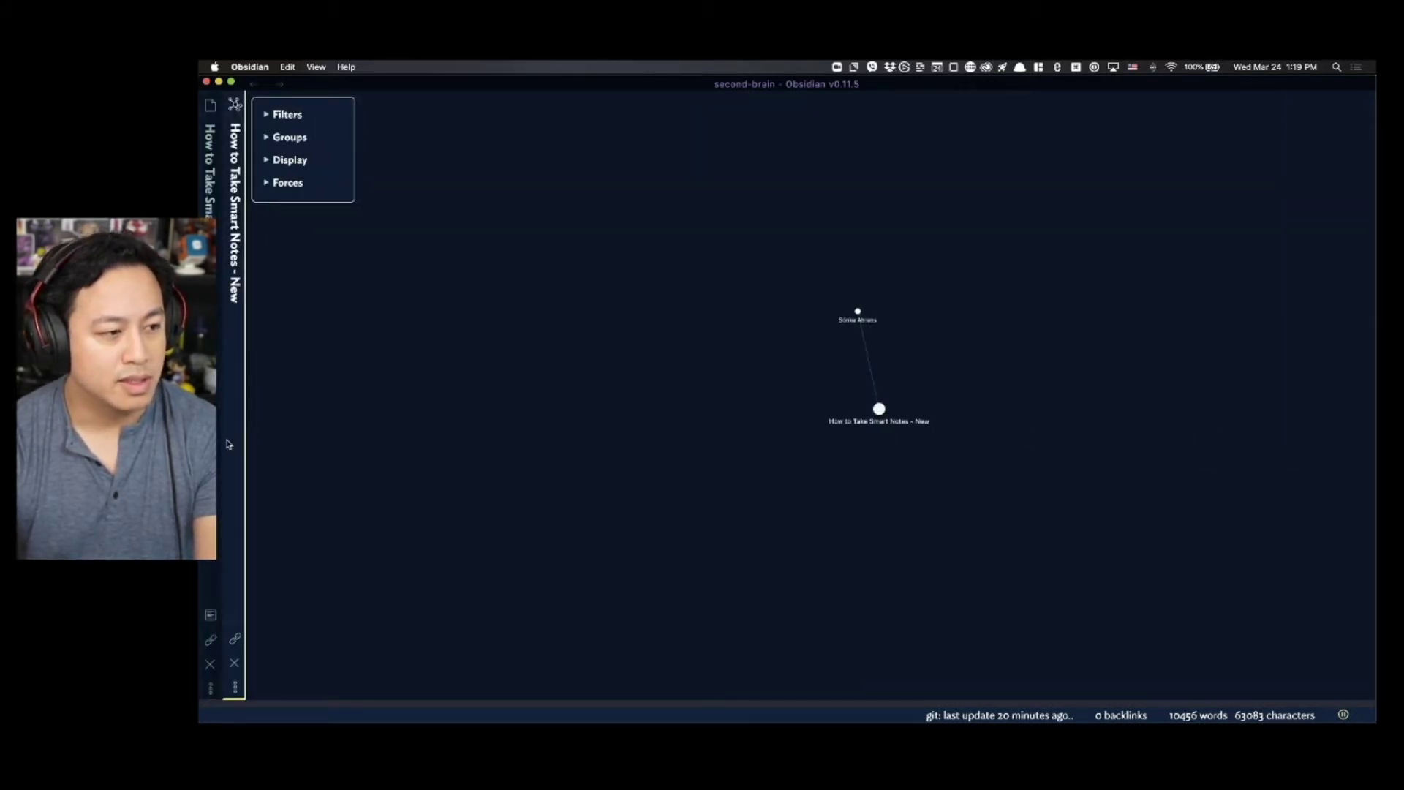
pyautogui.click(234, 219)
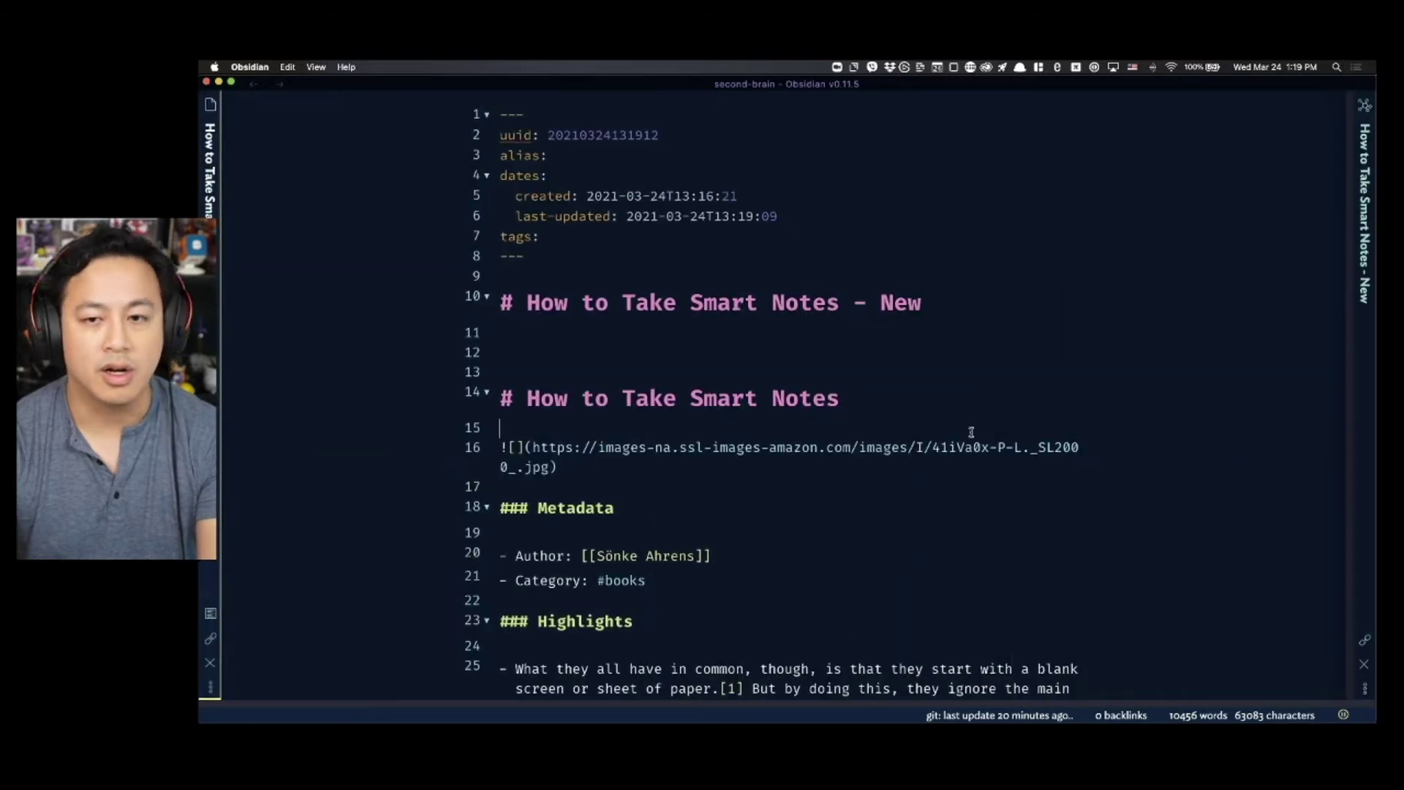
pyautogui.press('super+p')
pyautogui.write('auto')
pyautogui.press('Return')
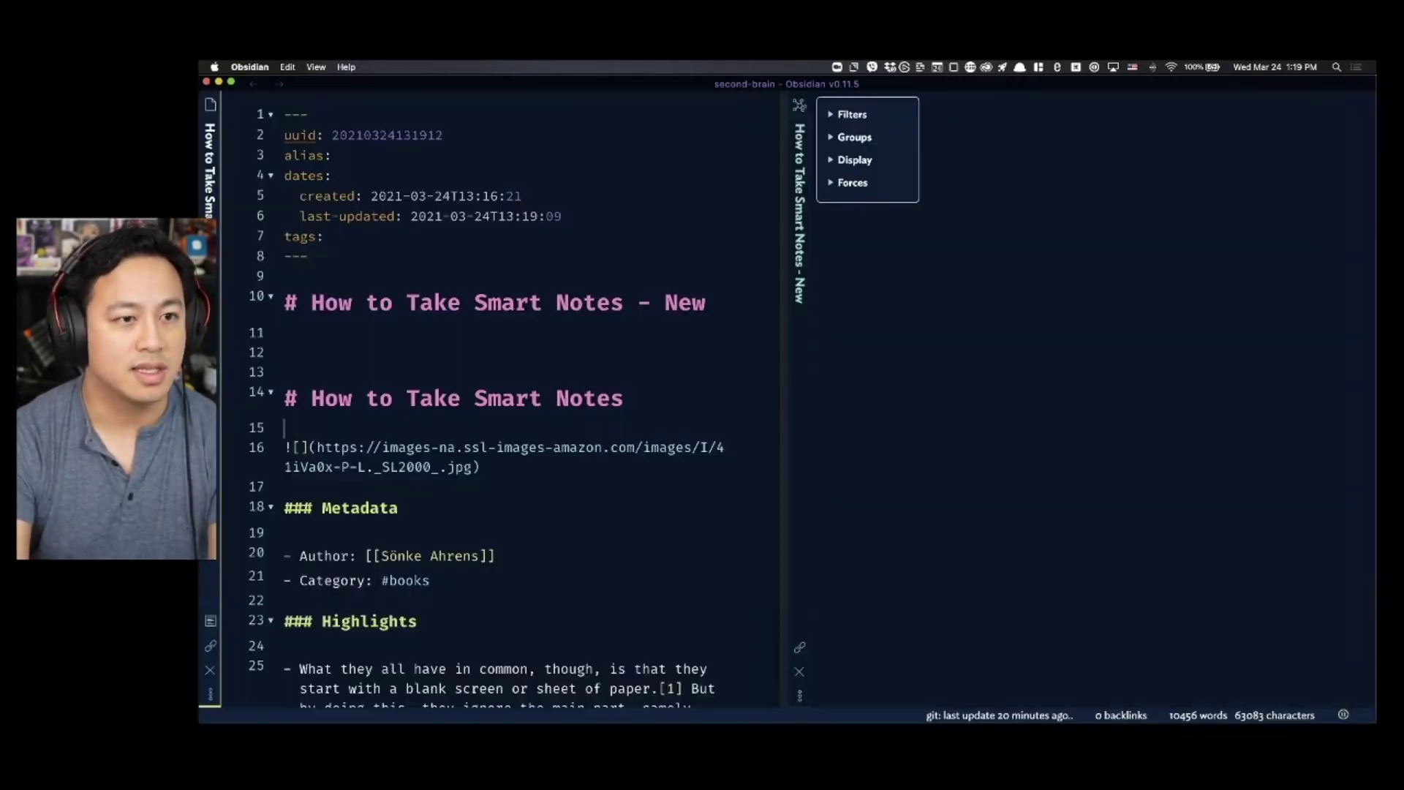
# - Examine the inserted metadata block of the How to Take Smart Notes - New note, especially its uuid line
pyautogui.click(623, 399)
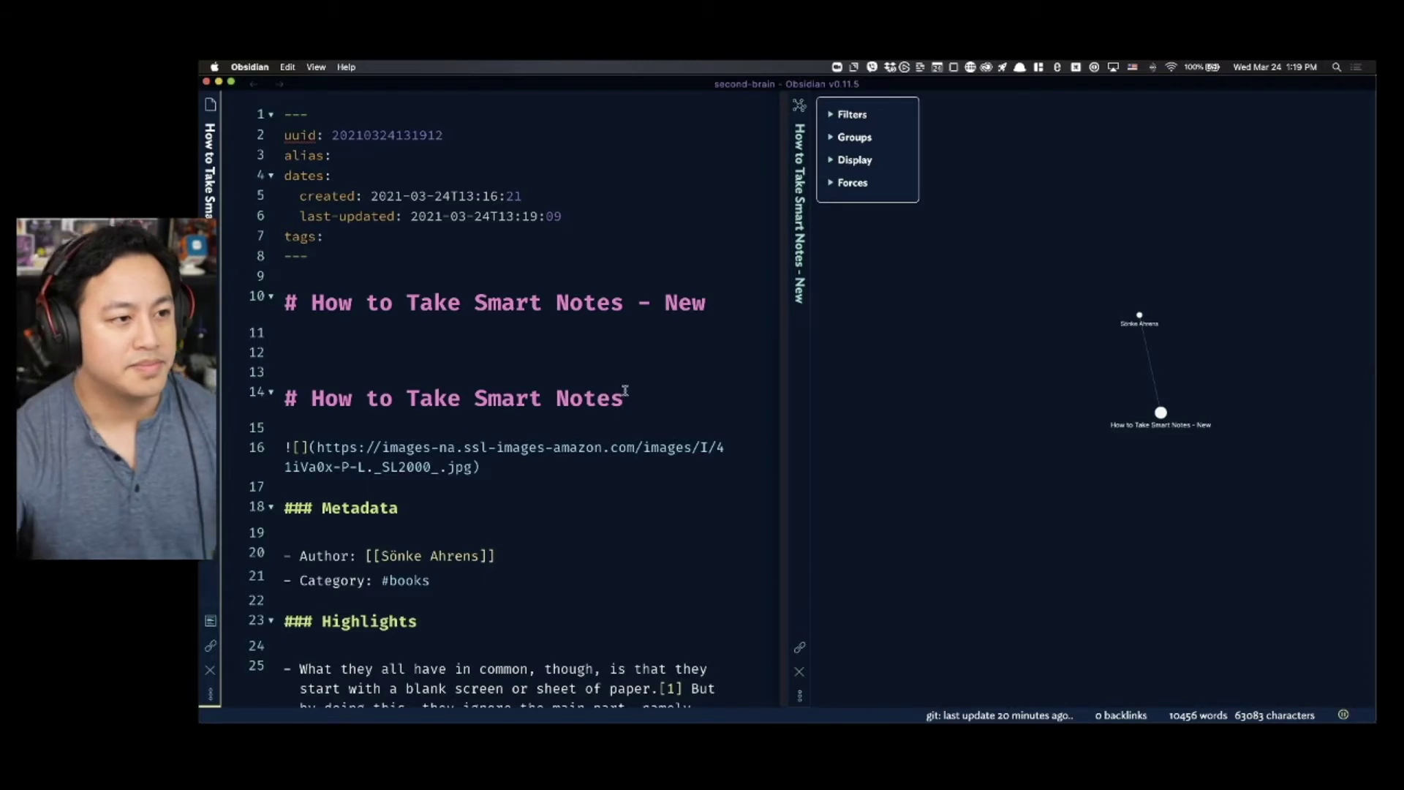
pyautogui.moveTo(373, 275); pyautogui.dragTo(245, 105)
pyautogui.click(470, 351)
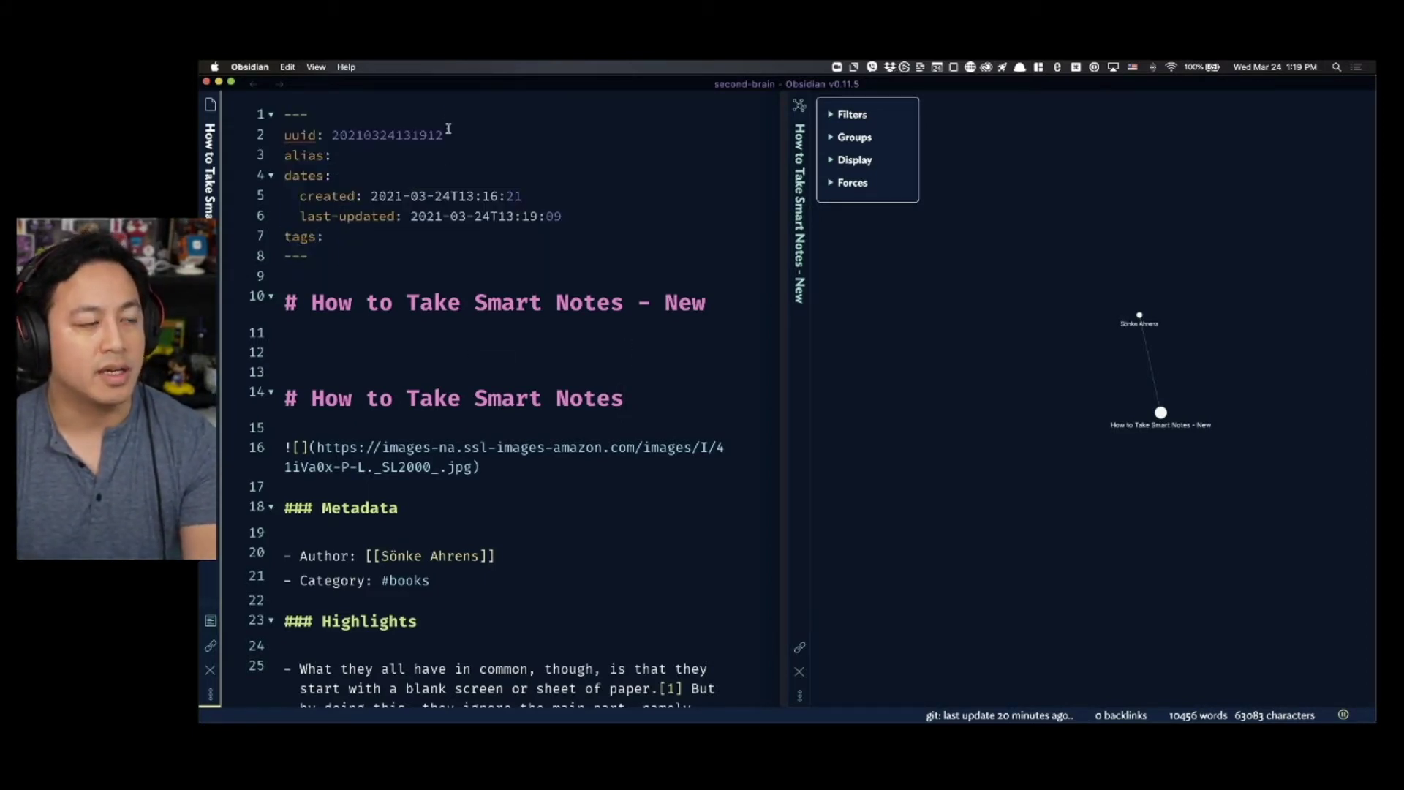
pyautogui.moveTo(454, 130); pyautogui.dragTo(271, 133)
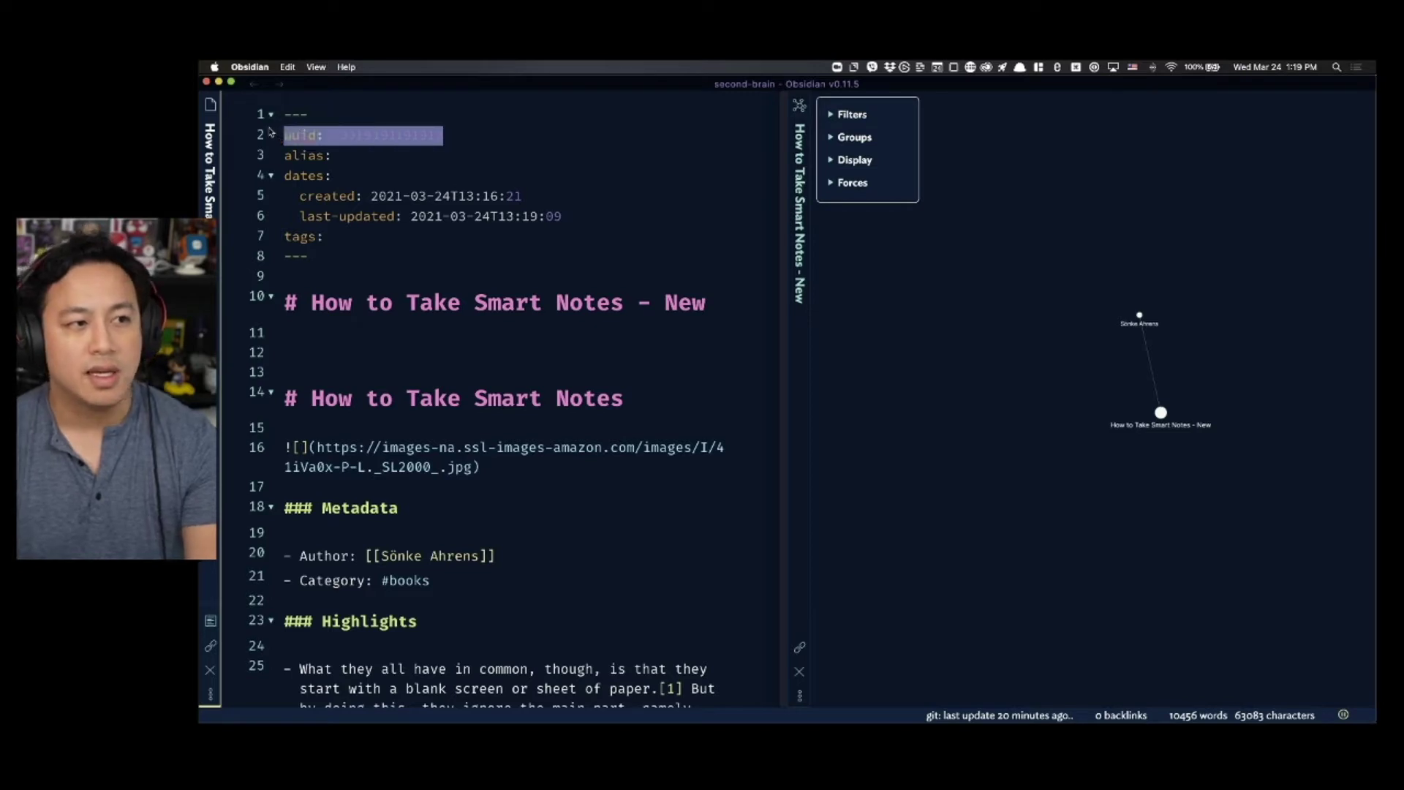
pyautogui.click(466, 153)
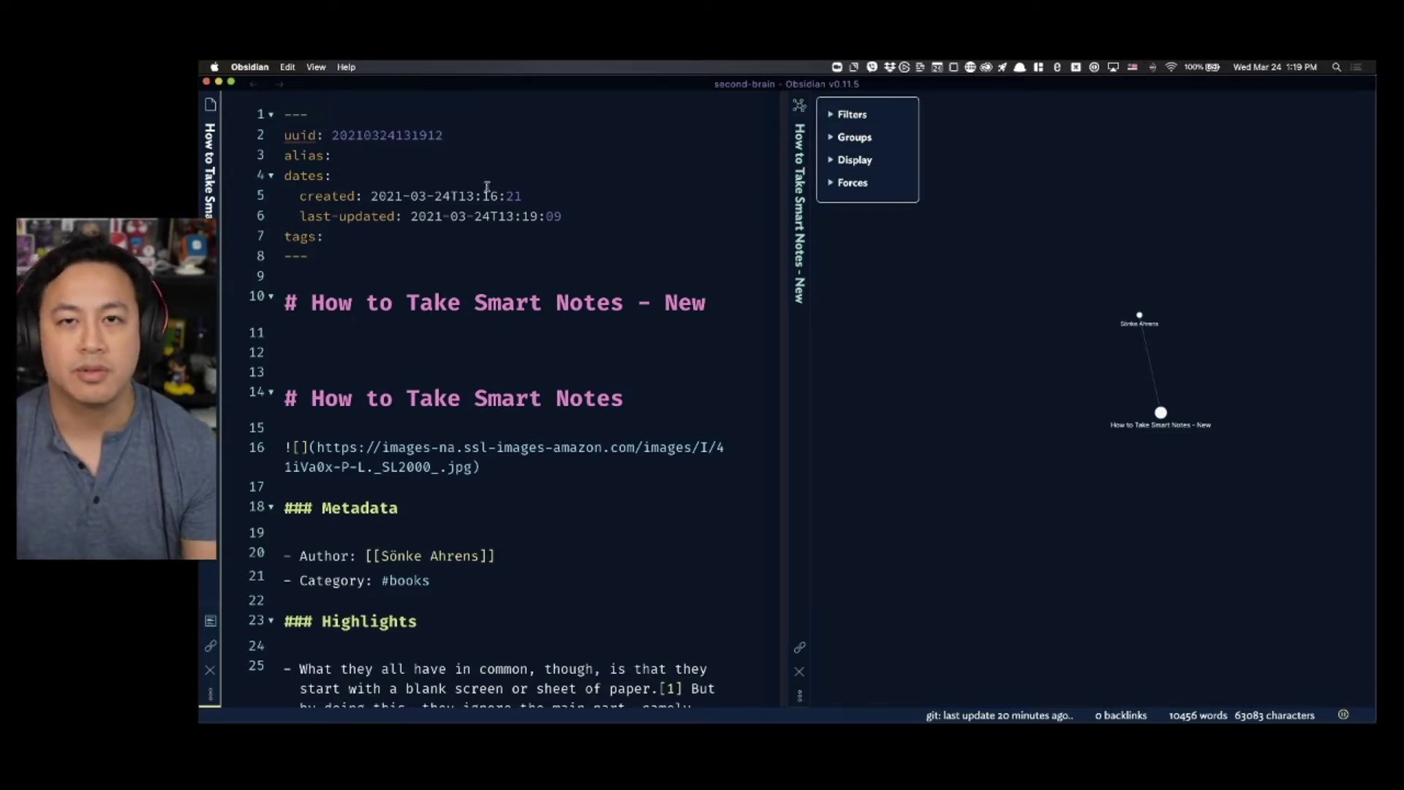
pyautogui.moveTo(447, 134); pyautogui.dragTo(332, 130)
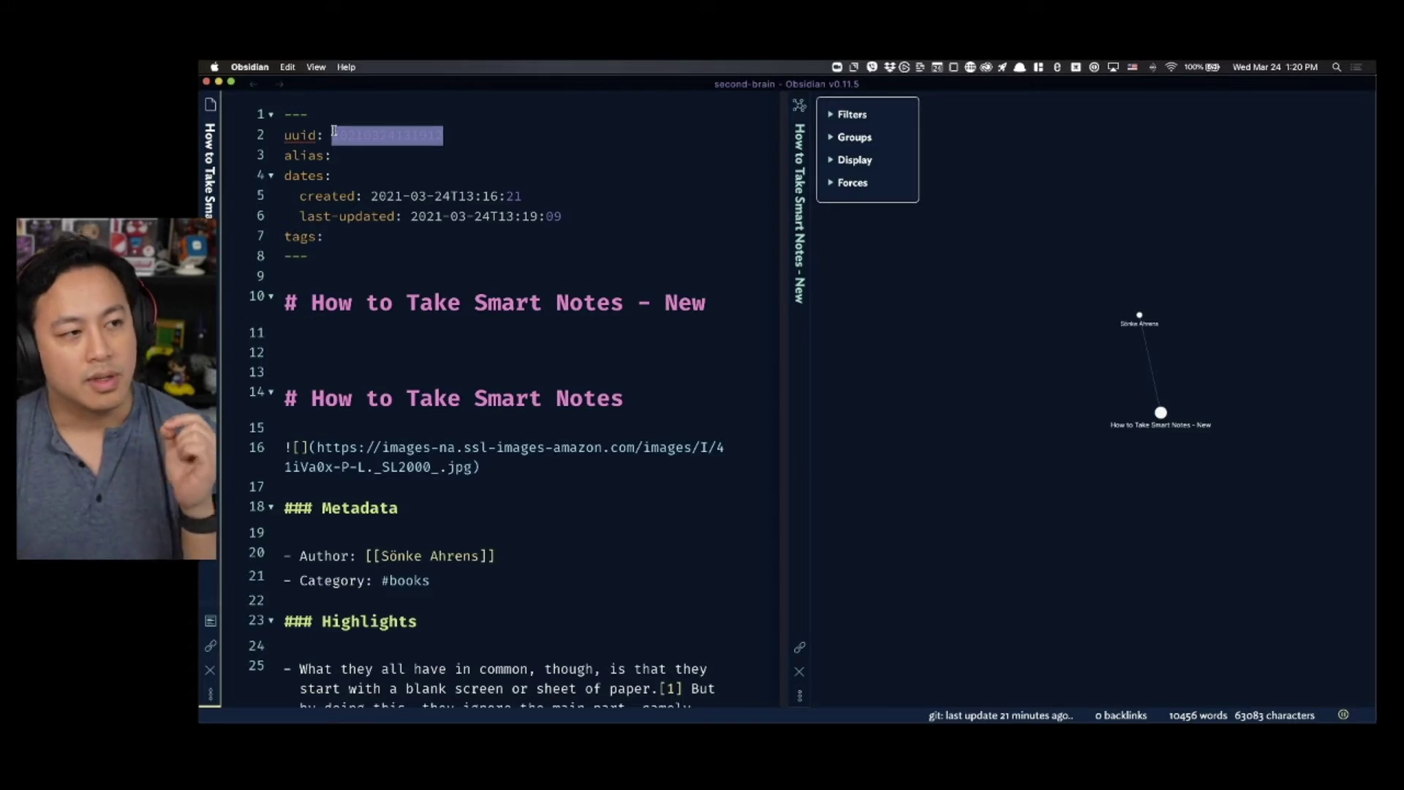
pyautogui.click(359, 160)
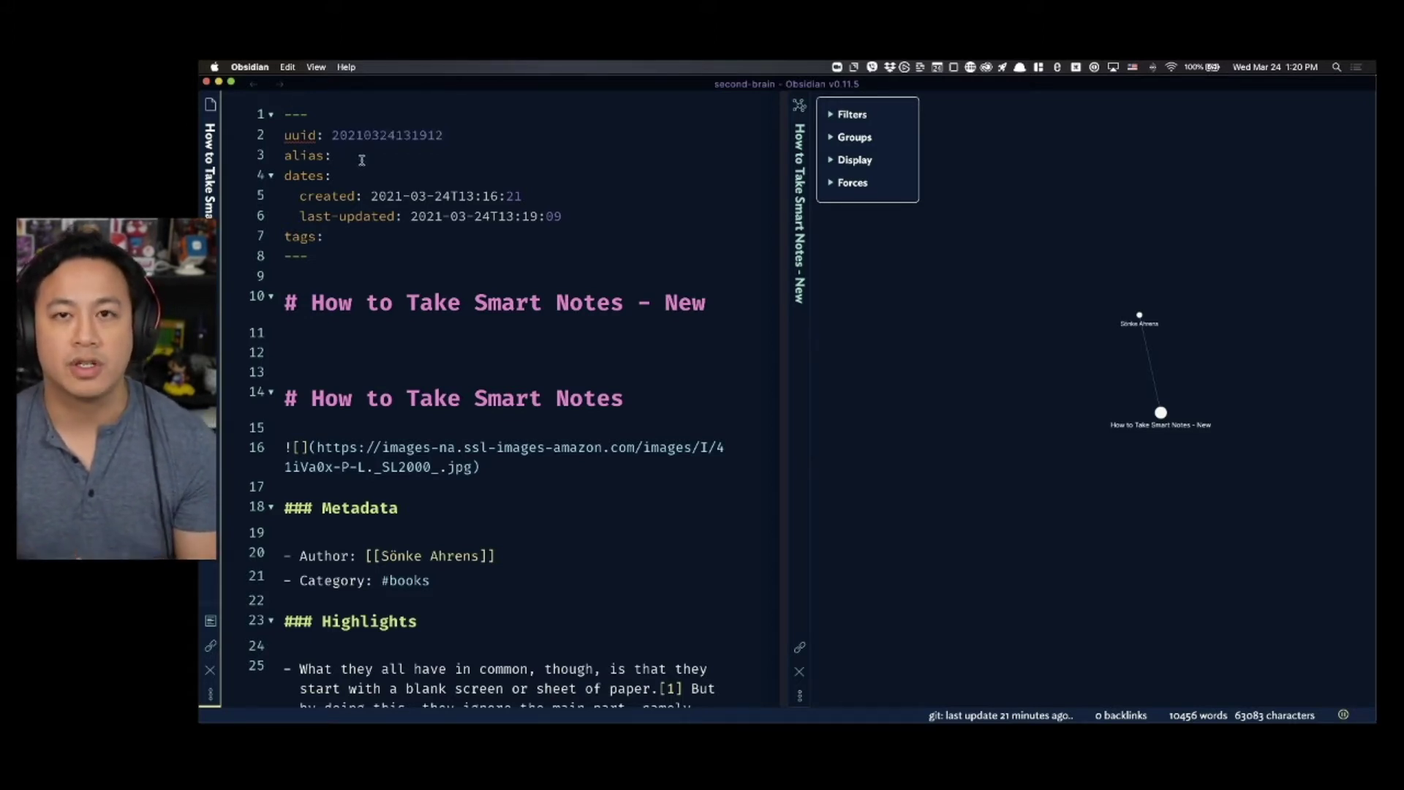
# - Insert a link to the How to Take Smart Notes - New note on line 12, between the two headings
pyautogui.click(465, 352)
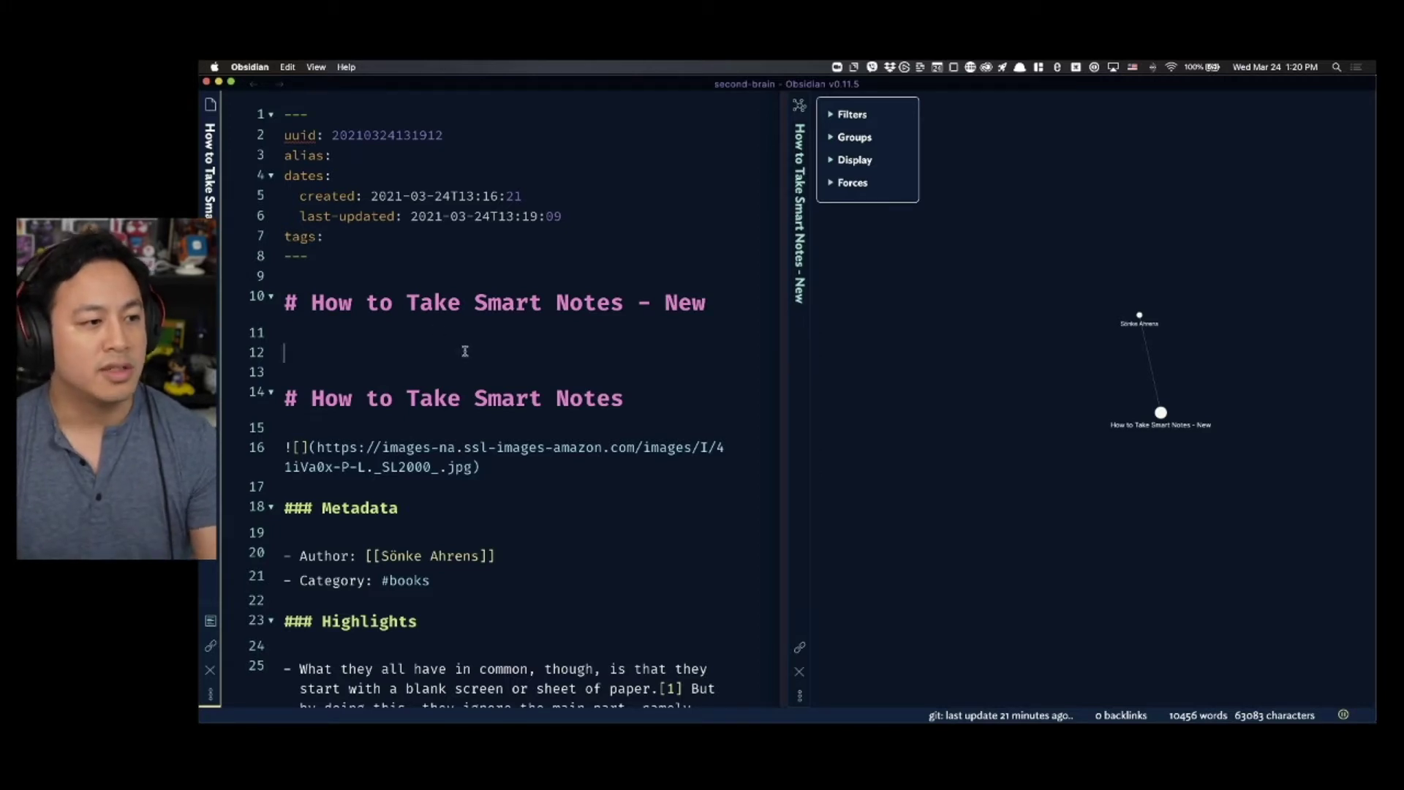
pyautogui.write('[[How to')
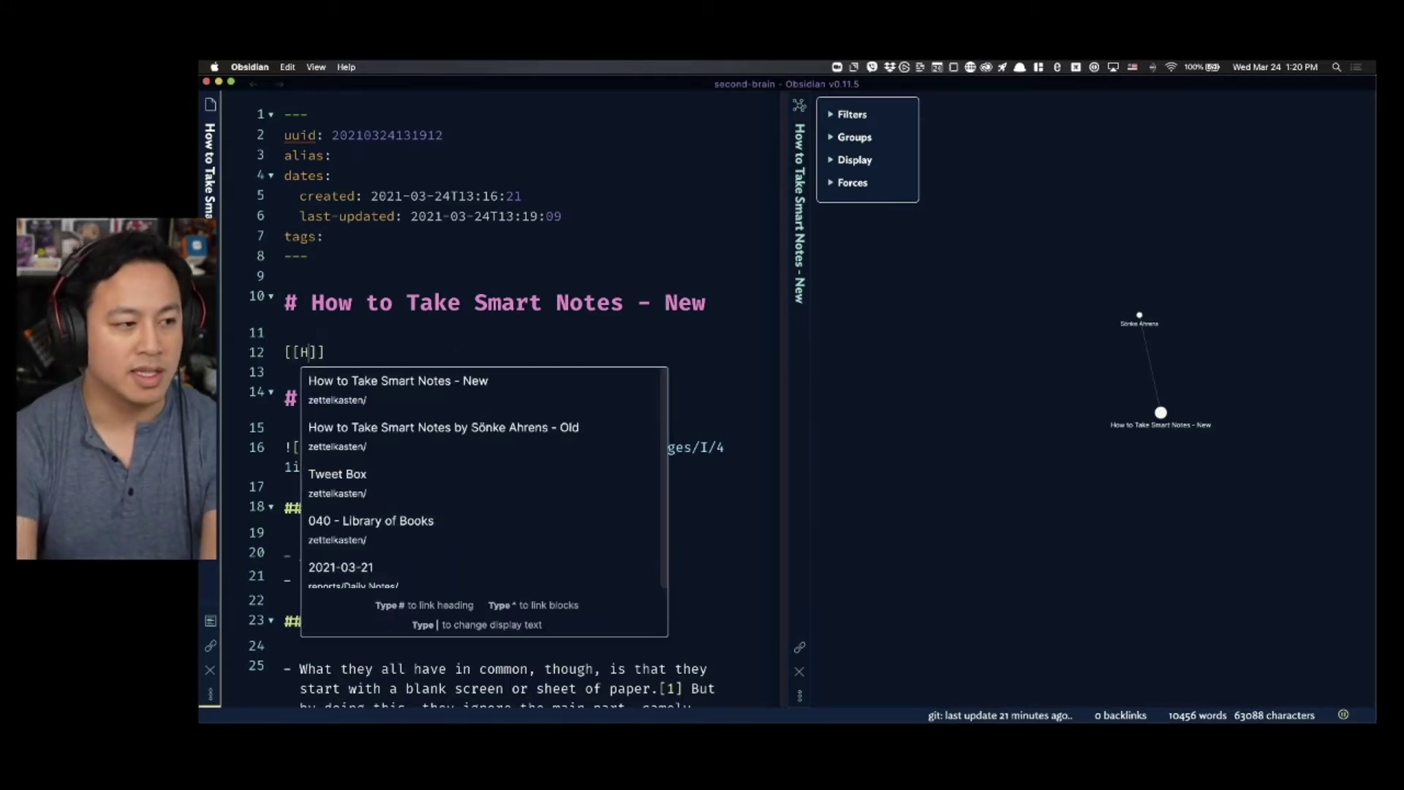
pyautogui.write(' take smart')
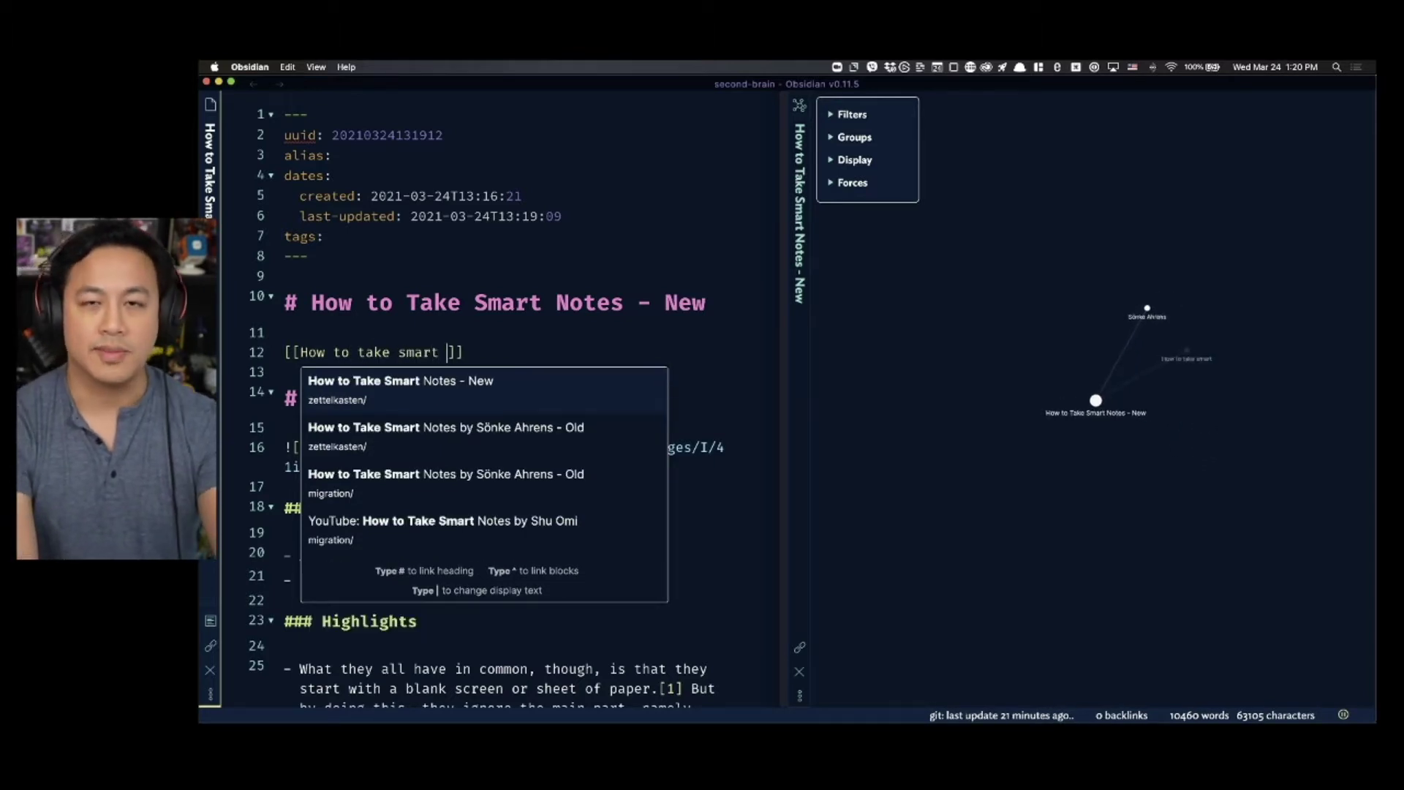
pyautogui.press('Return')
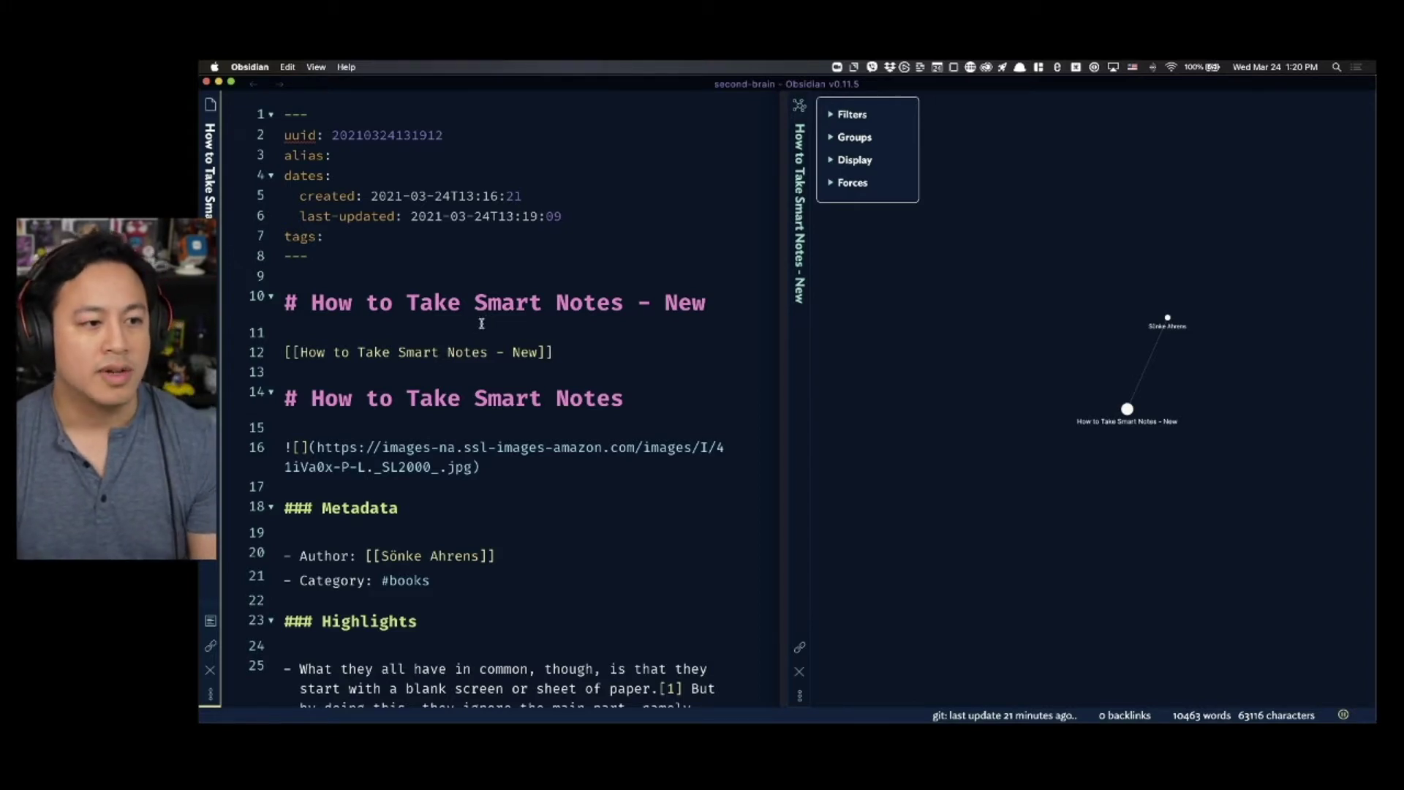
# - Set the note's alias in the metadata block to "HTTSM"
pyautogui.click(492, 149)
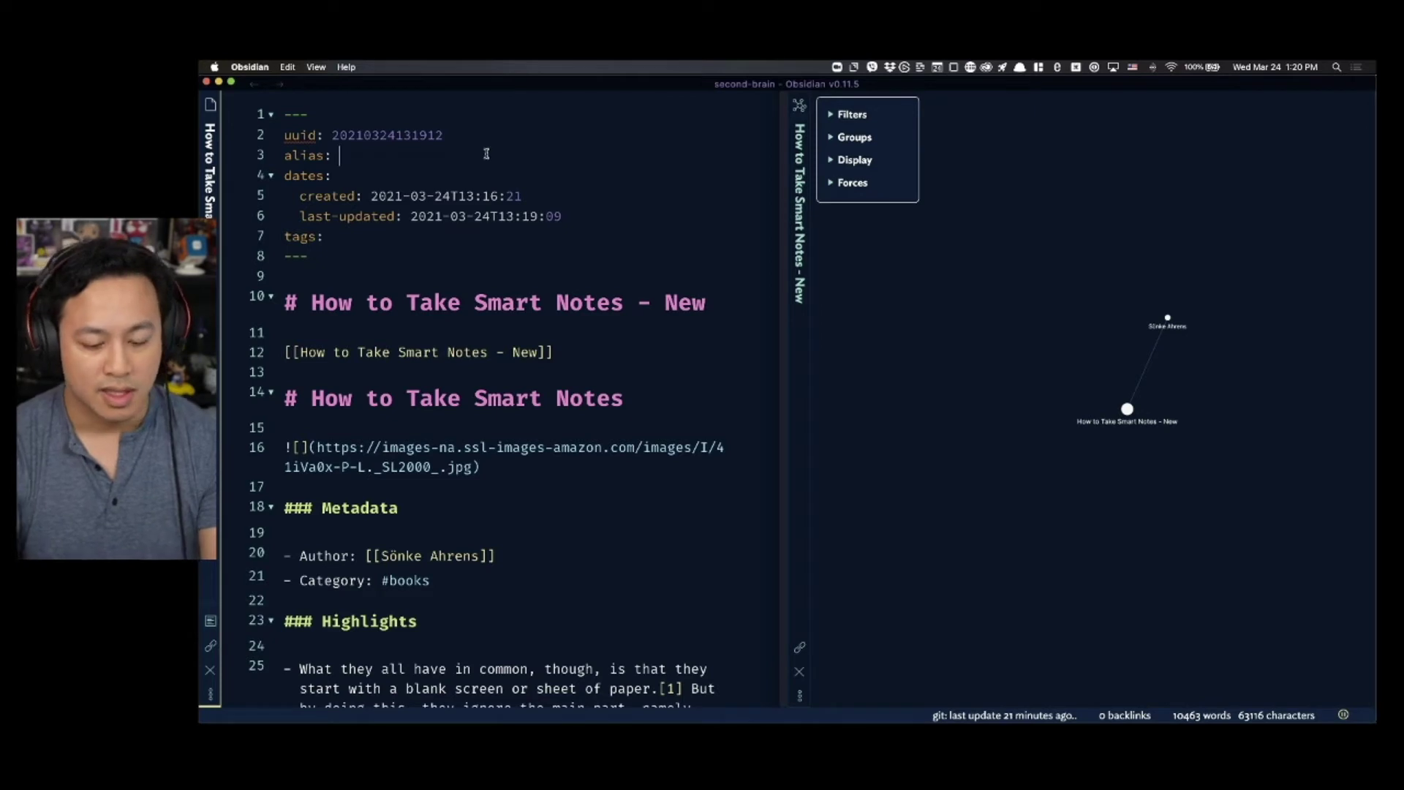
pyautogui.write('"HT')
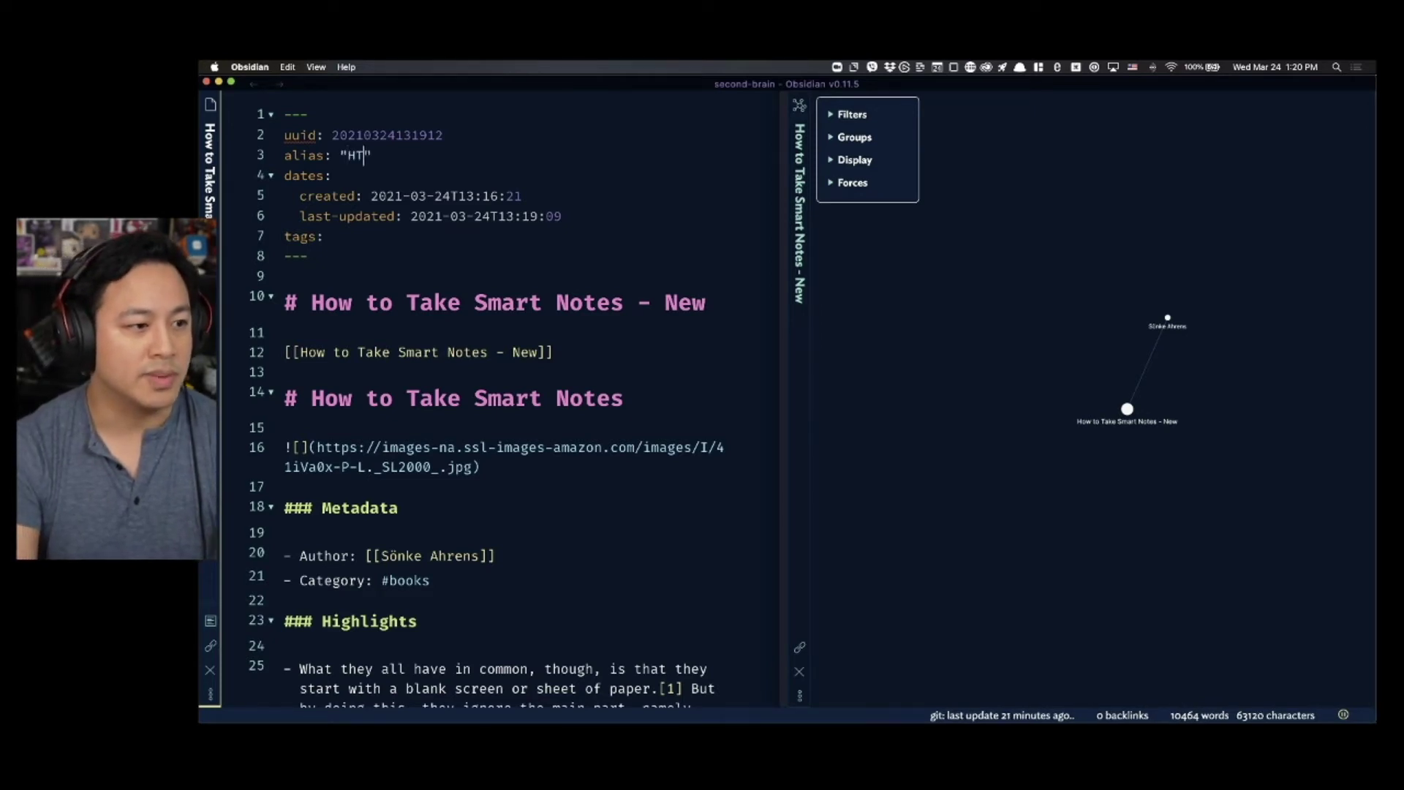
pyautogui.write('TSM')
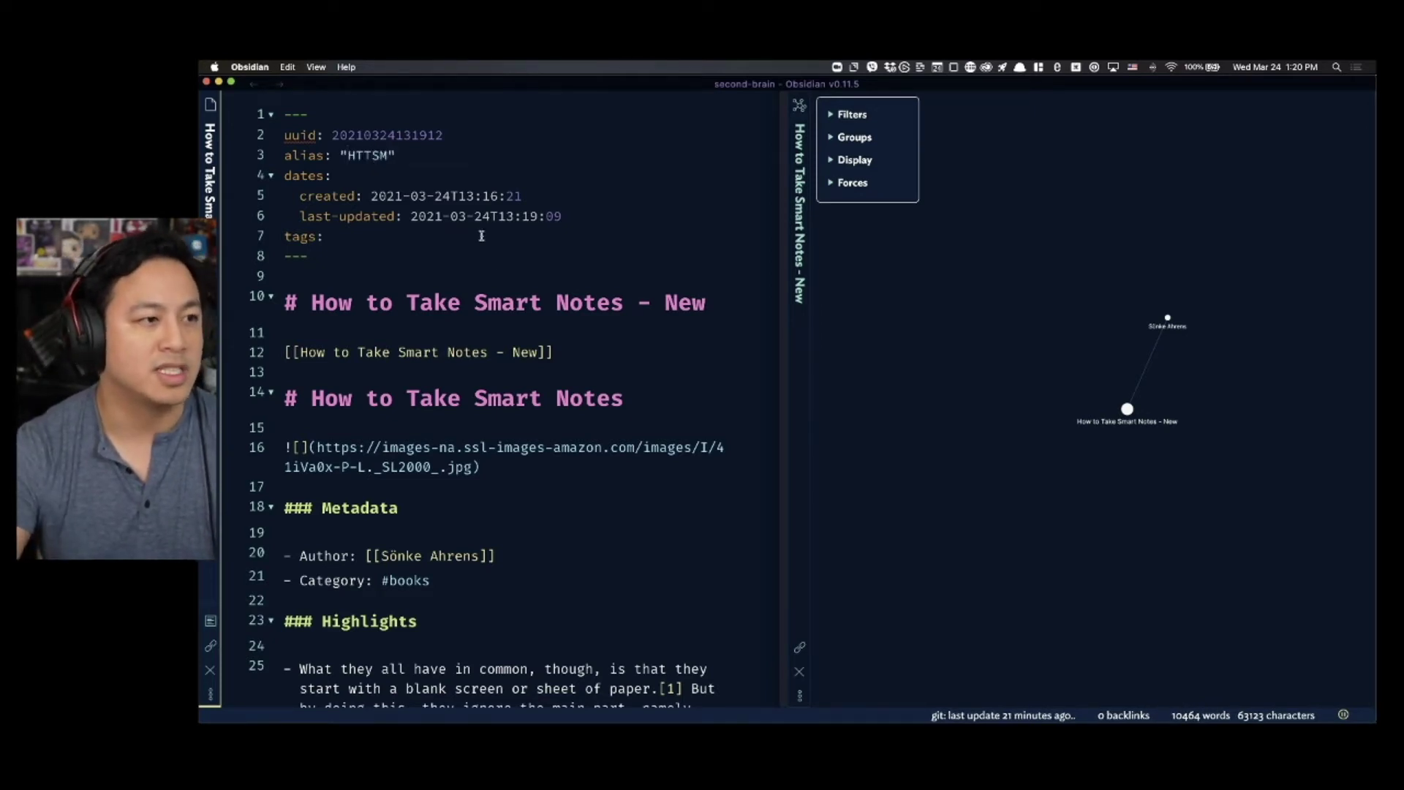
# - Replace the link on line 12 with an unfinished link reading HTTSM to look the note up by its alias
pyautogui.moveTo(578, 351); pyautogui.dragTo(269, 351)
pyautogui.press('BackSpace')
pyautogui.write('[[HTTS')
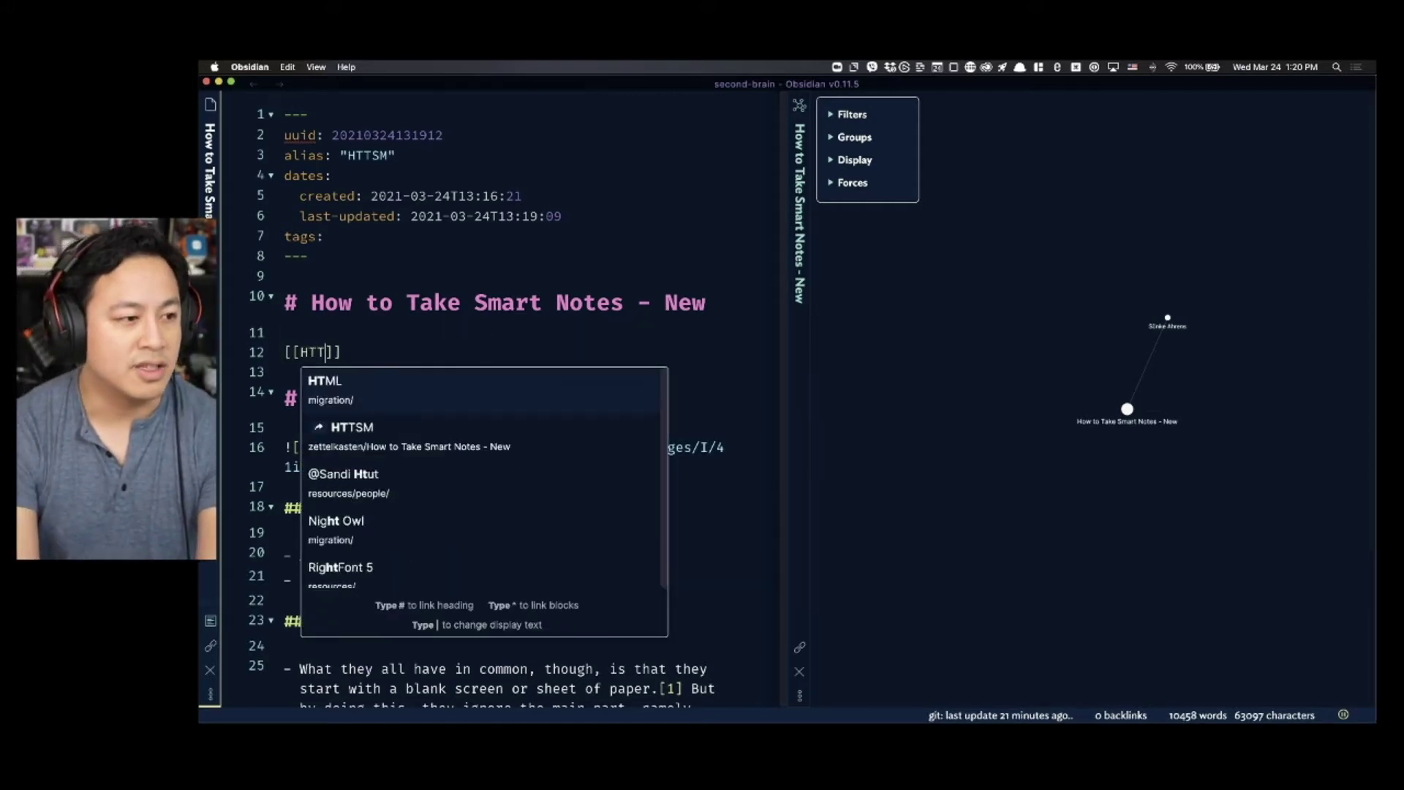
pyautogui.write('M')
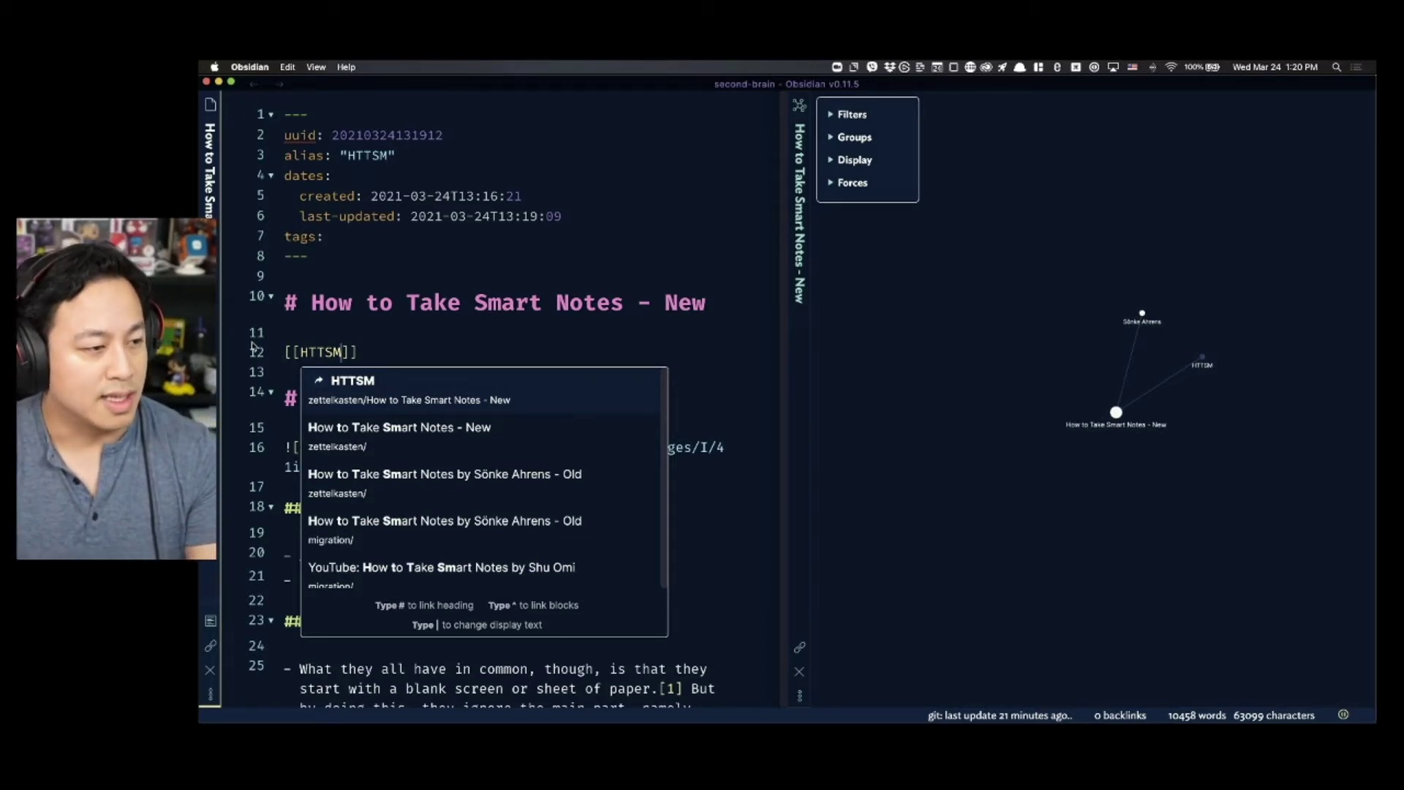
# - Delete the HTTSM link from line 12 and clear the alias value in the metadata block
pyautogui.press('Escape')
pyautogui.moveTo(384, 333); pyautogui.dragTo(234, 355)
pyautogui.press('BackSpace')
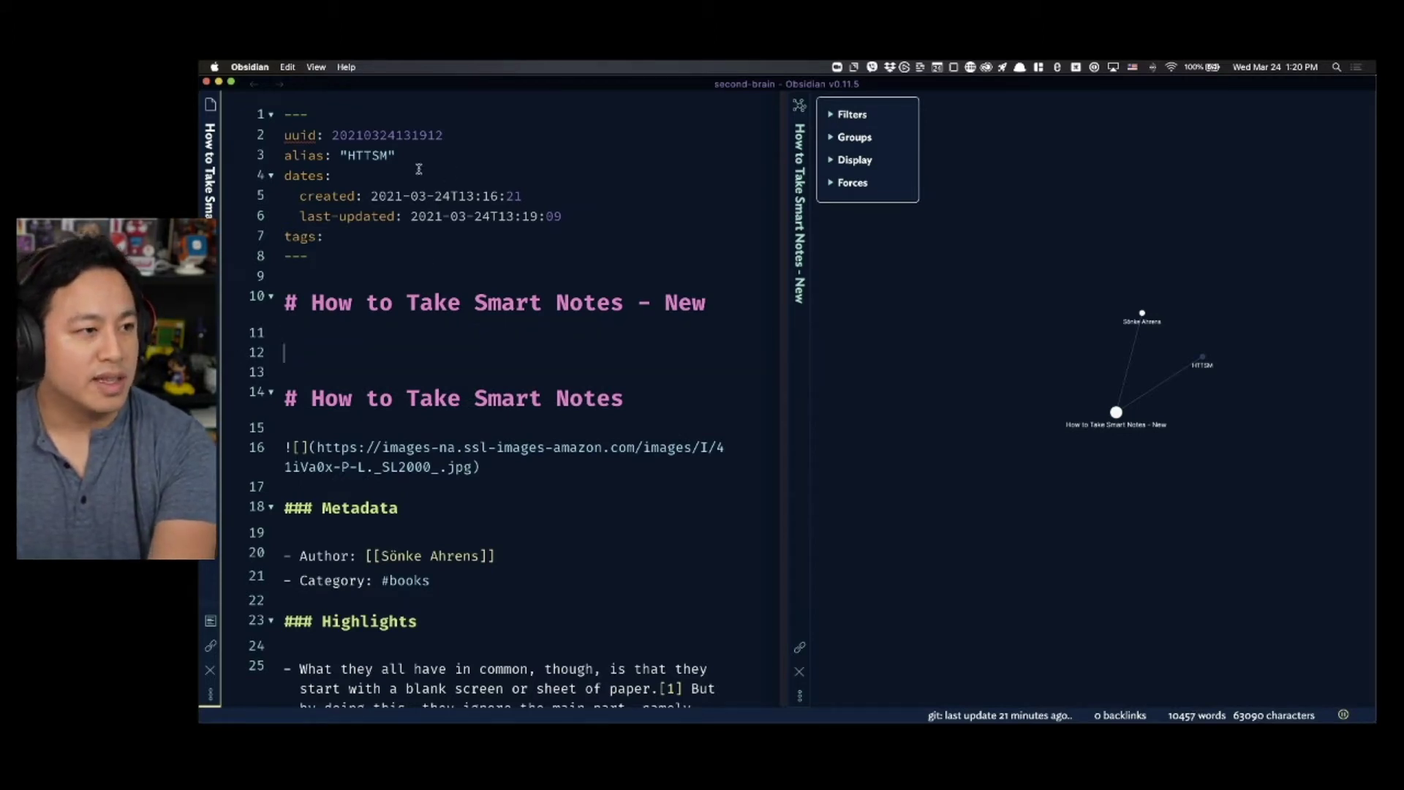
pyautogui.moveTo(397, 156); pyautogui.dragTo(338, 157)
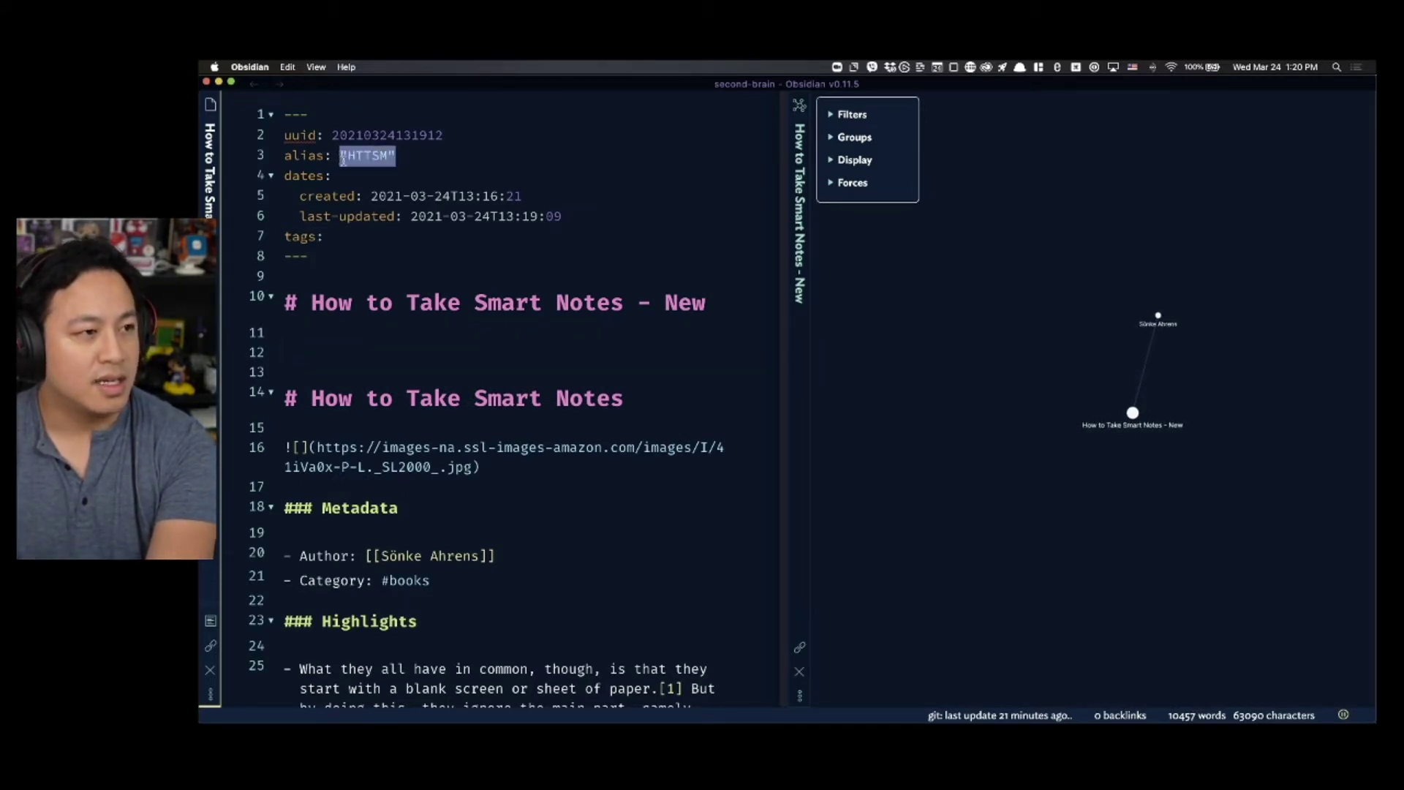
pyautogui.press('BackSpace')
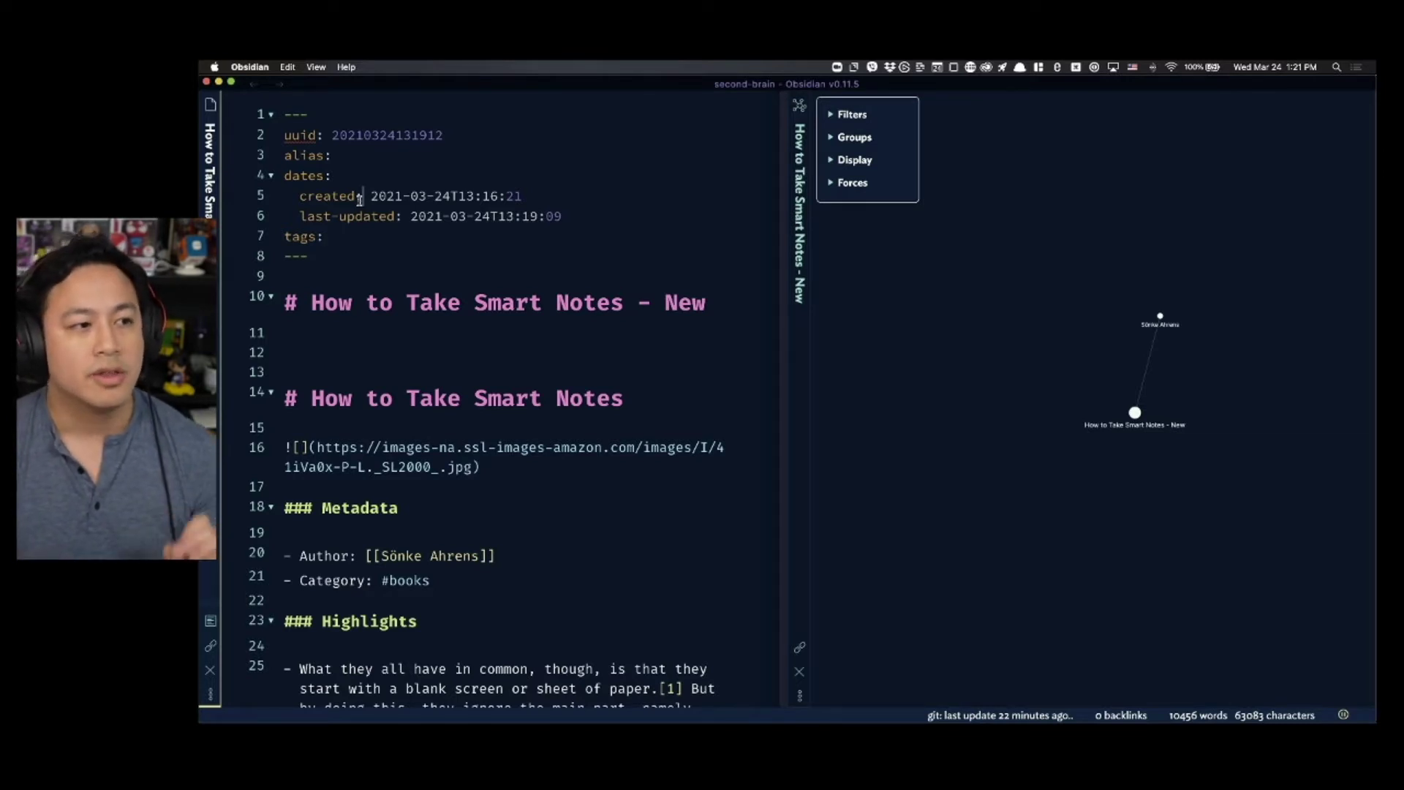
# - Examine the created and last-updated timestamps in the note's metadata block
pyautogui.moveTo(572, 215); pyautogui.dragTo(278, 205)
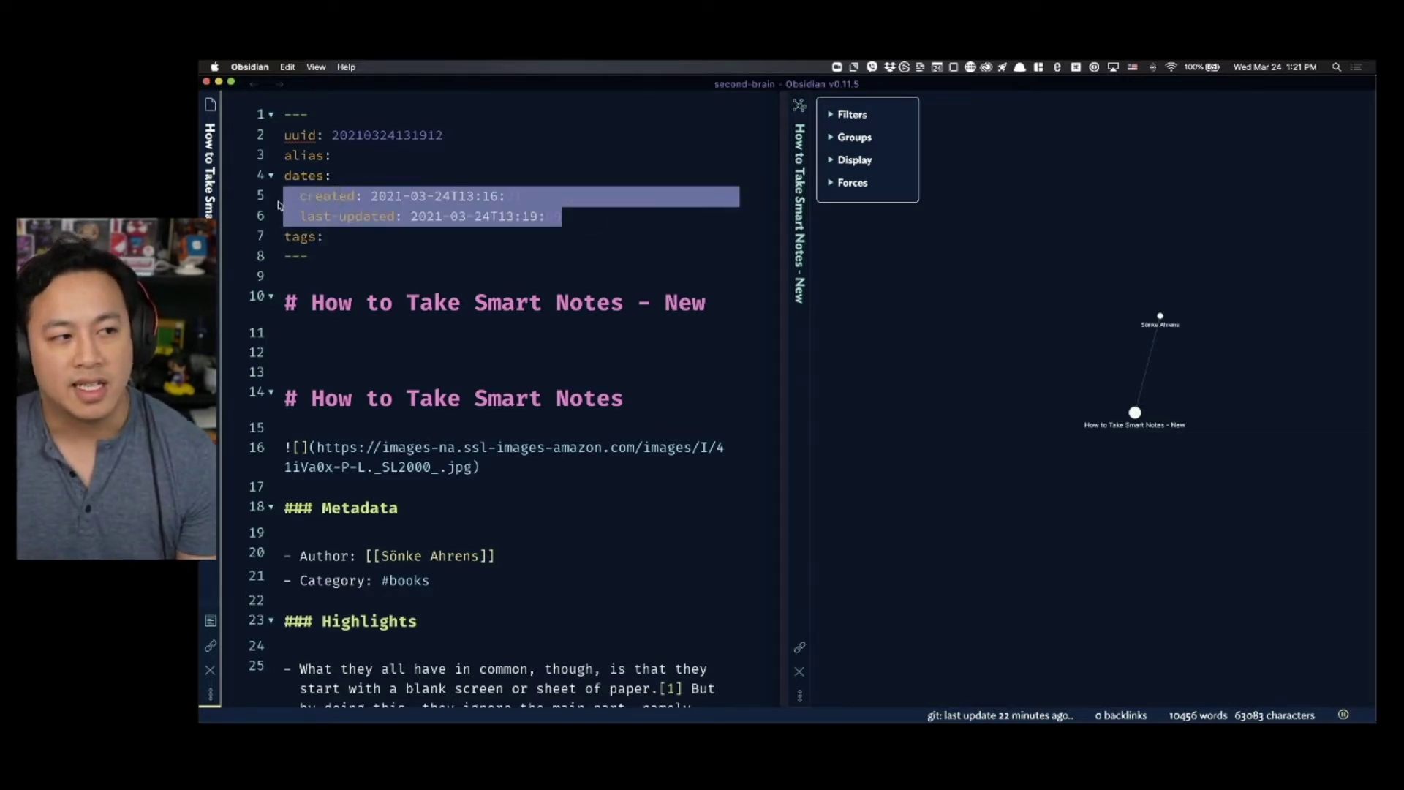
pyautogui.click(519, 277)
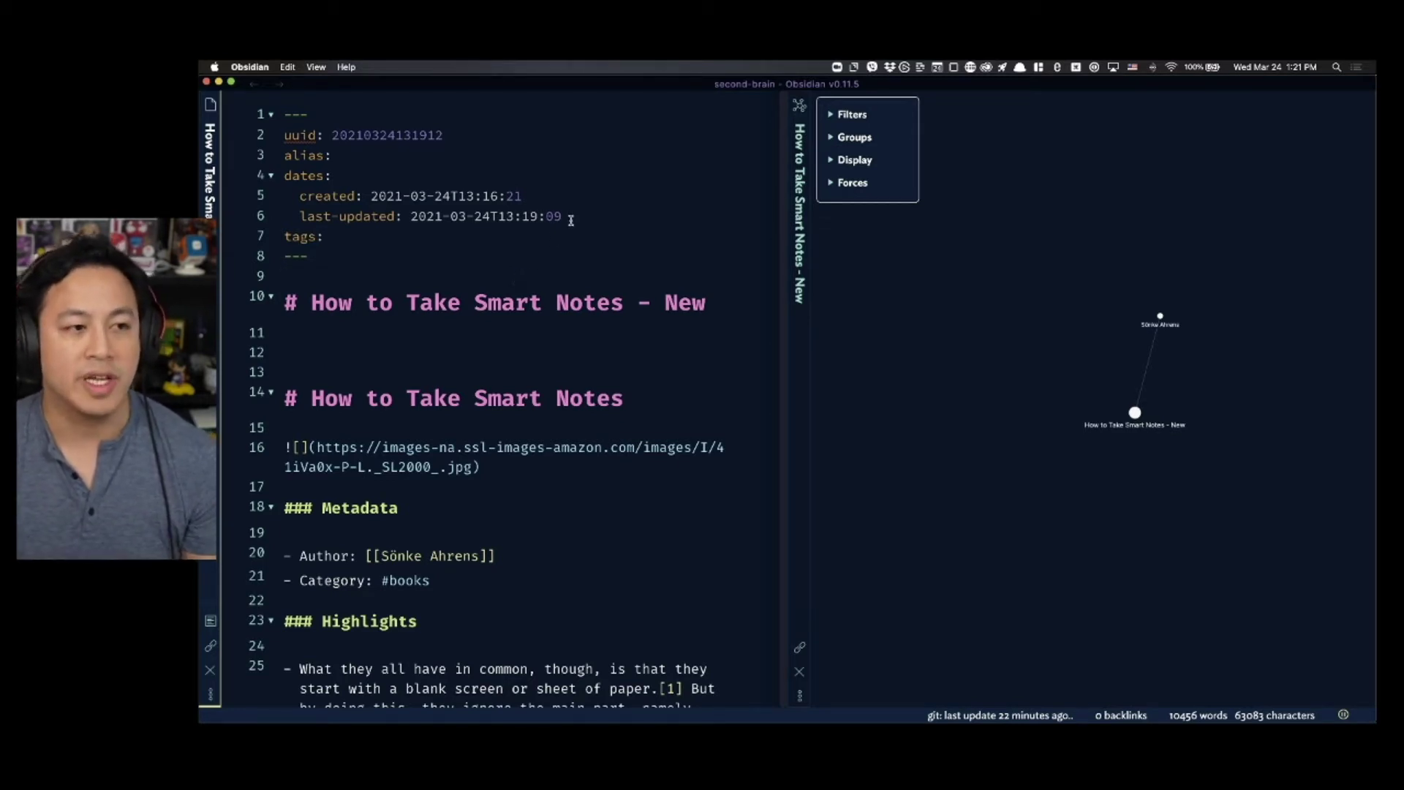
pyautogui.moveTo(567, 217); pyautogui.dragTo(363, 196)
pyautogui.click(495, 238)
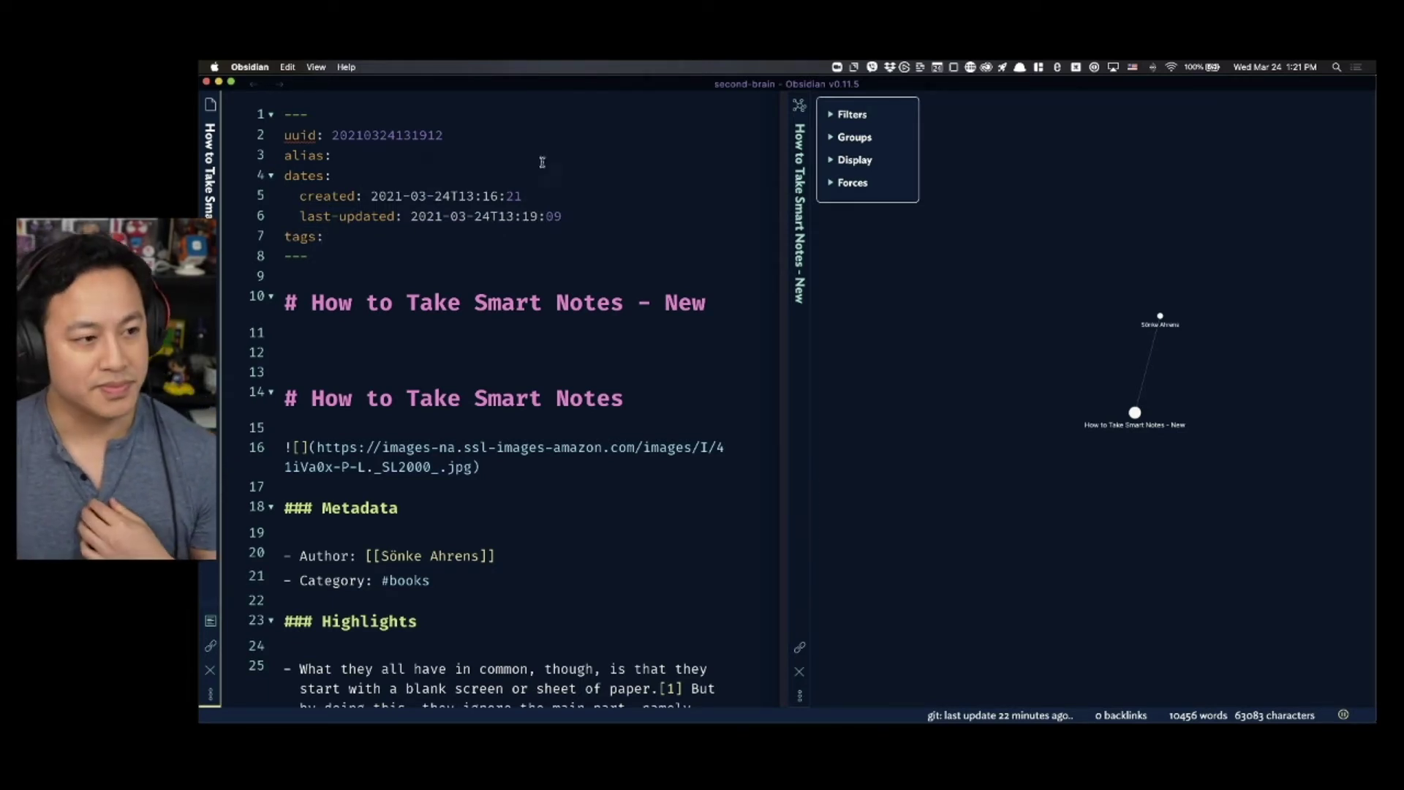
# - Delete the template's How to Take Smart Notes - New heading and the extra blank lines around it
pyautogui.moveTo(692, 341); pyautogui.dragTo(284, 302)
pyautogui.press('BackSpace')
pyautogui.press('BackSpace')
pyautogui.press('BackSpace')
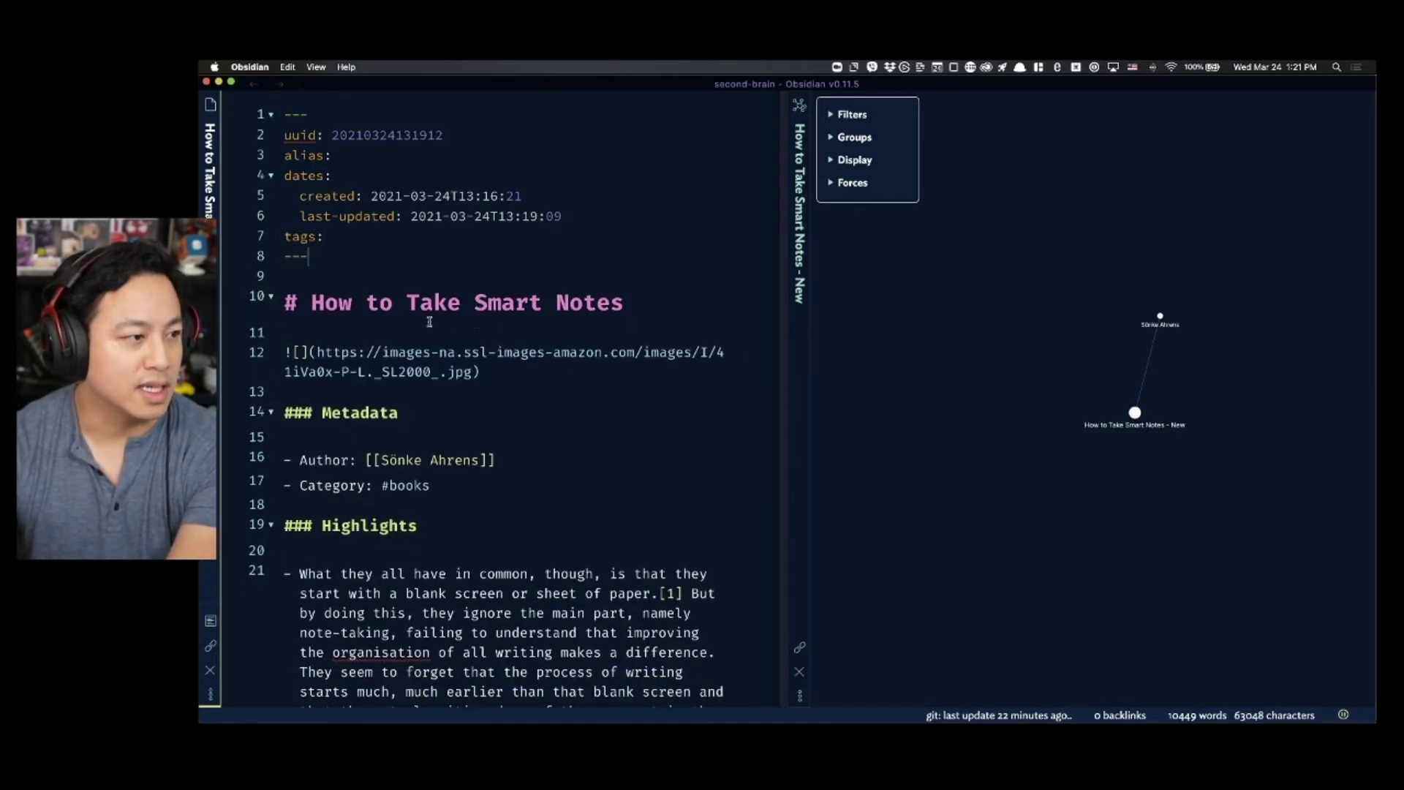
# - Examine the first entries in the note's Highlights section
pyautogui.scroll(-5, 542, 351)
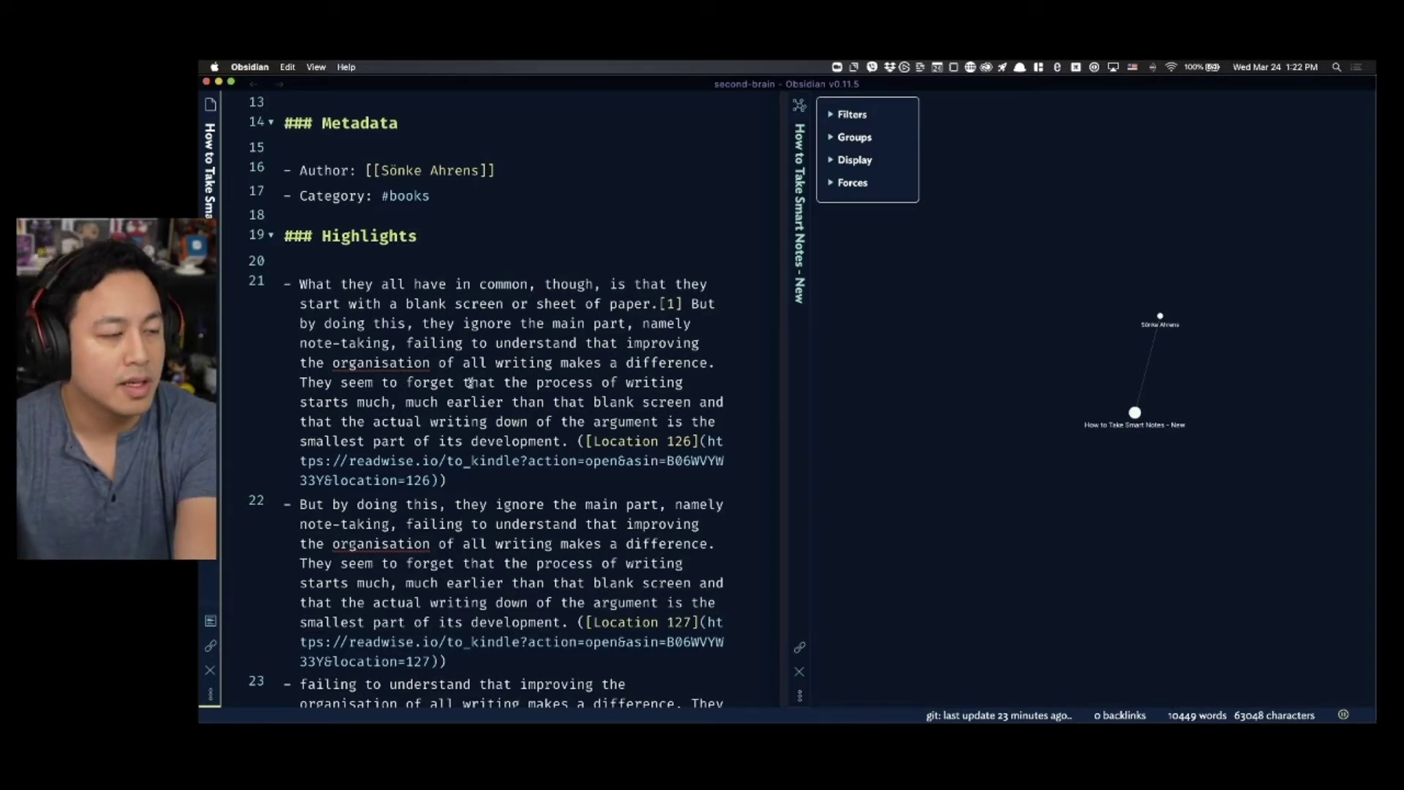
pyautogui.scroll(-1, 427, 331)
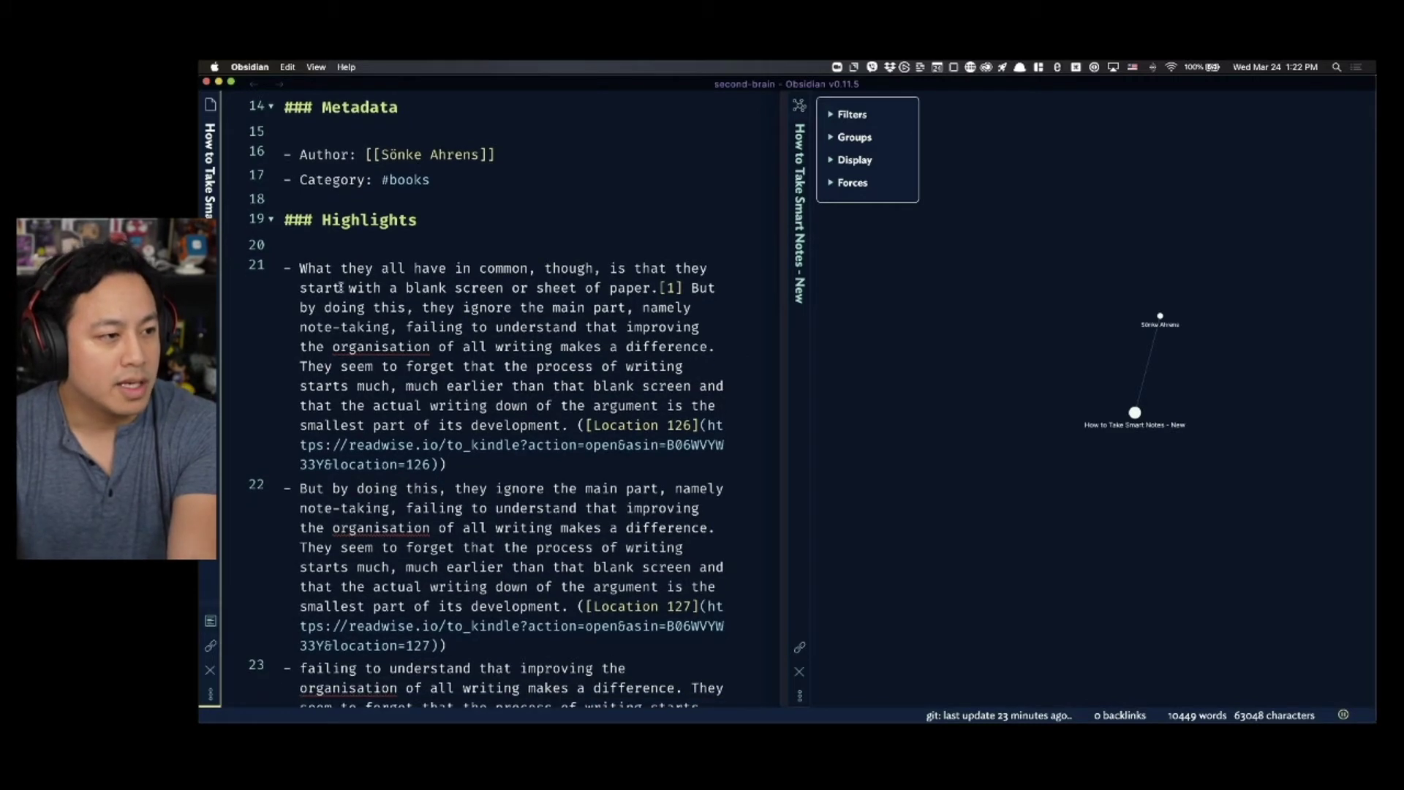
pyautogui.moveTo(307, 268); pyautogui.dragTo(340, 289)
pyautogui.click(466, 321)
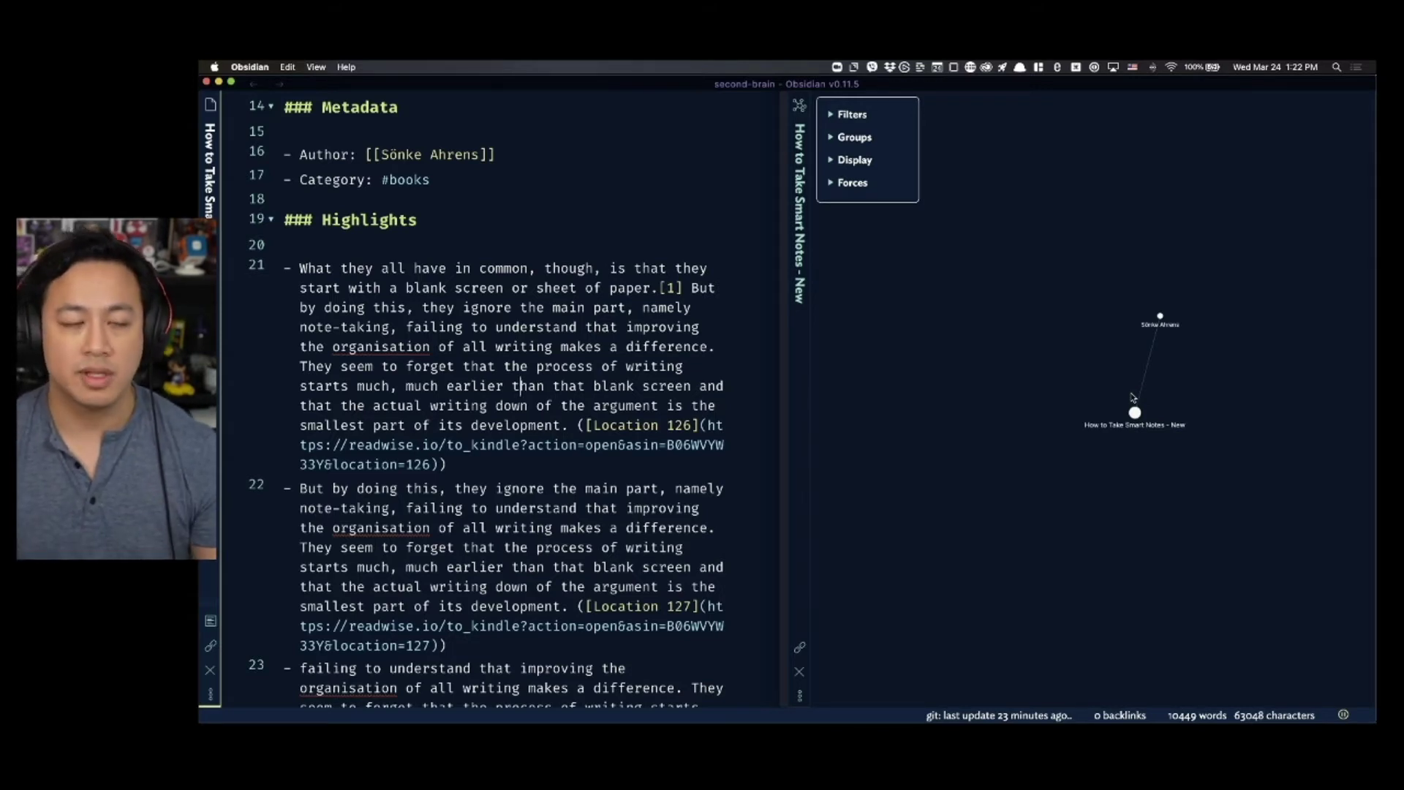
# - Cut the entire first highlight, Location 126, from line 21 of the How to Take Smart Notes - New note
pyautogui.click(454, 457)
pyautogui.moveTo(478, 467); pyautogui.dragTo(297, 269)
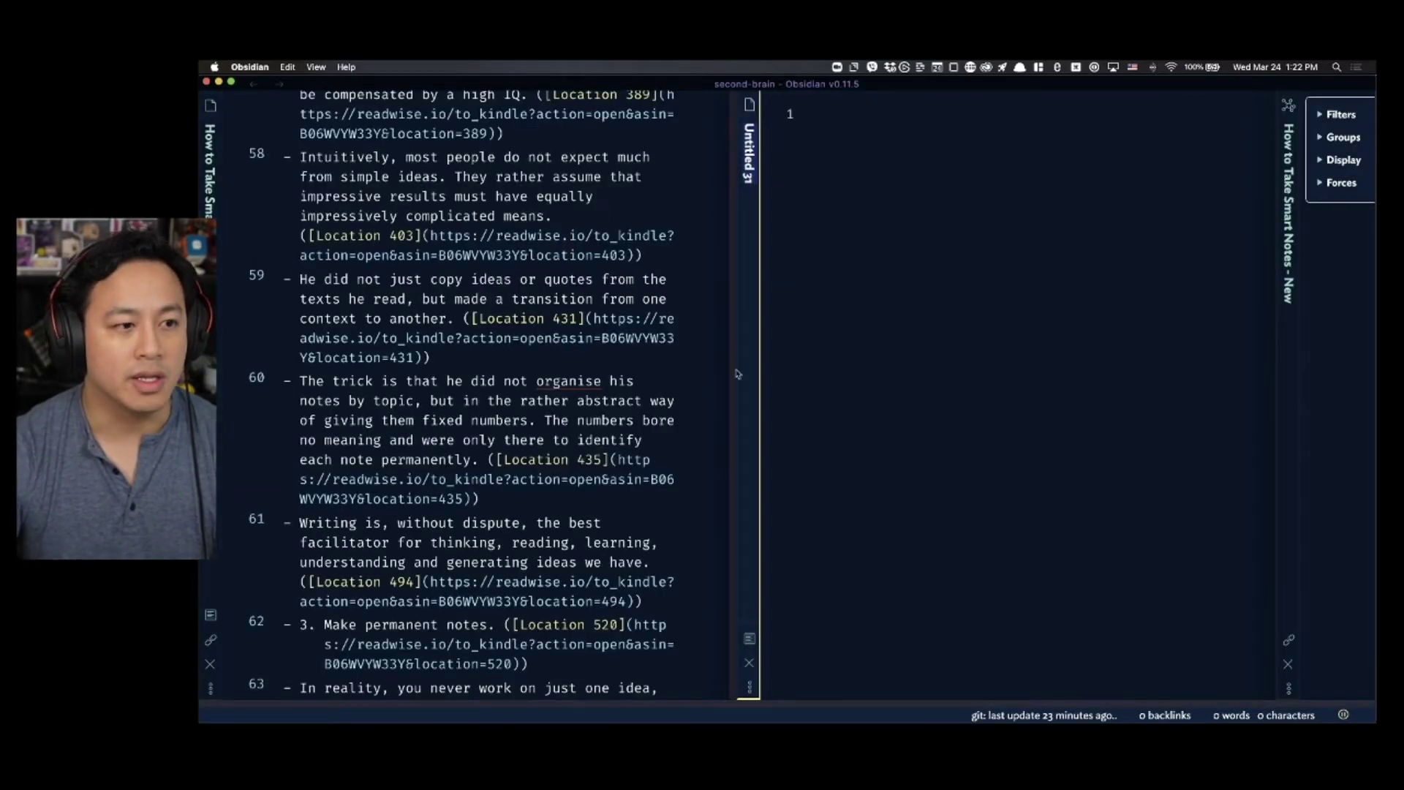
pyautogui.scroll(15, 595, 288)
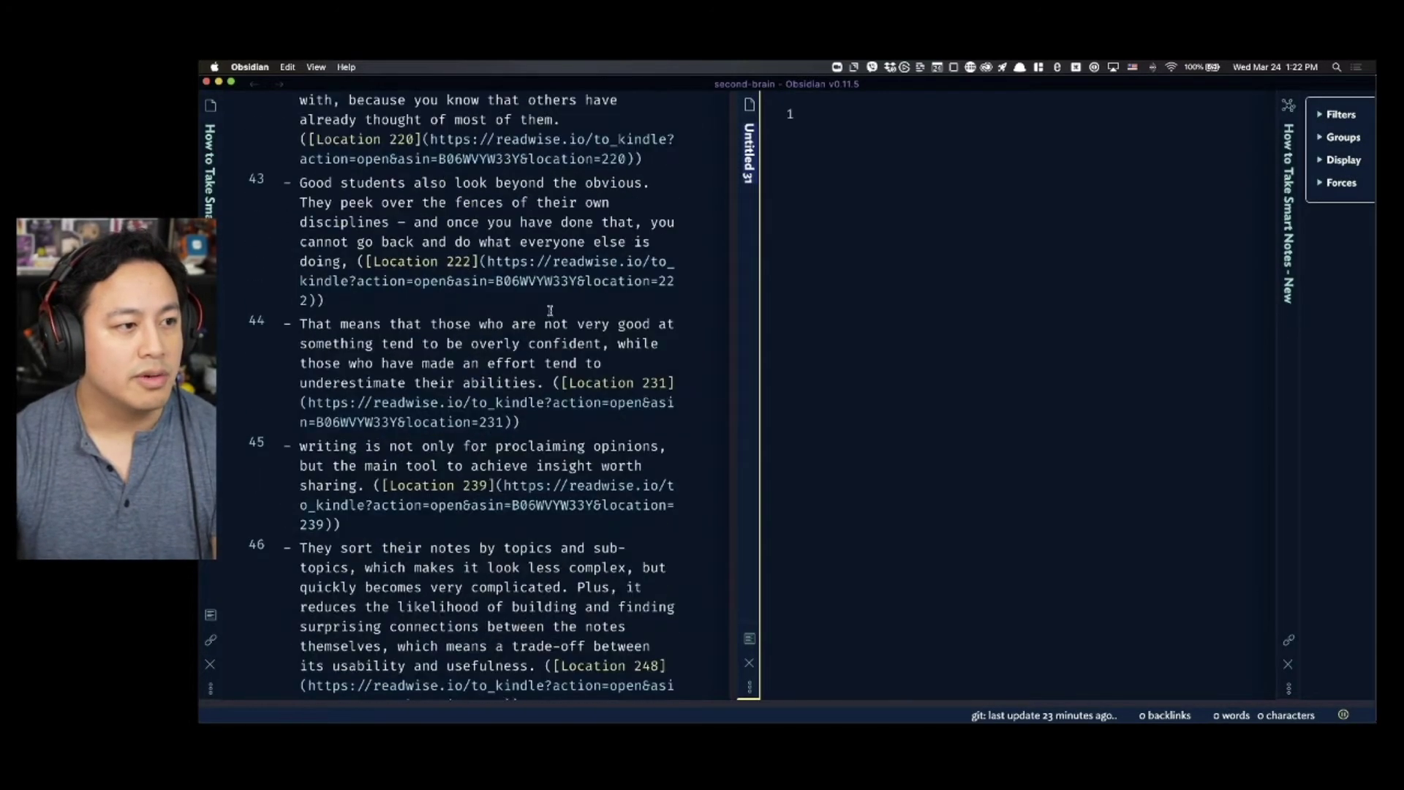
pyautogui.scroll(15, 553, 312)
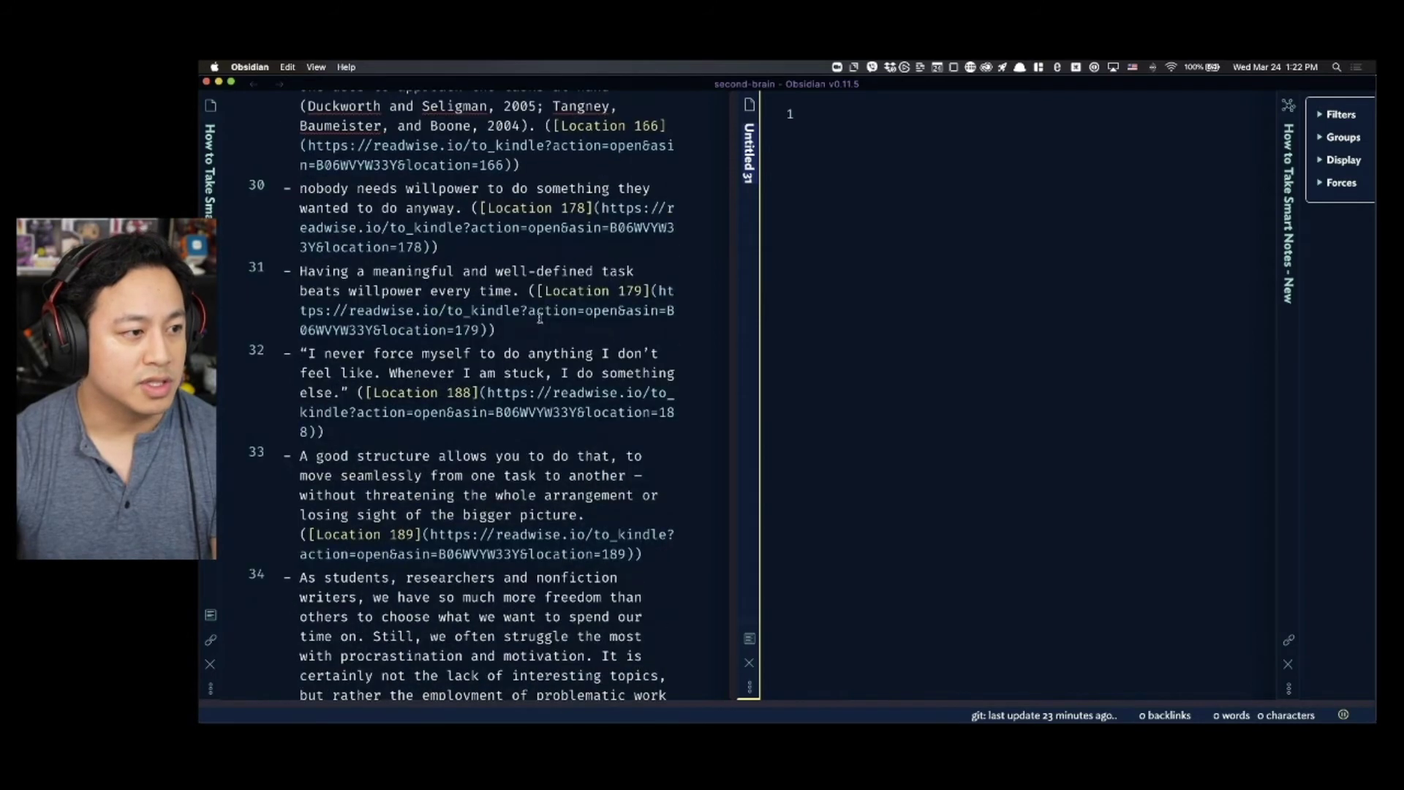
pyautogui.scroll(10, 543, 322)
pyautogui.tripleClick(547, 323)
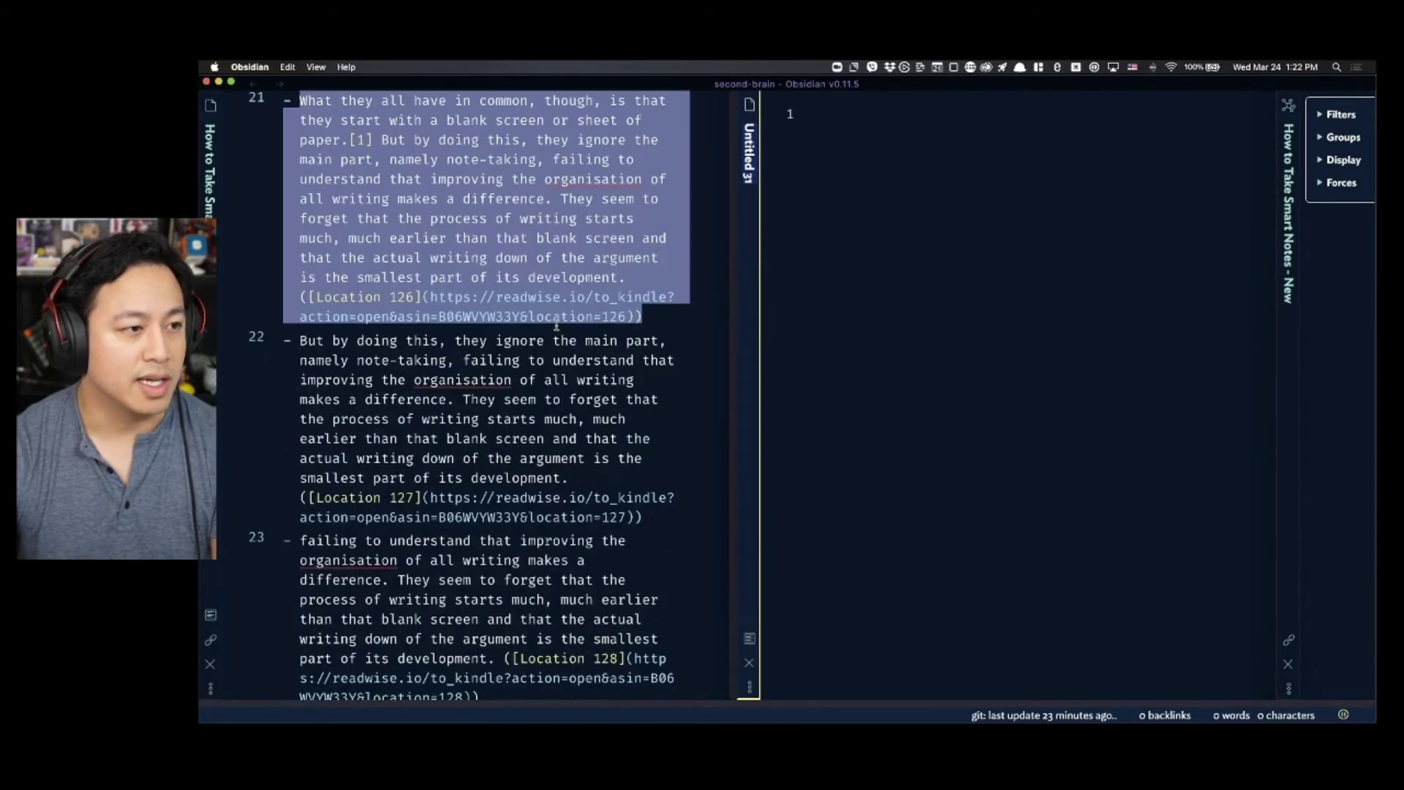
pyautogui.scroll(5, 551, 326)
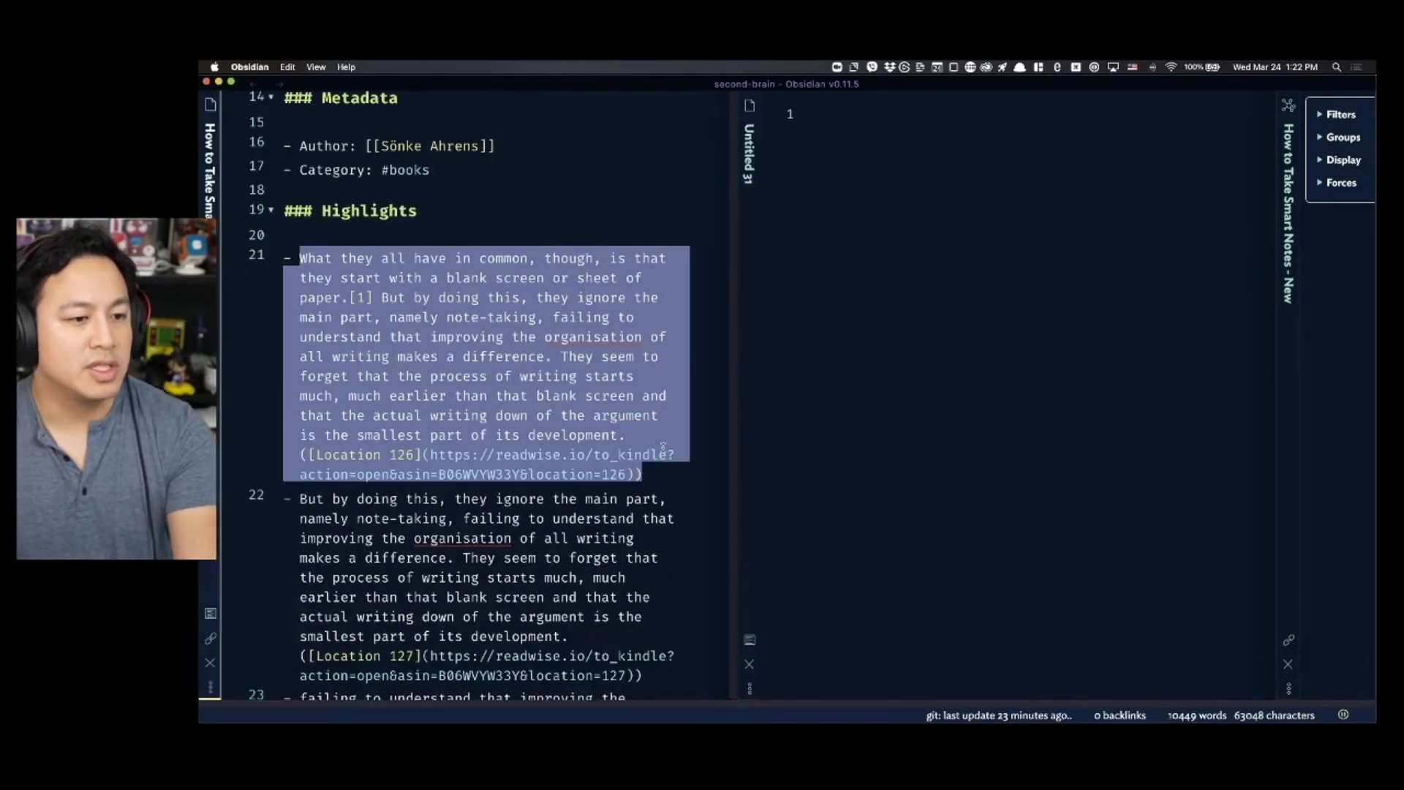
pyautogui.click(660, 450)
pyautogui.moveTo(658, 476); pyautogui.dragTo(441, 351)
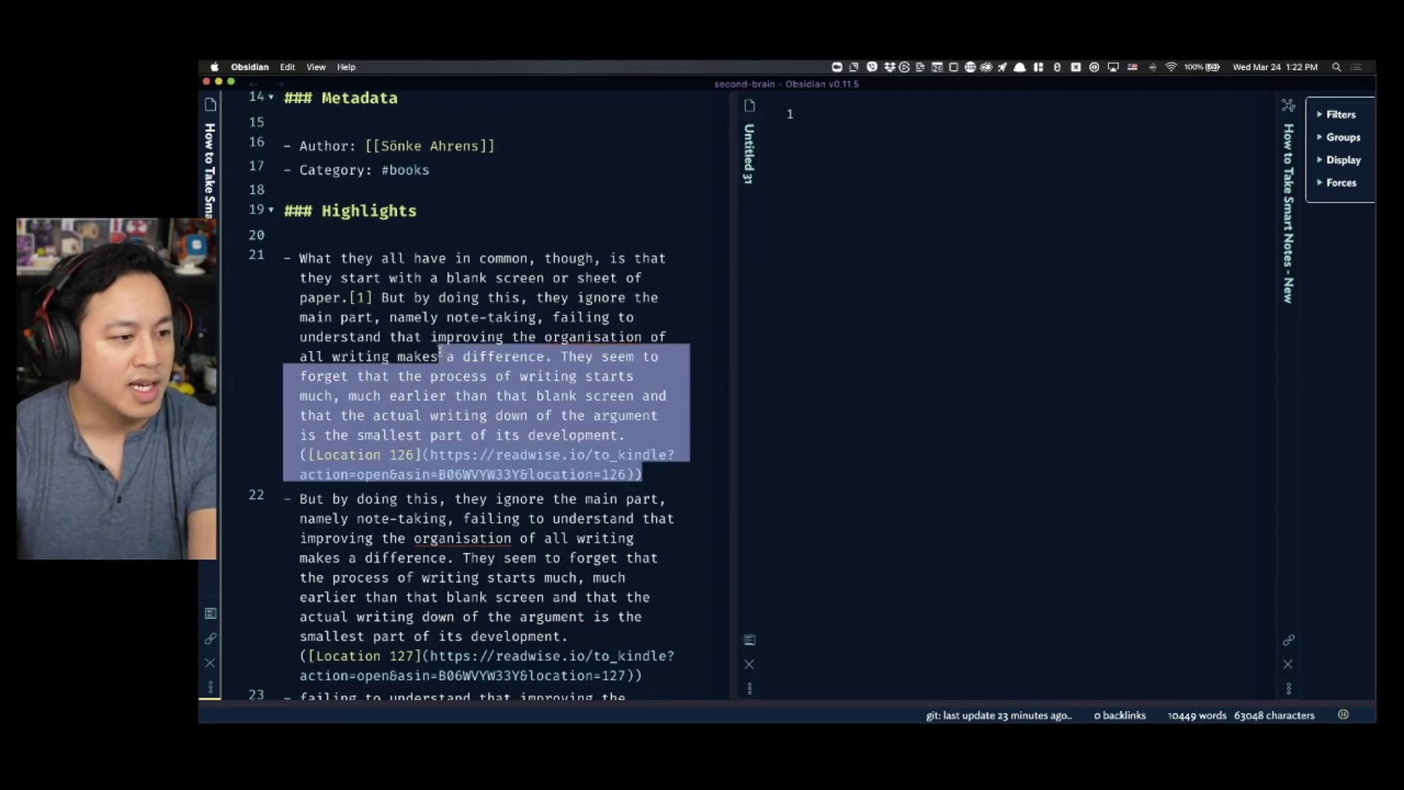
pyautogui.moveTo(440, 352); pyautogui.dragTo(301, 253)
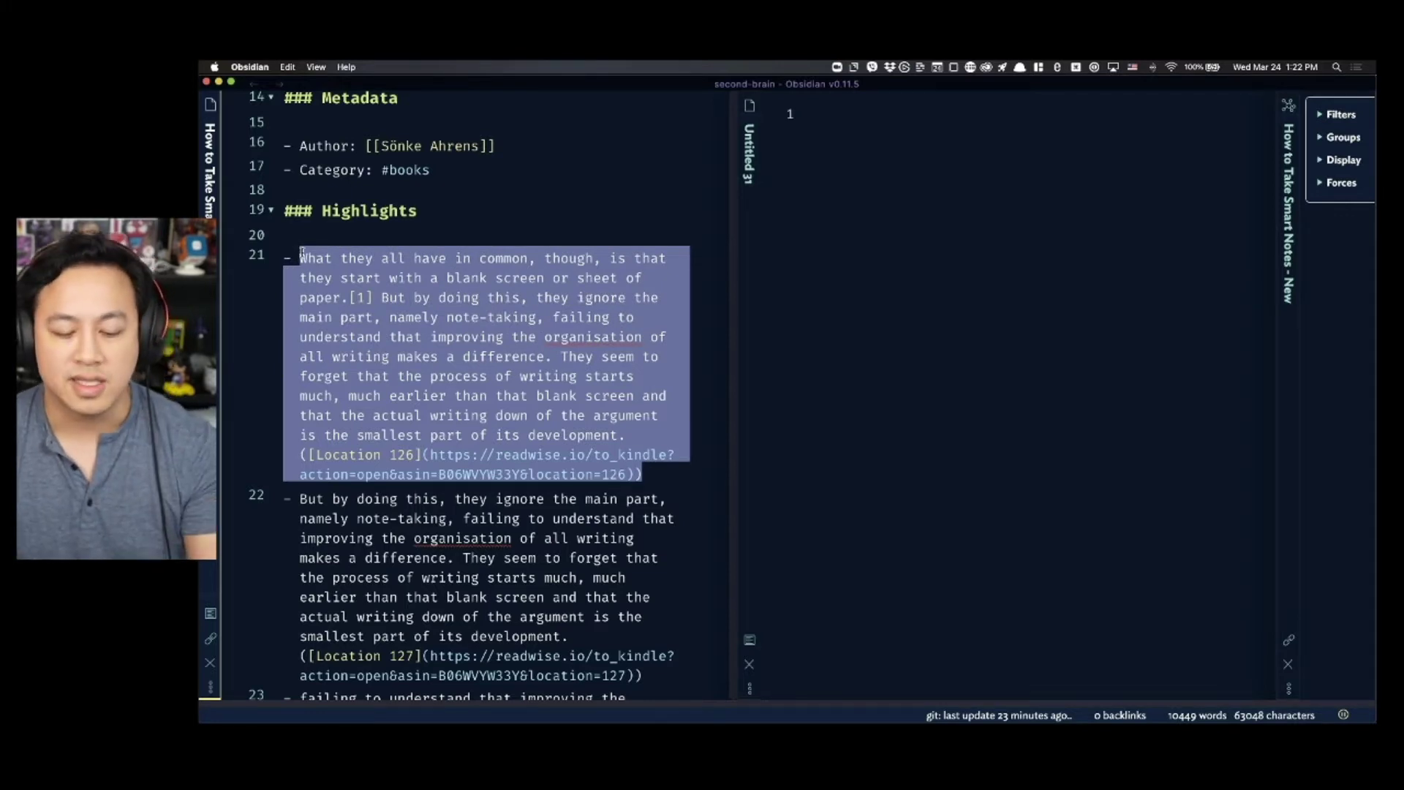
pyautogui.press('super+x')
# - Paste the cut highlight on line 3 of the empty Untitled 31 note, leaving two blank lines above and below it
pyautogui.click(1023, 233)
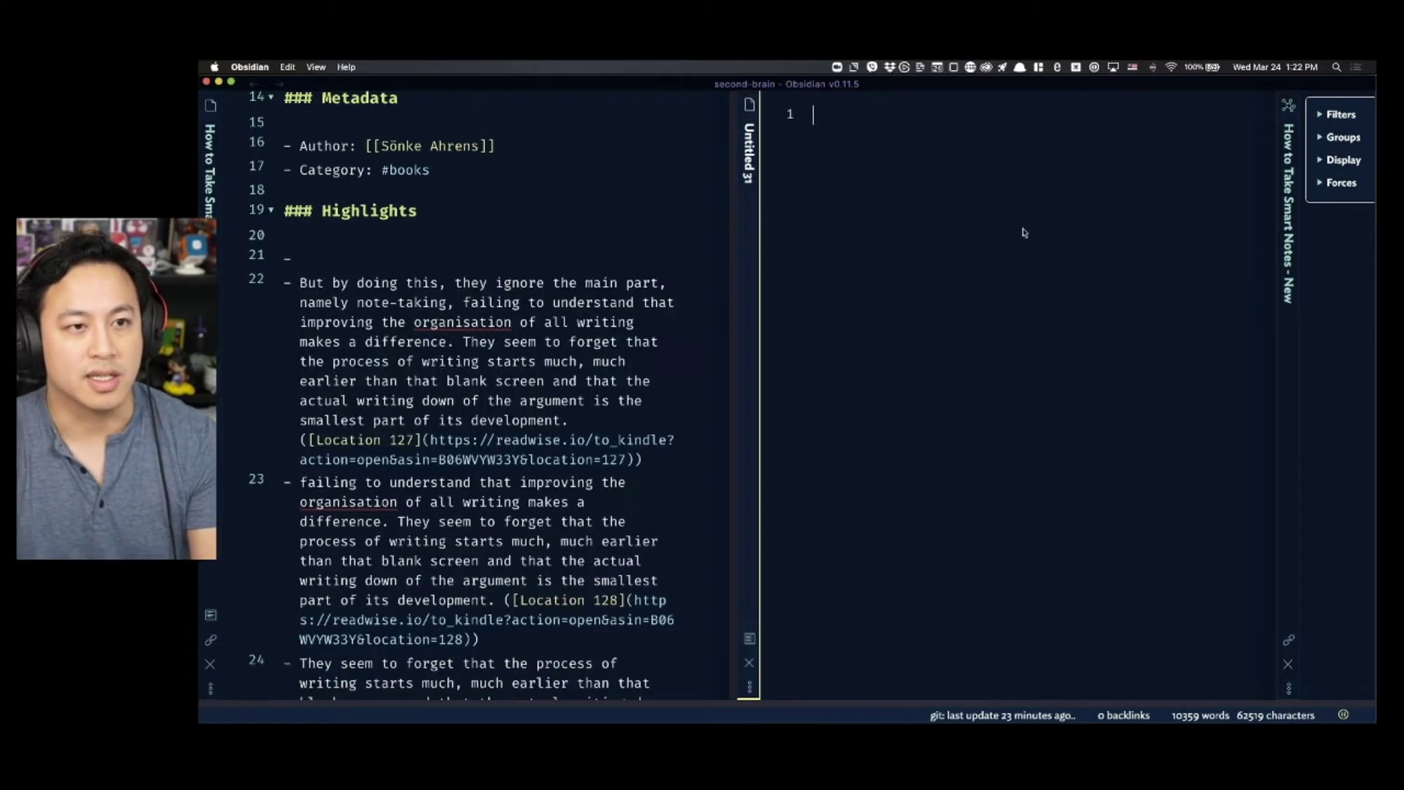
pyautogui.press('Return')
pyautogui.press('Return')
pyautogui.press('super+v')
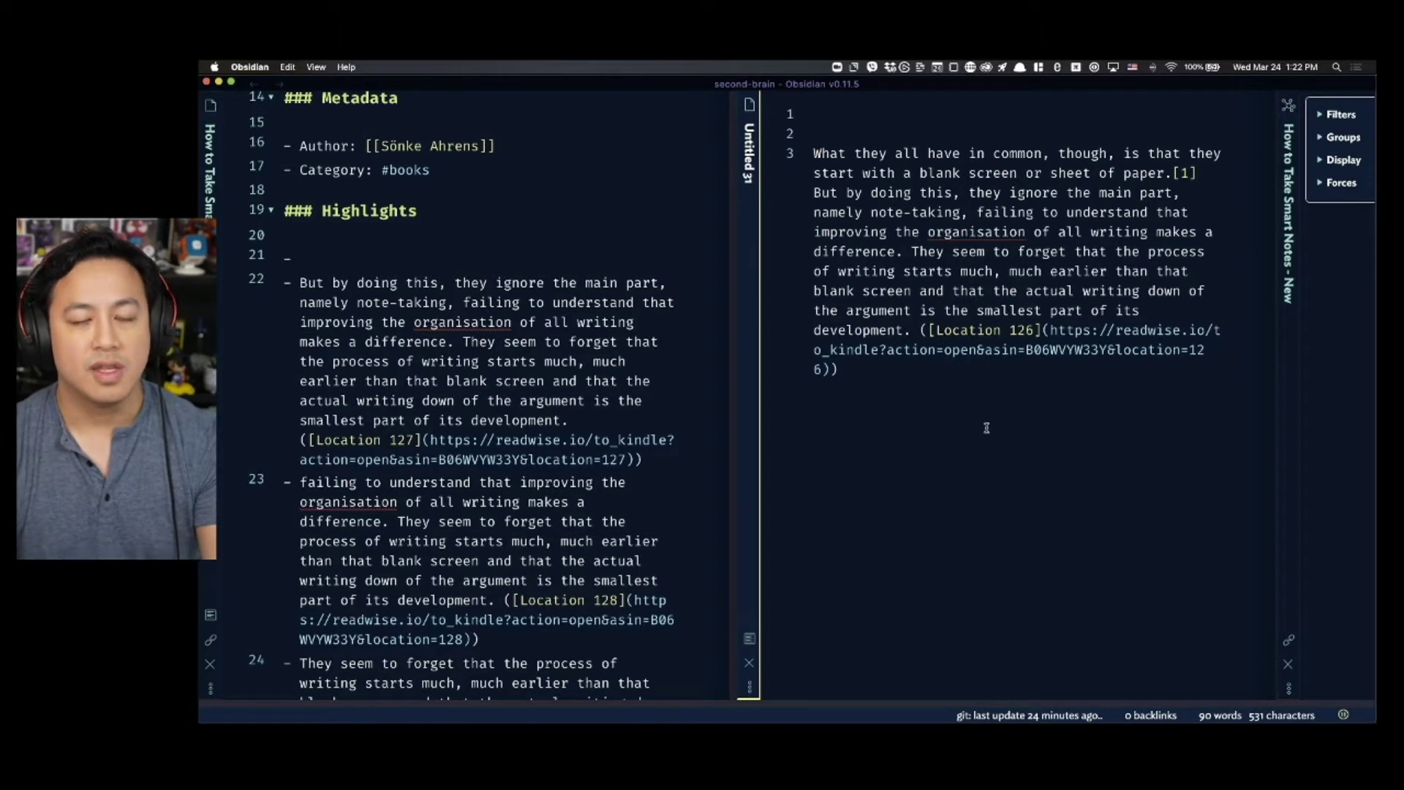
pyautogui.press('Return')
pyautogui.press('Return')
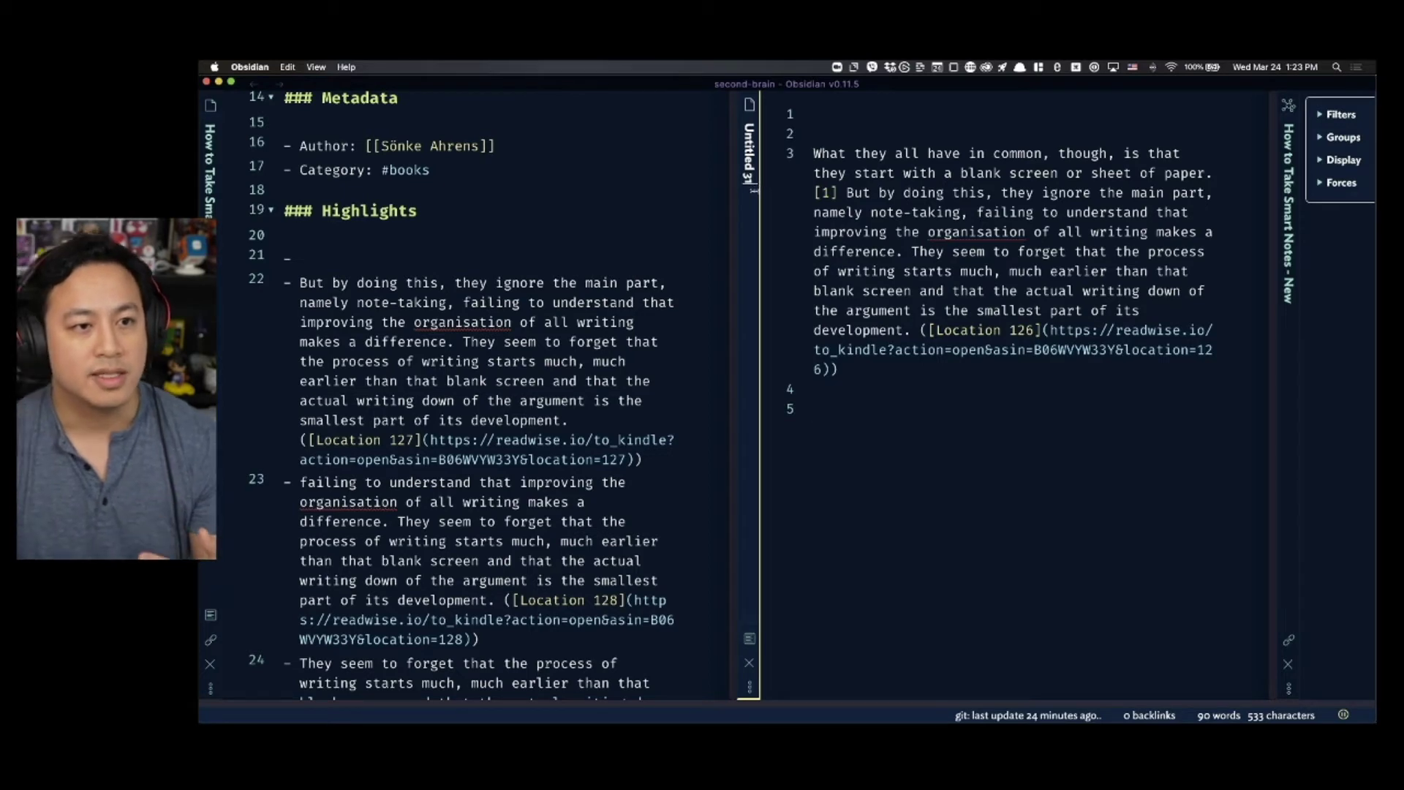
# - Run the rotate command for the pane headers so the note titles read horizontally
pyautogui.press('super+p')
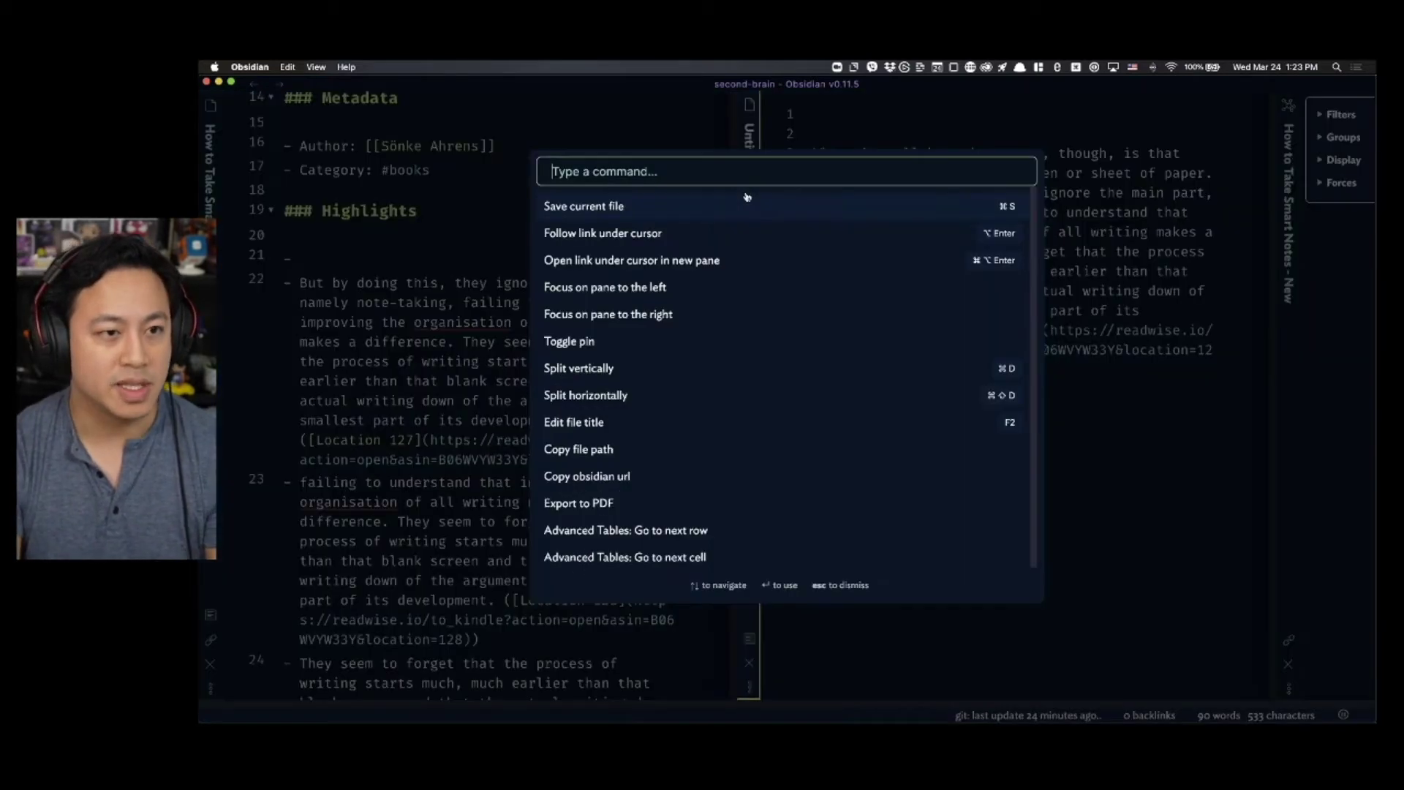
pyautogui.write('rotate')
pyautogui.press('Return')
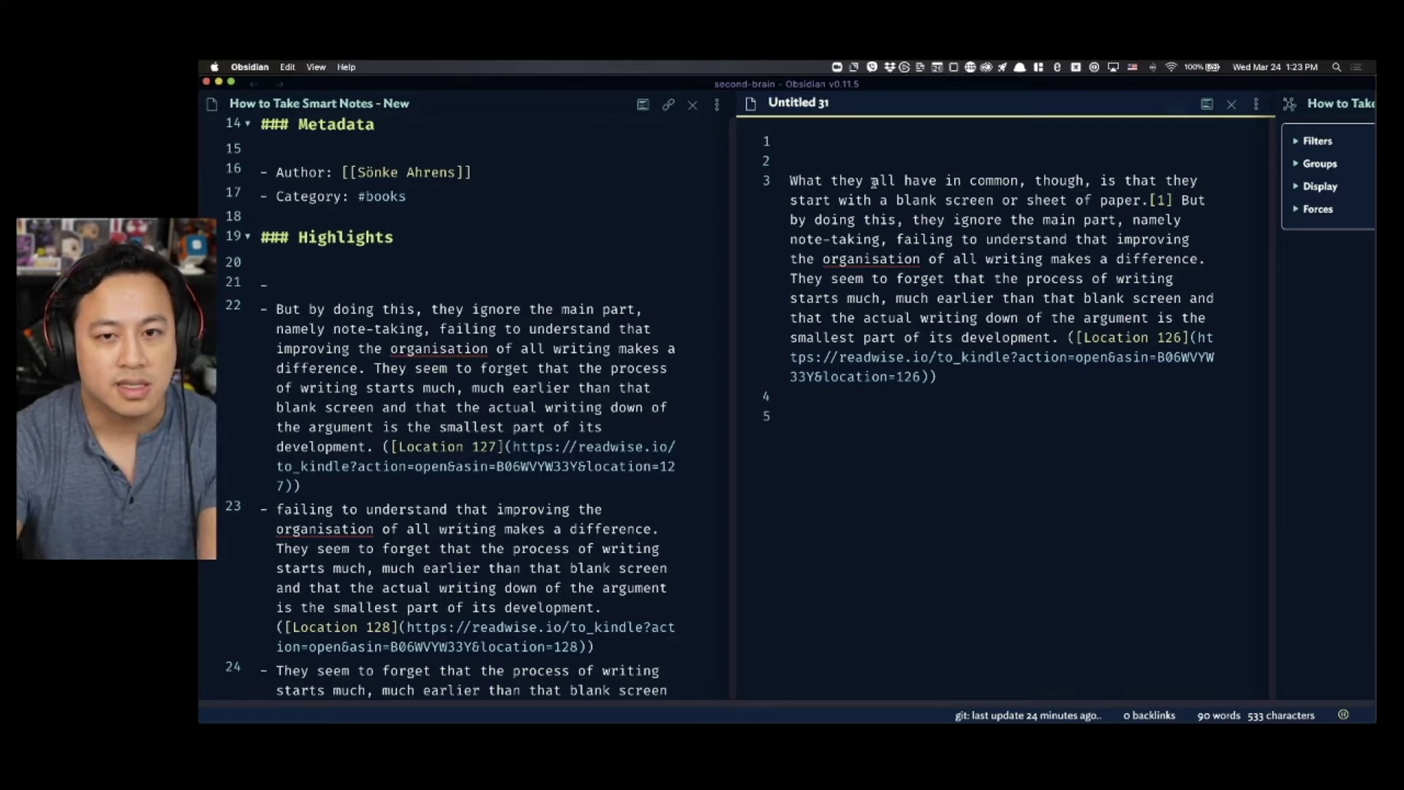
# - Format the pasted highlight in Untitled 31 as a blockquote and check it in preview
pyautogui.moveTo(815, 181); pyautogui.dragTo(927, 214)
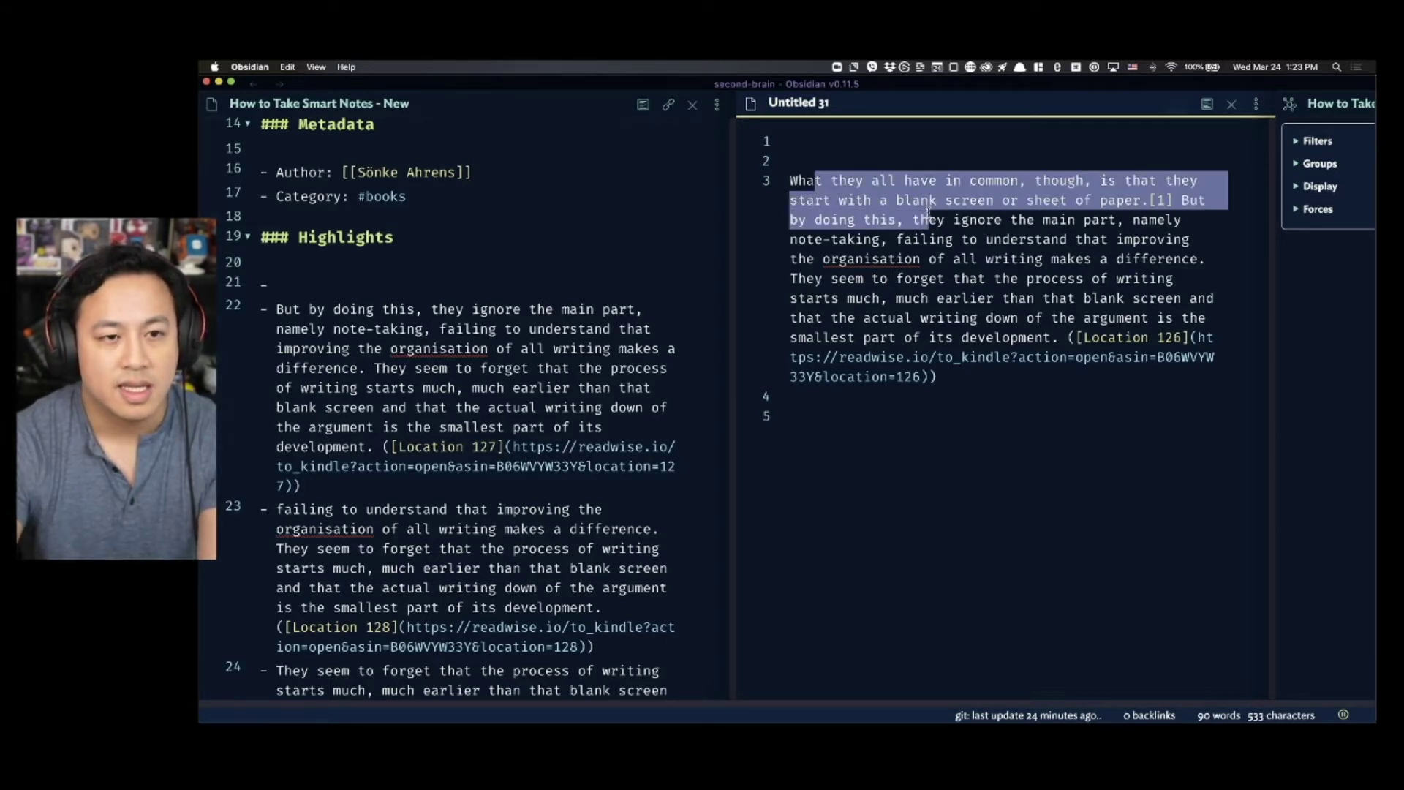
pyautogui.click(1001, 259)
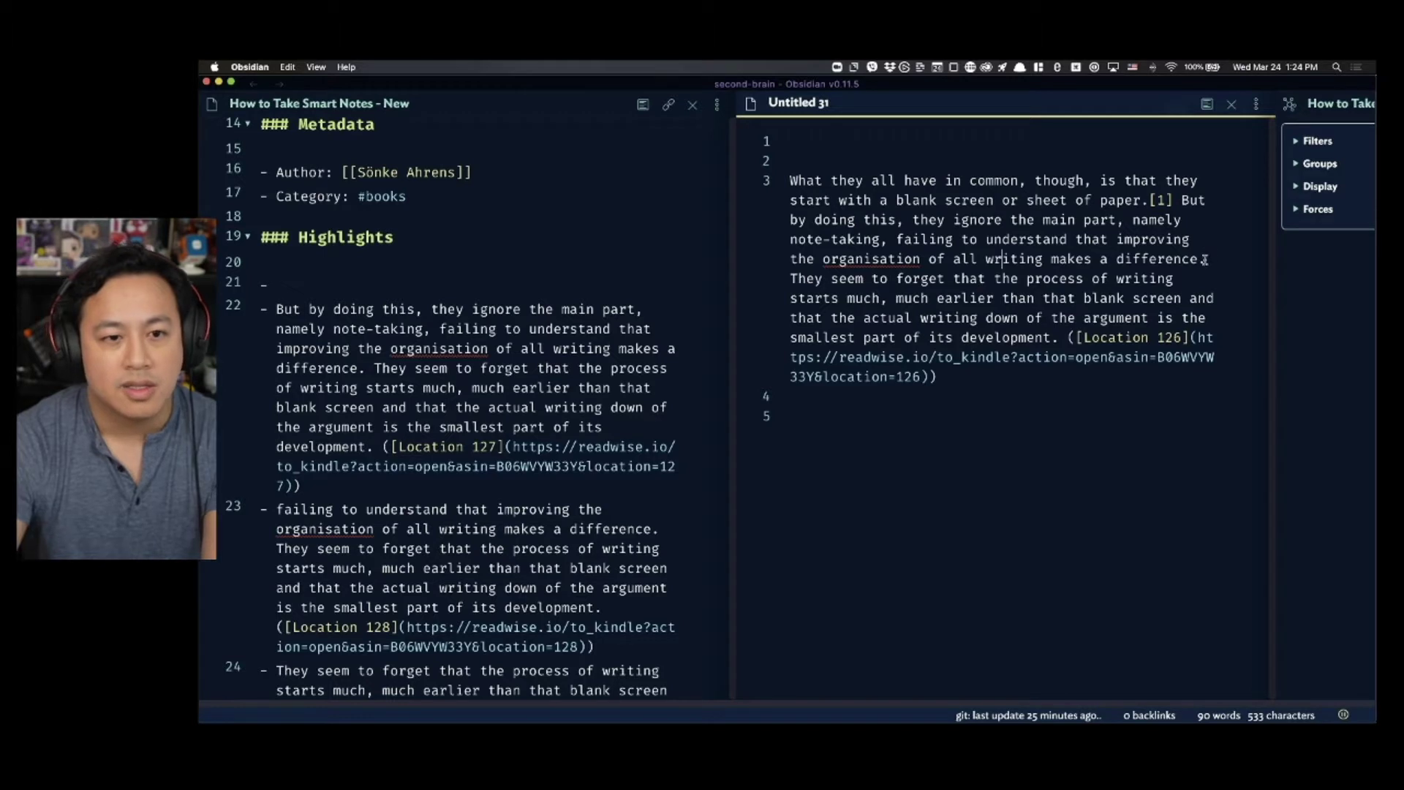
pyautogui.moveTo(790, 278); pyautogui.dragTo(1056, 338)
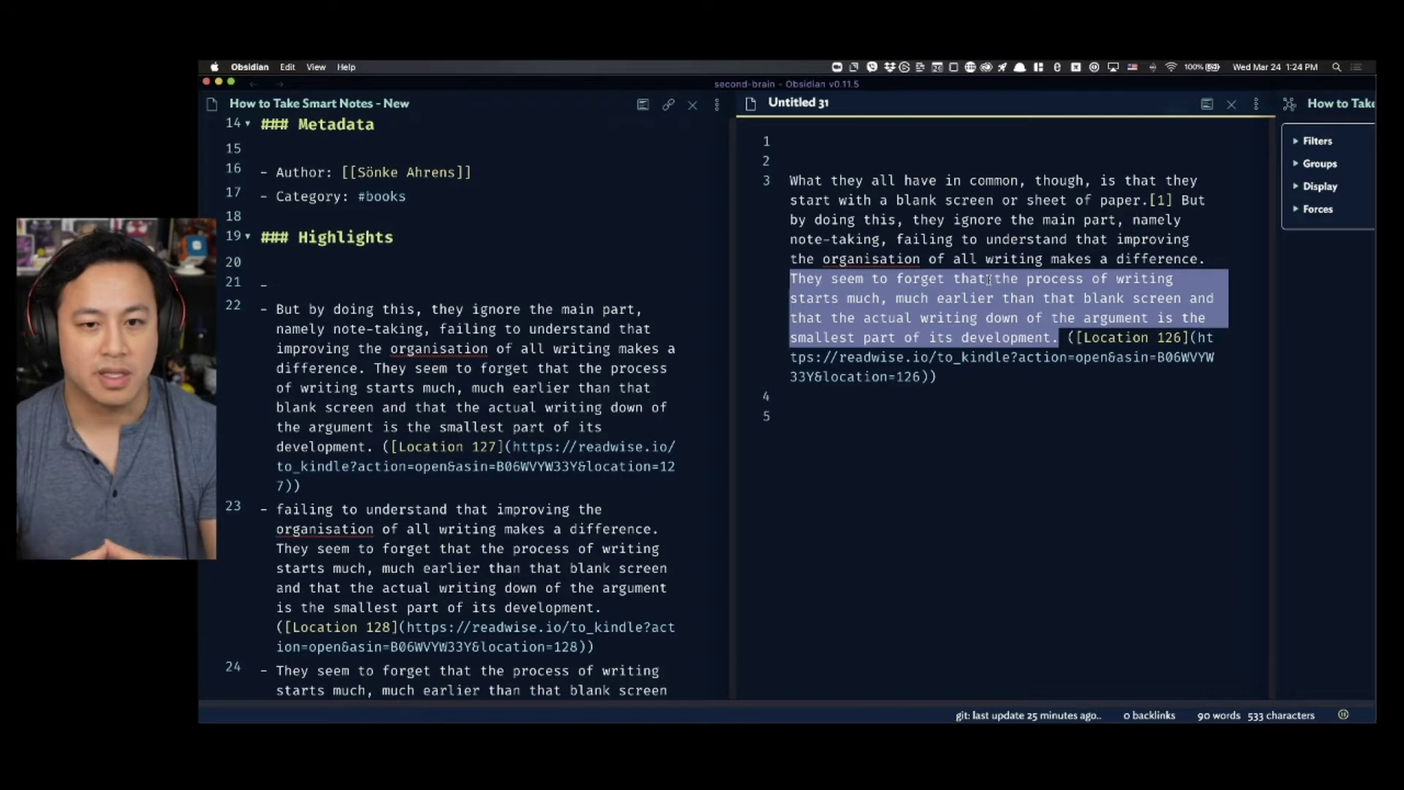
pyautogui.click(999, 356)
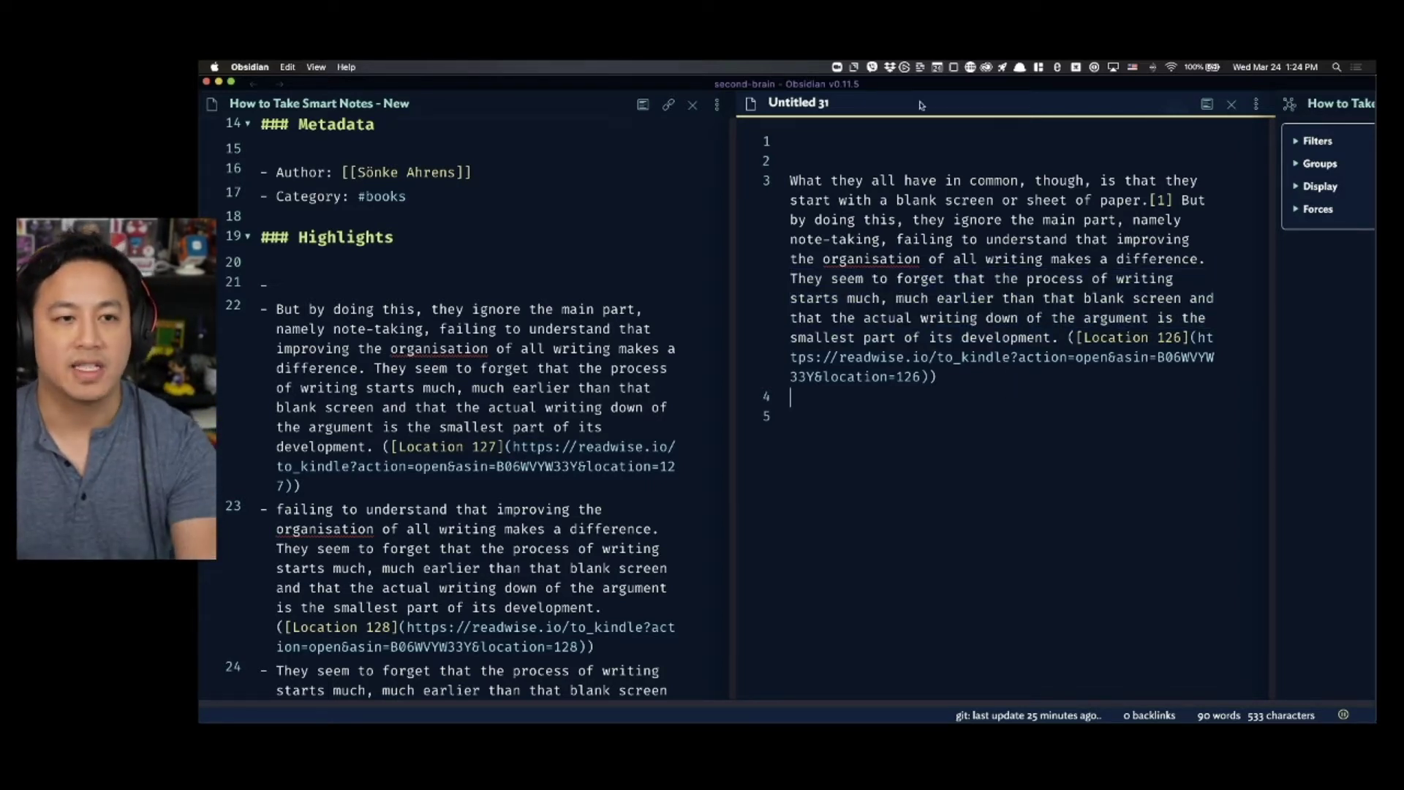
pyautogui.click(792, 180)
pyautogui.write('>')
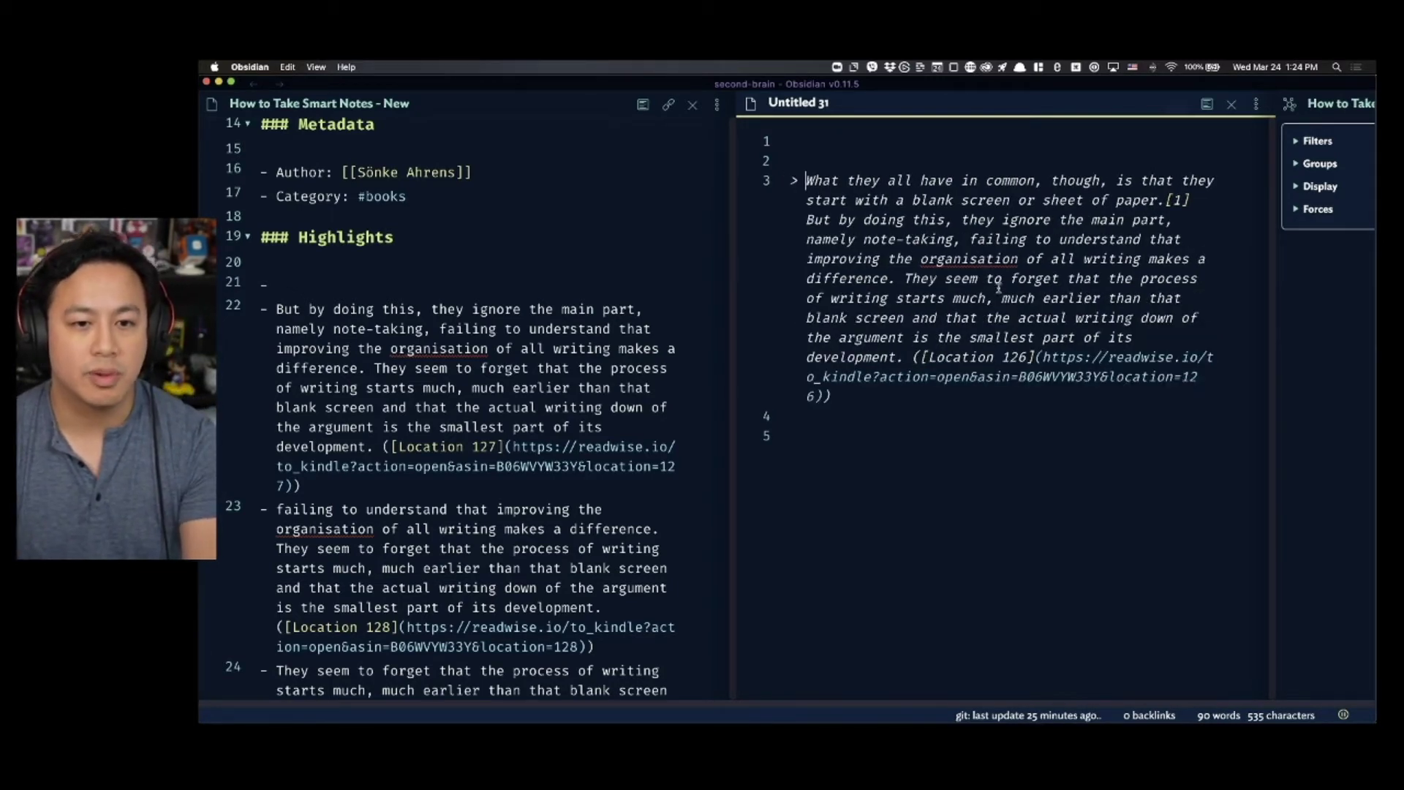
pyautogui.press('super+e')
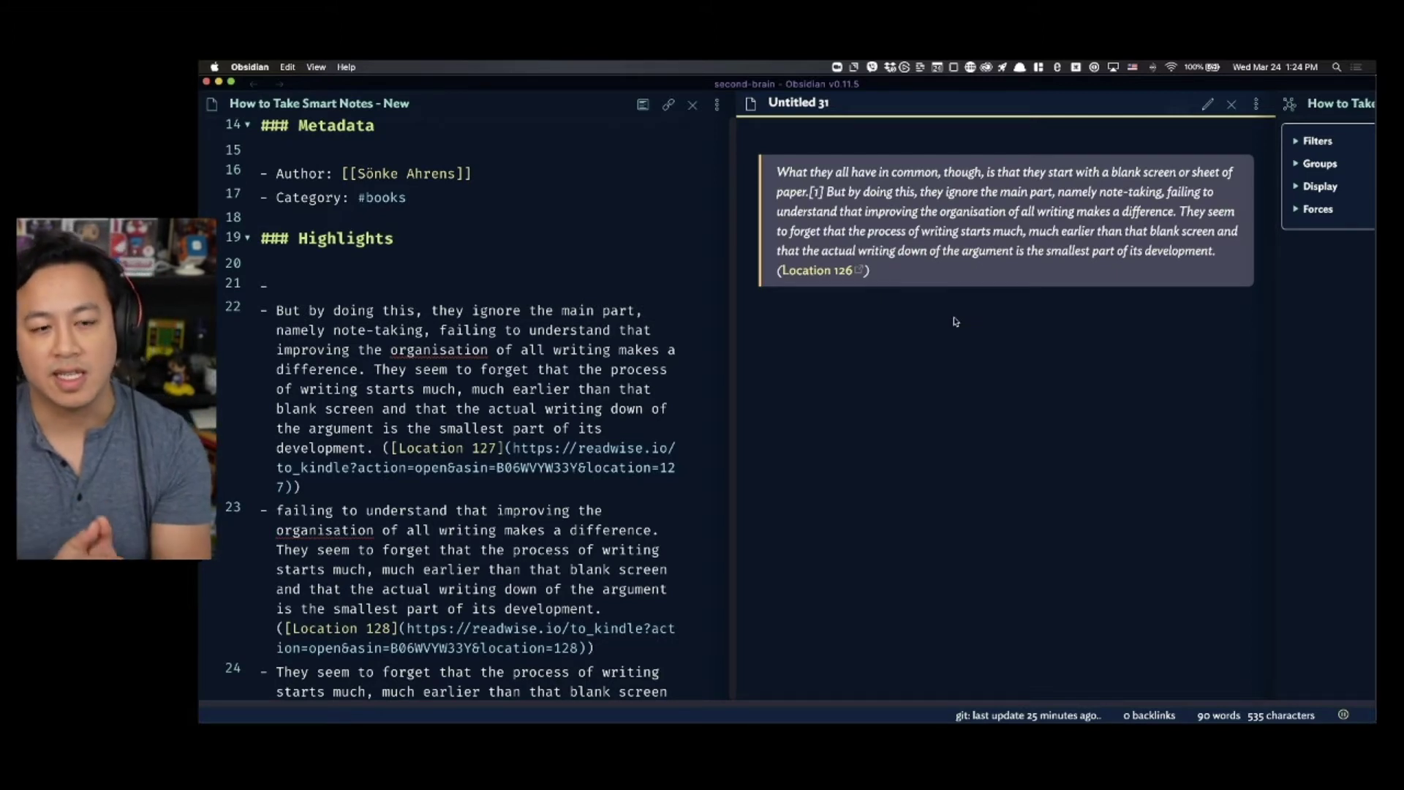
pyautogui.press('super+e')
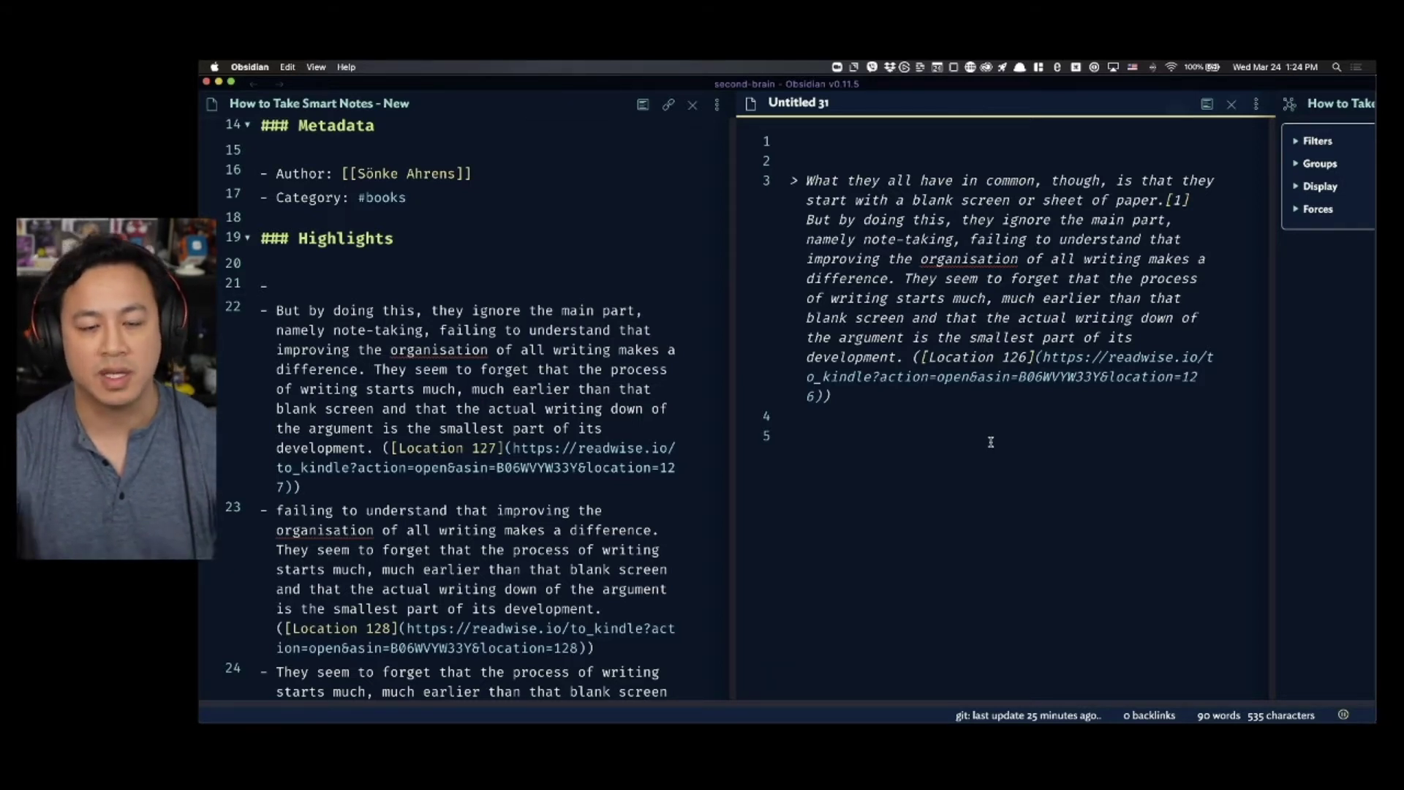
# - Extend the blockquote with an empty quoted line and a dash attribution linking to How to Take Smart Notes - New, and preview the note
pyautogui.click(983, 401)
pyautogui.press('Return')
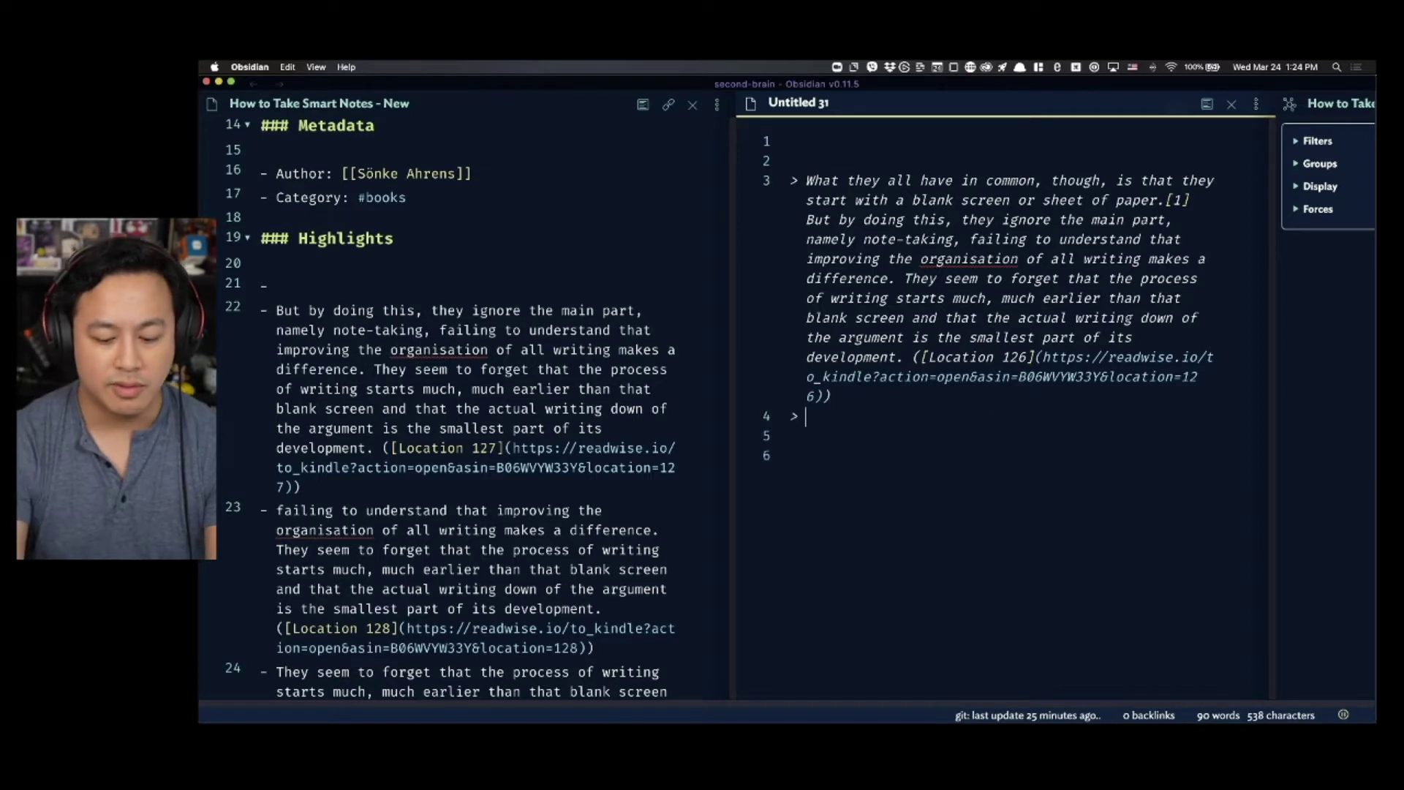
pyautogui.press('Return')
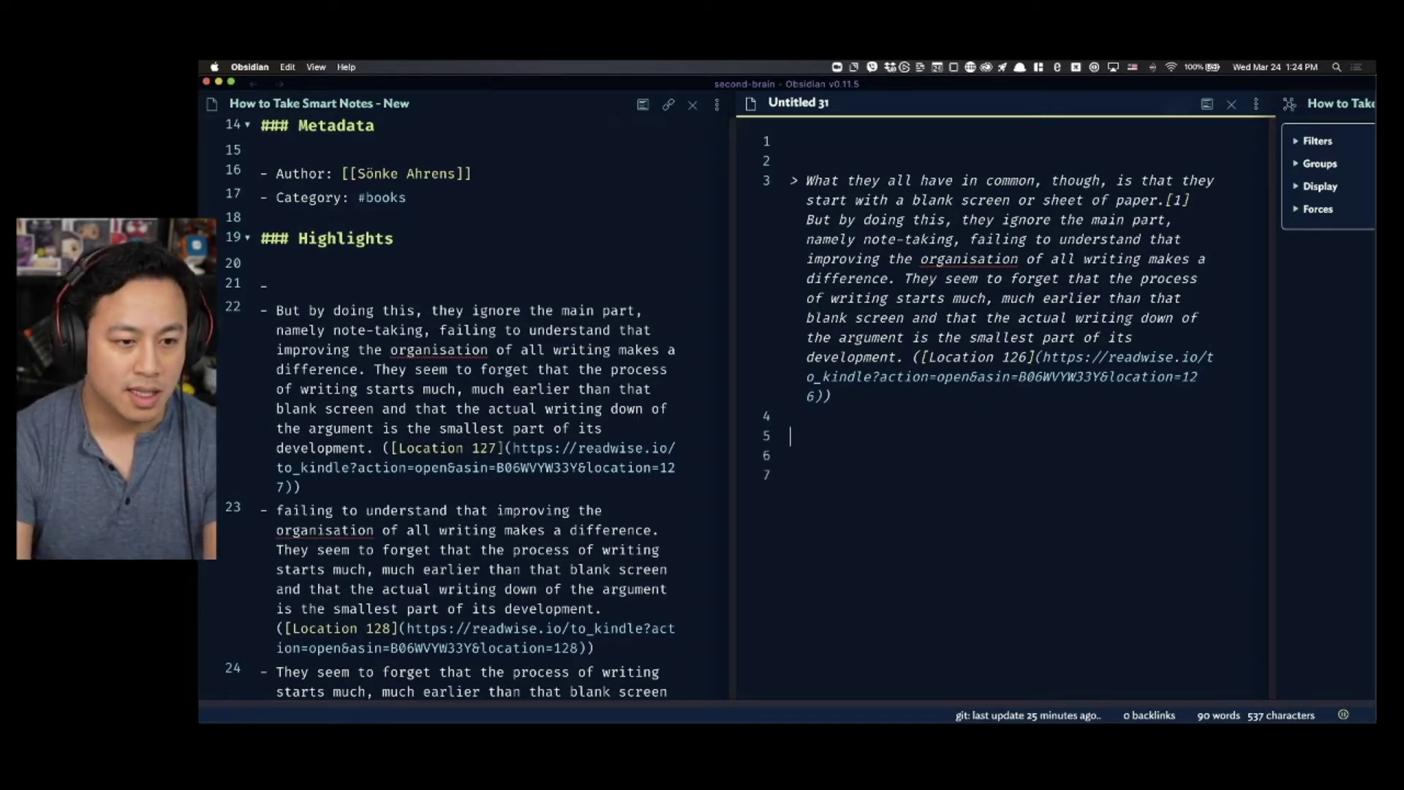
pyautogui.write('>')
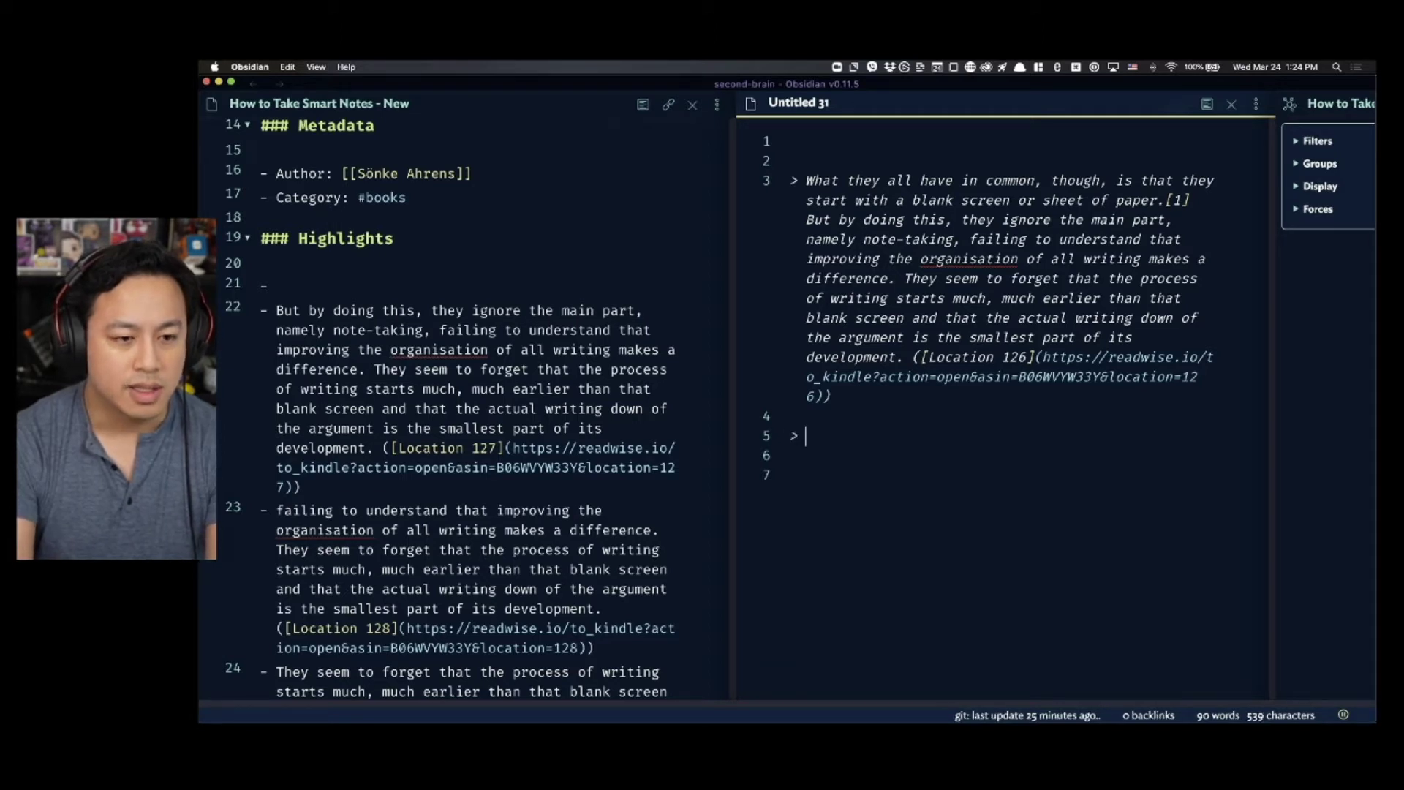
pyautogui.press('Up')
pyautogui.write('>')
pyautogui.press('Down')
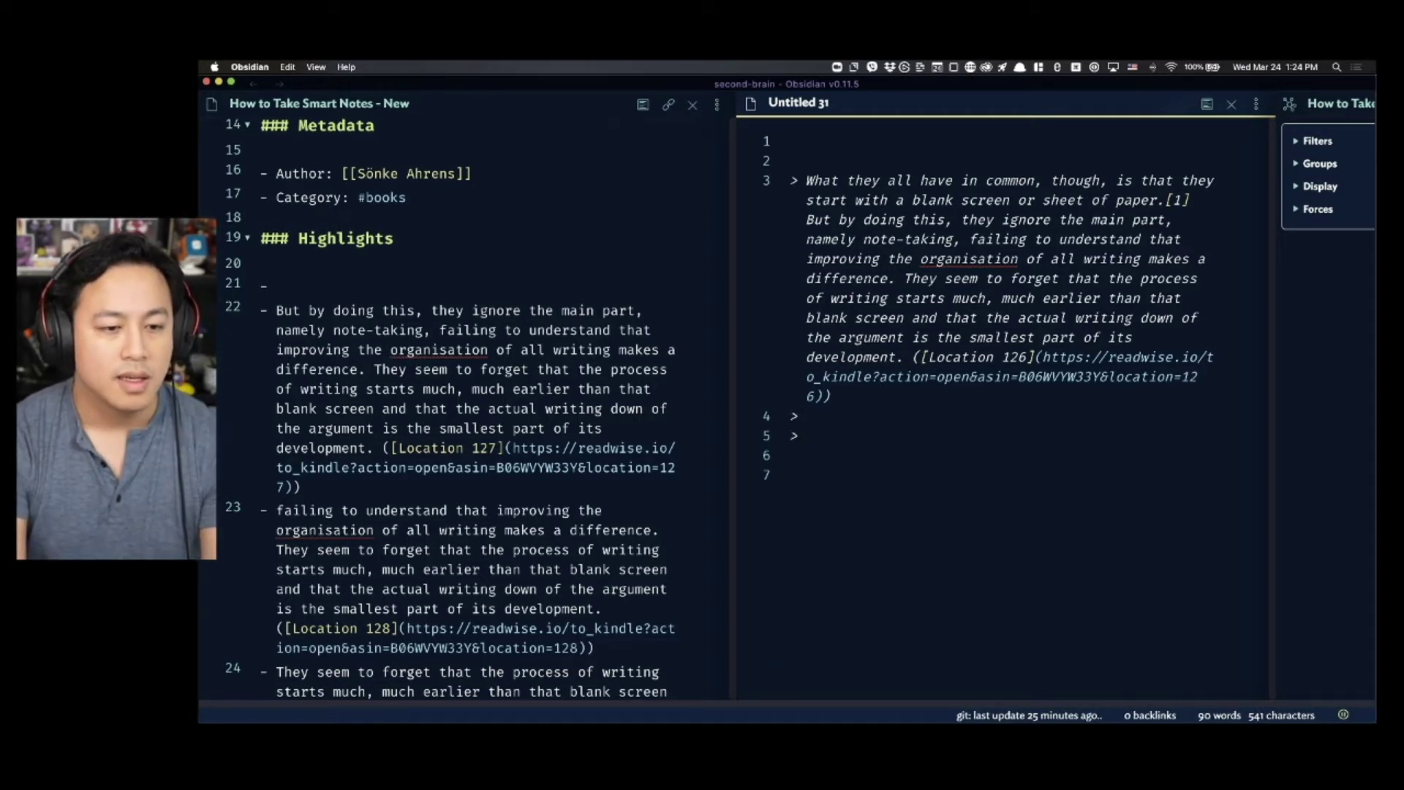
pyautogui.write('- [[')
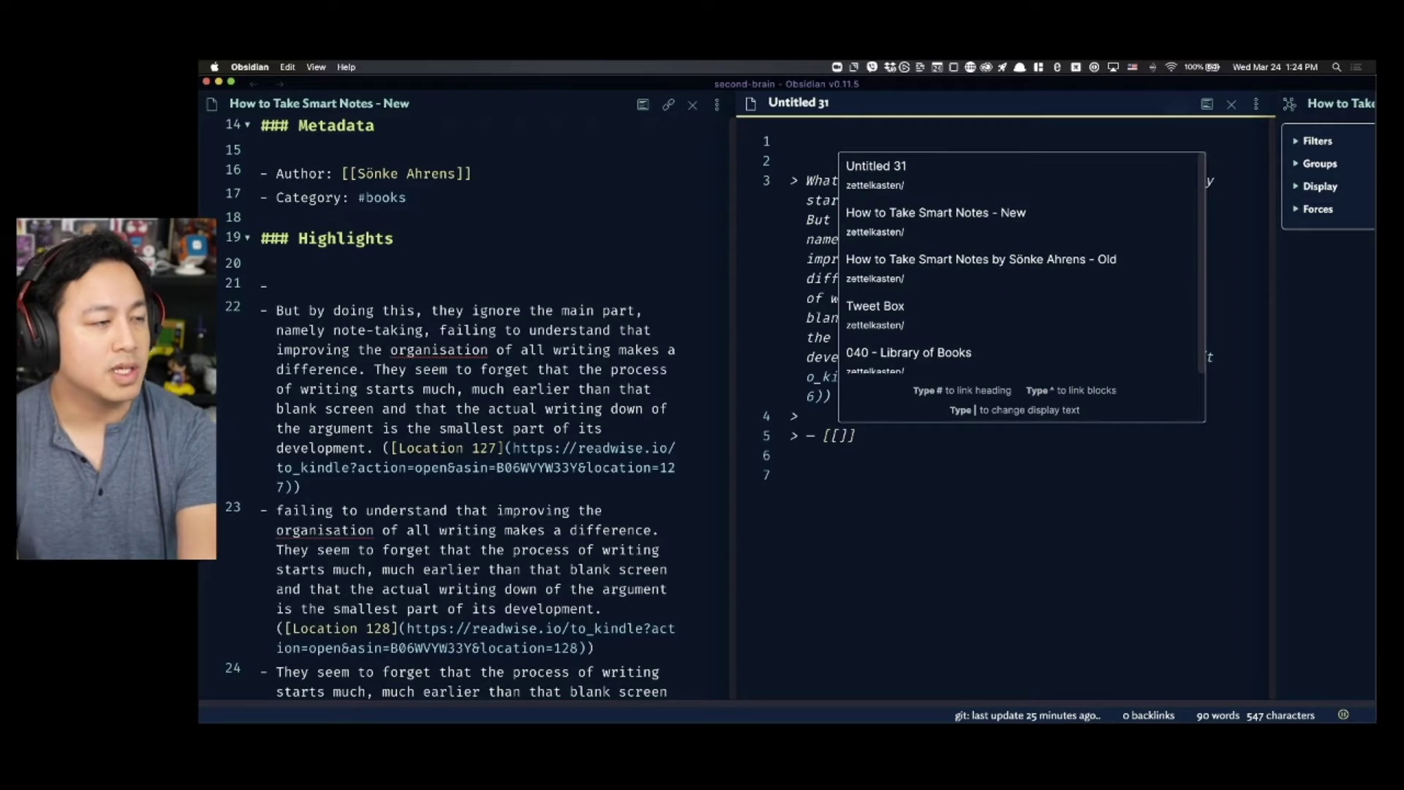
pyautogui.write('How to Take Smart Notes - New')
pyautogui.press('Return')
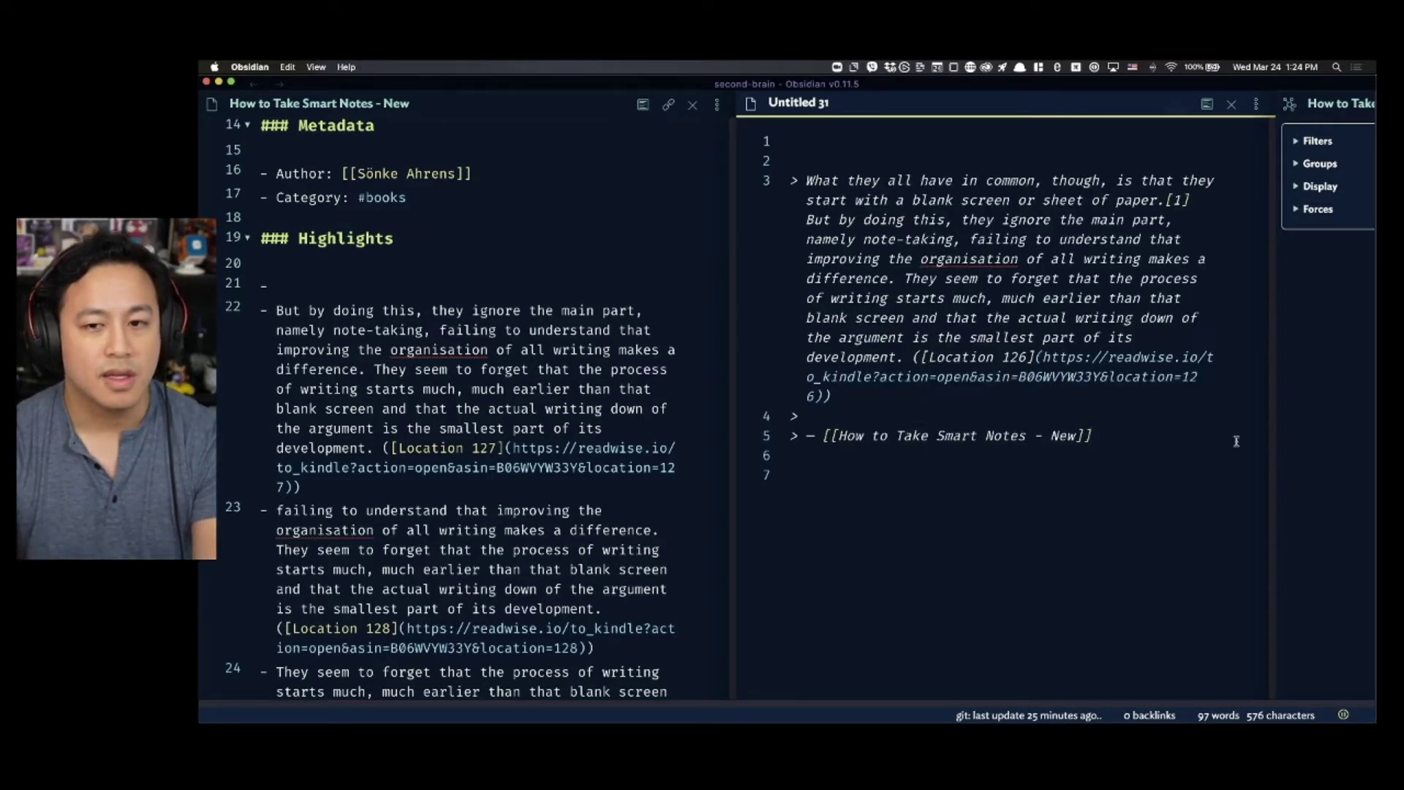
pyautogui.press('super+e')
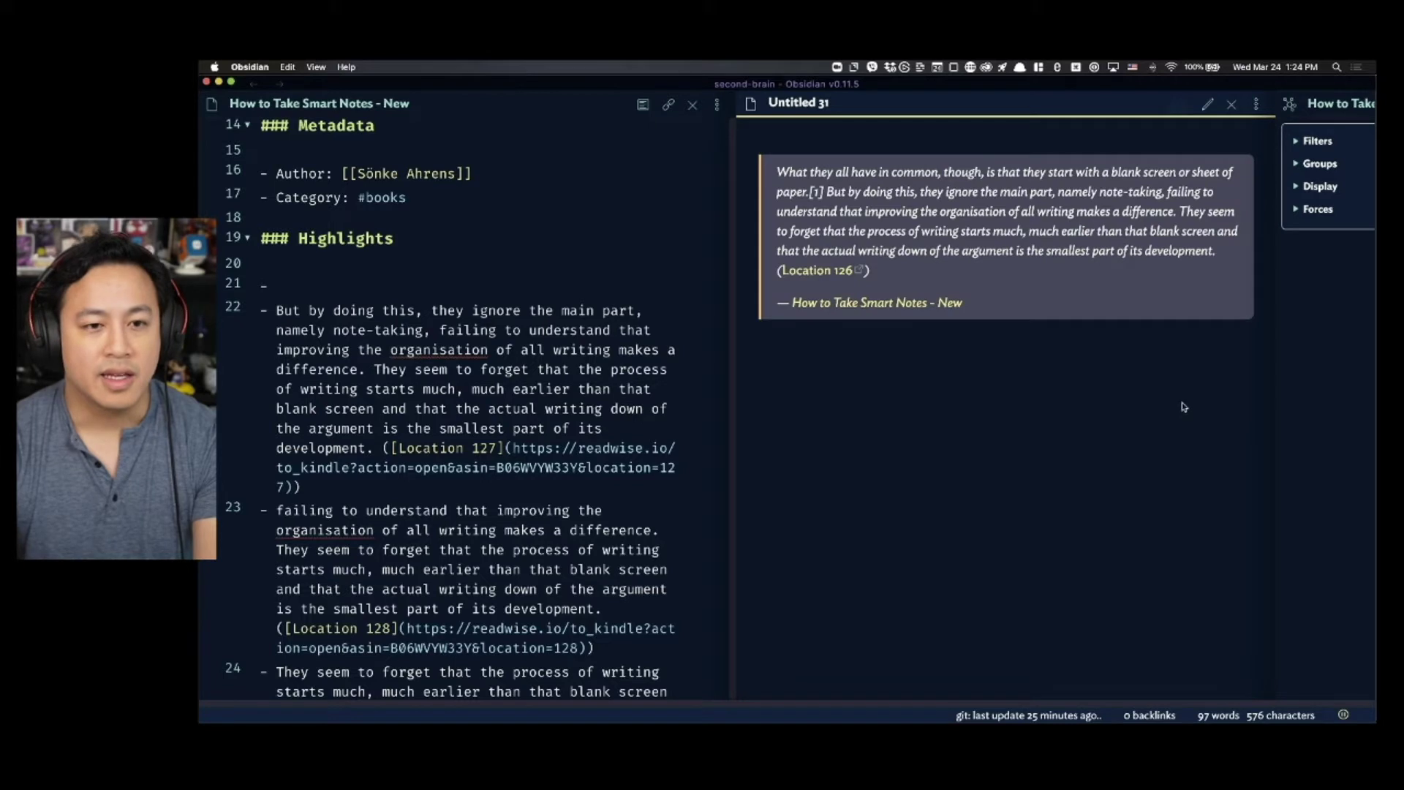
# - Check the link in the book note's graph and open a local graph for Untitled 31 beside the note
pyautogui.click(1358, 449)
pyautogui.click(708, 471)
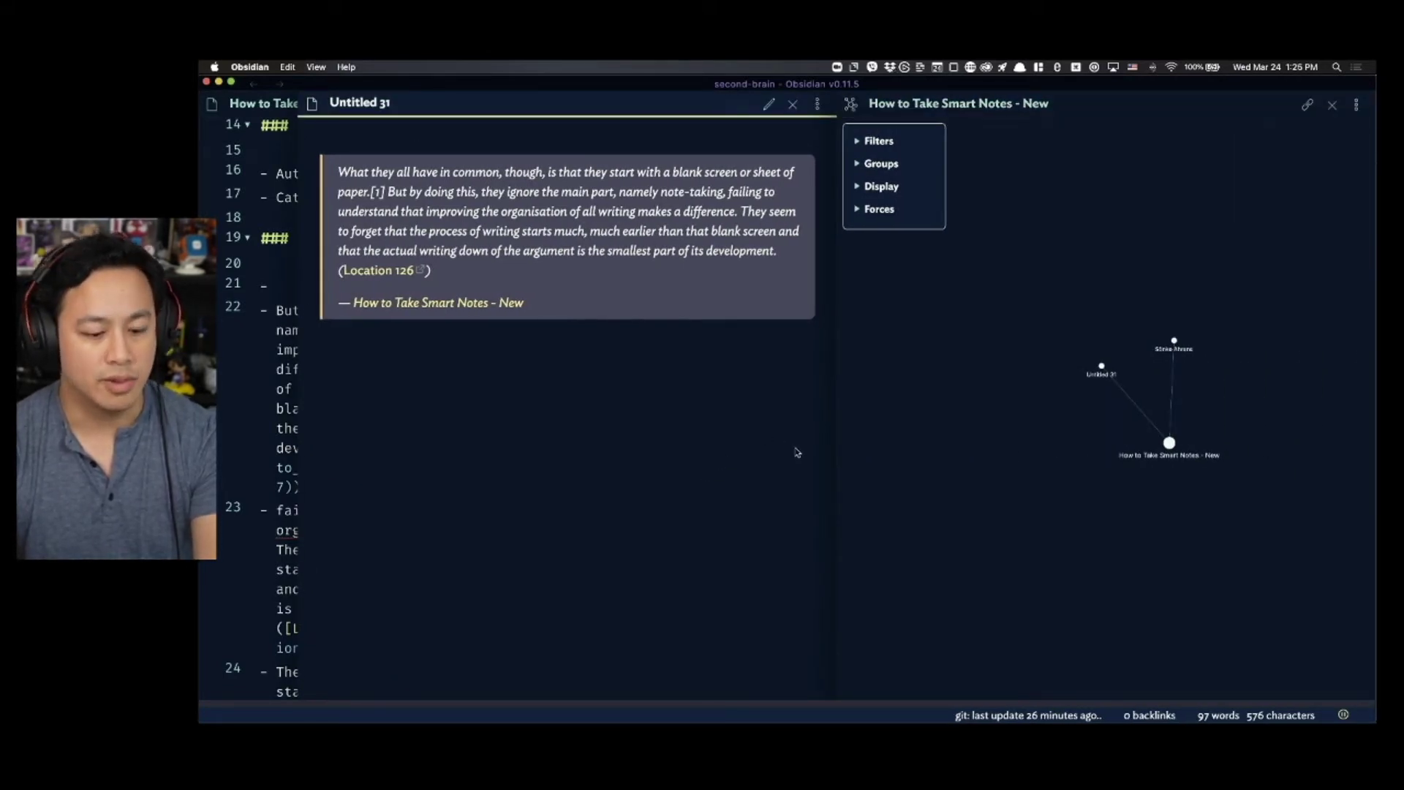
pyautogui.press('super+shift+g')
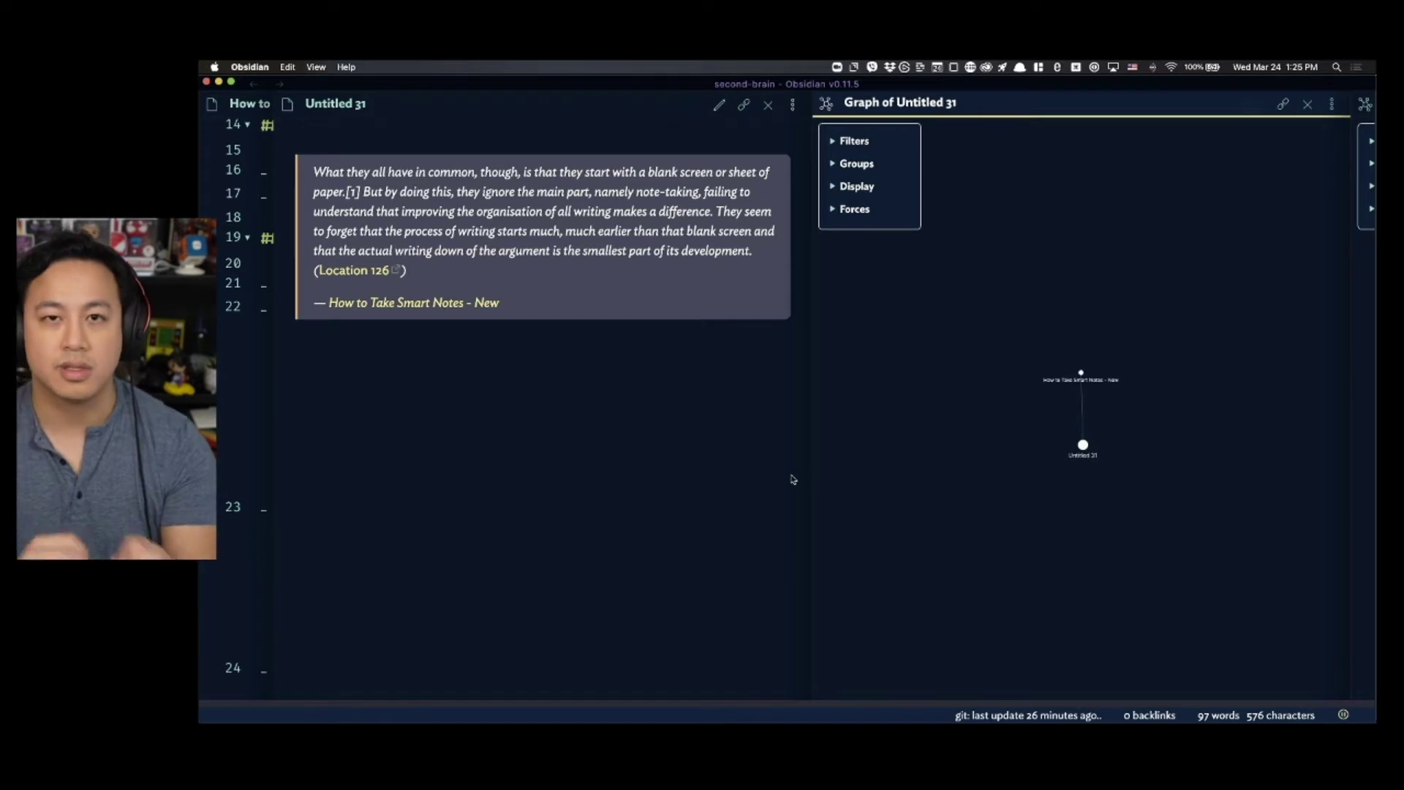
pyautogui.click(707, 489)
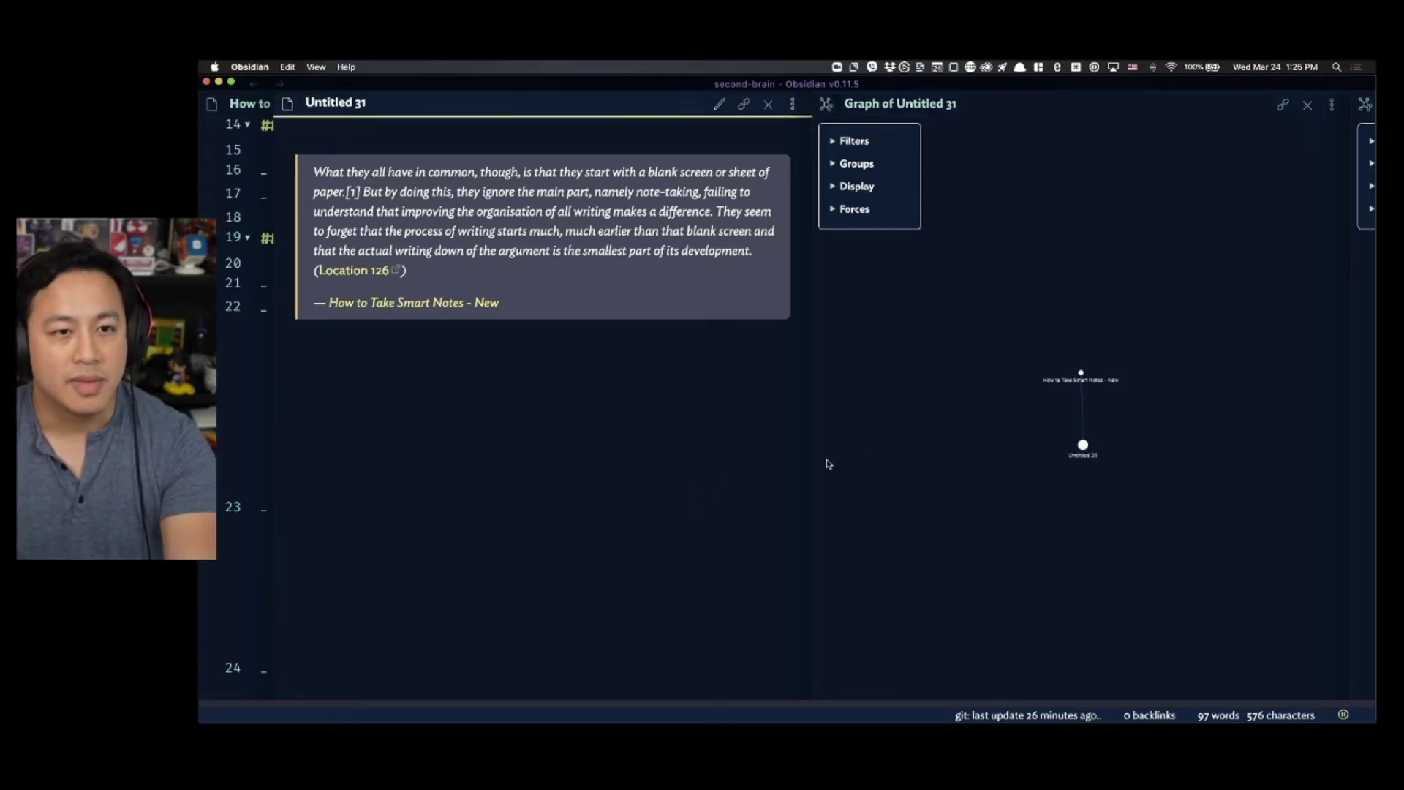
# - Rename the Untitled 31 note as The importance of organization prior to writing and switch it to editing mode
pyautogui.click(252, 438)
pyautogui.click(819, 103)
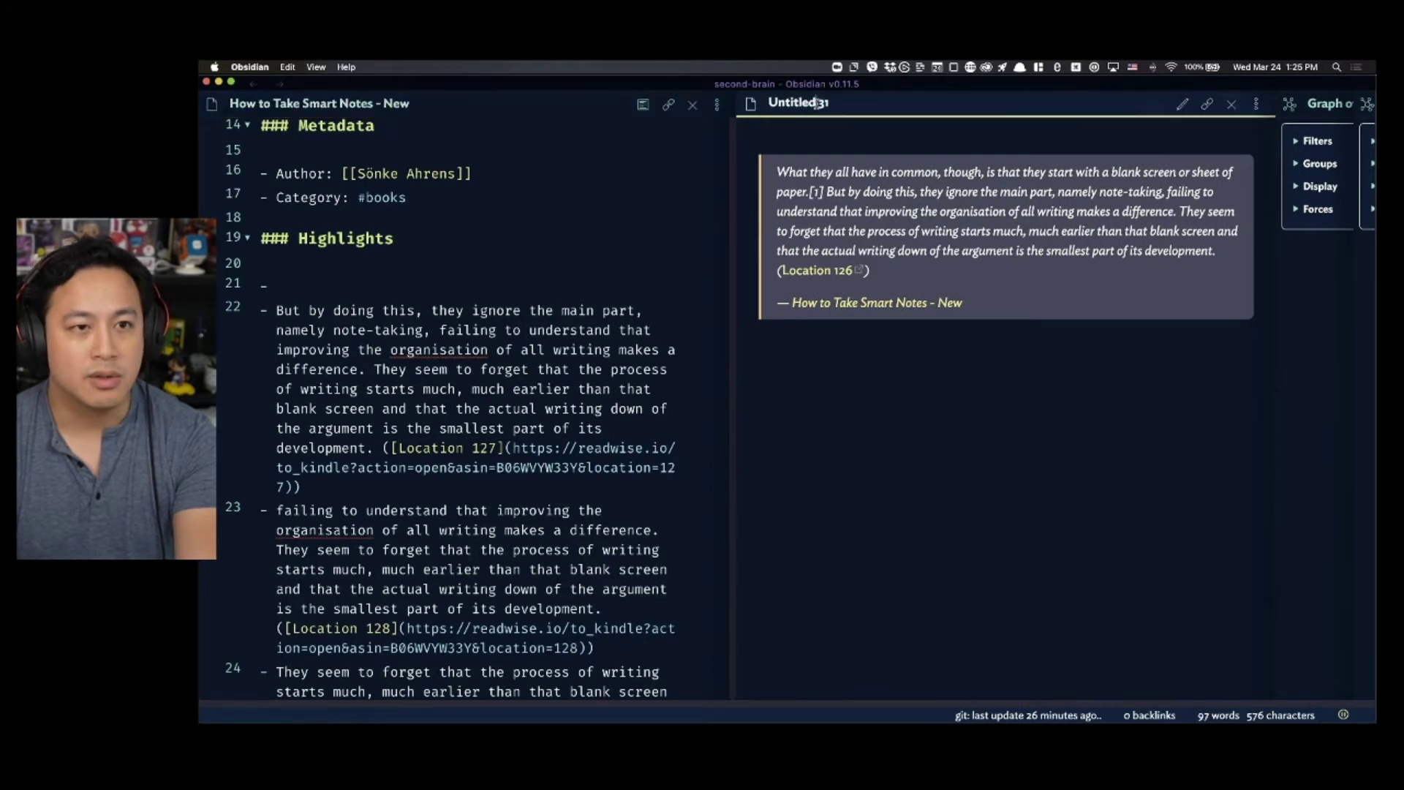
pyautogui.press('super+a')
pyautogui.write('The i')
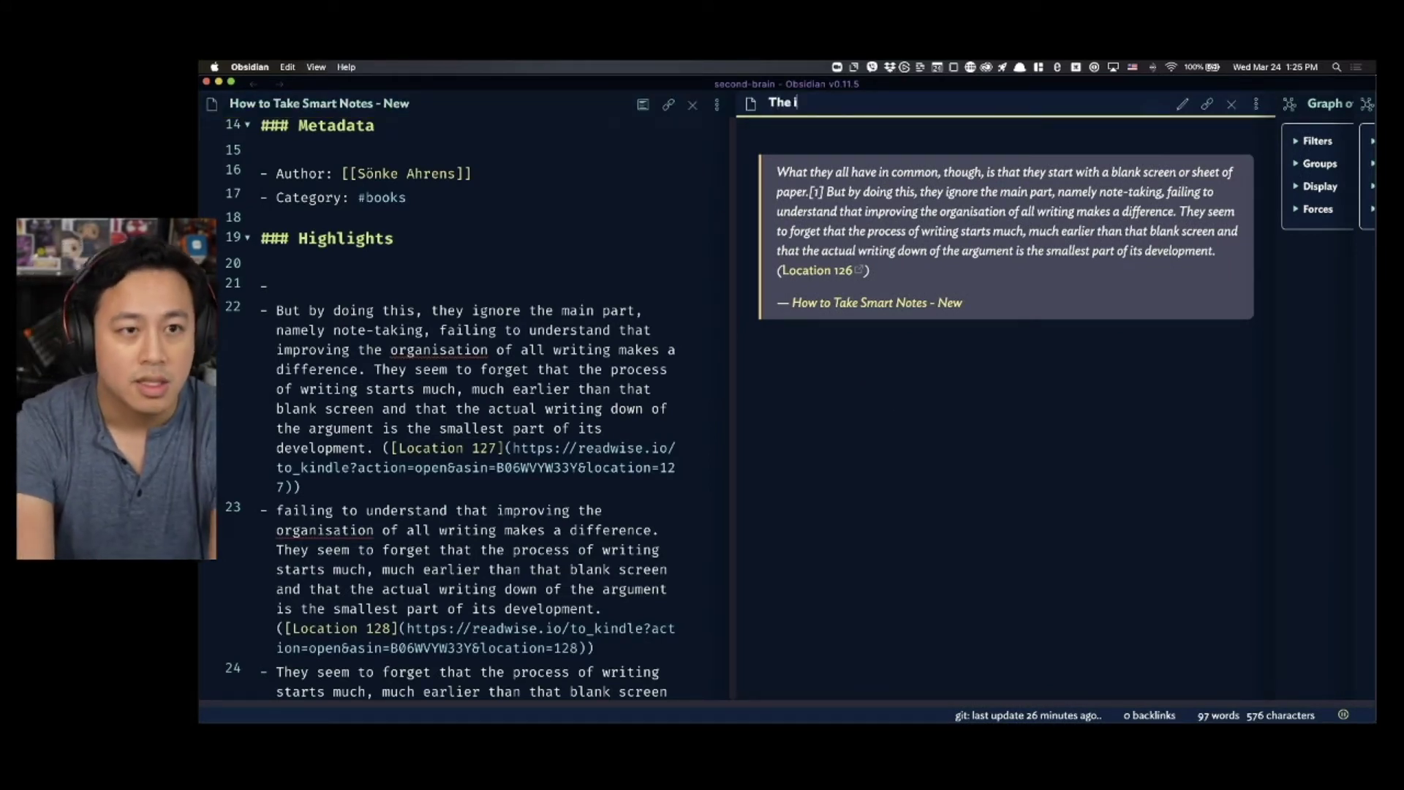
pyautogui.write('mportna')
pyautogui.press('BackSpace')
pyautogui.press('BackSpace')
pyautogui.write('ance')
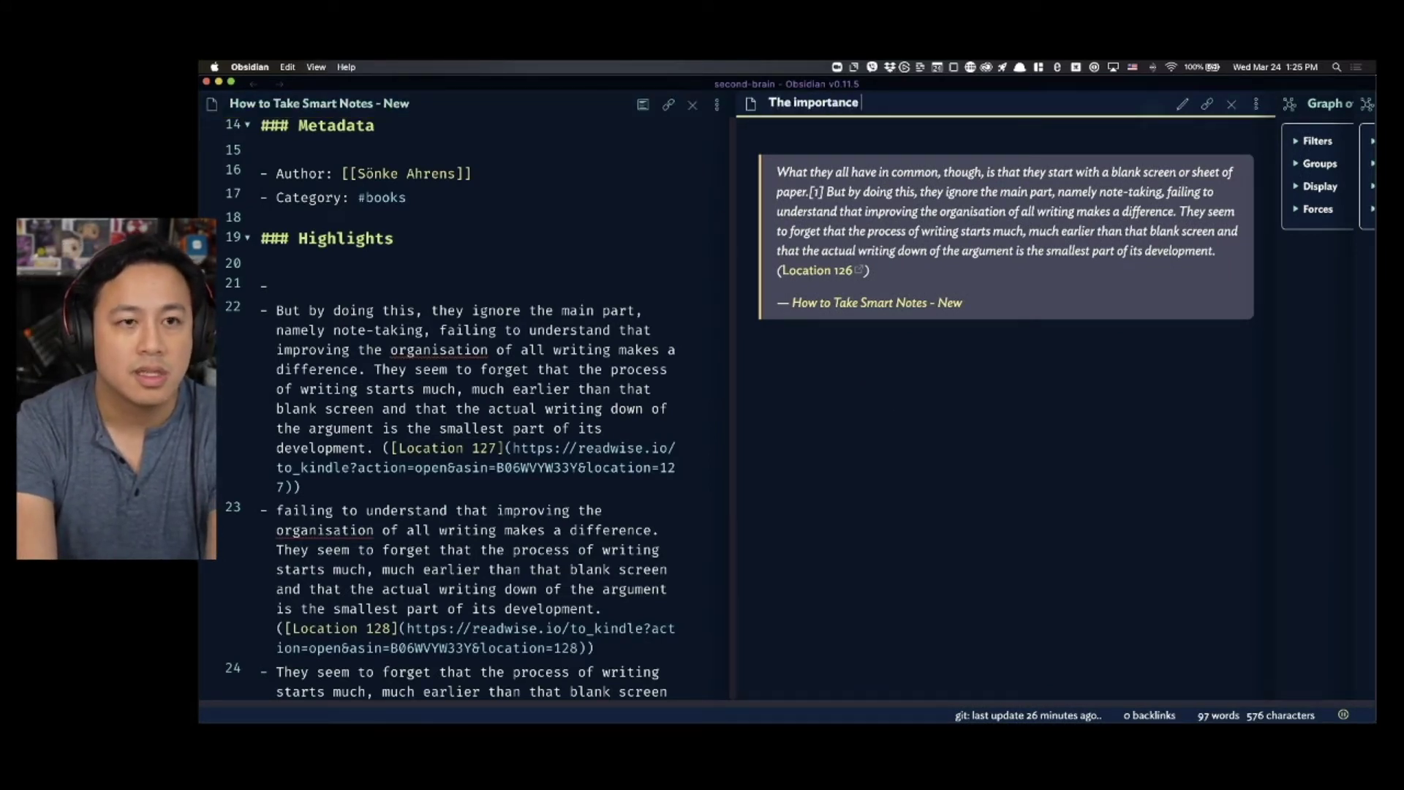
pyautogui.write(' of wr')
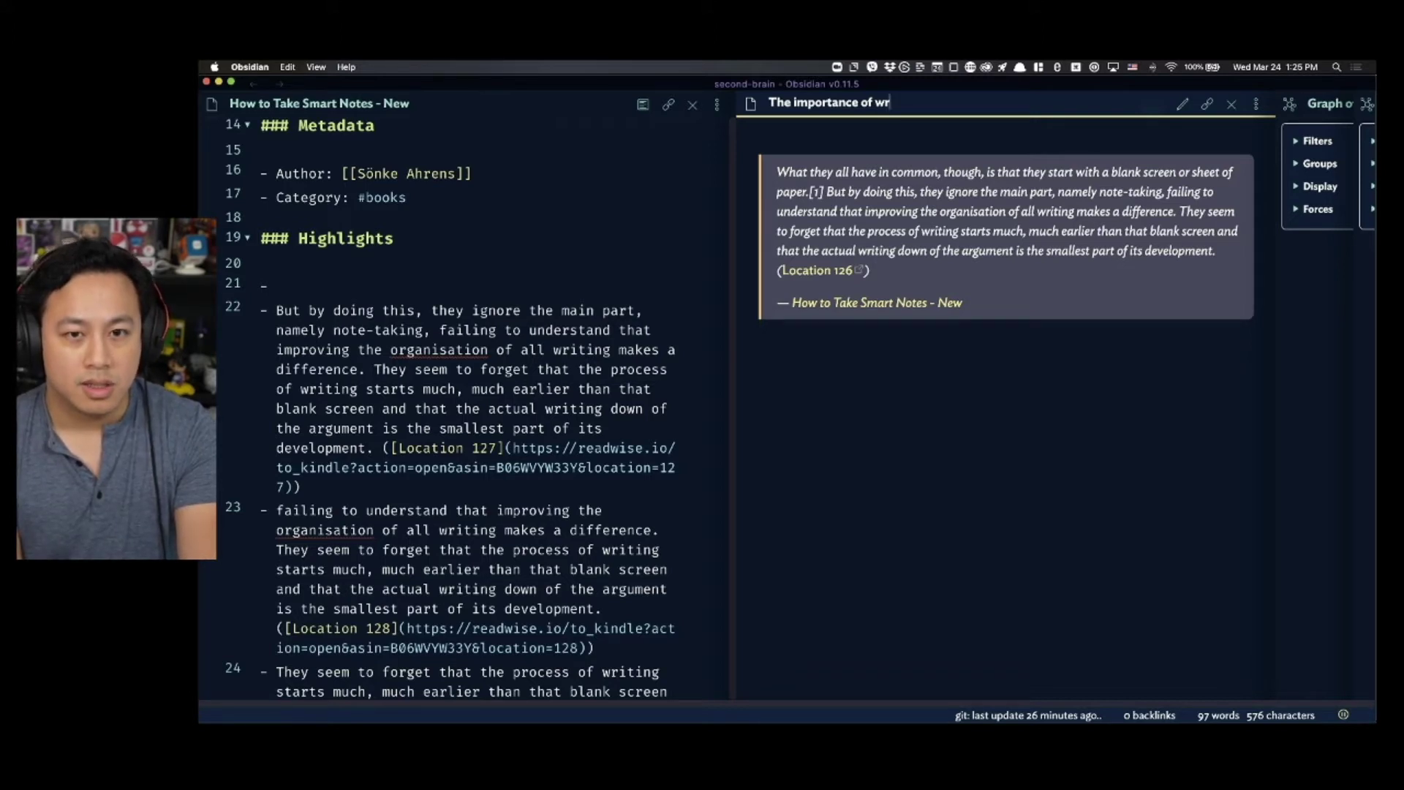
pyautogui.press('BackSpace')
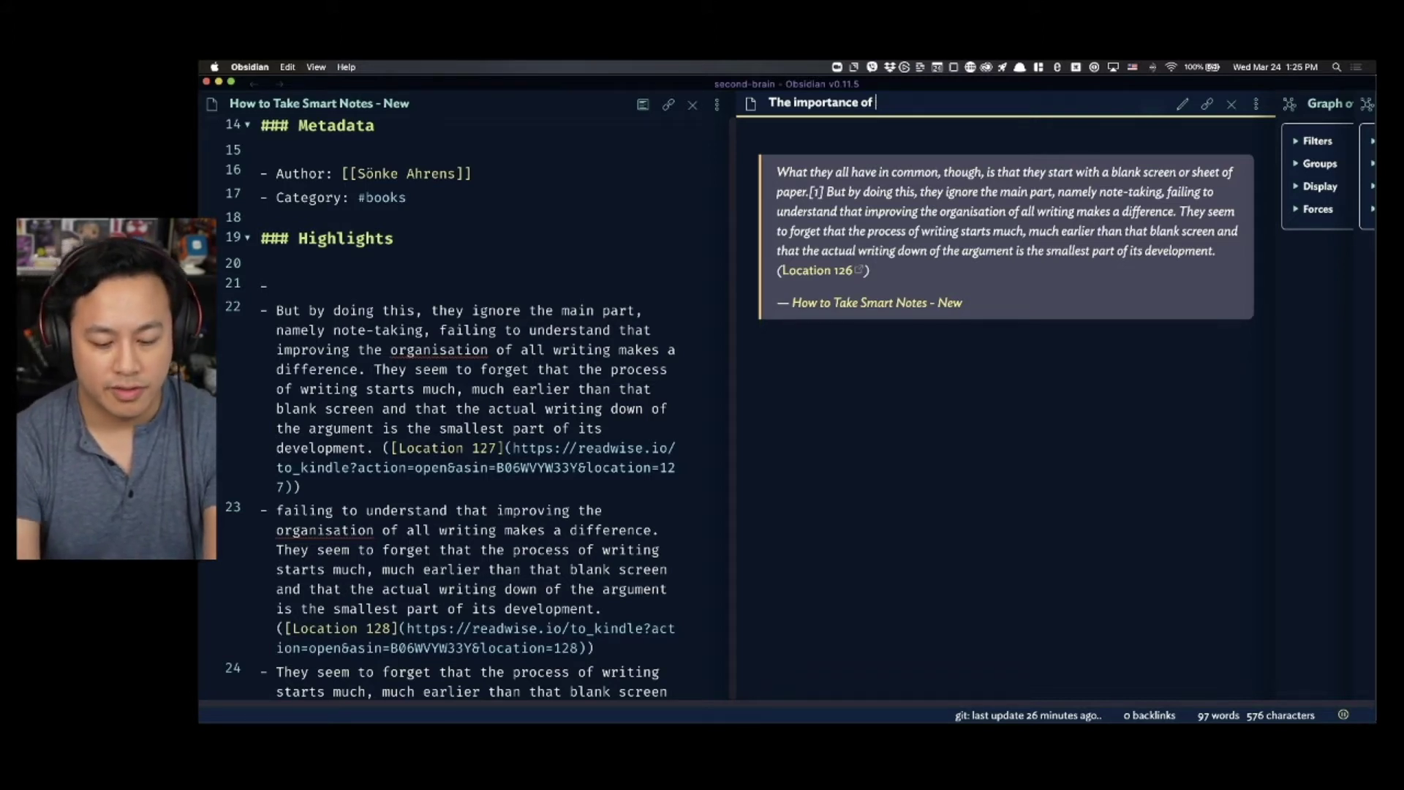
pyautogui.write('organizaqtio')
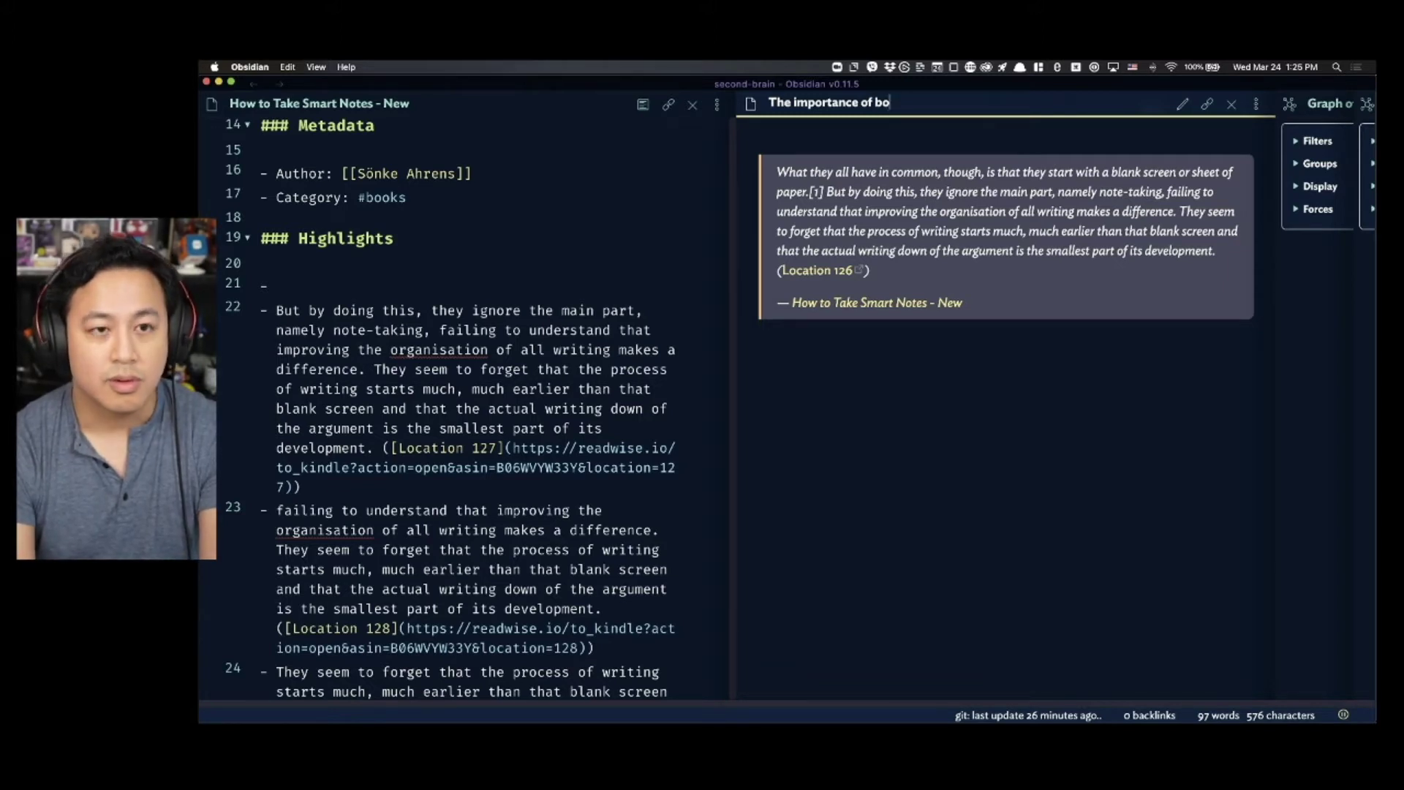
pyautogui.press('BackSpace')
pyautogui.press('BackSpace')
pyautogui.press('BackSpace')
pyautogui.press('BackSpace')
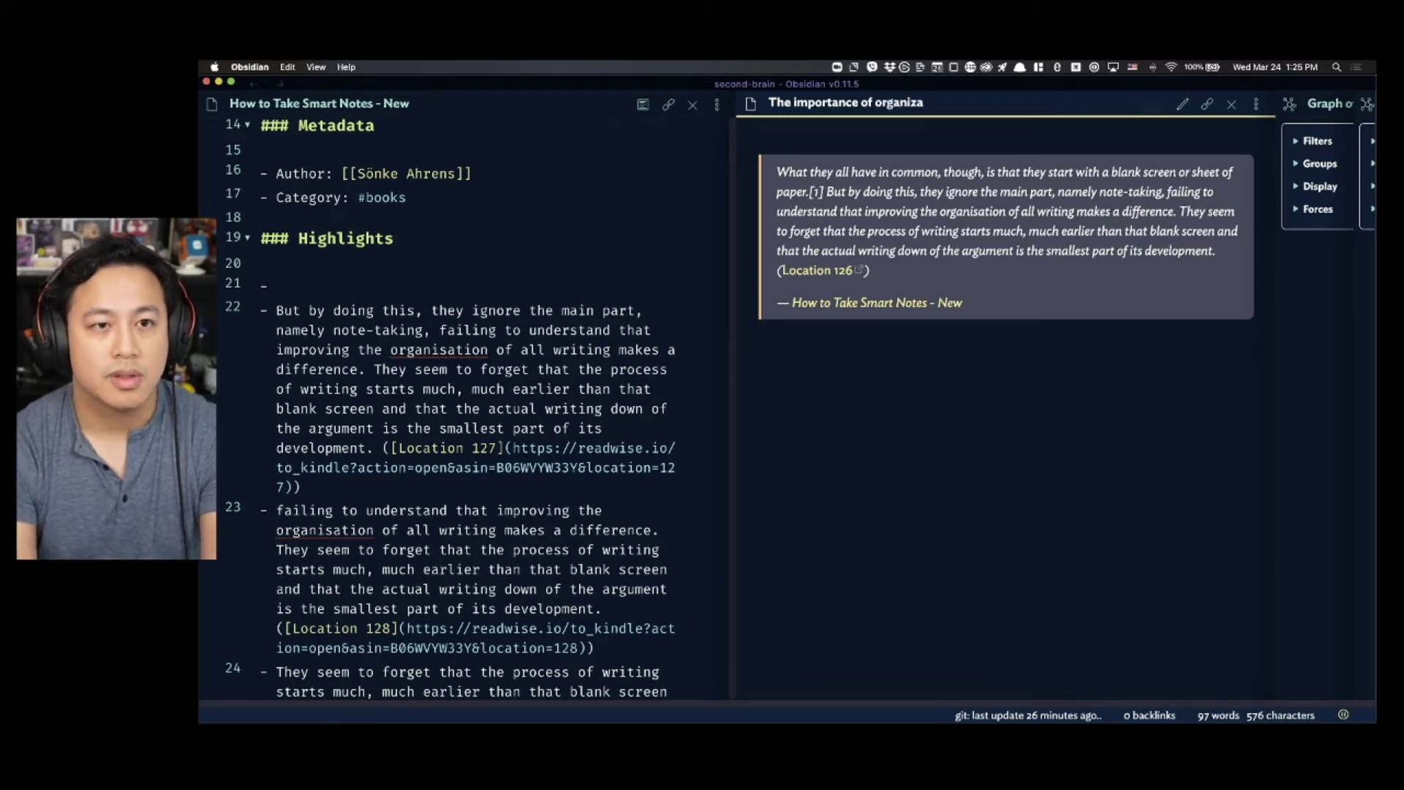
pyautogui.write('tion prior to writing')
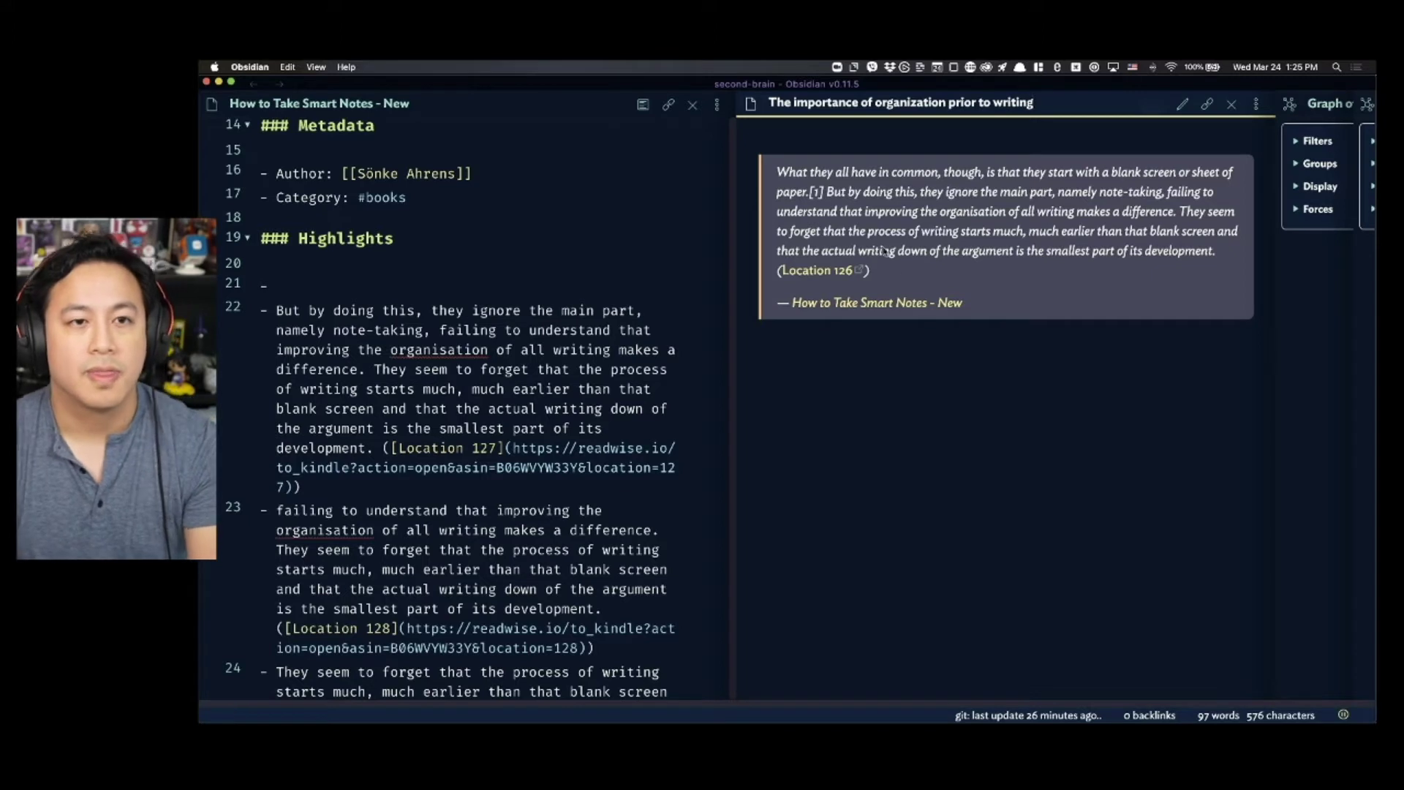
pyautogui.press('super+e')
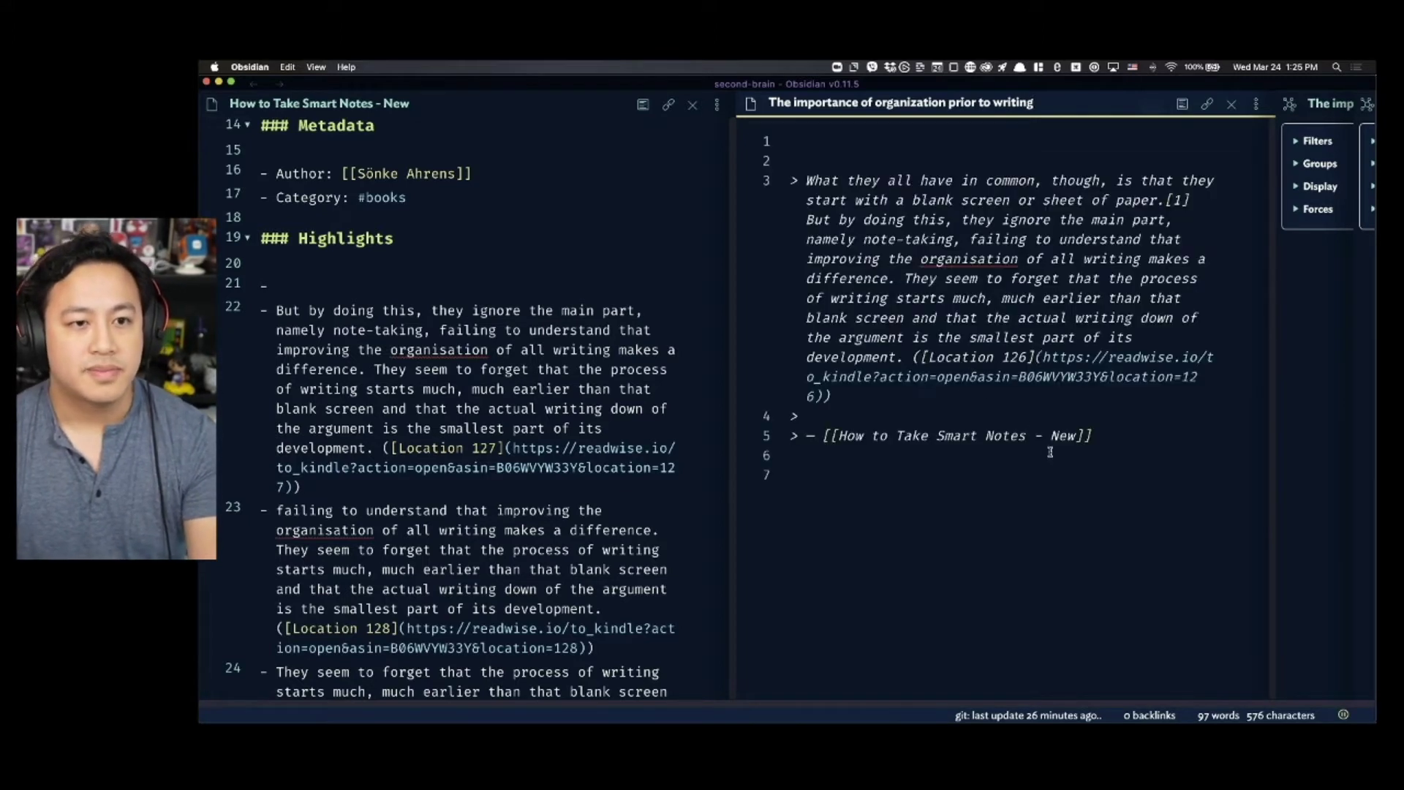
pyautogui.click(1138, 473)
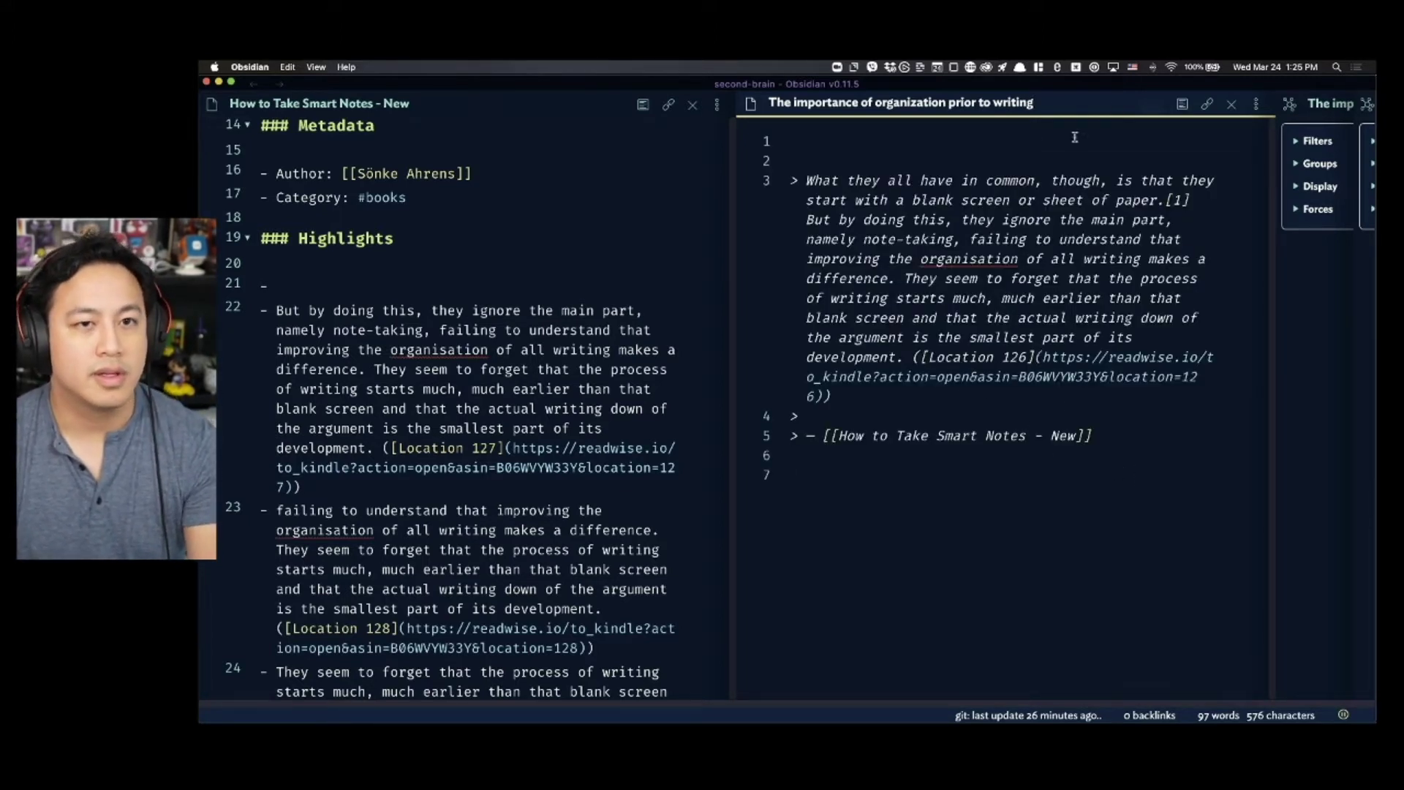
pyautogui.tripleClick(1003, 108)
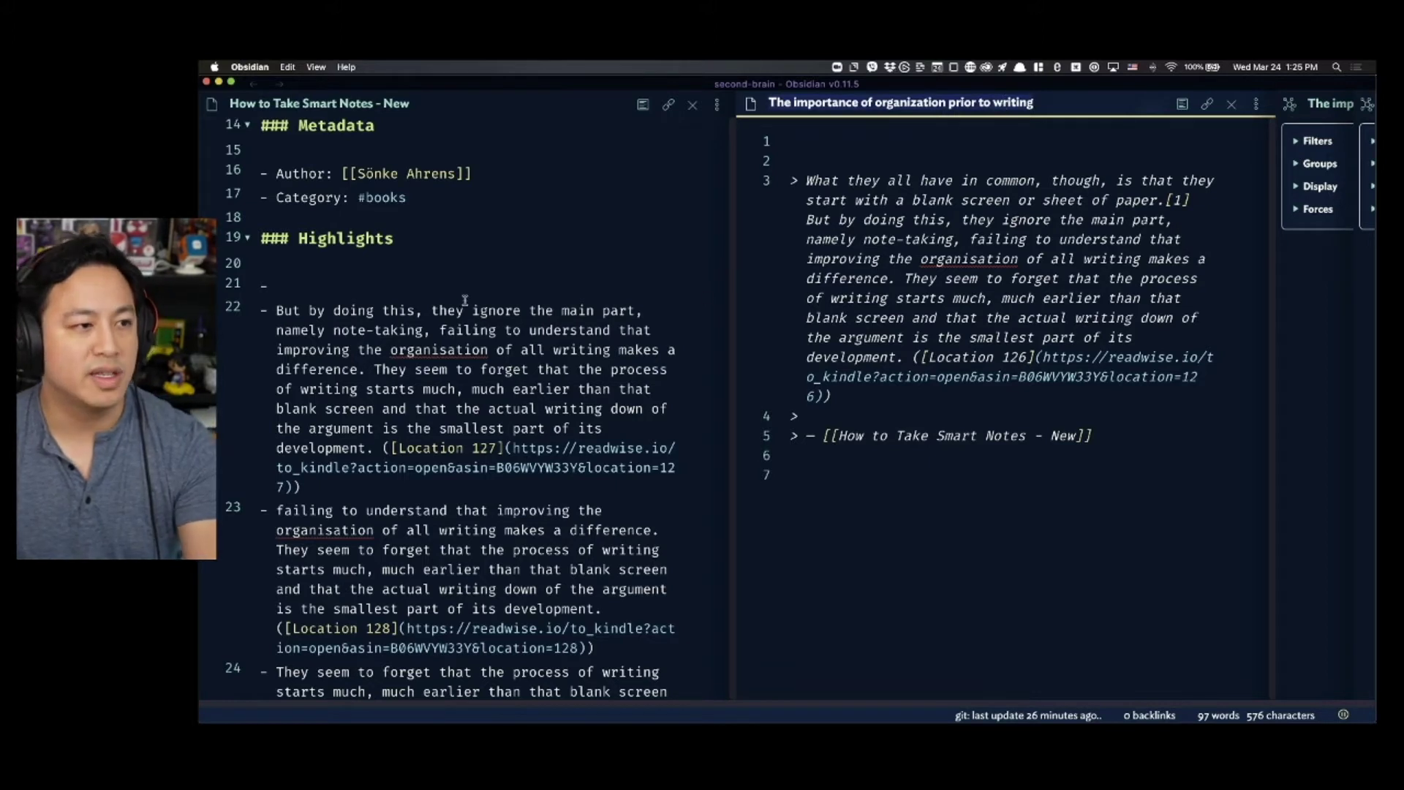
pyautogui.click(413, 283)
pyautogui.click(432, 211)
pyautogui.click(452, 198)
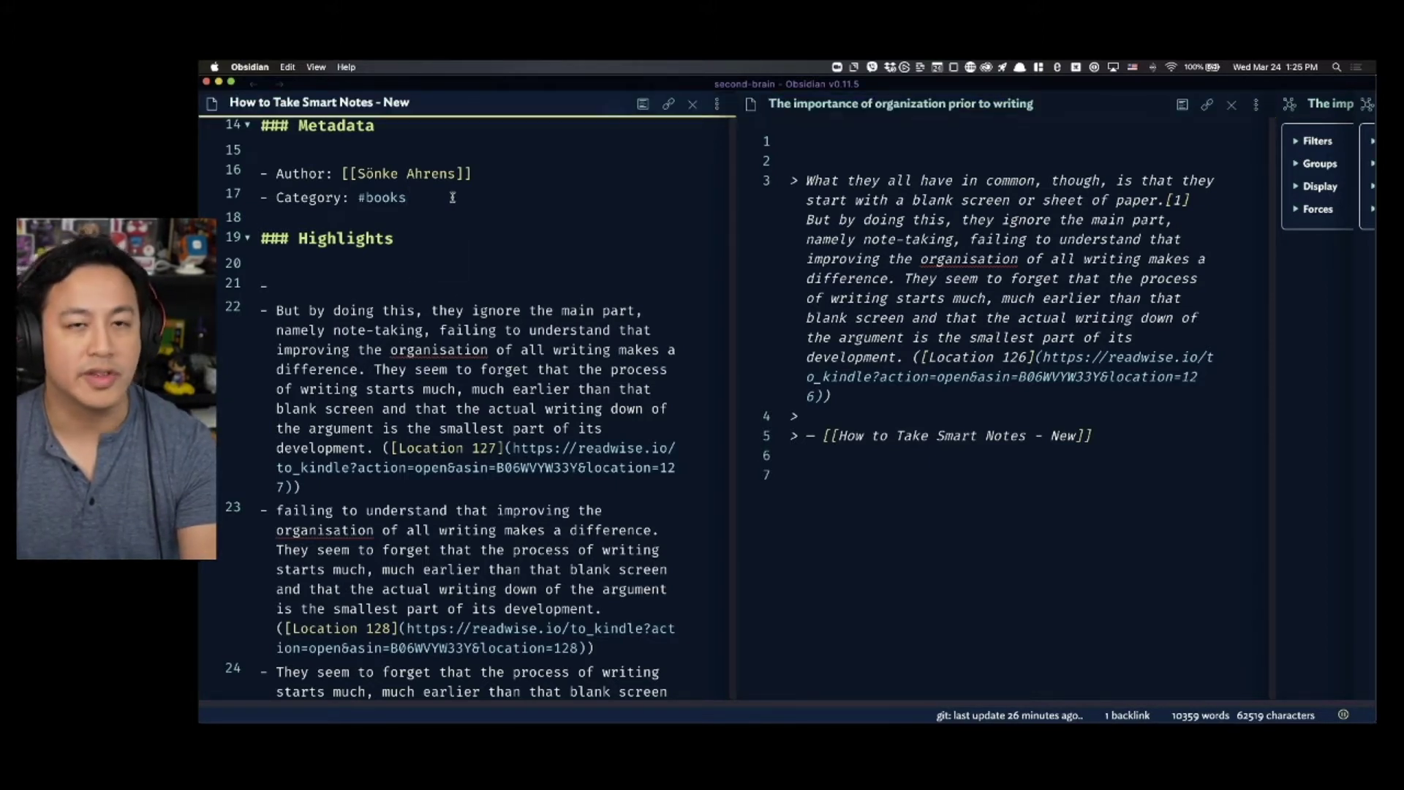
pyautogui.press('Return')
pyautogui.press('Return')
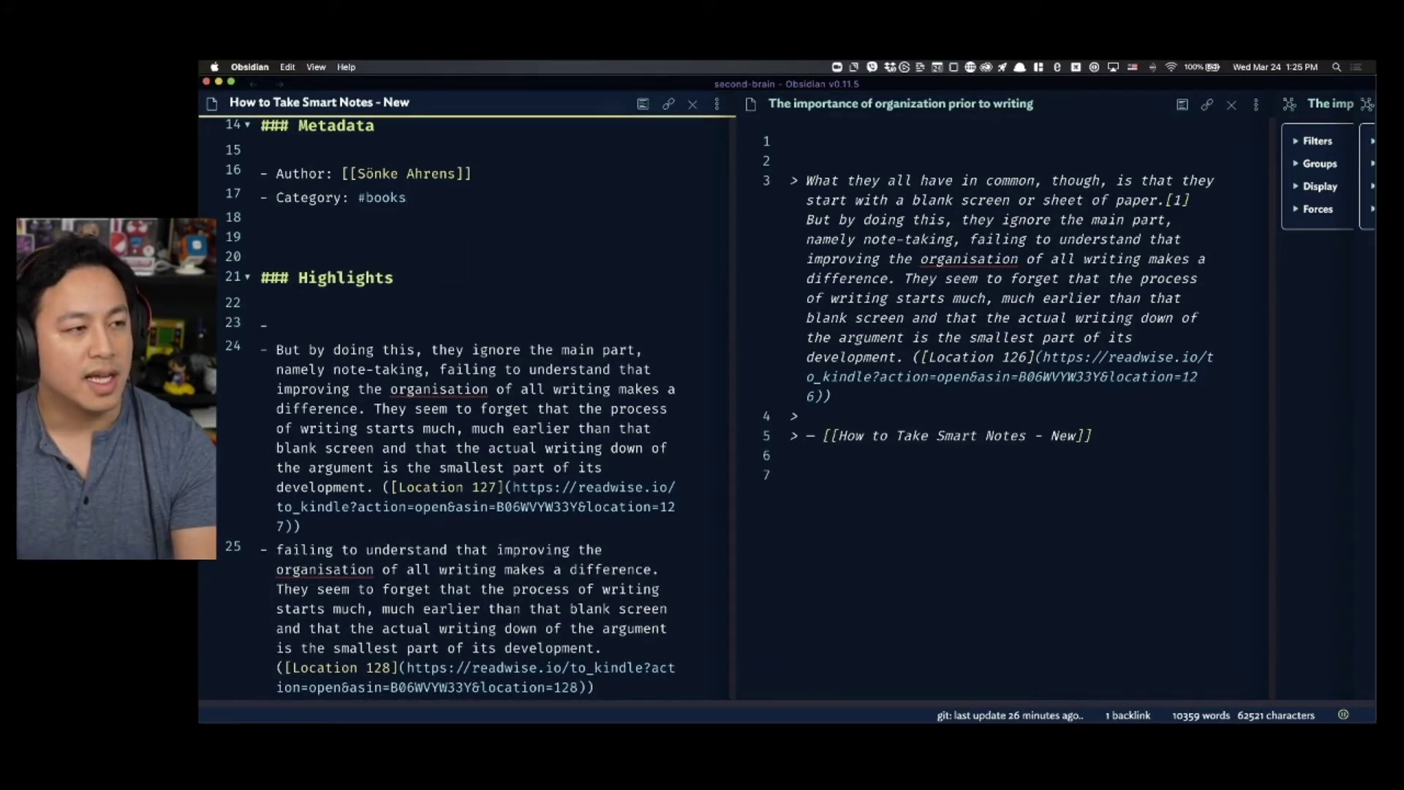
pyautogui.press('super+t')
pyautogui.write('read')
pyautogui.press('Return')
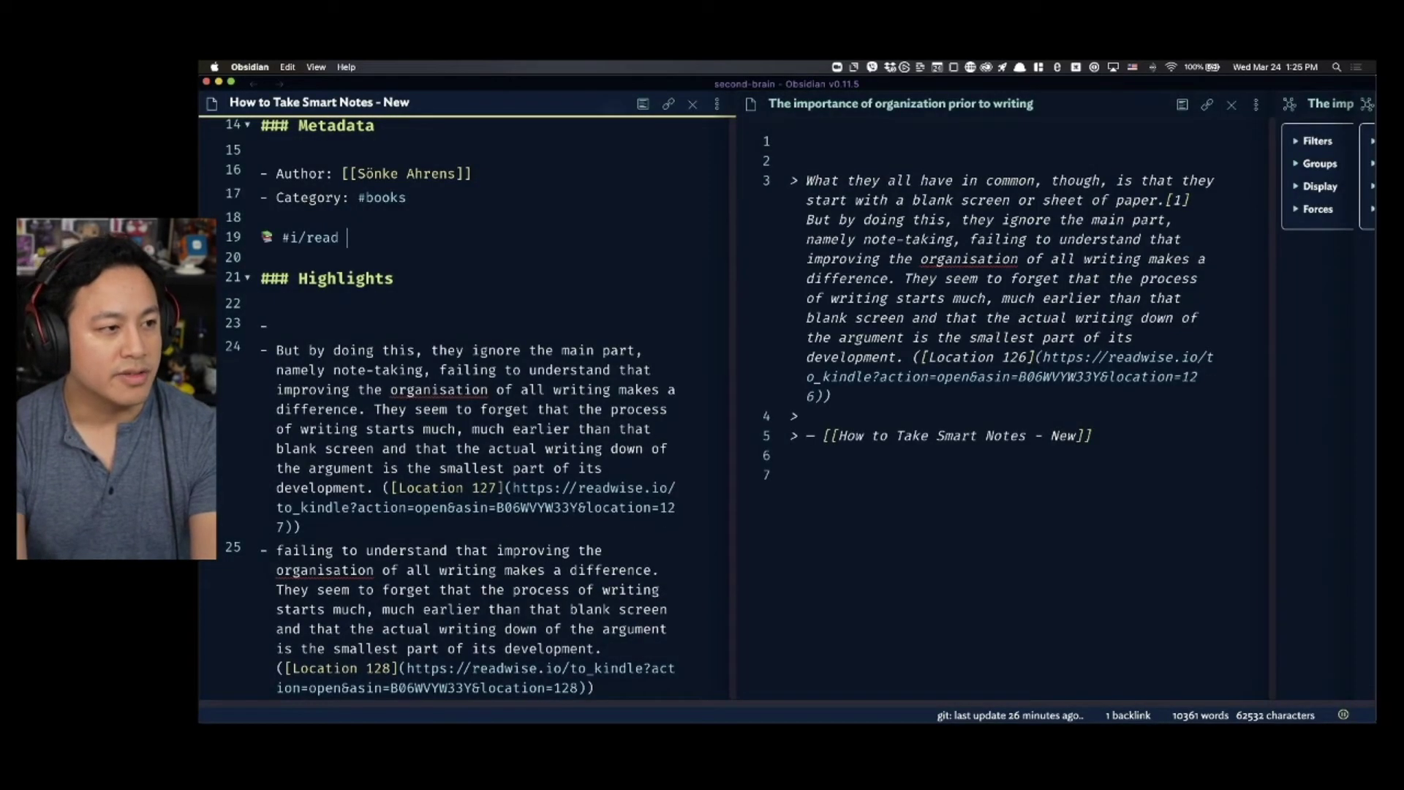
pyautogui.press('super+z')
pyautogui.press('super+t')
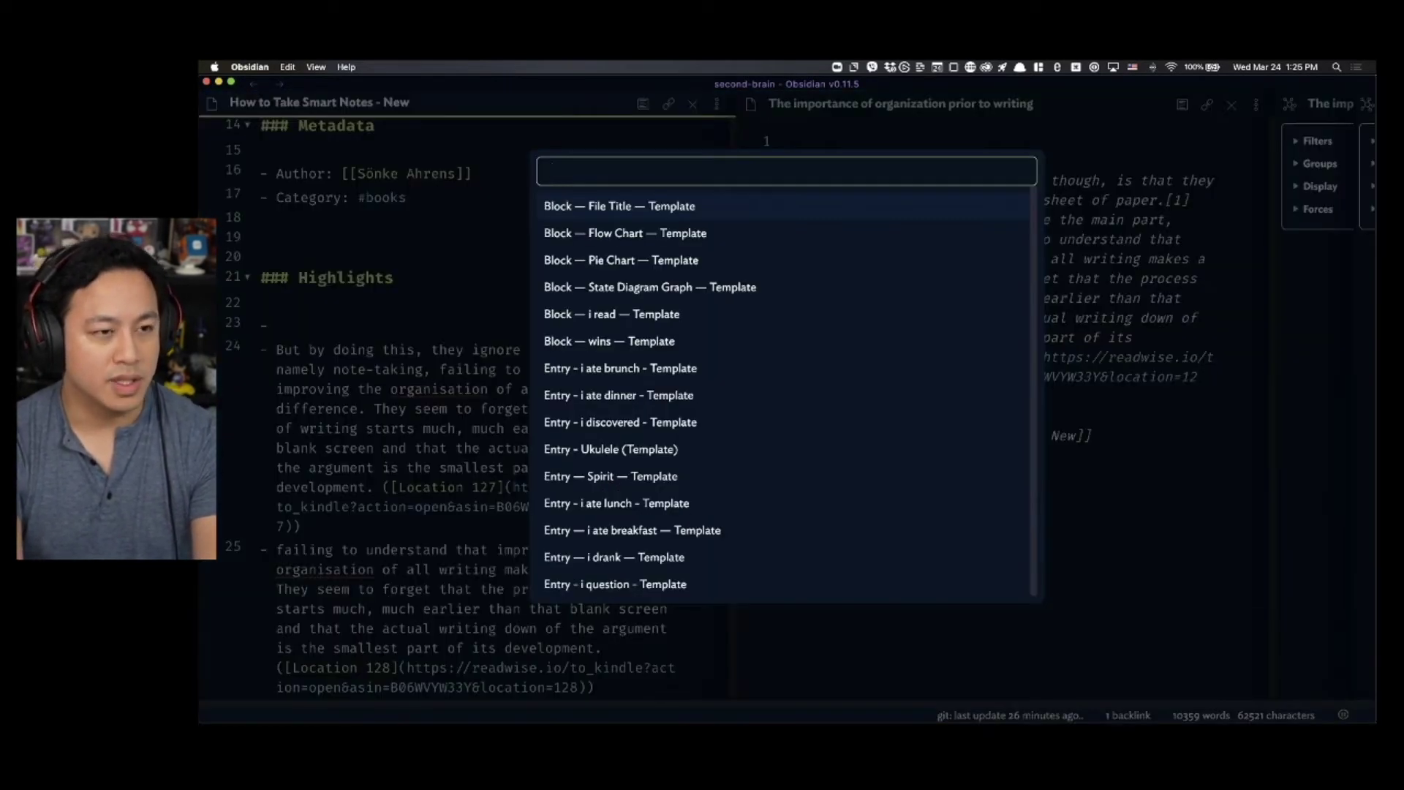
pyautogui.write('ideas')
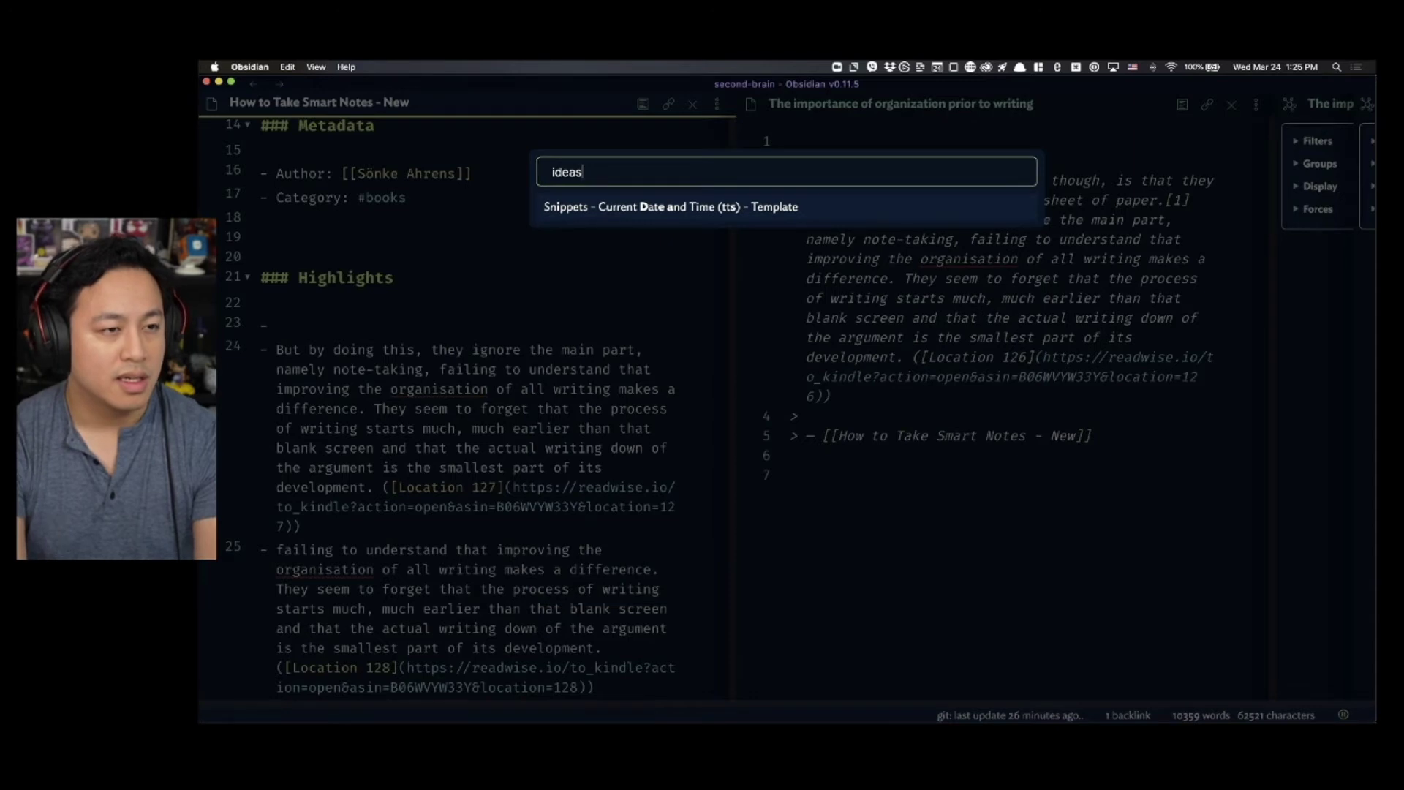
pyautogui.press('Escape')
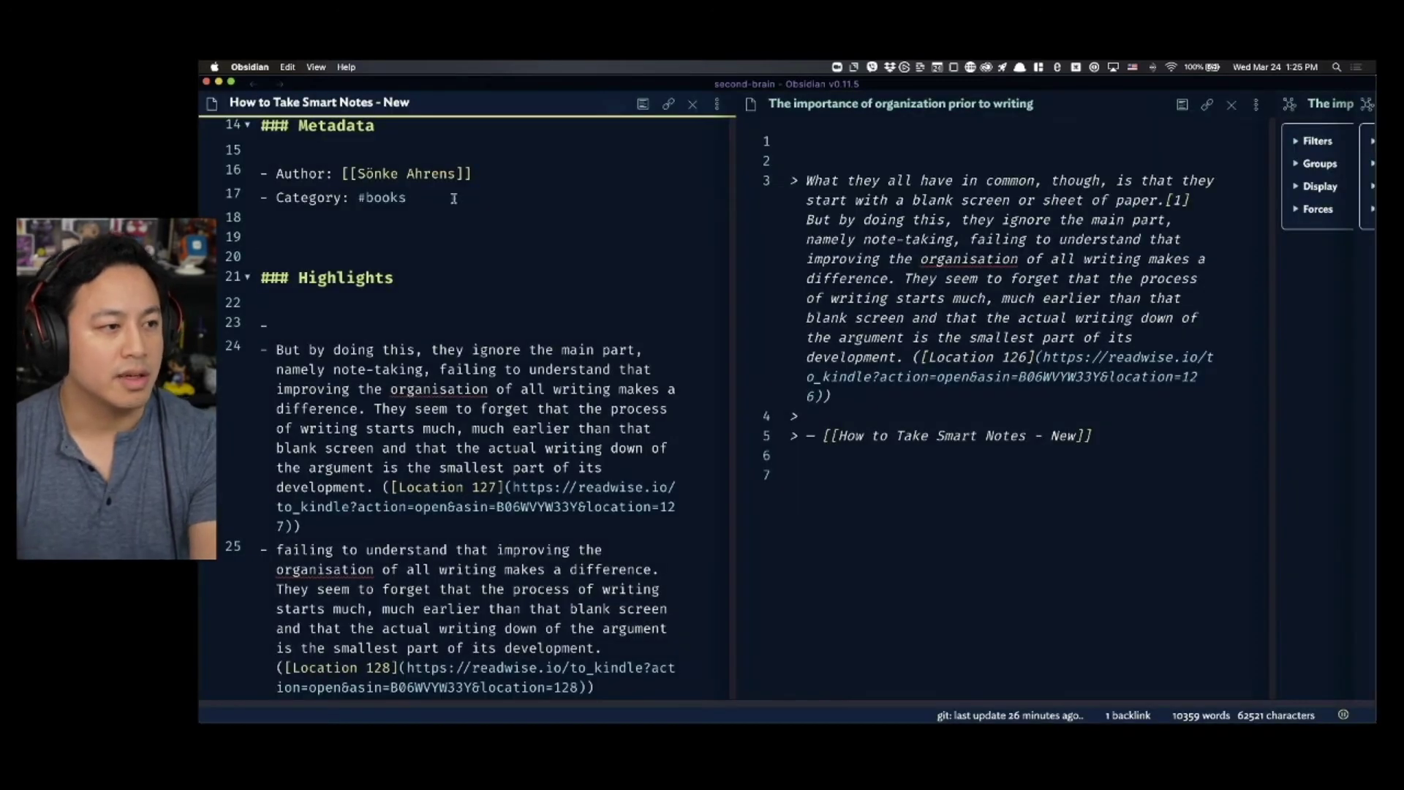
pyautogui.press('BackSpace')
pyautogui.press('BackSpace')
# - Add a link to the Blank Page Syndrome note on its own line below the quote's attribution
pyautogui.click(867, 160)
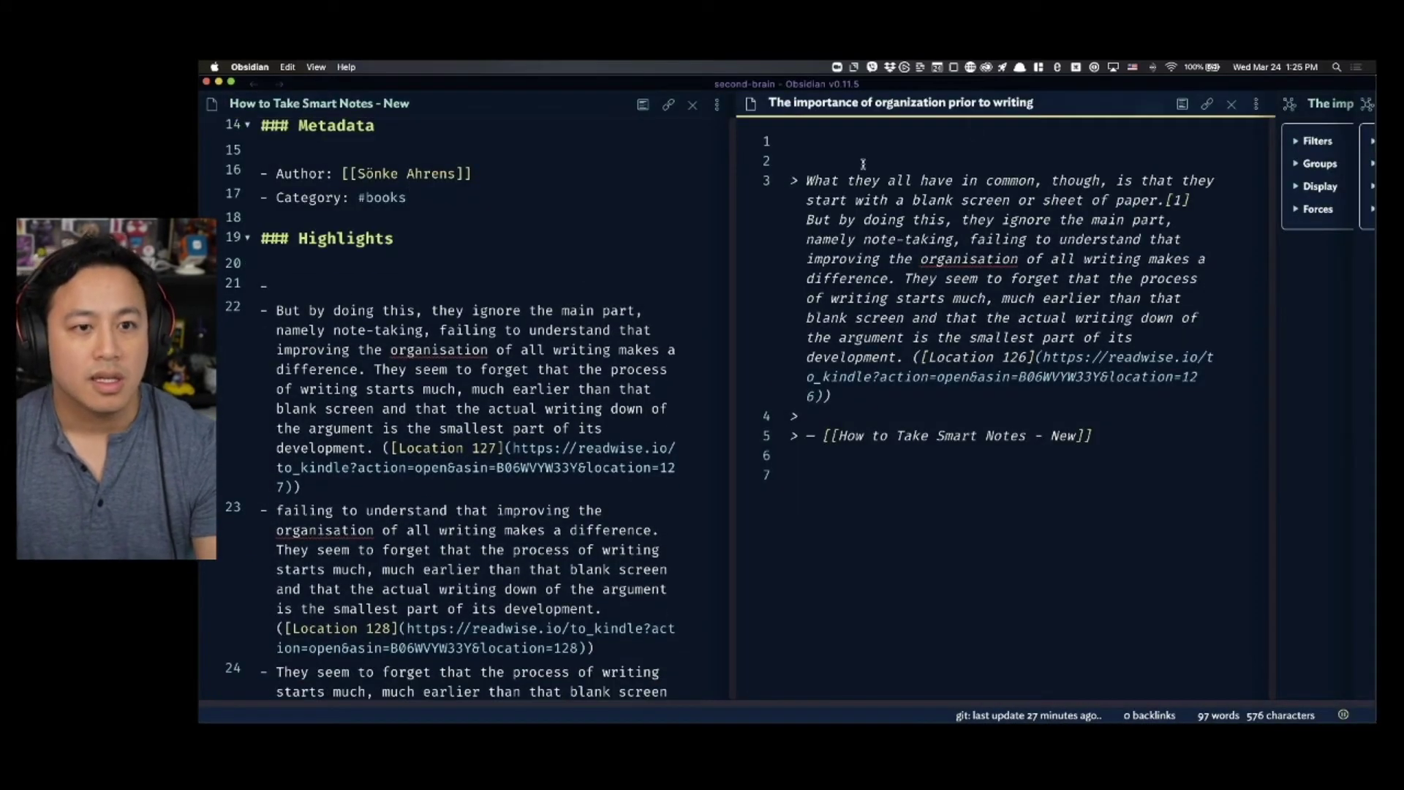
pyautogui.click(1145, 436)
pyautogui.press('Return')
pyautogui.press('Return')
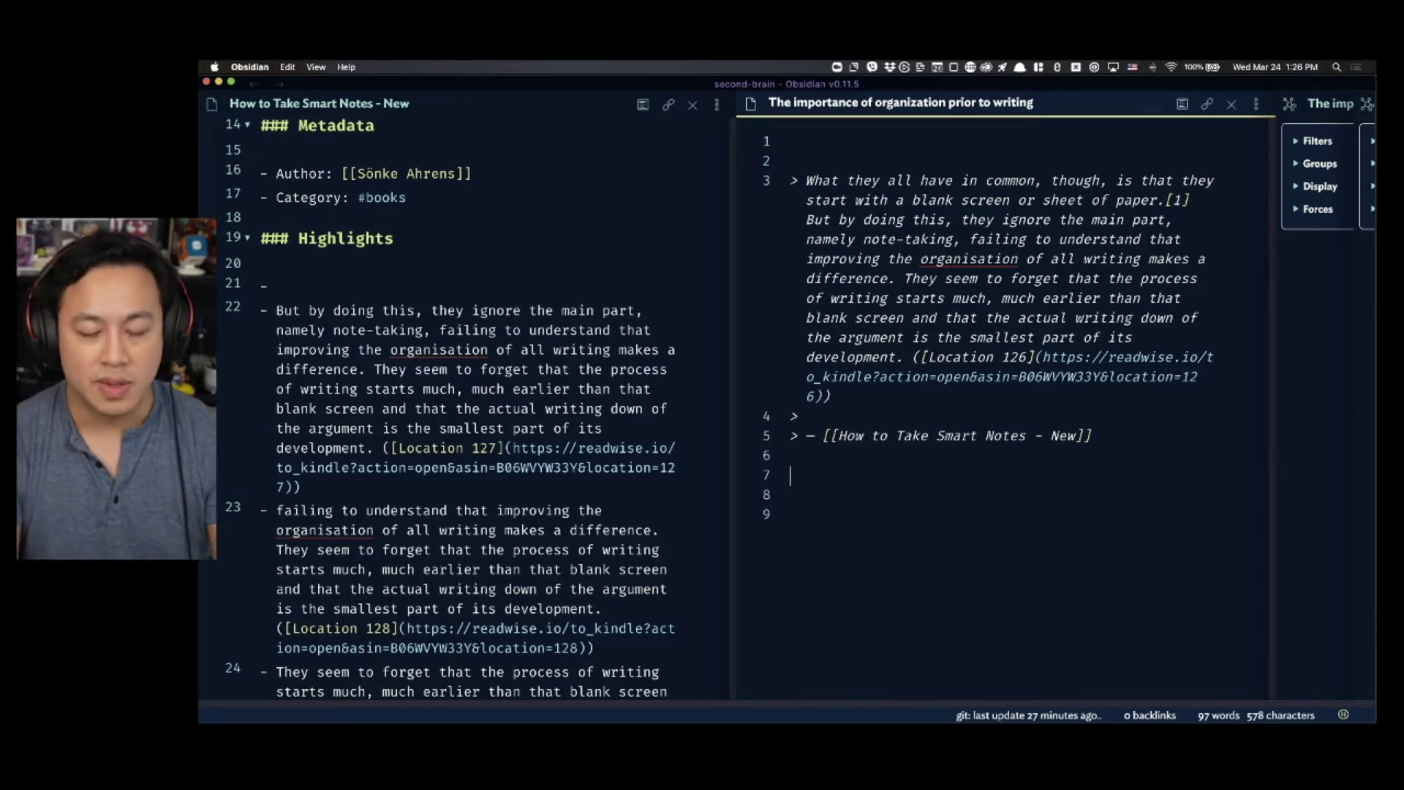
pyautogui.write('[[blank')
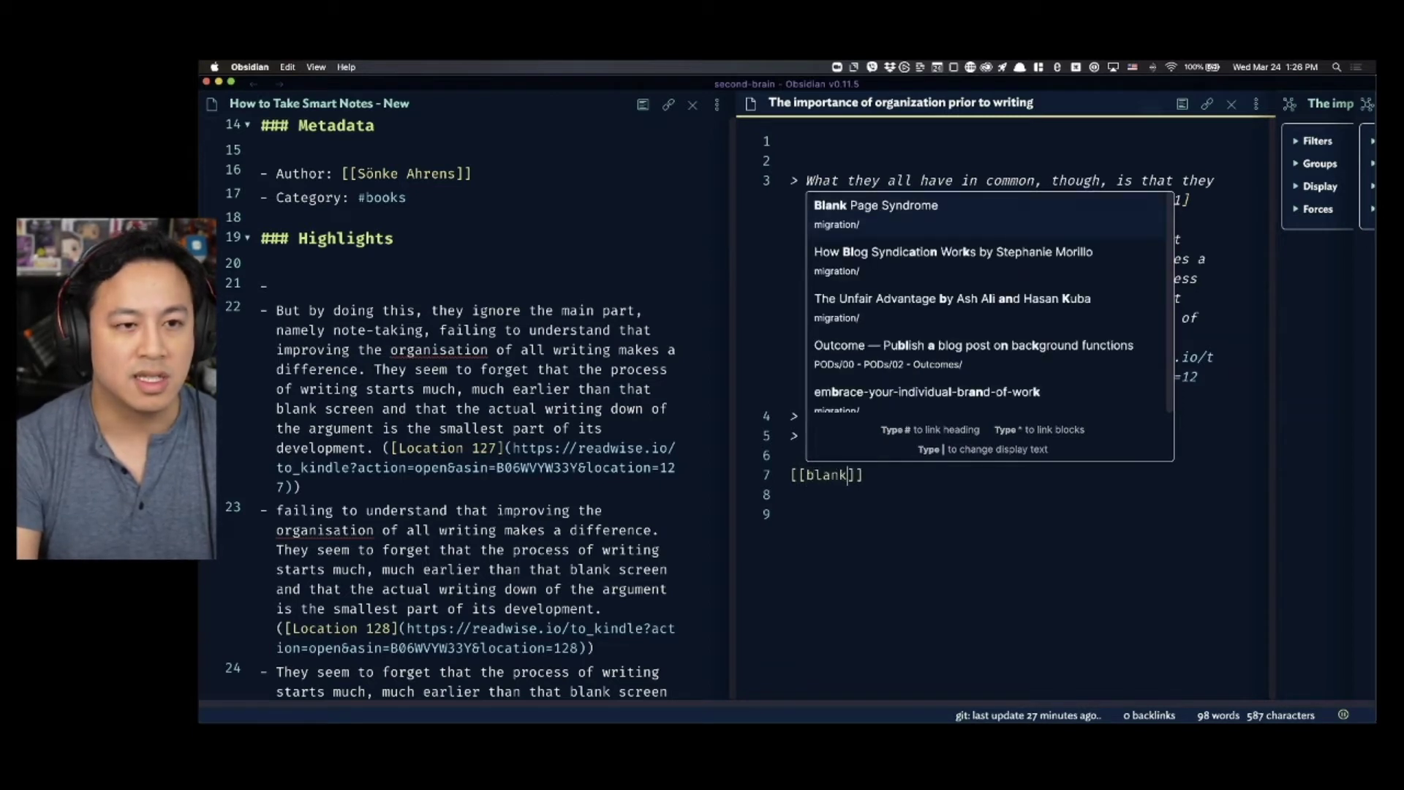
pyautogui.press('Return')
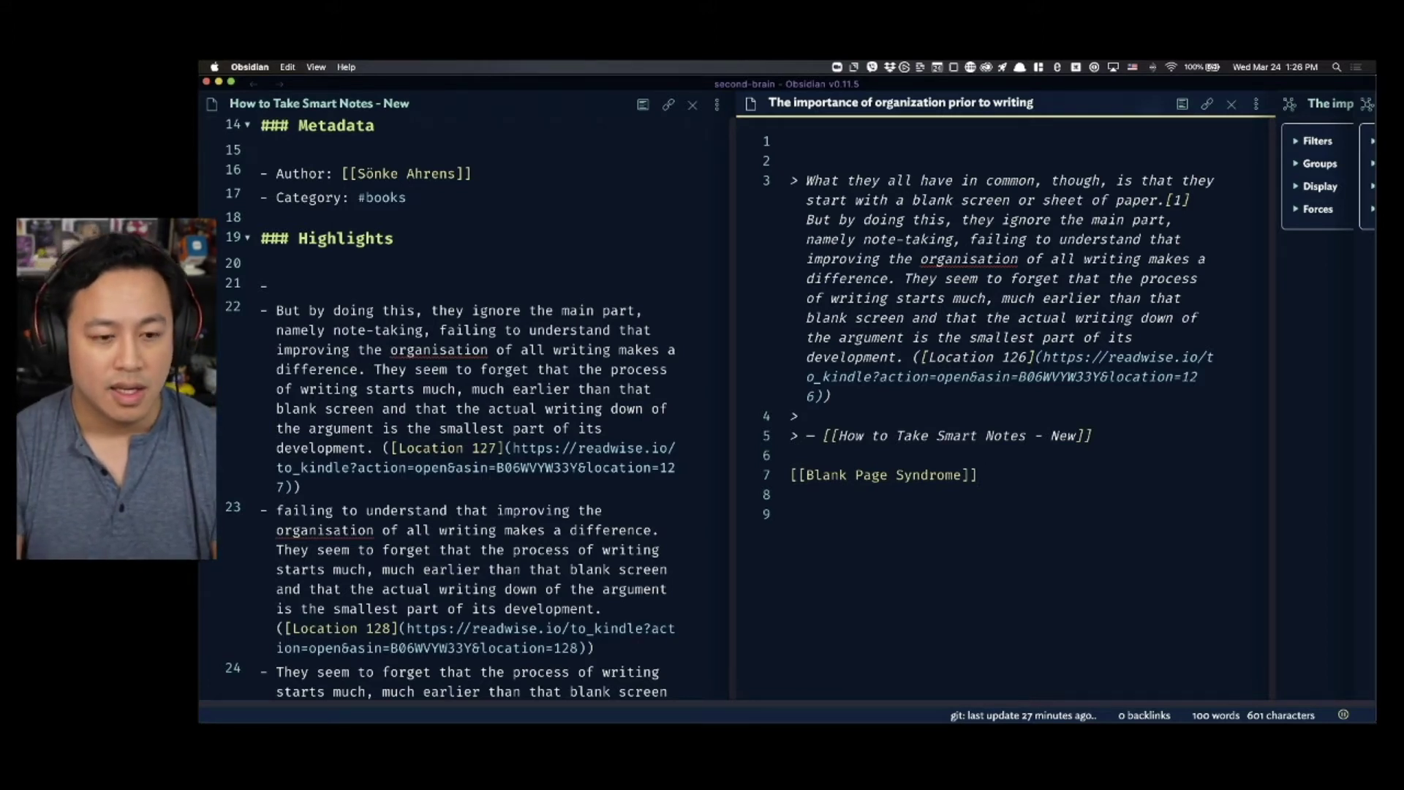
# - Precede the Blank Page Syndrome link with the words "The idea behind this is that"
pyautogui.write('This')
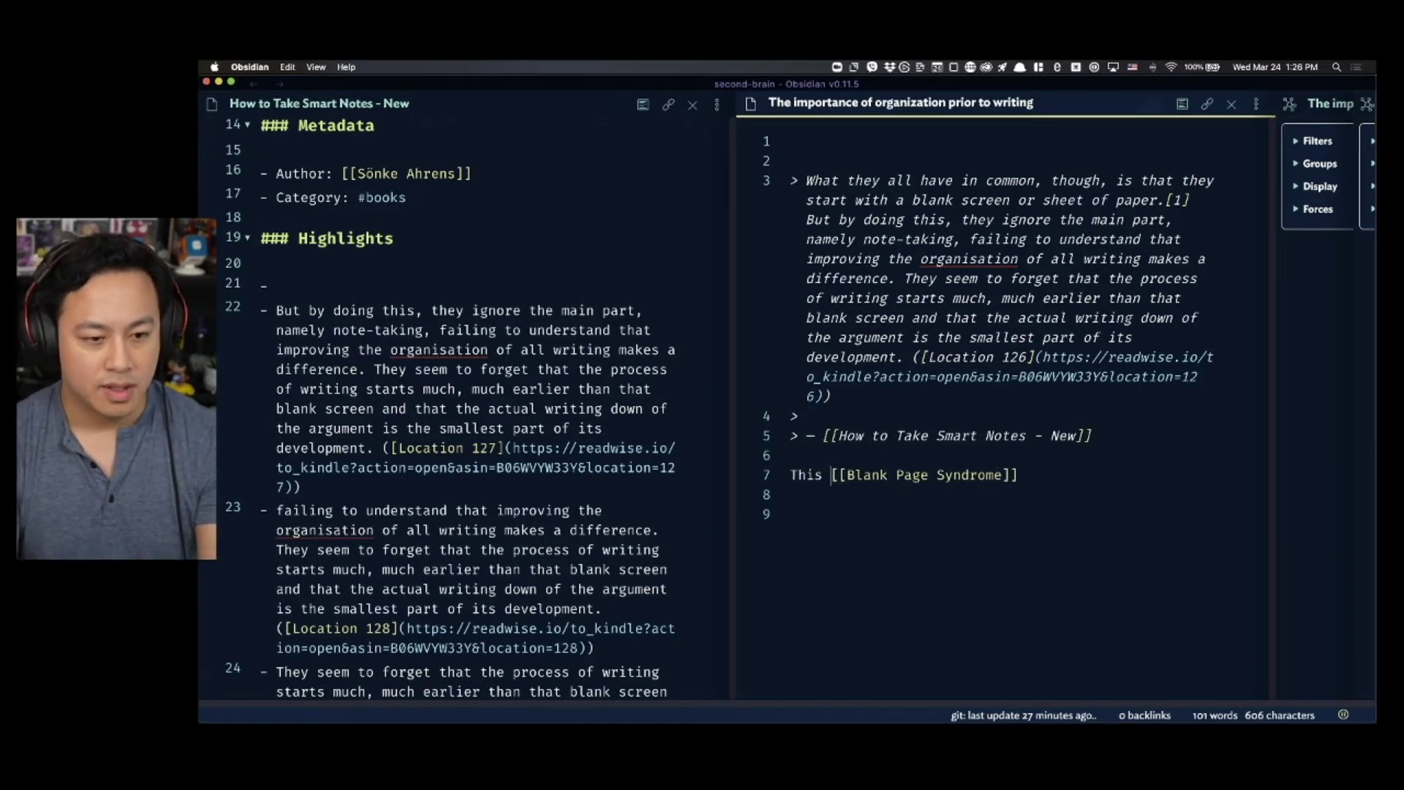
pyautogui.press('BackSpace')
pyautogui.press('BackSpace')
pyautogui.press('BackSpace')
pyautogui.press('BackSpace')
pyautogui.press('BackSpace')
pyautogui.write('The idea behind this ')
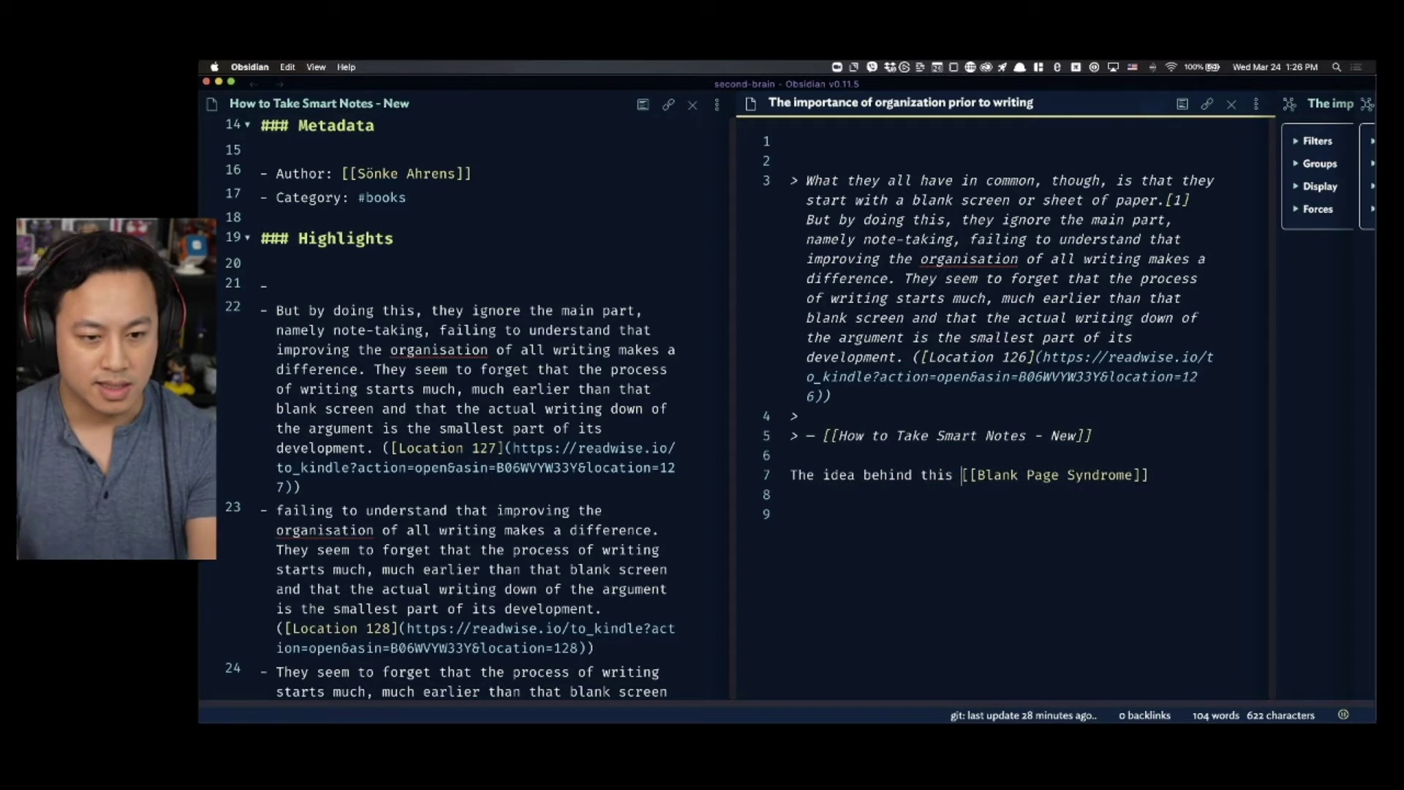
pyautogui.write('is that [[Blank')
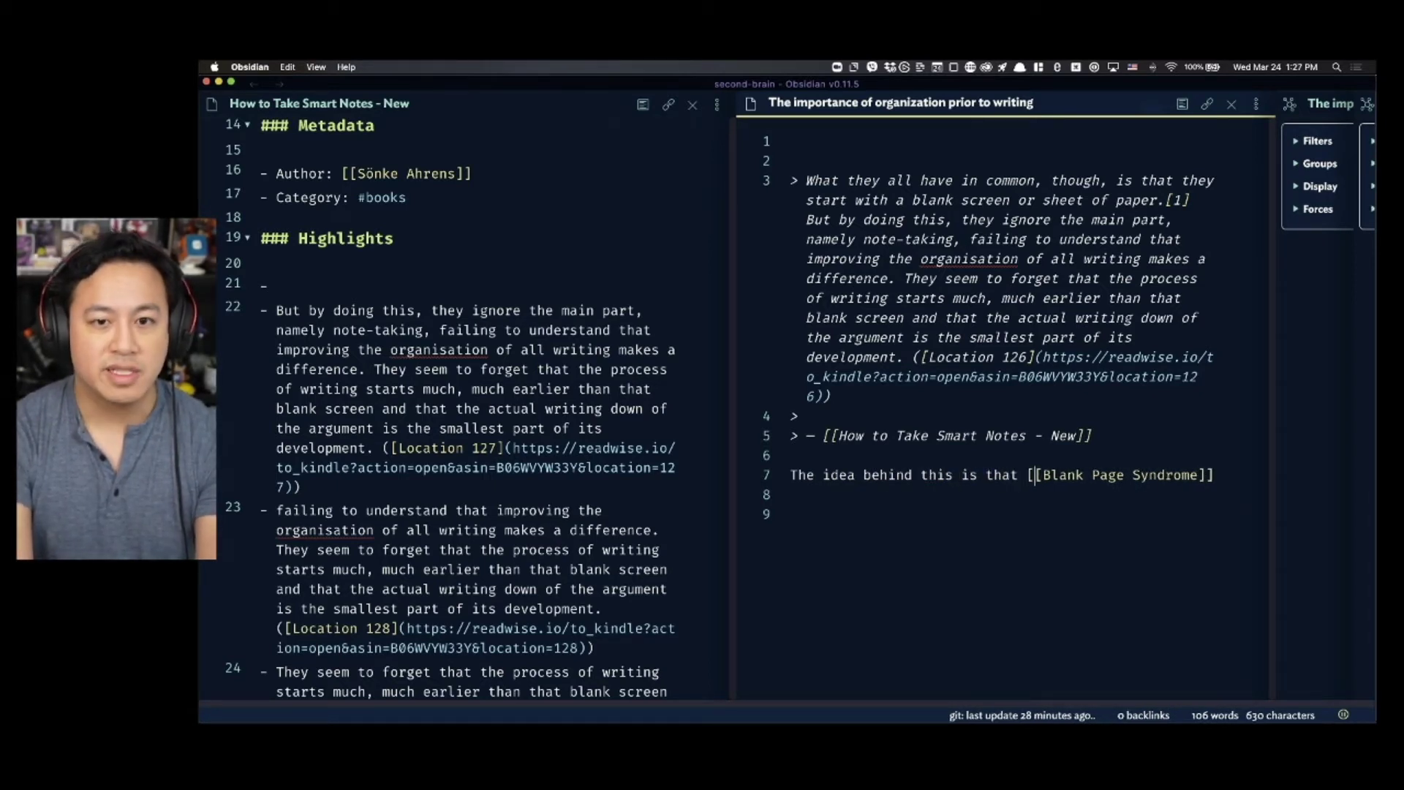
# - Complete the sentence after the link with "is often the result of not having concrete ideas being formulated prior to the actual act of writing."
pyautogui.write(' Page Syndrome]] is often ')
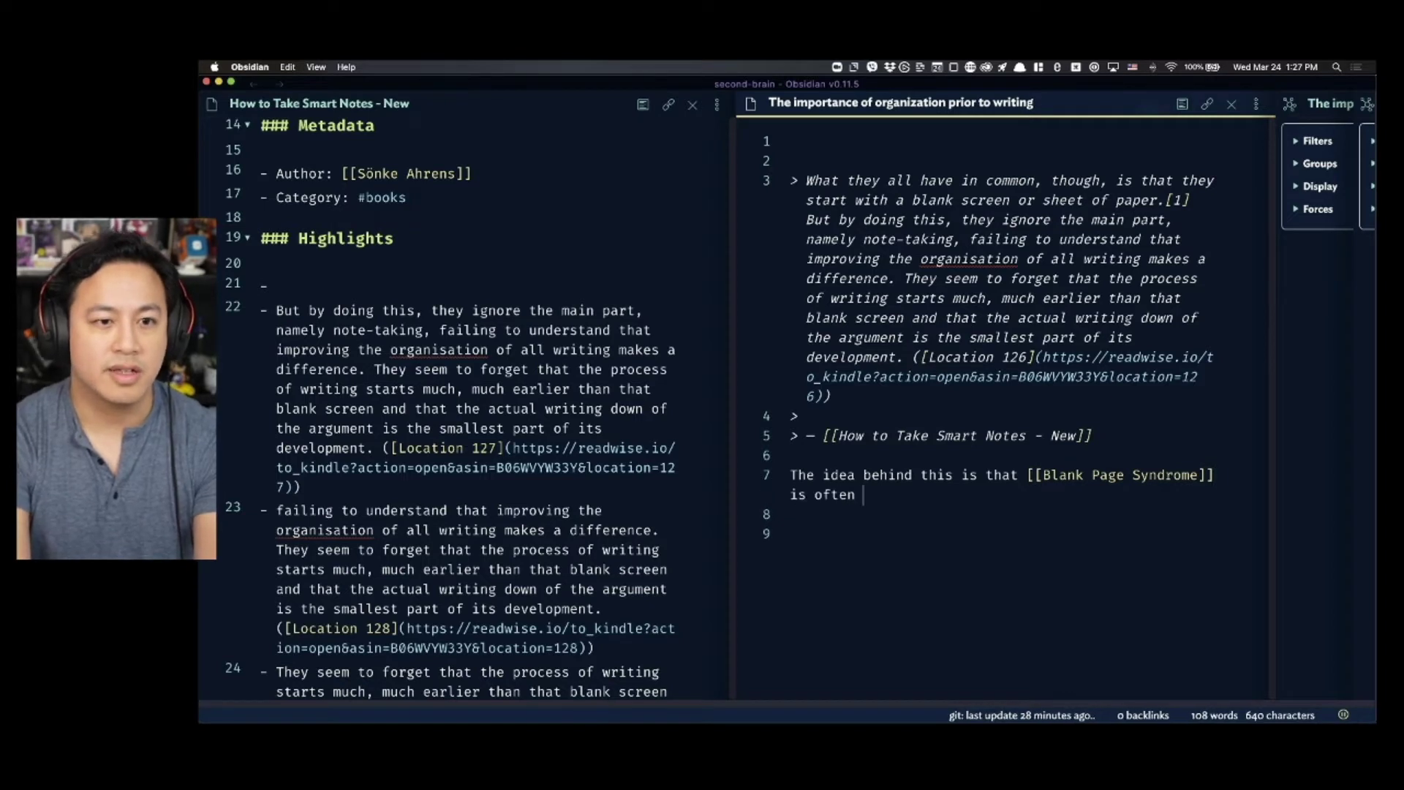
pyautogui.write('the result of ')
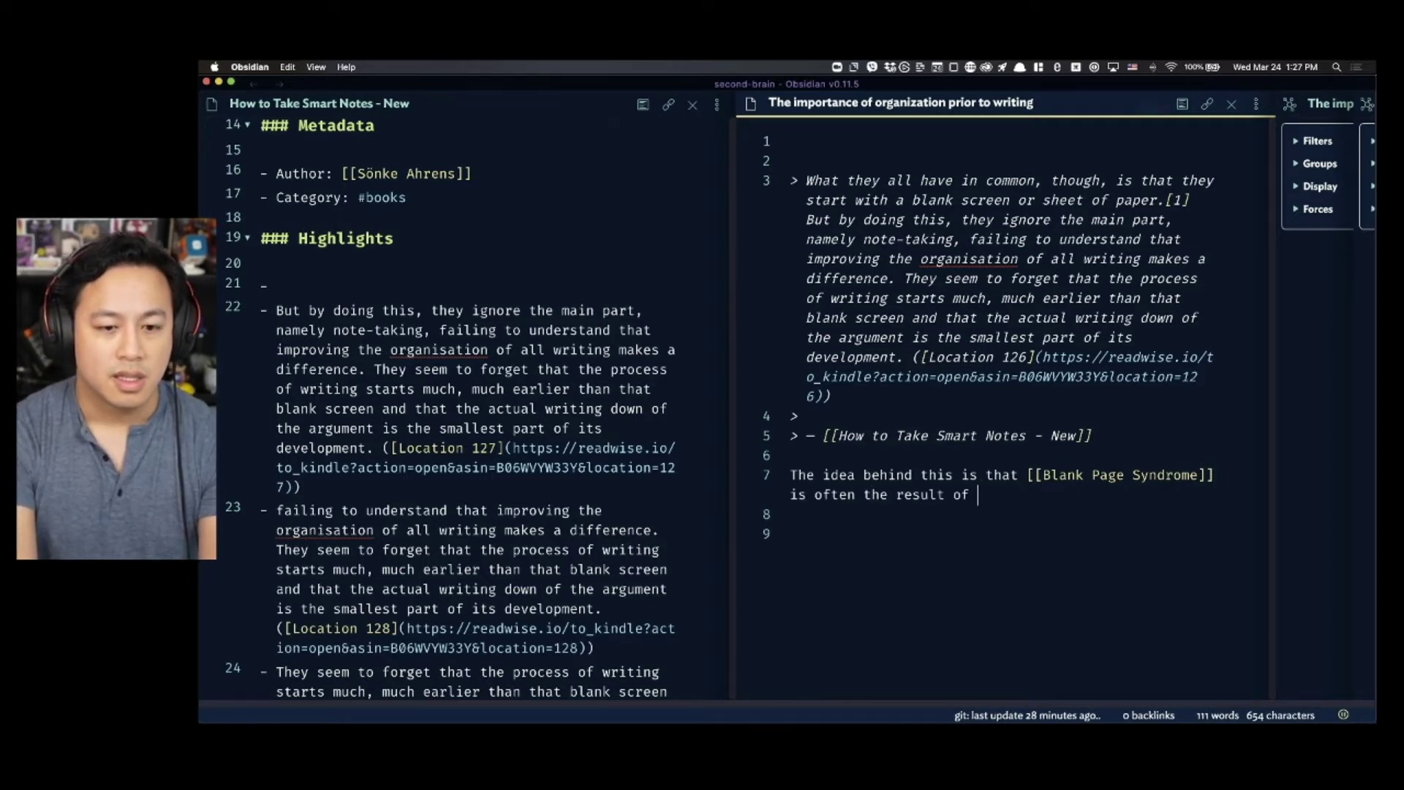
pyautogui.write('not having concrete ')
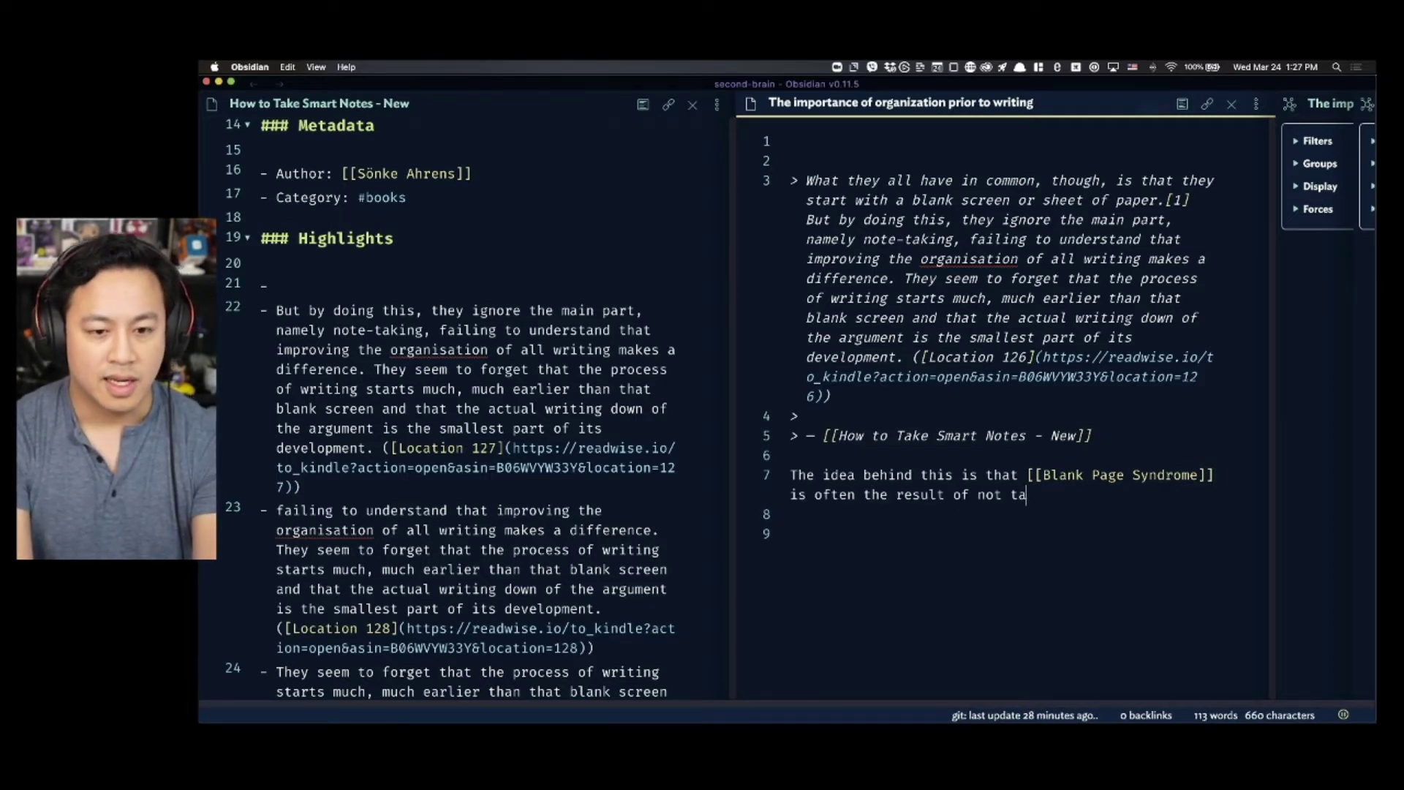
pyautogui.write('idea')
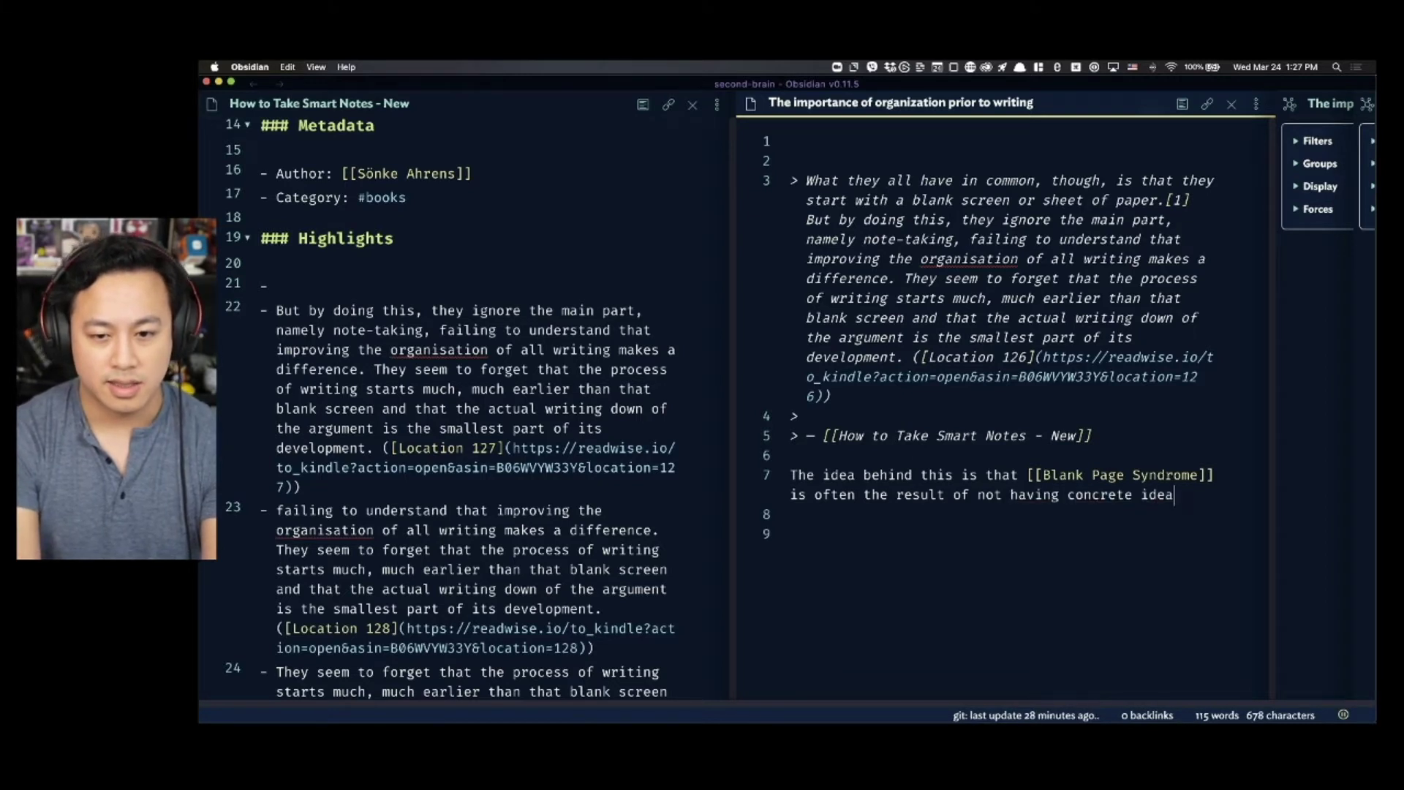
pyautogui.write('s being formulated ')
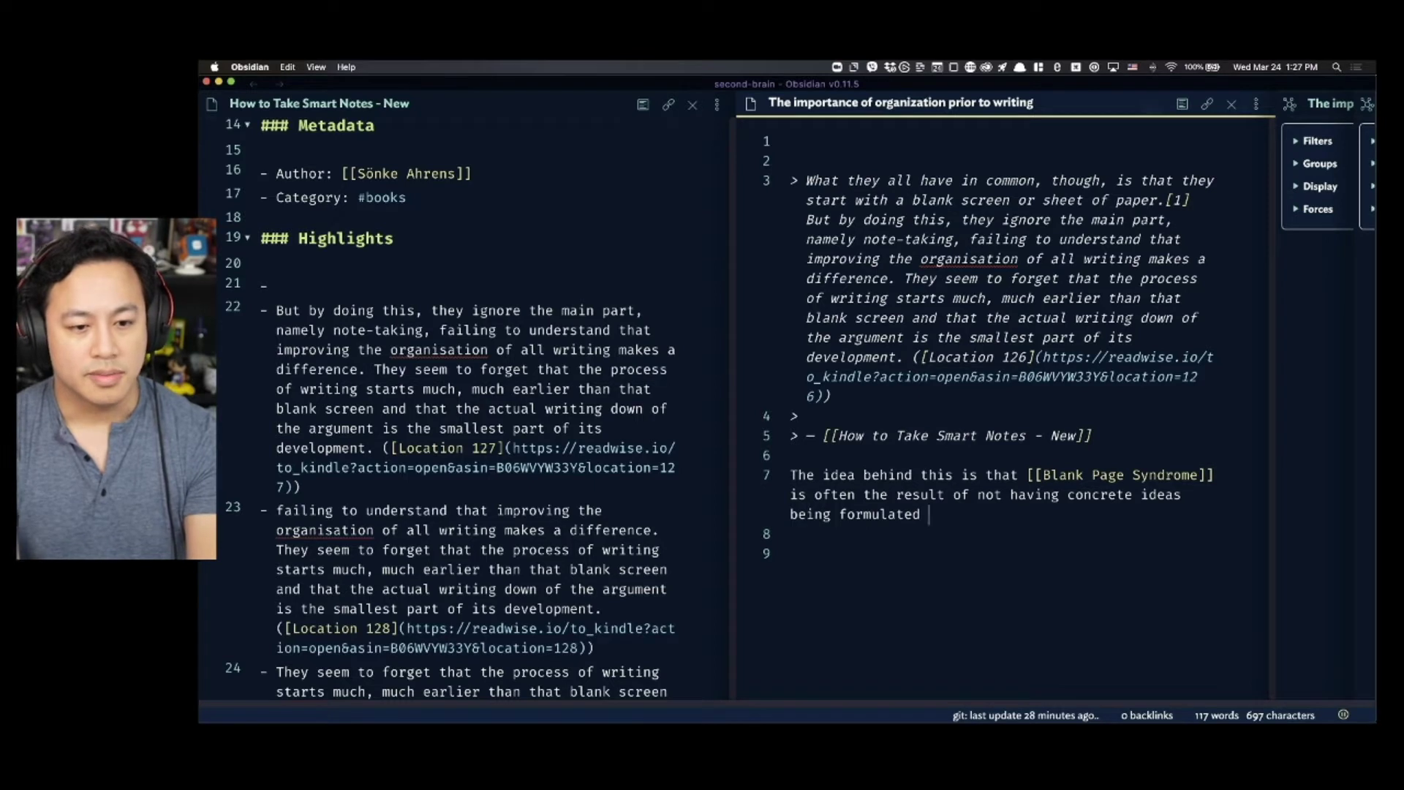
pyautogui.write('prior to the ac')
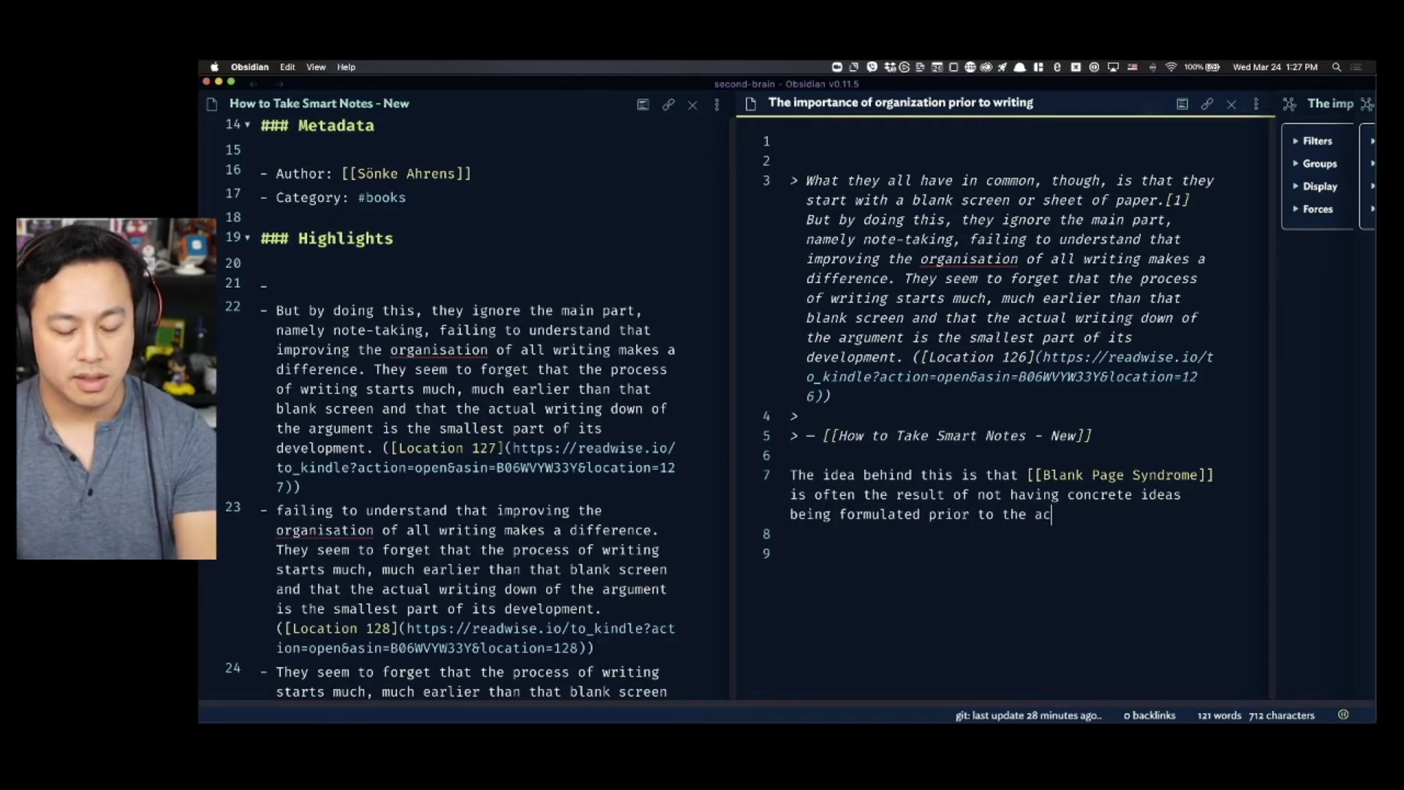
pyautogui.write('tual act of writing.')
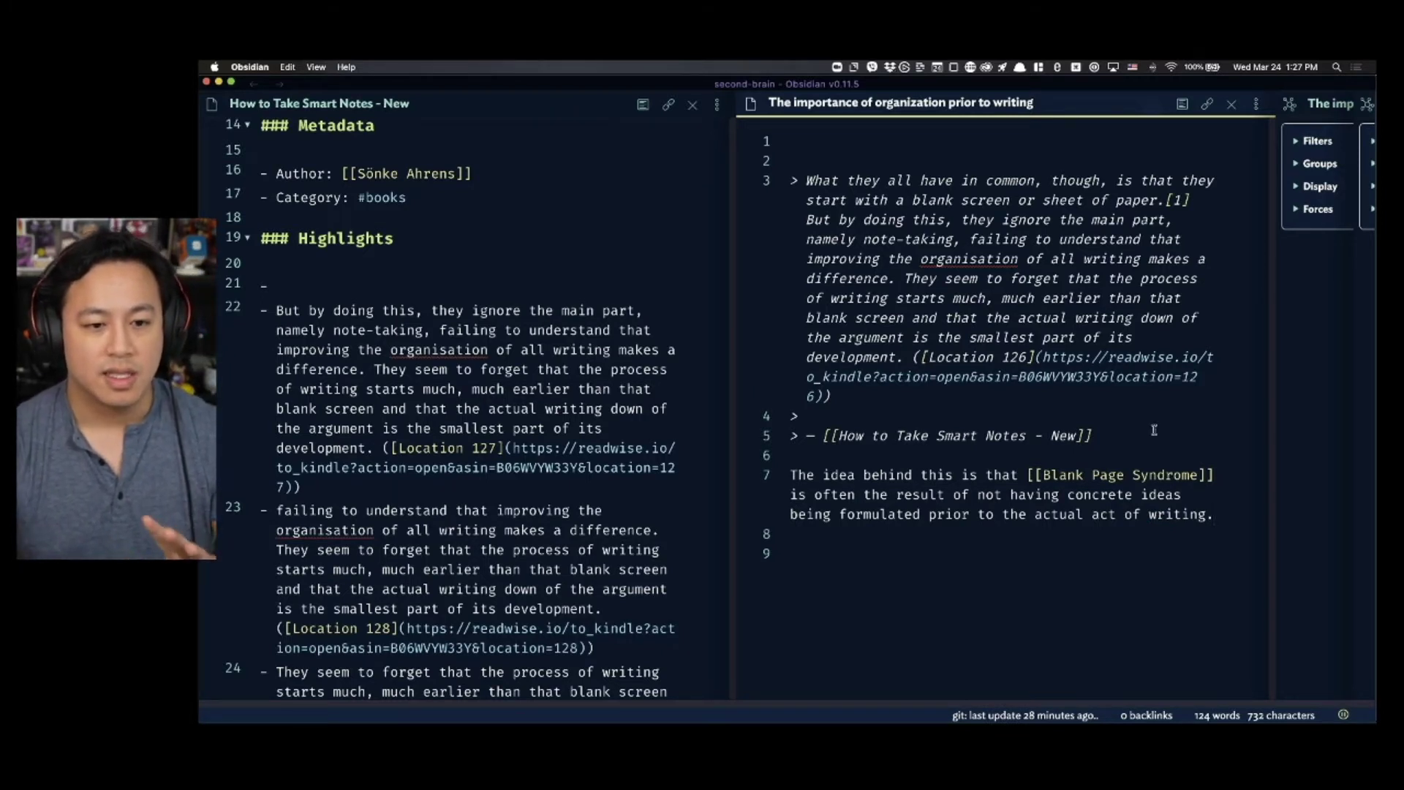
# - Replace "organization" in the note's title with "aggregation of ideas"
pyautogui.click(895, 477)
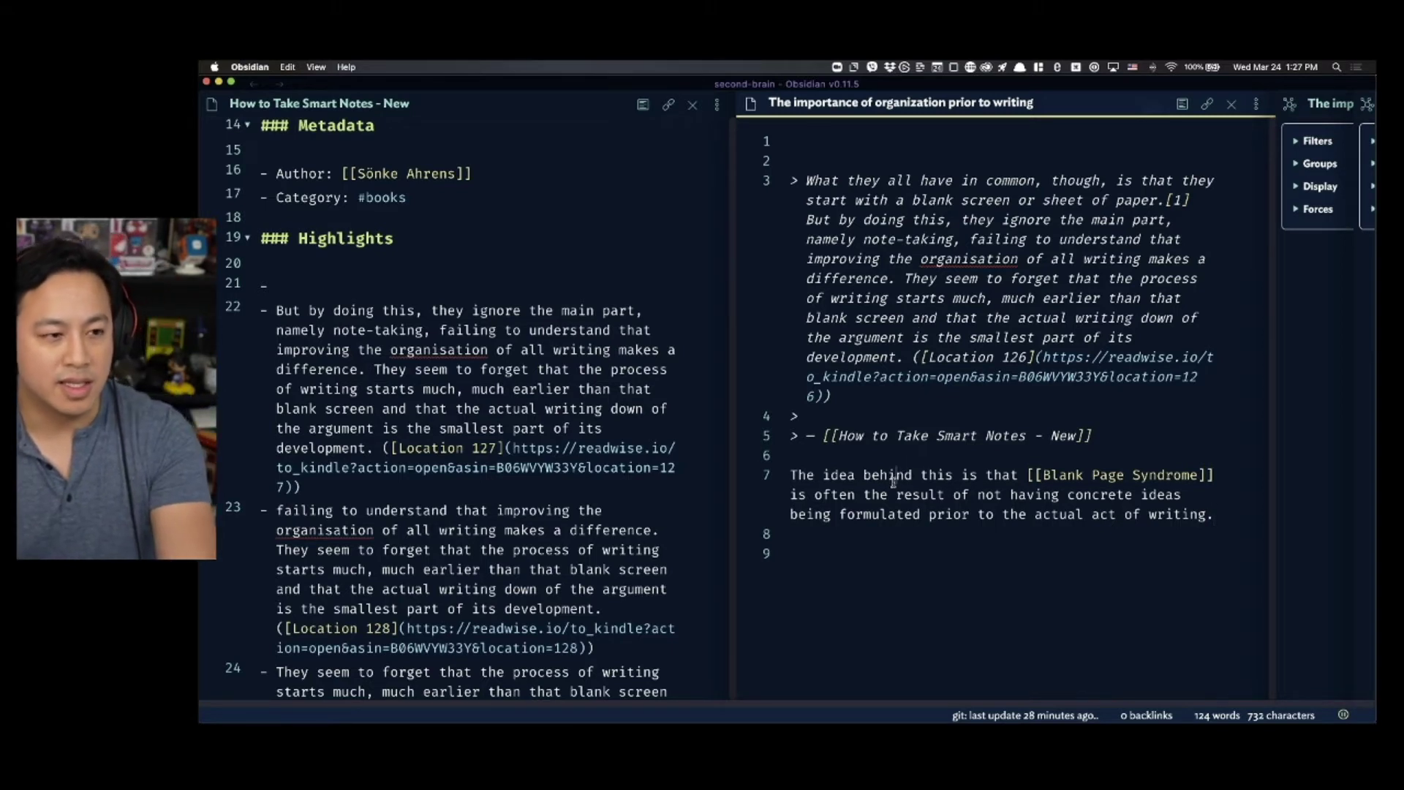
pyautogui.doubleClick(914, 104)
pyautogui.write('aggregatio')
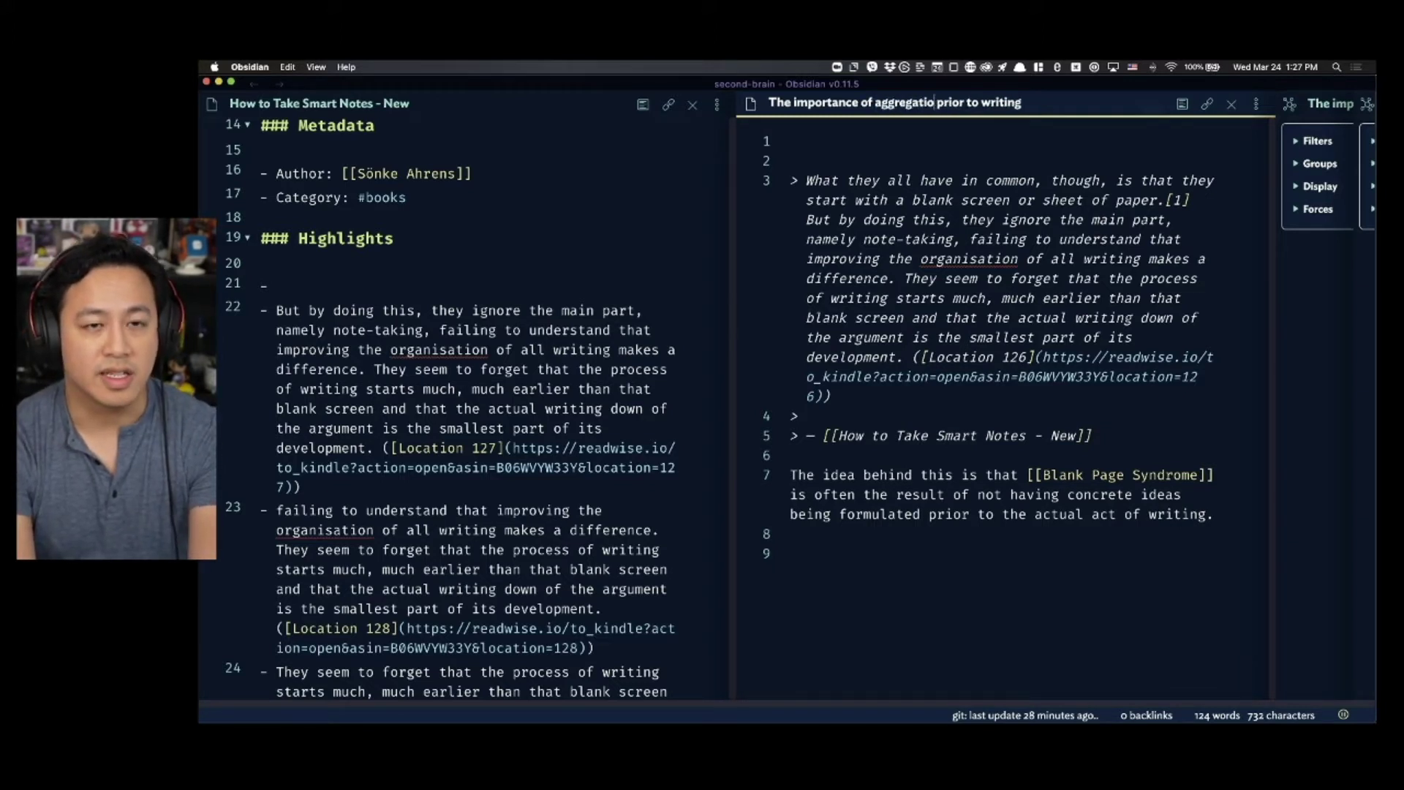
pyautogui.write('n of ideas')
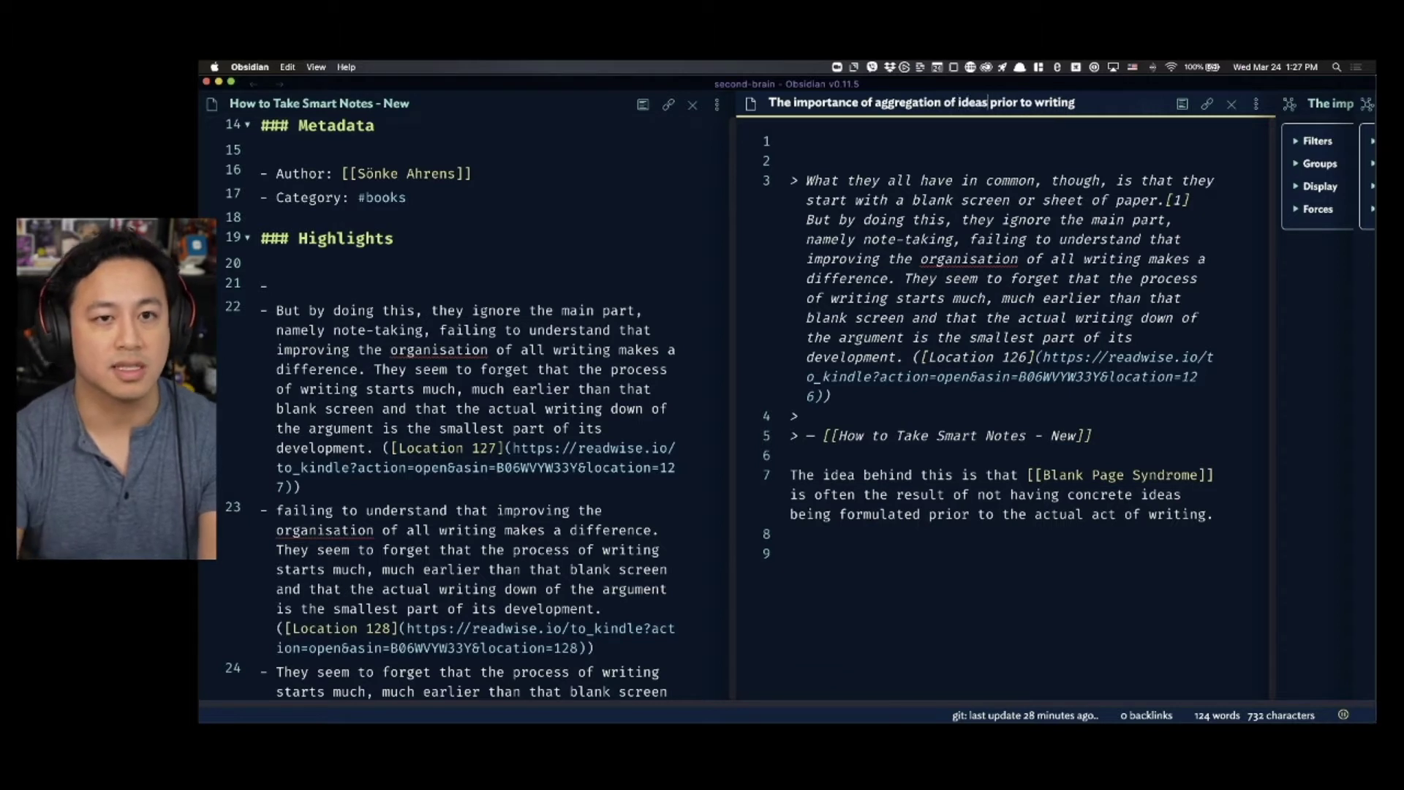
pyautogui.click(1015, 439)
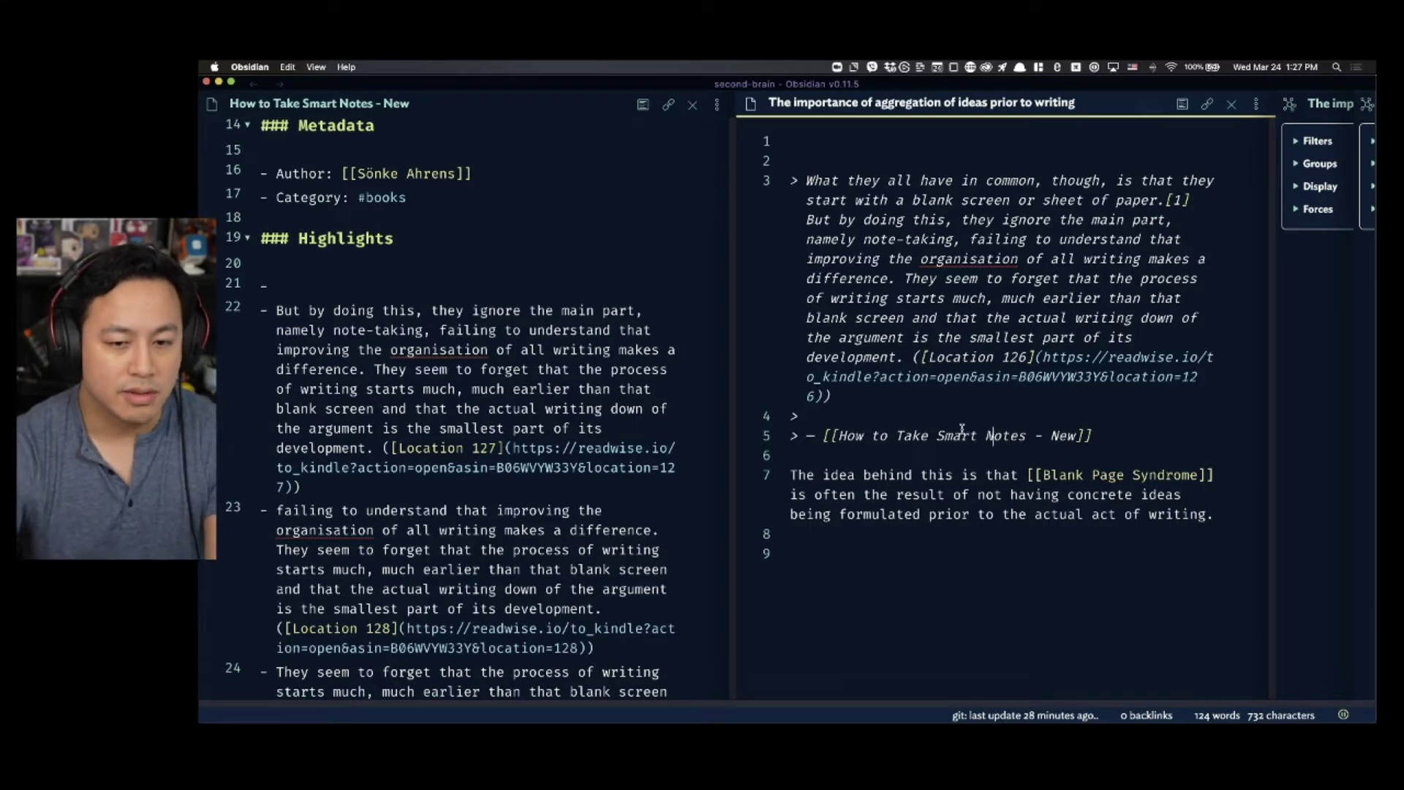
# - Close the aggregation of ideas note's pane and open the existing Blank Page Syndrome note
pyautogui.press('super+w')
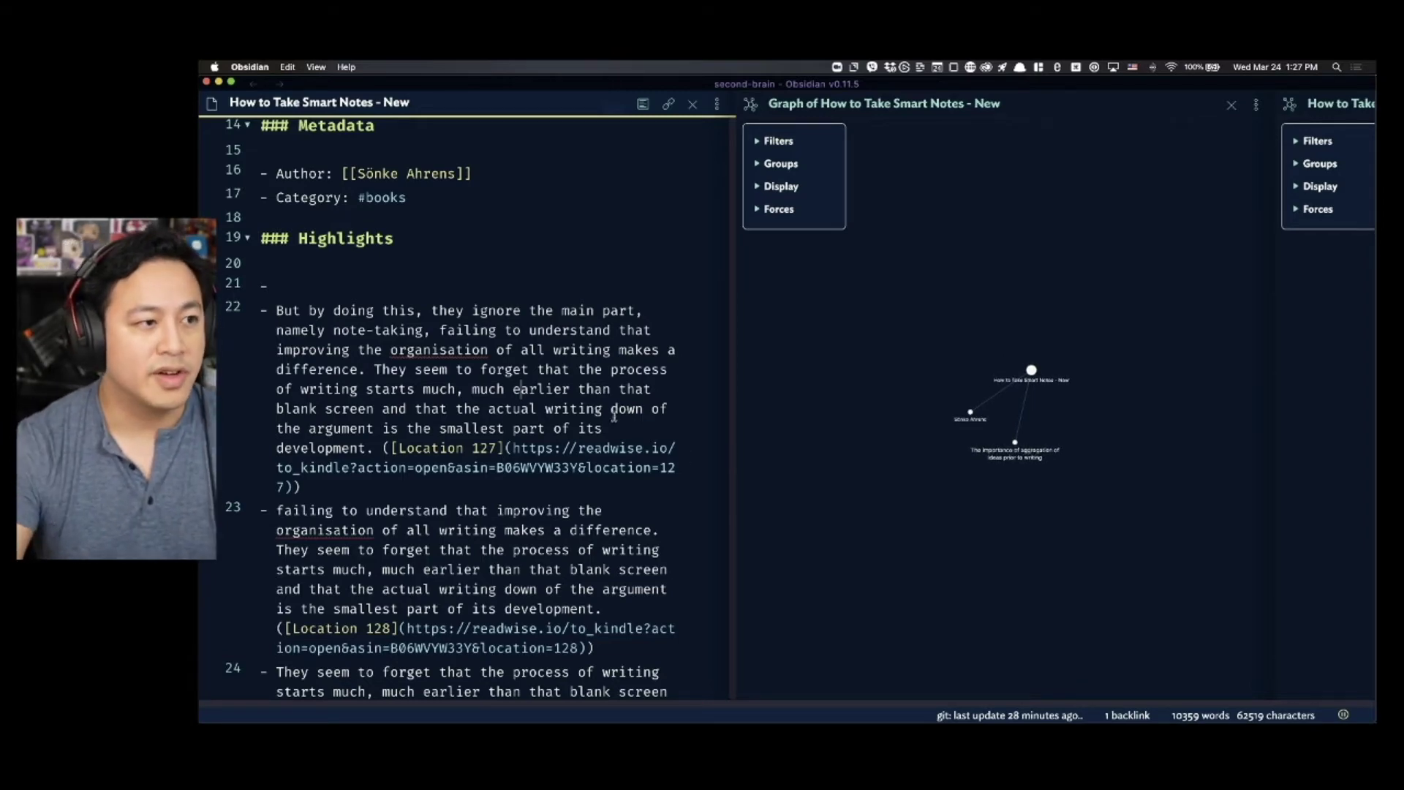
pyautogui.press('super+p')
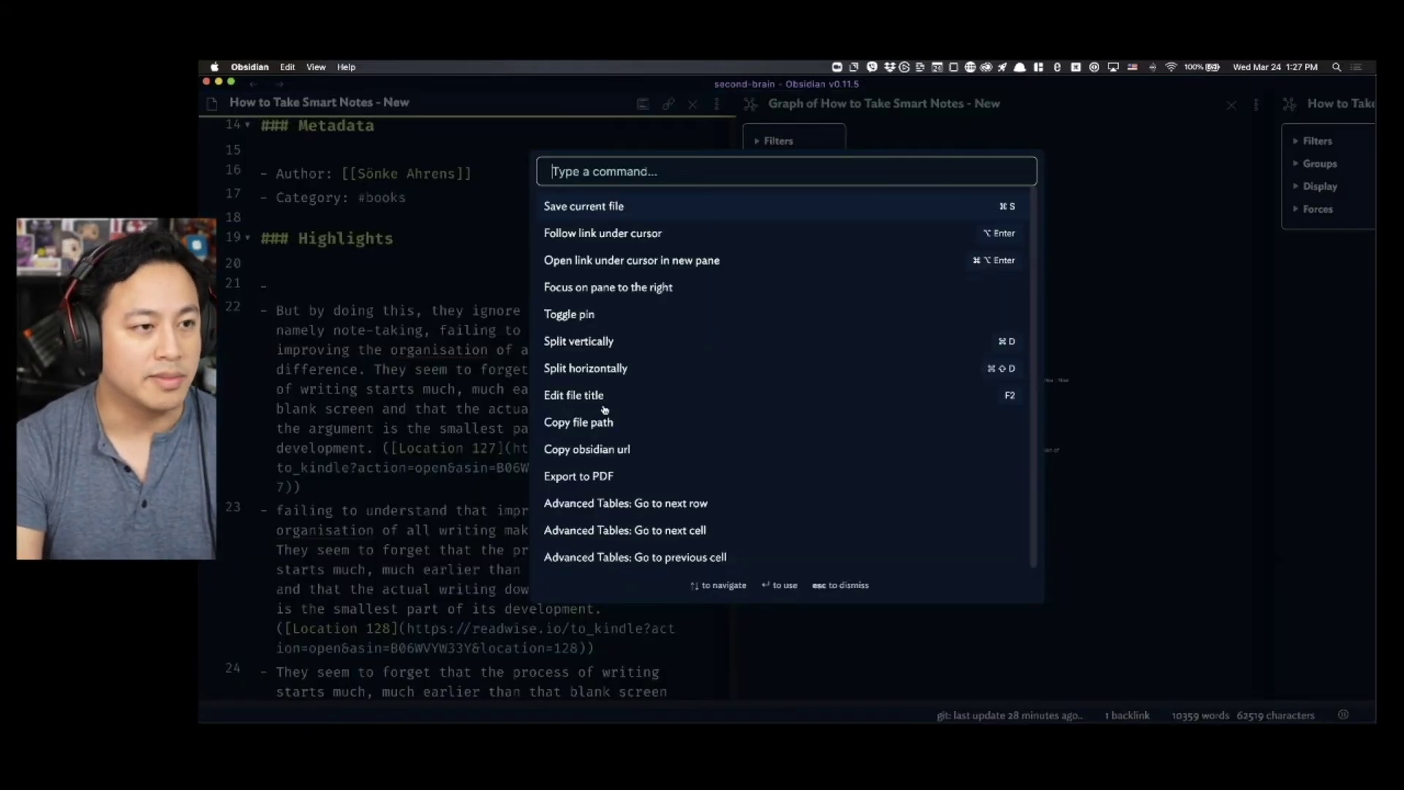
pyautogui.press('Escape')
pyautogui.press('super+o')
pyautogui.write('blank')
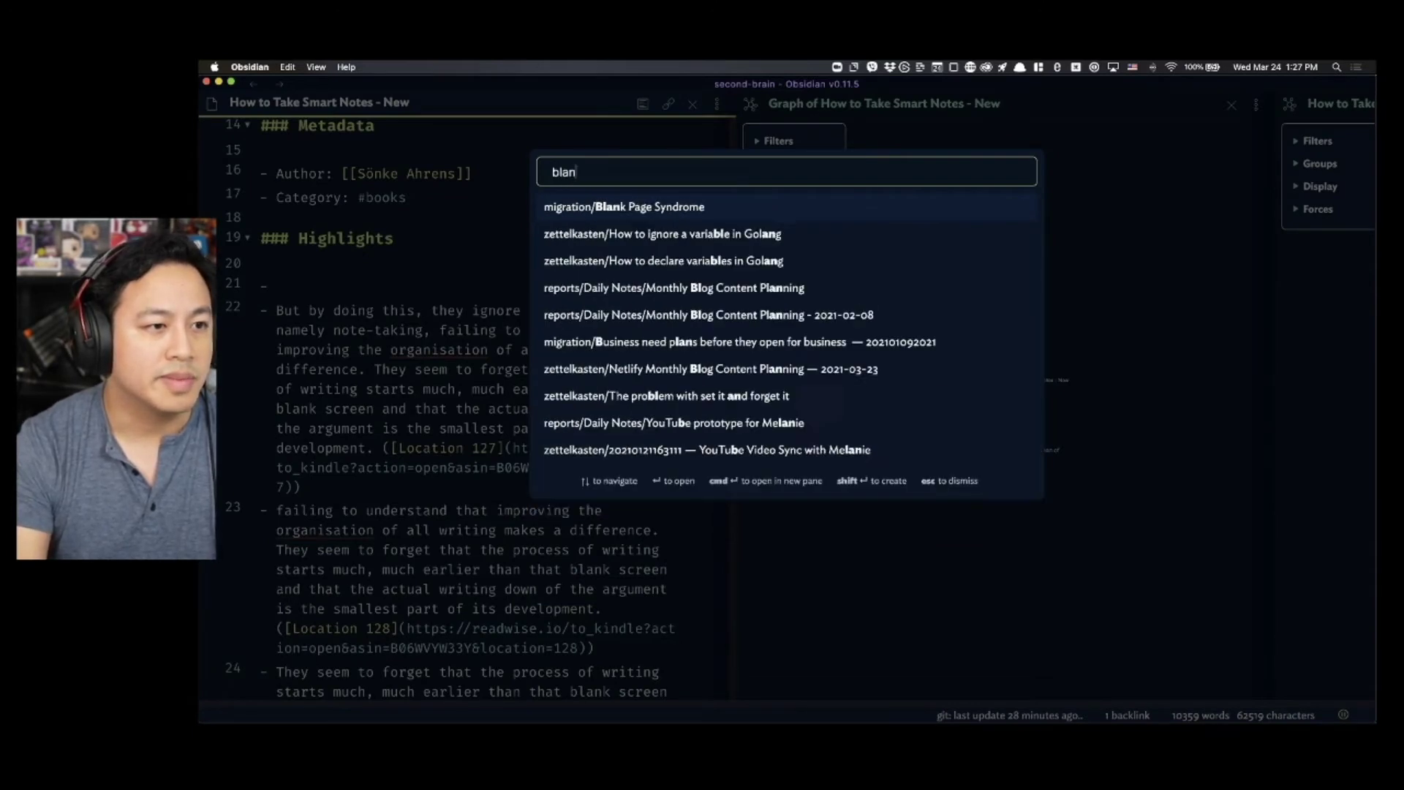
pyautogui.press('Return')
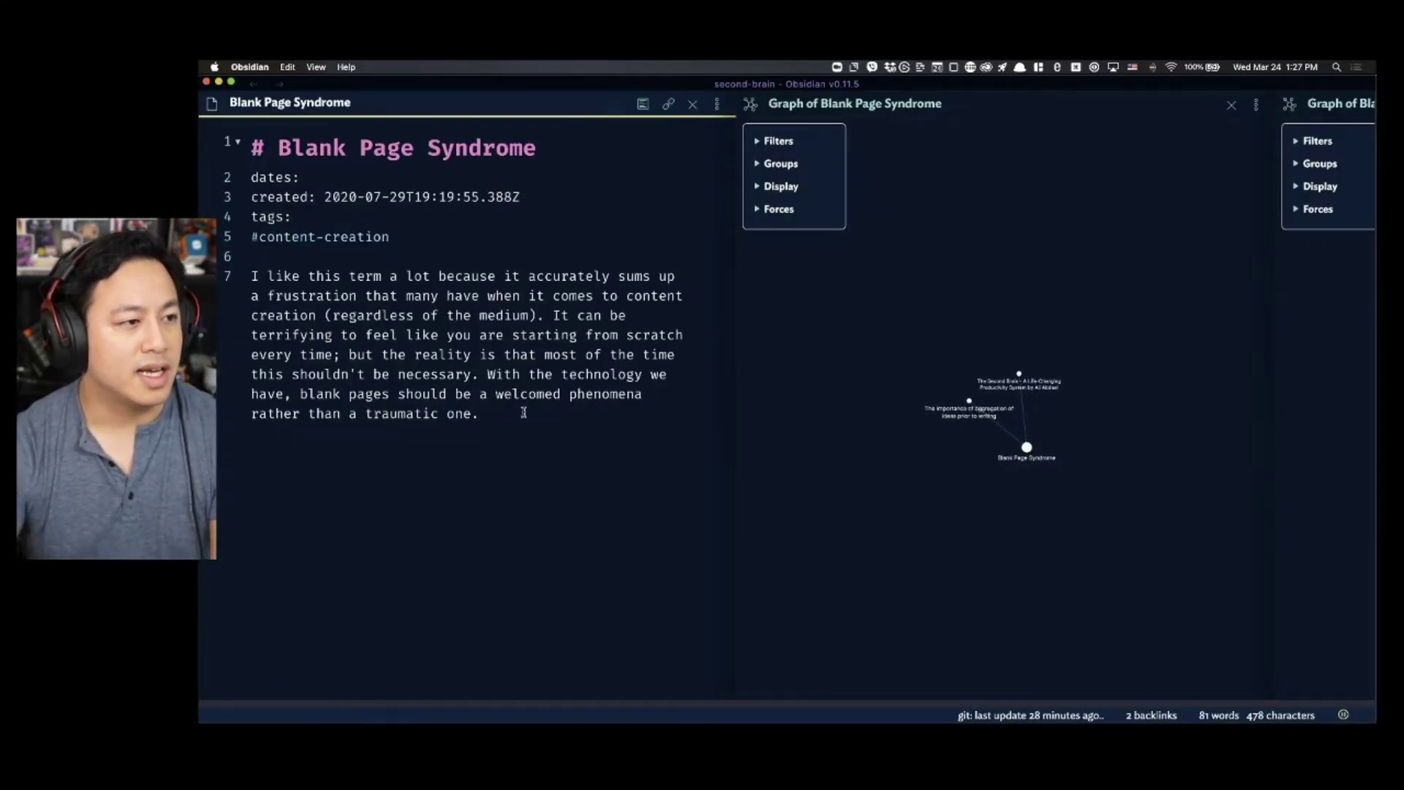
# - Add one blank line at the end of the Blank Page Syndrome note
pyautogui.press('Return')
pyautogui.press('Return')
pyautogui.scroll(2, 466, 361)
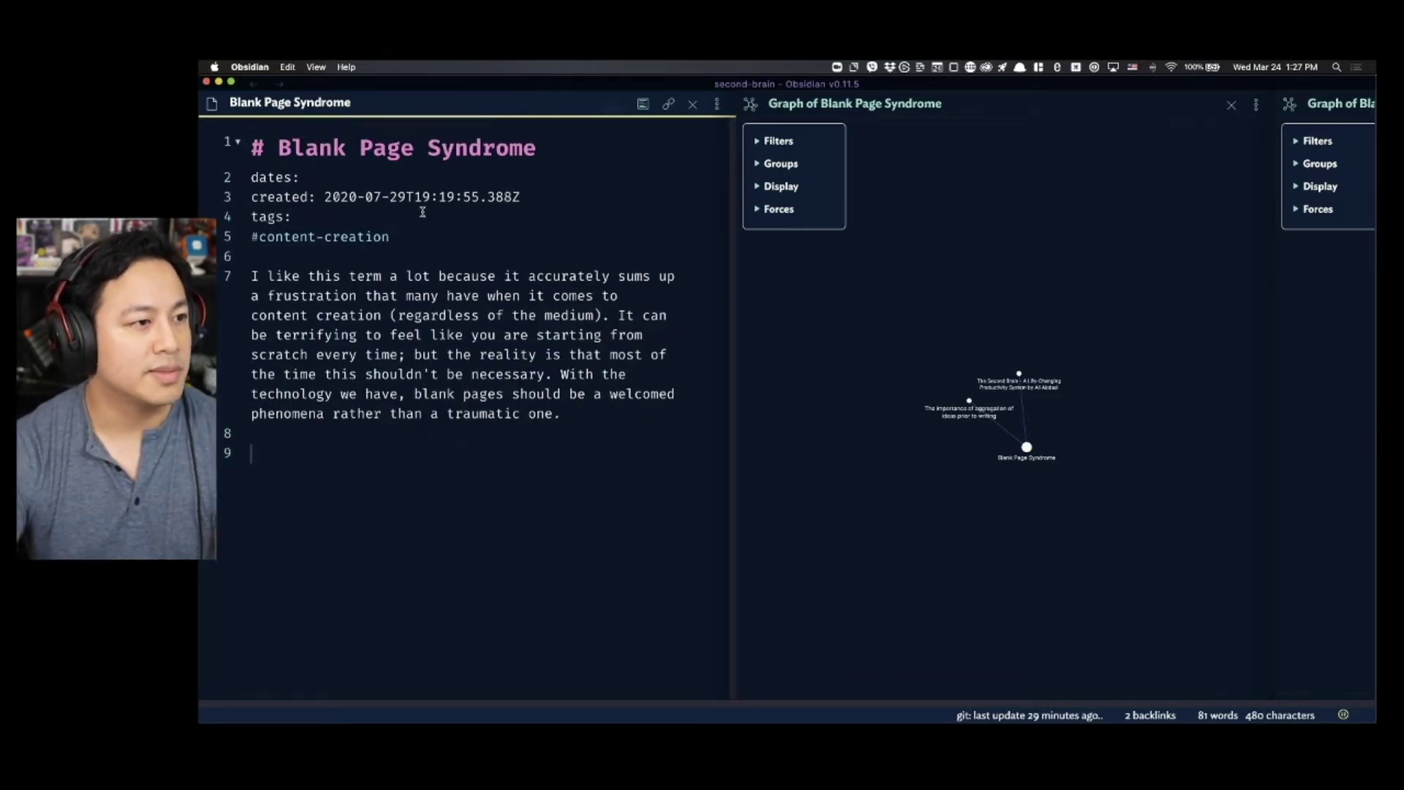
pyautogui.moveTo(308, 196); pyautogui.dragTo(462, 194)
pyautogui.click(463, 194)
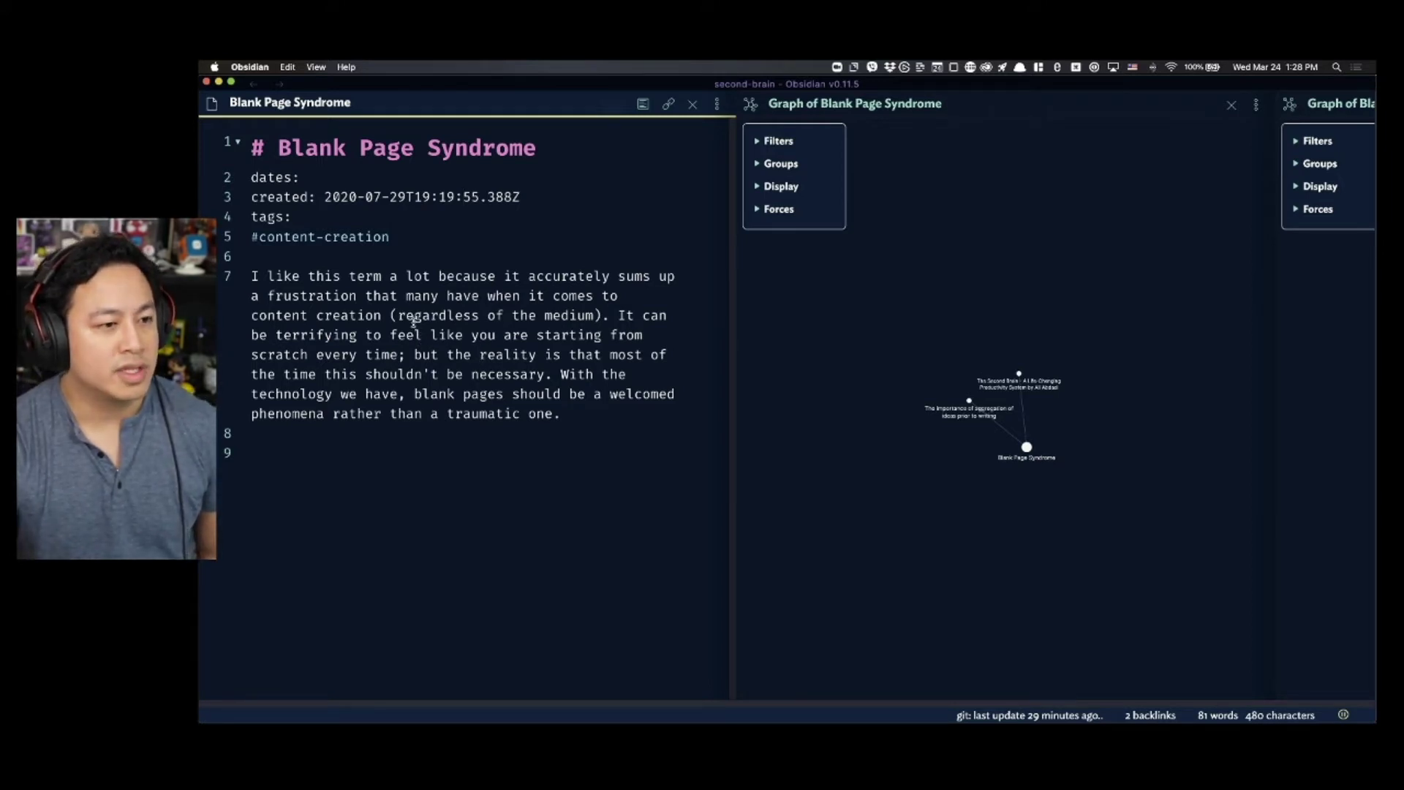
pyautogui.click(410, 432)
pyautogui.press('BackSpace')
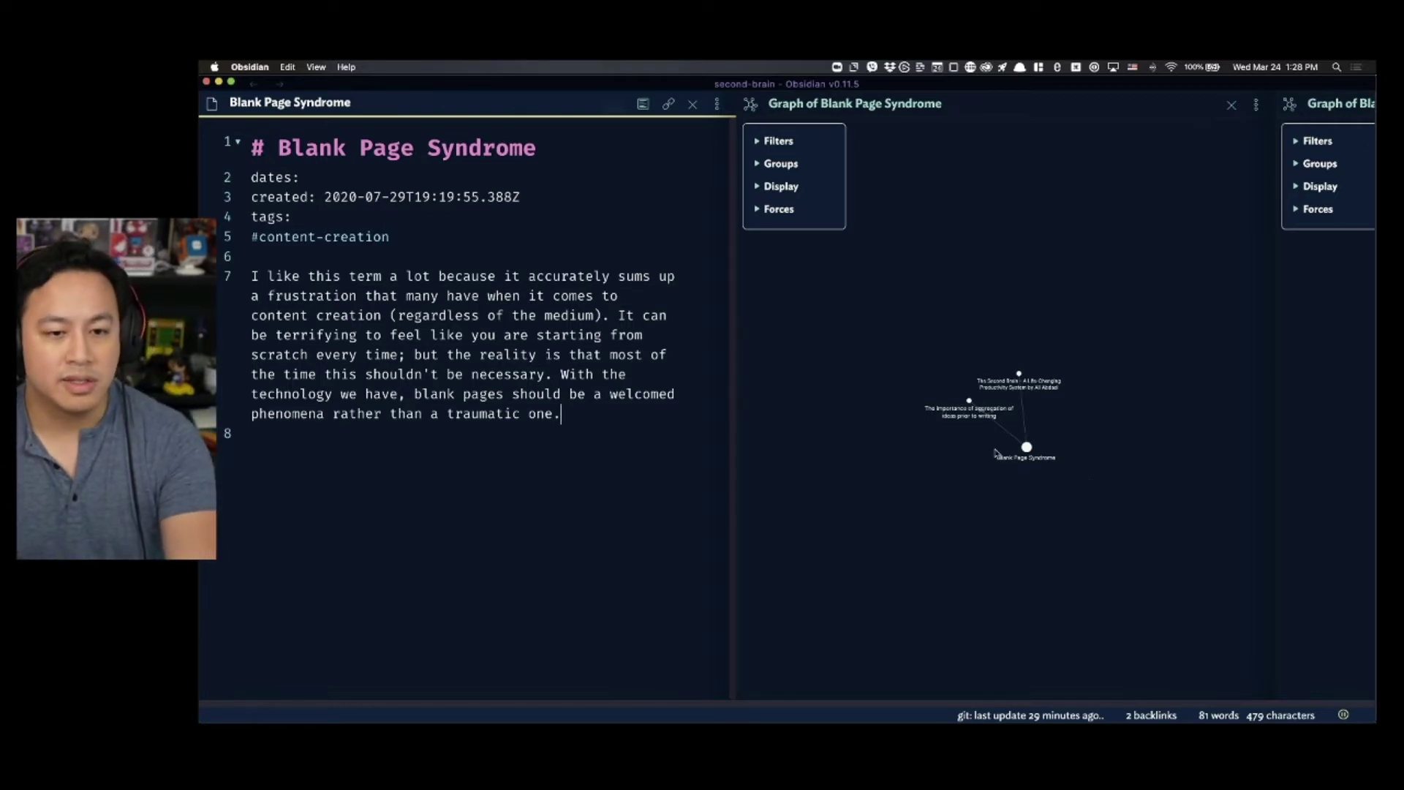
# - Examine which notes are connected to Blank Page Syndrome in its local graph
pyautogui.click(1100, 492)
pyautogui.scroll(5, 1009, 457)
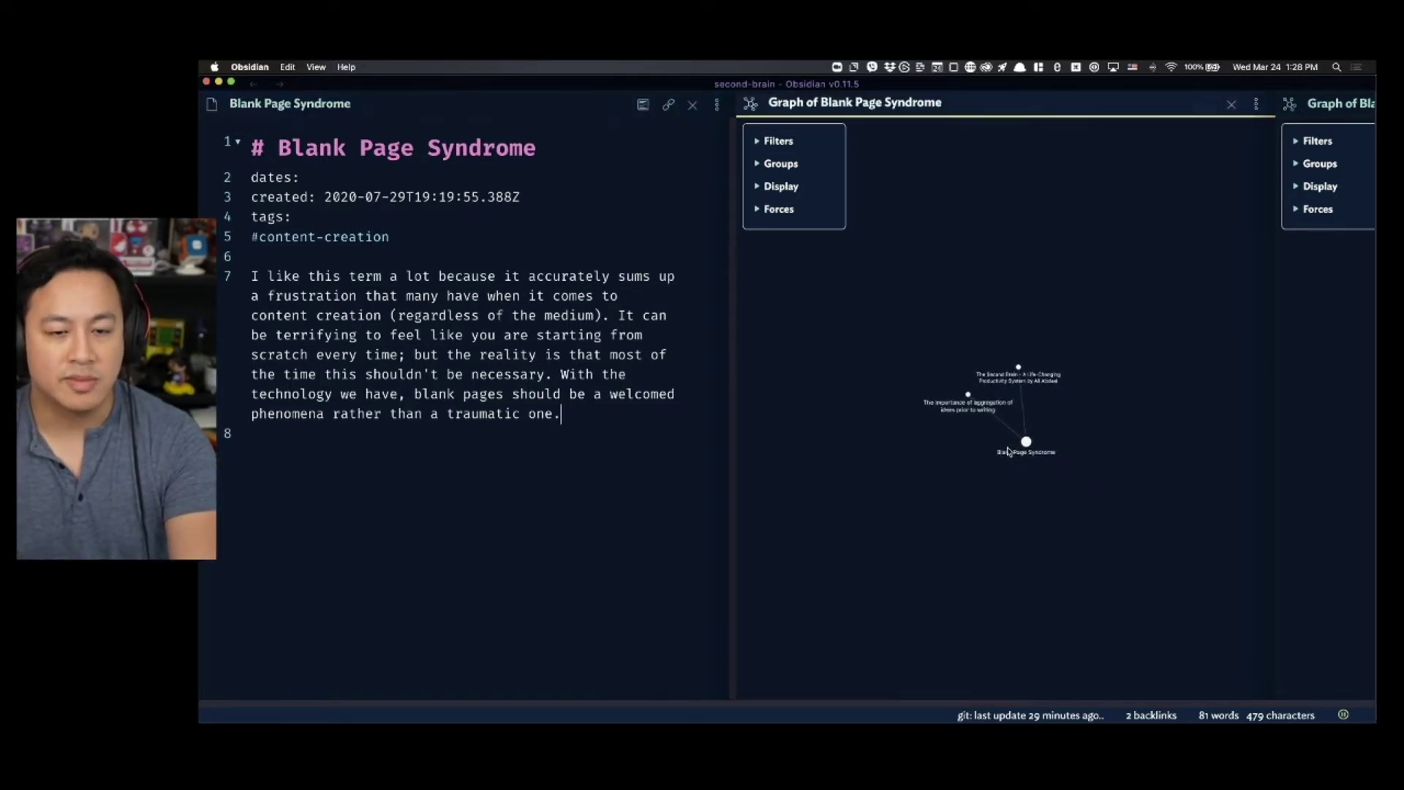
pyautogui.scroll(3, 980, 407)
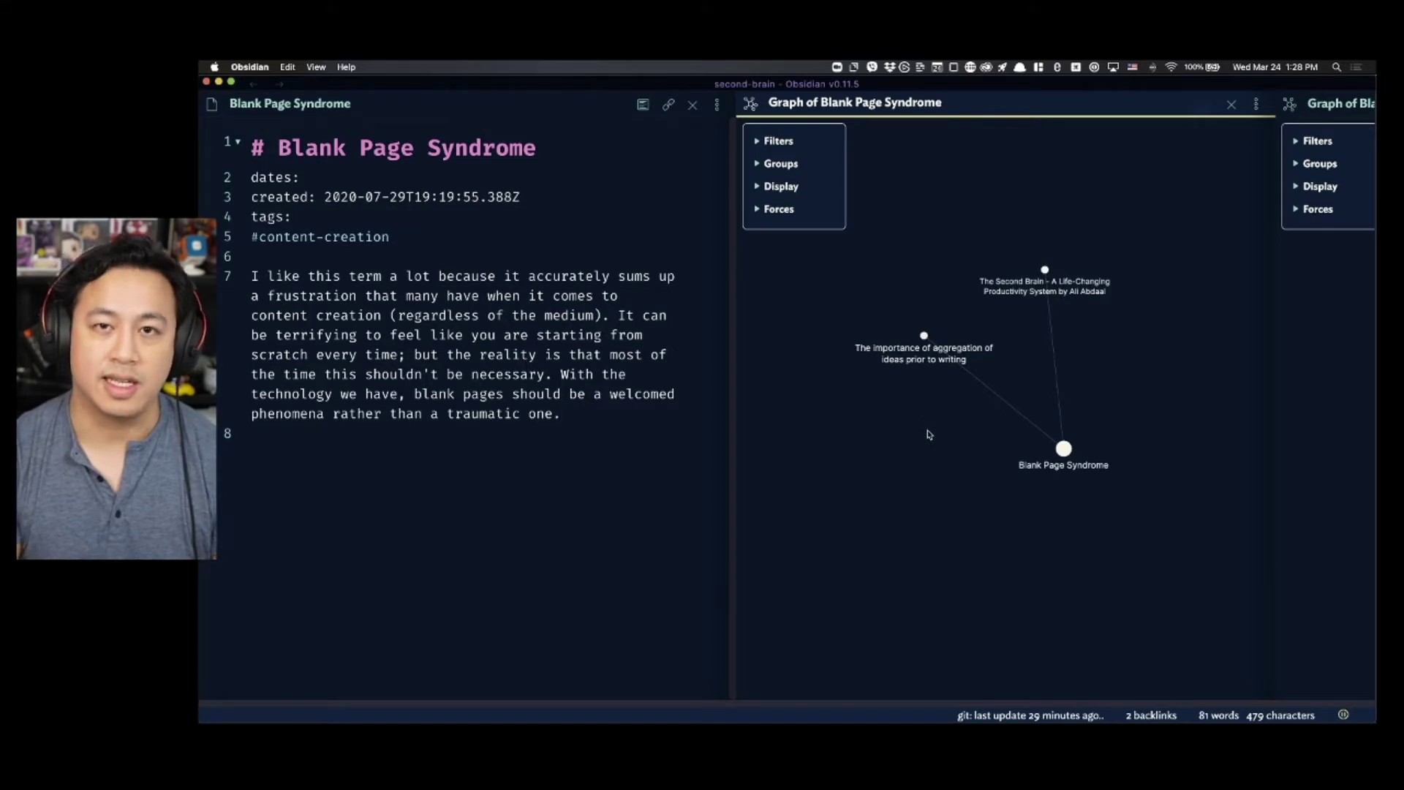
pyautogui.press('super+n')
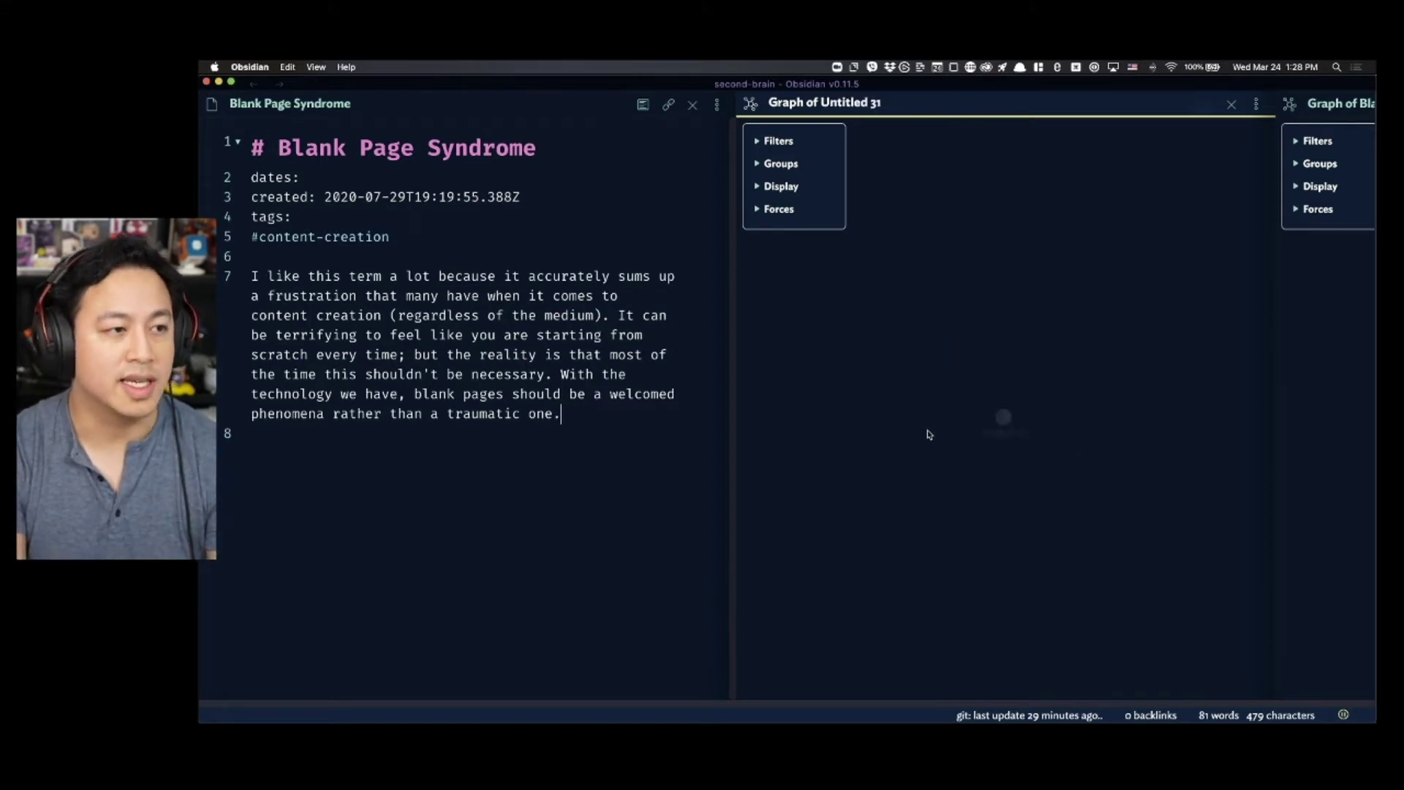
pyautogui.write('How')
pyautogui.press('BackSpace')
pyautogui.press('BackSpace')
pyautogui.press('BackSpace')
pyautogui.press('BackSpace')
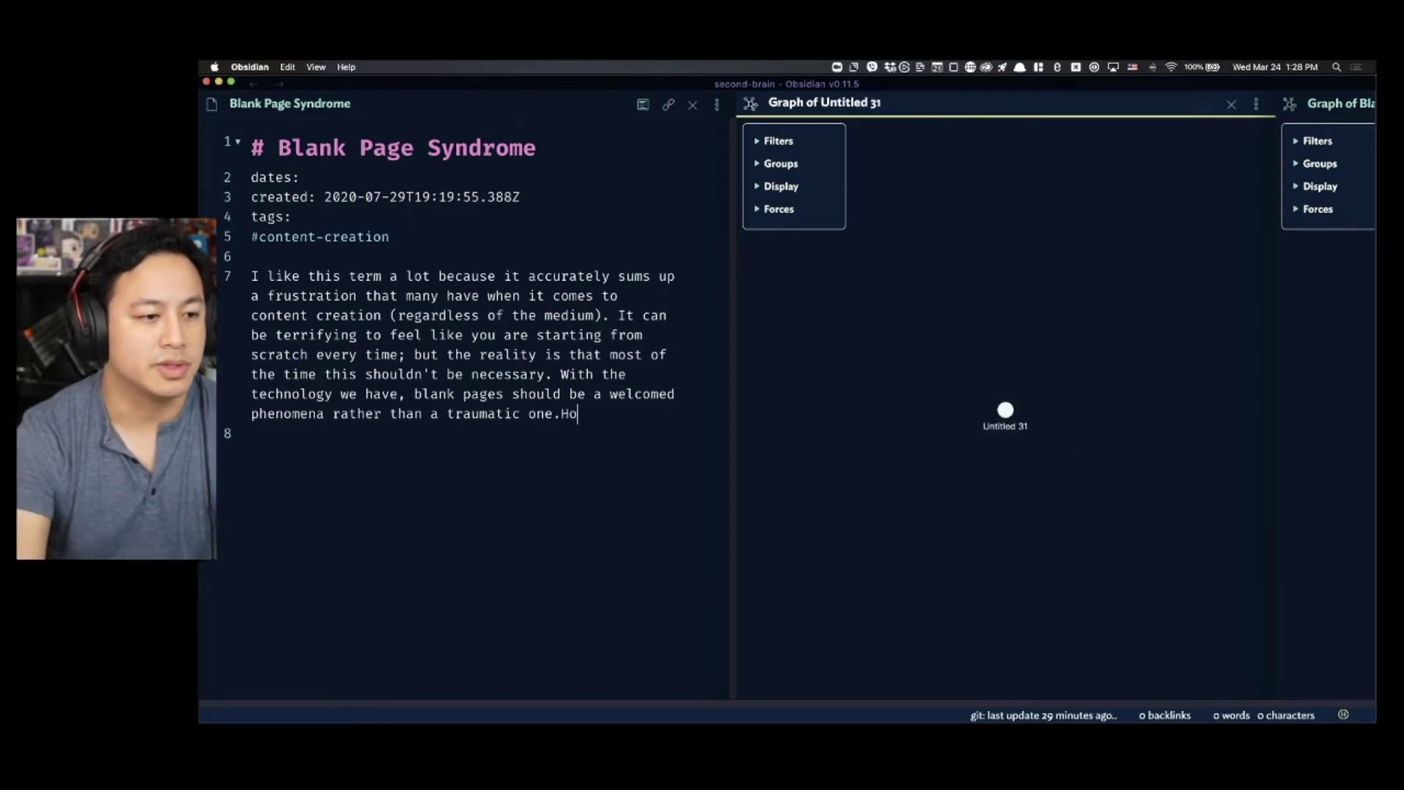
# - Create a new note titled "How to Combat Blank Page Syndrome" in the pane holding the Blank Page Syndrome note
pyautogui.click(653, 537)
pyautogui.press('super+n')
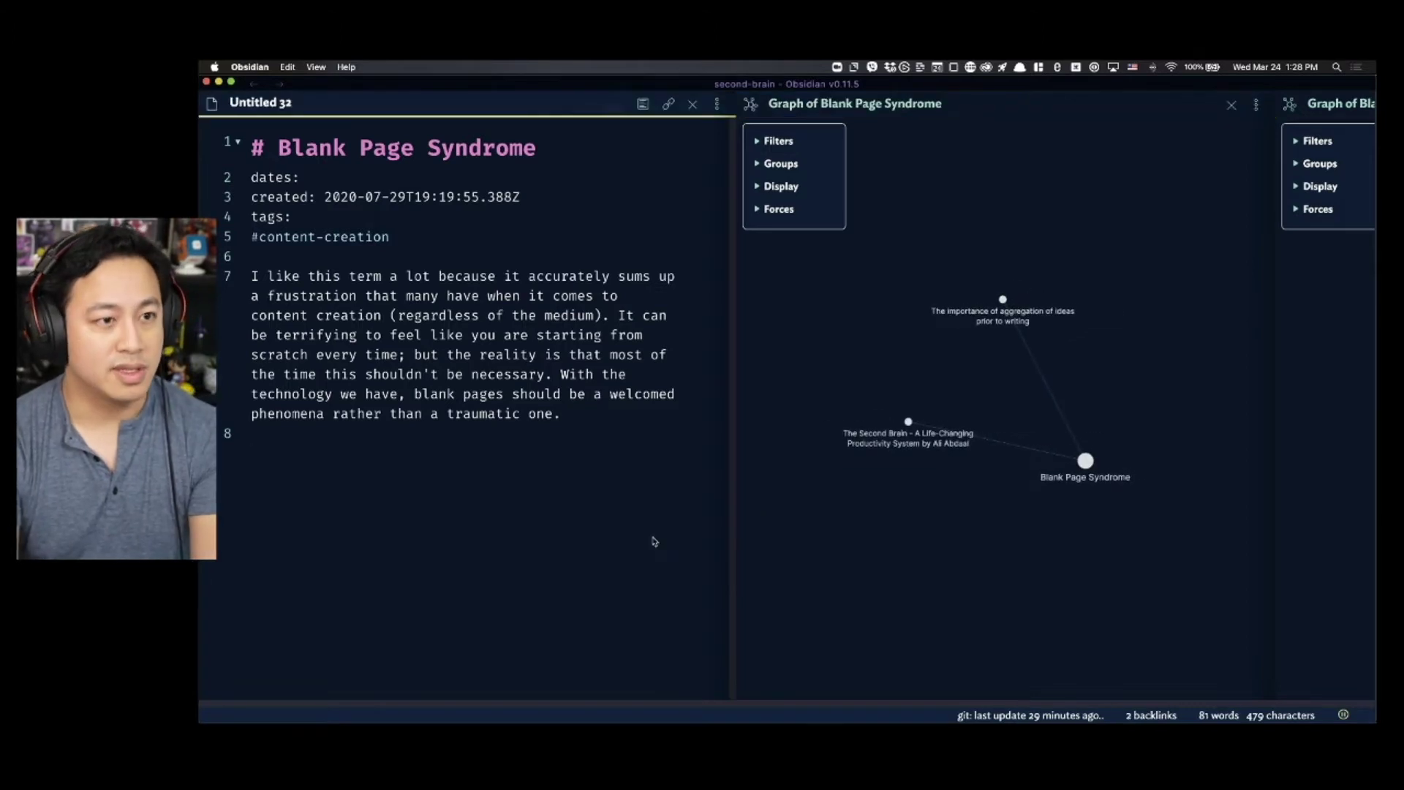
pyautogui.write('How to ')
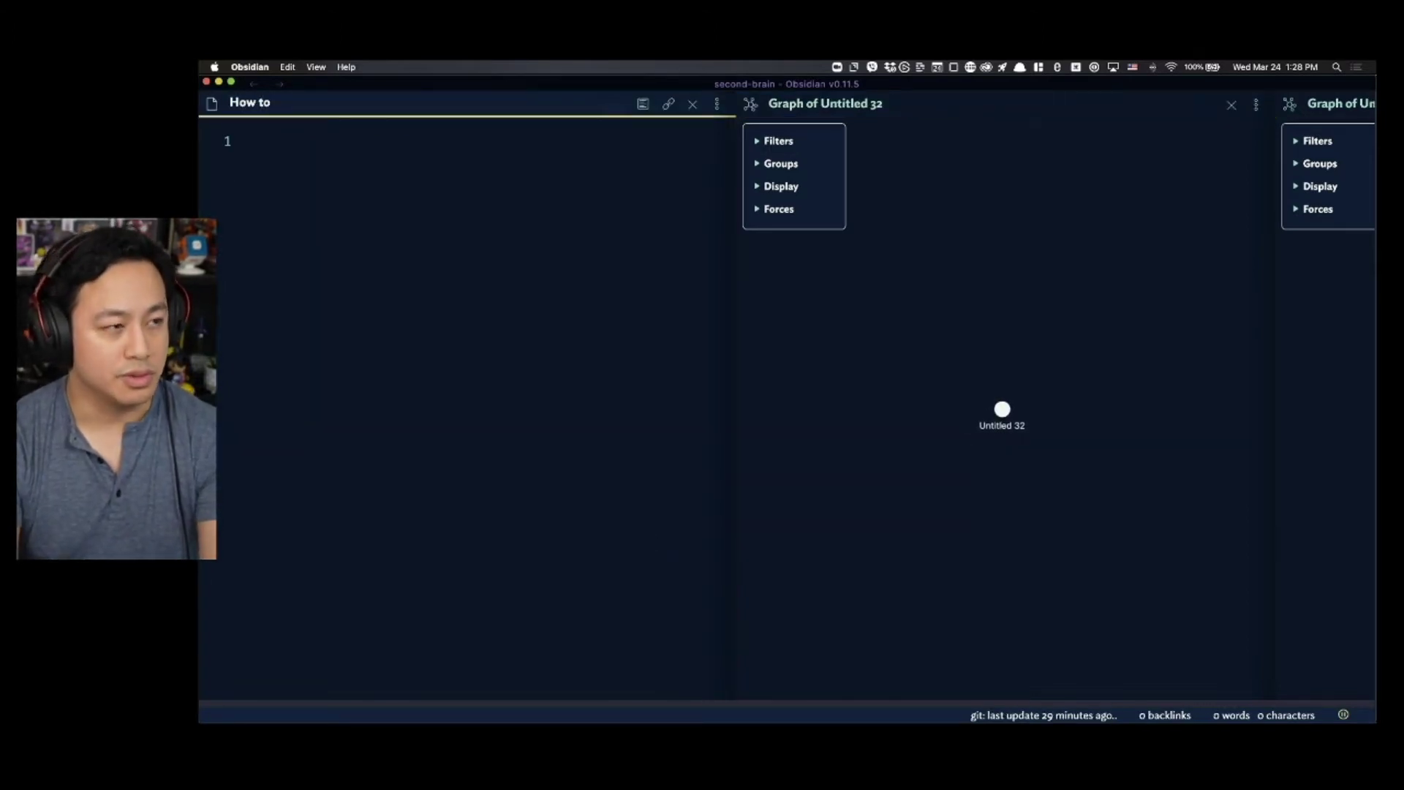
pyautogui.write('Combat')
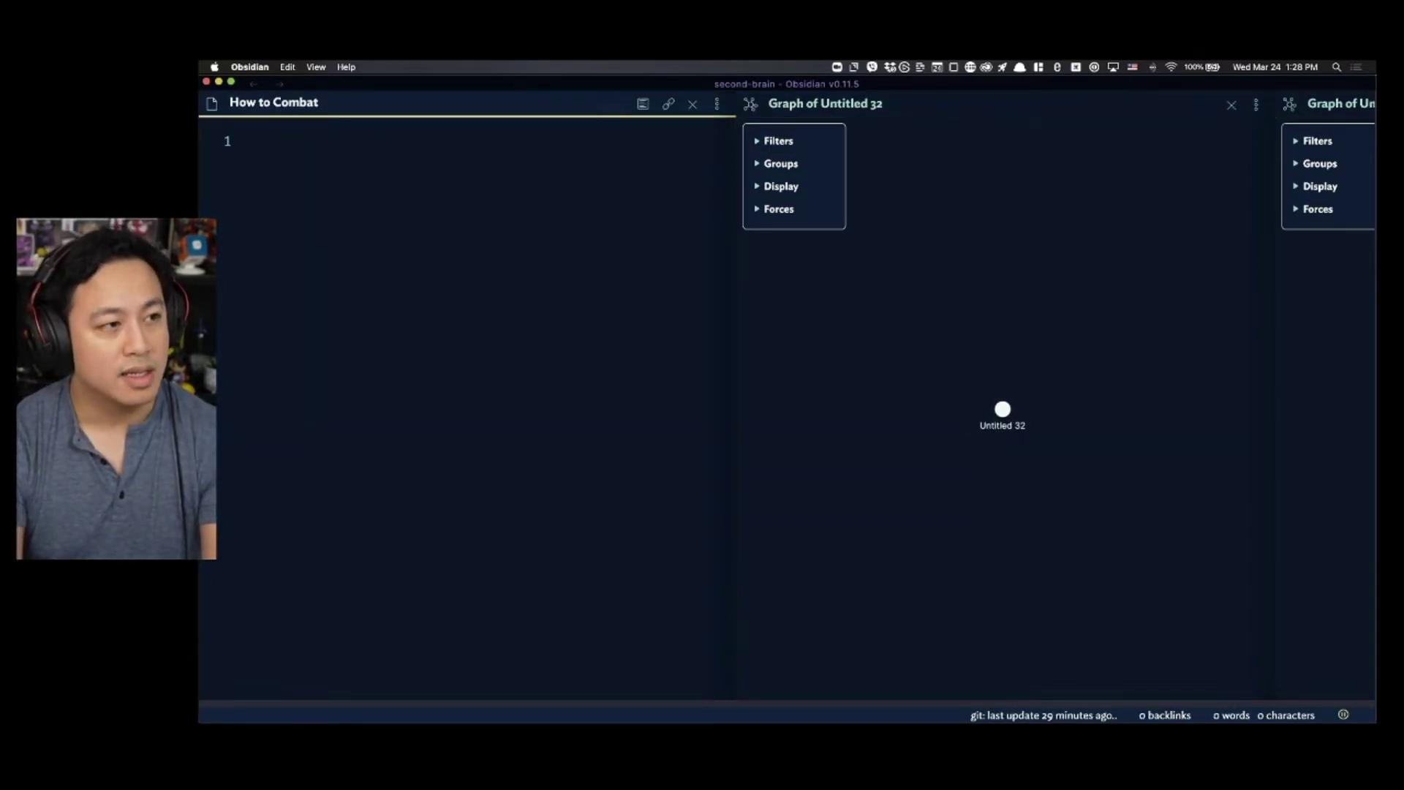
pyautogui.write(' Blank Page S')
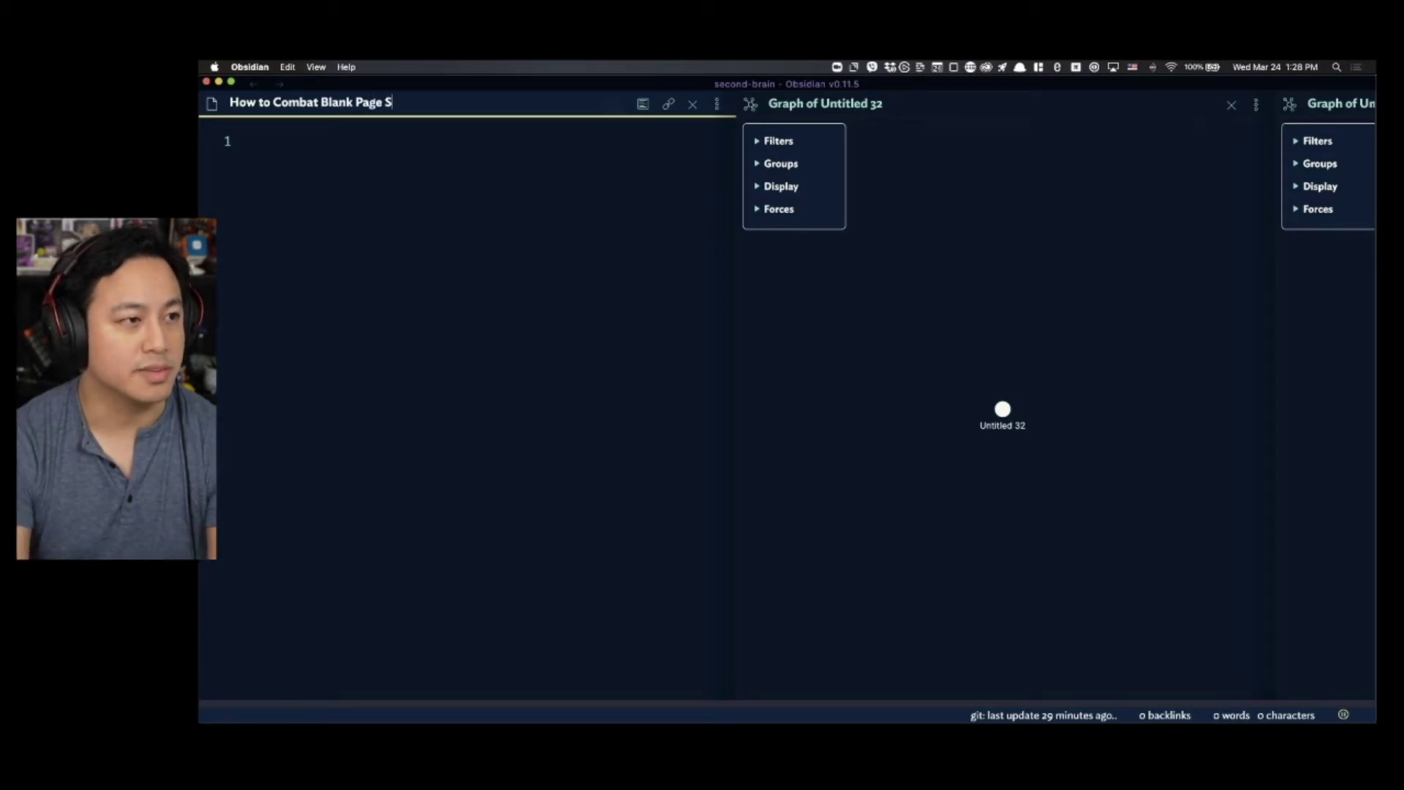
pyautogui.write('yndrome')
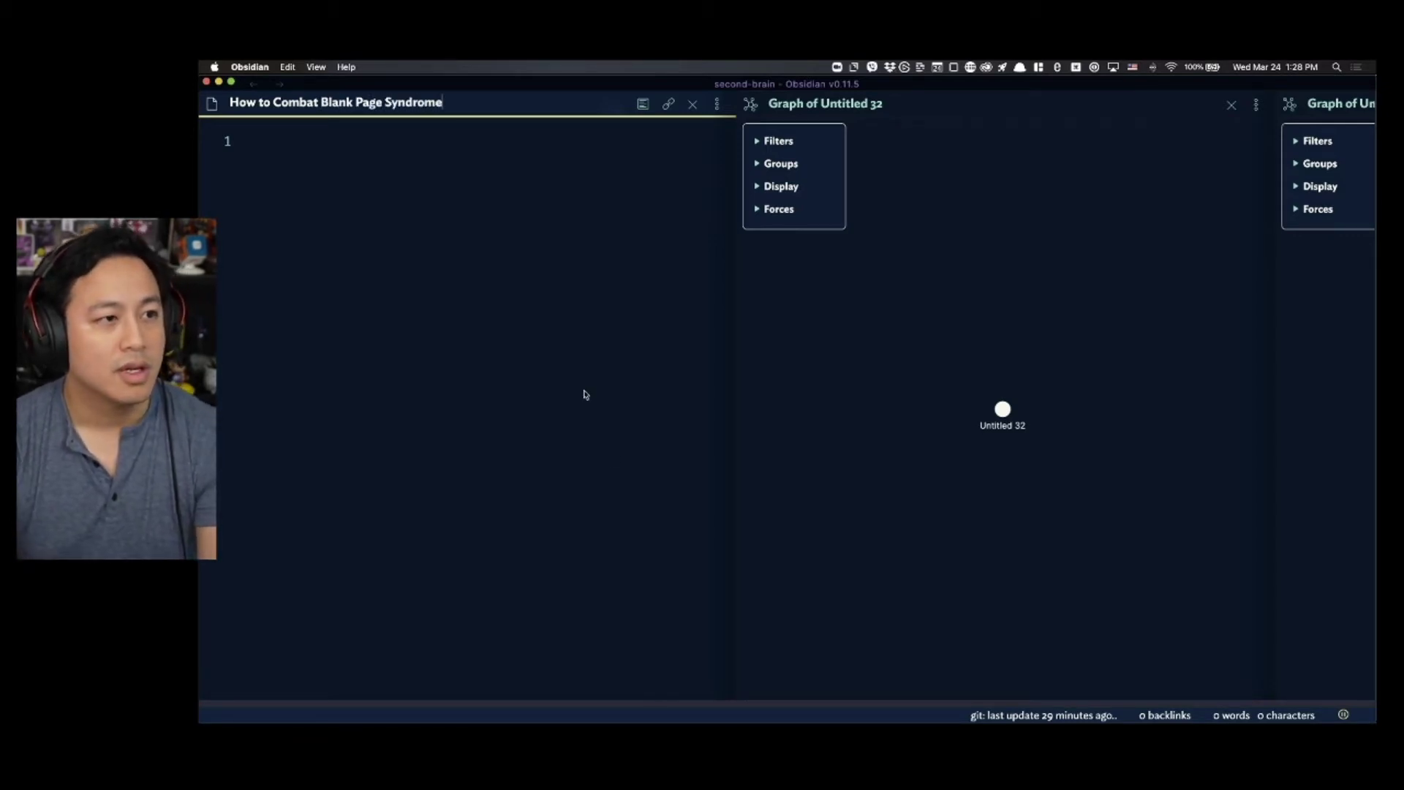
pyautogui.press('Return')
# - Add a link to the Blank Page Syndrome note on line 3 of the new note
pyautogui.press('Return')
pyautogui.press('Return')
pyautogui.write('[[bl')
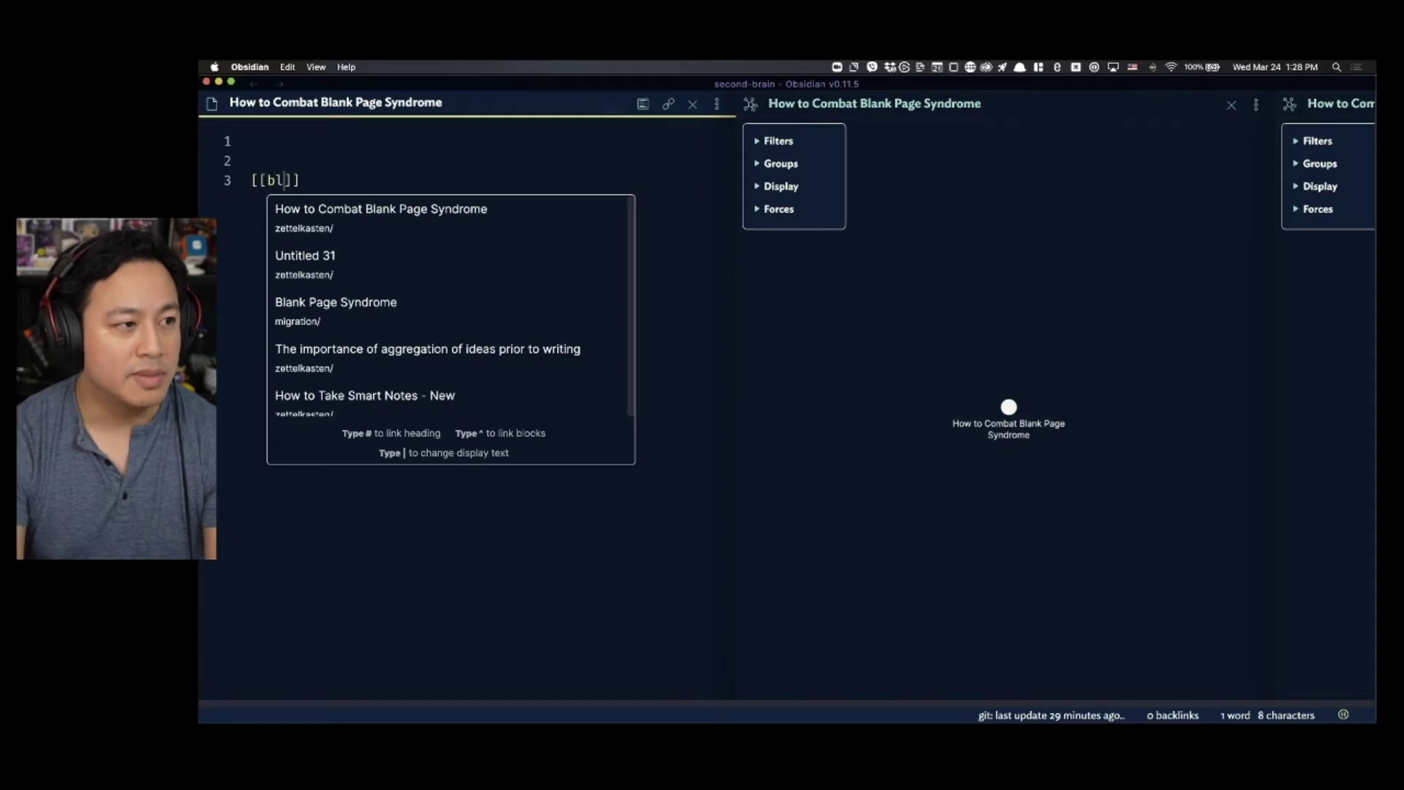
pyautogui.write('ank')
pyautogui.press('Return')
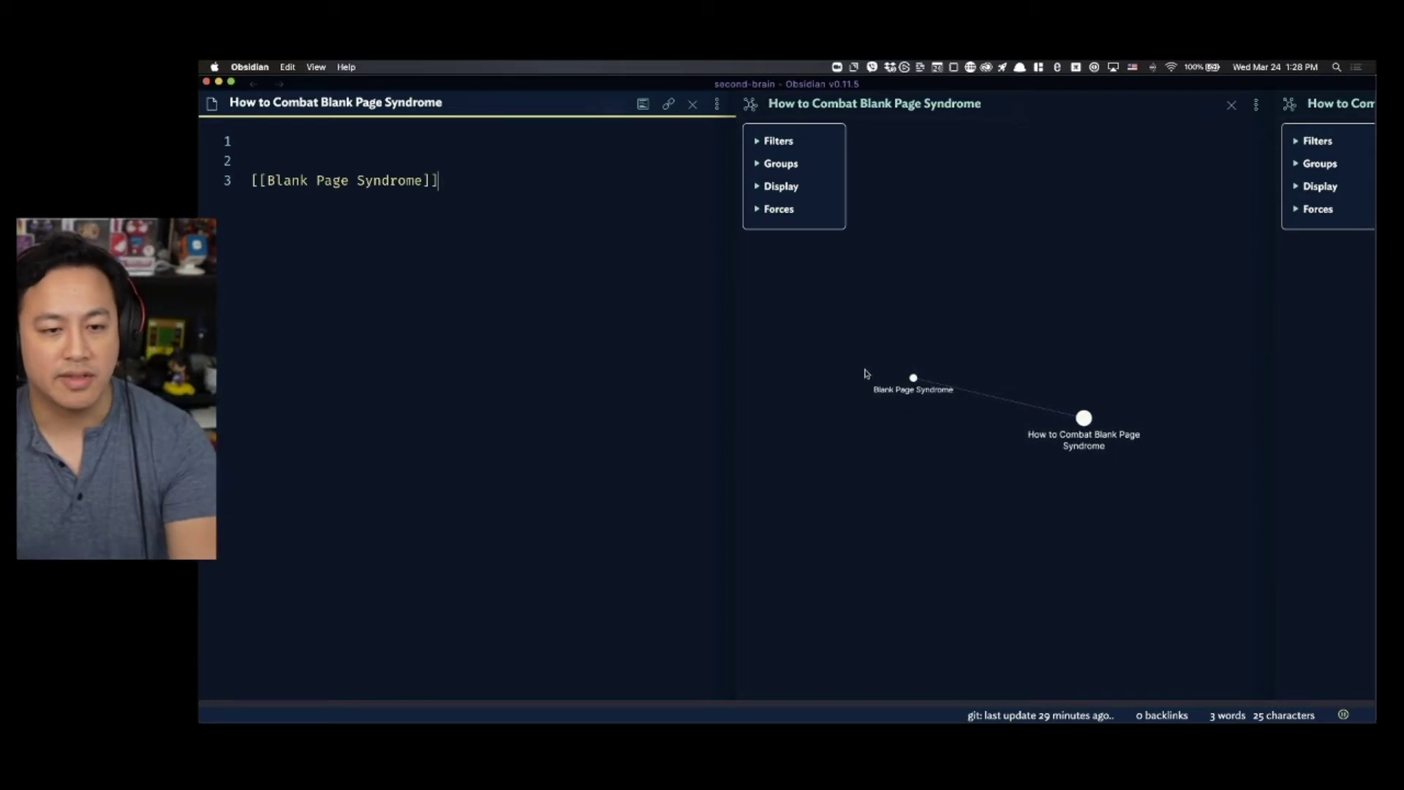
# - Set the local graph's depth to 2 and hide the graph settings
pyautogui.click(778, 166)
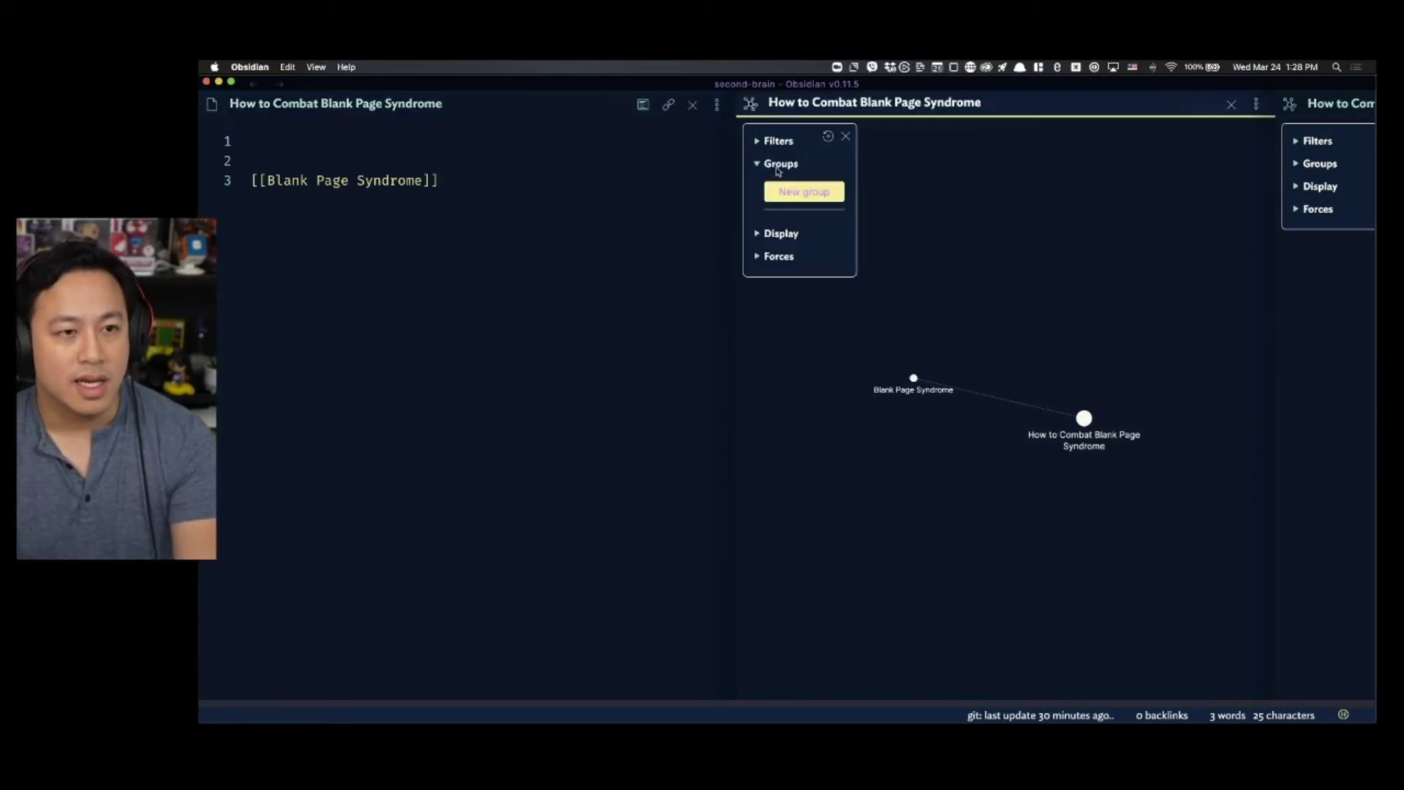
pyautogui.click(778, 167)
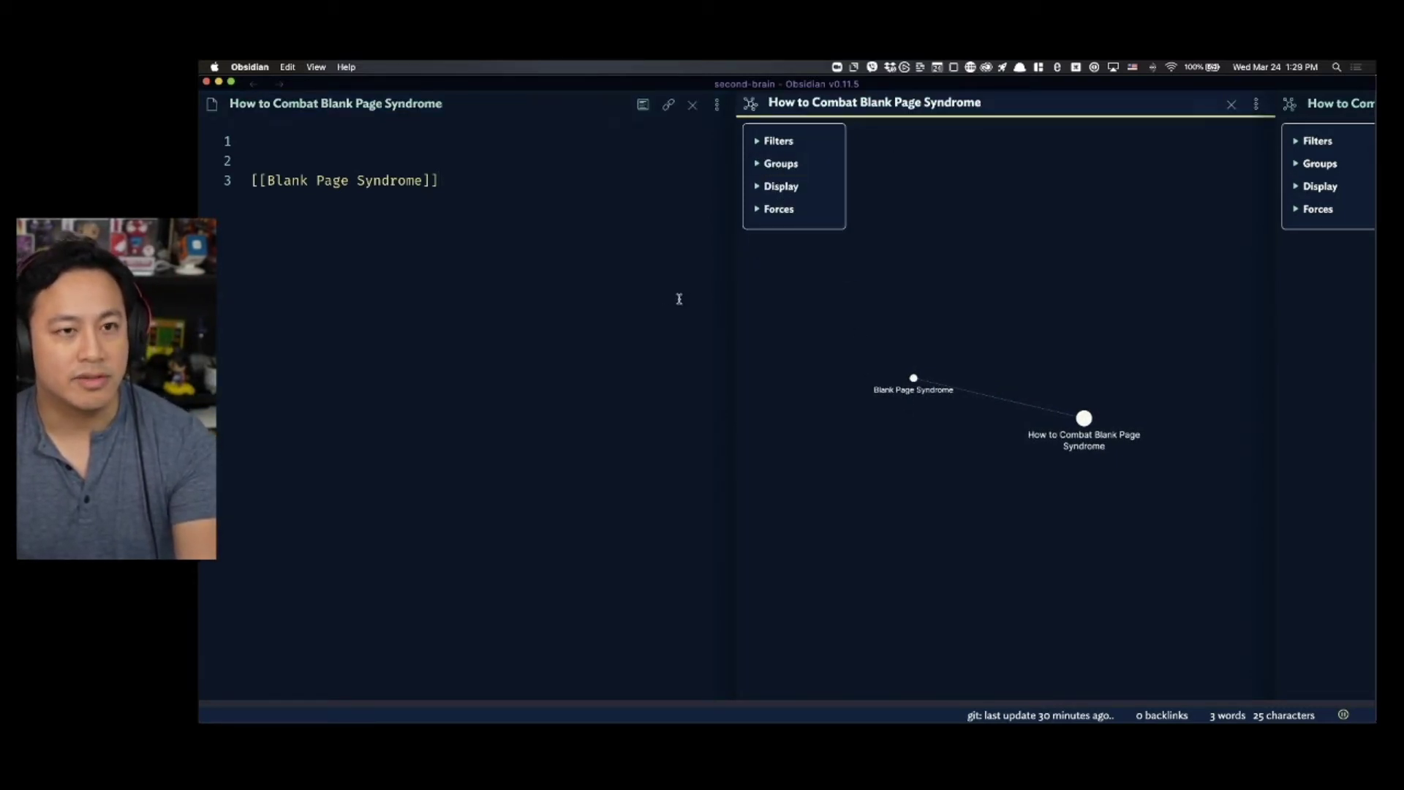
pyautogui.click(777, 143)
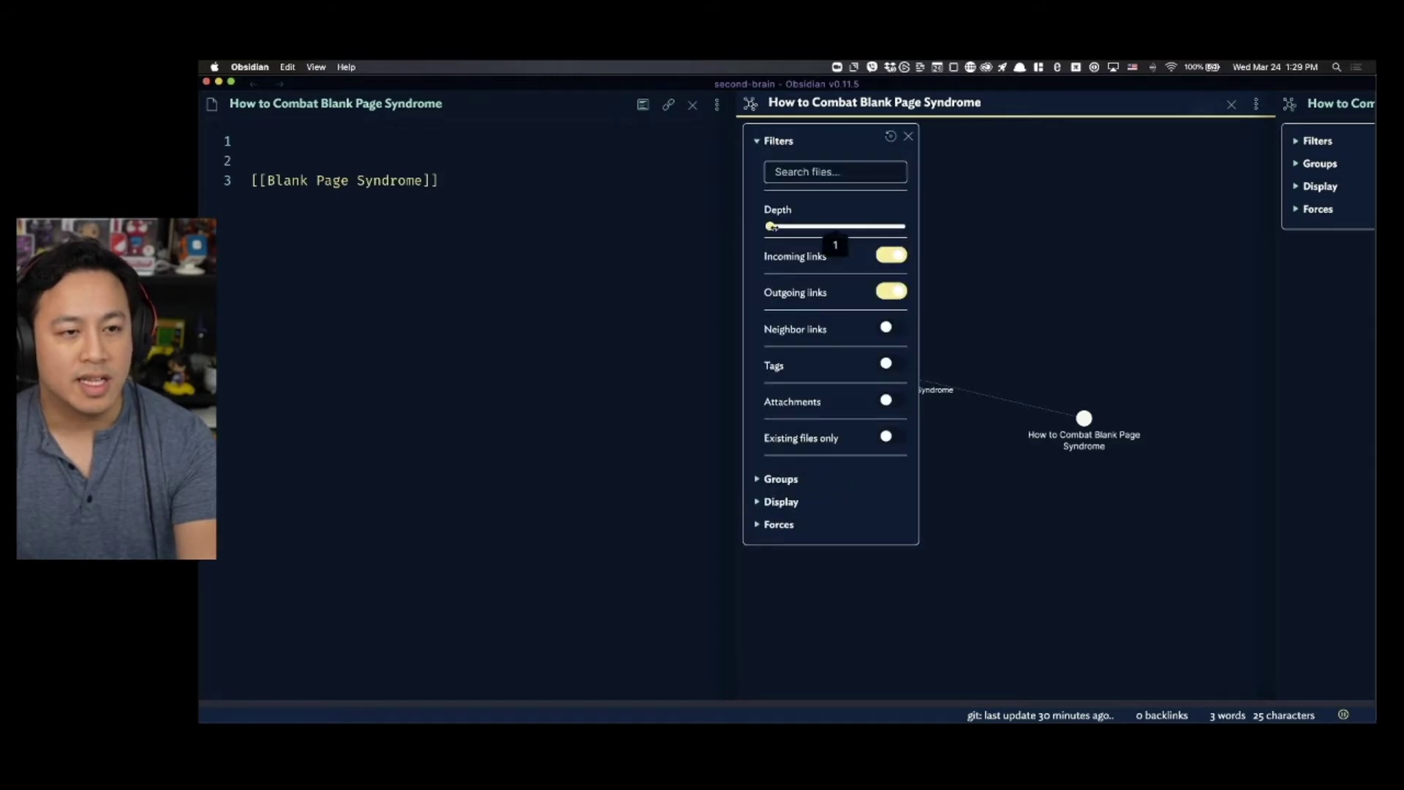
pyautogui.moveTo(768, 232); pyautogui.dragTo(803, 228)
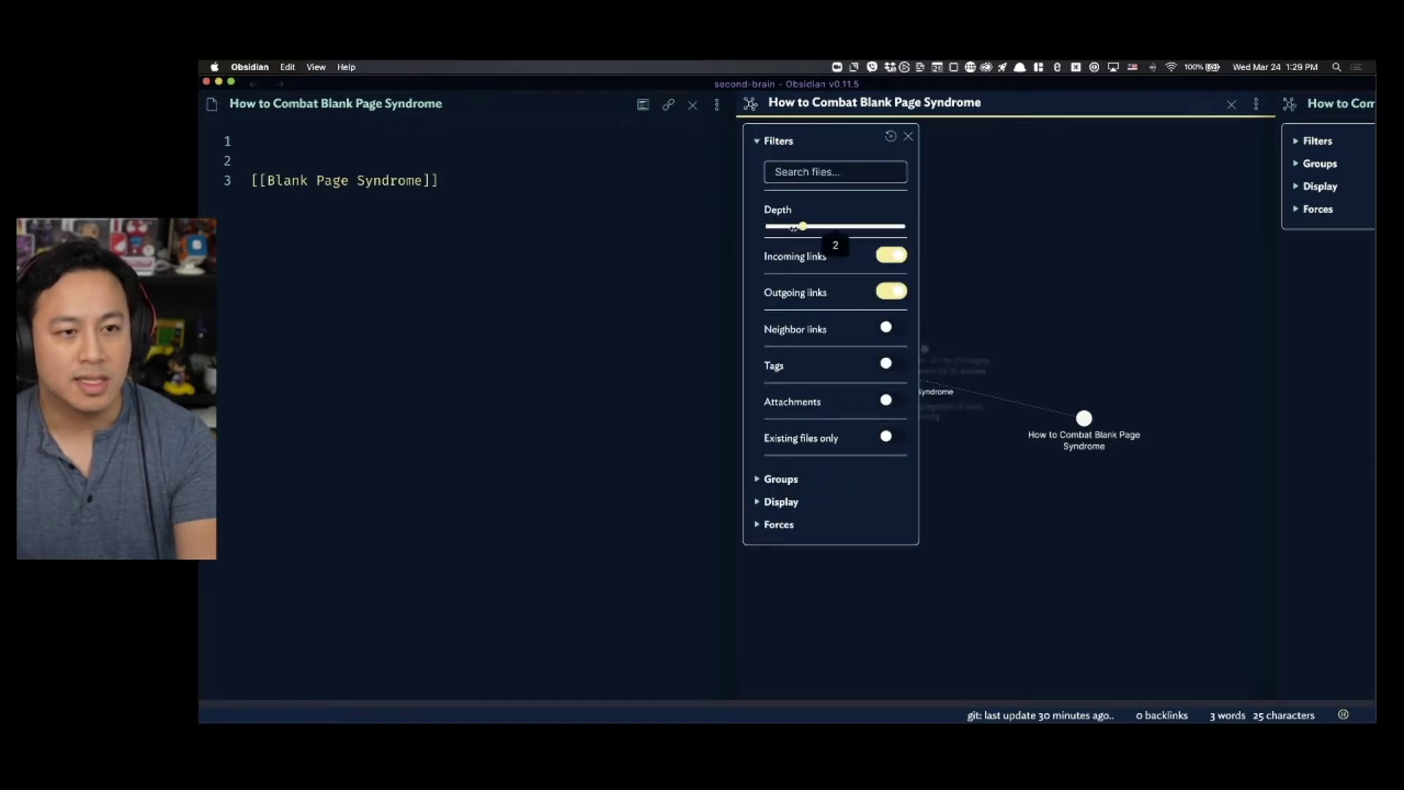
pyautogui.click(908, 137)
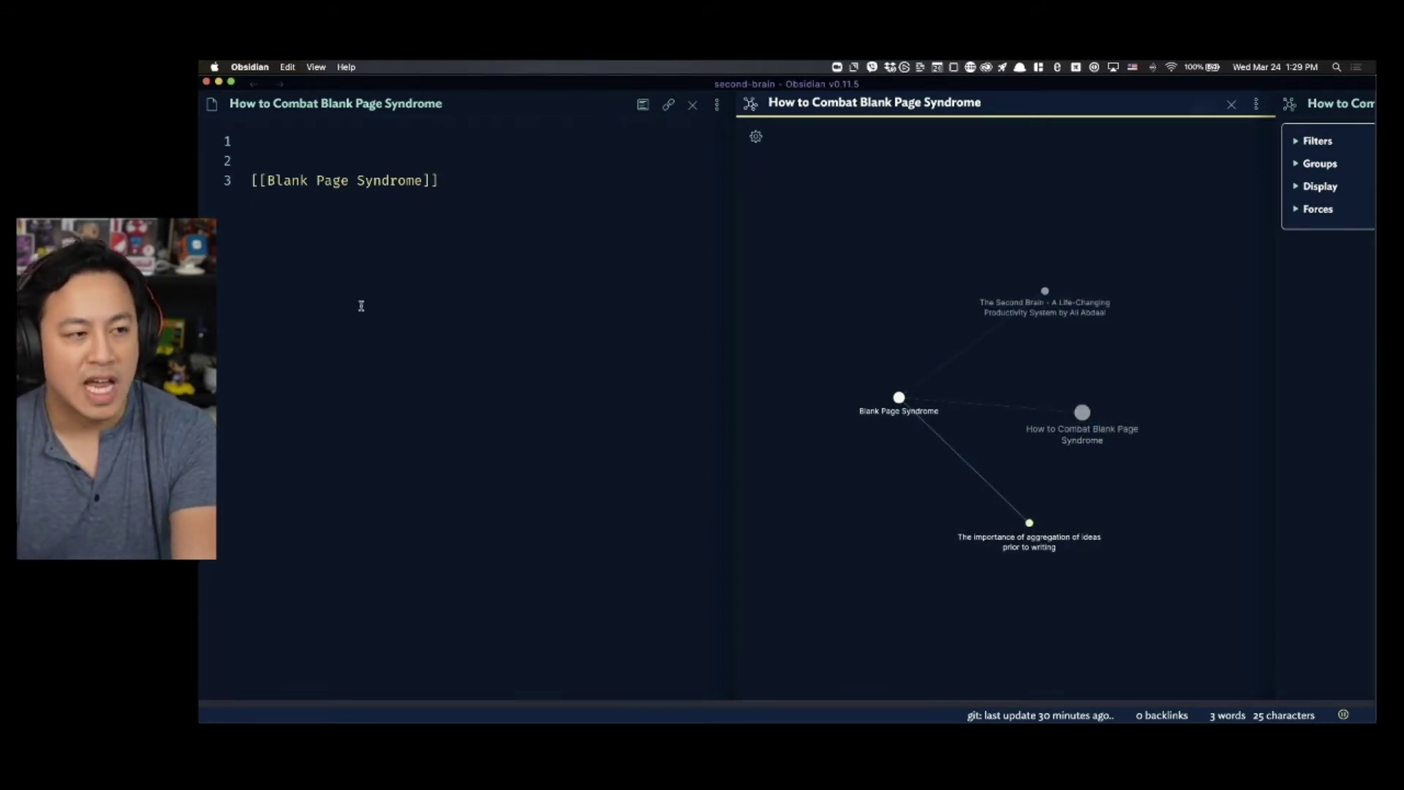
# - Below the Blank Page Syndrome link, after a blank line, add a link to "The importance of aggregation of ideas prior to writing"
pyautogui.click(463, 275)
pyautogui.press('Return')
pyautogui.press('Return')
pyautogui.press('Return')
pyautogui.press('Up')
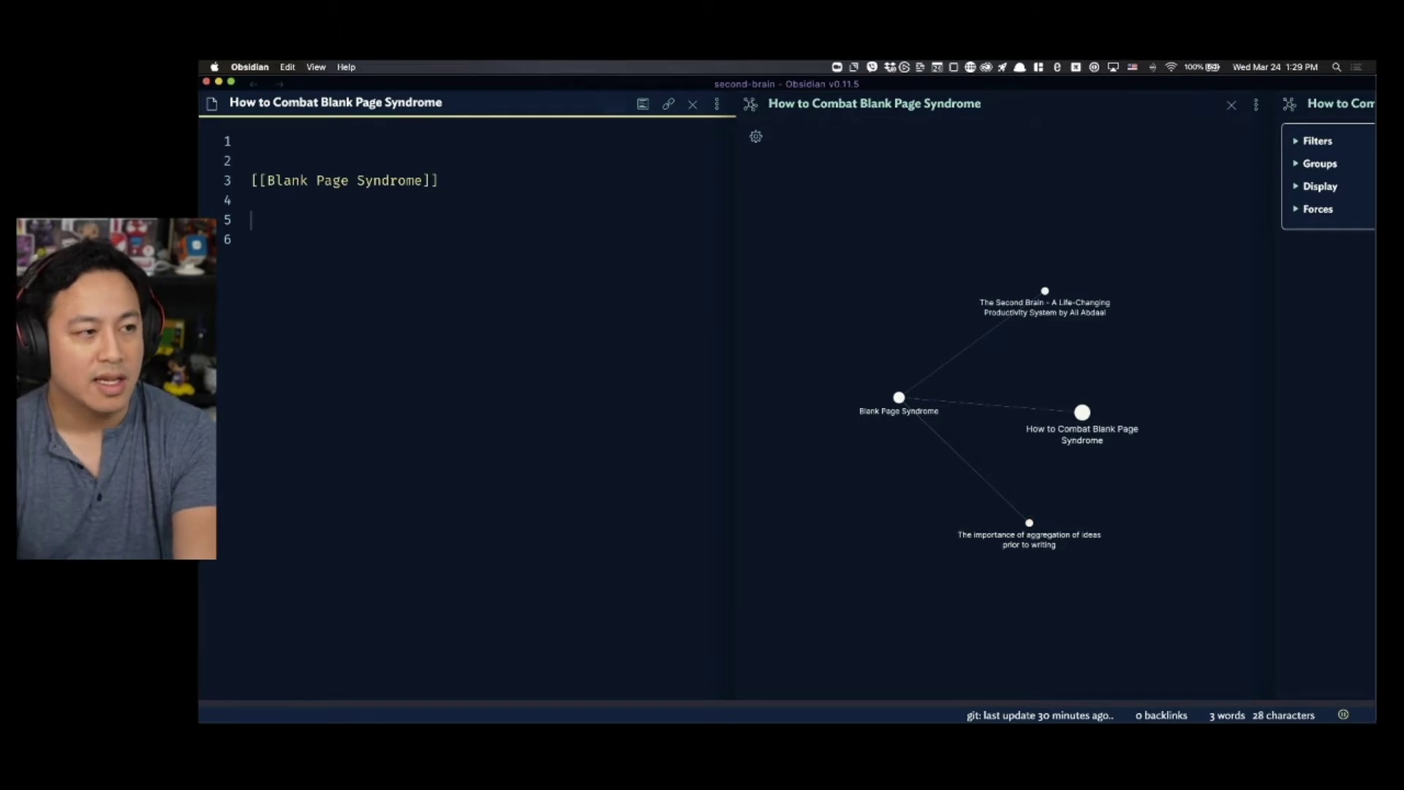
pyautogui.write('[[the impor')
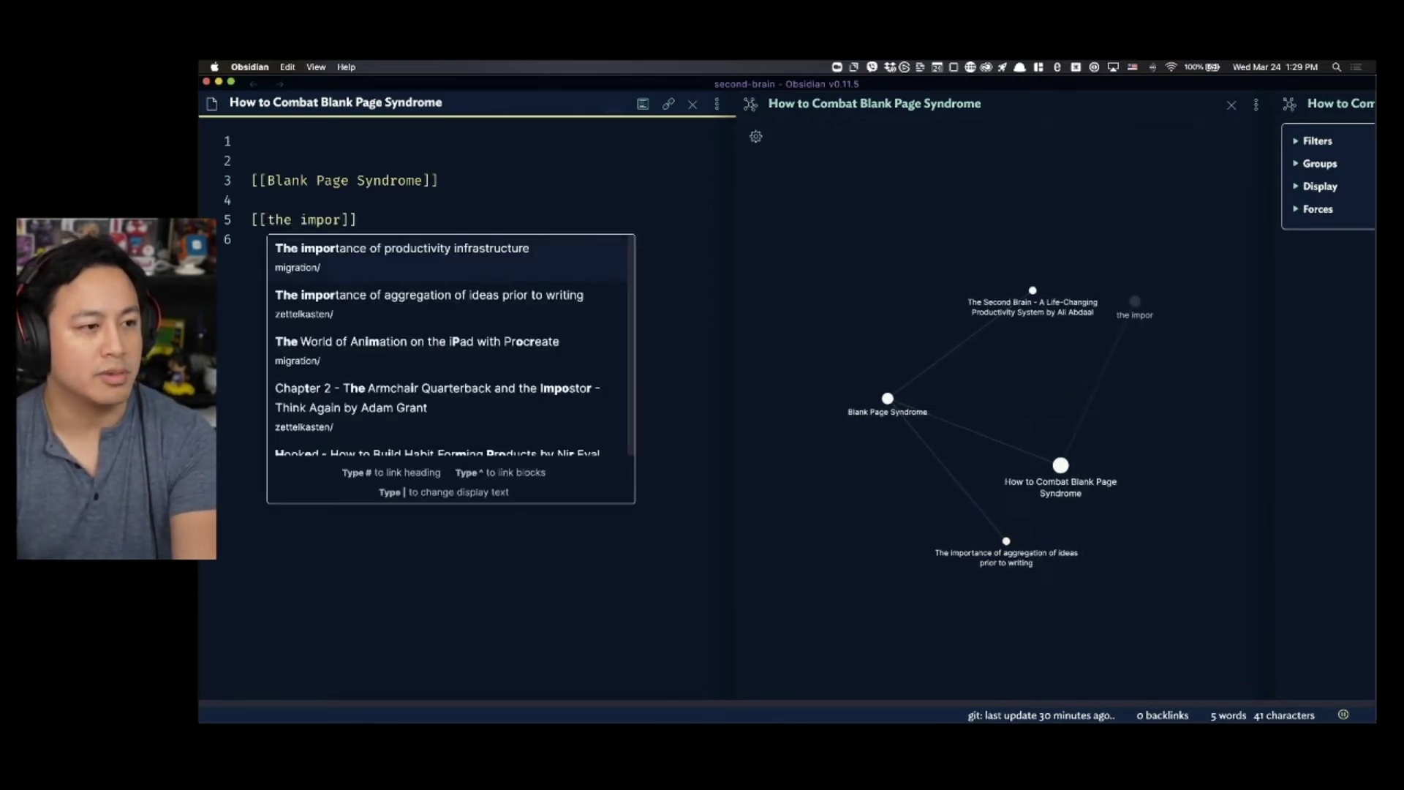
pyautogui.click(622, 304)
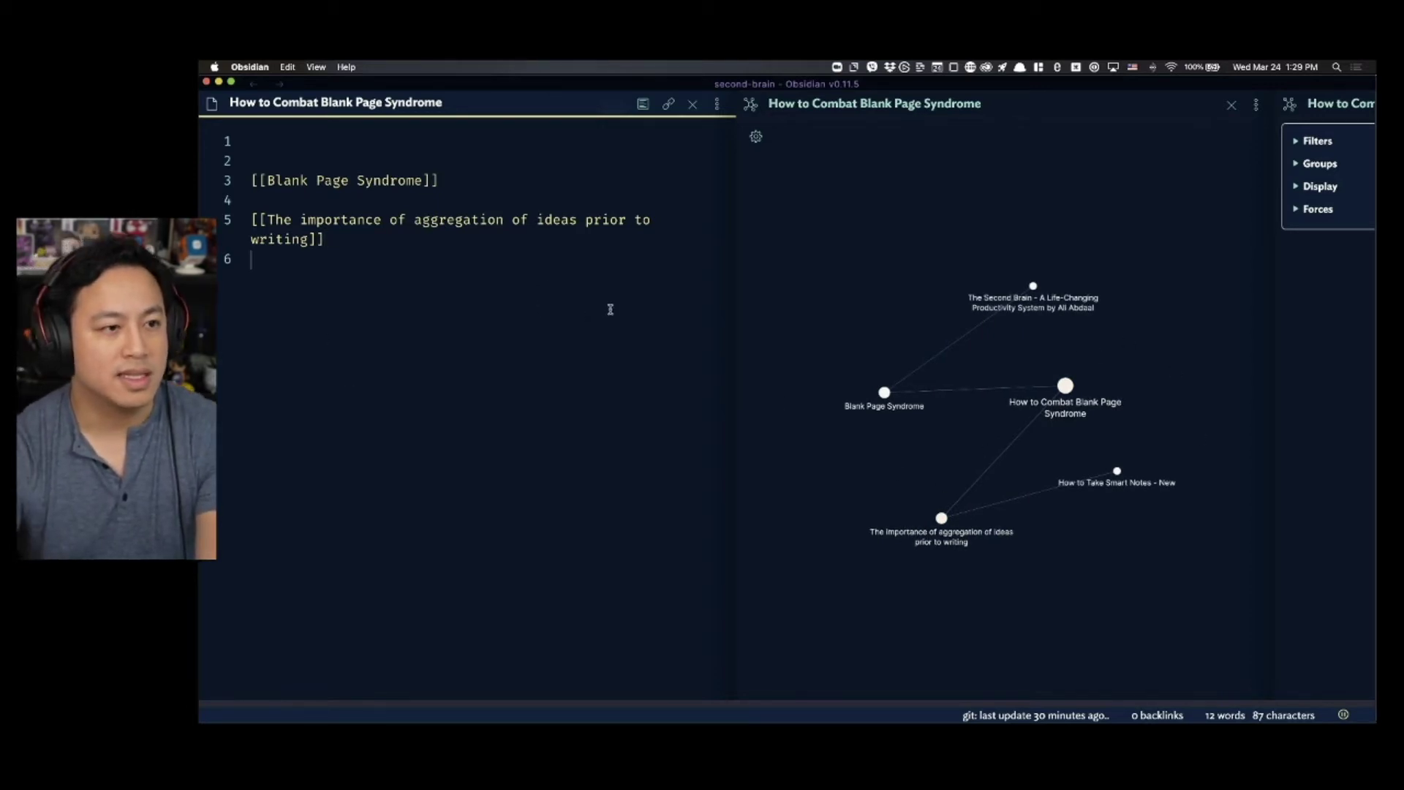
# - Show a rendered preview beside the note and turn the link to the aggregation of ideas note into an embed
pyautogui.press('super+backslash')
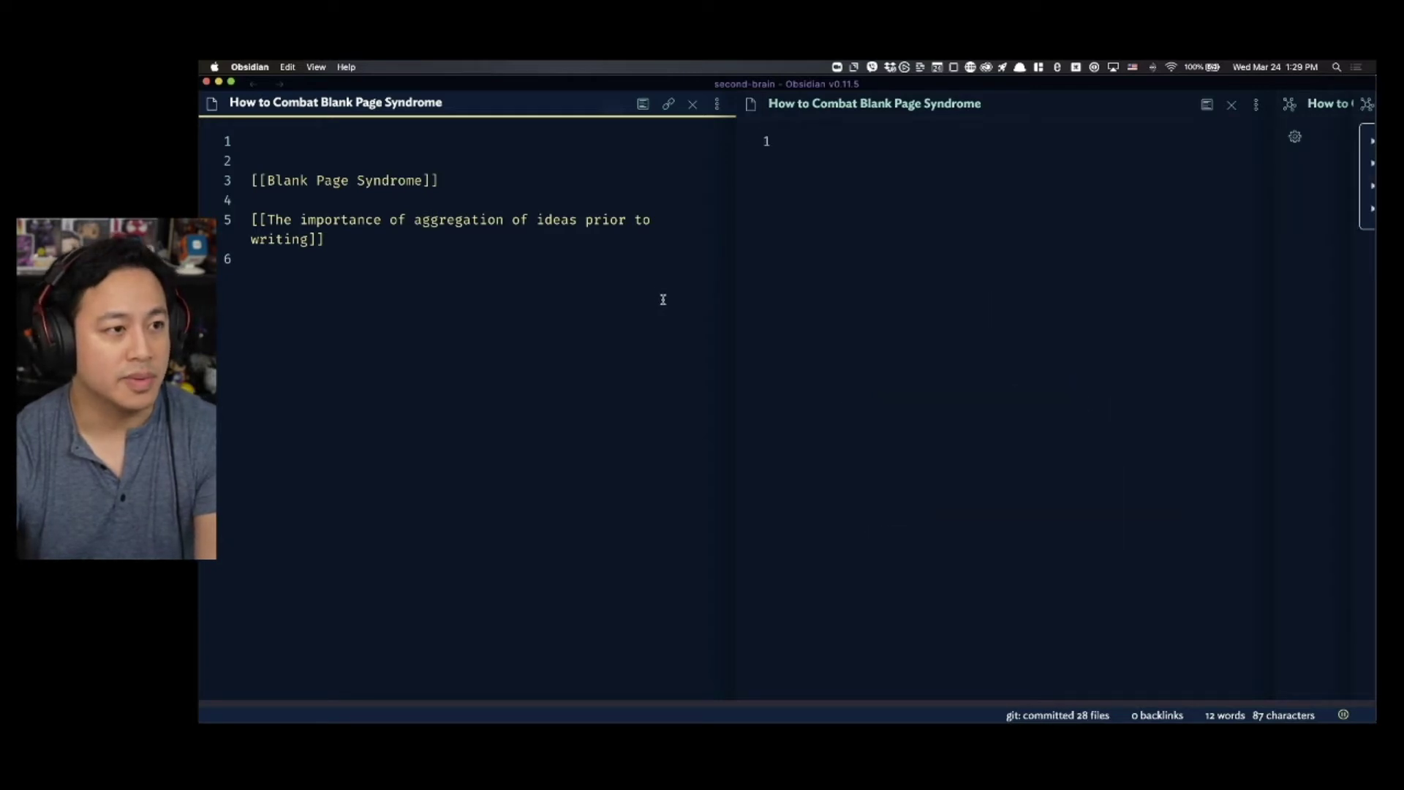
pyautogui.click(948, 296)
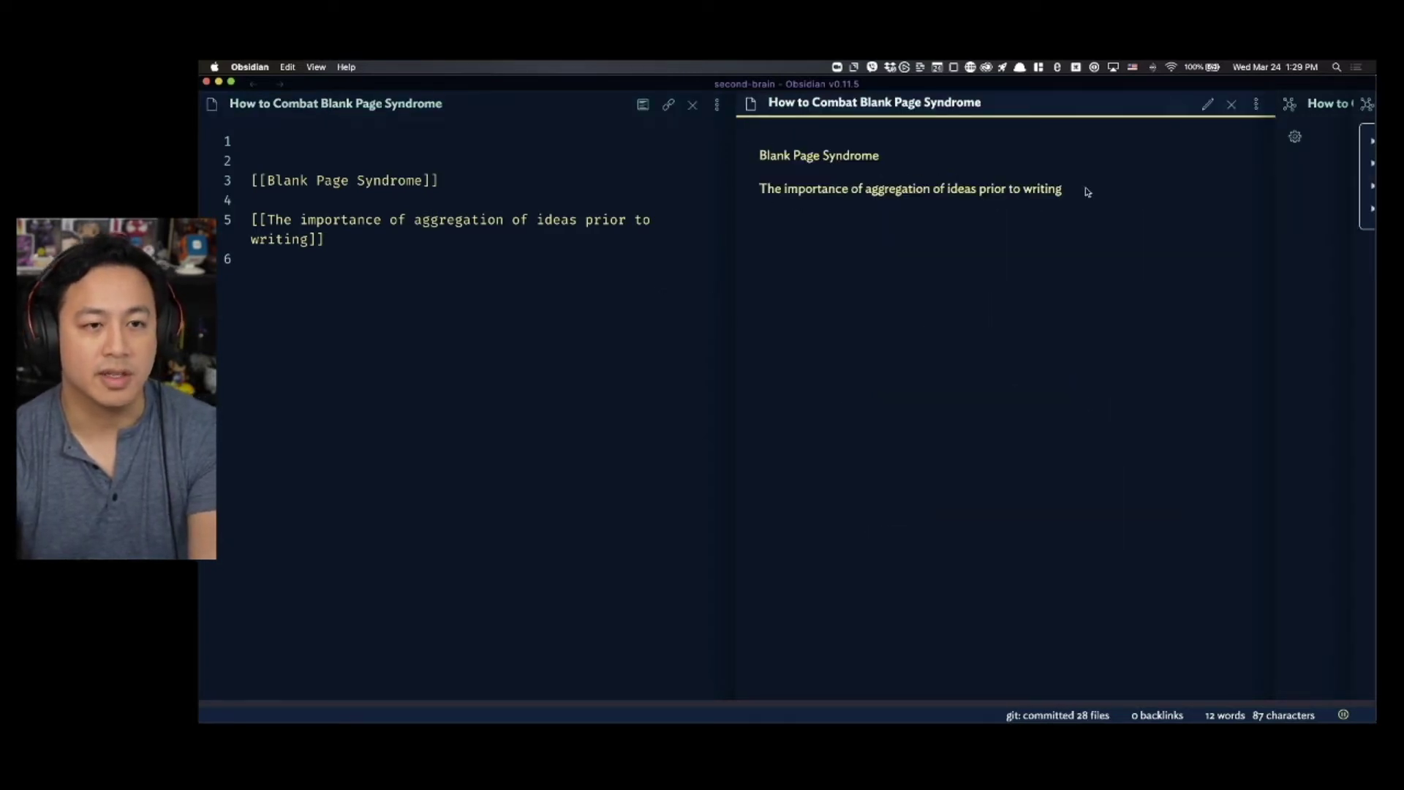
pyautogui.moveTo(259, 219); pyautogui.dragTo(513, 220)
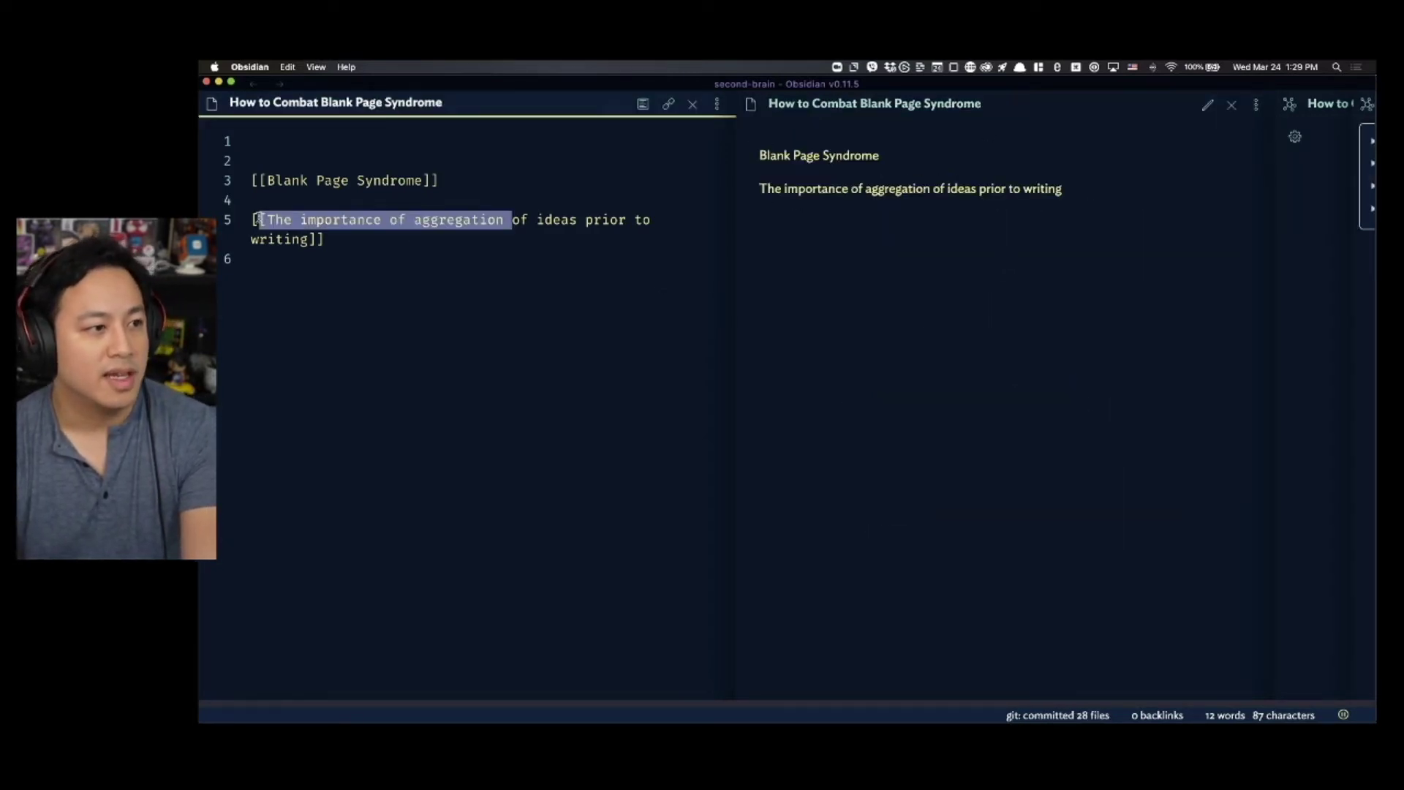
pyautogui.click(253, 221)
pyautogui.write('!')
pyautogui.press('Down')
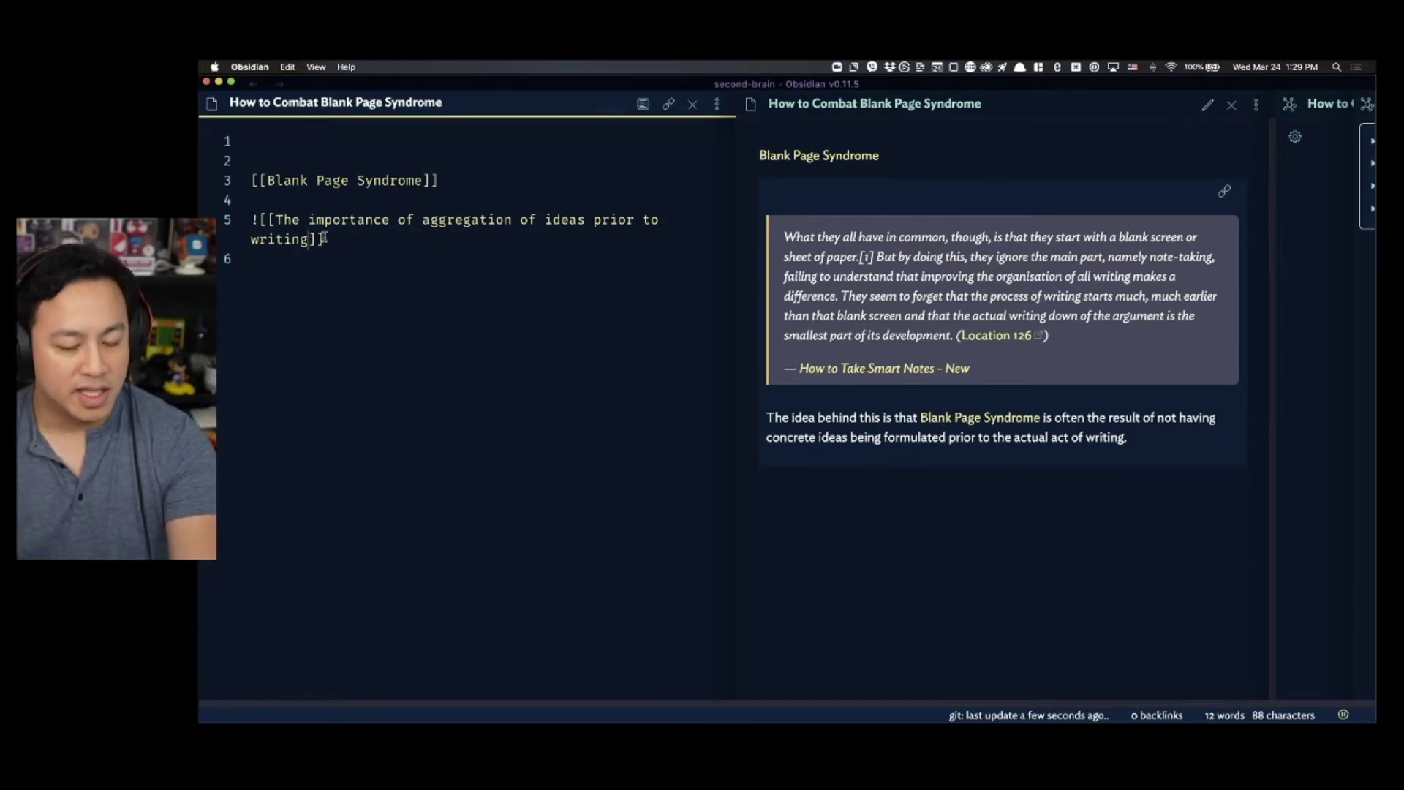
# - Restrict the embed to the block beginning "The idea behind this is that Blank Page Syndrome"
pyautogui.write('^')
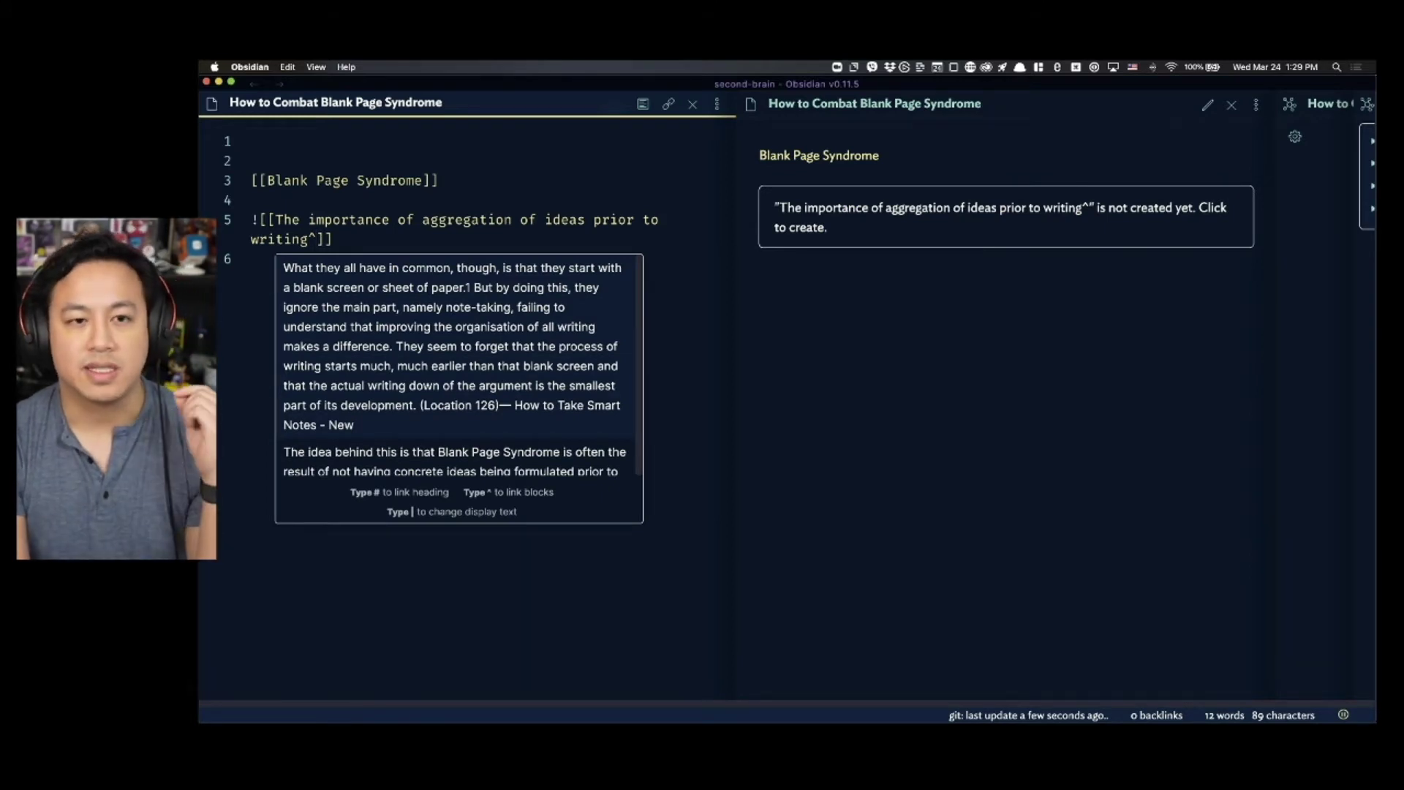
pyautogui.press('Down')
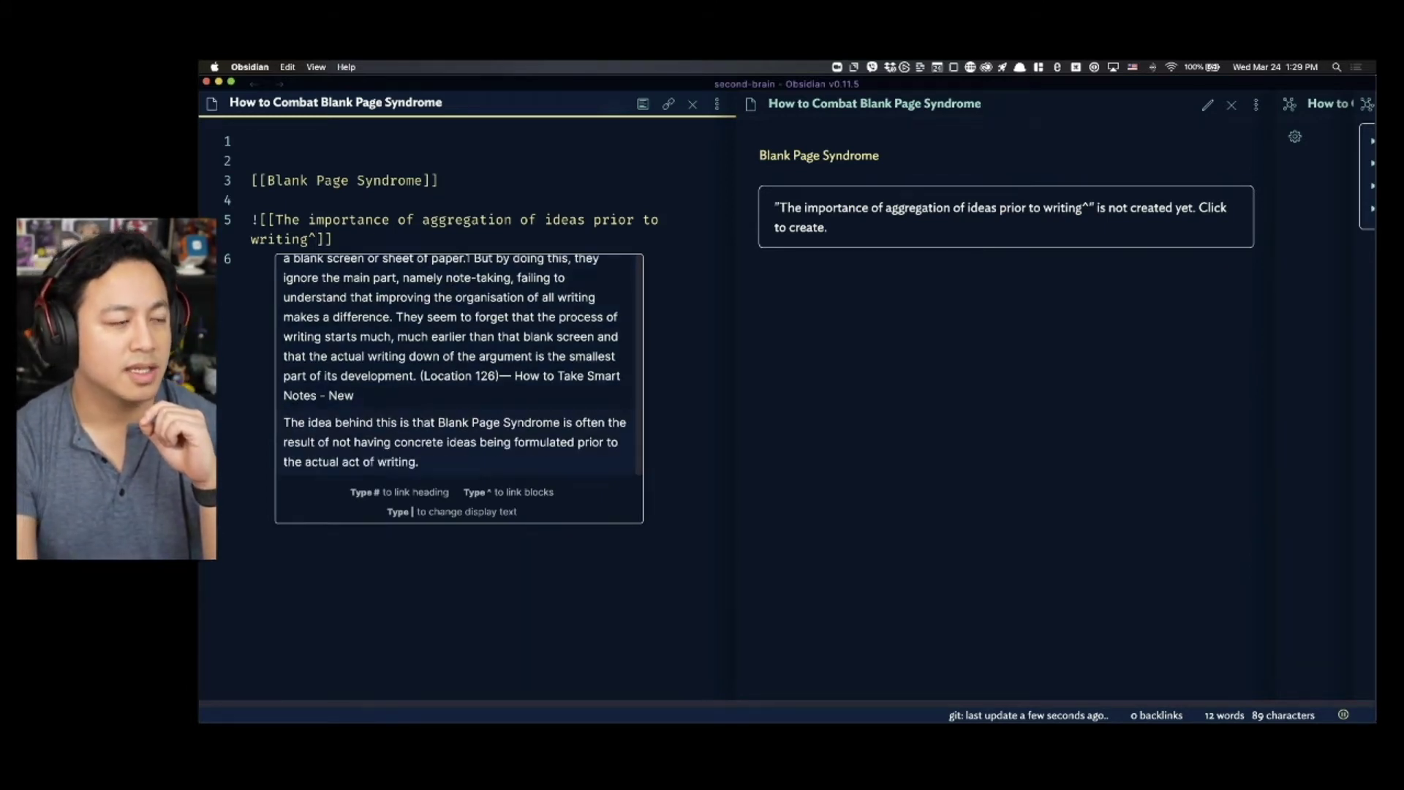
pyautogui.press('Return')
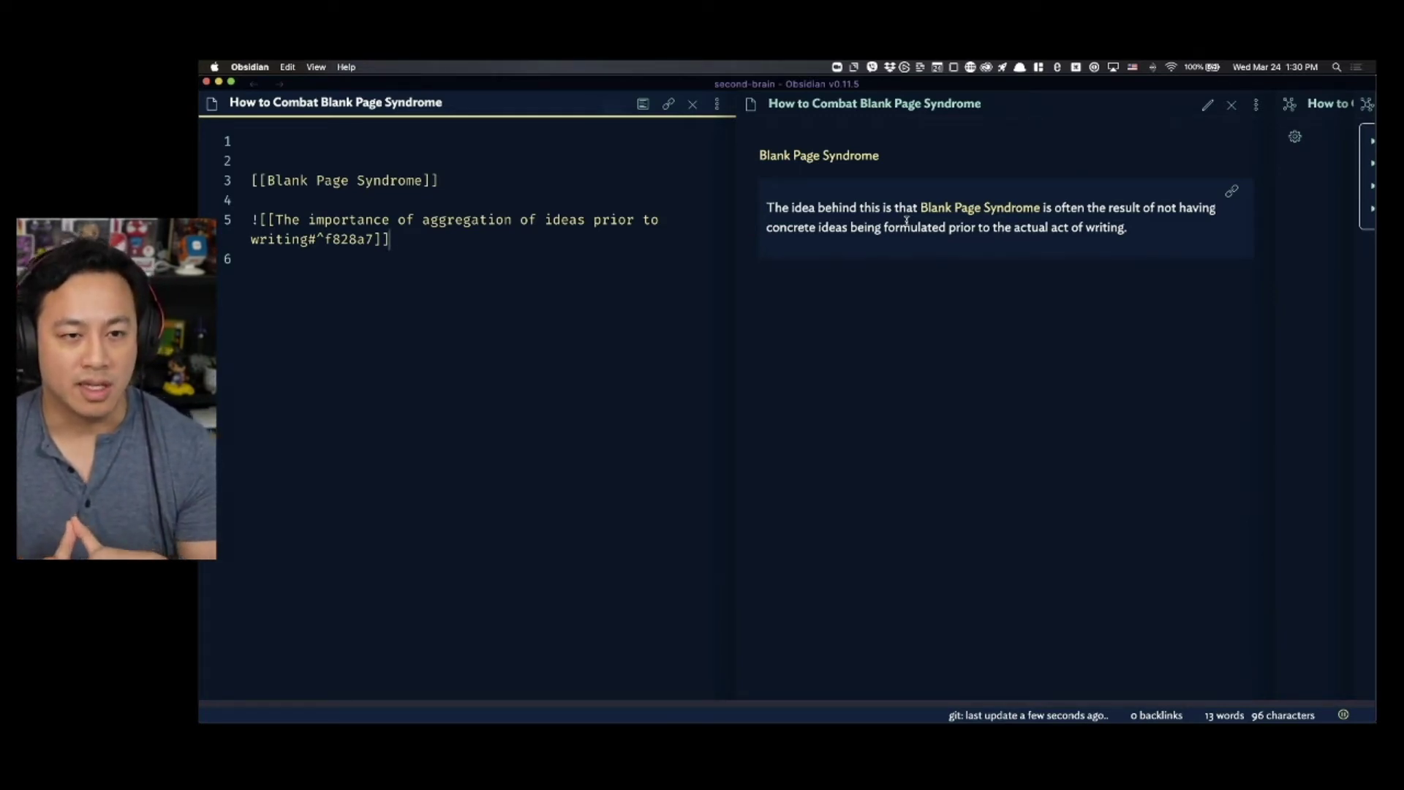
pyautogui.click(583, 325)
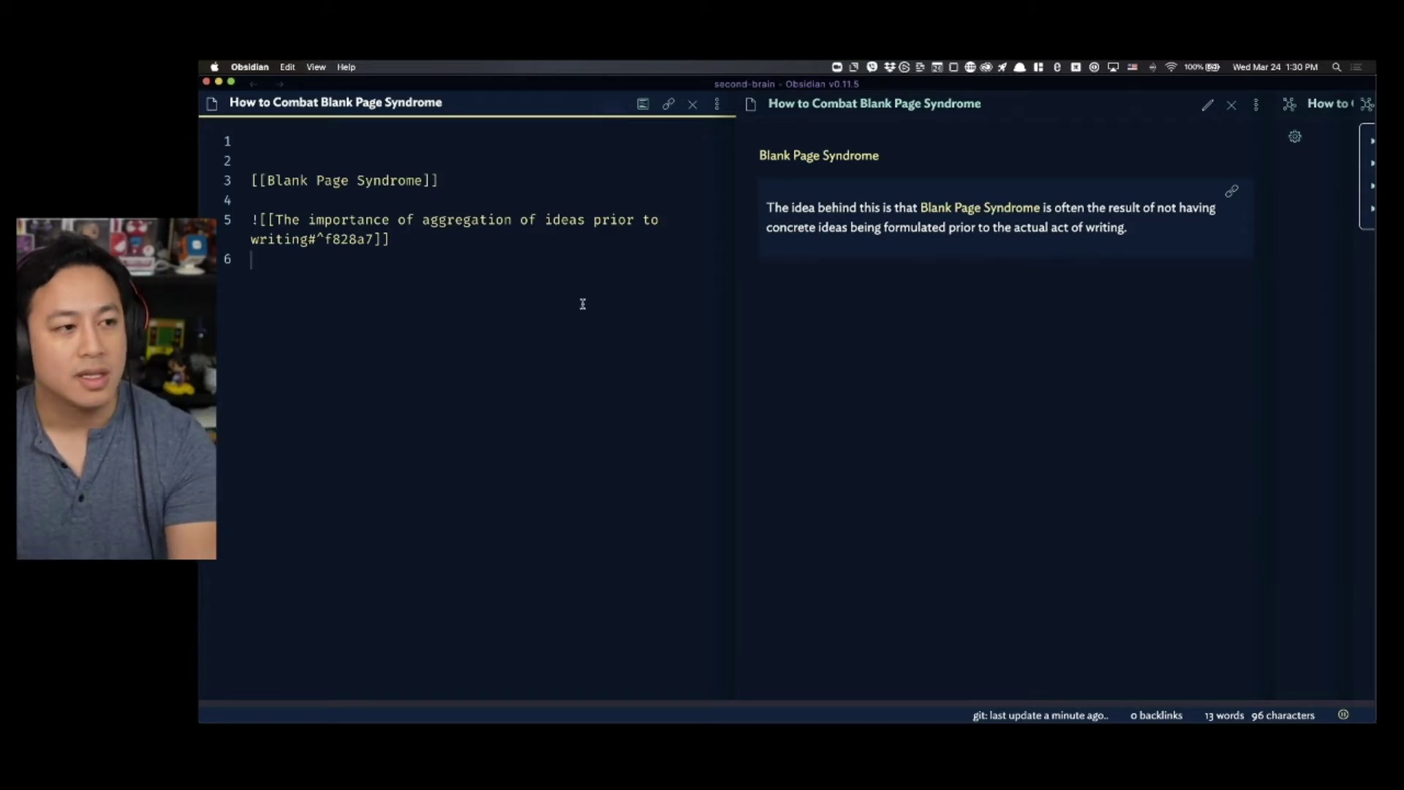
pyautogui.tripleClick(457, 152)
pyautogui.click(457, 151)
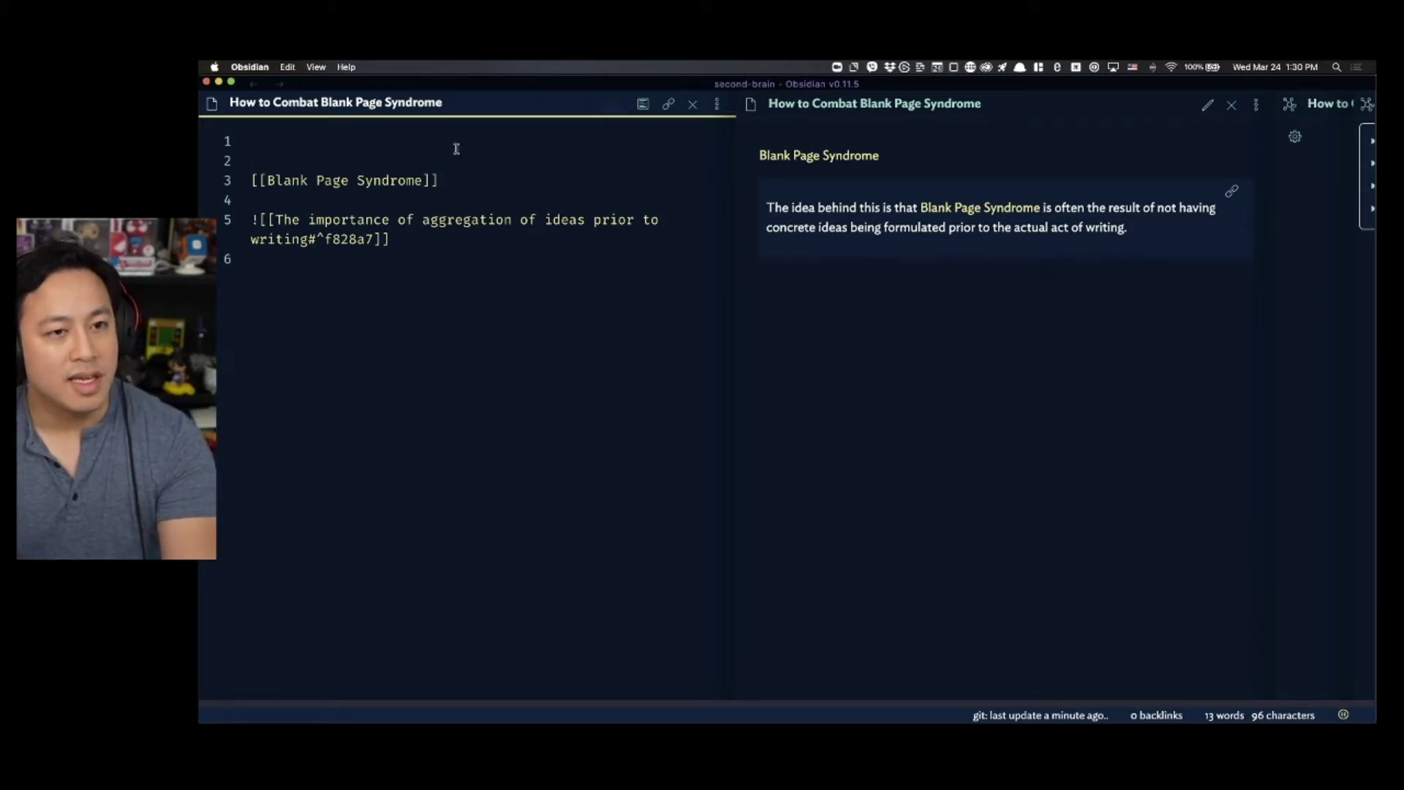
# - Open the note "How to Take Smart Notes - New" in place of the source of How to Combat Blank Page Syndrome
pyautogui.click(462, 140)
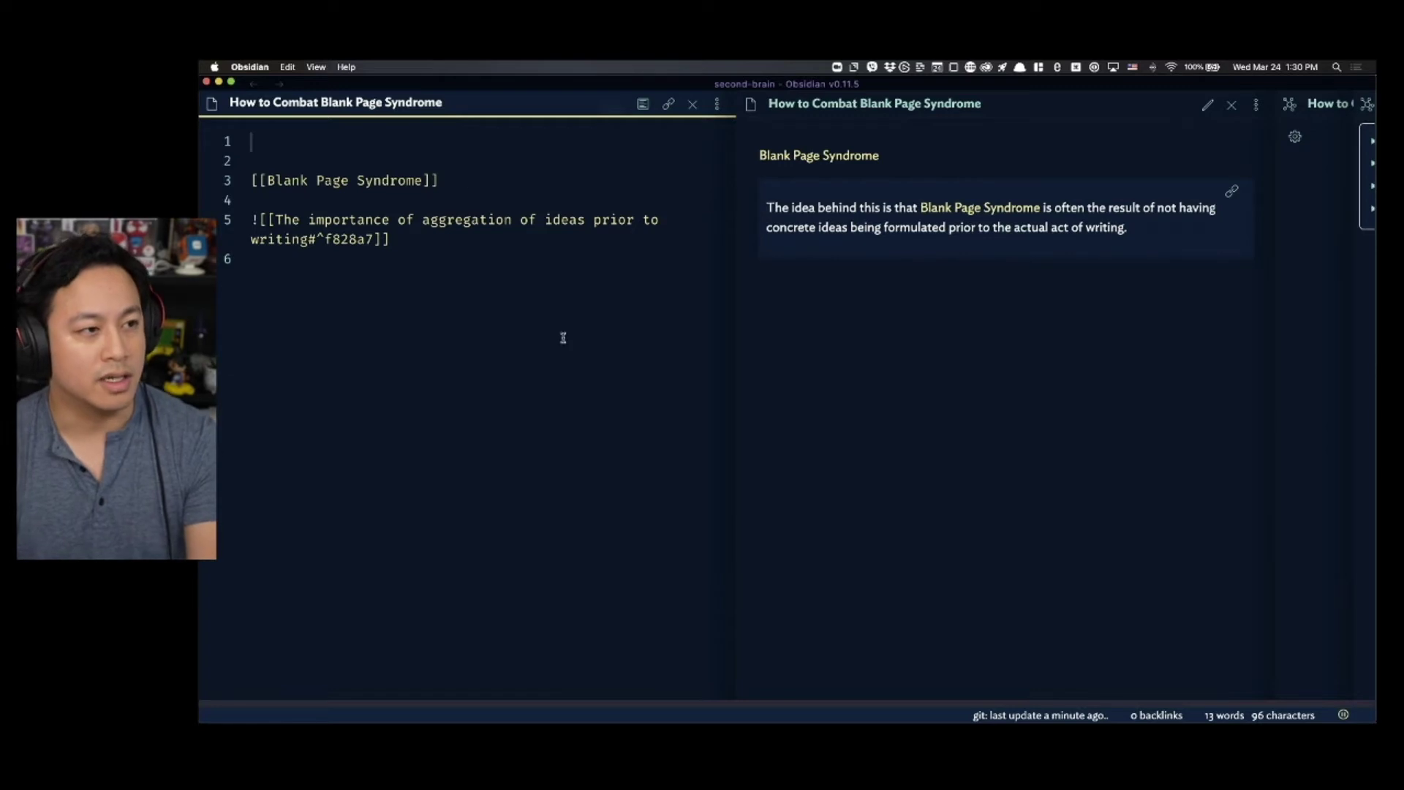
pyautogui.press('super+o')
pyautogui.write('how tot ake ca')
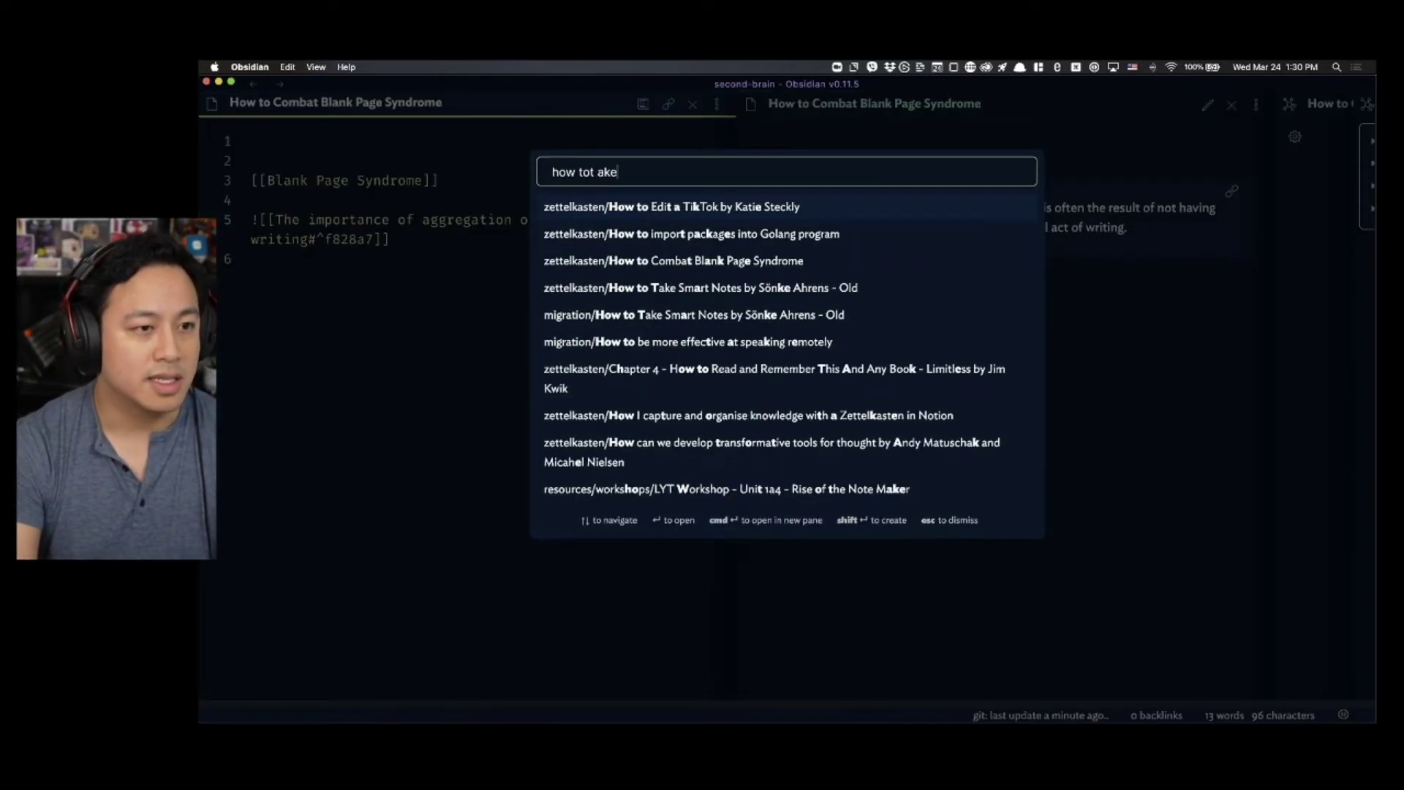
pyautogui.press('BackSpace')
pyautogui.press('BackSpace')
pyautogui.press('BackSpace')
pyautogui.press('BackSpace')
pyautogui.press('BackSpace')
pyautogui.press('BackSpace')
pyautogui.press('BackSpace')
pyautogui.press('BackSpace')
pyautogui.write('take smart')
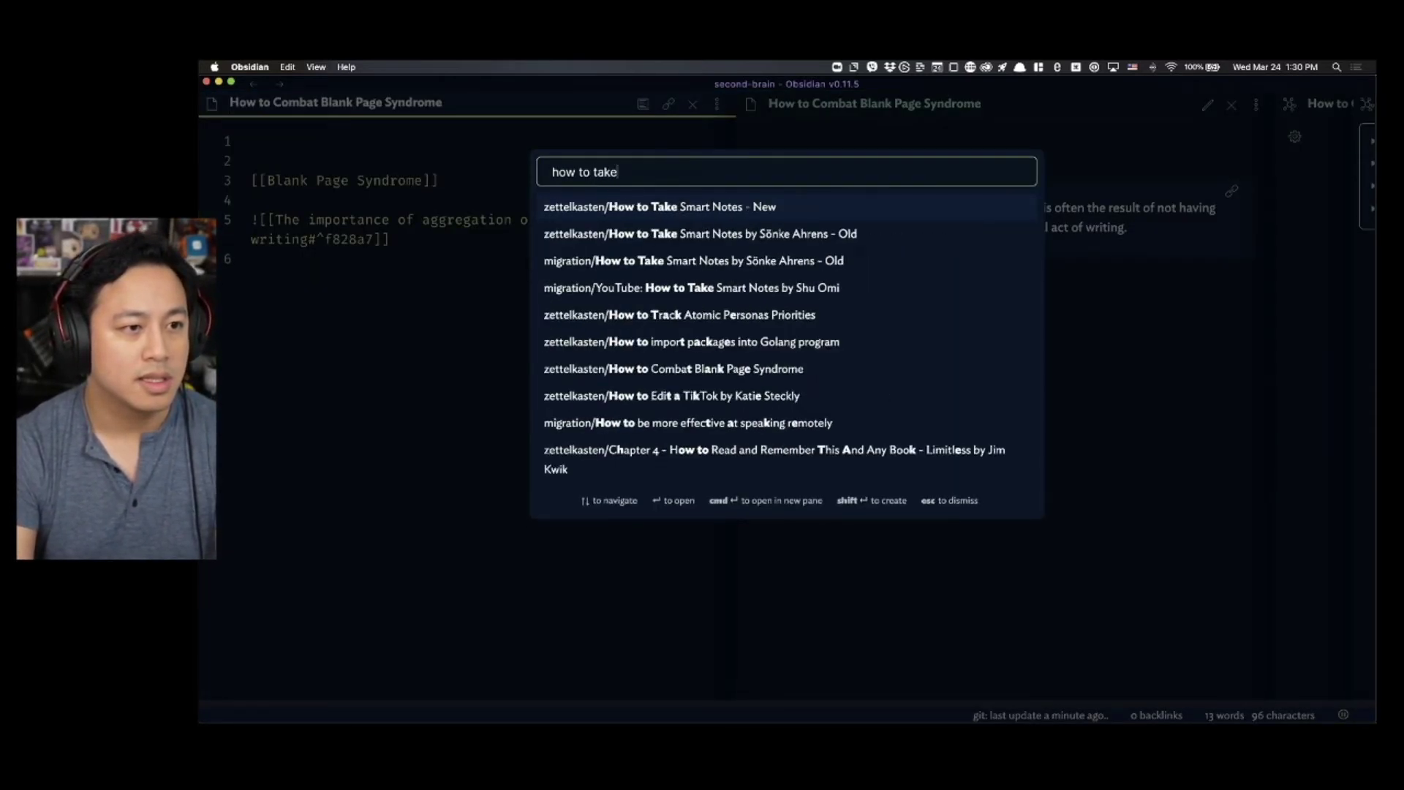
pyautogui.press('Return')
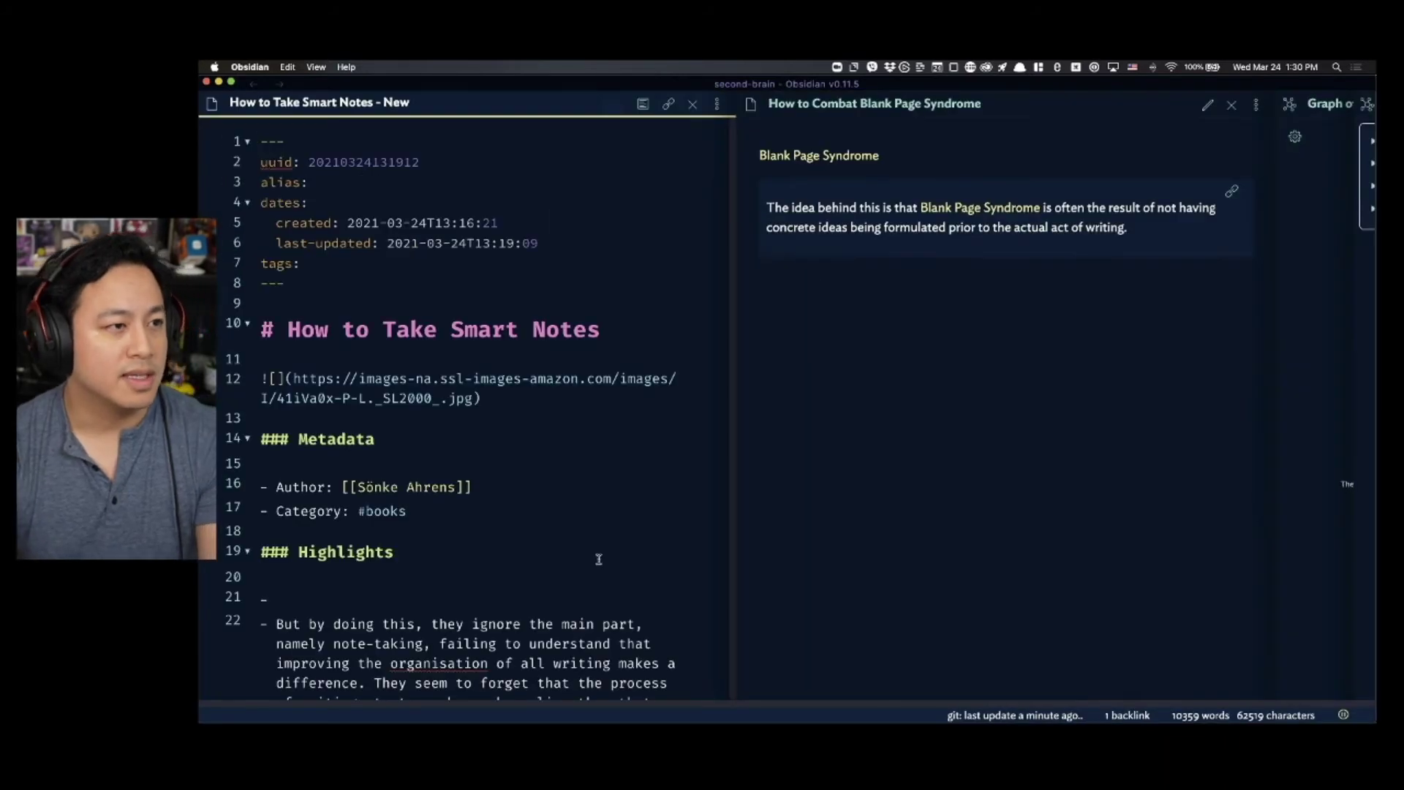
# - Look through the book's highlights for the one beginning "Having a meaningful and well-defined task beats willpower"
pyautogui.scroll(-5, 603, 548)
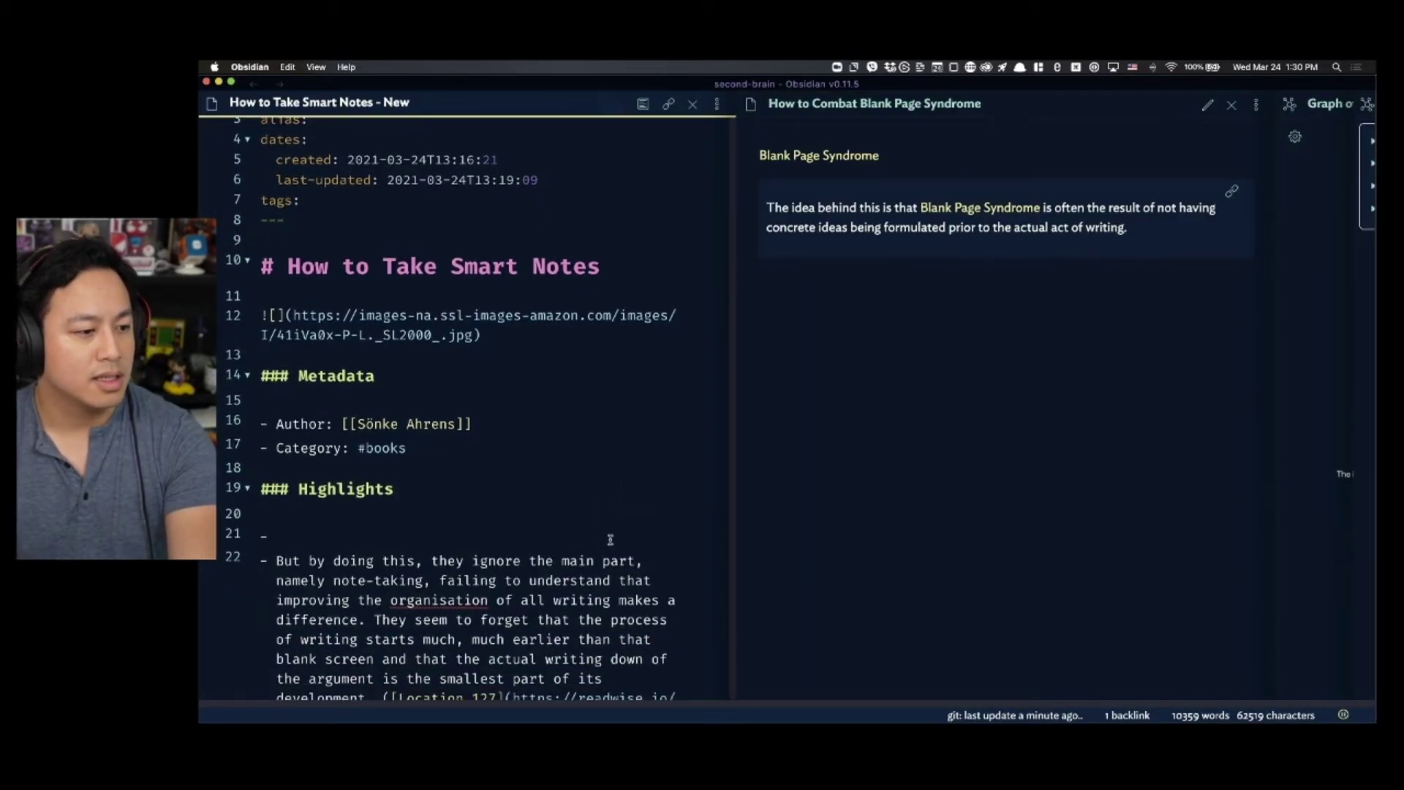
pyautogui.scroll(-8, 643, 488)
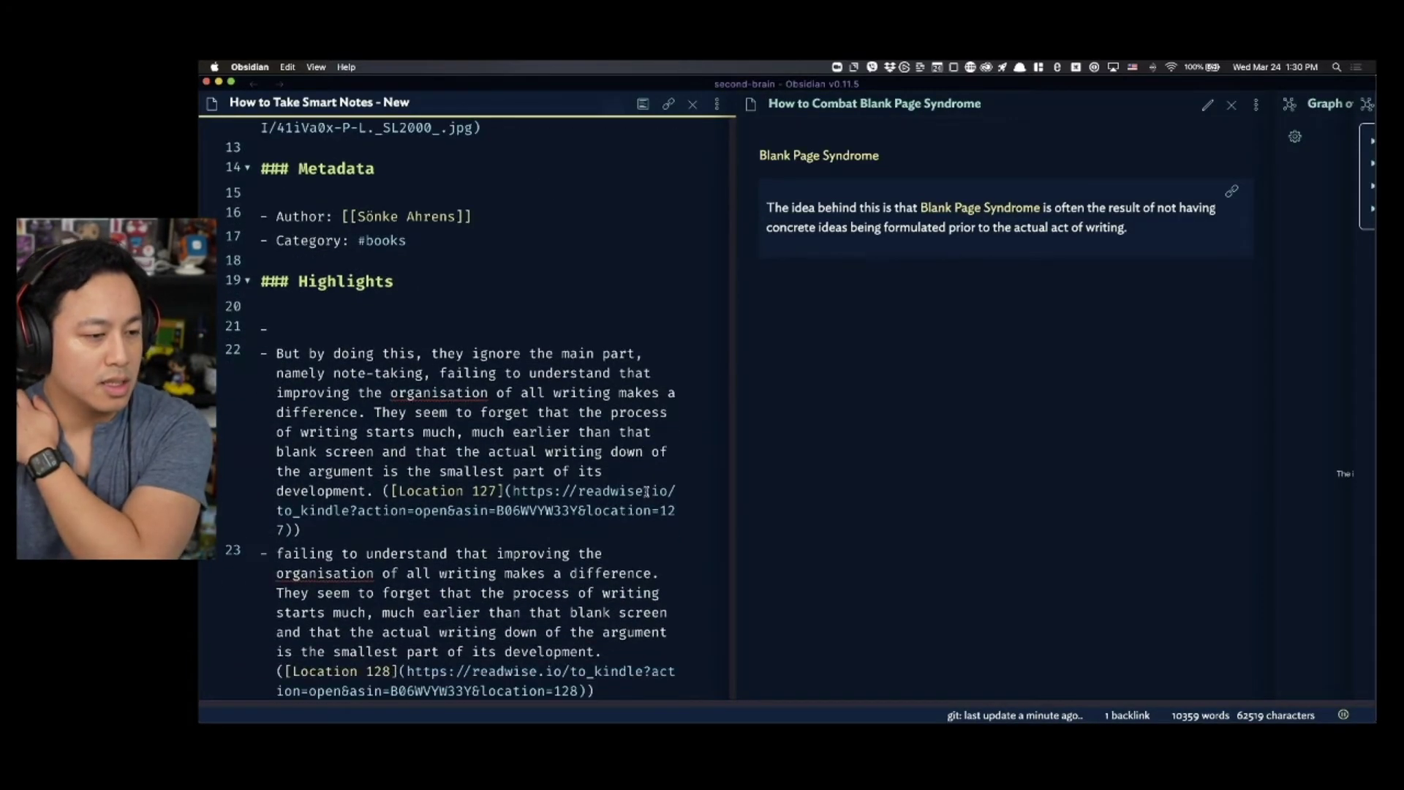
pyautogui.scroll(-10, 654, 487)
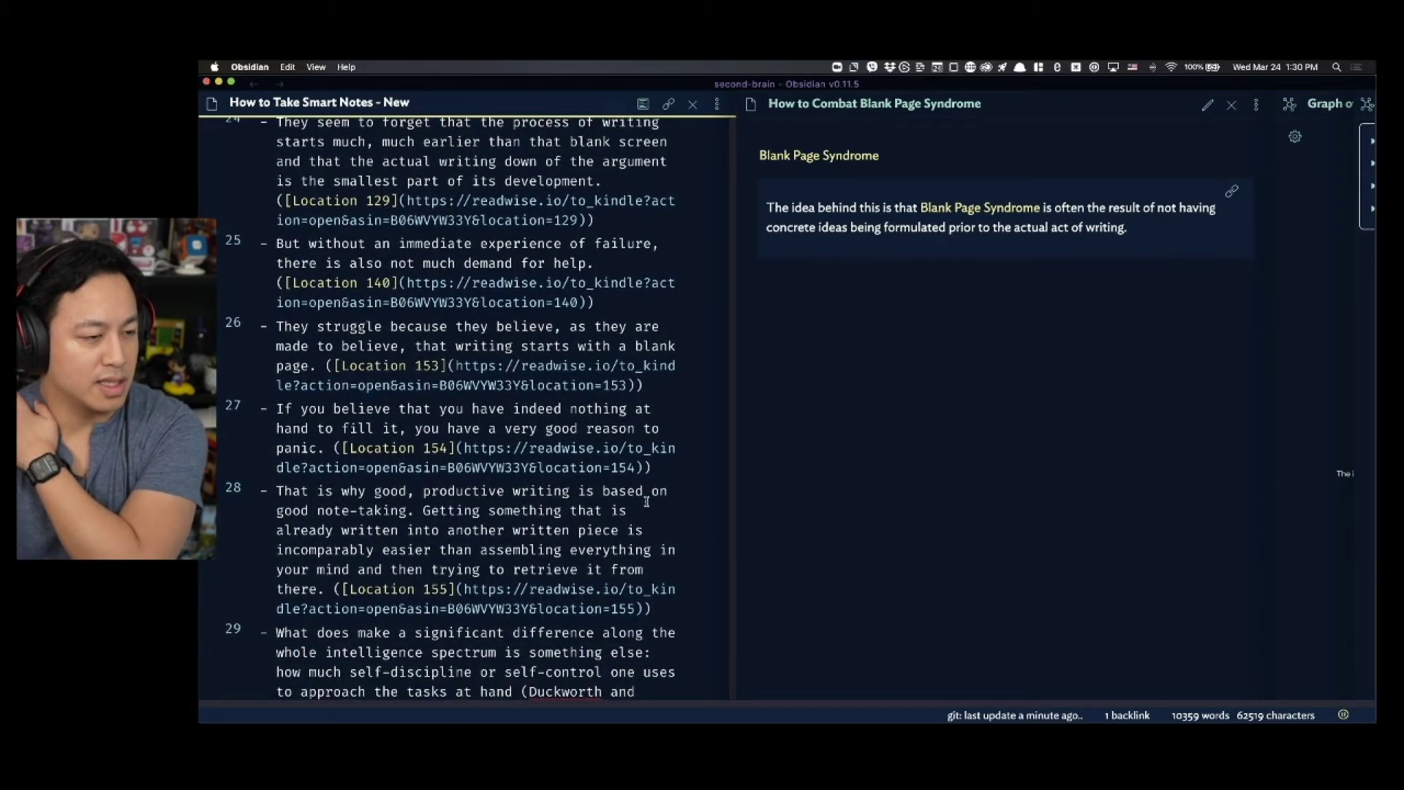
pyautogui.scroll(-2, 616, 505)
pyautogui.scroll(-2, 615, 505)
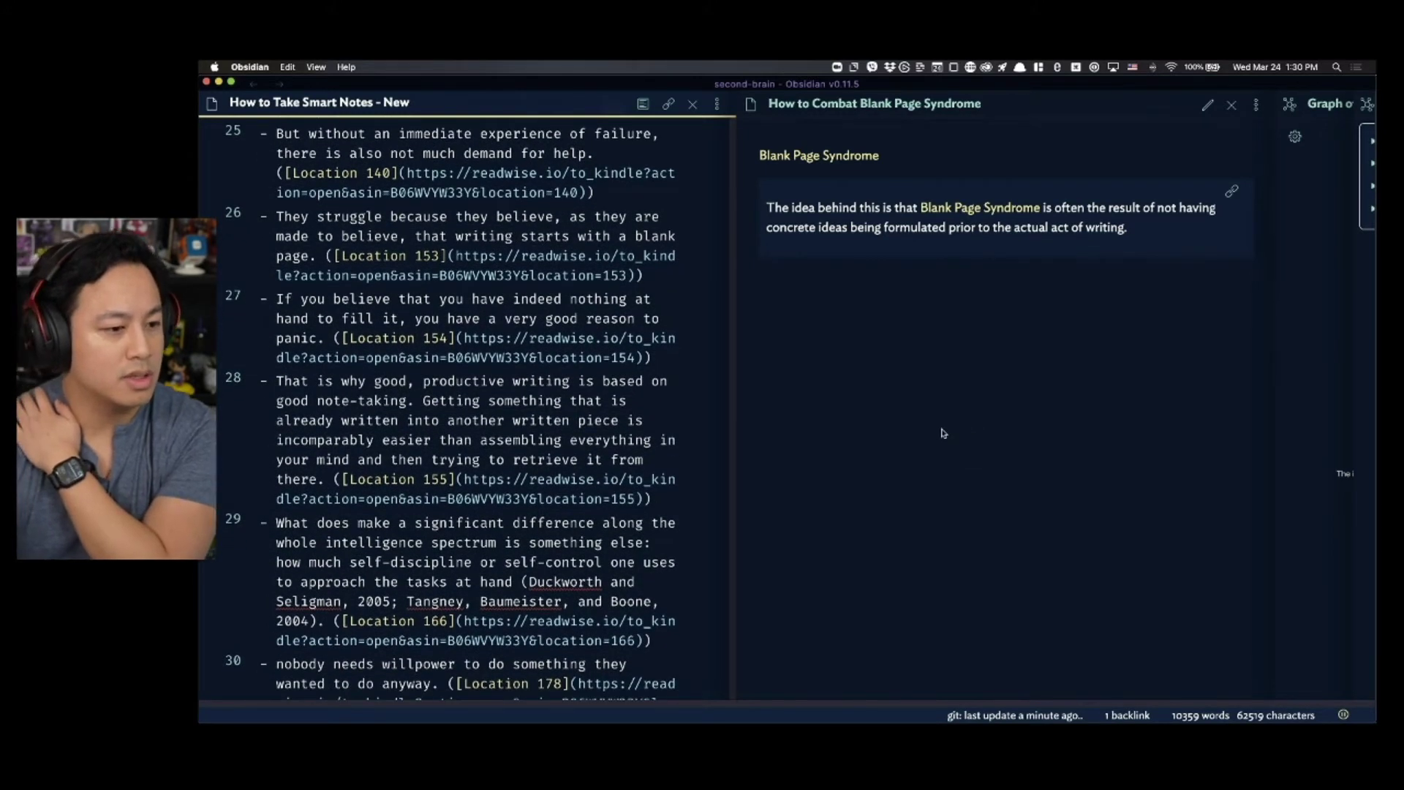
pyautogui.scroll(-1, 649, 496)
pyautogui.scroll(-6, 650, 496)
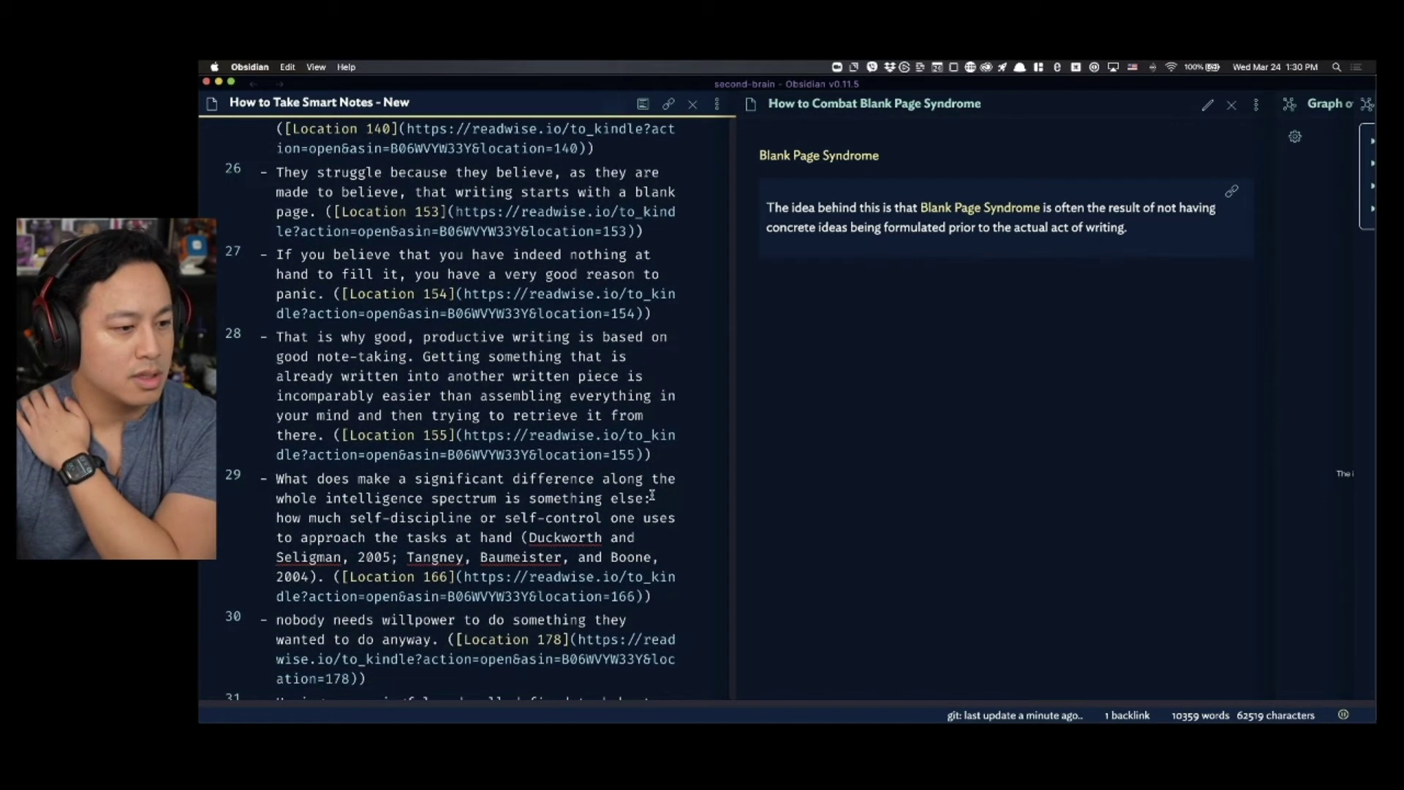
pyautogui.scroll(-5, 657, 497)
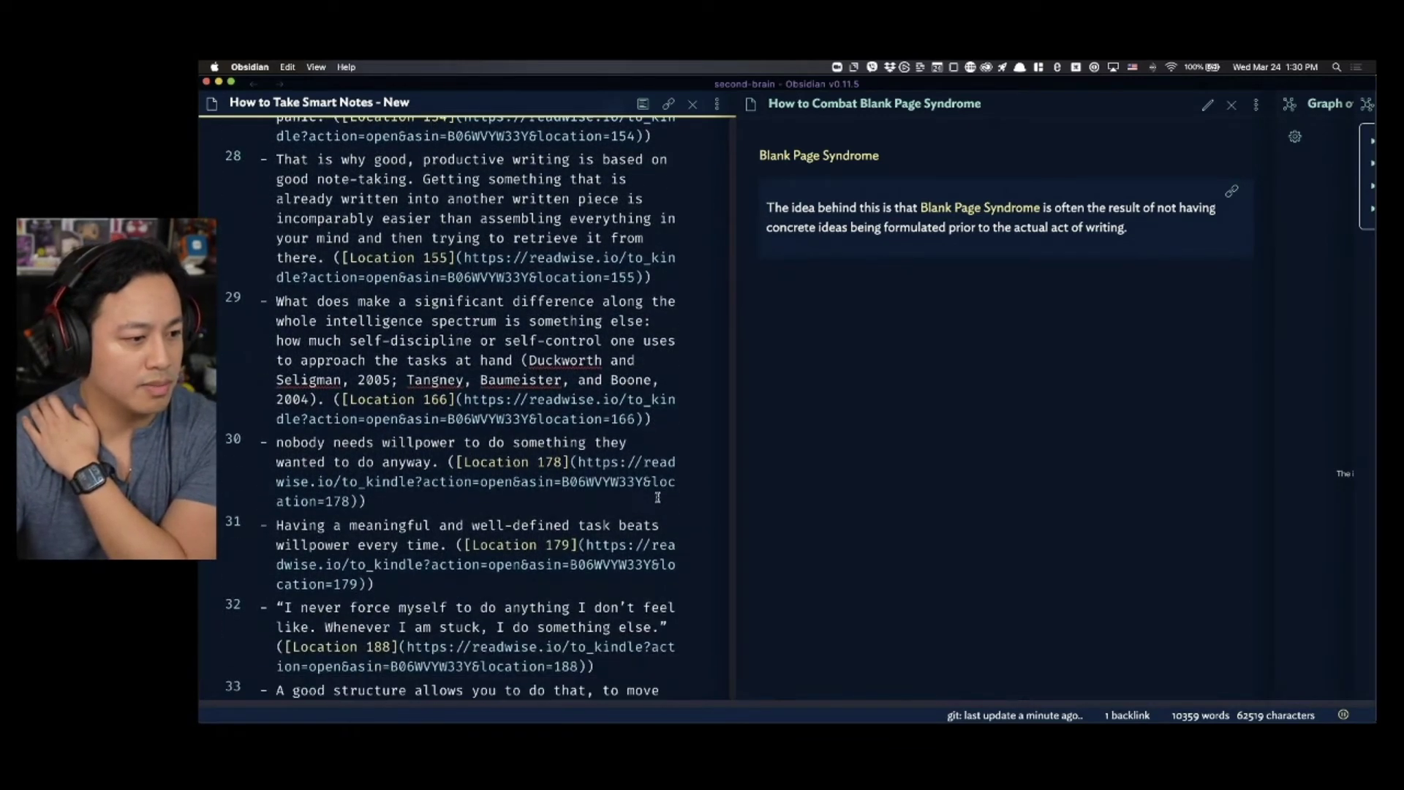
pyautogui.scroll(-2, 658, 497)
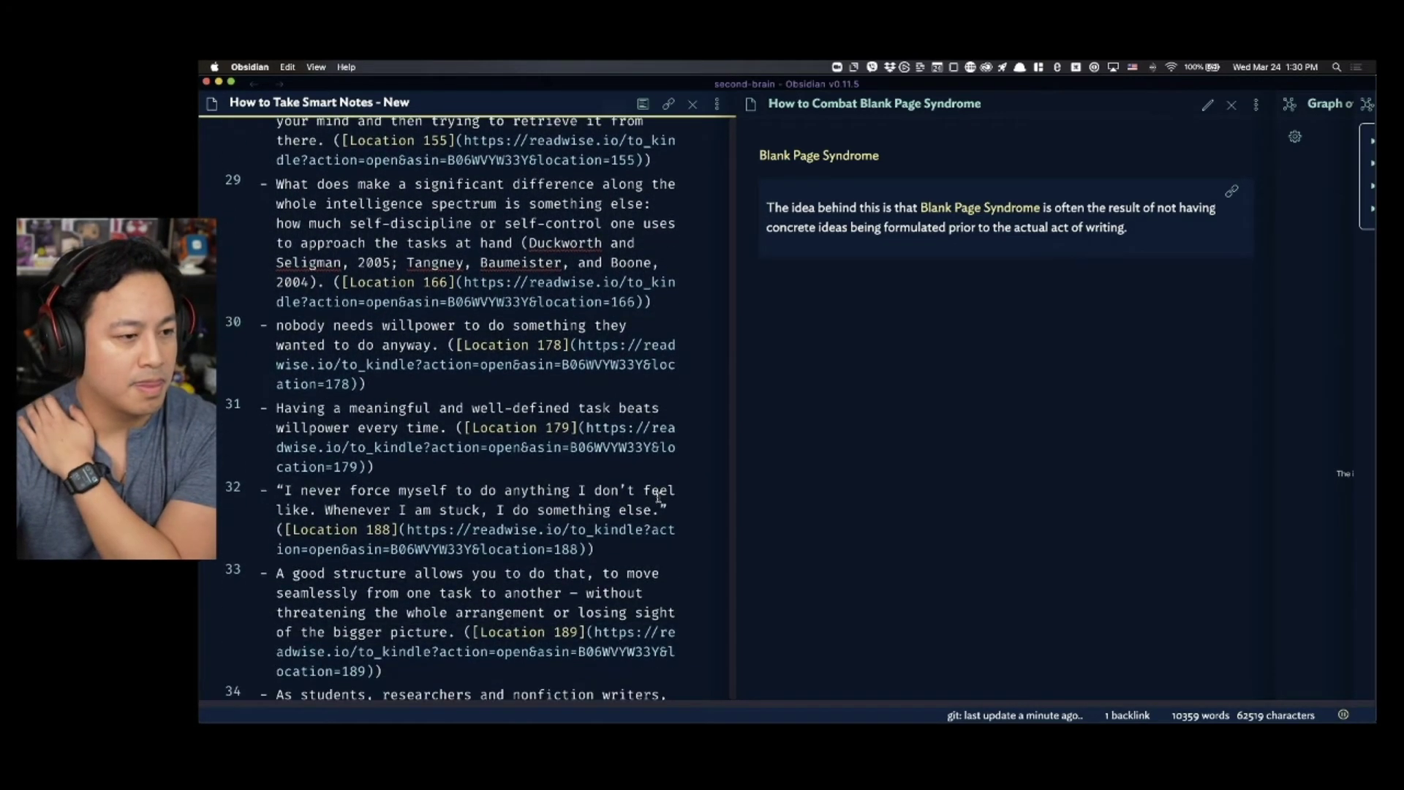
pyautogui.tripleClick(349, 419)
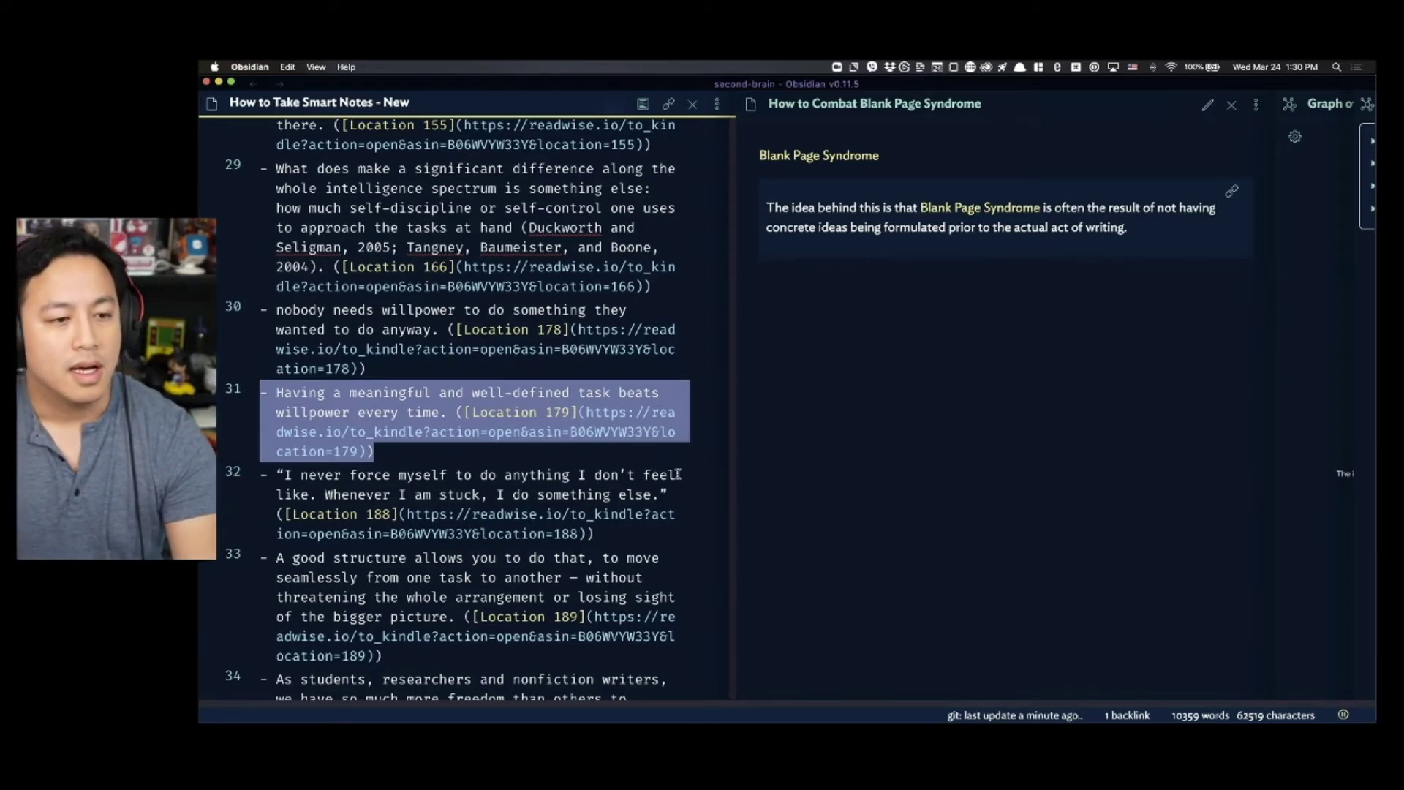
# - Close the rendered preview and extract the "Having a meaningful and well-defined task" highlight to a new note with the first line as file name
pyautogui.click(1137, 508)
pyautogui.press('super+w')
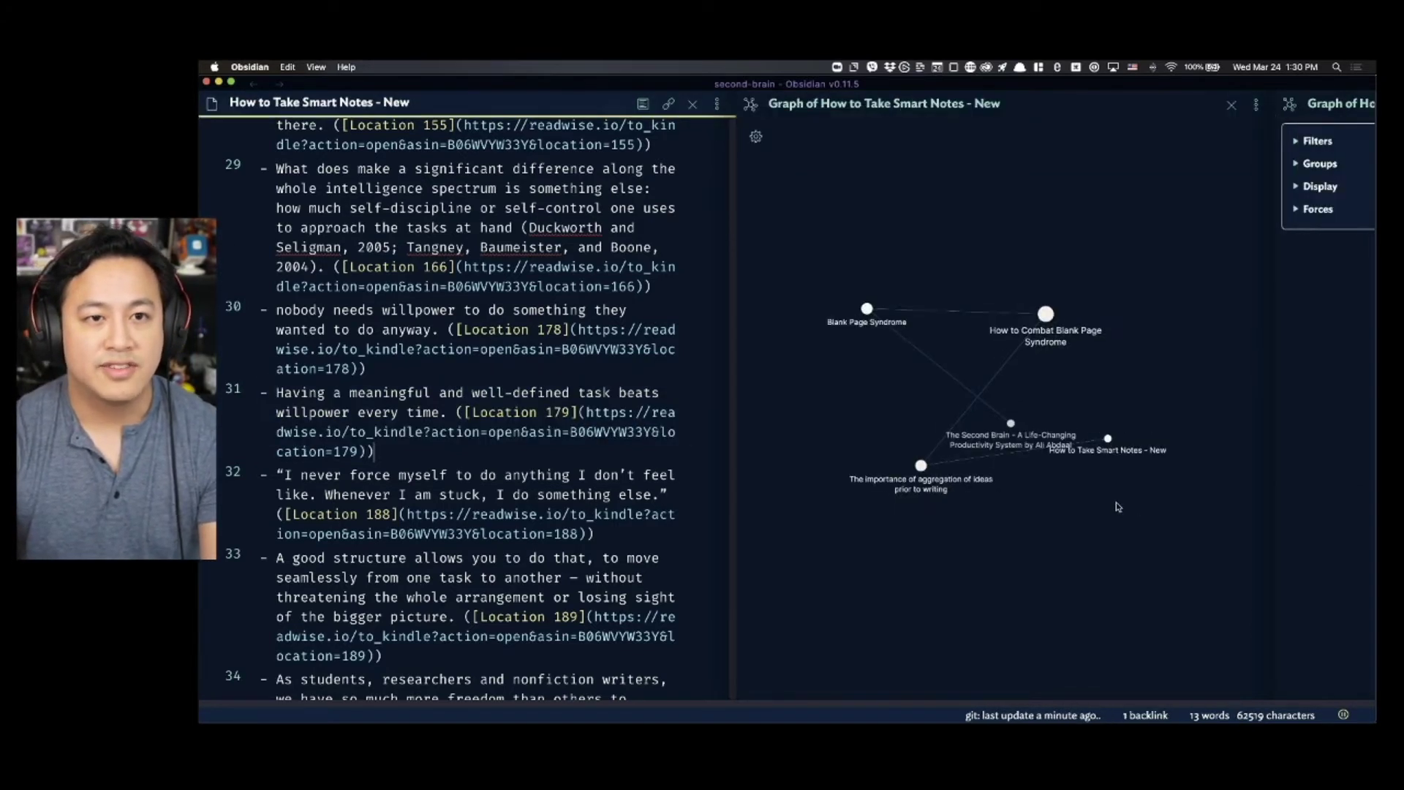
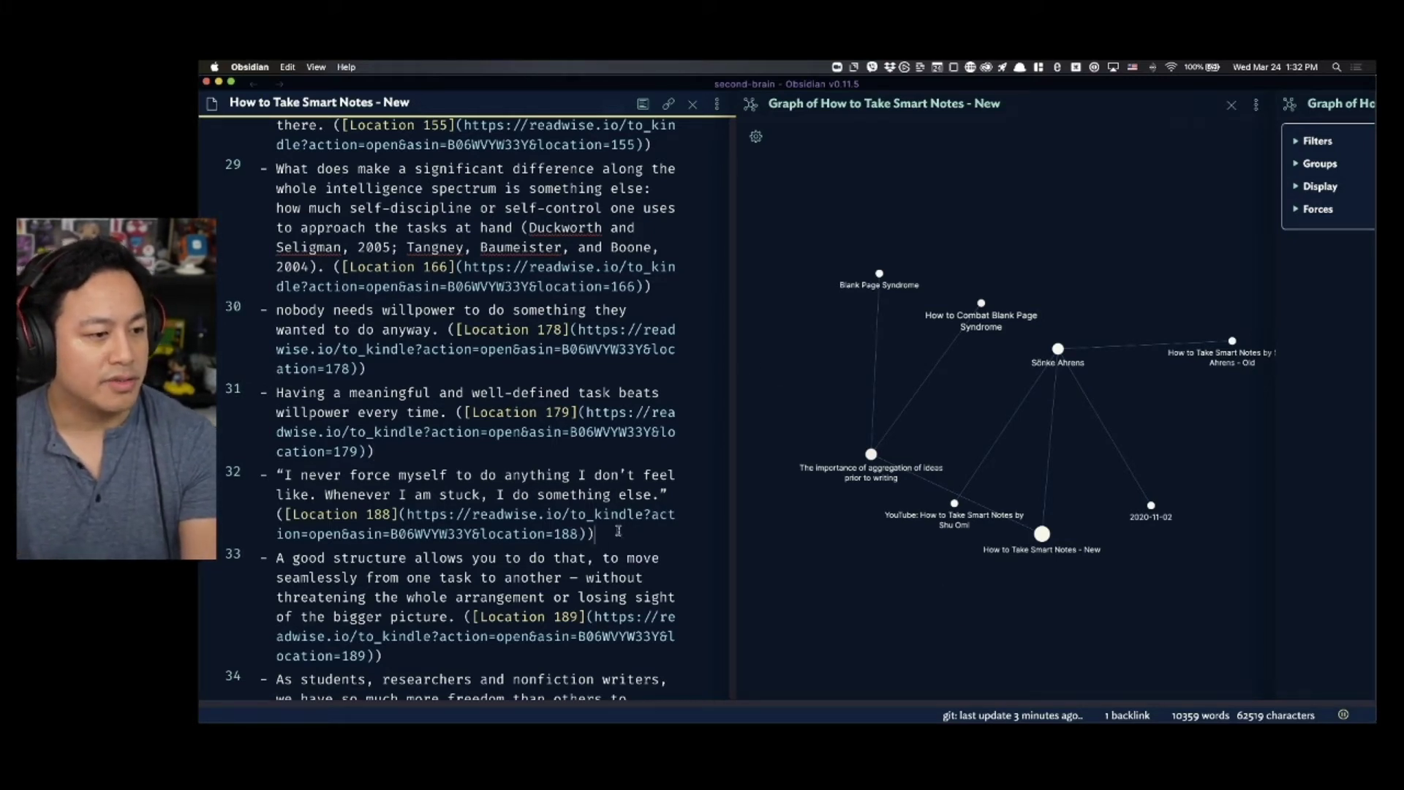
pyautogui.moveTo(423, 474); pyautogui.dragTo(279, 392)
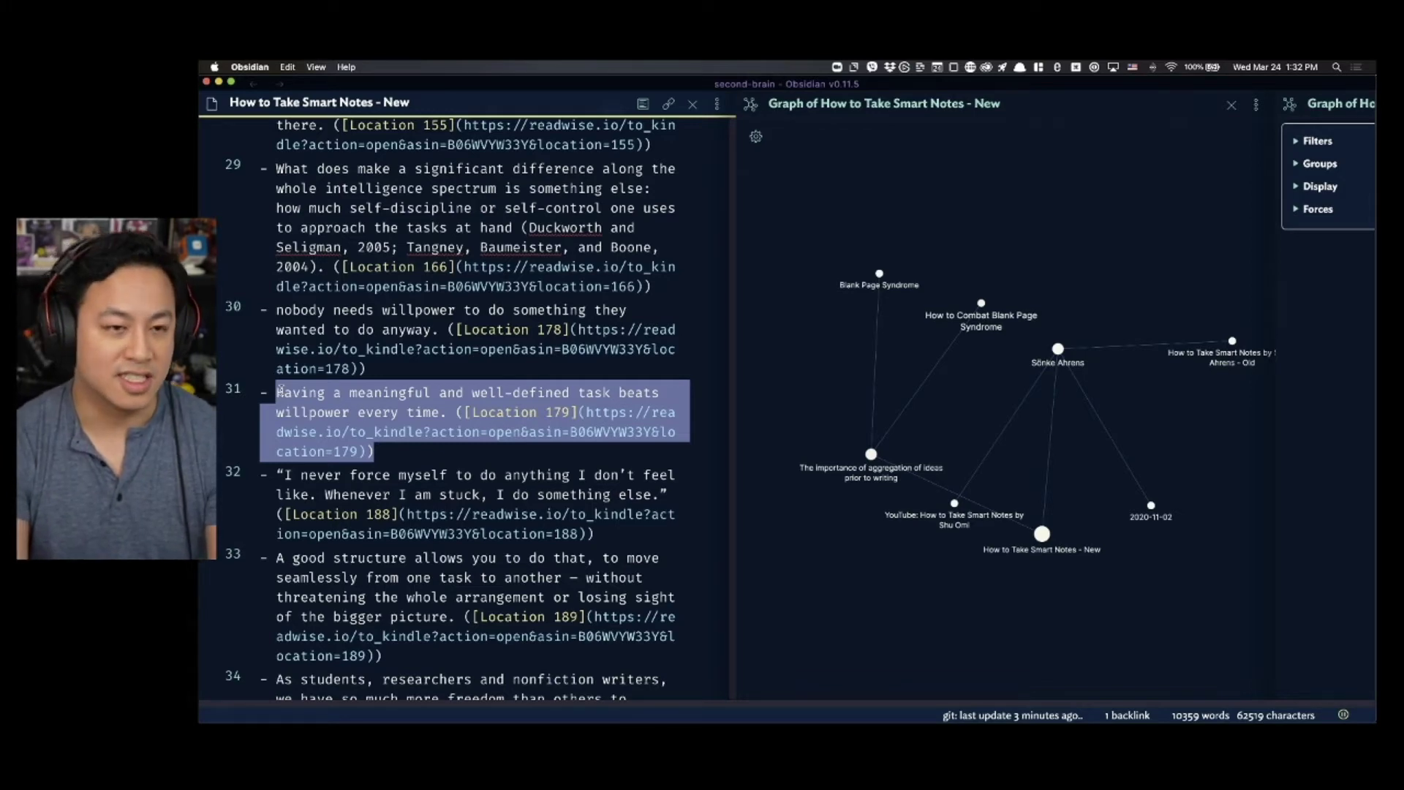
pyautogui.press('super+p')
pyautogui.write('rt')
pyautogui.press('BackSpace')
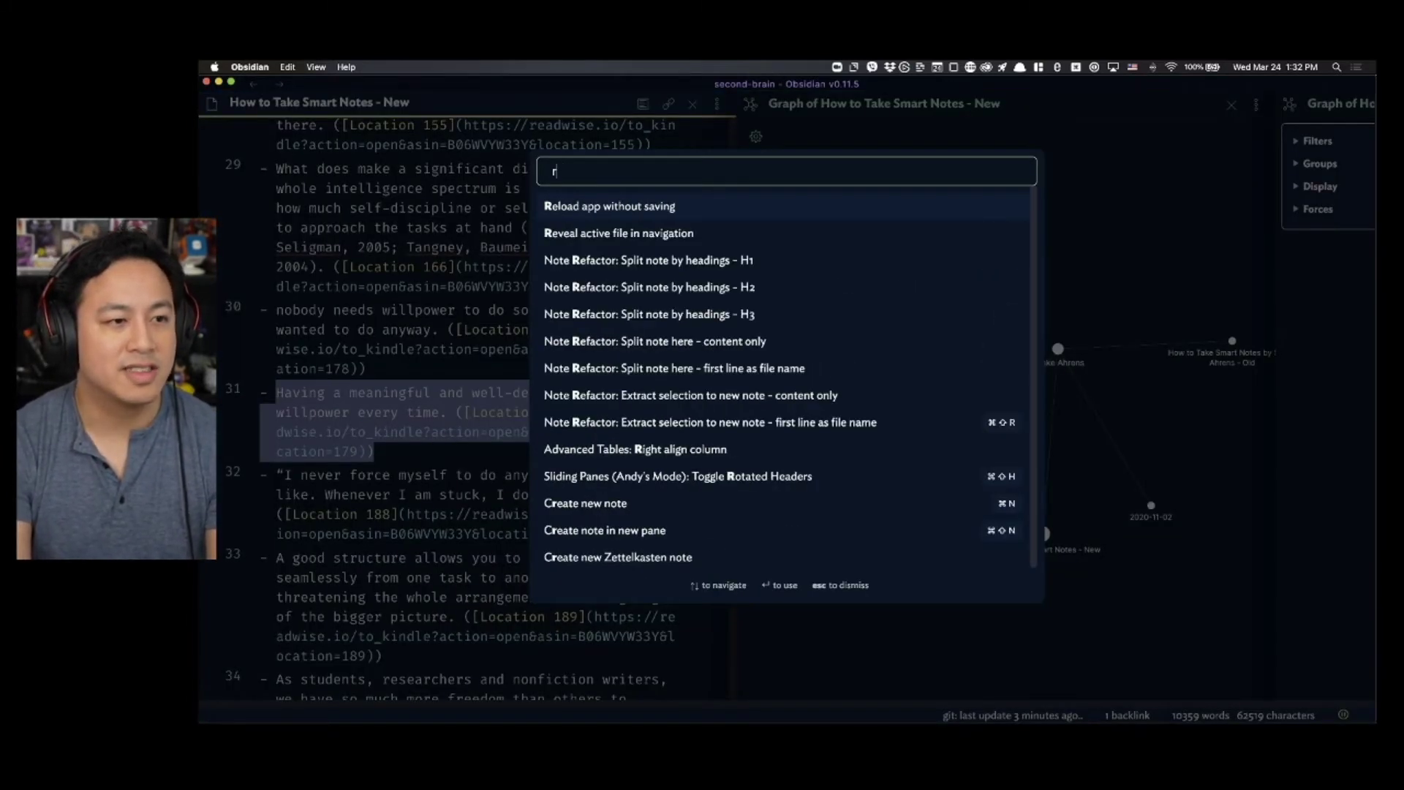
pyautogui.write('efactor')
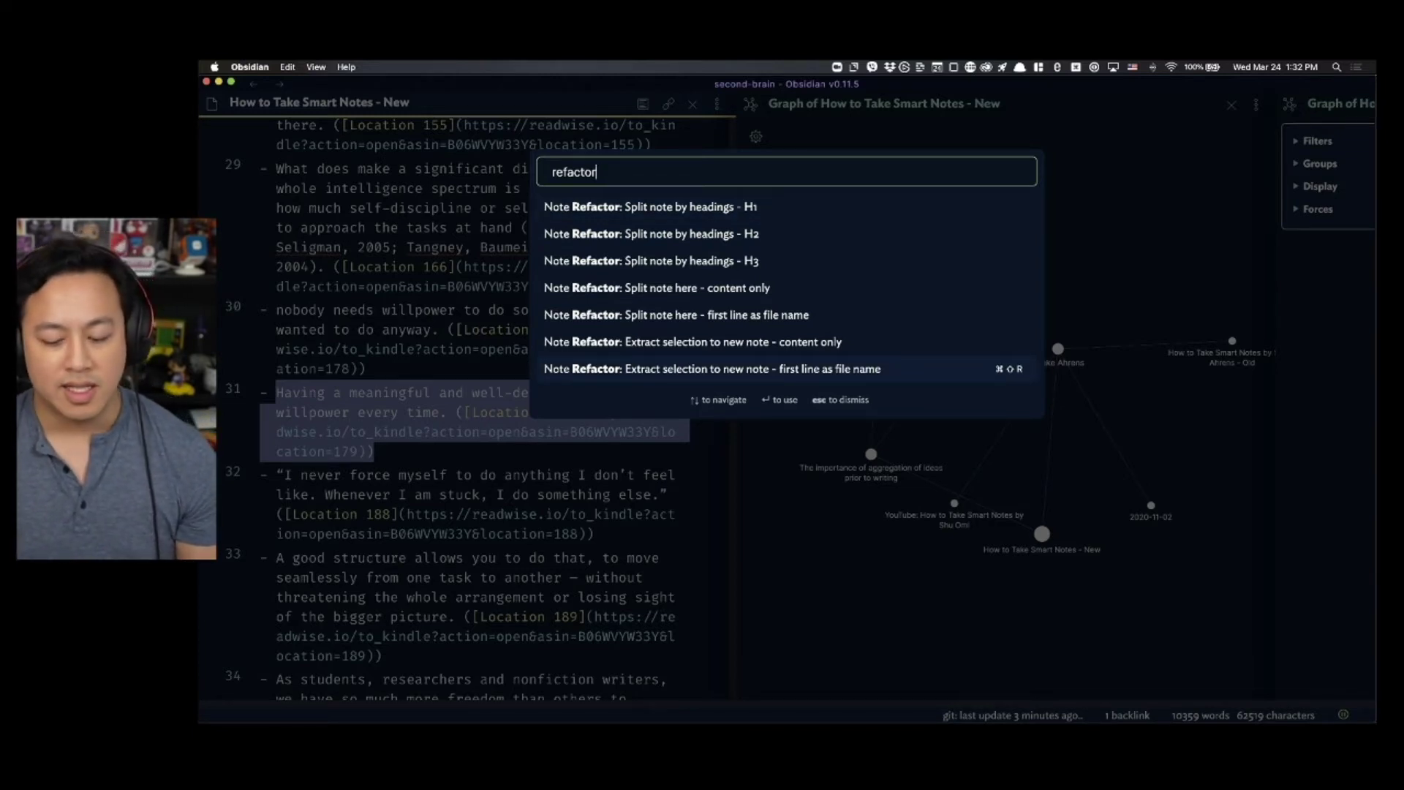
pyautogui.press('Return')
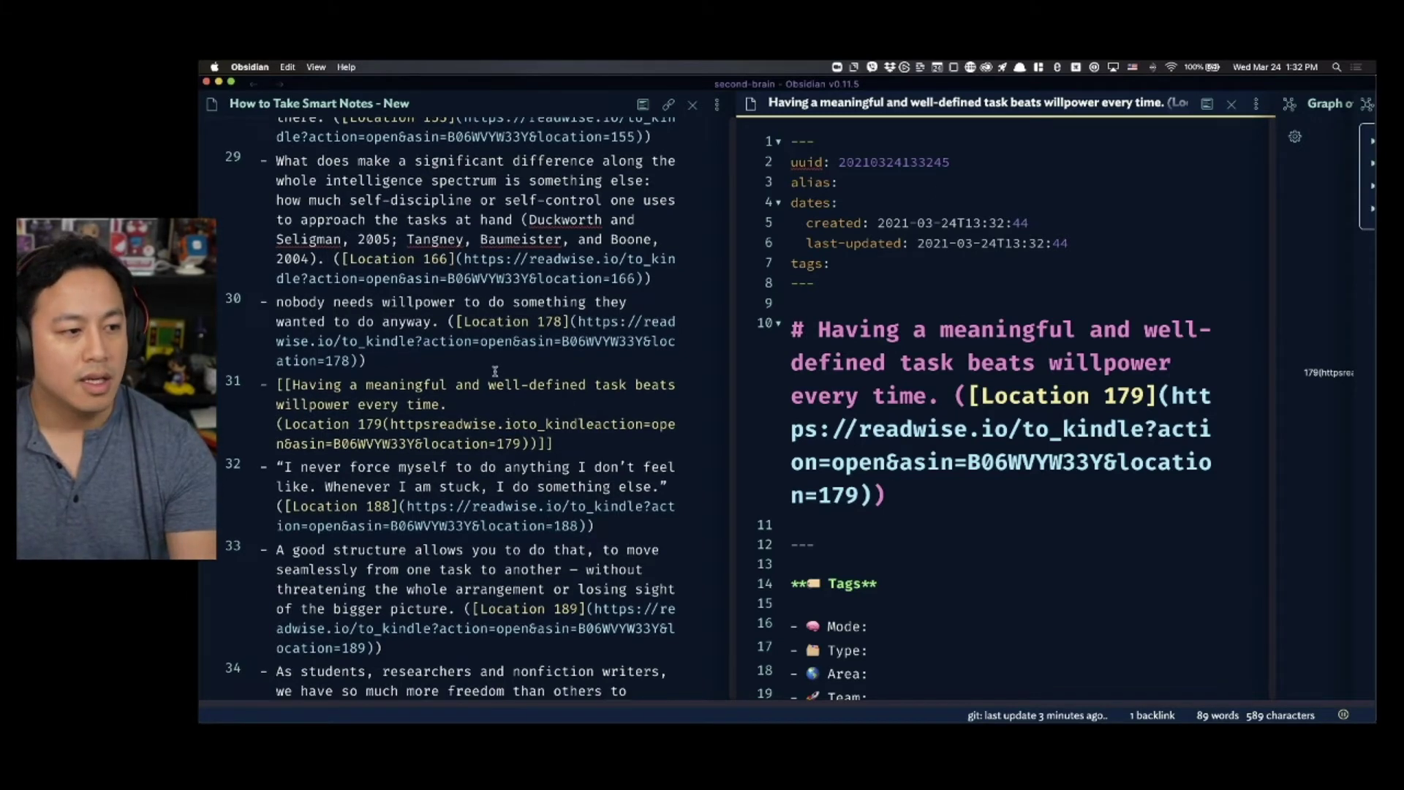
# - Examine the link that replaced the extracted highlight and the heading of the extracted note
pyautogui.scroll(-1, 499, 366)
pyautogui.moveTo(392, 423); pyautogui.dragTo(642, 424)
pyautogui.click(282, 384)
pyautogui.moveTo(282, 384); pyautogui.dragTo(614, 437)
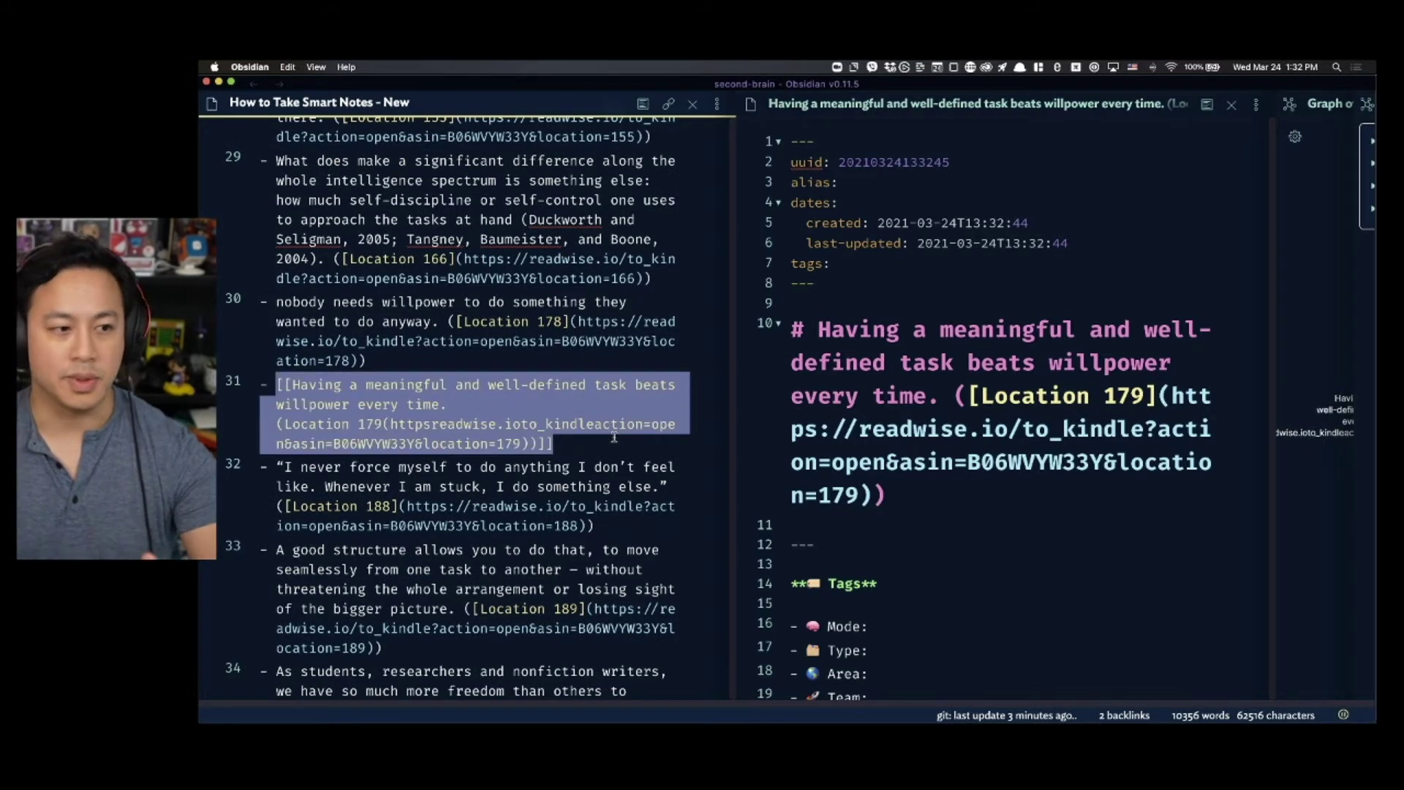
pyautogui.click(976, 397)
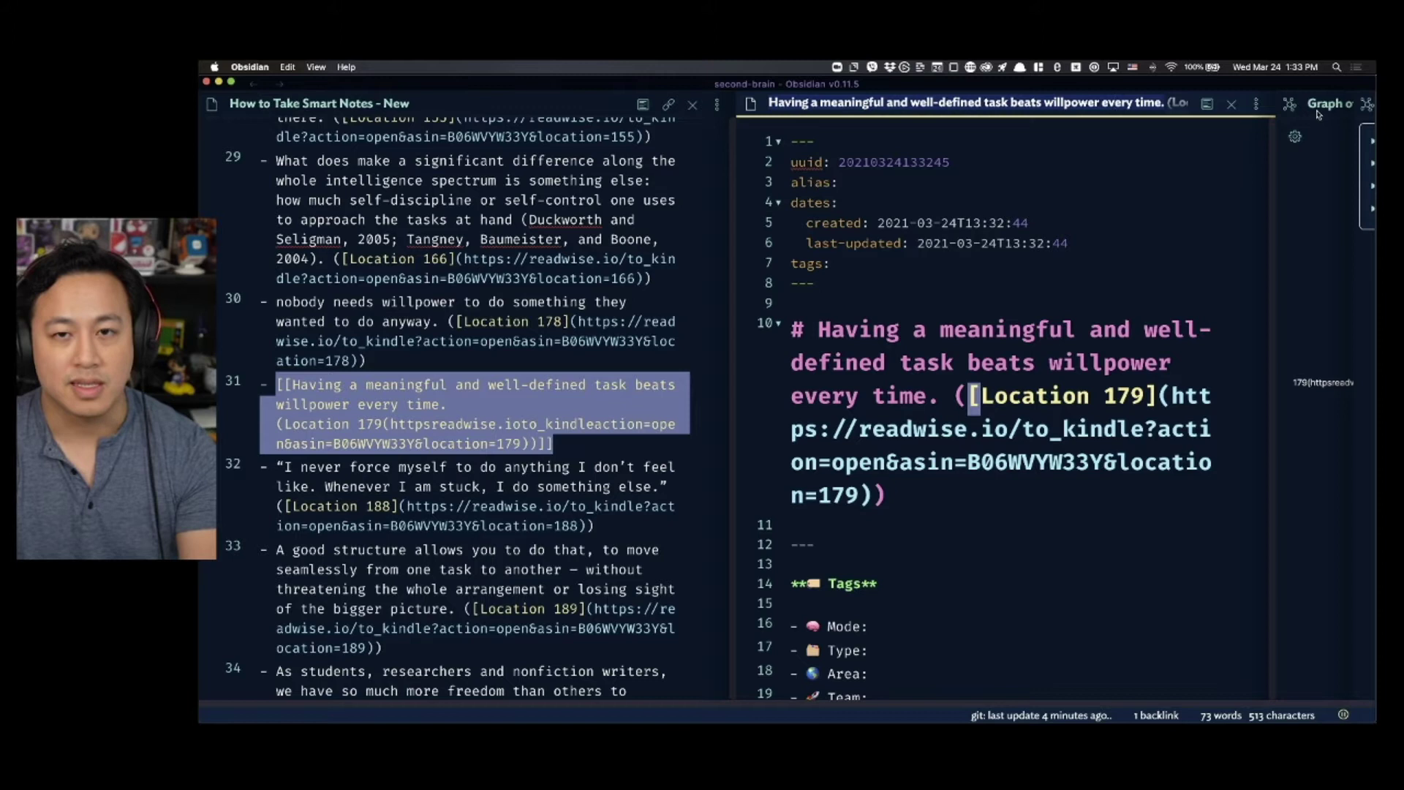
# - Remove the location reference from the extracted note's title, keeping "Having a meaningful and well-defined task beats willpower every time."
pyautogui.click(1166, 103)
pyautogui.press('shift+super+Right')
pyautogui.press('BackSpace')
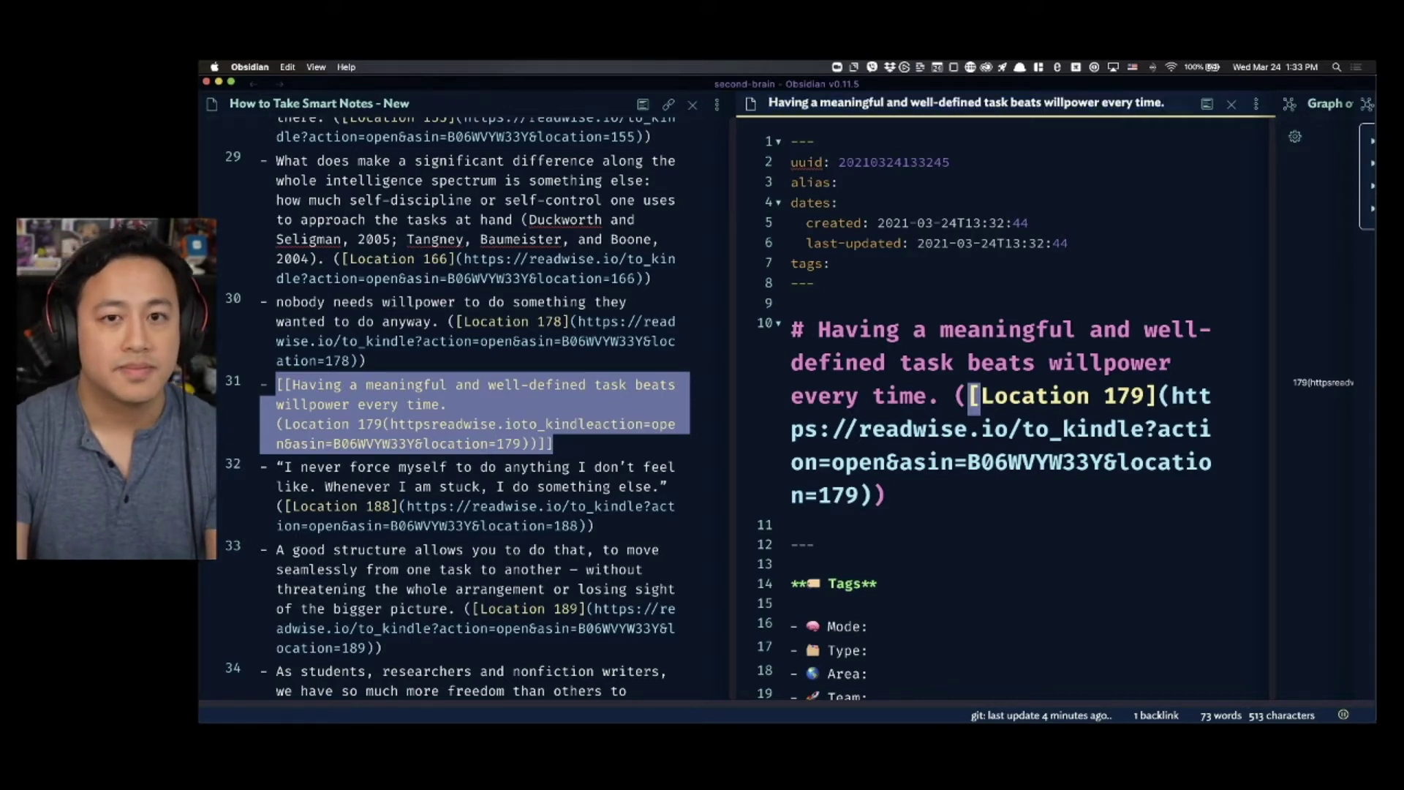
pyautogui.click(1062, 364)
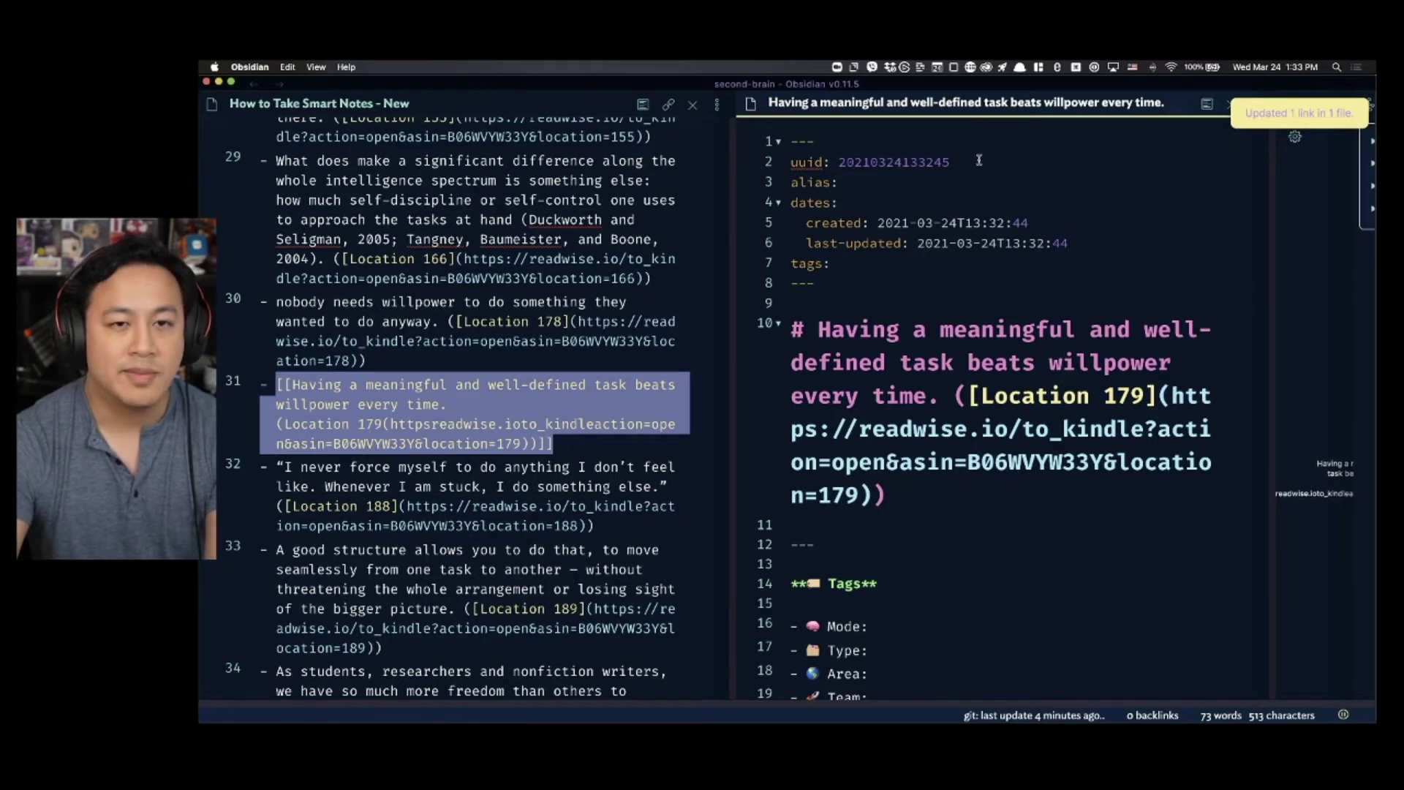
pyautogui.click(987, 263)
# - Close How to Take Smart Notes - New and reopen it beside the extracted note
pyautogui.click(537, 361)
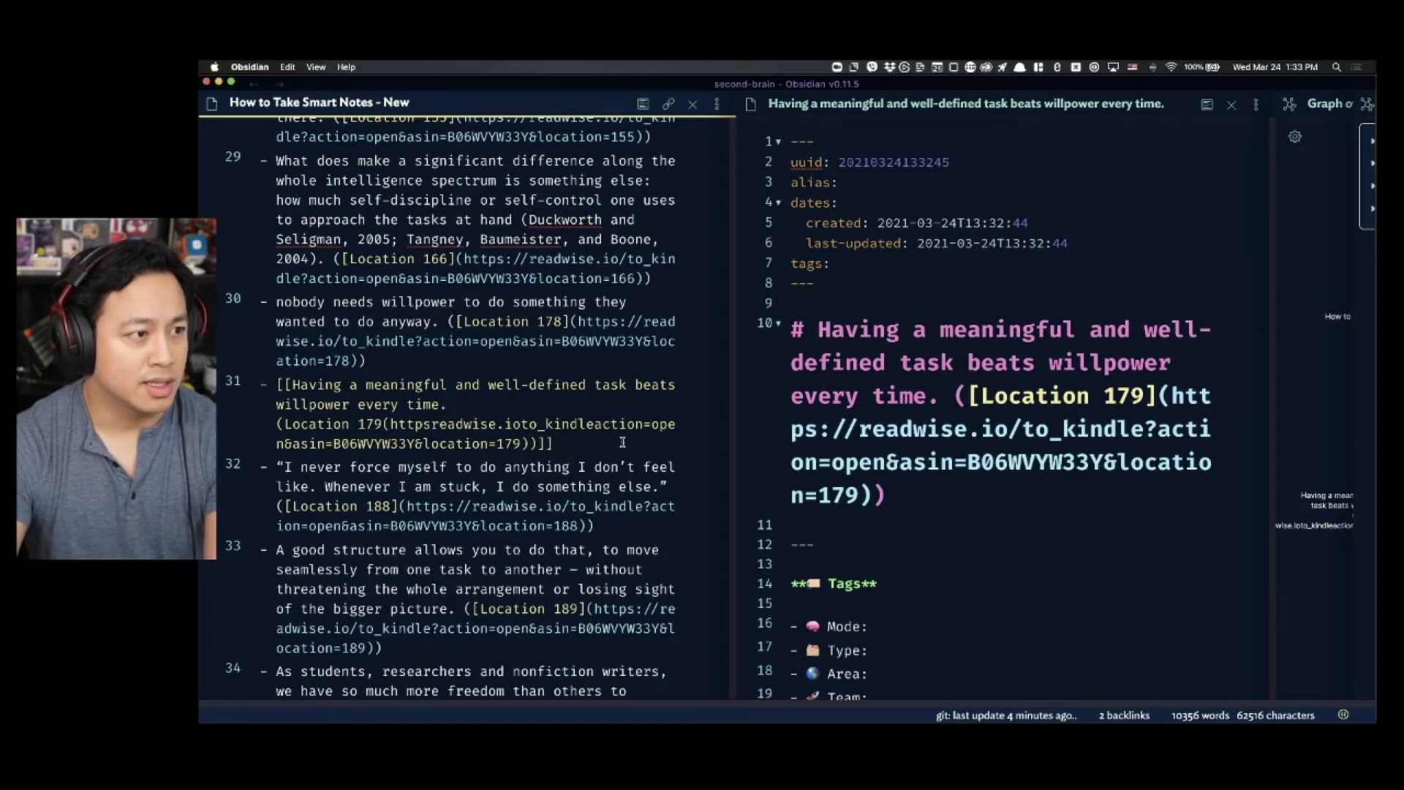
pyautogui.press('super+w')
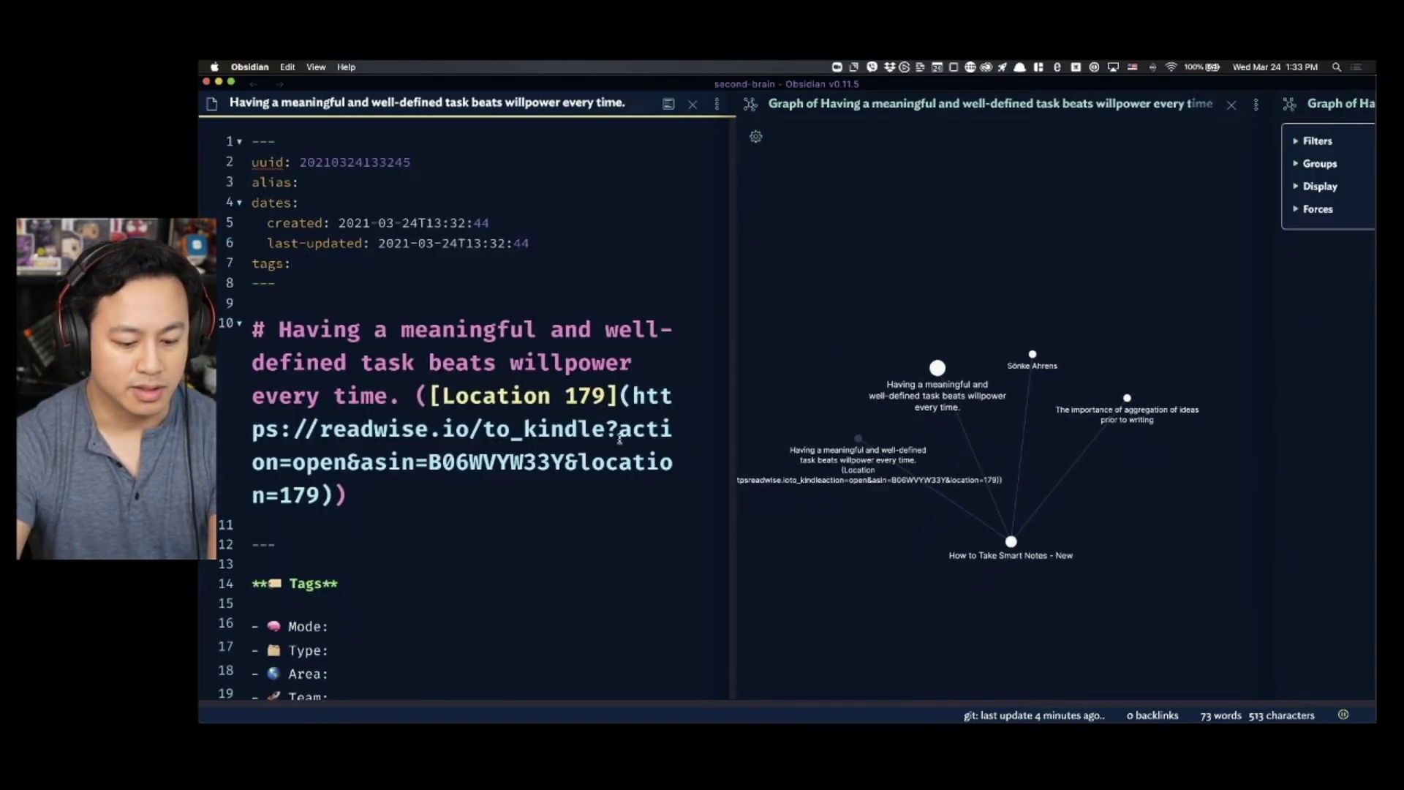
pyautogui.click(606, 427)
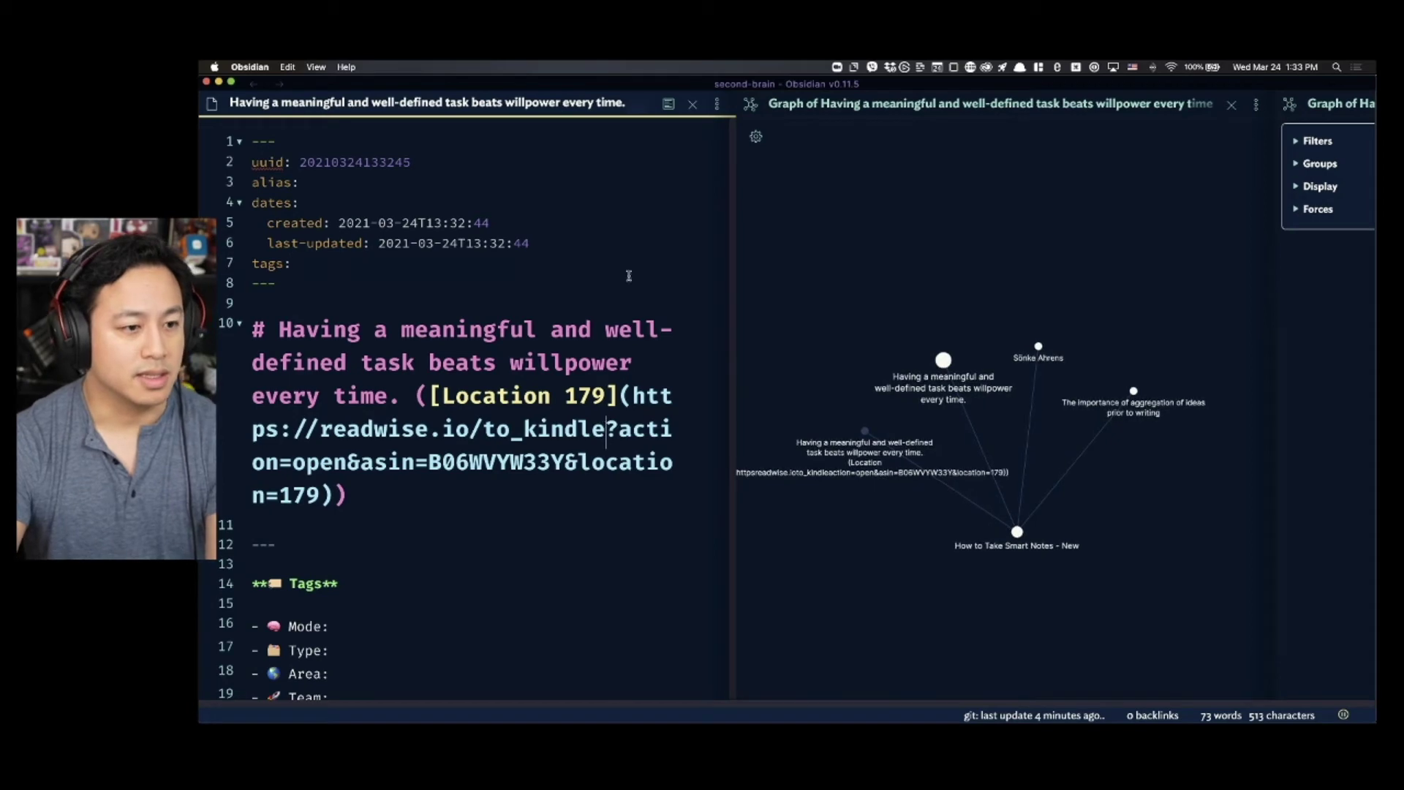
pyautogui.moveTo(627, 271); pyautogui.dragTo(625, 280)
pyautogui.press('super+o')
pyautogui.press('super+Return')
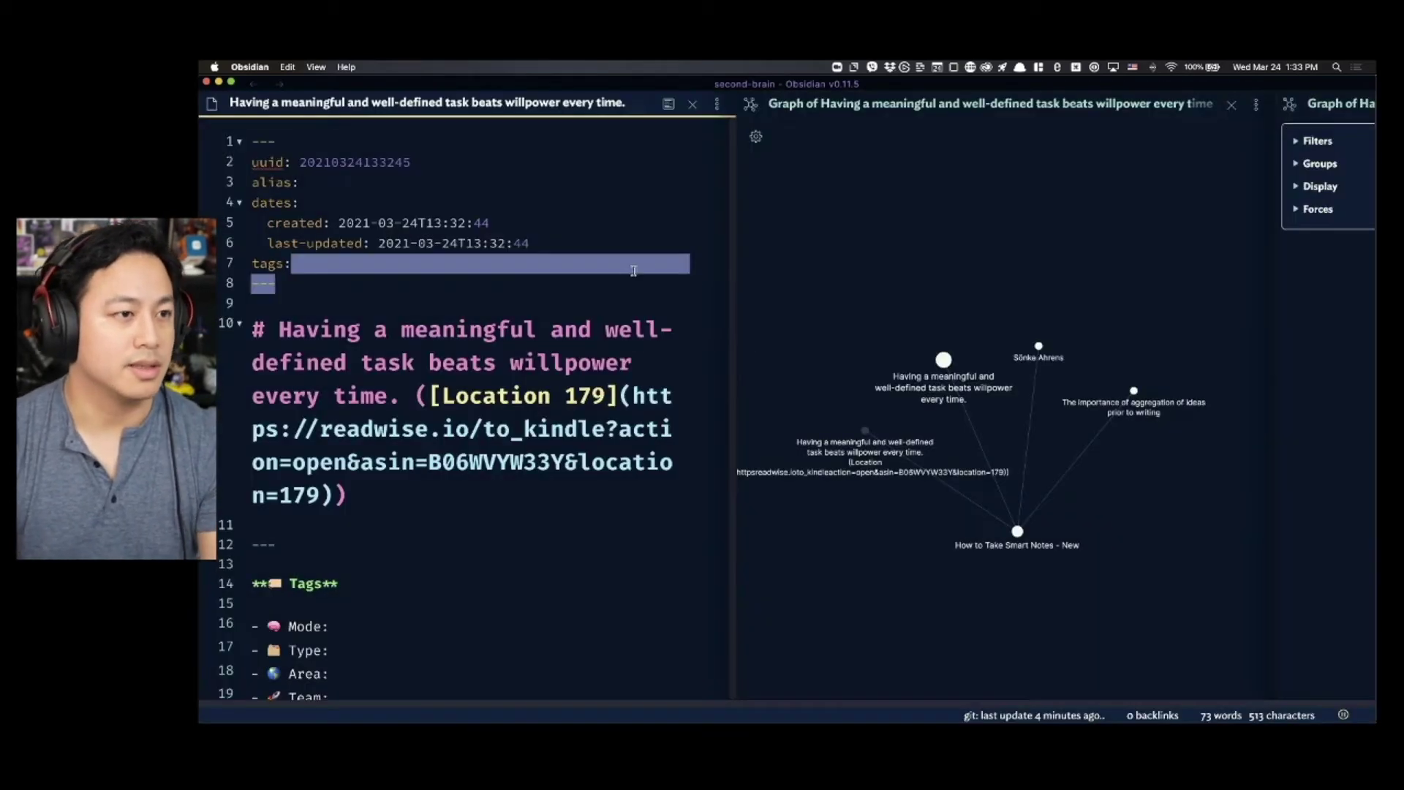
pyautogui.moveTo(529, 242); pyautogui.dragTo(451, 247)
pyautogui.press('super+o')
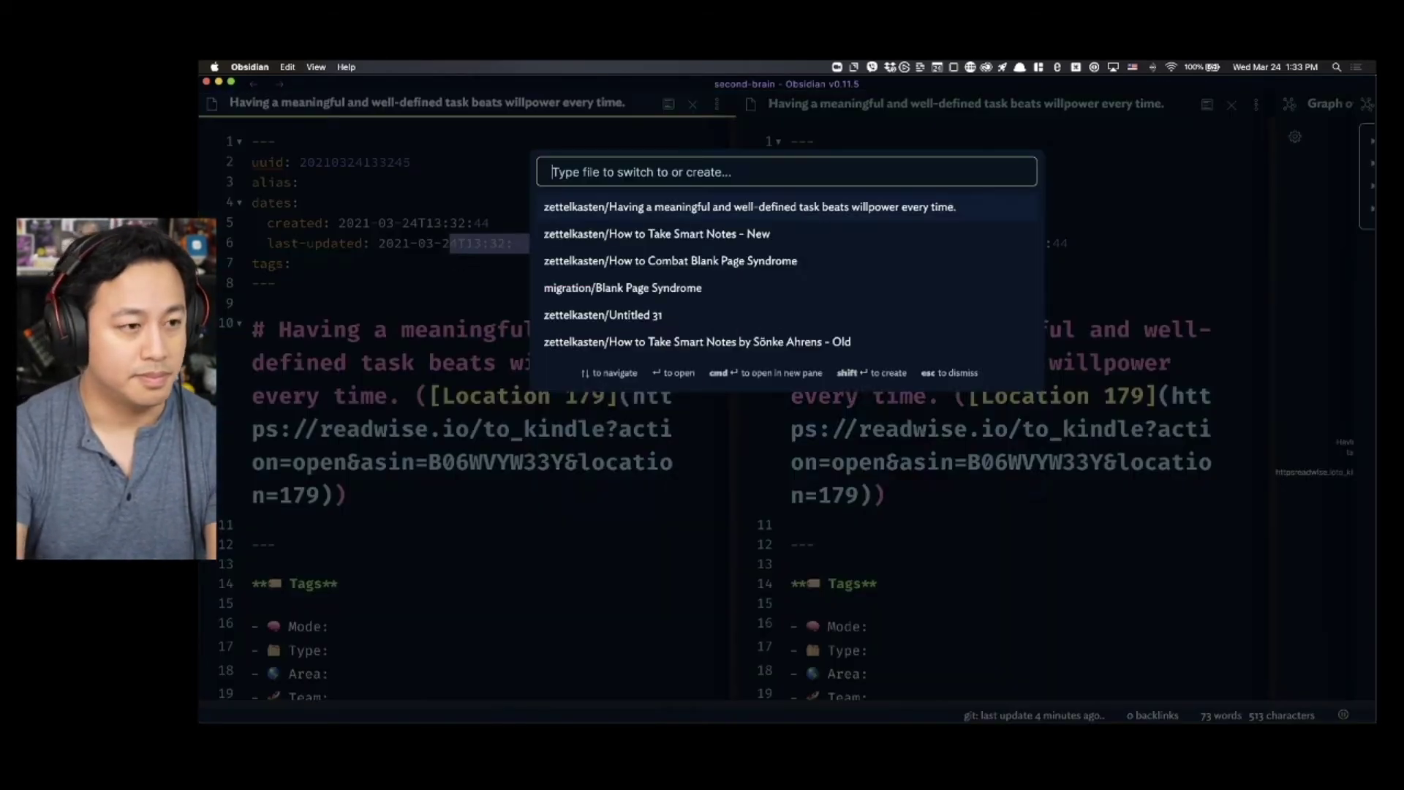
pyautogui.write('hot take')
pyautogui.press('Return')
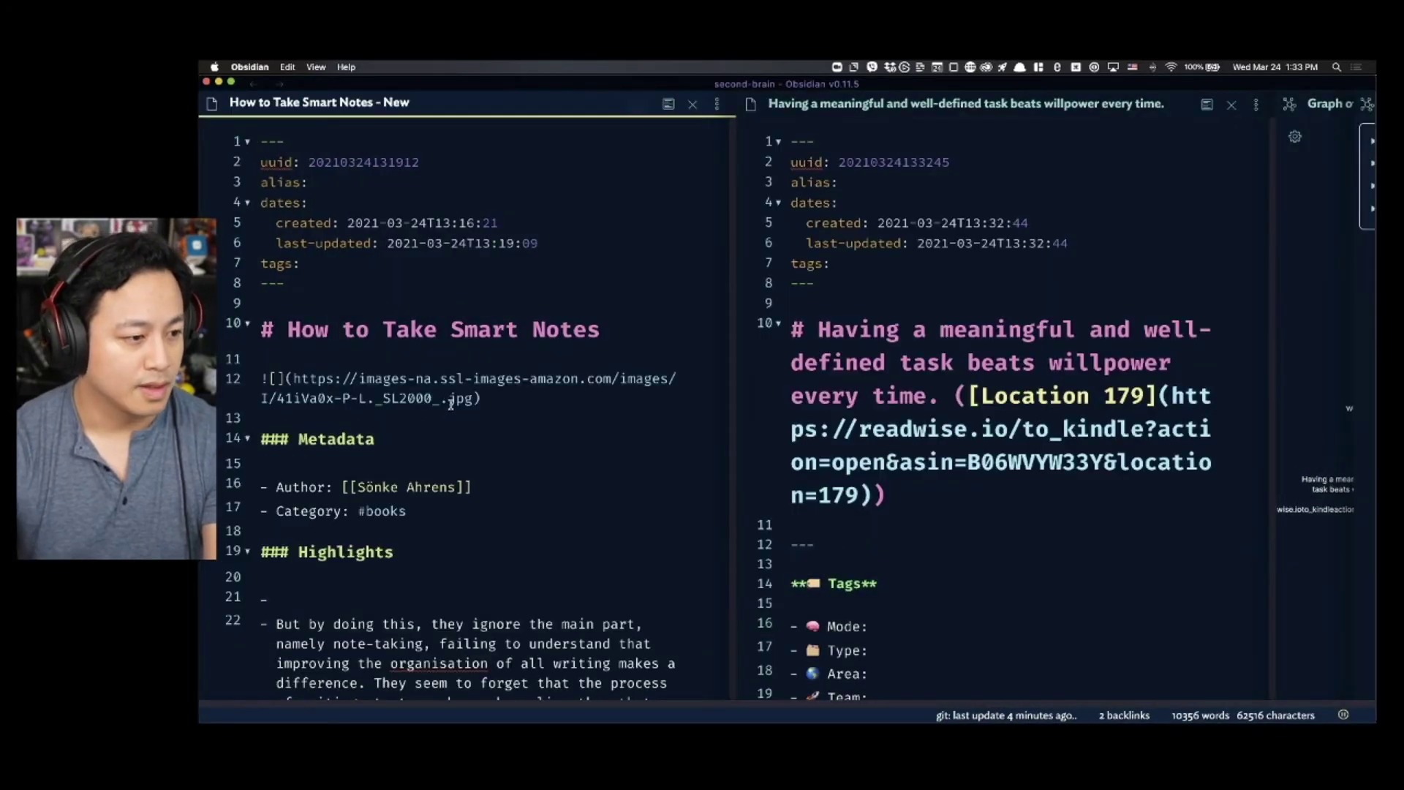
# - Find "having a" in How to Take Smart Notes - New to locate the link to the extracted note
pyautogui.scroll(-15, 469, 398)
pyautogui.scroll(5, 469, 399)
pyautogui.scroll(-6, 475, 399)
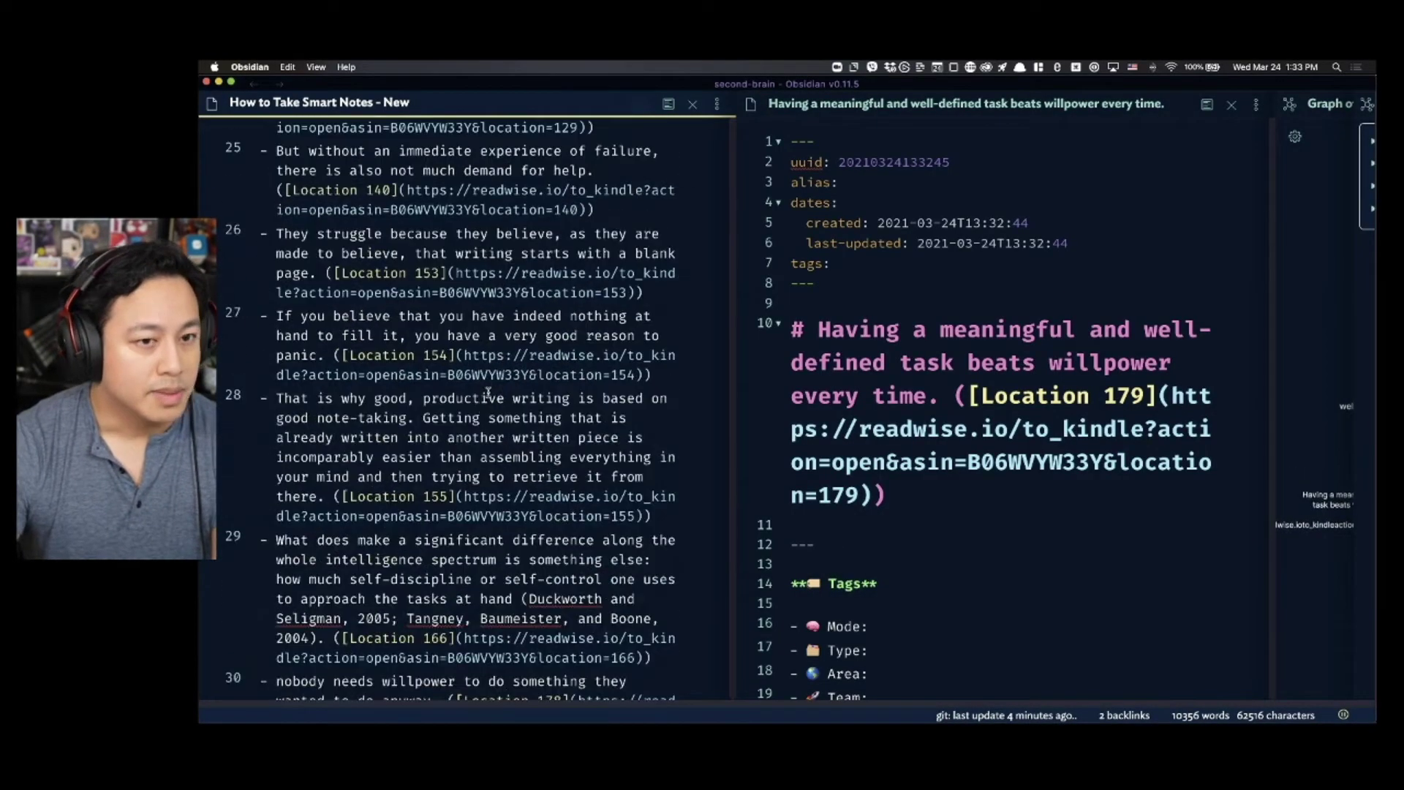
pyautogui.press('super+f')
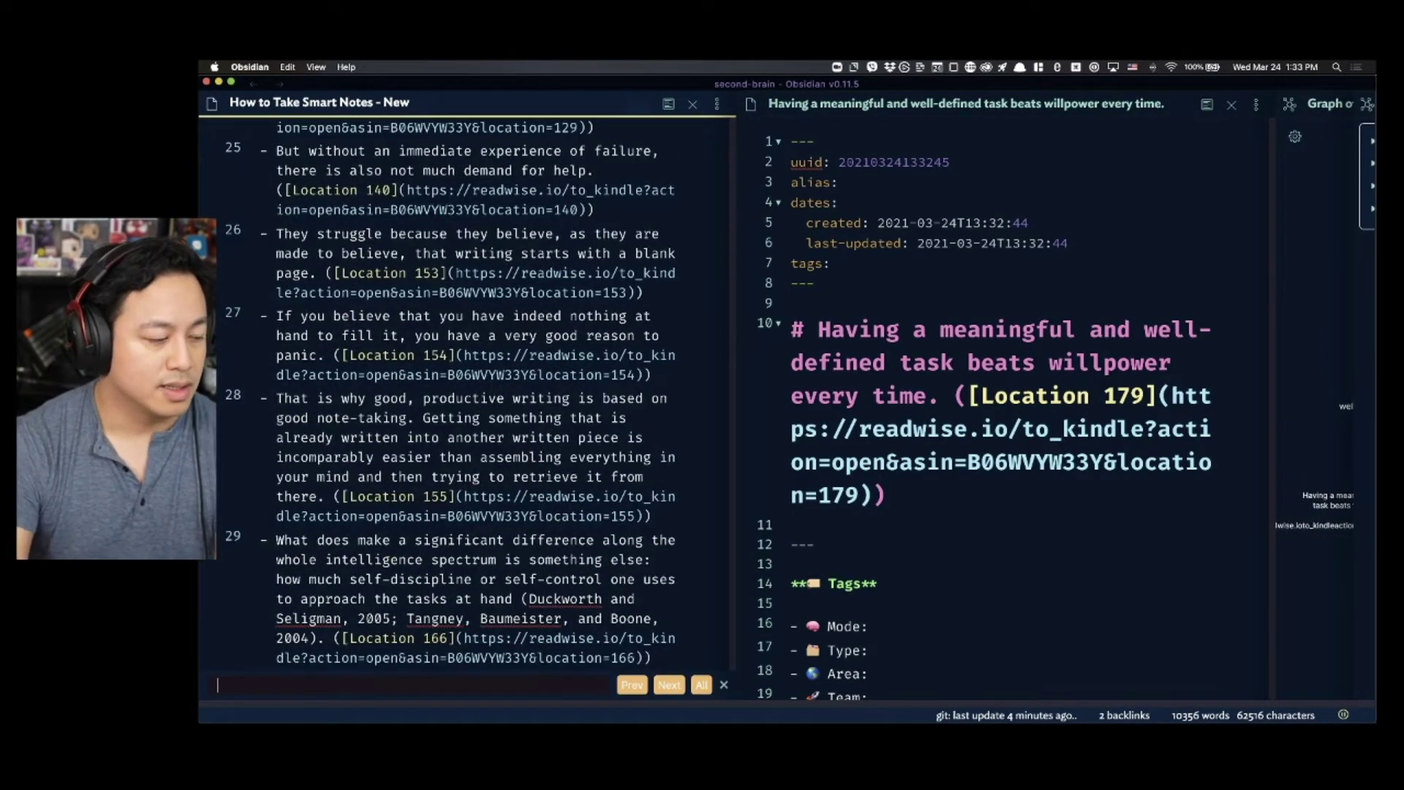
pyautogui.write('having a')
pyautogui.scroll(-1, 500, 467)
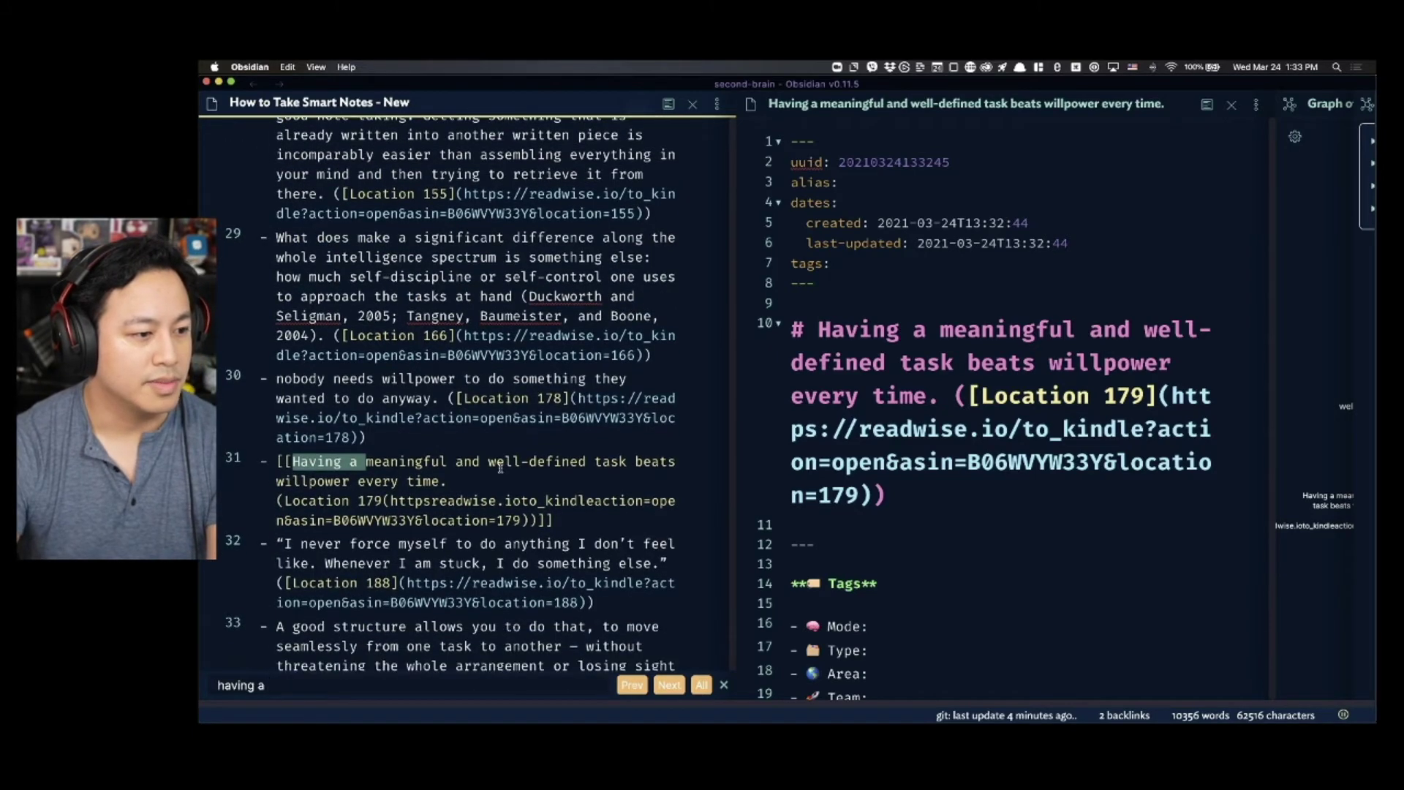
pyautogui.click(500, 467)
# - Move the highlight text with its location reference out of the extracted note's heading into a paragraph below, leaving the heading empty
pyautogui.click(953, 330)
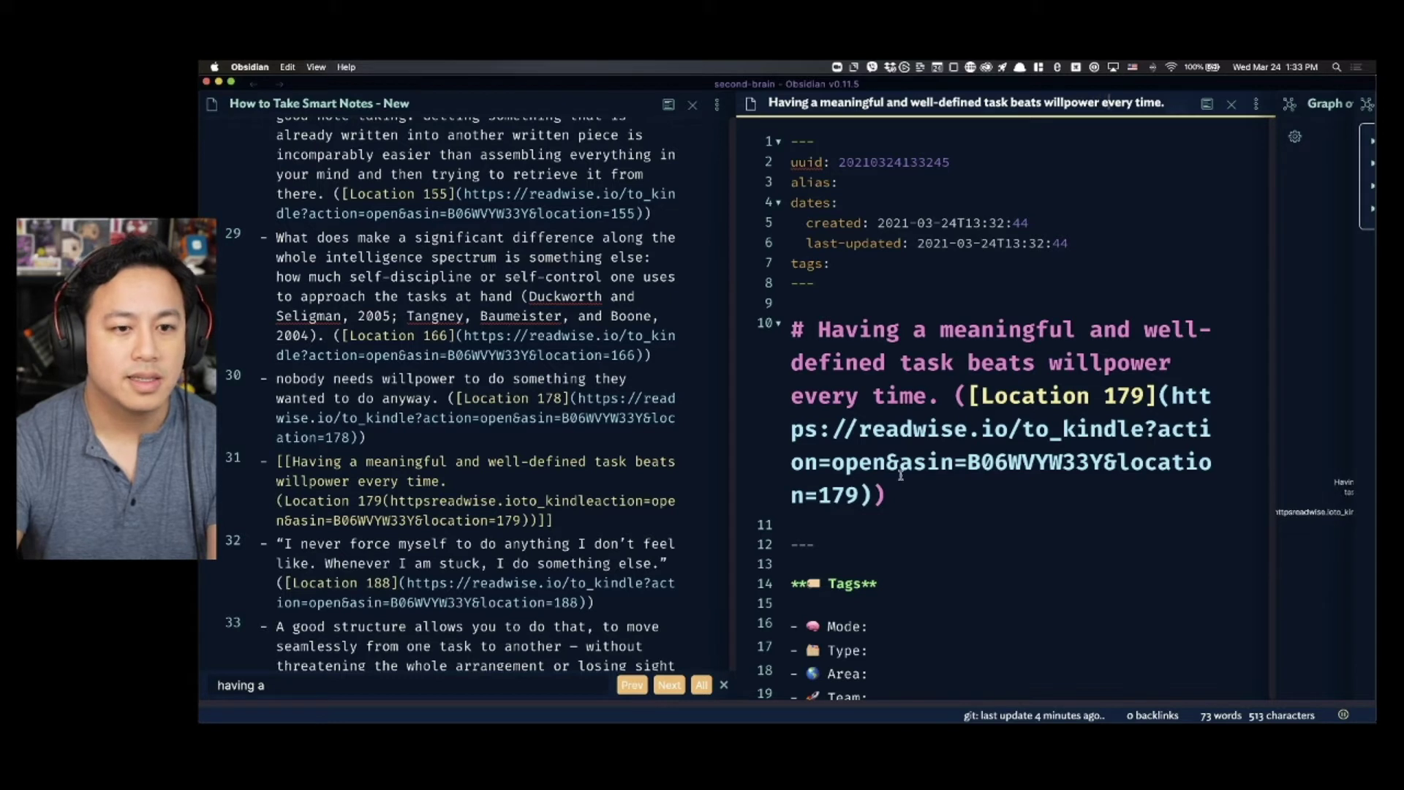
pyautogui.moveTo(887, 495); pyautogui.dragTo(941, 396)
pyautogui.click(858, 329)
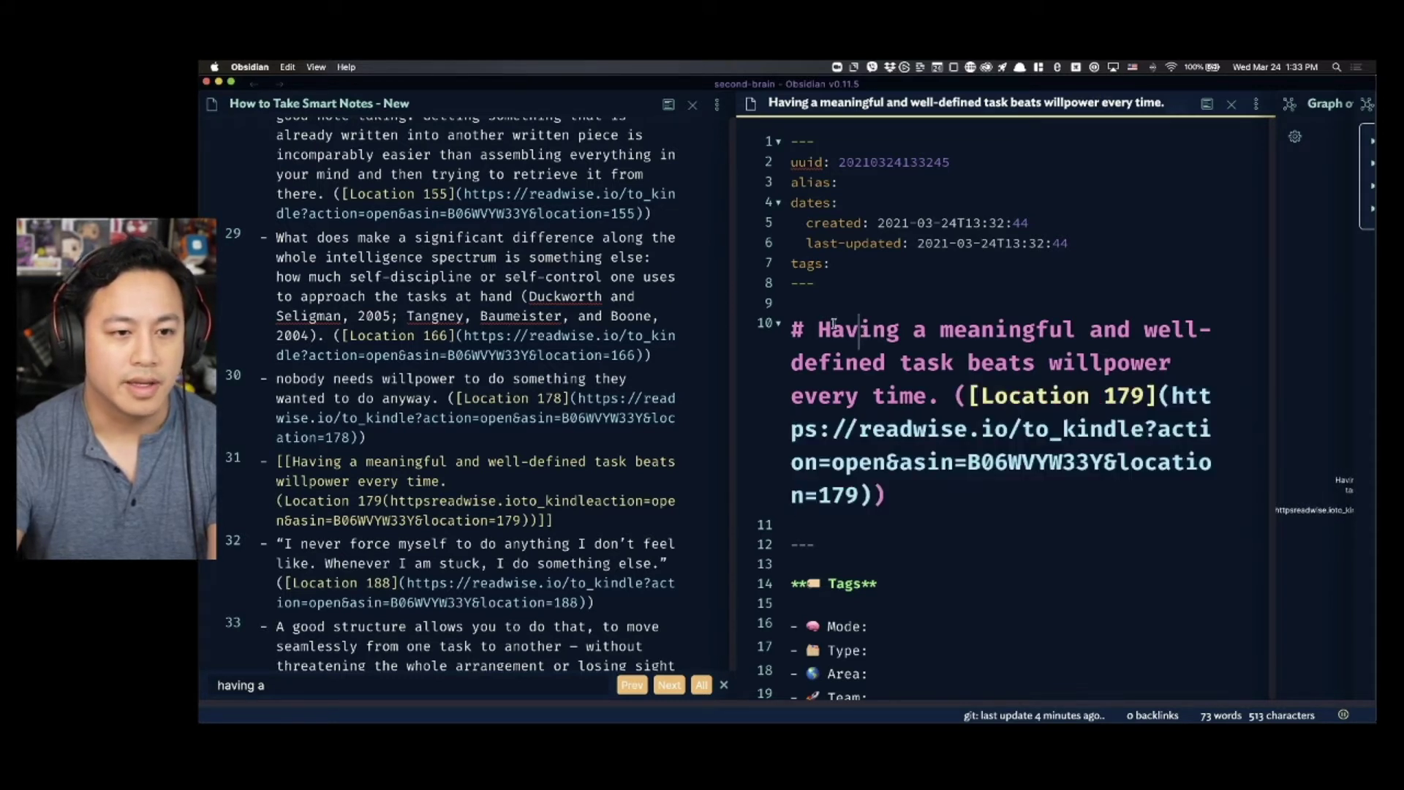
pyautogui.hotkey('alt', 'Left')
pyautogui.press('Return')
pyautogui.press('Return')
pyautogui.press('Return')
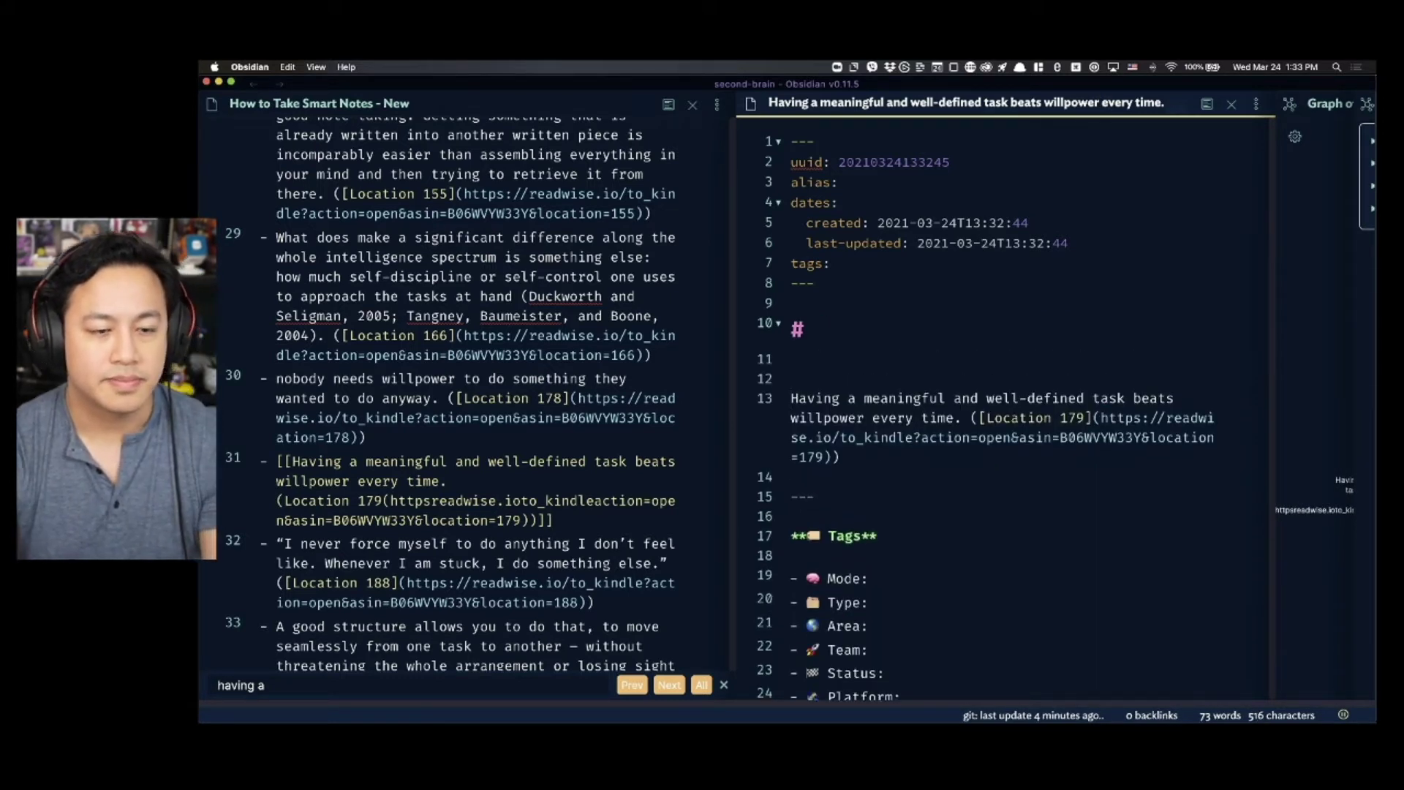
pyautogui.press('BackSpace')
pyautogui.click(853, 333)
pyautogui.doubleClick(854, 324)
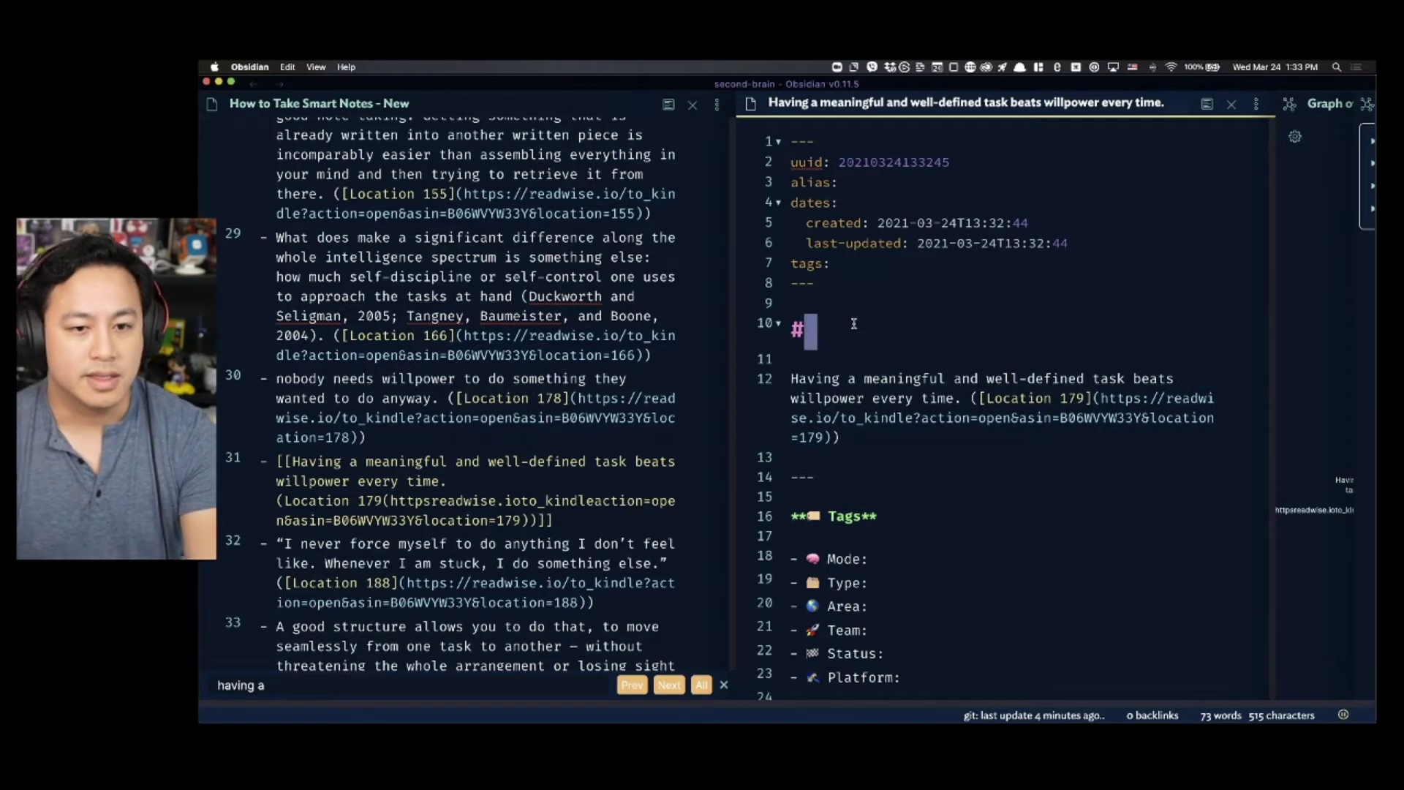
pyautogui.click(854, 324)
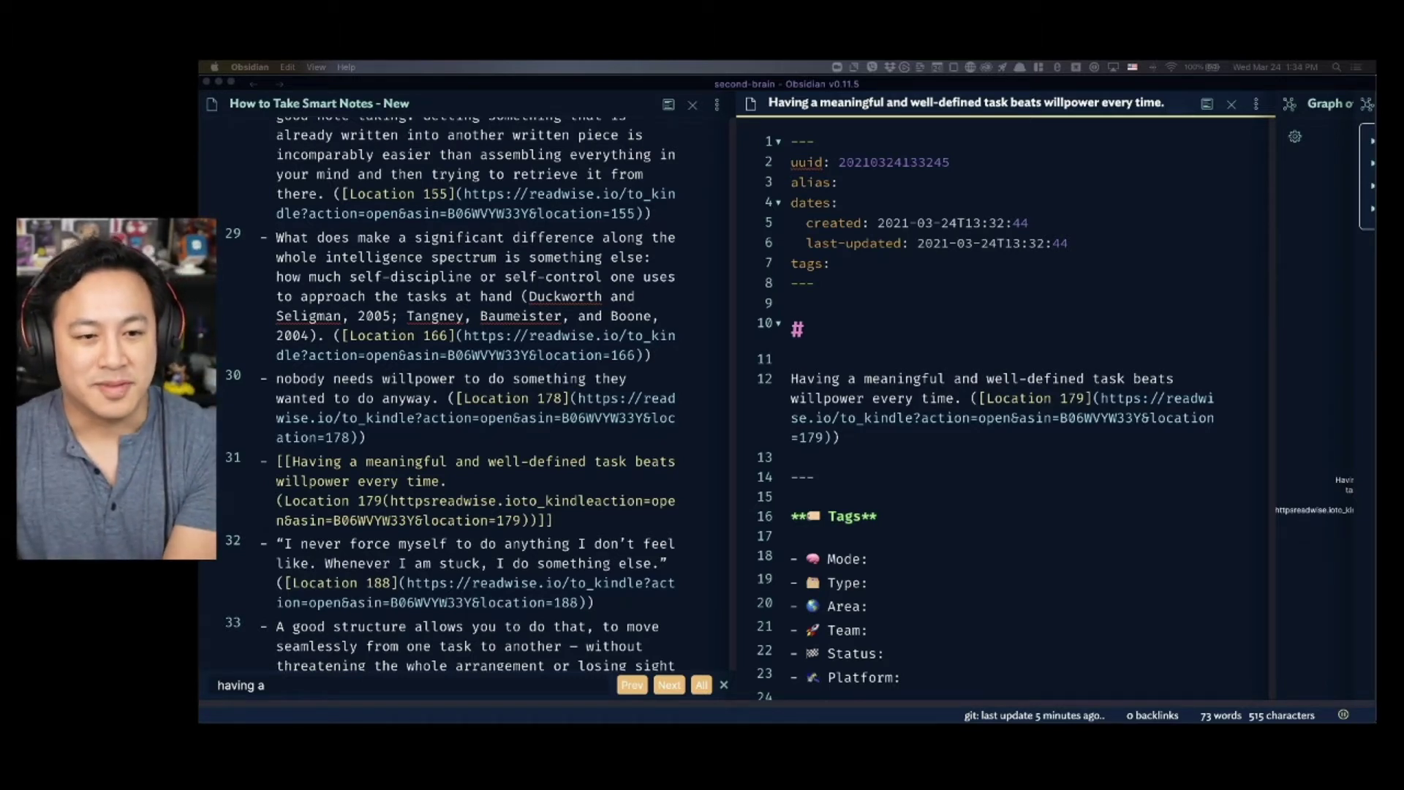
pyautogui.click(953, 440)
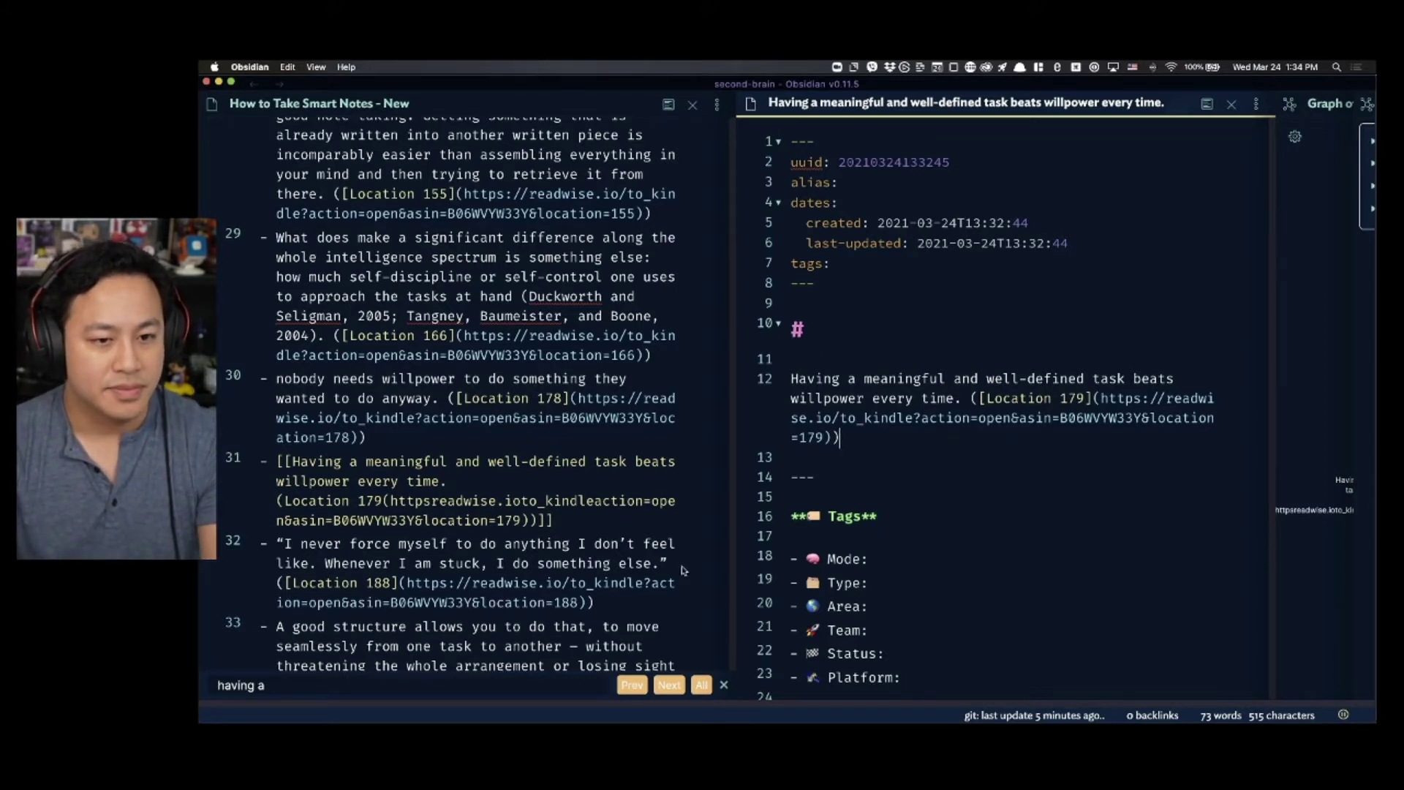
# - Replace the broken link in How to Take Smart Notes - New with [[Having a meaningful and well-defined task beats willpower every time.]]
pyautogui.click(723, 685)
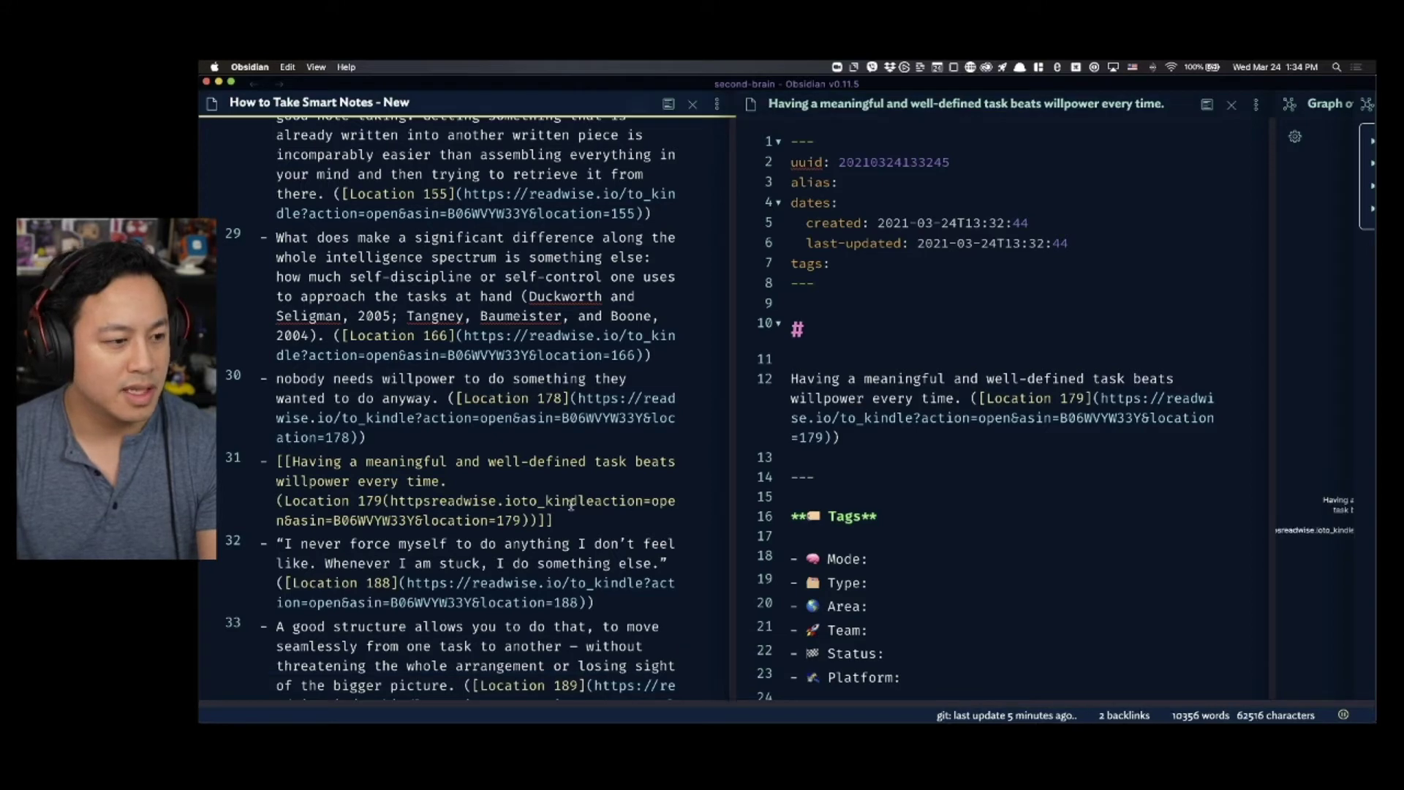
pyautogui.press('super+shift+Left')
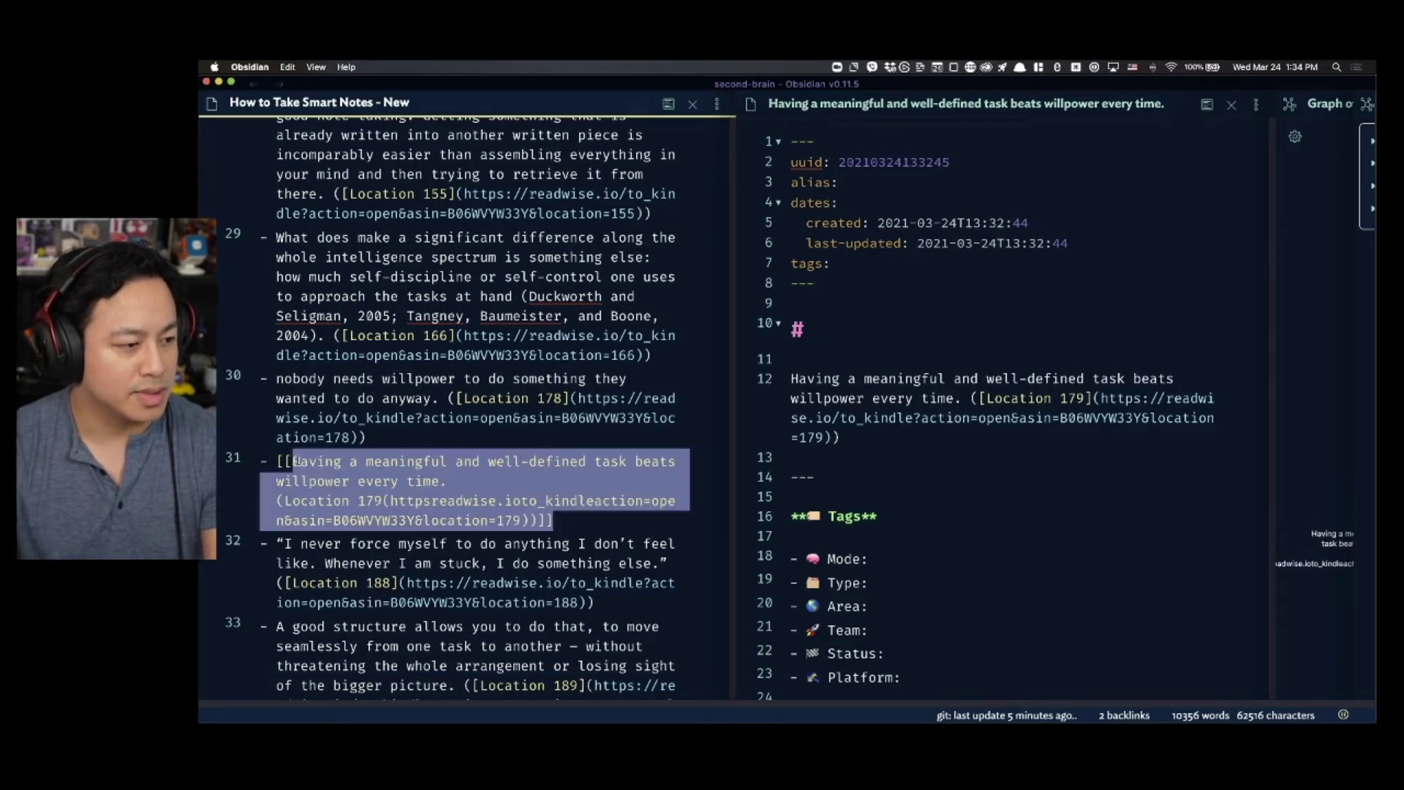
pyautogui.press('BackSpace')
pyautogui.write('pp')
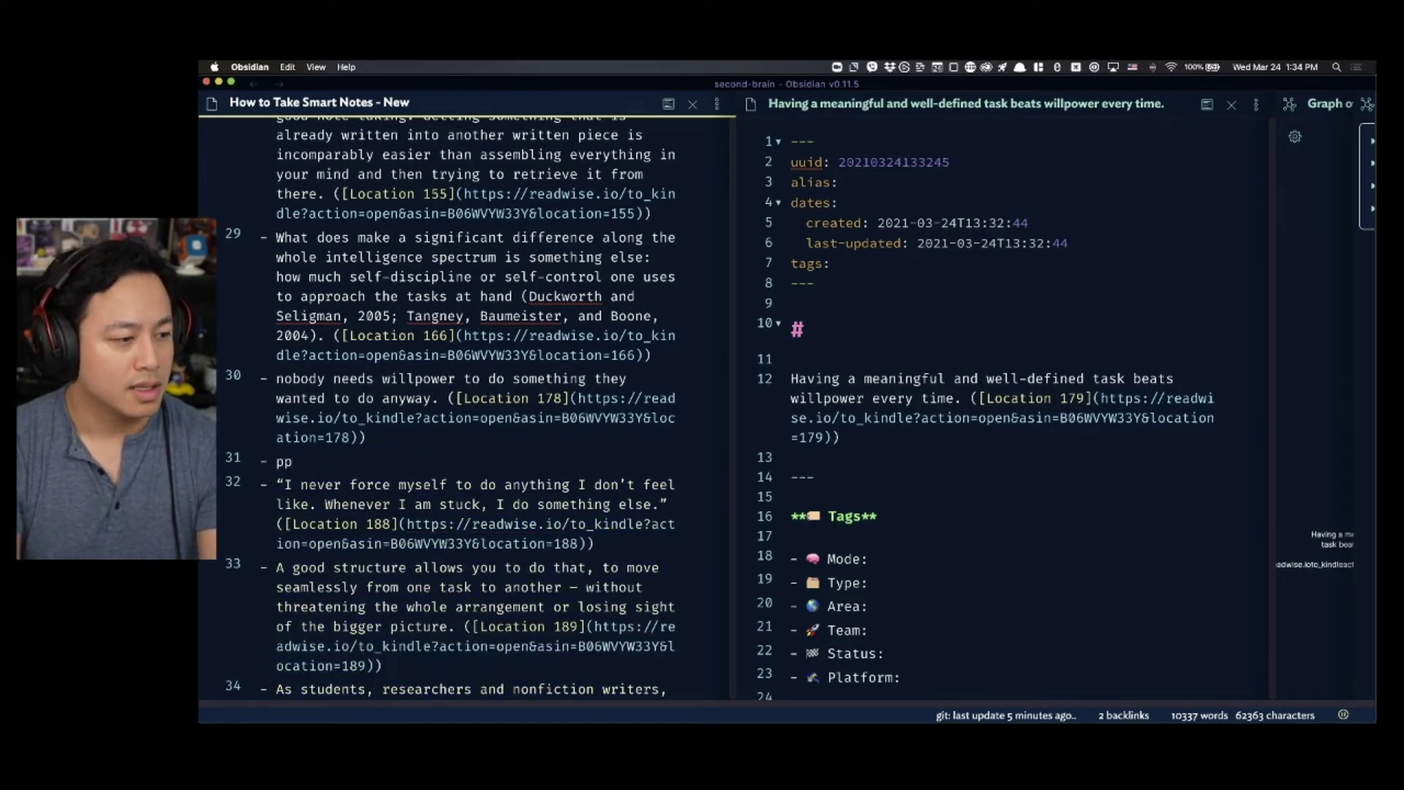
pyautogui.press('BackSpace')
pyautogui.press('BackSpace')
pyautogui.write('[[having')
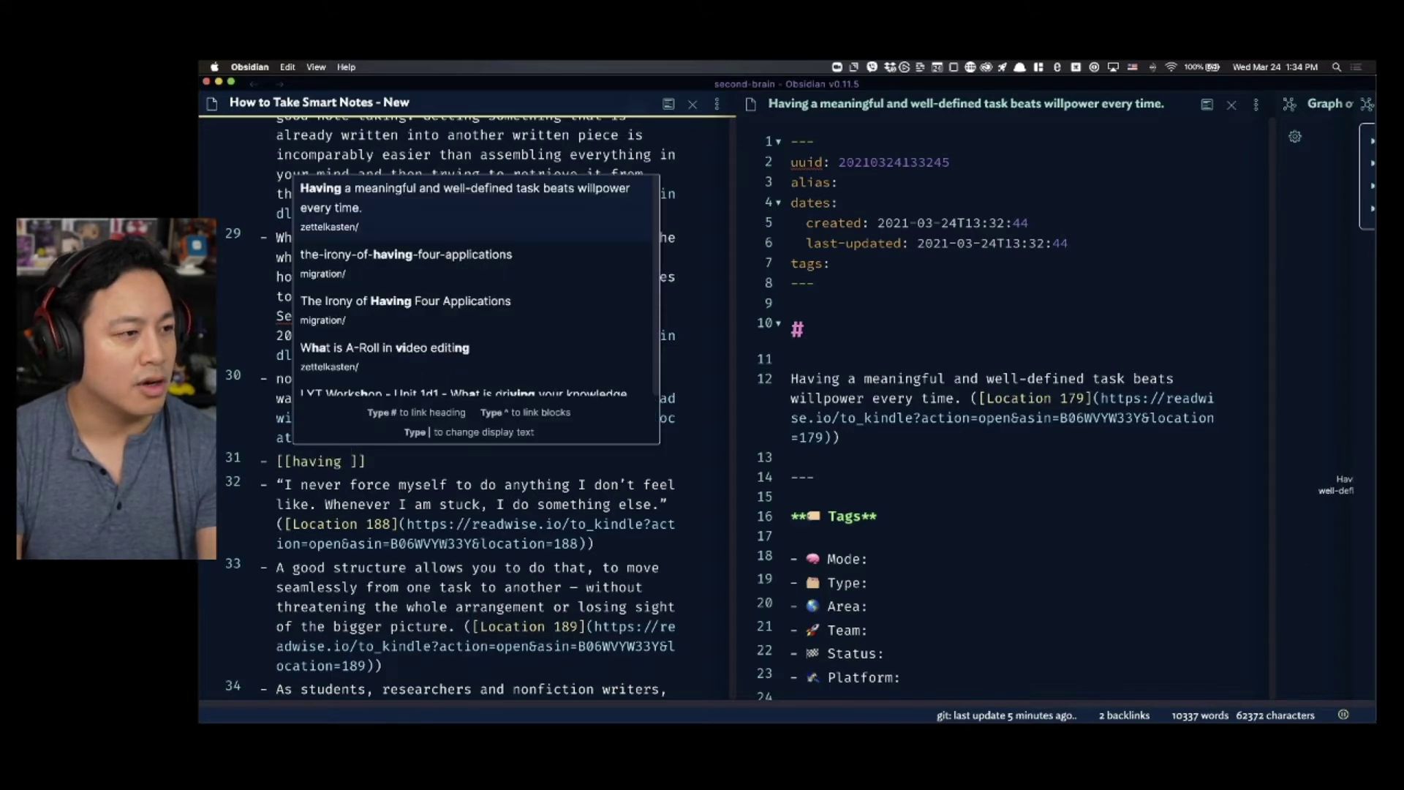
pyautogui.press('Return')
pyautogui.moveTo(530, 524); pyautogui.dragTo(533, 545)
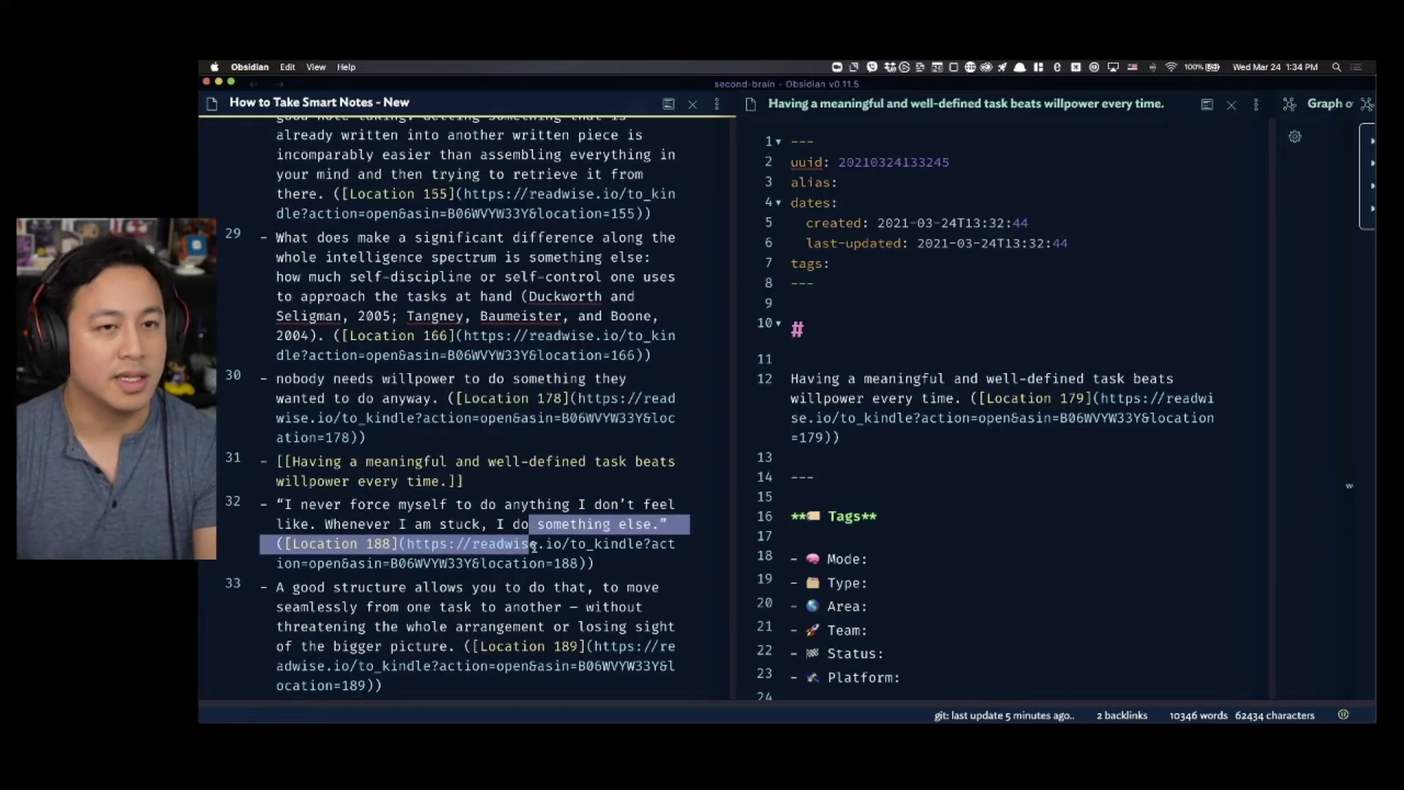
pyautogui.click(552, 474)
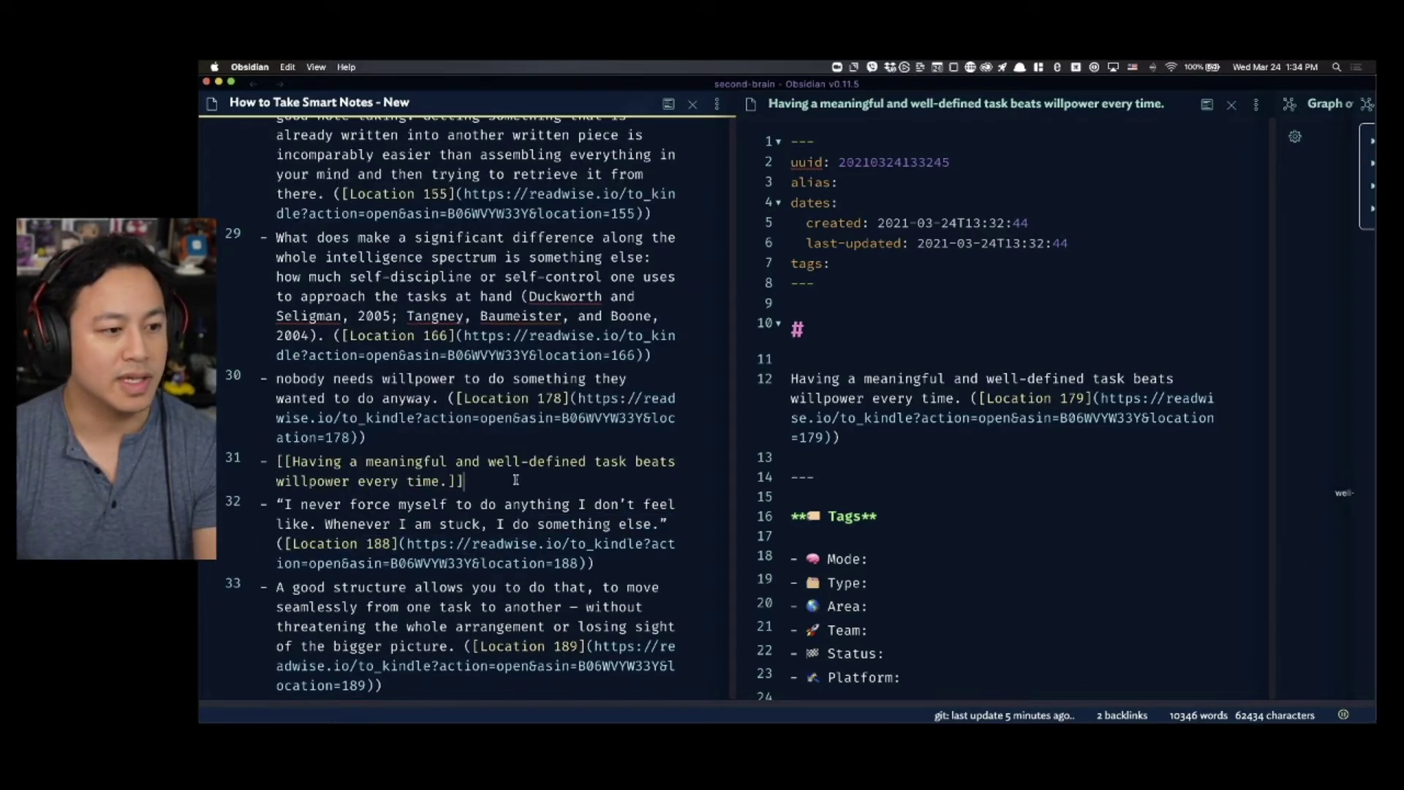
# - Append "123" to the extracted note's title and check the link to it in How to Take Smart Notes - New
pyautogui.click(1163, 106)
pyautogui.write('123')
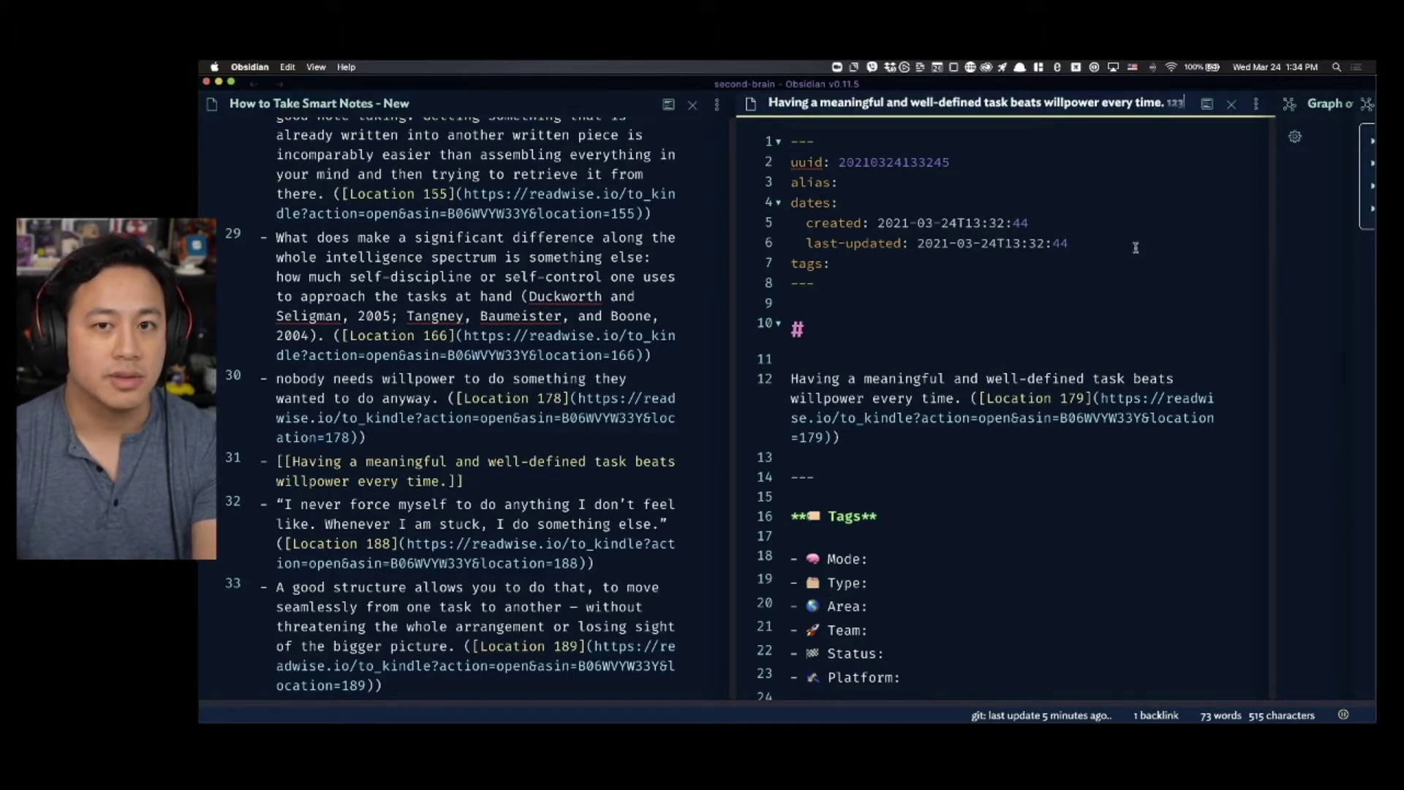
pyautogui.press('Return')
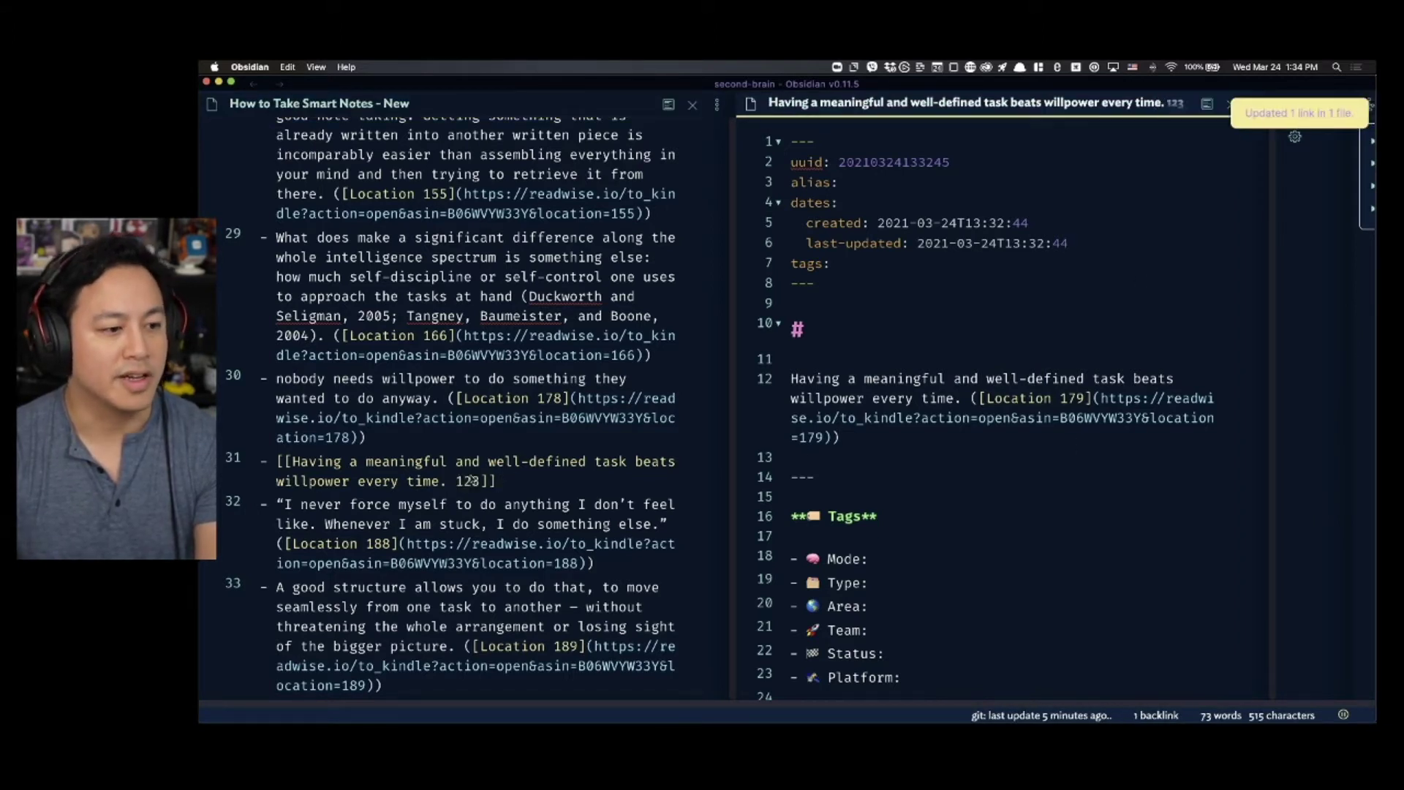
pyautogui.click(472, 479)
# - Rename the extracted note as "Having a meaningful and well-defined task beats willpower every time", without the trailing number and period
pyautogui.click(1173, 107)
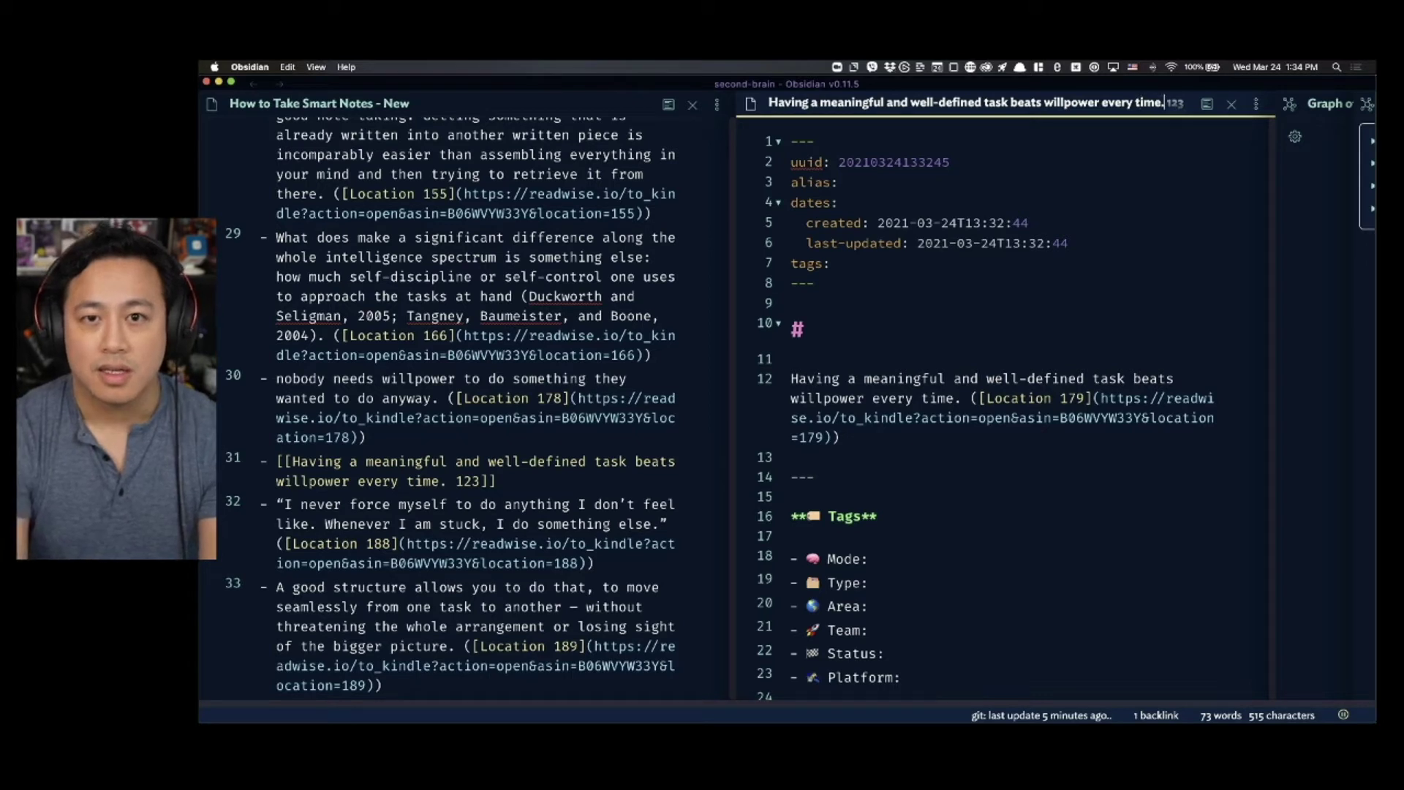
pyautogui.press('BackSpace')
pyautogui.press('BackSpace')
pyautogui.press('BackSpace')
pyautogui.press('BackSpace')
pyautogui.press('BackSpace')
pyautogui.click(1001, 493)
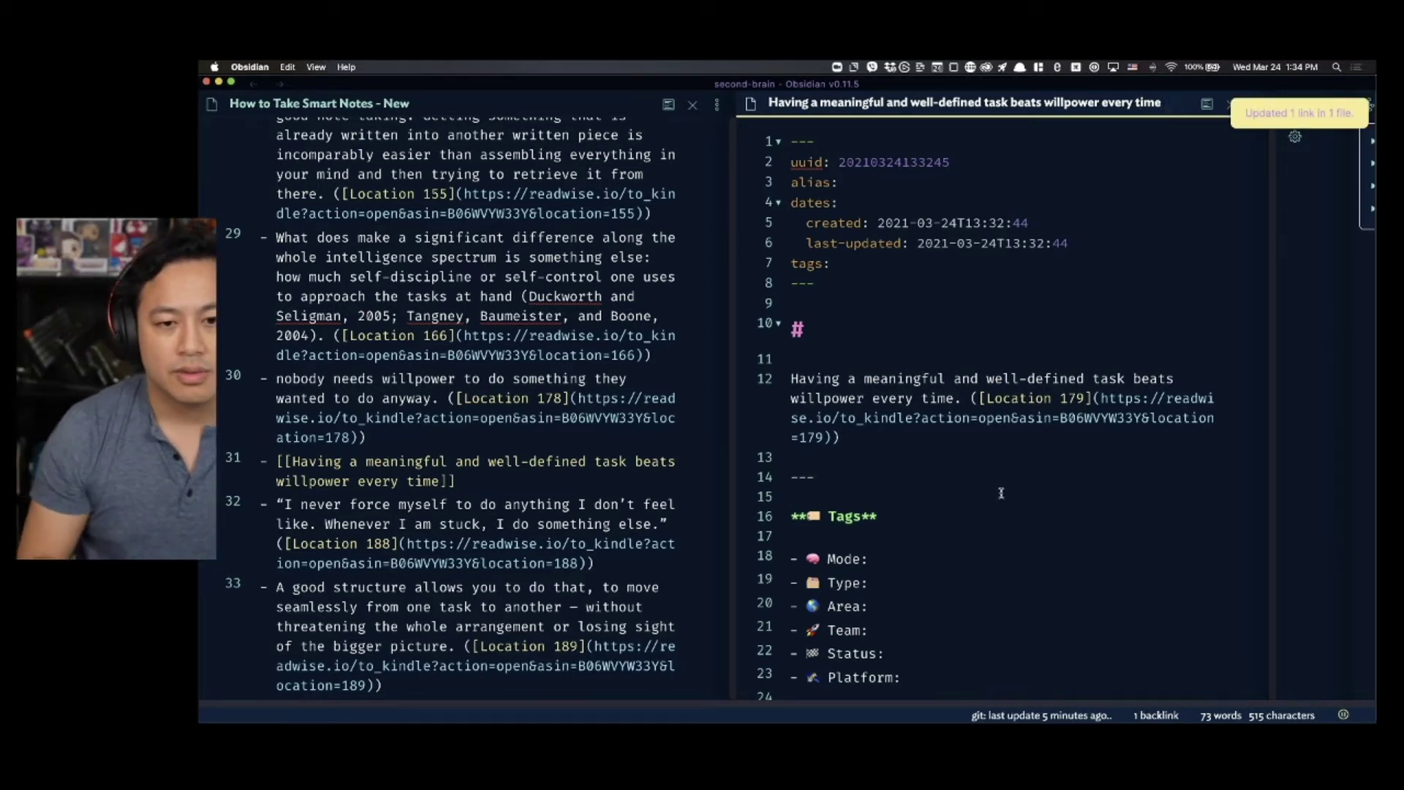
pyautogui.click(1002, 455)
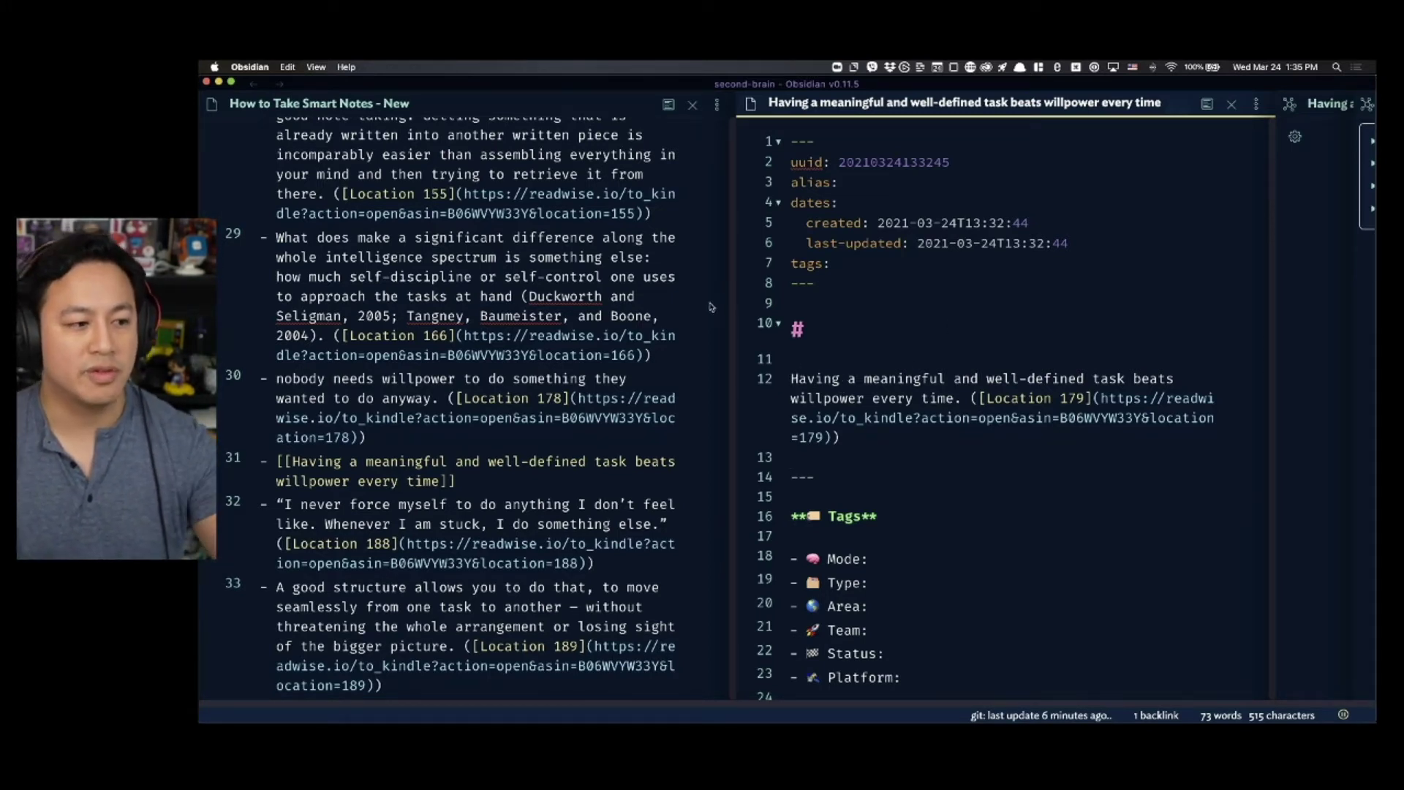
# - Examine the extracted note's front matter, its Tags section and the Origin entry under Related Links
pyautogui.click(954, 334)
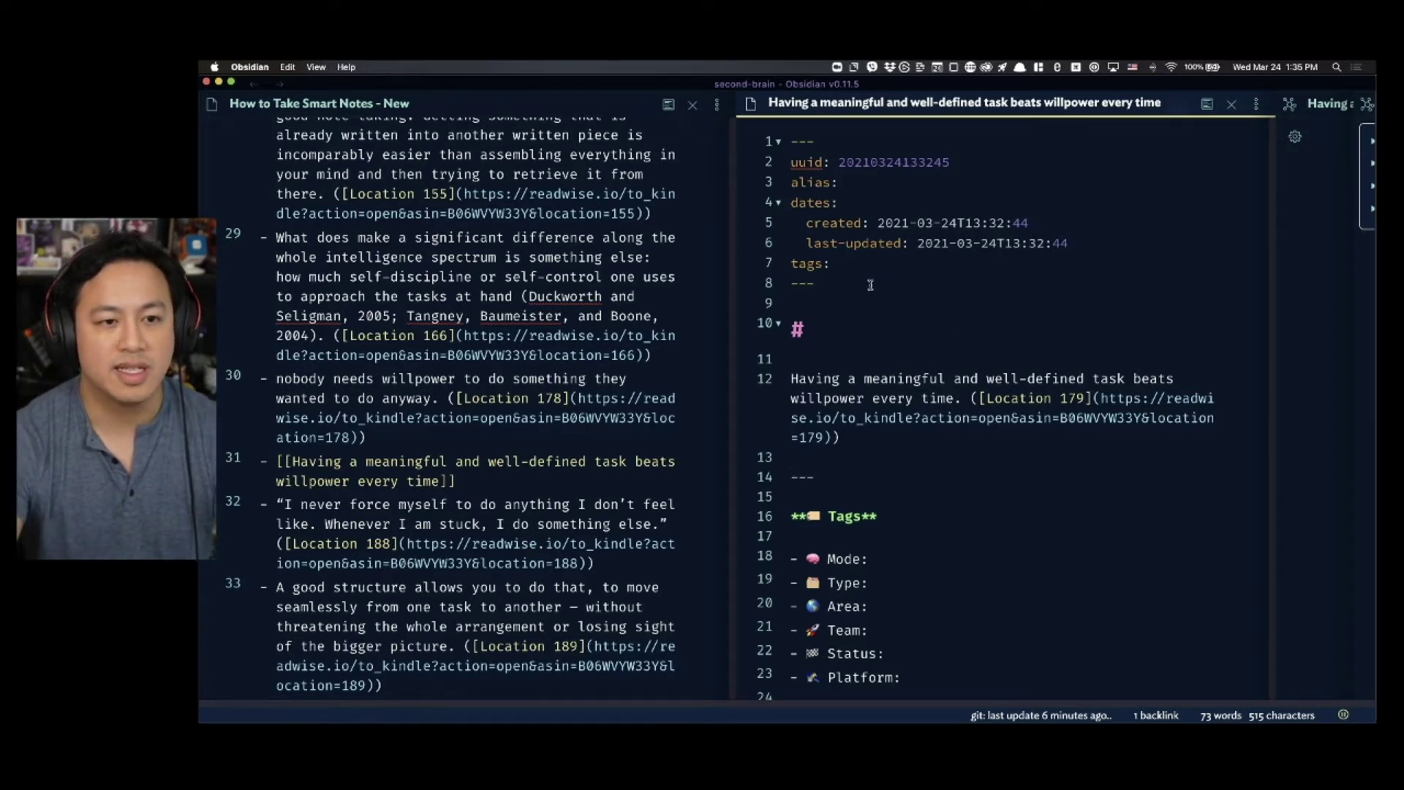
pyautogui.moveTo(871, 285); pyautogui.dragTo(774, 95)
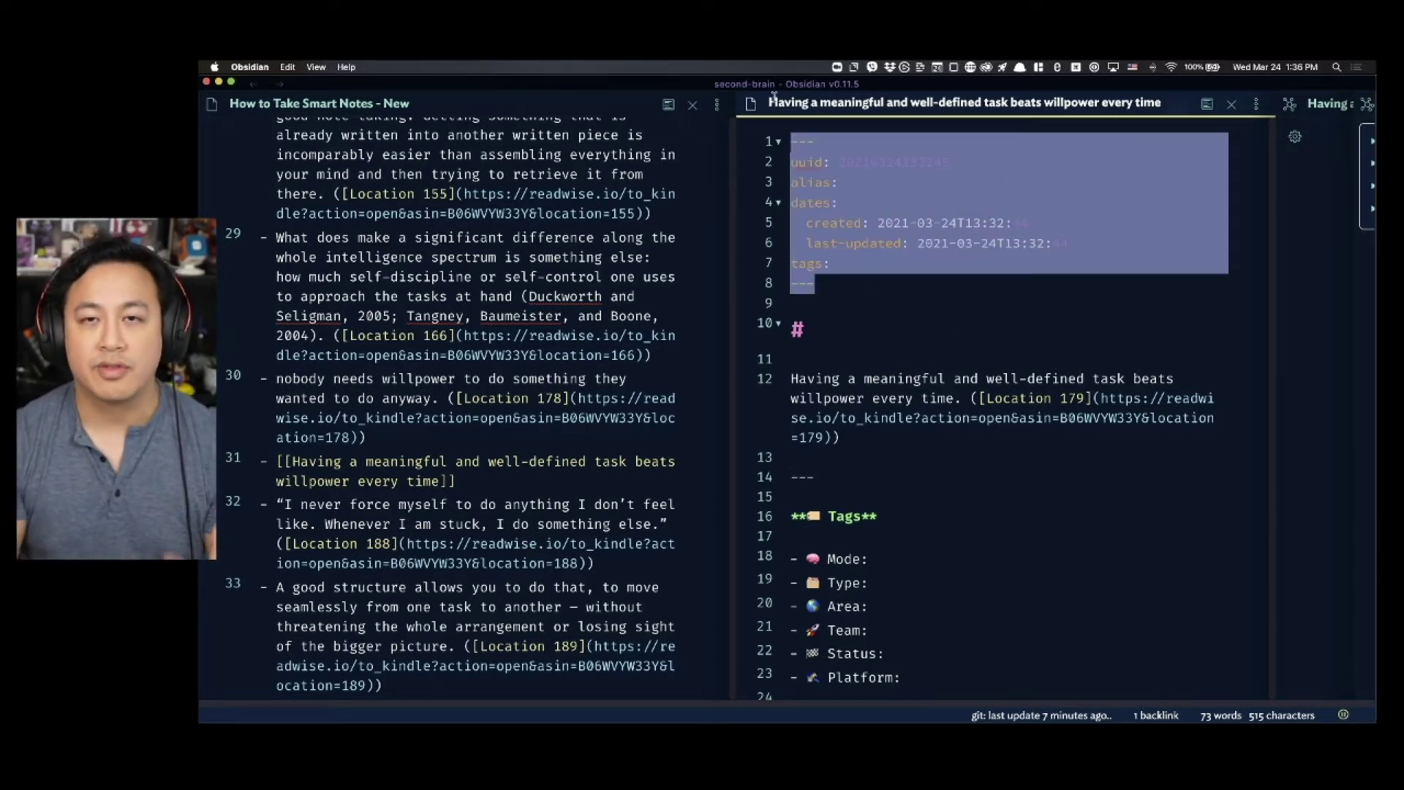
pyautogui.moveTo(944, 322); pyautogui.dragTo(816, 125)
pyautogui.moveTo(876, 278); pyautogui.dragTo(768, 88)
pyautogui.click(980, 378)
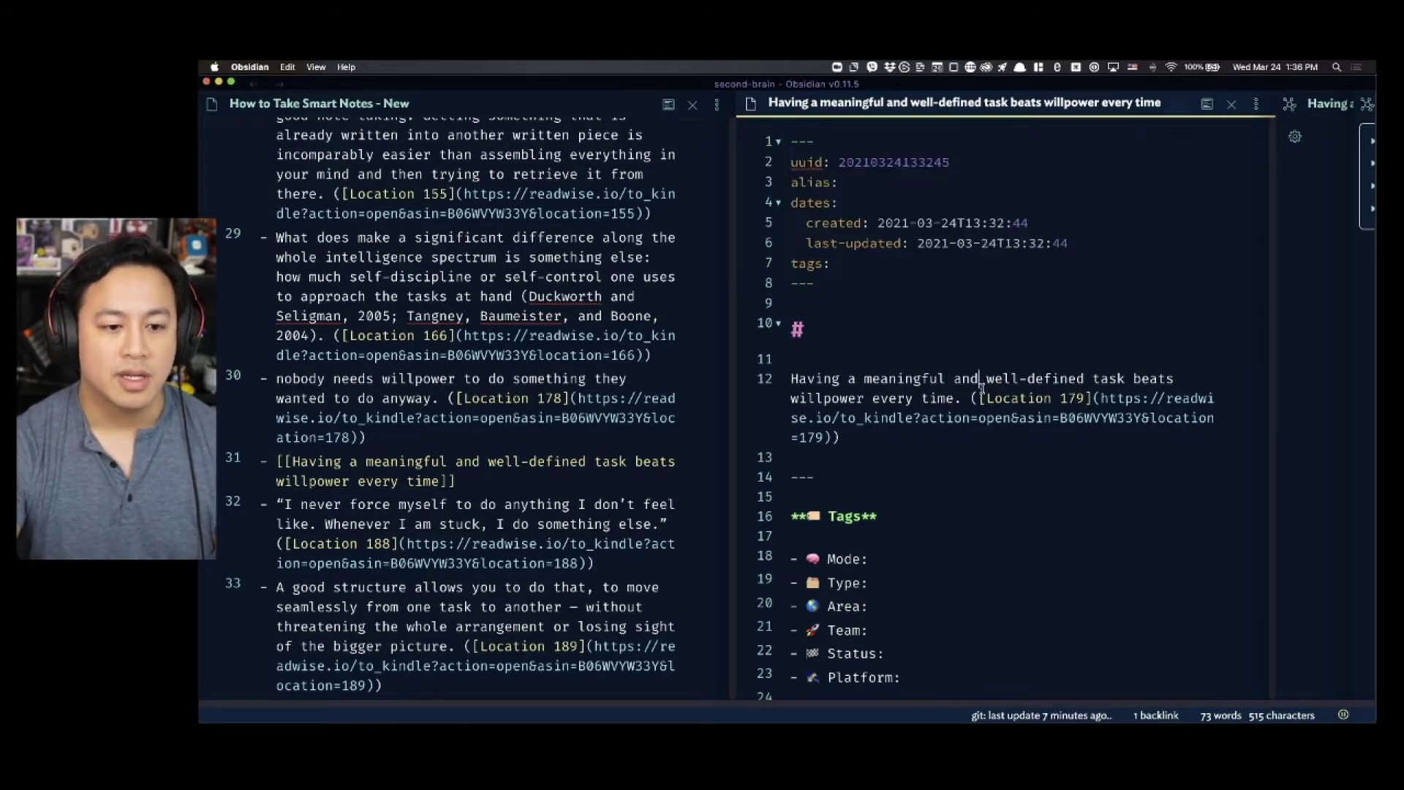
pyautogui.scroll(-1, 972, 426)
pyautogui.scroll(-5, 972, 427)
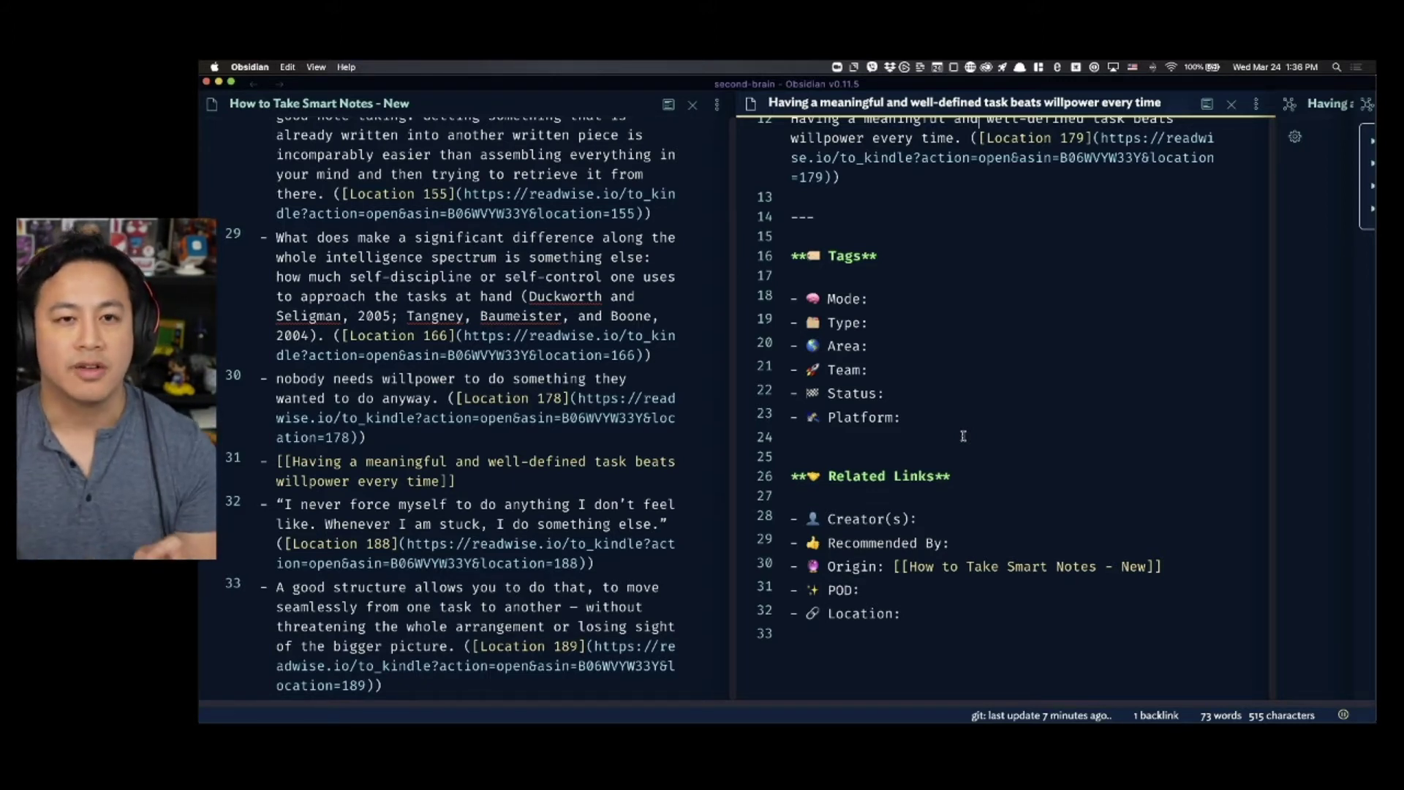
pyautogui.scroll(3, 1006, 405)
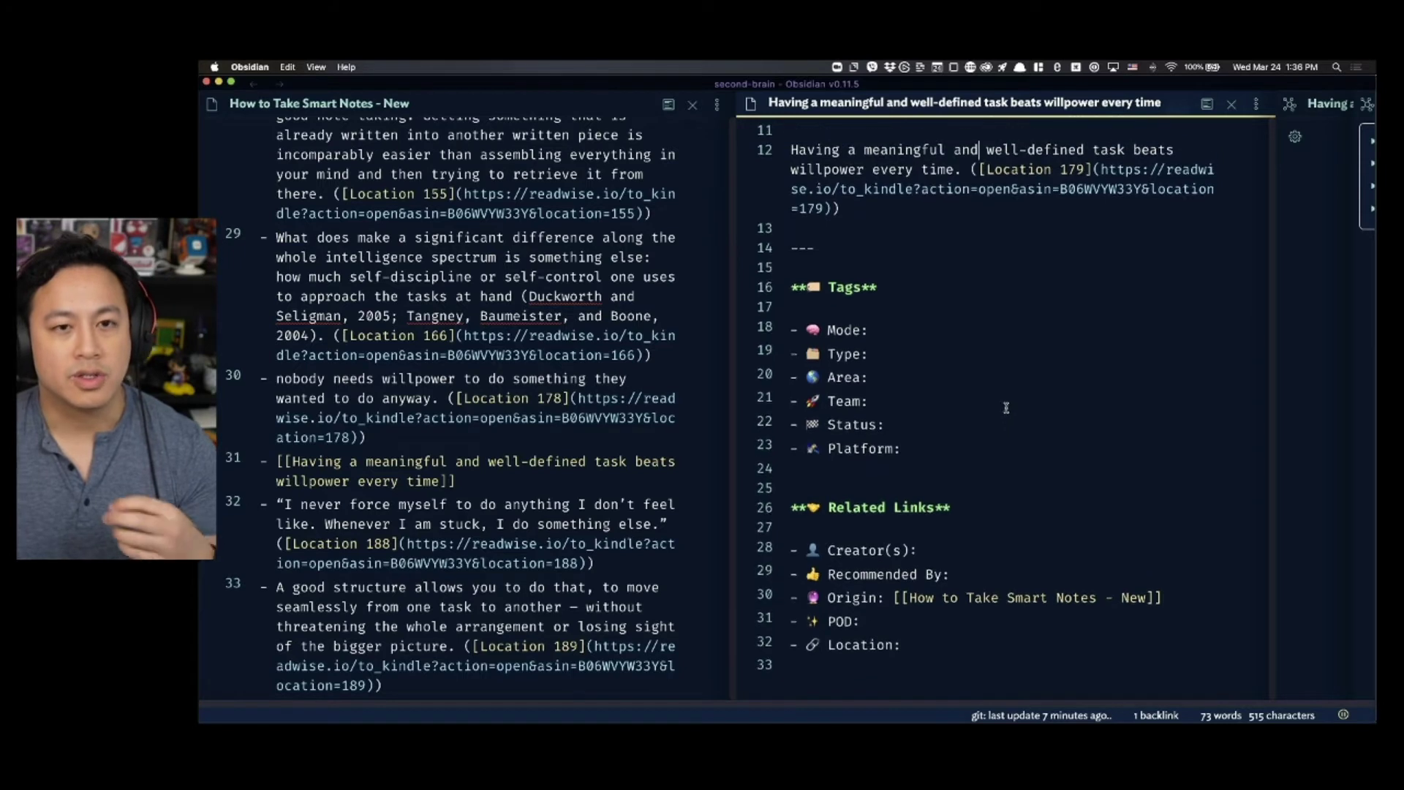
pyautogui.scroll(10, 1007, 407)
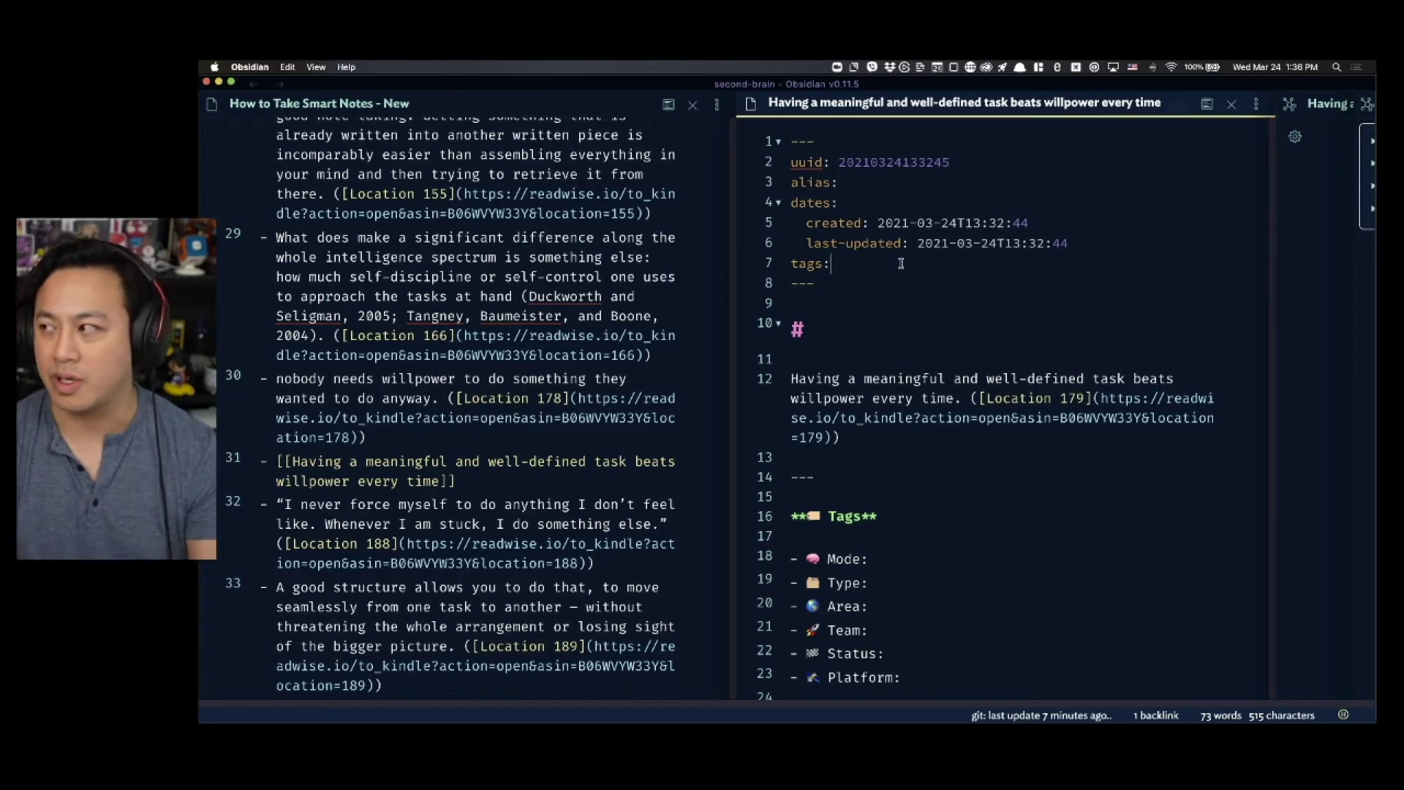
pyautogui.scroll(-5, 948, 369)
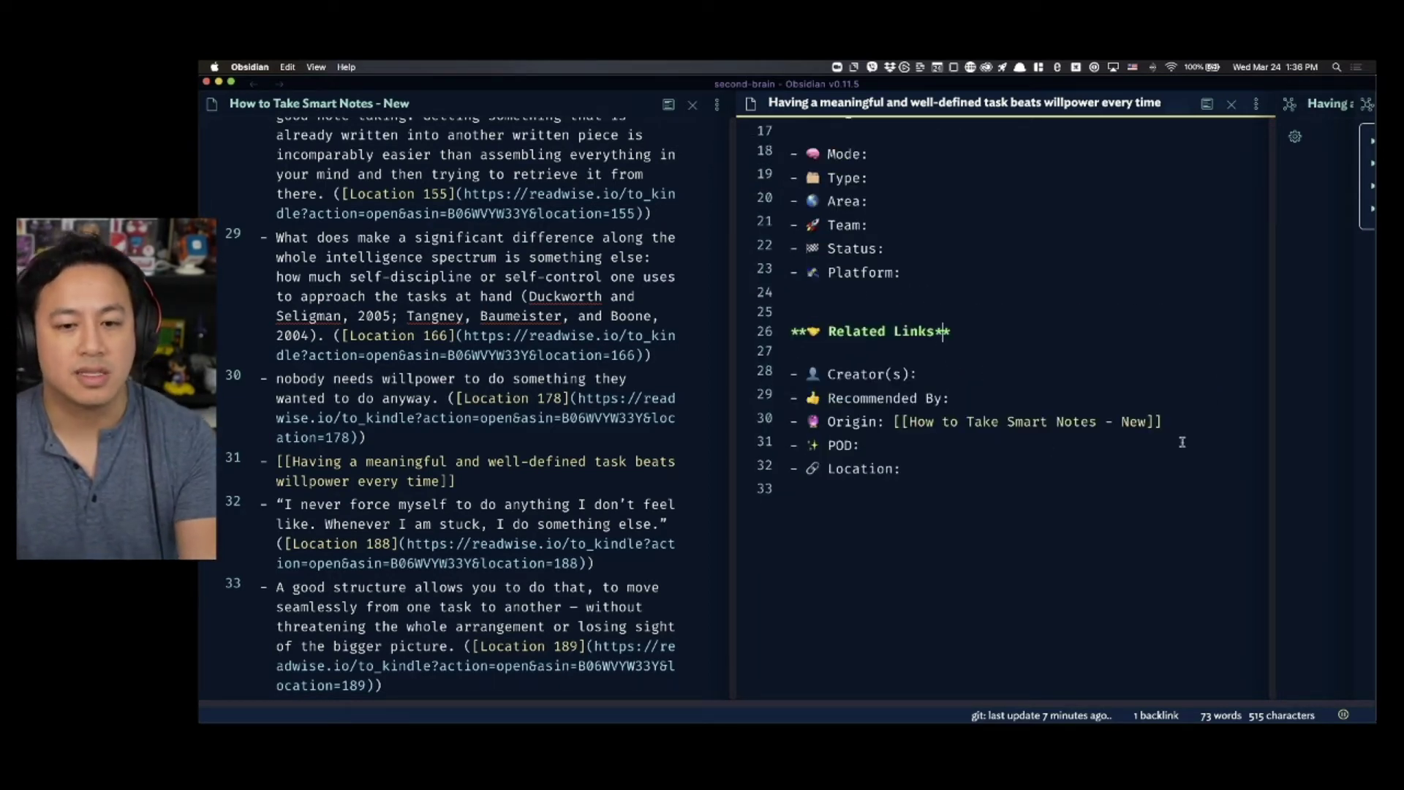
pyautogui.moveTo(1174, 421); pyautogui.dragTo(770, 434)
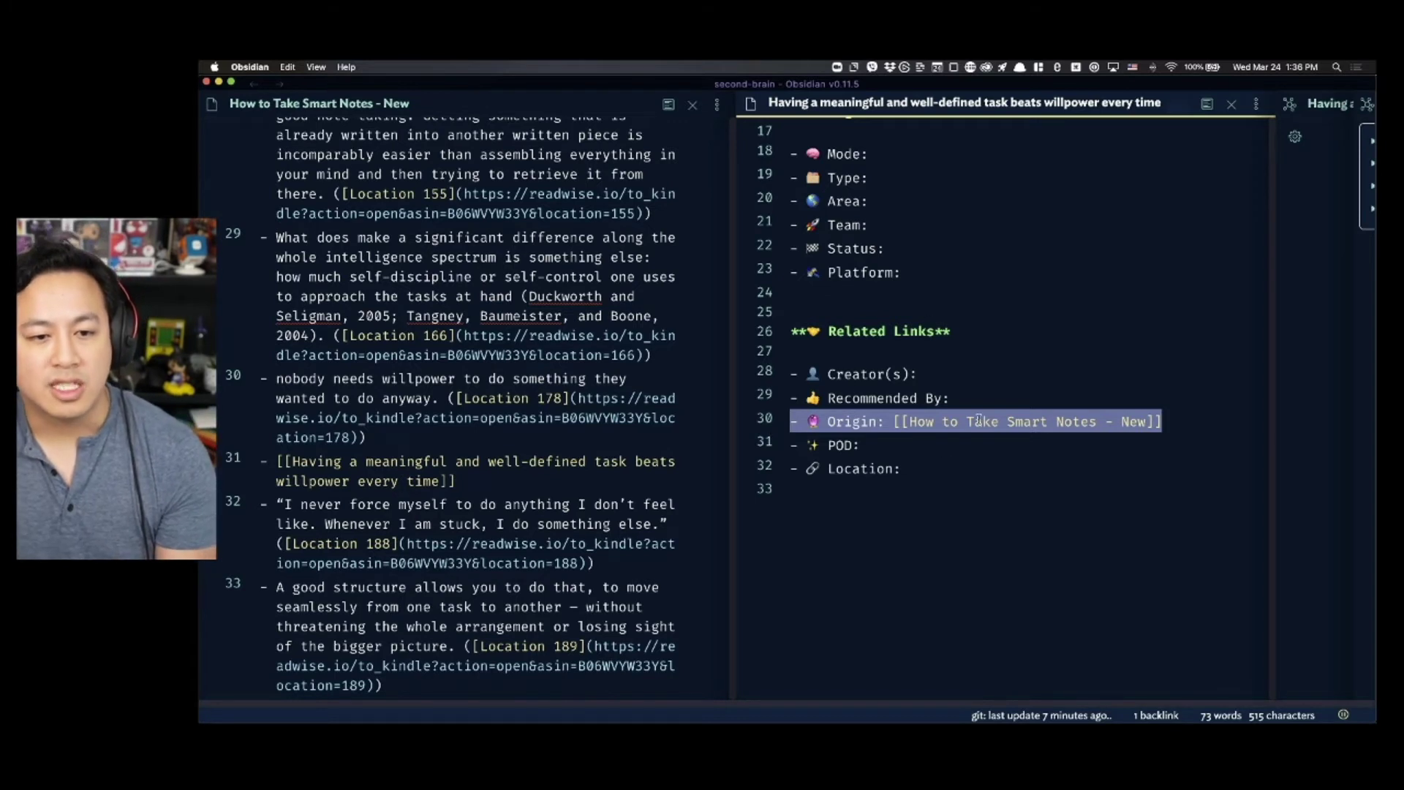
pyautogui.click(972, 391)
# - Delete the "Recommended By:" entry from the extracted note's Related Links section
pyautogui.moveTo(956, 398); pyautogui.dragTo(754, 401)
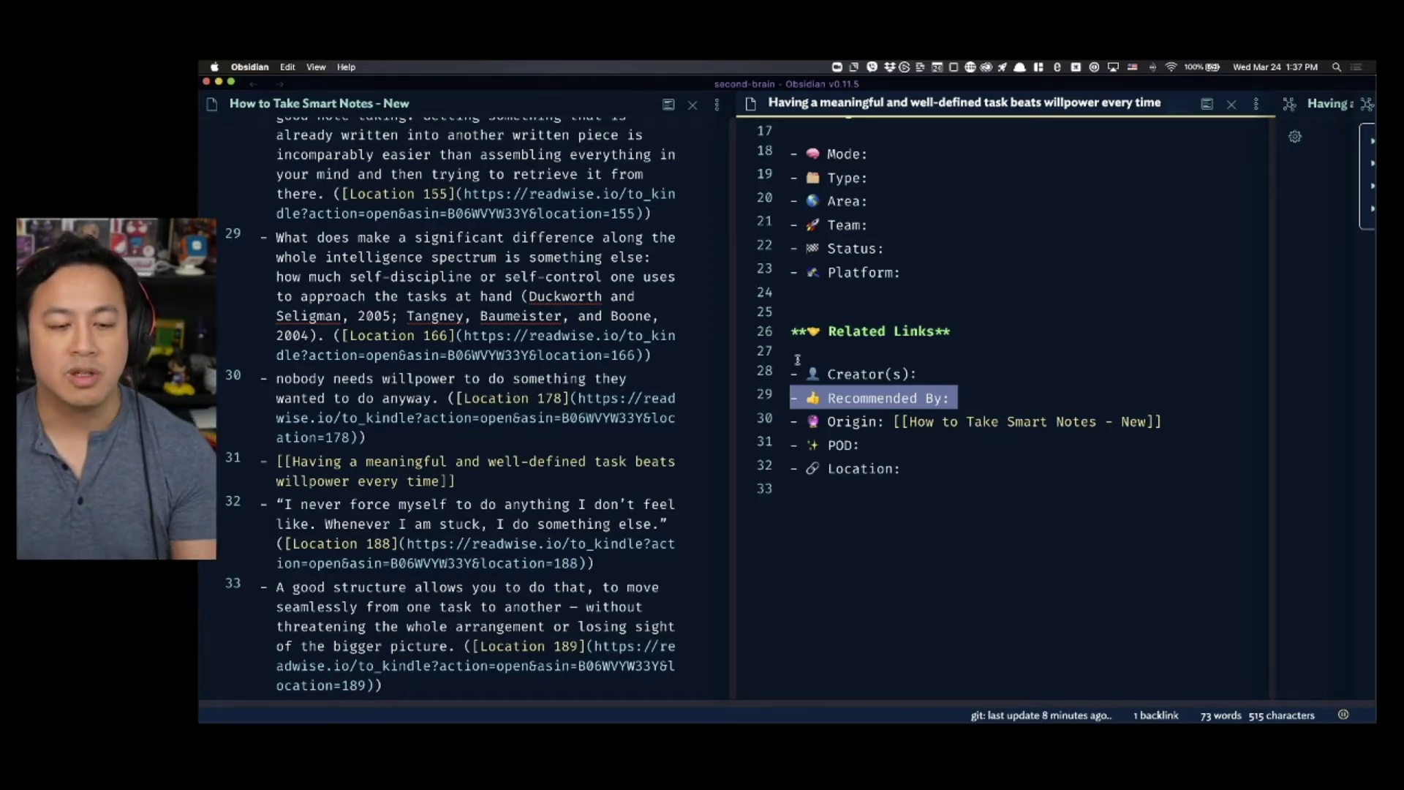
pyautogui.click(1016, 365)
pyautogui.tripleClick(993, 395)
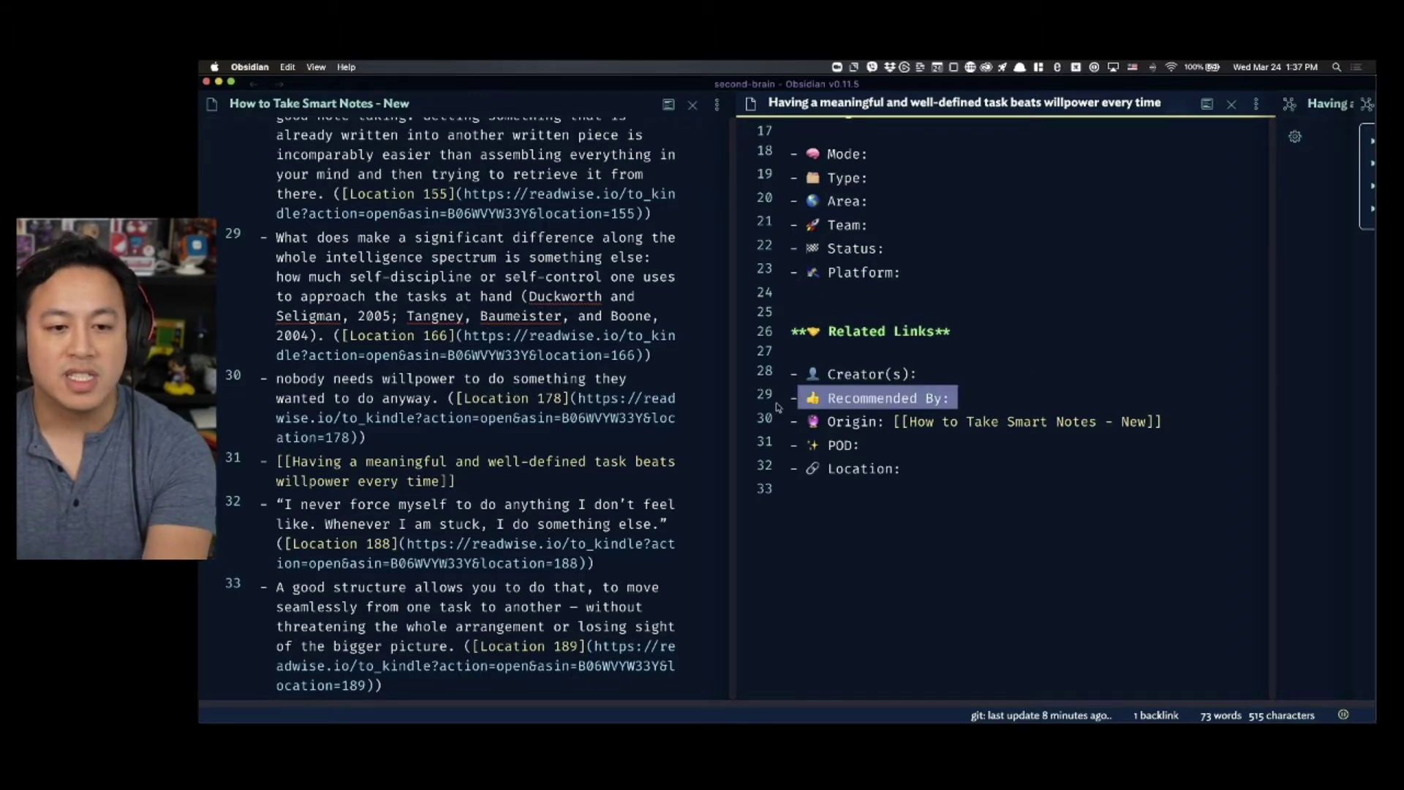
pyautogui.press('BackSpace')
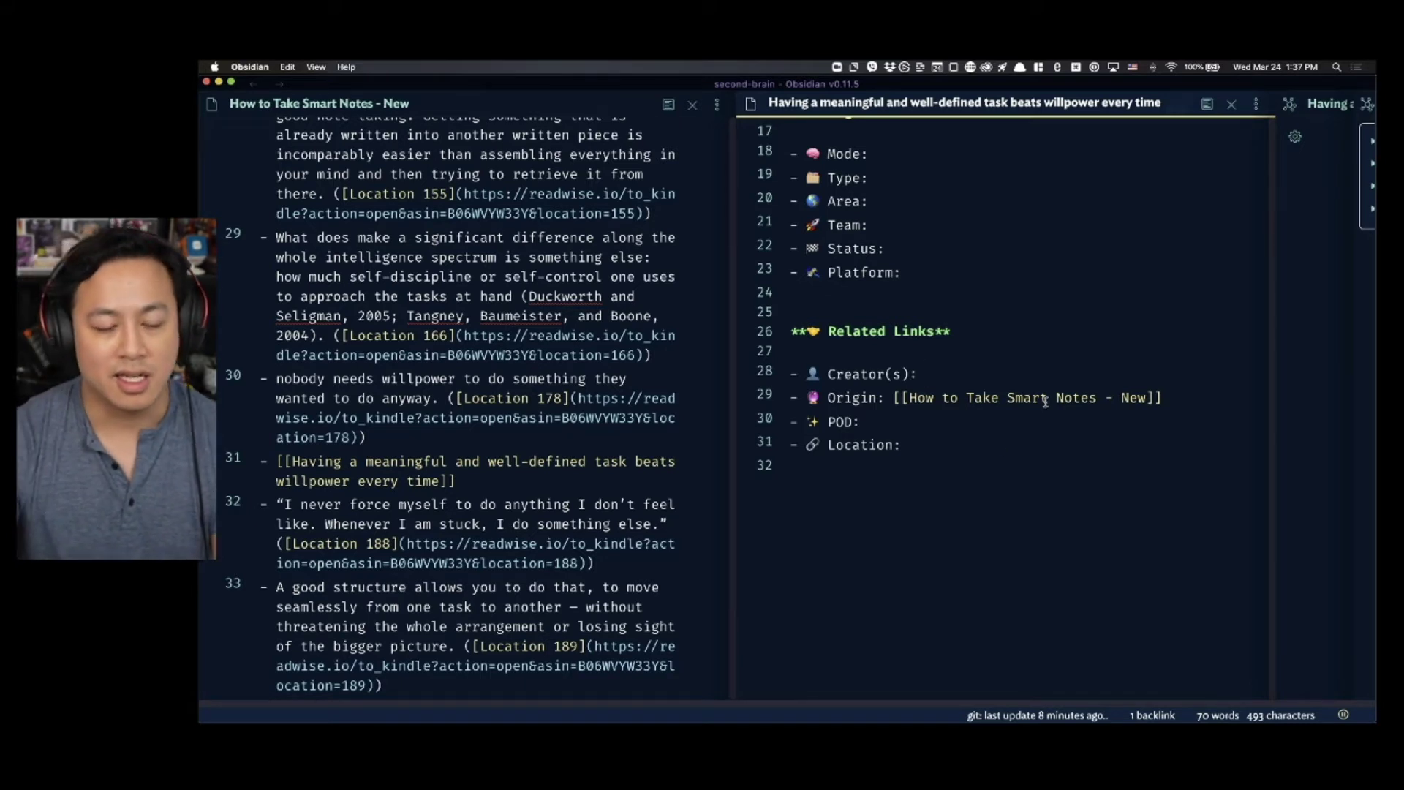
# - Format the highlight paragraph below the extracted note's empty heading as a blockquote
pyautogui.scroll(3, 899, 435)
pyautogui.scroll(1, 974, 434)
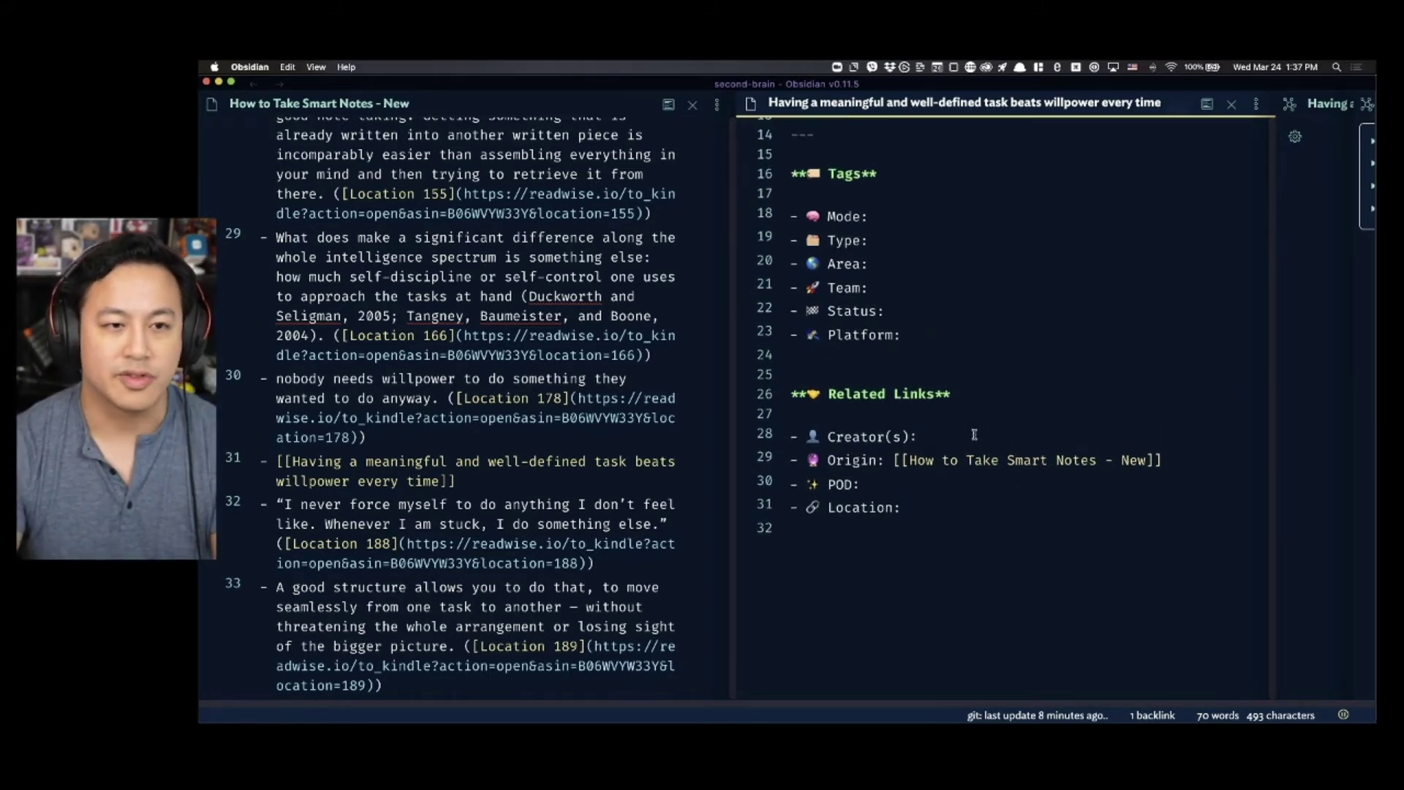
pyautogui.scroll(2, 973, 434)
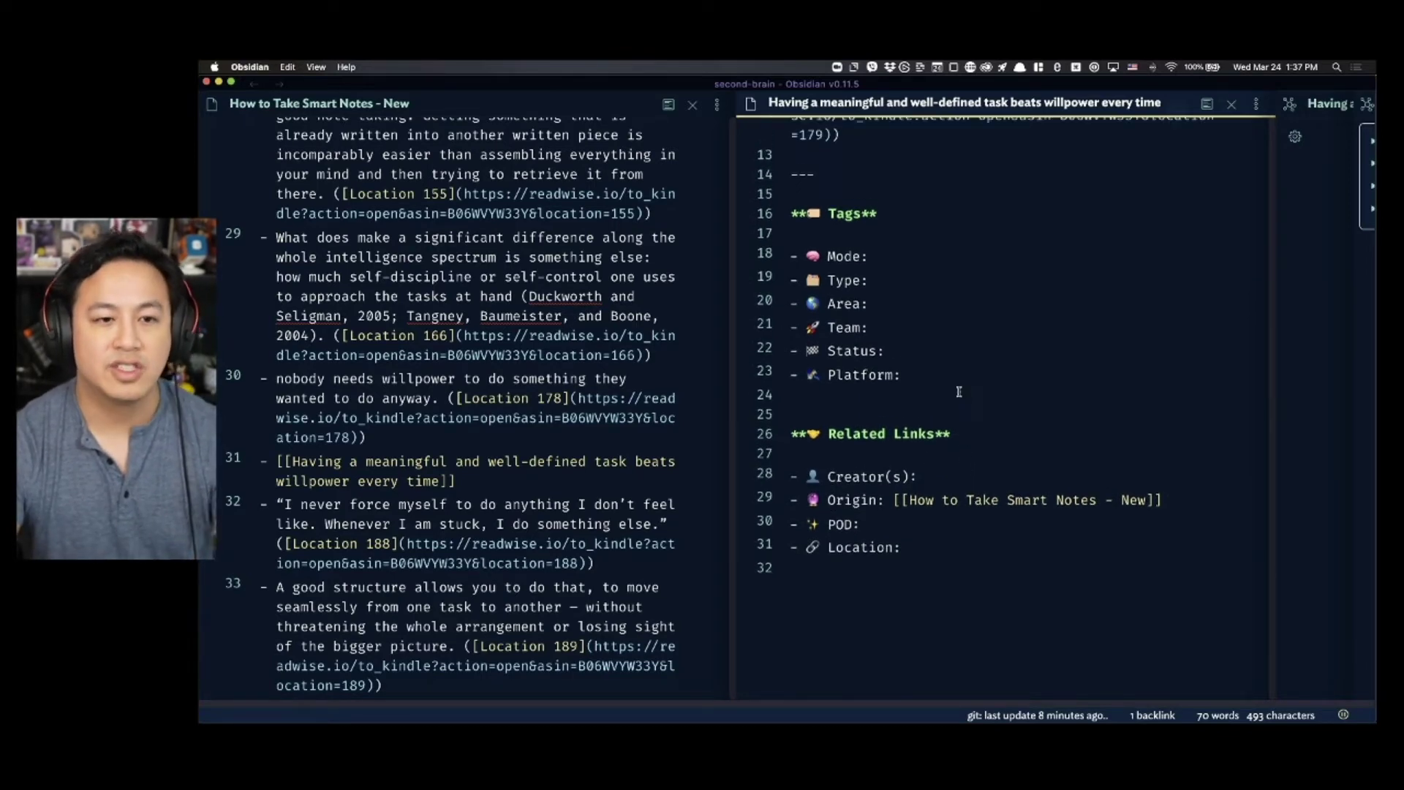
pyautogui.scroll(8, 964, 386)
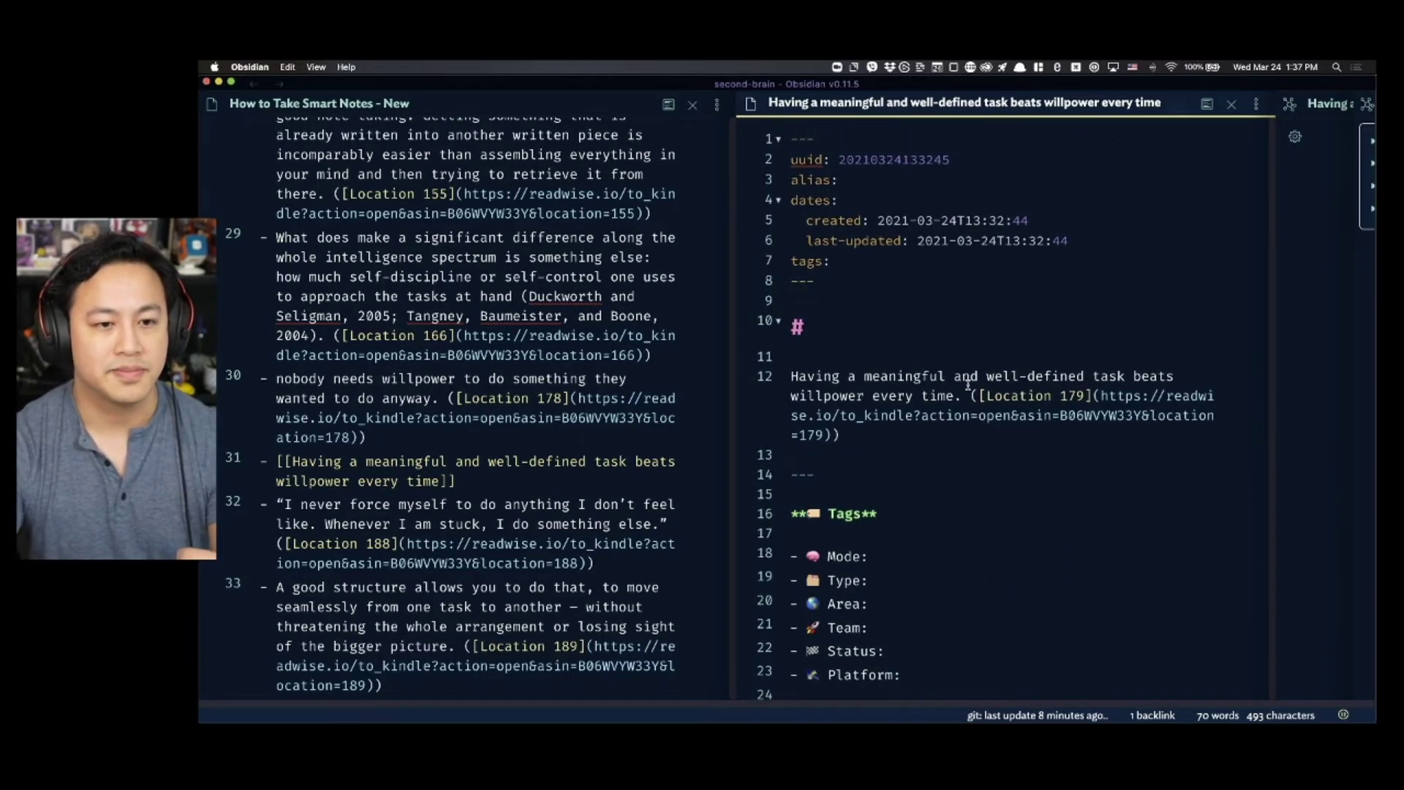
pyautogui.click(791, 381)
pyautogui.write('>')
pyautogui.moveTo(1003, 415); pyautogui.dragTo(989, 432)
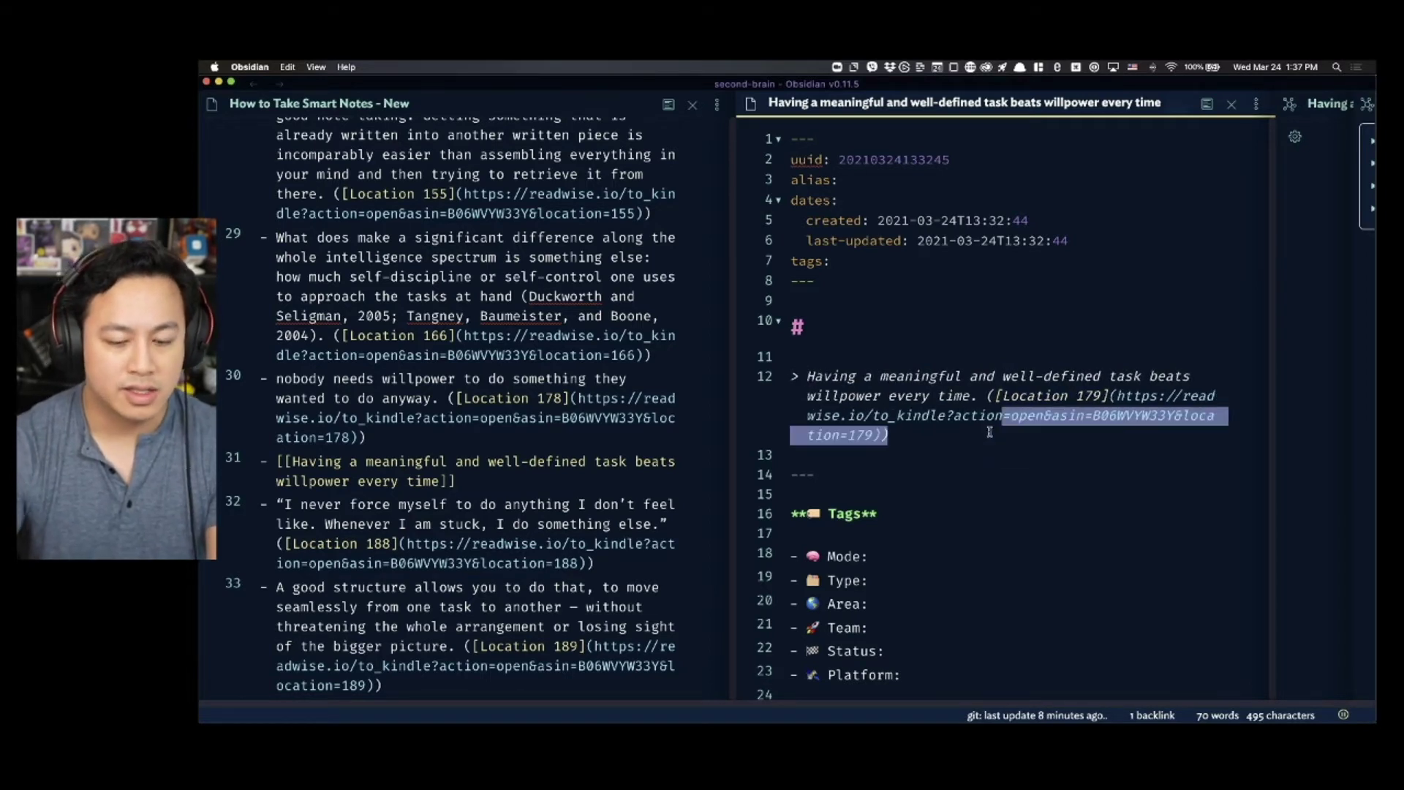
pyautogui.click(989, 432)
# - Add an attribution line inside the blockquote, below the highlight and a blank quoted line, with a dash and a link to "How to Take Smart Notes - New"
pyautogui.press('Return')
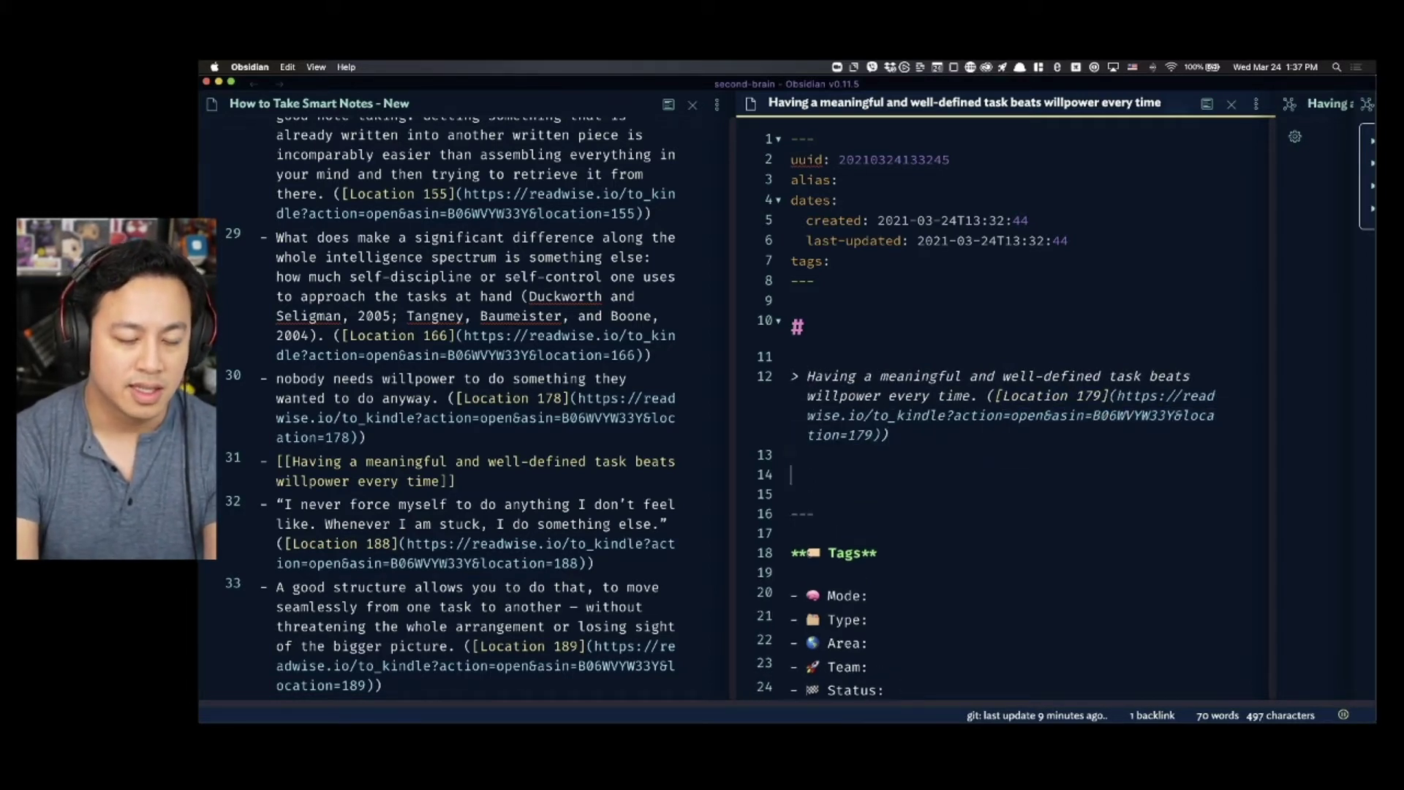
pyautogui.press('Return')
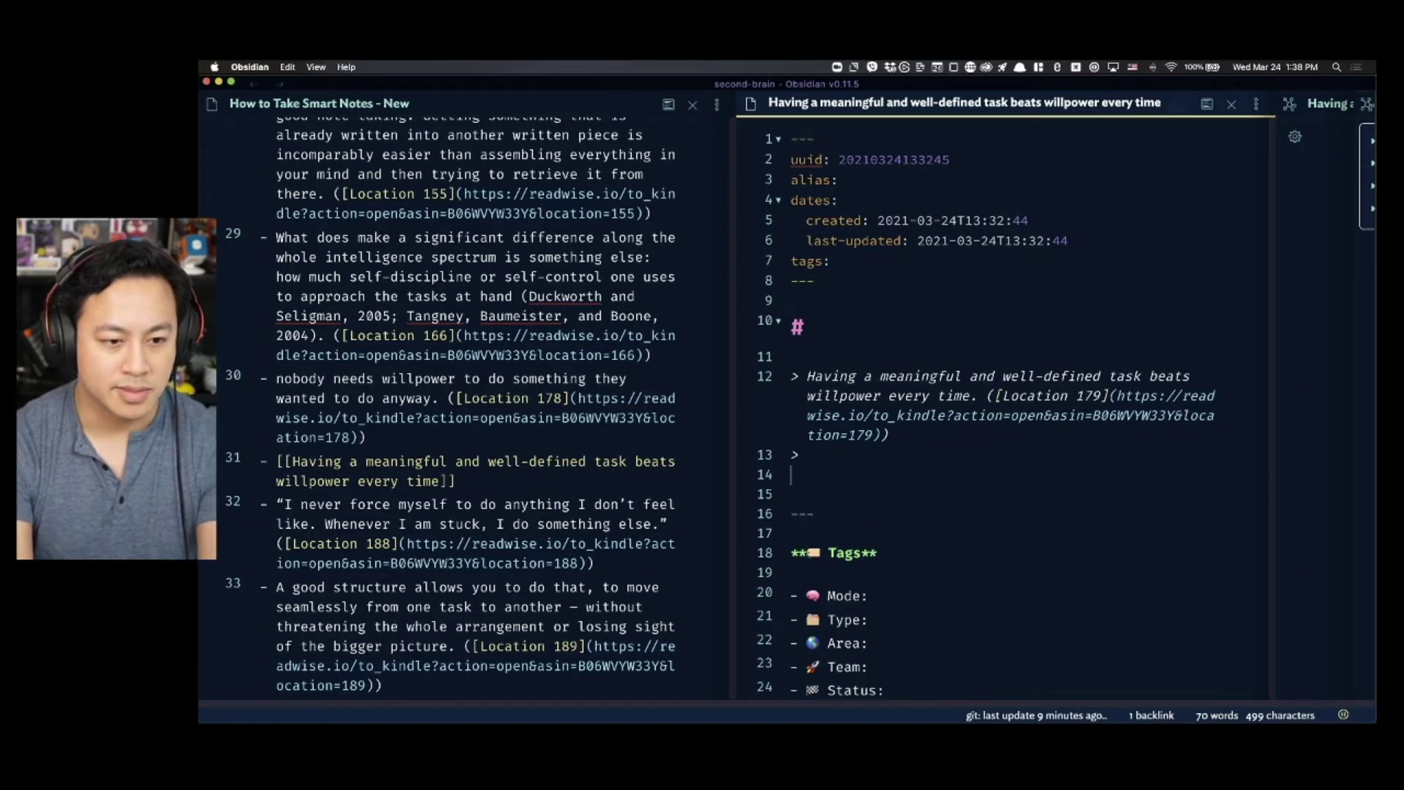
pyautogui.write('- [[')
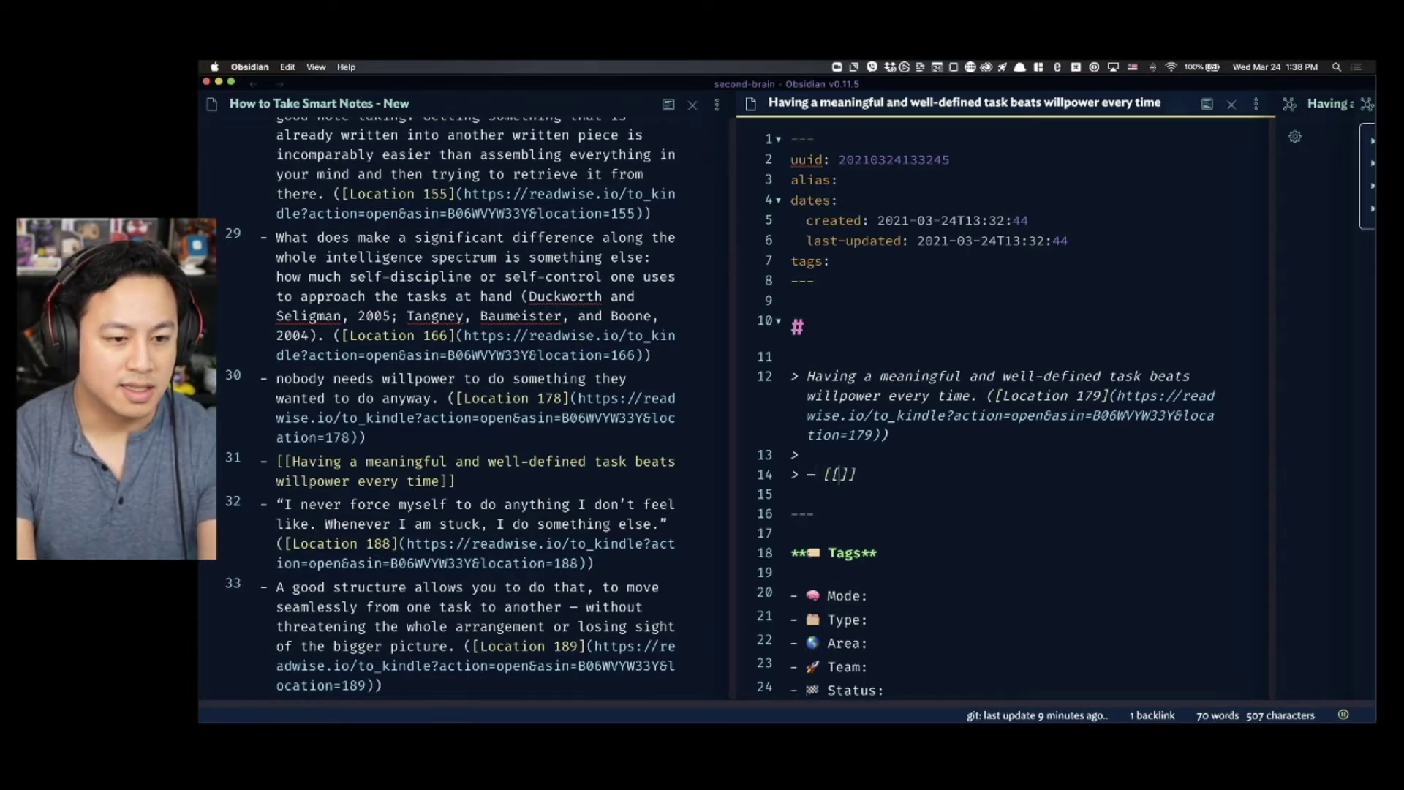
pyautogui.write('how to')
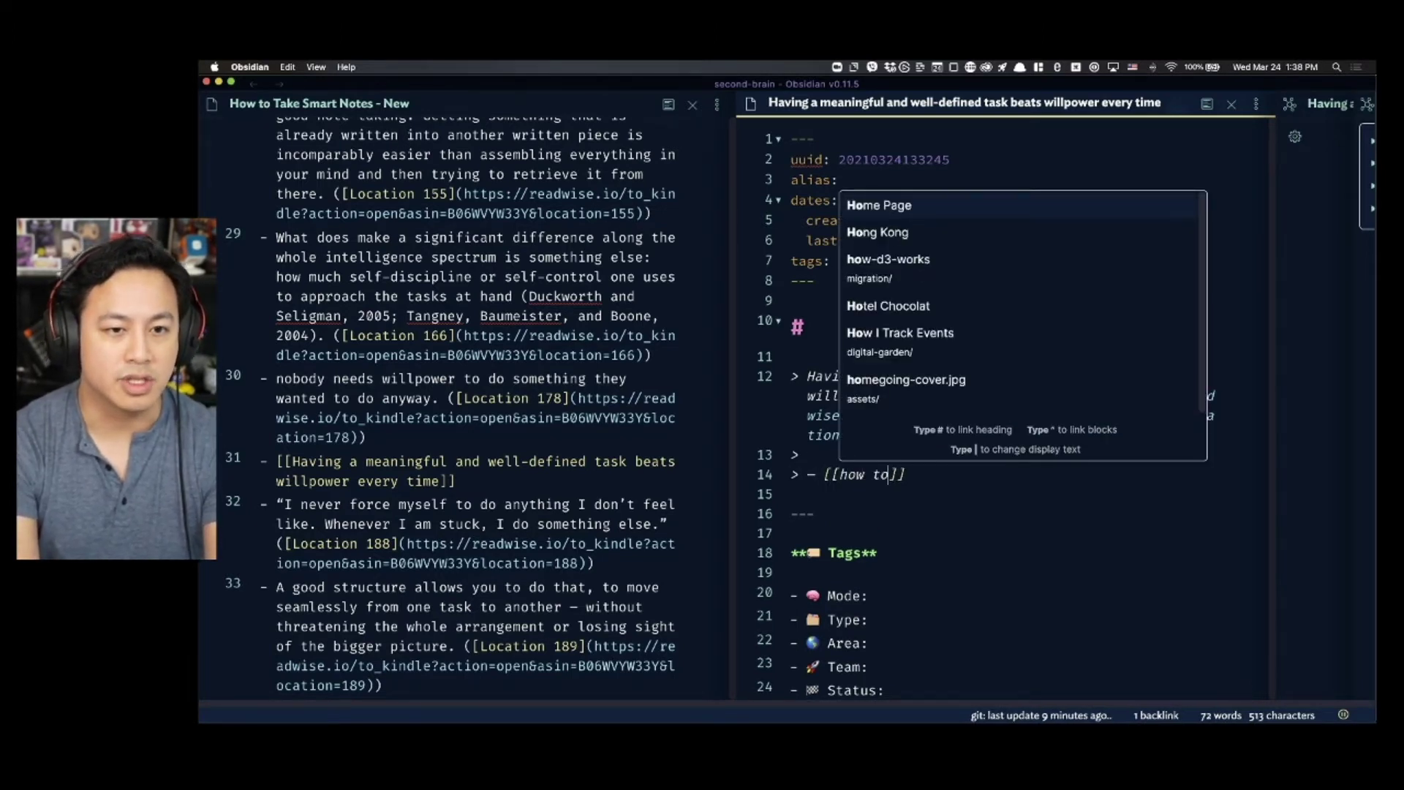
pyautogui.write(' take')
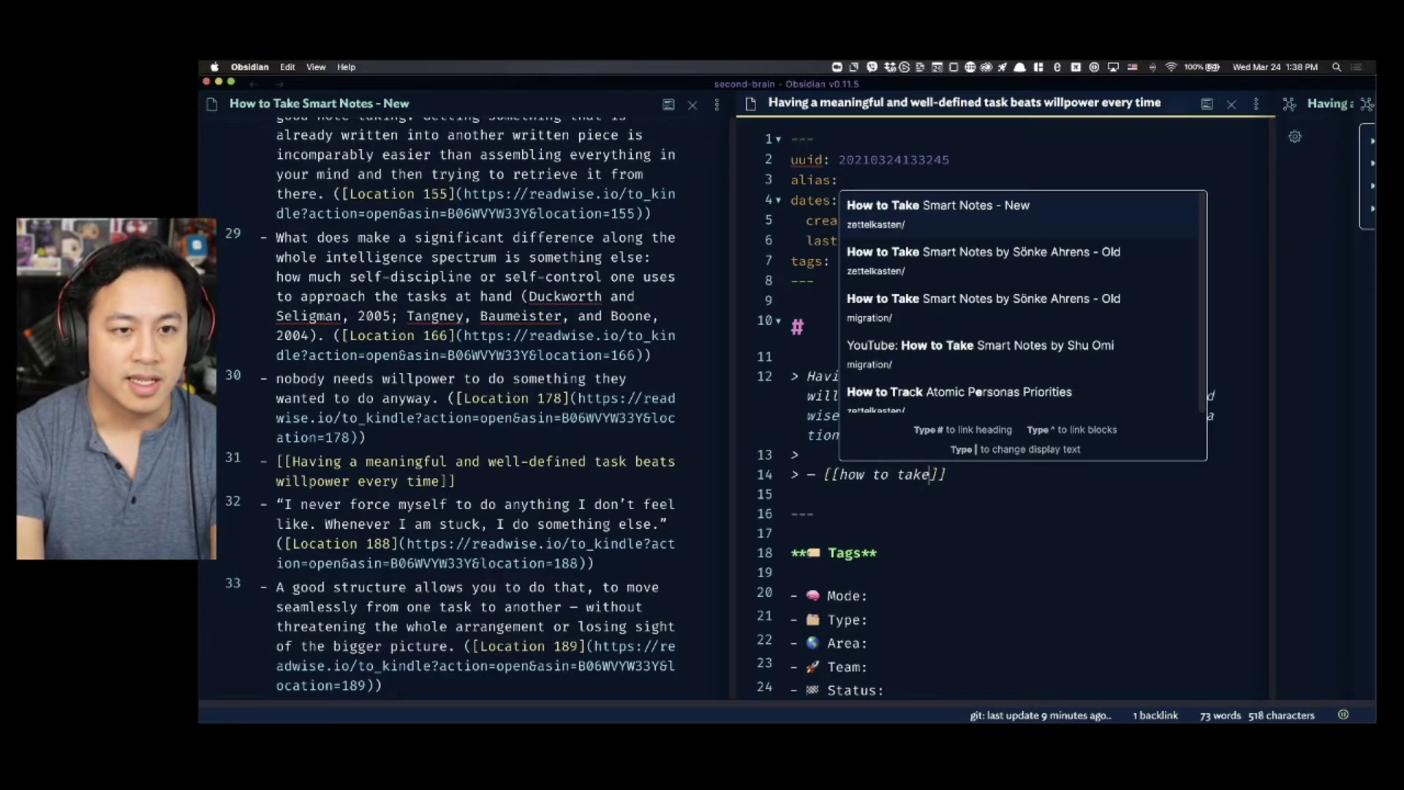
pyautogui.press('Return')
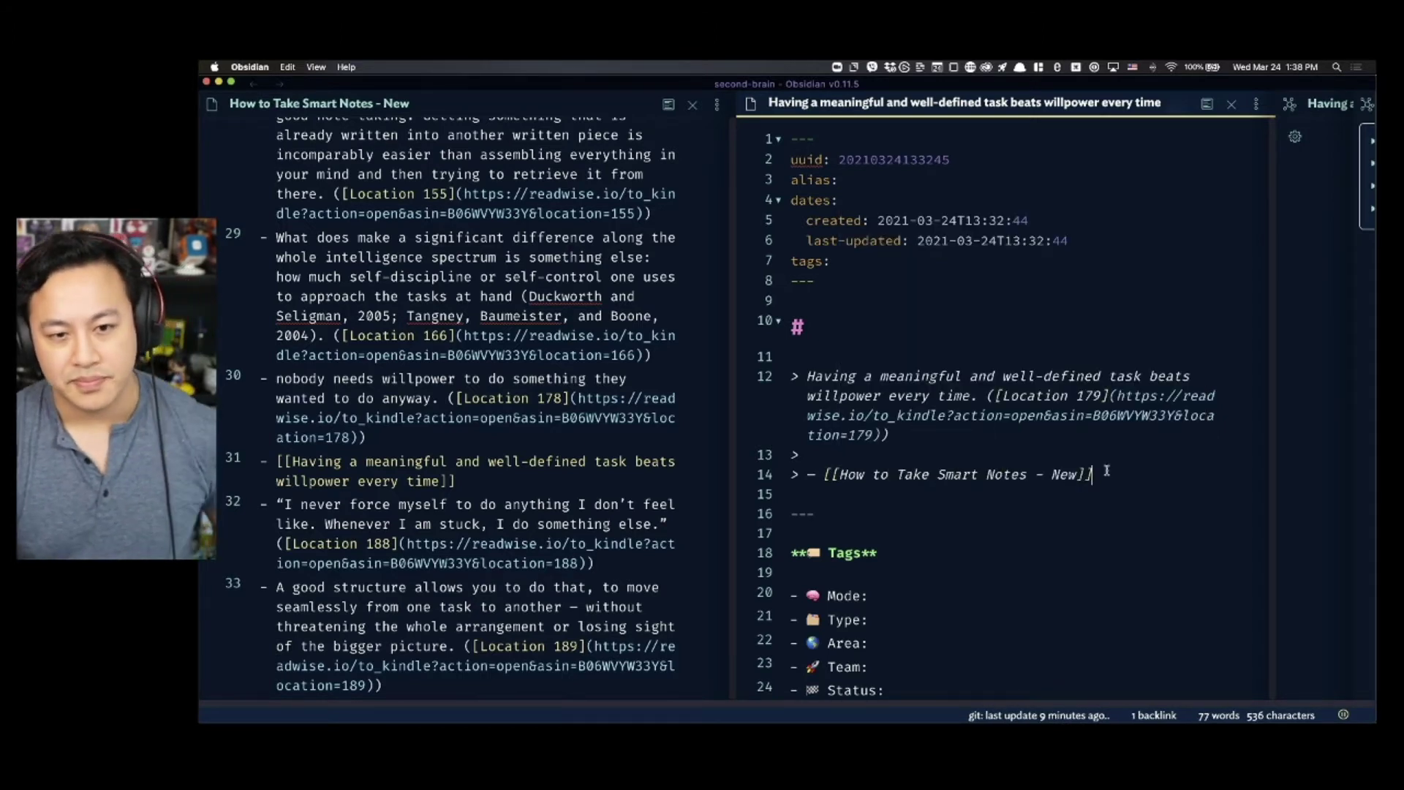
pyautogui.press('Return')
pyautogui.press('Return')
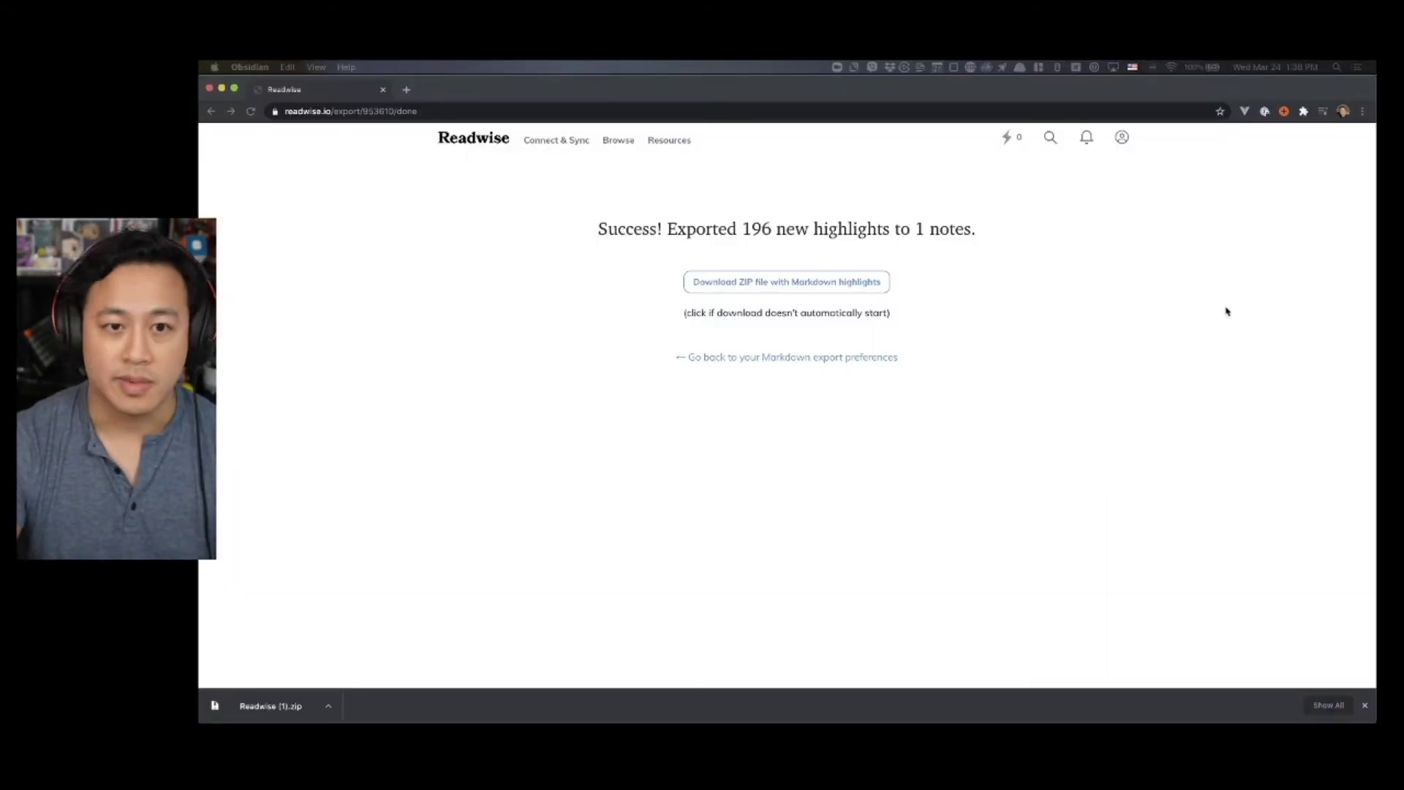
# - Switch to Chrome and search the web for "gochangelog" in a new tab
pyautogui.press('super+t')
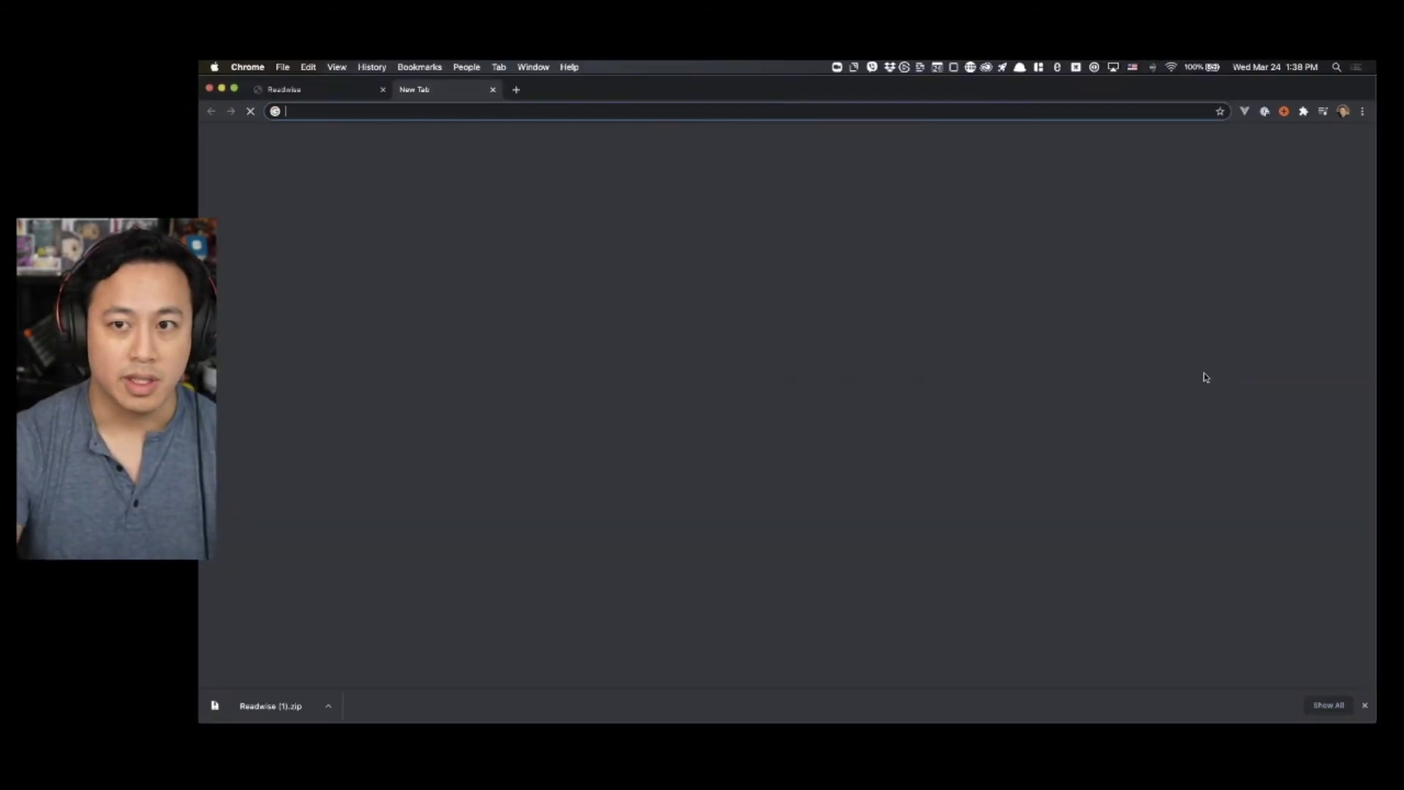
pyautogui.write('gochangelog')
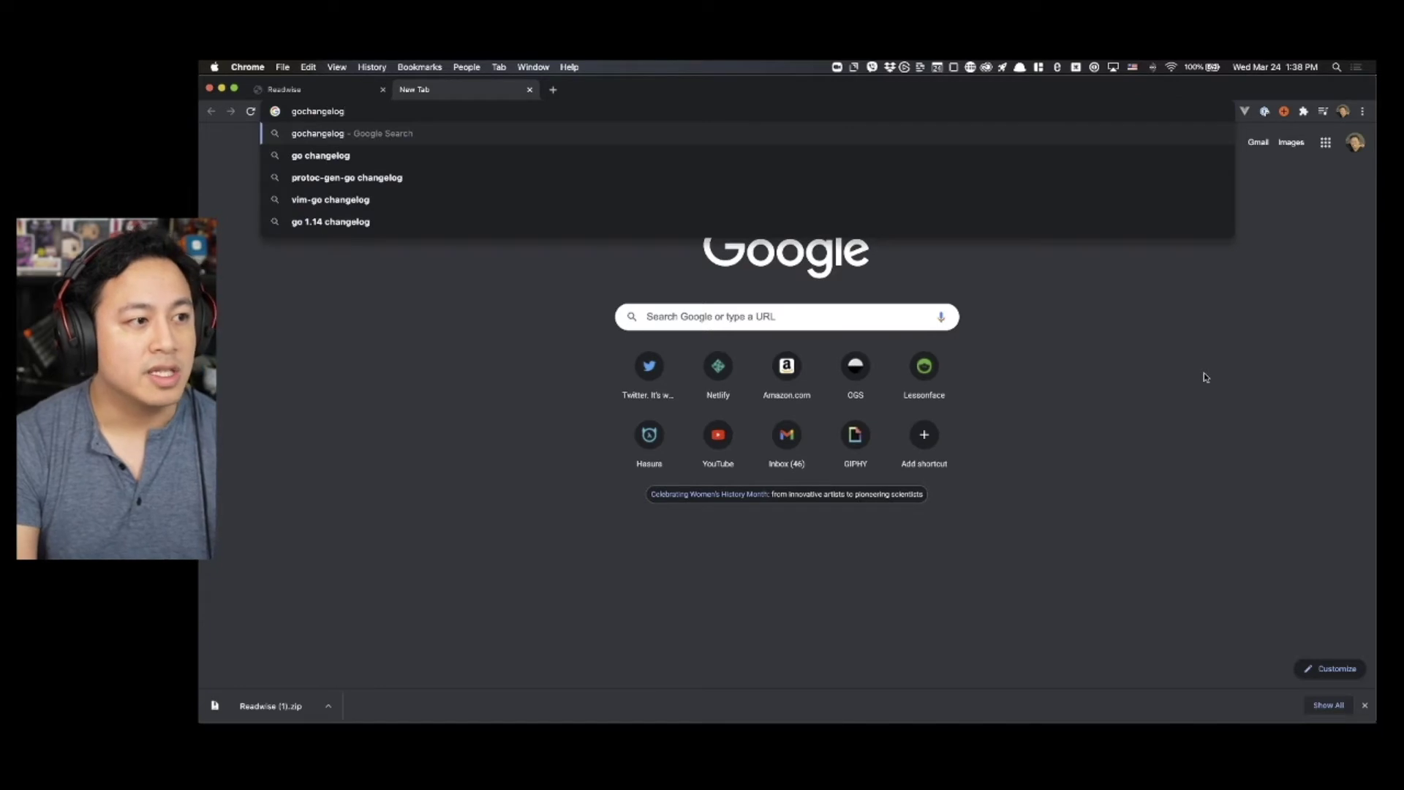
pyautogui.press('Return')
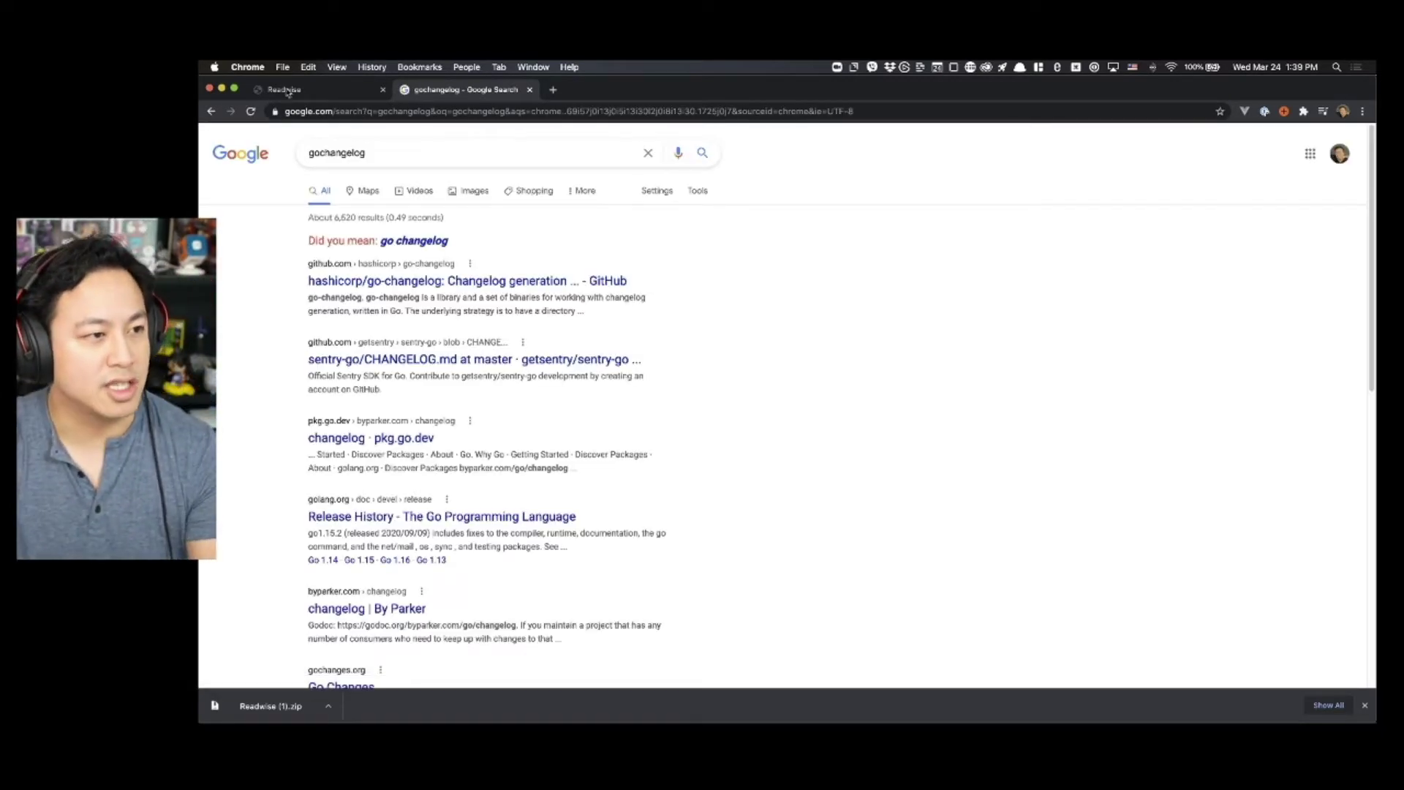
# - Replace the Google search query with "changelog podcast"
pyautogui.doubleClick(370, 152)
pyautogui.write('cha')
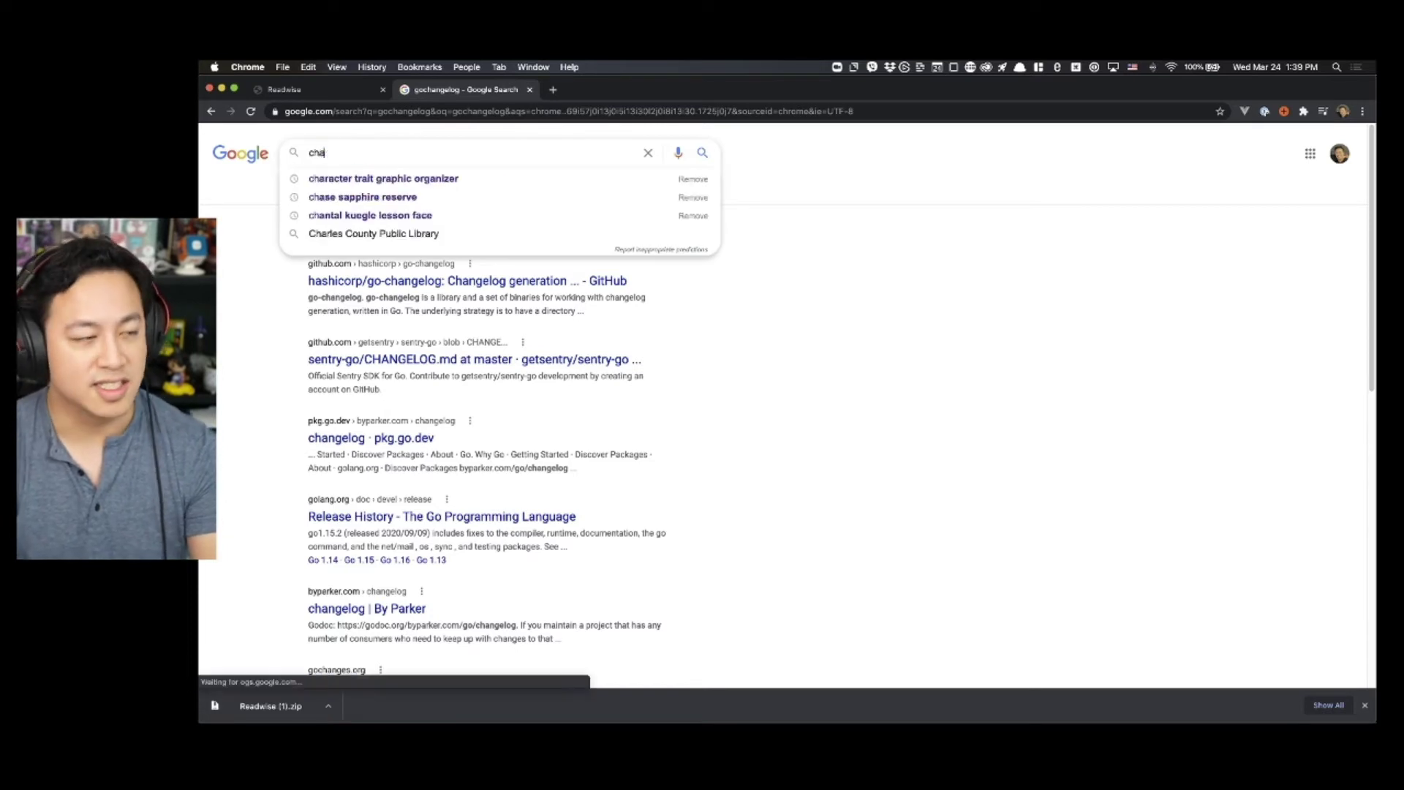
pyautogui.write('ngelog podcast')
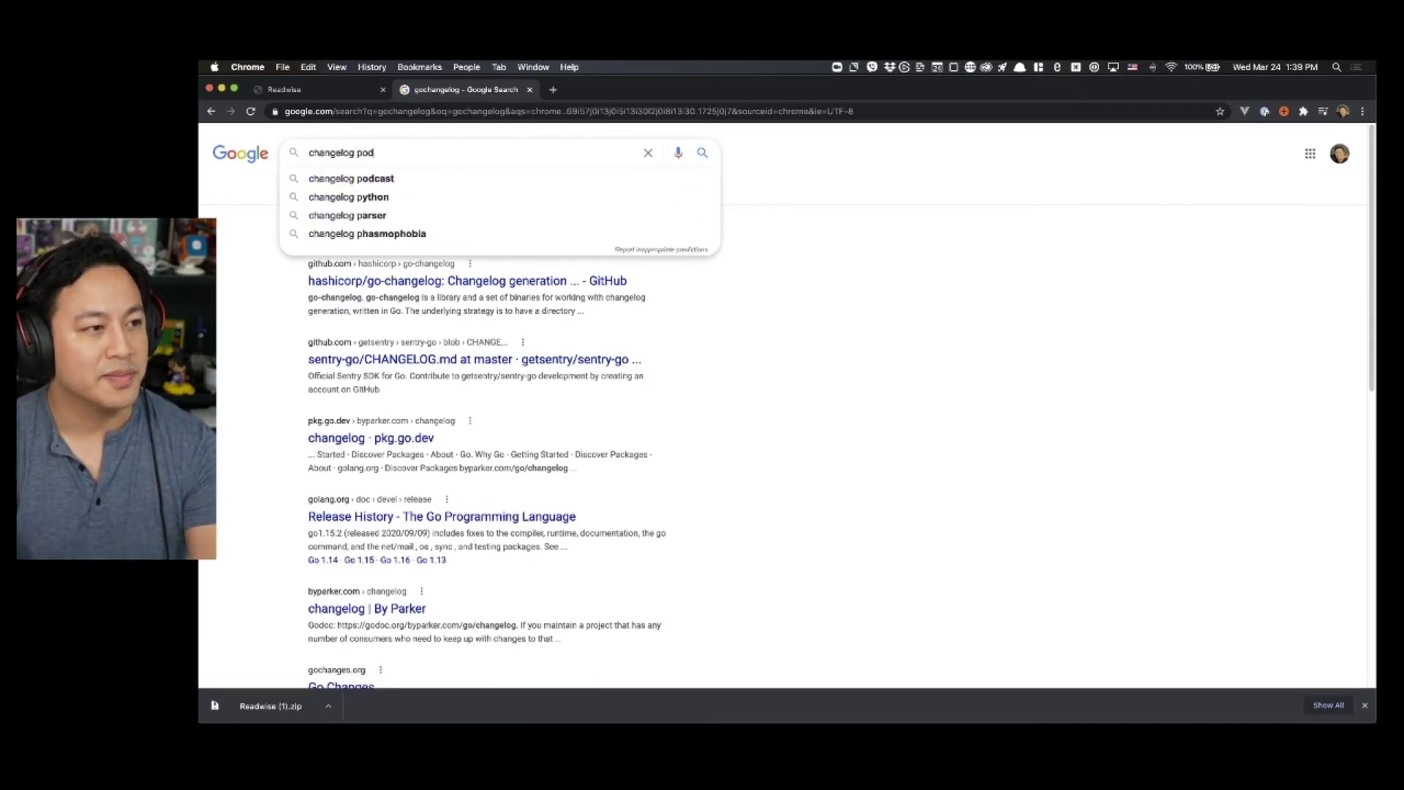
# - Search Google for "changelog podcast" and open The Changelog Podcast page on changelog.com
pyautogui.press('Return')
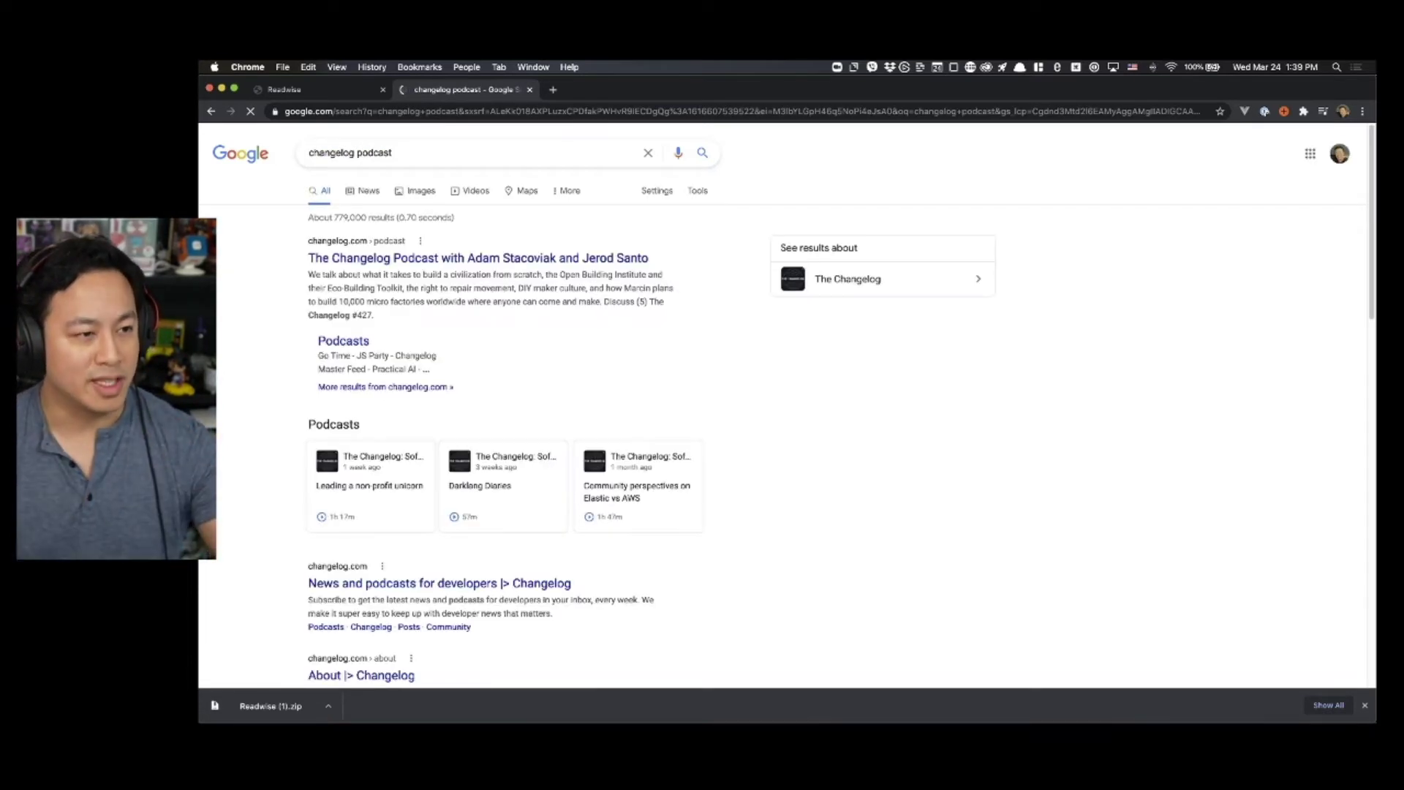
pyautogui.click(495, 260)
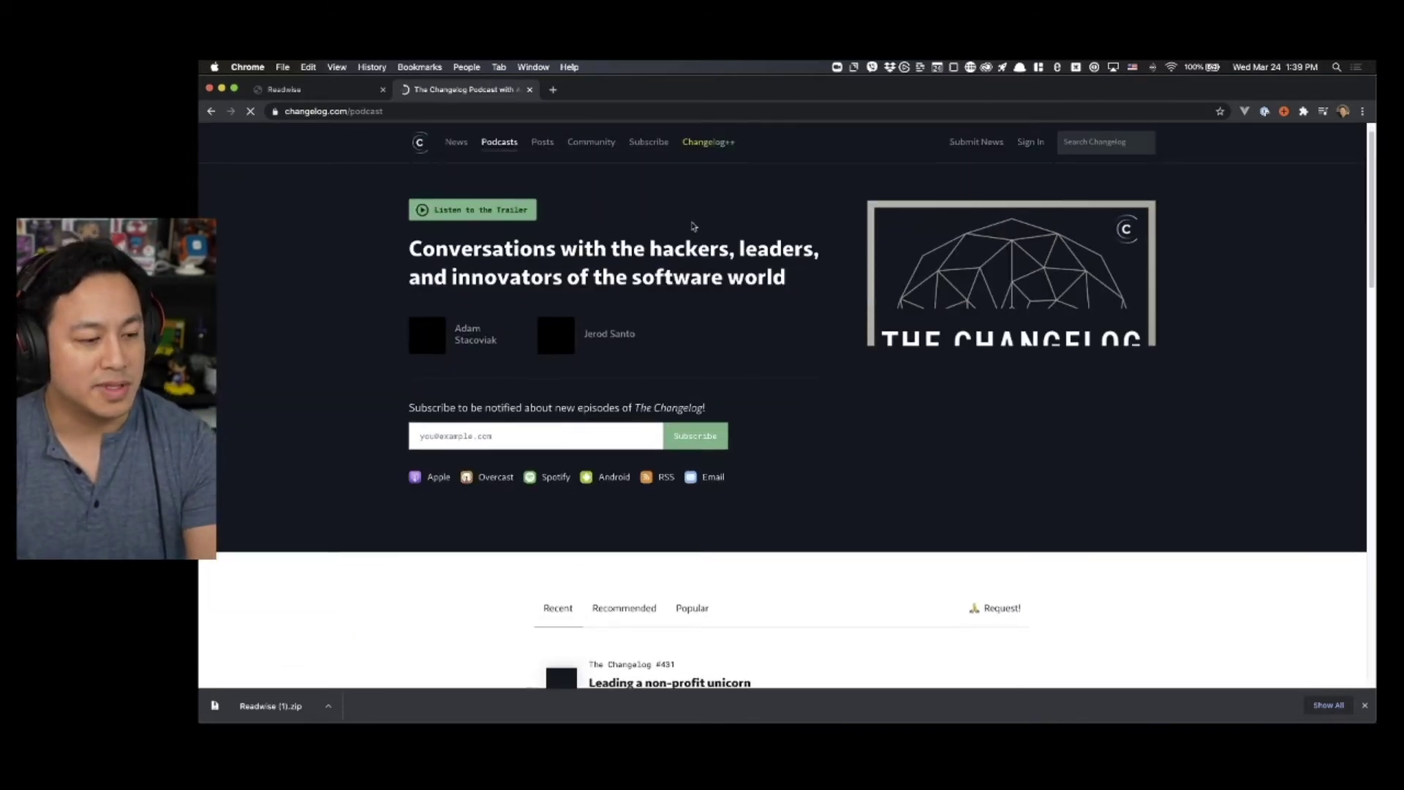
# - Search the text of the podcast page for "go" and "golang", and close the page search
pyautogui.scroll(-2, 695, 226)
pyautogui.press('super+f')
pyautogui.write('co')
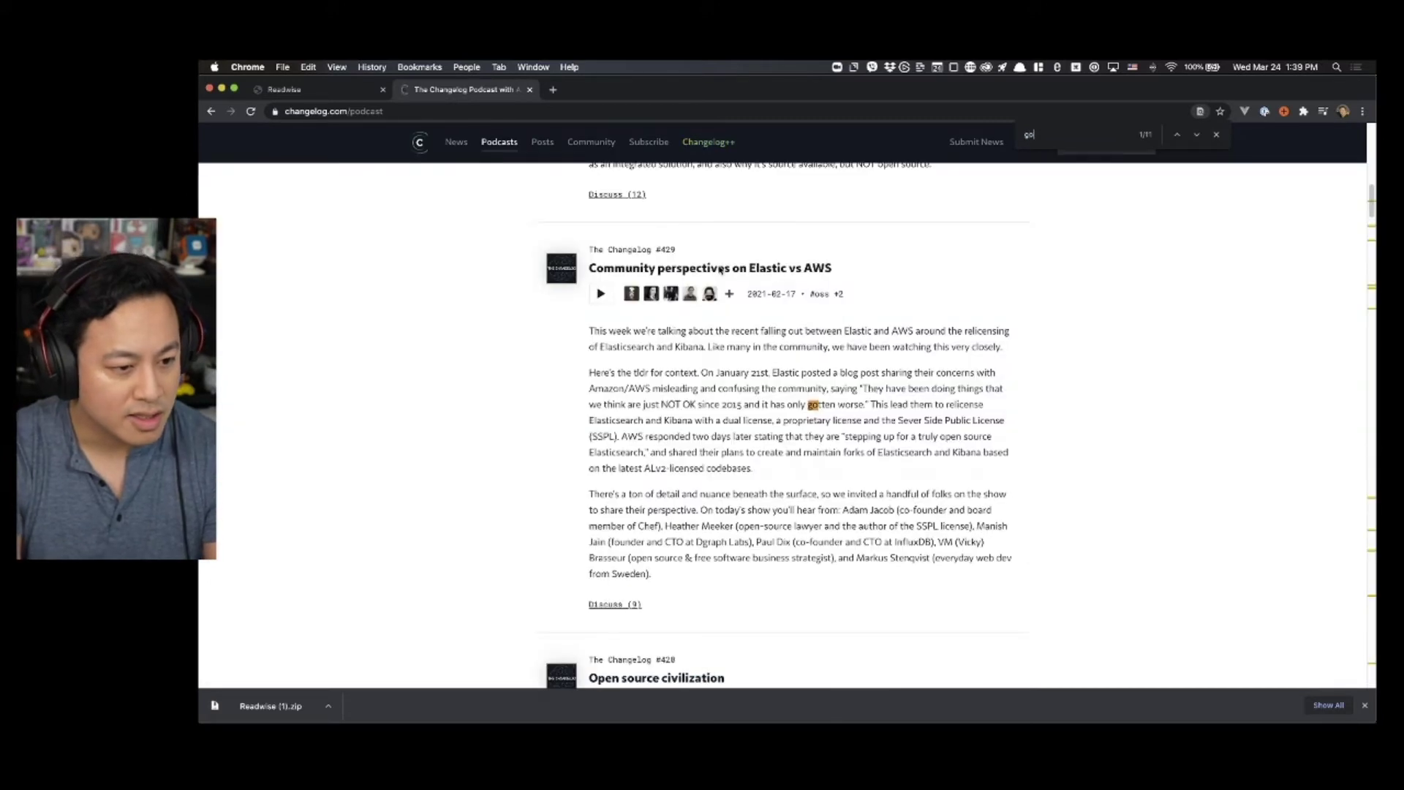
pyautogui.press('Return')
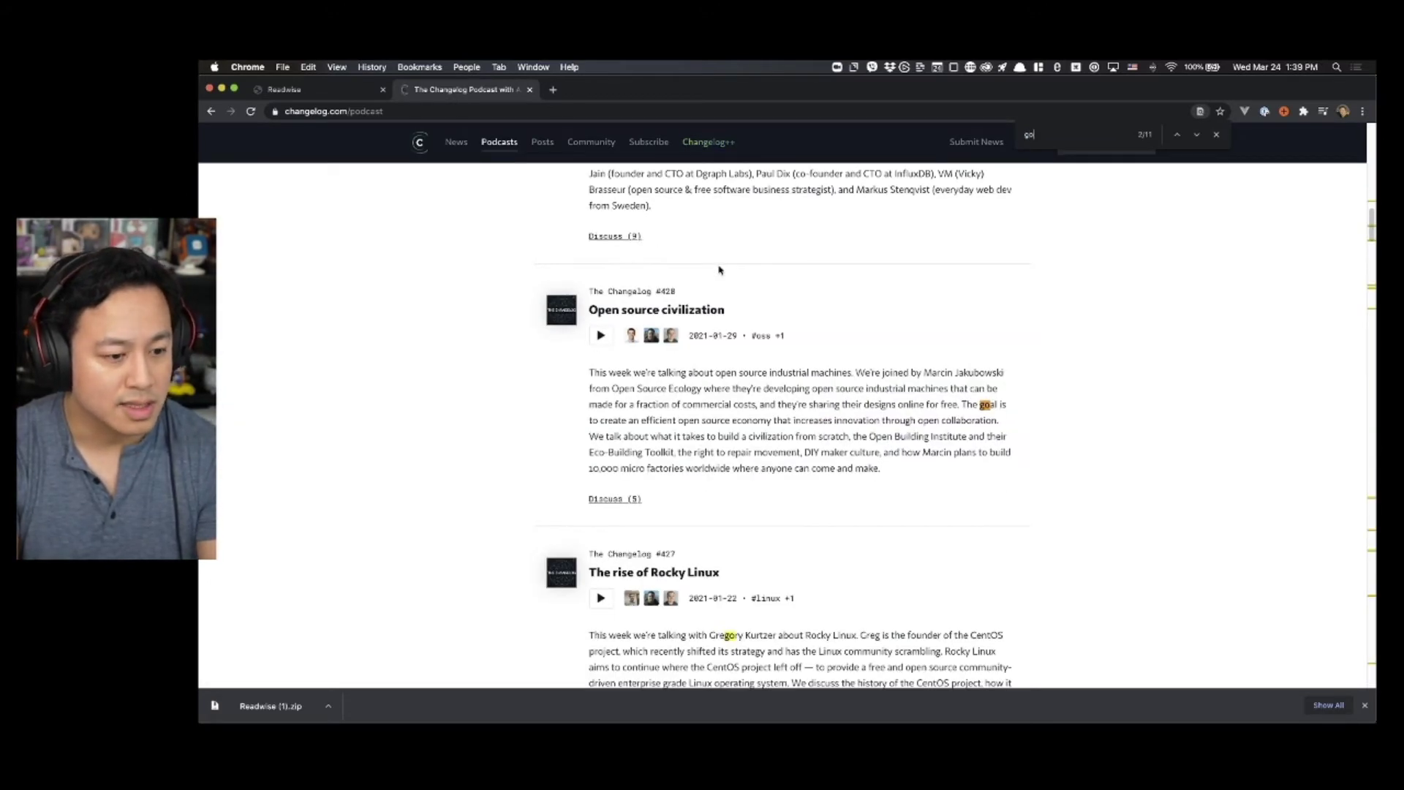
pyautogui.write('lang')
pyautogui.click(585, 117)
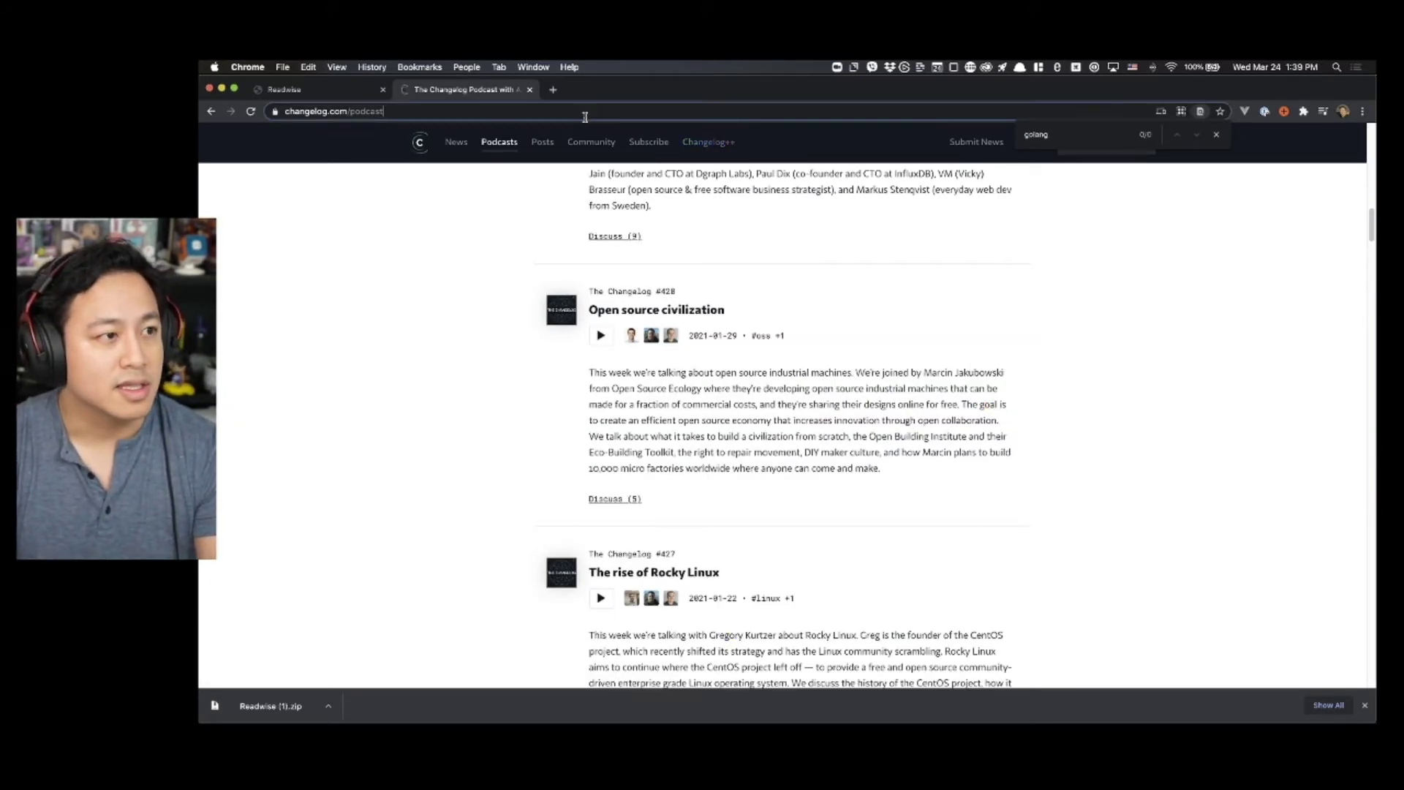
pyautogui.write('gol')
pyautogui.press('Escape')
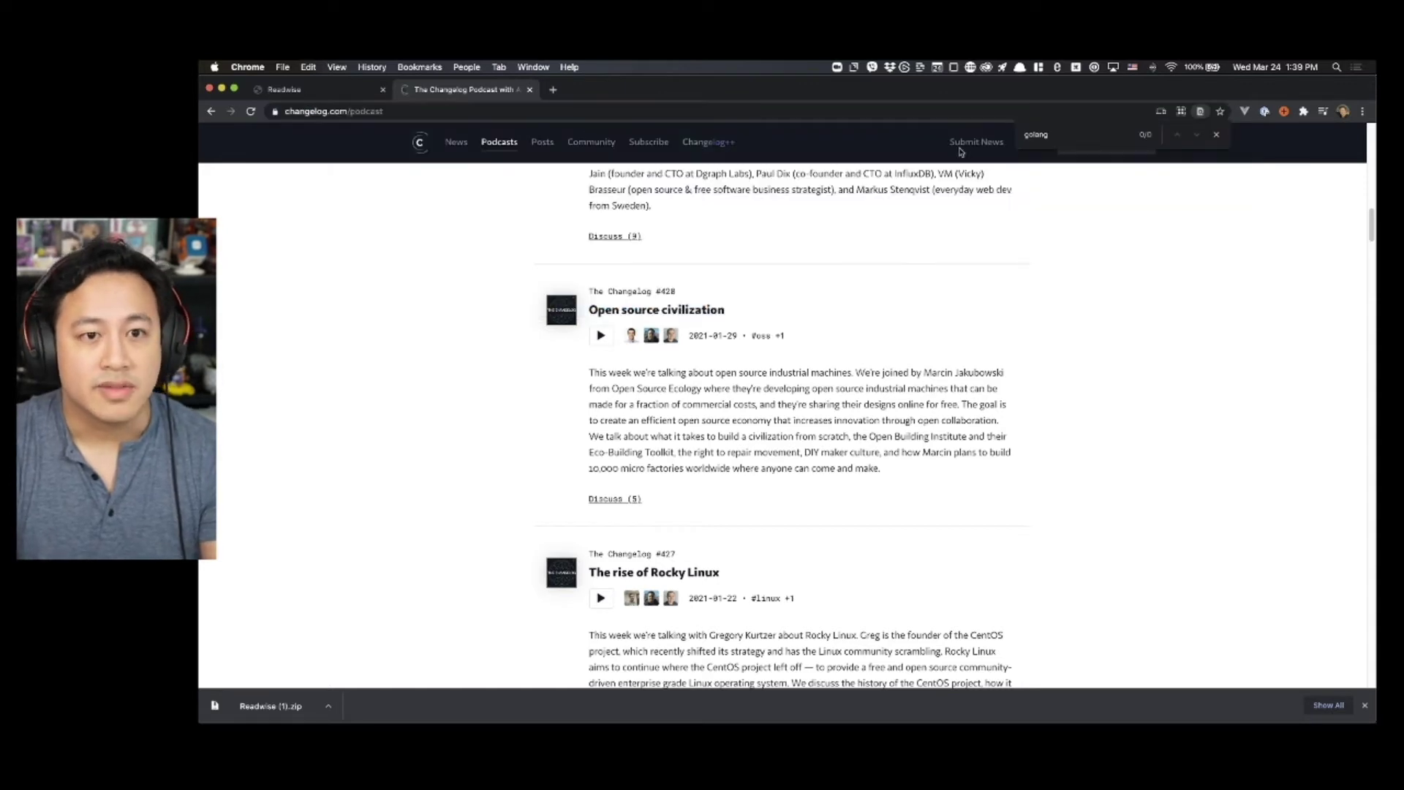
pyautogui.click(1214, 135)
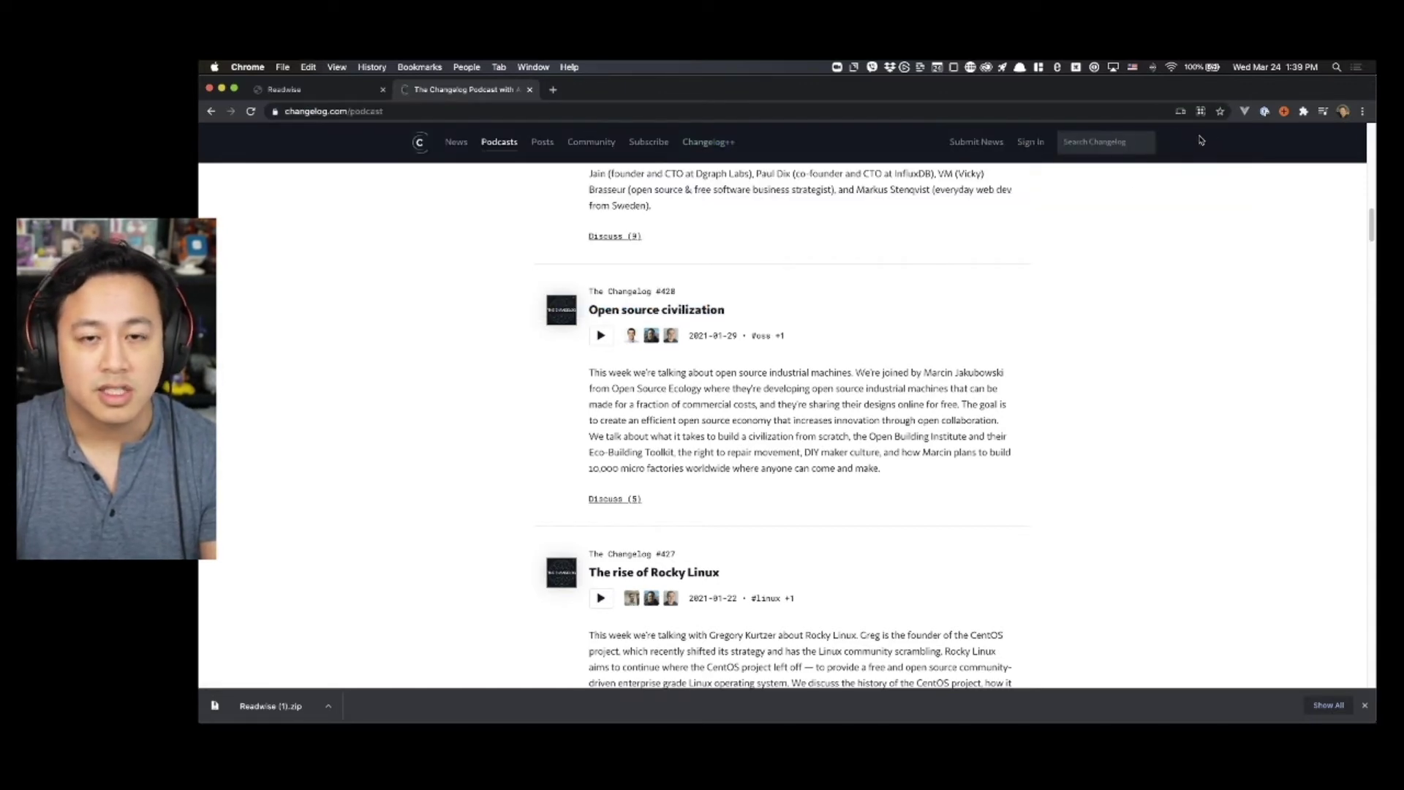
# - Search the Changelog site for "golang" and open the Go Time episode "Golang Flow, FaaS, and Buffalo"
pyautogui.click(1119, 141)
pyautogui.write('golang')
pyautogui.press('Return')
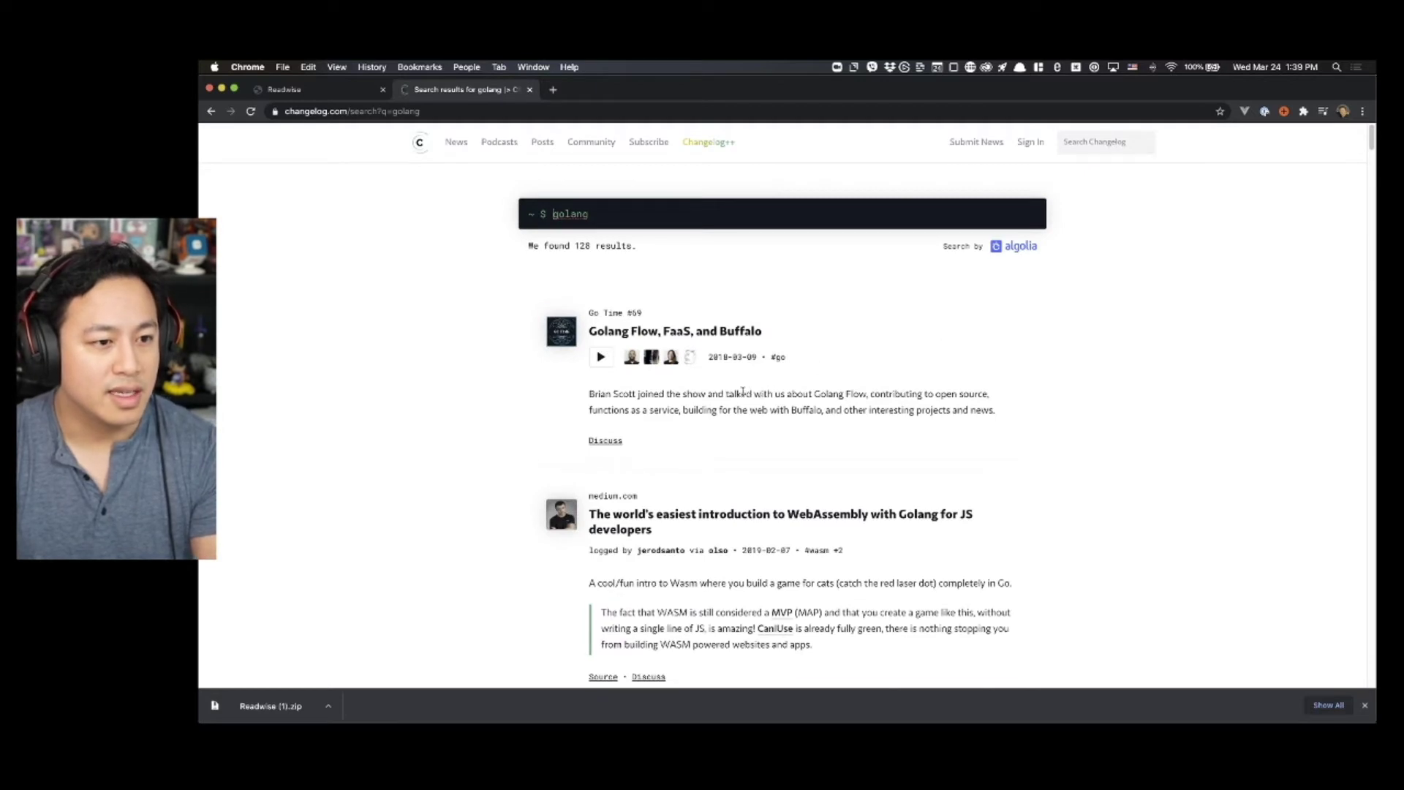
pyautogui.scroll(-1, 744, 395)
pyautogui.scroll(-5, 744, 396)
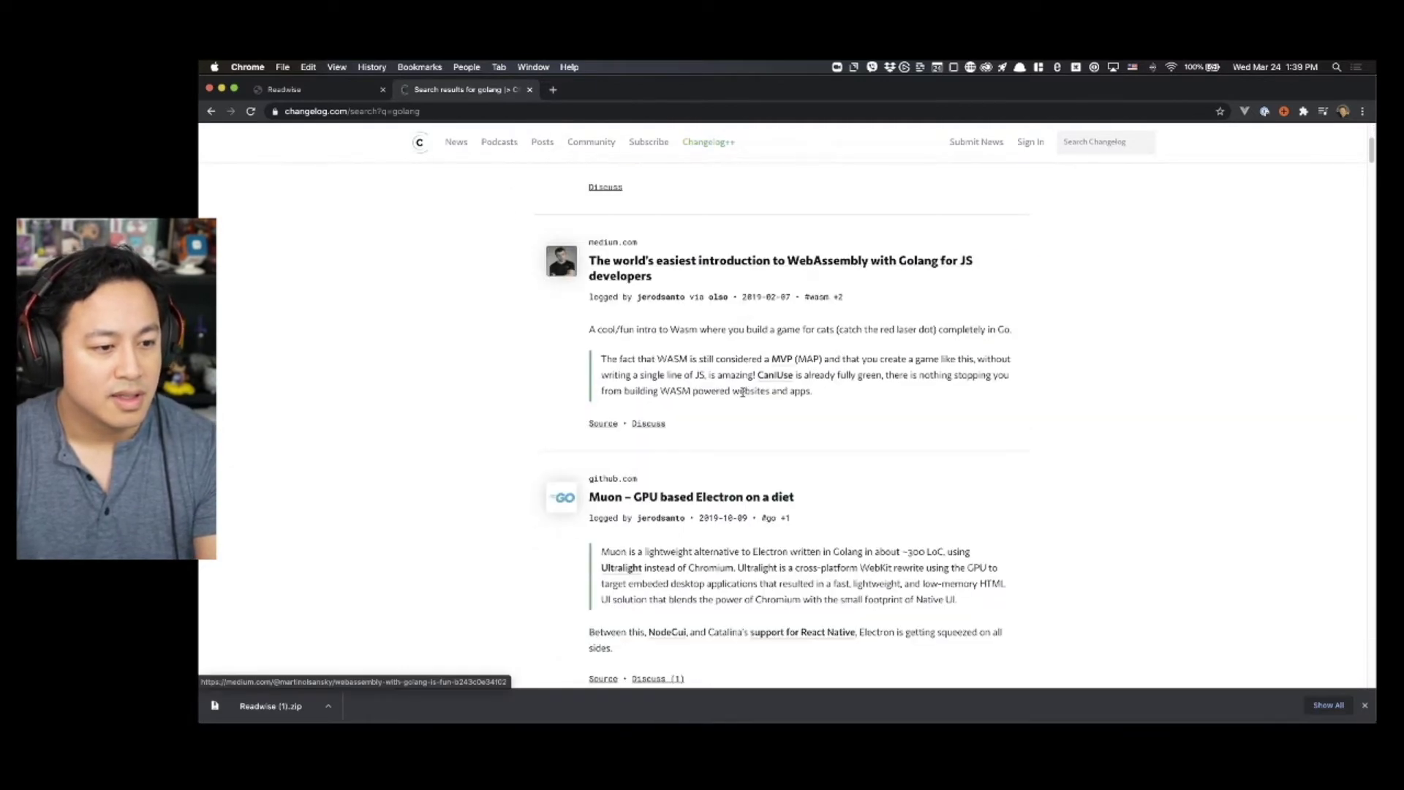
pyautogui.scroll(5, 775, 286)
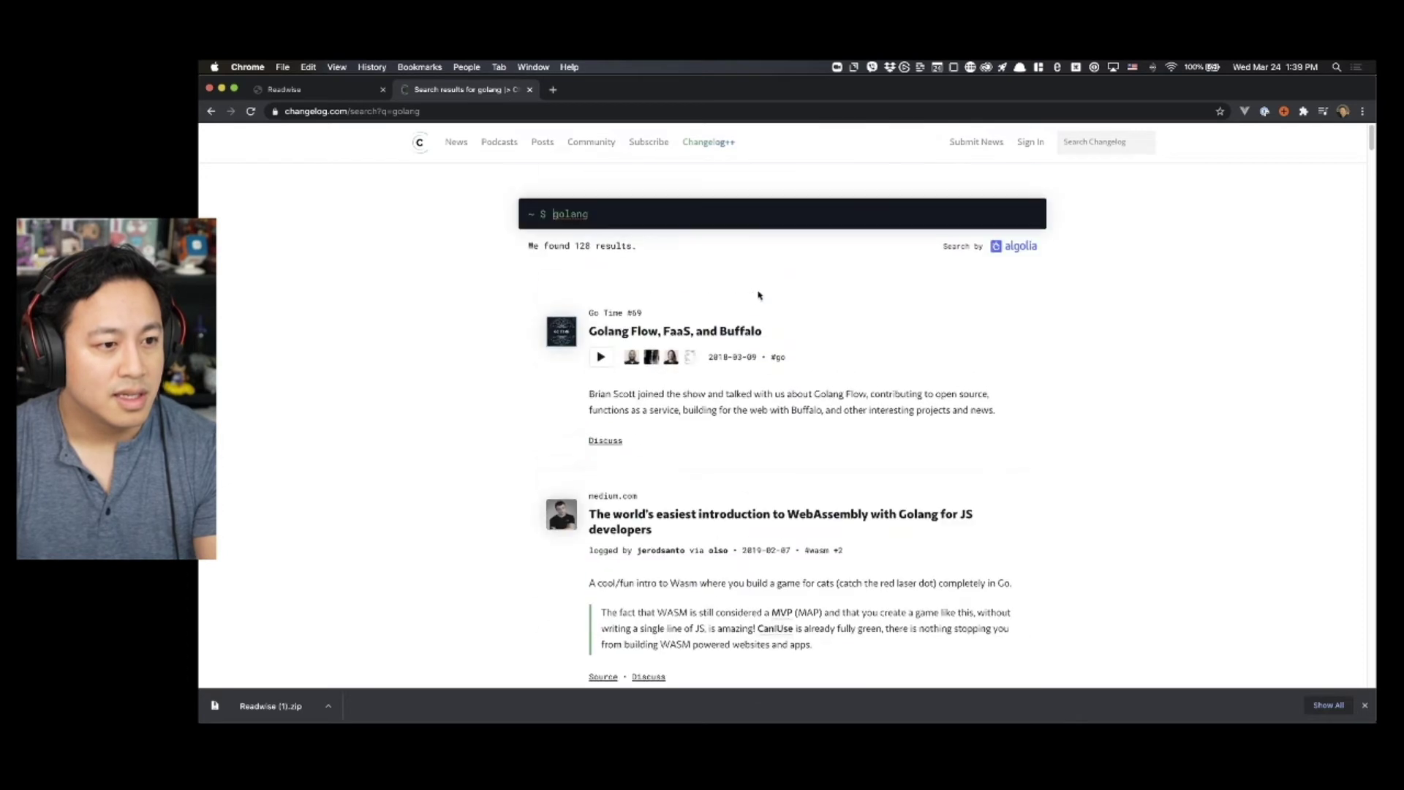
pyautogui.click(679, 331)
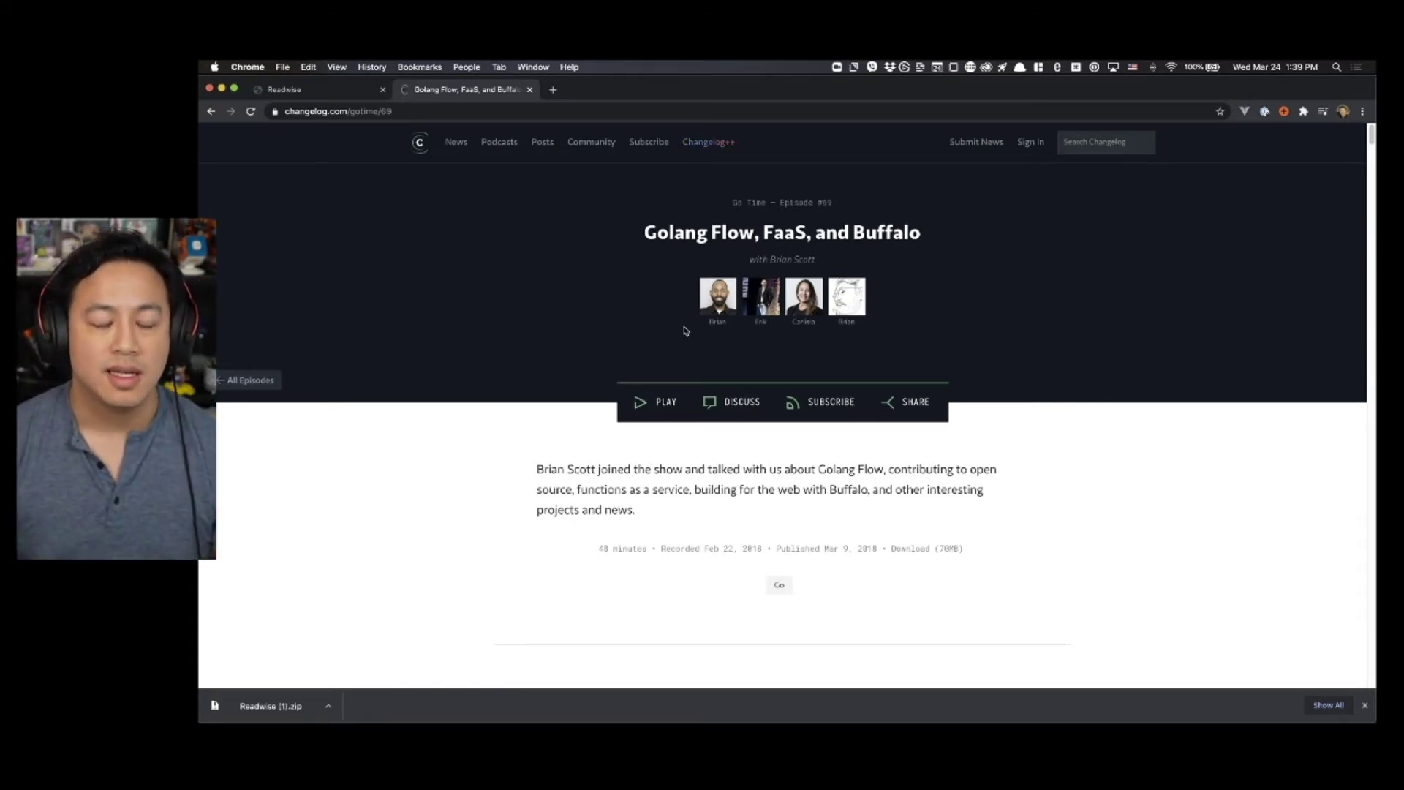
# - Copy the episode page's web address and create a new note in Obsidian
pyautogui.click(433, 112)
pyautogui.press('super+c')
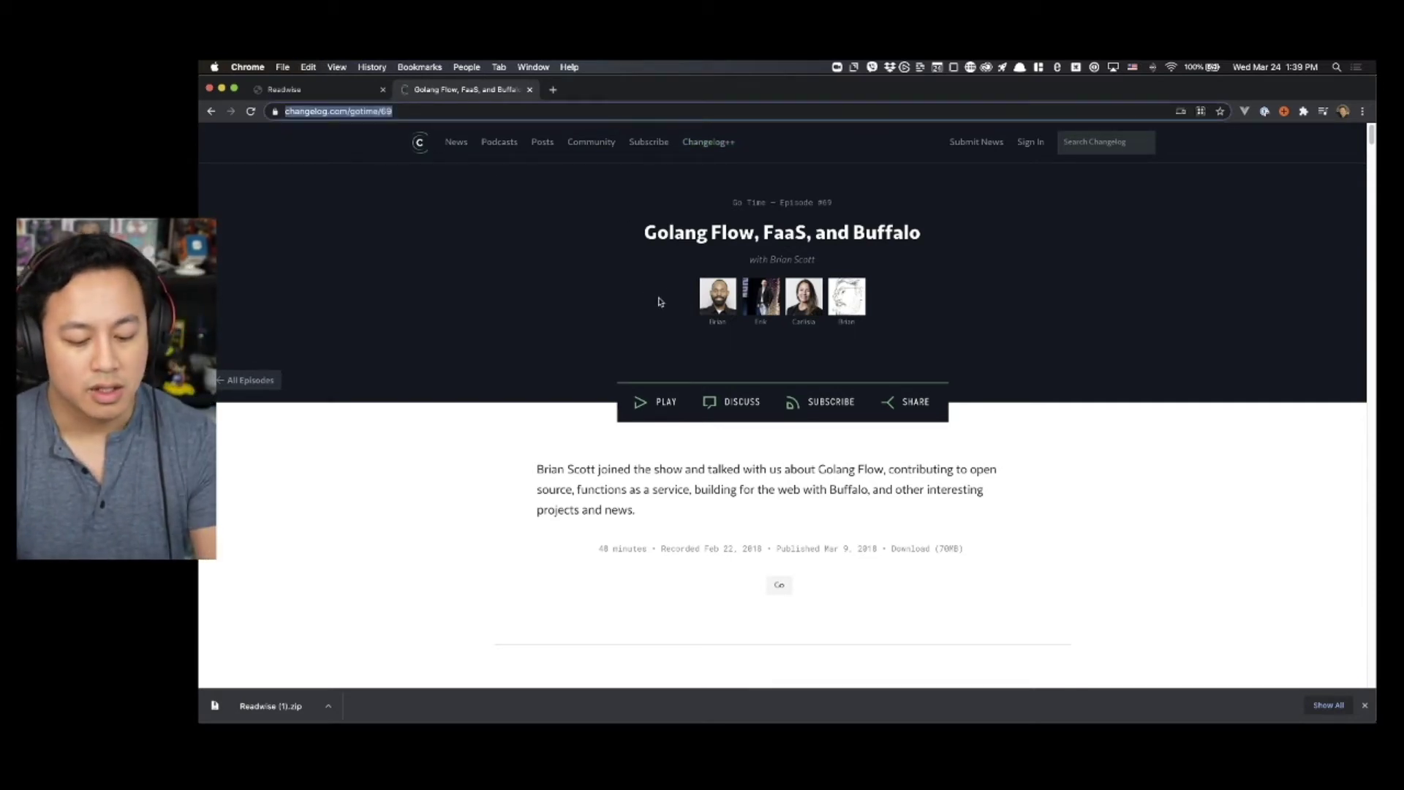
pyautogui.press('super+Tab')
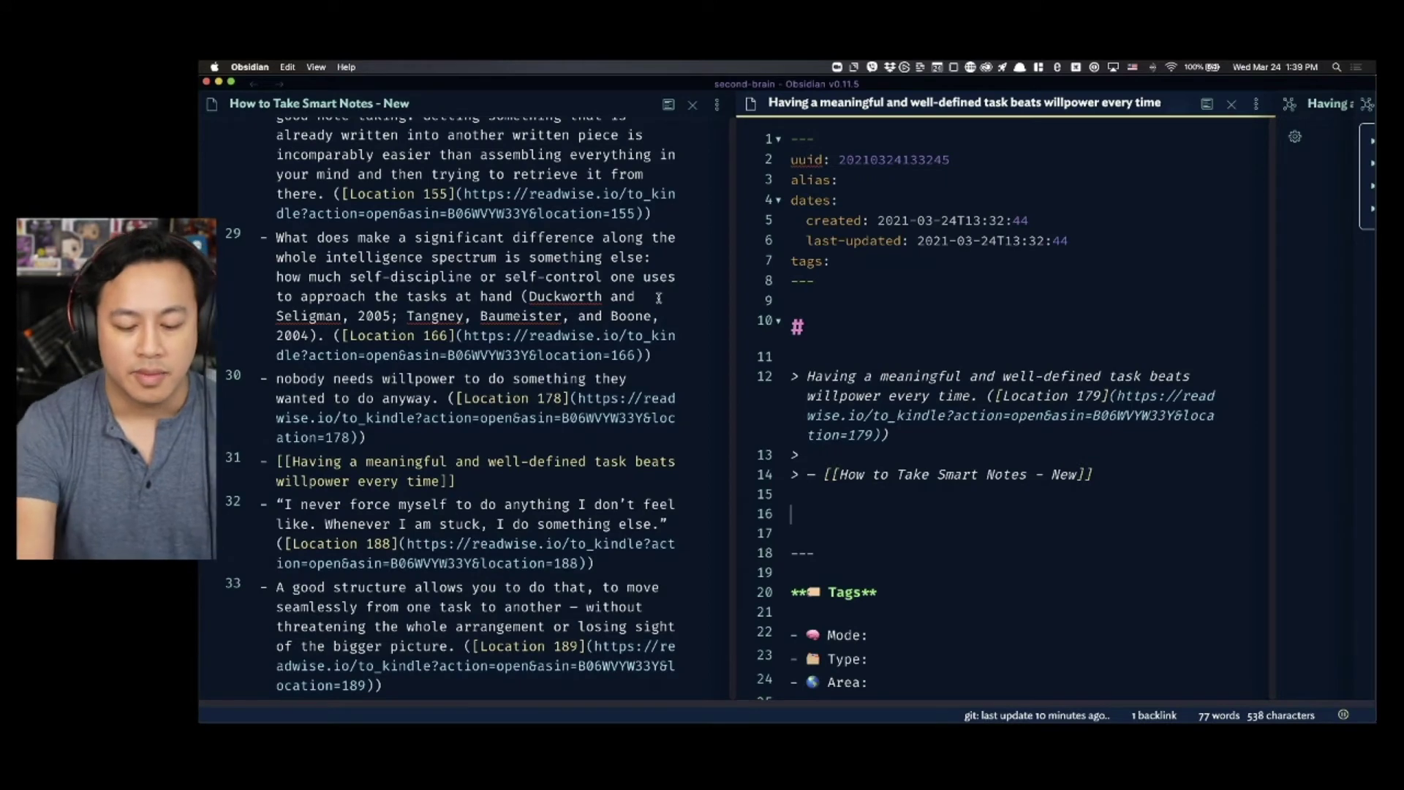
pyautogui.press('super+n')
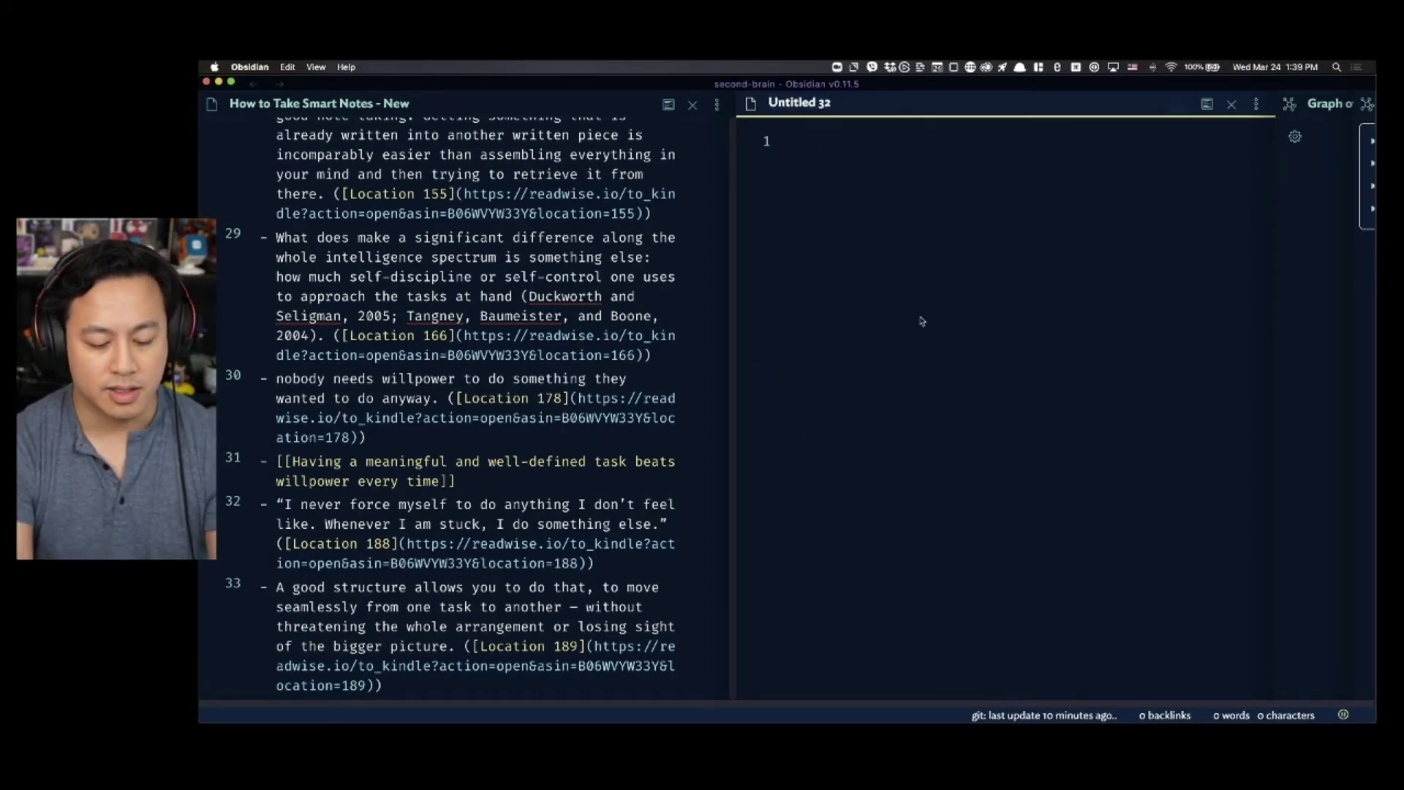
# - Insert the frontmatter template into the new note, and clear the note's whole content
pyautogui.hotkey('alt', 'e')
pyautogui.press('Return')
pyautogui.press('Return')
pyautogui.press('Return')
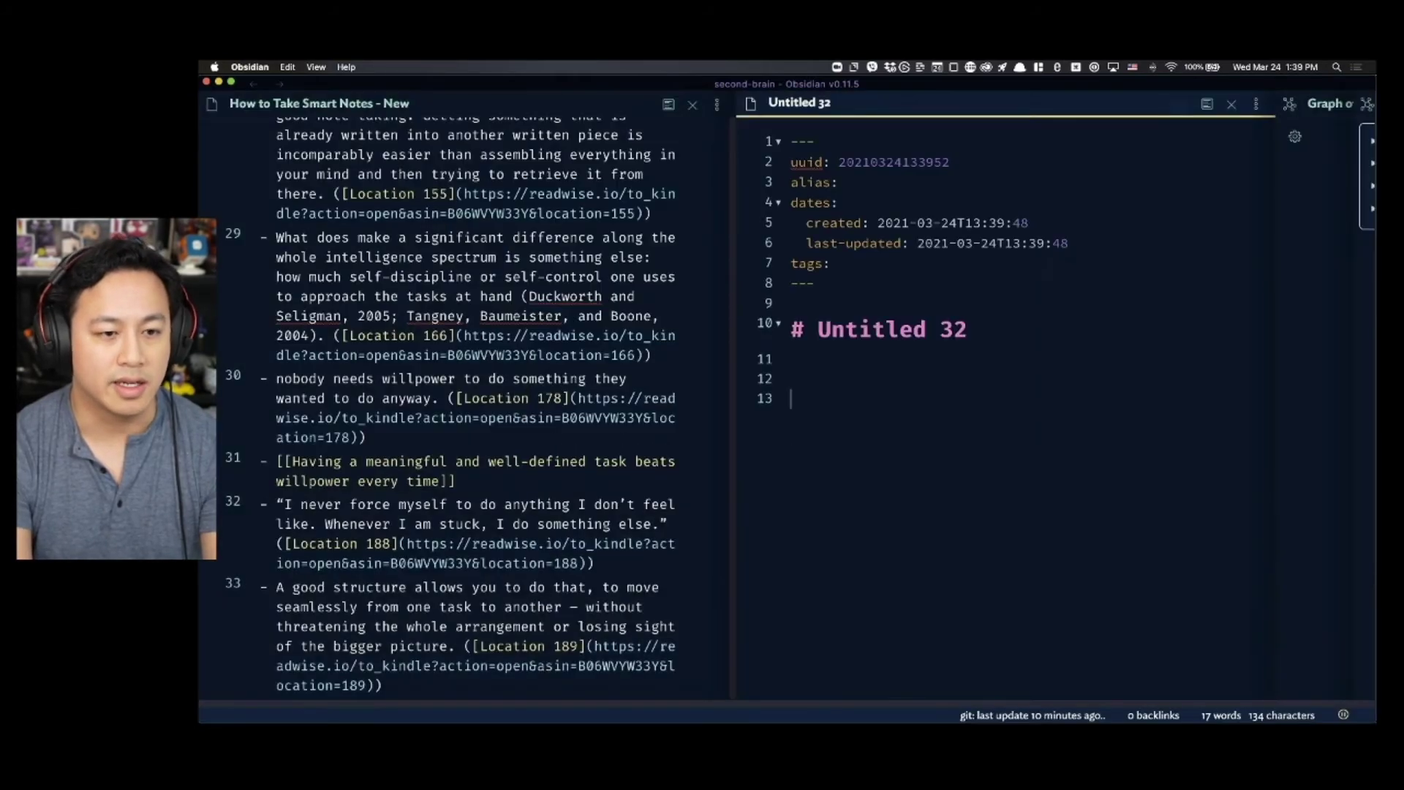
pyautogui.hotkey('alt', 'e')
pyautogui.press('Escape')
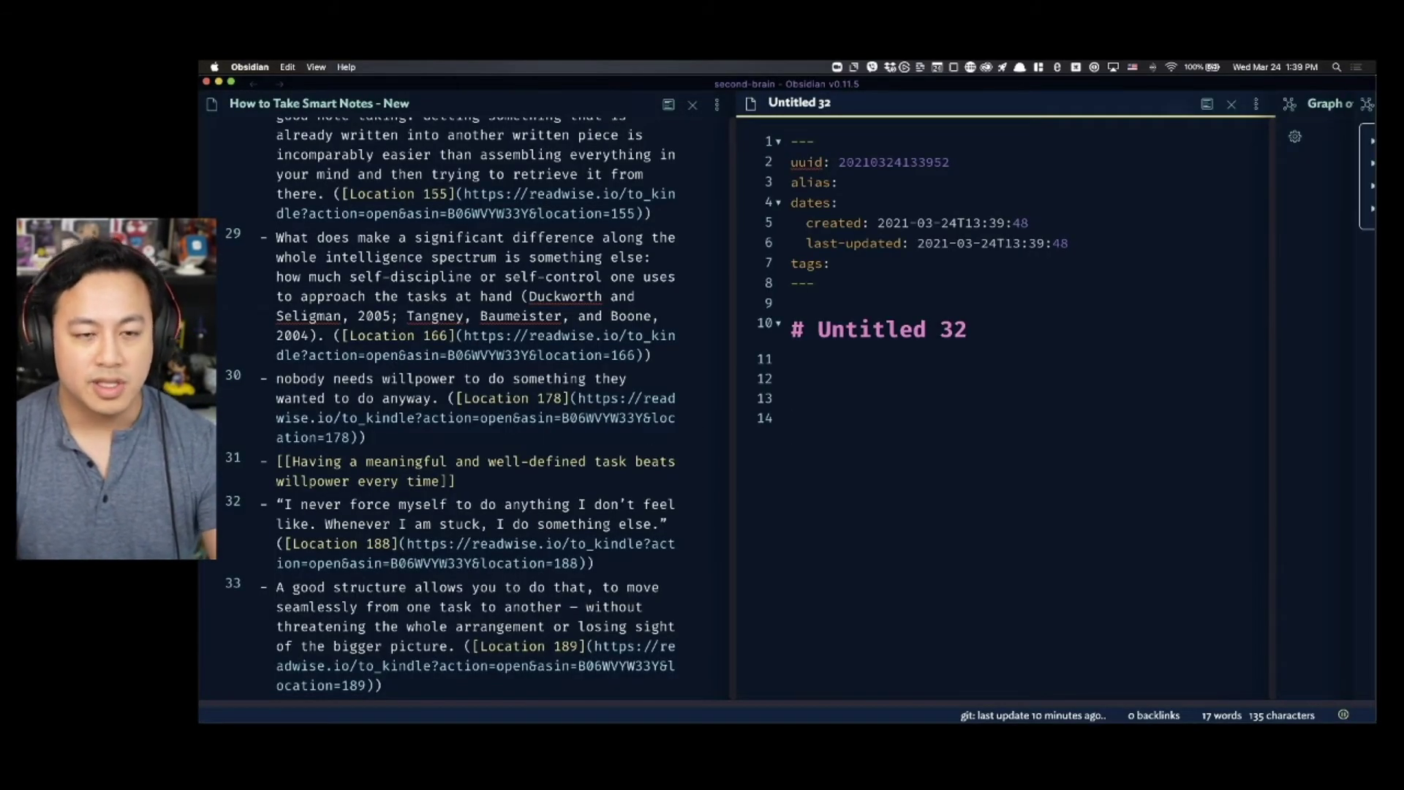
pyautogui.hotkey('alt', 'e')
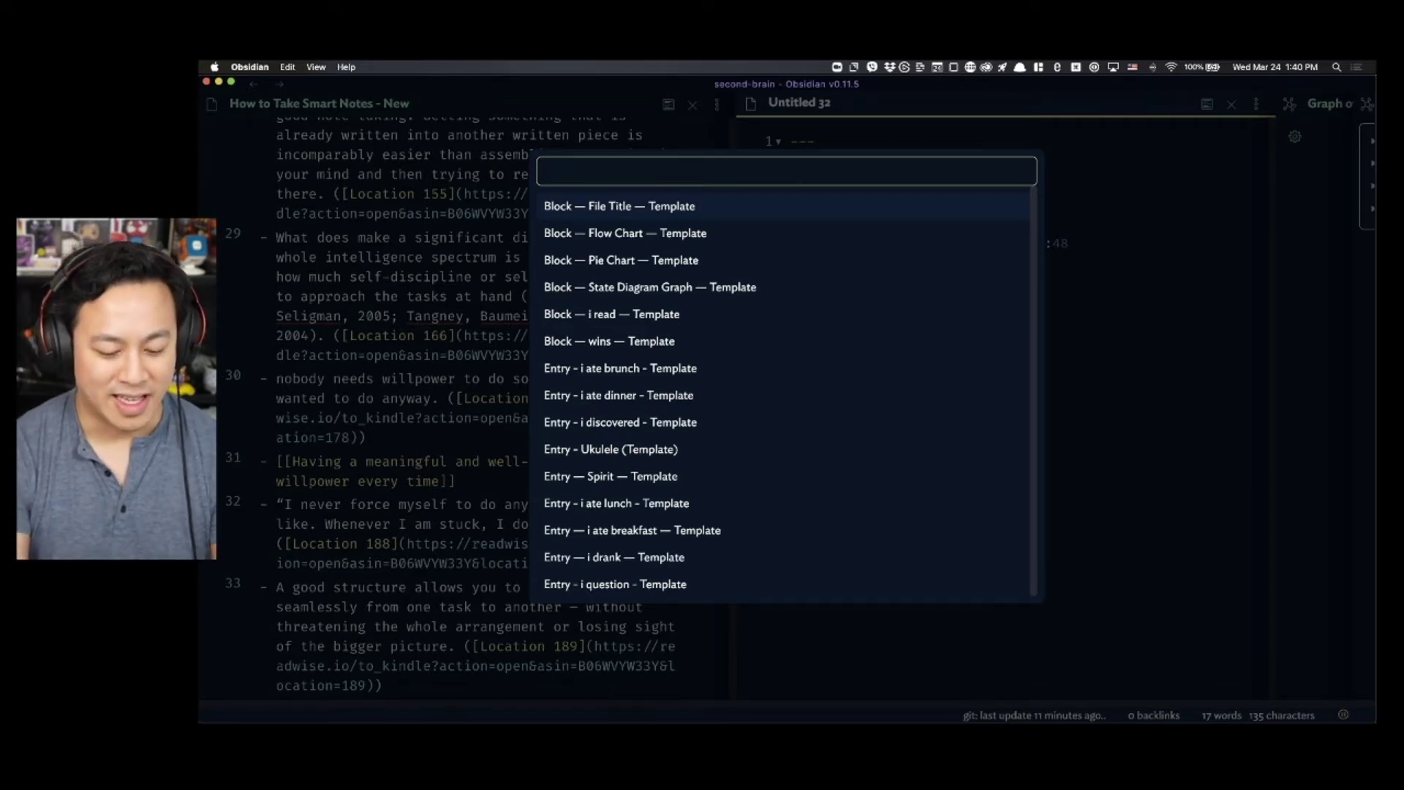
pyautogui.press('Escape')
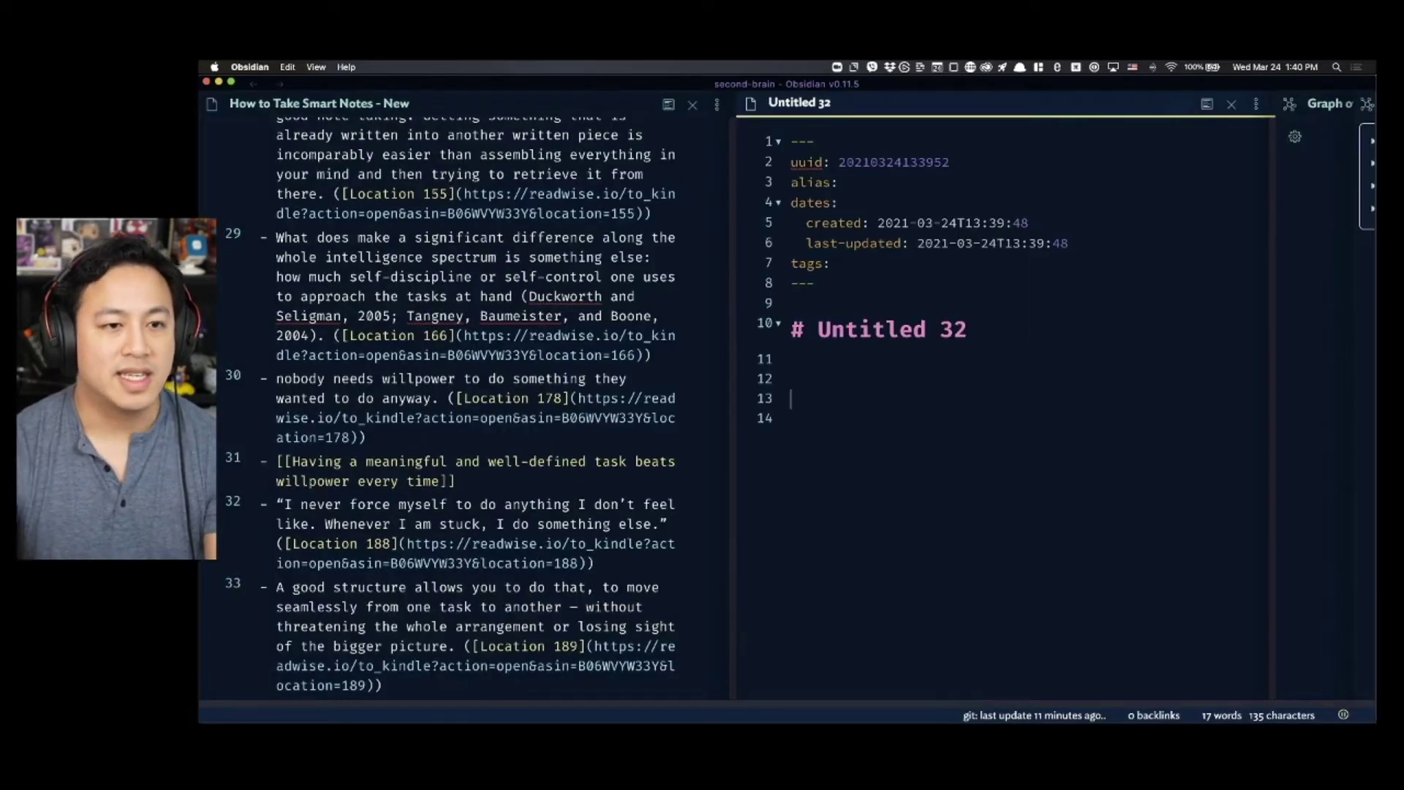
pyautogui.press('super+a')
pyautogui.press('BackSpace')
# - Insert the "Section — Meta Frontmatter — Template" into the emptied note
pyautogui.press('Return')
pyautogui.press('Return')
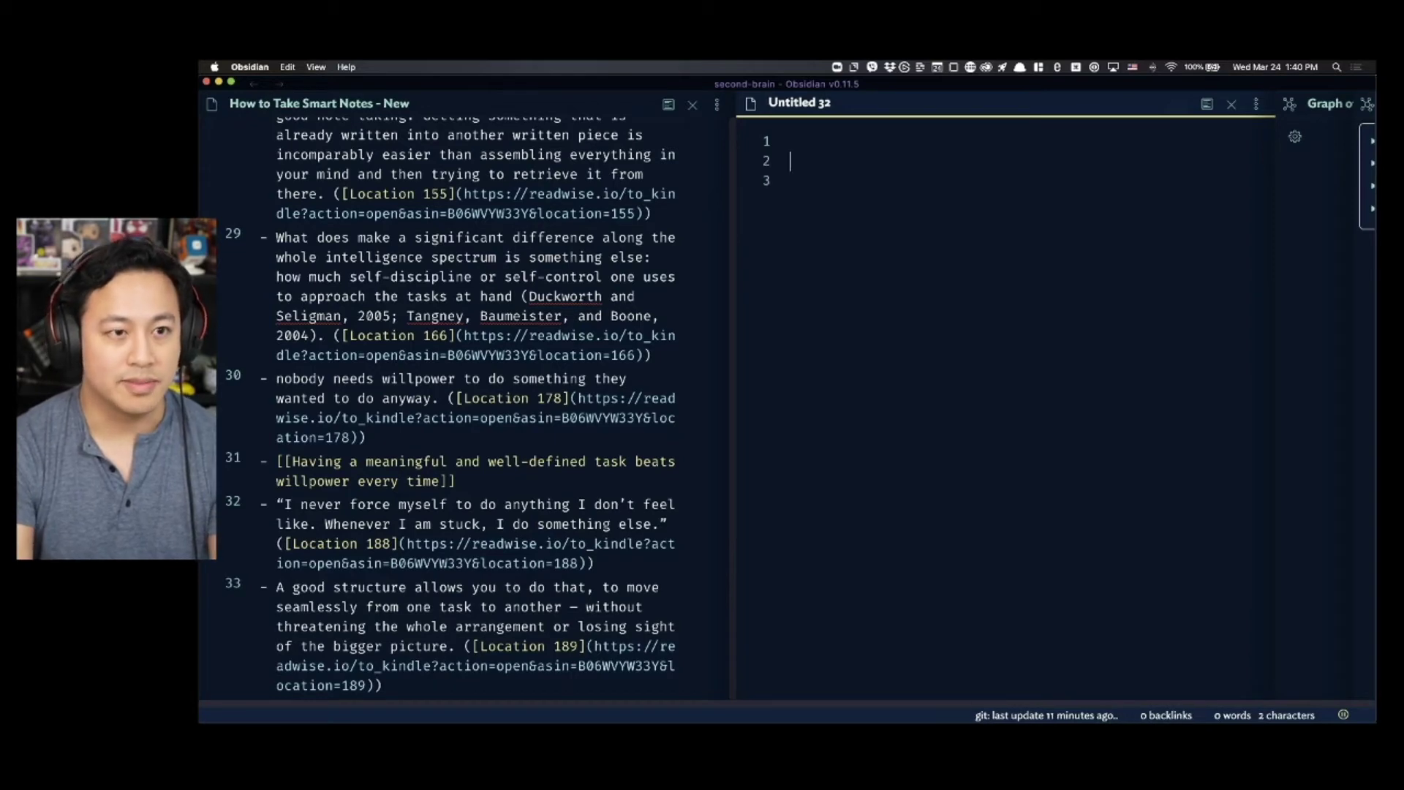
pyautogui.hotkey('alt', 'e')
pyautogui.write('meta')
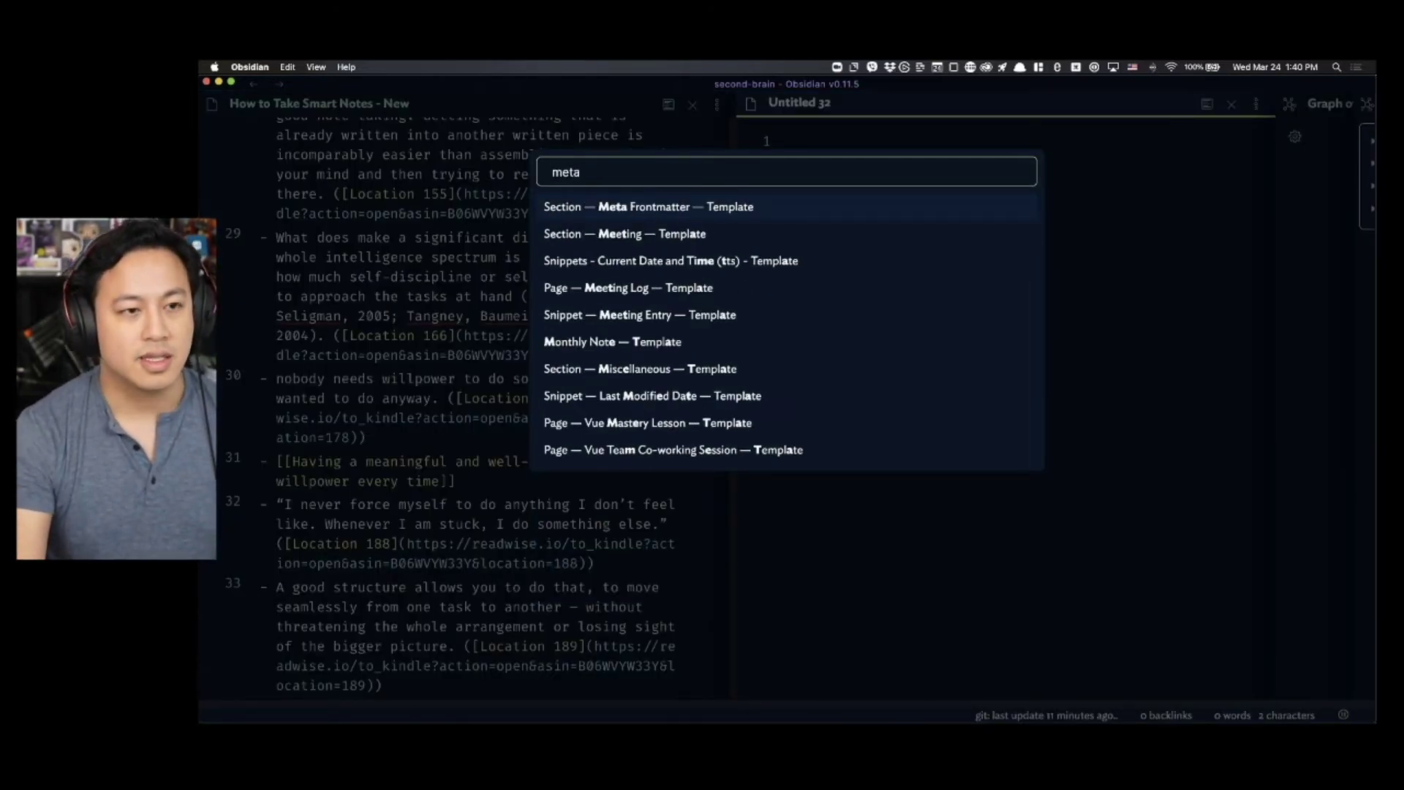
pyautogui.press('Return')
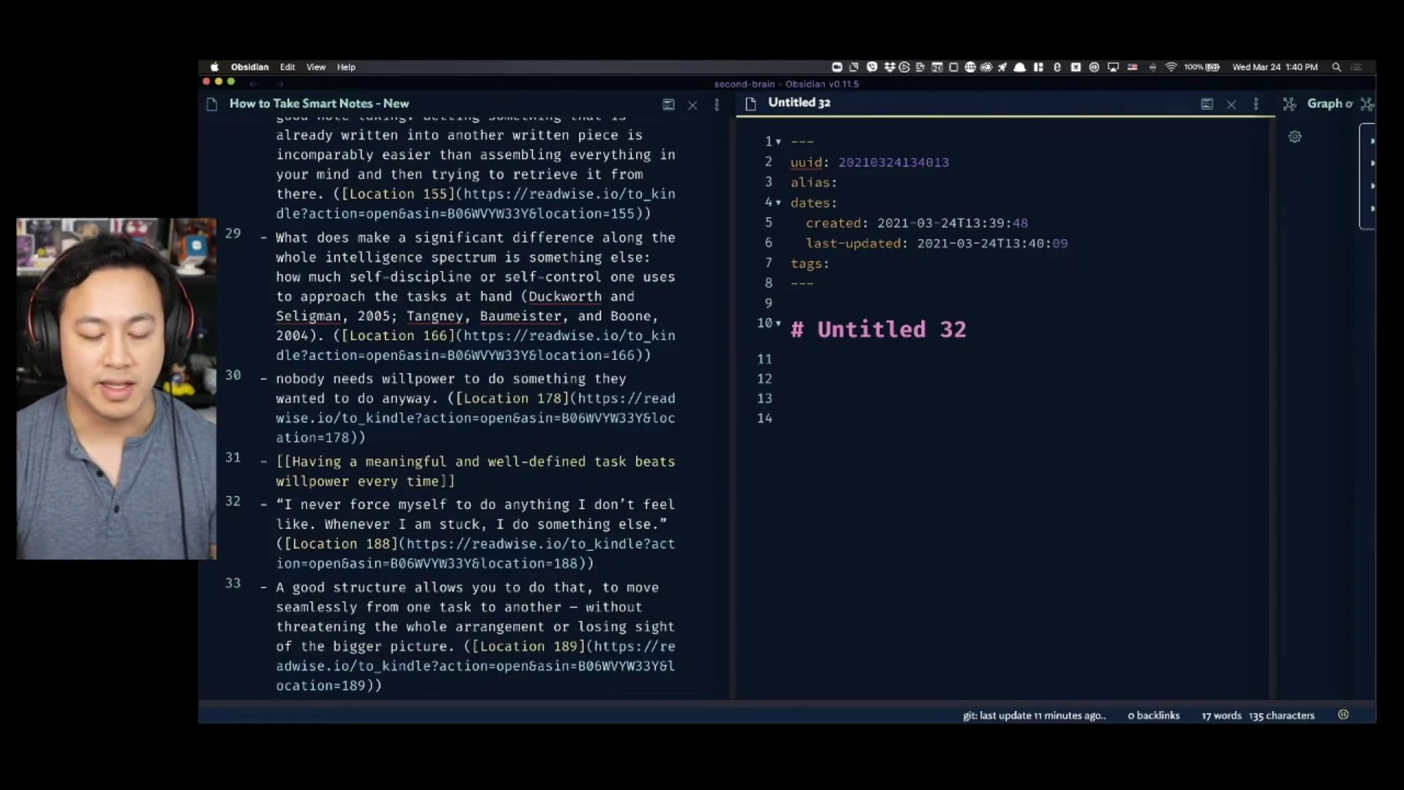
# - Open the "Section — Meta Frontmatter — Template" note in a new pane, examine its date, title and cursor placeholders, and close it
pyautogui.press('super+o')
pyautogui.write('meta')
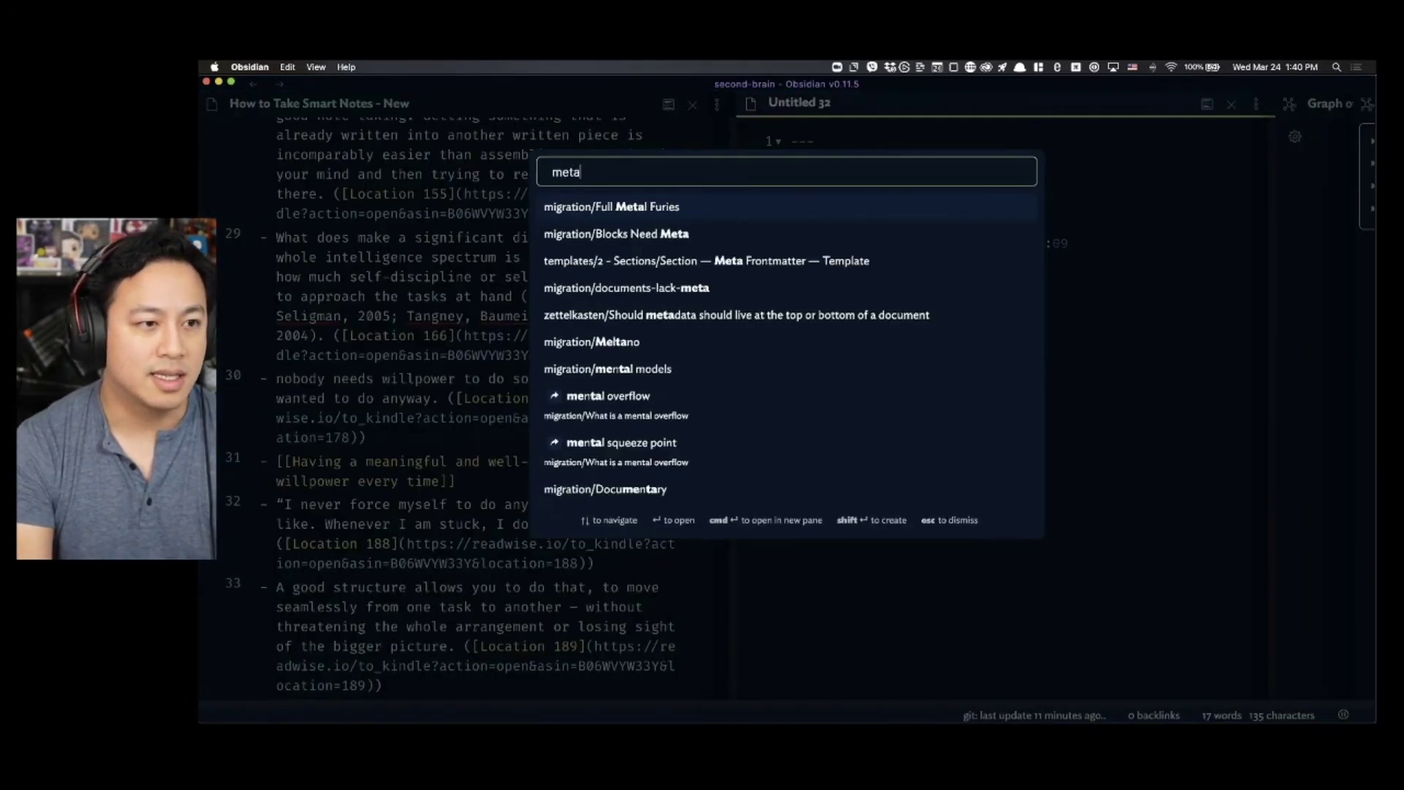
pyautogui.press('super+Return')
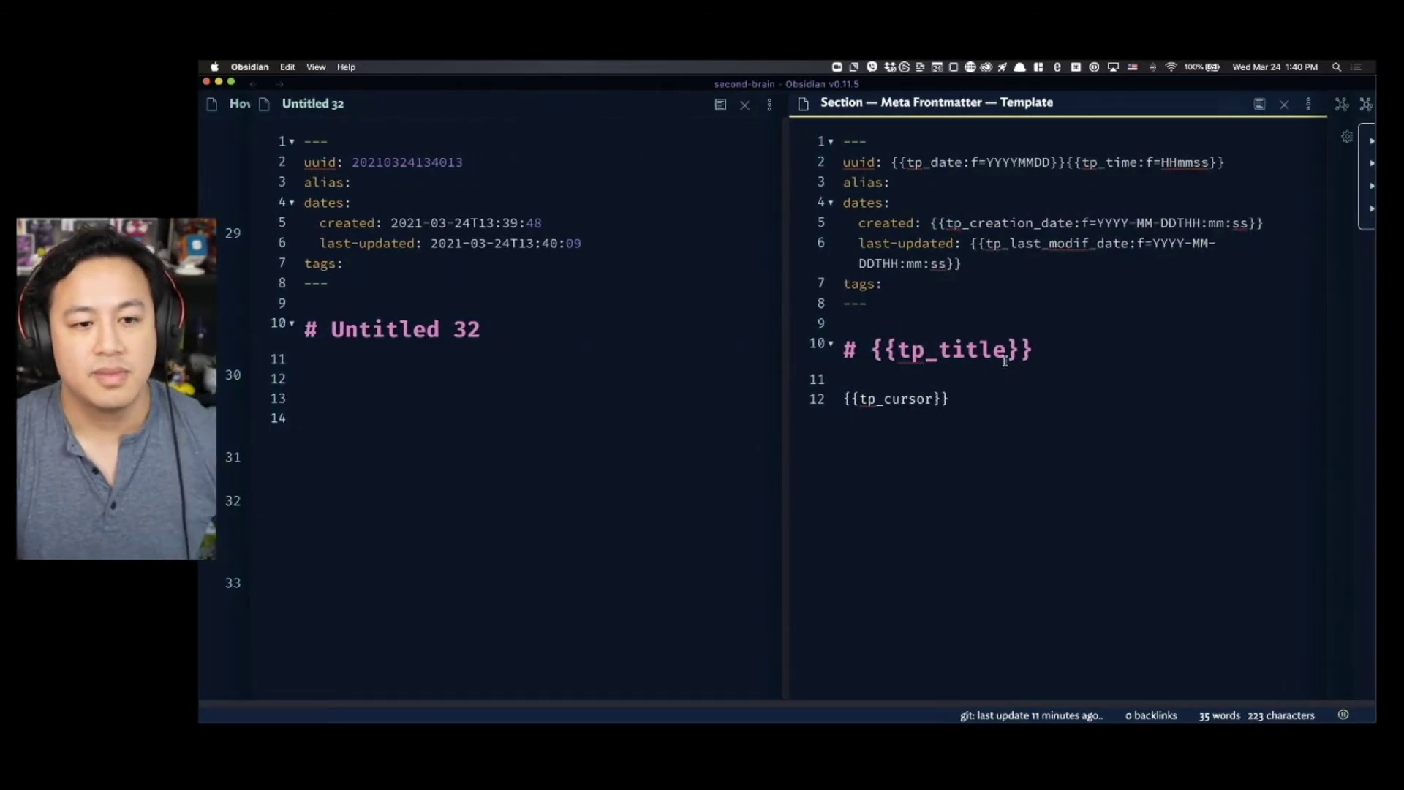
pyautogui.click(1004, 395)
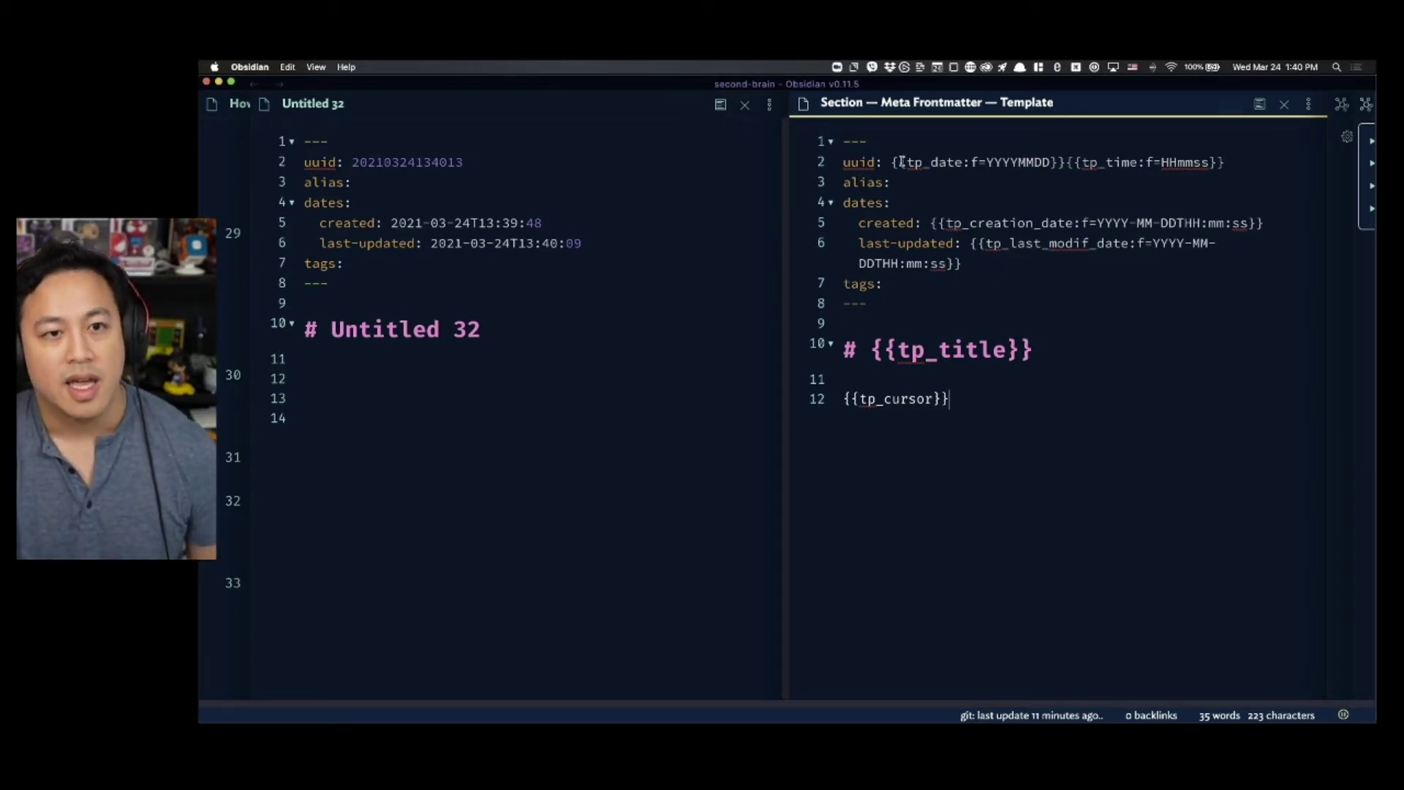
pyautogui.moveTo(892, 161); pyautogui.dragTo(1067, 160)
pyautogui.click(1063, 182)
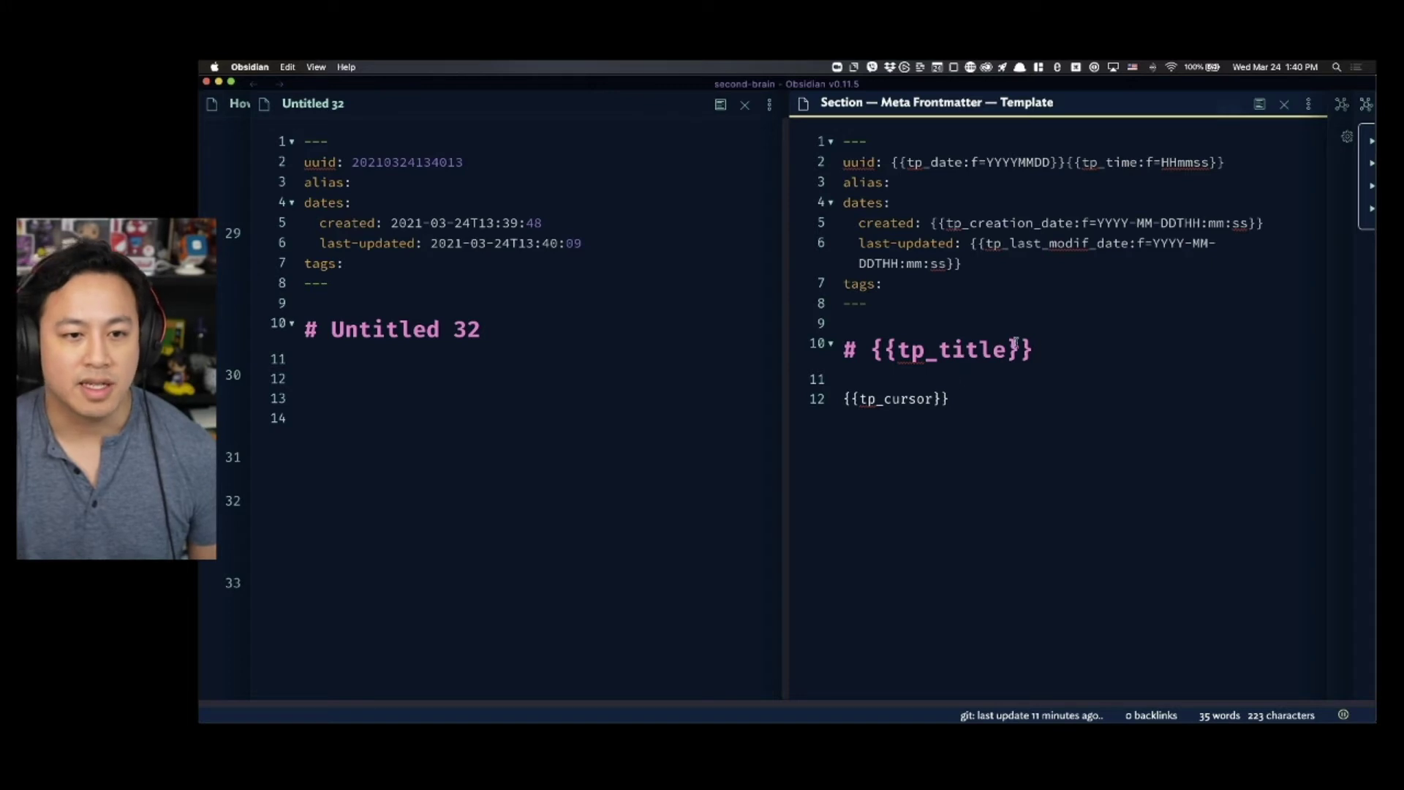
pyautogui.click(1058, 349)
pyautogui.moveTo(1015, 352); pyautogui.dragTo(872, 353)
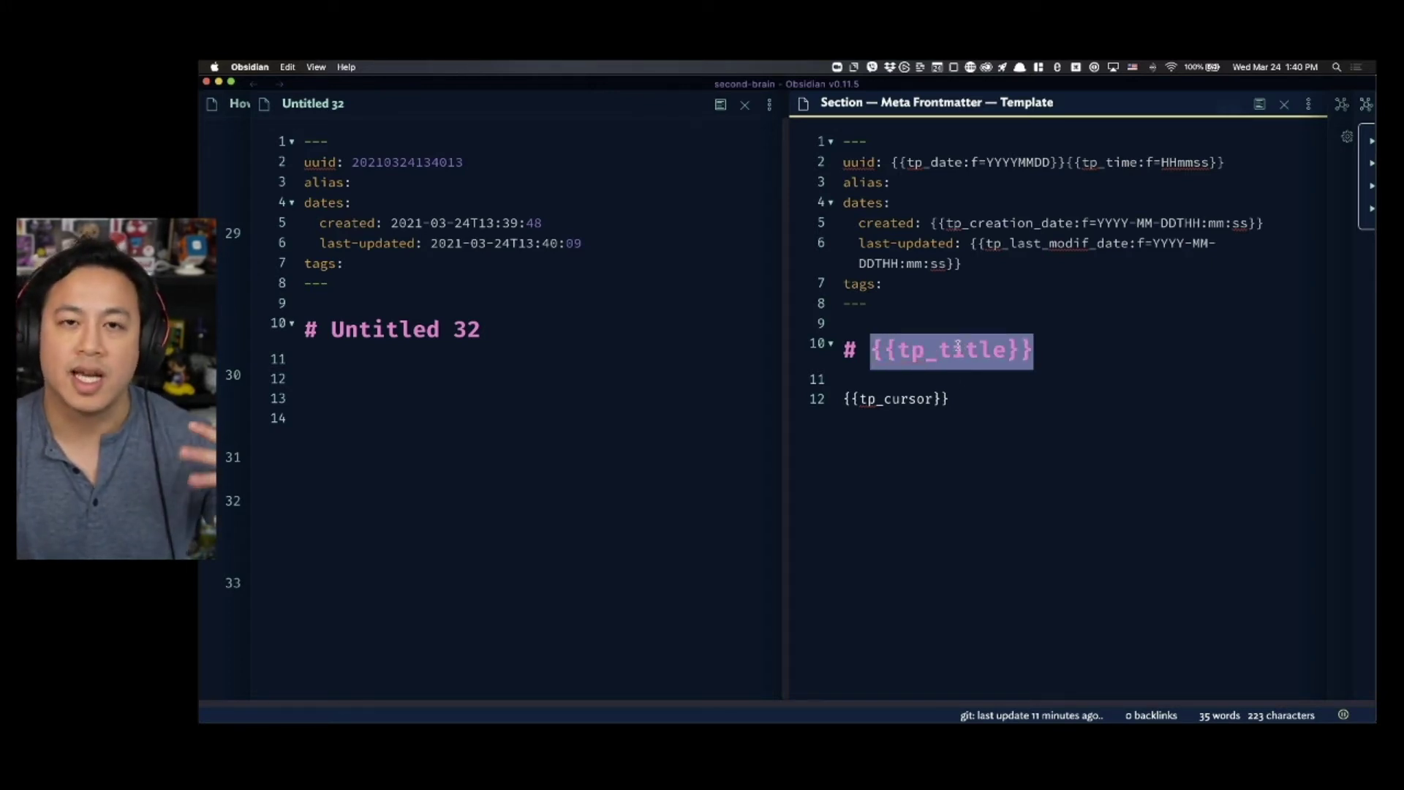
pyautogui.click(959, 402)
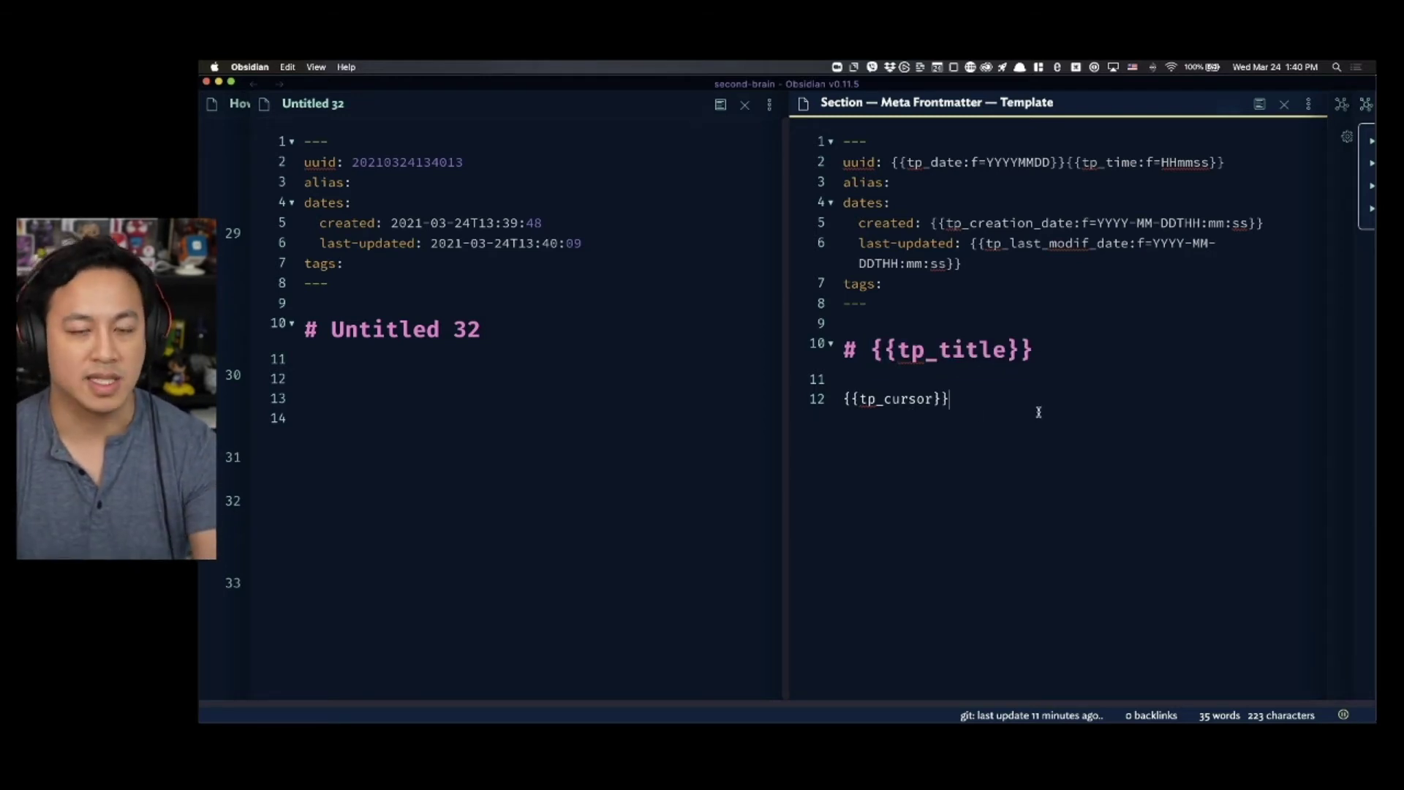
pyautogui.press('super+shift+g')
# - Insert the "Section — Footer — Template" below the new note's heading and remove the extra blank line after Location
pyautogui.click(706, 382)
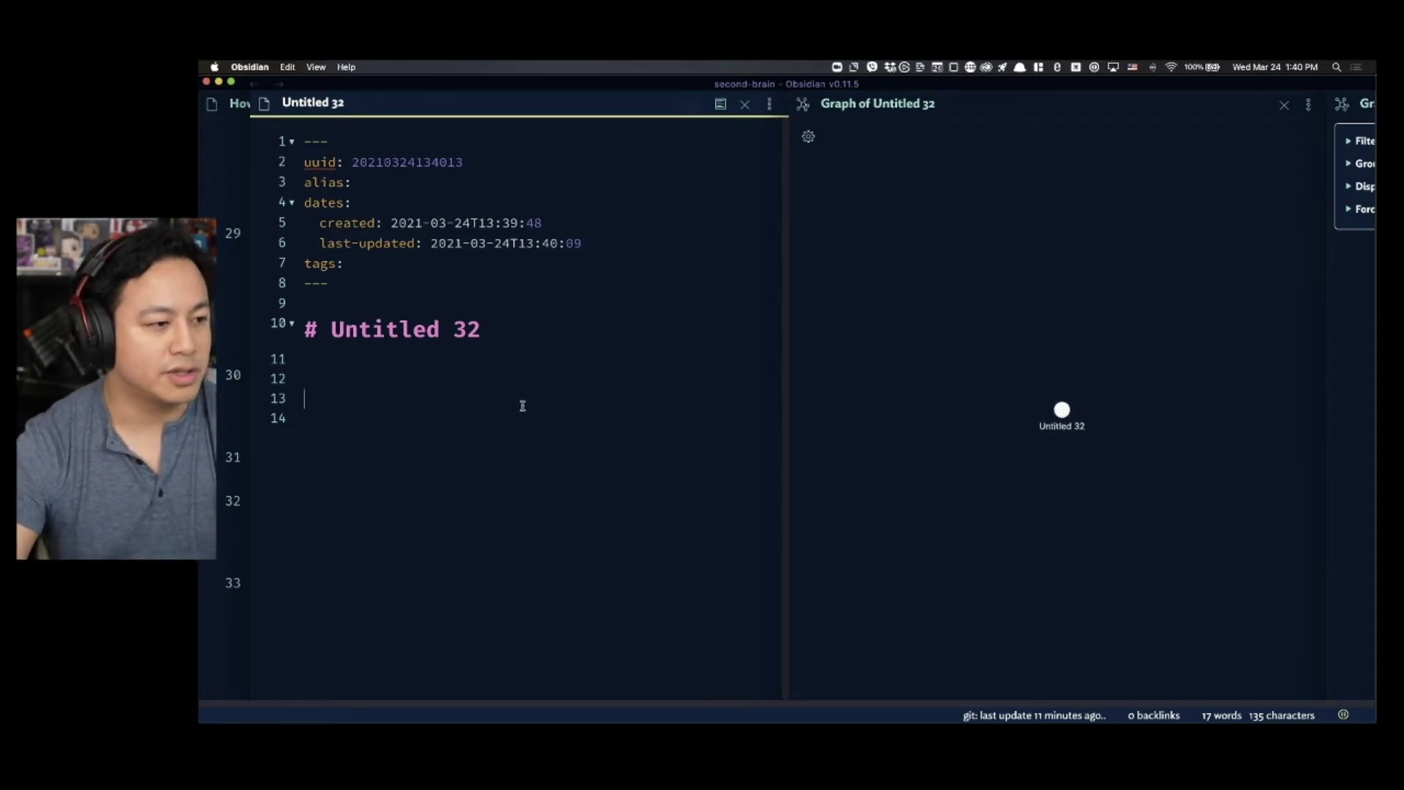
pyautogui.hotkey('alt', 'e')
pyautogui.write('footer')
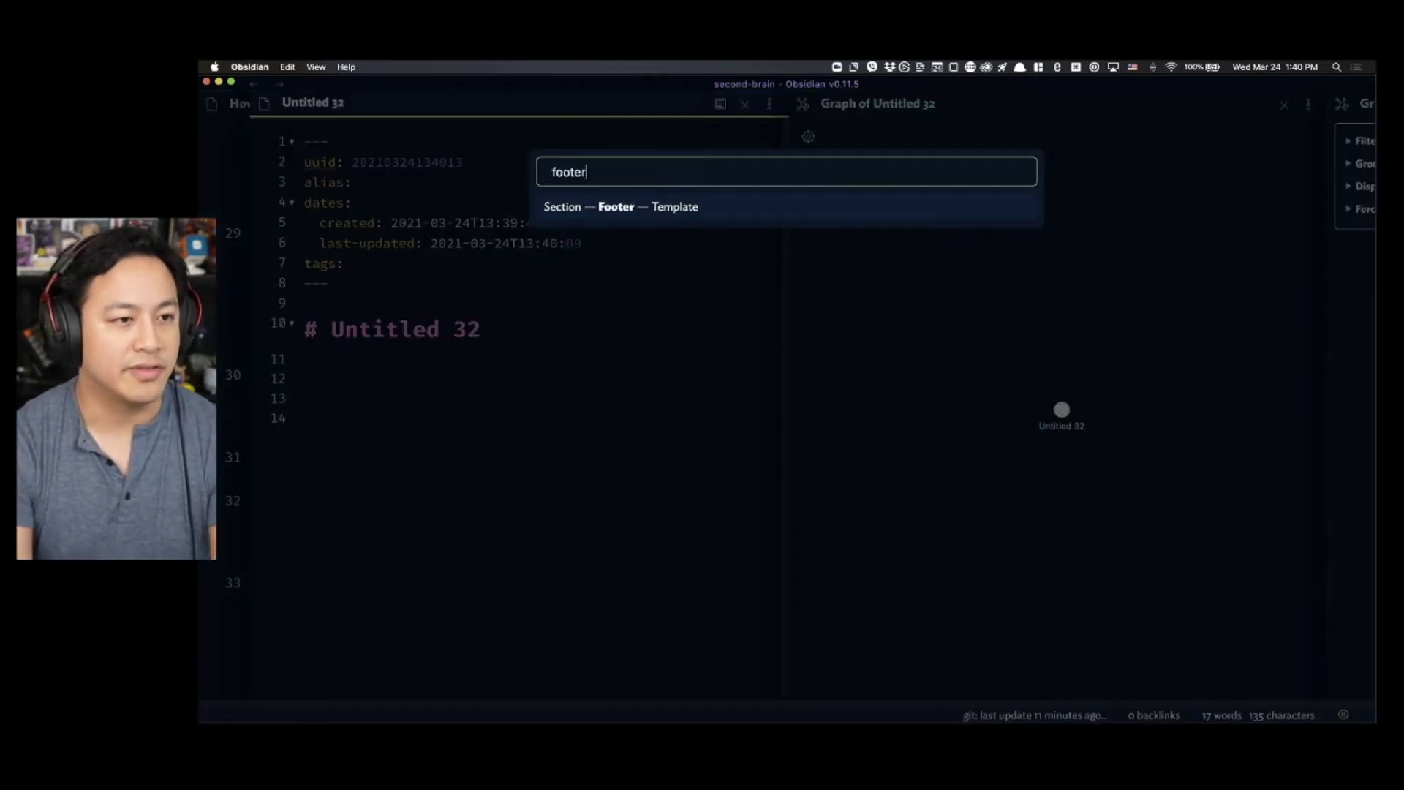
pyautogui.press('Return')
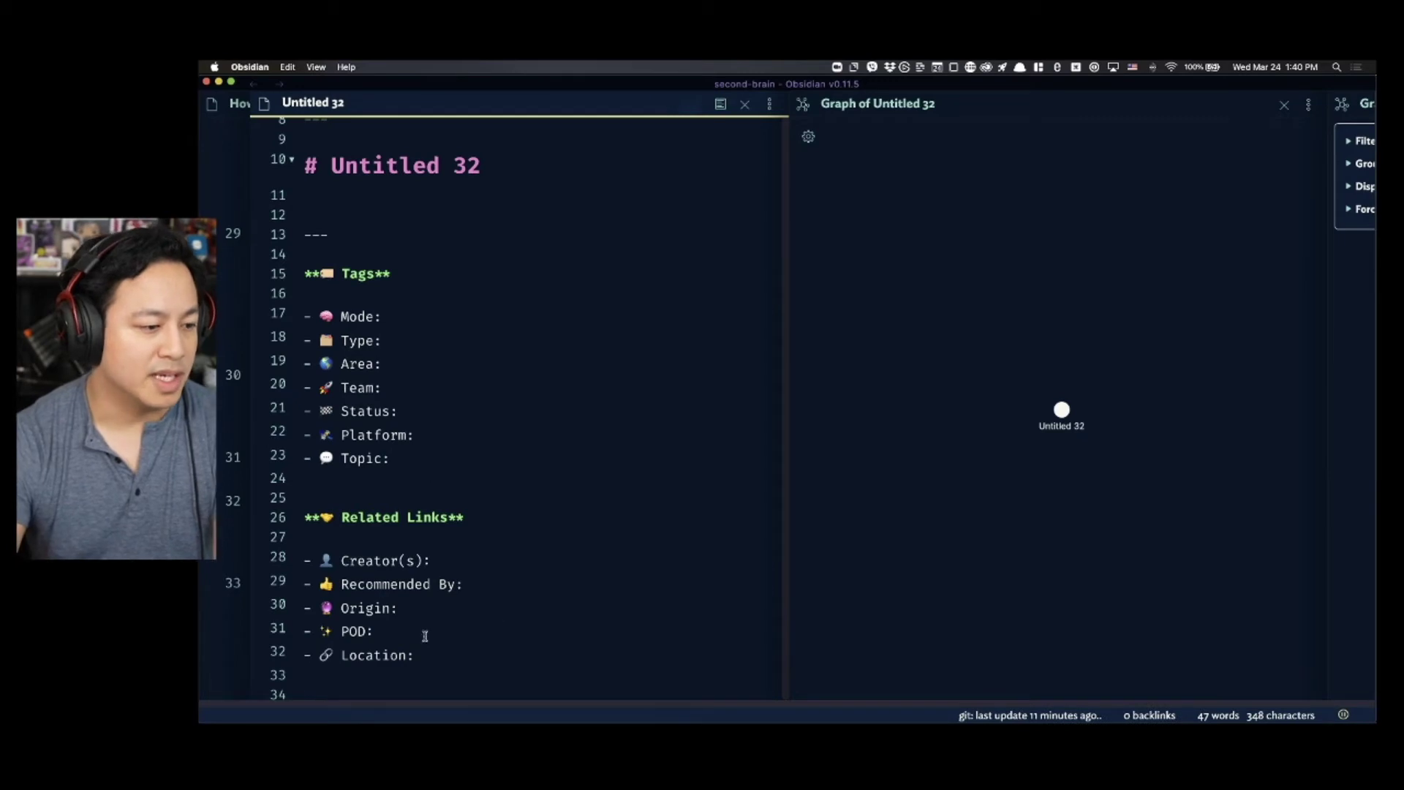
pyautogui.press('BackSpace')
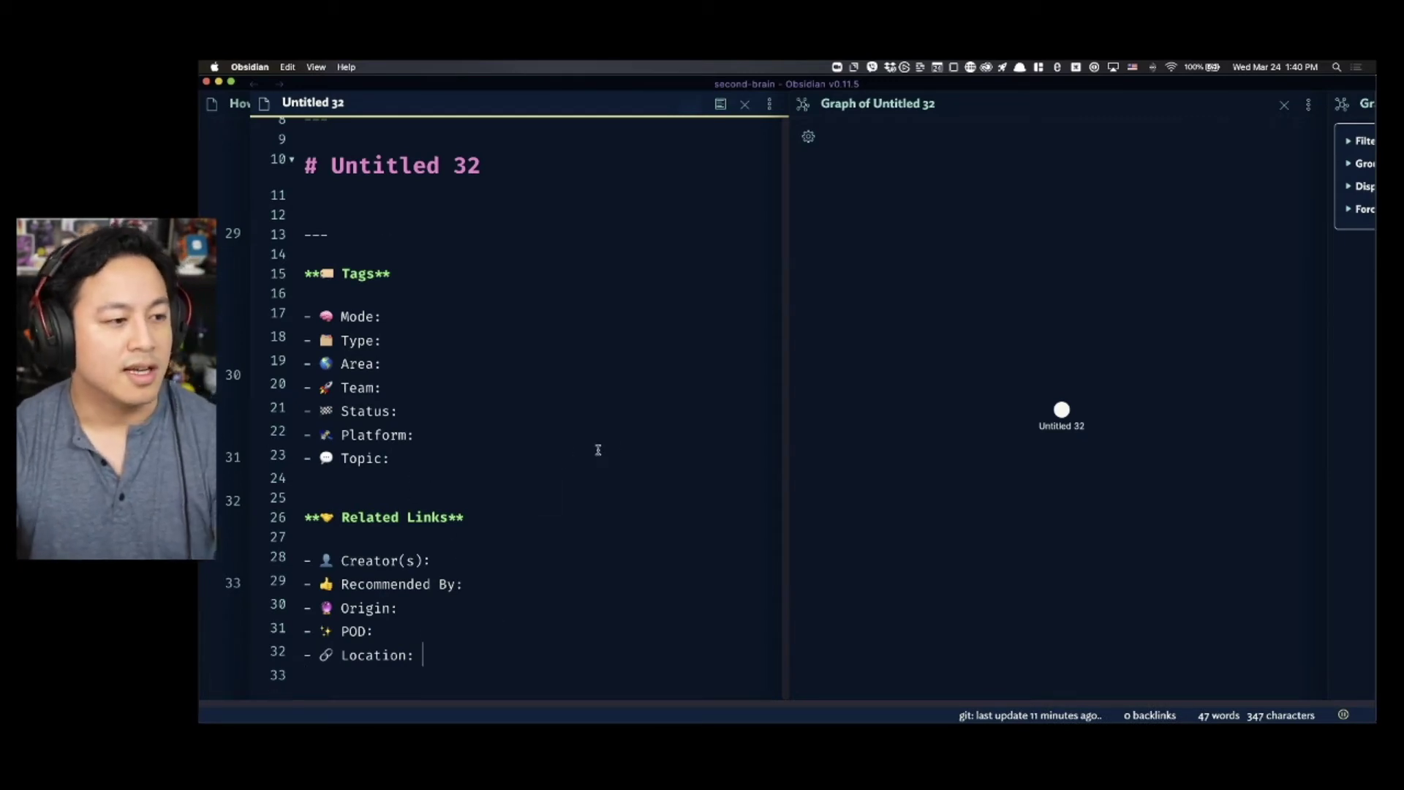
# - Close the graph panes so only the "How to Take Smart Notes - New" note and the new note remain open
pyautogui.moveTo(1051, 400); pyautogui.dragTo(1024, 399)
pyautogui.press('super+w')
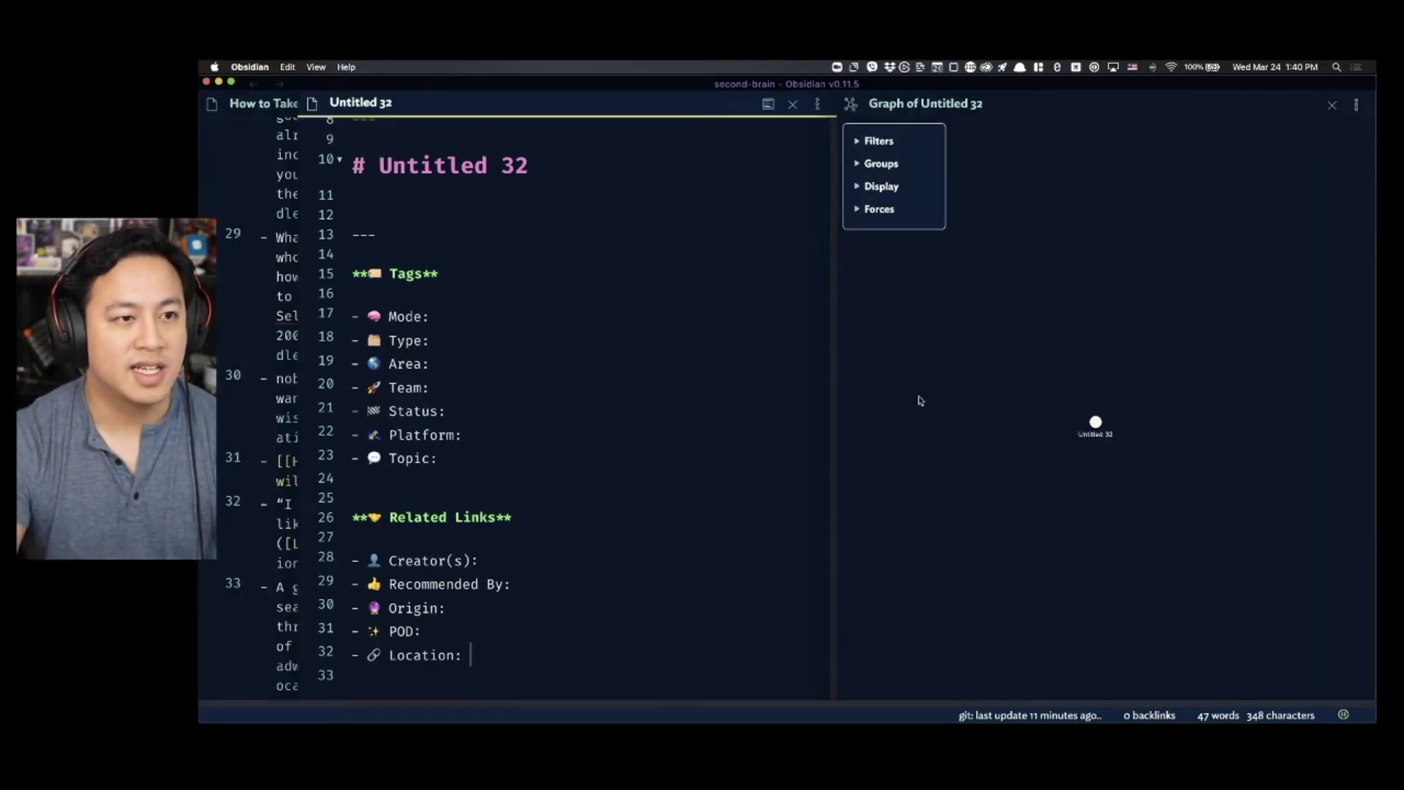
pyautogui.scroll(1, 717, 404)
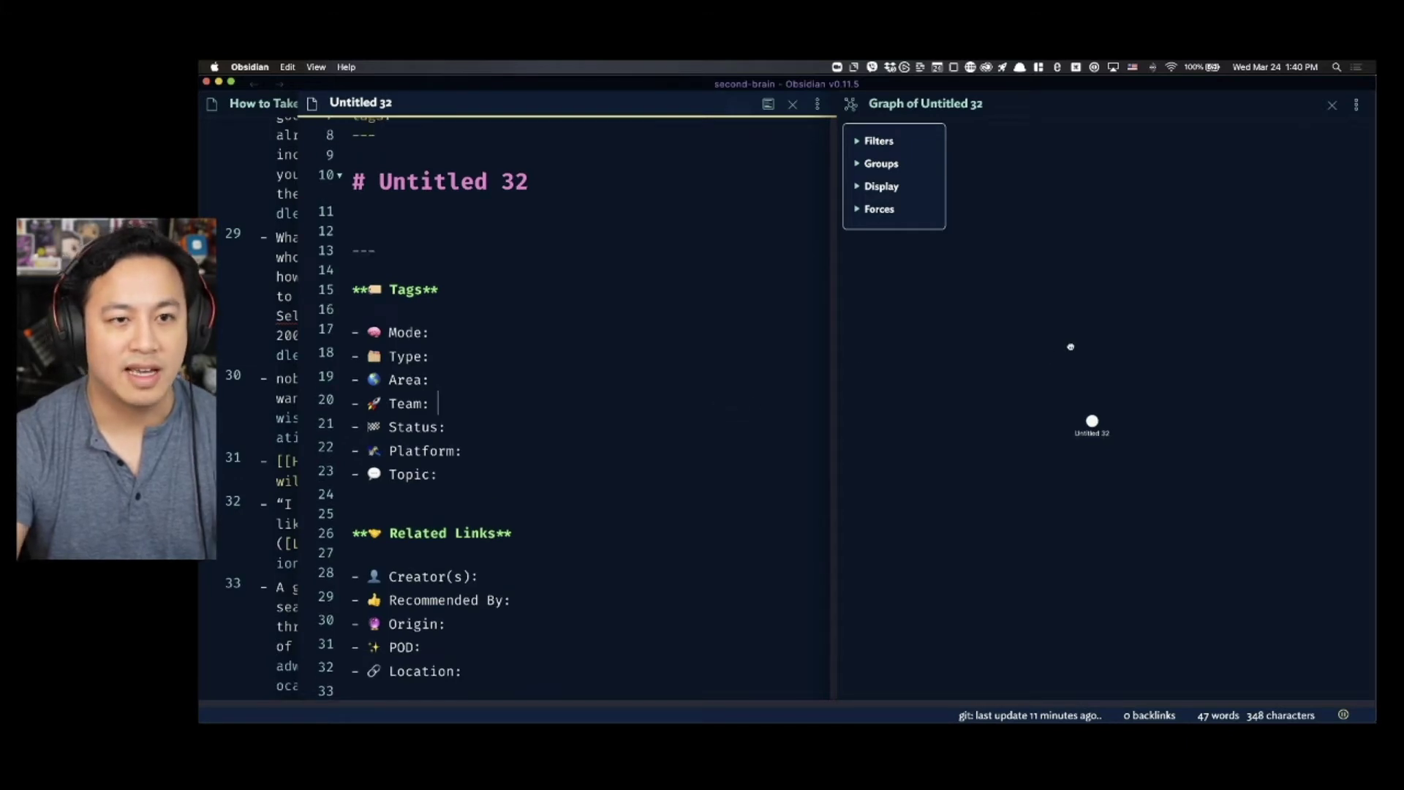
pyautogui.press('super+w')
pyautogui.scroll(2, 1042, 381)
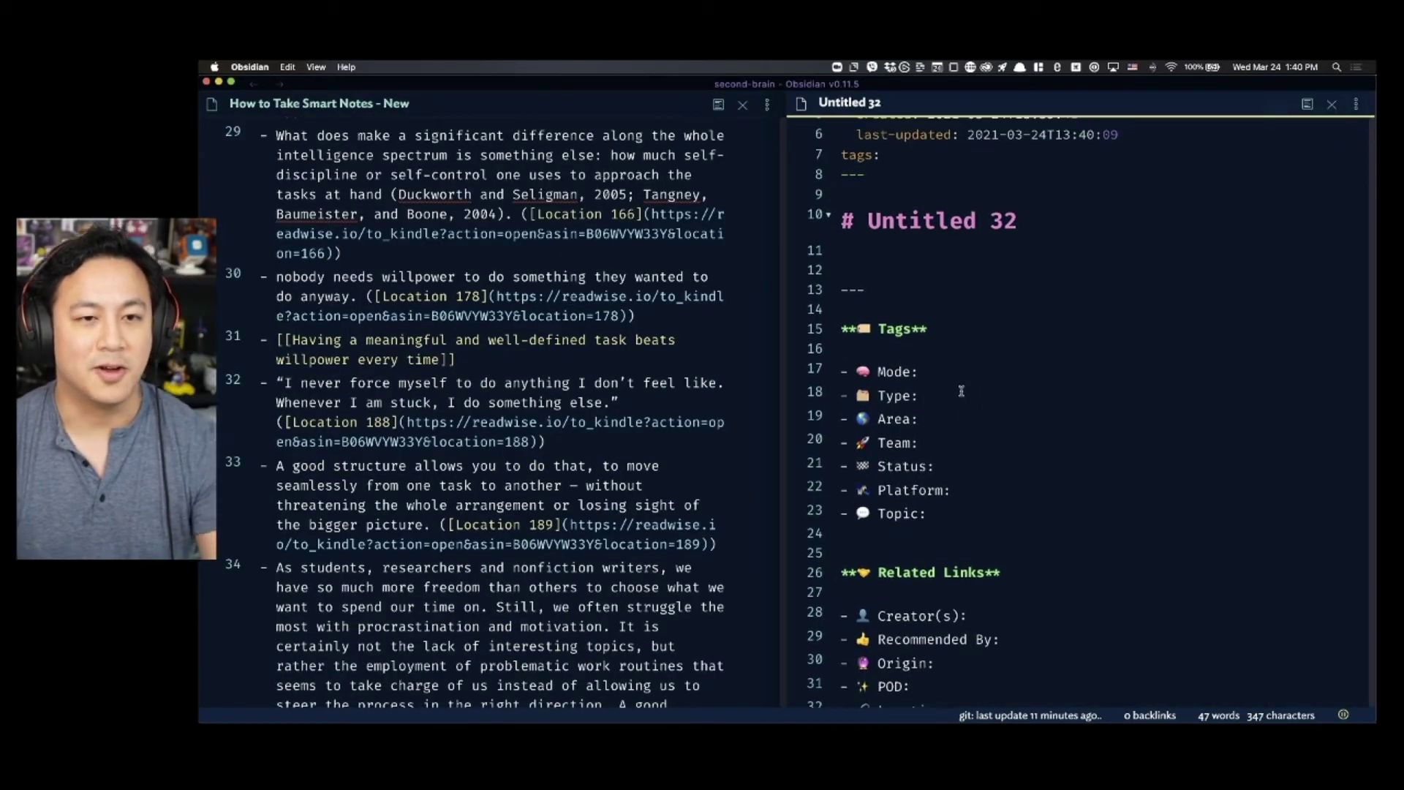
pyautogui.click(961, 392)
pyautogui.scroll(2, 980, 371)
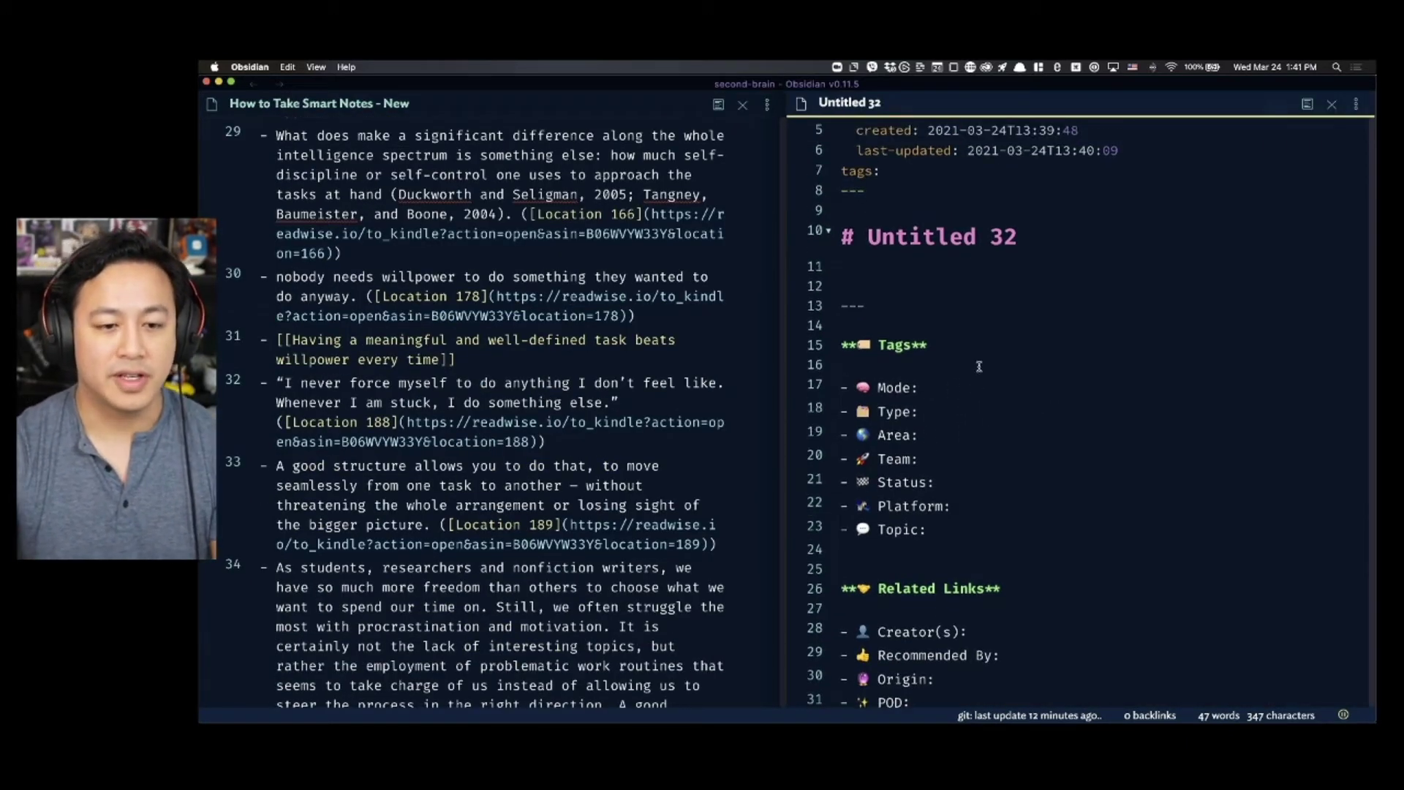
# - Switch to Chrome and copy the episode title "Golang Flow, FaaS, and Buffalo" from the Changelog page
pyautogui.scroll(1, 980, 371)
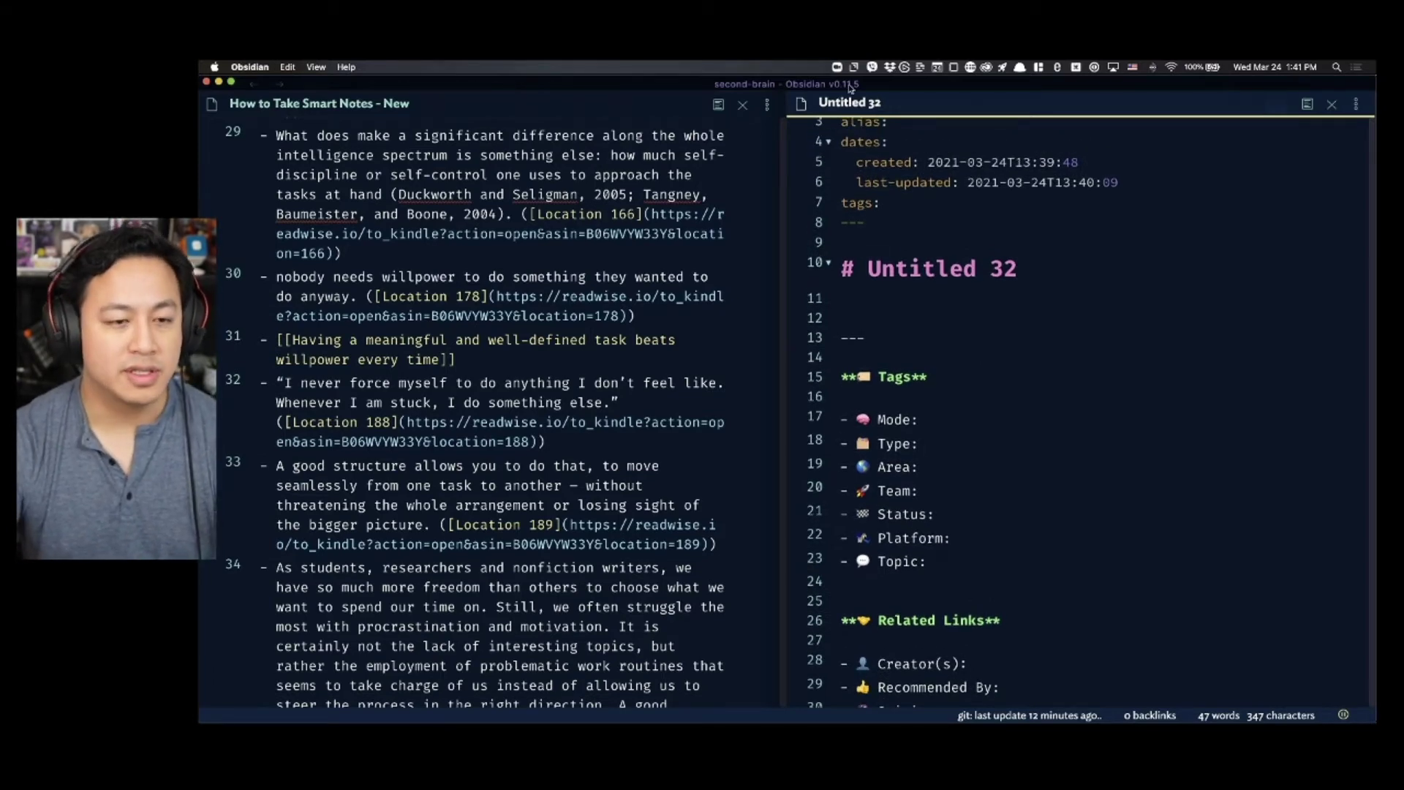
pyautogui.press('super+Tab')
pyautogui.tripleClick(872, 242)
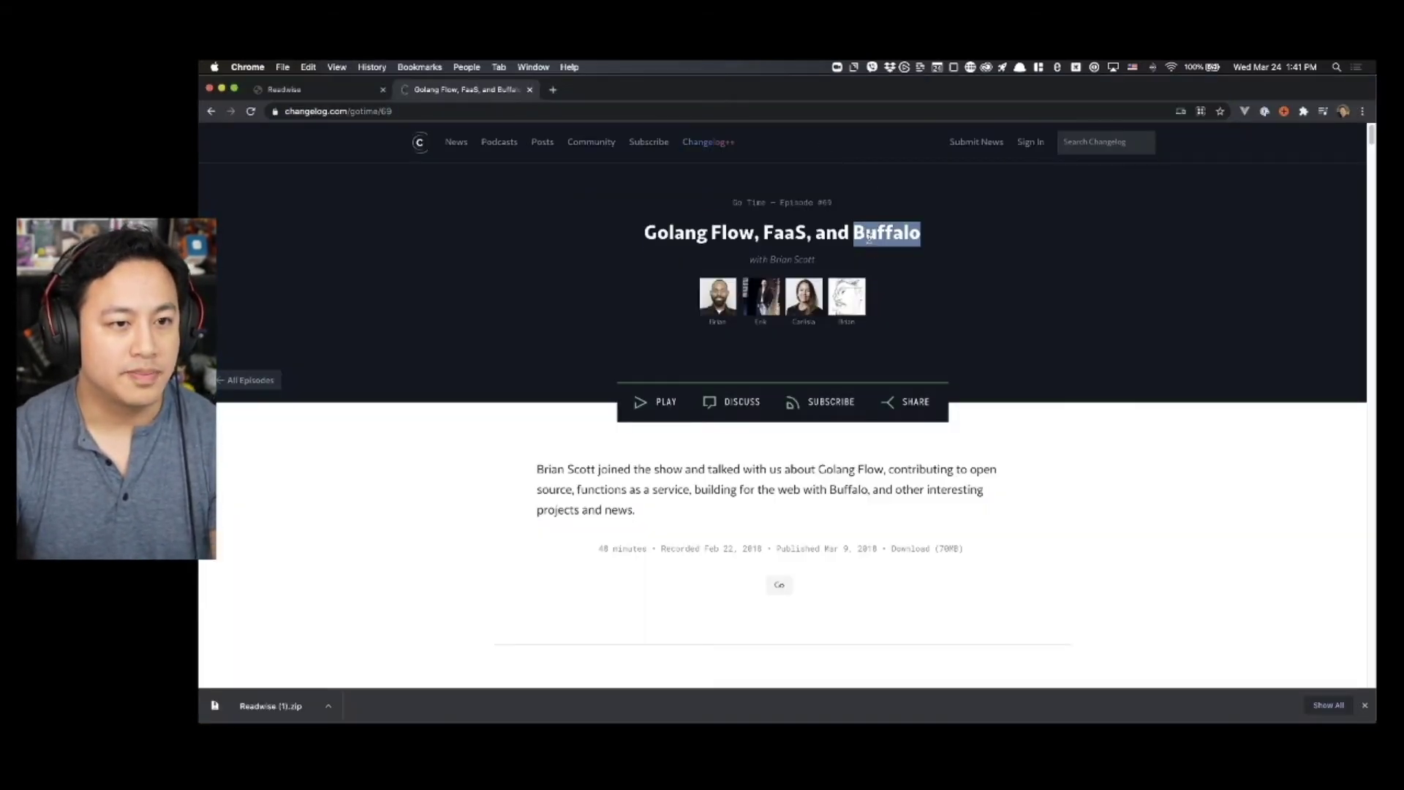
pyautogui.click(871, 240)
pyautogui.tripleClick(894, 236)
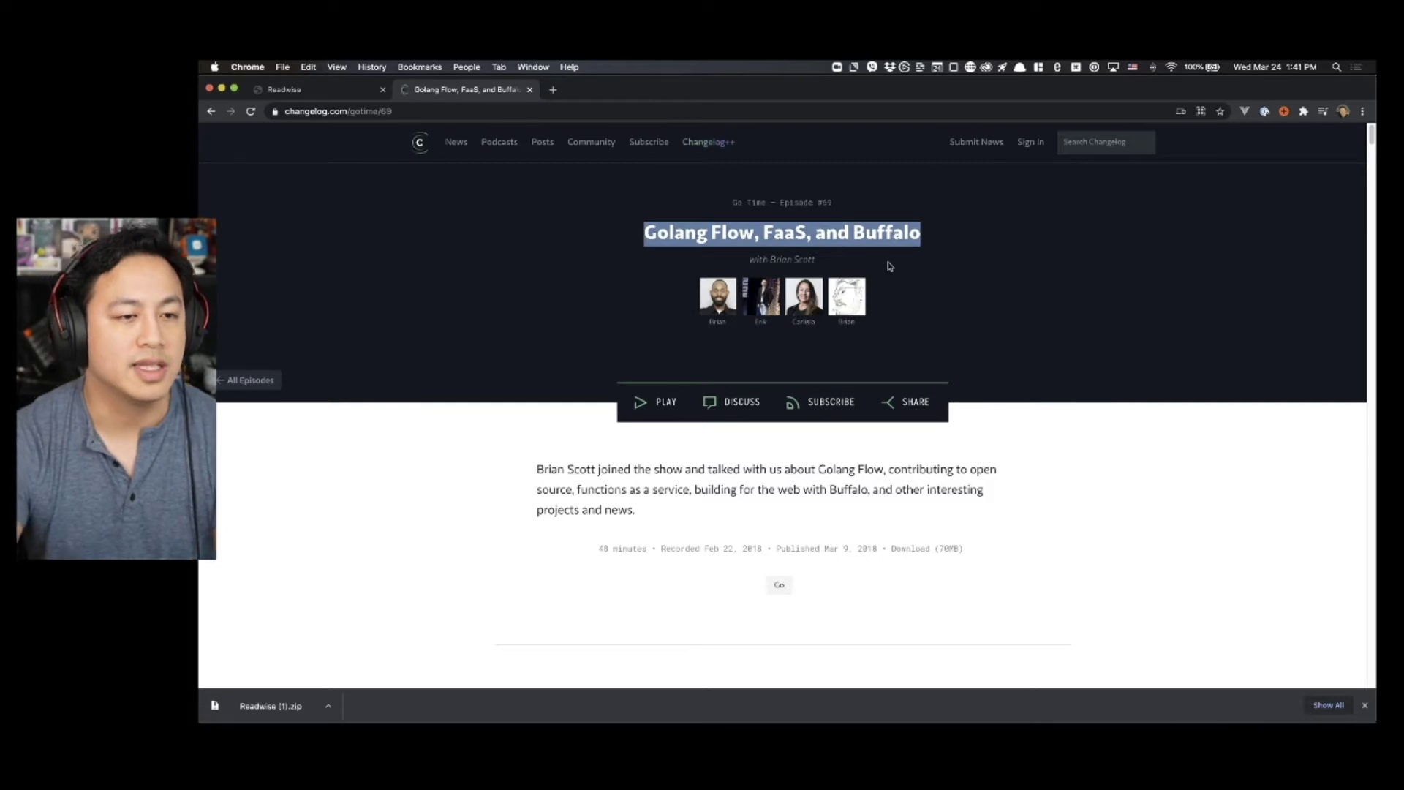
pyautogui.press('super+c')
# - Back in Obsidian, rename the untitled note "Golang Flow, FaaS, and Buffalo Podcast Episode with Changelog Podcast"
pyautogui.press('super+Tab')
pyautogui.click(920, 105)
pyautogui.press('super+a')
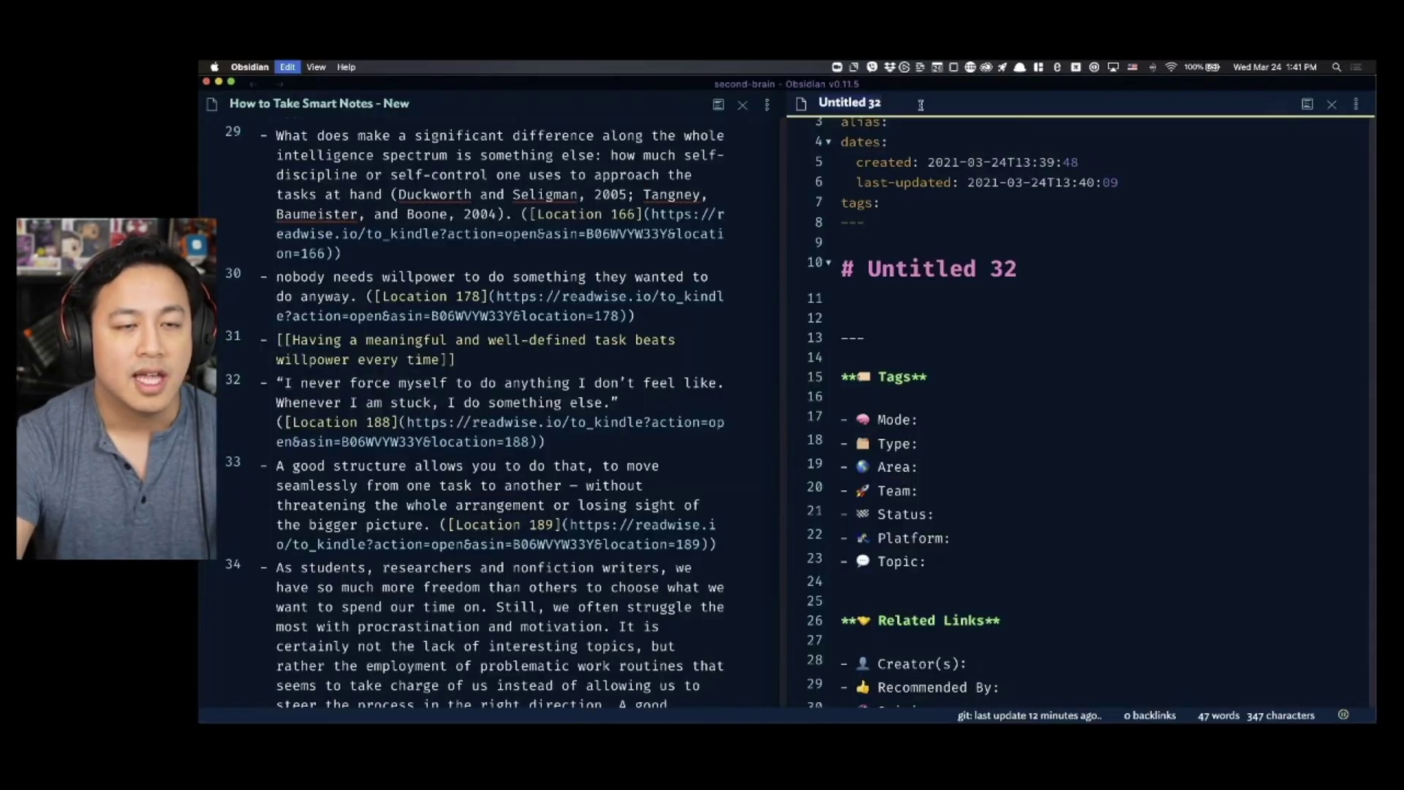
pyautogui.press('super+v')
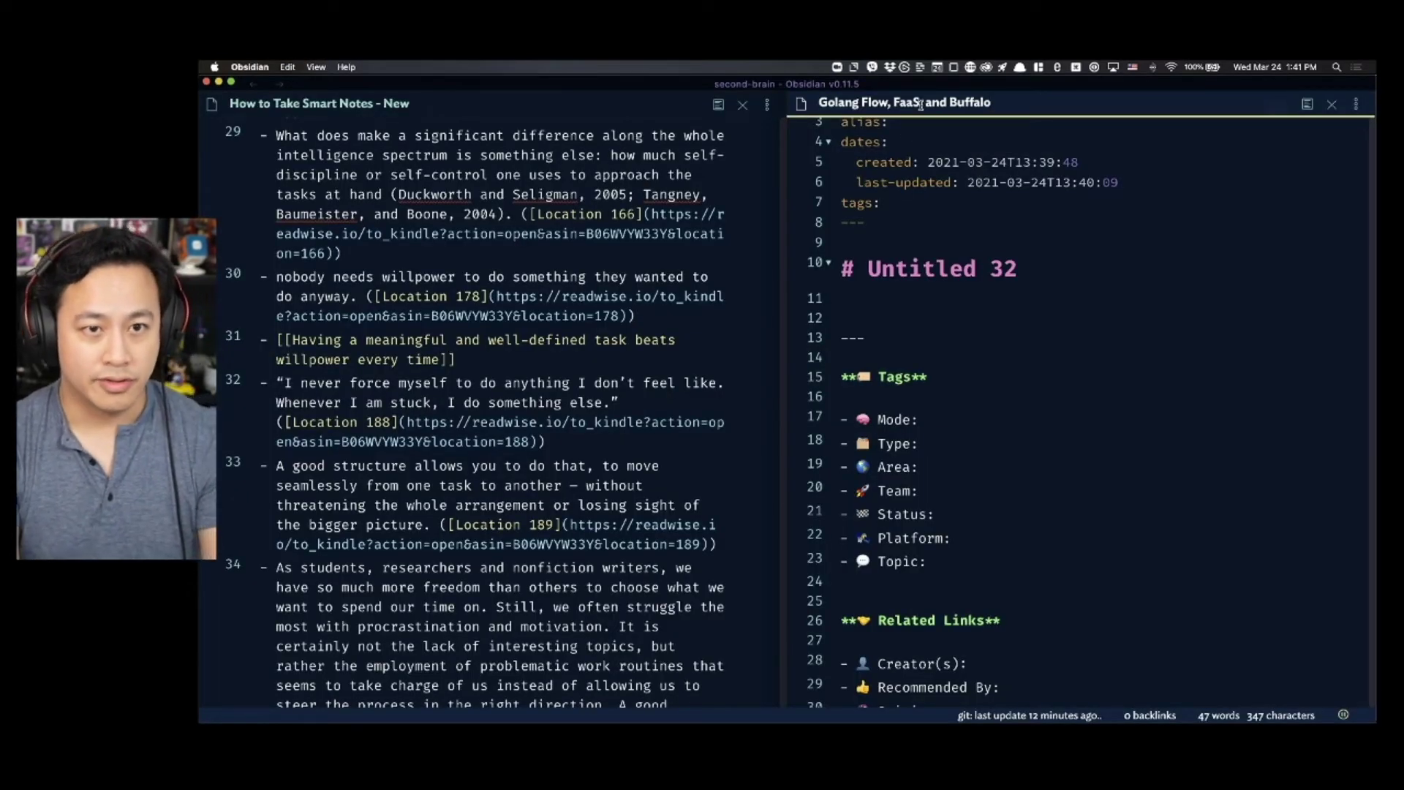
pyautogui.write('Podcast Epi')
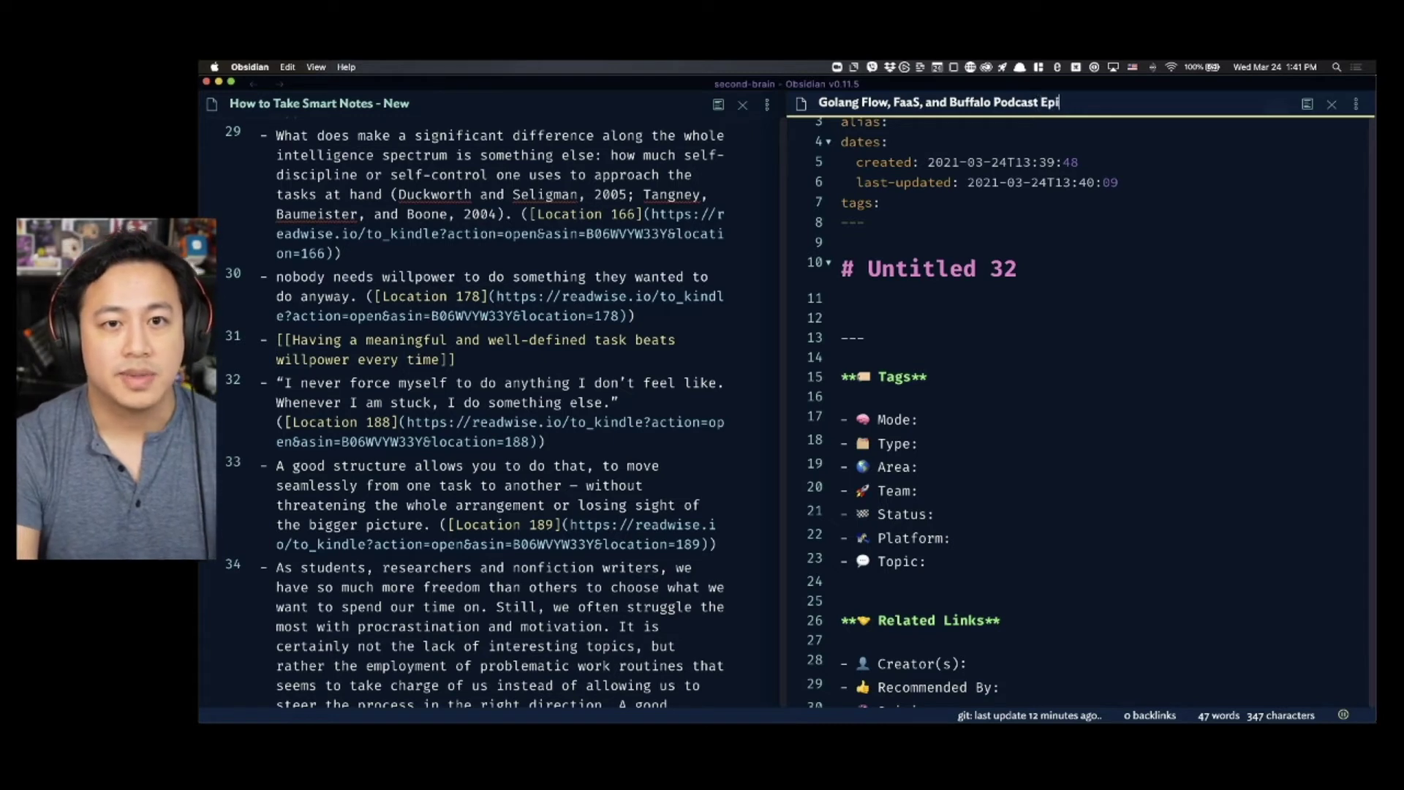
pyautogui.write('sode with Chan')
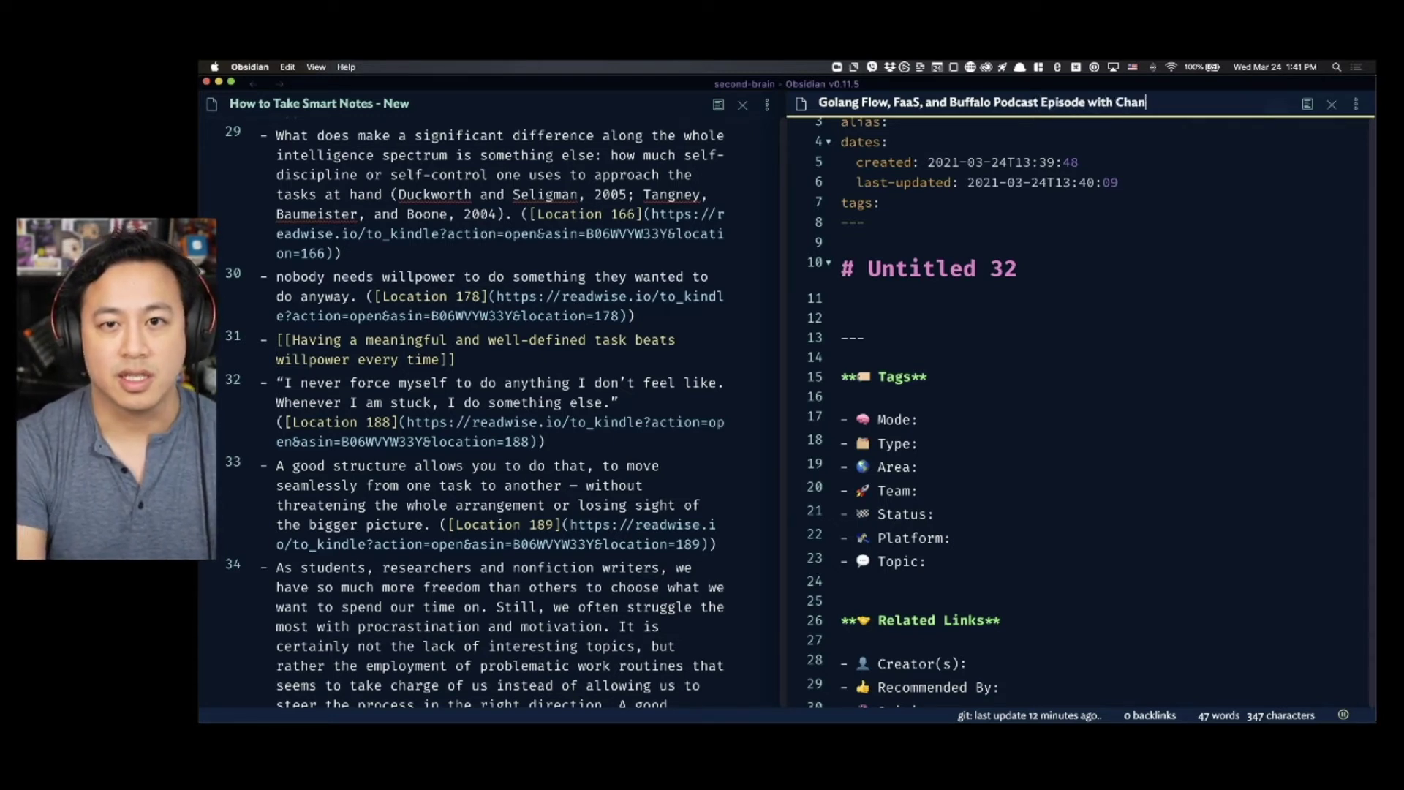
pyautogui.write('gelog')
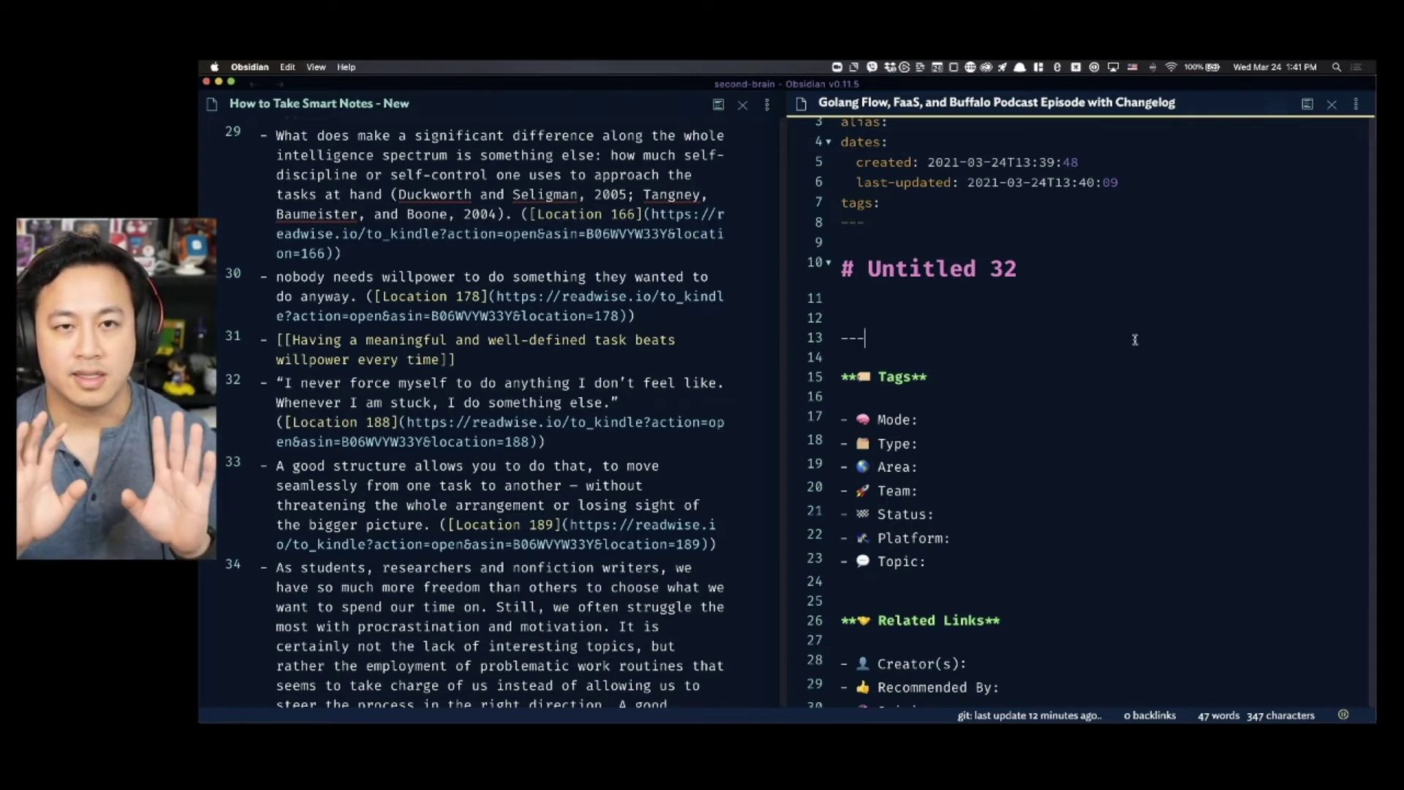
pyautogui.click(1227, 104)
pyautogui.write('Podcast')
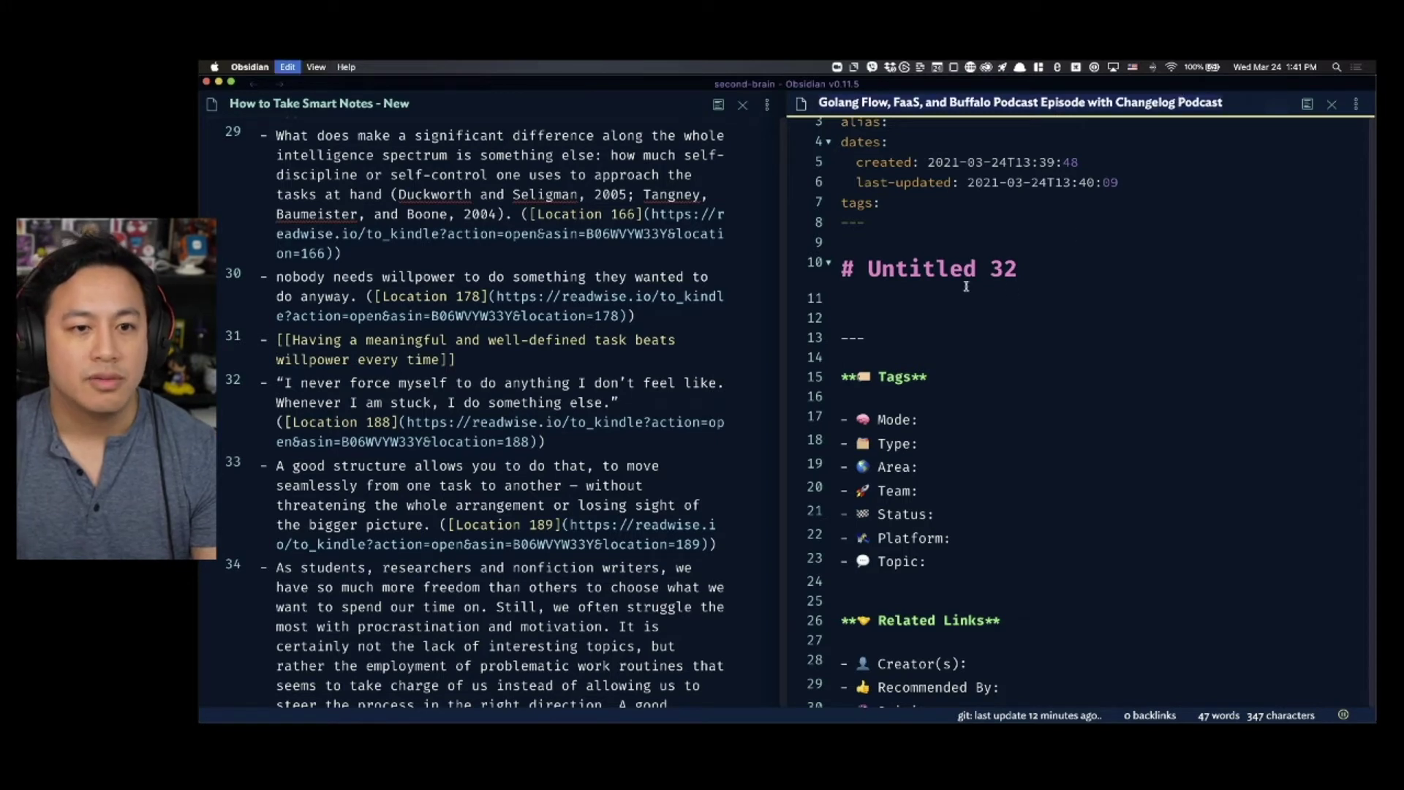
# - Replace the "Untitled 32" heading text with "Golang Flow, FaaS, and Buffalo Podcast Episode with Changelog Podcast"
pyautogui.moveTo(867, 269); pyautogui.dragTo(1018, 269)
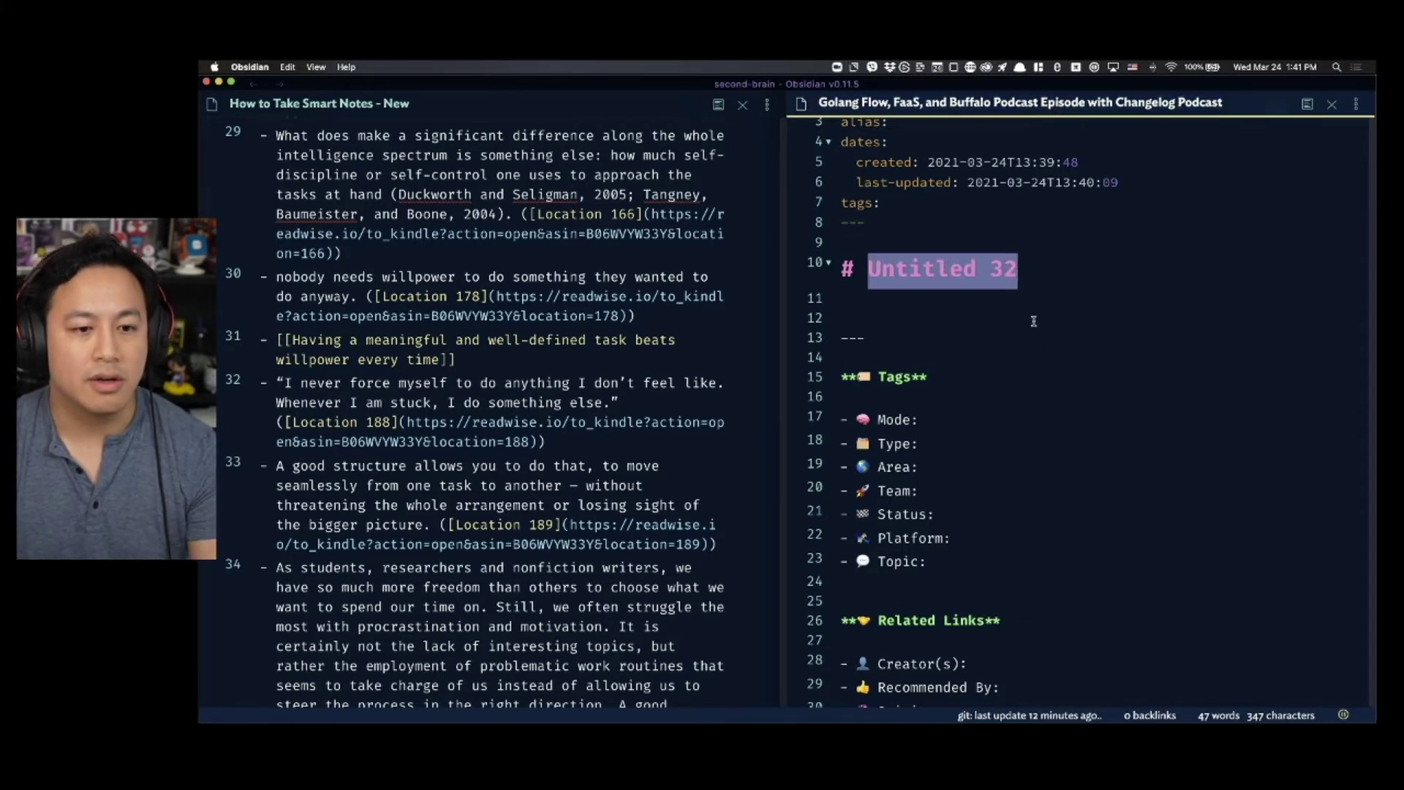
pyautogui.write('Golang Flow, FaaS, and Buffalo Podcast Episode with Changelog Podcast')
pyautogui.press('Down')
# - Fill in the Type entry under Tags with #type/resource/podcast
pyautogui.scroll(-2, 996, 423)
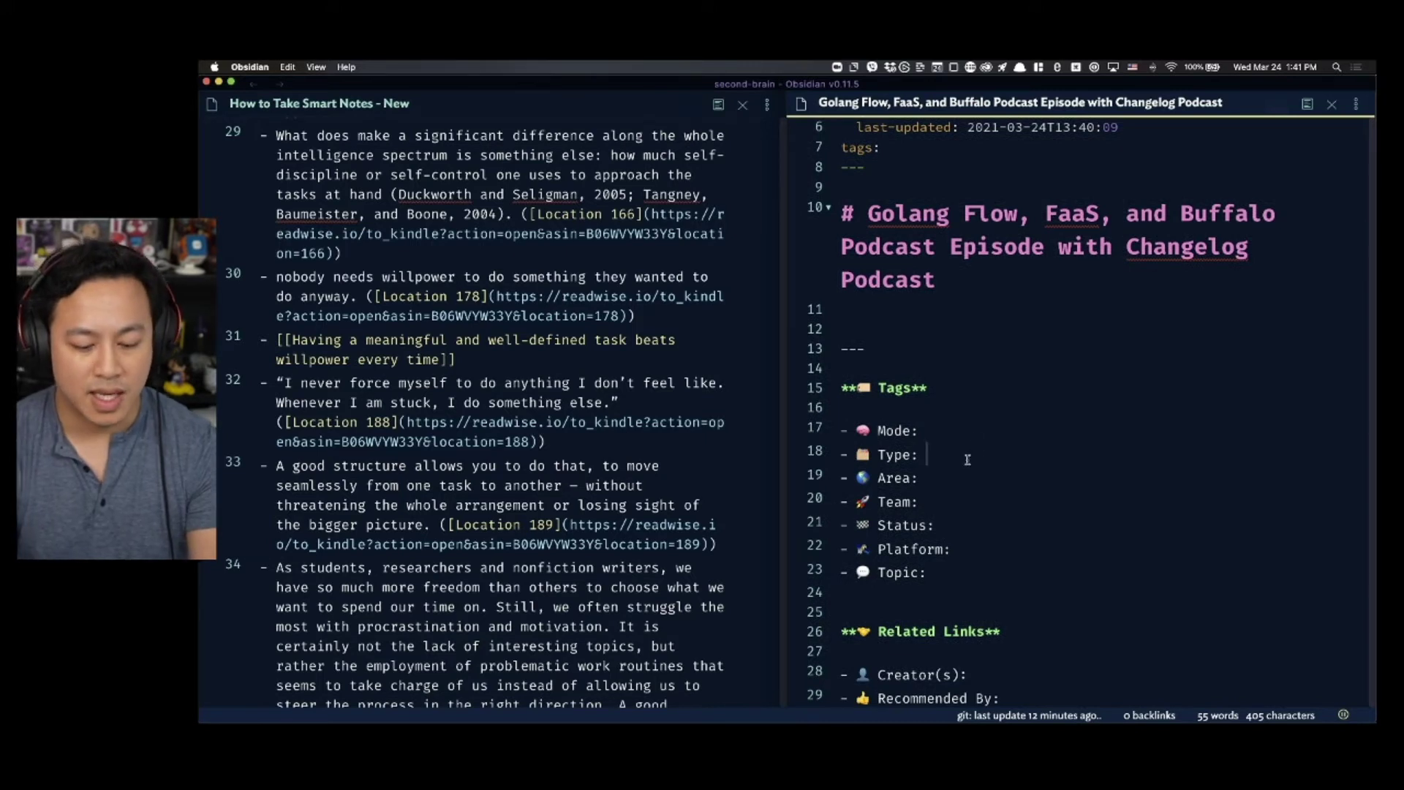
pyautogui.write('#typ')
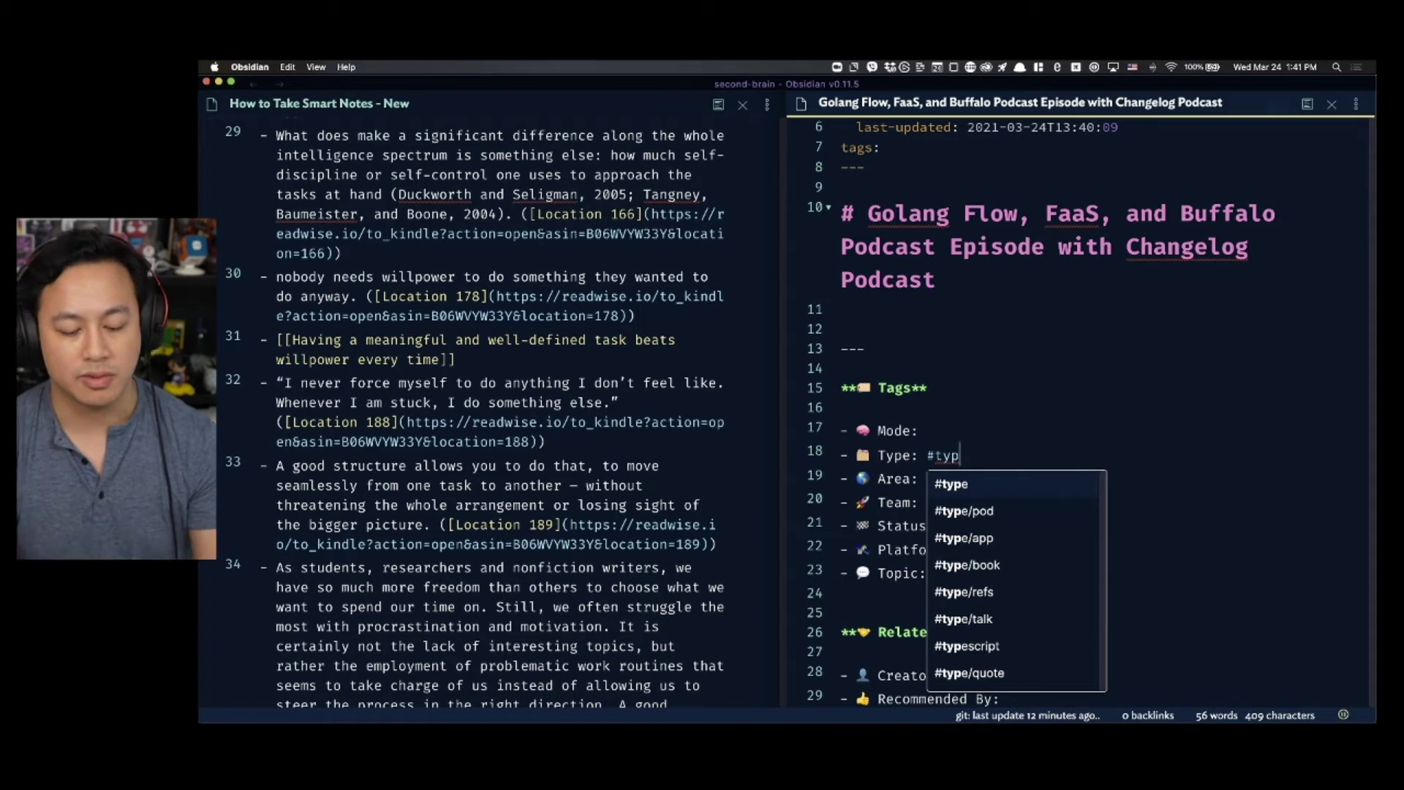
pyautogui.write('e/resource/podcast')
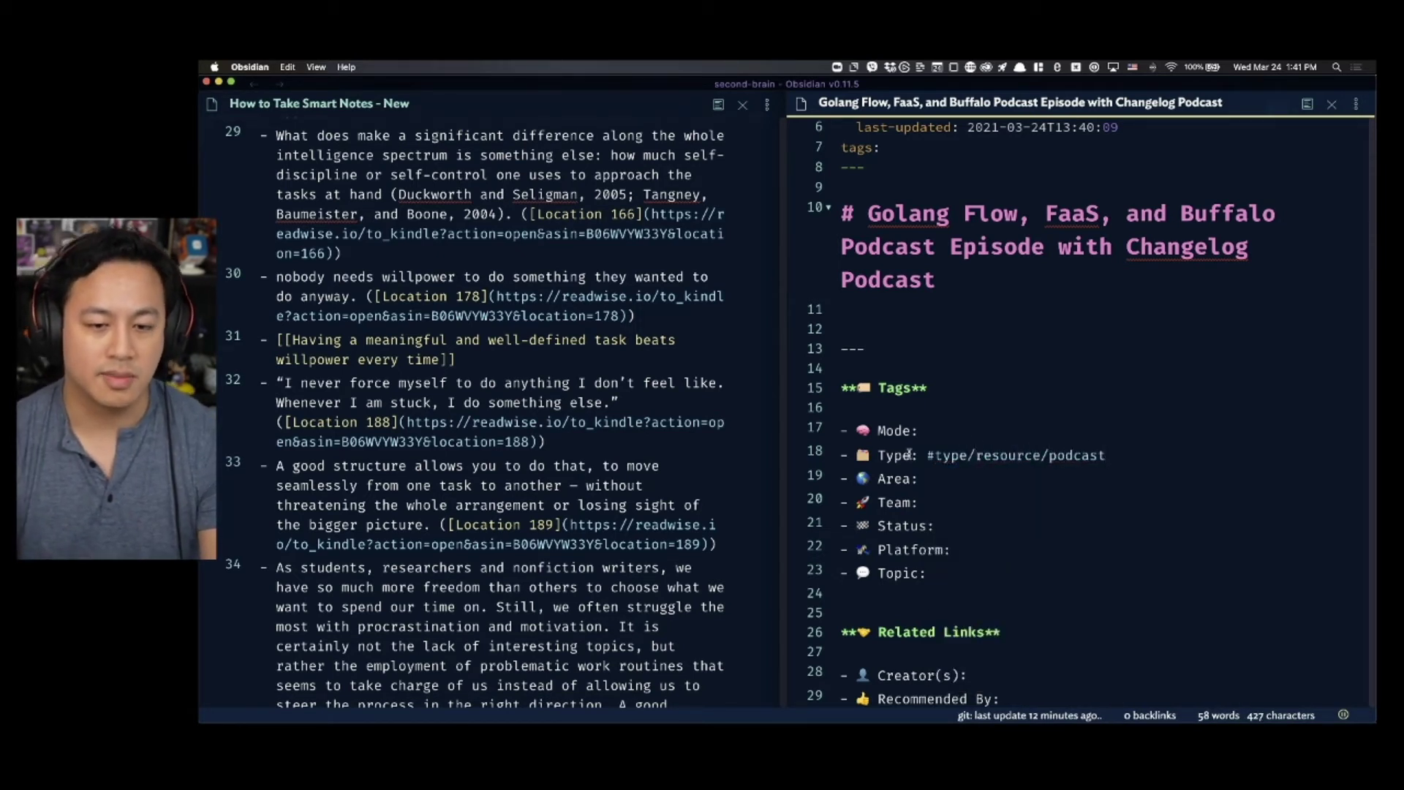
# - Fill in the Origin entry under Related Links with the link [[Changelog (Podcast)]]
pyautogui.scroll(-1, 1012, 392)
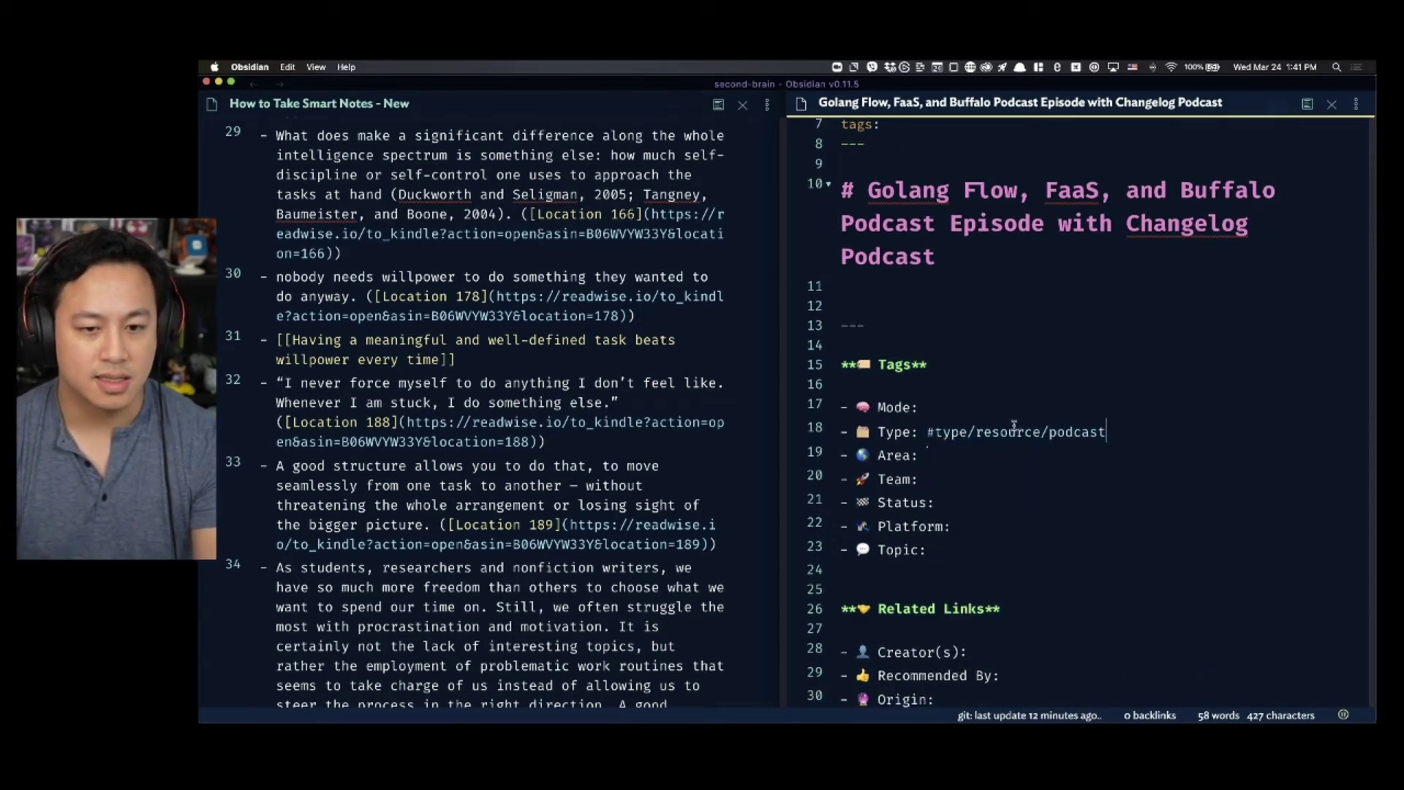
pyautogui.scroll(-1, 1002, 421)
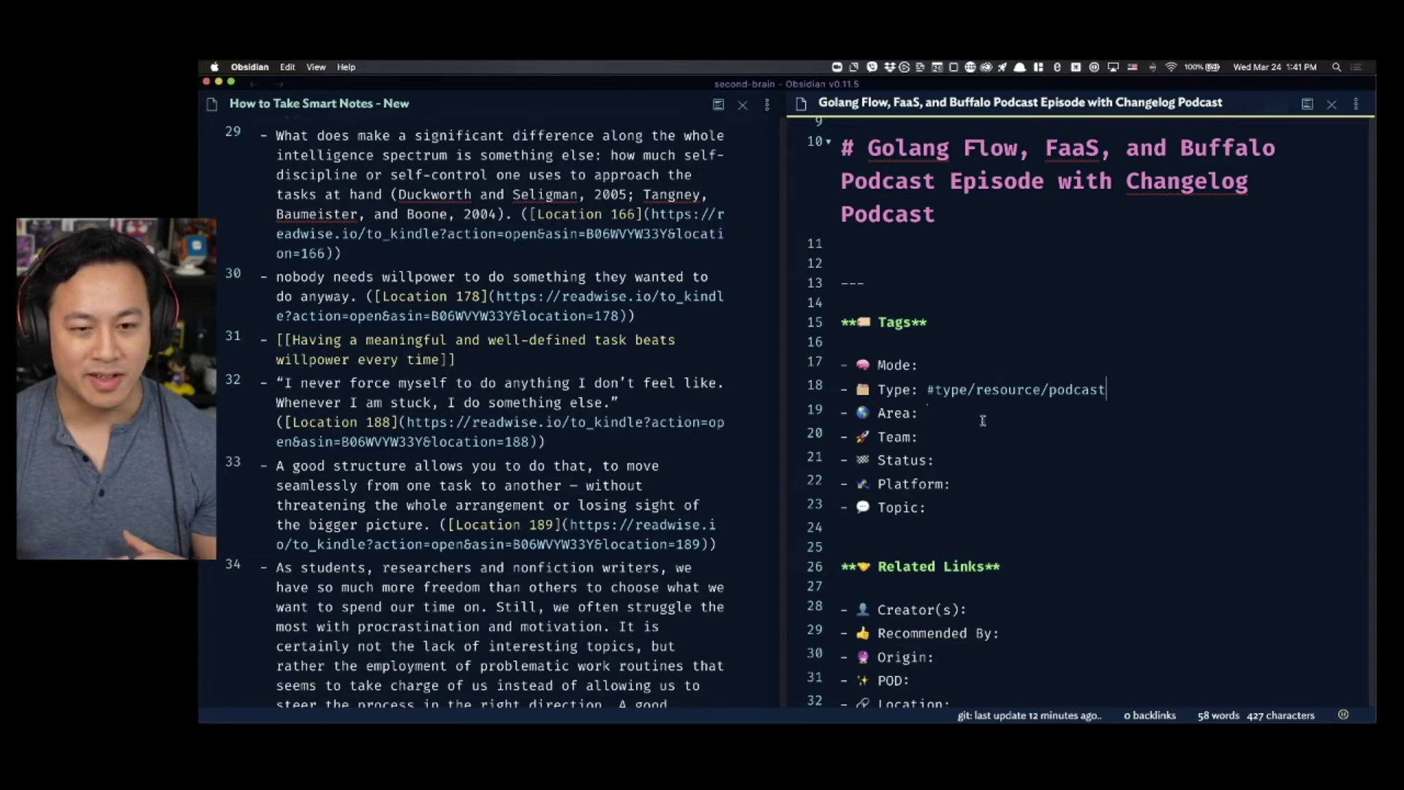
pyautogui.scroll(-3, 983, 421)
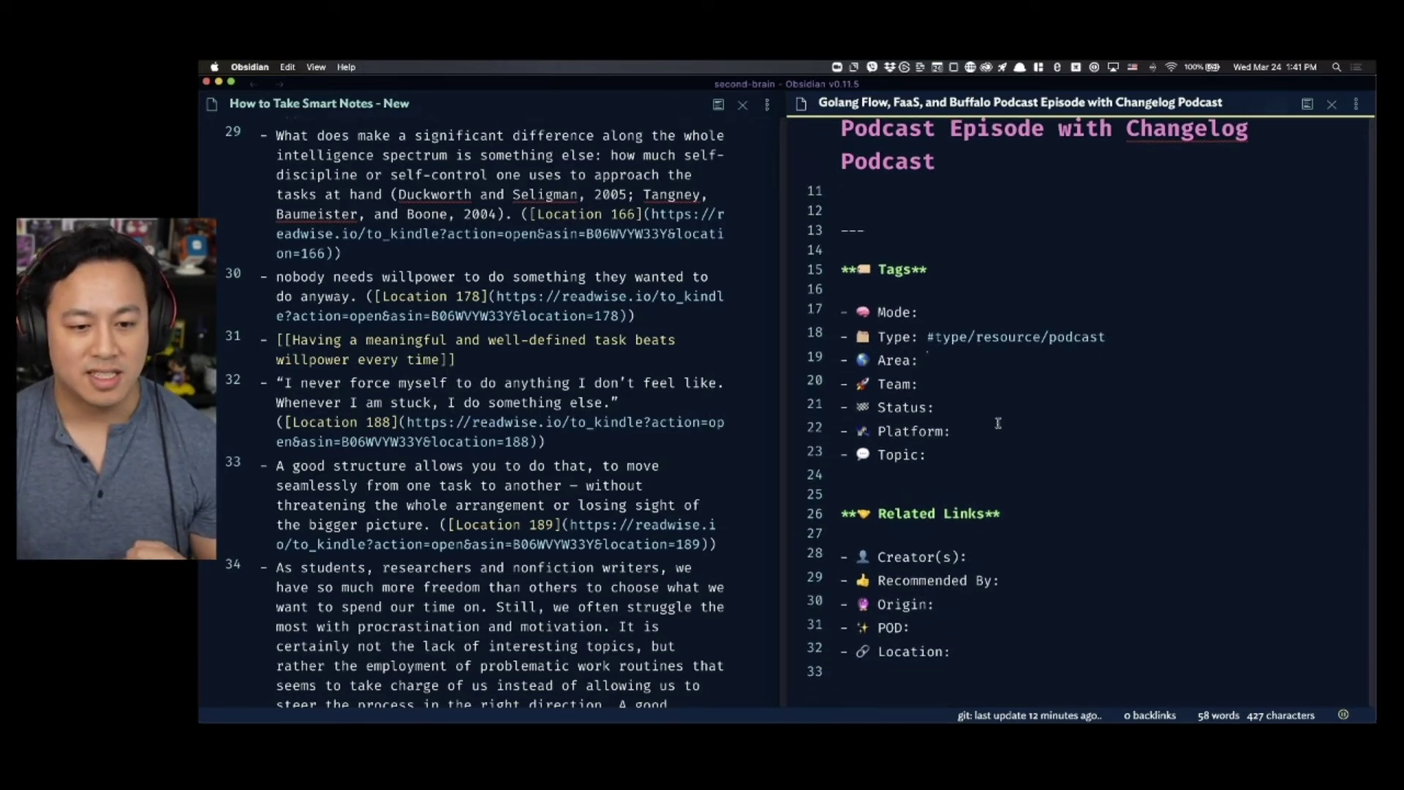
pyautogui.scroll(-2, 996, 424)
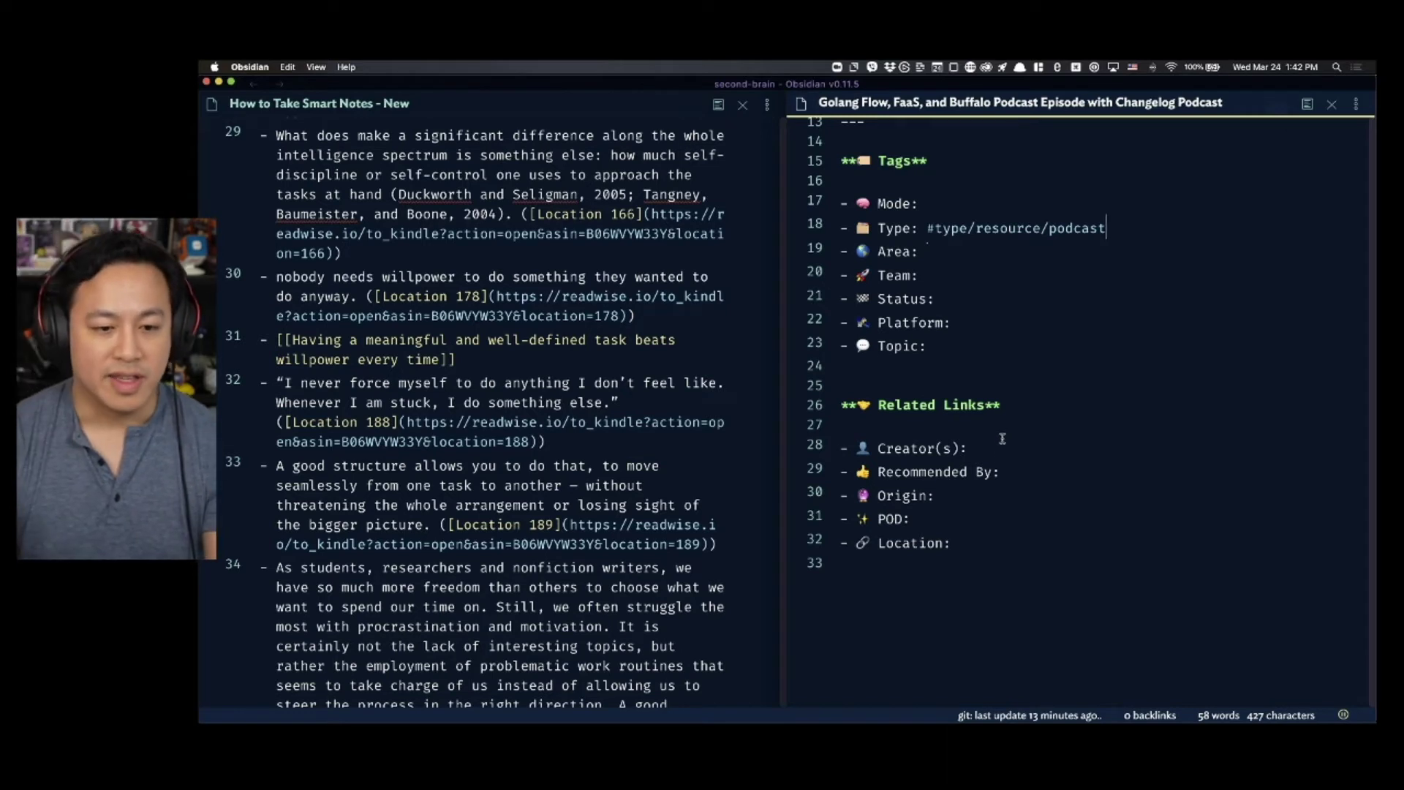
pyautogui.click(952, 495)
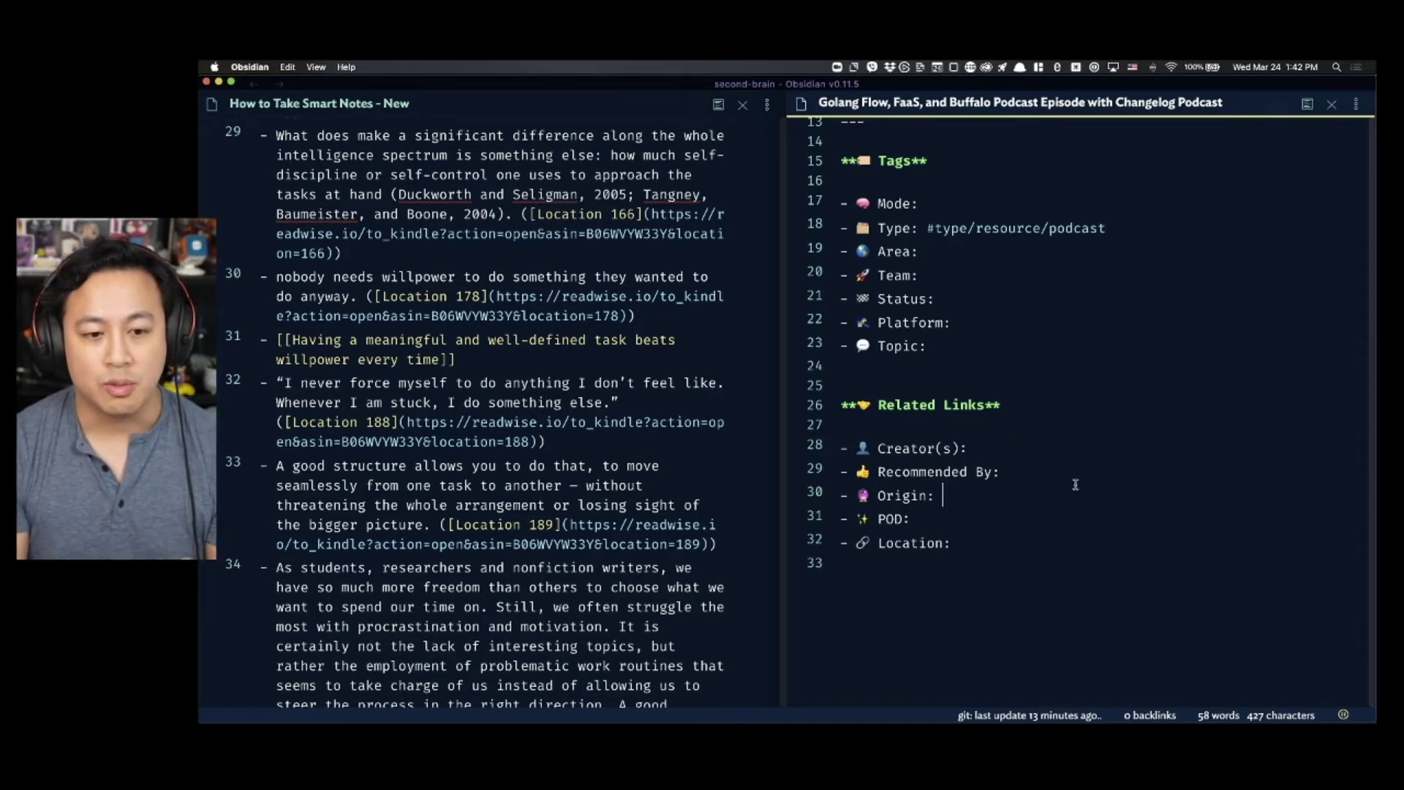
pyautogui.write('[[Changelo')
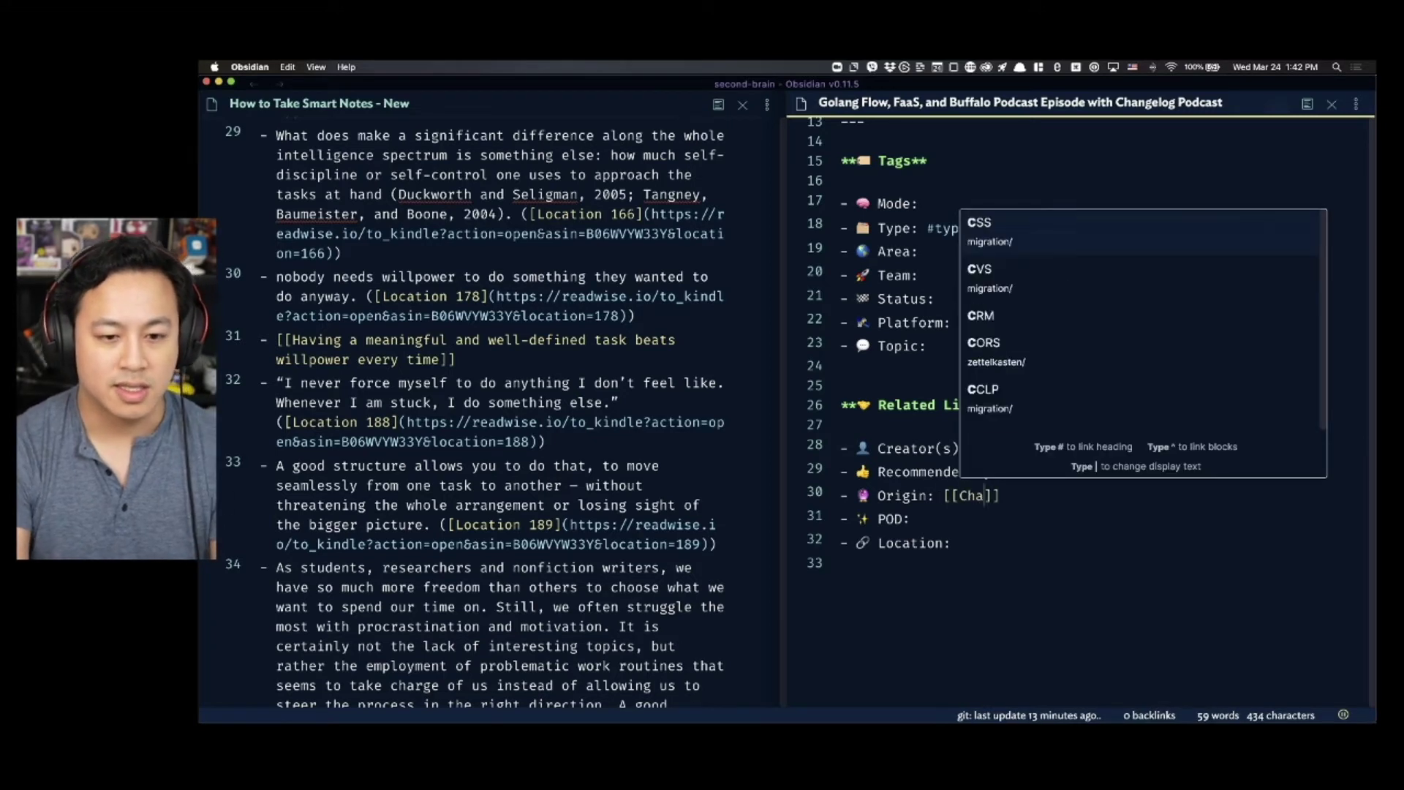
pyautogui.write('g (Podcast)')
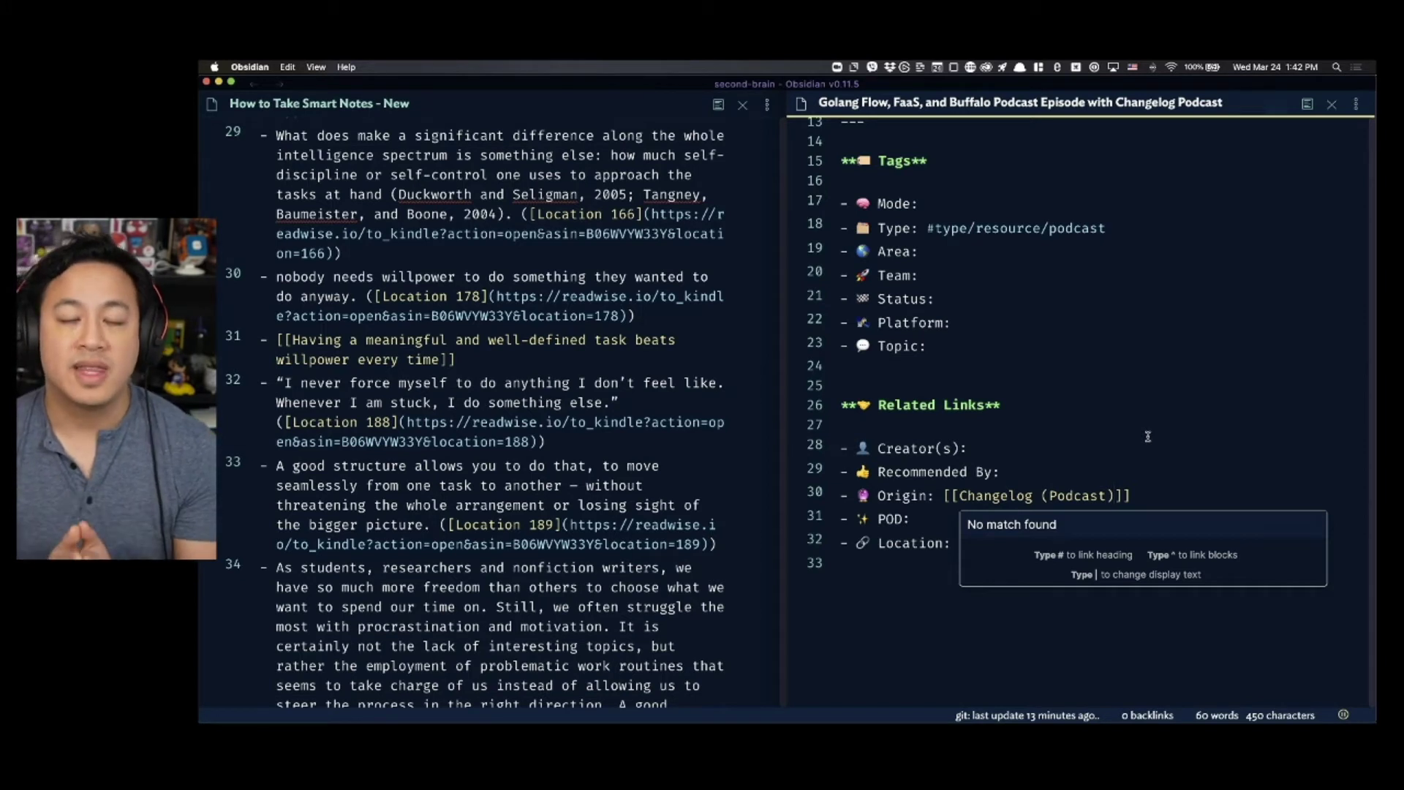
pyautogui.click(1109, 448)
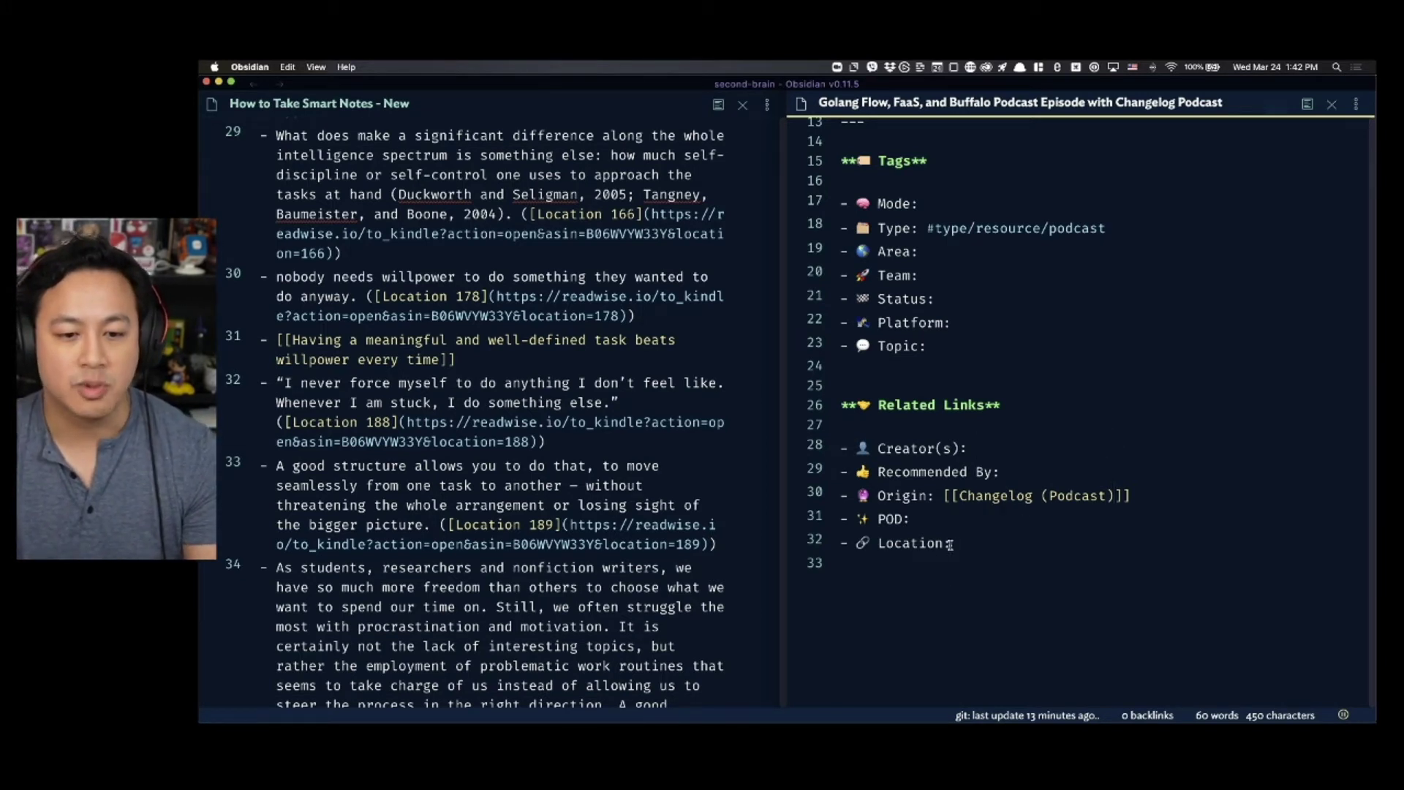
pyautogui.click(1045, 424)
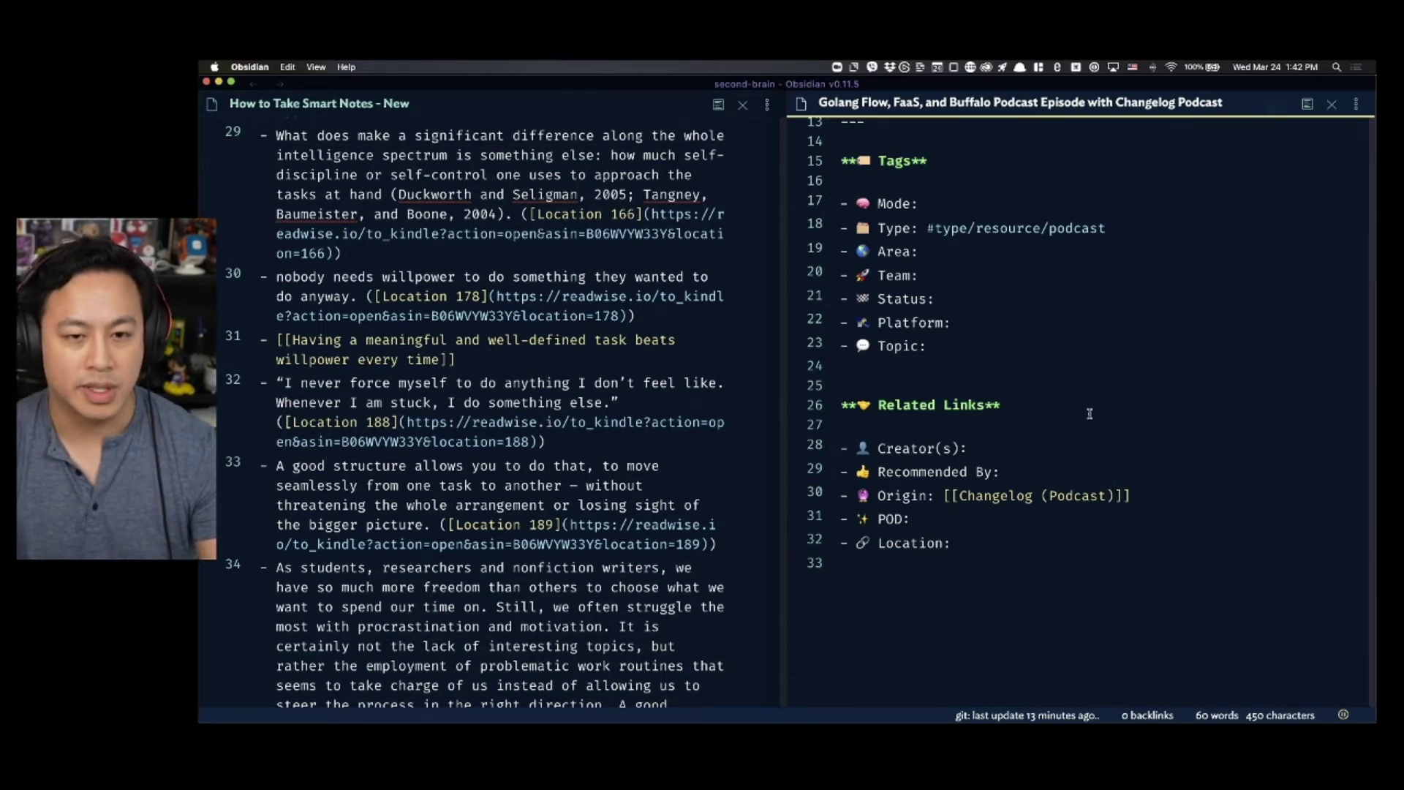
# - Open the podcast episode note's local graph beside it and examine its link to Changelog (Podcast)
pyautogui.press('super+shift+g')
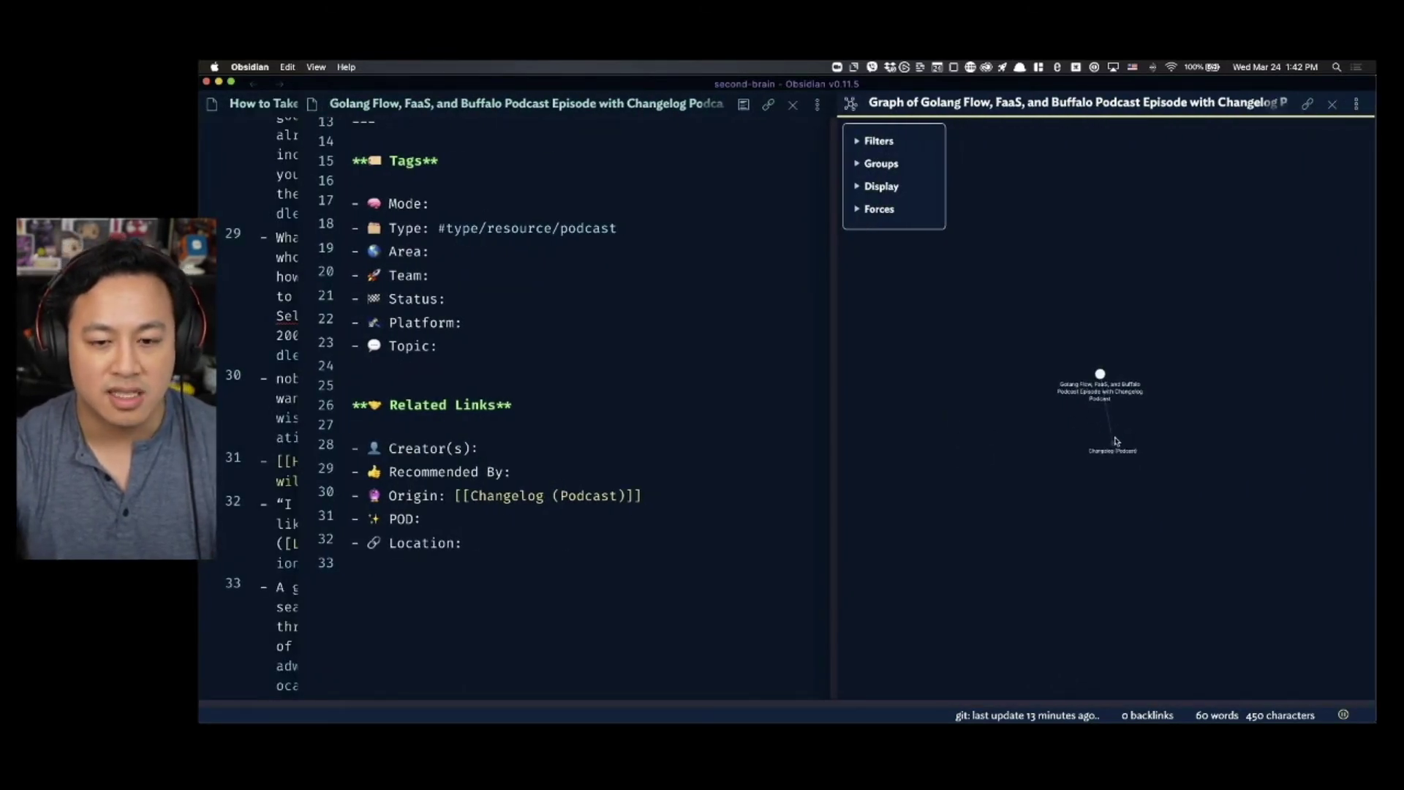
pyautogui.scroll(5, 1119, 441)
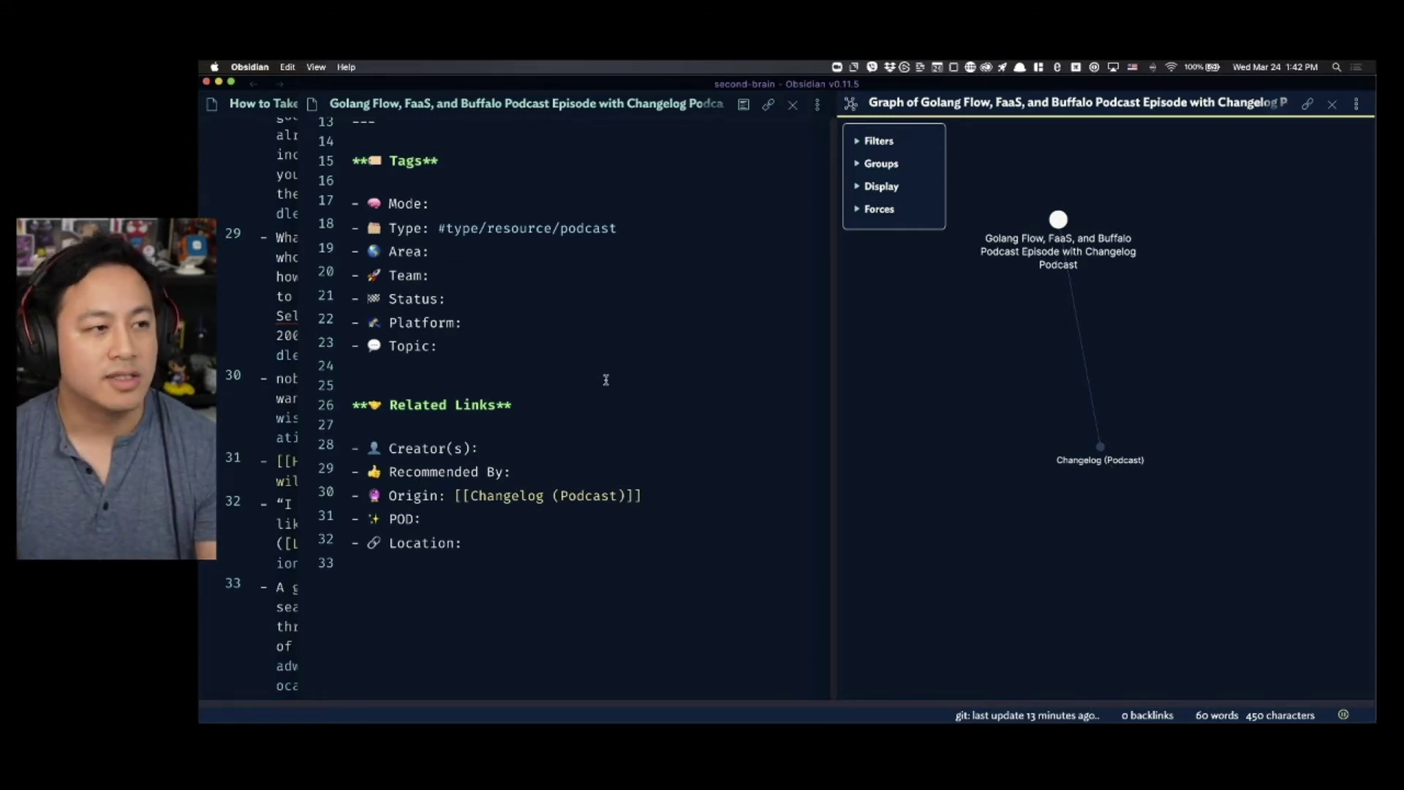
pyautogui.click(633, 375)
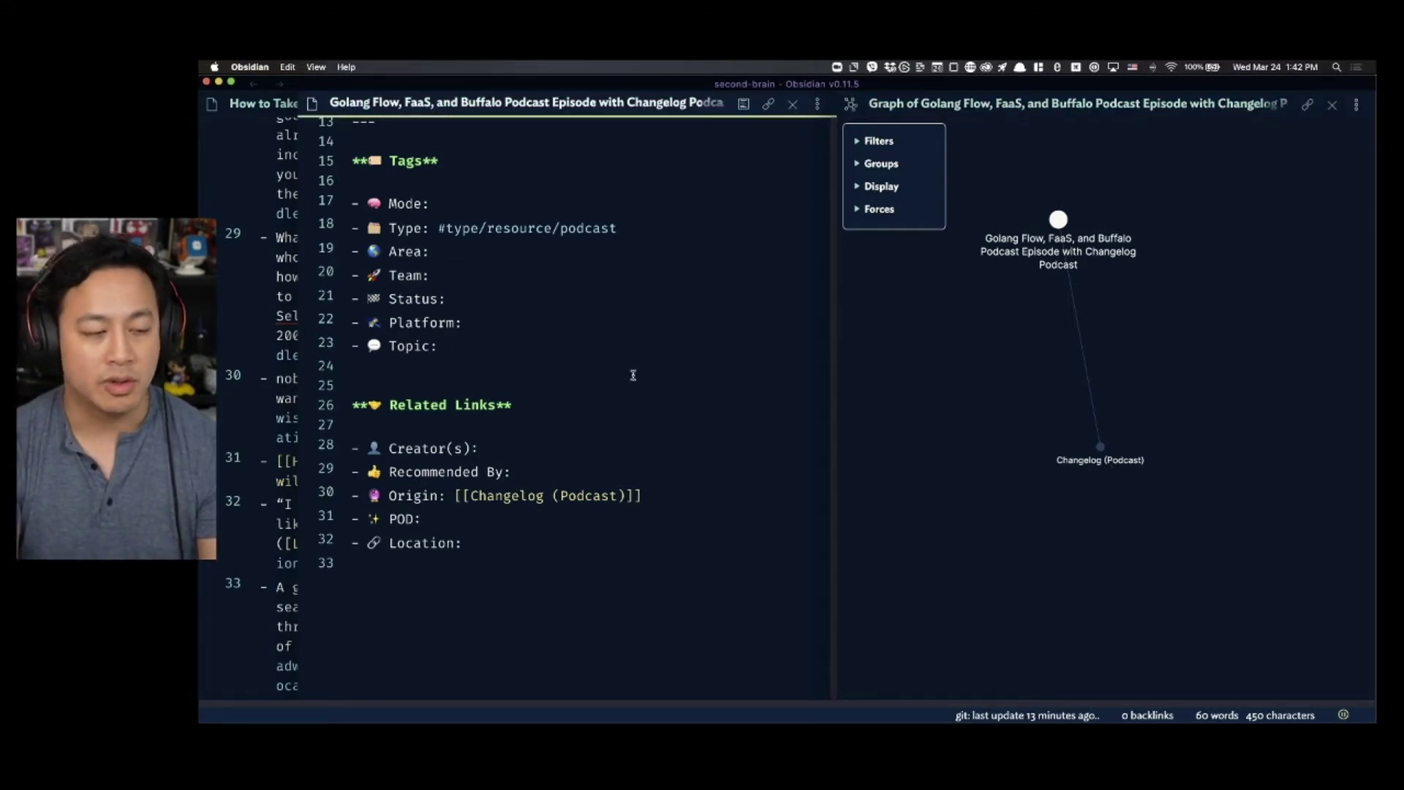
pyautogui.press('super+n')
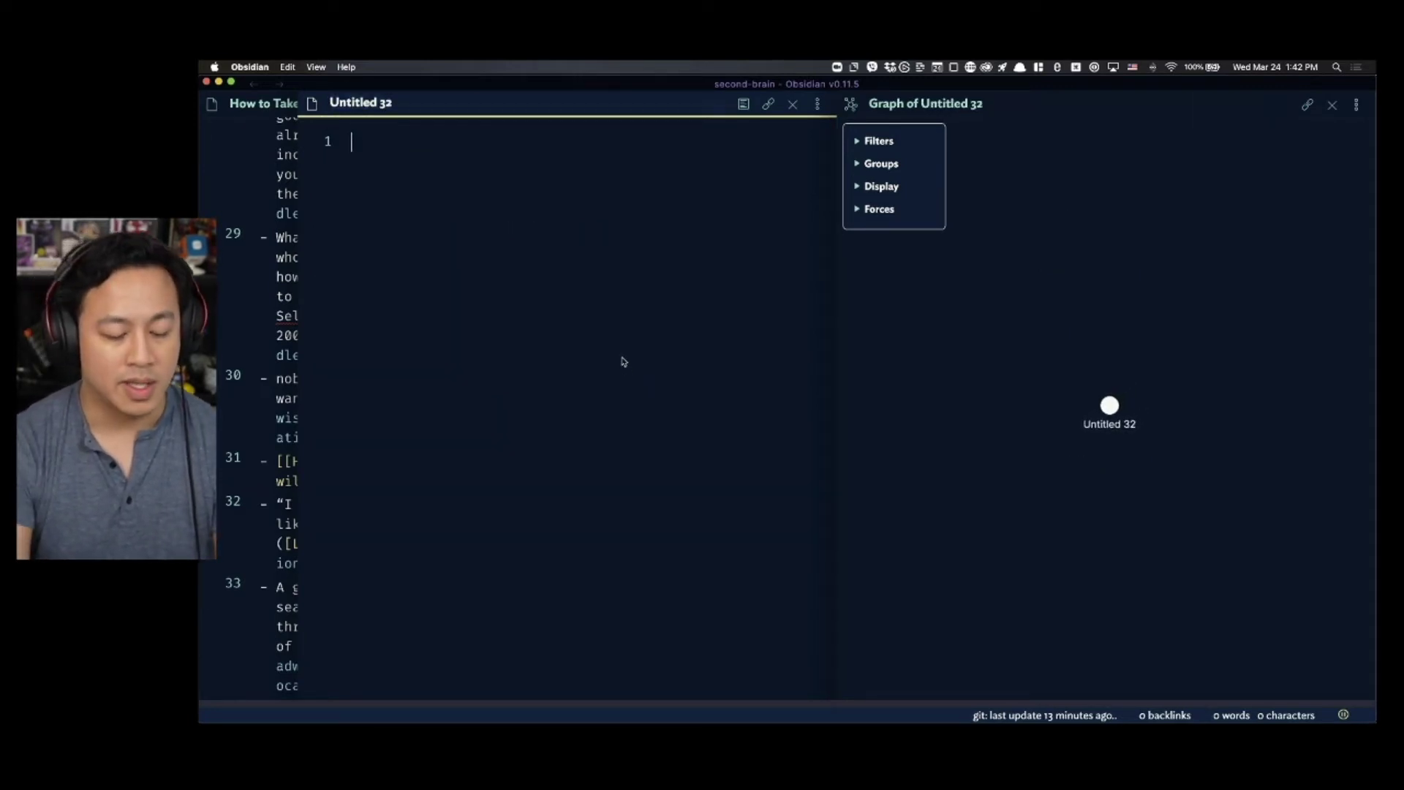
pyautogui.press('super+alt+Left')
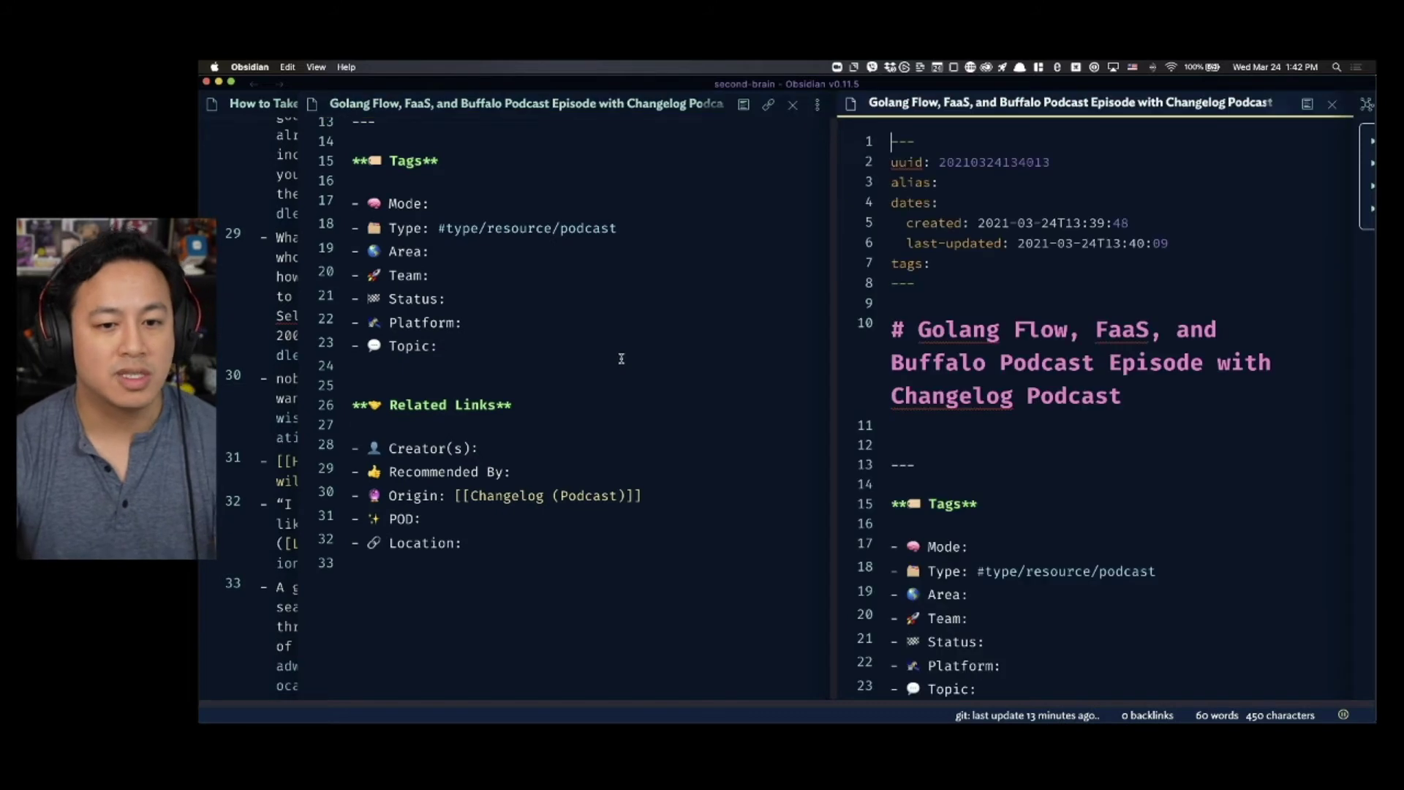
pyautogui.click(930, 347)
pyautogui.press('super+e')
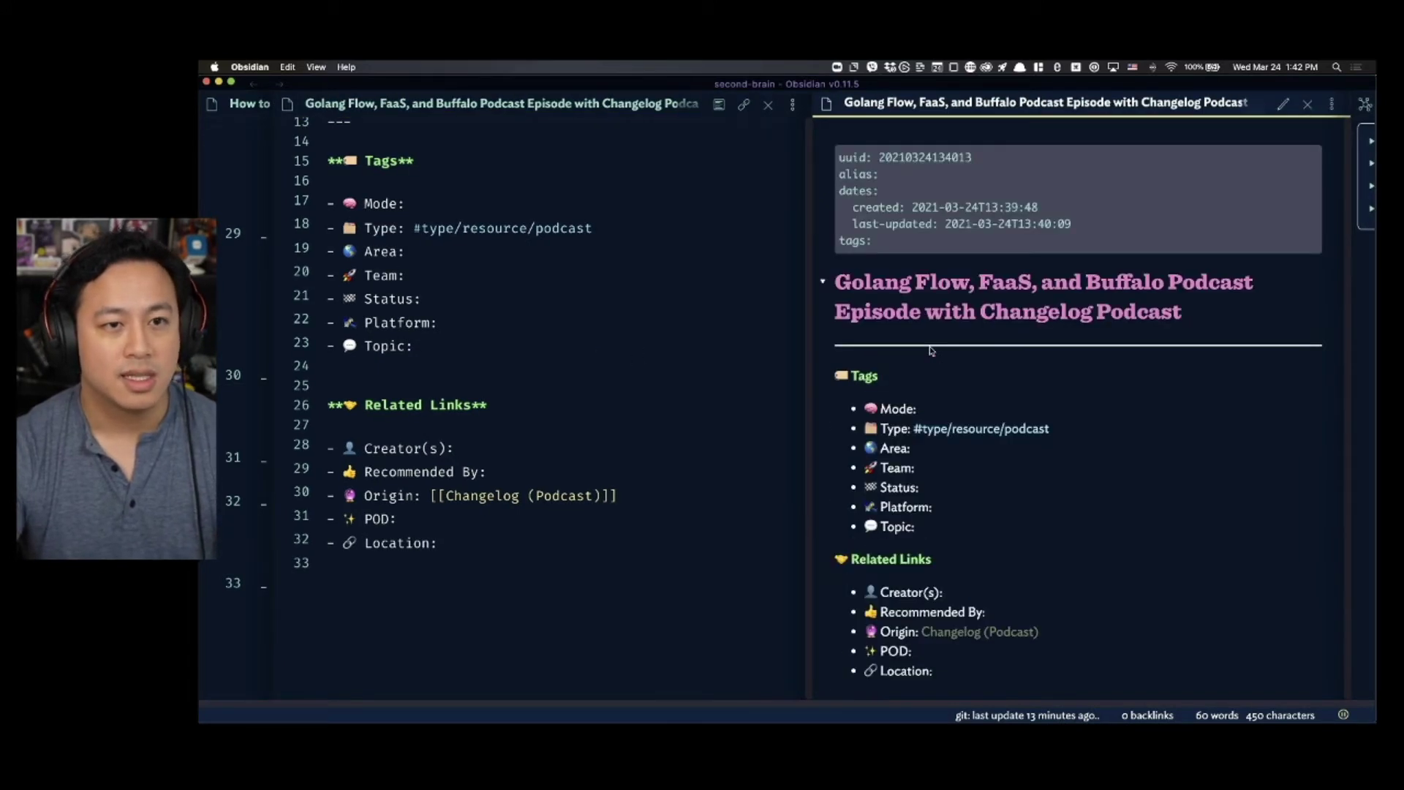
pyautogui.click(636, 329)
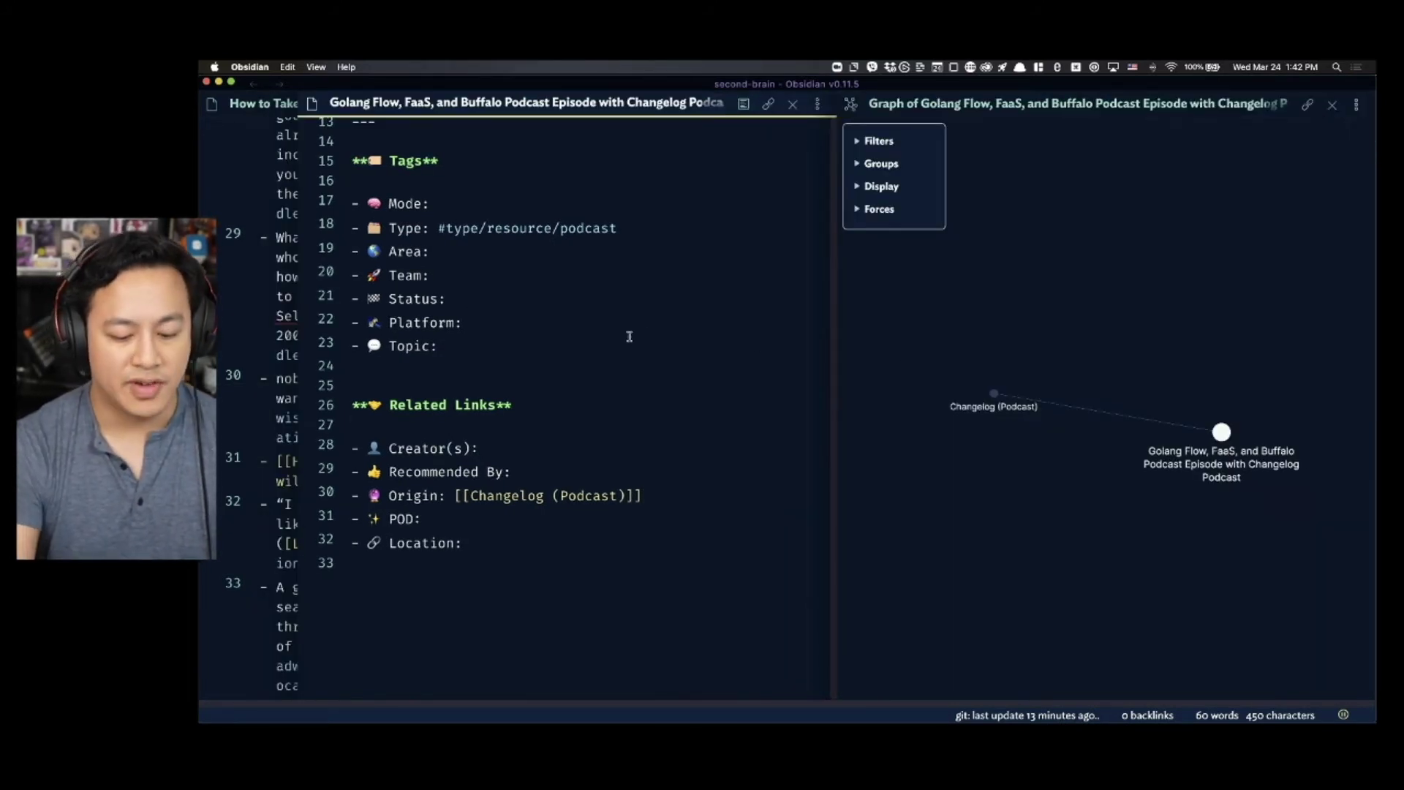
# - Create a new note in its own pane beside the local graph and add the link [[Changelog (Podcast)]] to it
pyautogui.press('super+n')
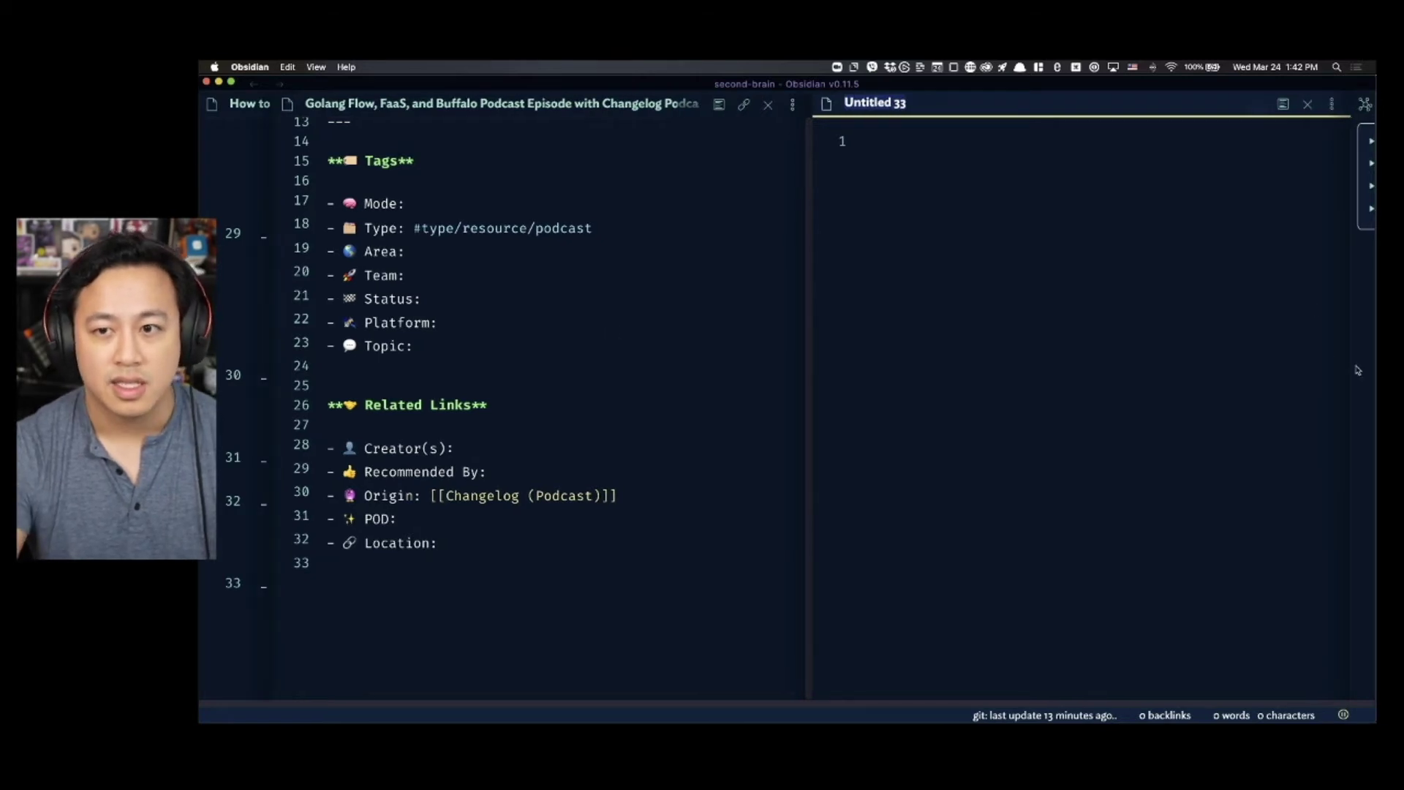
pyautogui.press('super+shift+g')
pyautogui.click(711, 387)
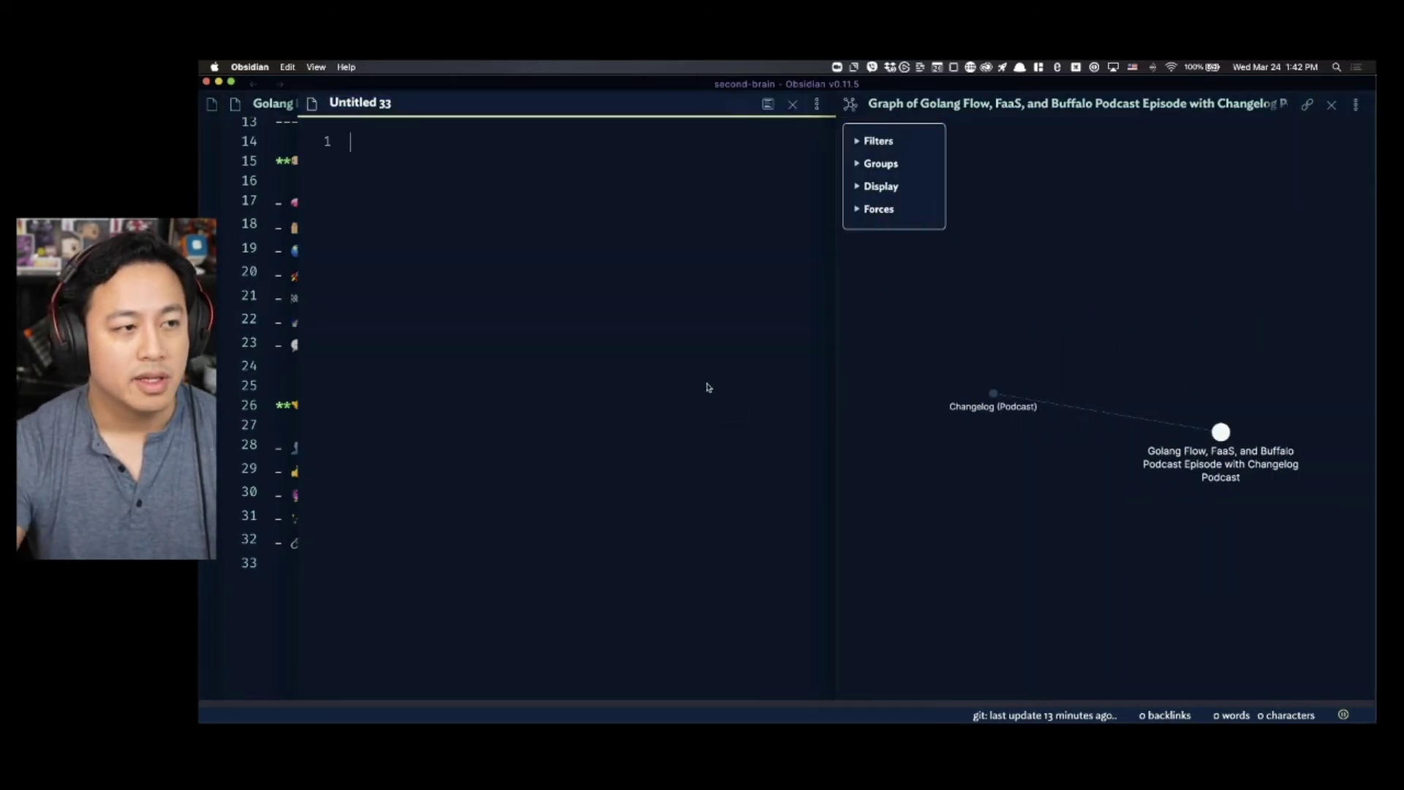
pyautogui.write('[[changelog')
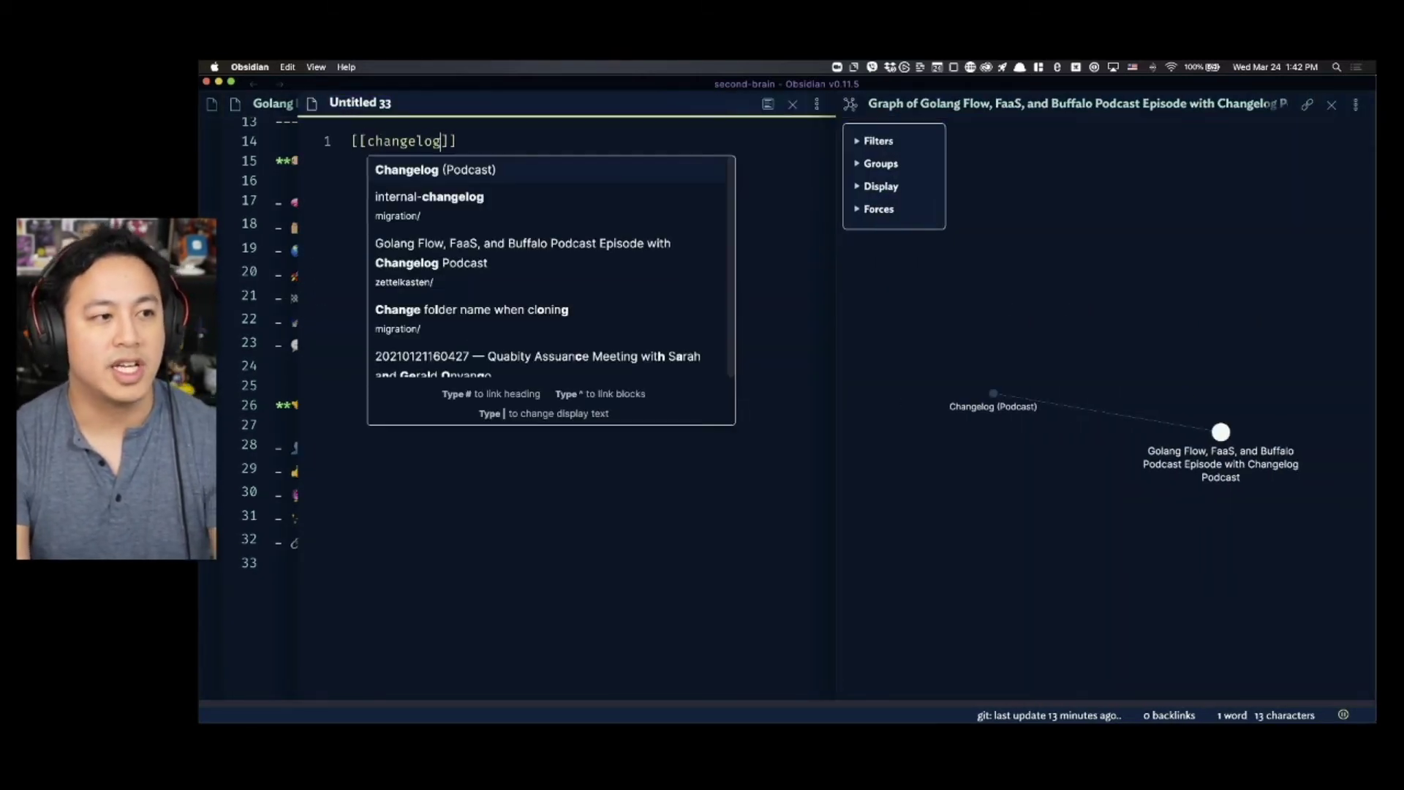
pyautogui.press('Return')
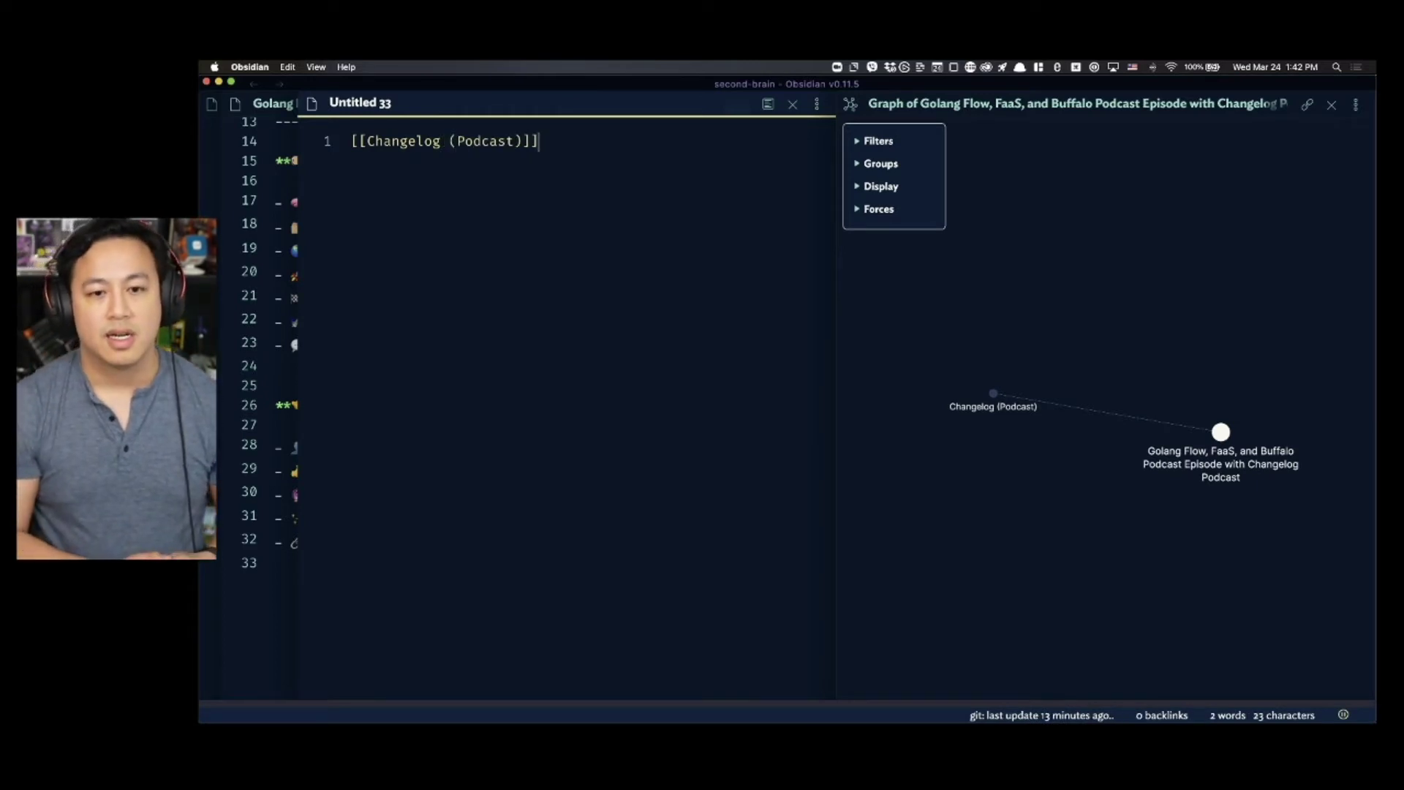
# - Set the local graph's depth filter to 2 and close the graph settings
pyautogui.click(871, 143)
pyautogui.moveTo(870, 226); pyautogui.dragTo(900, 226)
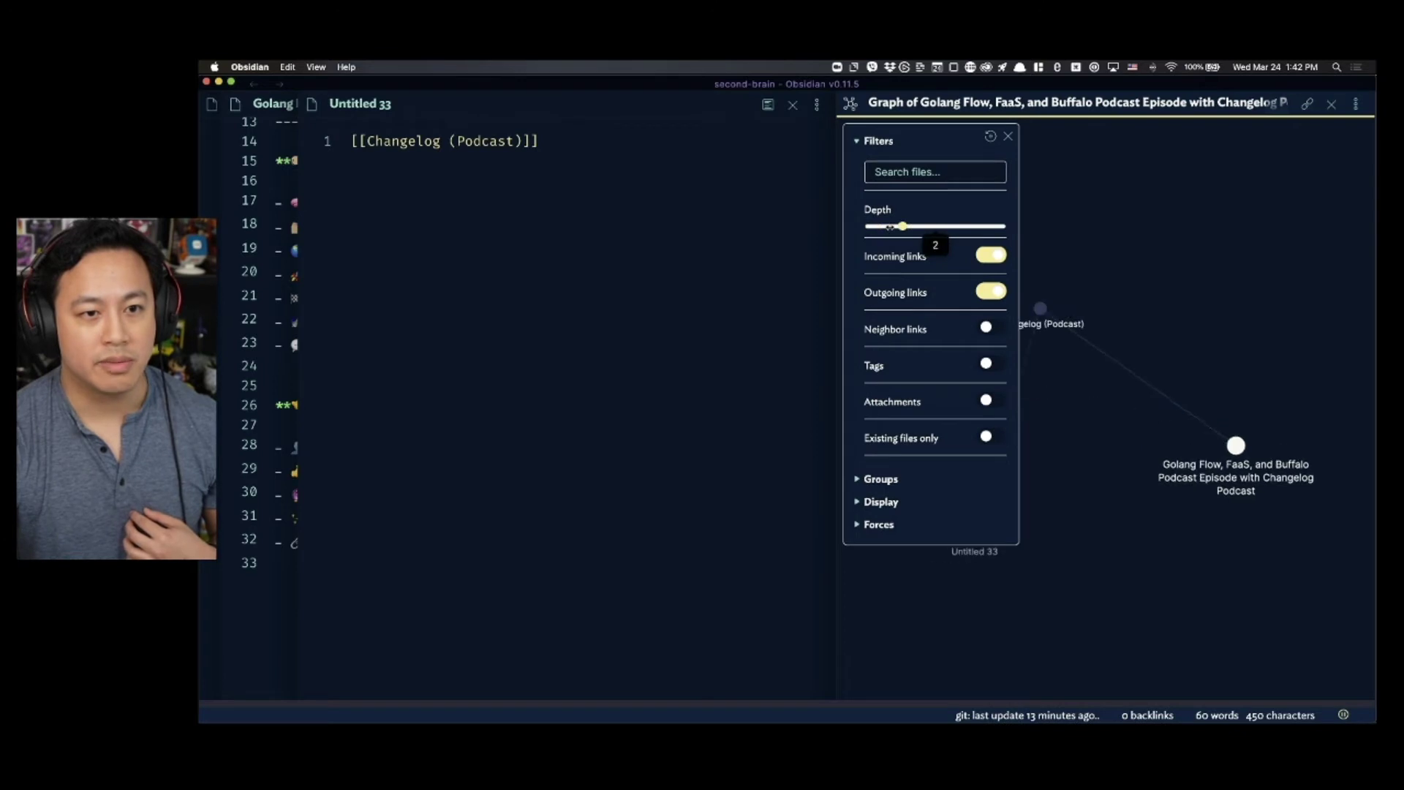
pyautogui.click(1007, 148)
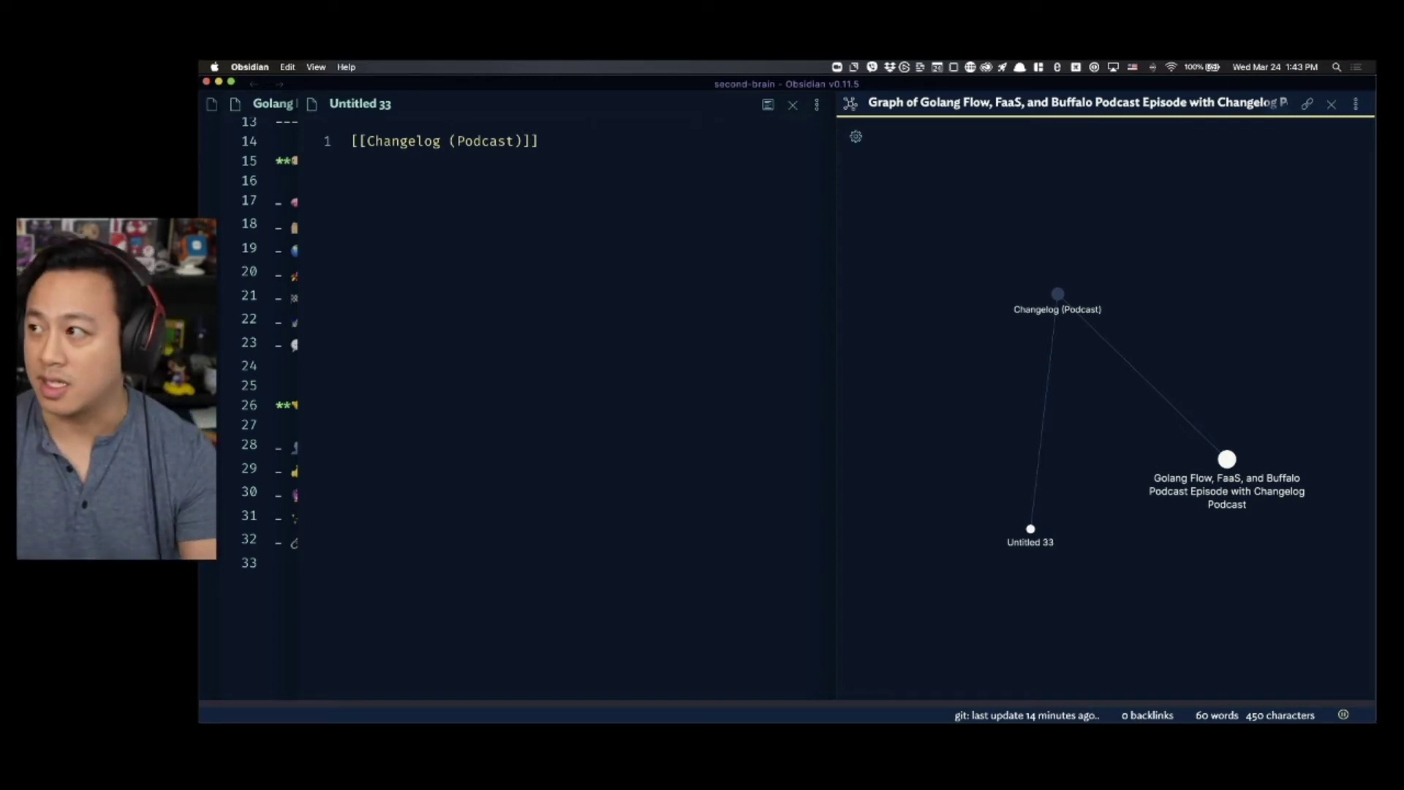
pyautogui.hotkey('ctrl', 'Up')
pyautogui.hotkey('ctrl', 'Up')
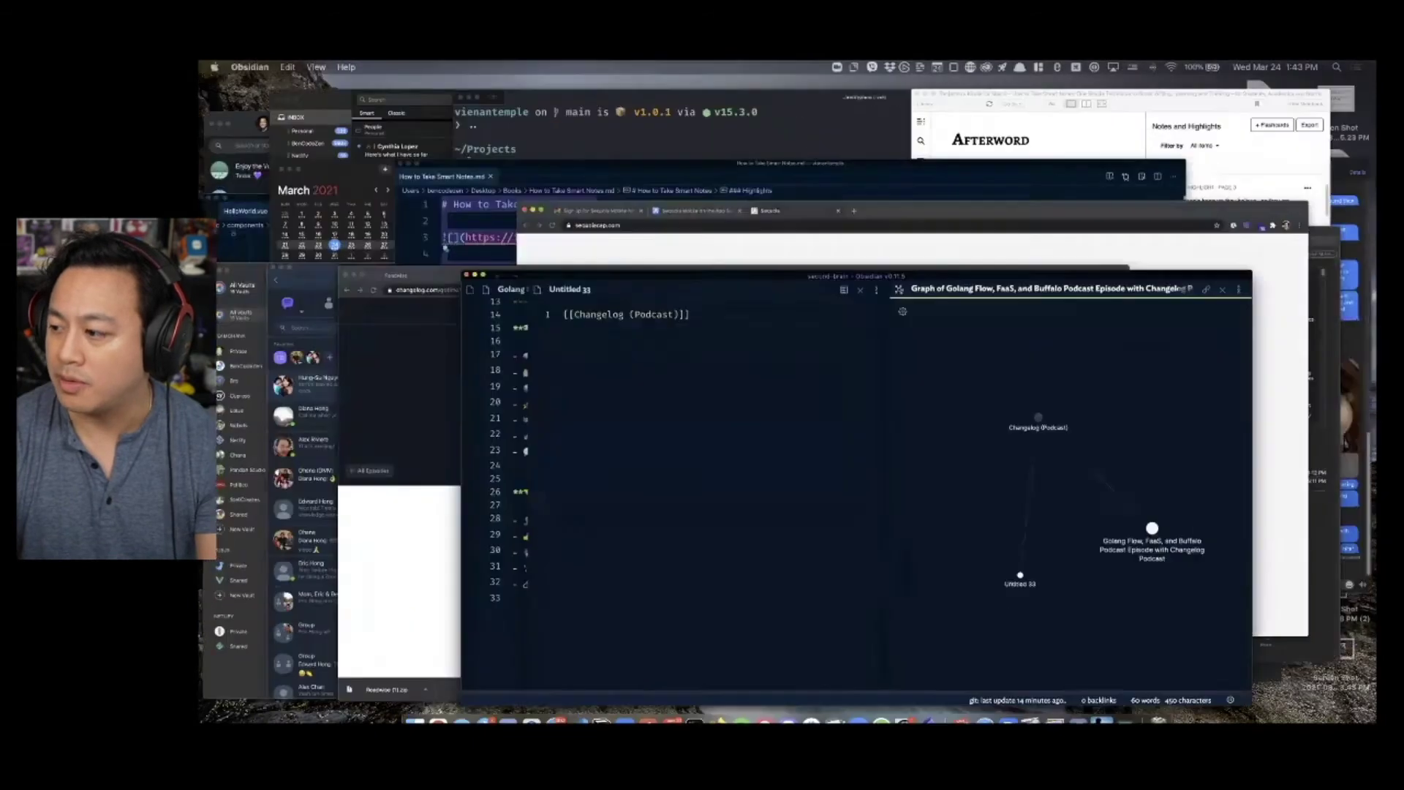
pyautogui.click(658, 407)
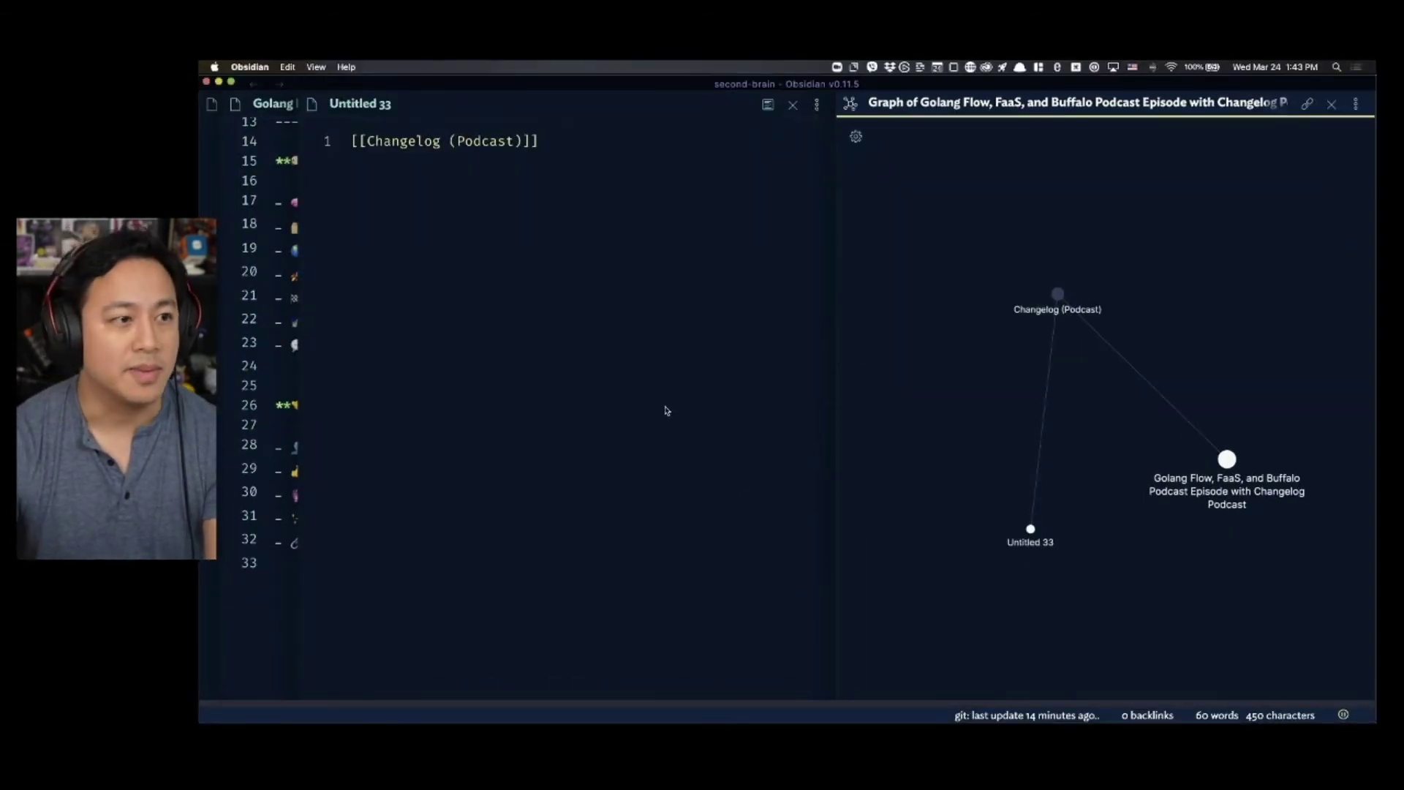
# - Delete the untitled note that contains only the [[Changelog (Podcast)]] link
pyautogui.press('super+p')
pyautogui.write('d')
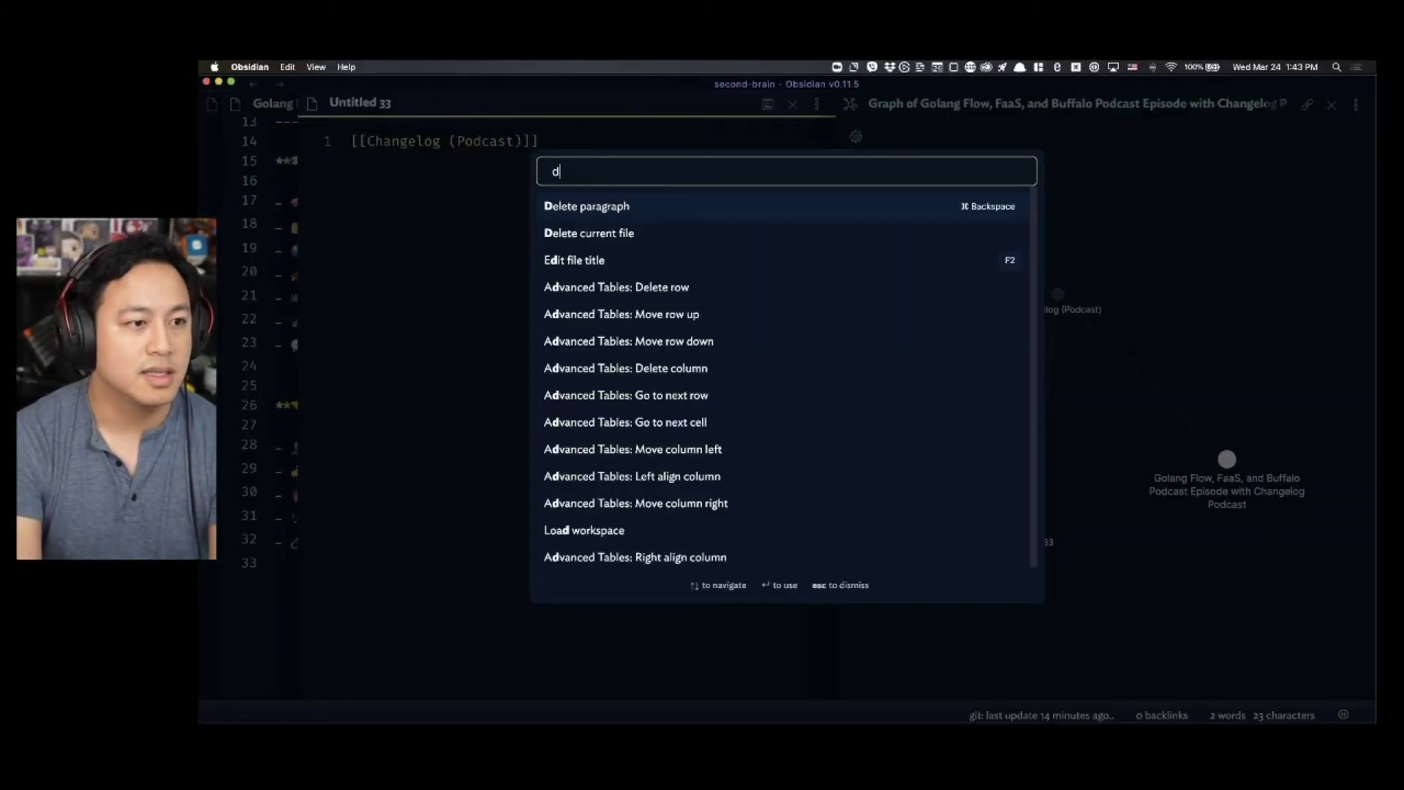
pyautogui.write('elete')
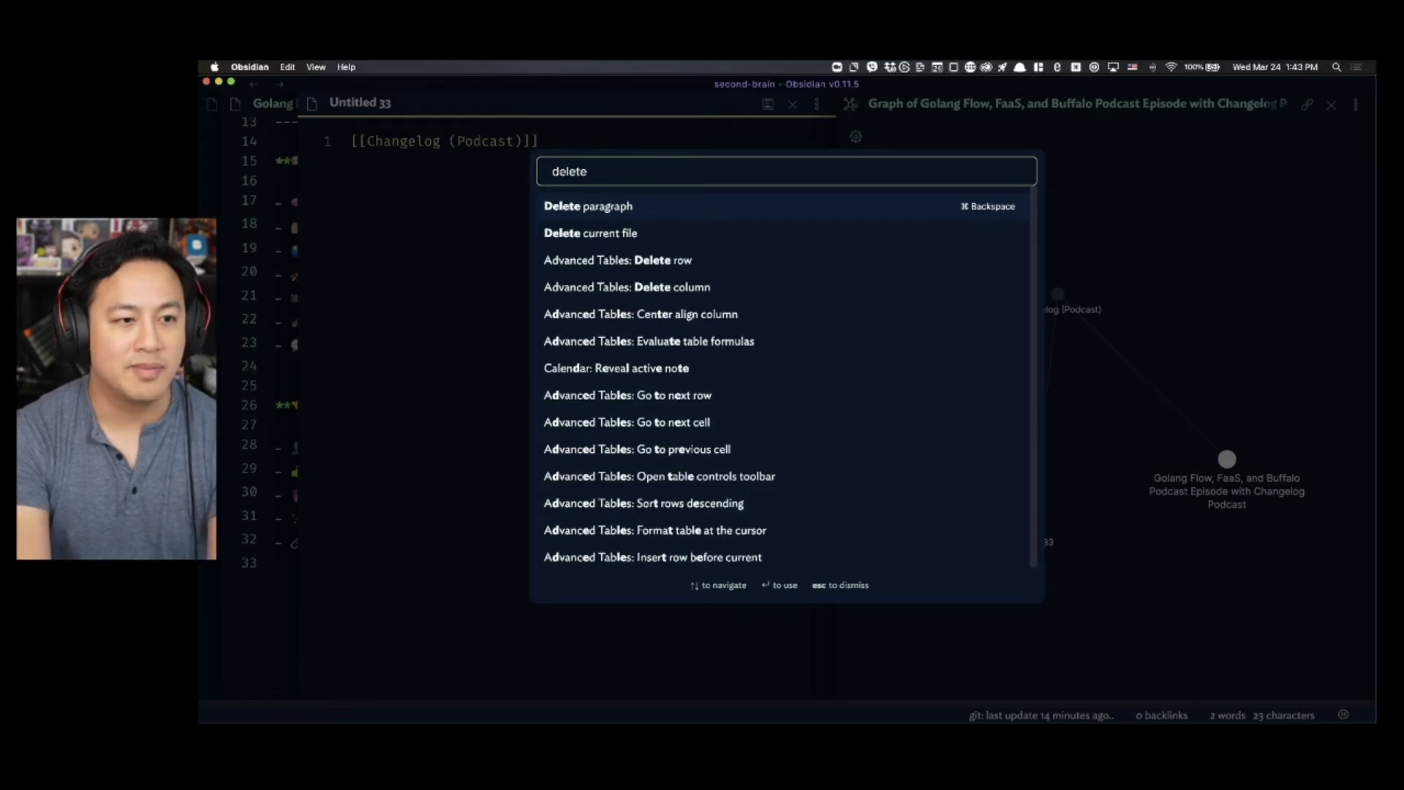
pyautogui.press('Return')
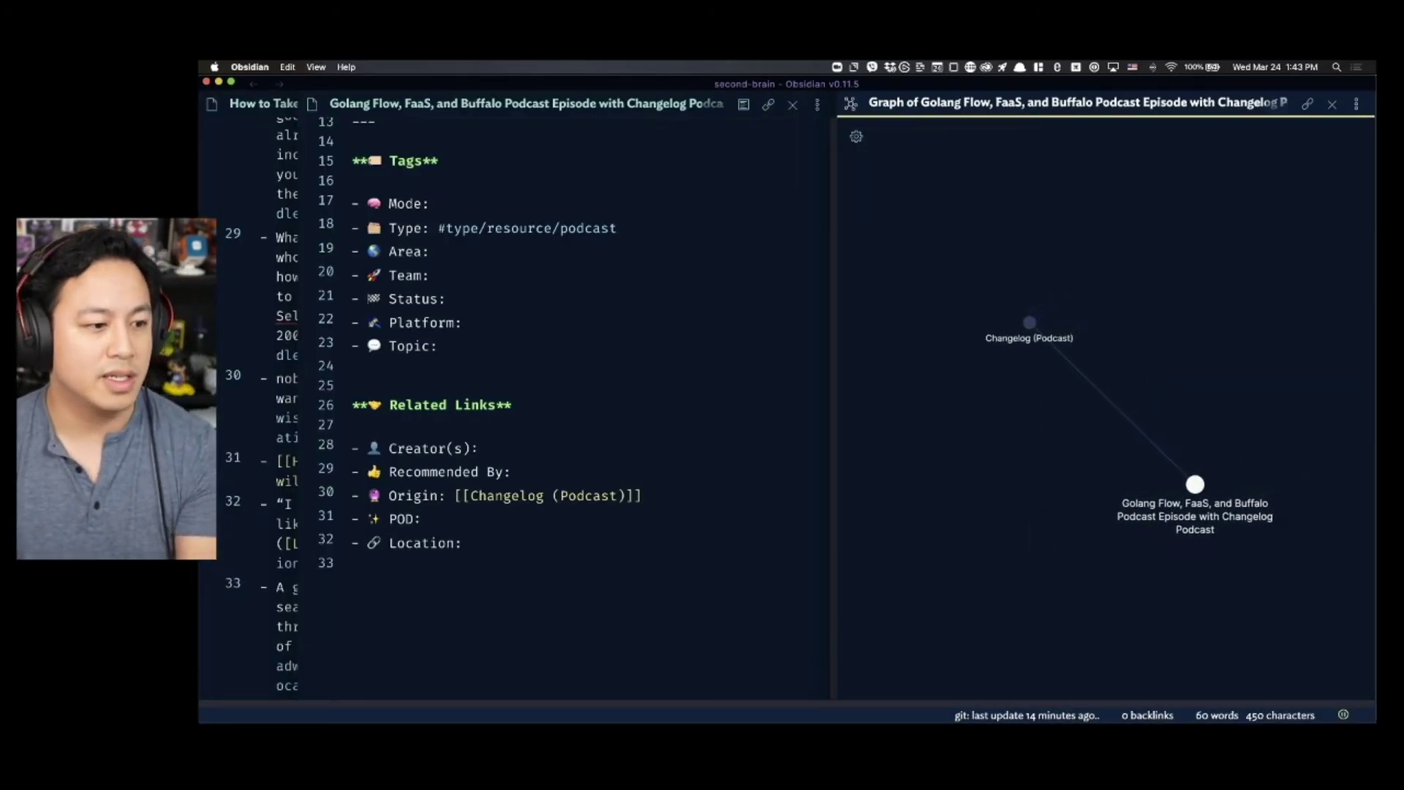
# - Fill in the Recommended By entry under Related Links with a link to the recommending friend's existing @ note
pyautogui.click(560, 470)
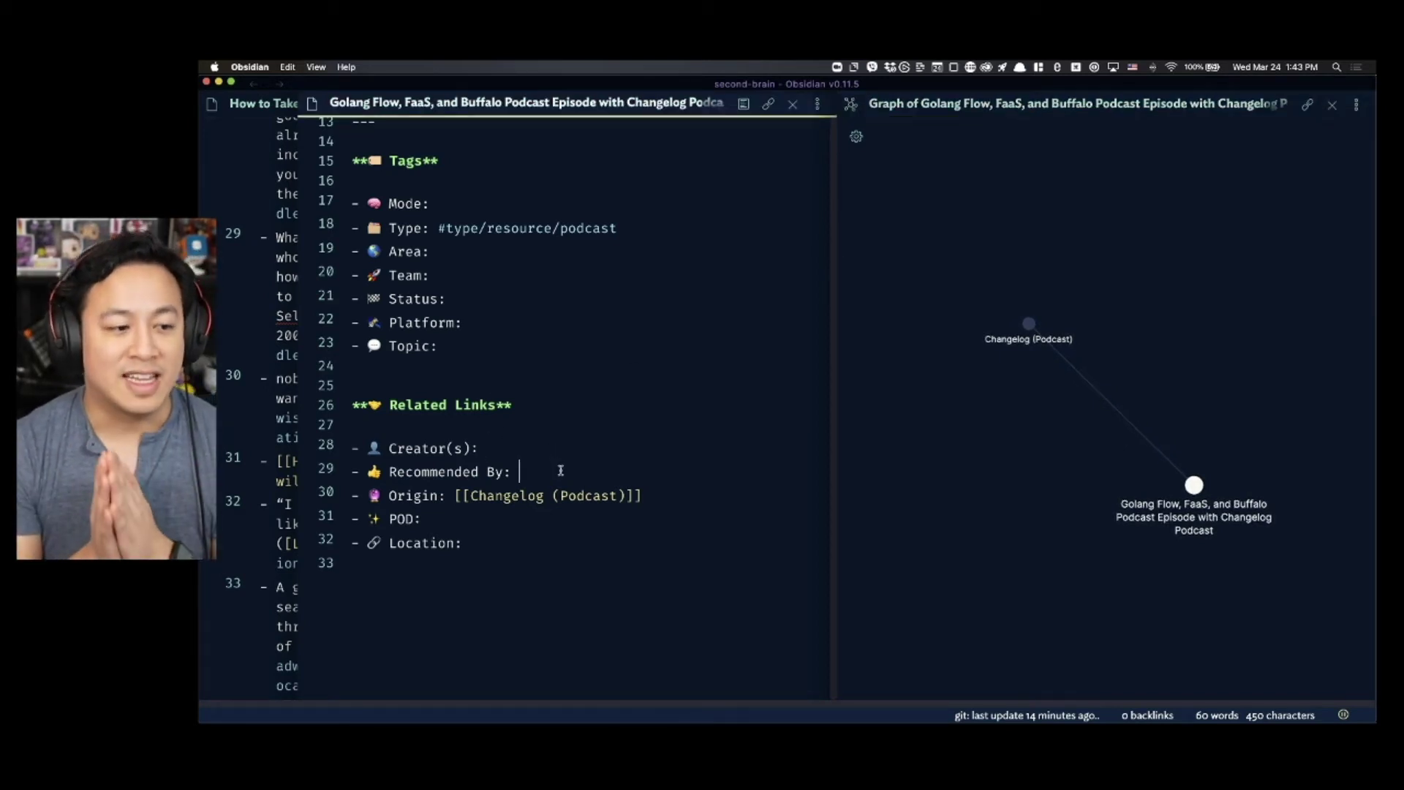
pyautogui.write('[[@jac')
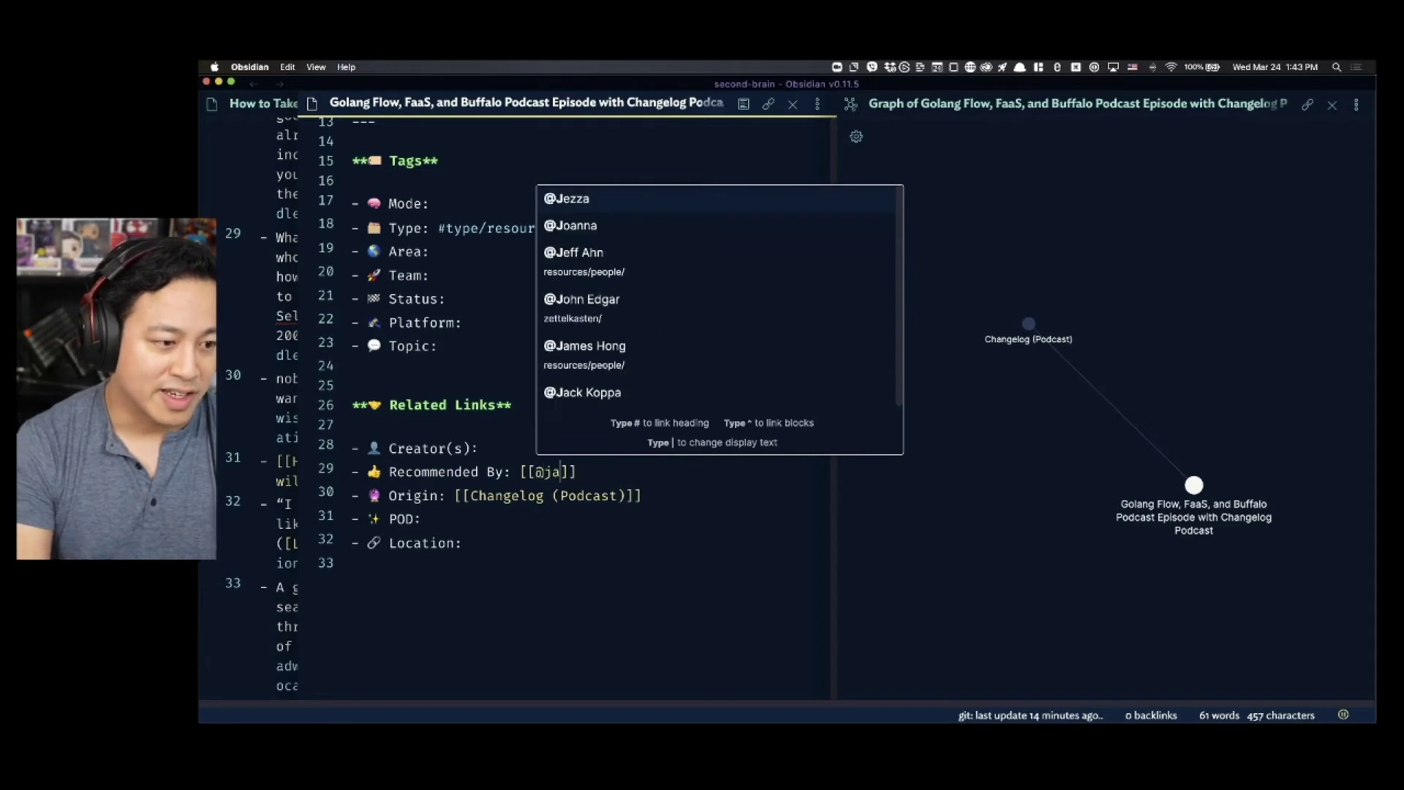
pyautogui.press('Return')
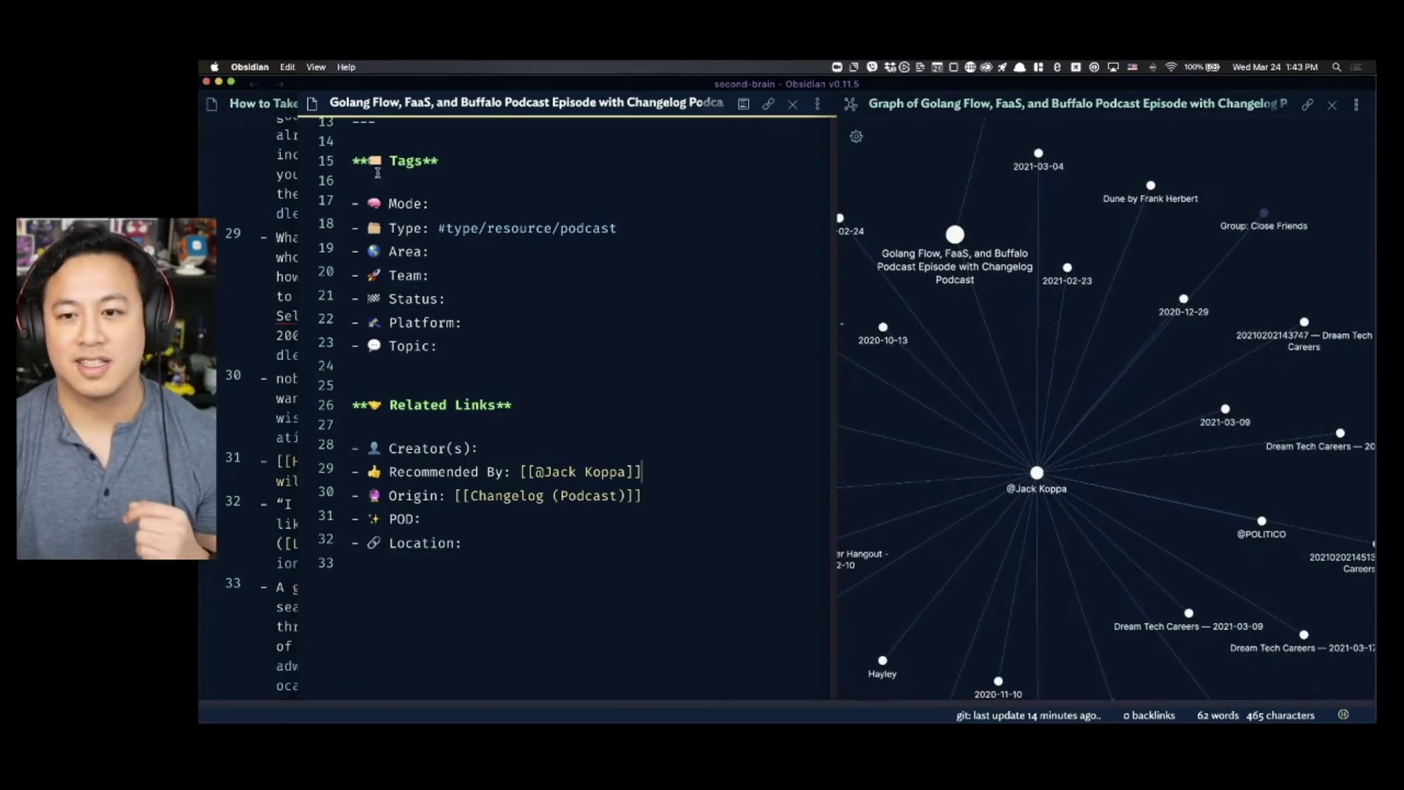
# - Reduce the local graph's depth filter to its minimum, close the graph settings and examine the episode note's direct links
pyautogui.scroll(-5, 1156, 377)
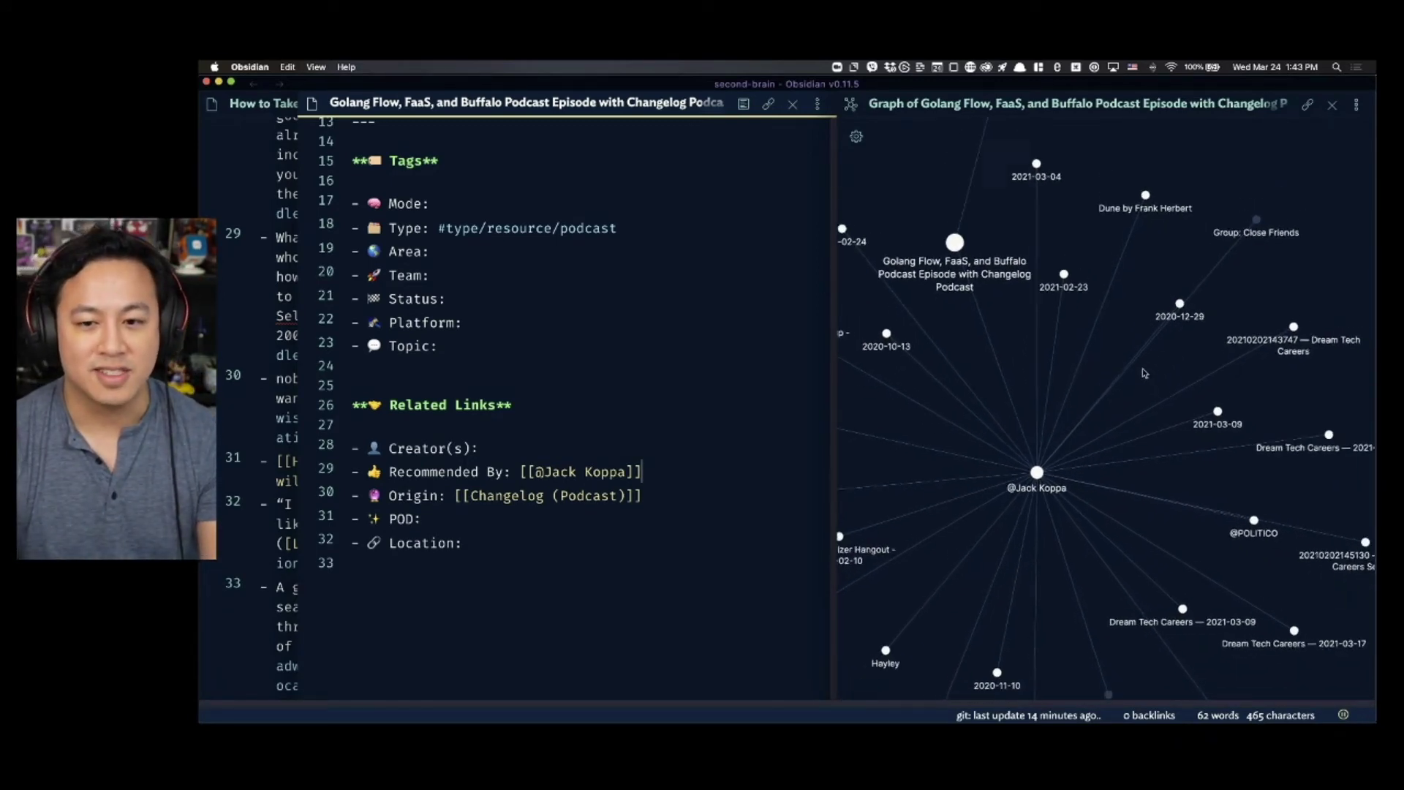
pyautogui.moveTo(1147, 296); pyautogui.dragTo(1140, 337)
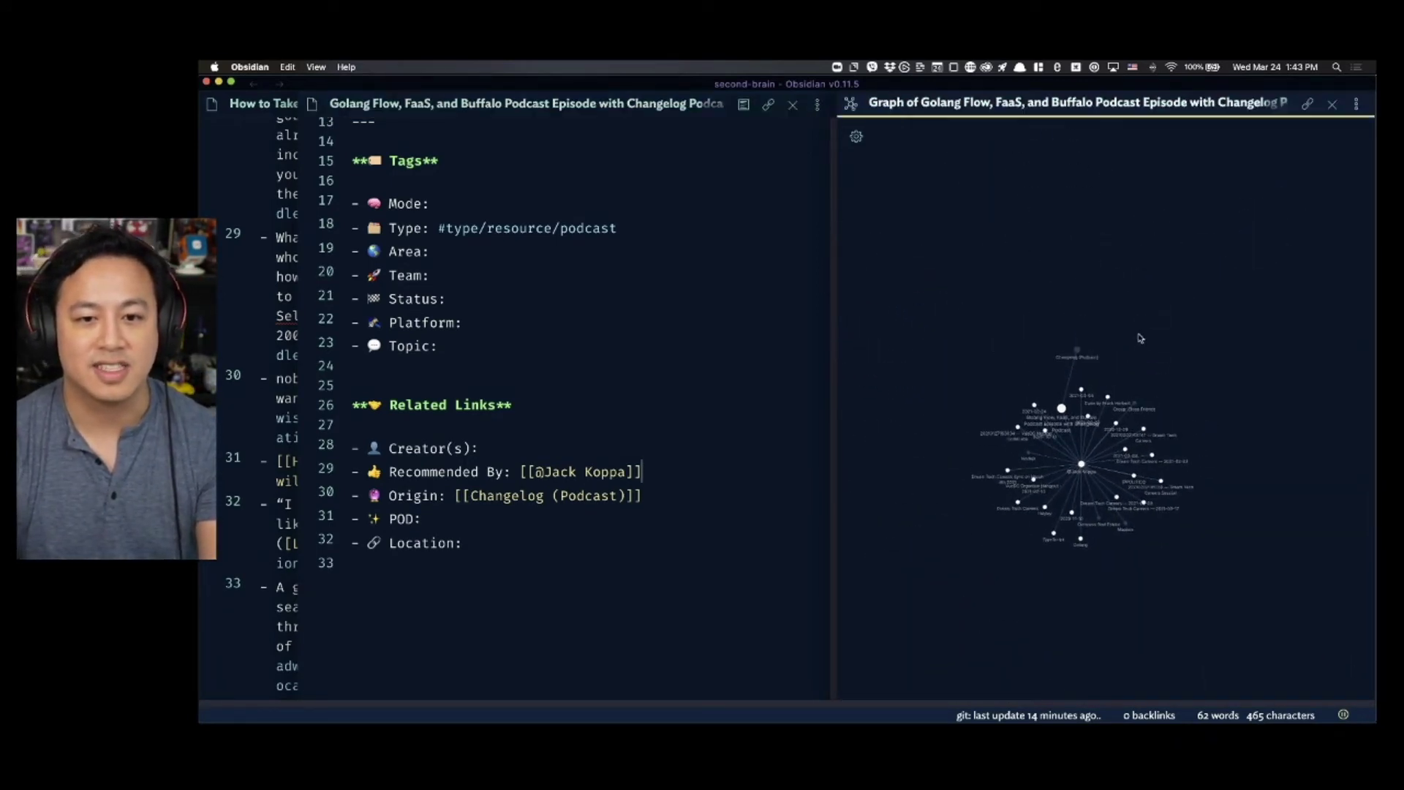
pyautogui.scroll(1, 1132, 348)
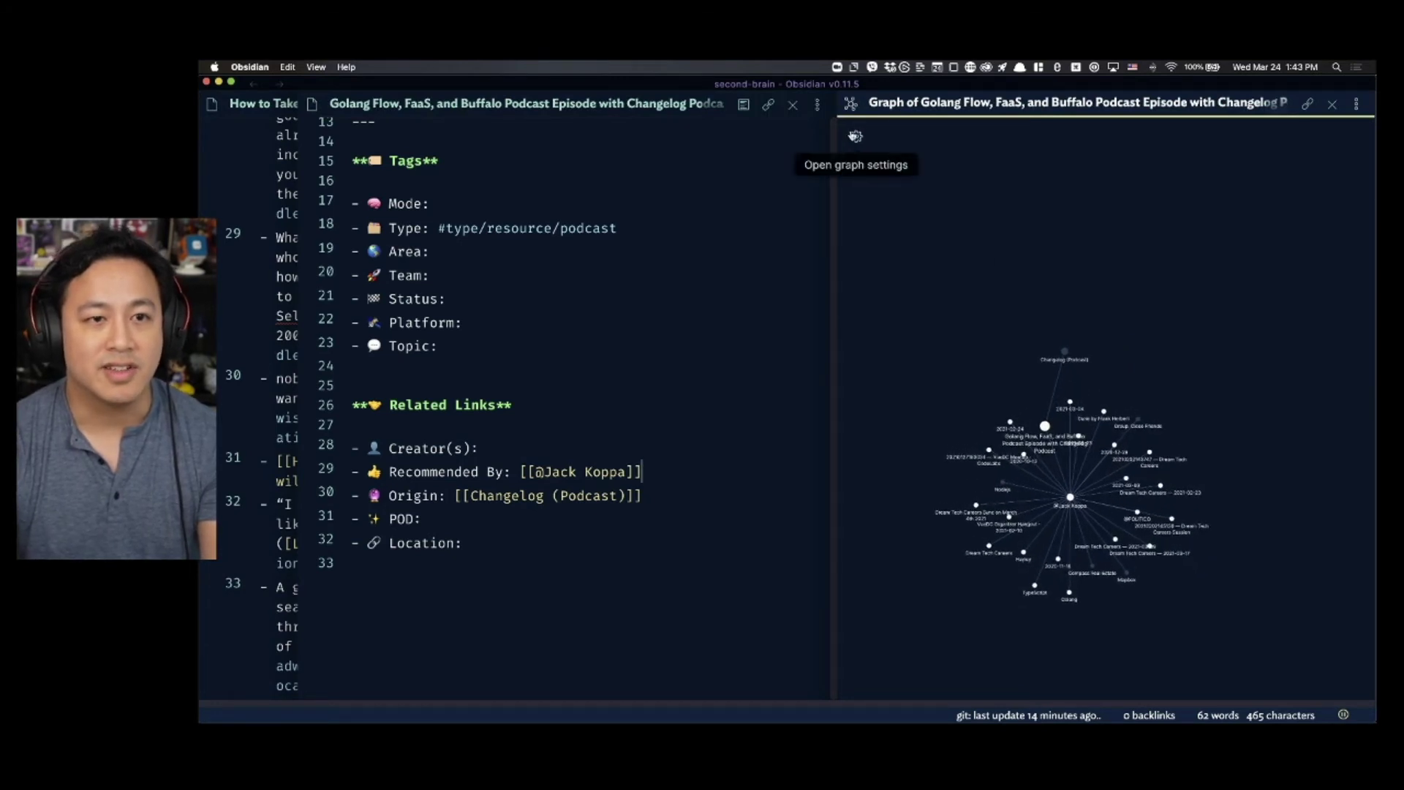
pyautogui.click(856, 137)
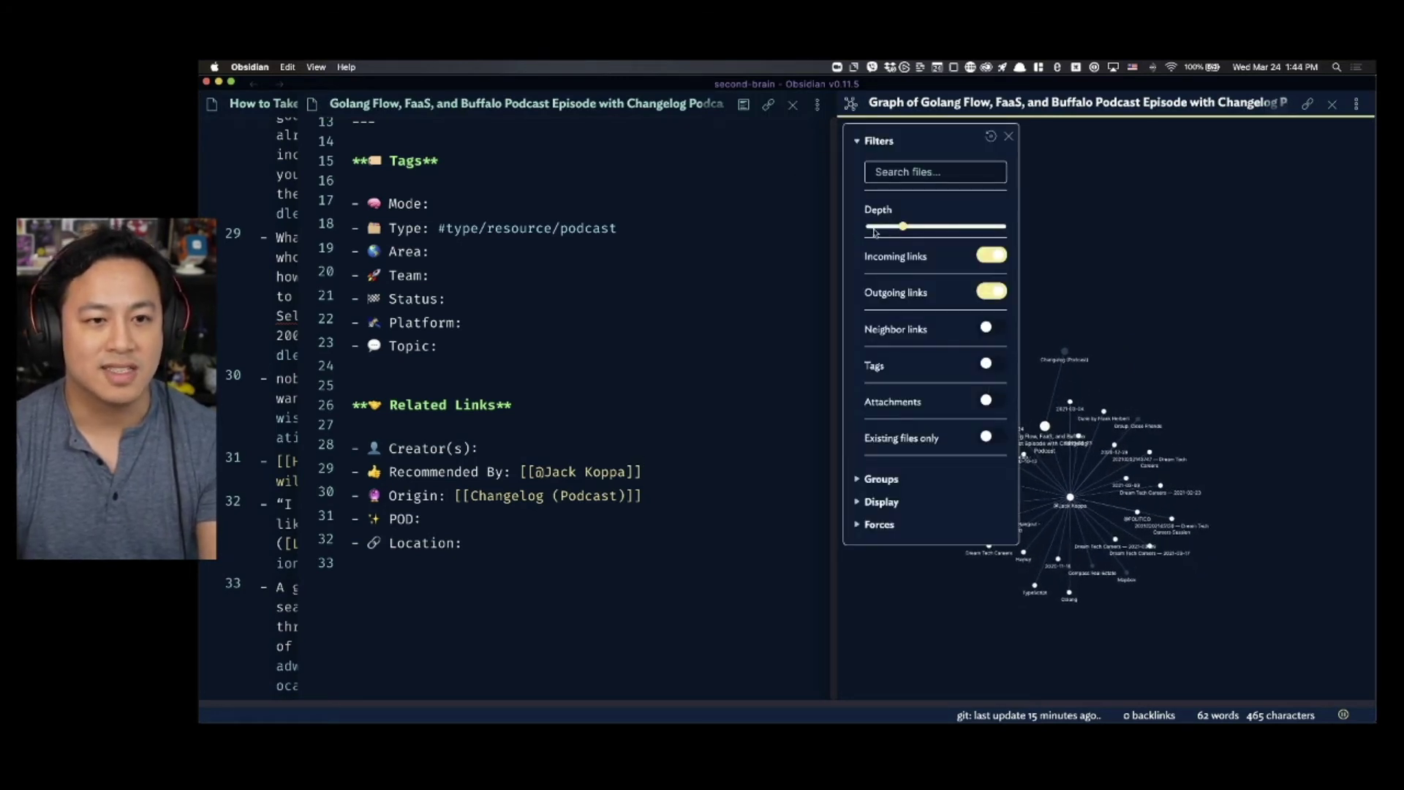
pyautogui.moveTo(903, 226)
pyautogui.moveTo(903, 226); pyautogui.dragTo(870, 227)
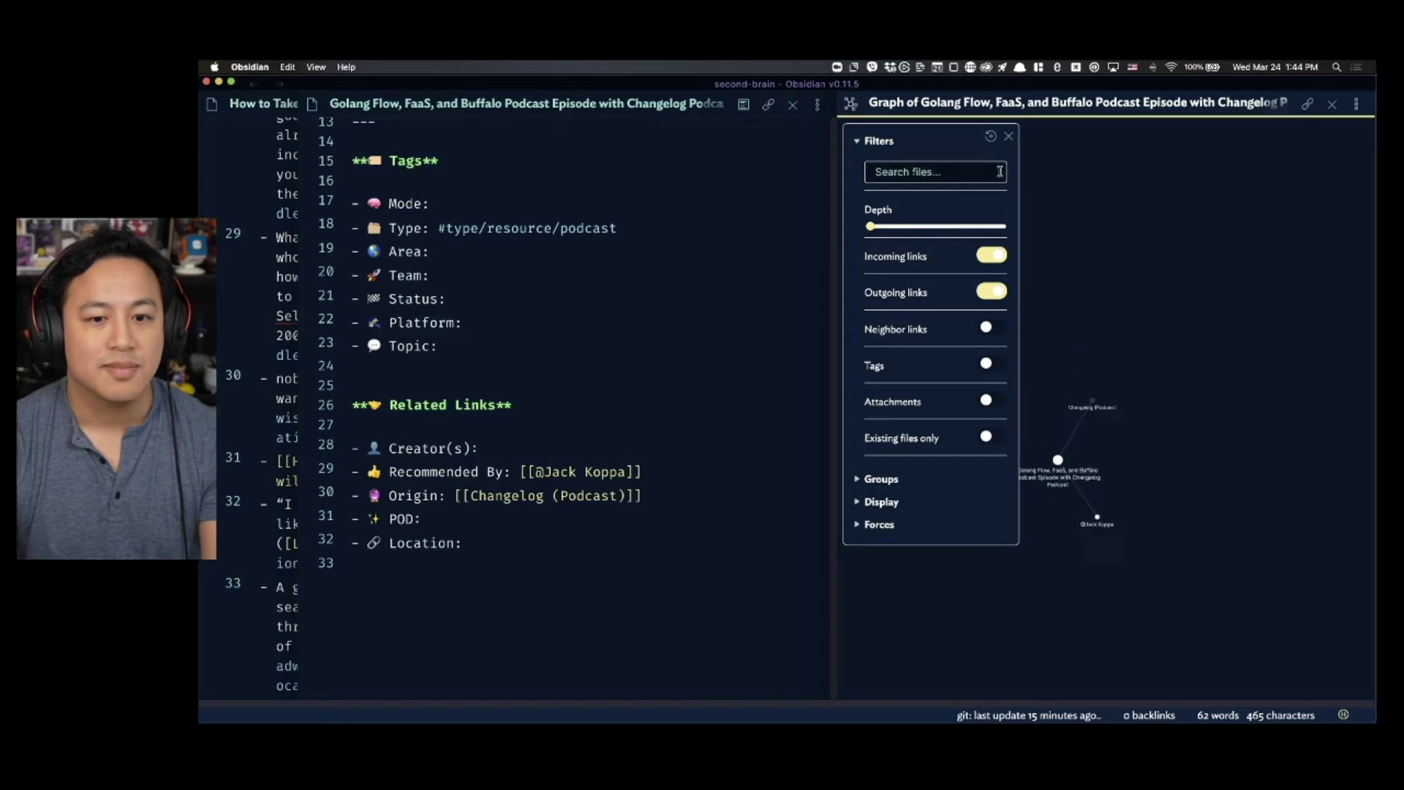
pyautogui.click(1008, 136)
pyautogui.scroll(-2, 1073, 399)
pyautogui.scroll(5, 1074, 397)
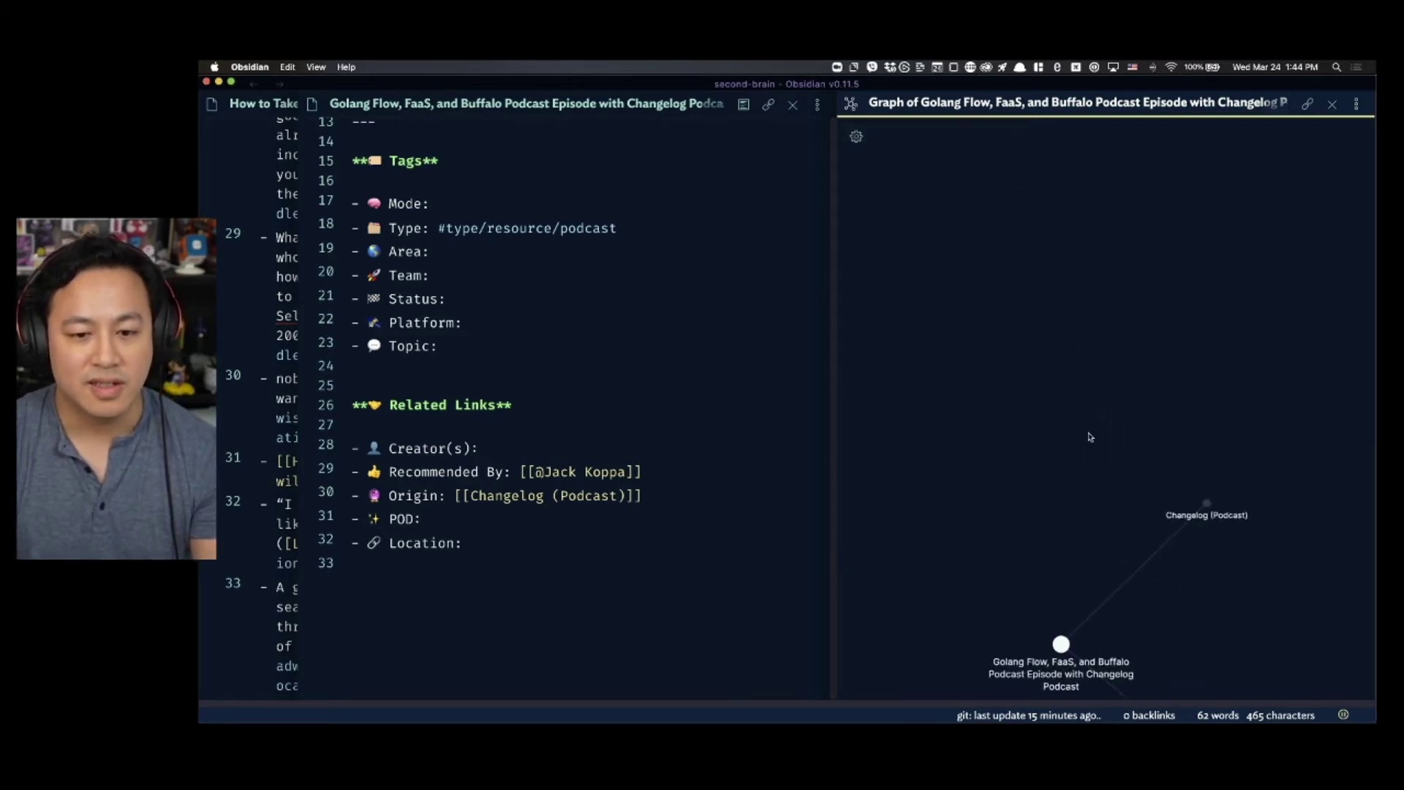
pyautogui.moveTo(1260, 645); pyautogui.dragTo(1181, 420)
pyautogui.scroll(2, 1181, 419)
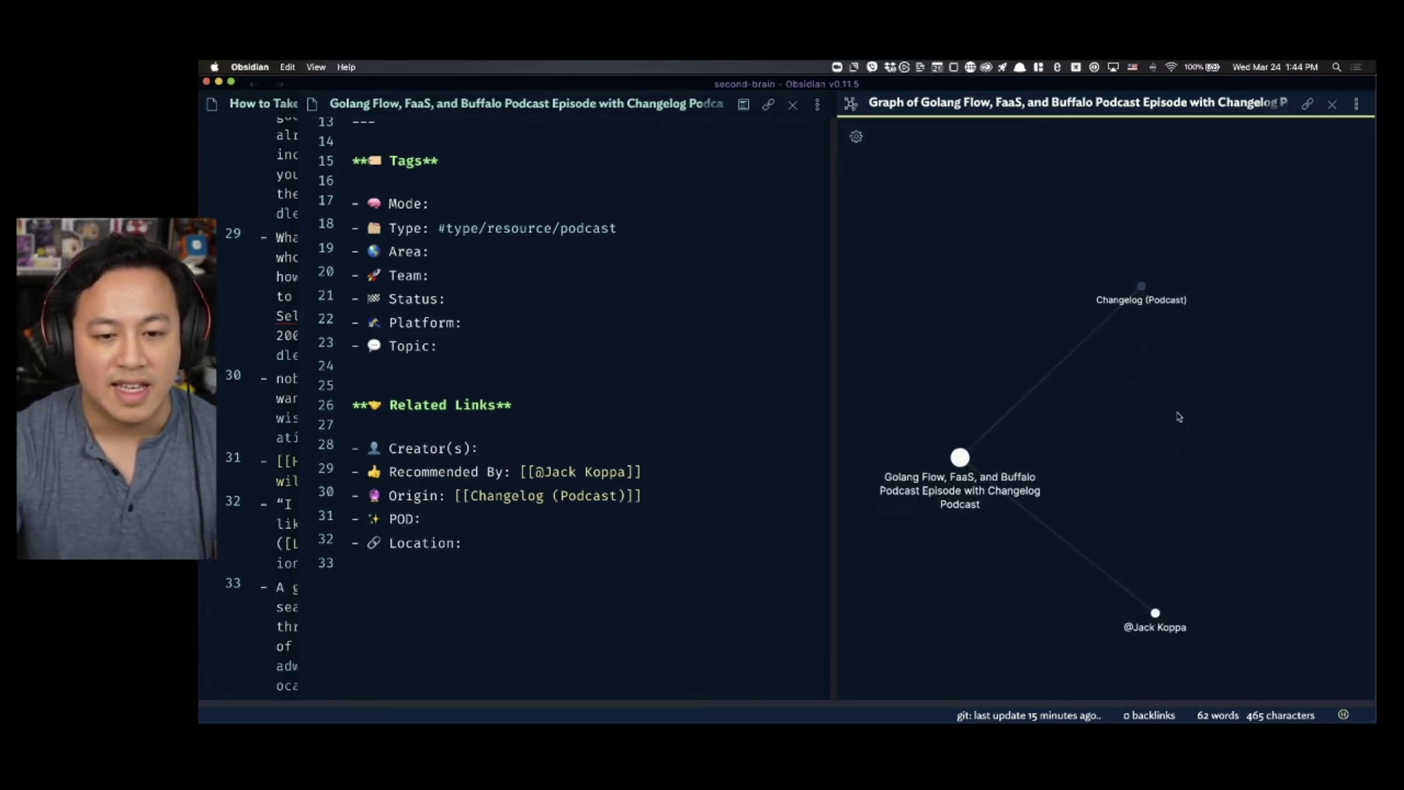
pyautogui.scroll(-3, 1177, 413)
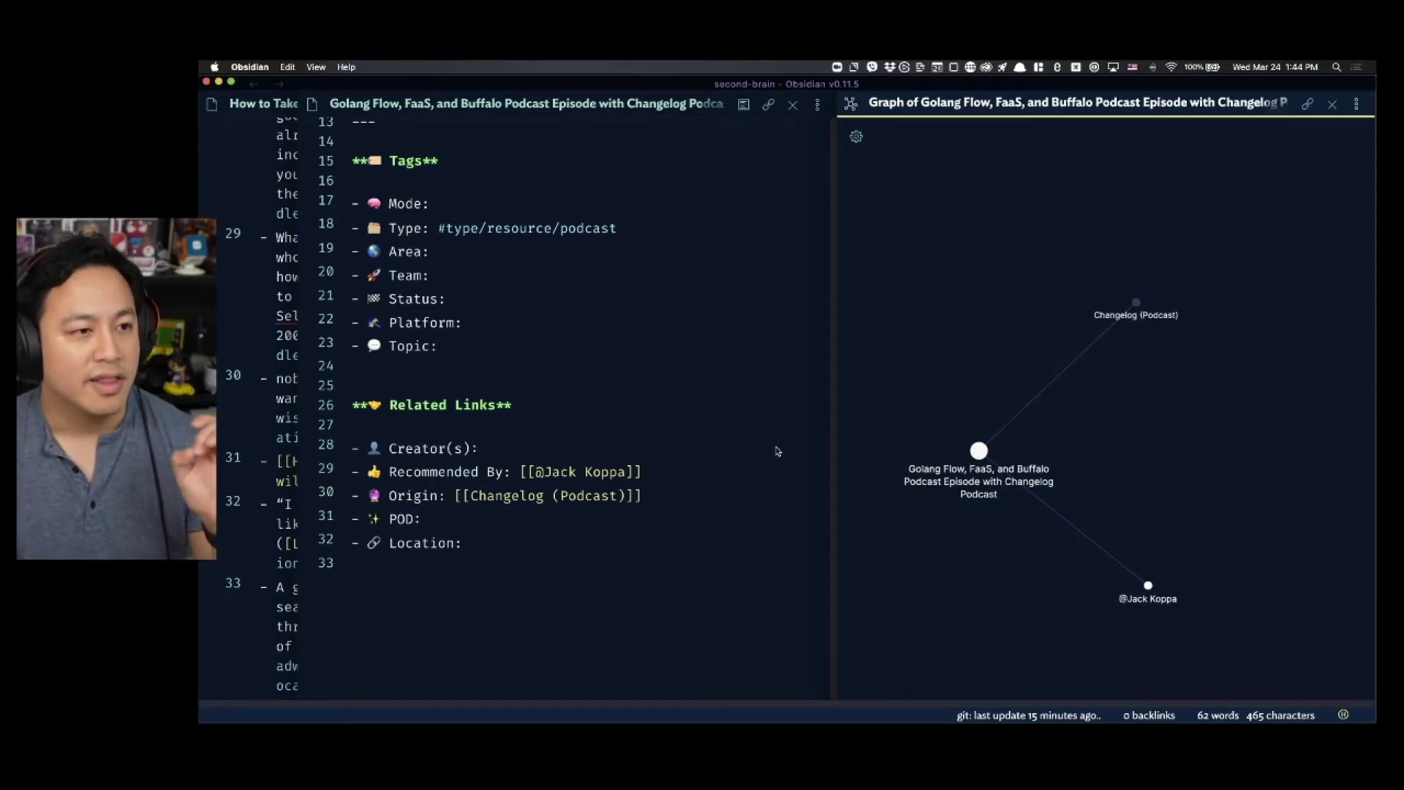
# - Fill in the Topic entry under Tags with the tag #topic/golang
pyautogui.click(665, 496)
pyautogui.scroll(1, 638, 473)
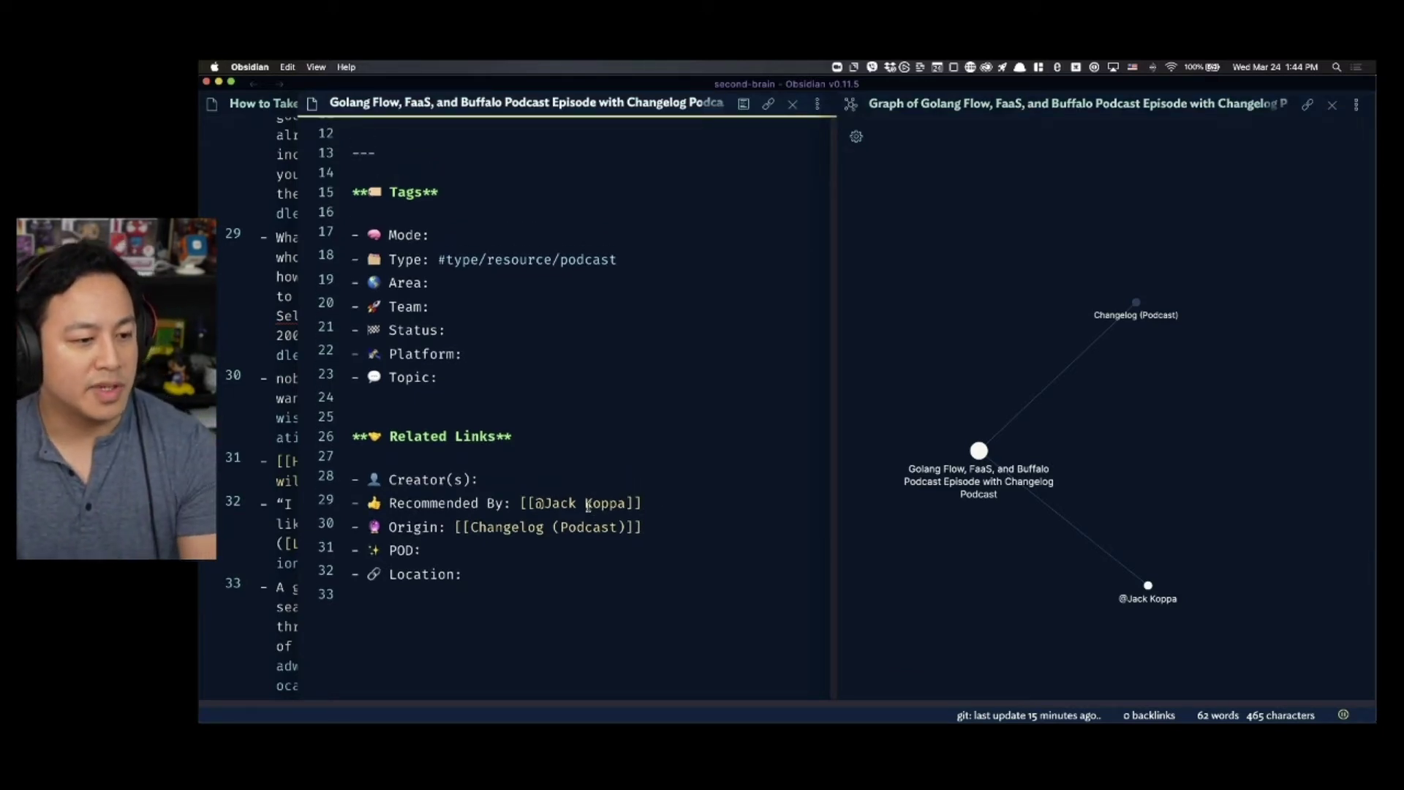
pyautogui.scroll(2, 590, 504)
pyautogui.click(516, 448)
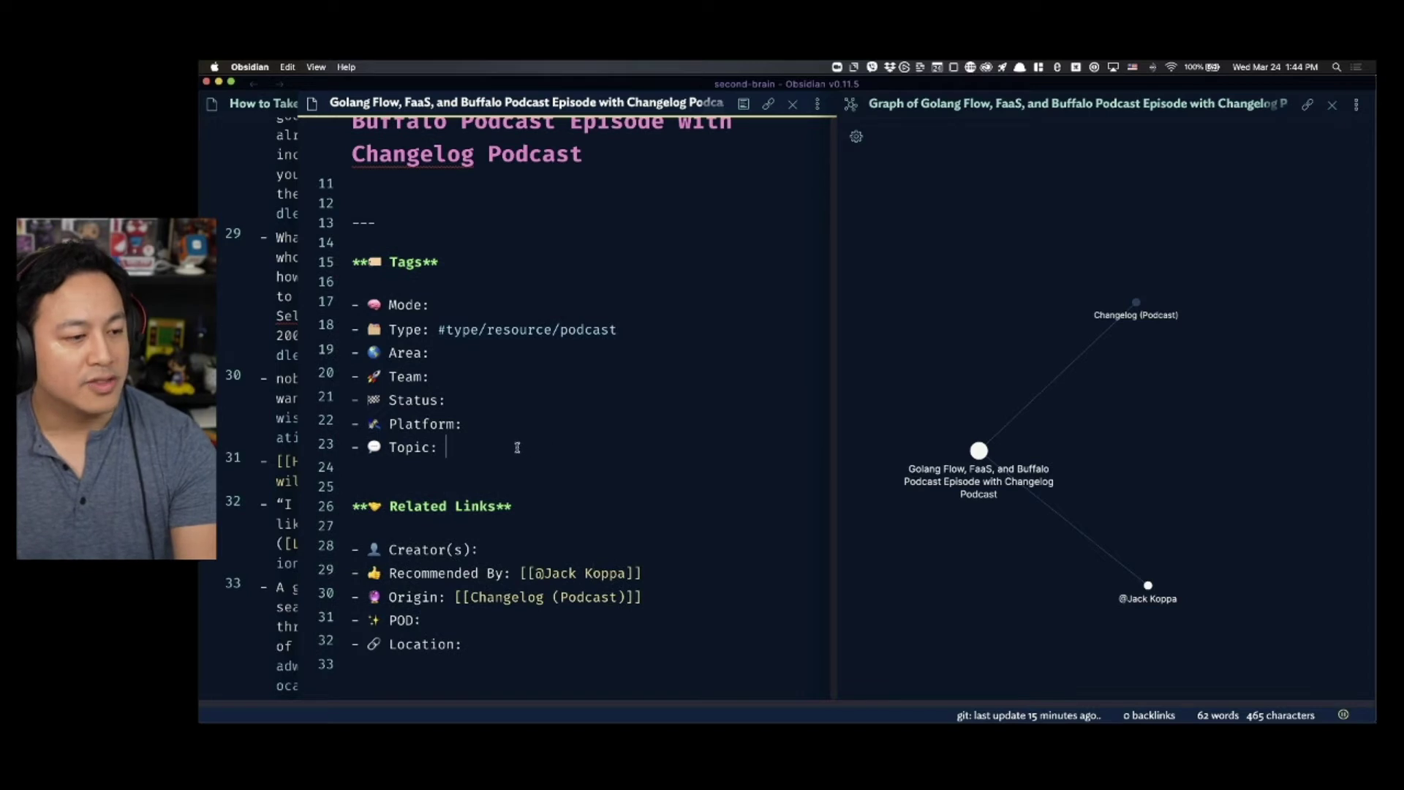
pyautogui.write('#topic/')
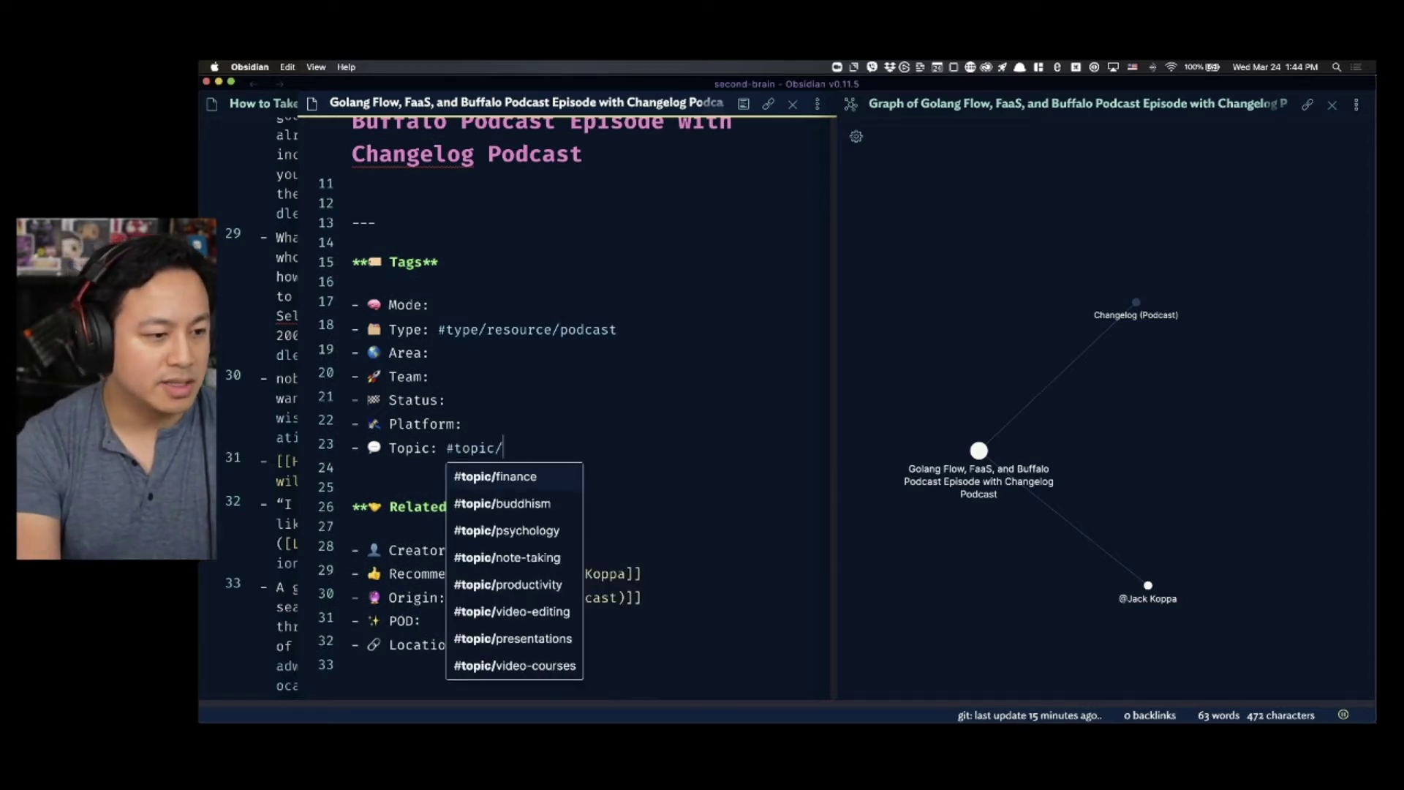
pyautogui.write('golang')
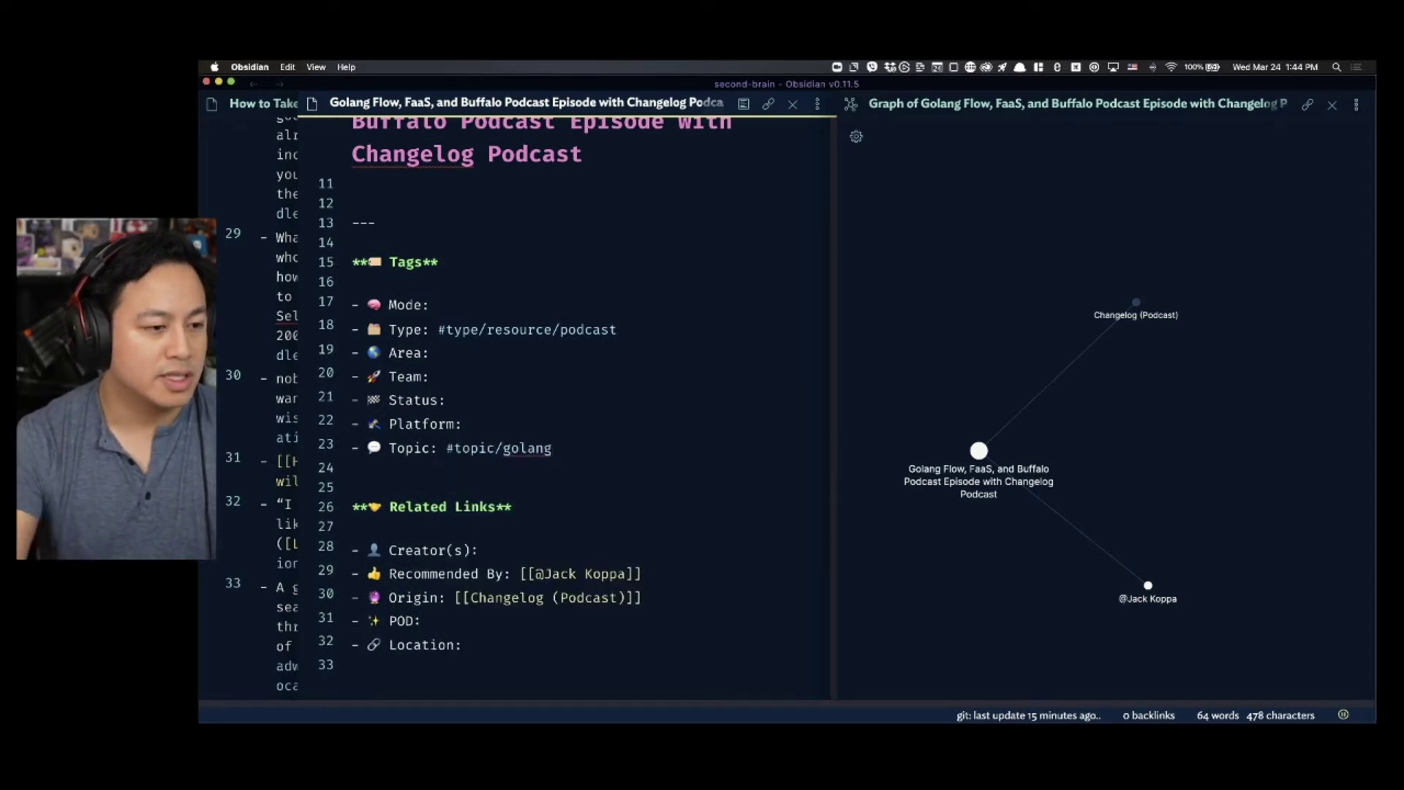
pyautogui.click(615, 514)
pyautogui.click(655, 462)
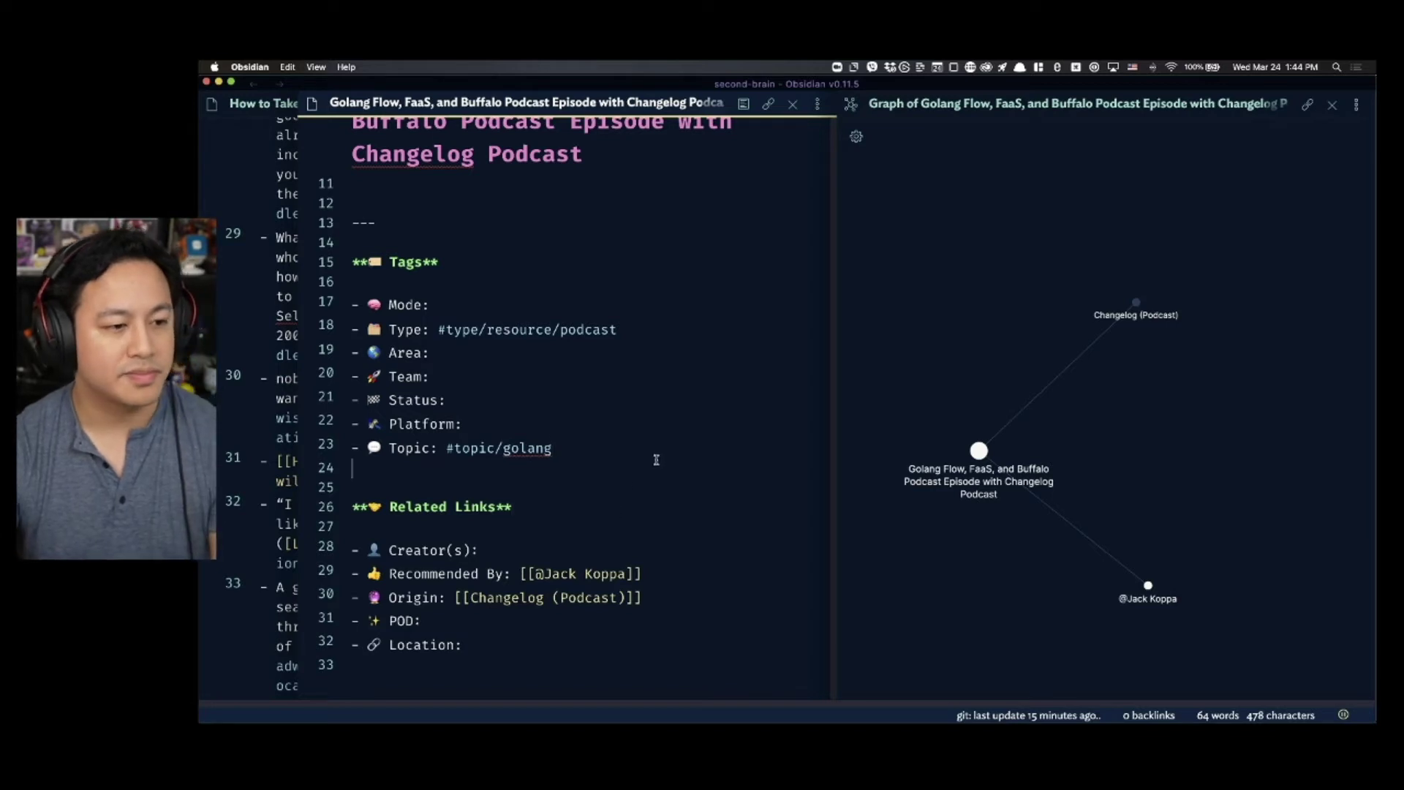
# - Close the podcast episode note and its local graph, leaving only the How to Take Smart Notes - New note open
pyautogui.scroll(1, 627, 432)
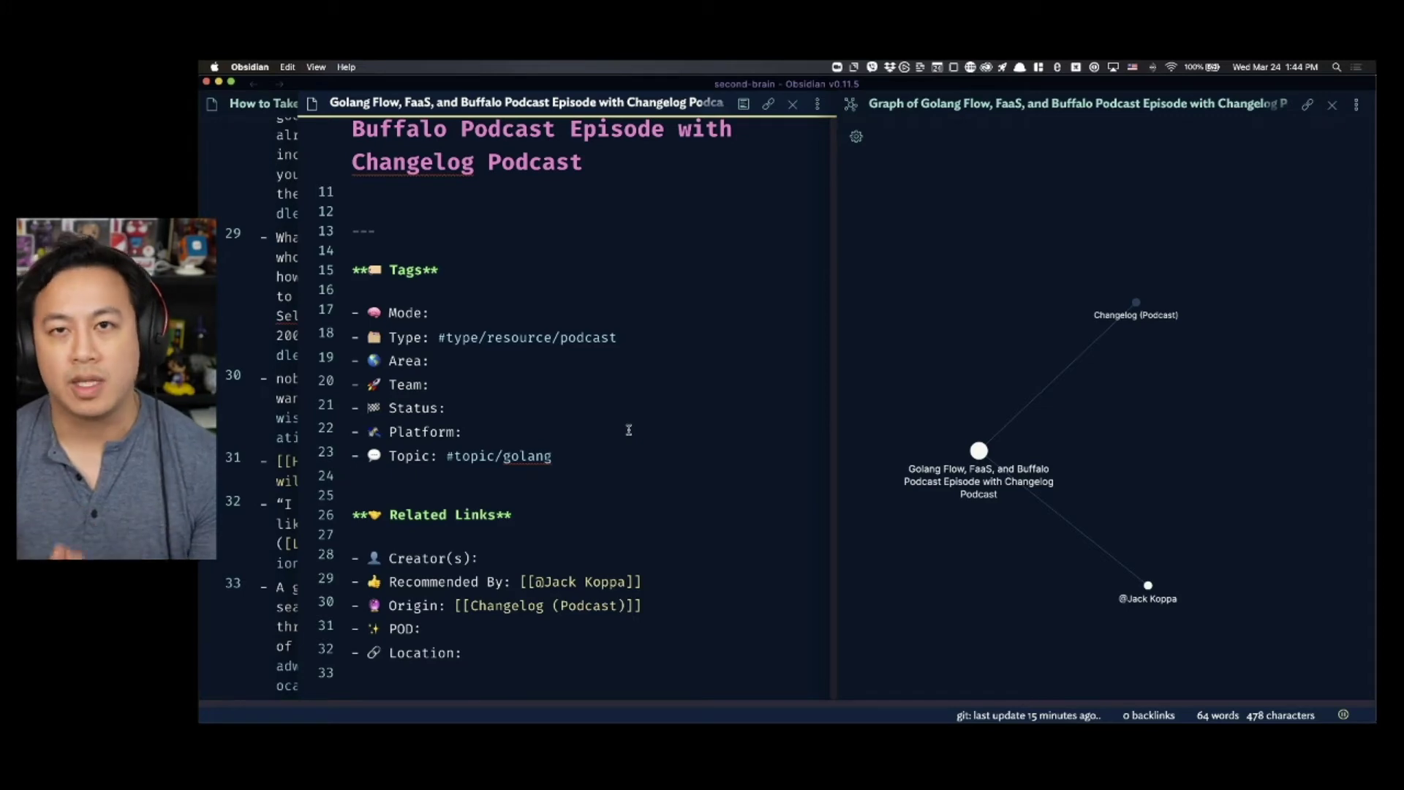
pyautogui.press('super+w')
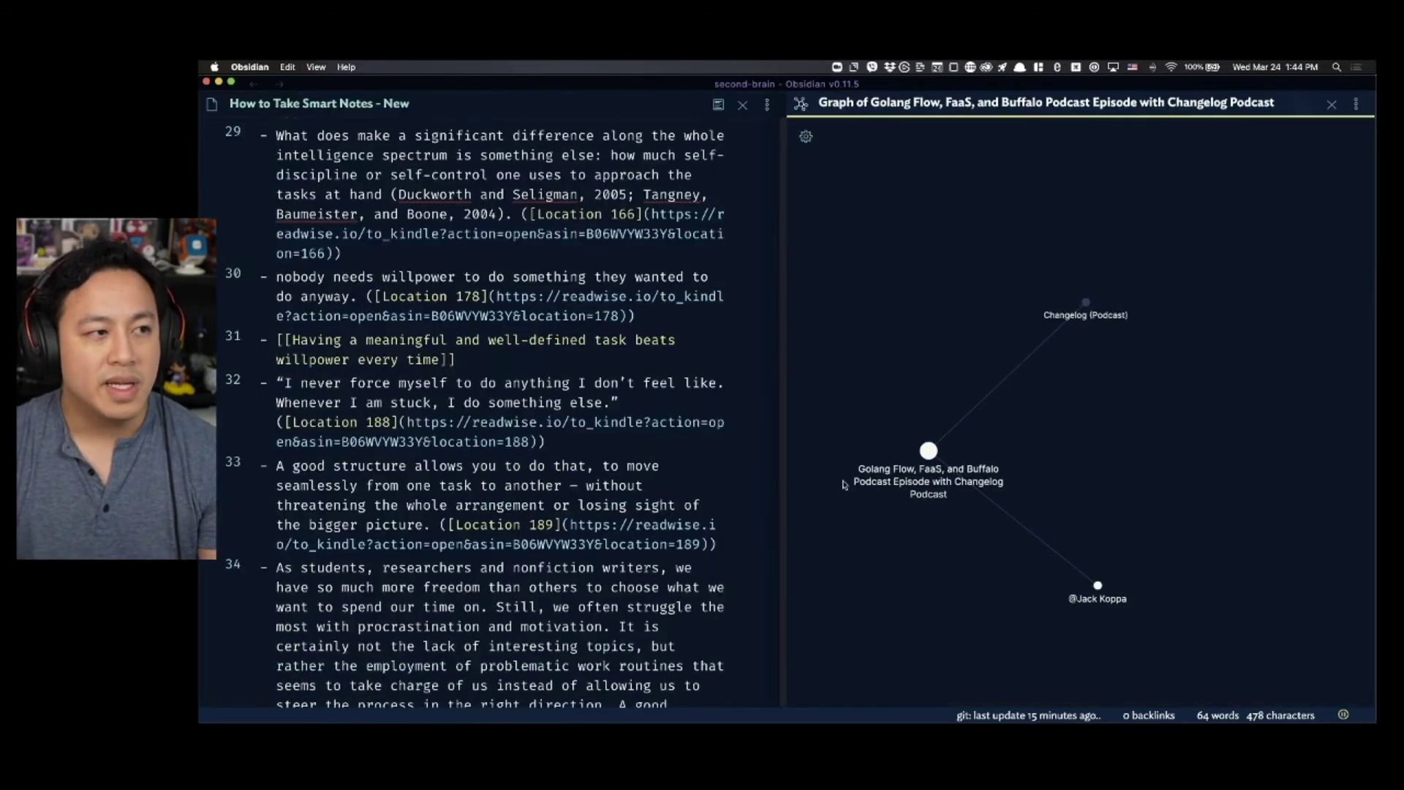
pyautogui.press('super+w')
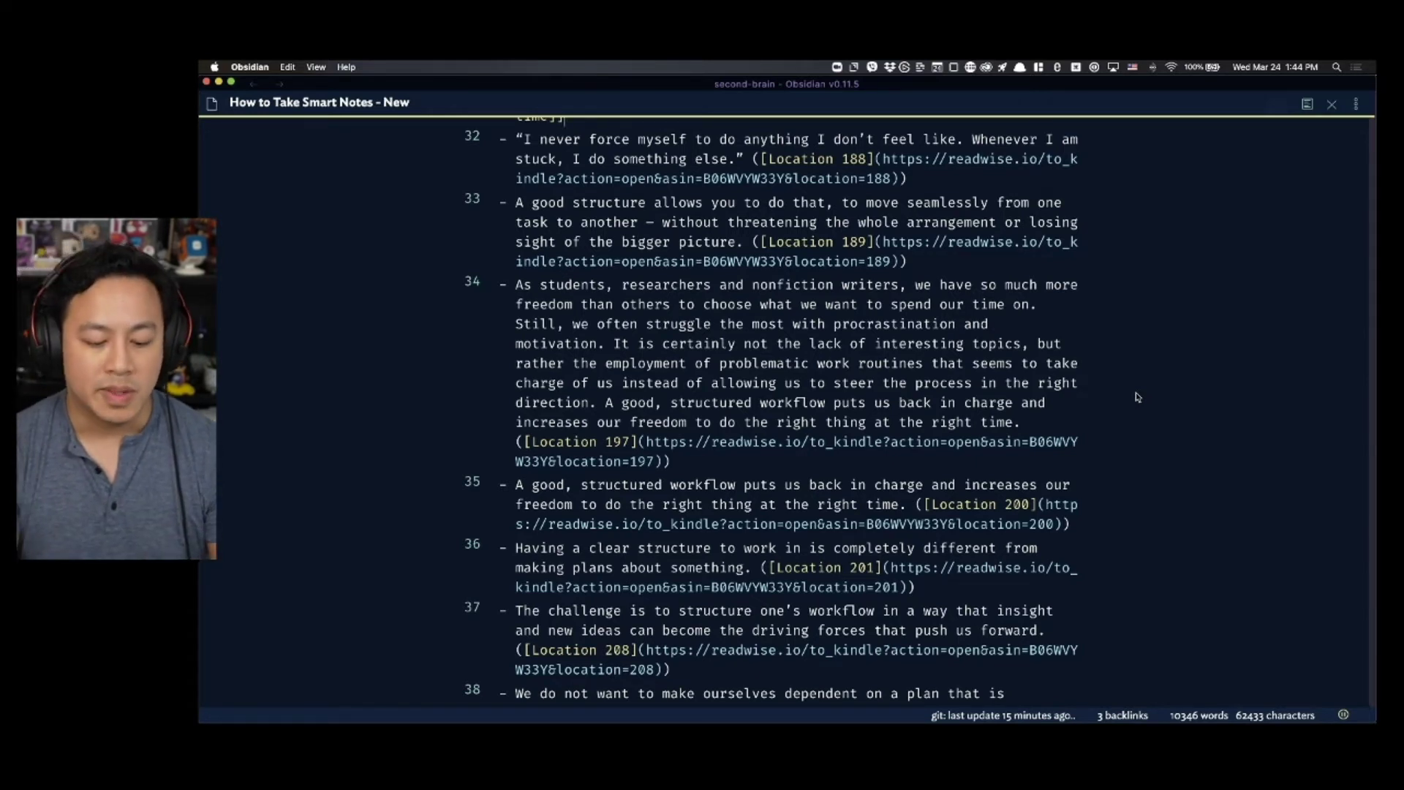
# - Search all notes in the vault for the tag #topic/golang
pyautogui.press('super+shift+f')
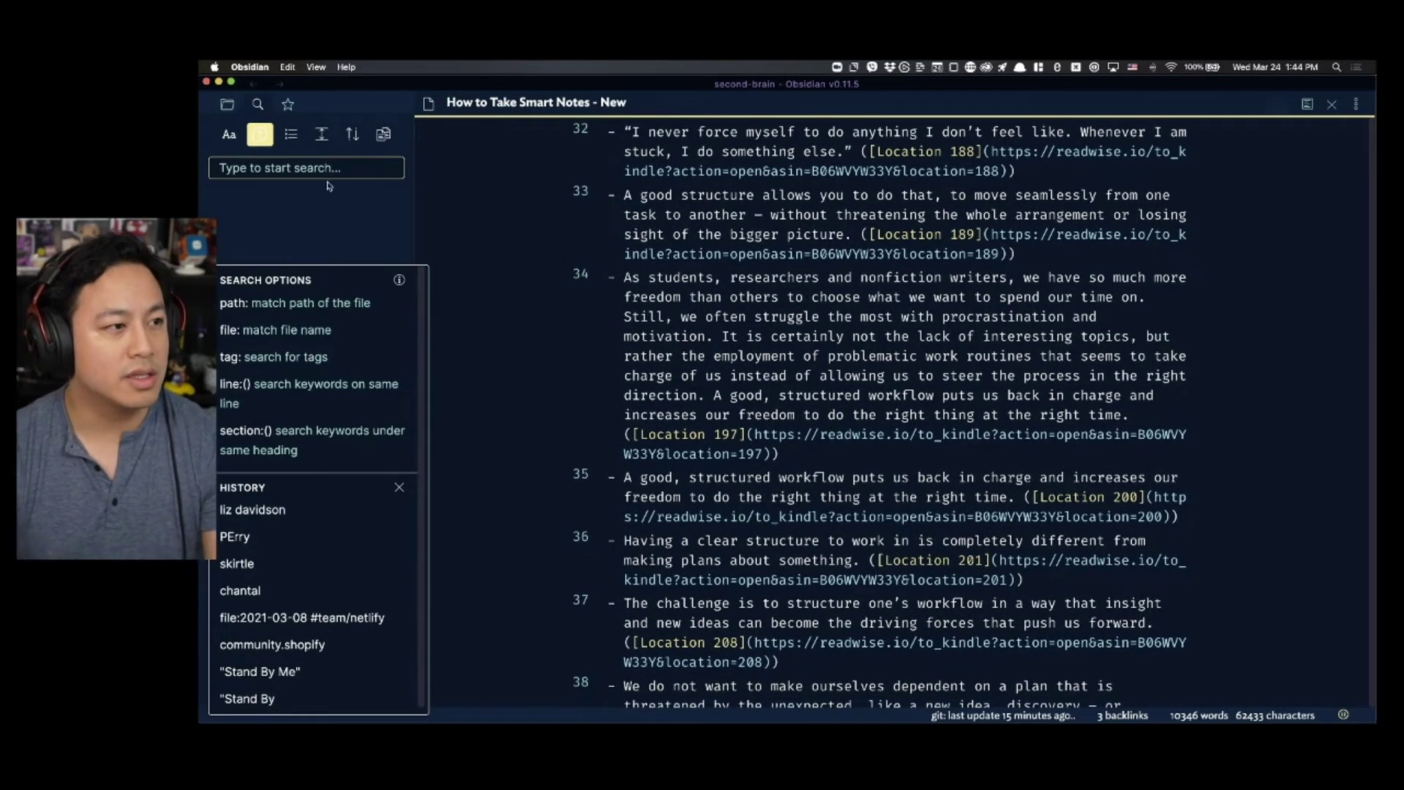
pyautogui.write('#')
pyautogui.press('BackSpace')
pyautogui.write('#')
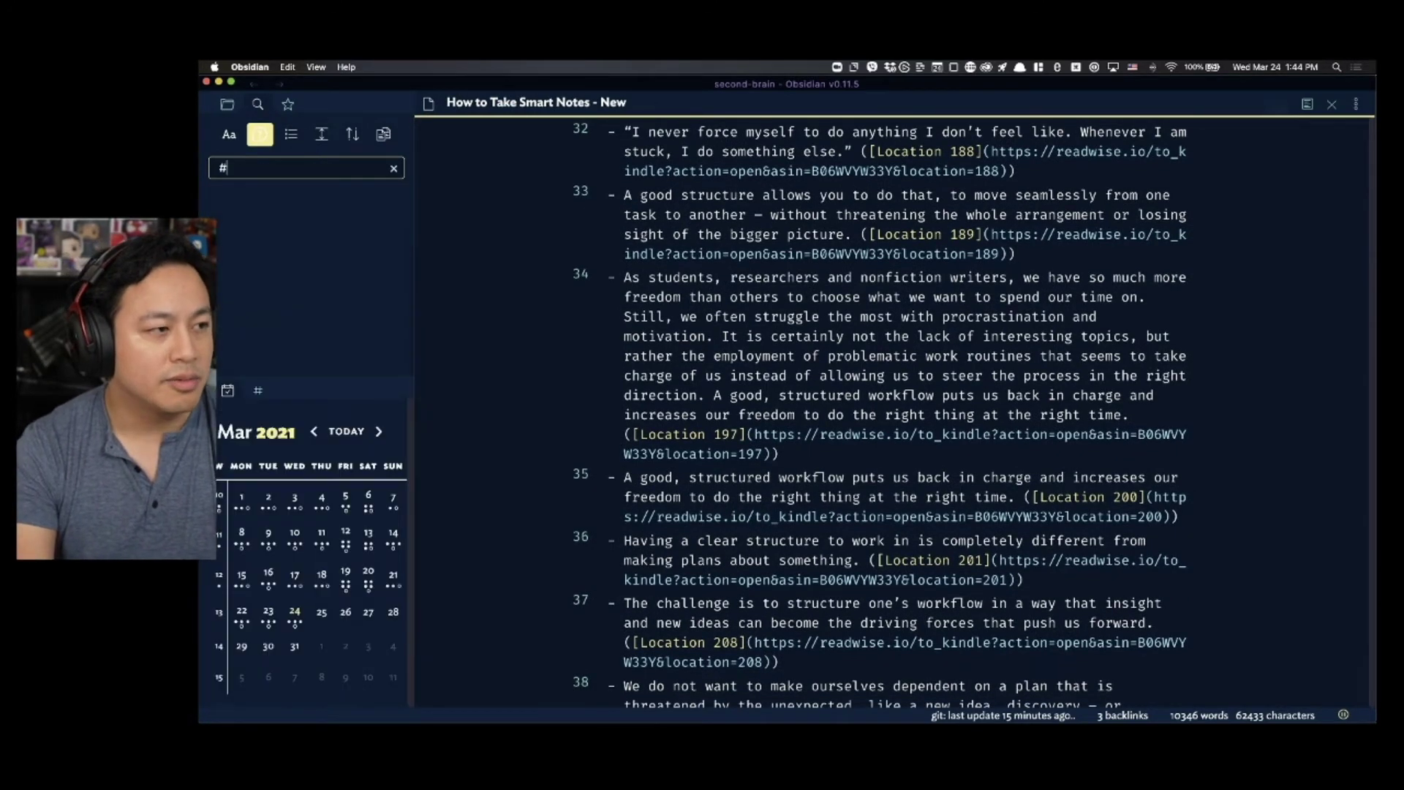
pyautogui.write('type/golang')
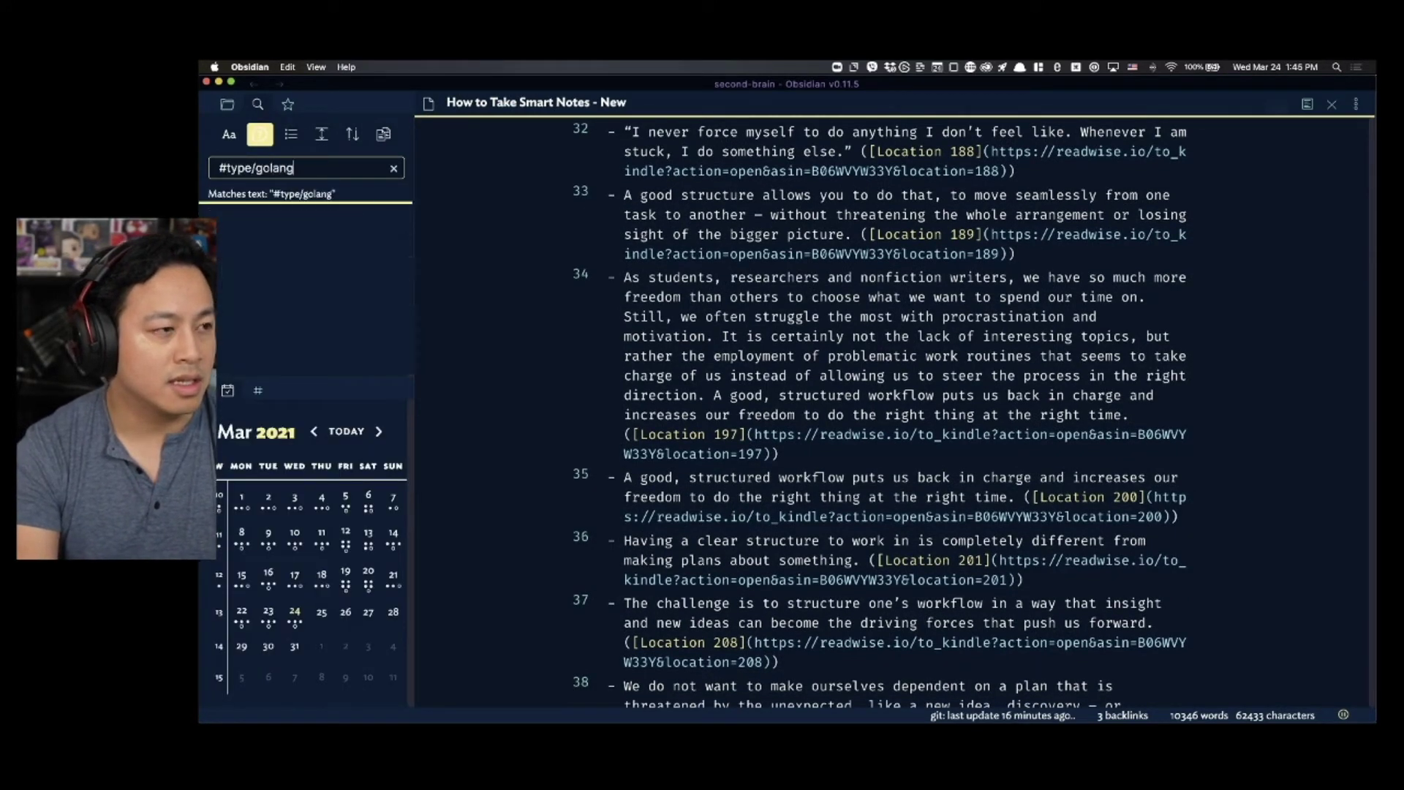
pyautogui.press('super+a')
pyautogui.write('@#')
pyautogui.press('BackSpace')
pyautogui.press('BackSpace')
pyautogui.write('#topi')
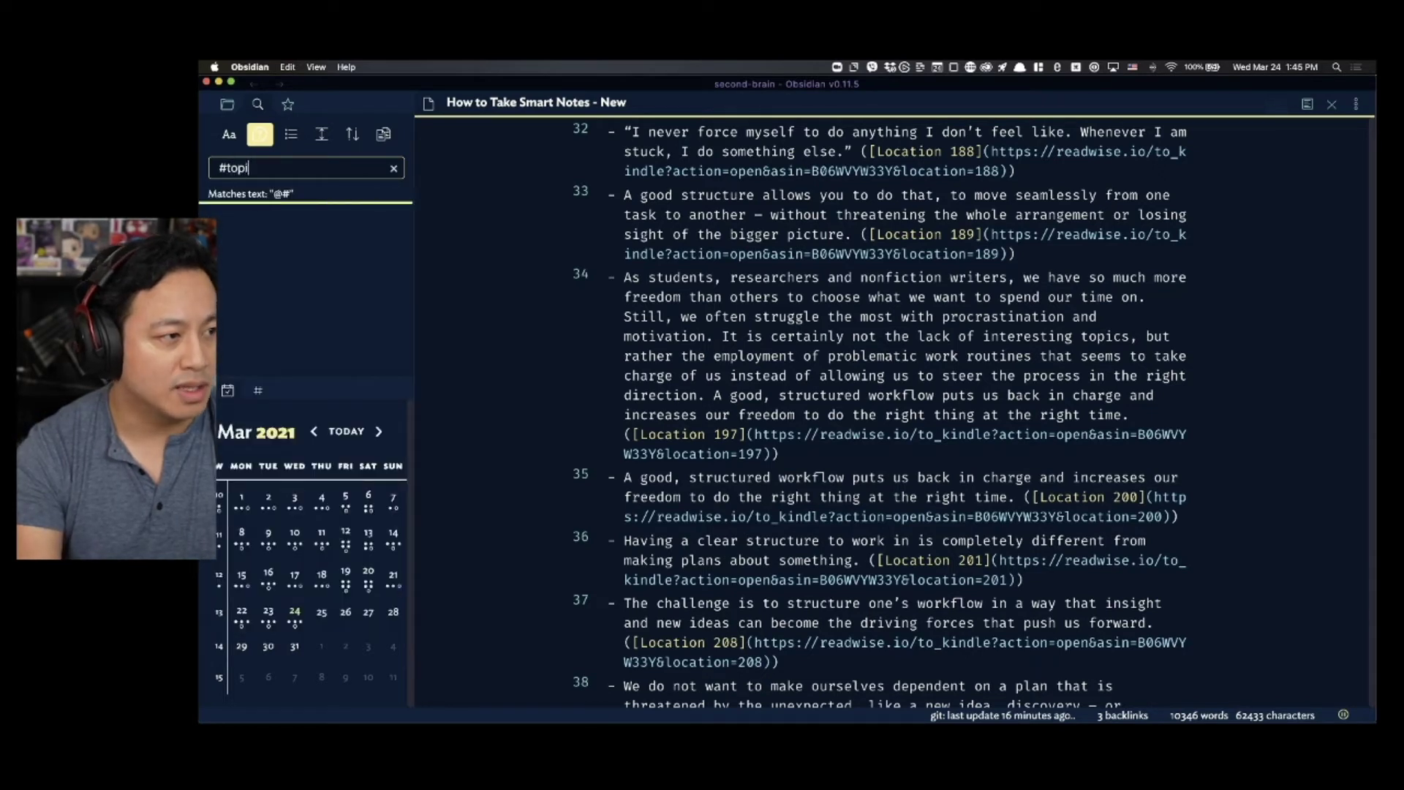
pyautogui.write('c/gllang')
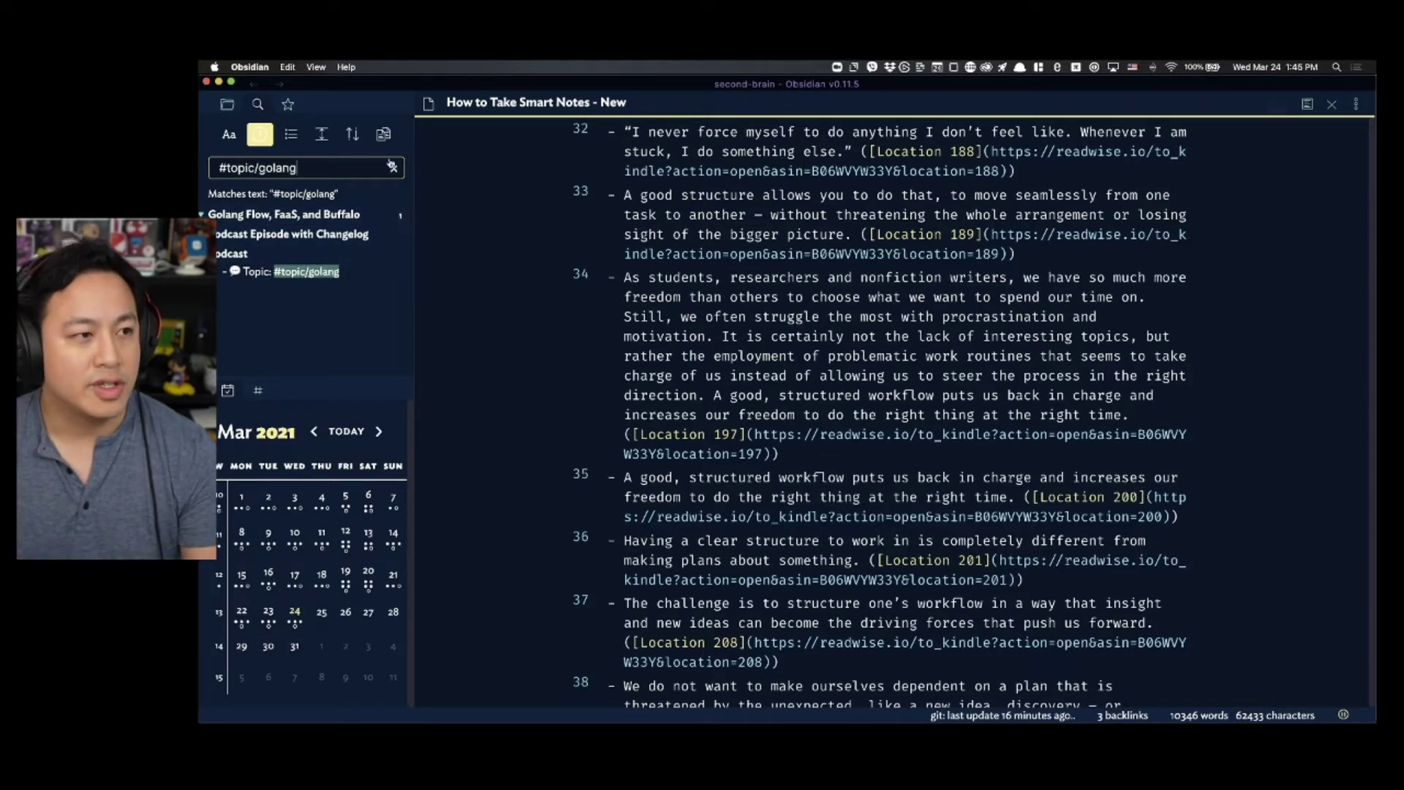
# - Clear the vault search and hide the sidebar
pyautogui.click(393, 168)
pyautogui.click(532, 344)
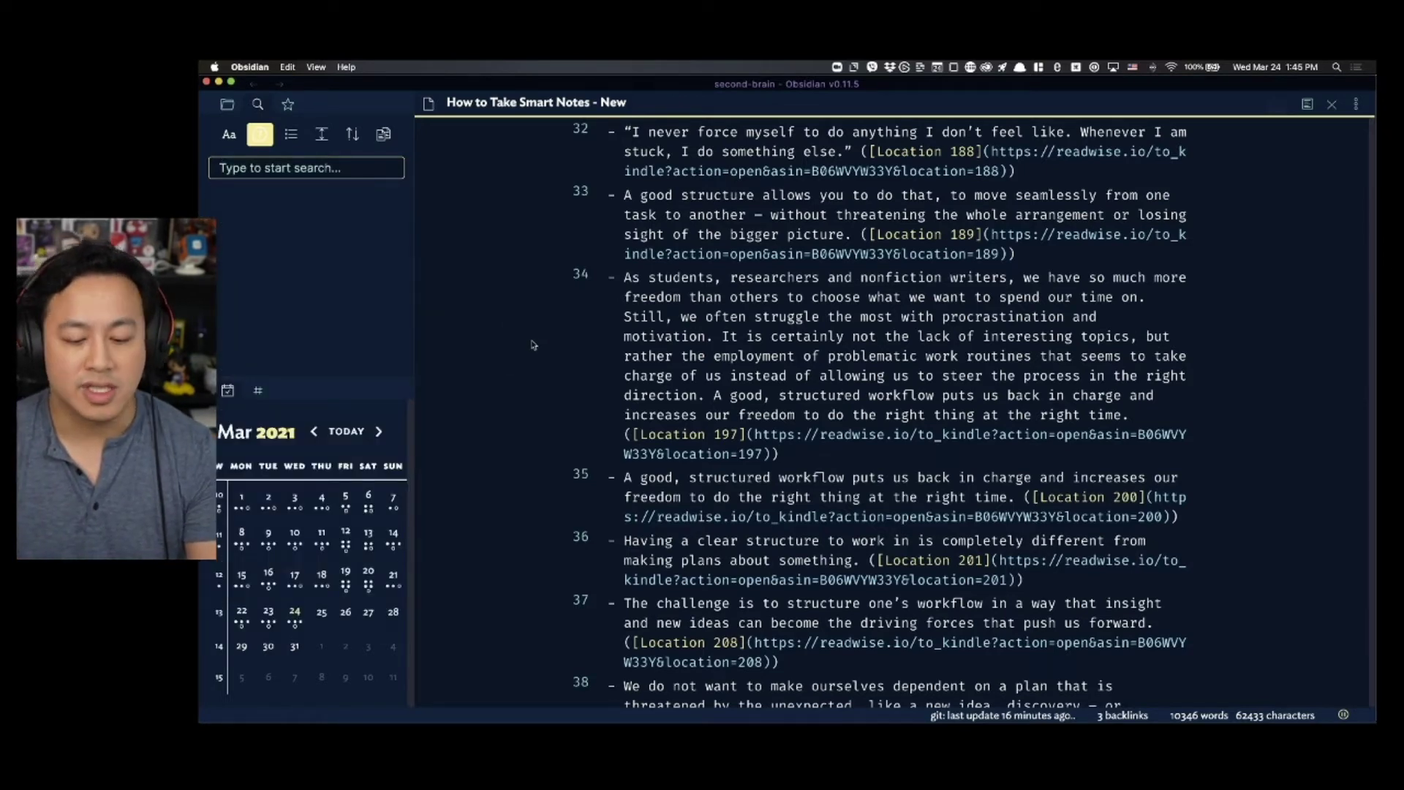
pyautogui.press('super+backslash')
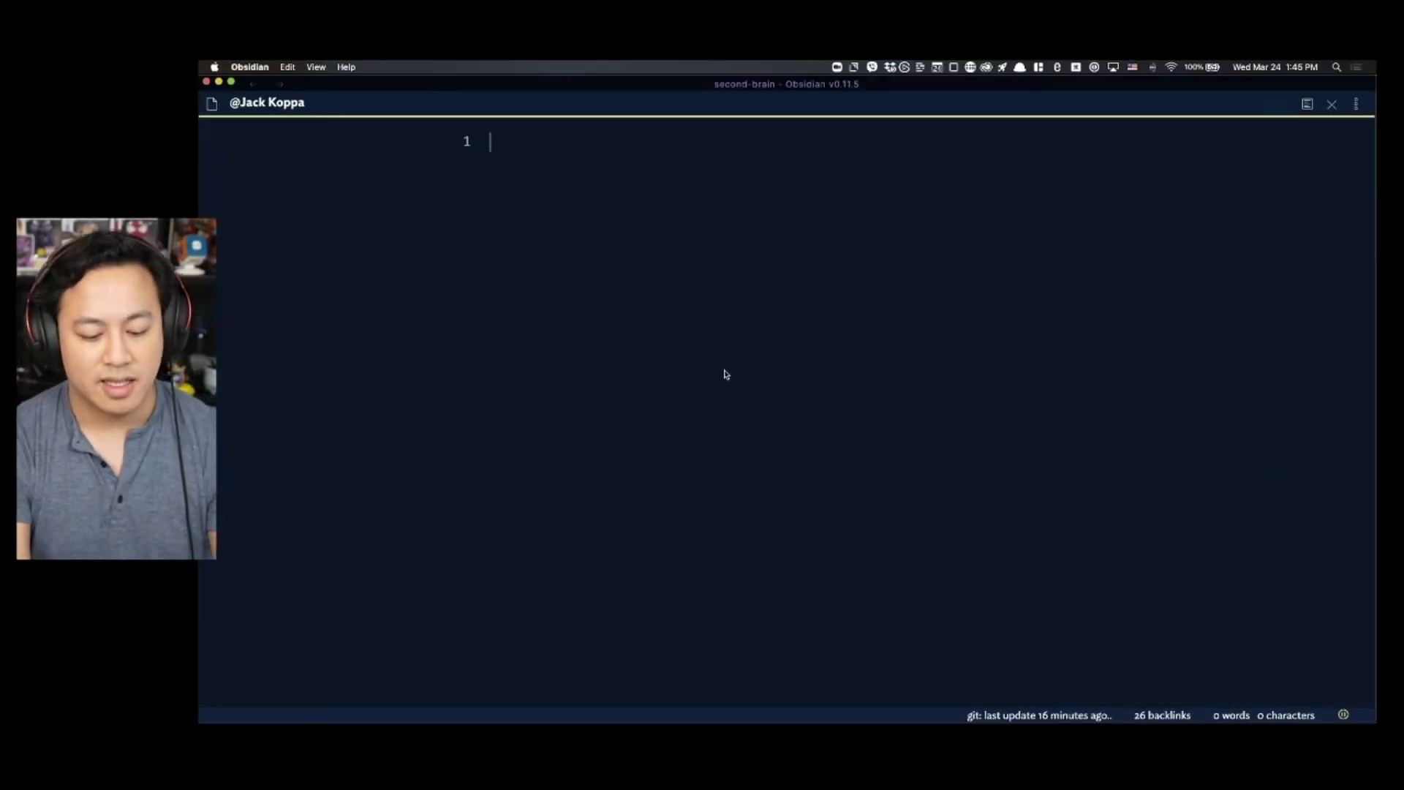
# - Open the local graph of the friend's @ note beside it and filter its files by #type/podcast
pyautogui.press('super+shift+g')
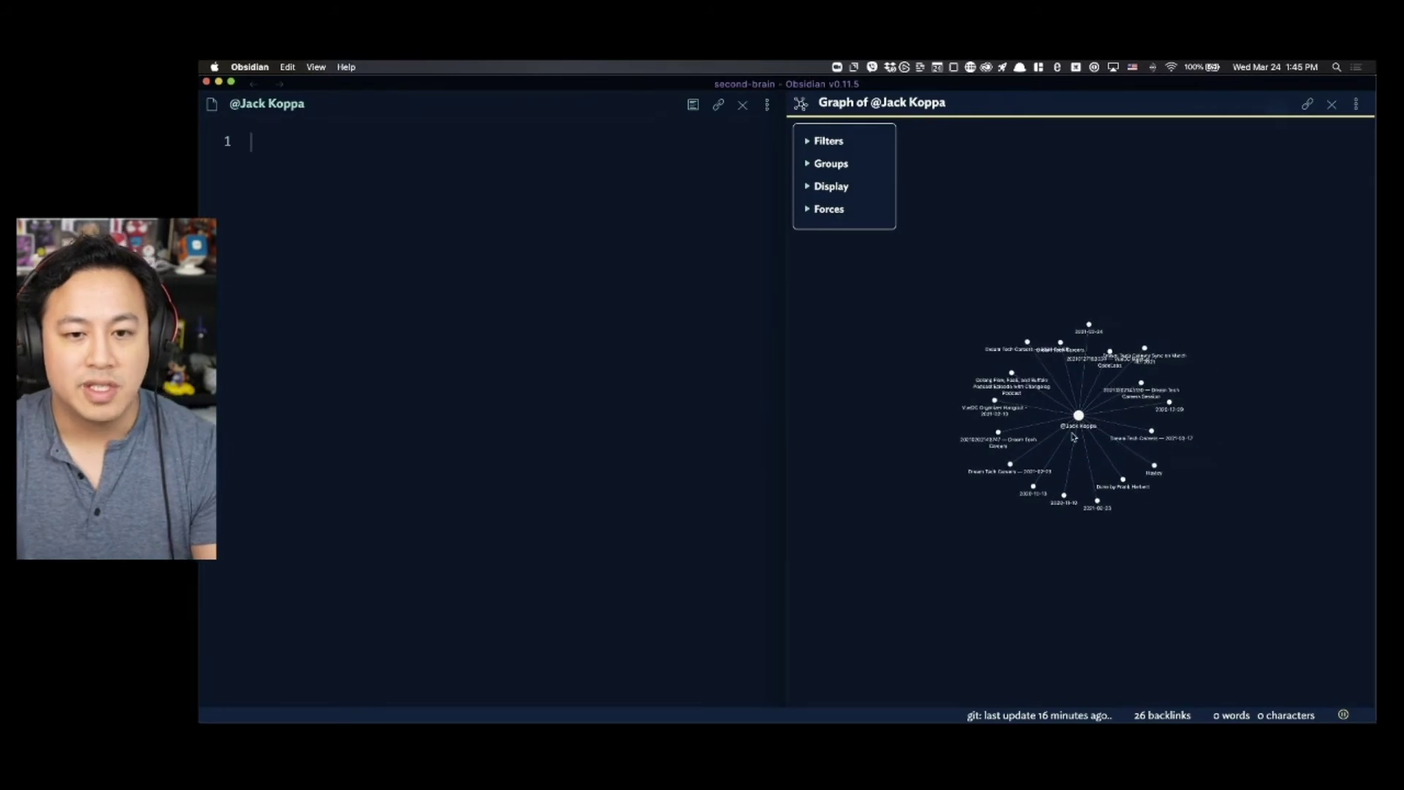
pyautogui.scroll(5, 1075, 433)
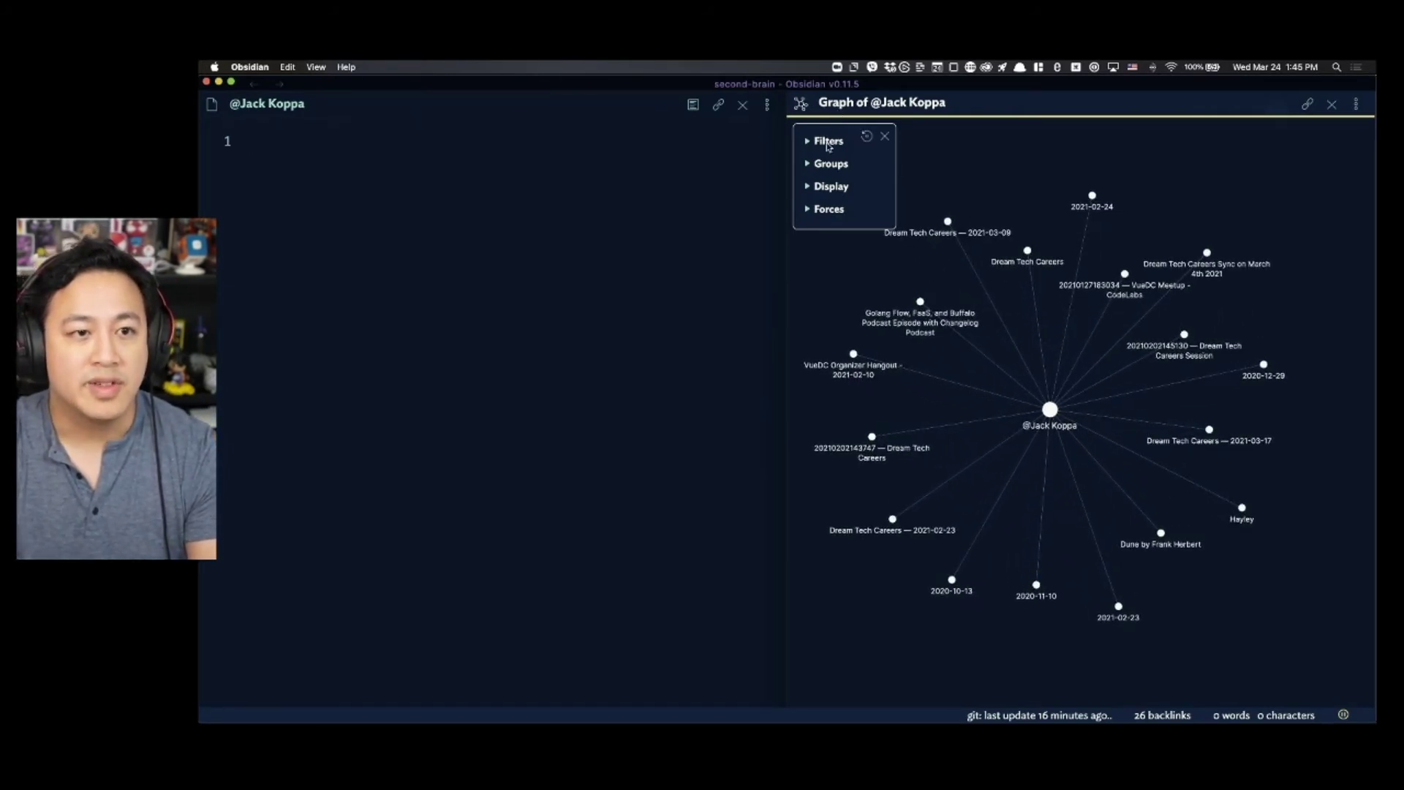
pyautogui.click(827, 142)
pyautogui.click(840, 173)
pyautogui.write('#type/po')
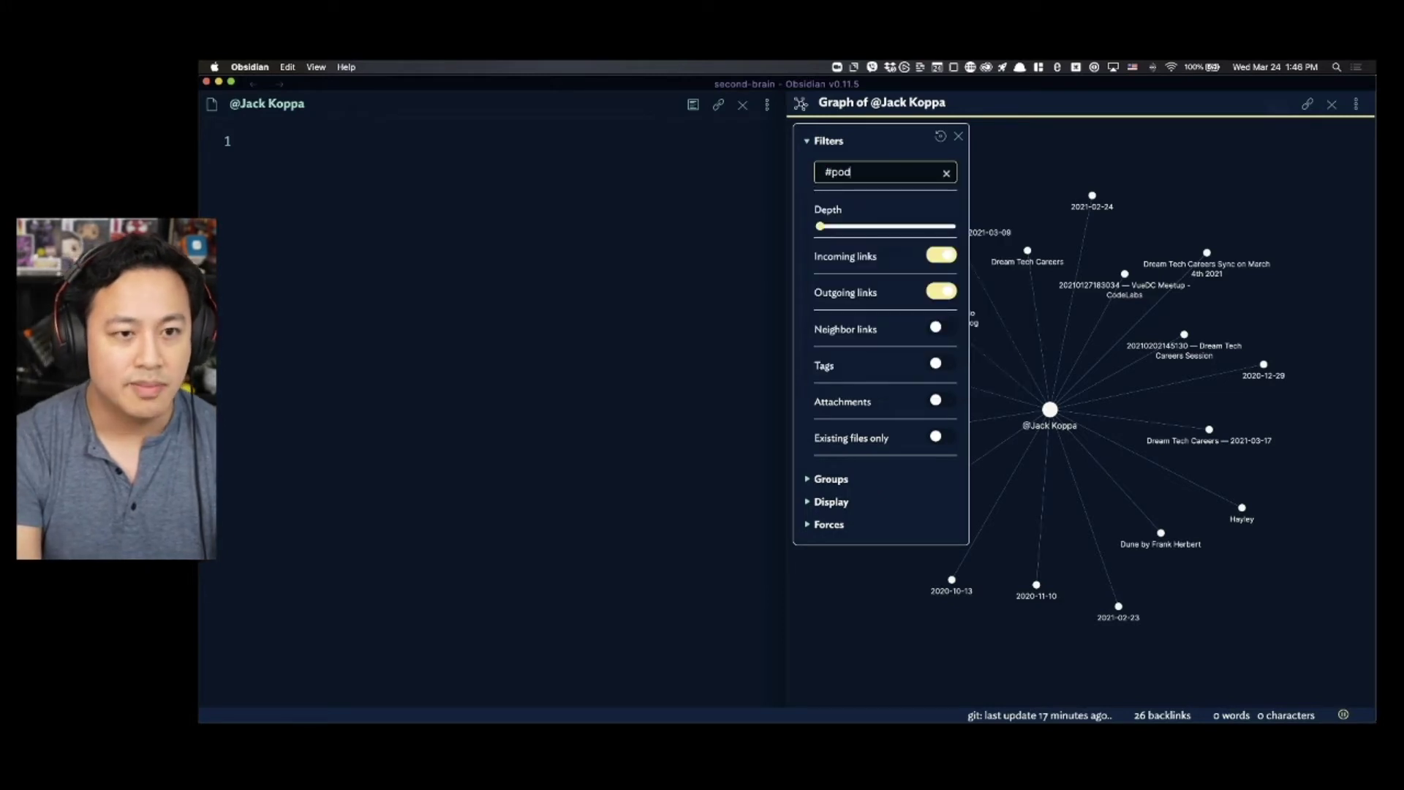
pyautogui.write('dcast')
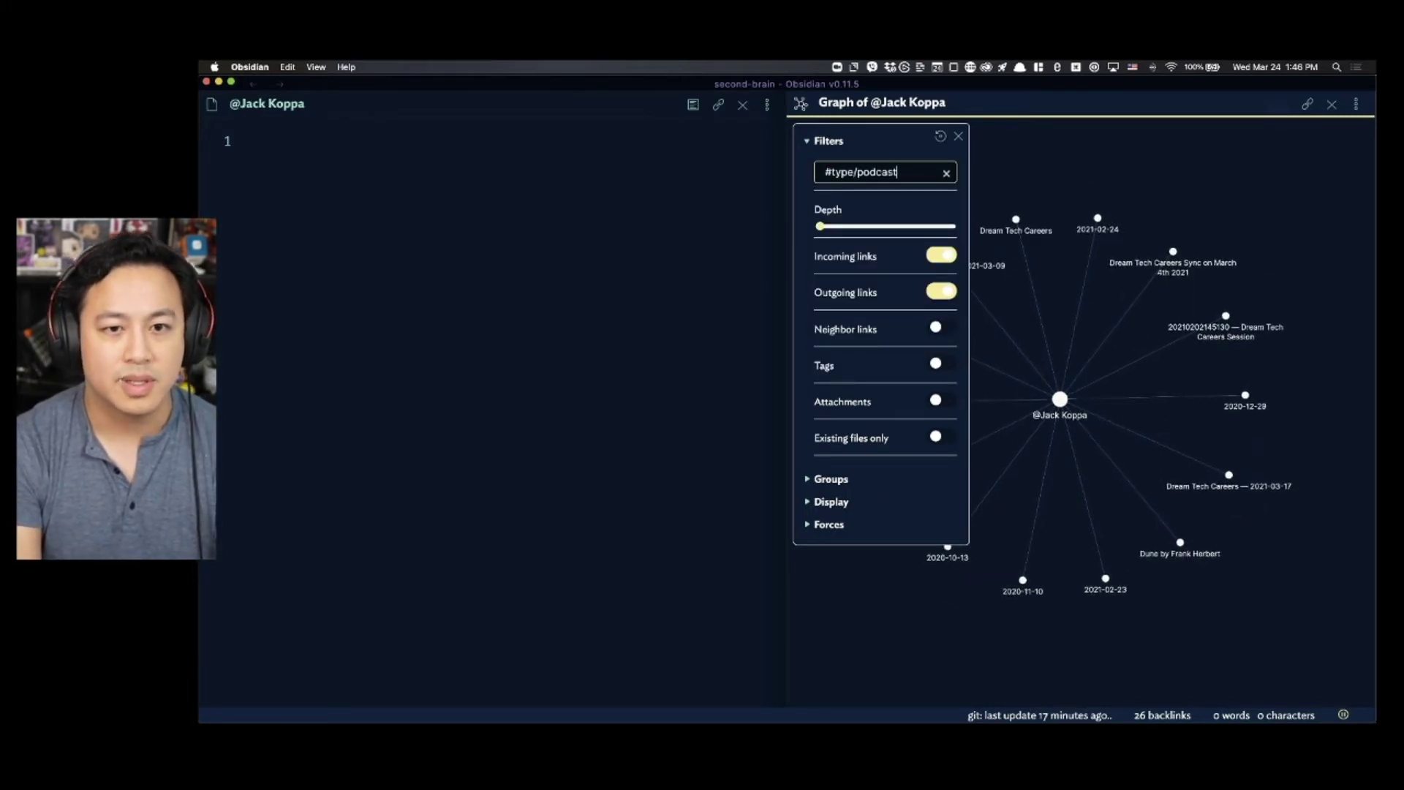
# - Change the local graph's file filter to podcast and hide the graph settings
pyautogui.press('super+a')
pyautogui.write('podcast')
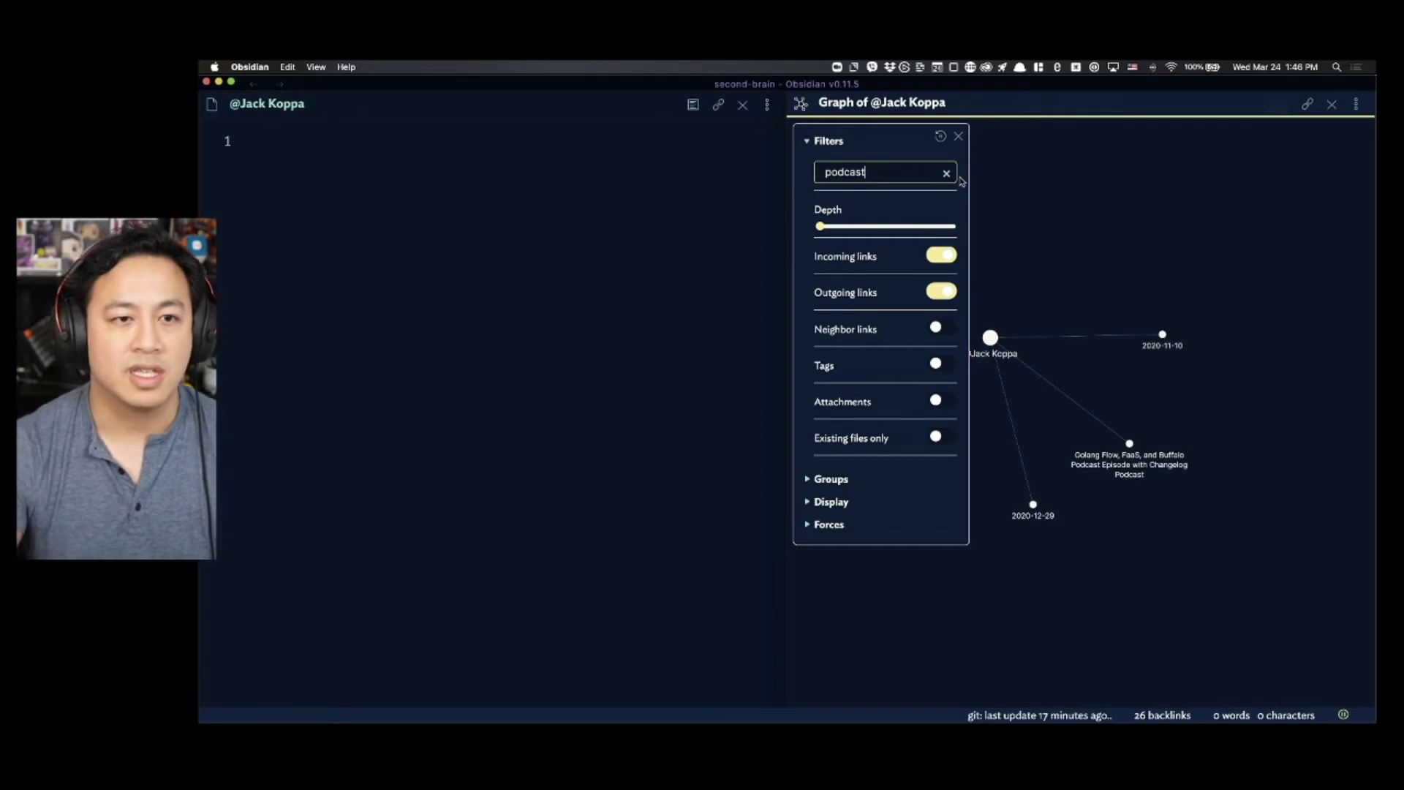
pyautogui.click(958, 137)
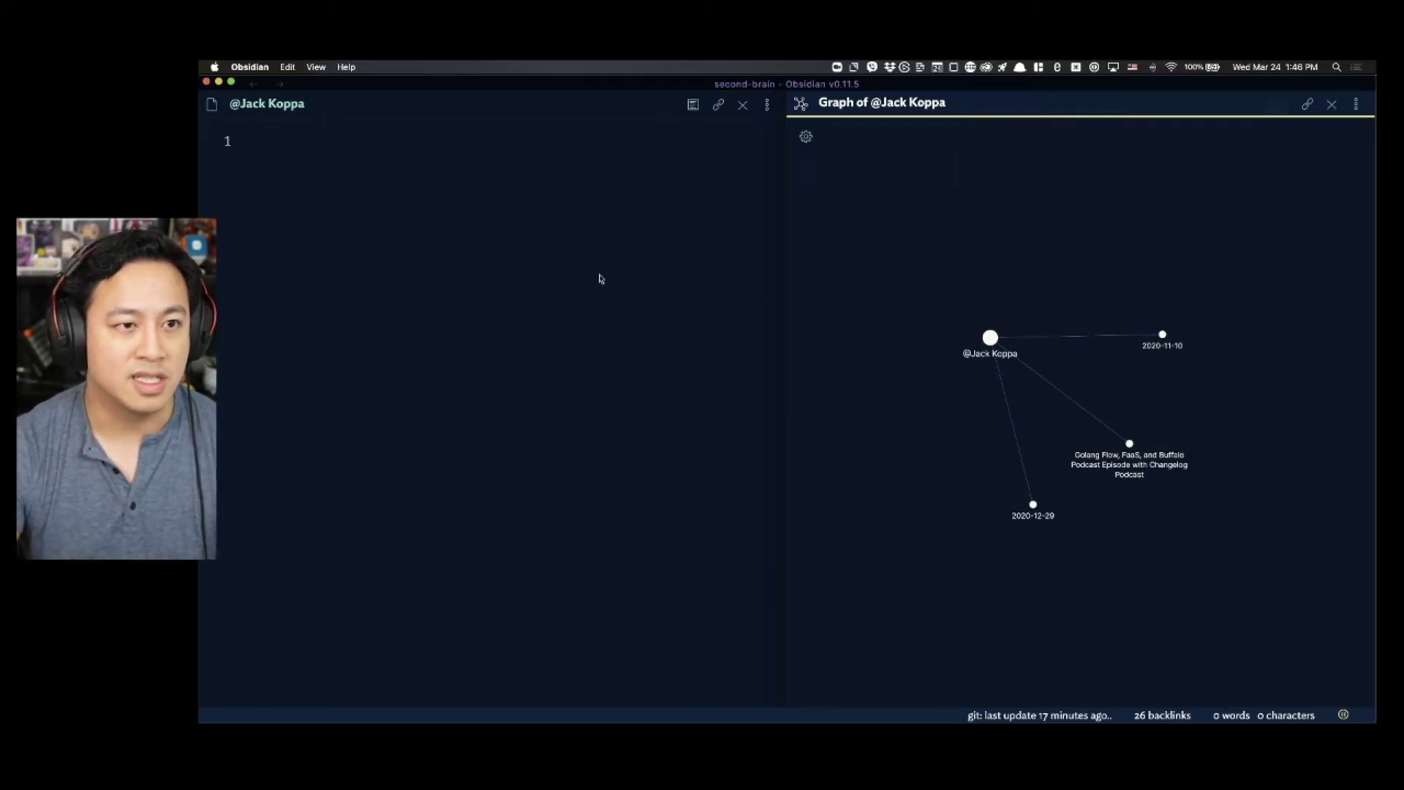
# - Close the friend's @ note and open the graph of the whole vault with its file filter cleared
pyautogui.click(601, 278)
pyautogui.press('super+w')
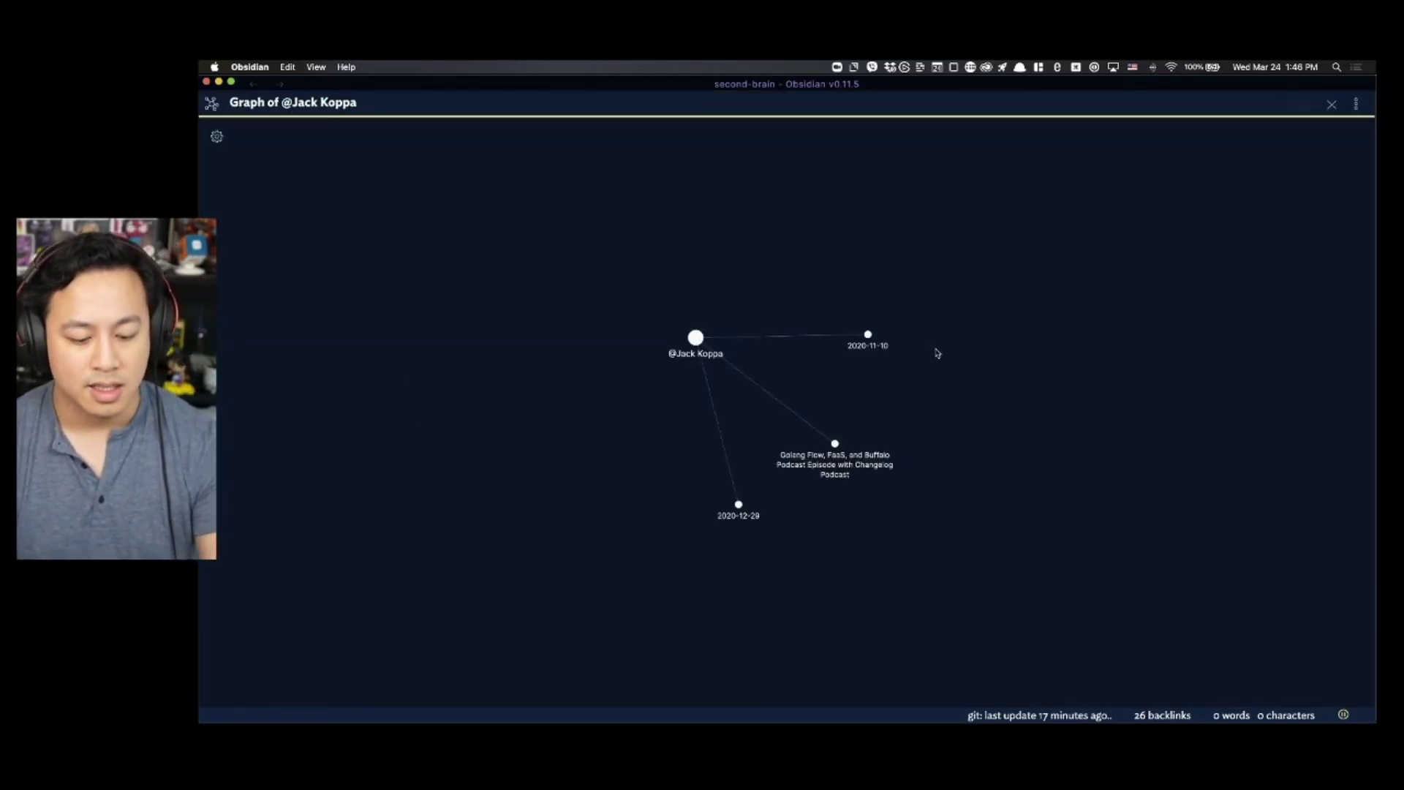
pyautogui.press('super+g')
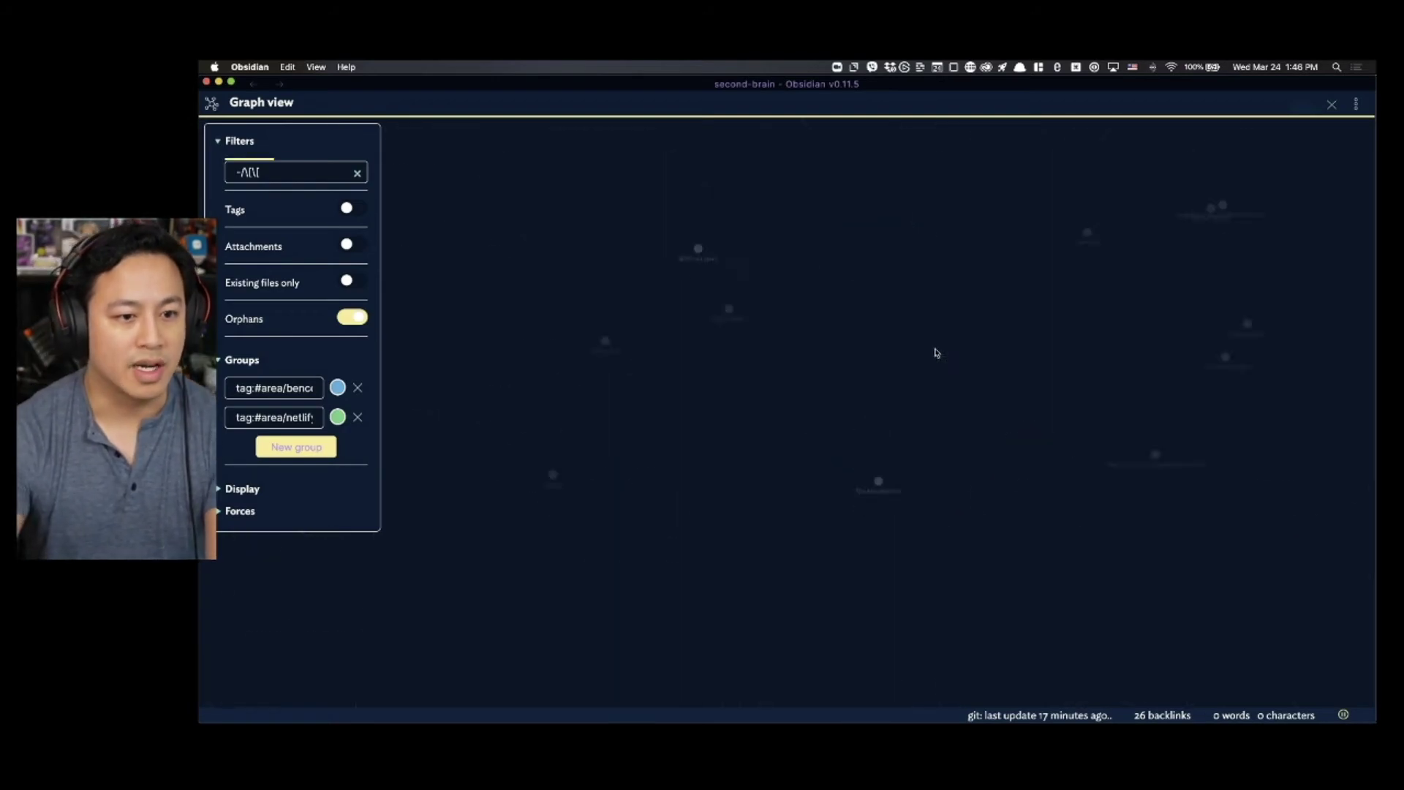
pyautogui.click(357, 172)
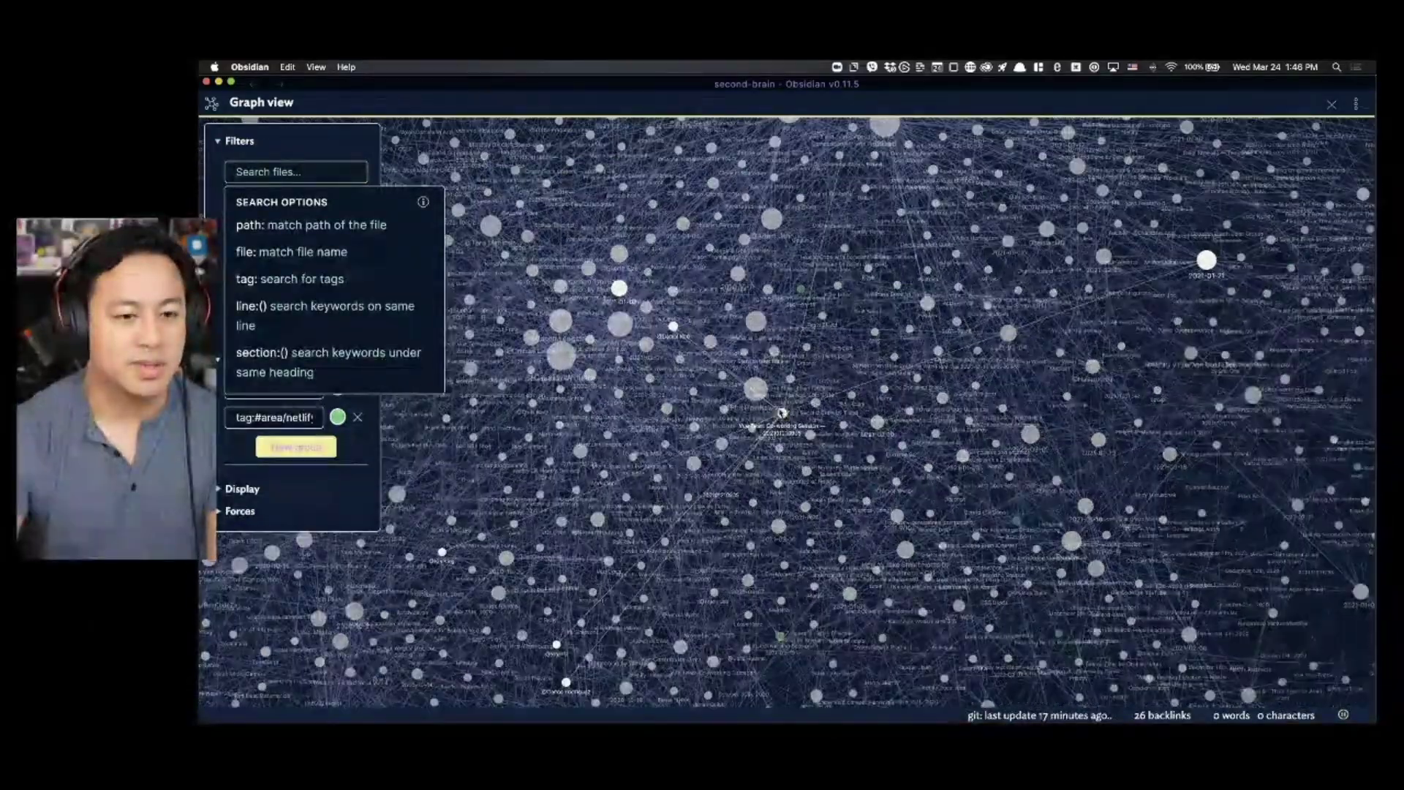
pyautogui.scroll(-15, 803, 415)
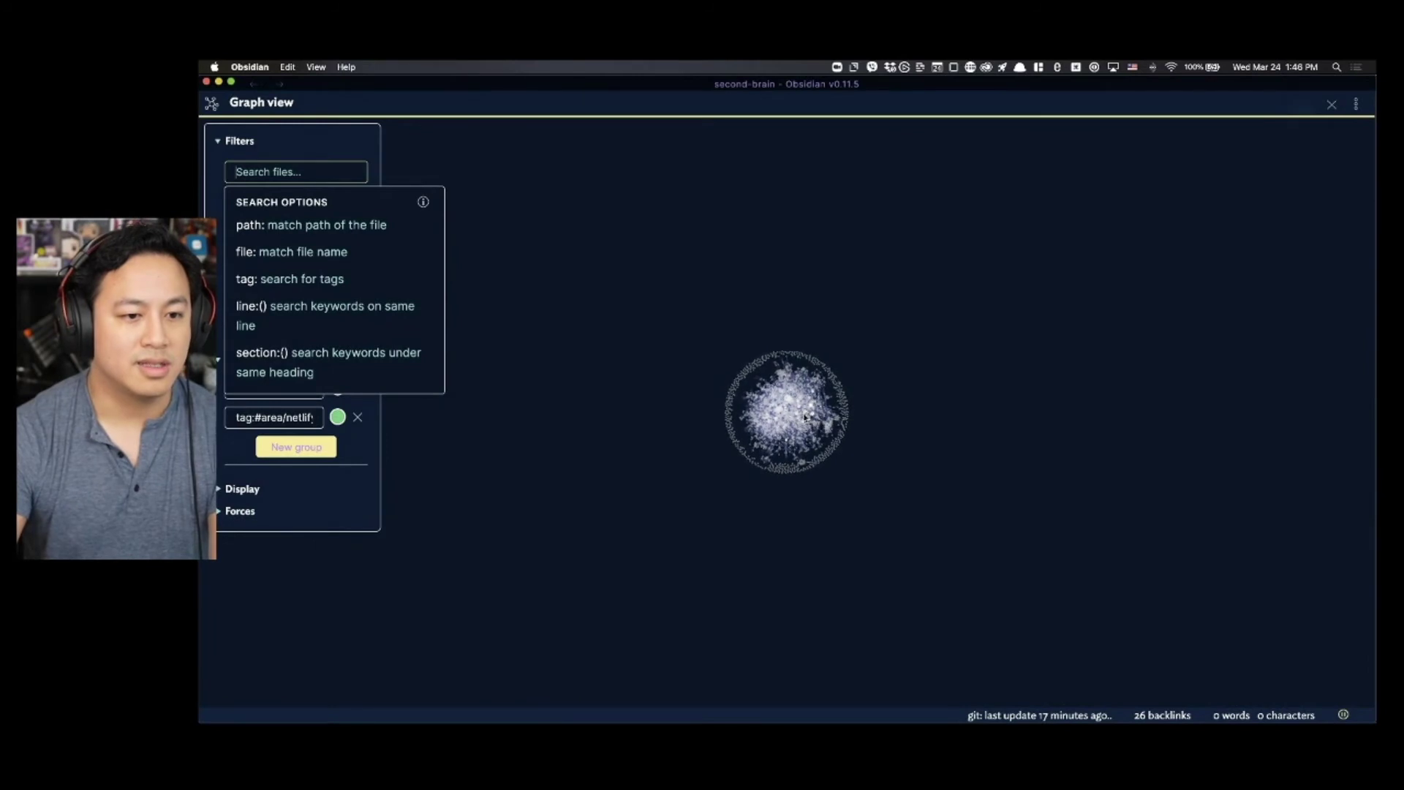
pyautogui.scroll(5, 807, 416)
pyautogui.scroll(6, 807, 424)
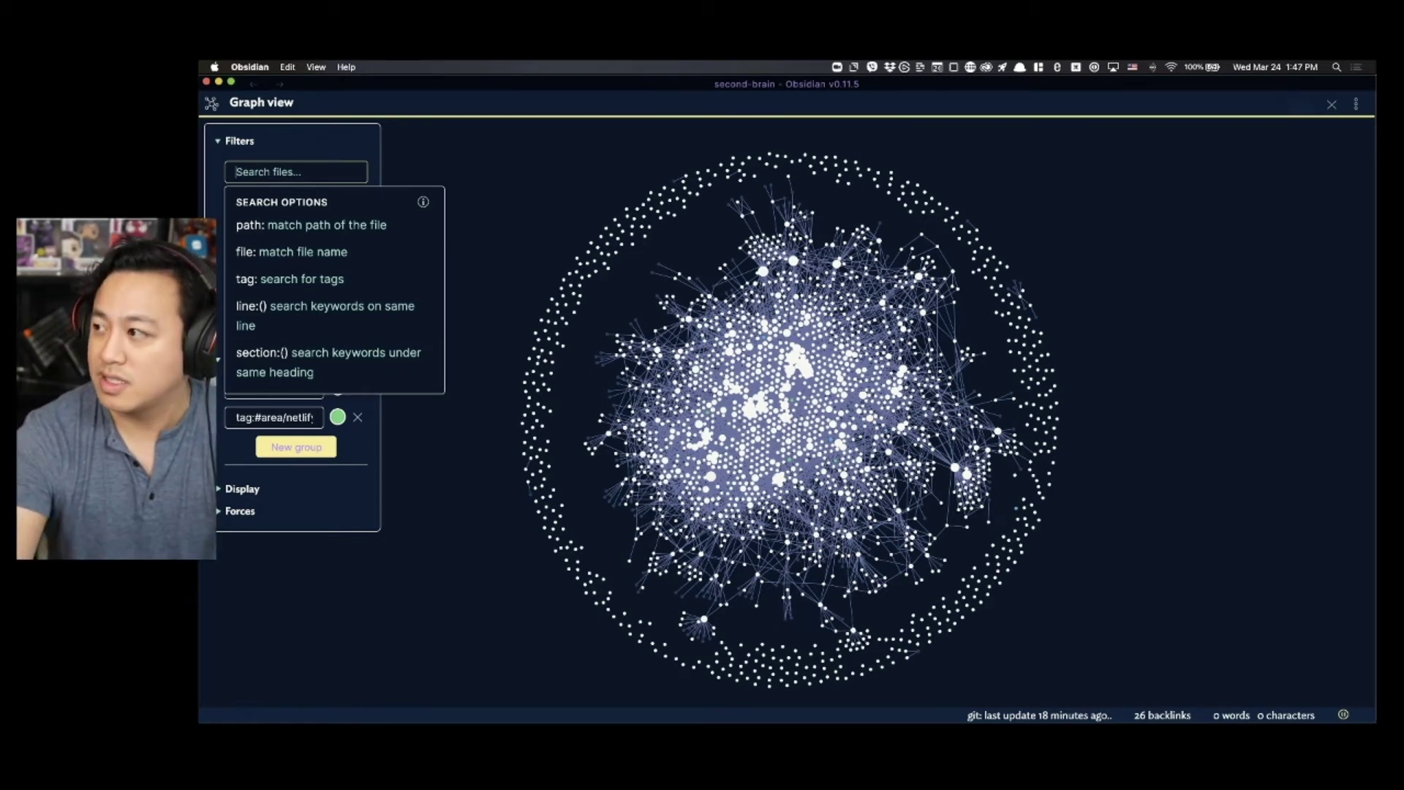
pyautogui.hotkey('ctrl', 'Up')
pyautogui.hotkey('ctrl', 'Up')
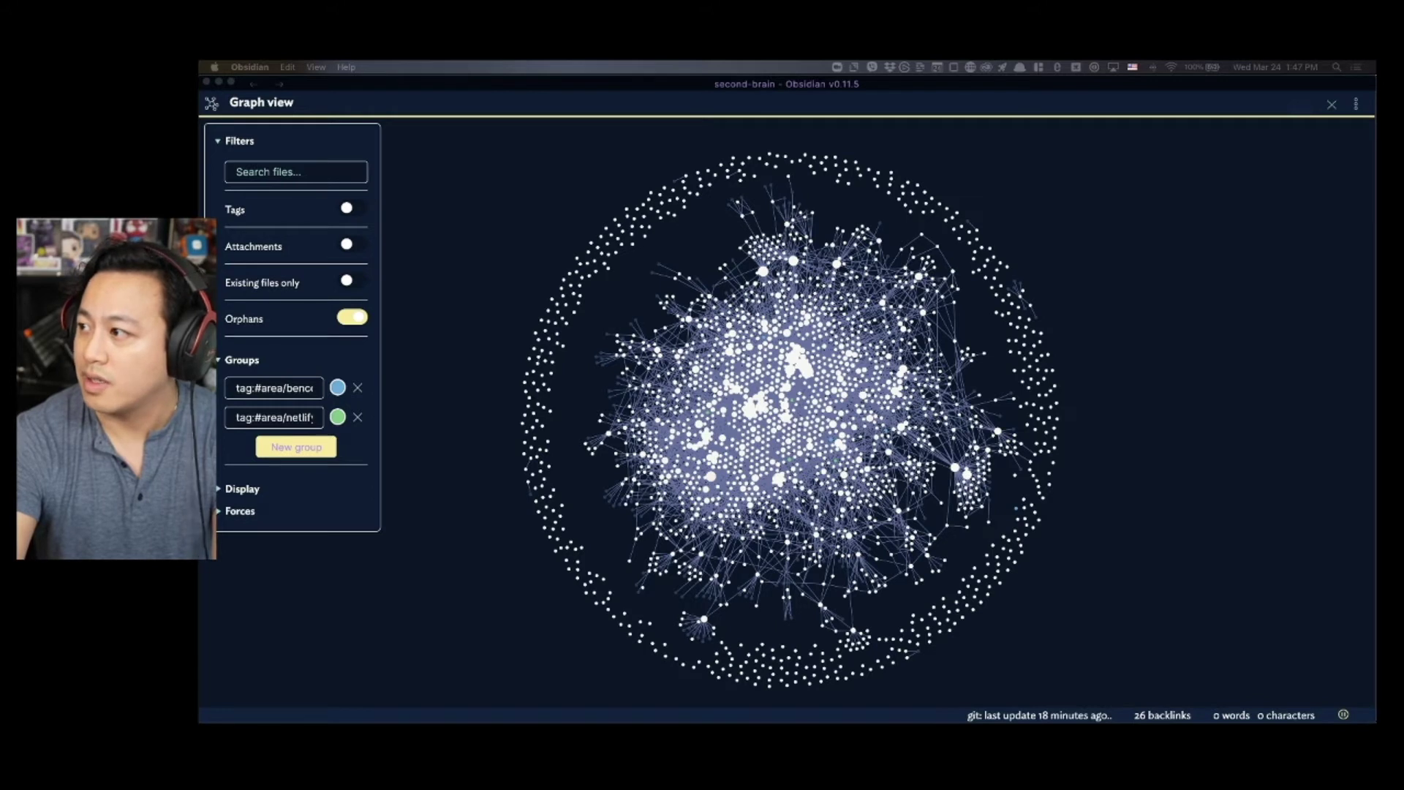
pyautogui.click(1221, 484)
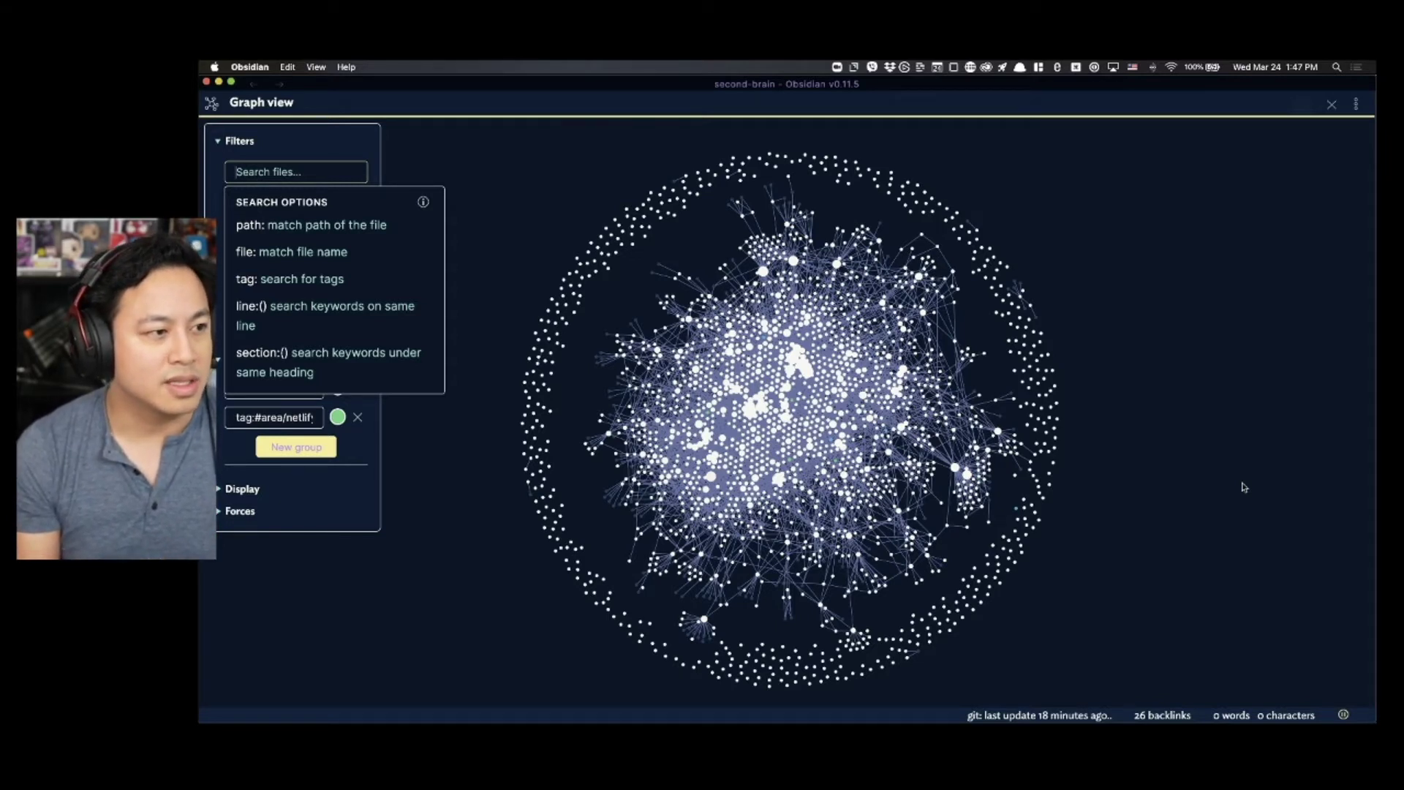
# - Dismiss the search suggestions and look closer at the vault-wide graph
pyautogui.press('Escape')
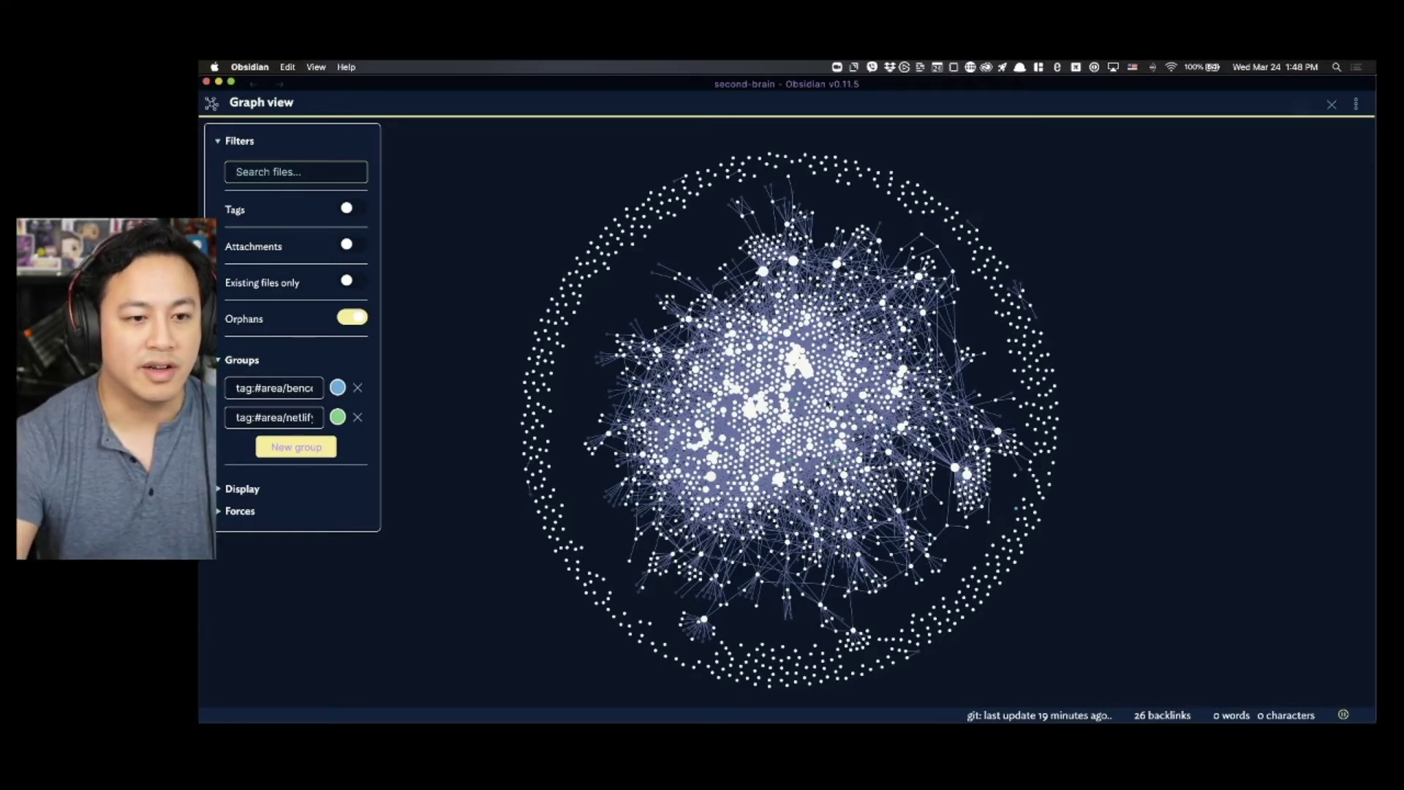
pyautogui.scroll(-1, 812, 403)
pyautogui.scroll(5, 810, 403)
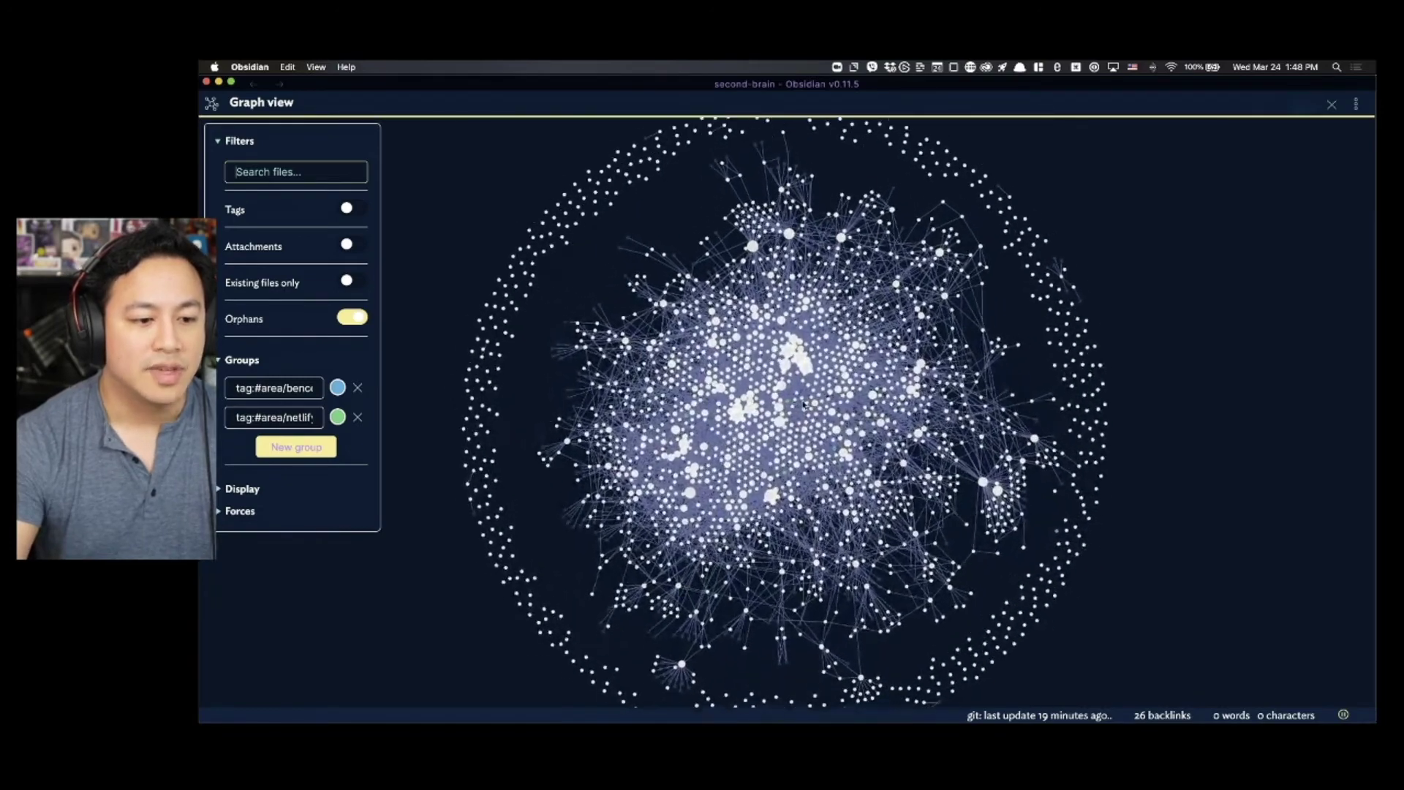
pyautogui.scroll(3, 800, 402)
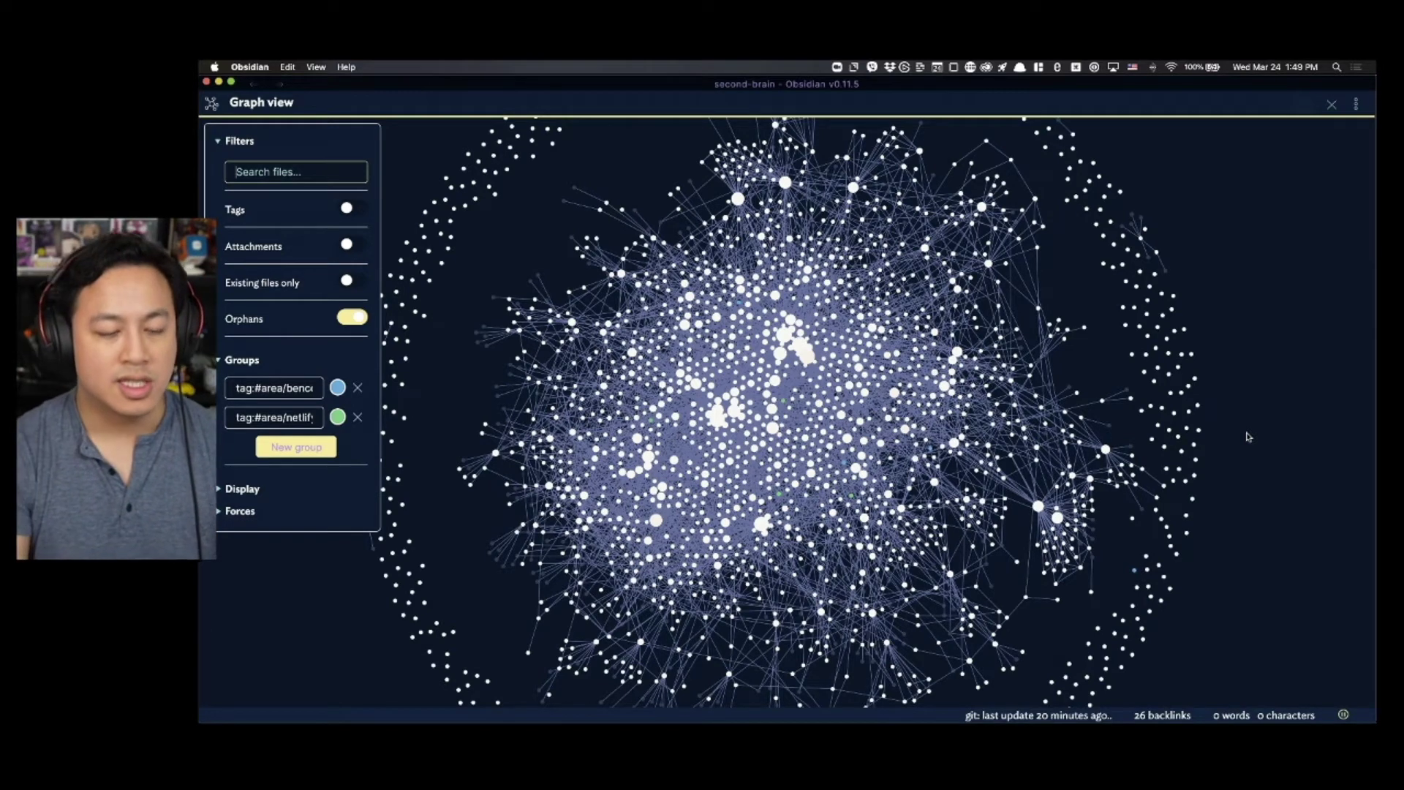
# - Find and open the Blank Page Syndrome note in the migration folder
pyautogui.press('super+o')
pyautogui.write('blank')
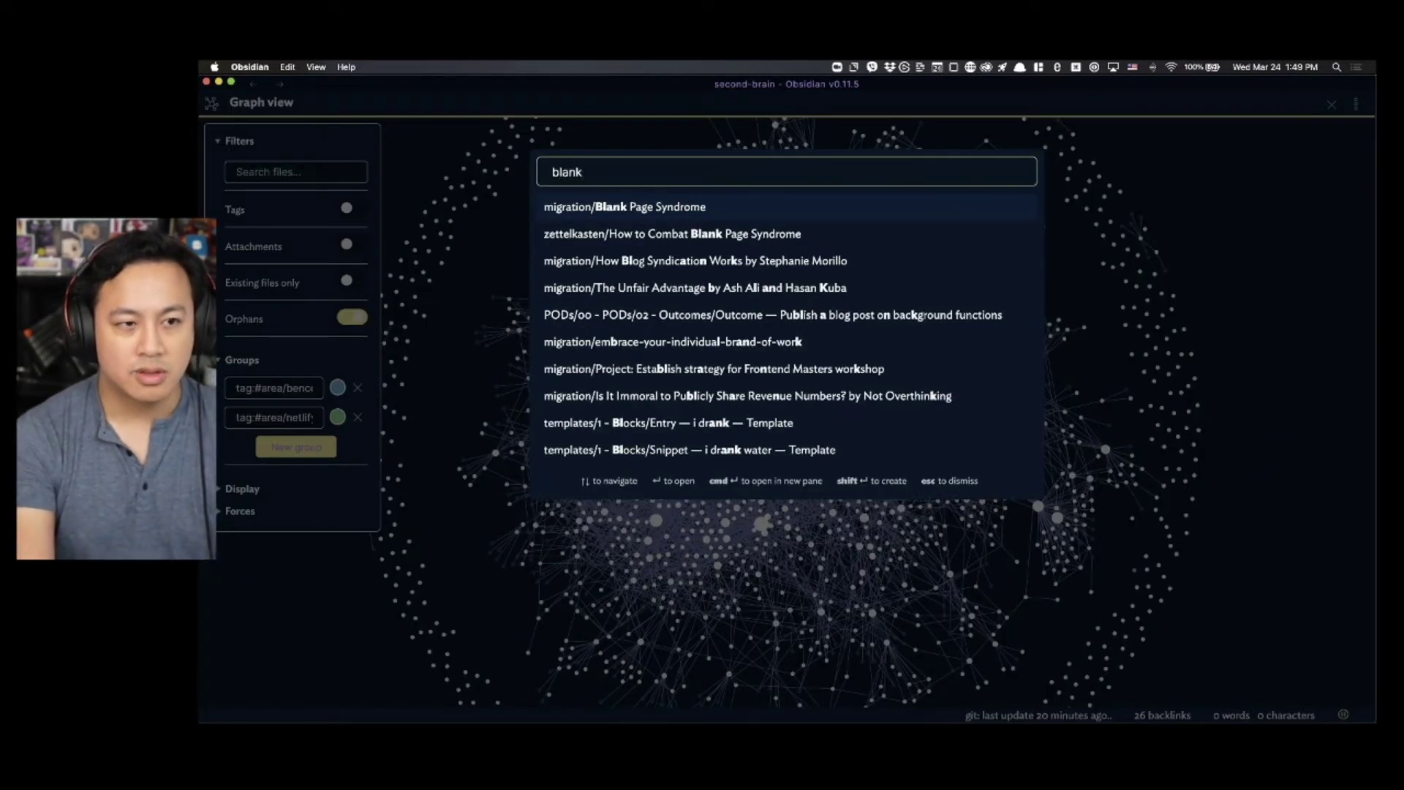
pyautogui.press('Return')
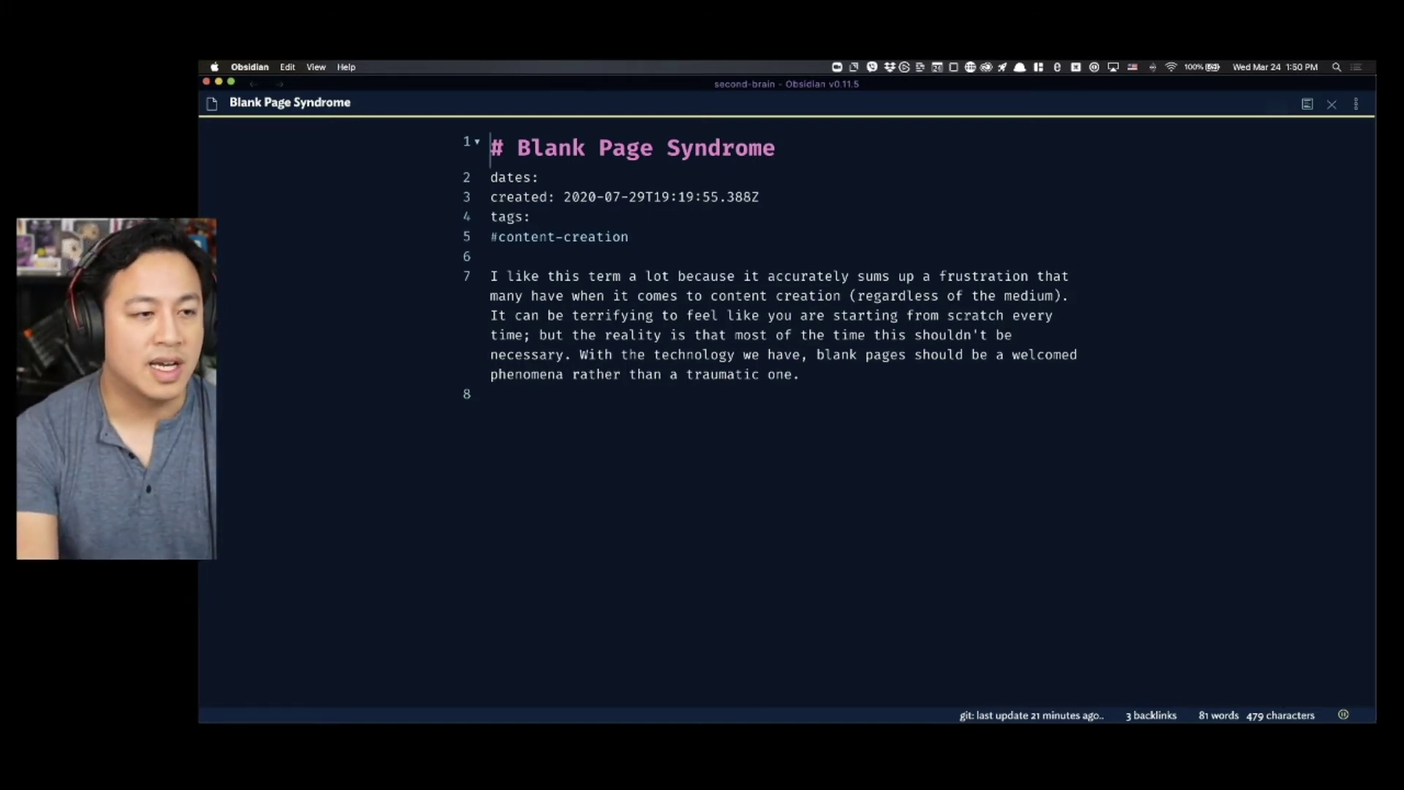
# - Look up the Blank Page Syndrome note again to see its folder, and reopen it
pyautogui.press('super+p')
pyautogui.press('Escape')
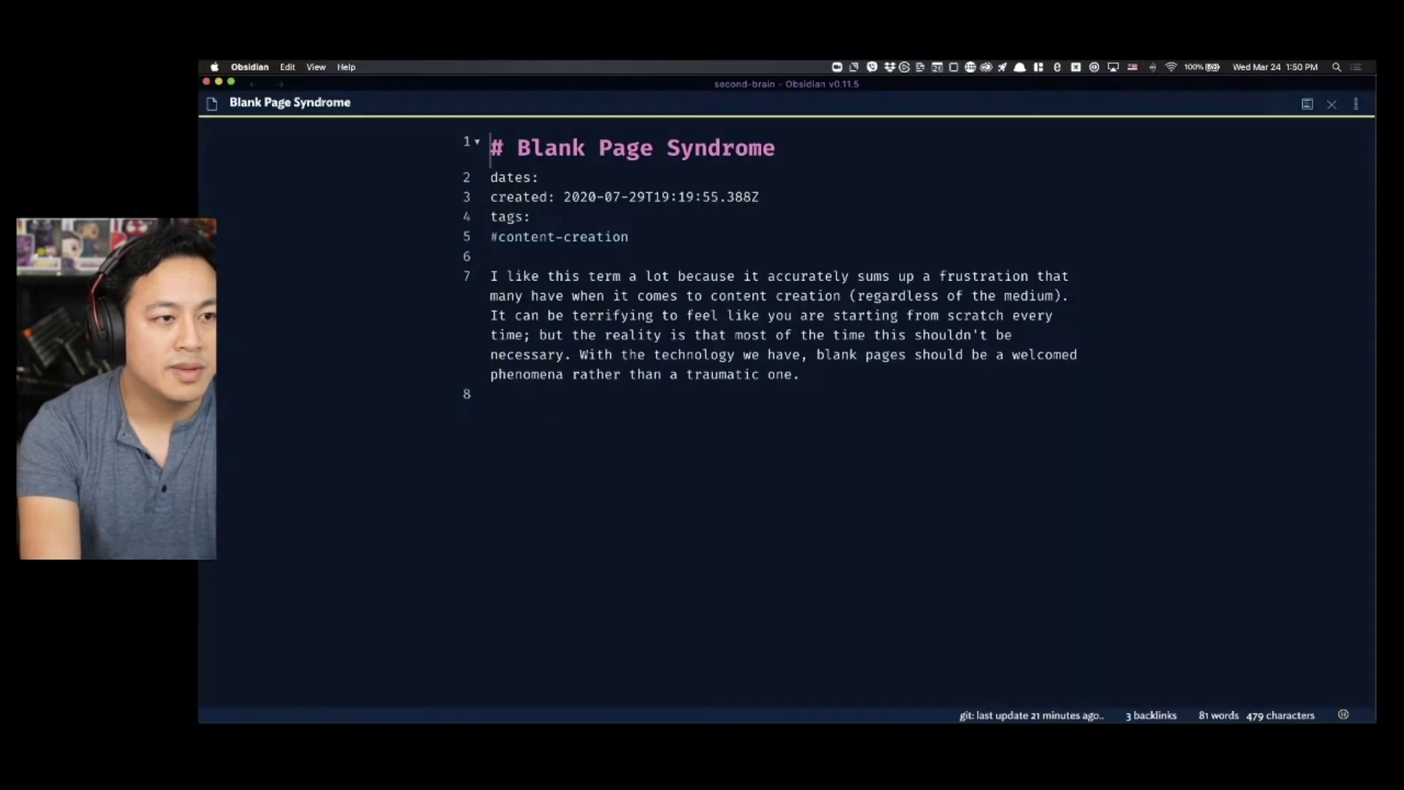
pyautogui.press('super+o')
pyautogui.write('b lank')
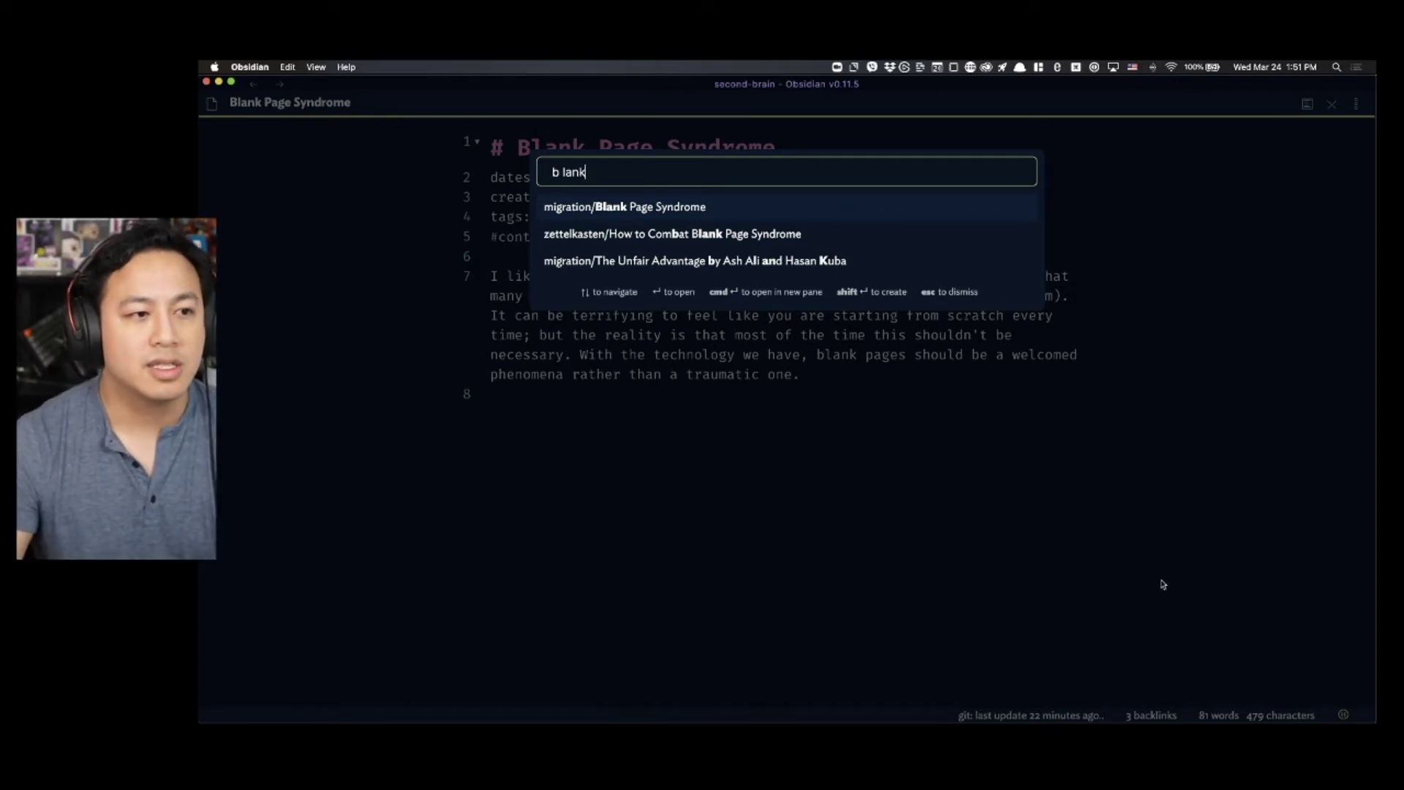
pyautogui.press('Return')
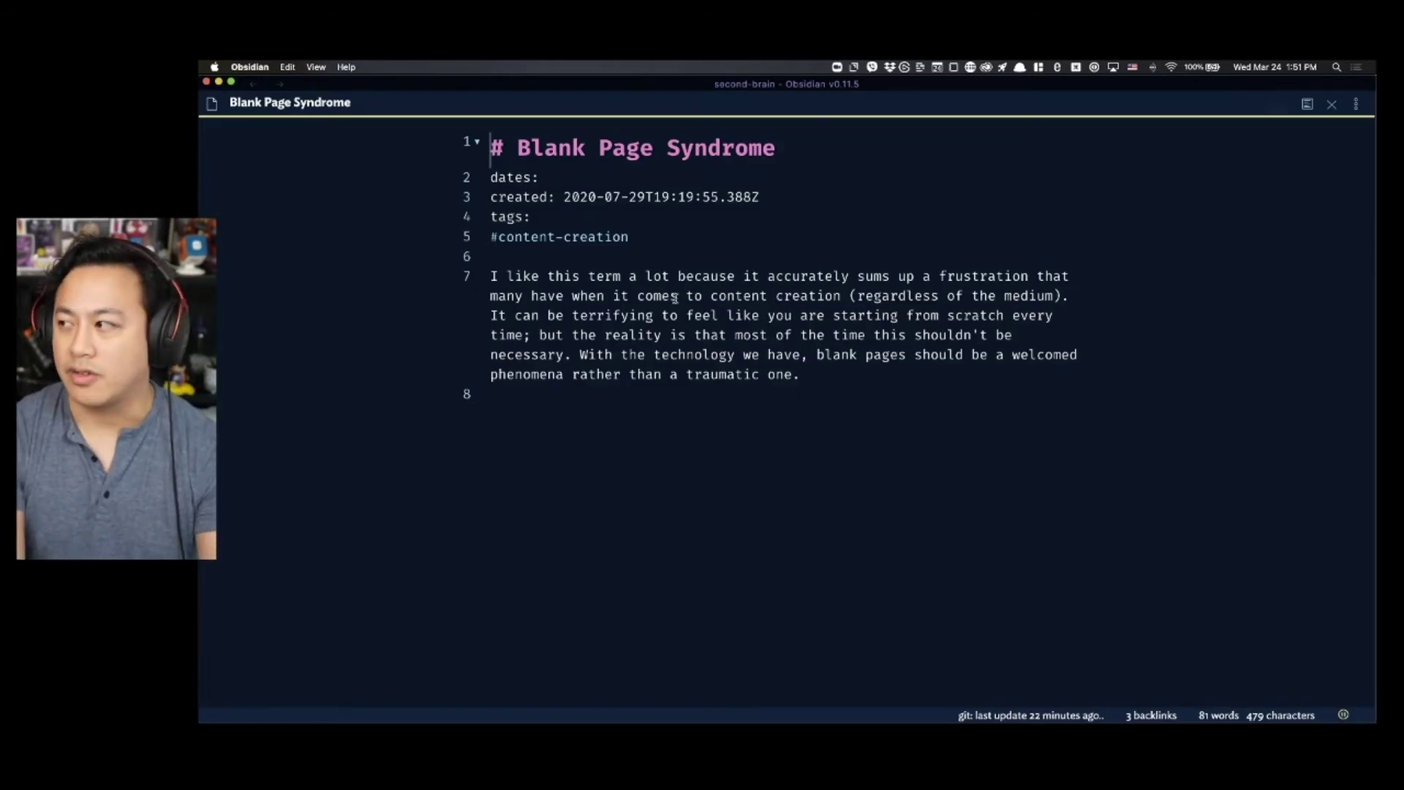
# - Move the Blank Page Syndrome note to the zettelkasten folder
pyautogui.press('super+p')
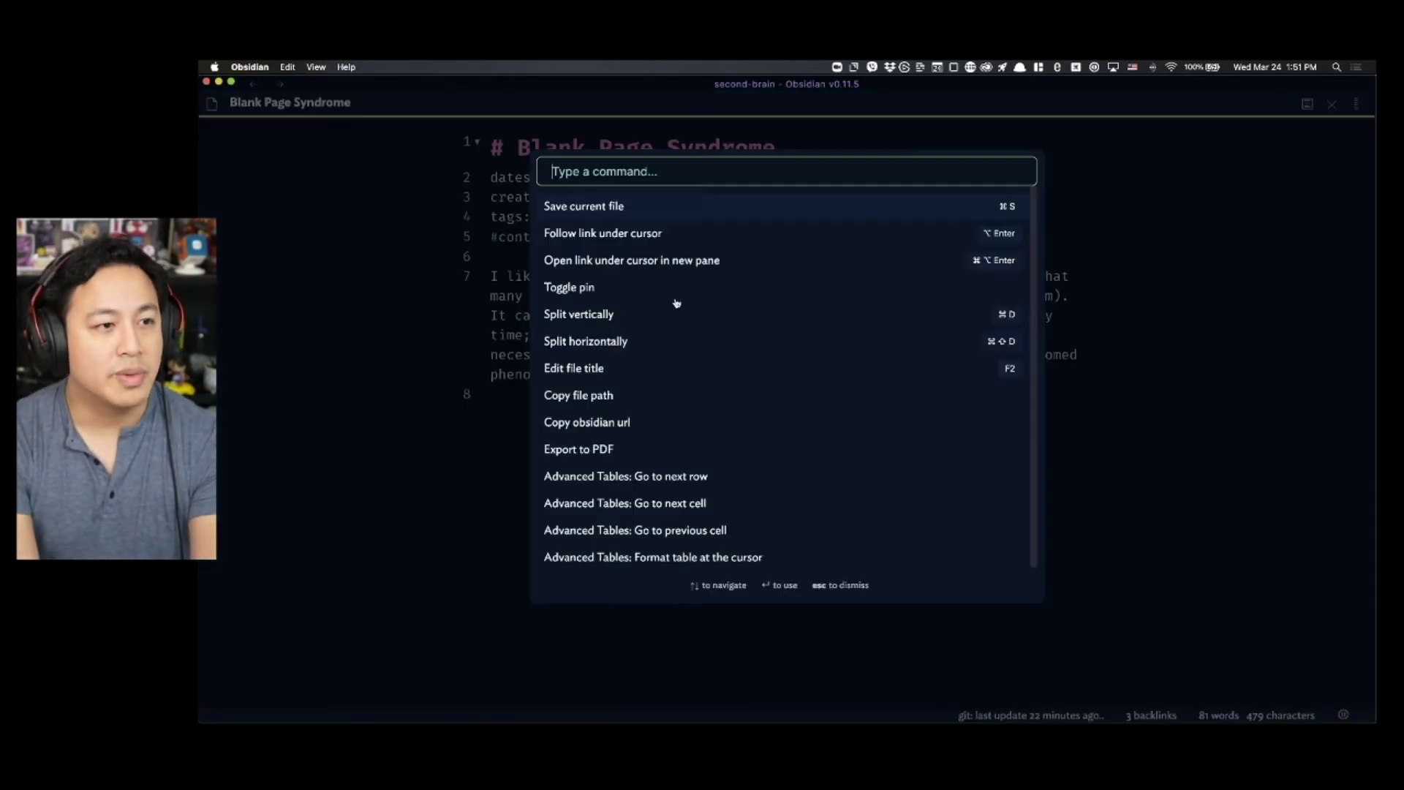
pyautogui.write('move')
pyautogui.press('Return')
pyautogui.write('zettel')
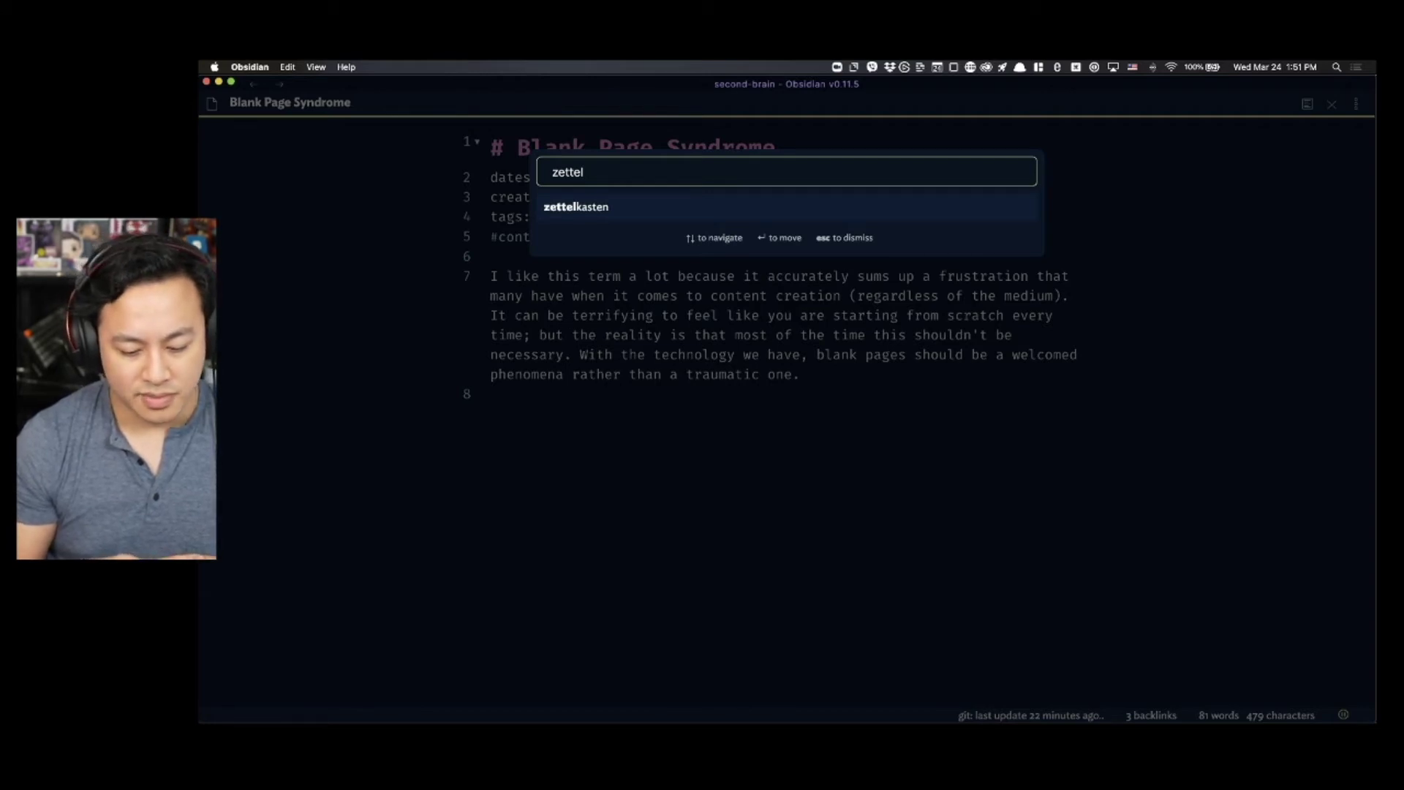
pyautogui.press('Return')
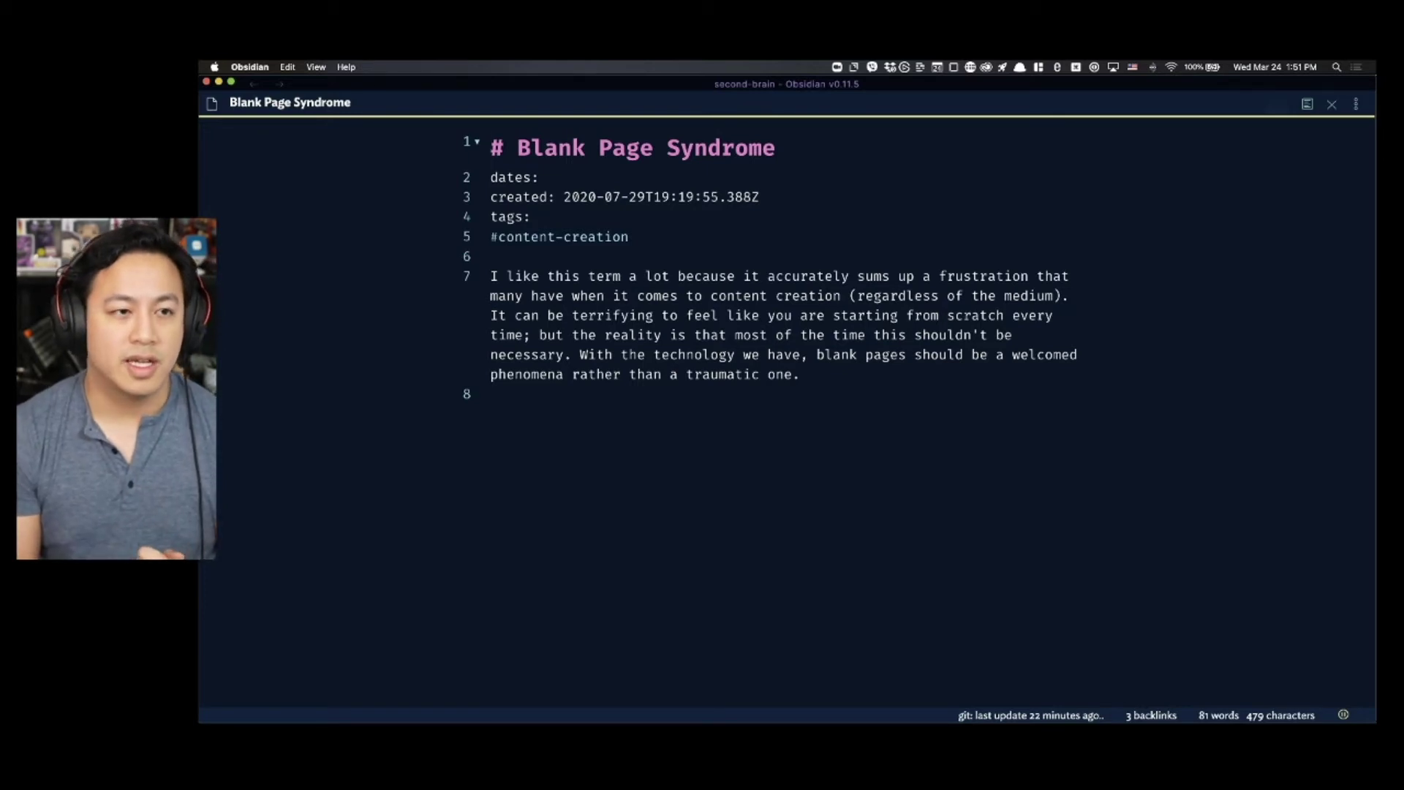
# - Search for blank among the notes to check the moved note's folder, and reopen Blank Page Syndrome
pyautogui.press('super+o')
pyautogui.write('blank')
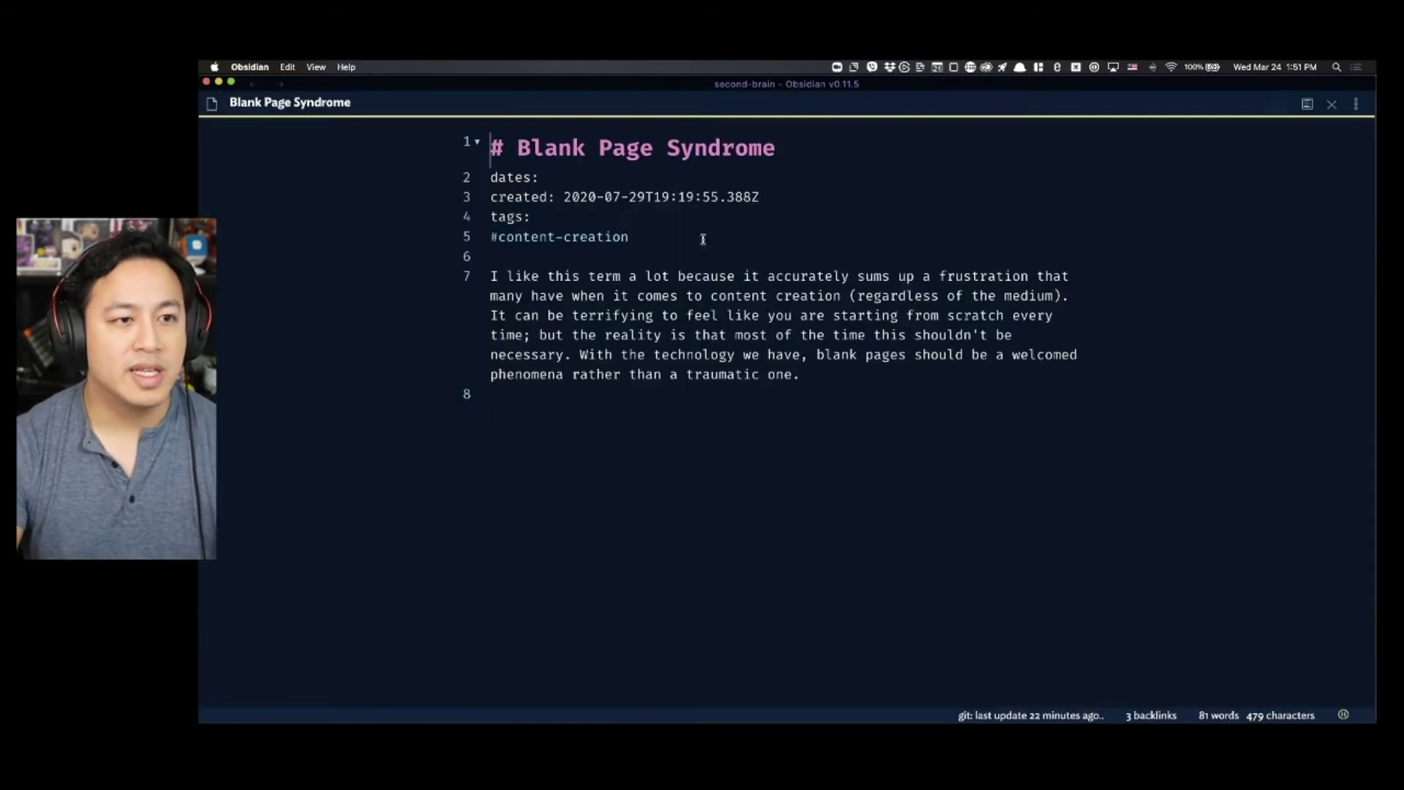
pyautogui.press('Return')
# - Insert the Block — File Title — Template above the note's existing heading
pyautogui.click(841, 149)
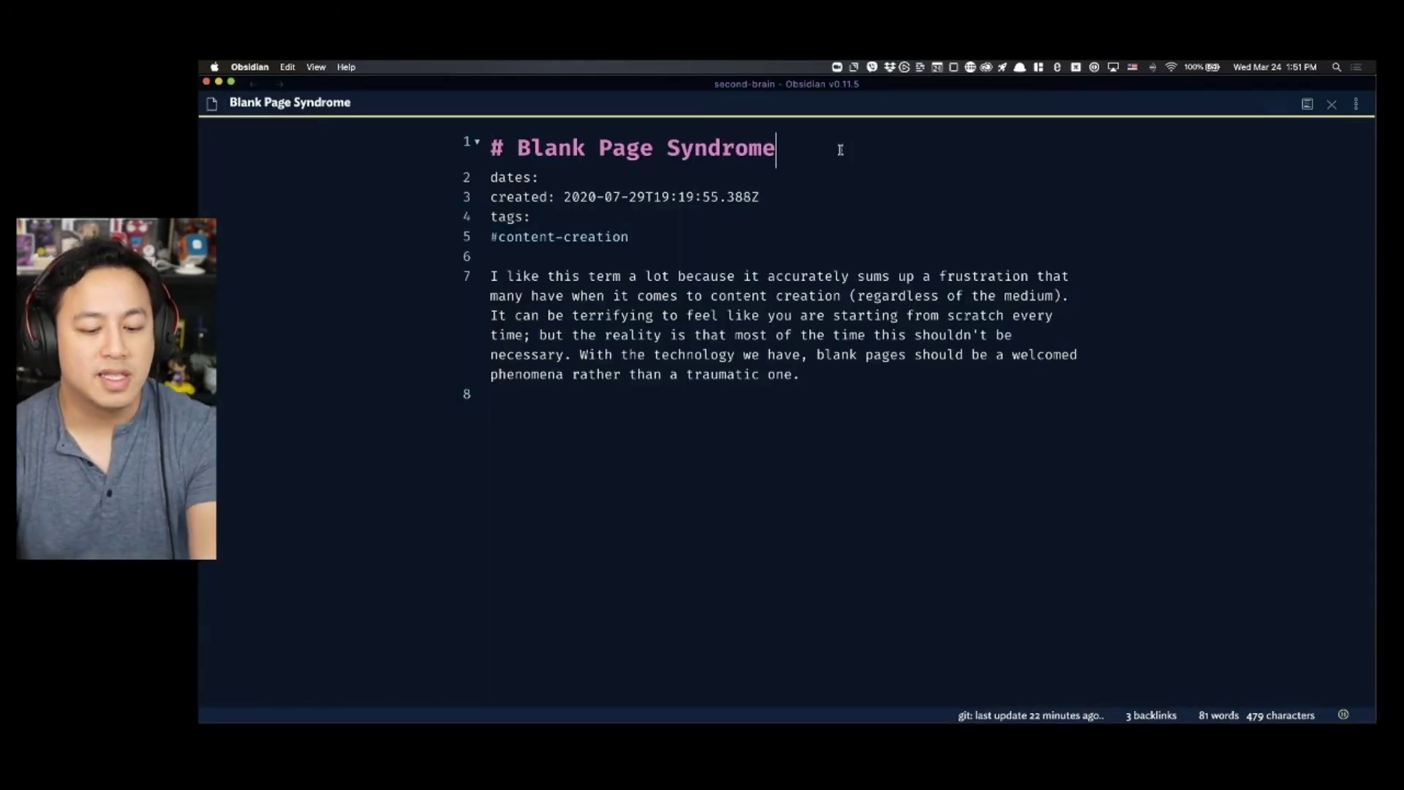
pyautogui.press('super+Left')
pyautogui.press('Return')
pyautogui.press('Return')
pyautogui.press('Up')
pyautogui.hotkey('alt', 'e')
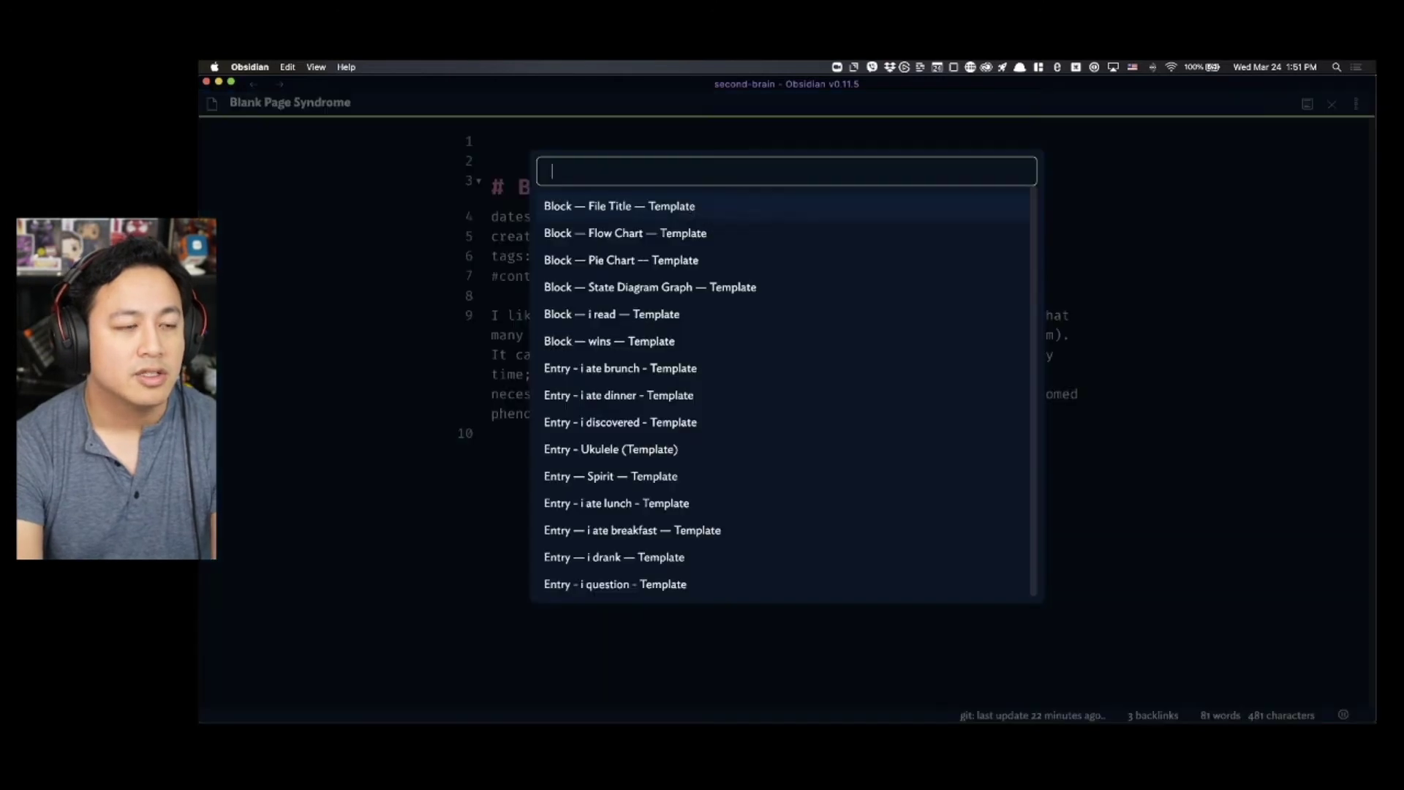
pyautogui.press('Return')
pyautogui.click(822, 255)
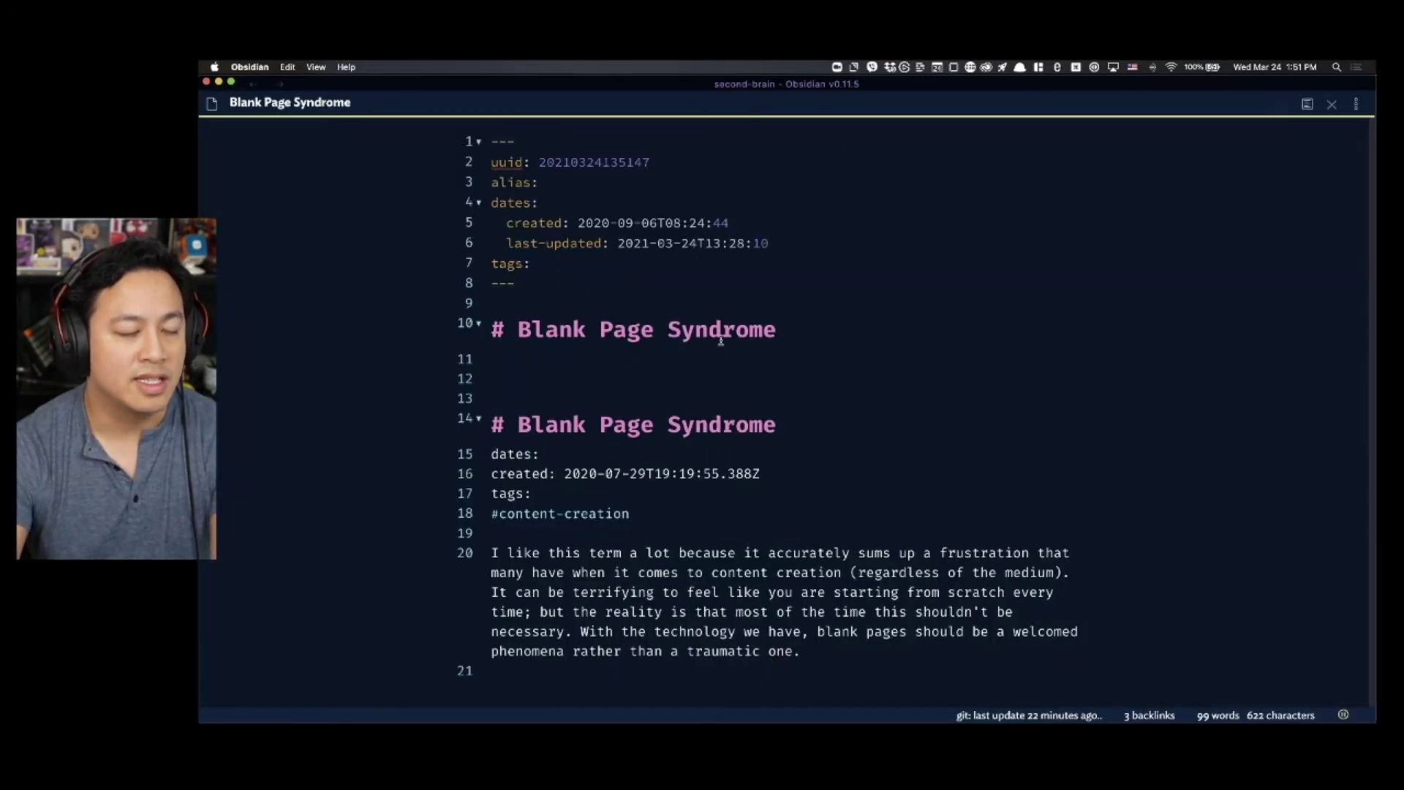
# - Delete the duplicate Blank Page Syndrome heading that came with the template, along with the spare blank lines
pyautogui.moveTo(696, 360); pyautogui.dragTo(423, 336)
pyautogui.press('BackSpace')
pyautogui.press('BackSpace')
pyautogui.press('BackSpace')
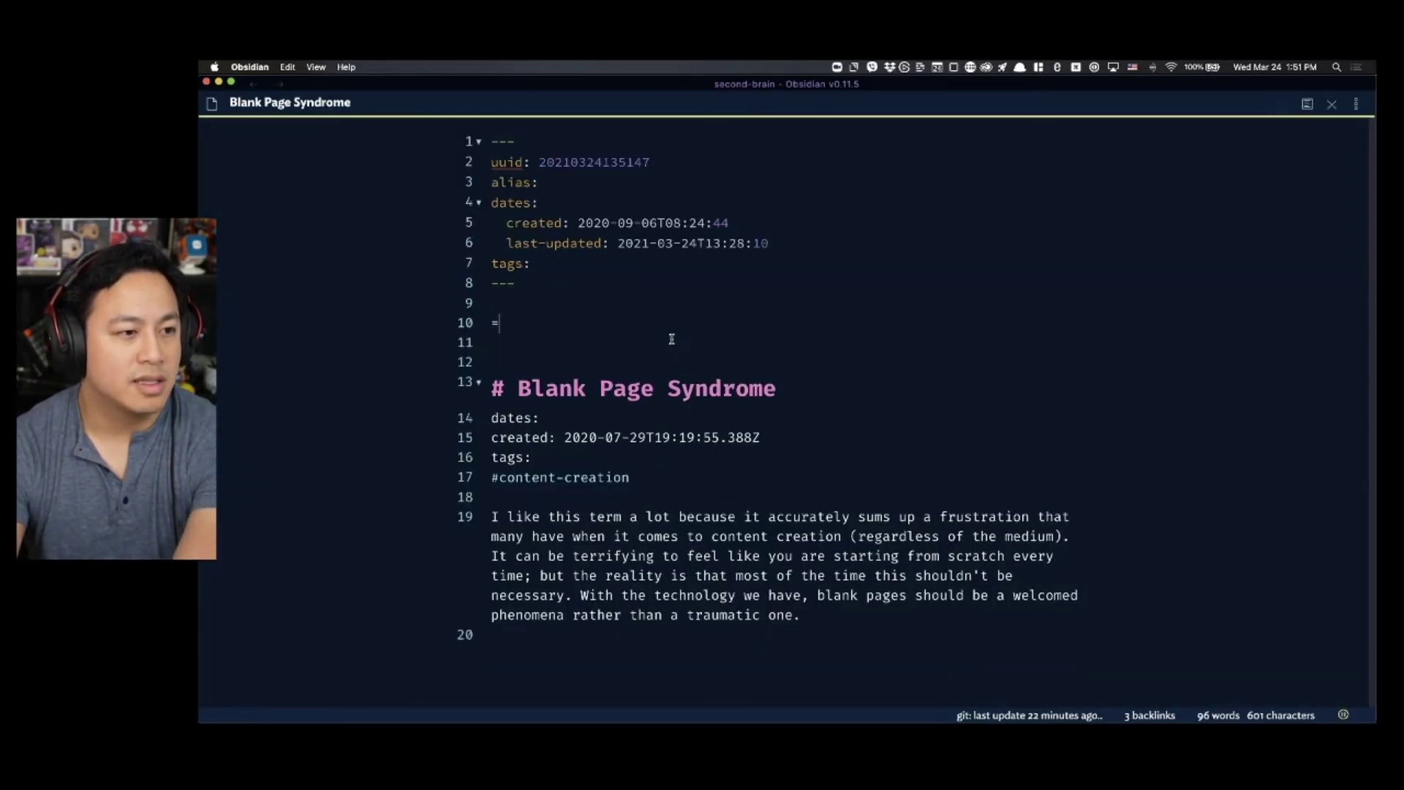
pyautogui.click(697, 243)
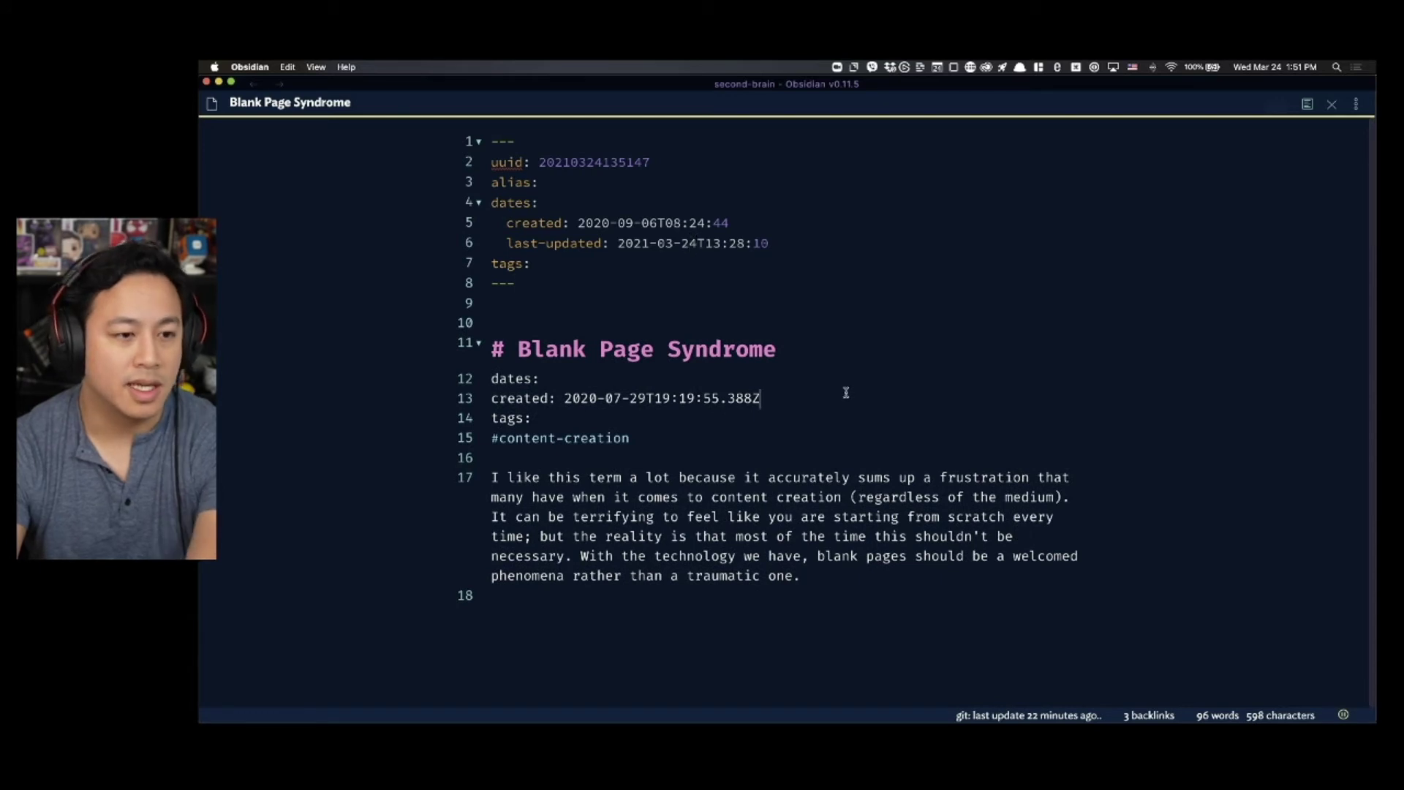
pyautogui.click(715, 382)
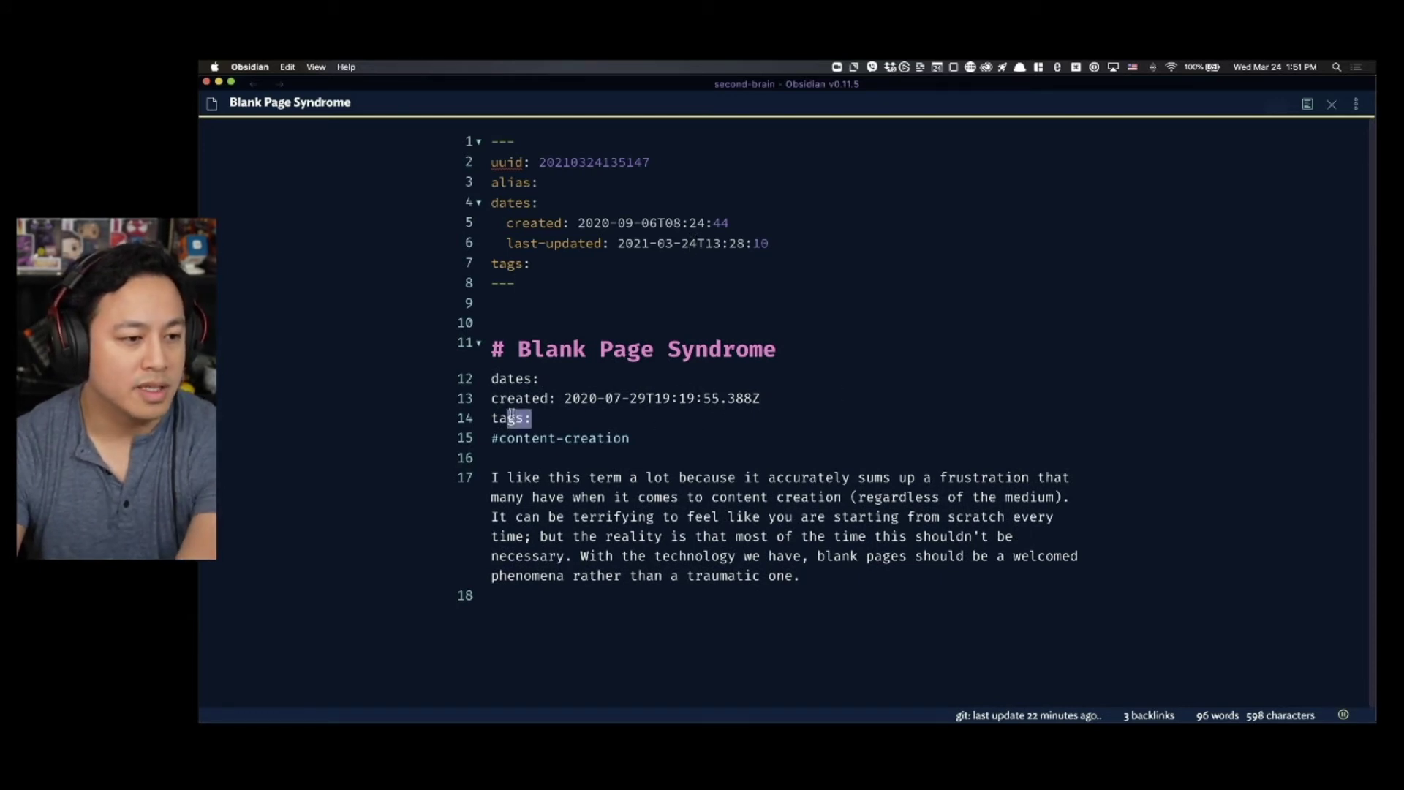
pyautogui.moveTo(648, 434); pyautogui.dragTo(406, 378)
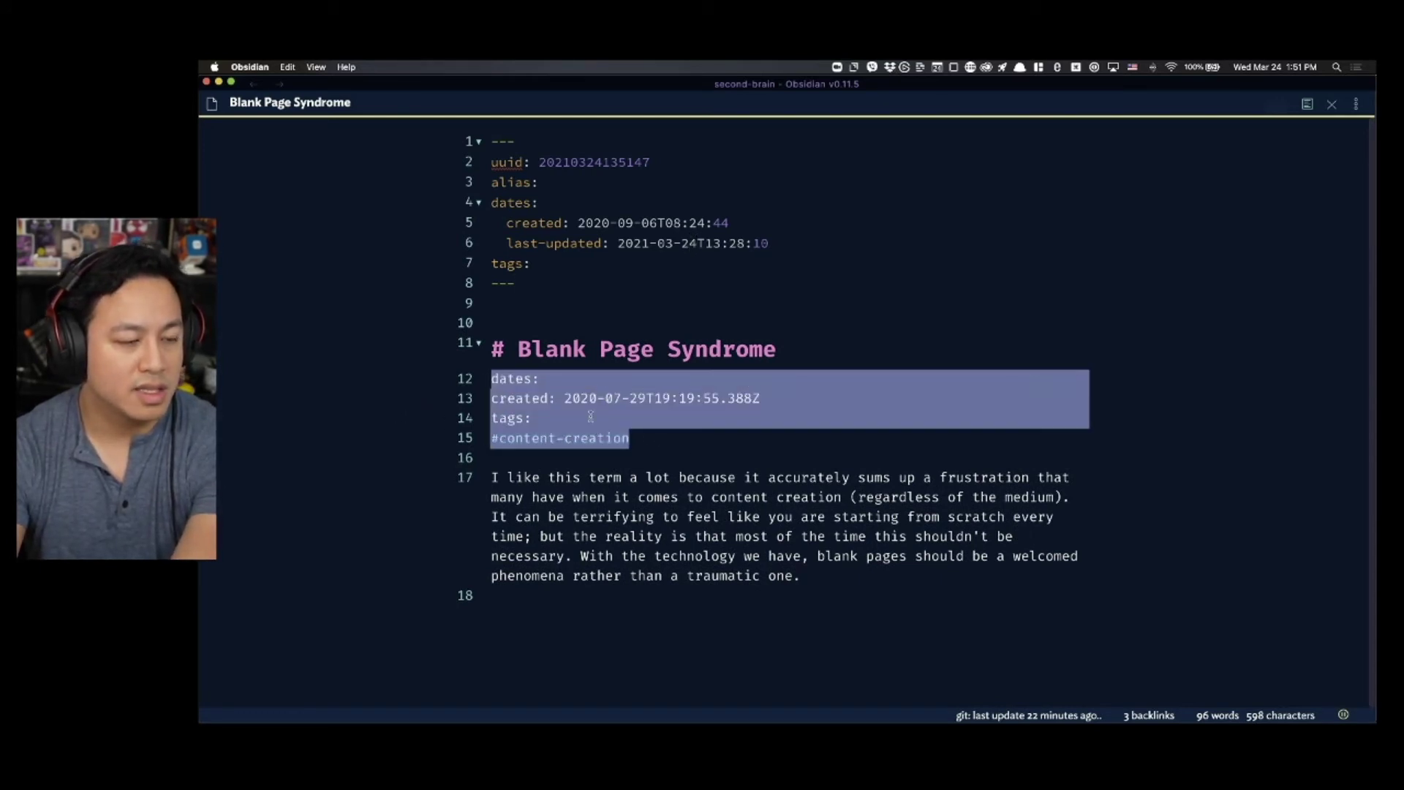
pyautogui.click(712, 455)
pyautogui.scroll(-1, 712, 456)
# - Insert the template with the Tags and Related Links sections below the note's paragraph
pyautogui.click(861, 563)
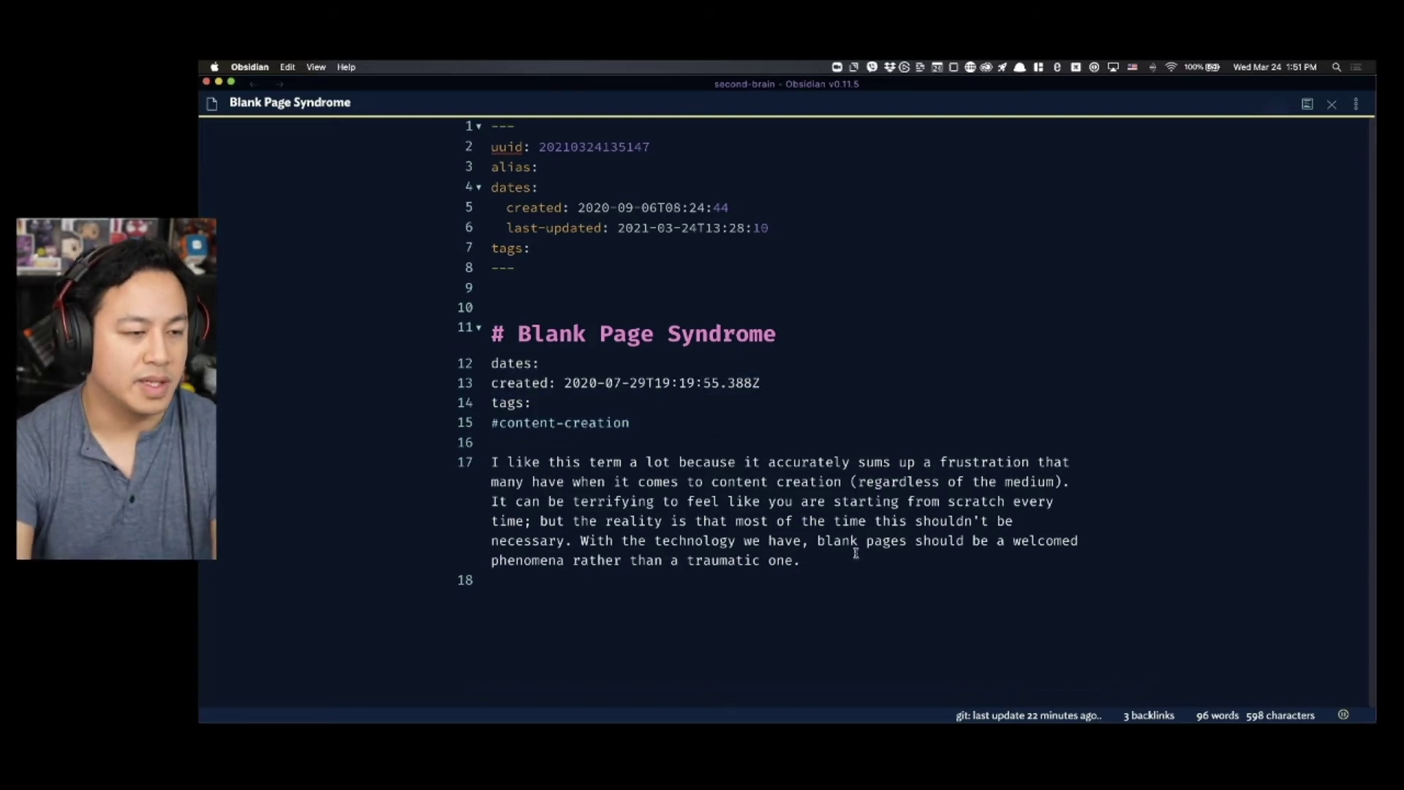
pyautogui.press('Return')
pyautogui.press('Return')
pyautogui.hotkey('alt', 'e')
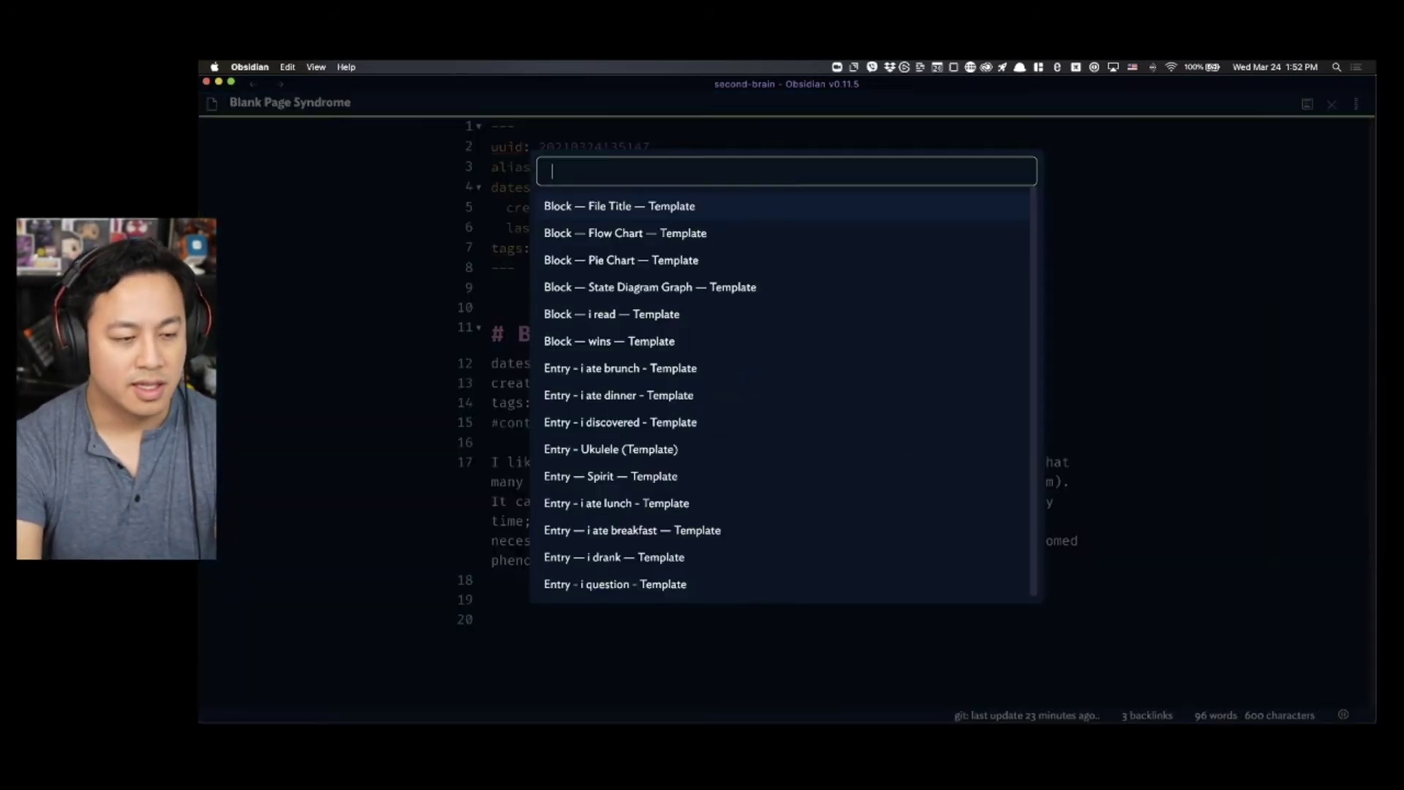
pyautogui.write('fon')
pyautogui.press('BackSpace')
pyautogui.press('Return')
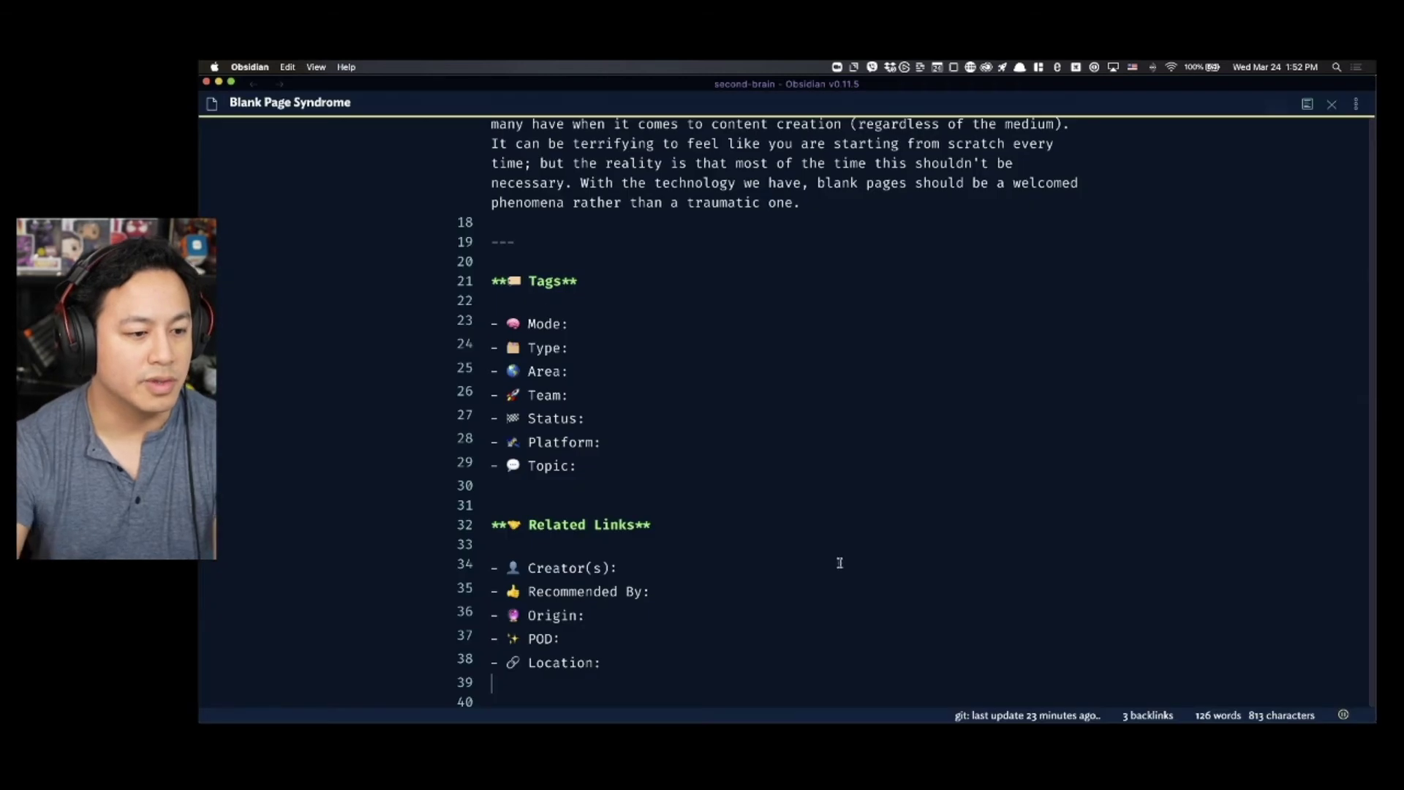
# - Delete the old dates, created and tags lines and the #content-creation tag under the heading
pyautogui.scroll(5, 814, 423)
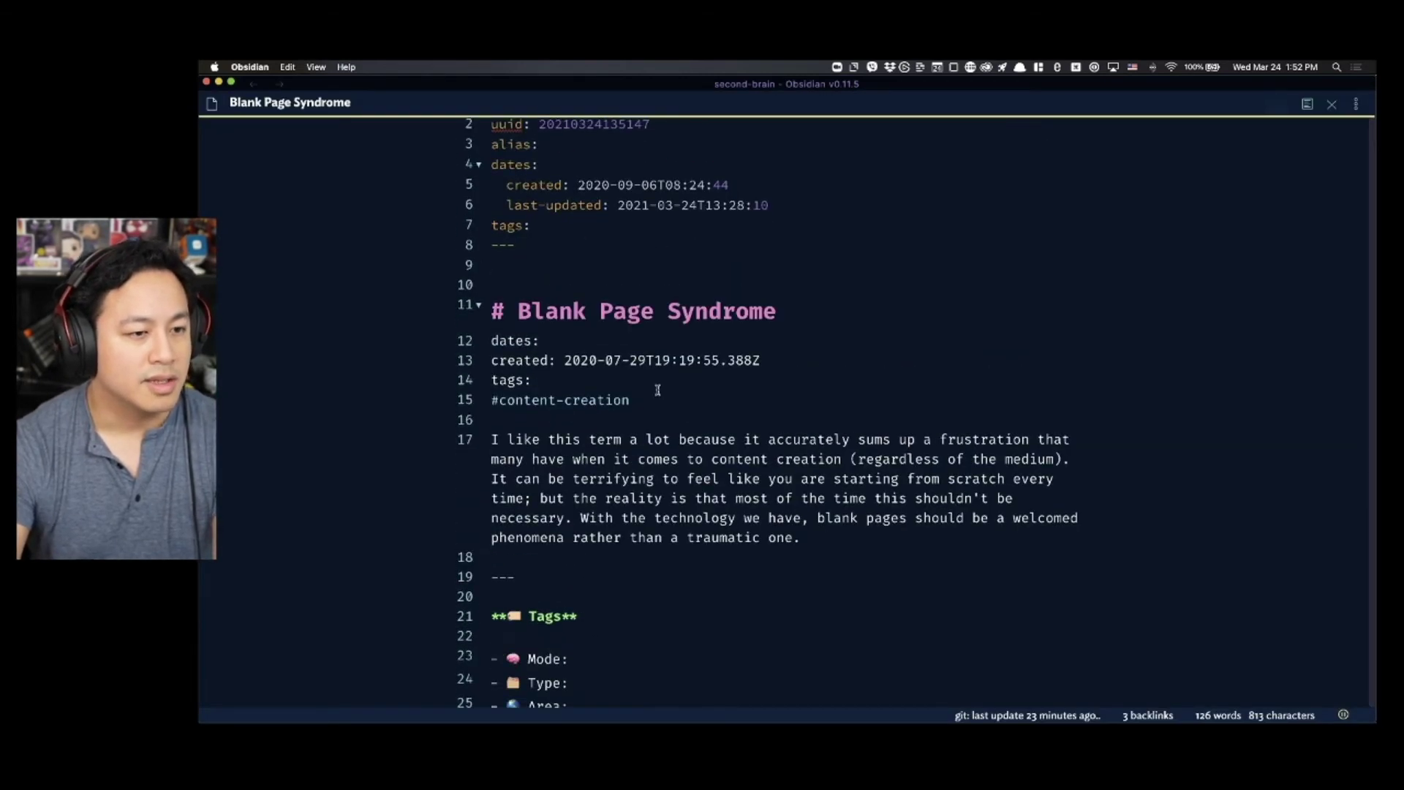
pyautogui.moveTo(658, 390); pyautogui.dragTo(492, 348)
pyautogui.press('BackSpace')
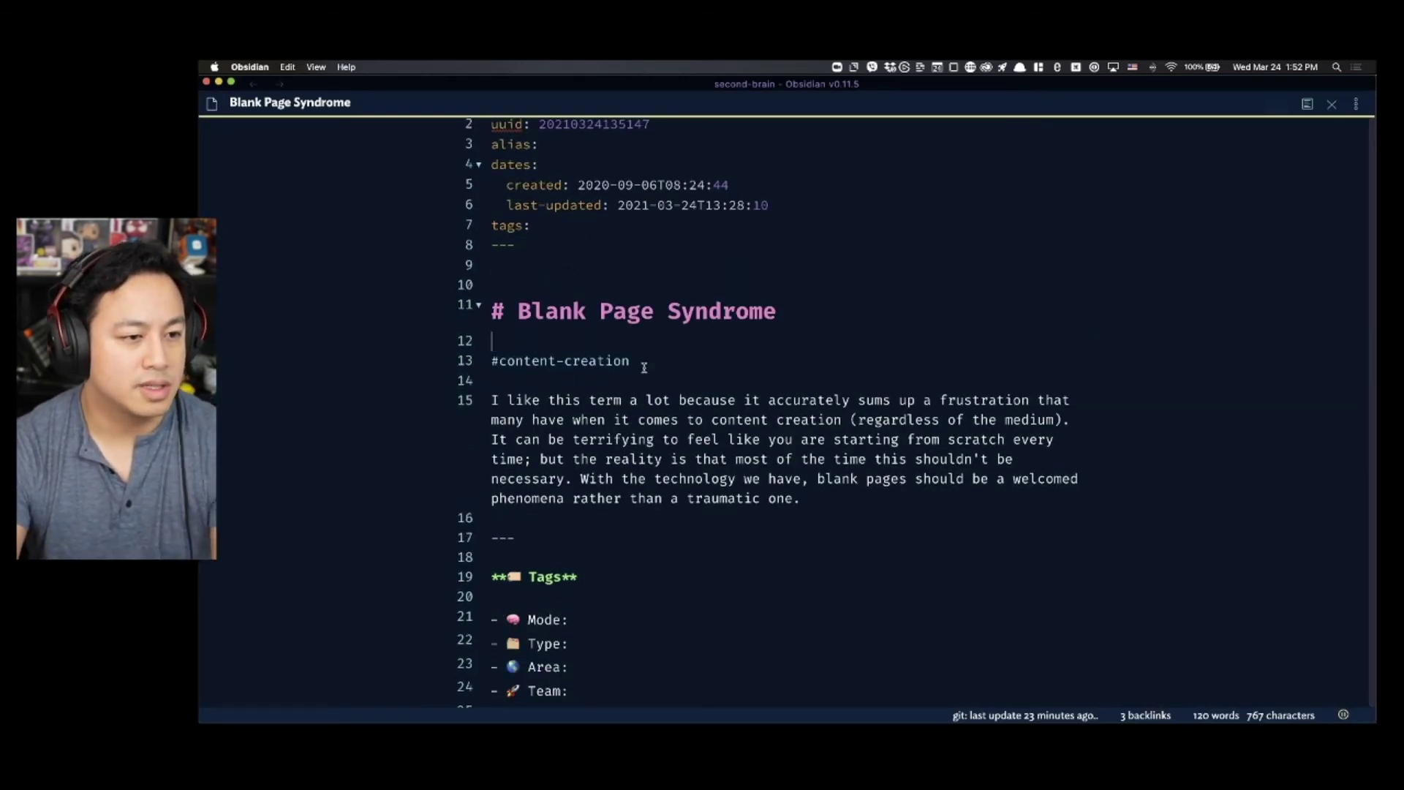
pyautogui.moveTo(643, 362); pyautogui.dragTo(491, 362)
pyautogui.press('BackSpace')
# - Add the tag #topic/content-creation to the Topic line in the note's Tags section
pyautogui.scroll(-1, 642, 504)
pyautogui.scroll(-2, 641, 504)
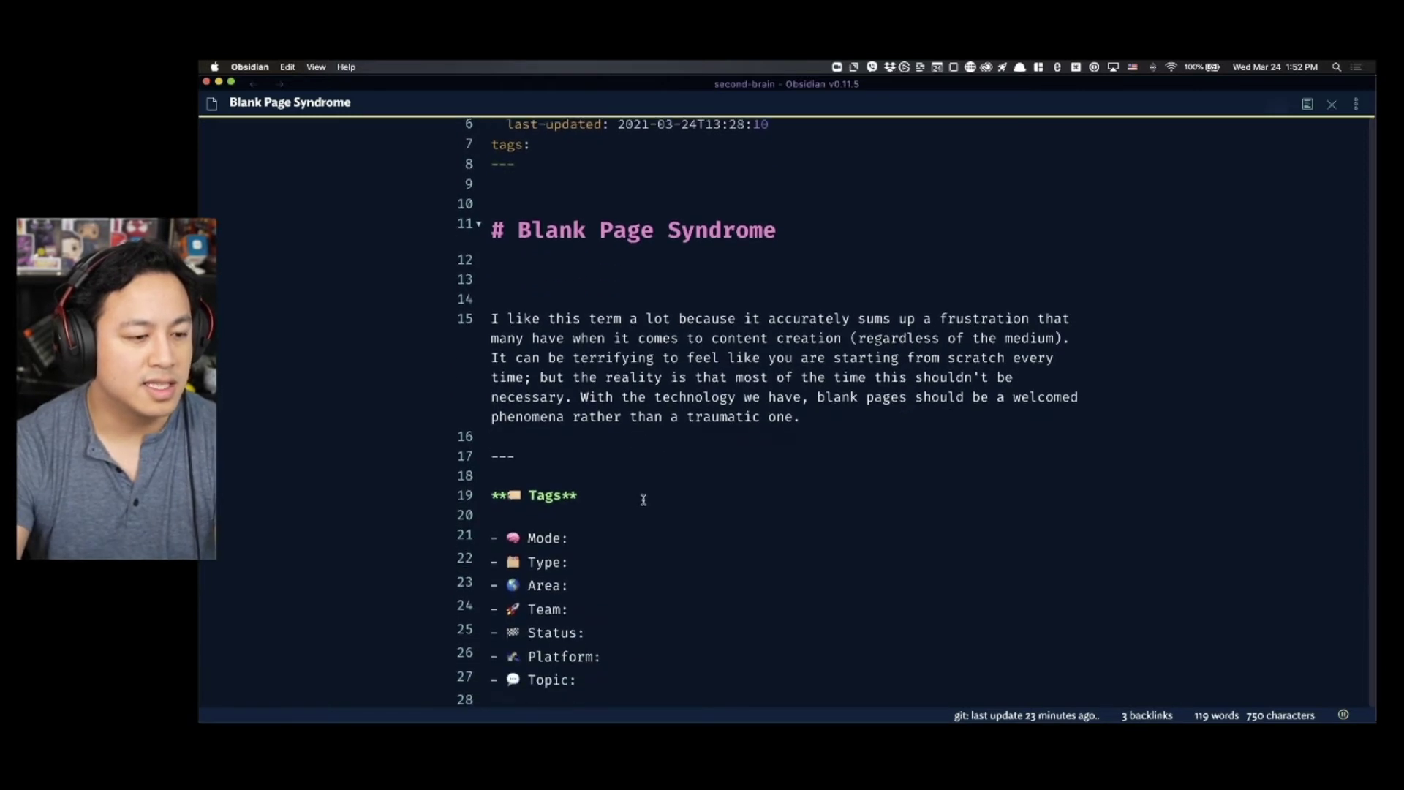
pyautogui.write('#t')
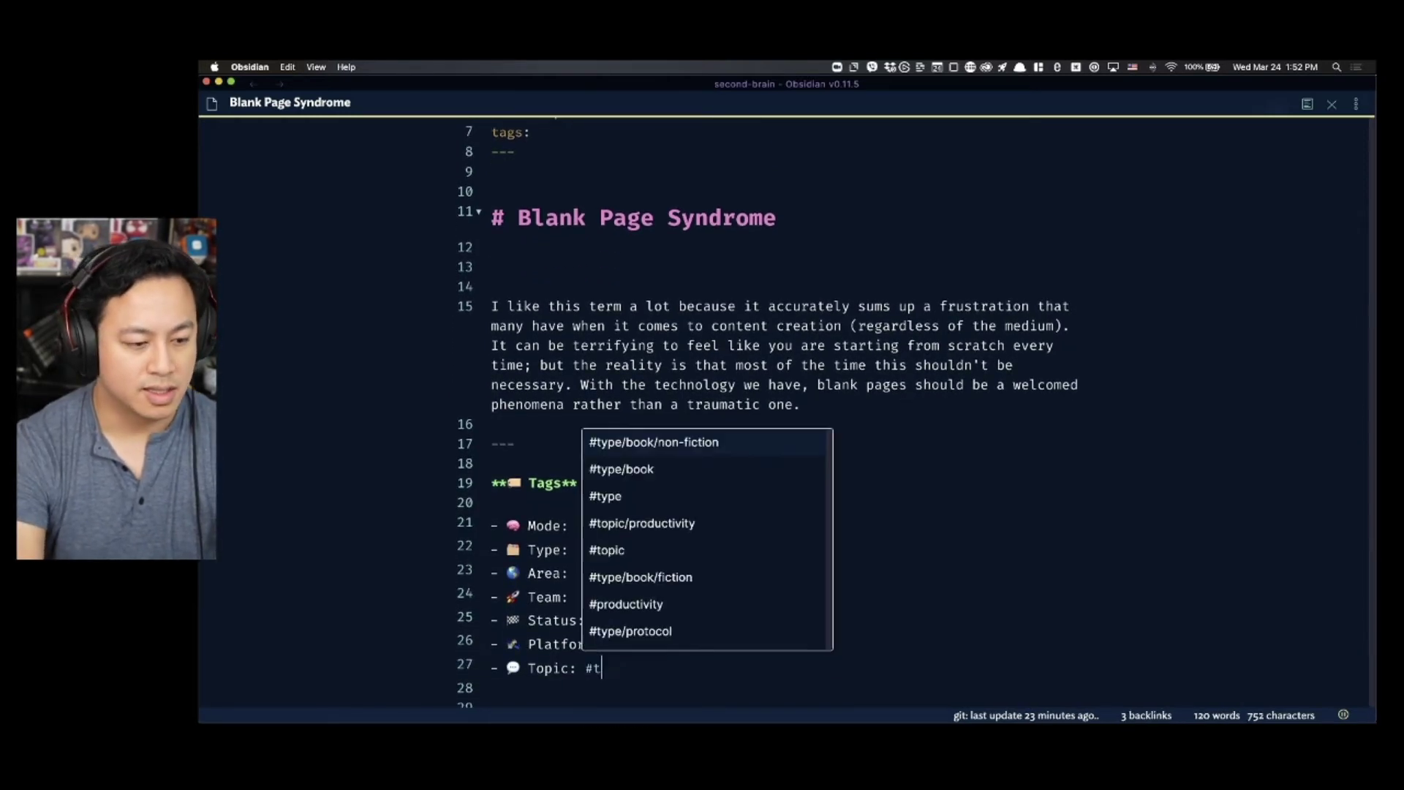
pyautogui.write('opic/content-creation')
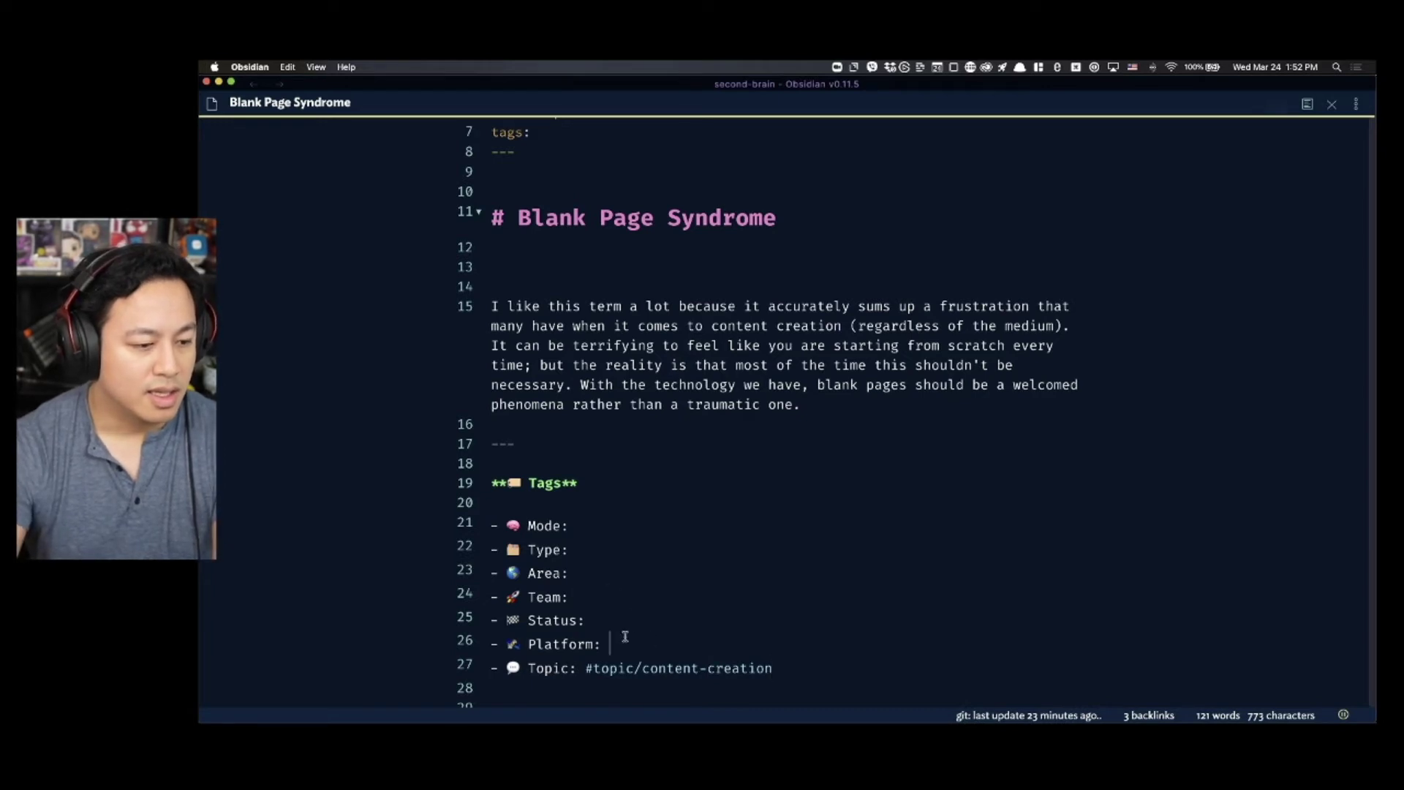
# - Delete the spare blank lines between the Blank Page Syndrome heading and its paragraph
pyautogui.click(647, 266)
pyautogui.press('BackSpace')
pyautogui.press('BackSpace')
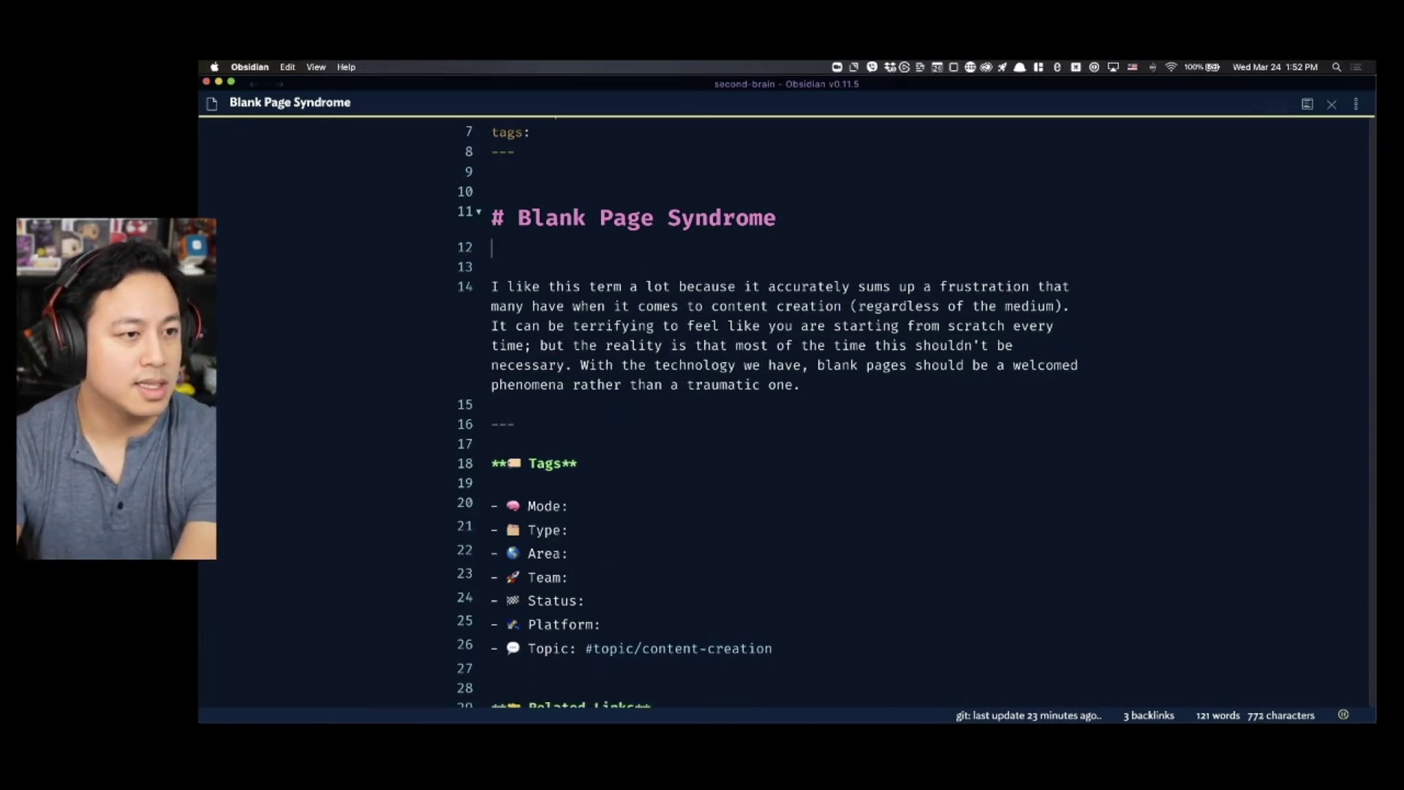
pyautogui.scroll(-1, 680, 510)
pyautogui.click(639, 482)
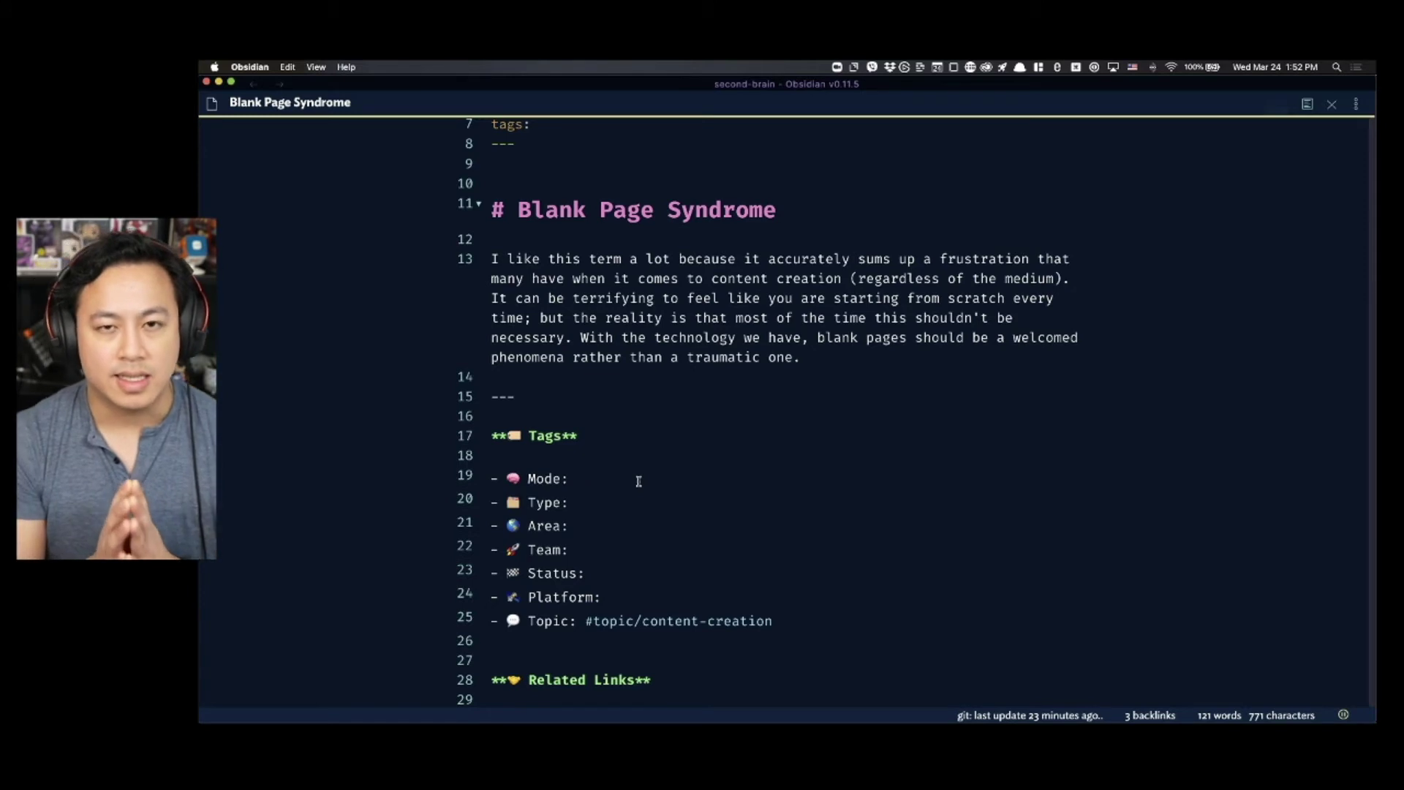
# - Create a new note titled SPEAR Modes and enlarge the interface
pyautogui.press('super+n')
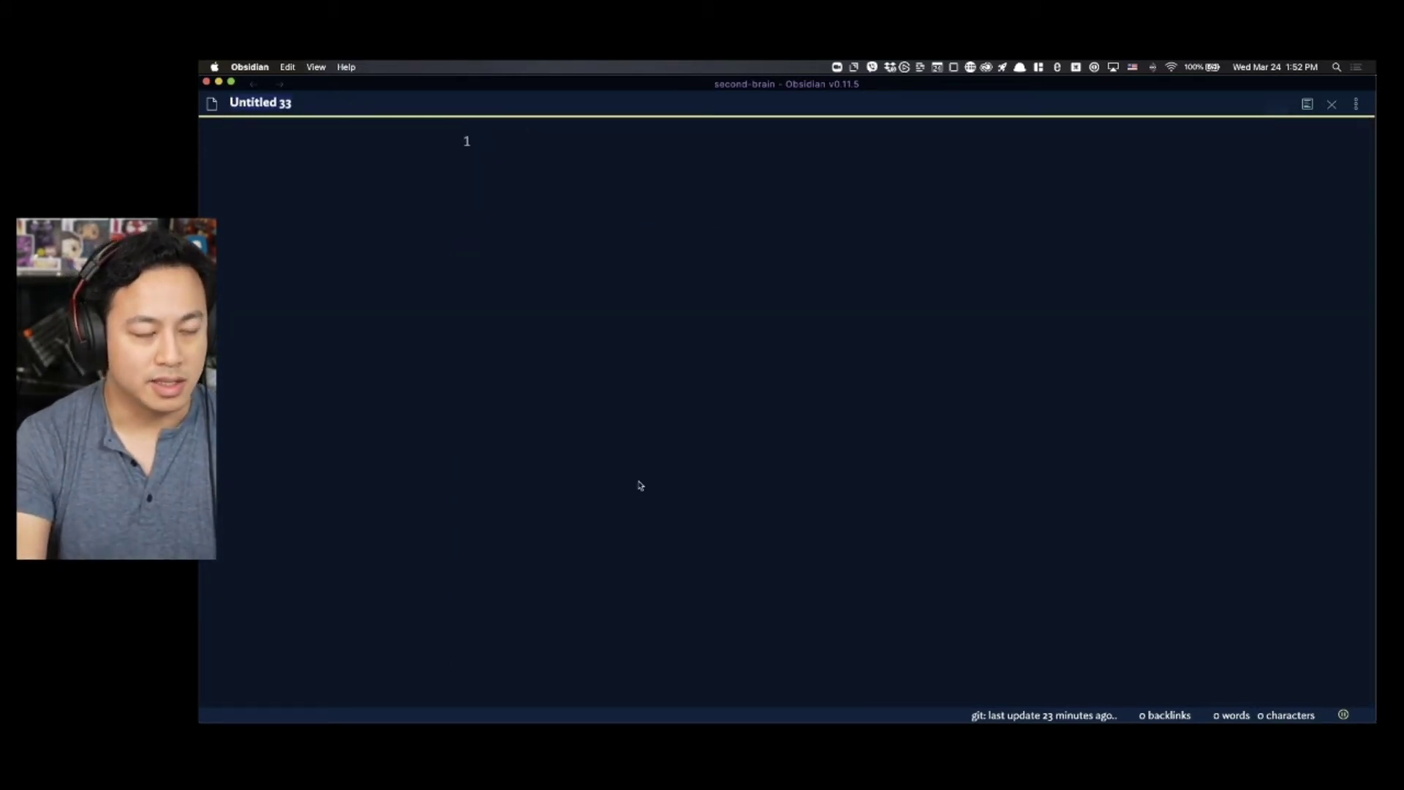
pyautogui.write('SPEAR ')
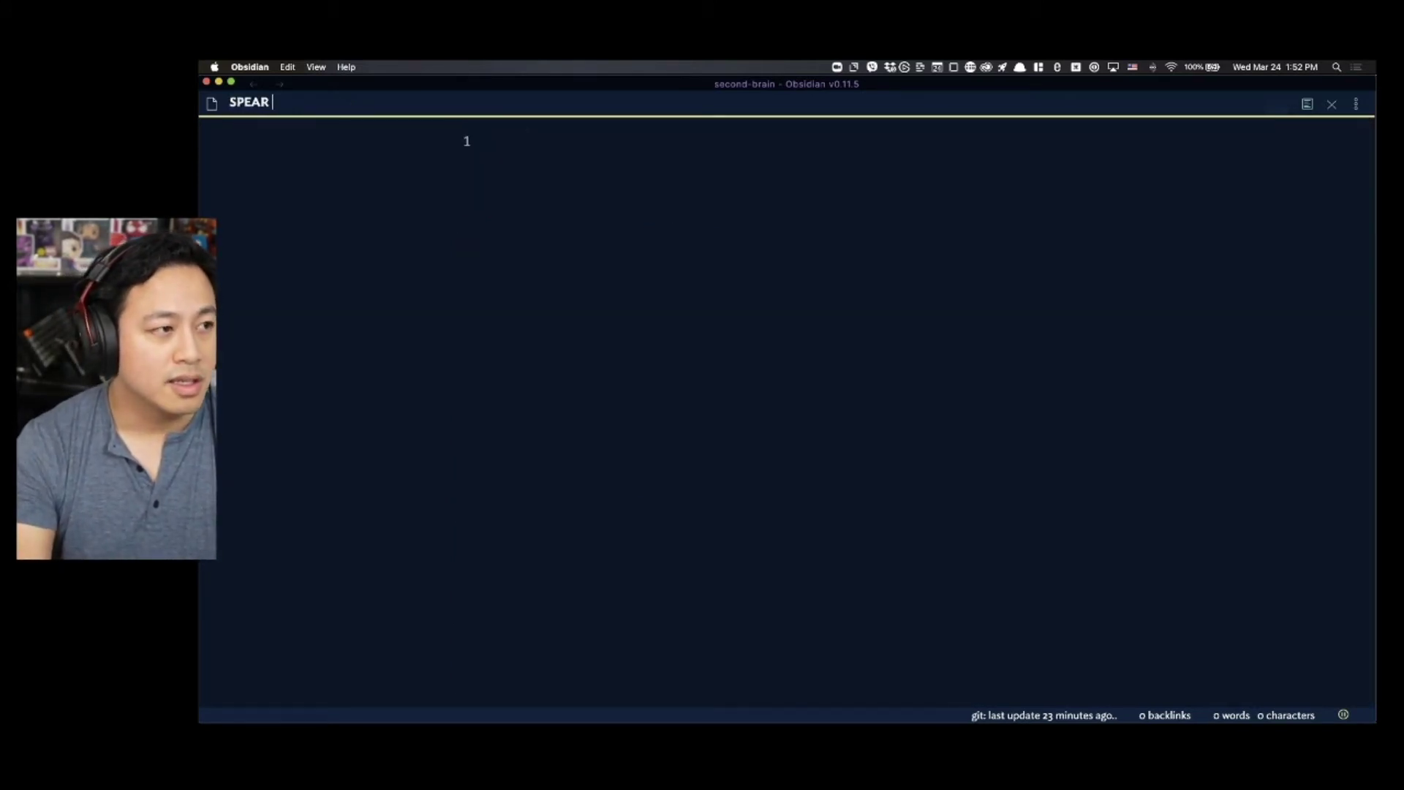
pyautogui.write('MOdes')
pyautogui.press('Return')
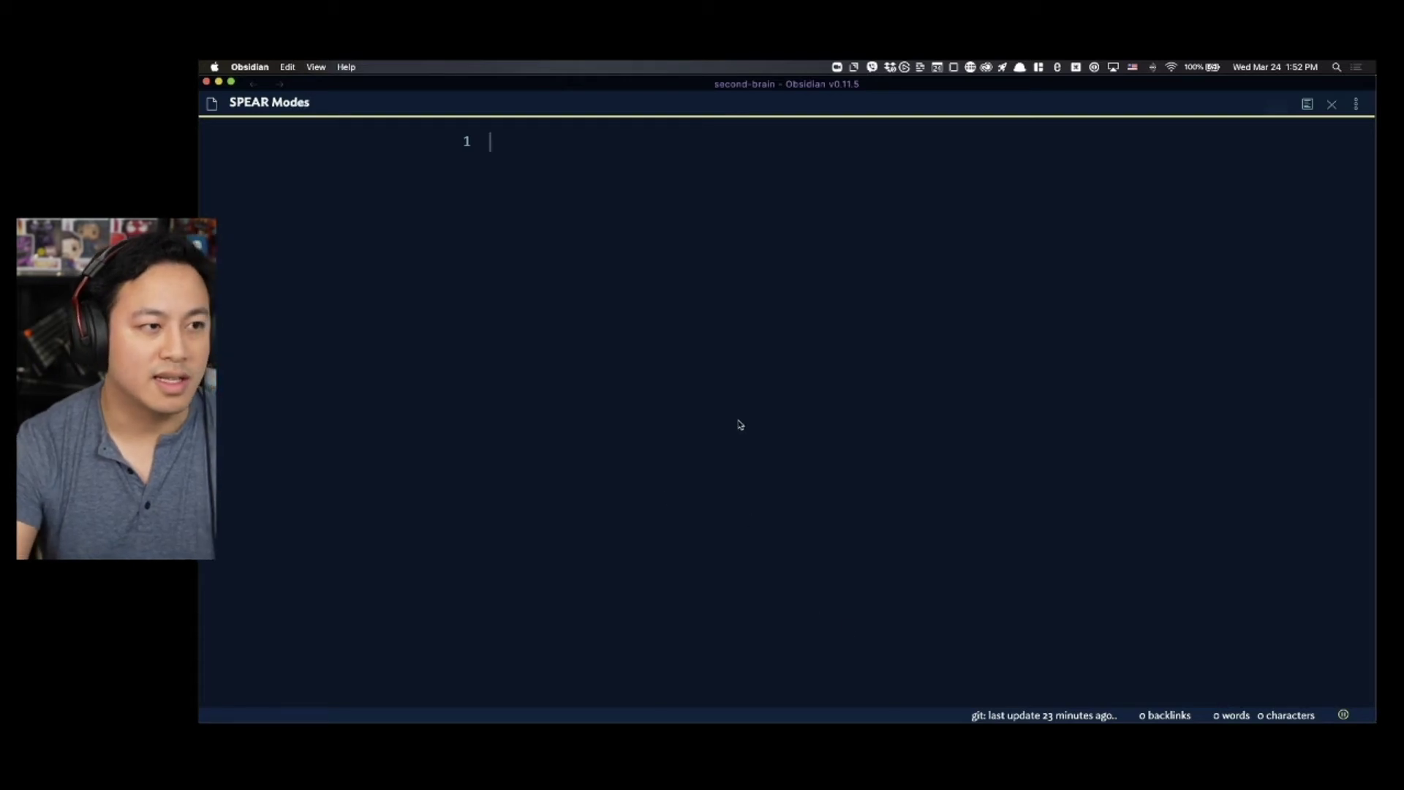
pyautogui.press('super+equal')
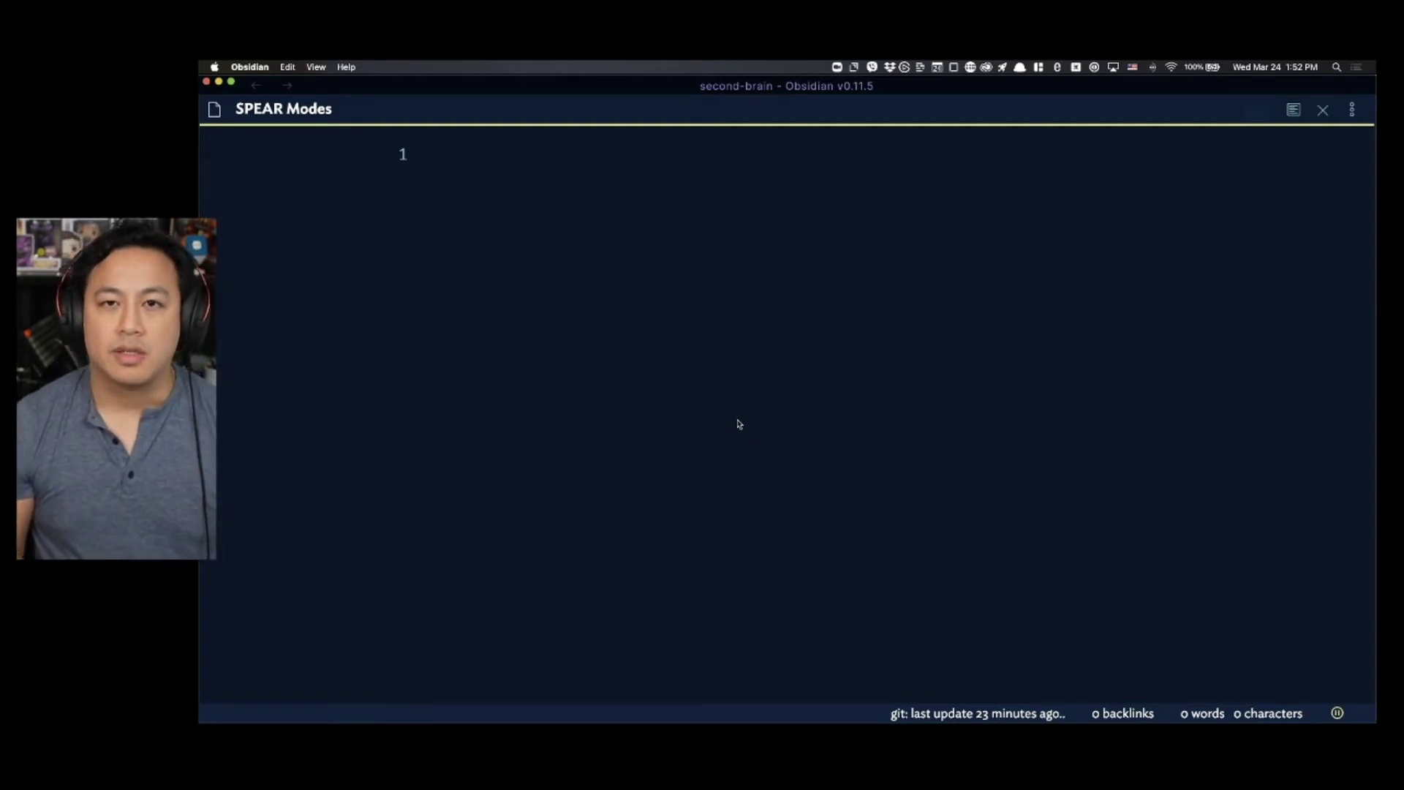
# - Write the letters S, P, E, A and R on separate lines, below a few blank lines in the SPEAR Modes note
pyautogui.press('Return')
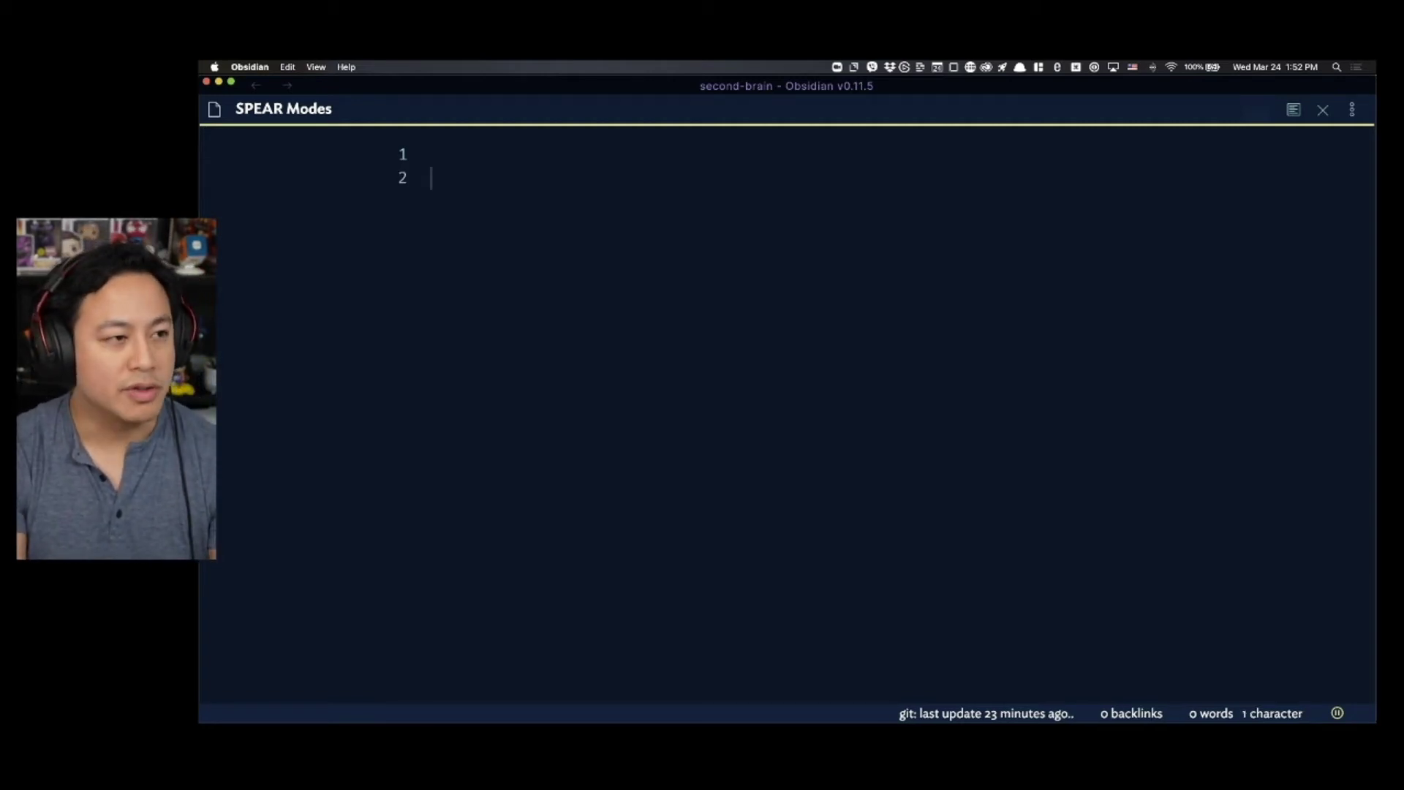
pyautogui.press('Return')
pyautogui.write('s')
pyautogui.write('S')
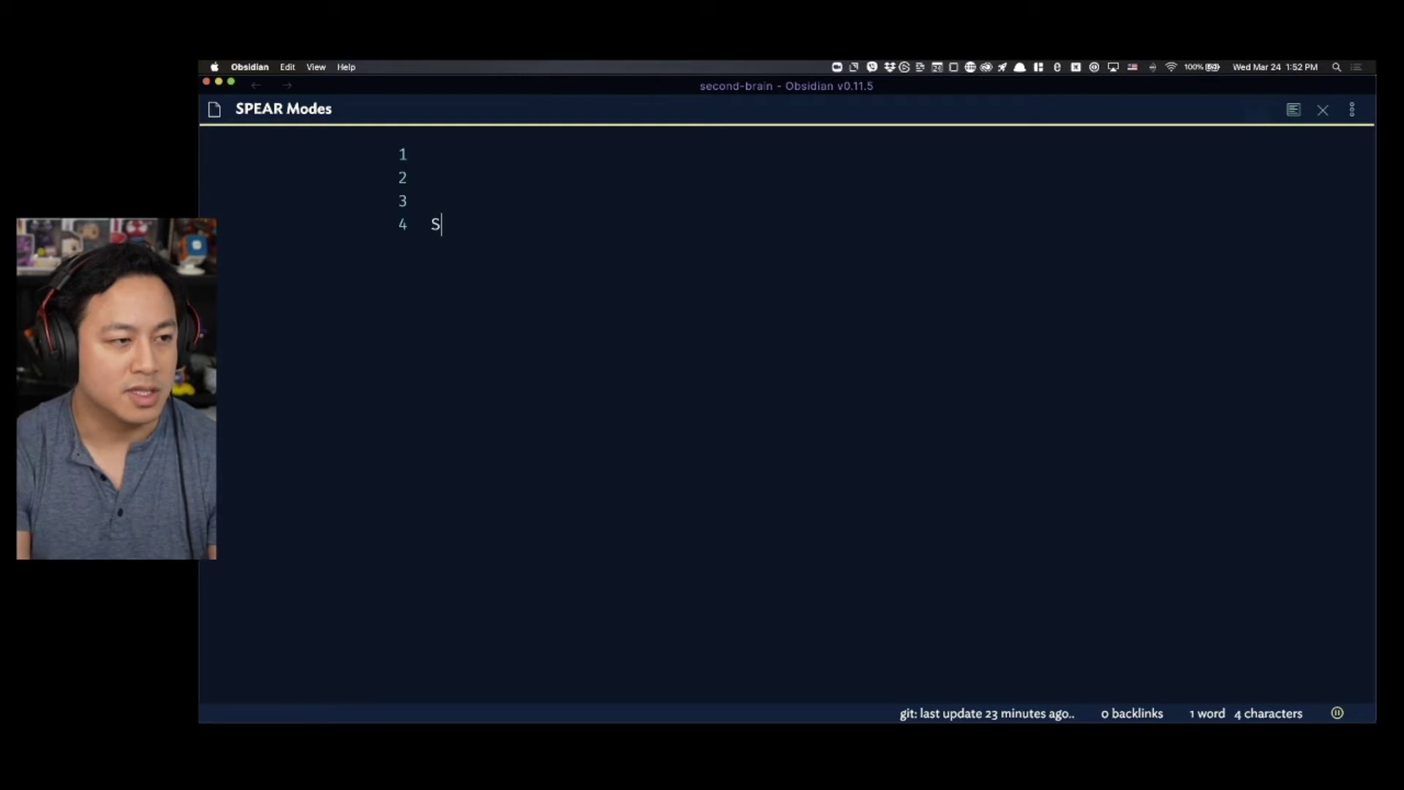
pyautogui.press('Return')
pyautogui.write('P')
pyautogui.press('Return')
pyautogui.write('E')
pyautogui.press('Return')
pyautogui.write('A')
pyautogui.press('Return')
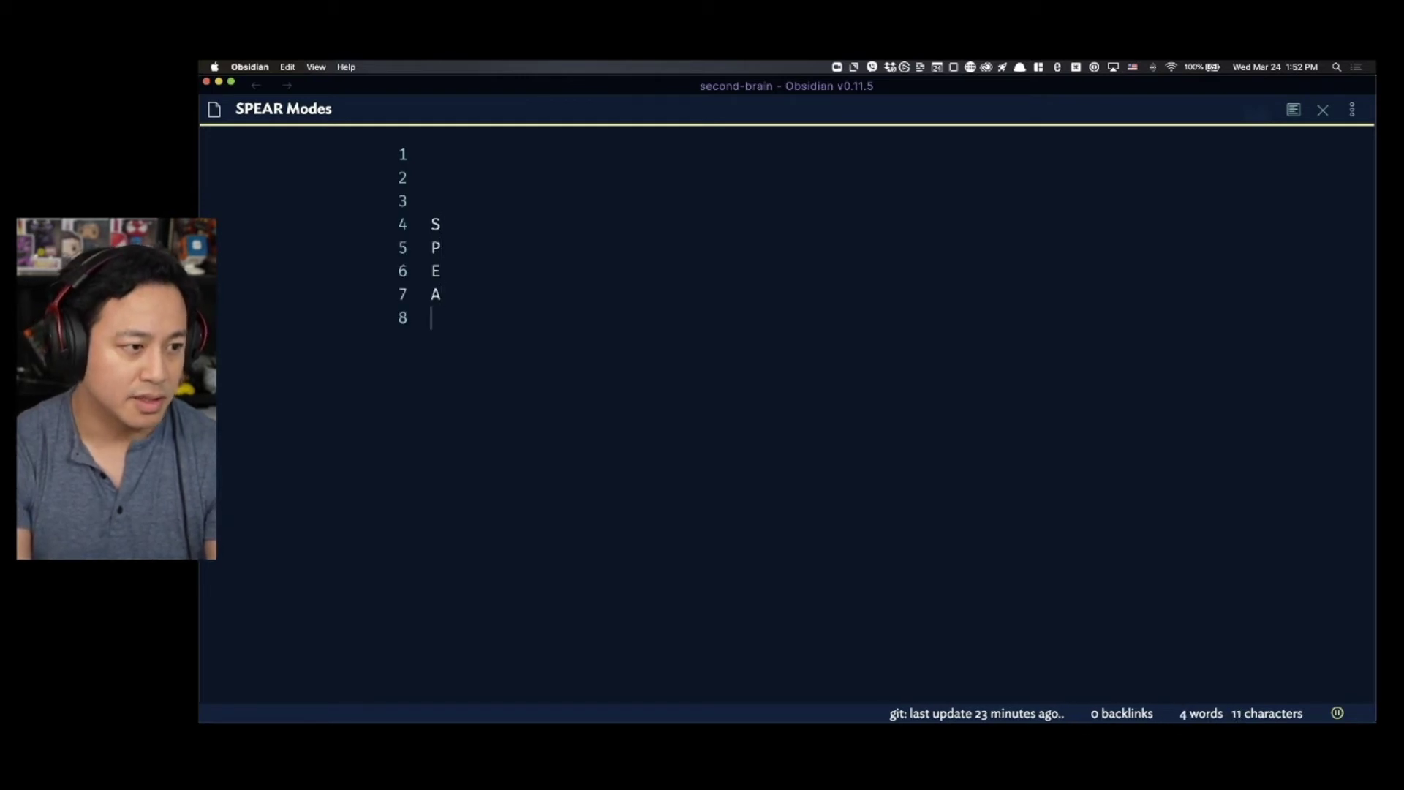
pyautogui.write('R')
pyautogui.press('Return')
pyautogui.press('Return')
# - Expand the P line of the acronym to "Pilot - Planning"
pyautogui.press('Left')
pyautogui.press('Left')
pyautogui.press('Up')
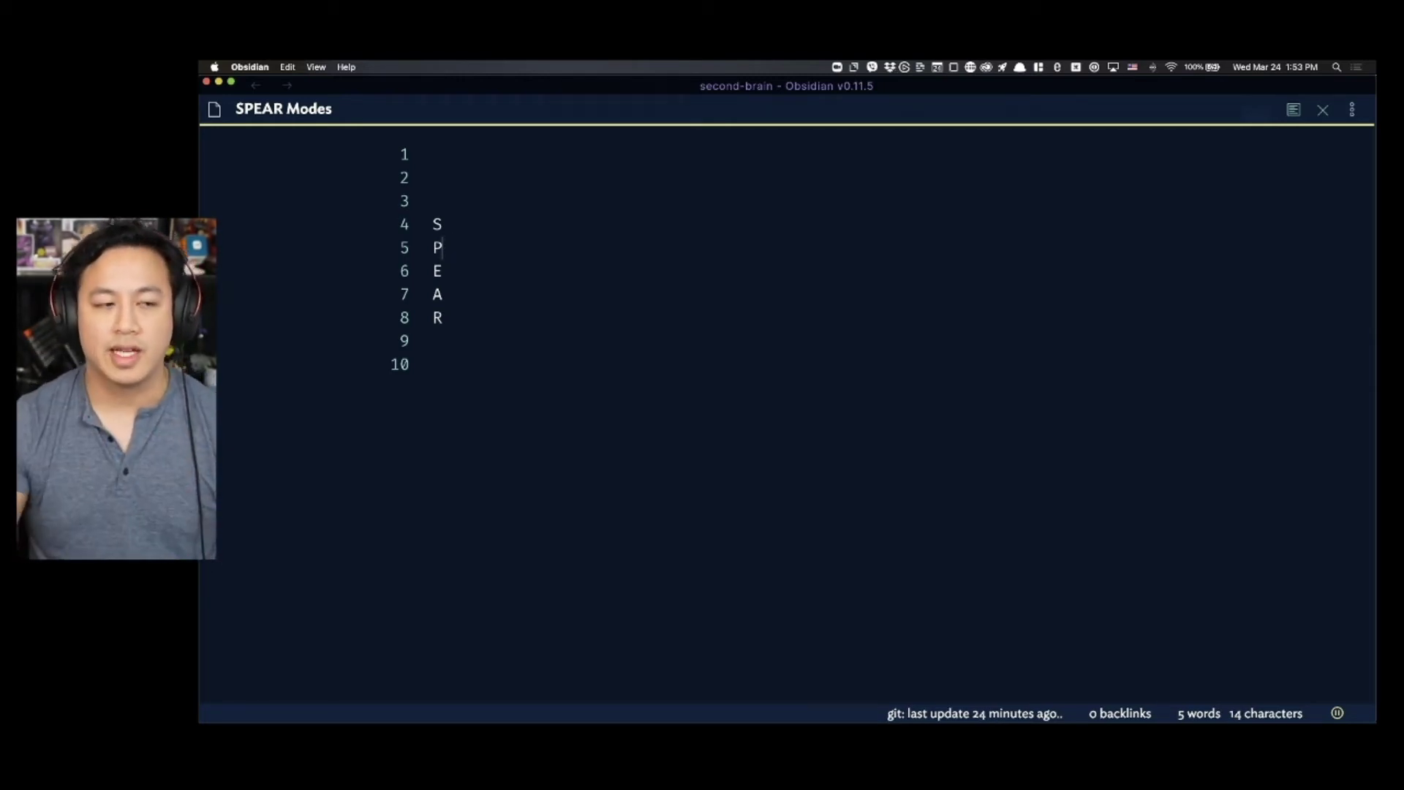
pyautogui.write('ilot -')
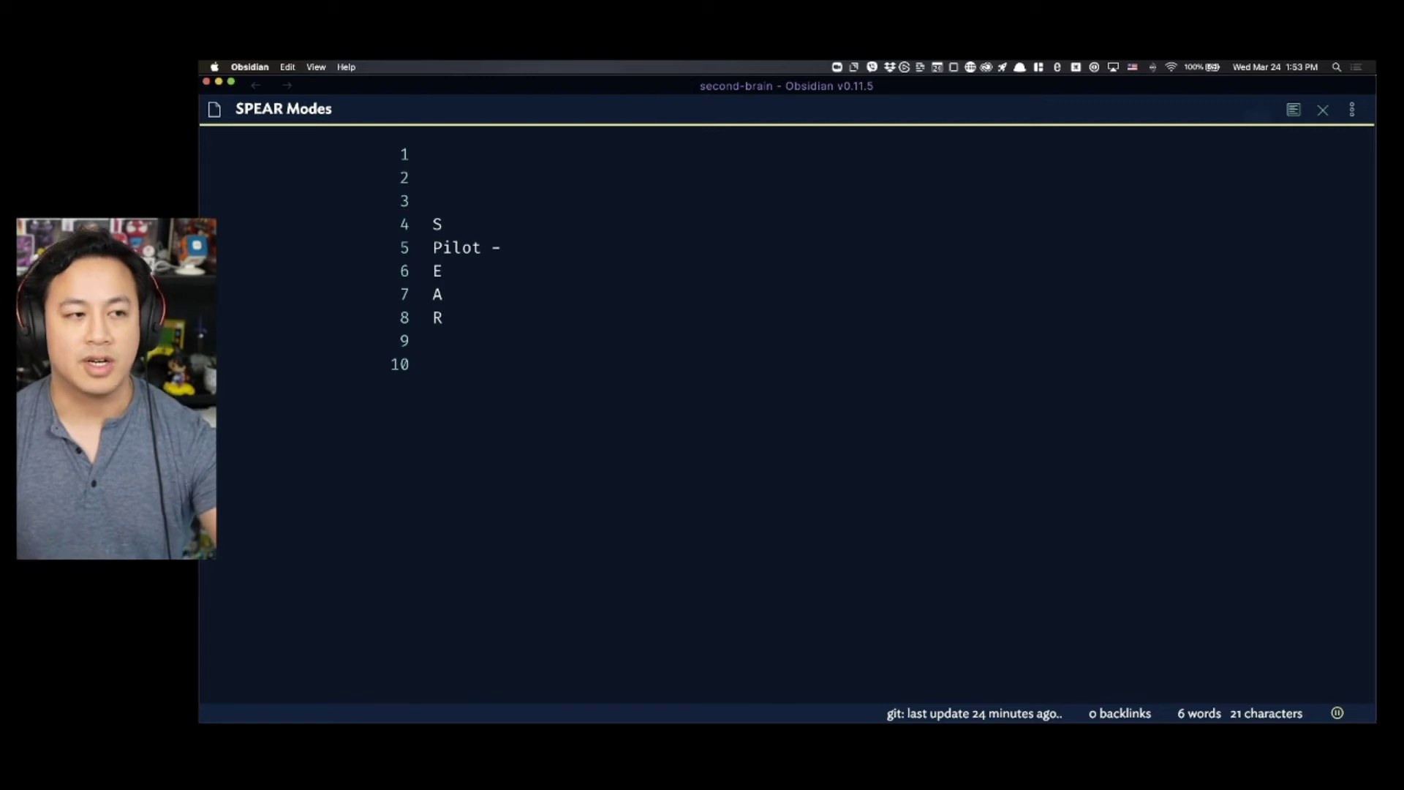
pyautogui.write('Planning')
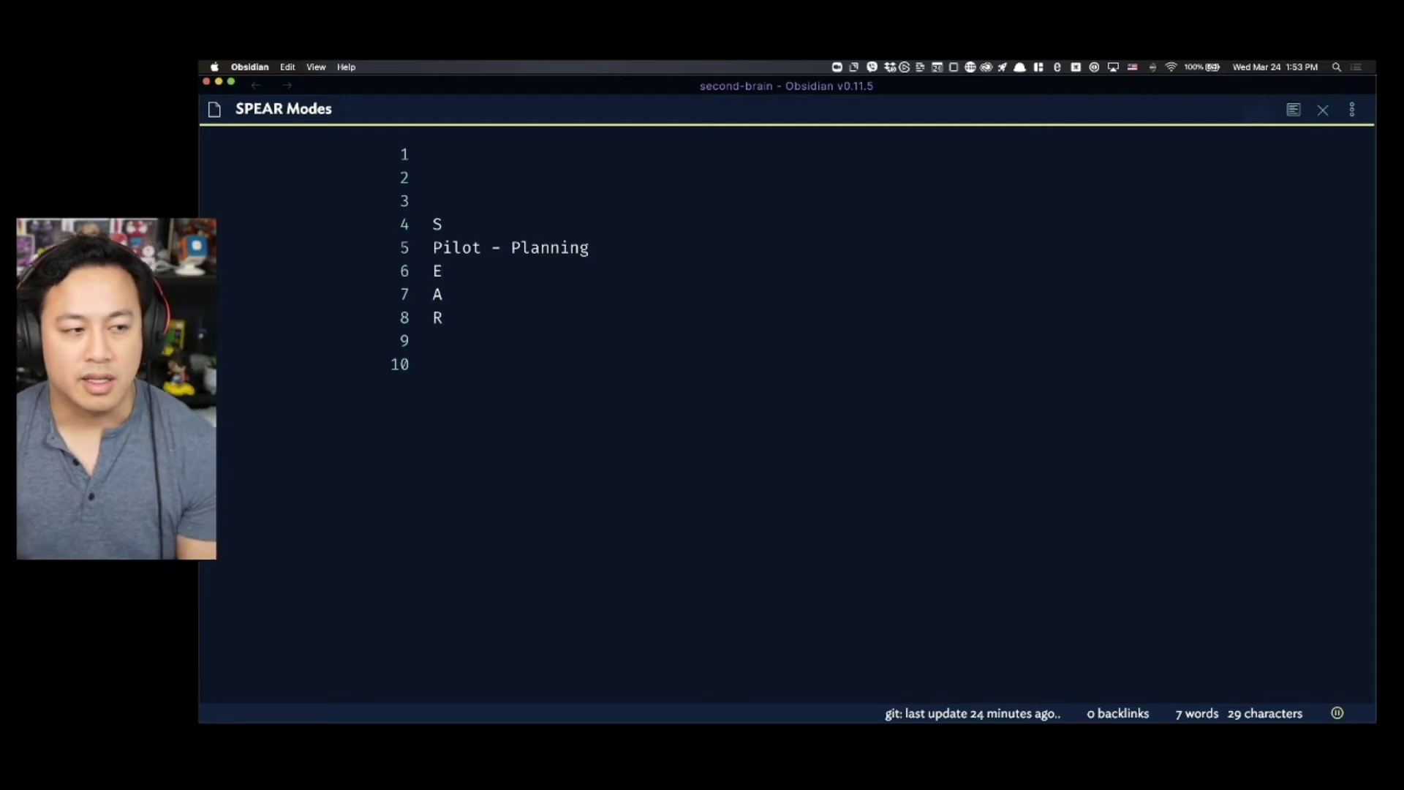
# - Expand the remaining acronym letters to "Airplane -", "Engineer -", "Researcher -" and "Seer"
pyautogui.press('Down')
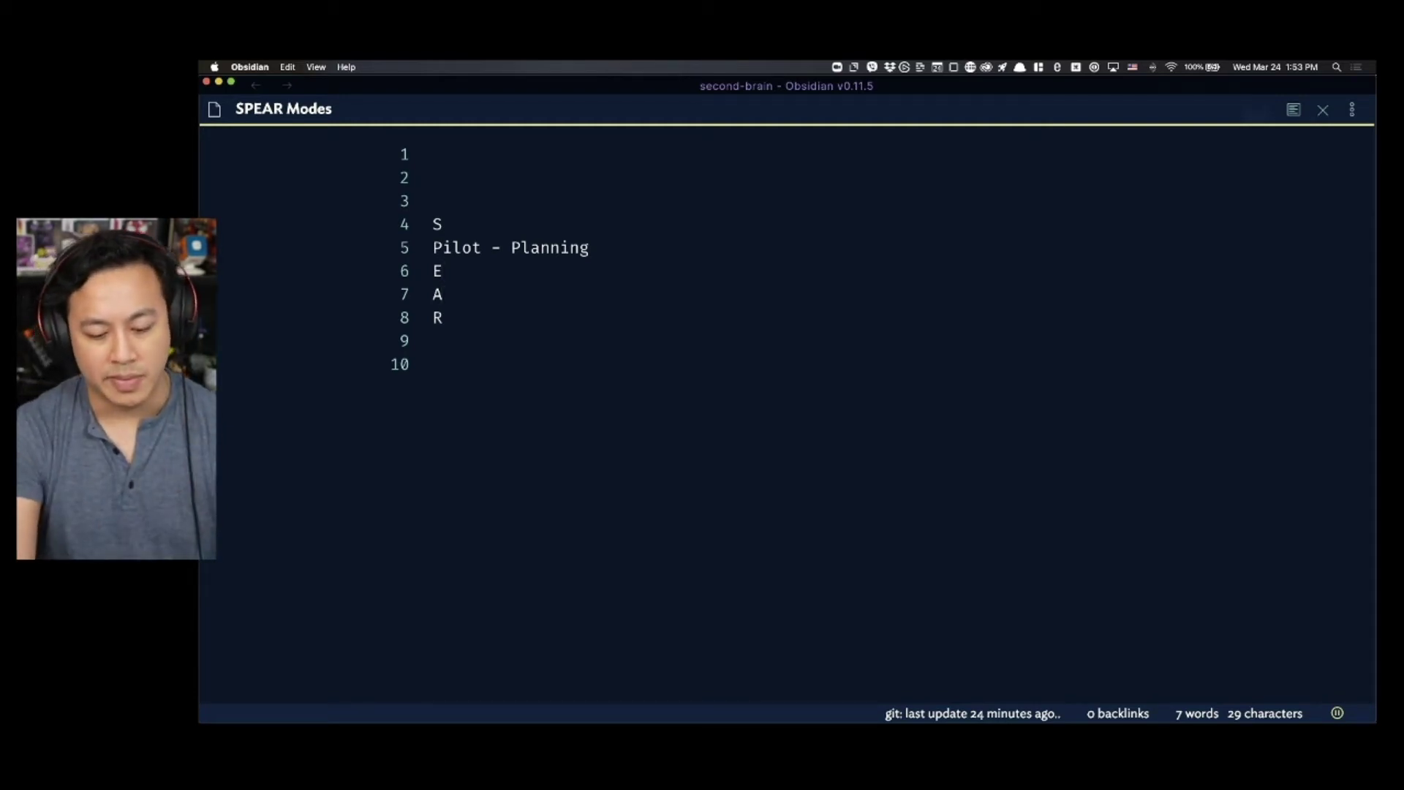
pyautogui.write('irplane -')
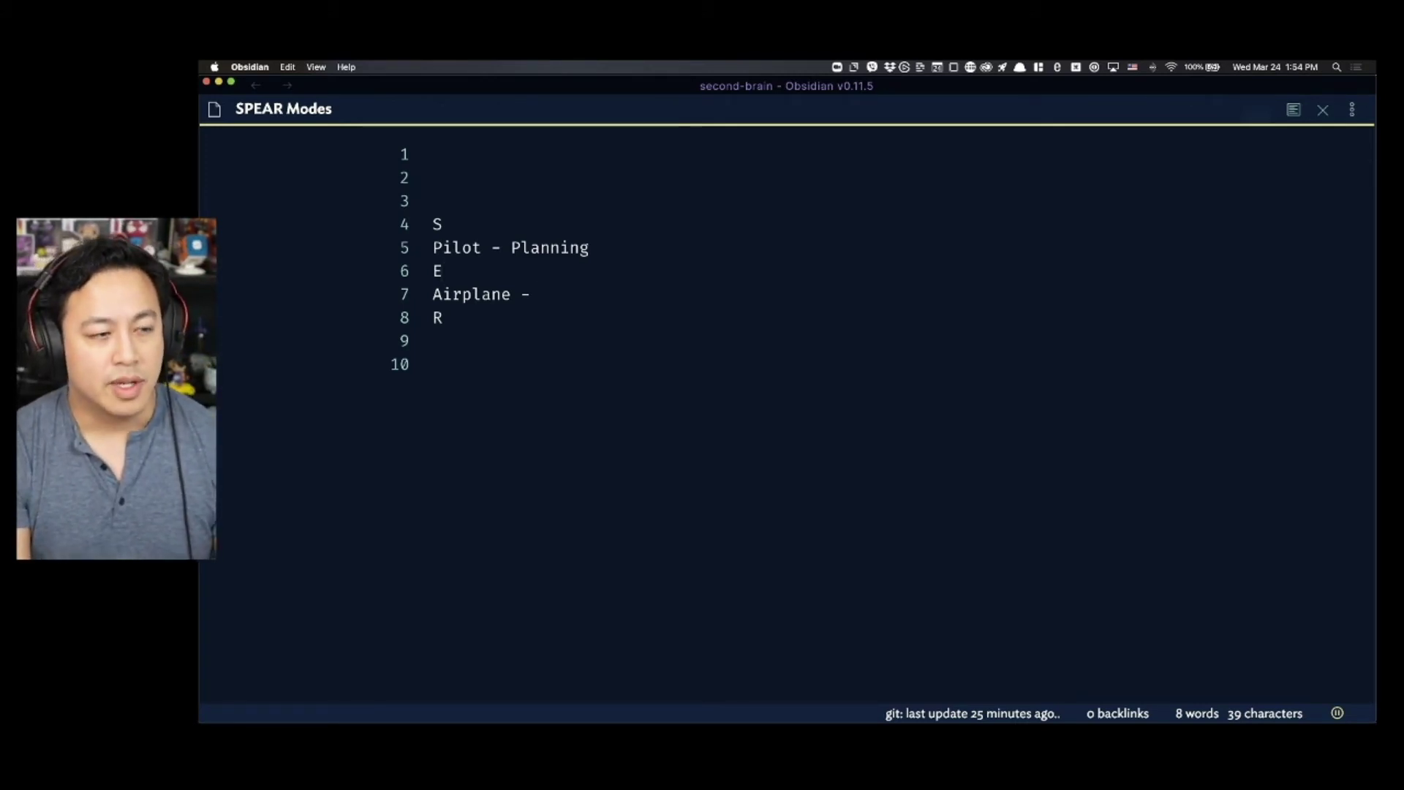
pyautogui.write('ngineer -')
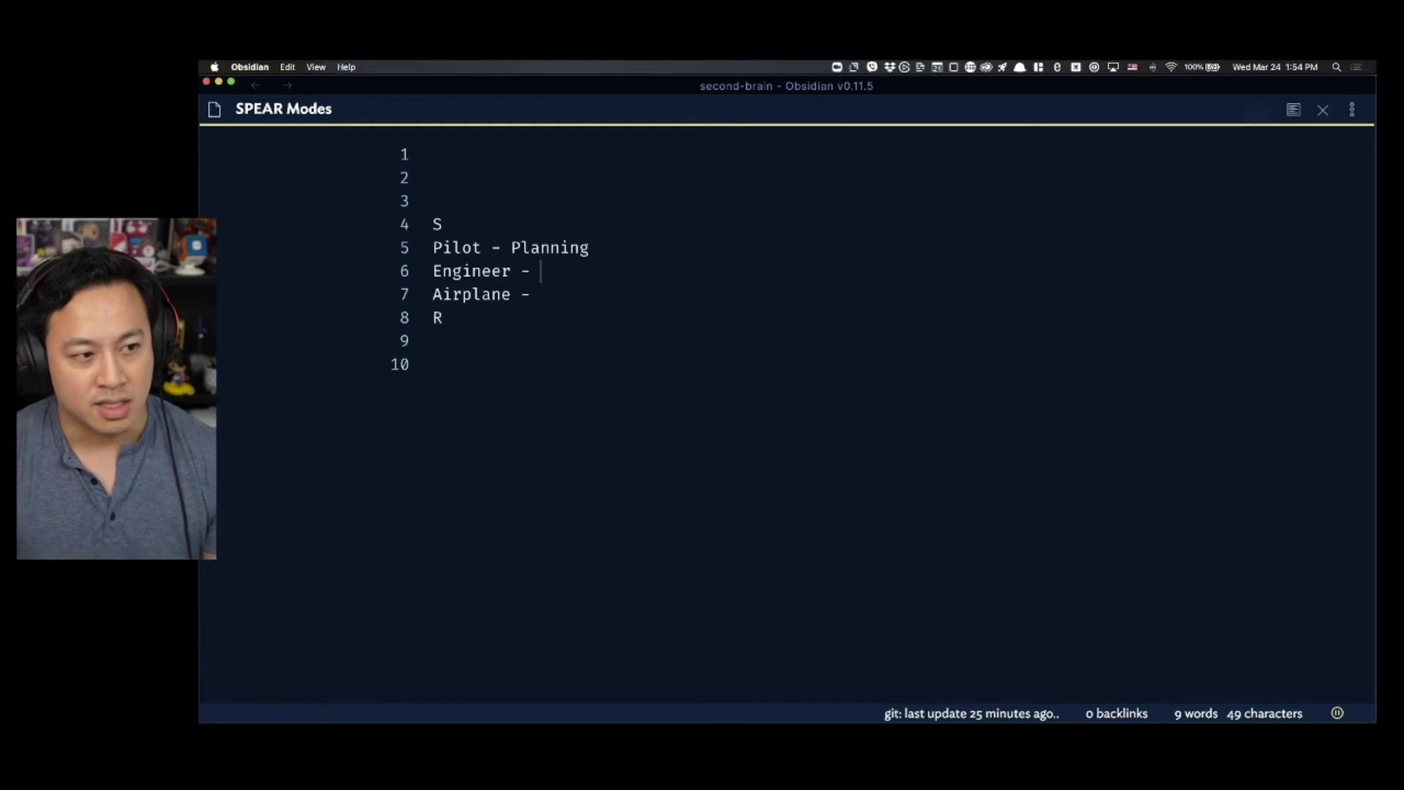
pyautogui.press('Down')
pyautogui.press('Down')
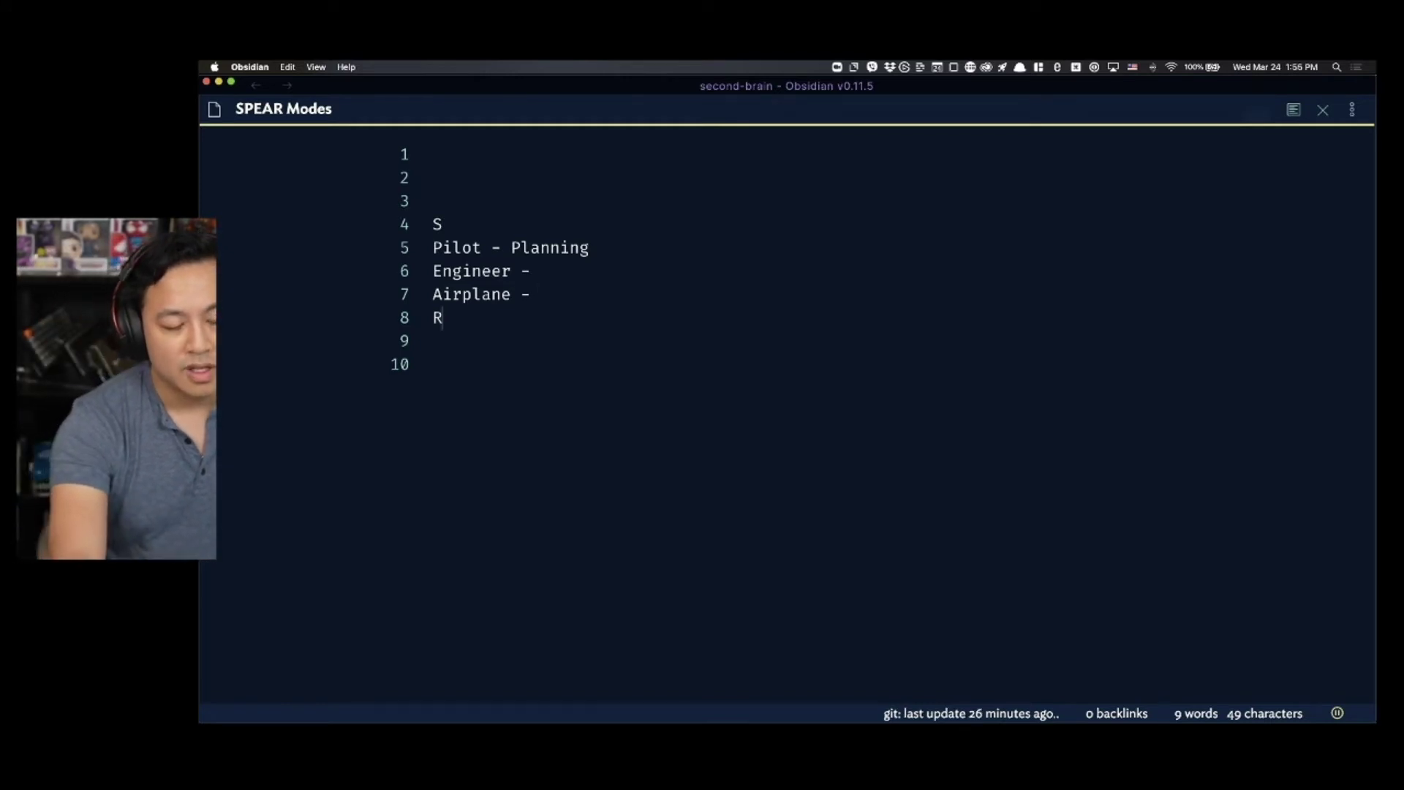
pyautogui.write('esearcher -')
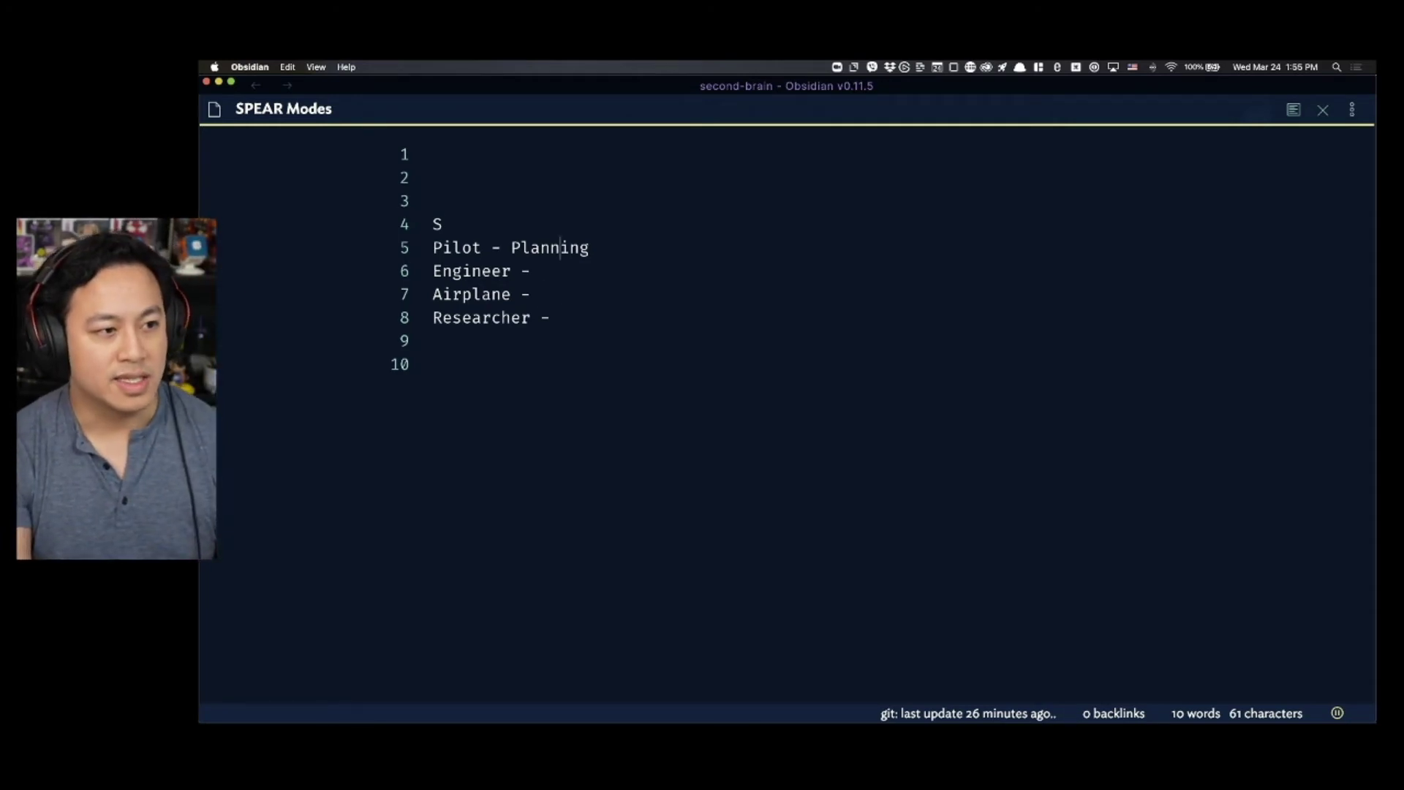
pyautogui.write('eer')
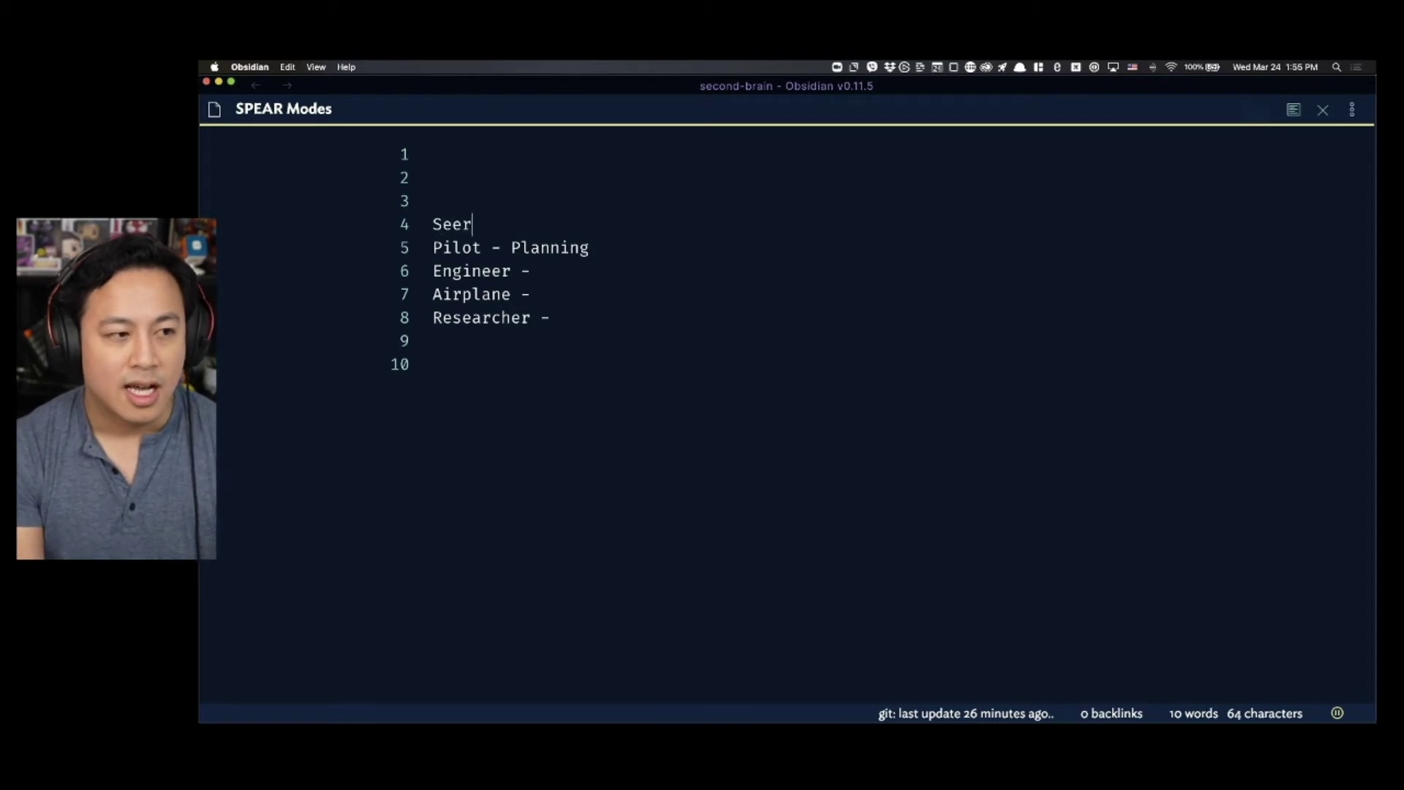
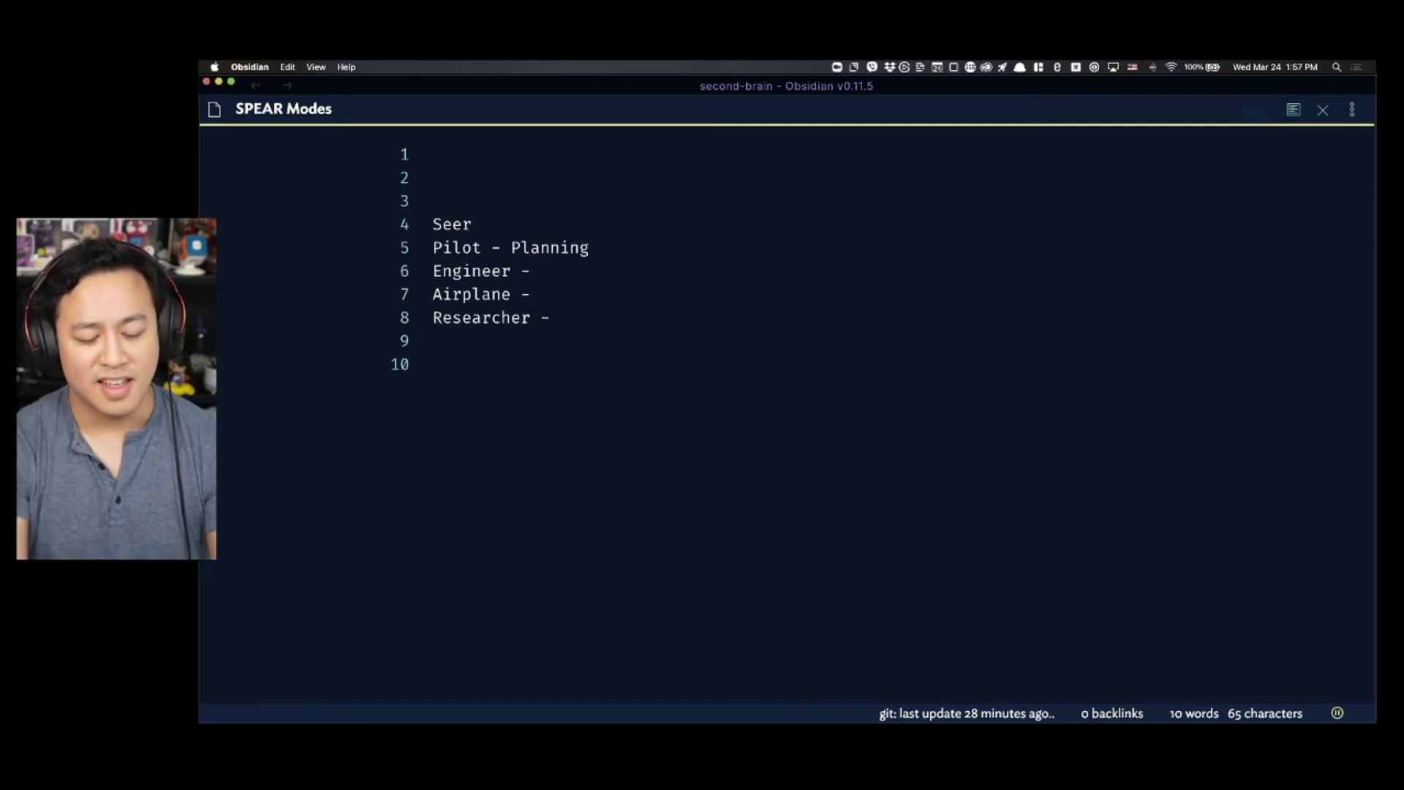
# - Open the Golang Flow, FaaS, and Buffalo Podcast Episode with Changelog Podcast note at its Tags section
pyautogui.press('super+o')
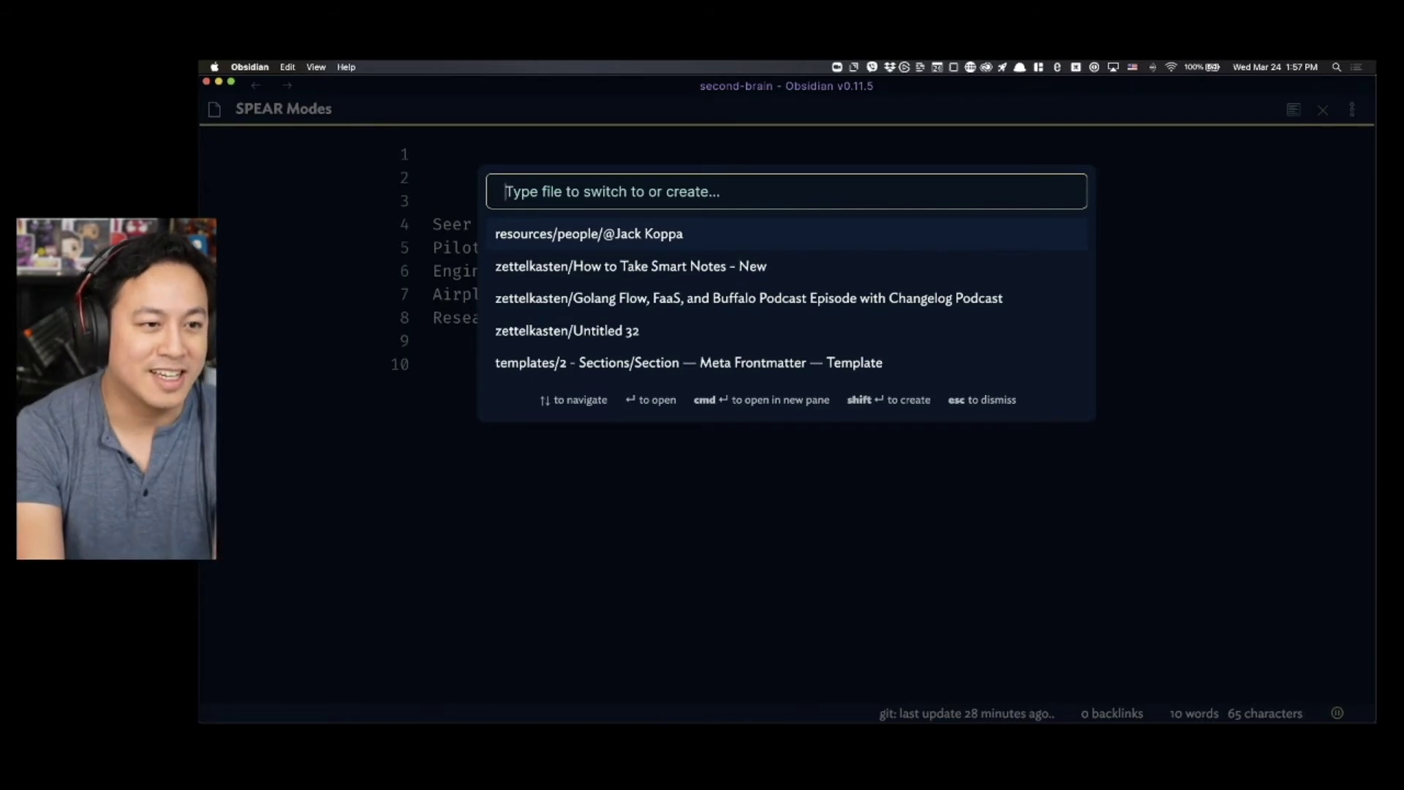
pyautogui.press('Return')
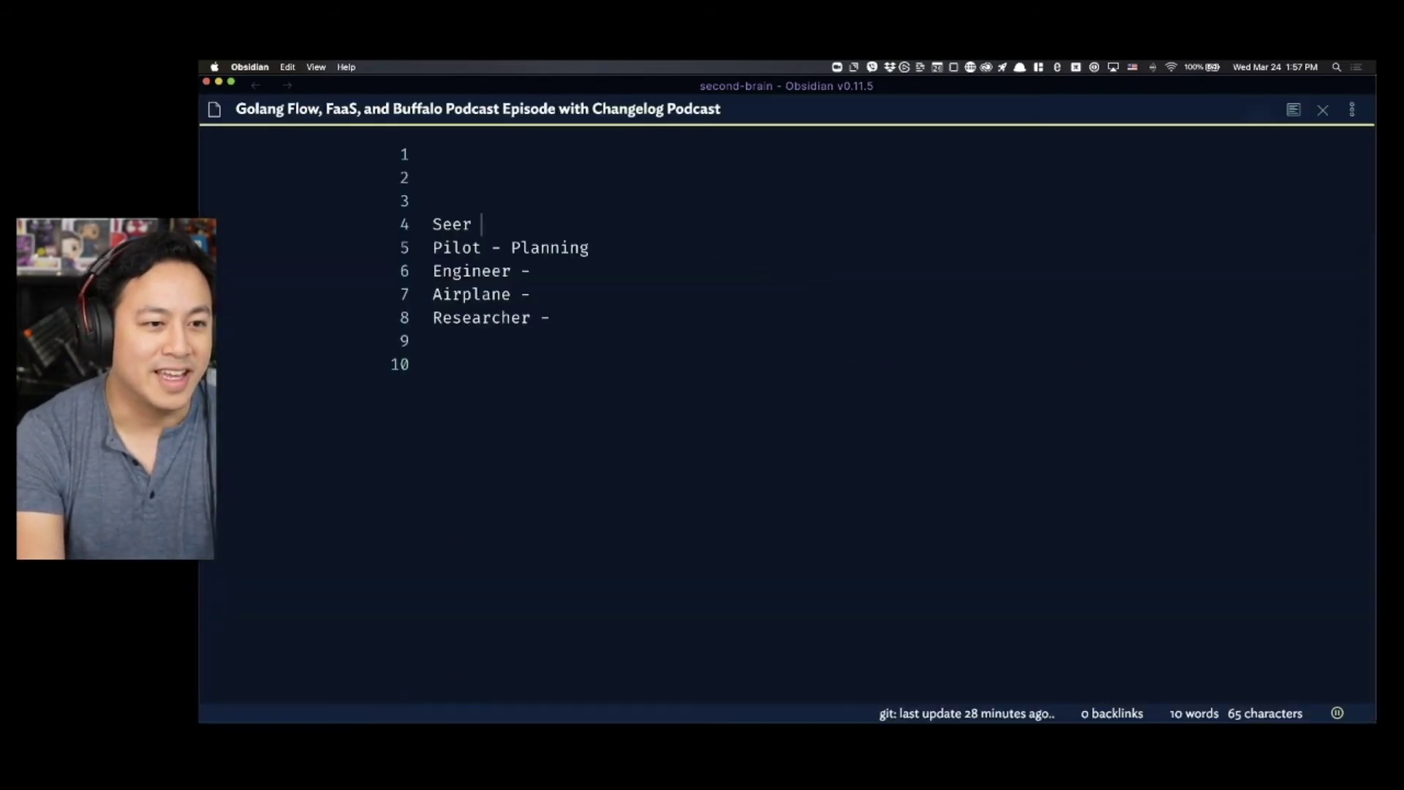
pyautogui.scroll(-2, 833, 482)
pyautogui.scroll(-5, 851, 508)
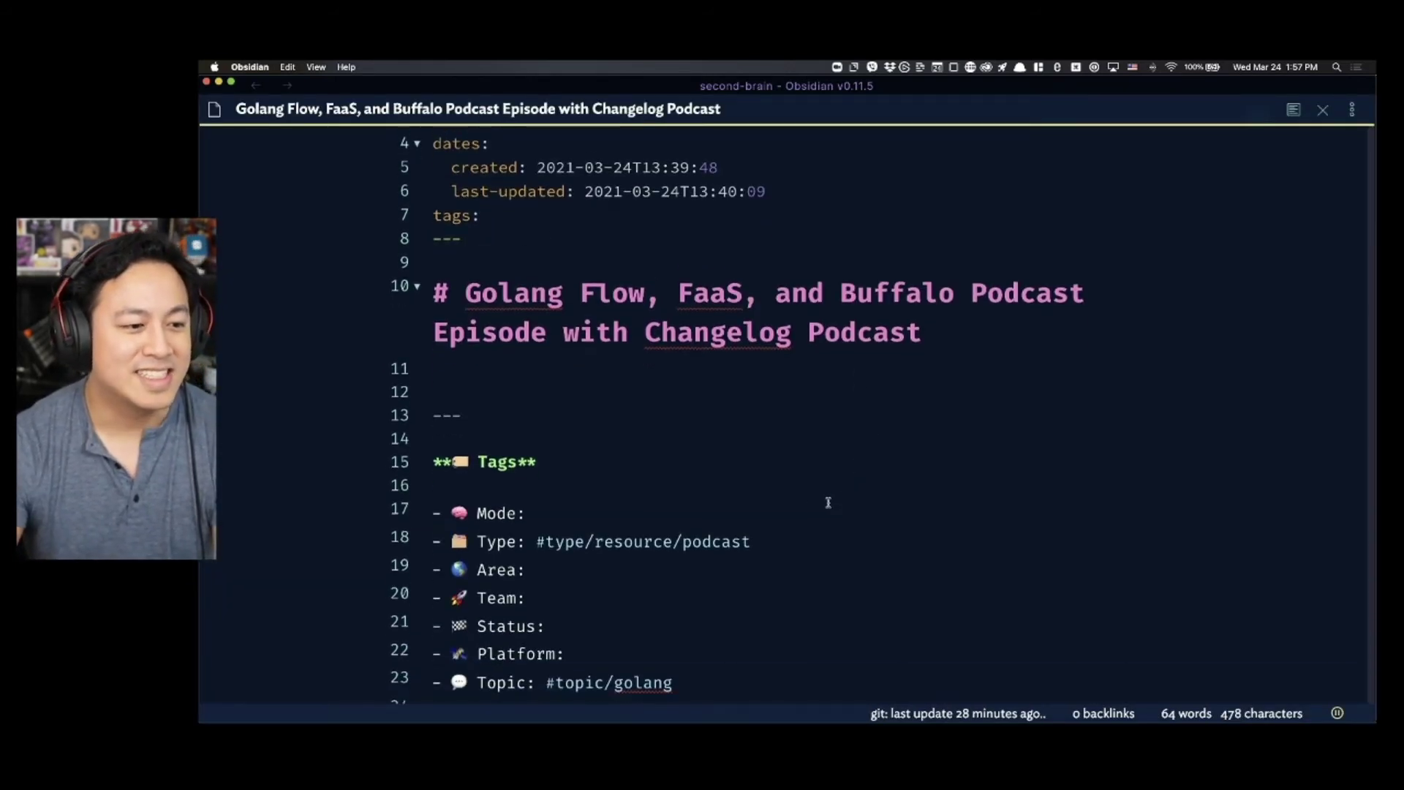
pyautogui.scroll(-1, 807, 511)
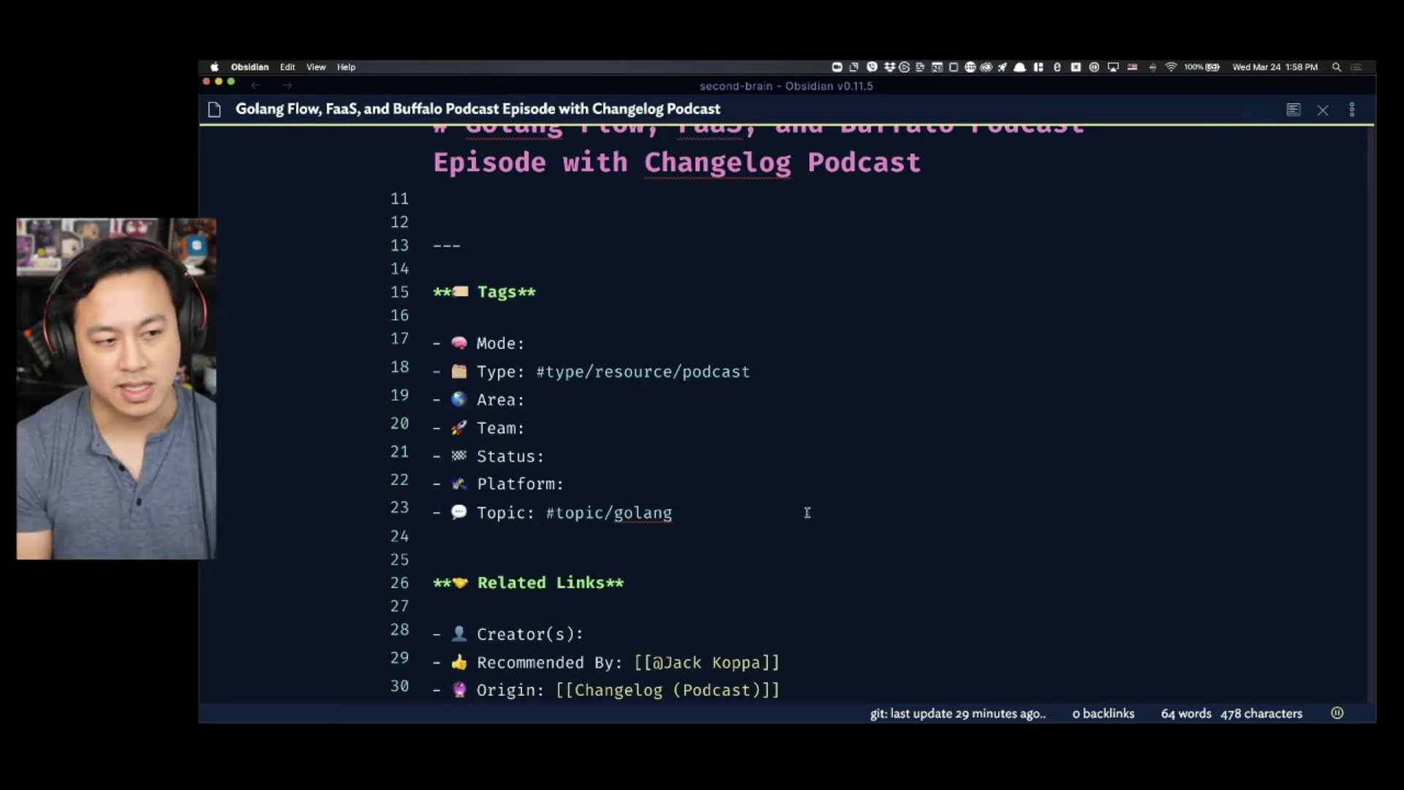
pyautogui.scroll(1, 805, 470)
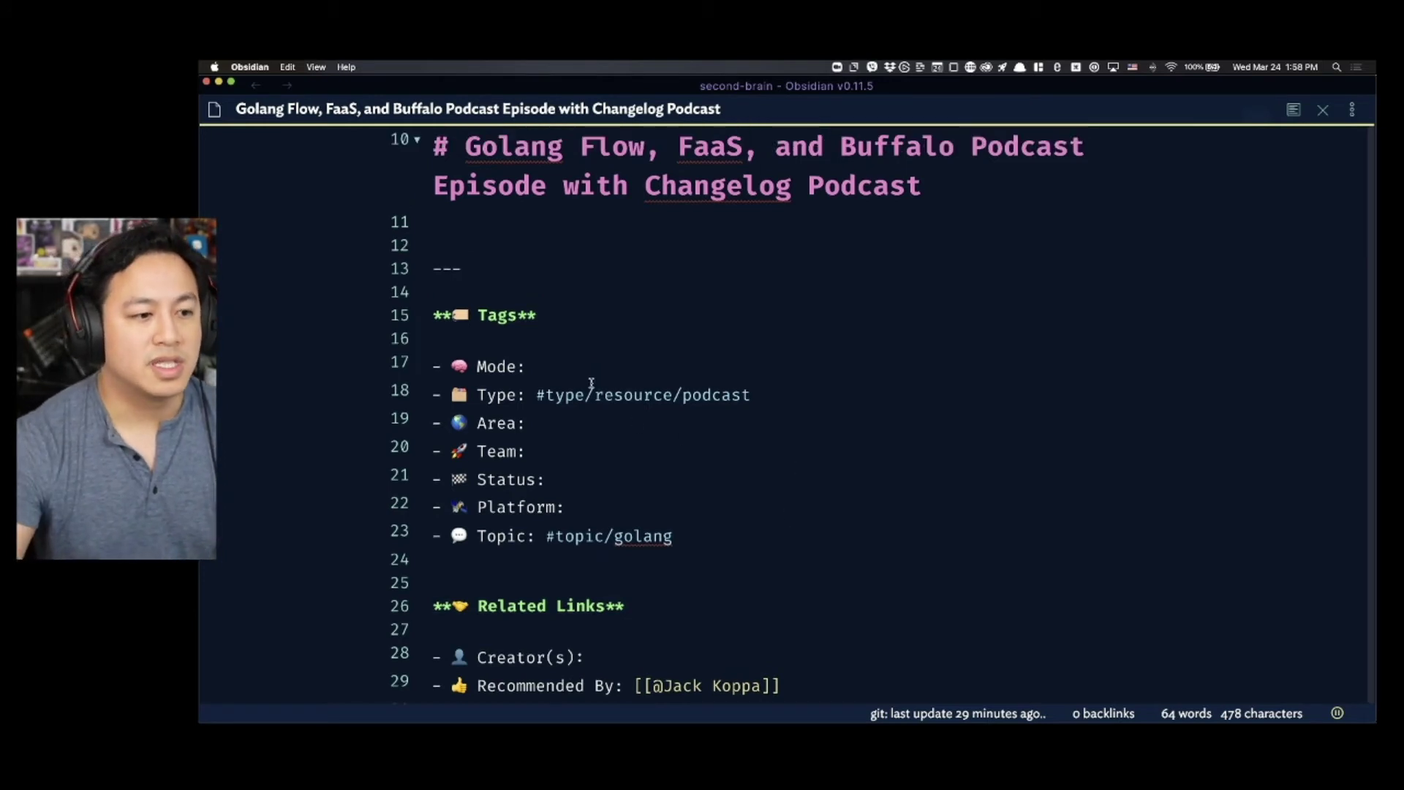
# - Add the suggested test-tube tag #M/🧪 to the podcast note's Mode line
pyautogui.click(585, 356)
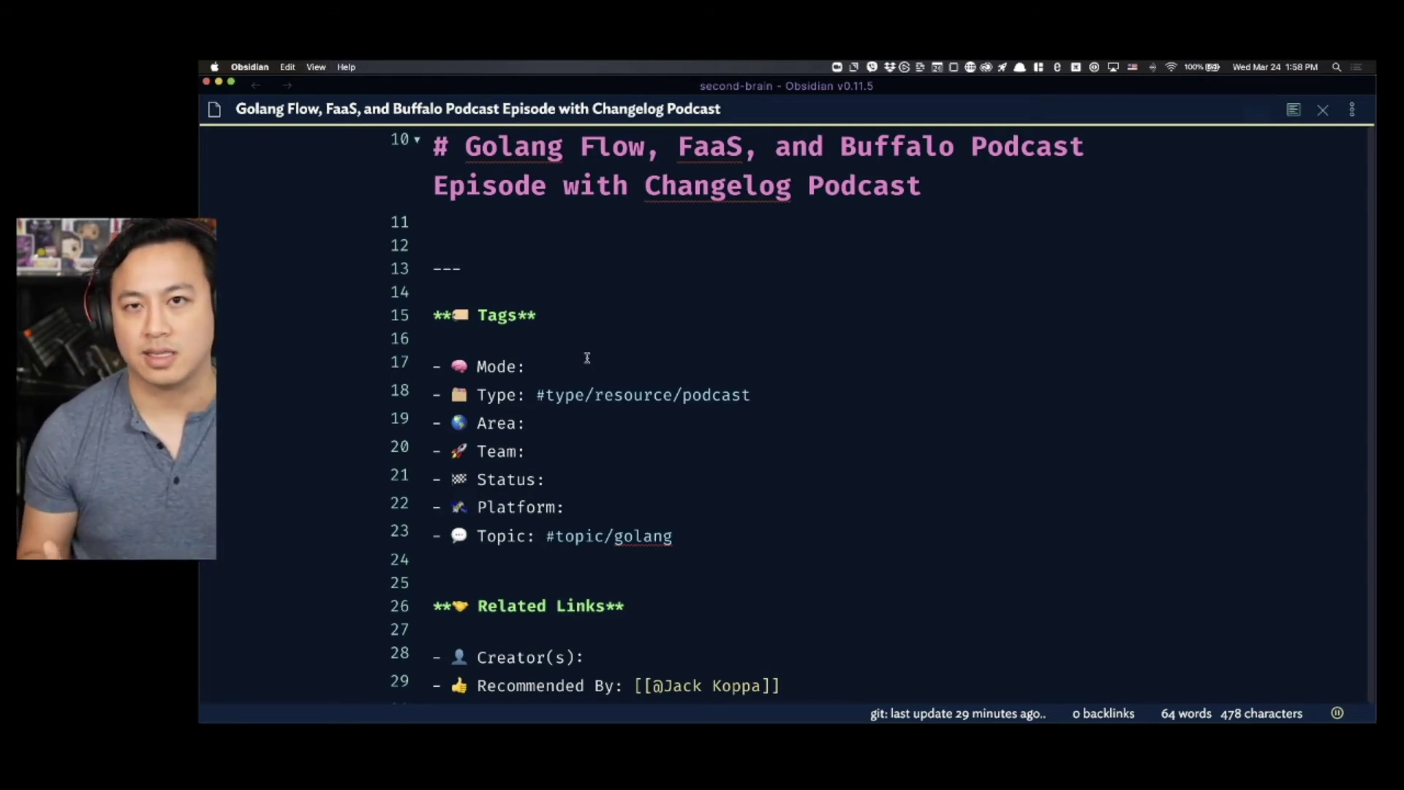
pyautogui.write('#m/')
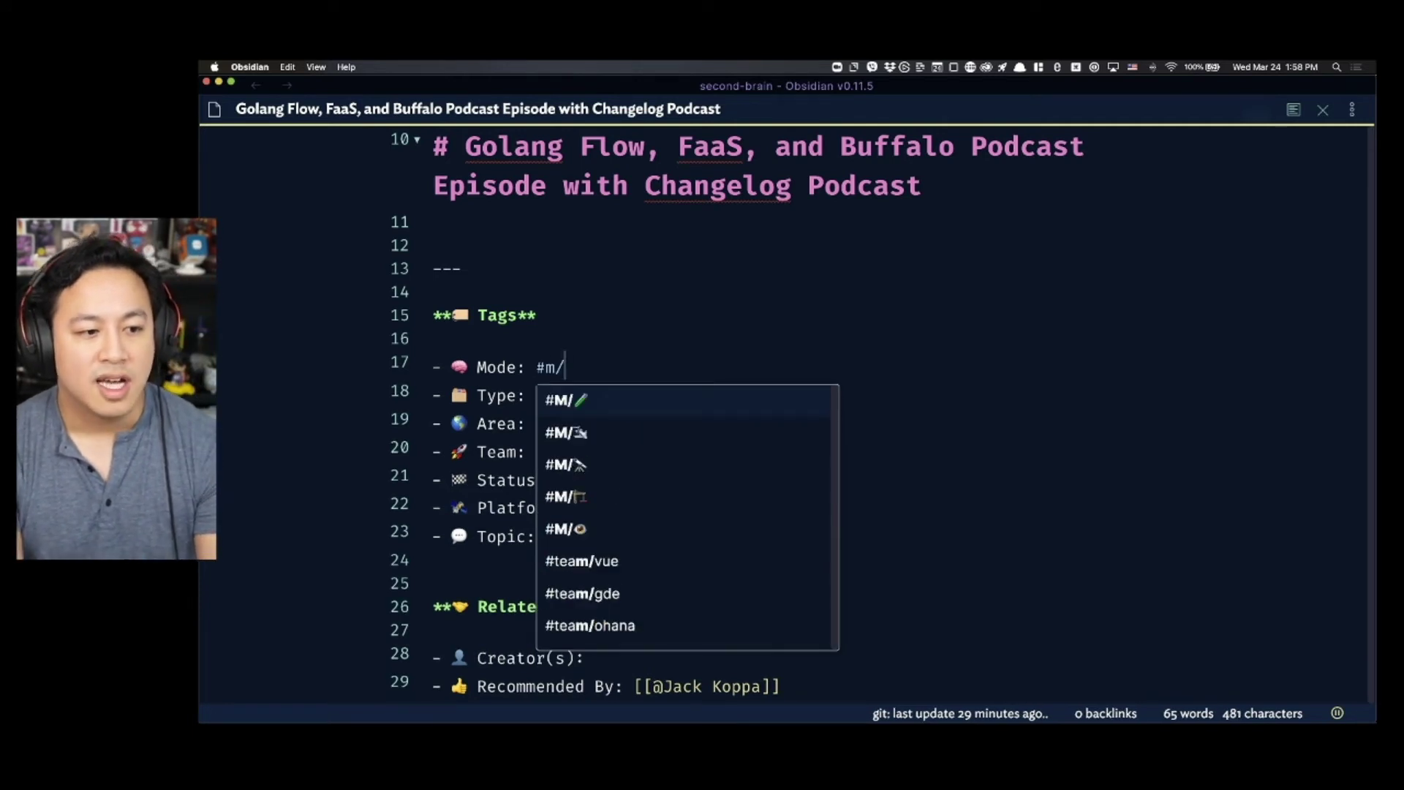
pyautogui.press('Return')
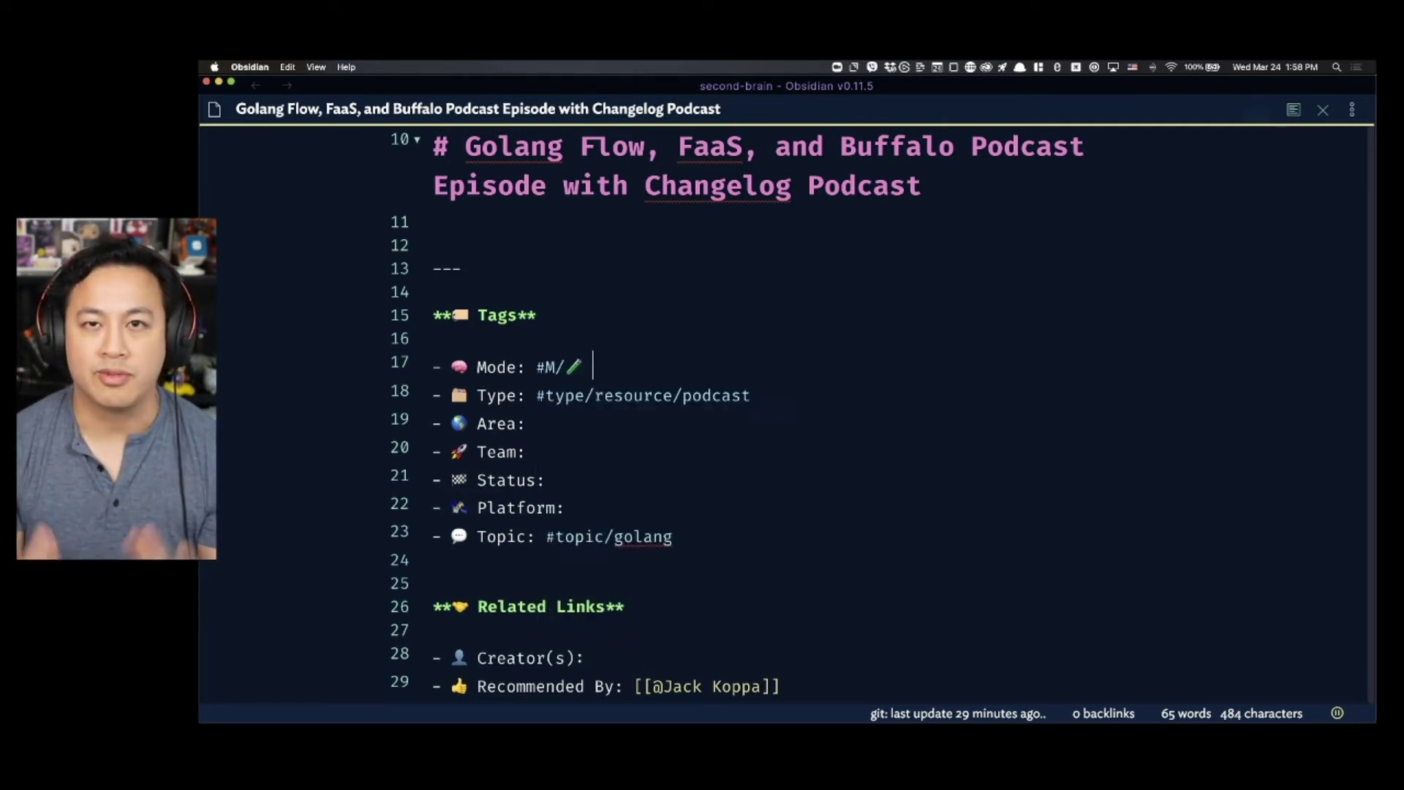
# - Try the written-out tag #mode/researcher after the emoji tag on the Mode line, and remove it again
pyautogui.write('#')
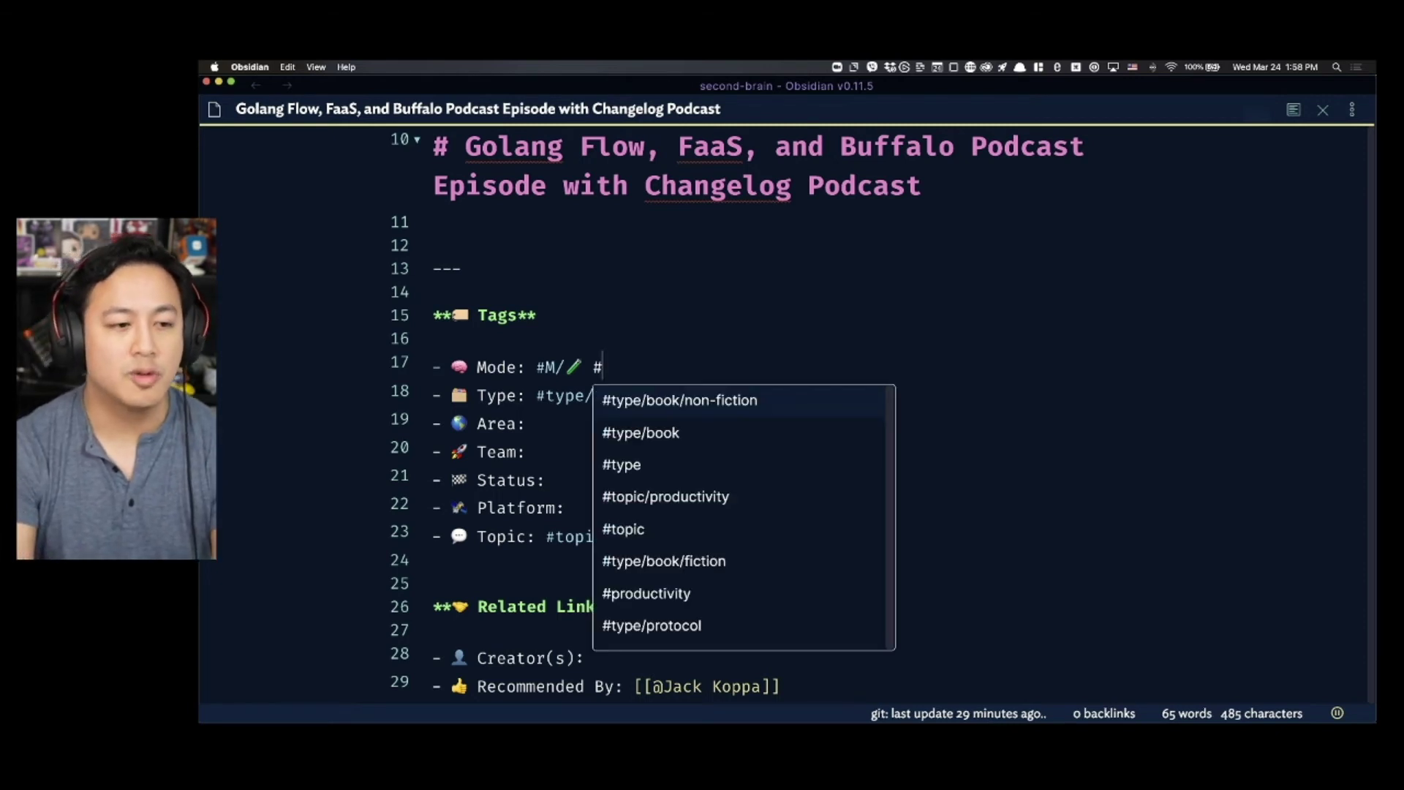
pyautogui.write('mode/researcher')
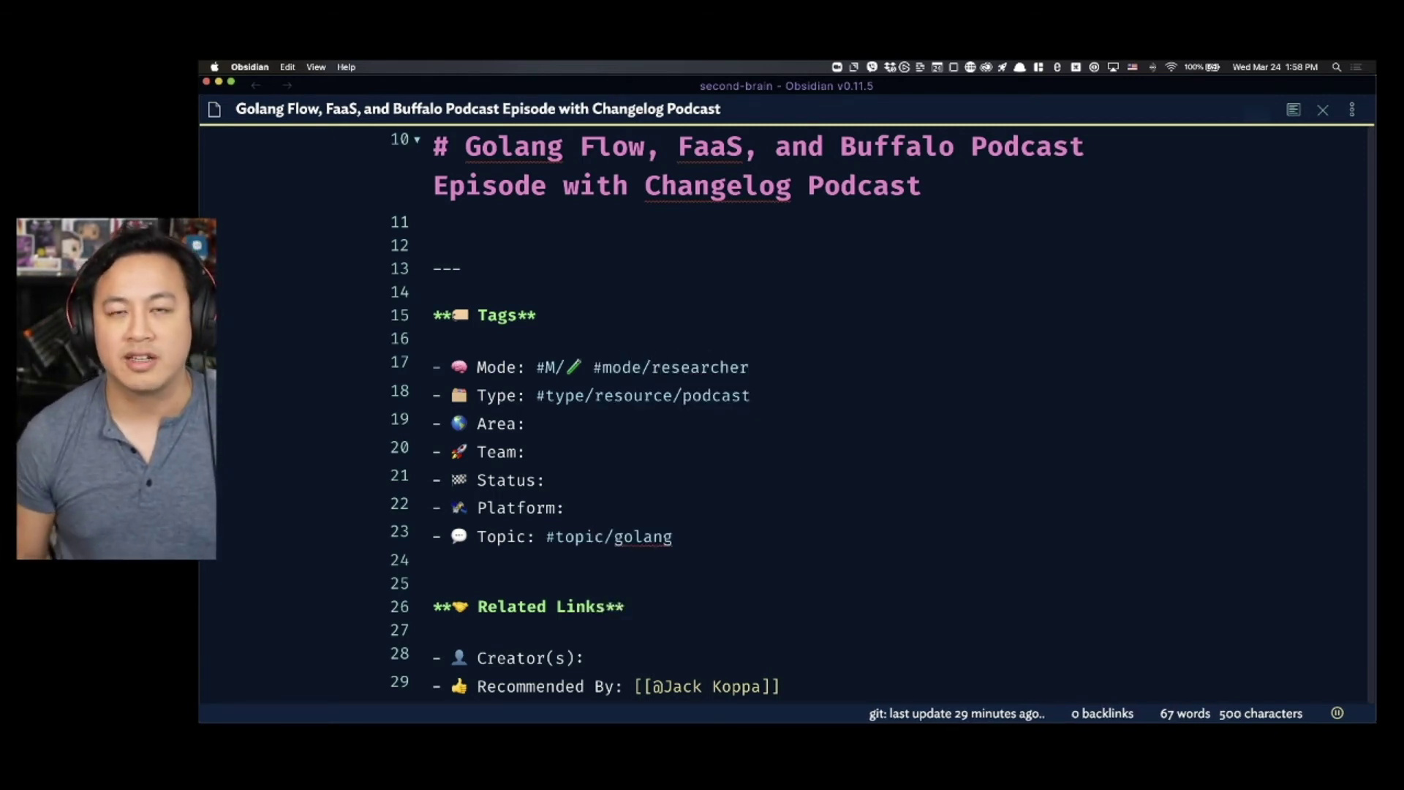
pyautogui.press('BackSpace')
pyautogui.press('BackSpace')
pyautogui.press('BackSpace')
pyautogui.press('BackSpace')
pyautogui.press('BackSpace')
pyautogui.press('BackSpace')
pyautogui.press('BackSpace')
pyautogui.press('BackSpace')
pyautogui.press('BackSpace')
pyautogui.press('BackSpace')
pyautogui.press('BackSpace')
pyautogui.press('BackSpace')
pyautogui.press('BackSpace')
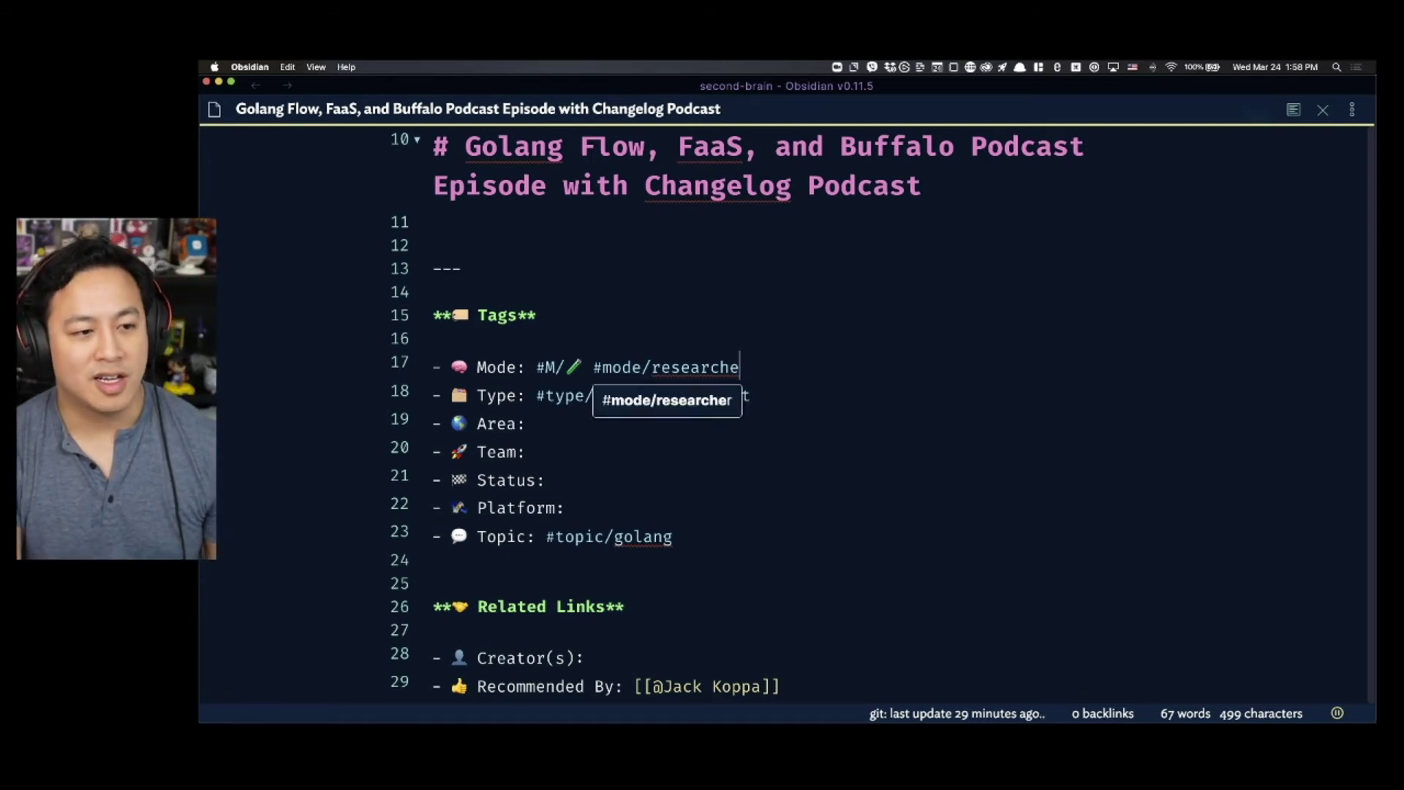
pyautogui.press('BackSpace')
pyautogui.press('BackSpace')
pyautogui.press('BackSpace')
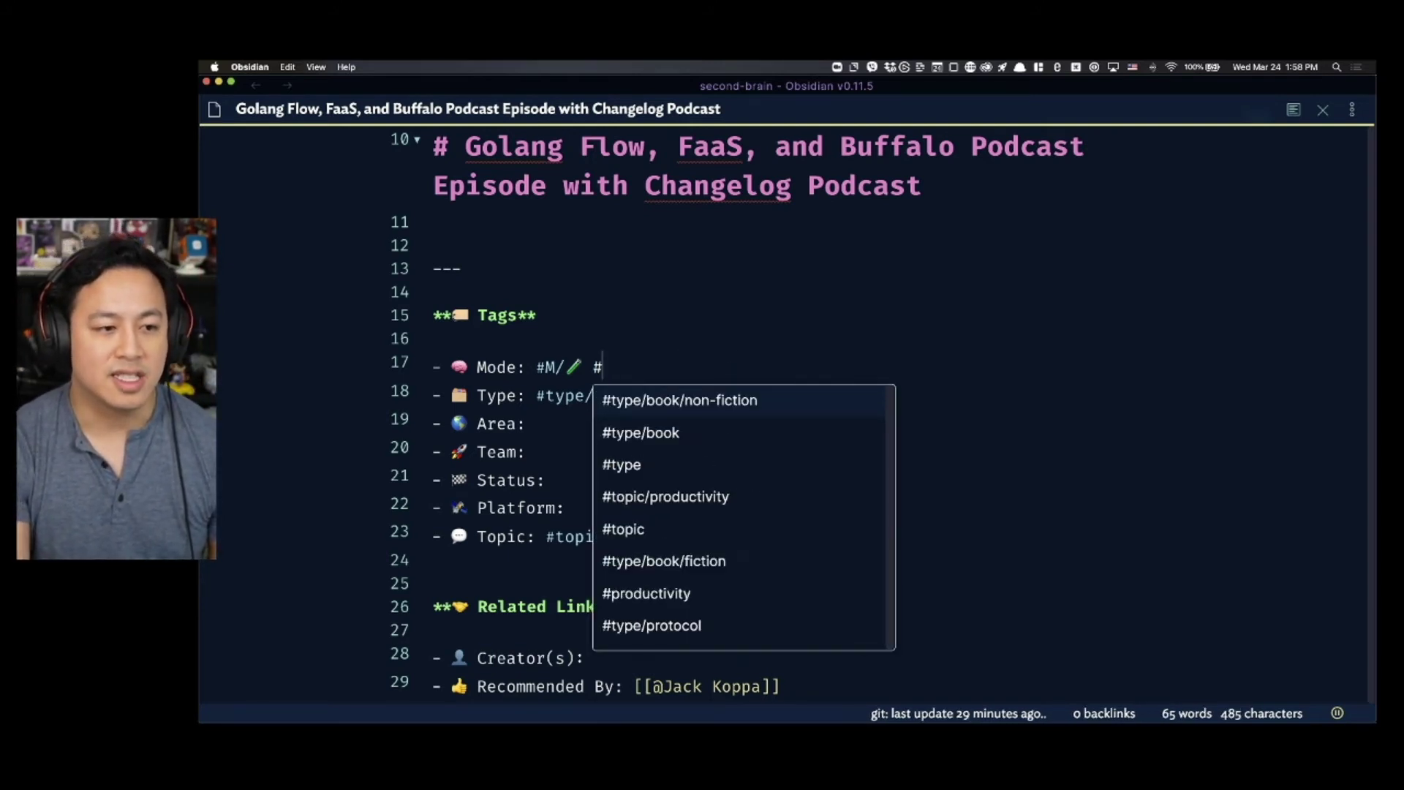
pyautogui.press('Left')
pyautogui.press('Left')
pyautogui.press('Left')
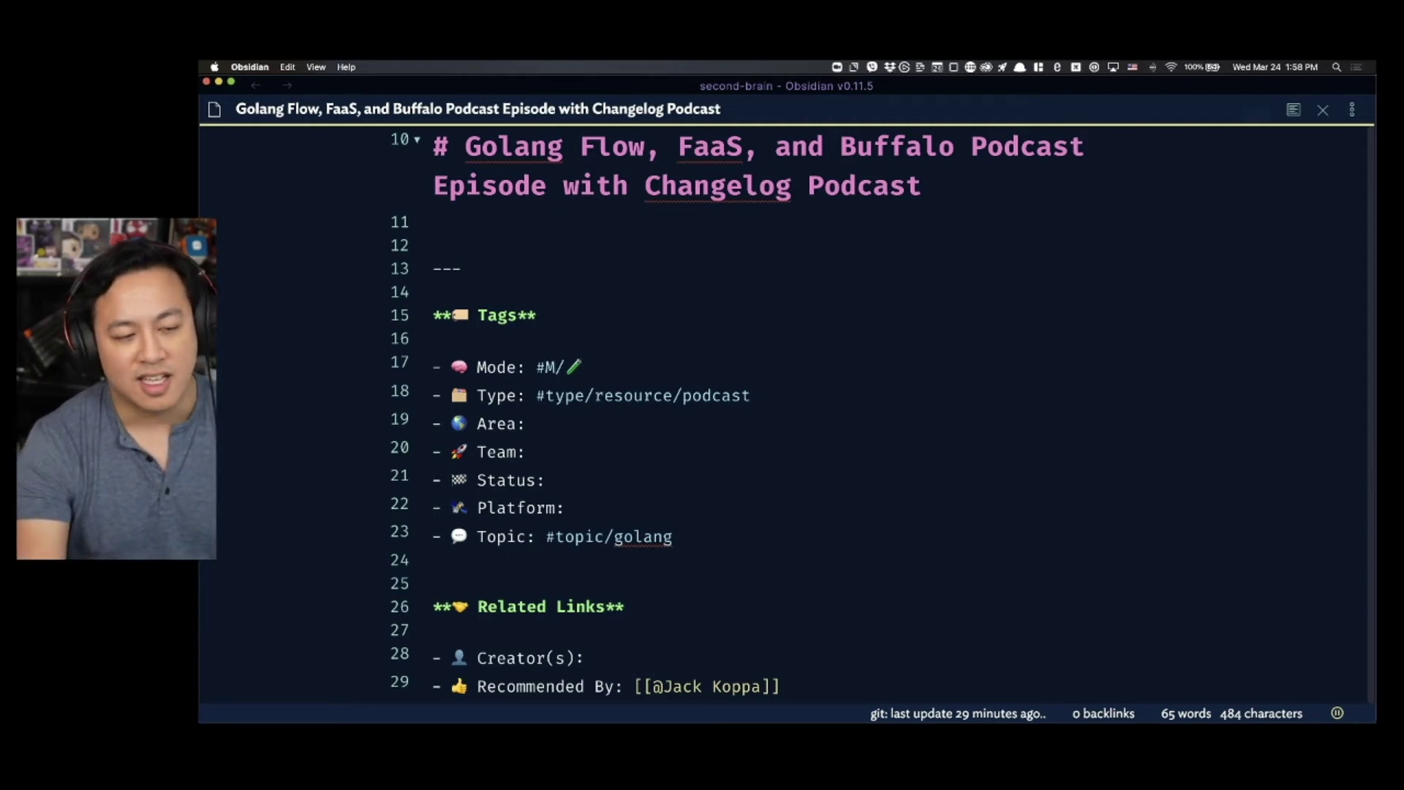
# - Split the view so the podcast note is open in two side-by-side panes, with the sidebar hidden
pyautogui.press('Right')
pyautogui.press('Right')
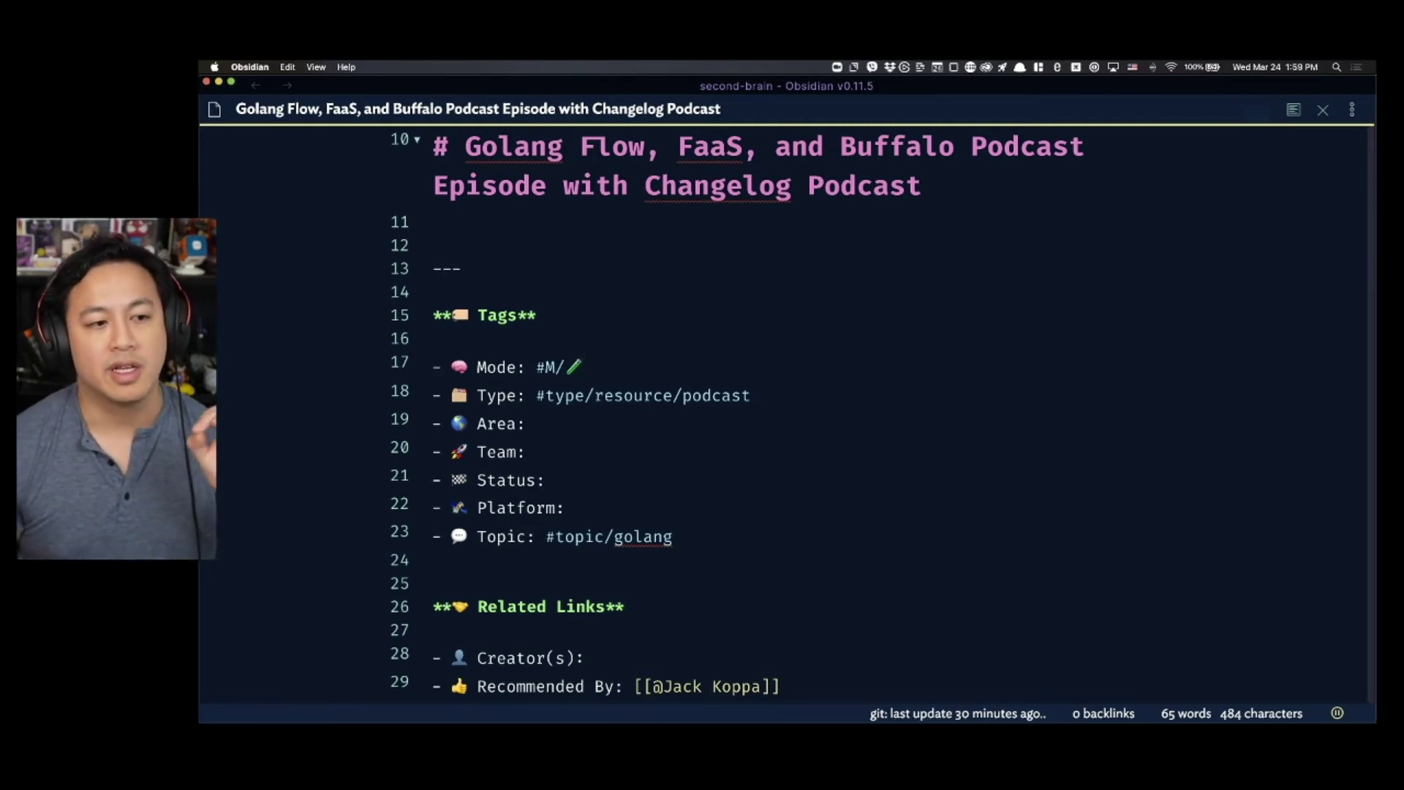
pyautogui.press('super+shift+f')
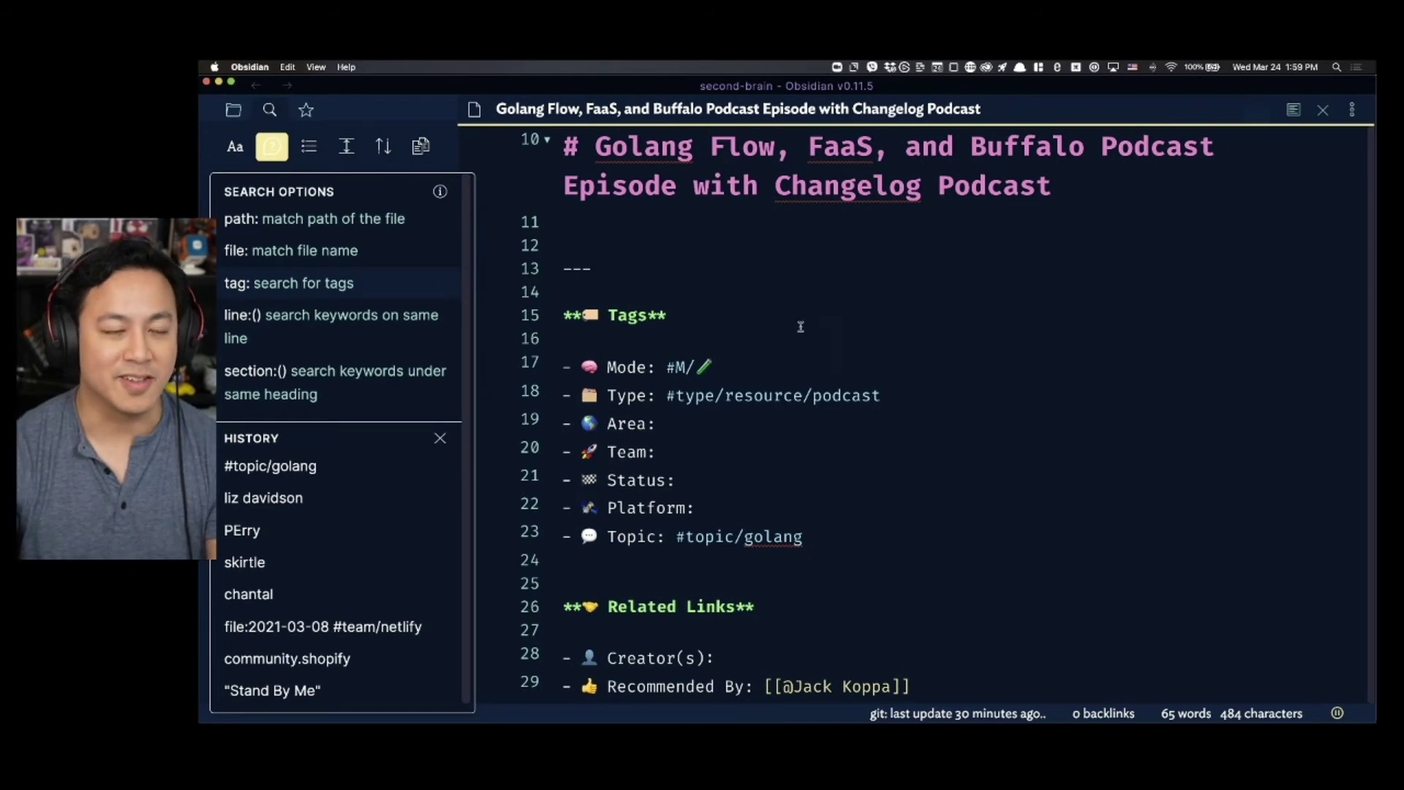
pyautogui.click(743, 257)
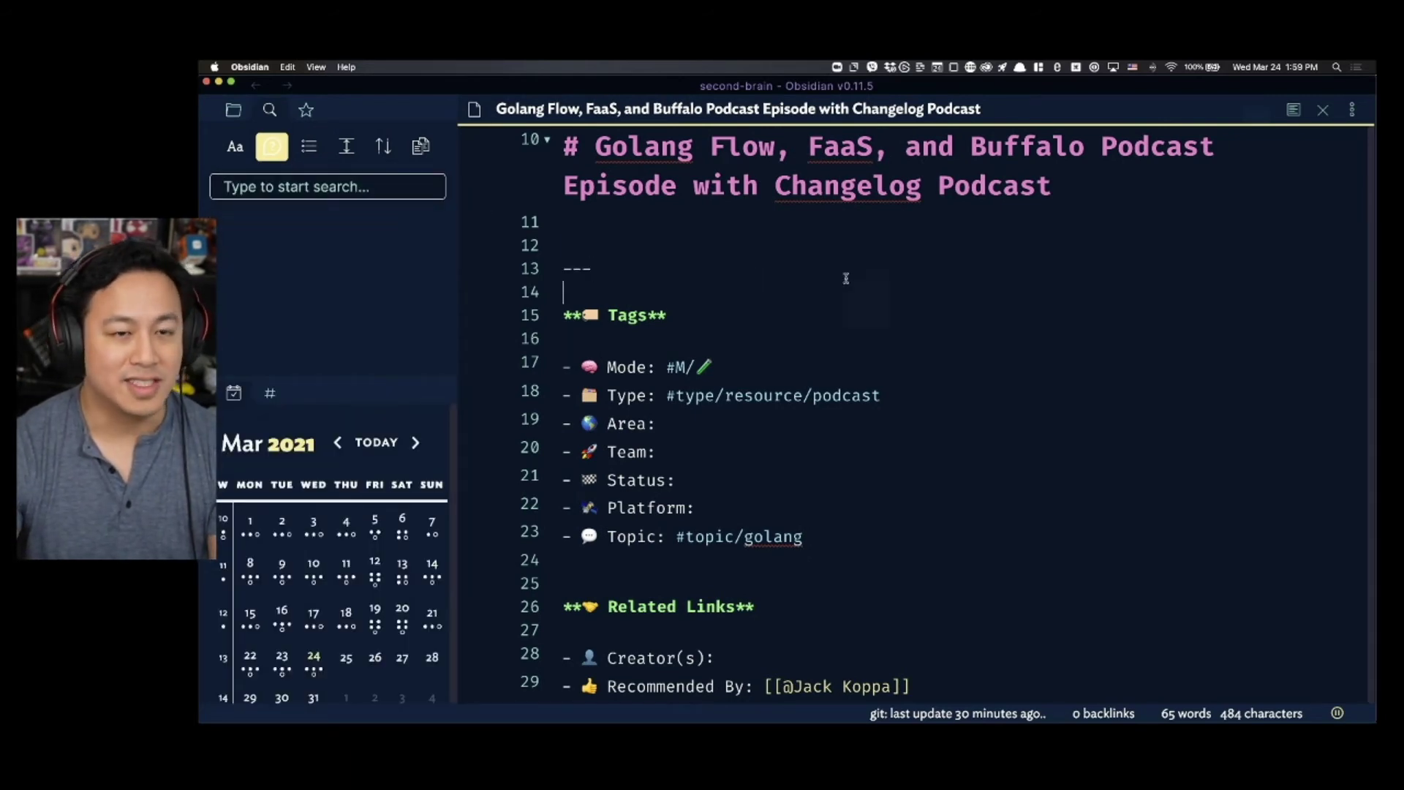
pyautogui.press('super+backslash')
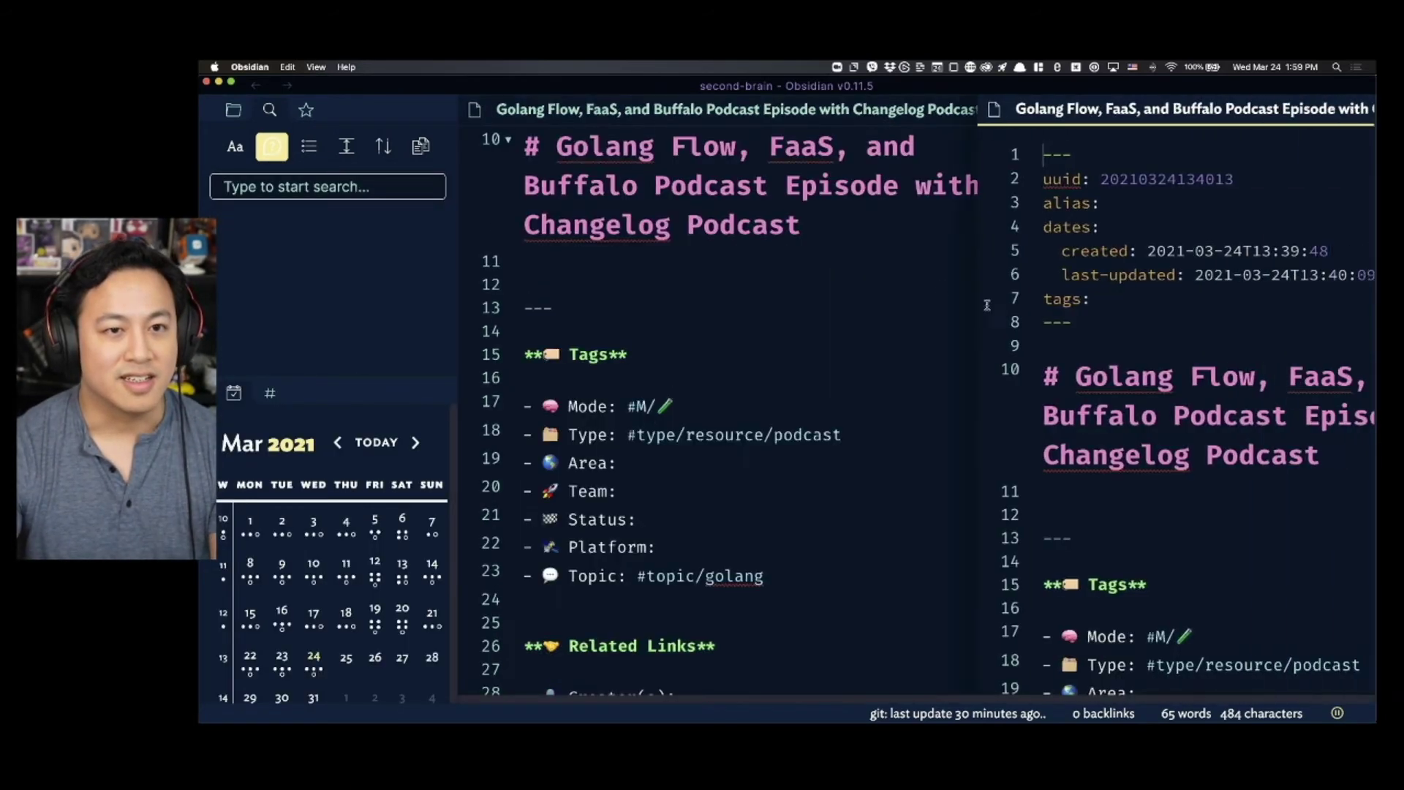
pyautogui.press('super+shift+left')
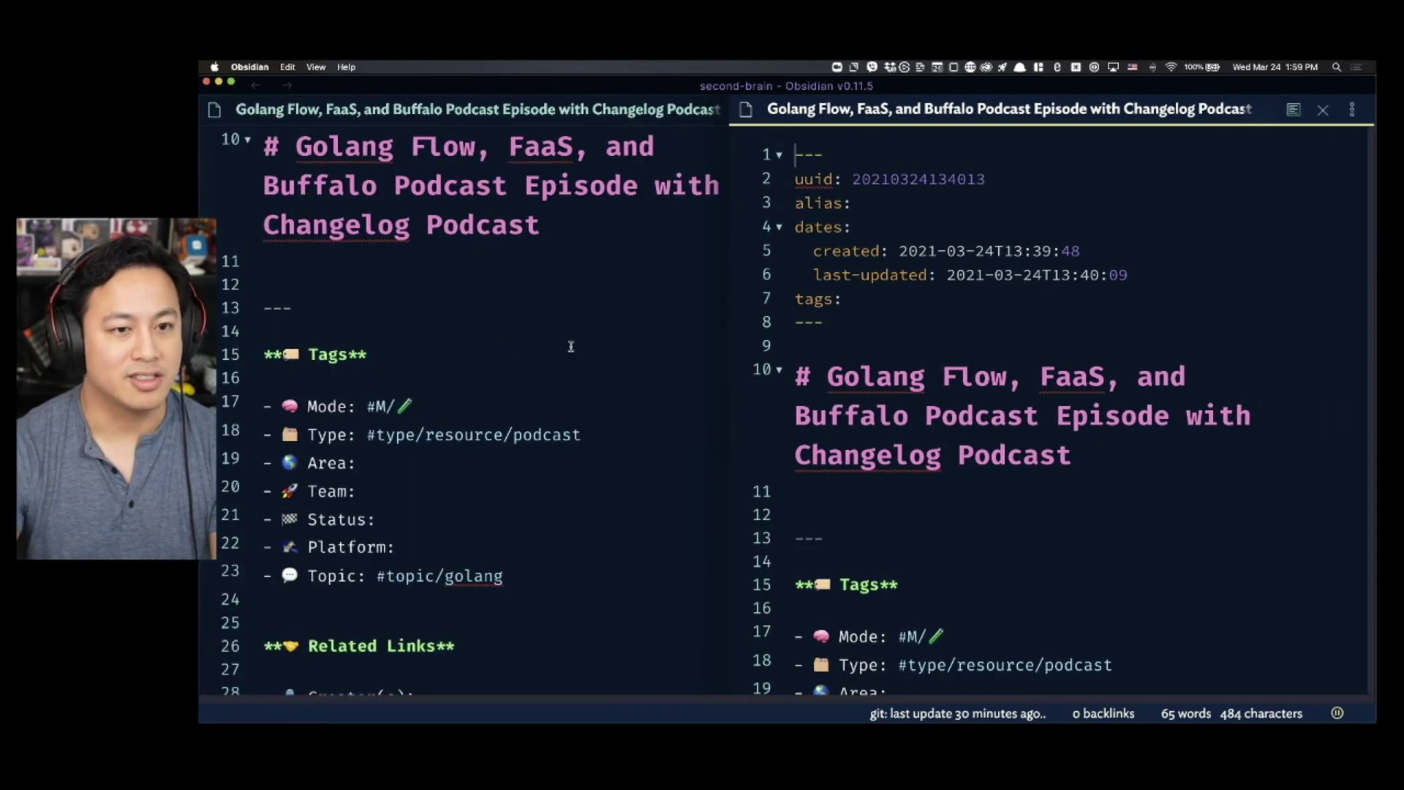
pyautogui.click(916, 294)
# - Create a new note titled "Researcher Dashboard" in the second pane, beside the podcast note
pyautogui.press('super+n')
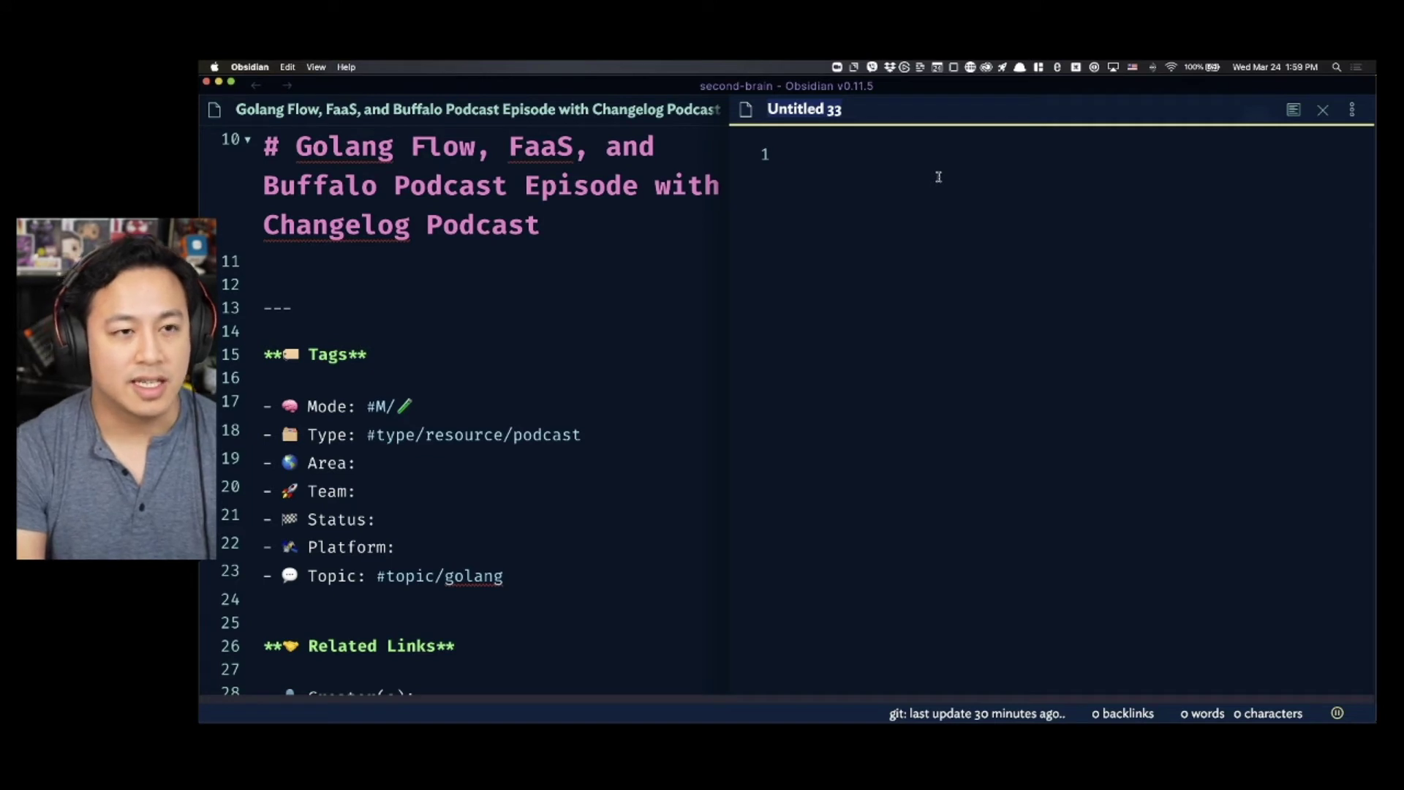
pyautogui.write('Reseer')
pyautogui.press('BackSpace')
pyautogui.press('BackSpace')
pyautogui.press('BackSpace')
pyautogui.press('BackSpace')
pyautogui.press('BackSpace')
pyautogui.write('esea')
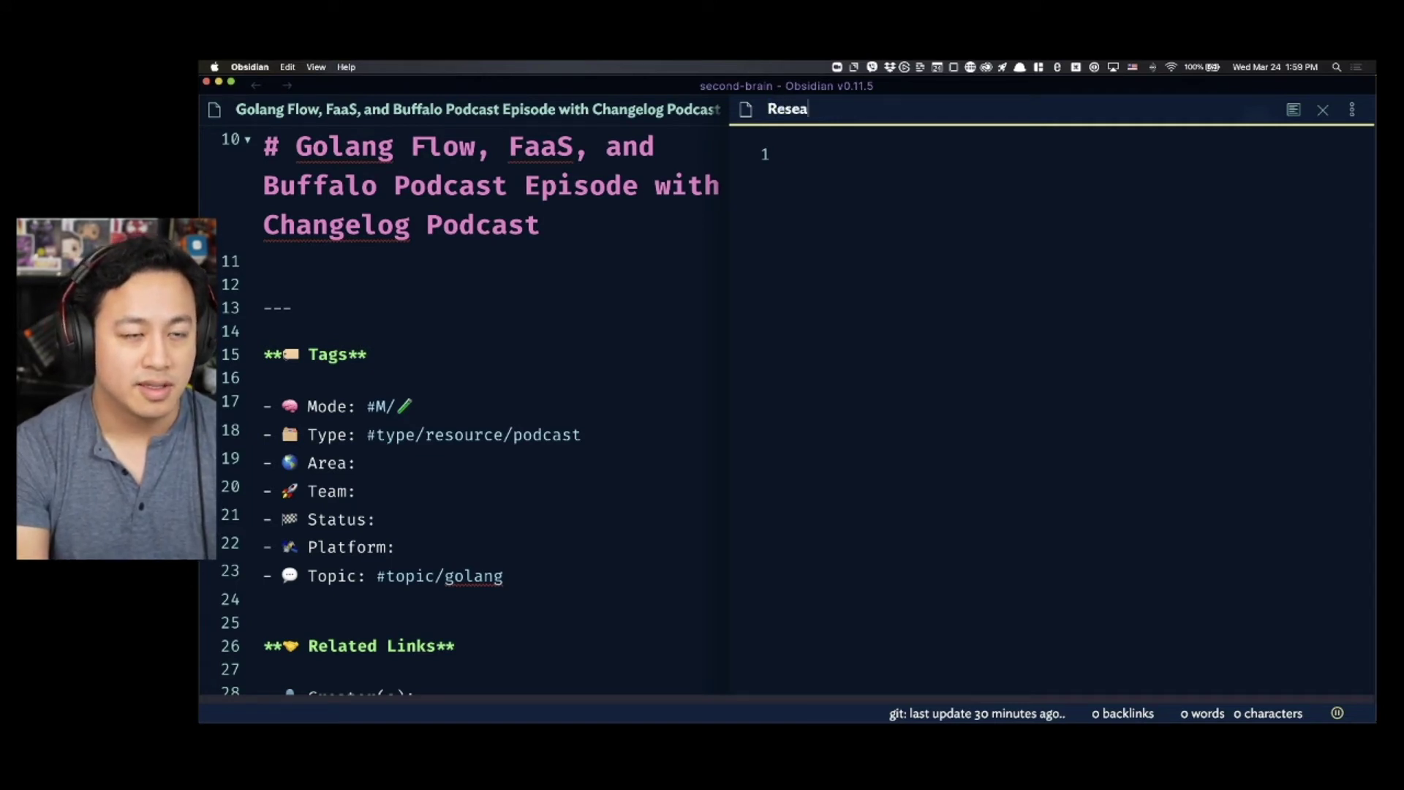
pyautogui.write('rcher MAr')
pyautogui.press('BackSpace')
pyautogui.press('BackSpace')
pyautogui.press('BackSpace')
pyautogui.press('BackSpace')
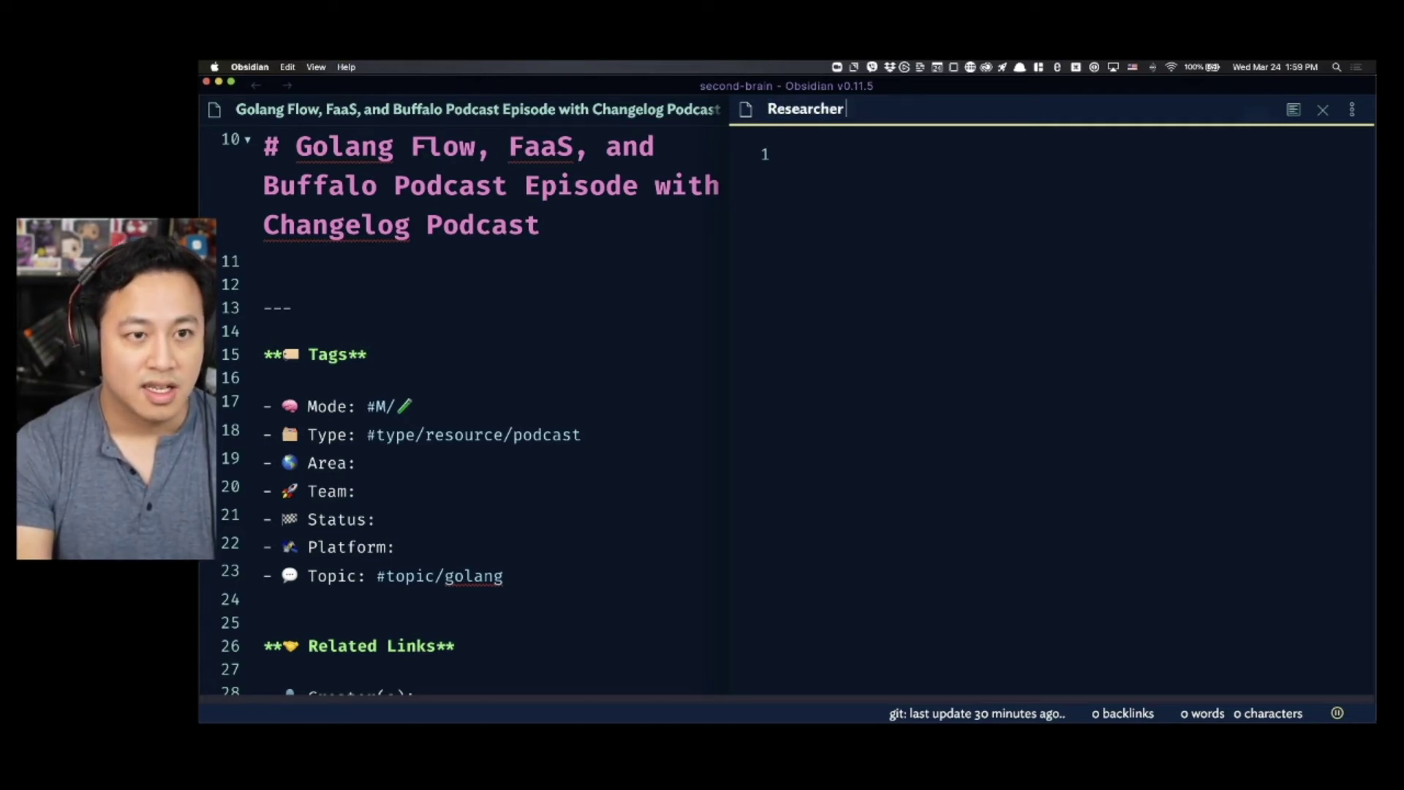
pyautogui.write('Dashboard')
pyautogui.press('Return')
# - Add a query code block to the Researcher Dashboard note that searches for the tag #M/🧪
pyautogui.press('Return')
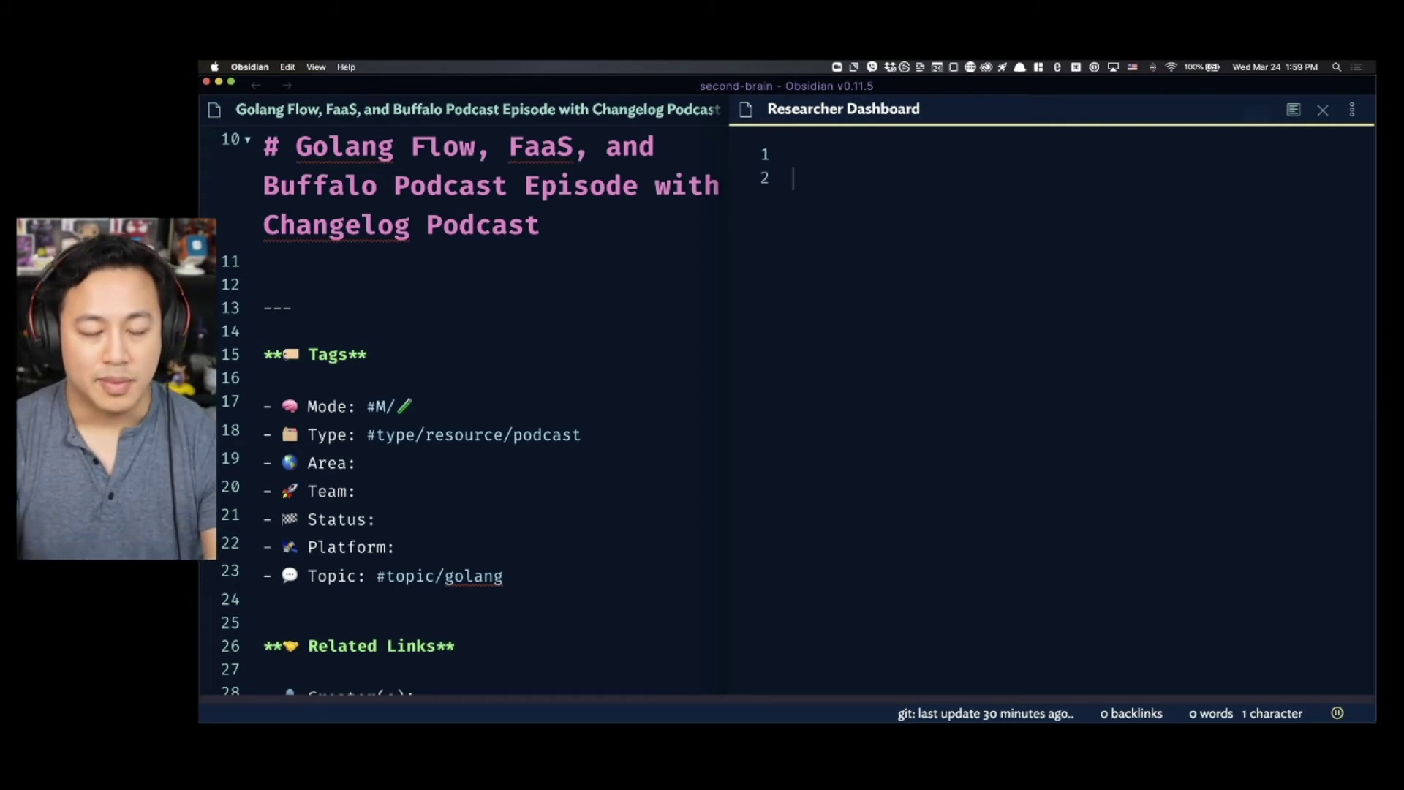
pyautogui.press('Return')
pyautogui.press('Return')
pyautogui.press('Return')
pyautogui.press('Up')
pyautogui.press('Up')
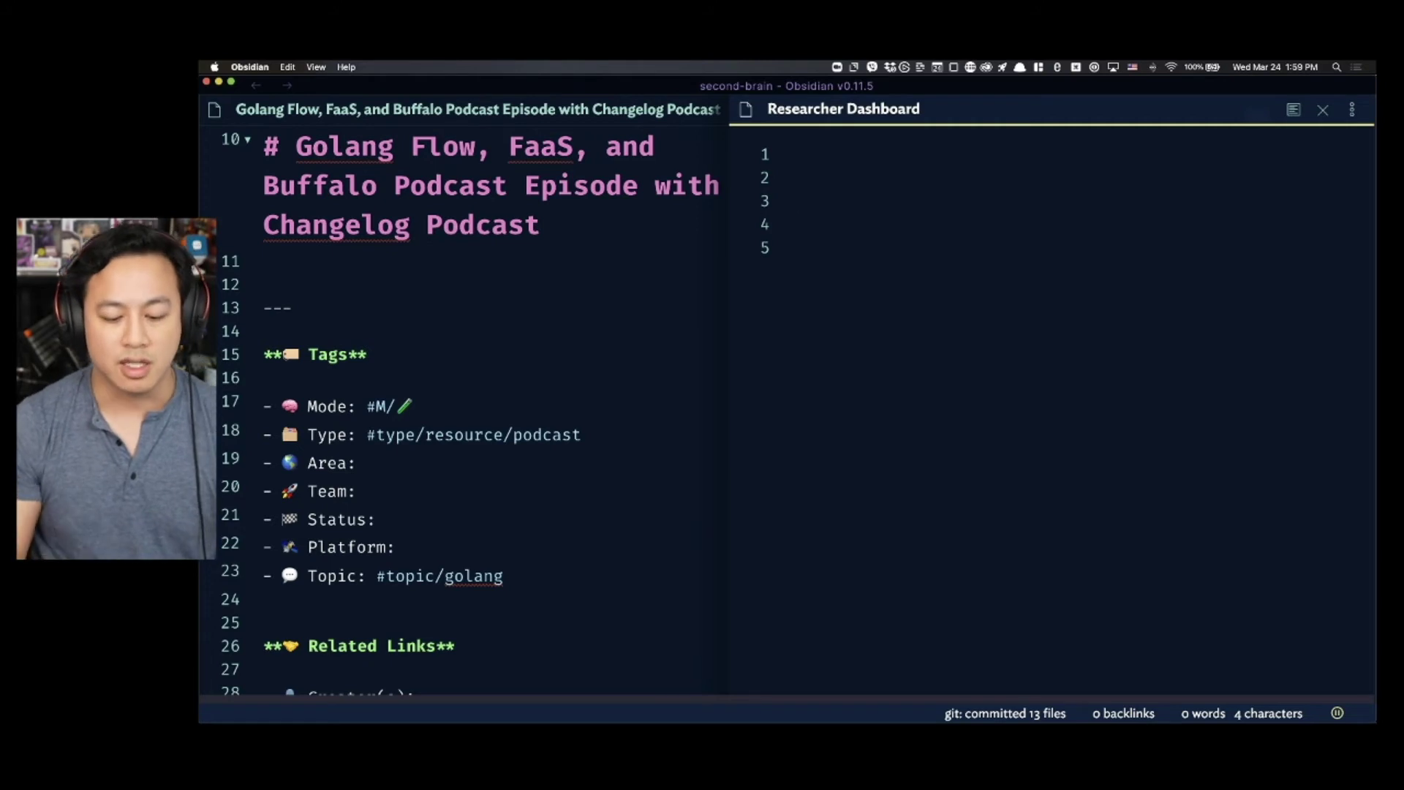
pyautogui.write('```query')
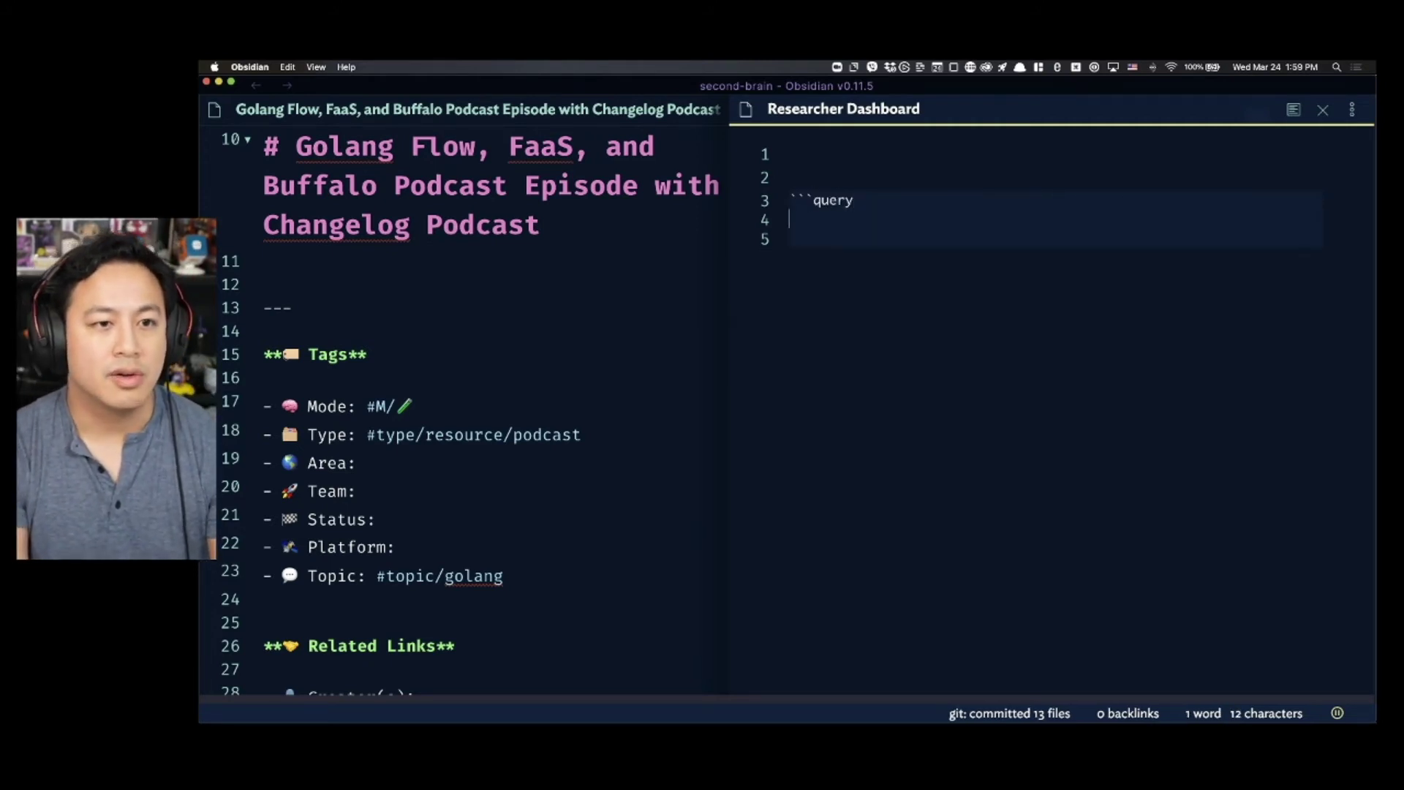
pyautogui.press('Down')
pyautogui.press('Down')
pyautogui.write('```query ')
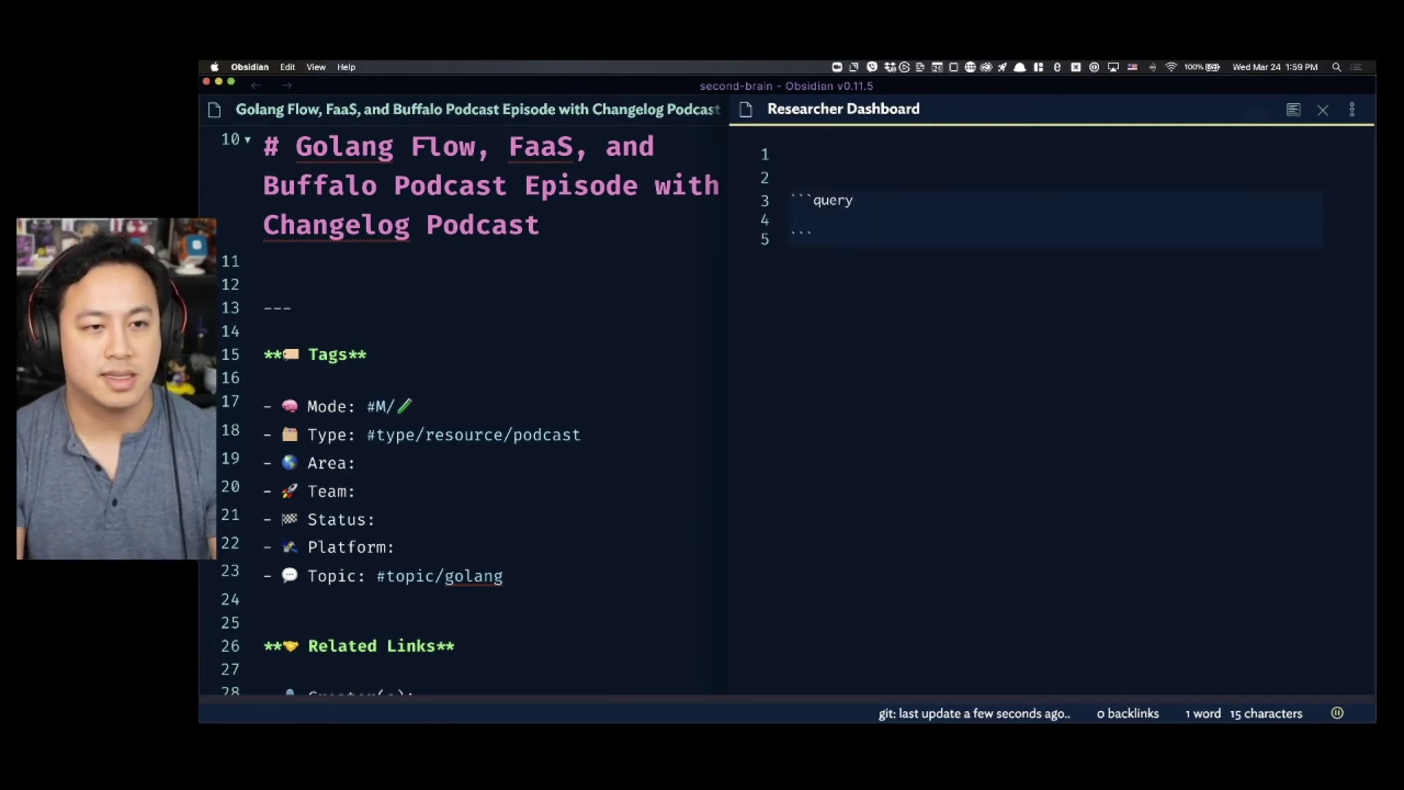
pyautogui.write('#M/')
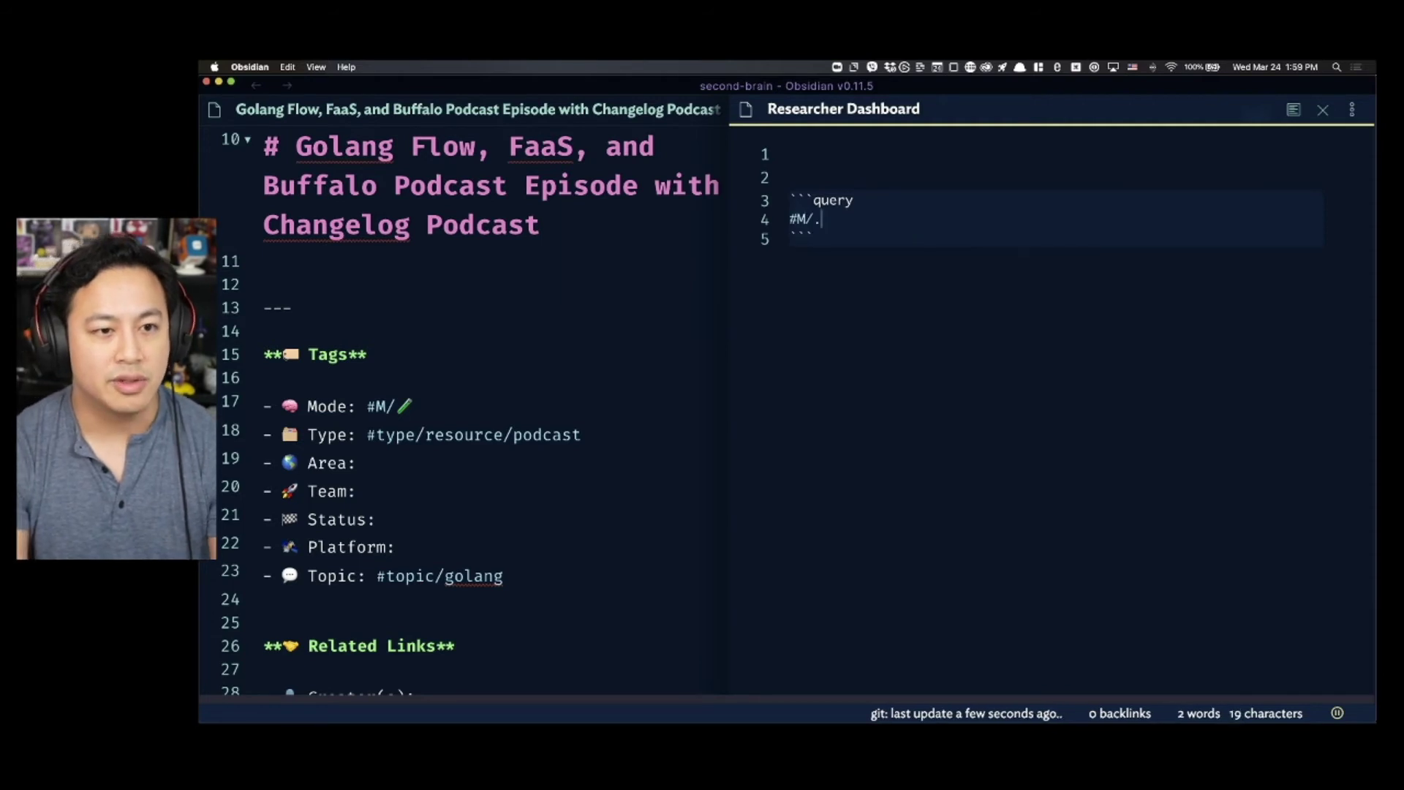
pyautogui.press('Return')
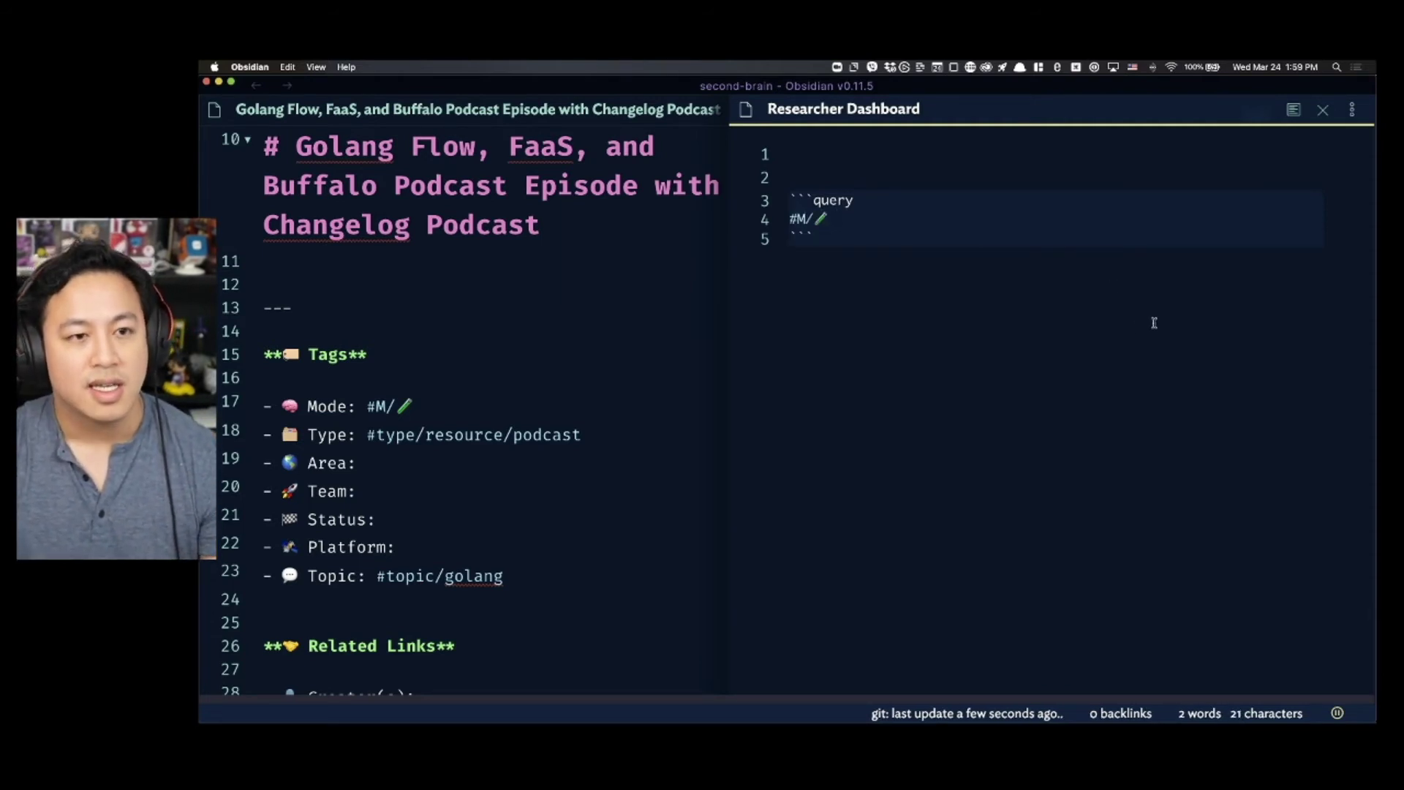
# - Add #status/active to the dashboard query, preview its results and expand the hidden match under Limitless
pyautogui.press('super+e')
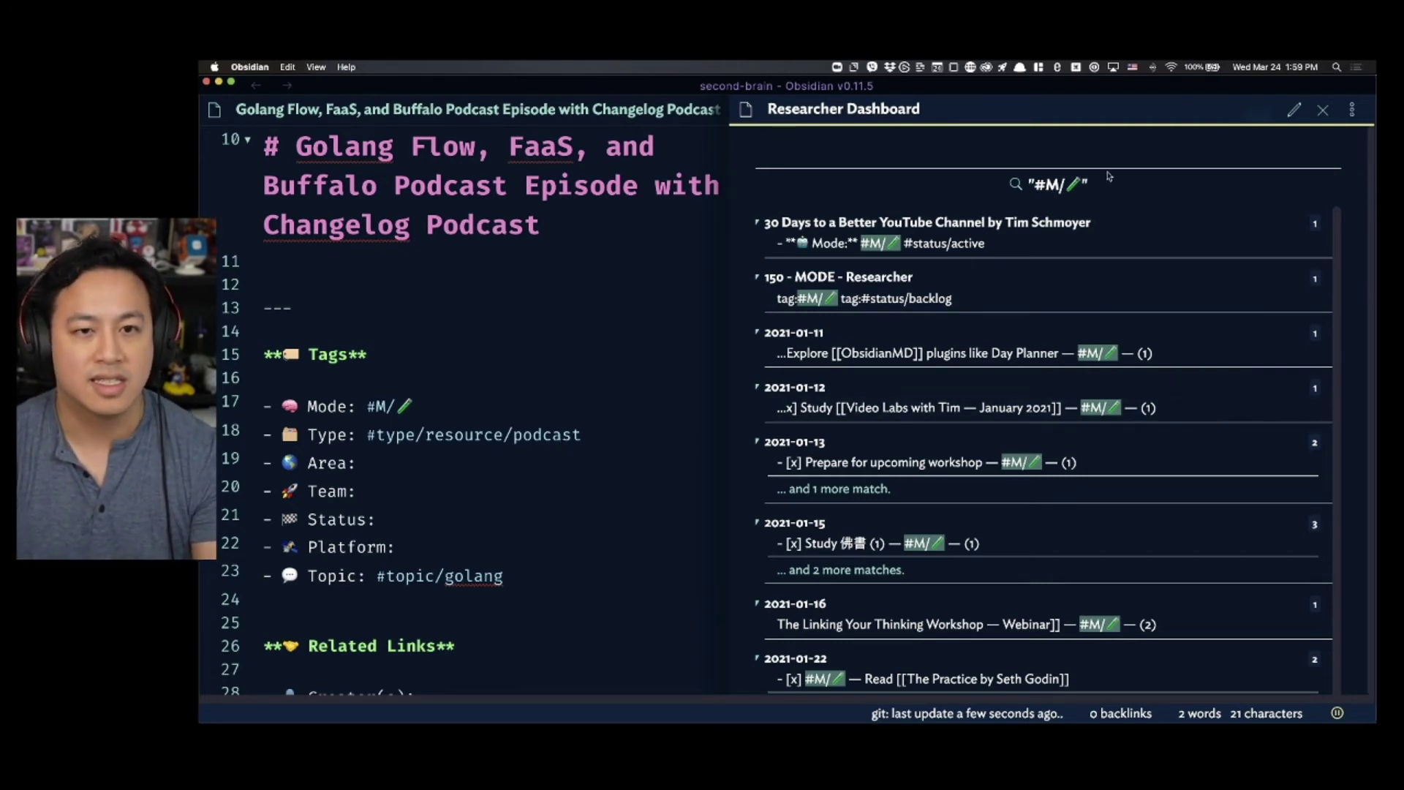
pyautogui.press('super+e')
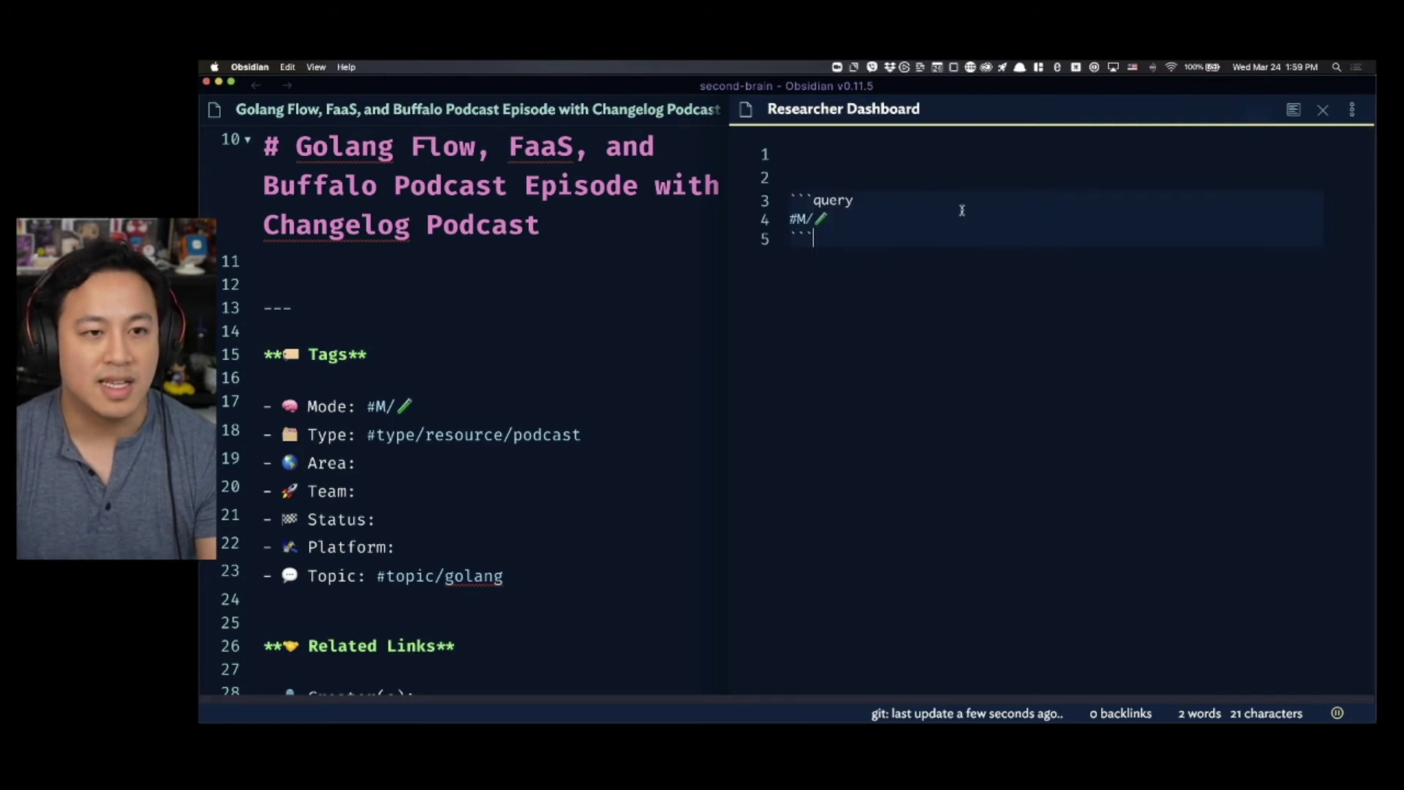
pyautogui.write('#status/active')
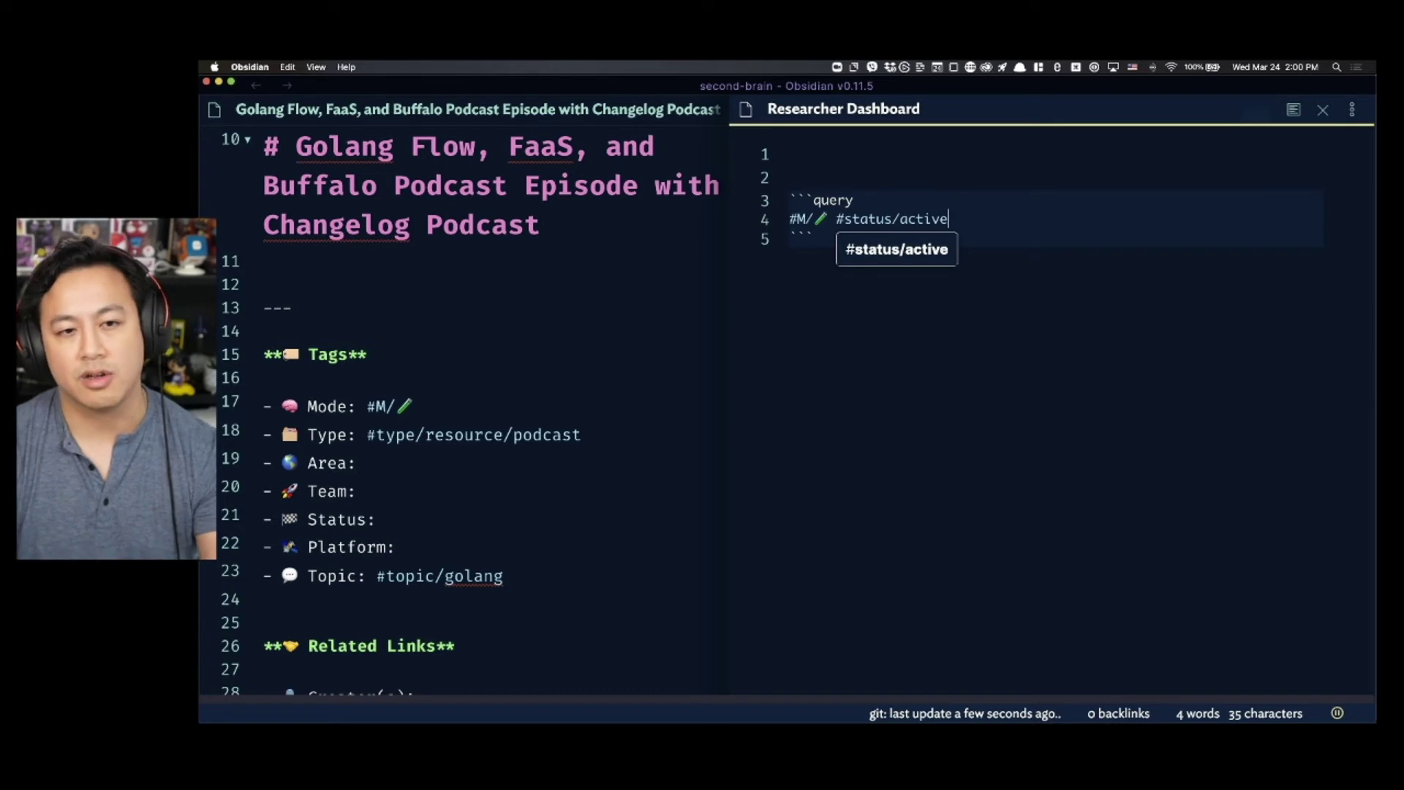
pyautogui.press('Escape')
pyautogui.press('super+e')
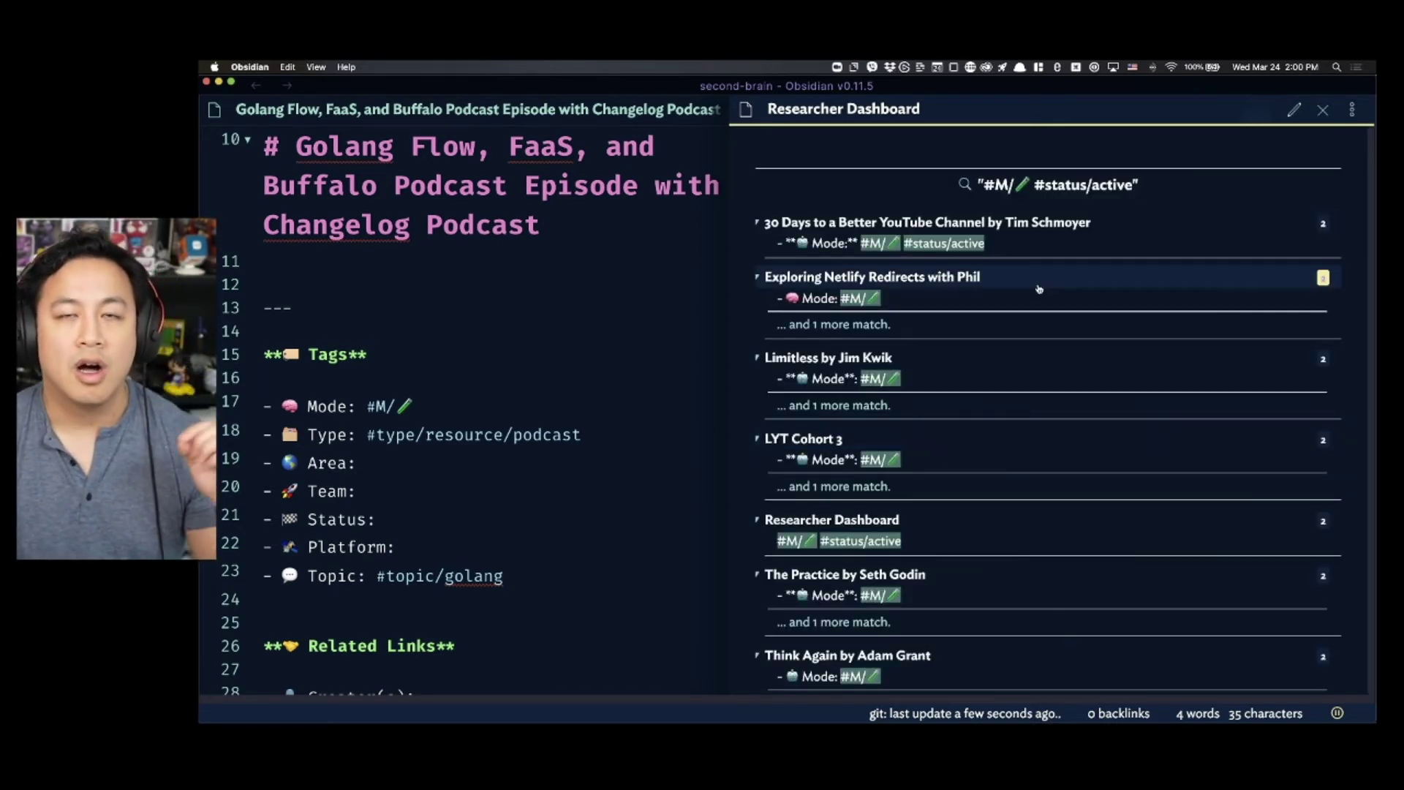
pyautogui.scroll(-1, 1031, 340)
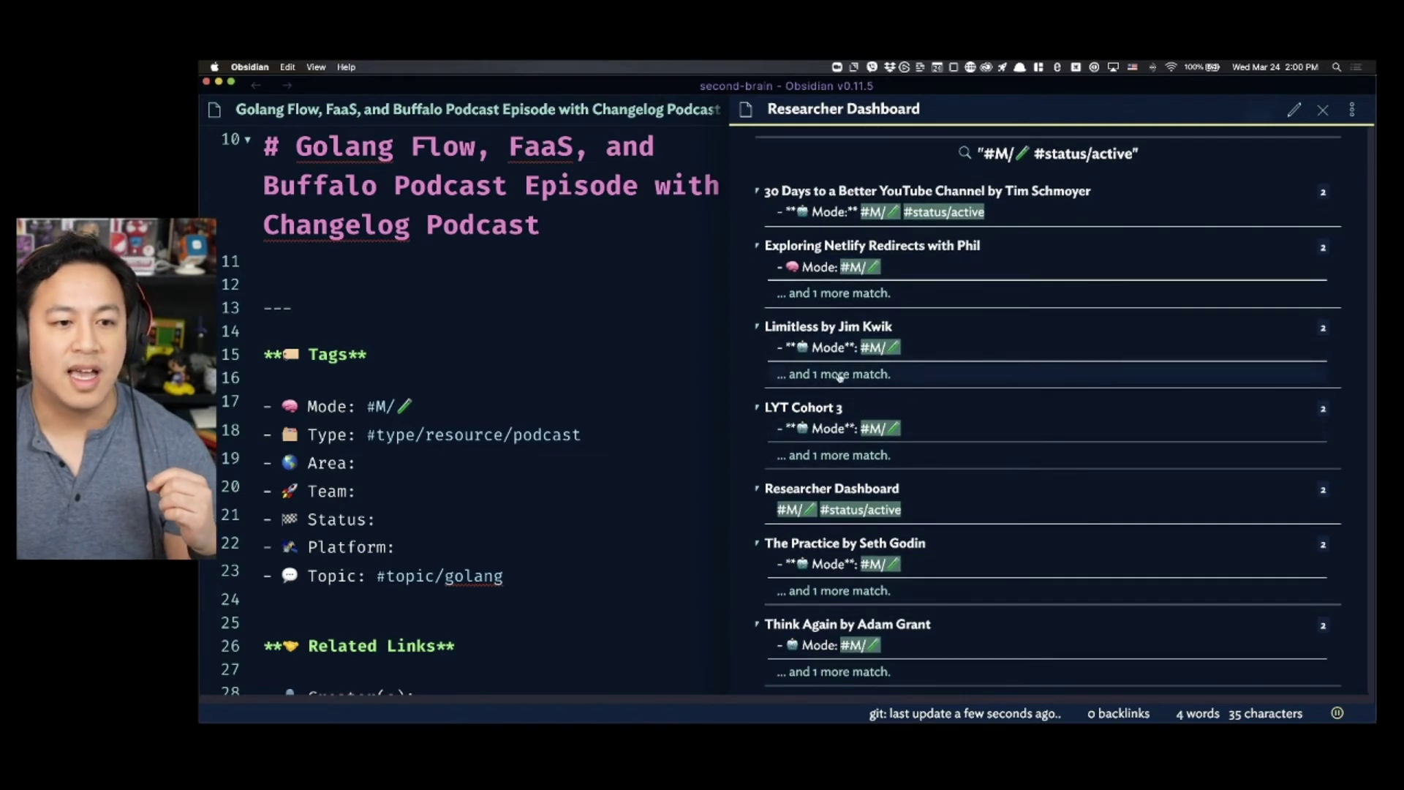
pyautogui.click(838, 374)
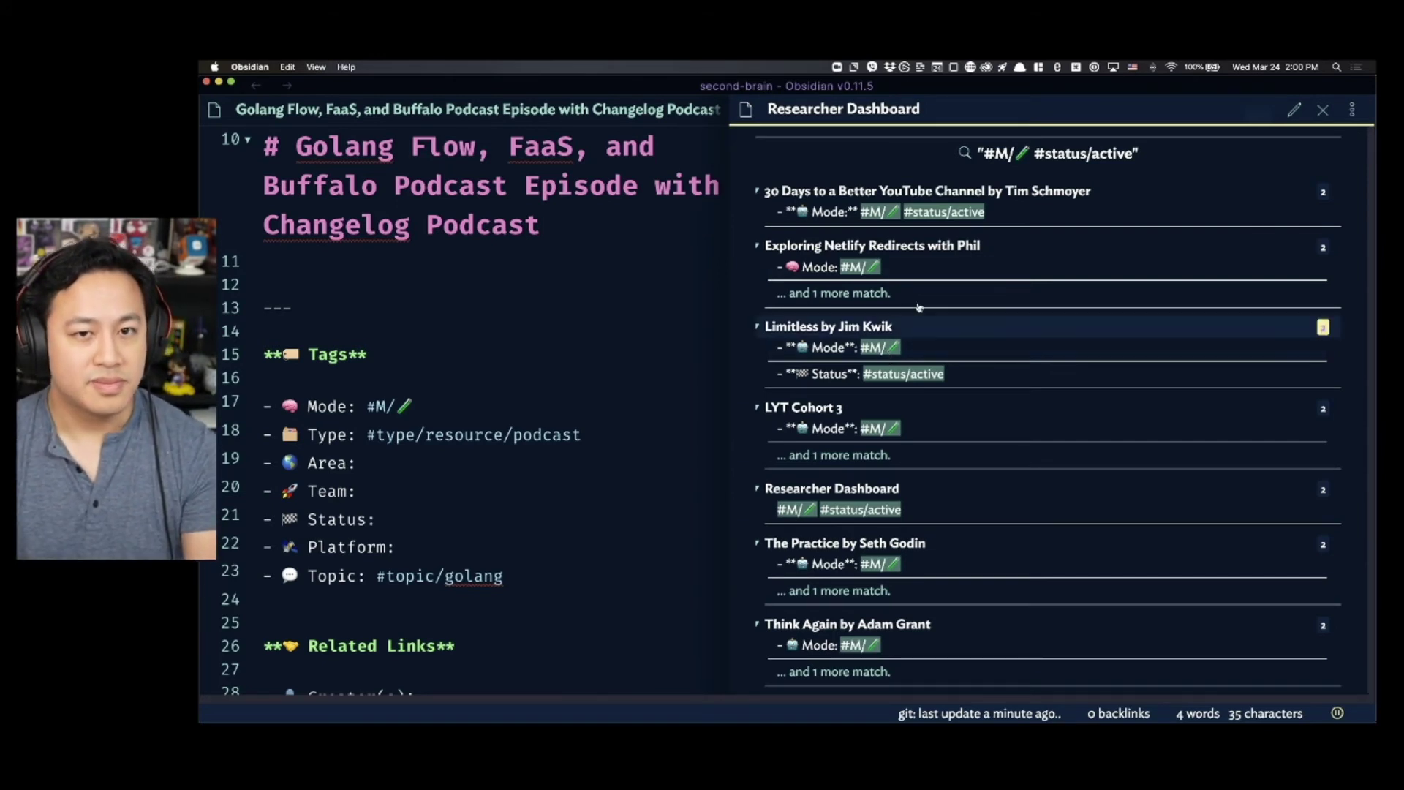
# - Add the tag #status/queue to the podcast note's Status line
pyautogui.click(461, 465)
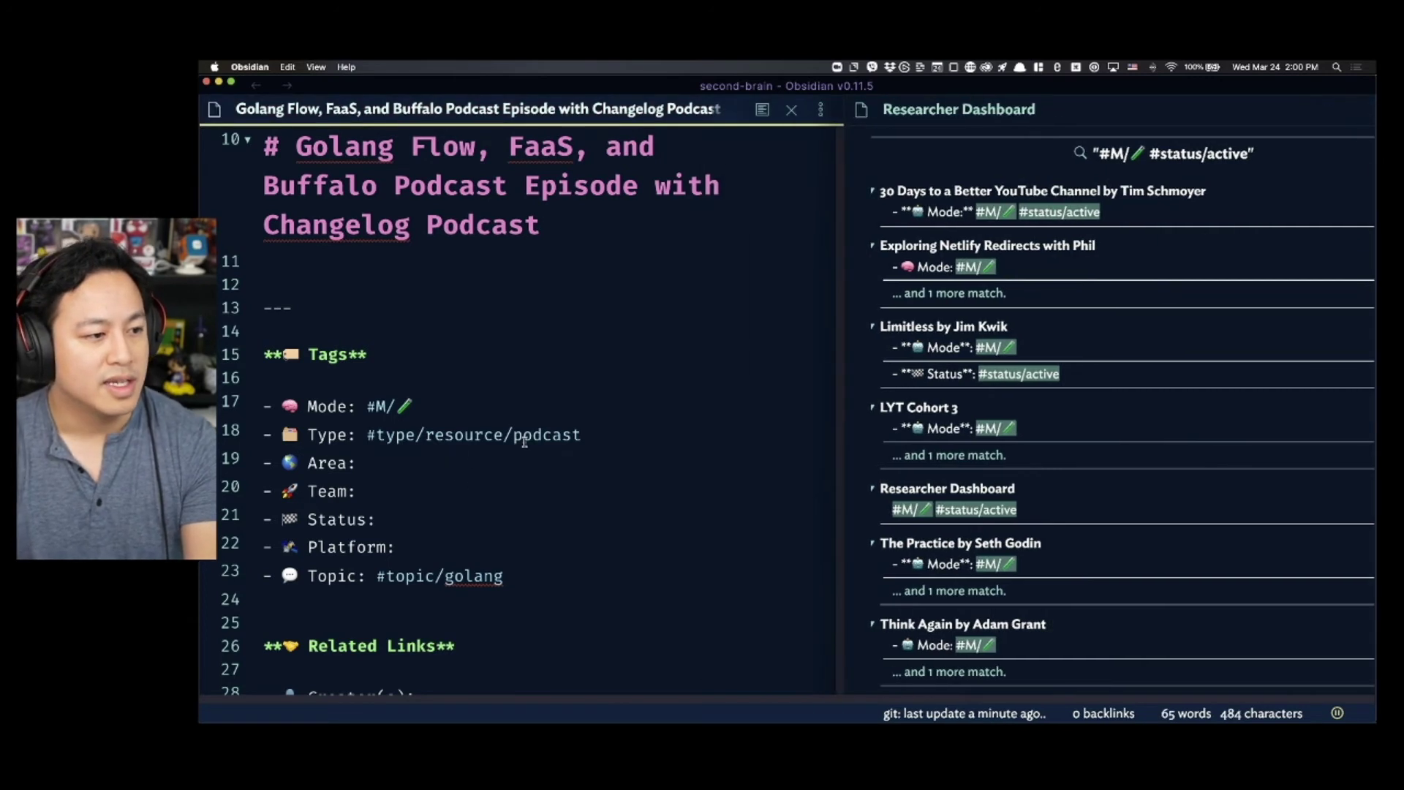
pyautogui.click(491, 522)
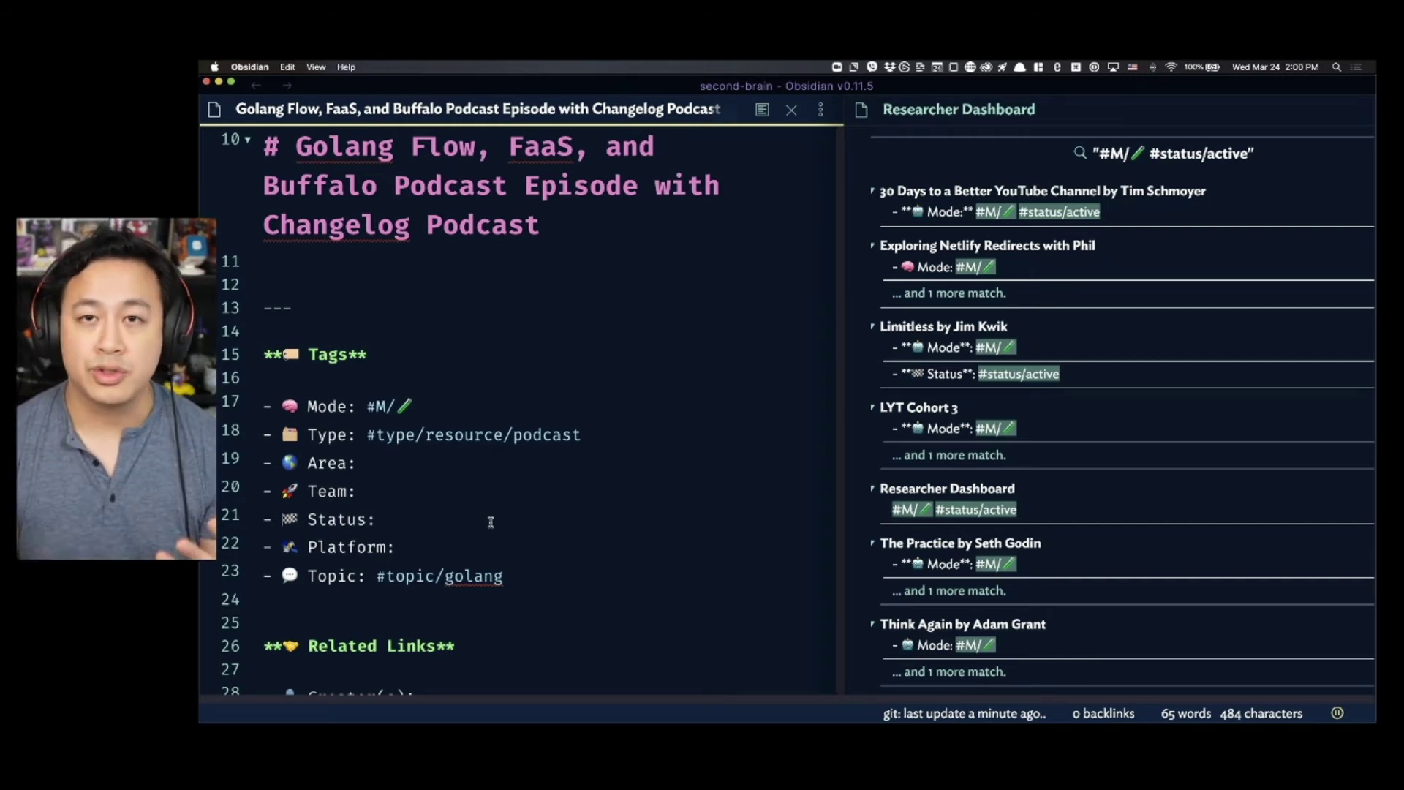
pyautogui.write('#status')
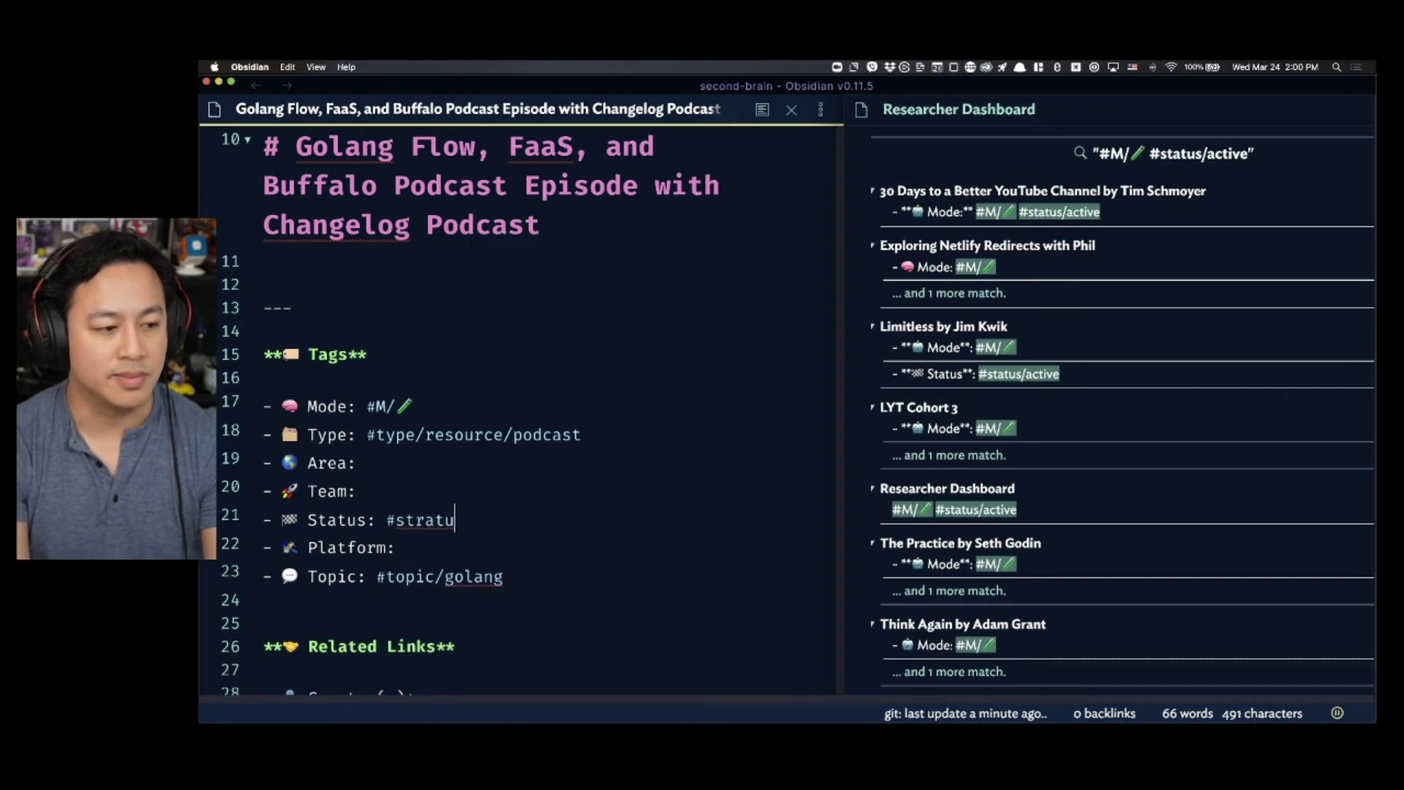
pyautogui.press('BackSpace')
pyautogui.press('BackSpace')
pyautogui.press('BackSpace')
pyautogui.press('BackSpace')
pyautogui.write('atus/queue')
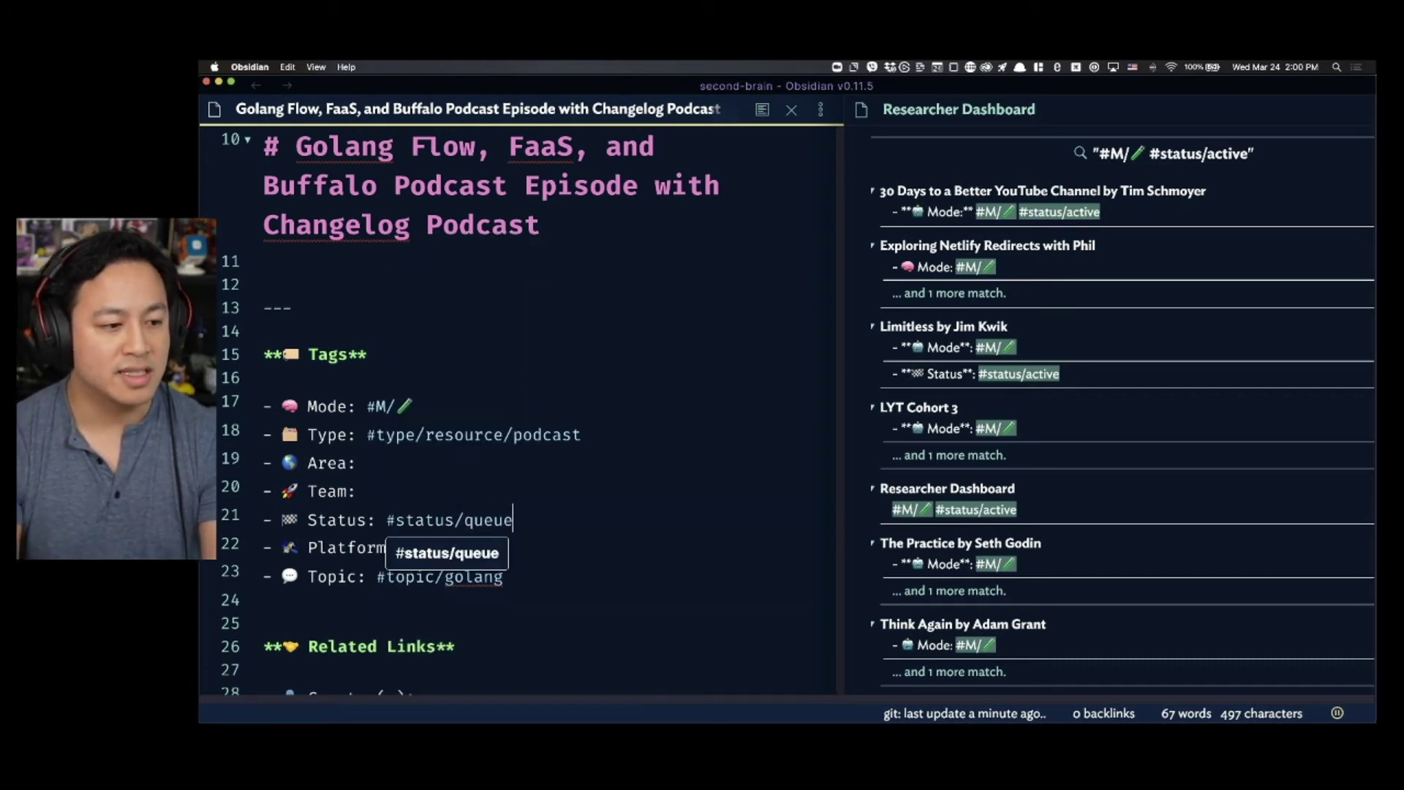
pyautogui.click(566, 472)
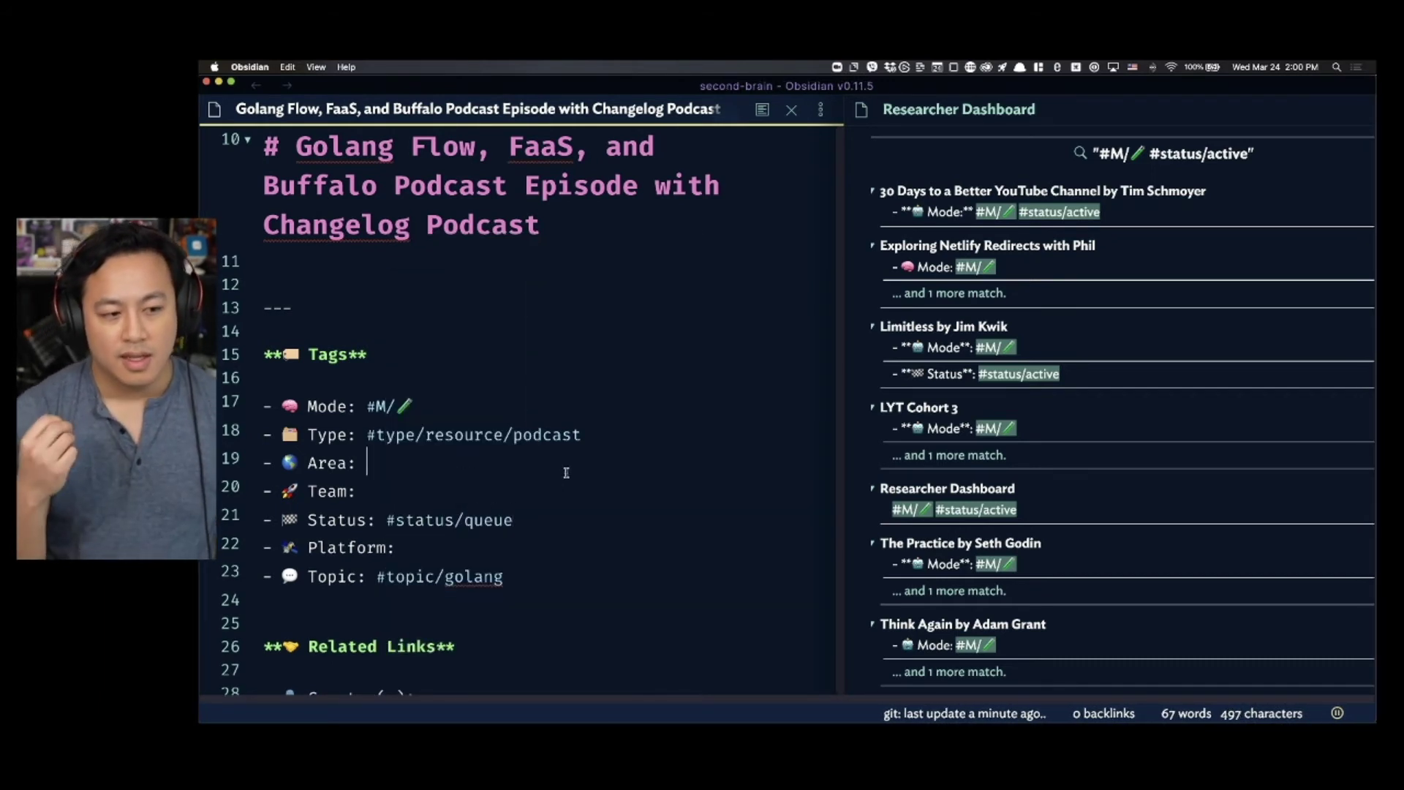
# - Return the dashboard to editing and add the heading "## Items in Queue" above the query block
pyautogui.click(1198, 177)
pyautogui.press('super+e')
pyautogui.click(964, 176)
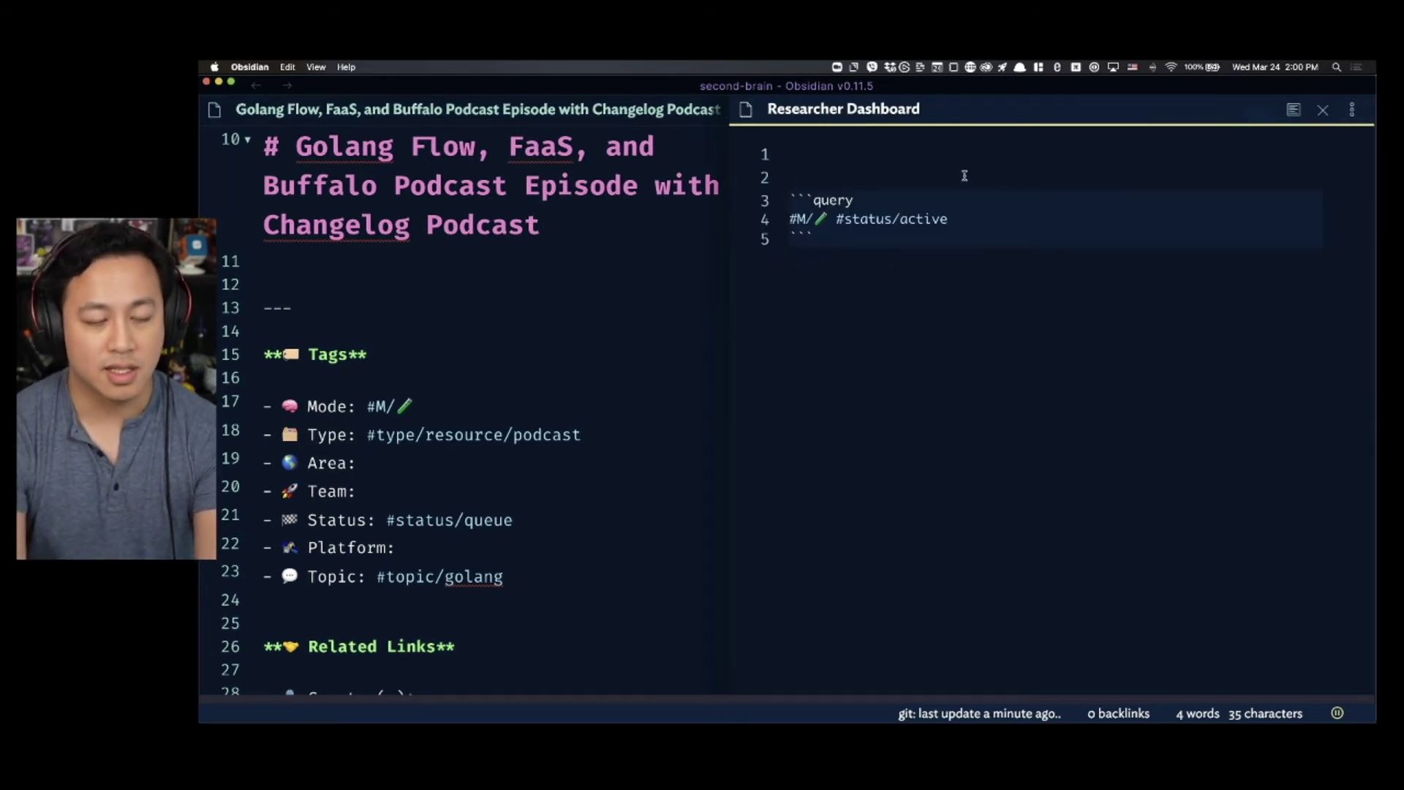
pyautogui.write('## Items in Q')
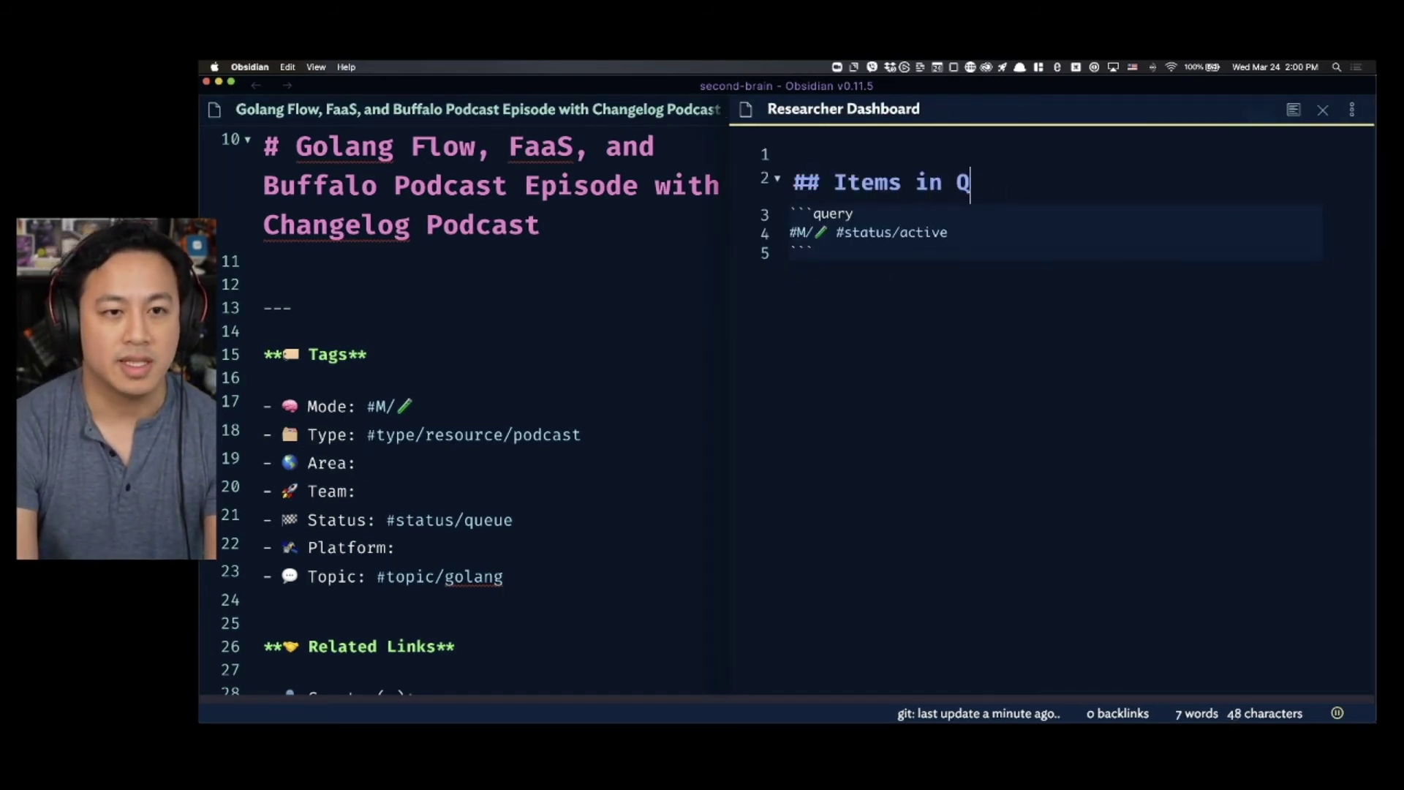
pyautogui.write('ueue')
pyautogui.press('Return')
# - Change the status tag in the dashboard query to #status/queue
pyautogui.press('BackSpace')
pyautogui.press('BackSpace')
pyautogui.press('BackSpace')
pyautogui.press('BackSpace')
pyautogui.press('BackSpace')
pyautogui.press('BackSpace')
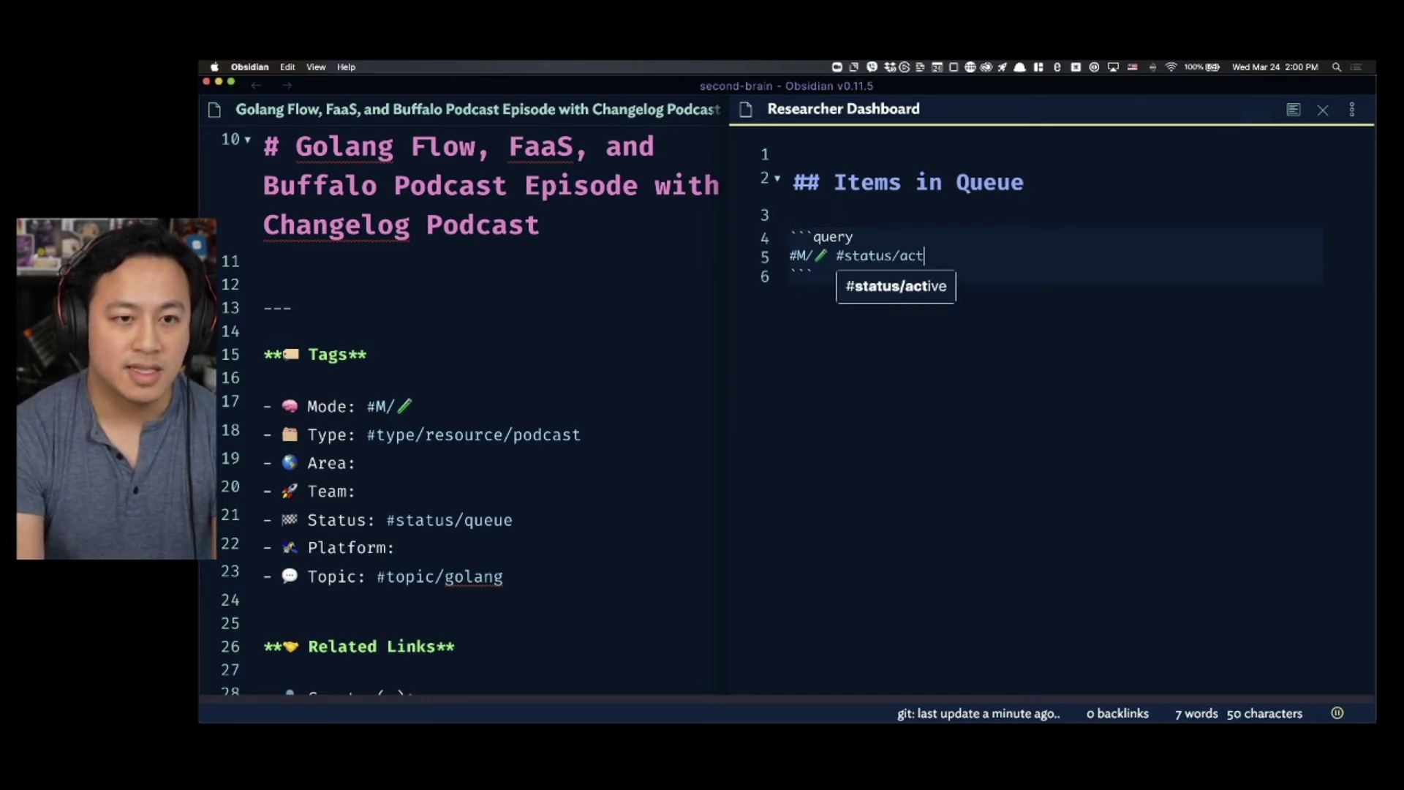
pyautogui.write('queue')
pyautogui.press('Escape')
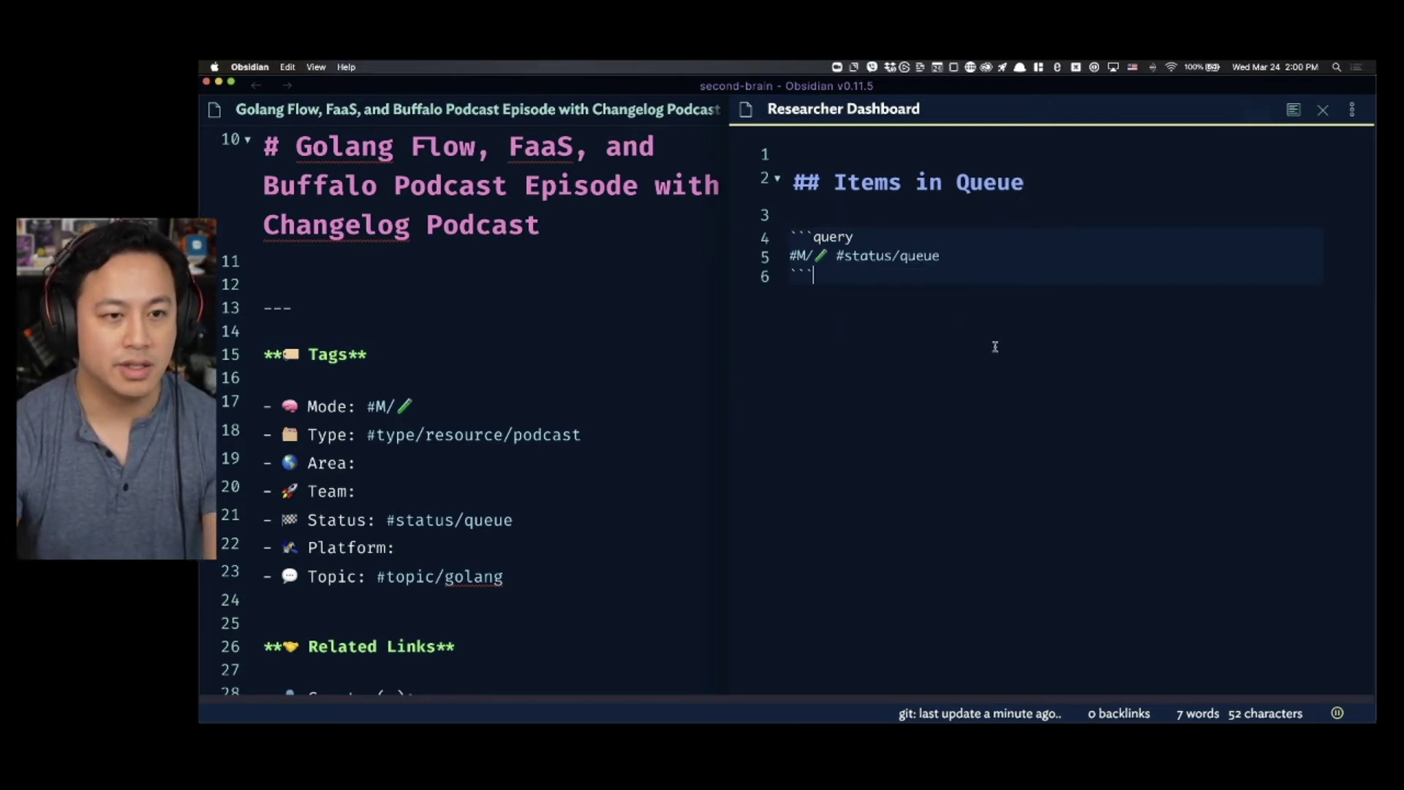
# - Preview the Items in Queue results to find the podcast note, and close the dashboard pane
pyautogui.press('super+e')
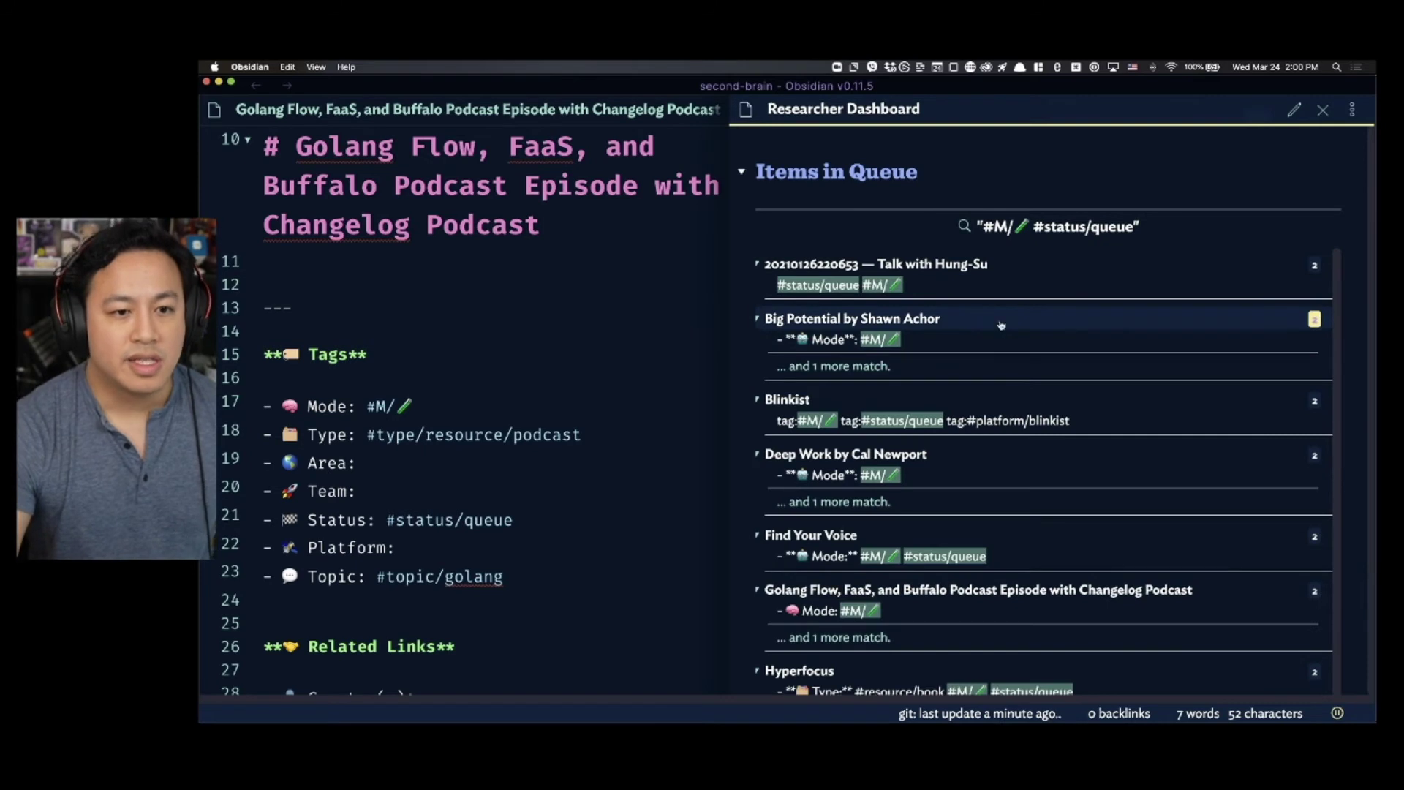
pyautogui.scroll(-2, 904, 439)
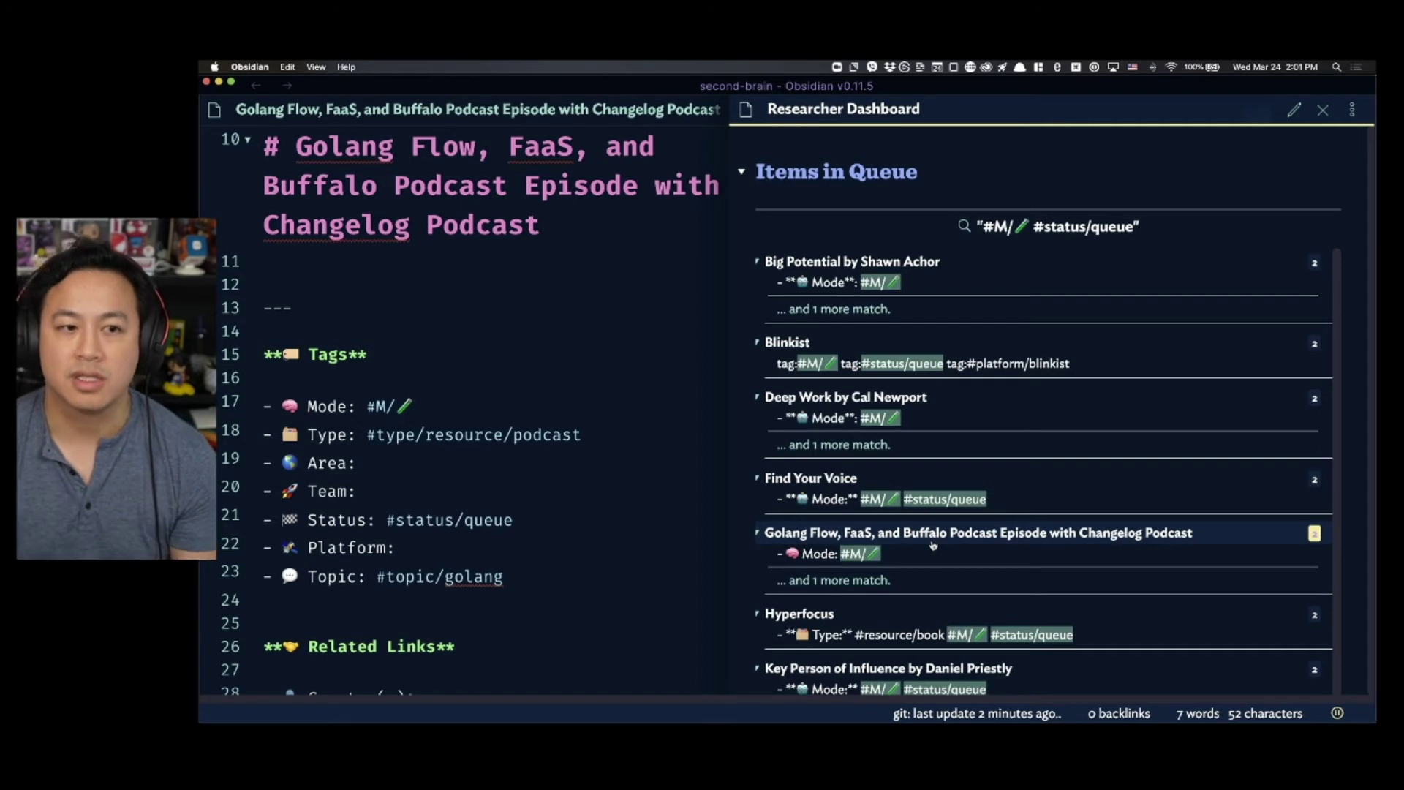
pyautogui.click(1321, 110)
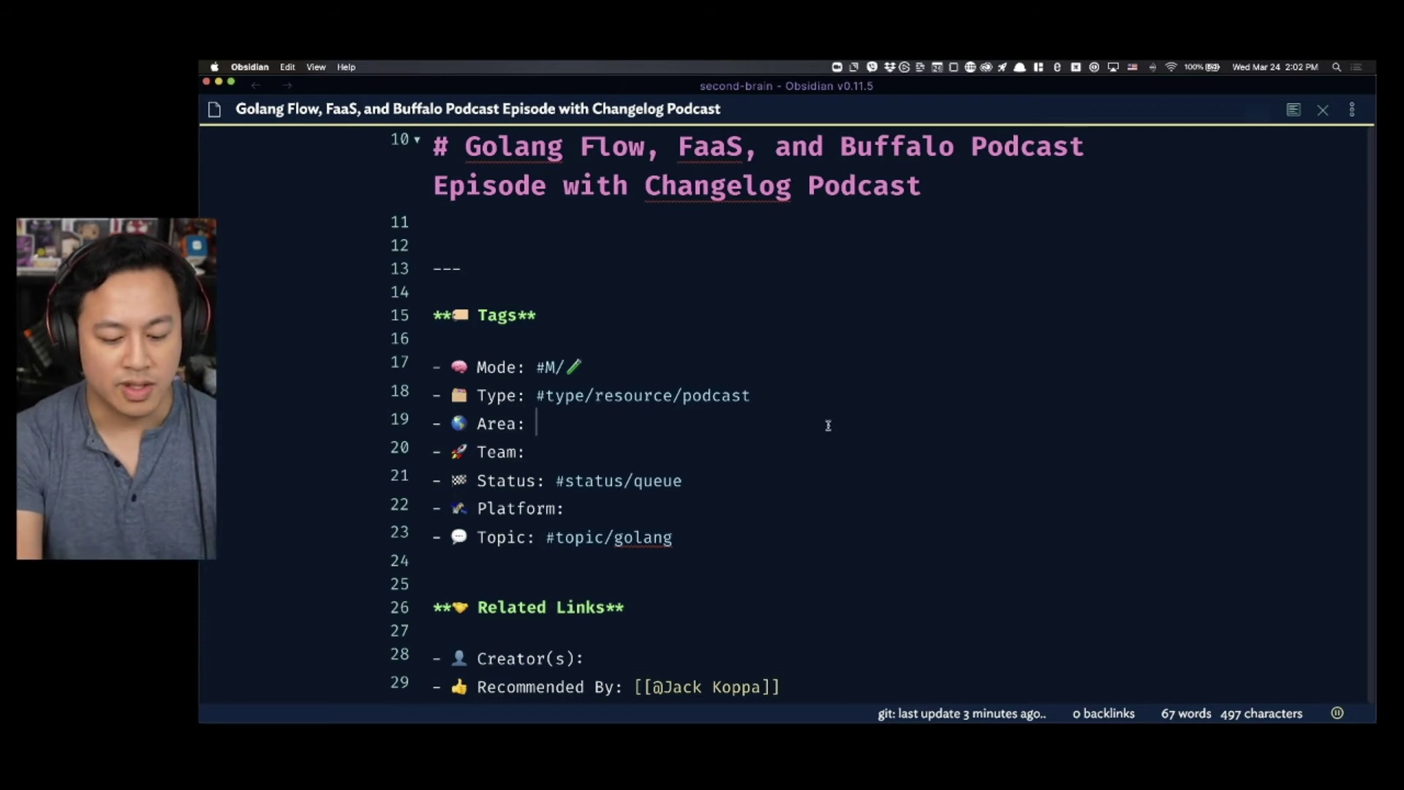
pyautogui.press('super+Tab')
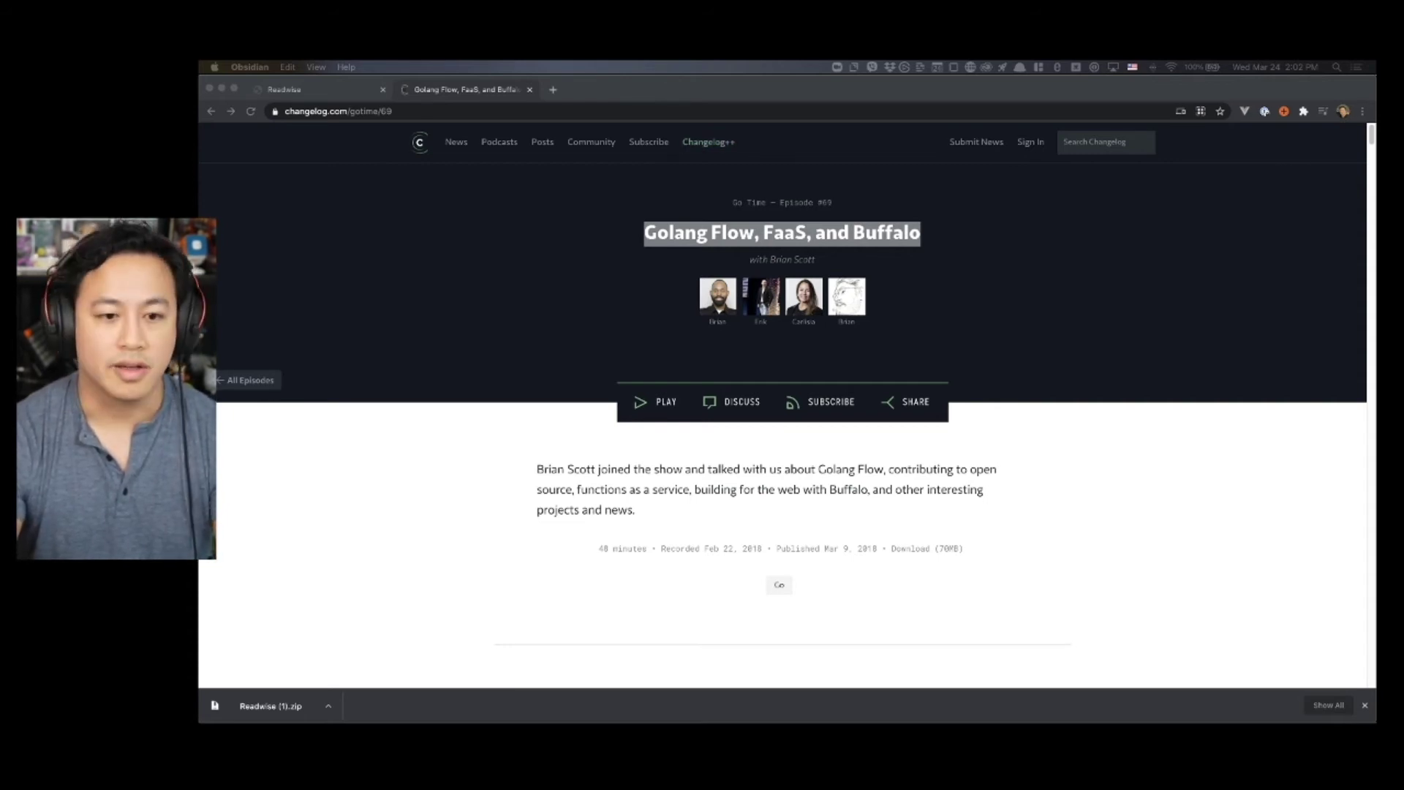
pyautogui.click(1099, 356)
pyautogui.press('super+t')
pyautogui.write('https://www.youtube.com/watch?v=zbpoUWO3kA8')
pyautogui.press('Return')
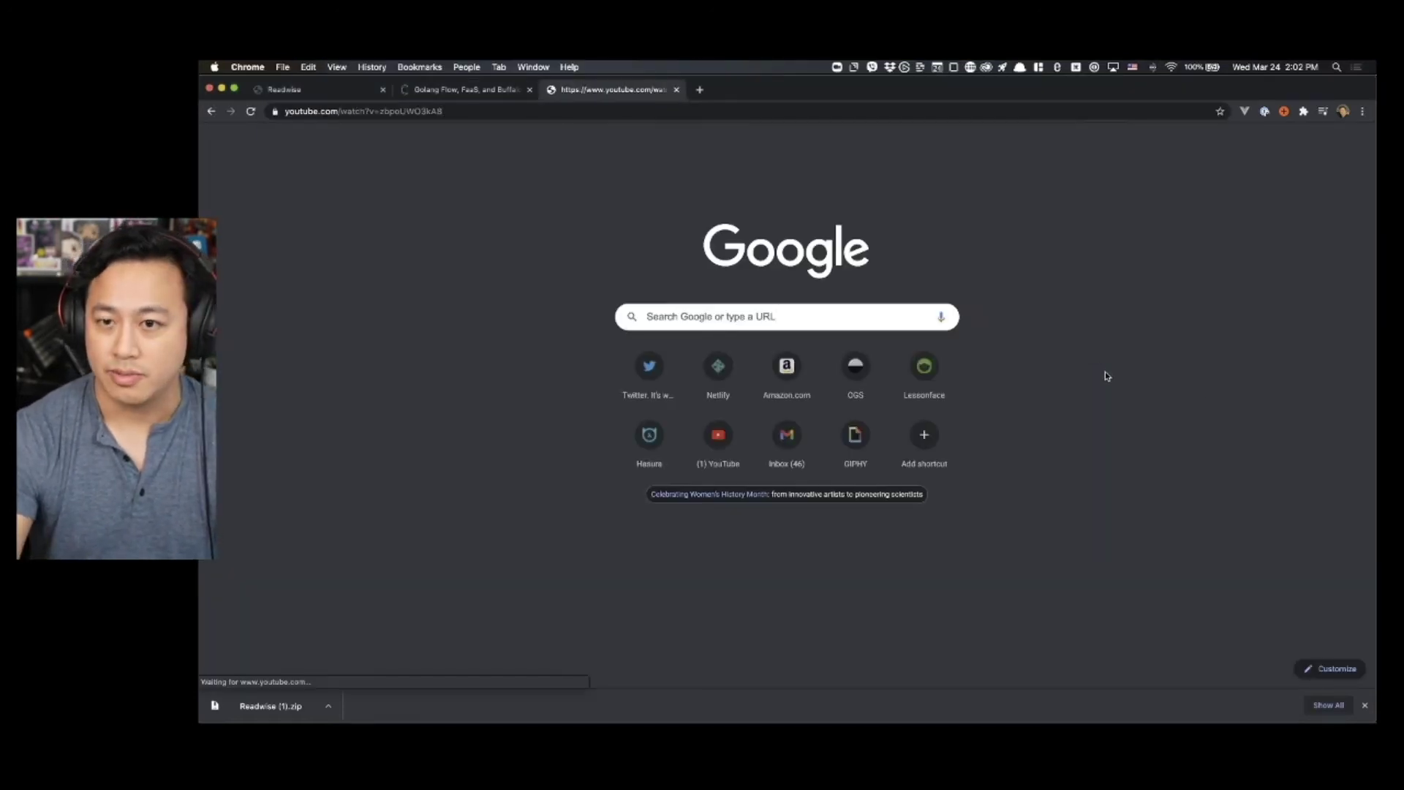
# - Bring the Chrome window with the Harry Chapin video back to the front and pause playback
pyautogui.press('super+Tab')
pyautogui.hotkey('ctrl', 'Up')
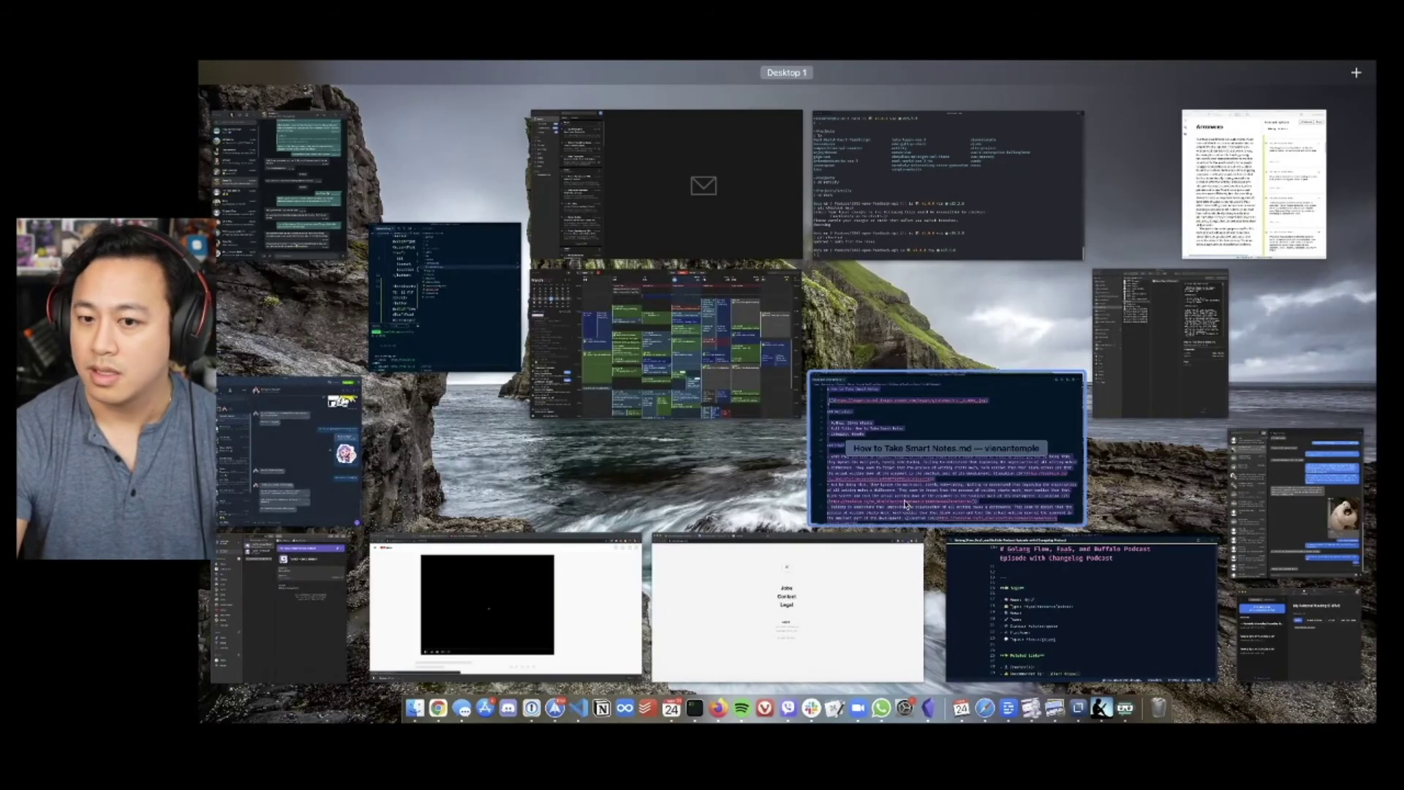
pyautogui.click(512, 607)
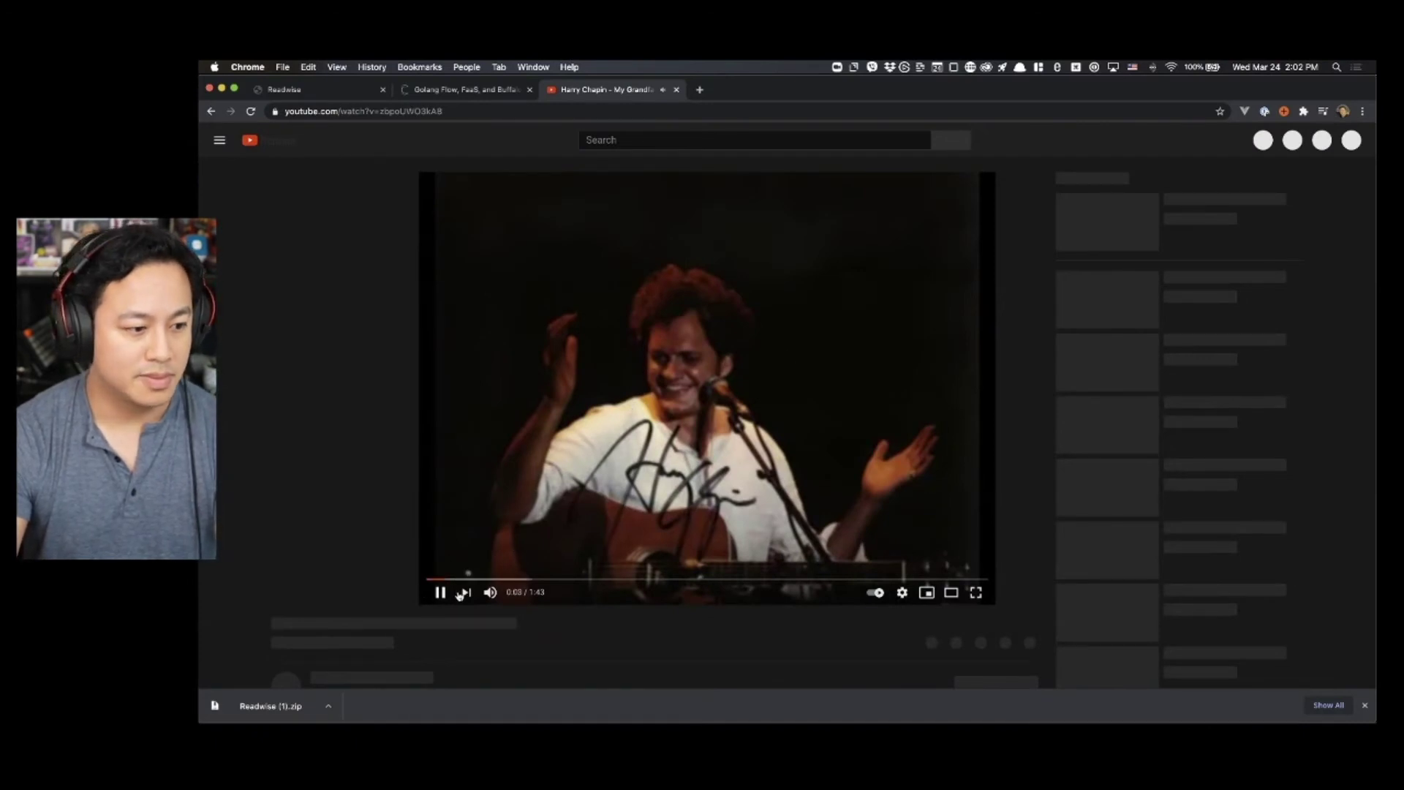
pyautogui.click(386, 593)
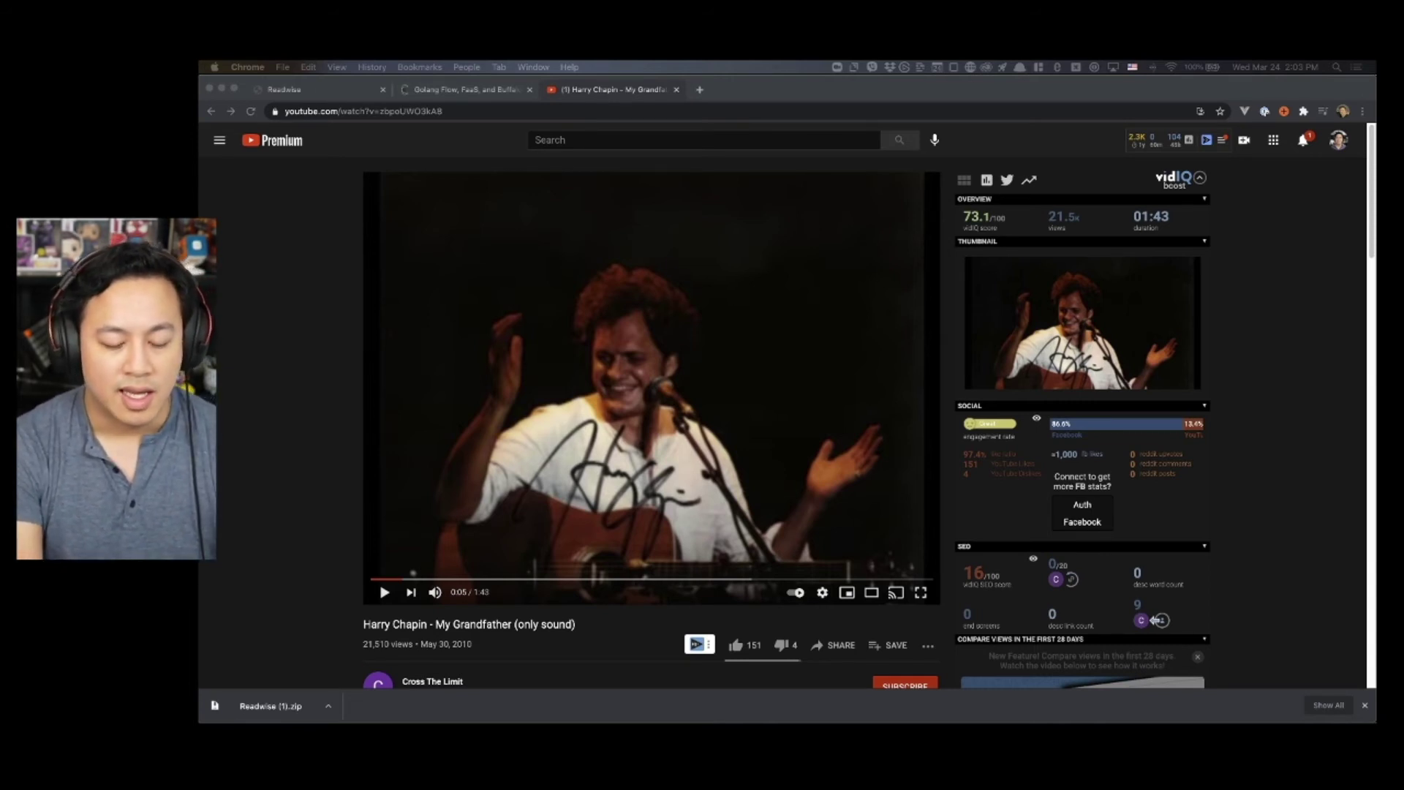
# - Switch to Obsidian and open the note "Good Tired and Bad Tired — Harry Chapin" in a new pane
pyautogui.press('super+Tab')
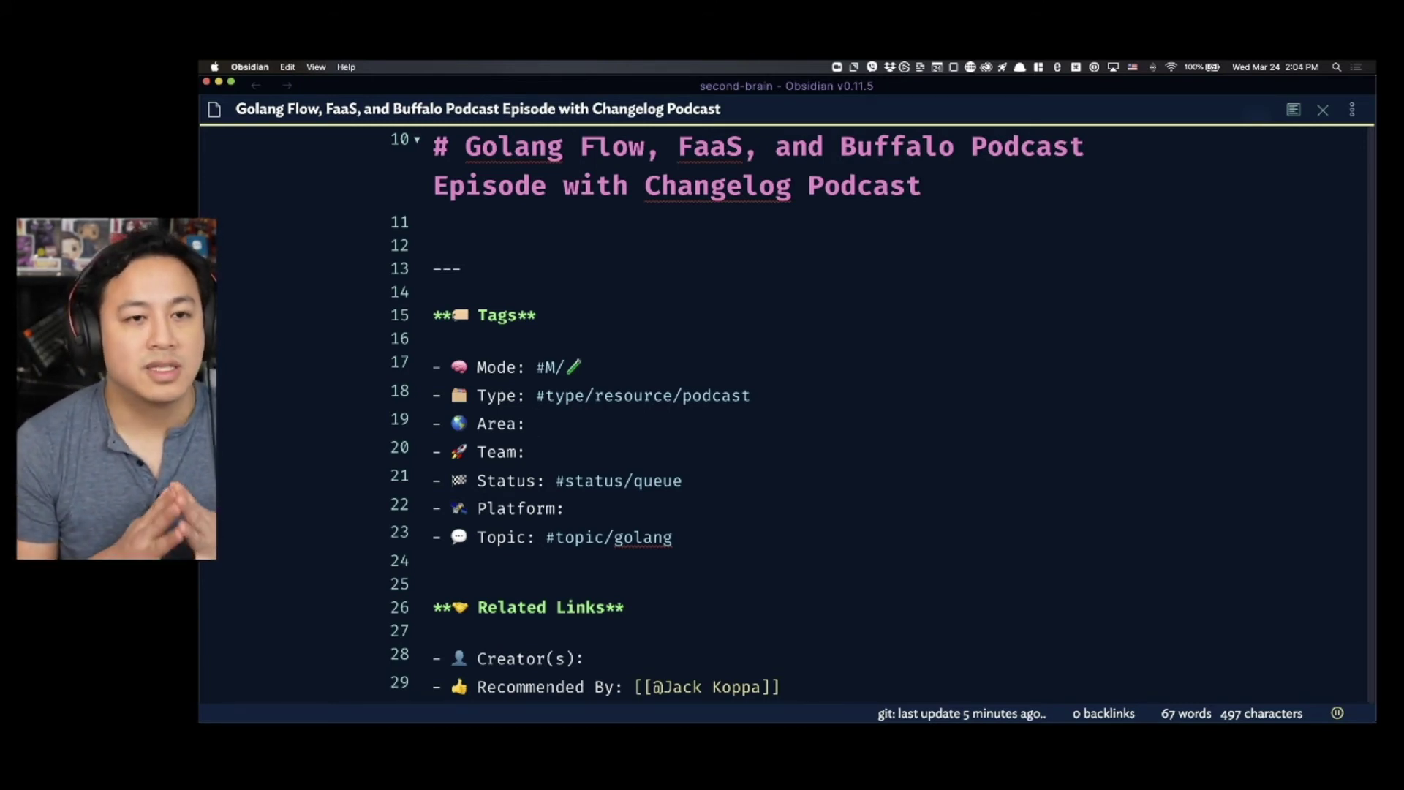
pyautogui.press('super+o')
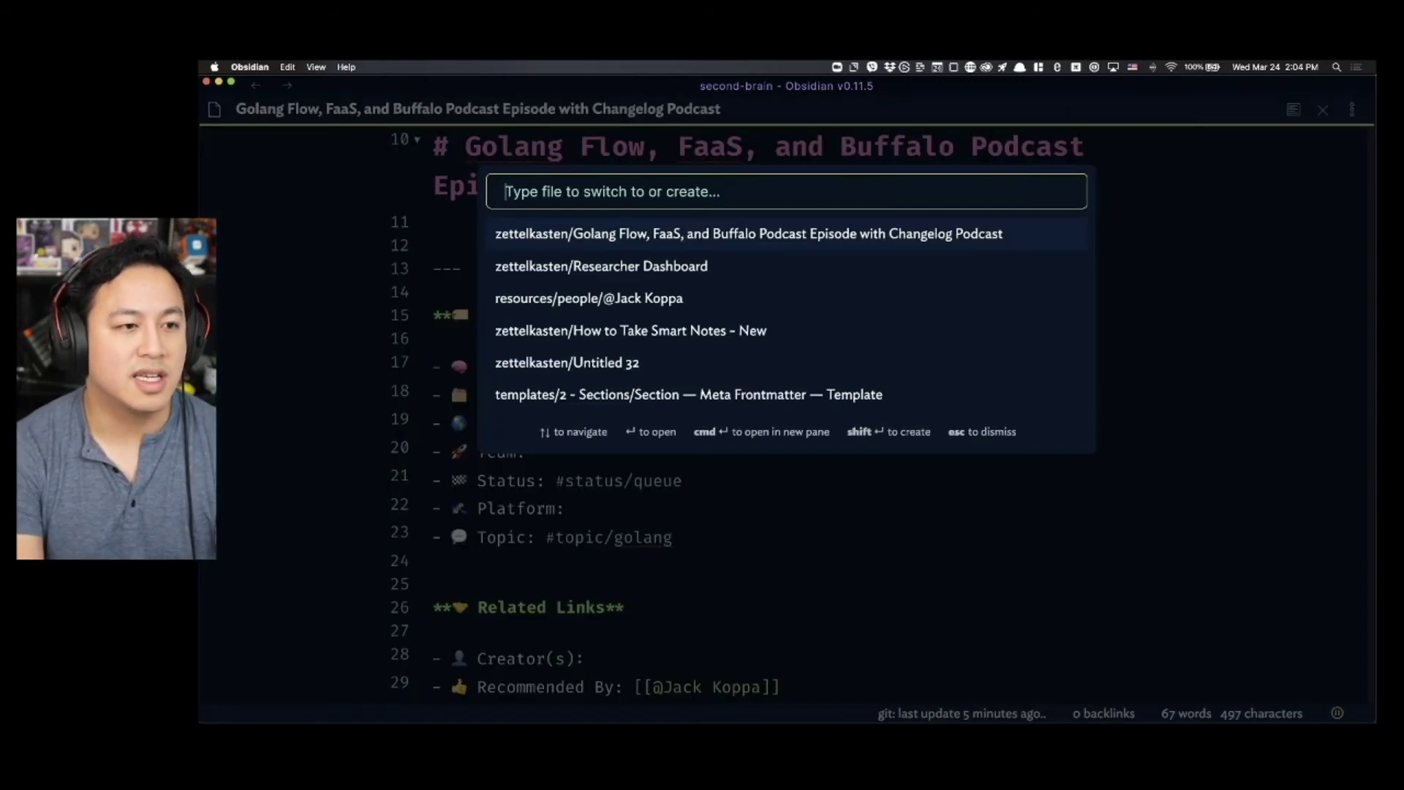
pyautogui.write('harry')
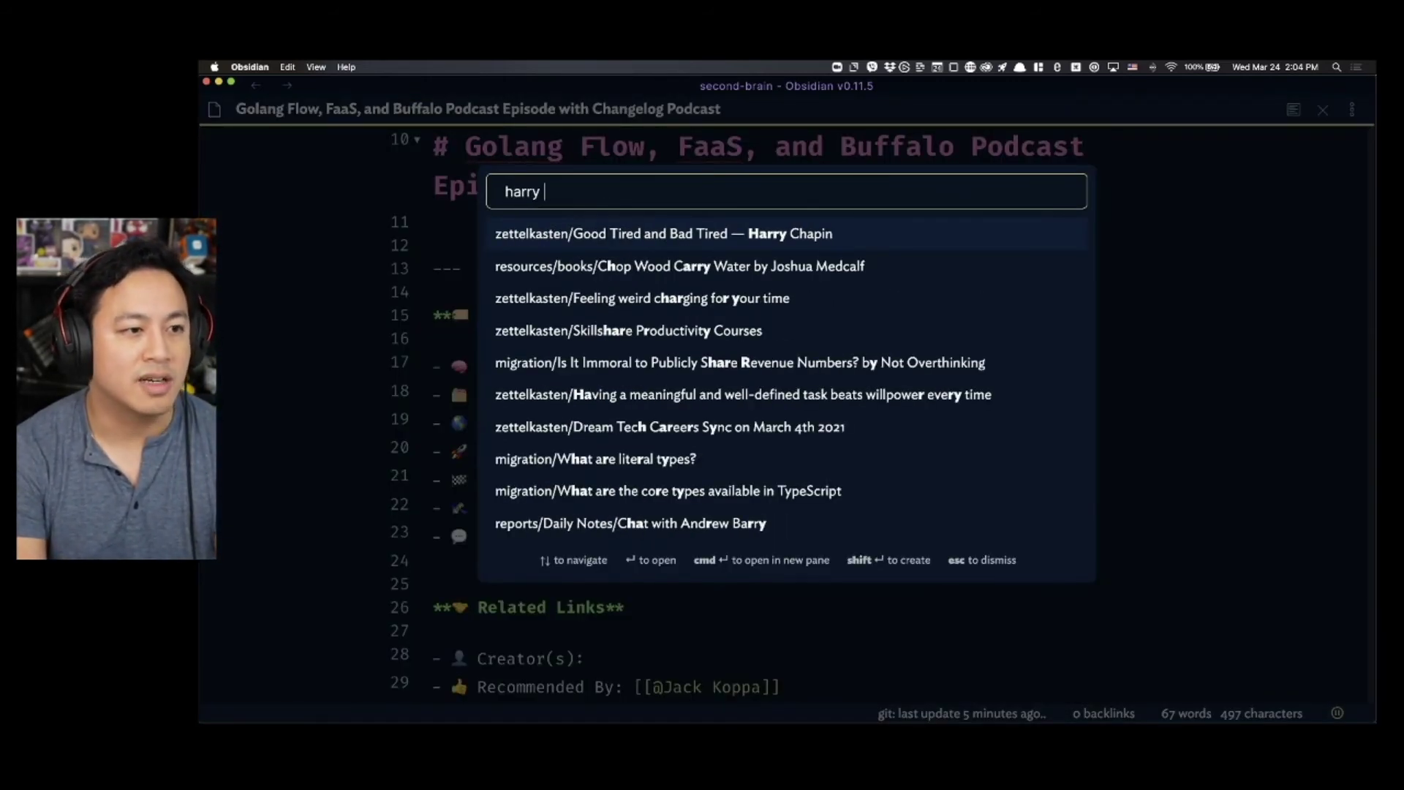
pyautogui.press('super+Return')
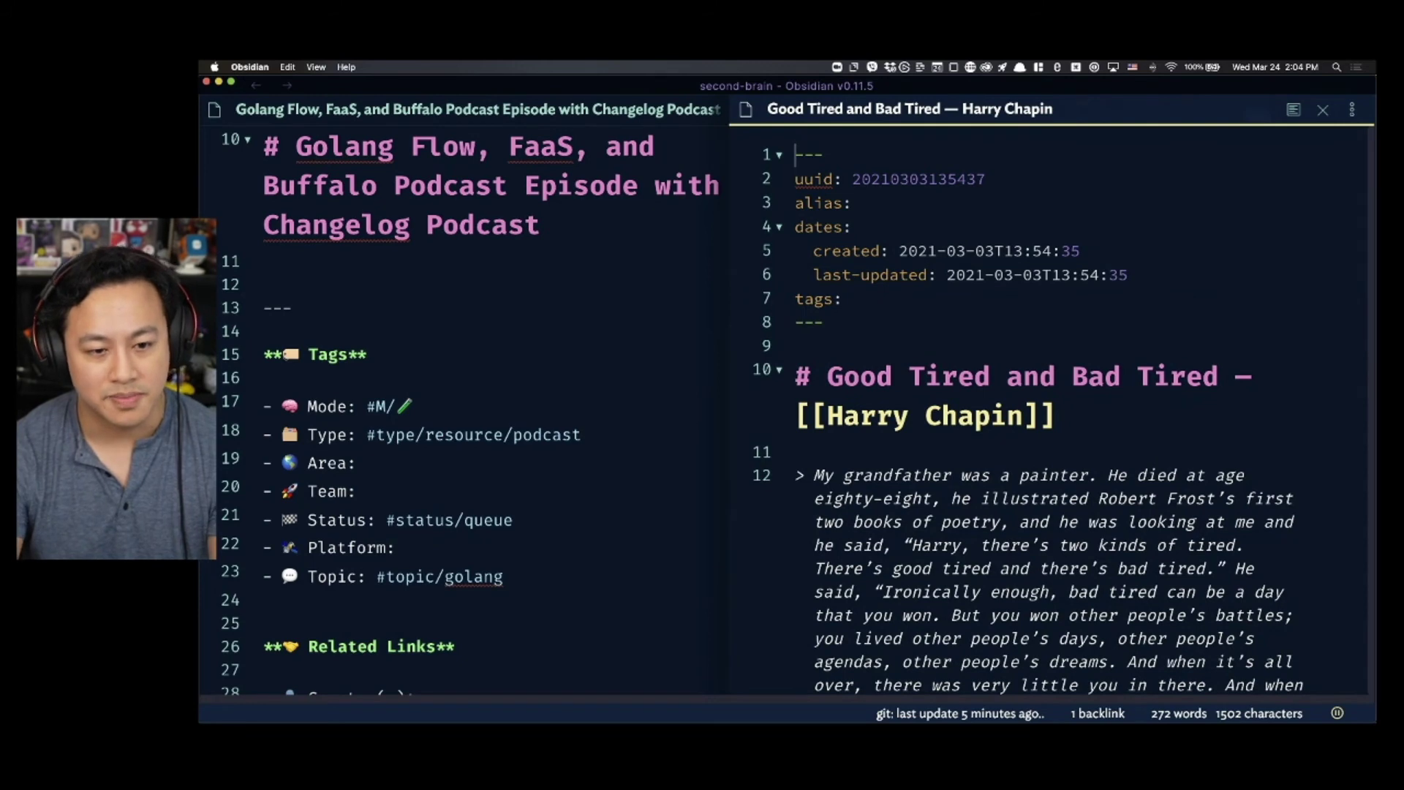
# - Add the link [[Twitch Stream — 2021-03-24]] to the empty bullet under Related Links in the Harry Chapin note
pyautogui.click(979, 414)
pyautogui.scroll(-2, 1059, 514)
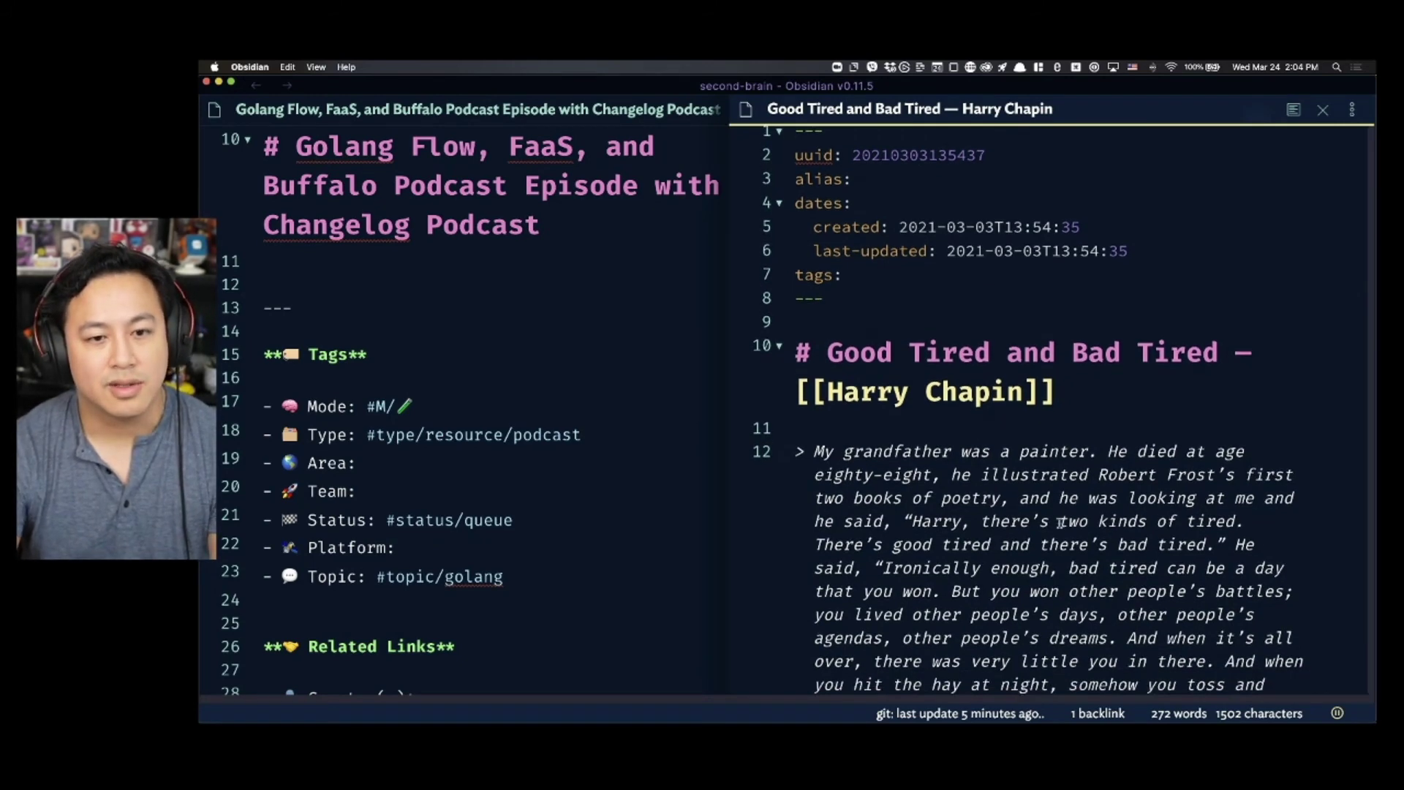
pyautogui.scroll(-3, 1031, 593)
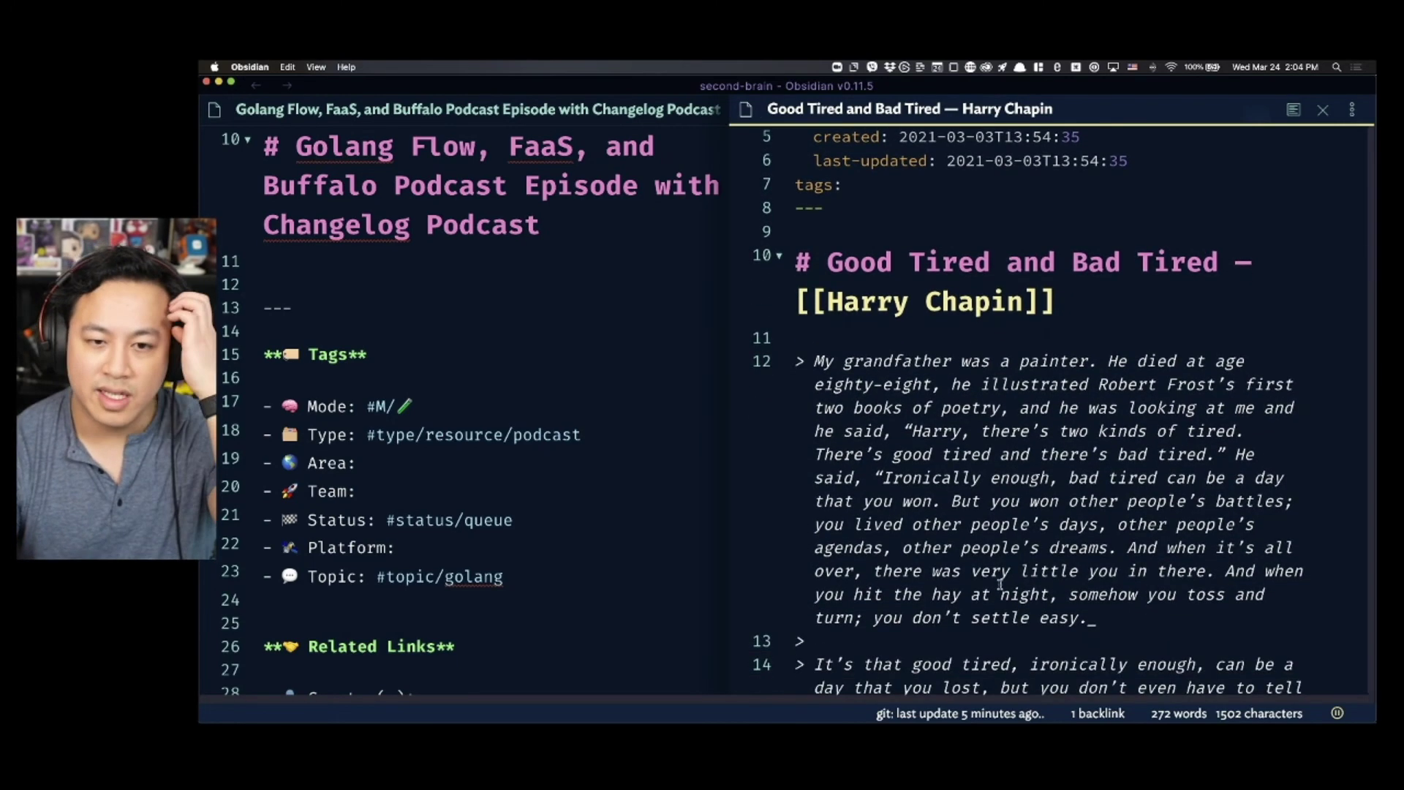
pyautogui.scroll(-15, 902, 502)
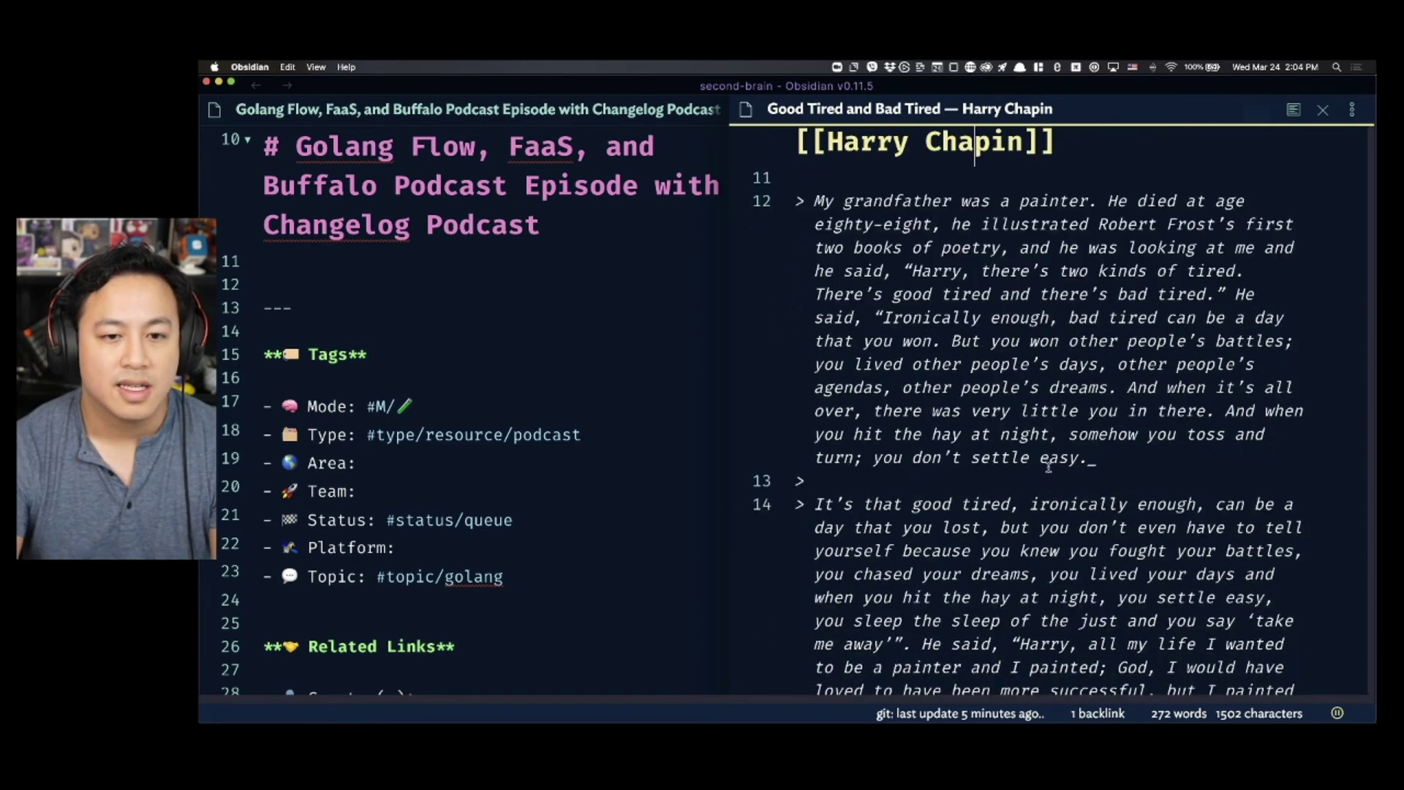
pyautogui.scroll(-18, 1050, 492)
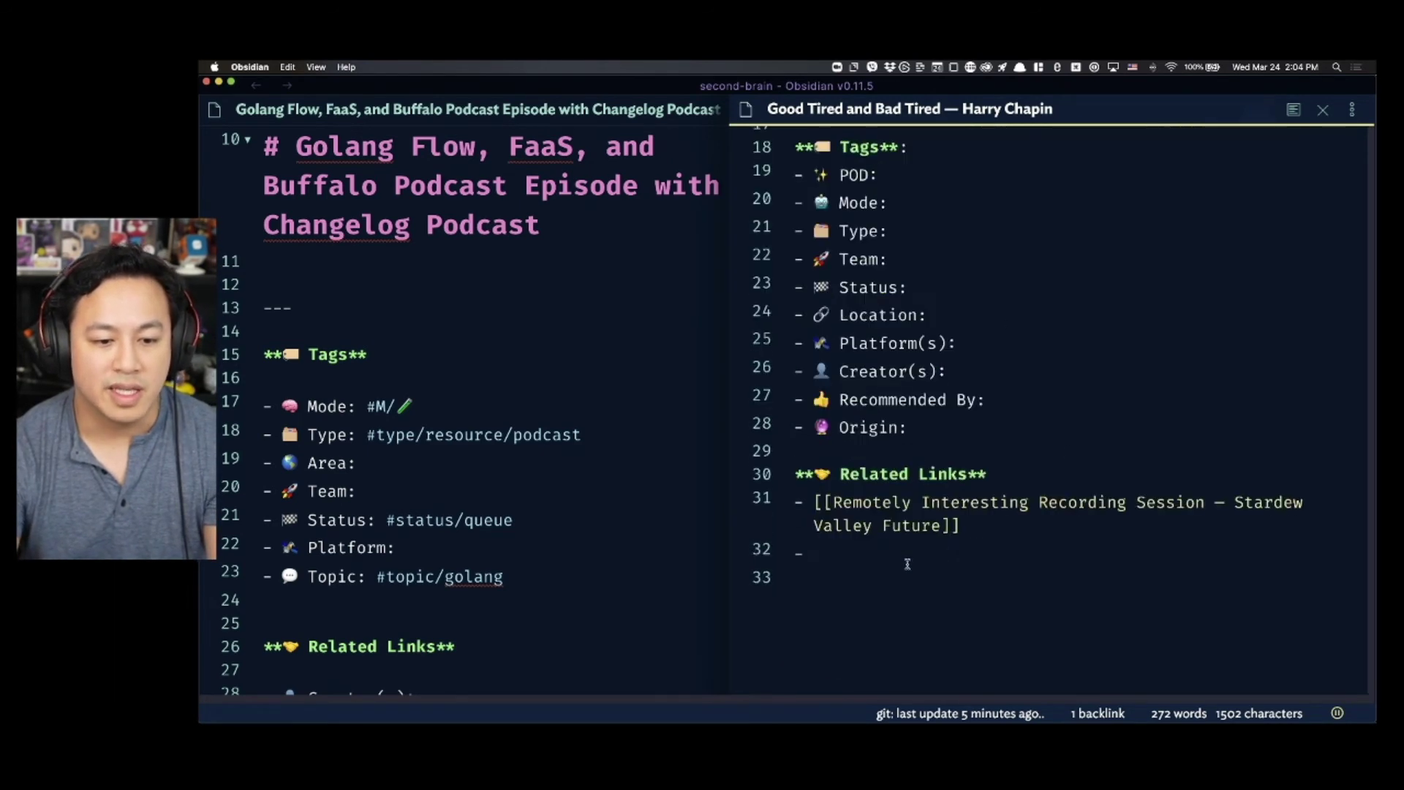
pyautogui.moveTo(1013, 520); pyautogui.dragTo(852, 449)
pyautogui.click(991, 636)
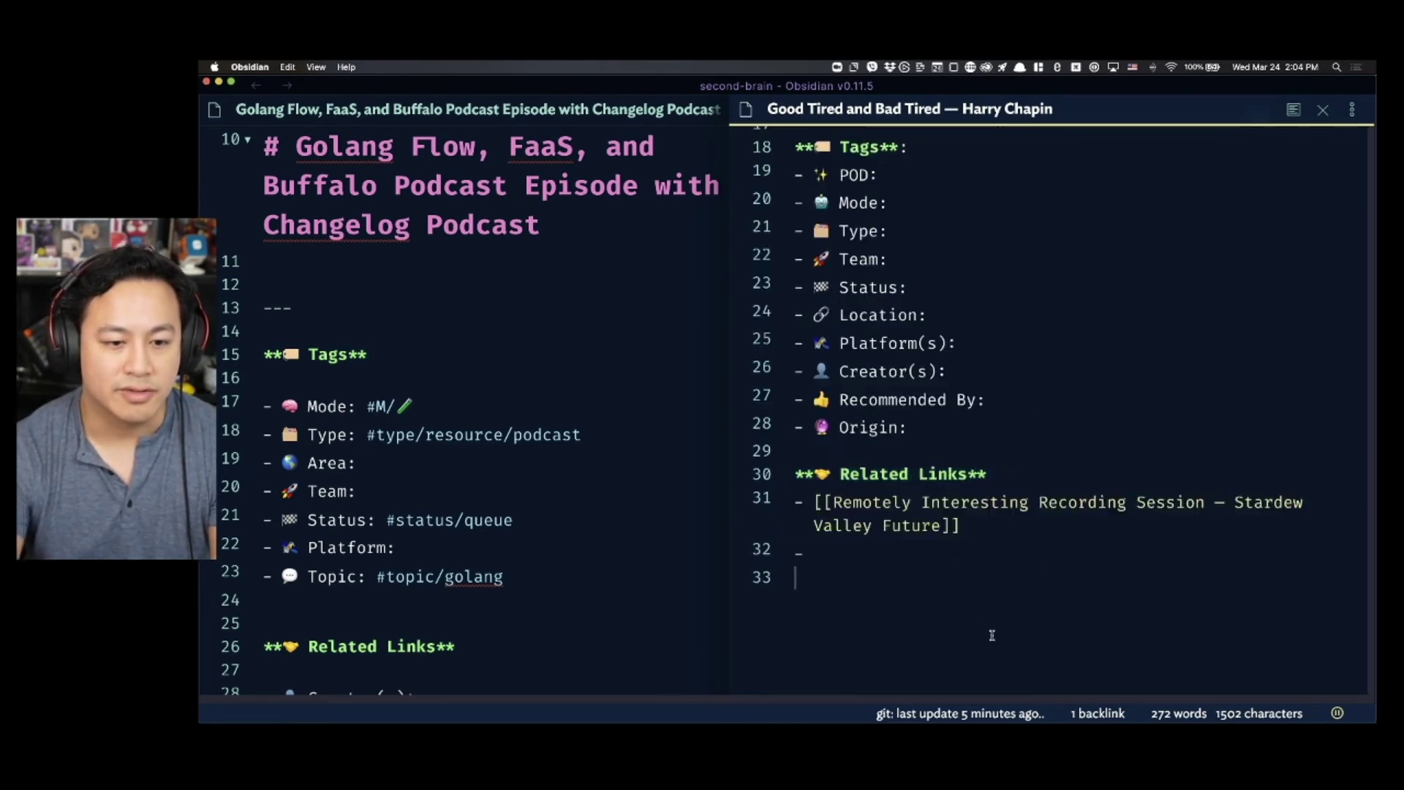
pyautogui.click(908, 548)
pyautogui.write('[[Tw')
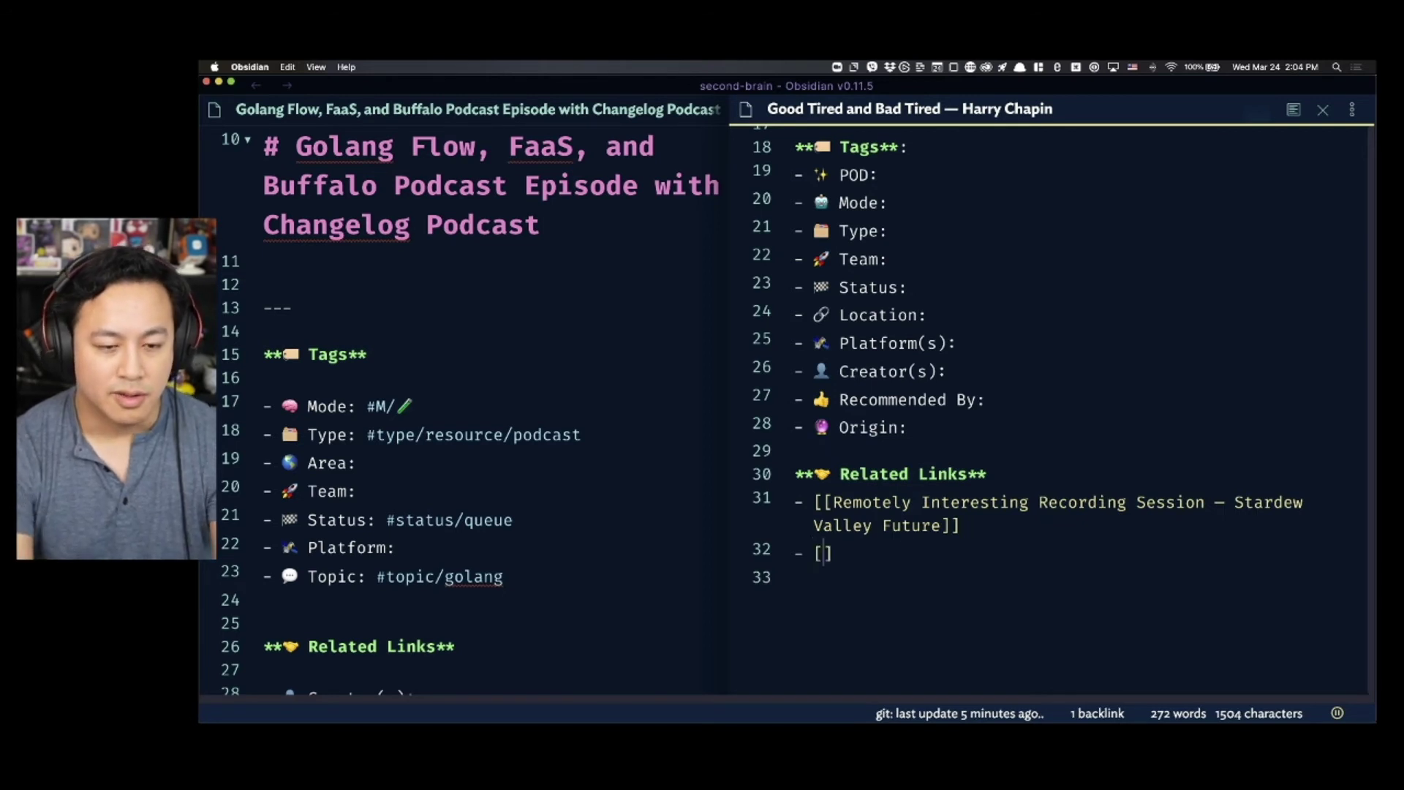
pyautogui.write('itch')
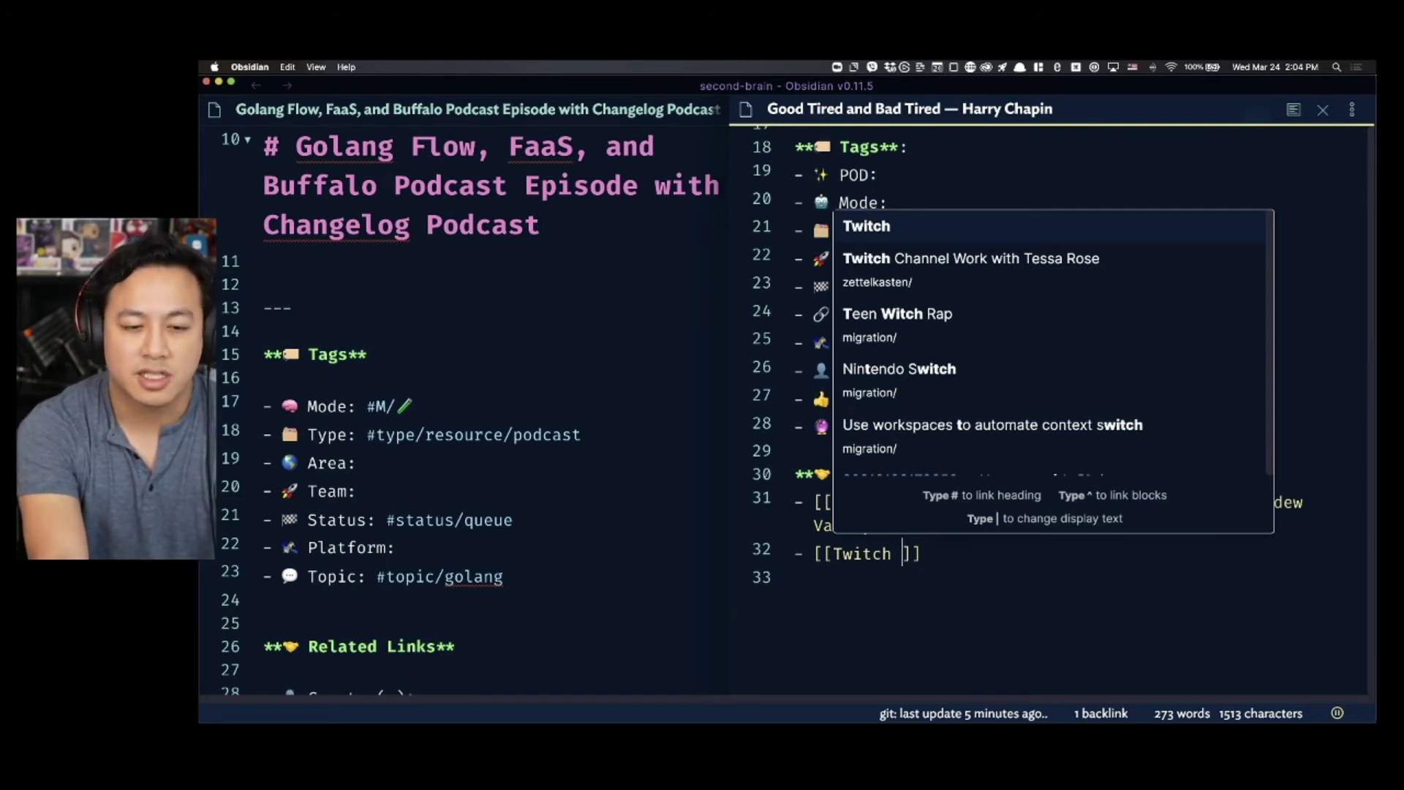
pyautogui.write('Stream ')
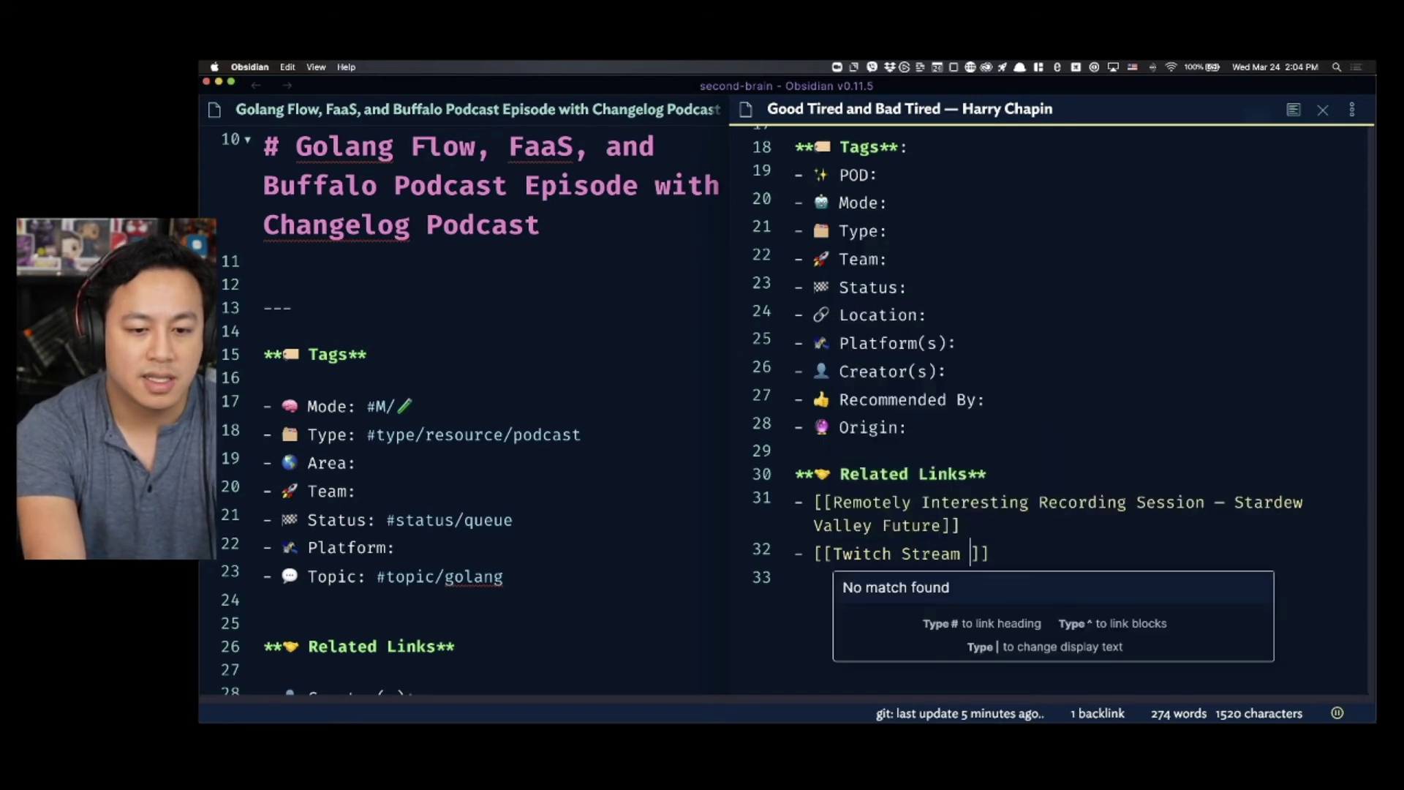
pyautogui.write('– 2021-03-2')
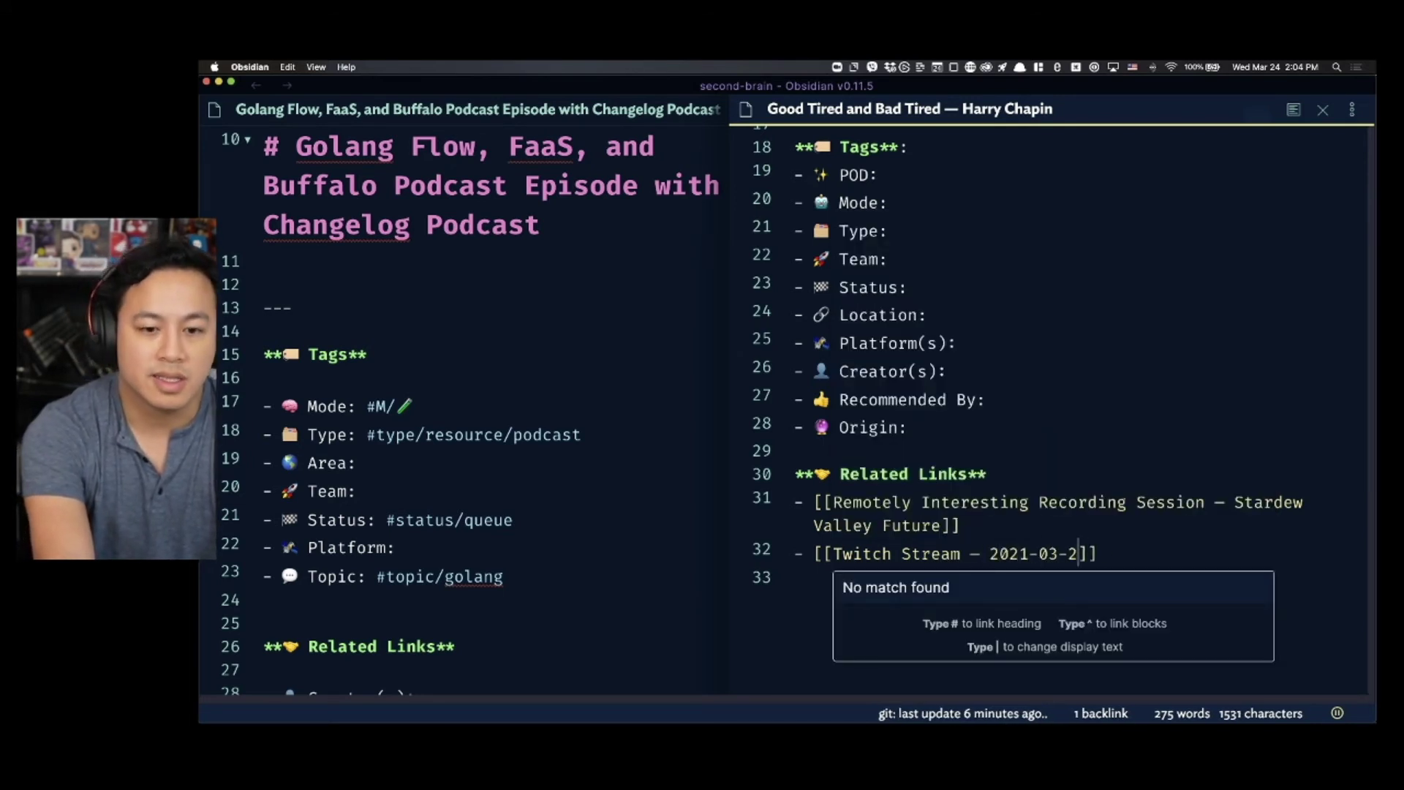
pyautogui.write('4')
pyautogui.scroll(-1, 951, 504)
pyautogui.click(980, 470)
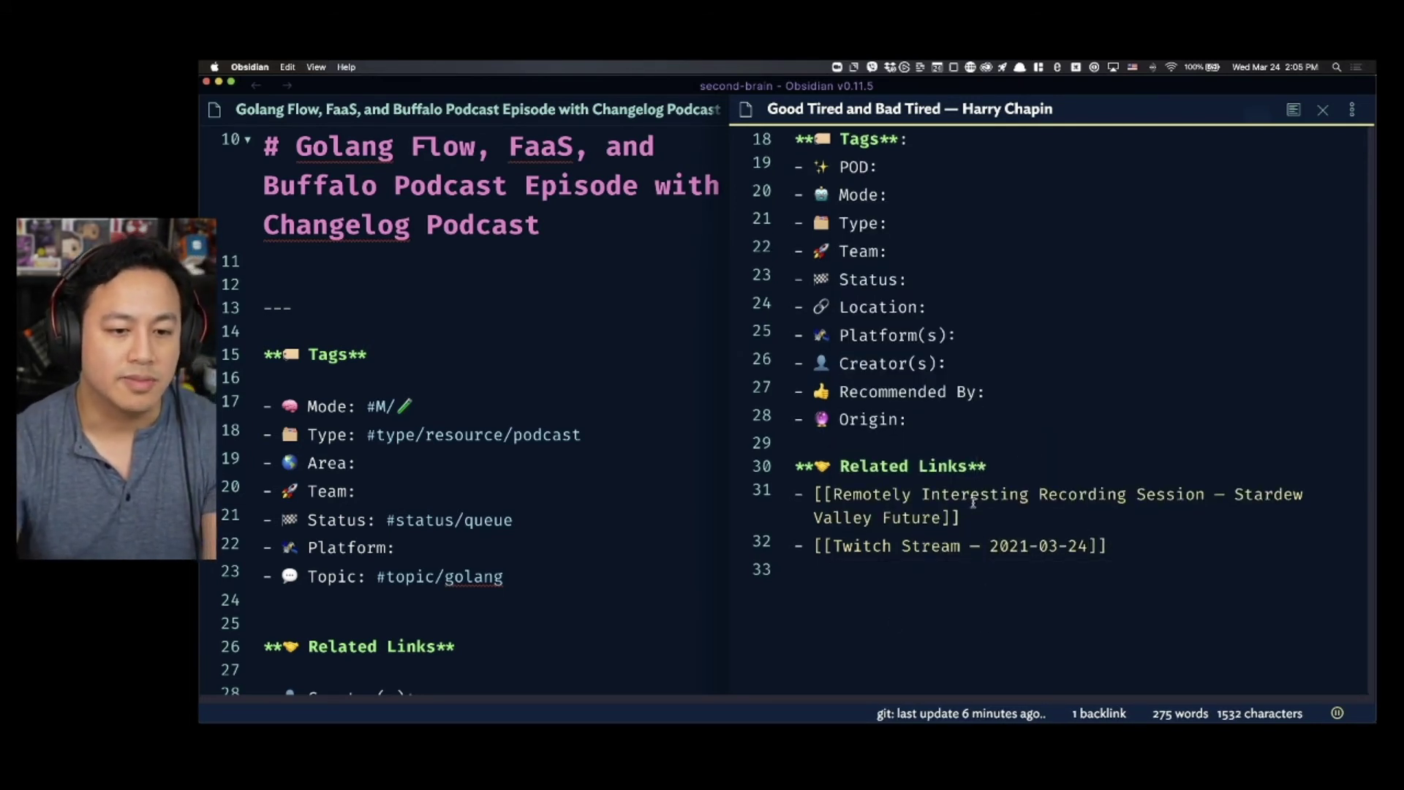
# - Look back over the quote in the Harry Chapin note and close its pane
pyautogui.scroll(5, 1002, 351)
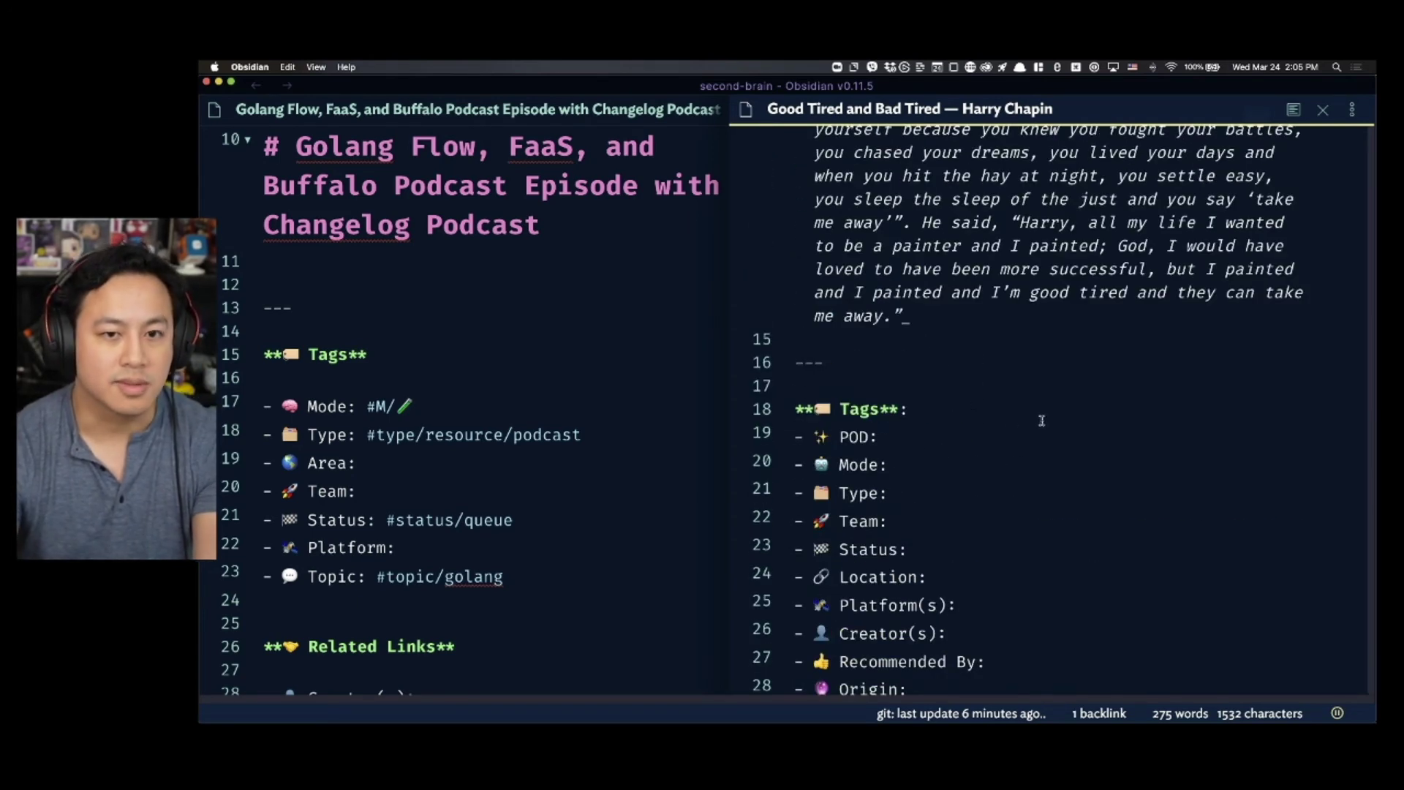
pyautogui.scroll(3, 1041, 421)
pyautogui.press('super+w')
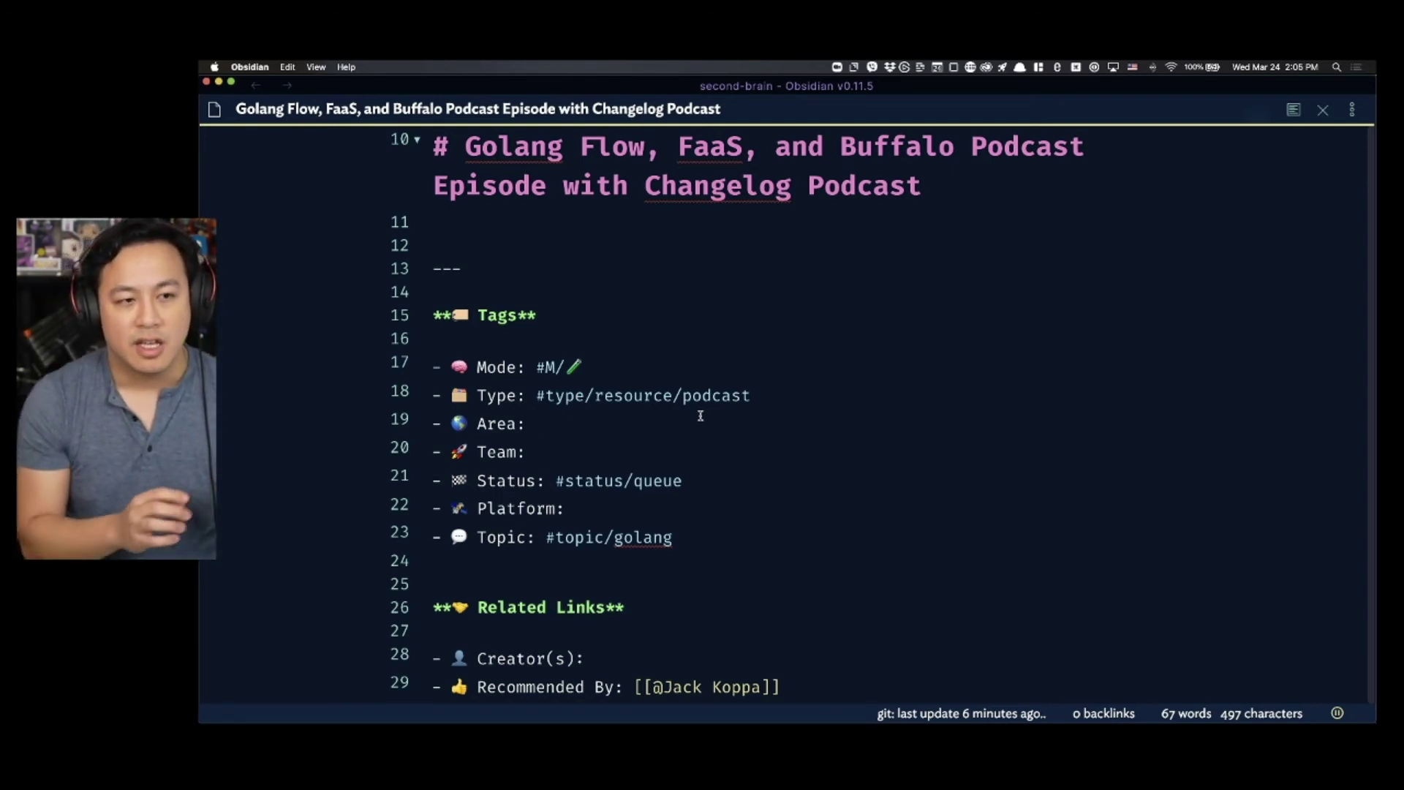
# - Fill the podcast note's Area field with the tags #area/bencodezen and #area/netlify
pyautogui.write('#ar')
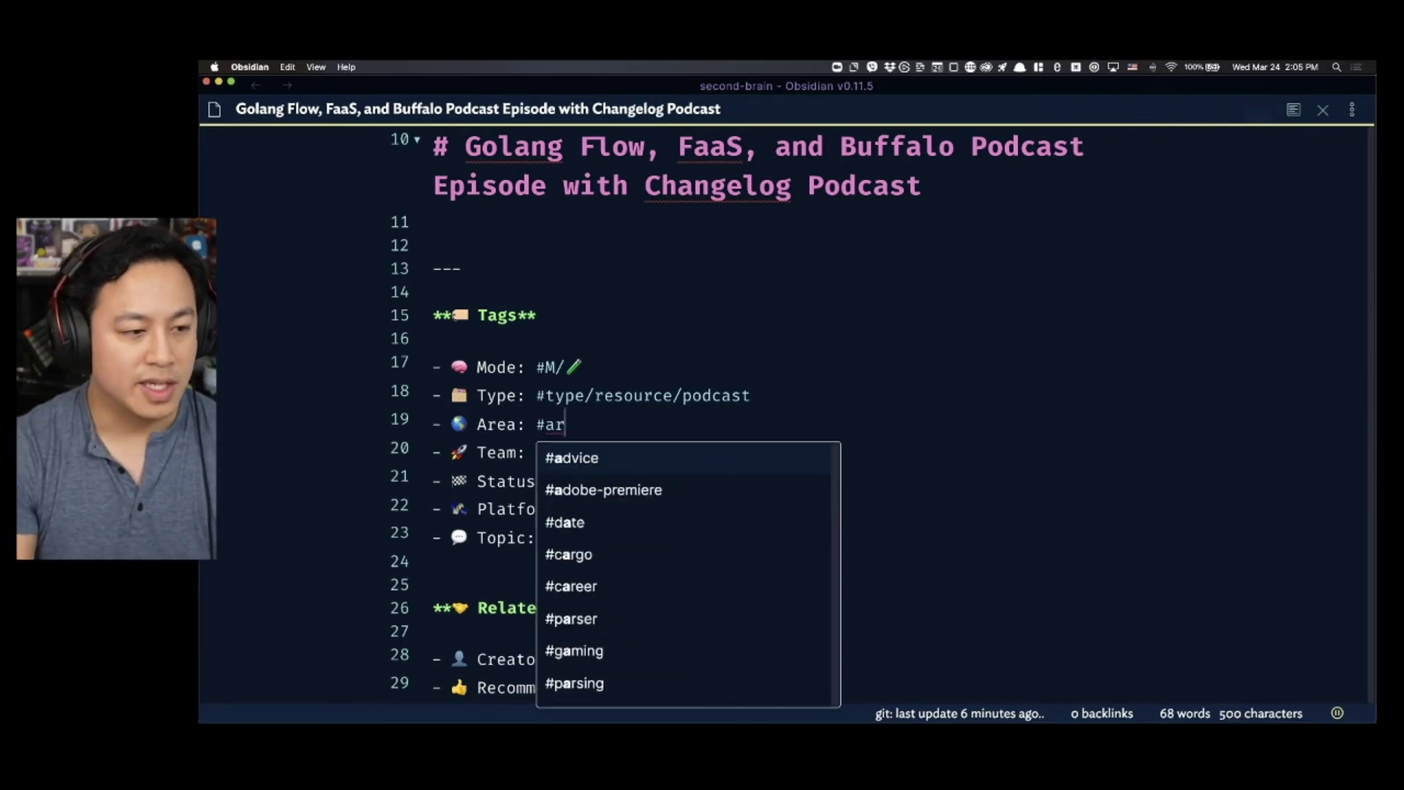
pyautogui.write('ea/bencodezen')
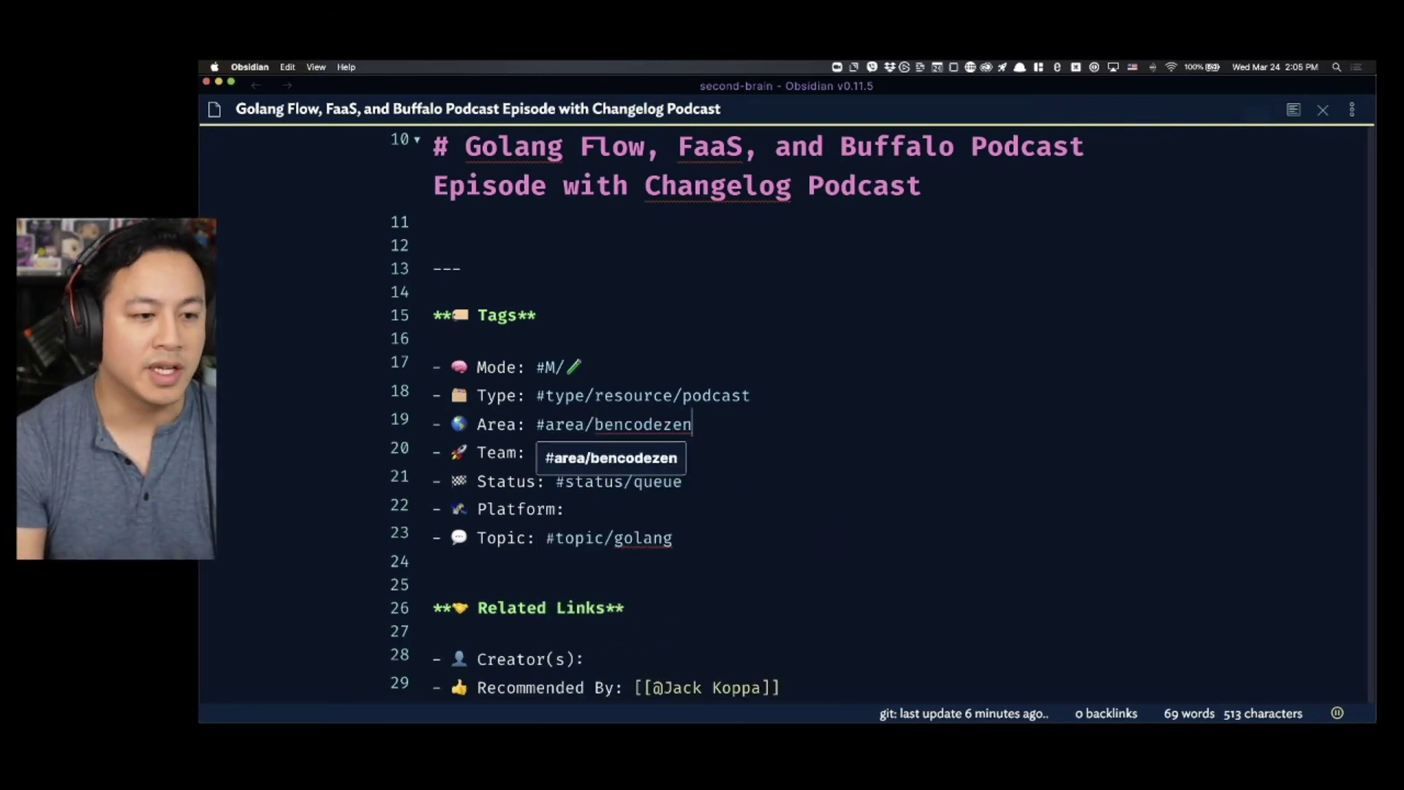
pyautogui.press('Return')
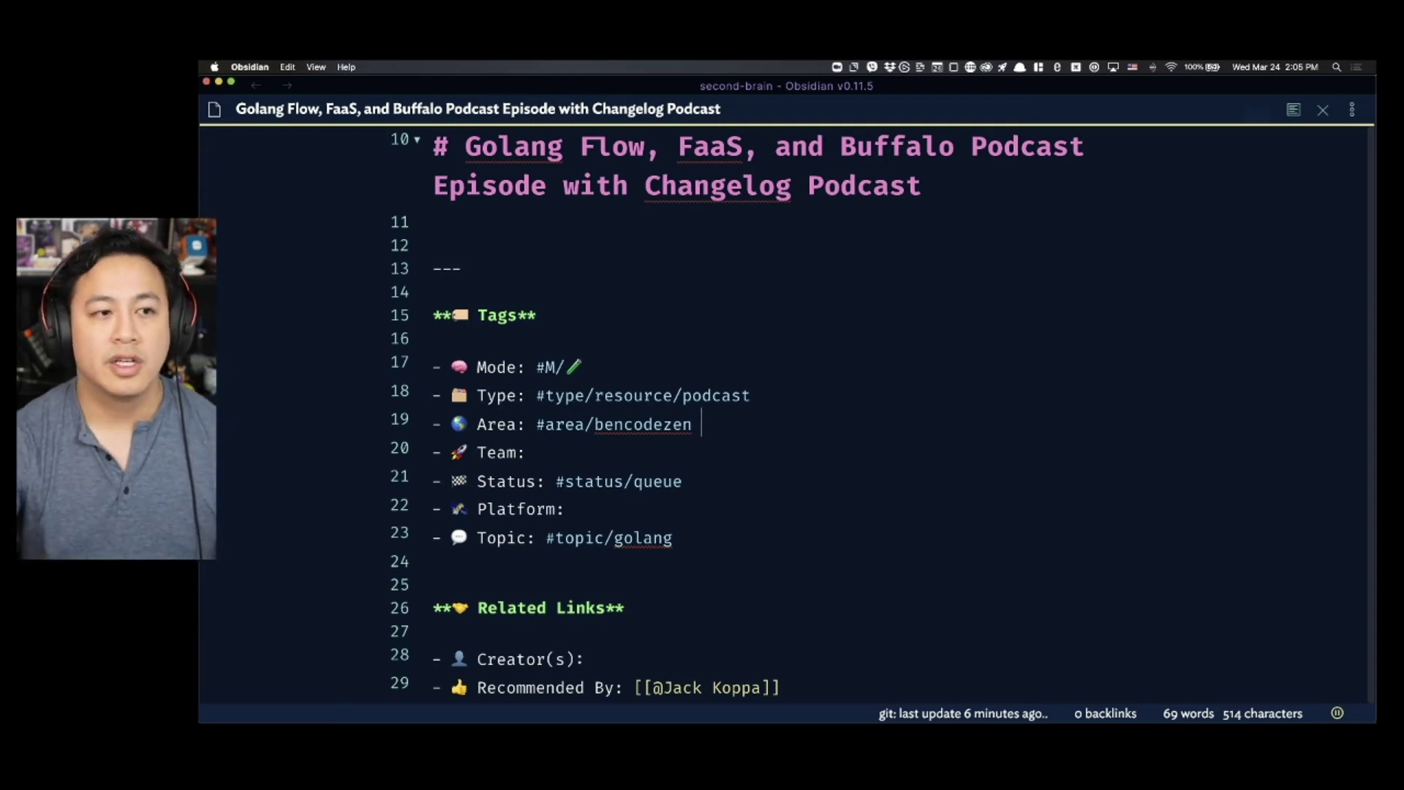
pyautogui.click(782, 519)
pyautogui.click(726, 414)
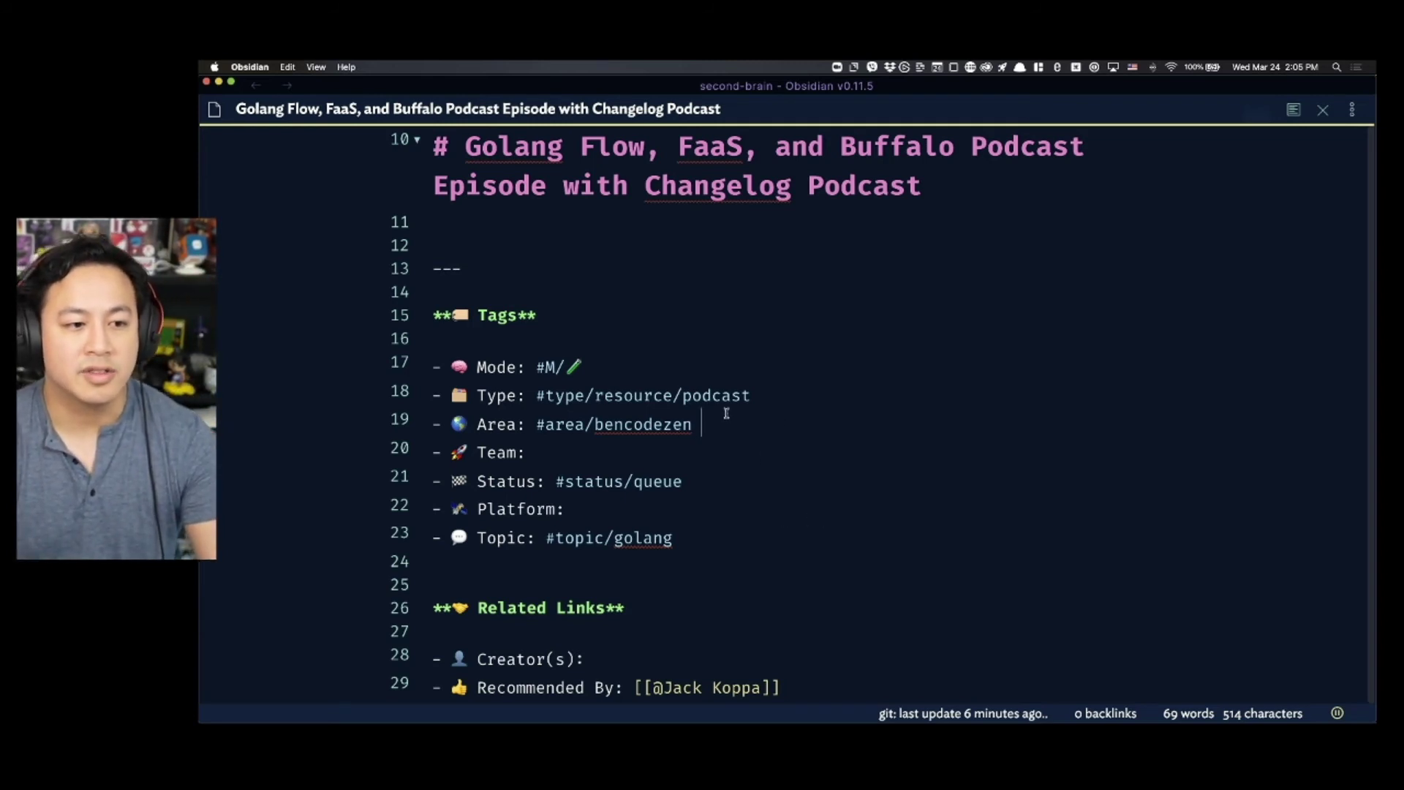
pyautogui.write('#area/')
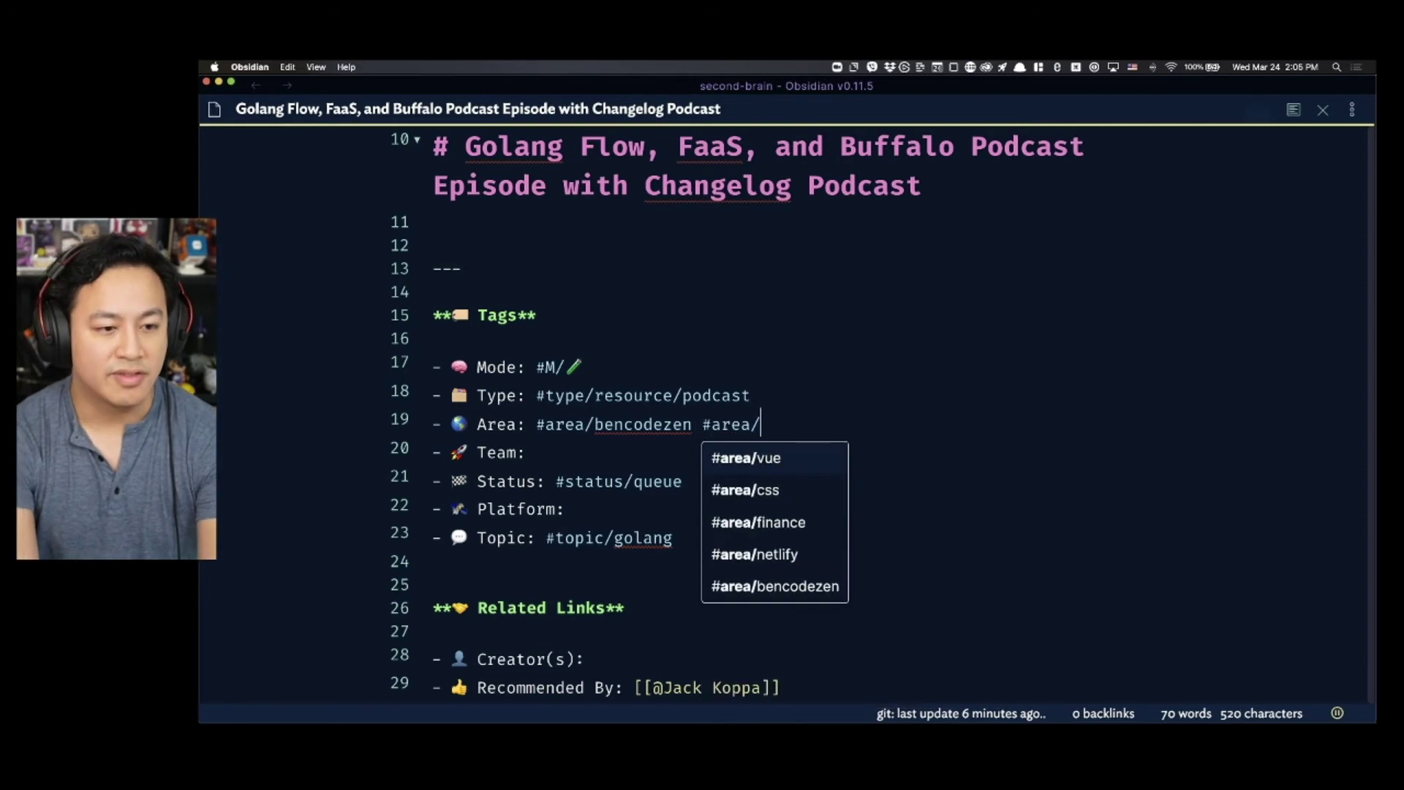
pyautogui.write('netlify')
pyautogui.click(948, 477)
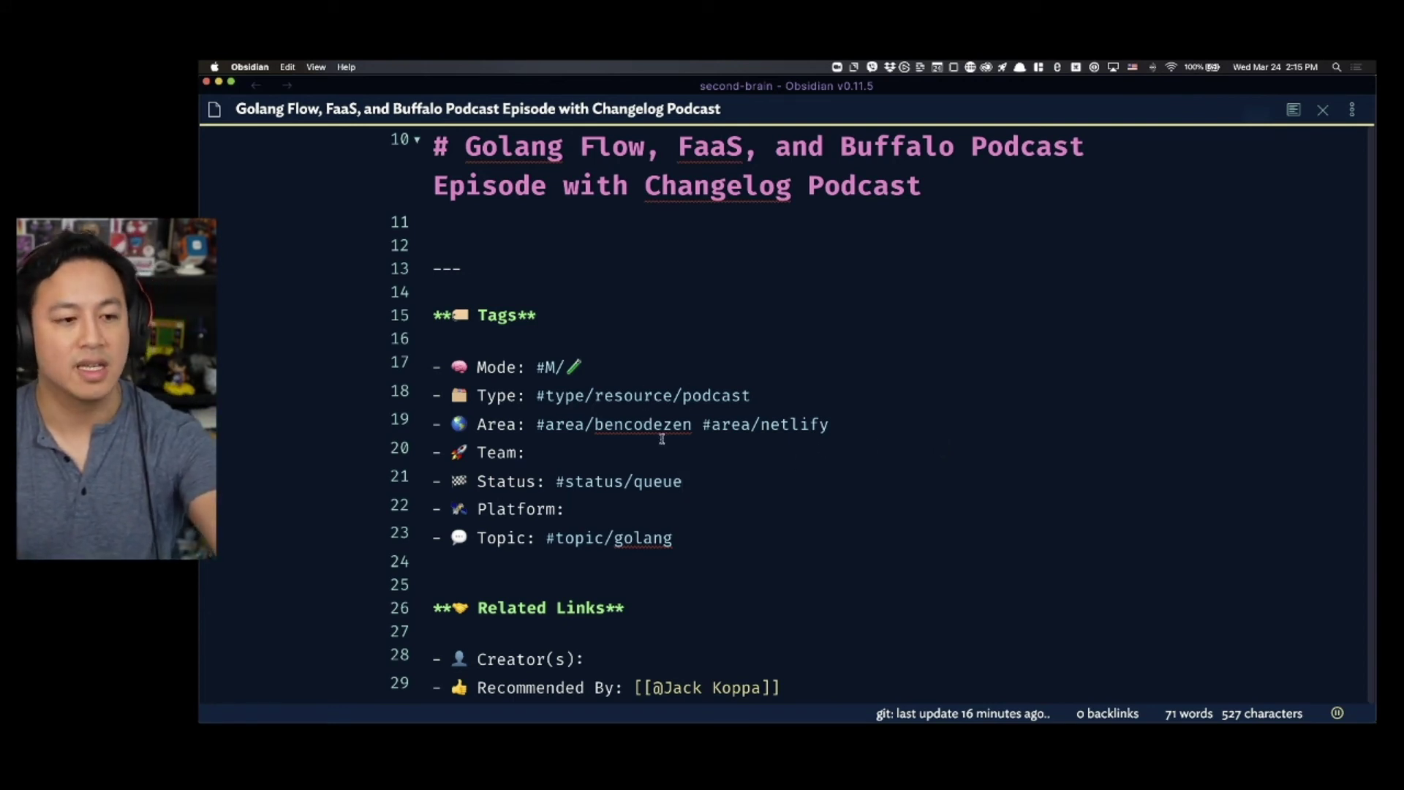
pyautogui.moveTo(706, 551); pyautogui.dragTo(660, 366)
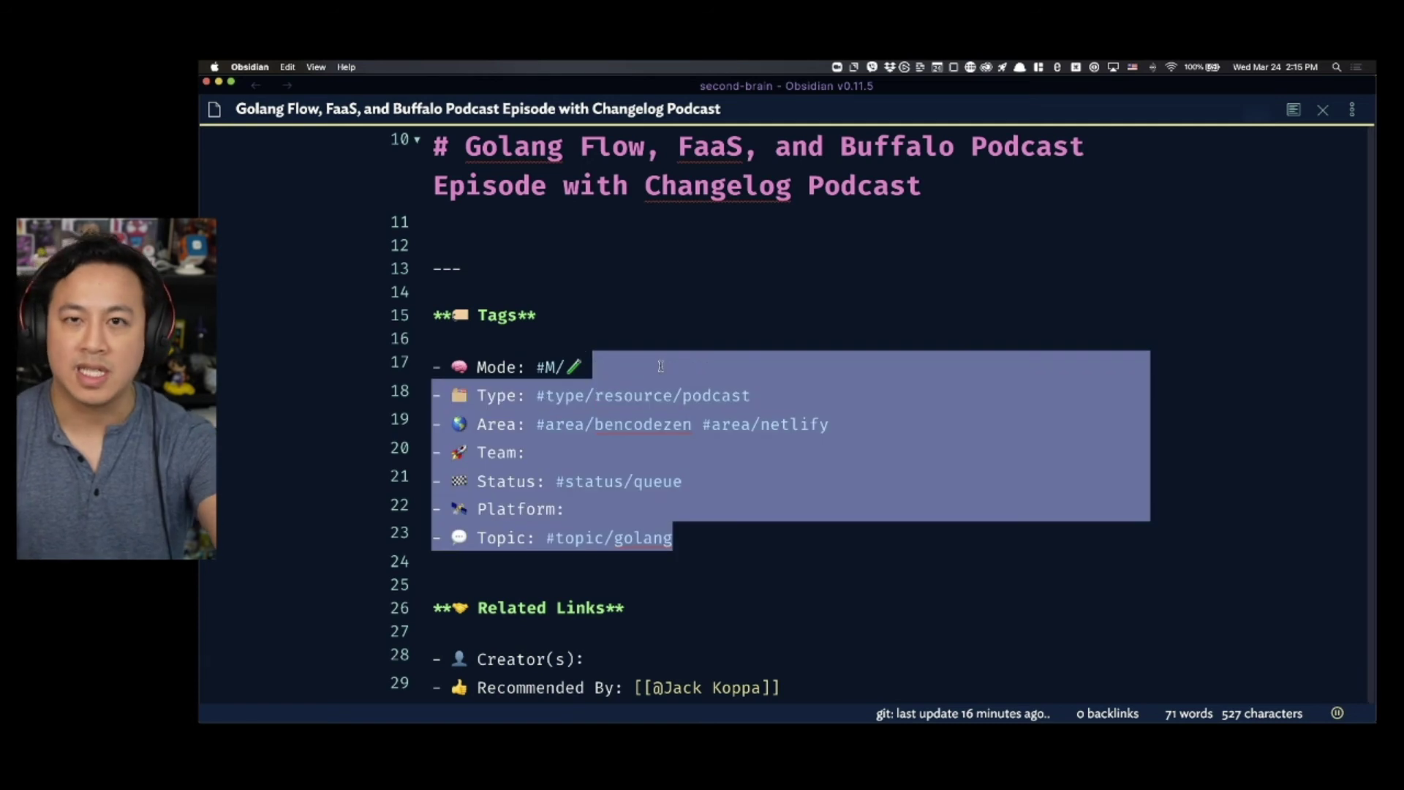
pyautogui.click(702, 525)
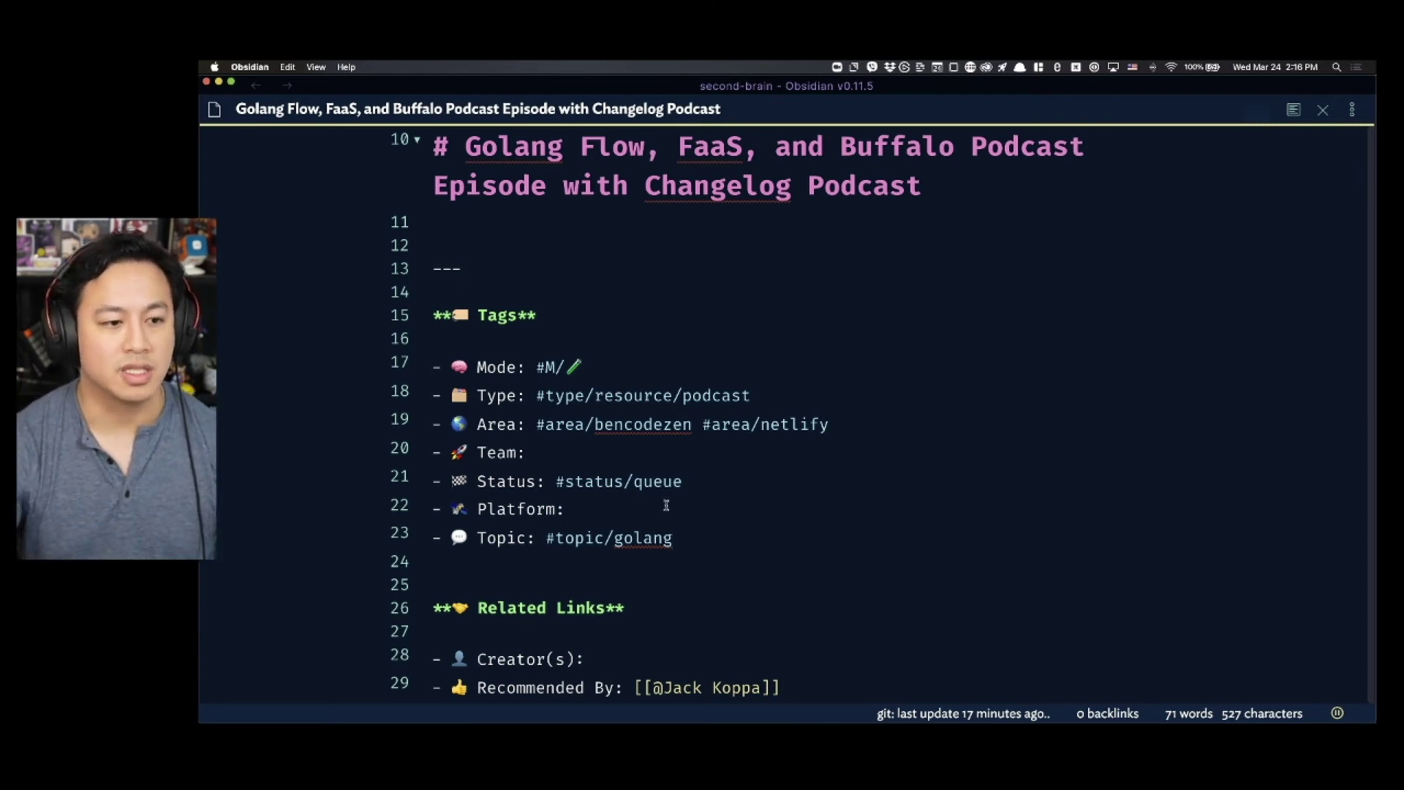
pyautogui.click(751, 454)
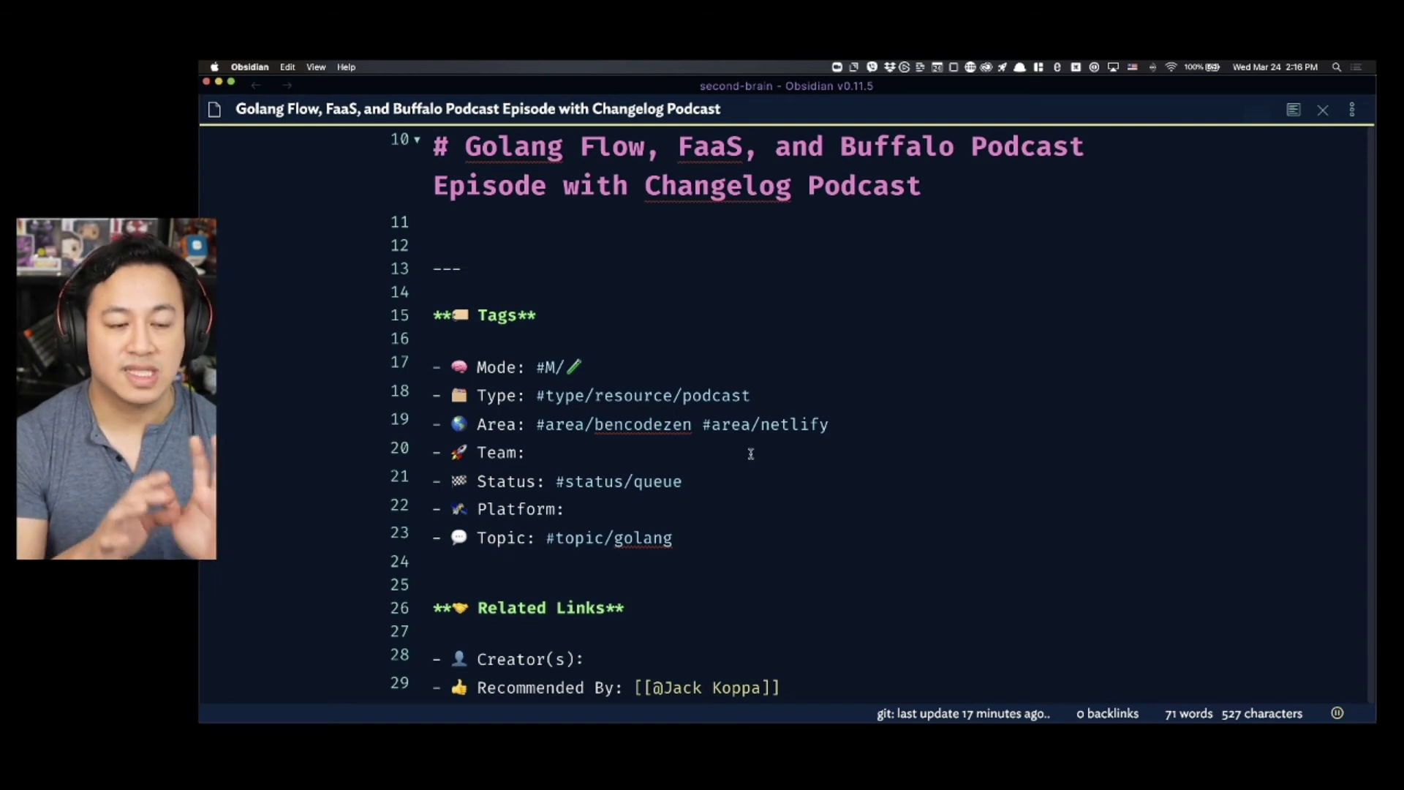
# - Enter the nested tag #area/bencodezen/researcher in the podcast note's Team field
pyautogui.click(705, 372)
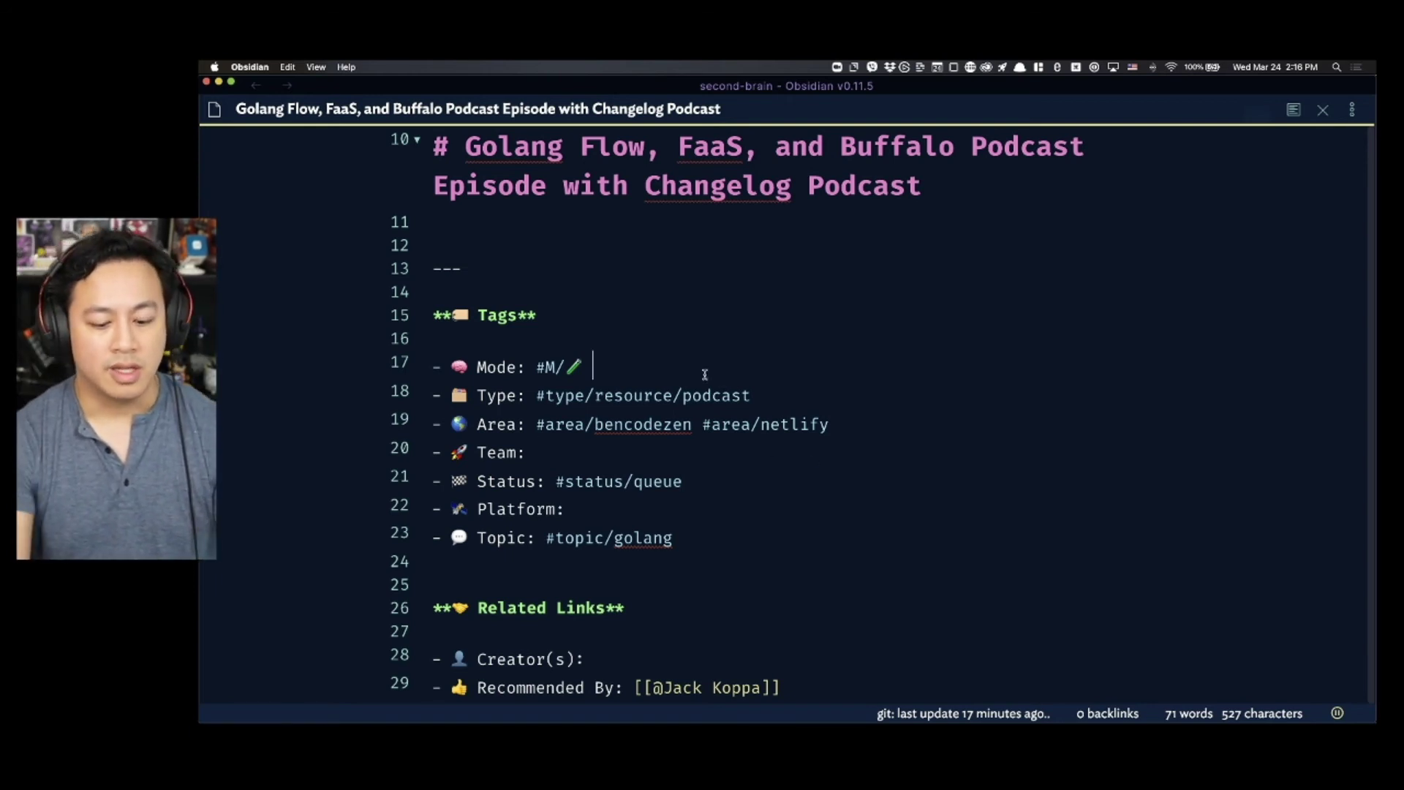
pyautogui.press('Down')
pyautogui.press('Down')
pyautogui.press('Down')
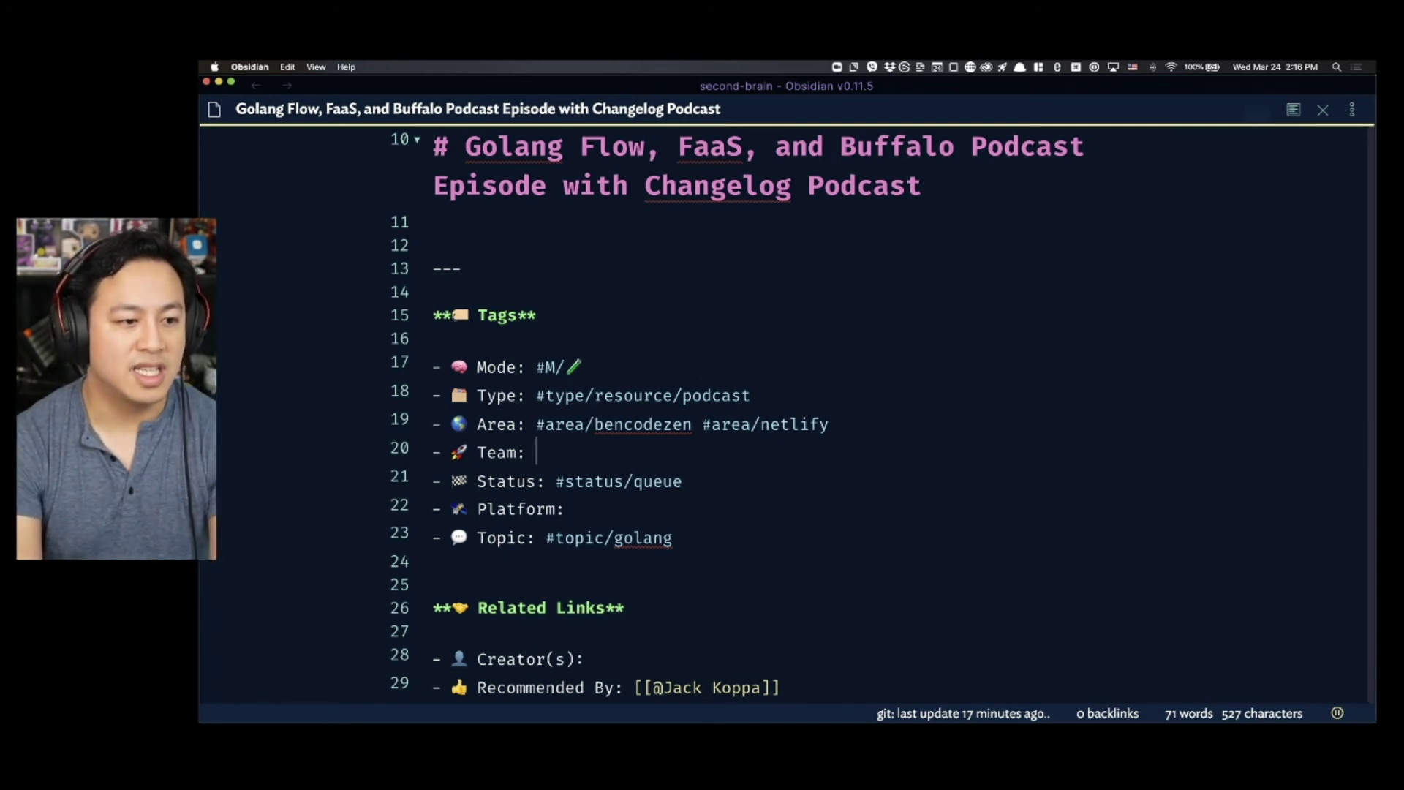
pyautogui.write('#area/bencode')
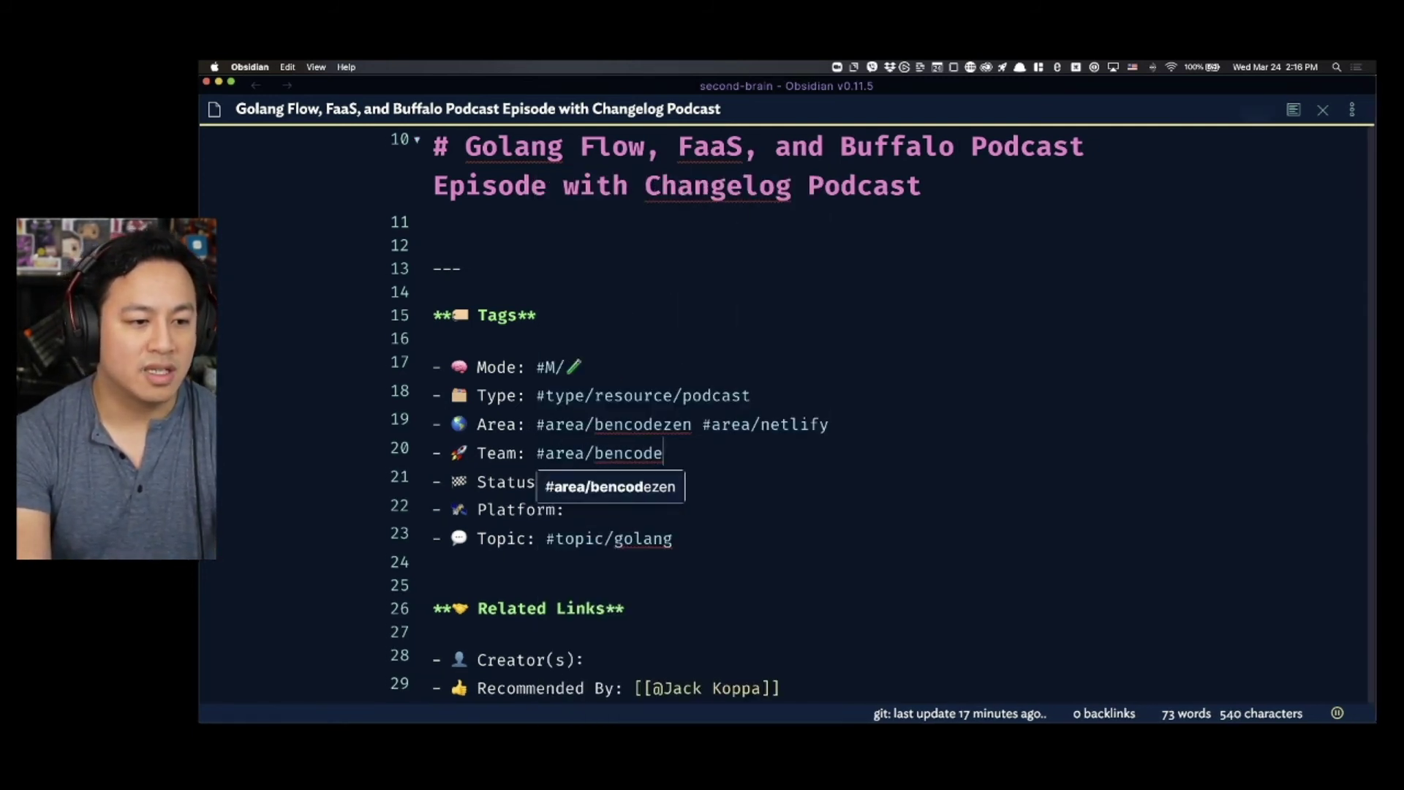
pyautogui.write('zen/researcher')
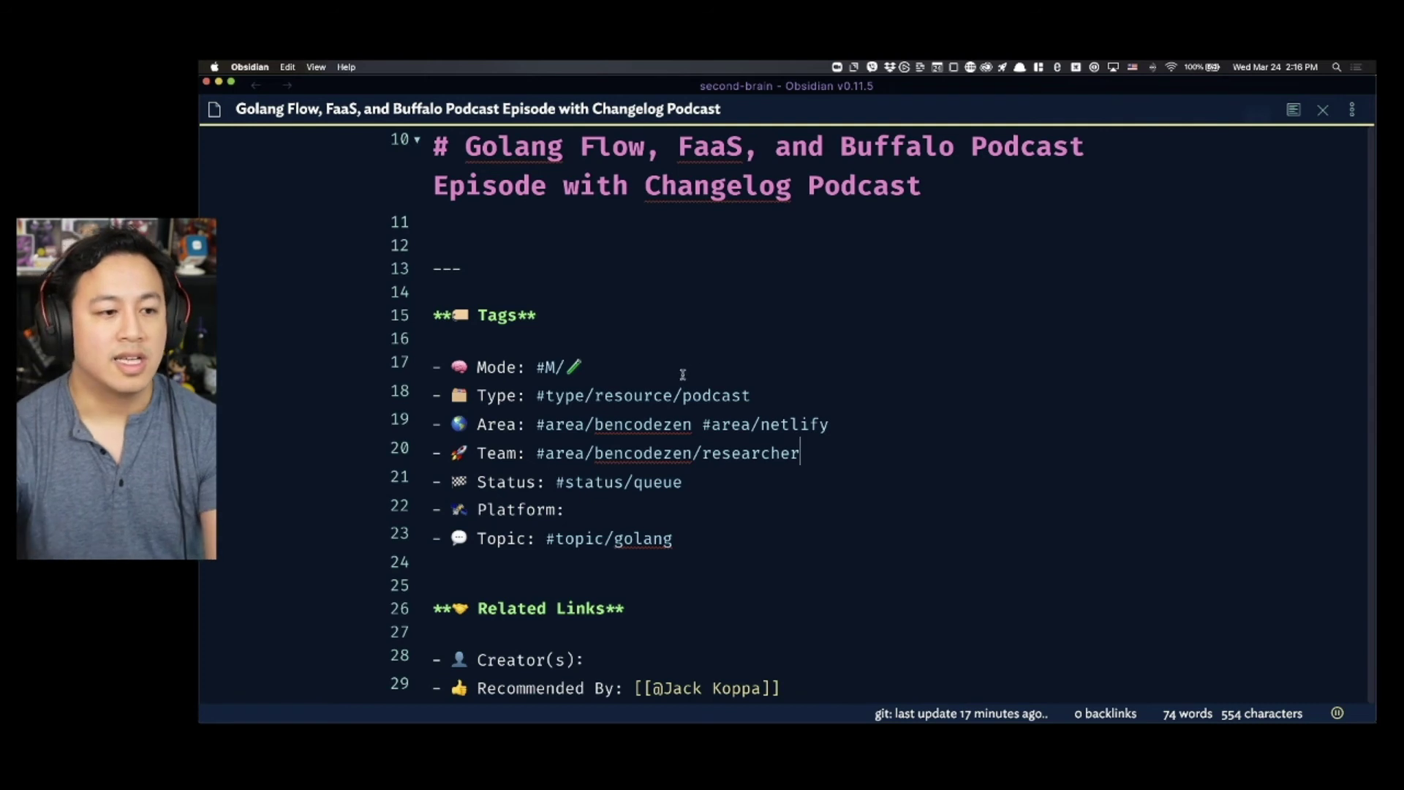
# - Delete the #area/bencodezen/researcher tag from the podcast note's Team field
pyautogui.keyDown('shift'); pyautogui.click(533, 453); pyautogui.keyUp('shift')
pyautogui.press('BackSpace')
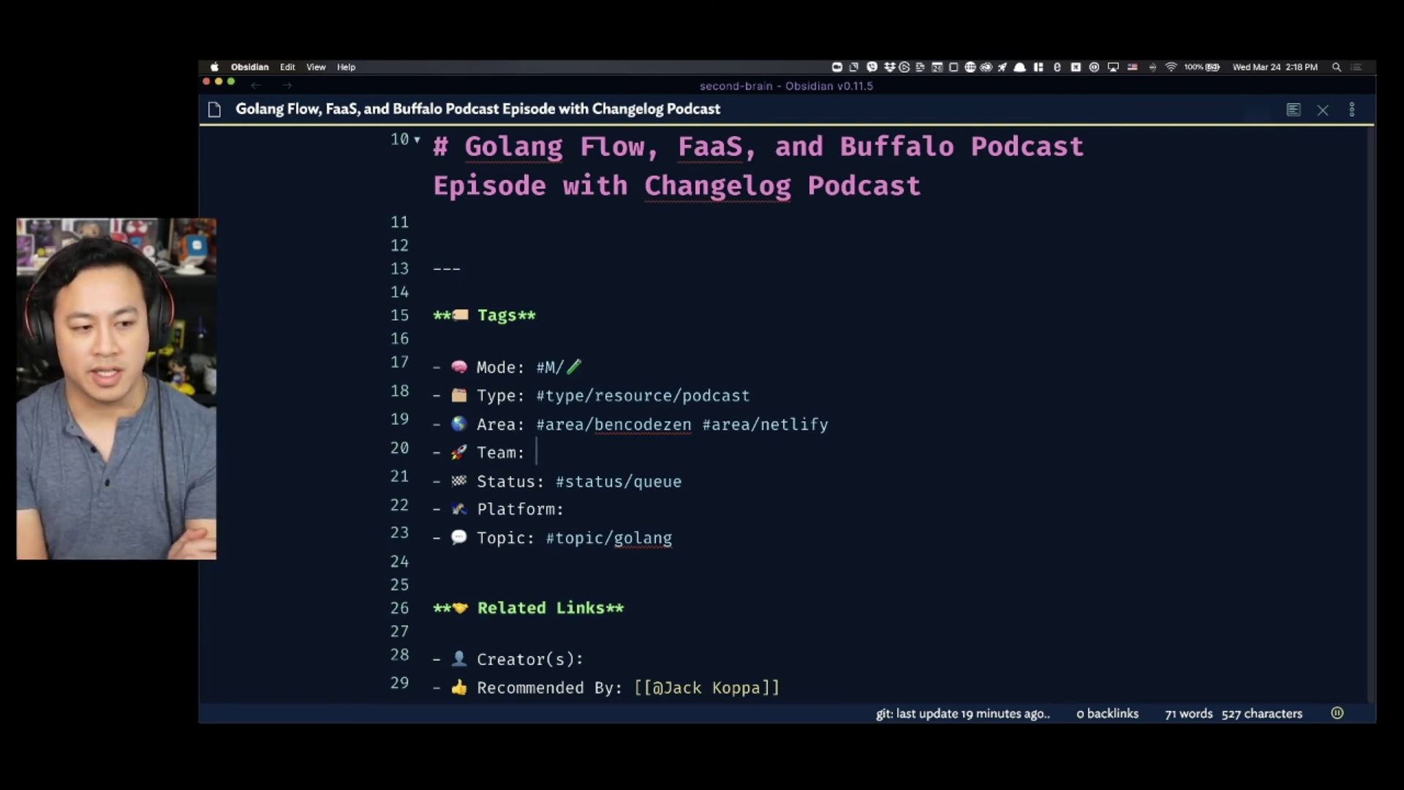
# - Try a tag starting with #team/ in the podcast note's Team field and clear the field again
pyautogui.write('#team/')
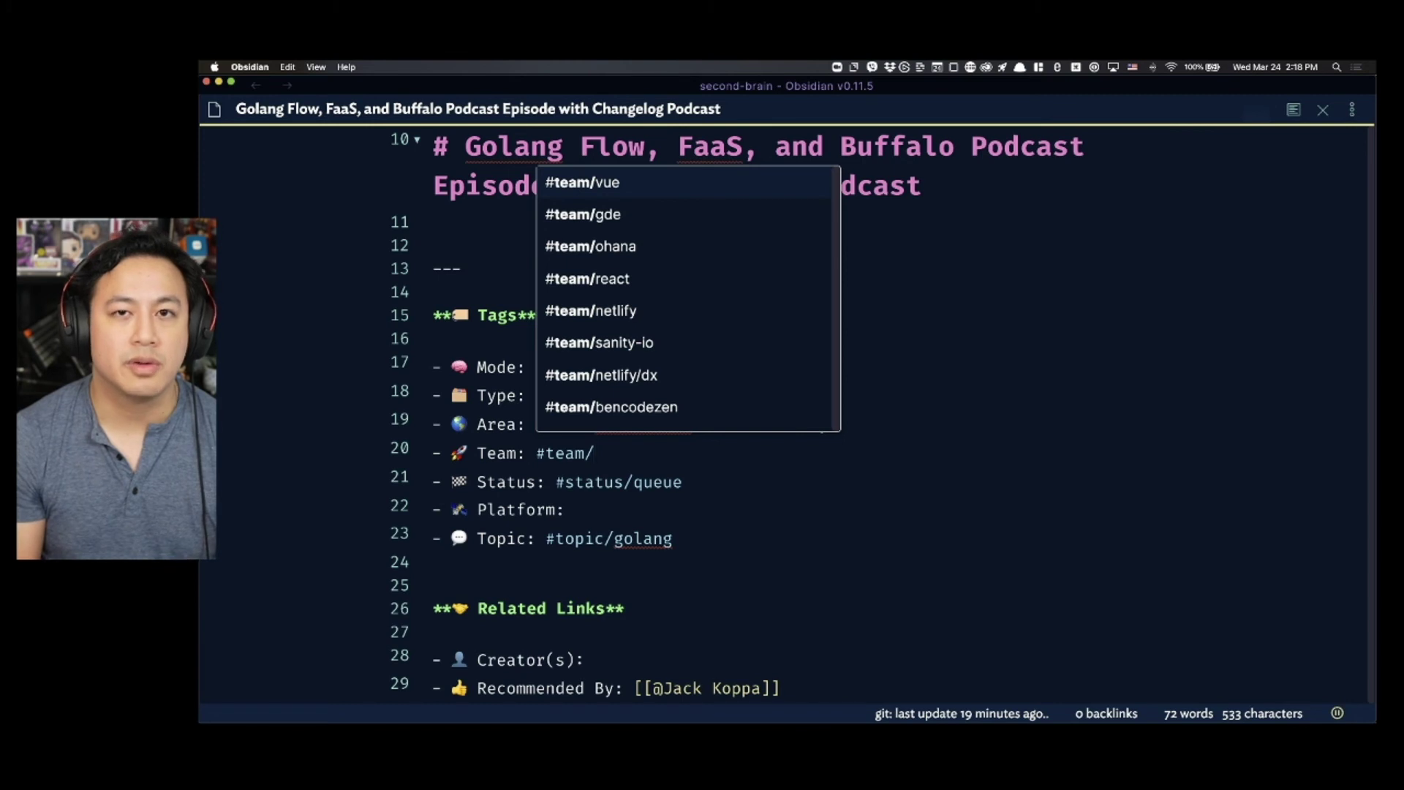
pyautogui.press('Escape')
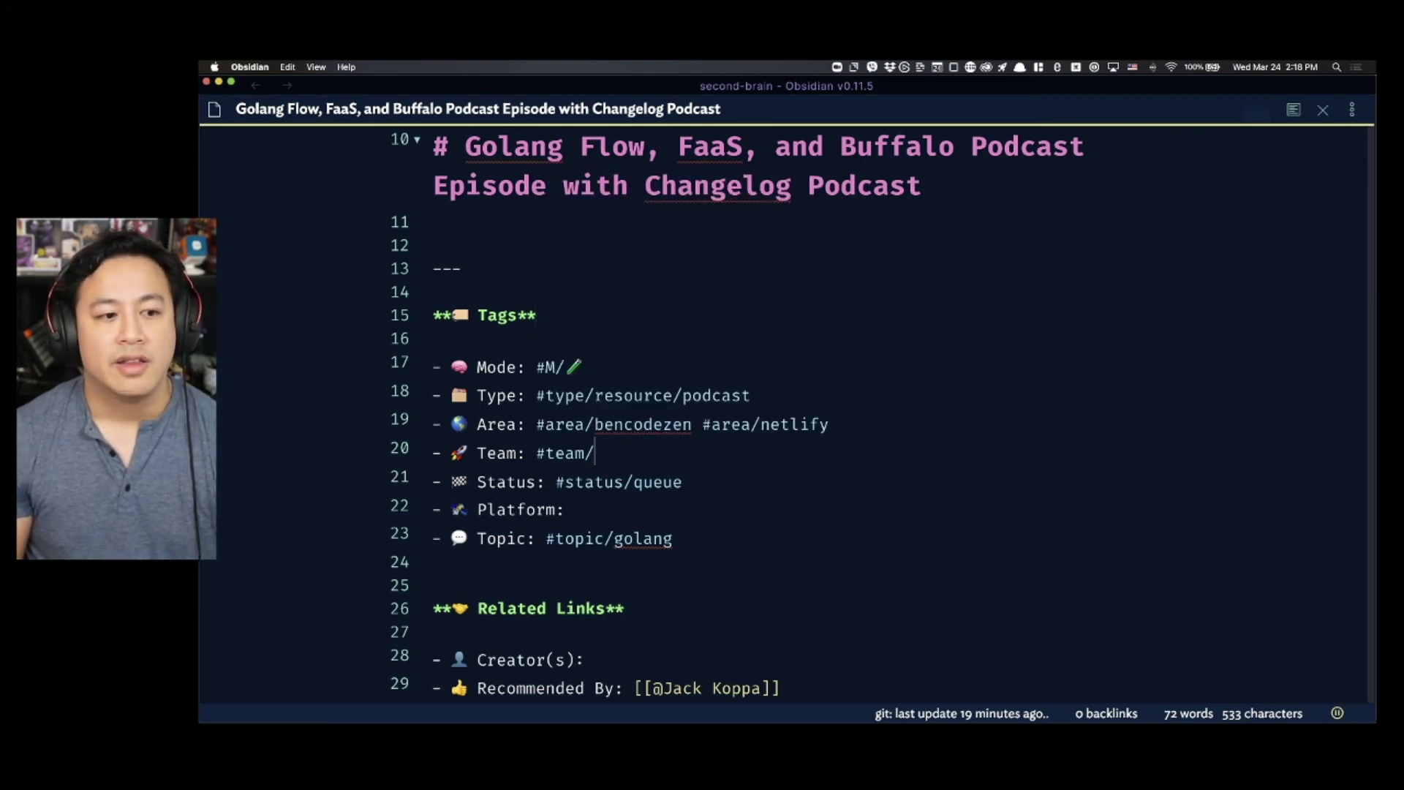
pyautogui.press('BackSpace')
pyautogui.press('BackSpace')
pyautogui.press('BackSpace')
pyautogui.press('BackSpace')
pyautogui.press('BackSpace')
pyautogui.press('BackSpace')
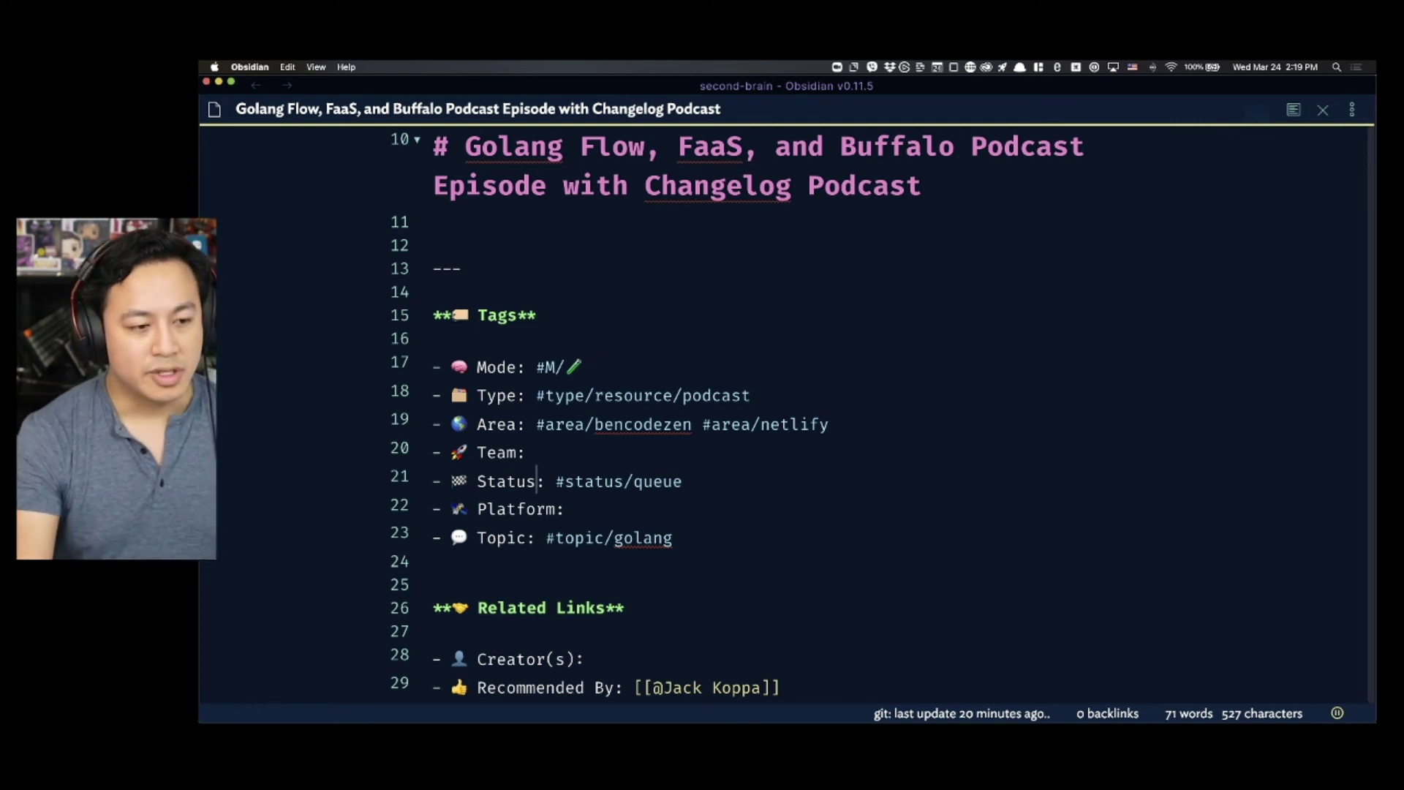
# - Enter the tag #platform/web in the podcast note's Platform field
pyautogui.press('Down')
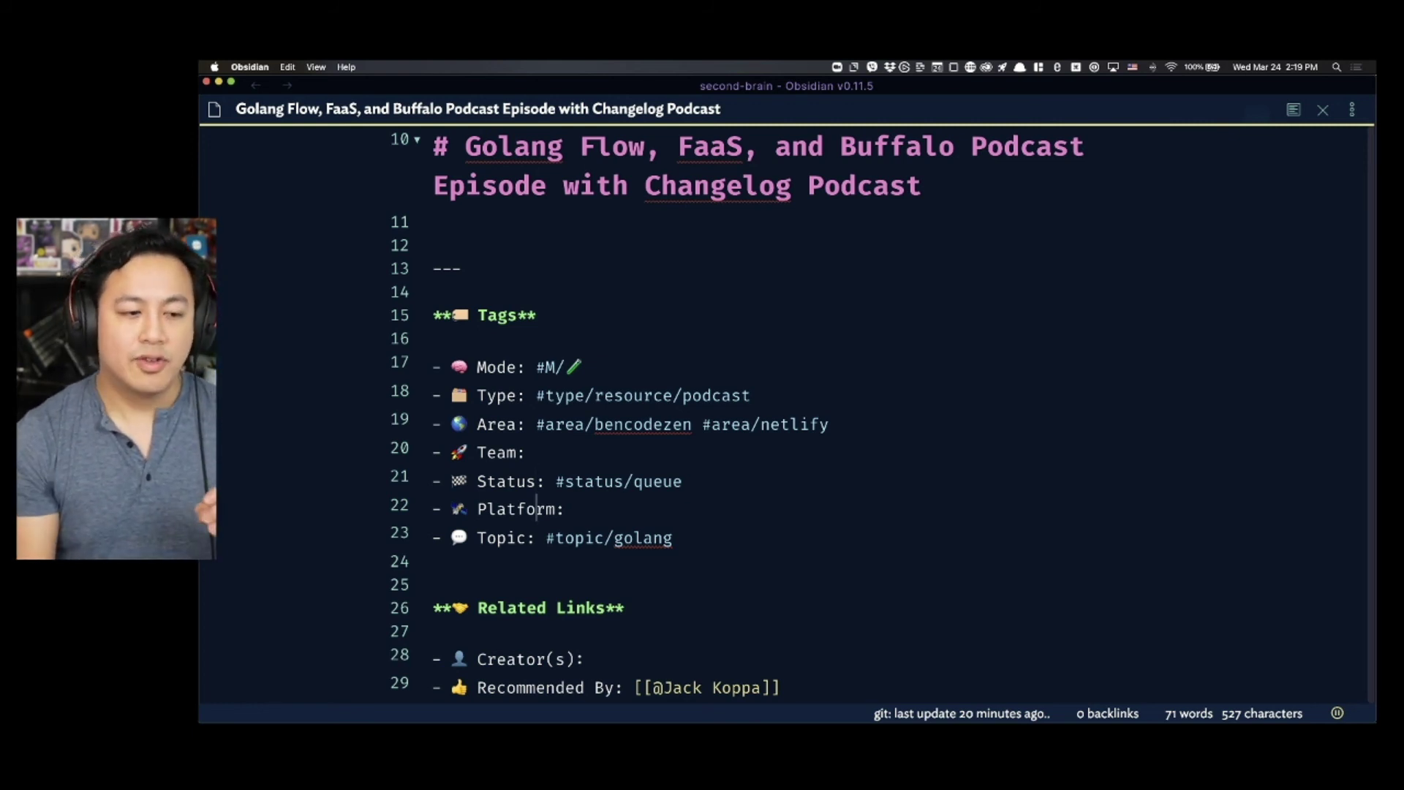
pyautogui.press('Right')
pyautogui.press('Right')
pyautogui.press('Right')
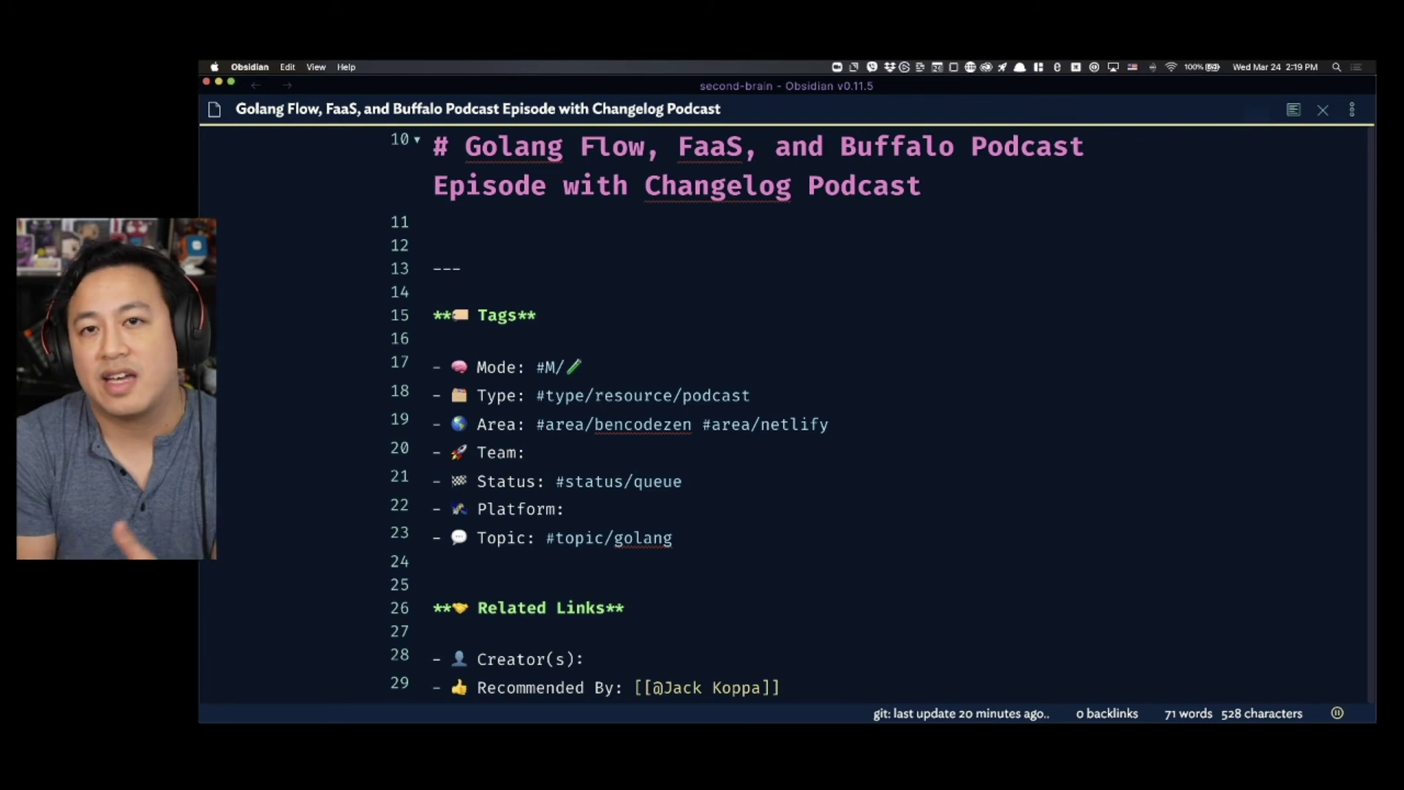
pyautogui.write('#platform/')
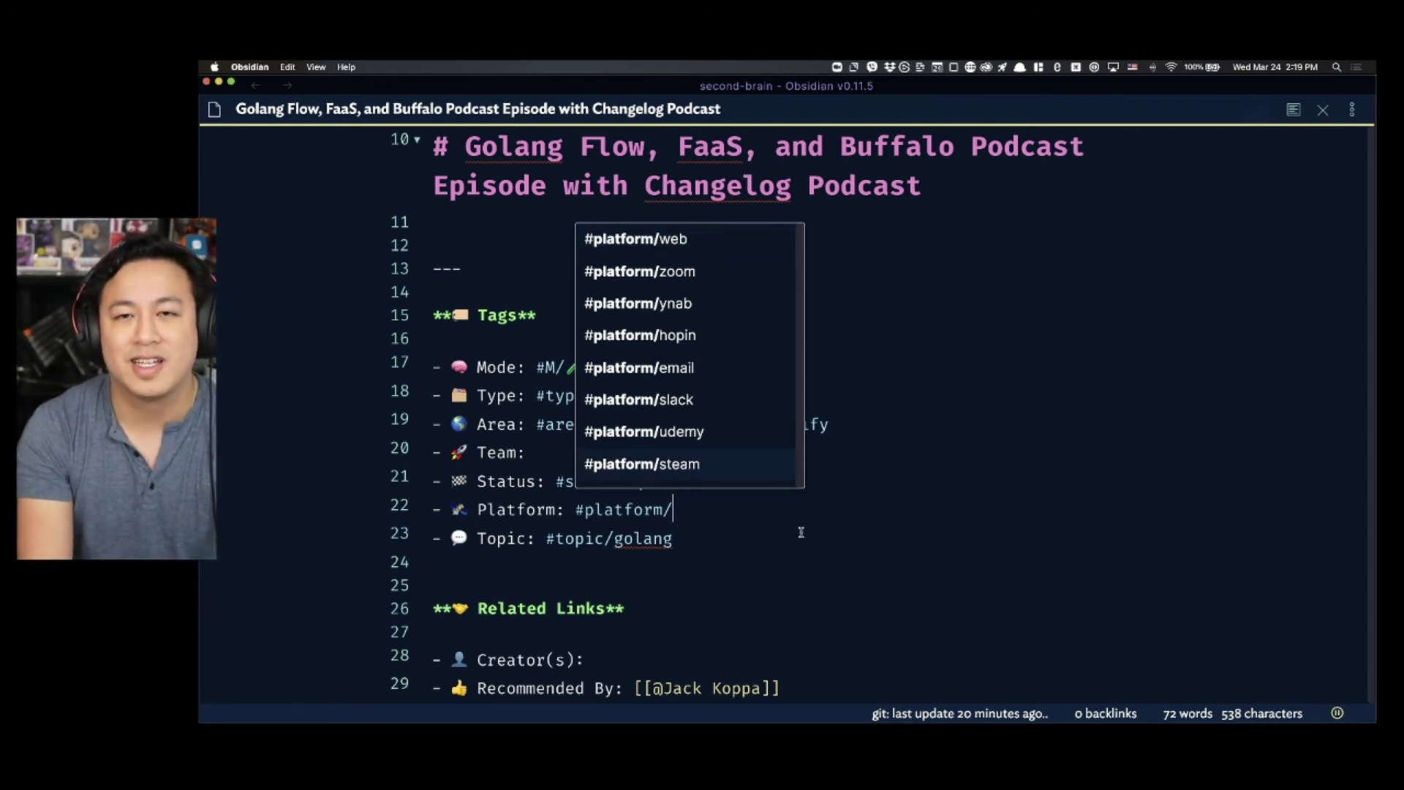
pyautogui.write('c')
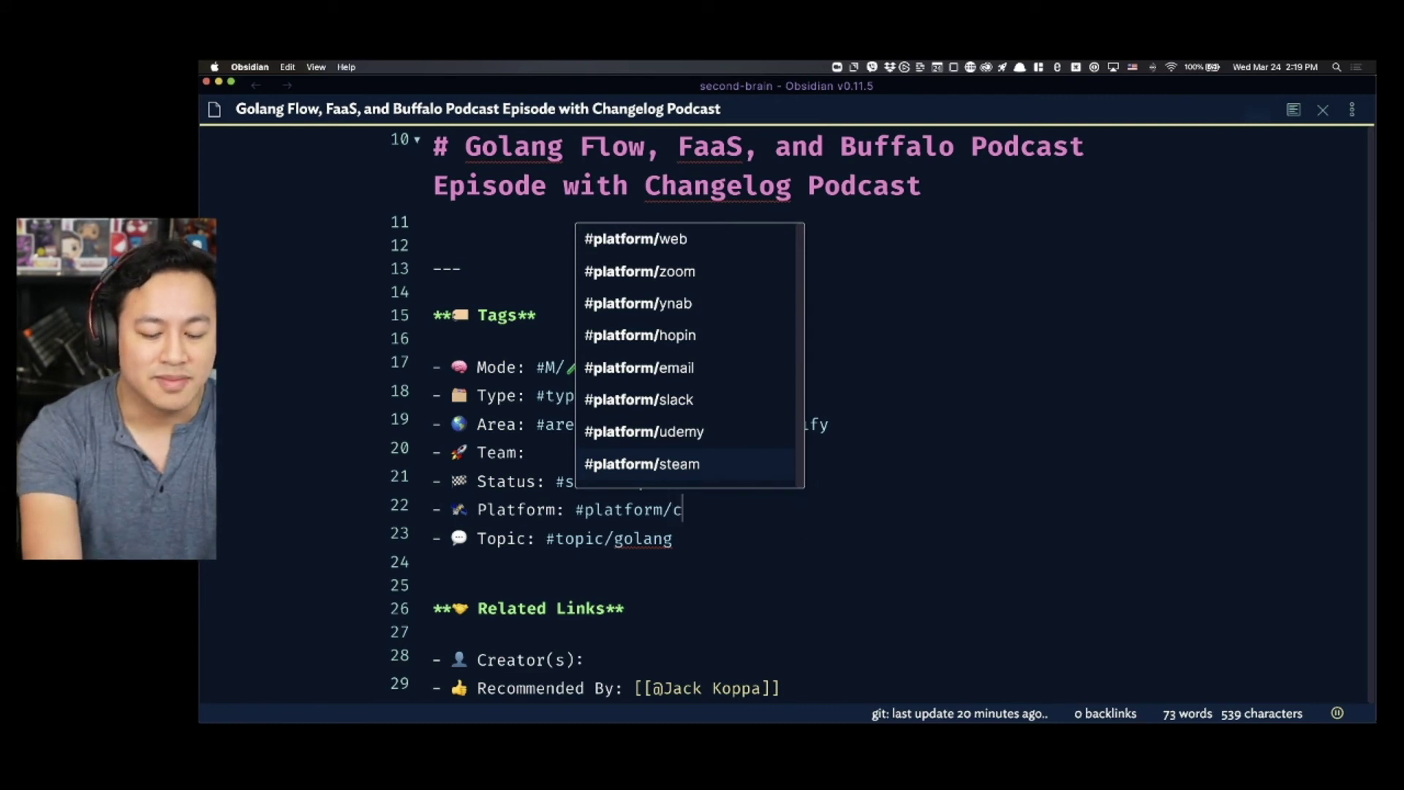
pyautogui.press('BackSpace')
pyautogui.write('web')
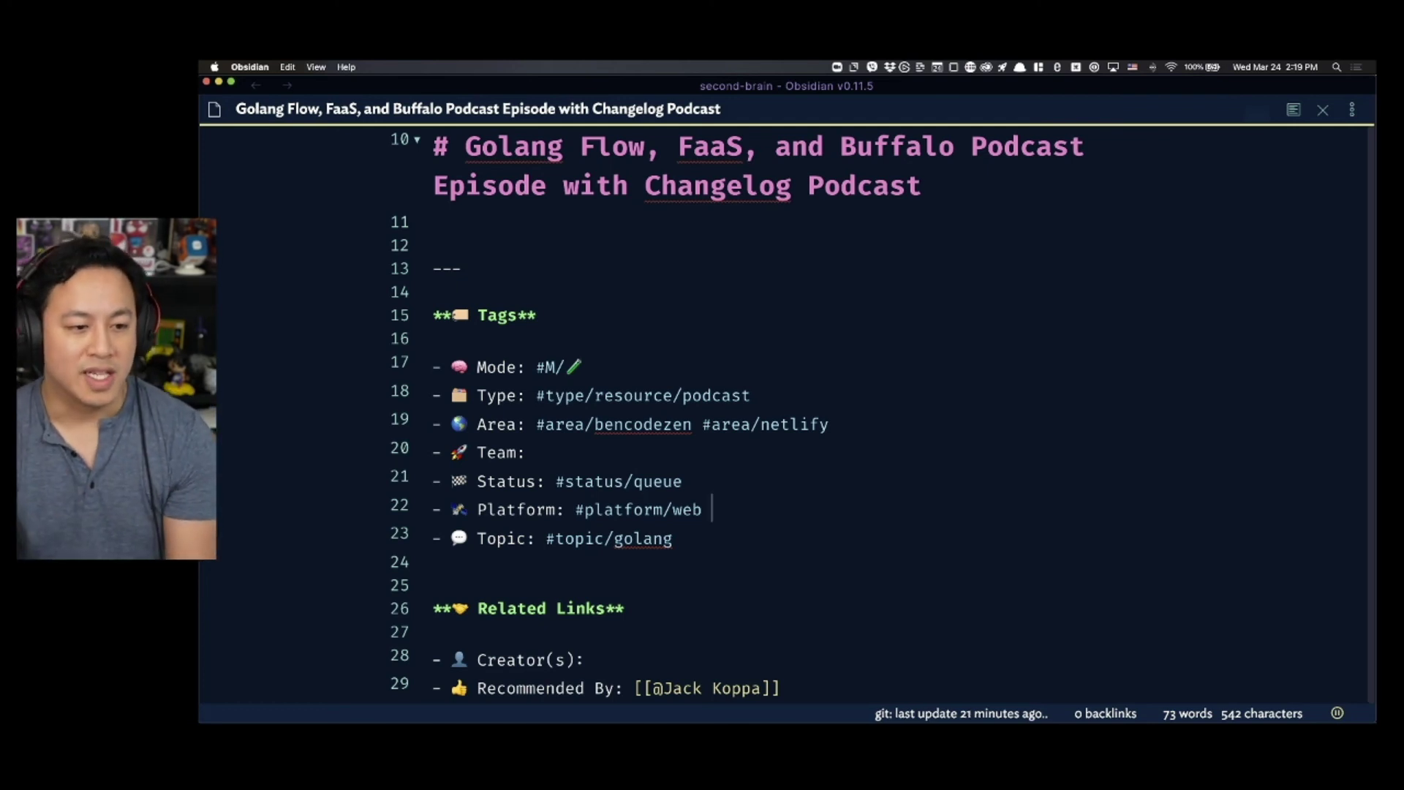
# - Remove the #platform/web tag so that the Platform field is empty
pyautogui.press('BackSpace')
pyautogui.press('BackSpace')
pyautogui.press('BackSpace')
pyautogui.press('BackSpace')
pyautogui.press('BackSpace')
pyautogui.press('BackSpace')
pyautogui.press('BackSpace')
pyautogui.press('BackSpace')
pyautogui.press('BackSpace')
pyautogui.press('BackSpace')
pyautogui.press('BackSpace')
pyautogui.press('BackSpace')
pyautogui.press('BackSpace')
pyautogui.press('BackSpace')
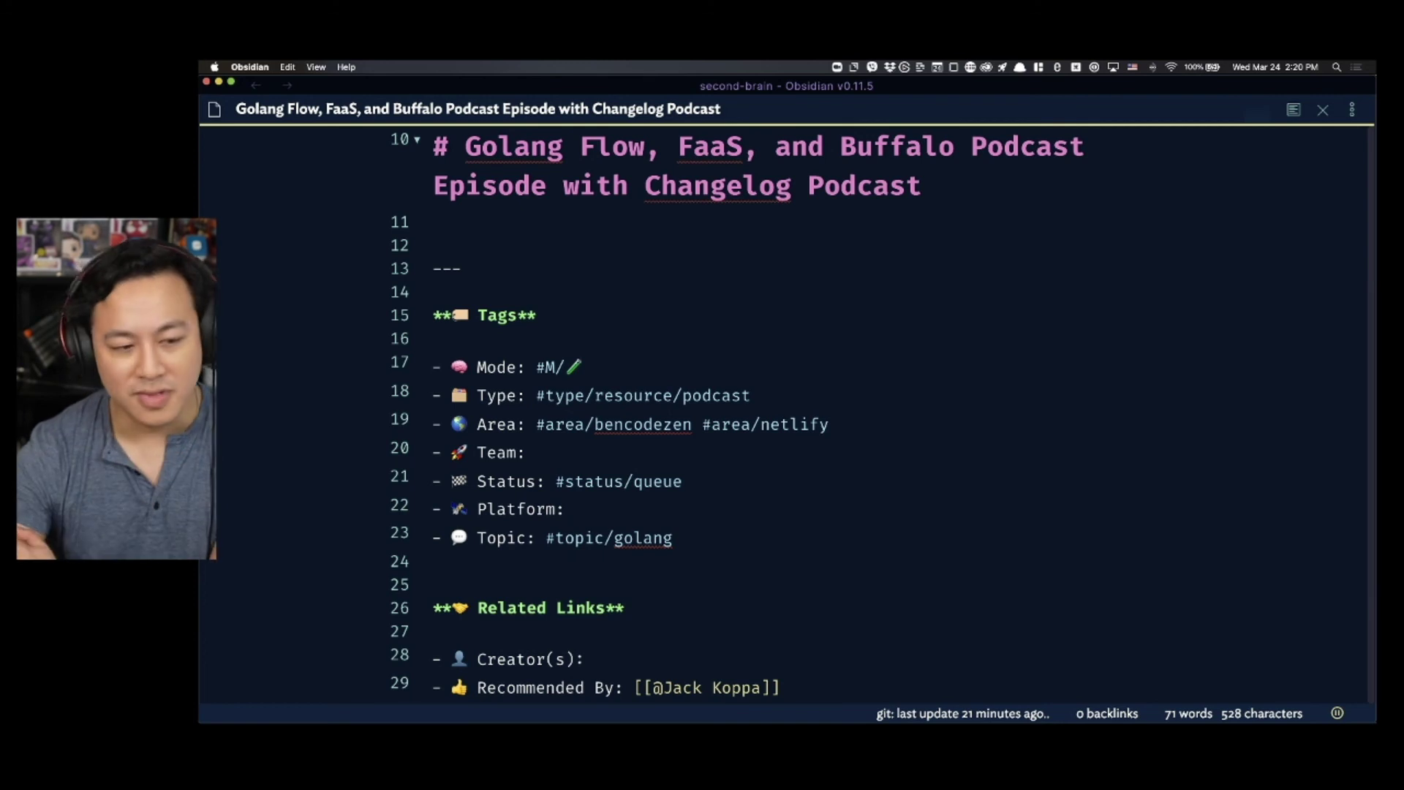
# - Examine how the #topic/golang and #area/bencodezen tags are built from a parent, a slash and a child name
pyautogui.moveTo(690, 537); pyautogui.dragTo(545, 539)
pyautogui.click(745, 539)
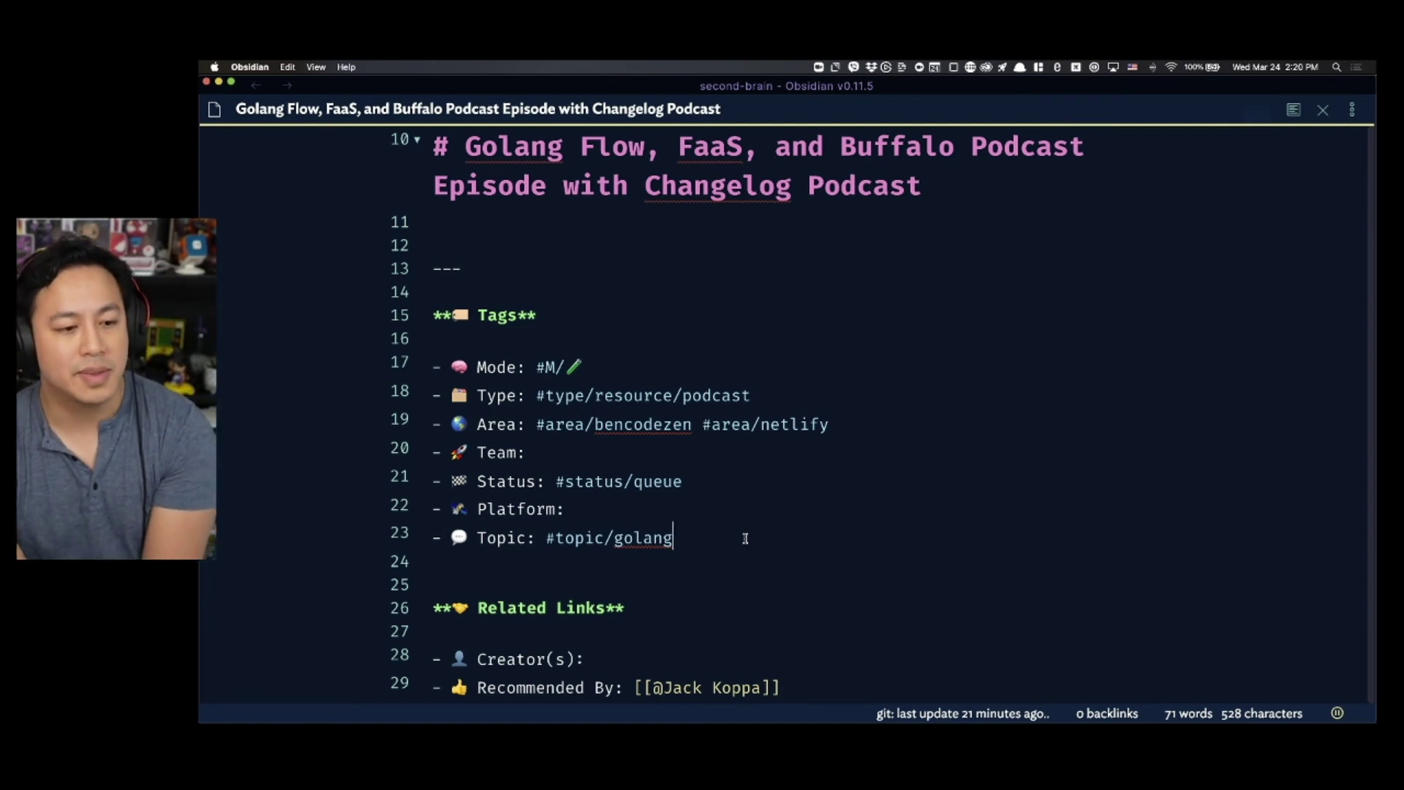
pyautogui.scroll(-1, 745, 538)
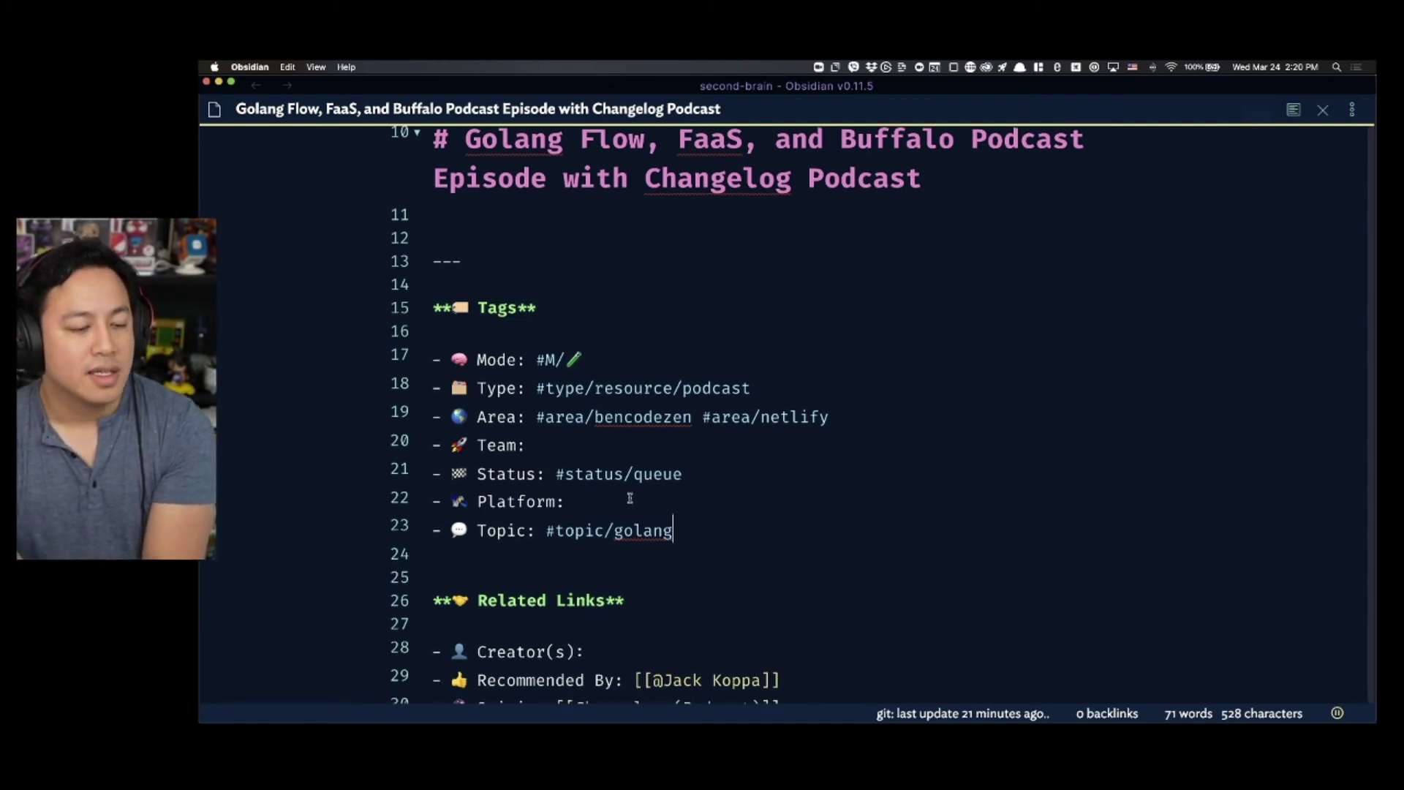
pyautogui.doubleClick(568, 530)
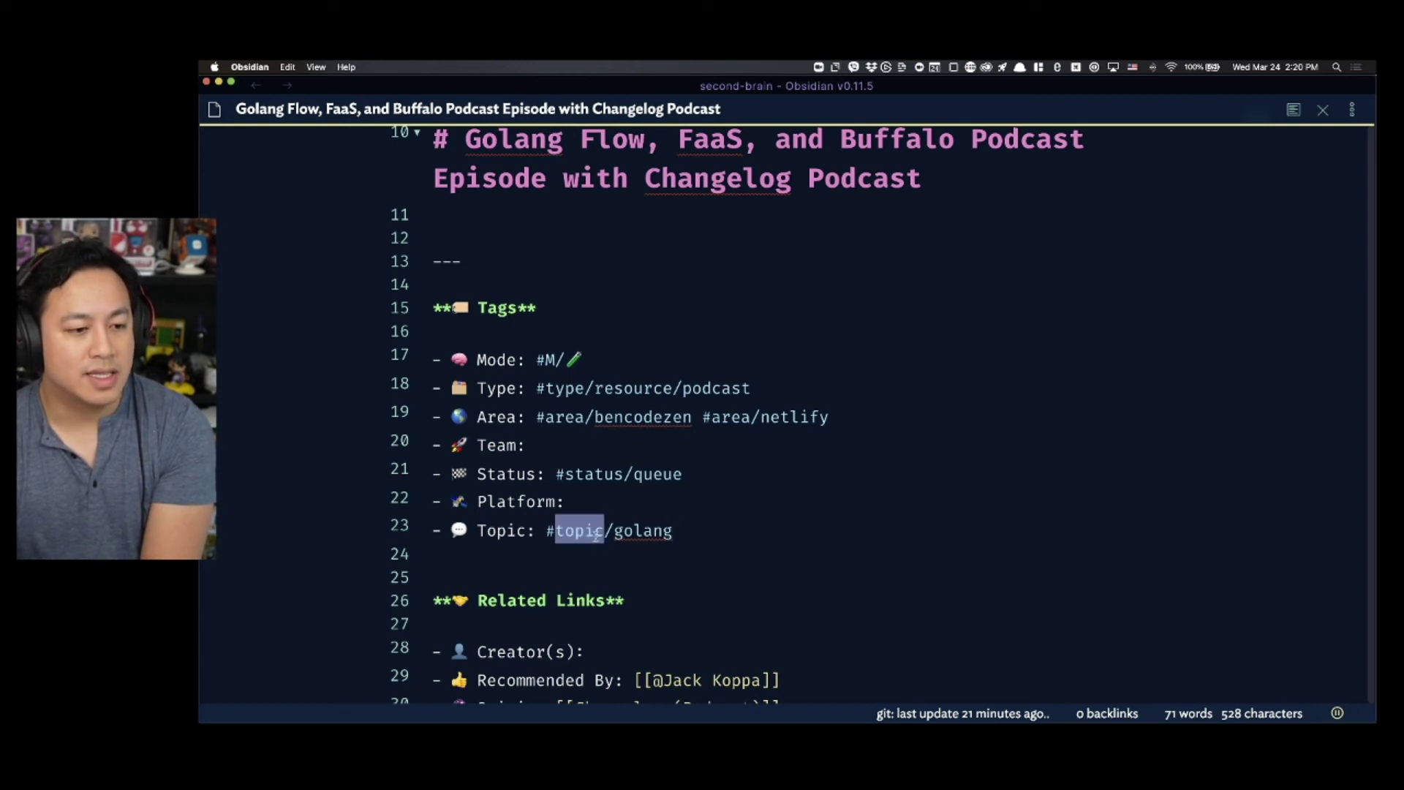
pyautogui.click(616, 552)
pyautogui.moveTo(618, 539); pyautogui.dragTo(693, 529)
pyautogui.click(695, 547)
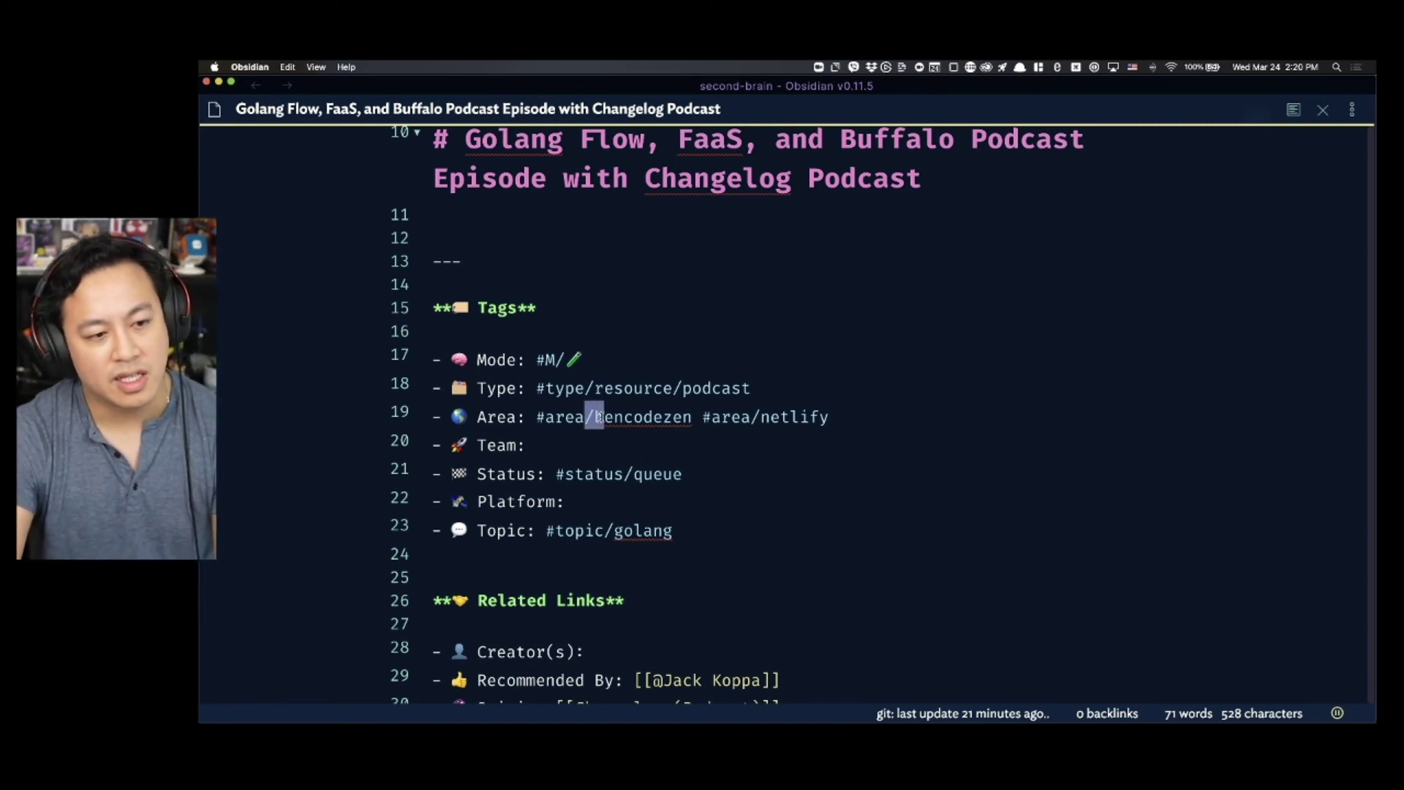
pyautogui.click(639, 433)
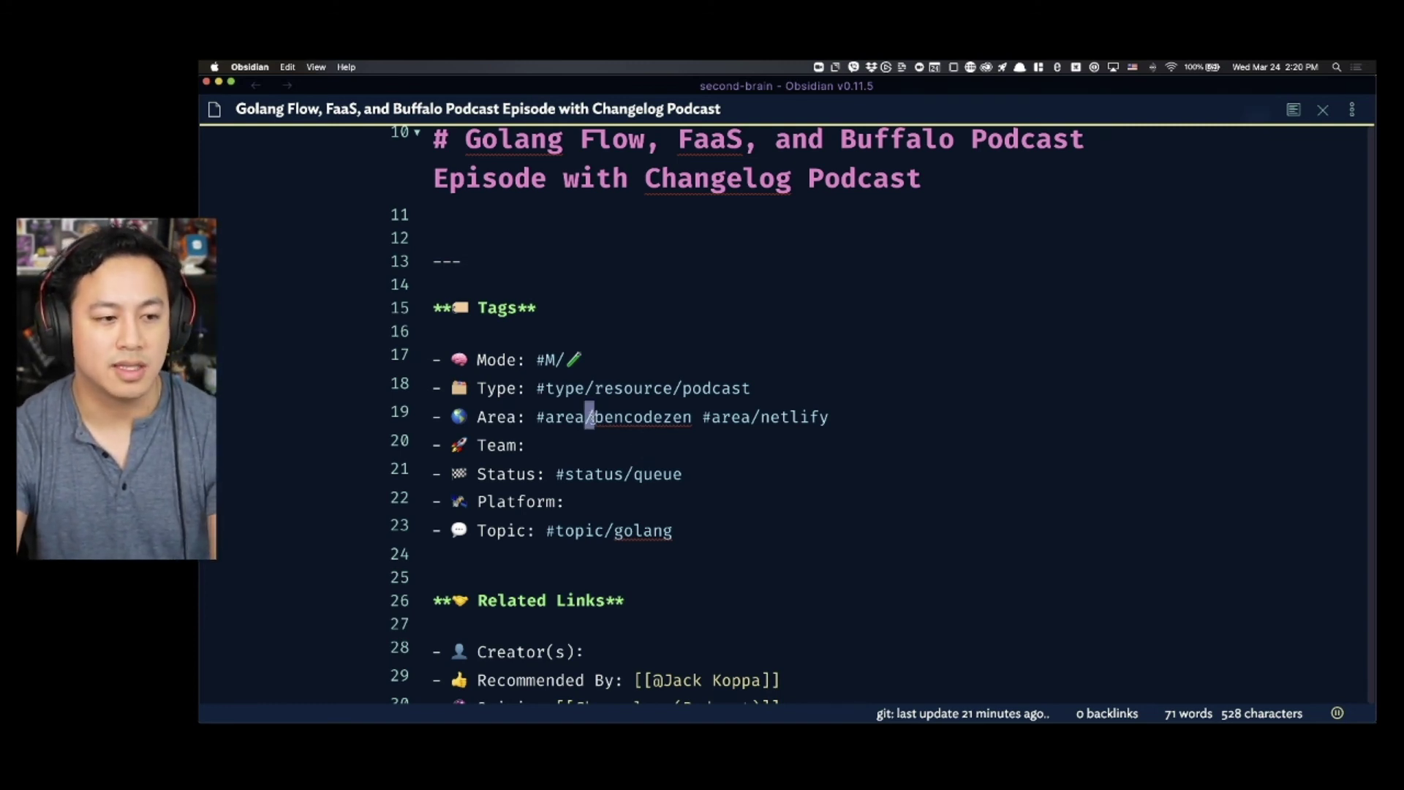
pyautogui.click(794, 538)
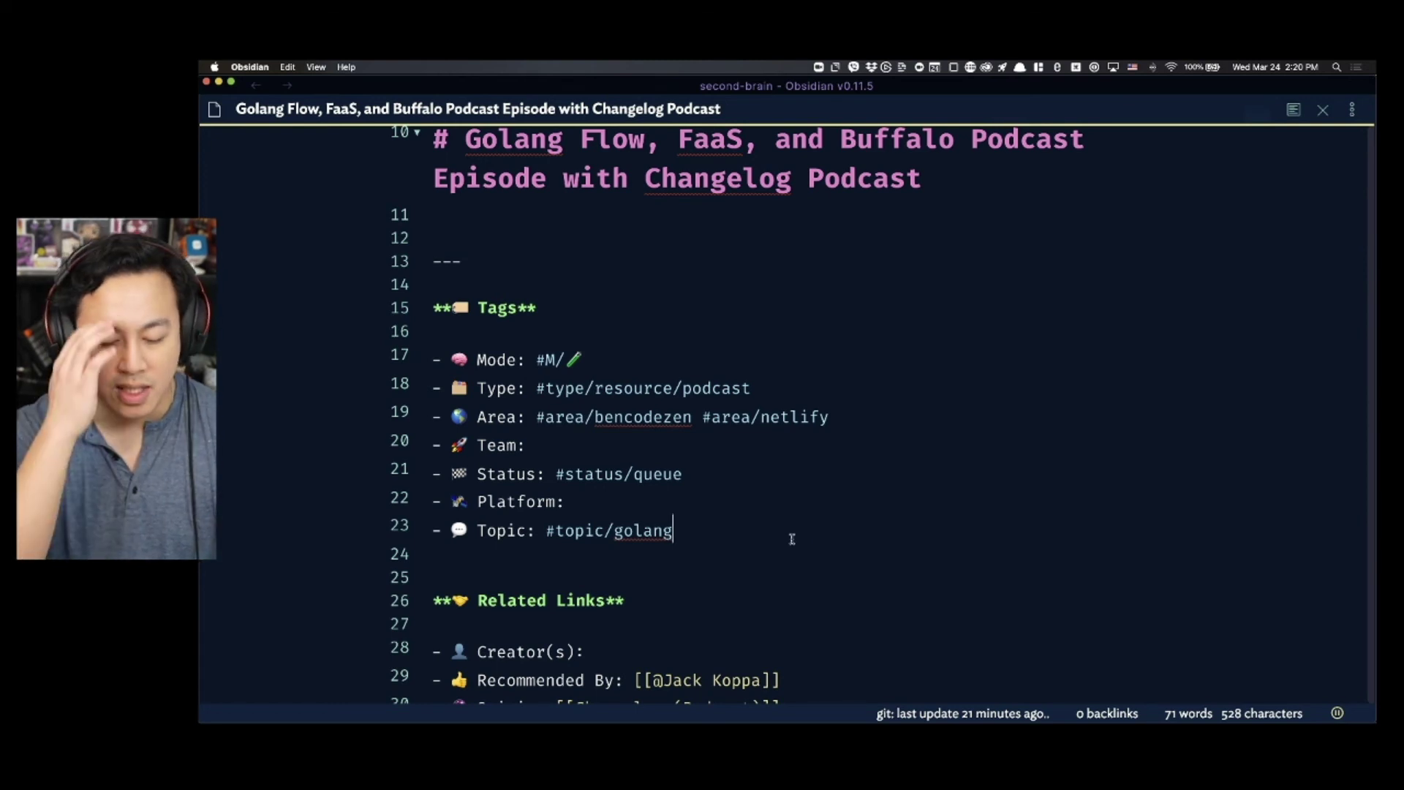
# - Try an unnested #golang tag after the existing tag in the Topic field and remove it
pyautogui.write('#golang')
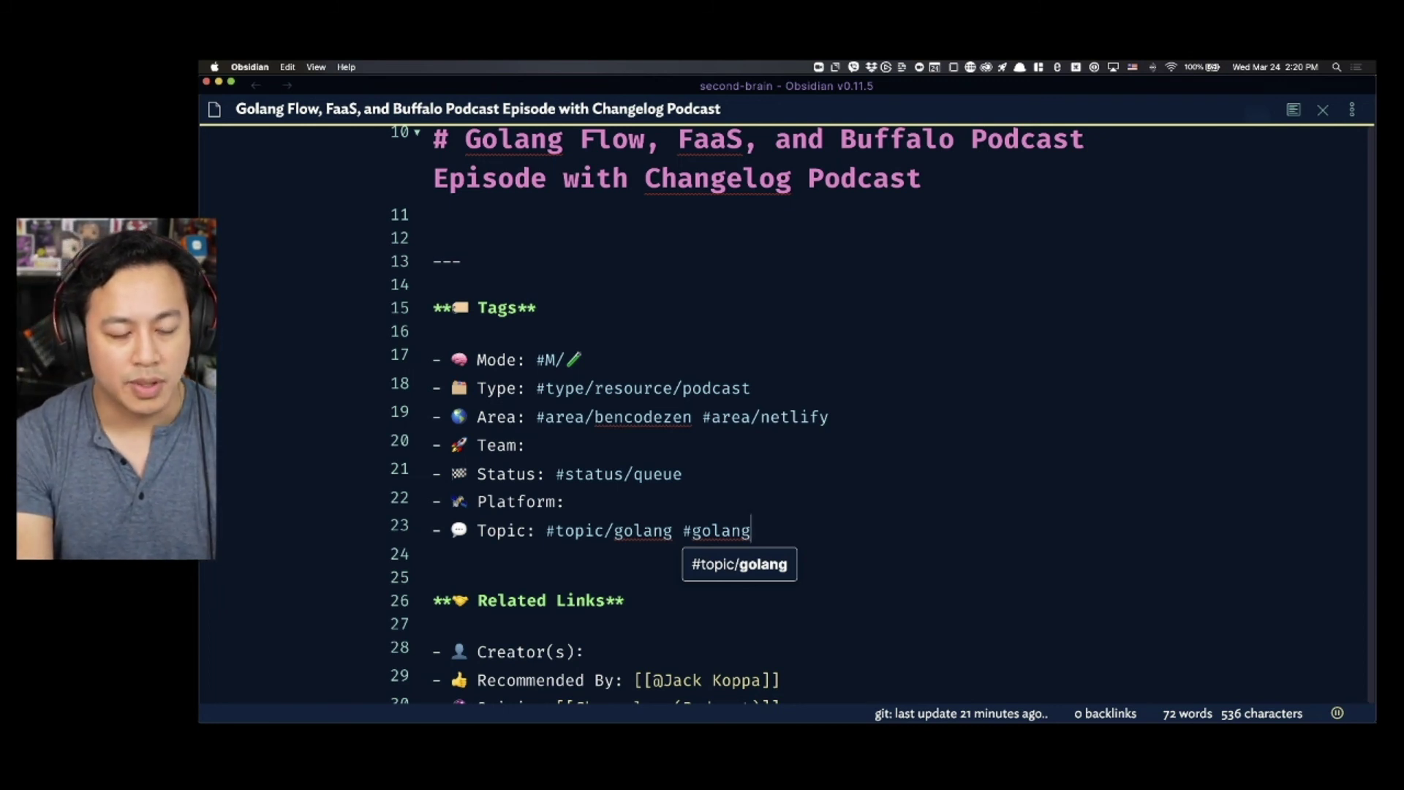
pyautogui.press('BackSpace')
pyautogui.press('BackSpace')
pyautogui.press('BackSpace')
pyautogui.press('BackSpace')
pyautogui.press('BackSpace')
pyautogui.press('BackSpace')
pyautogui.press('BackSpace')
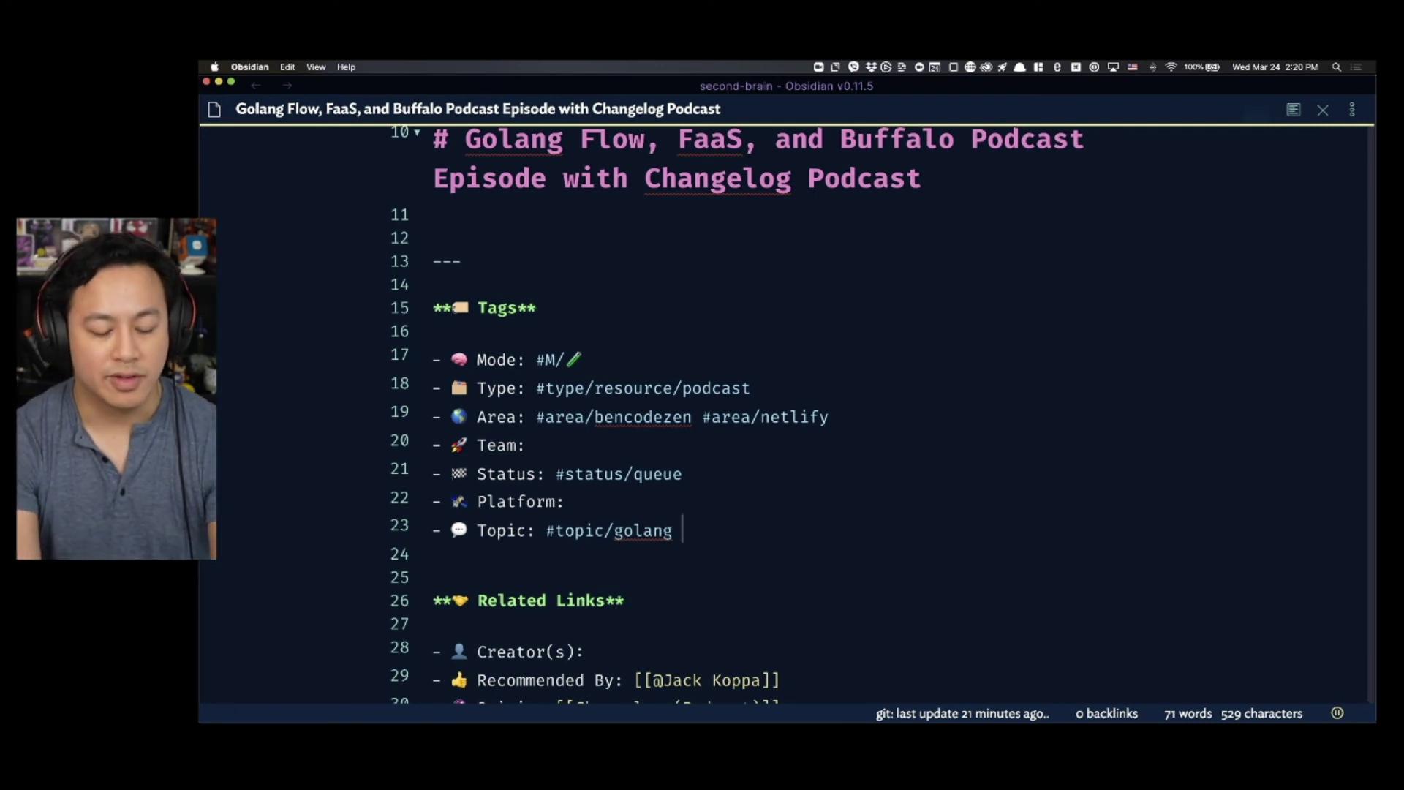
# - Look up tag suggestions for #go and #topic as a second Topic tag and discard the entry
pyautogui.write('#go')
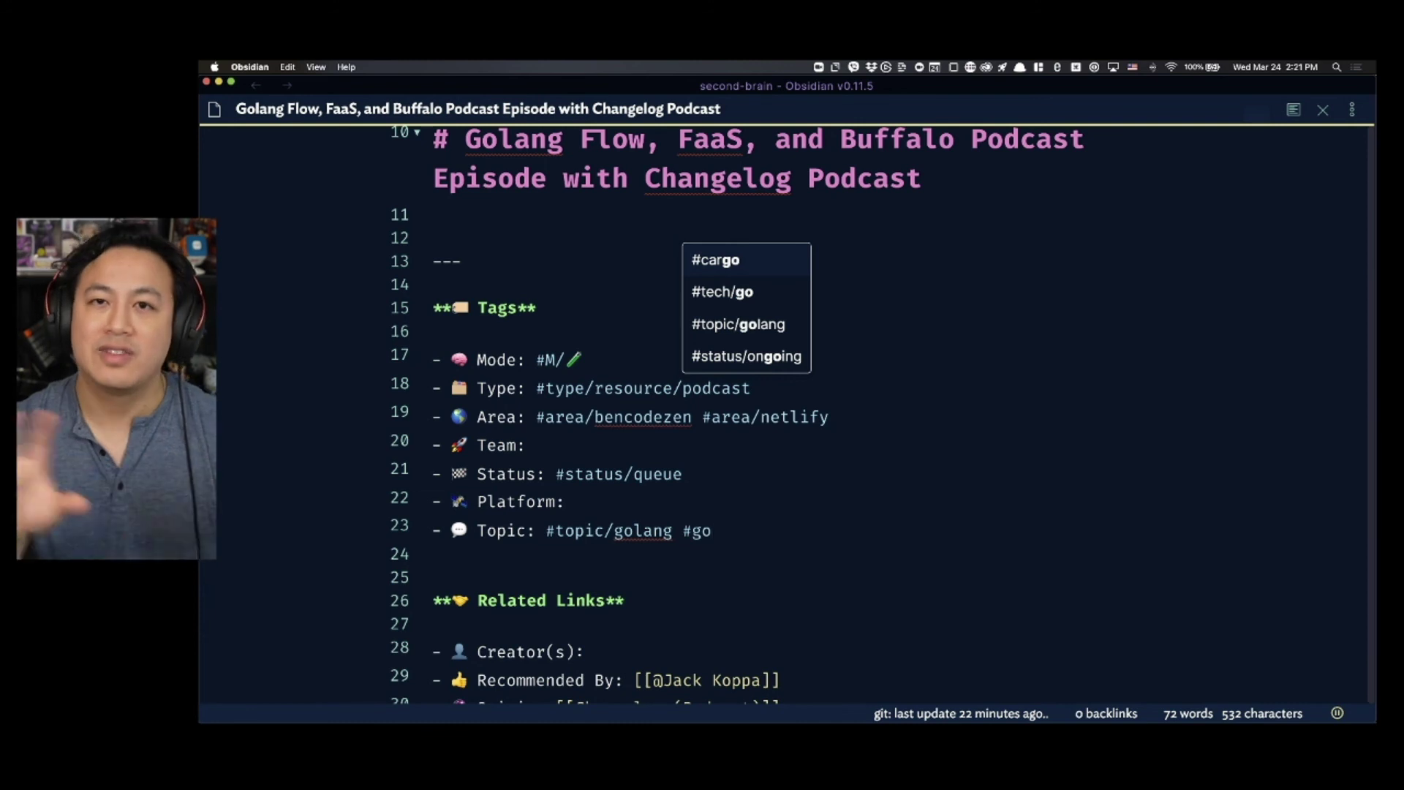
pyautogui.press('BackSpace')
pyautogui.press('BackSpace')
pyautogui.write('topic')
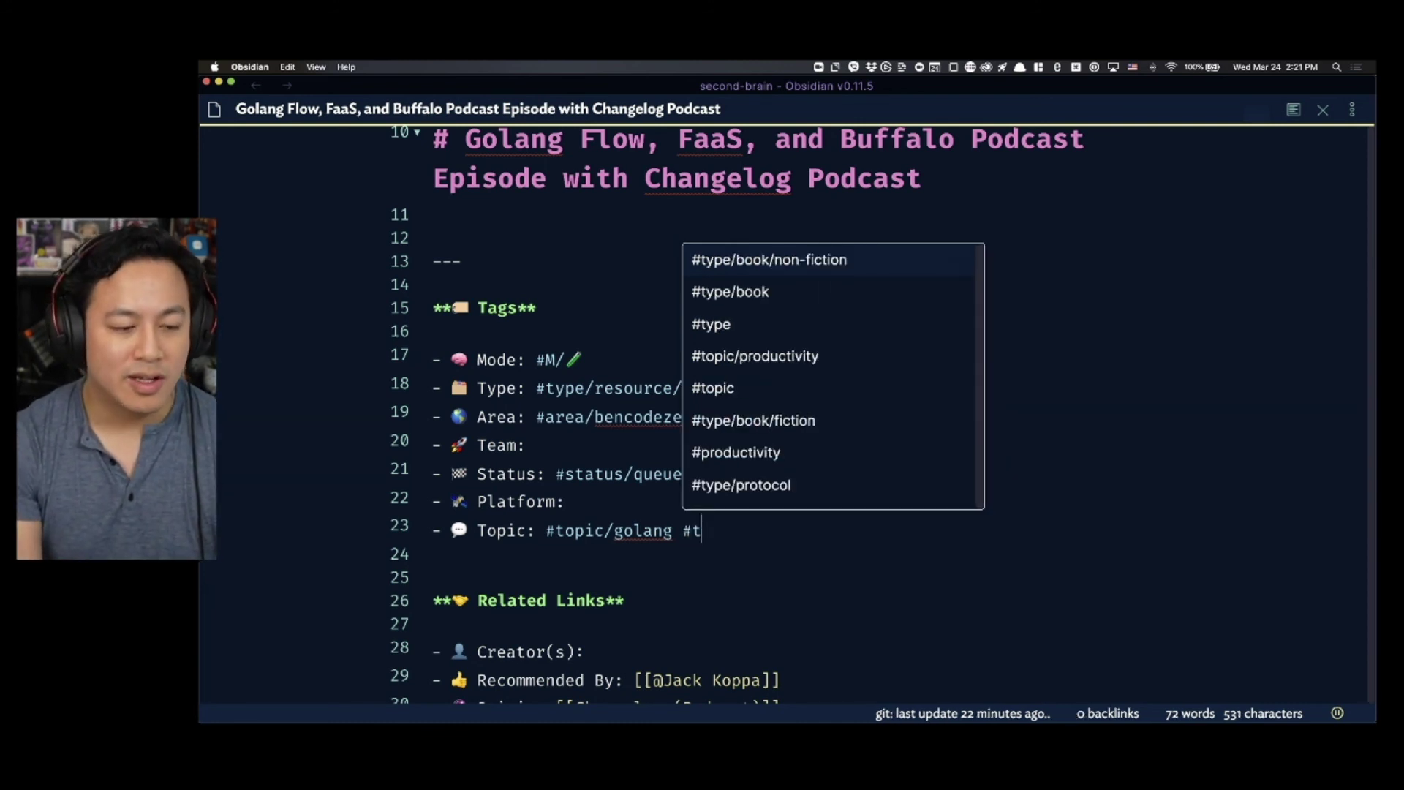
pyautogui.write('/')
pyautogui.press('BackSpace')
pyautogui.press('BackSpace')
pyautogui.press('BackSpace')
pyautogui.press('BackSpace')
pyautogui.press('BackSpace')
pyautogui.press('BackSpace')
pyautogui.press('BackSpace')
pyautogui.press('BackSpace')
pyautogui.press('BackSpace')
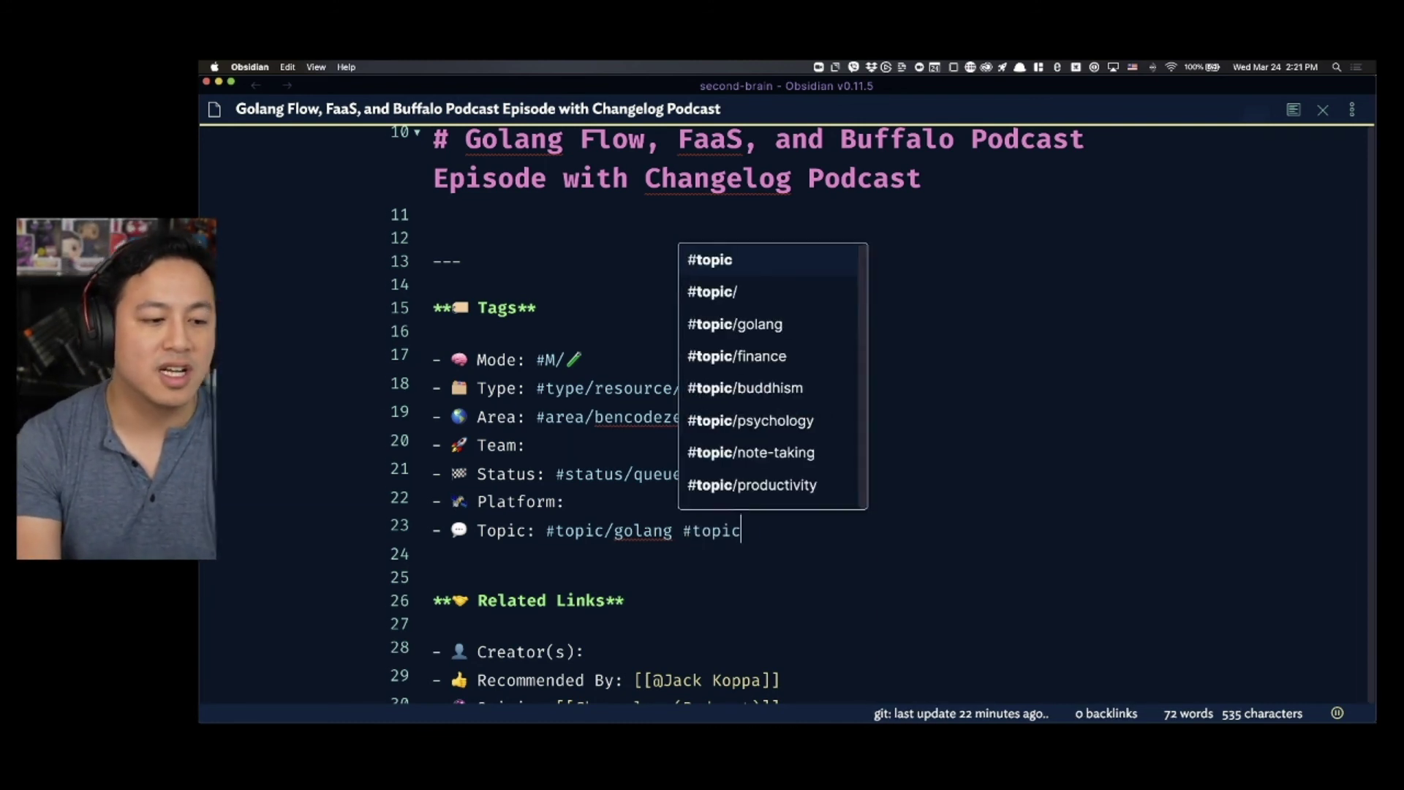
# - Replace the golang part of the Topic tag so that it reads #topic/programming/go
pyautogui.press('BackSpace')
pyautogui.press('BackSpace')
pyautogui.press('BackSpace')
pyautogui.press('BackSpace')
pyautogui.press('BackSpace')
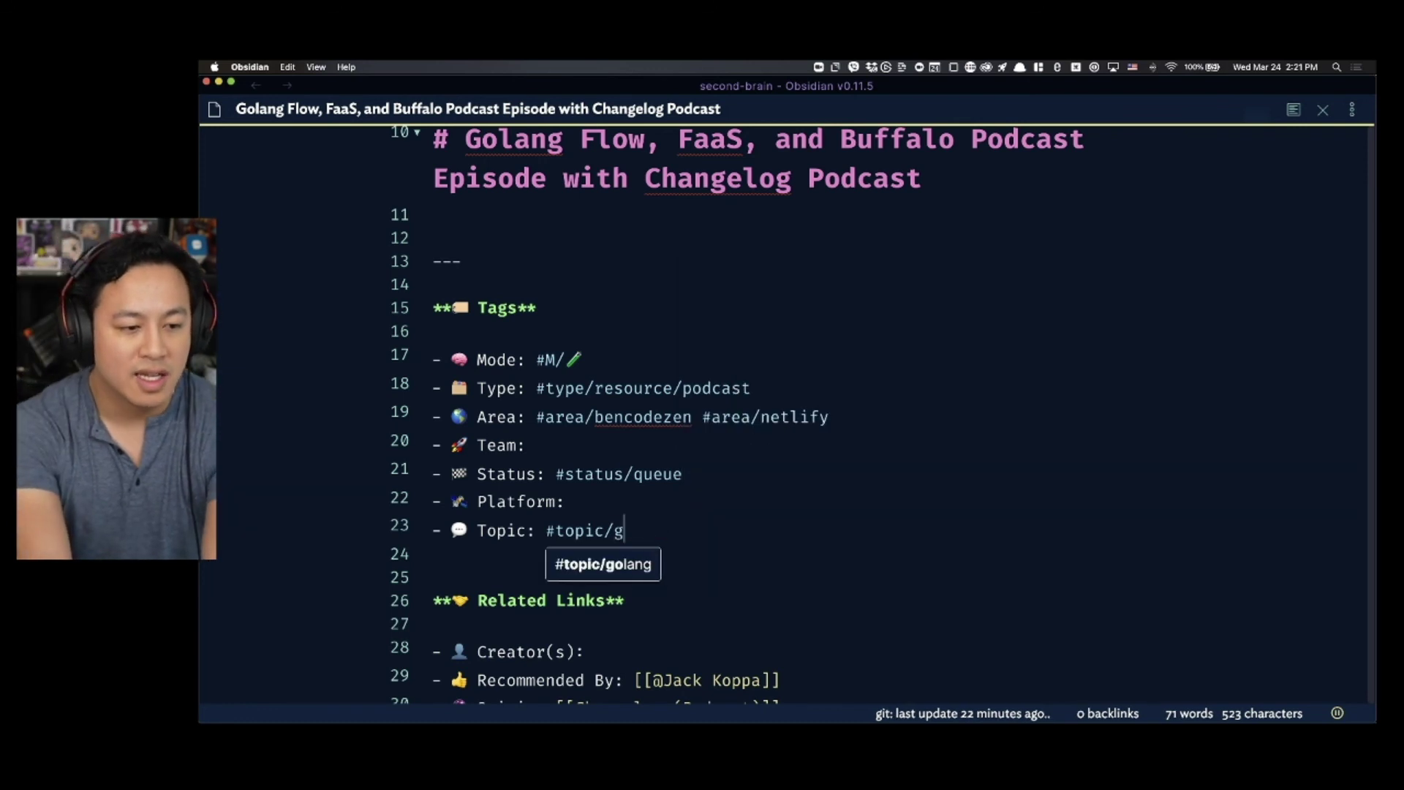
pyautogui.write('programming/go')
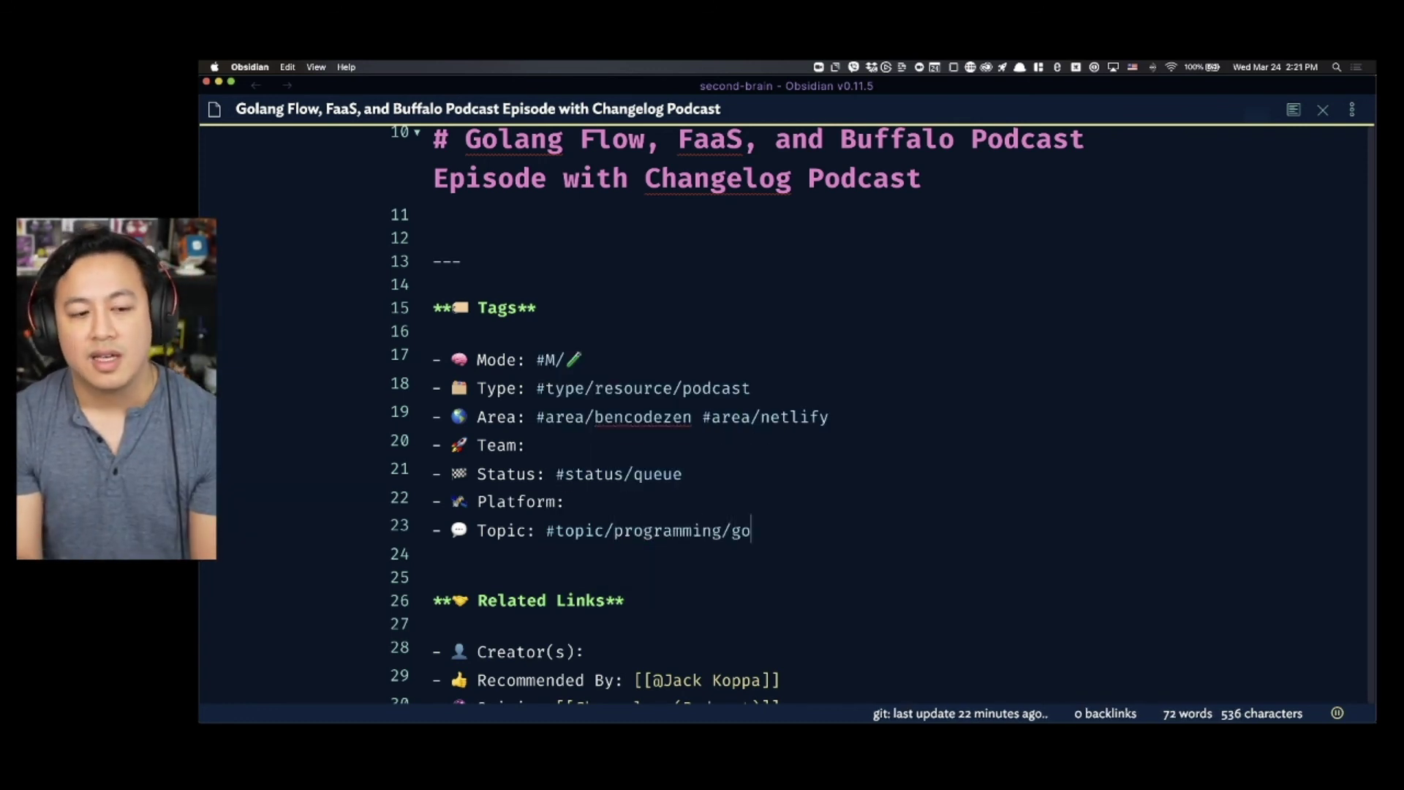
# - Try a #go tag on a separate line below the Topic field and delete it
pyautogui.press('Return')
pyautogui.press('Return')
pyautogui.write('#go')
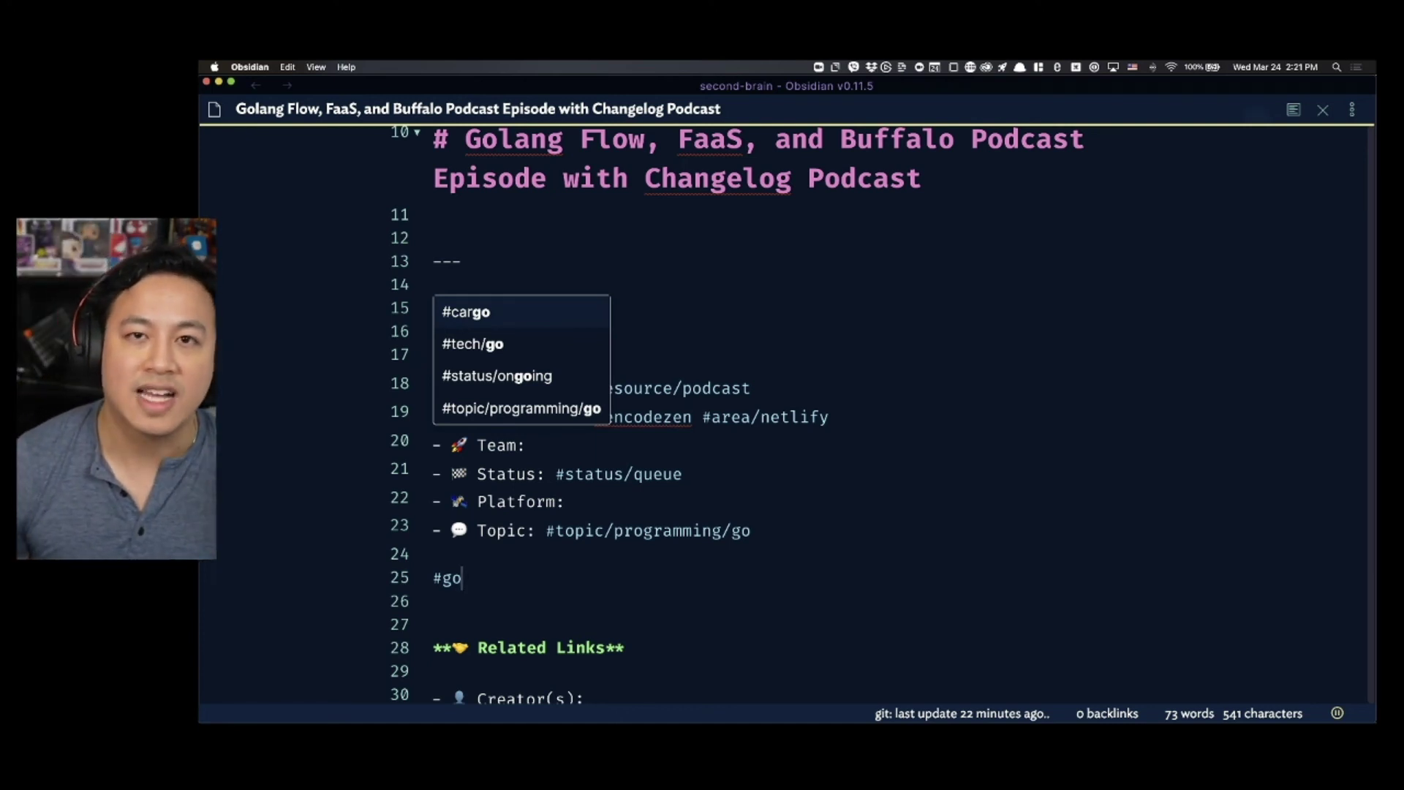
pyautogui.press('Escape')
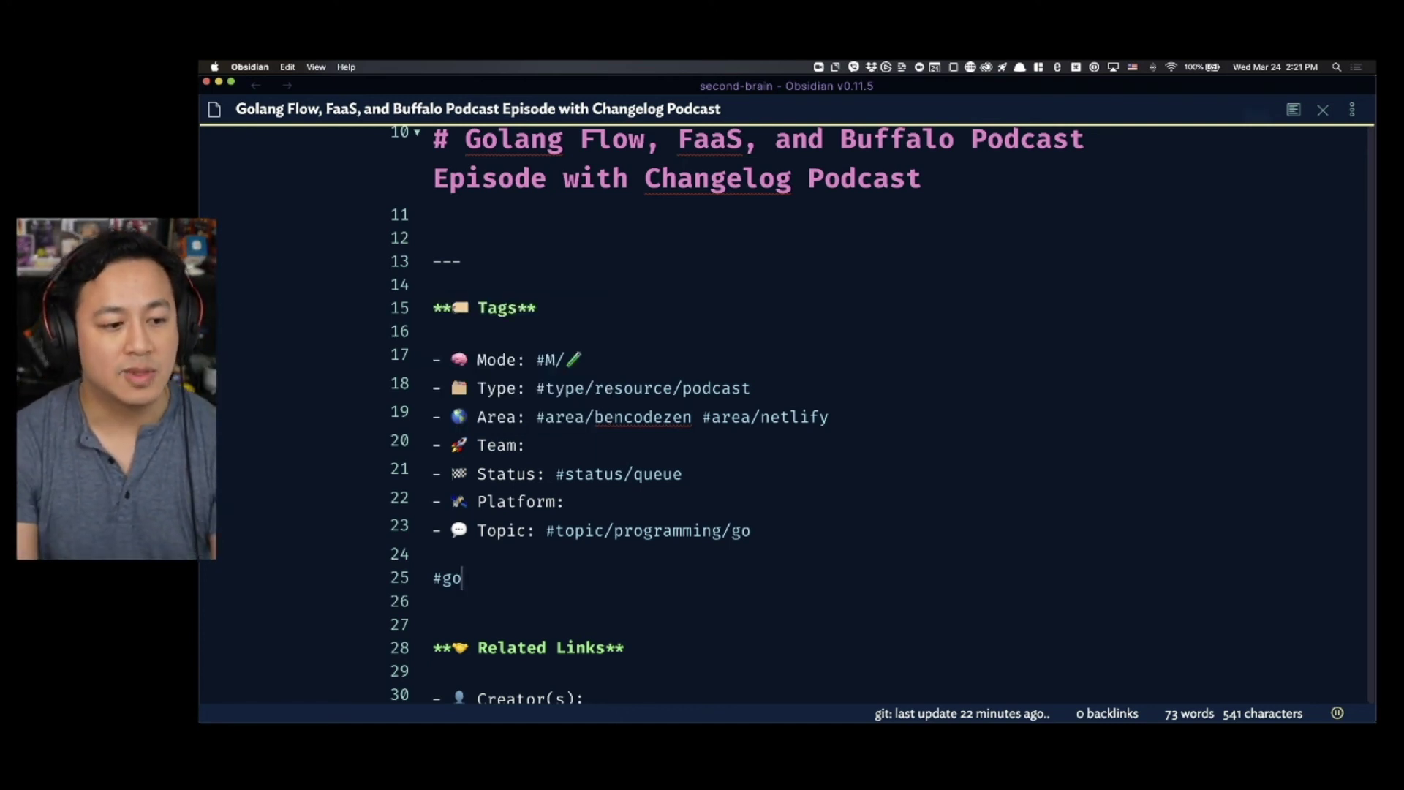
pyautogui.press('BackSpace')
pyautogui.press('BackSpace')
pyautogui.press('BackSpace')
pyautogui.press('BackSpace')
pyautogui.press('BackSpace')
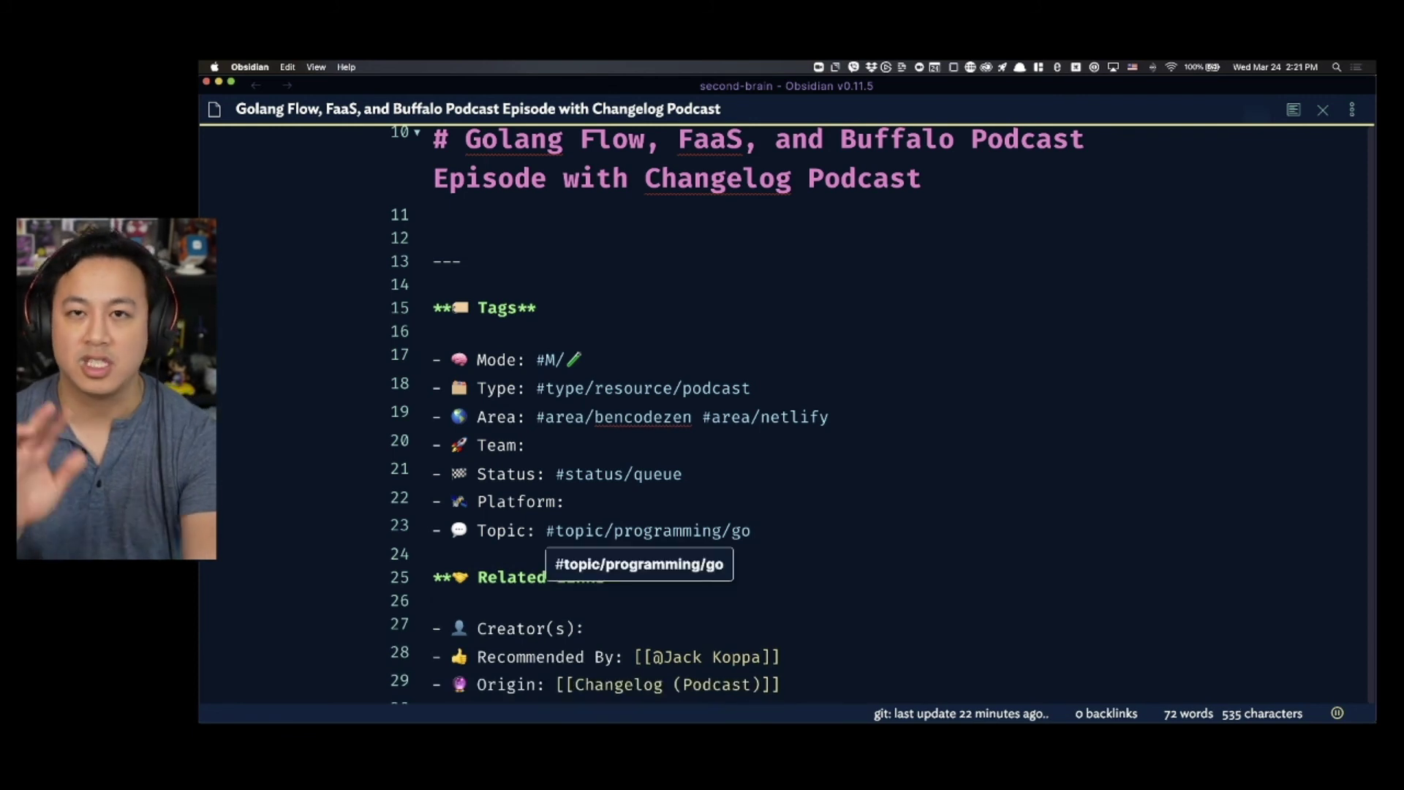
# - Insert a blank line above the Related Links heading and highlight the empty Platform field
pyautogui.scroll(-2, 797, 468)
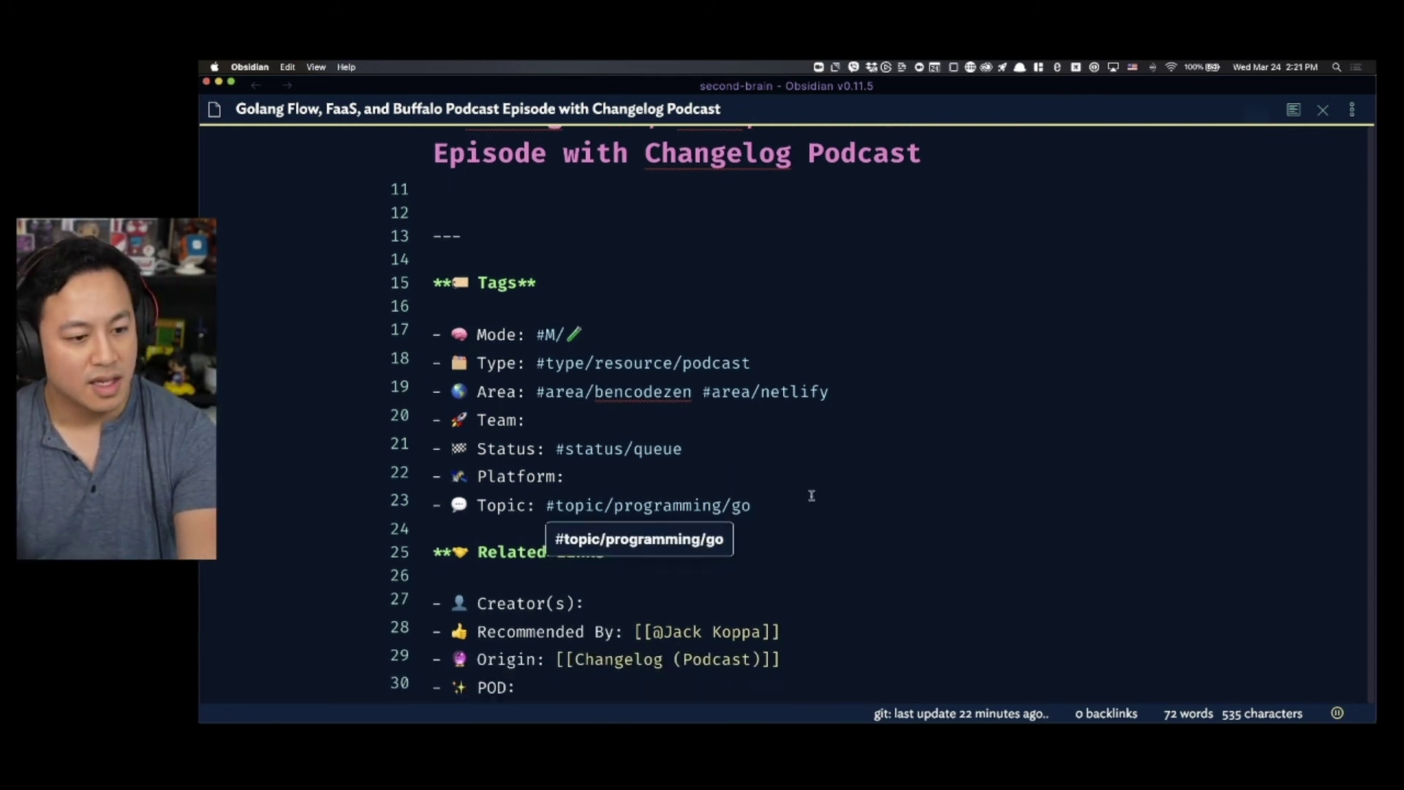
pyautogui.click(863, 506)
pyautogui.press('Return')
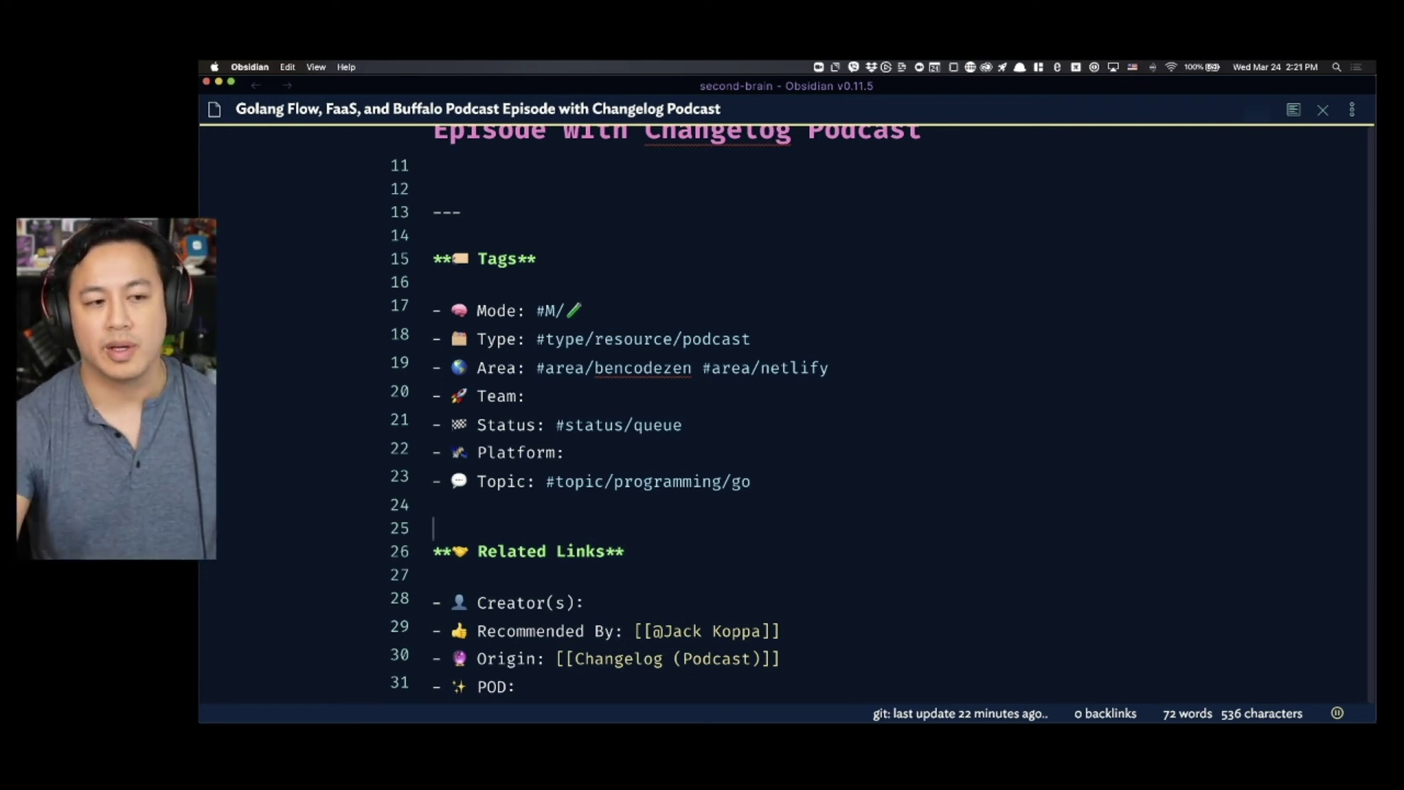
pyautogui.scroll(1, 822, 461)
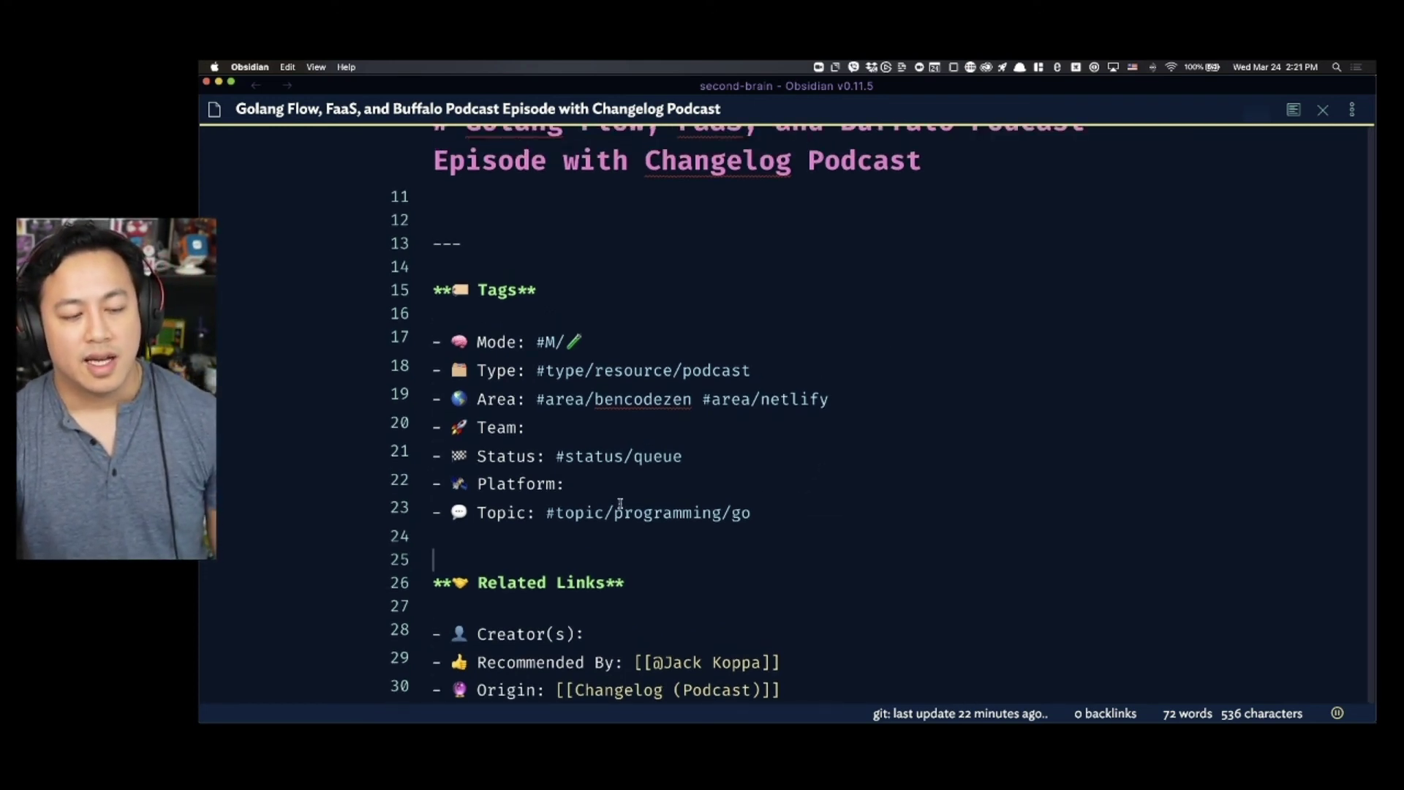
pyautogui.moveTo(564, 484); pyautogui.dragTo(448, 485)
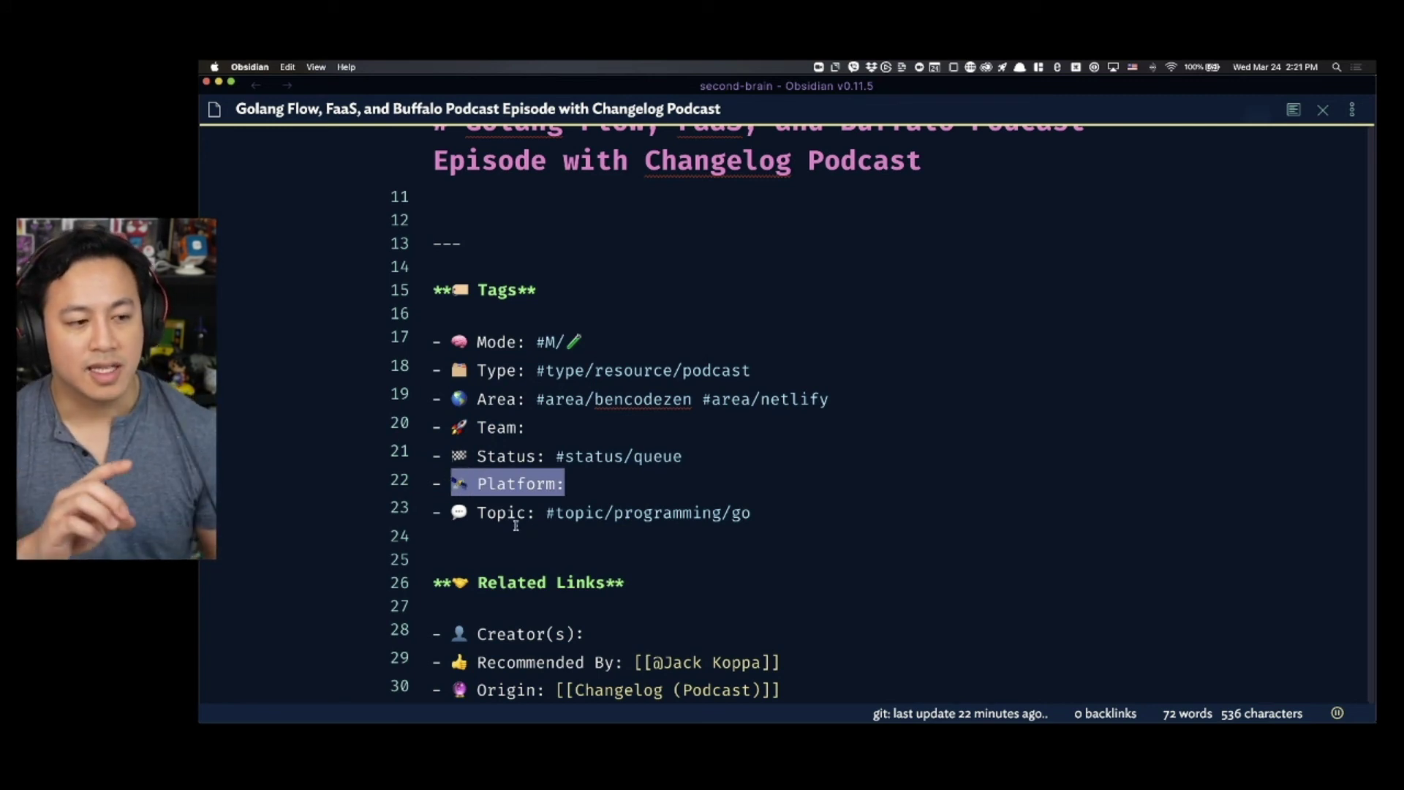
pyautogui.click(512, 521)
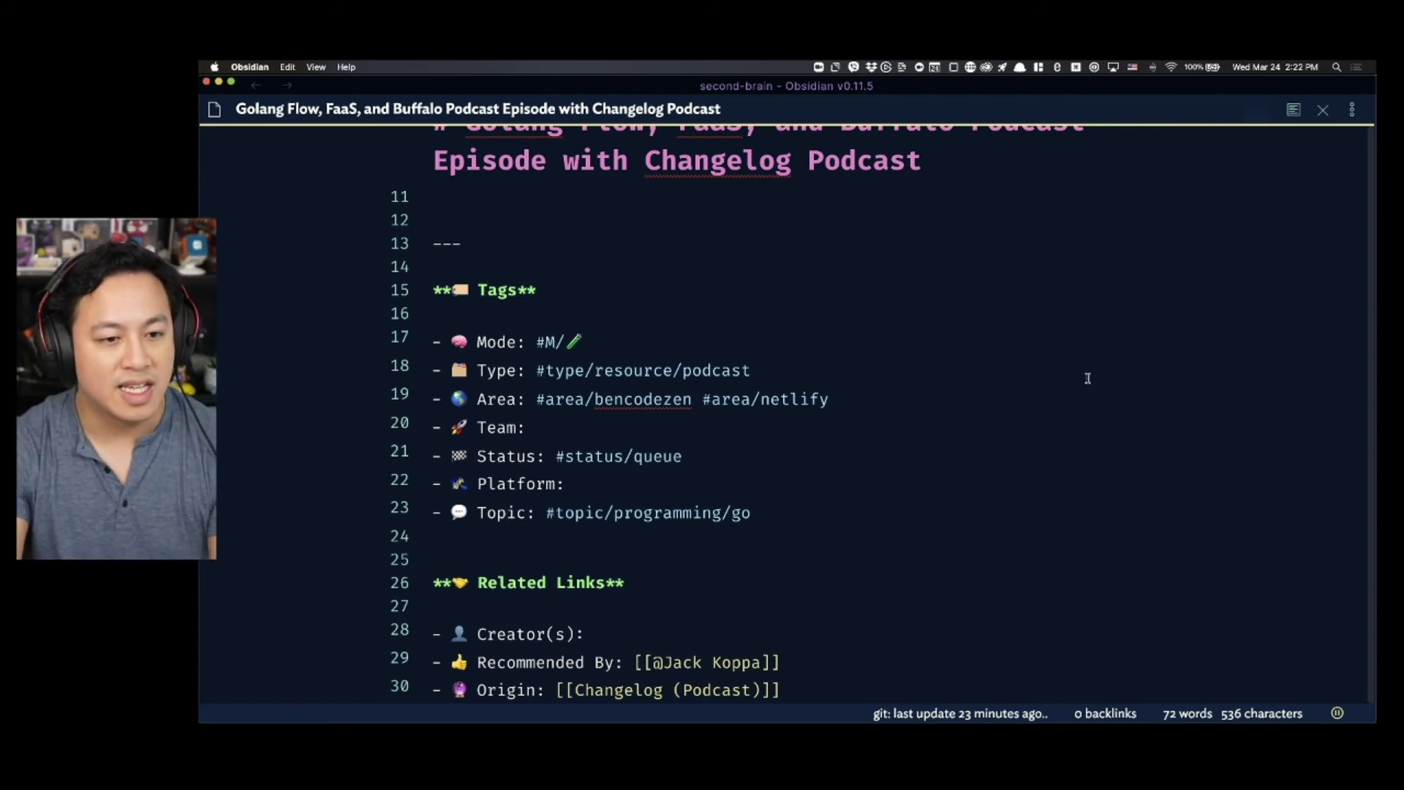
# - Add a list item below the Area field with a green-heart emoji and the label Mood:
pyautogui.click(909, 371)
pyautogui.click(906, 388)
pyautogui.press('Return')
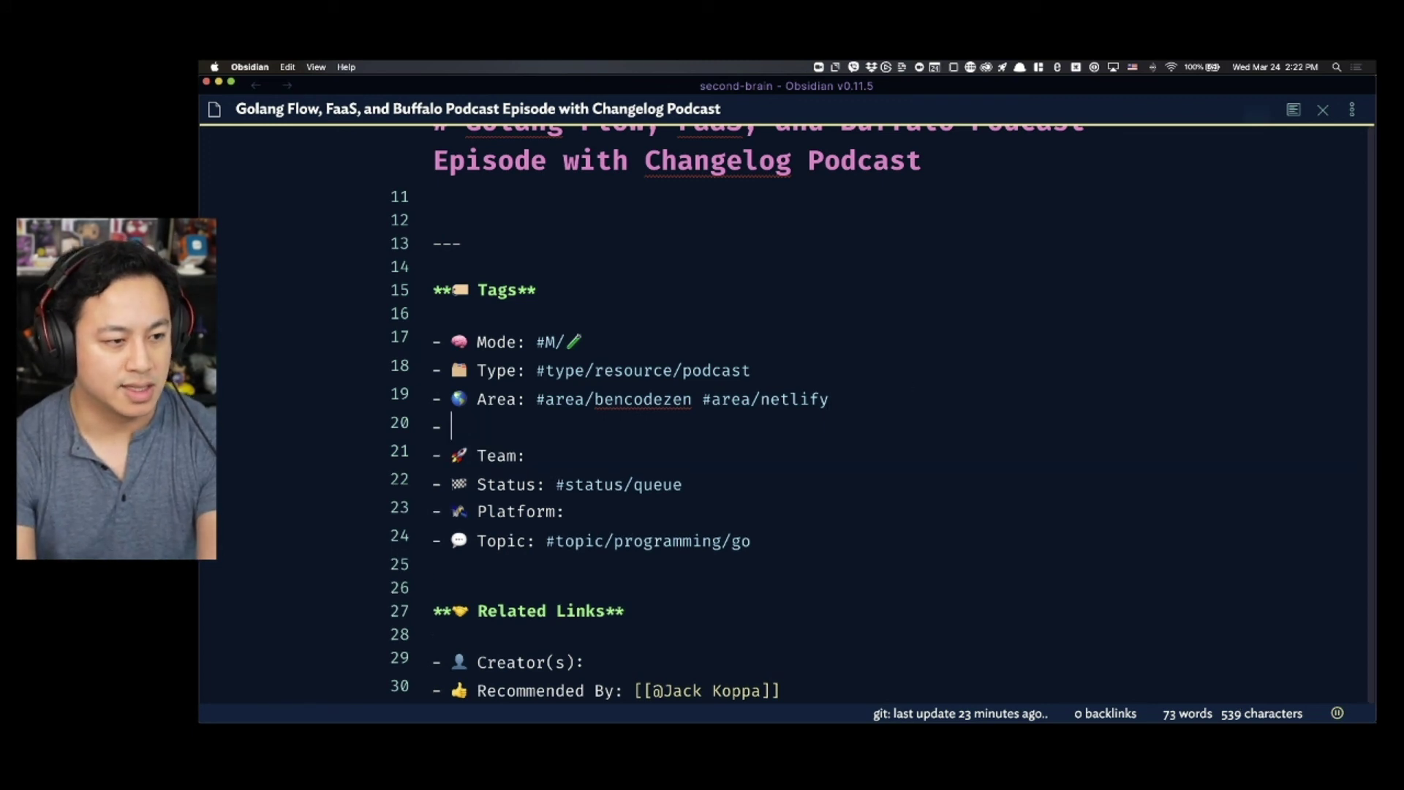
pyautogui.write('::')
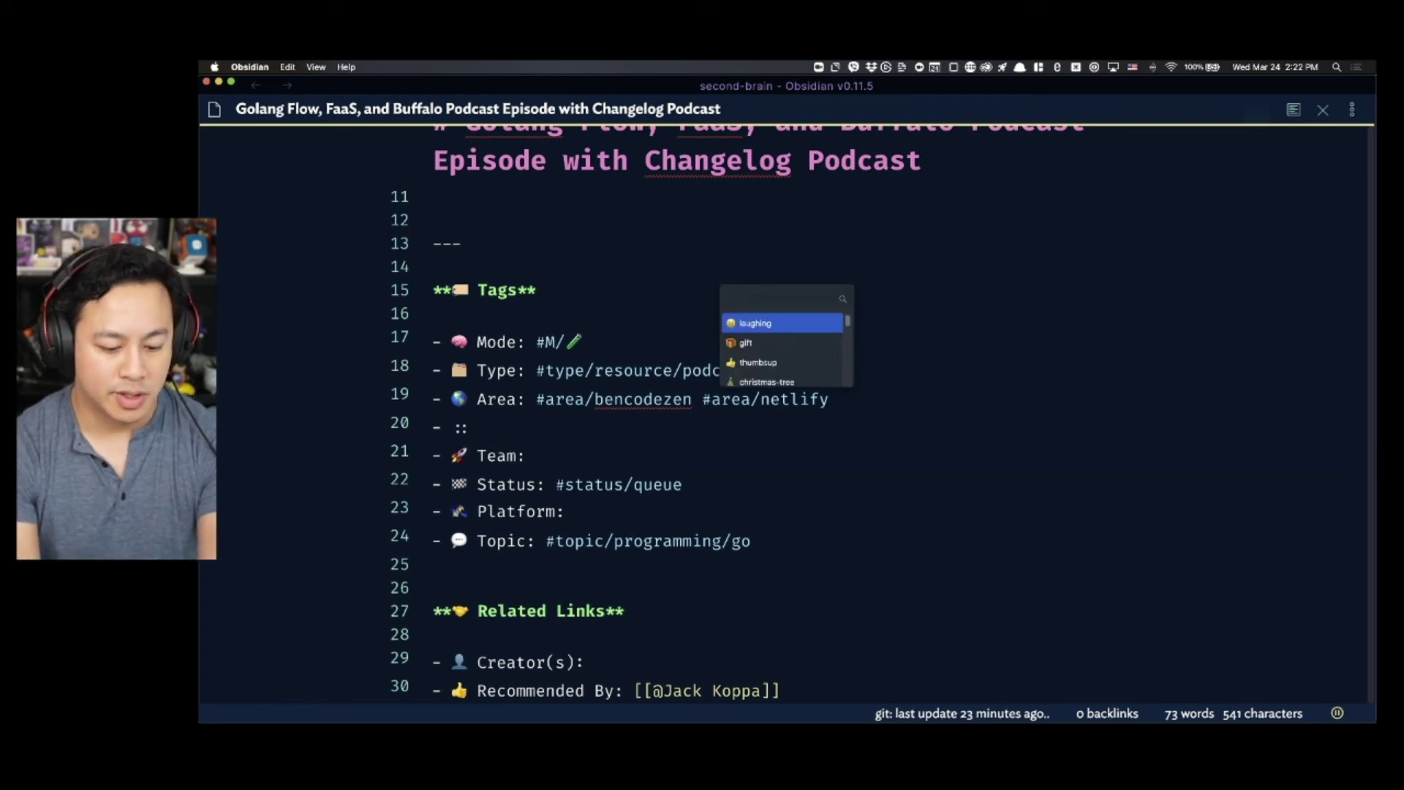
pyautogui.write('heart')
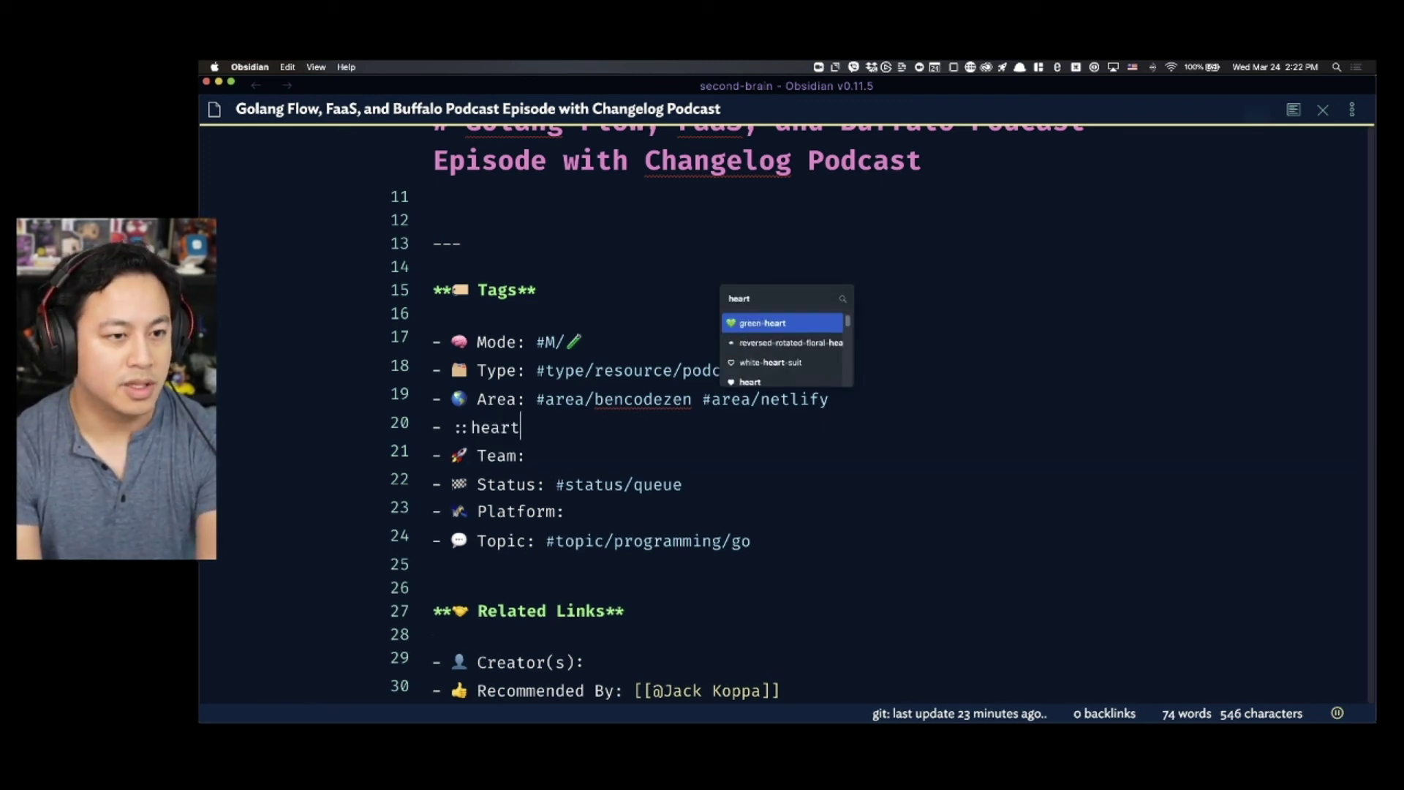
pyautogui.press('Return')
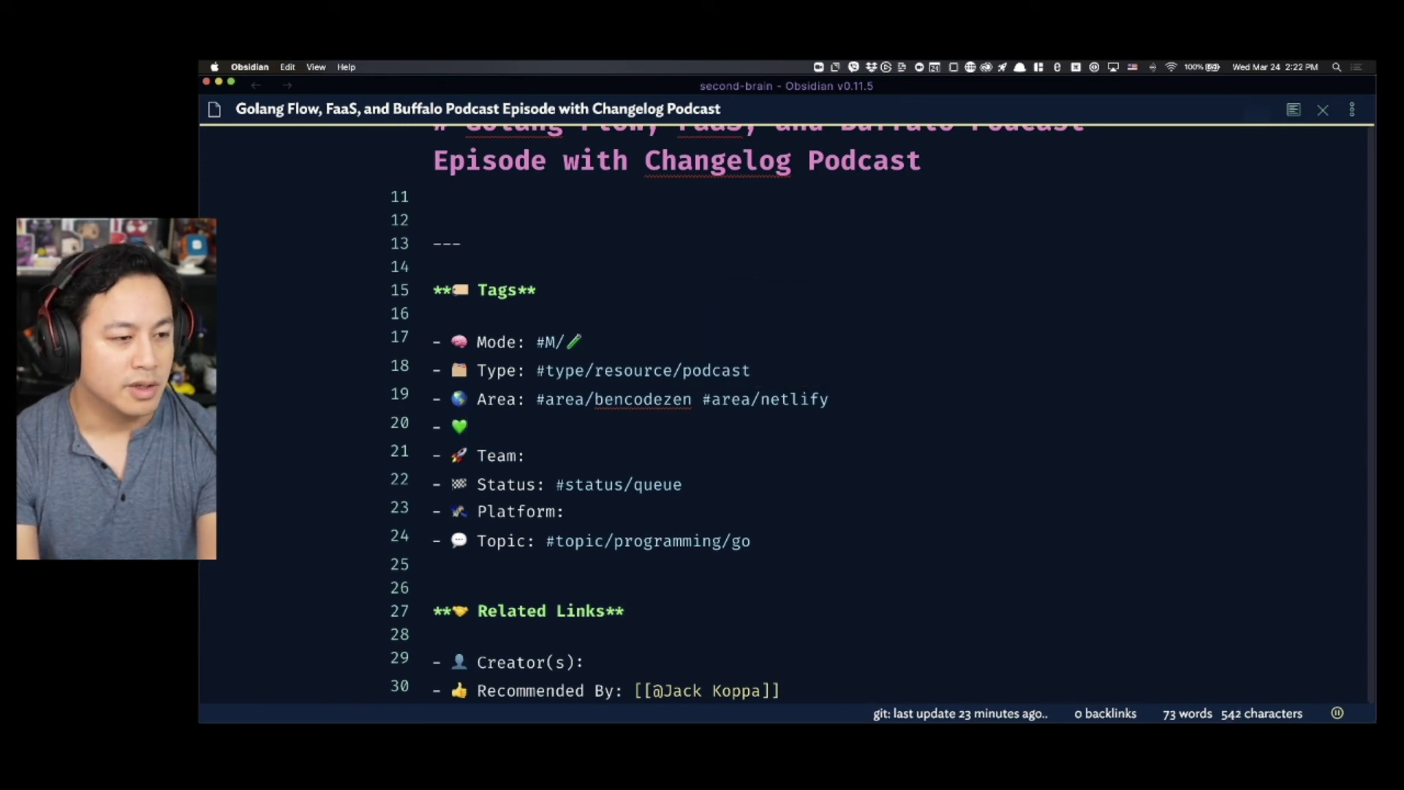
pyautogui.write('M')
pyautogui.press('BackSpace')
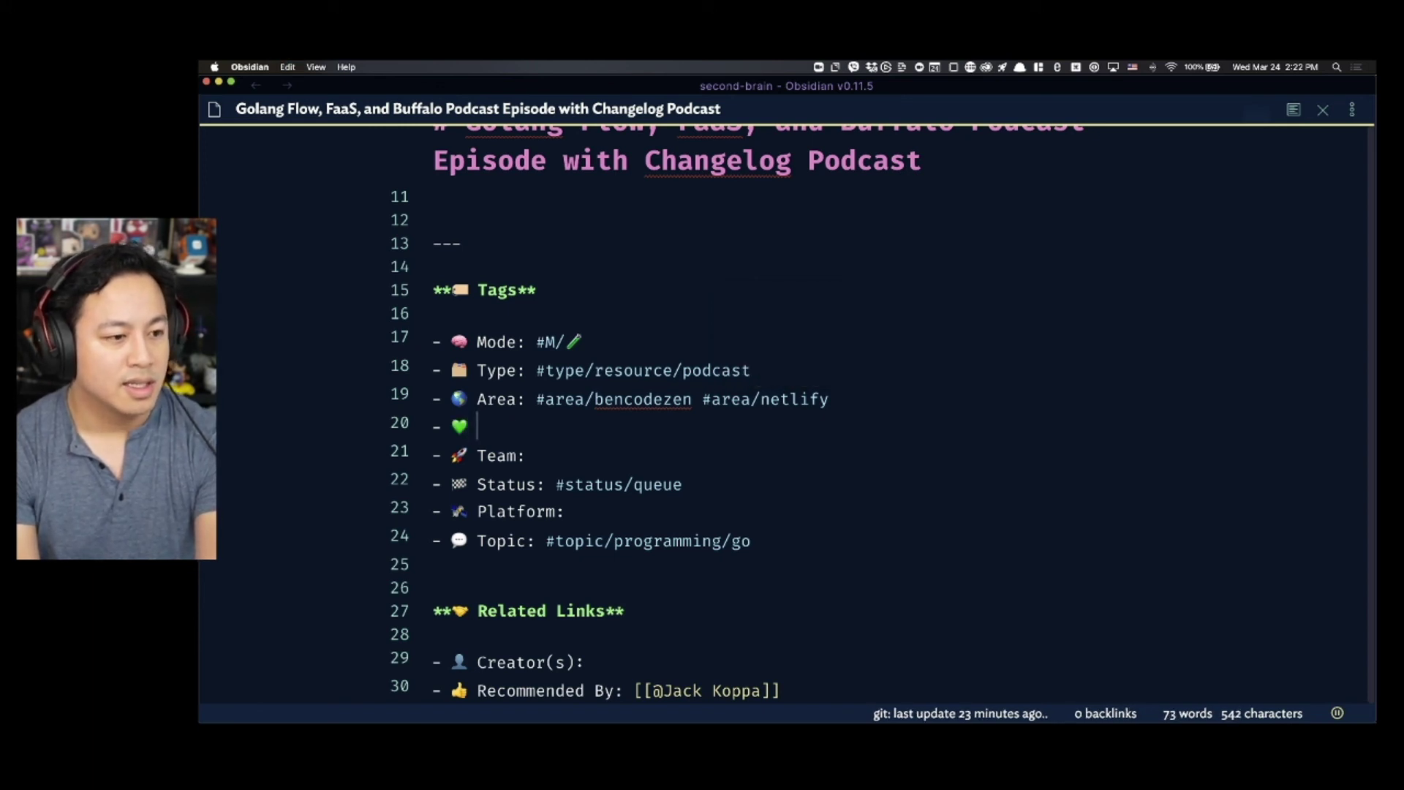
pyautogui.write('Mood:')
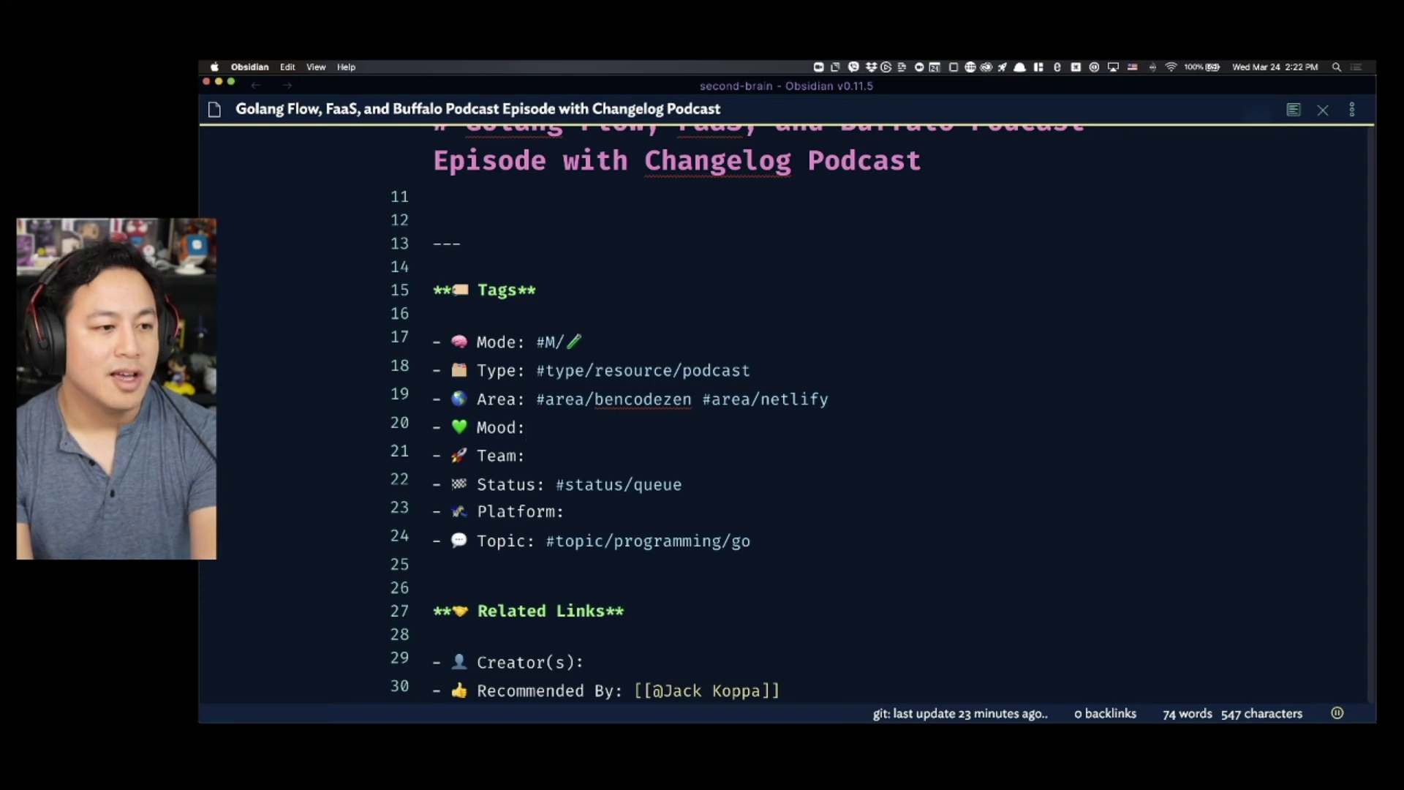
# - Replace the Mood label beside the green heart with Emotion:
pyautogui.press('BackSpace')
pyautogui.press('BackSpace')
pyautogui.press('BackSpace')
pyautogui.press('BackSpace')
pyautogui.press('BackSpace')
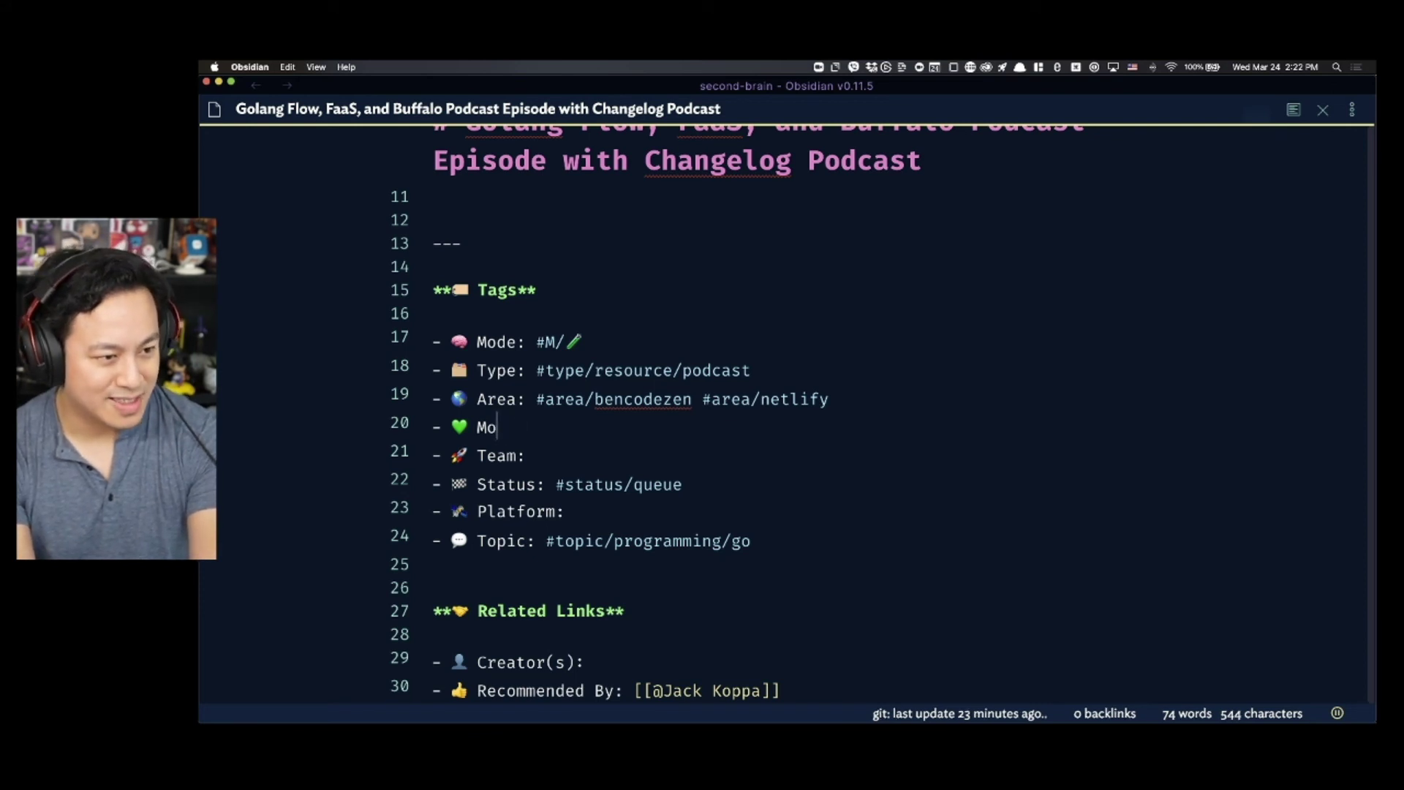
pyautogui.write('Emotion:')
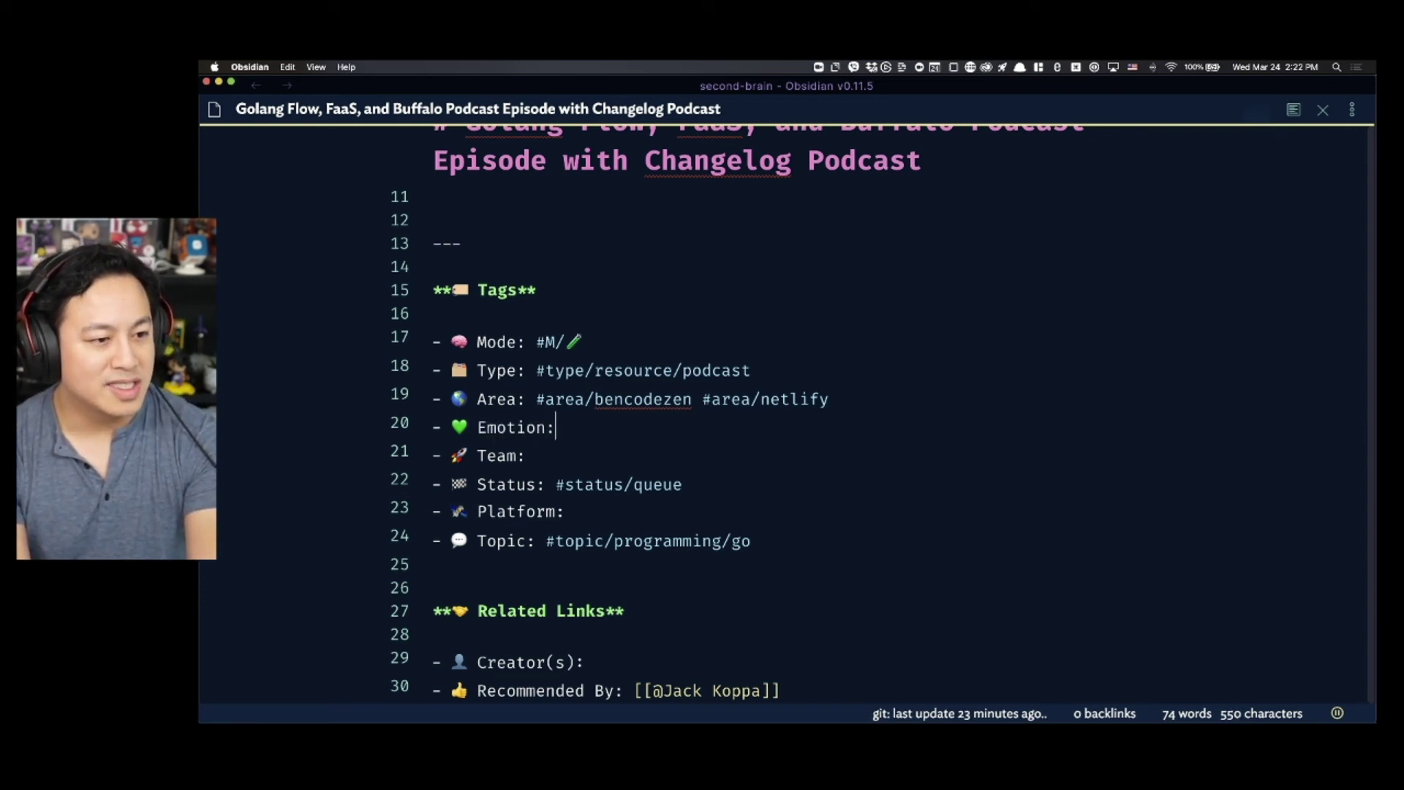
# - Try extending the label to Emotional State and restore it to Emotion:
pyautogui.press('BackSpace')
pyautogui.write('al State:')
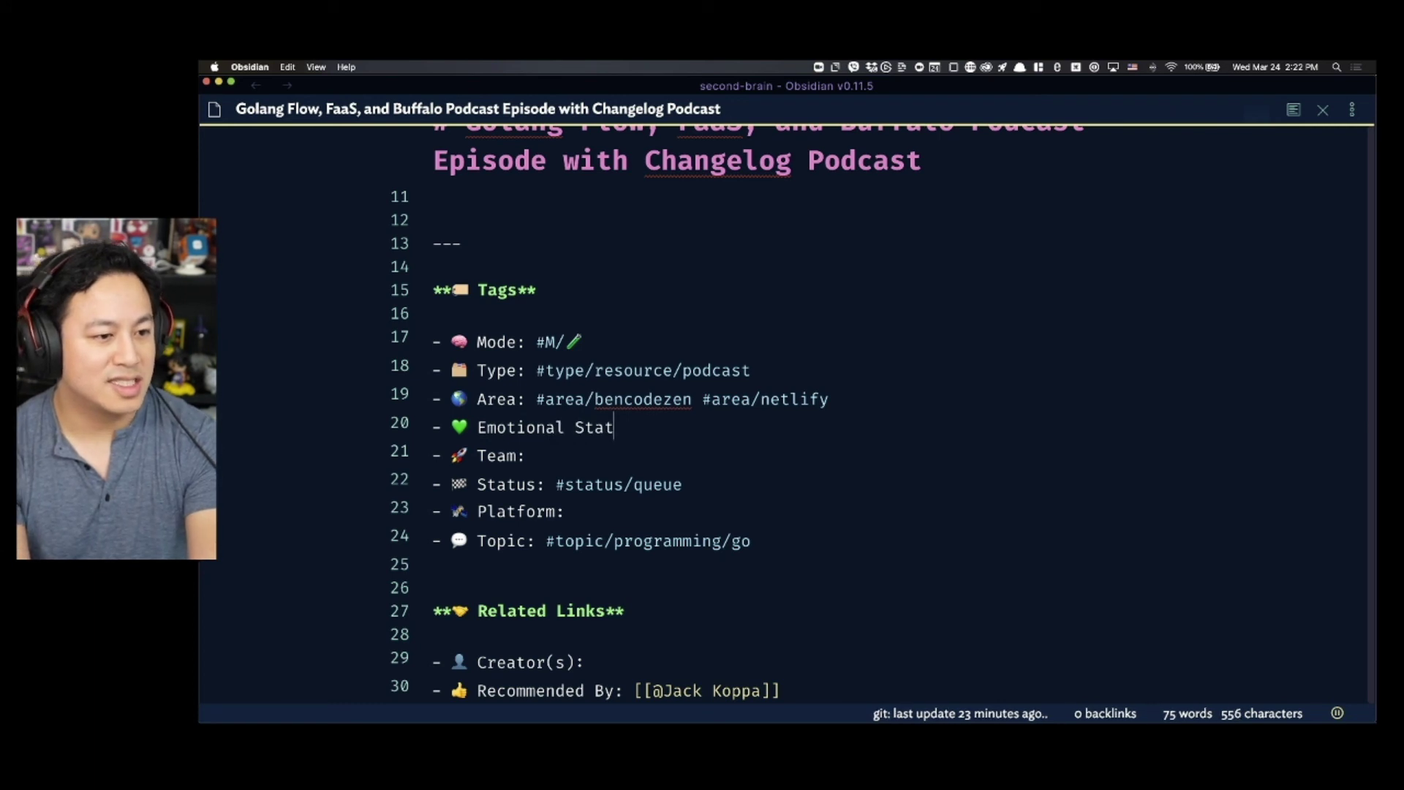
pyautogui.press('BackSpace')
pyautogui.press('BackSpace')
pyautogui.press('BackSpace')
pyautogui.press('BackSpace')
pyautogui.press('BackSpace')
pyautogui.press('BackSpace')
pyautogui.press('BackSpace')
pyautogui.press('BackSpace')
pyautogui.press('BackSpace')
pyautogui.press('BackSpace')
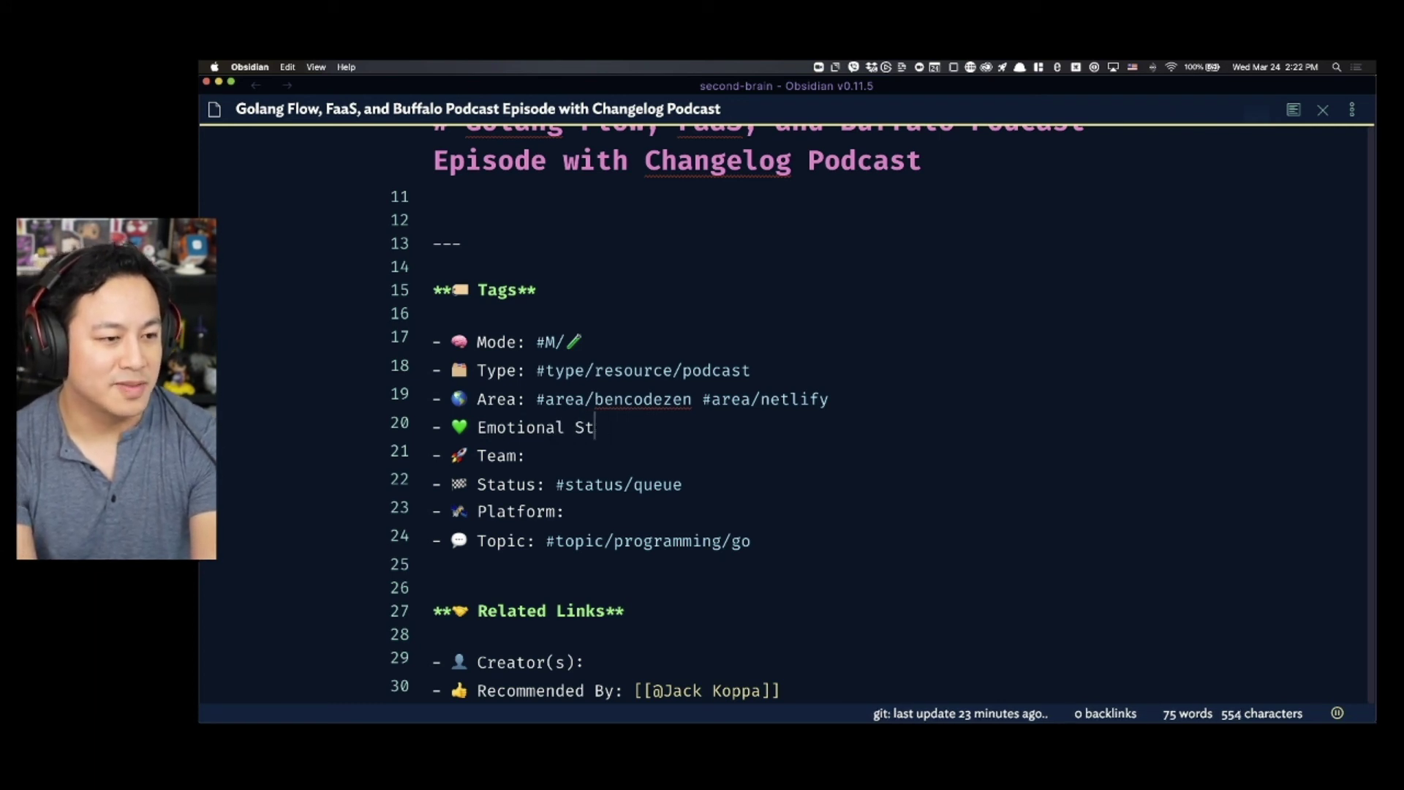
pyautogui.write('n:')
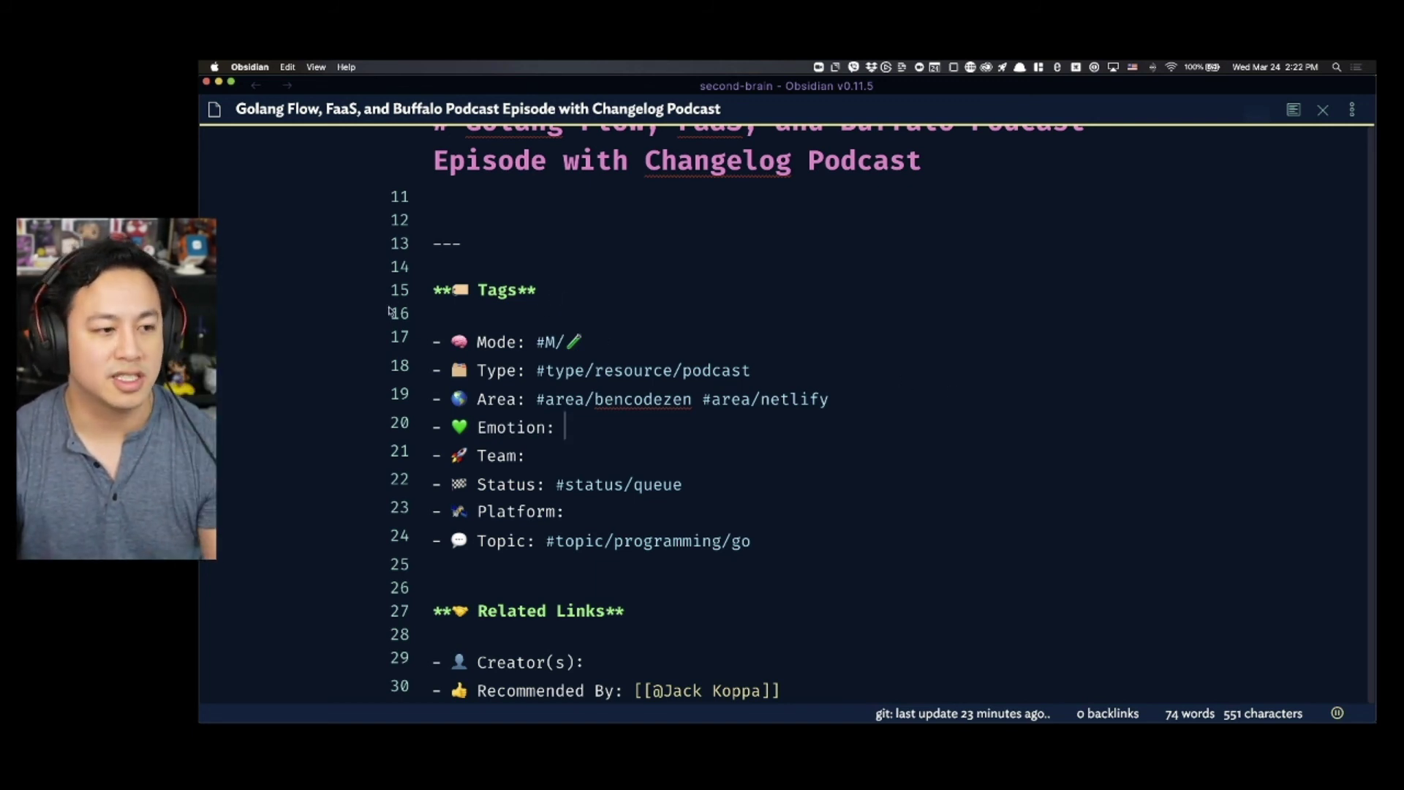
# - Tag the Emotion field with #emotion/excited
pyautogui.moveTo(449, 333); pyautogui.dragTo(465, 336)
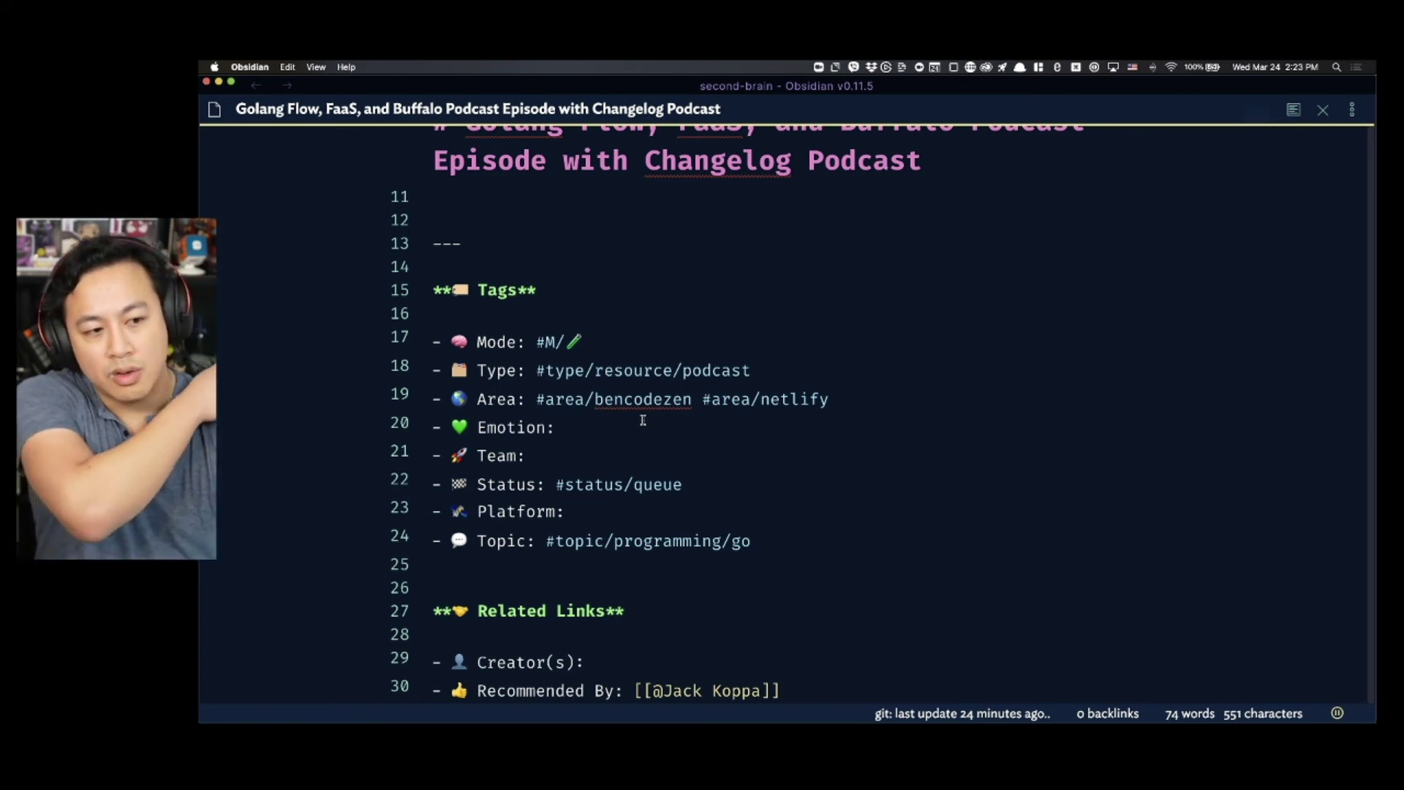
pyautogui.write('#')
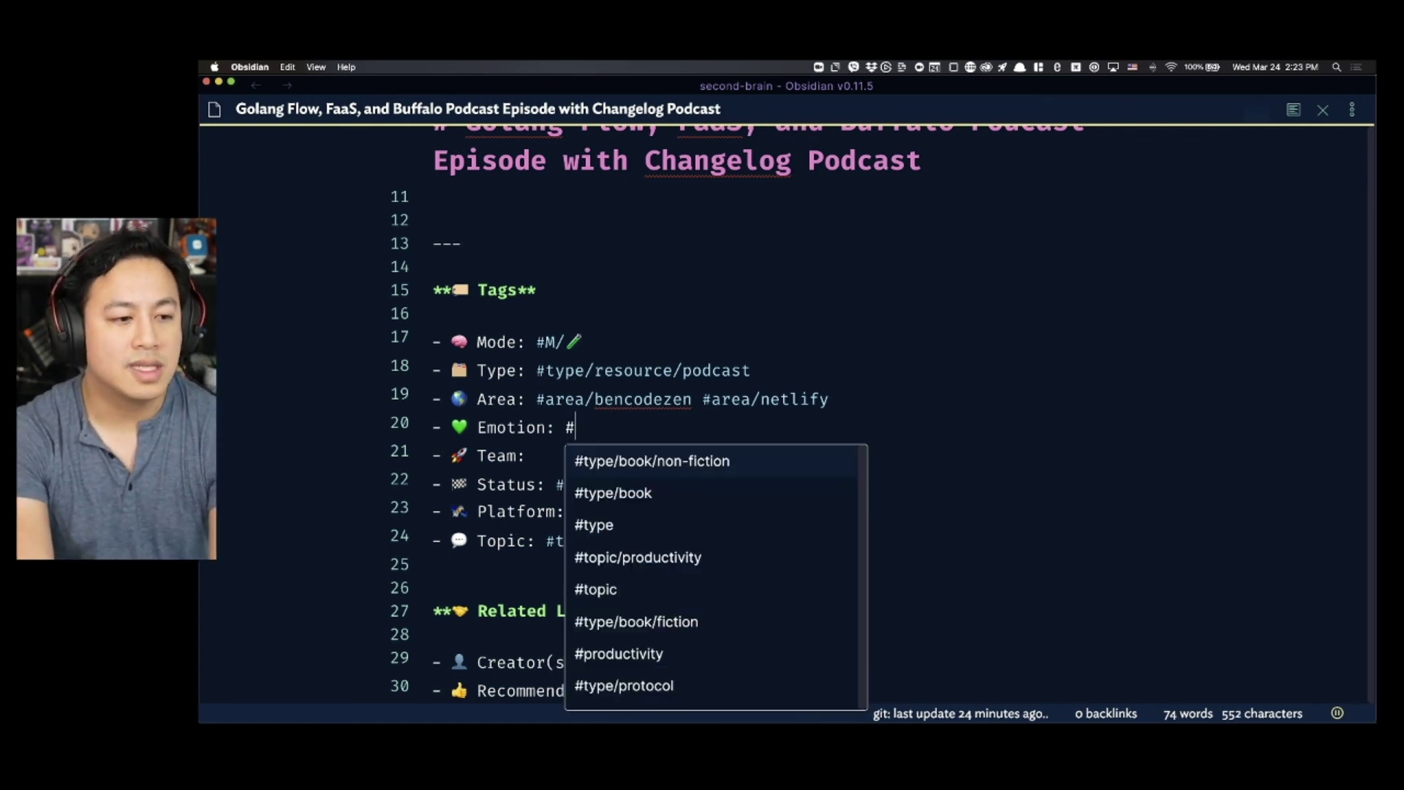
pyautogui.write('emotion/')
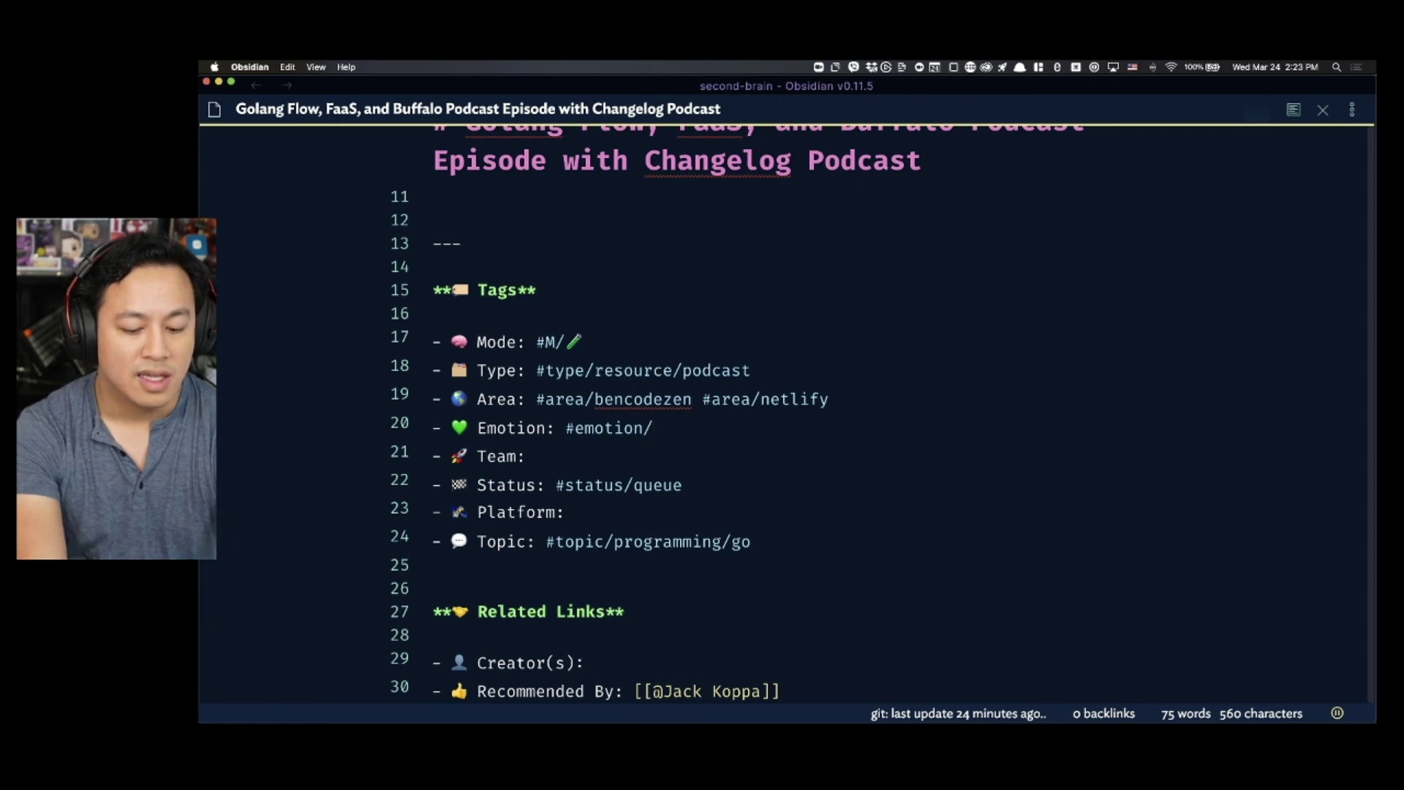
pyautogui.write('excite')
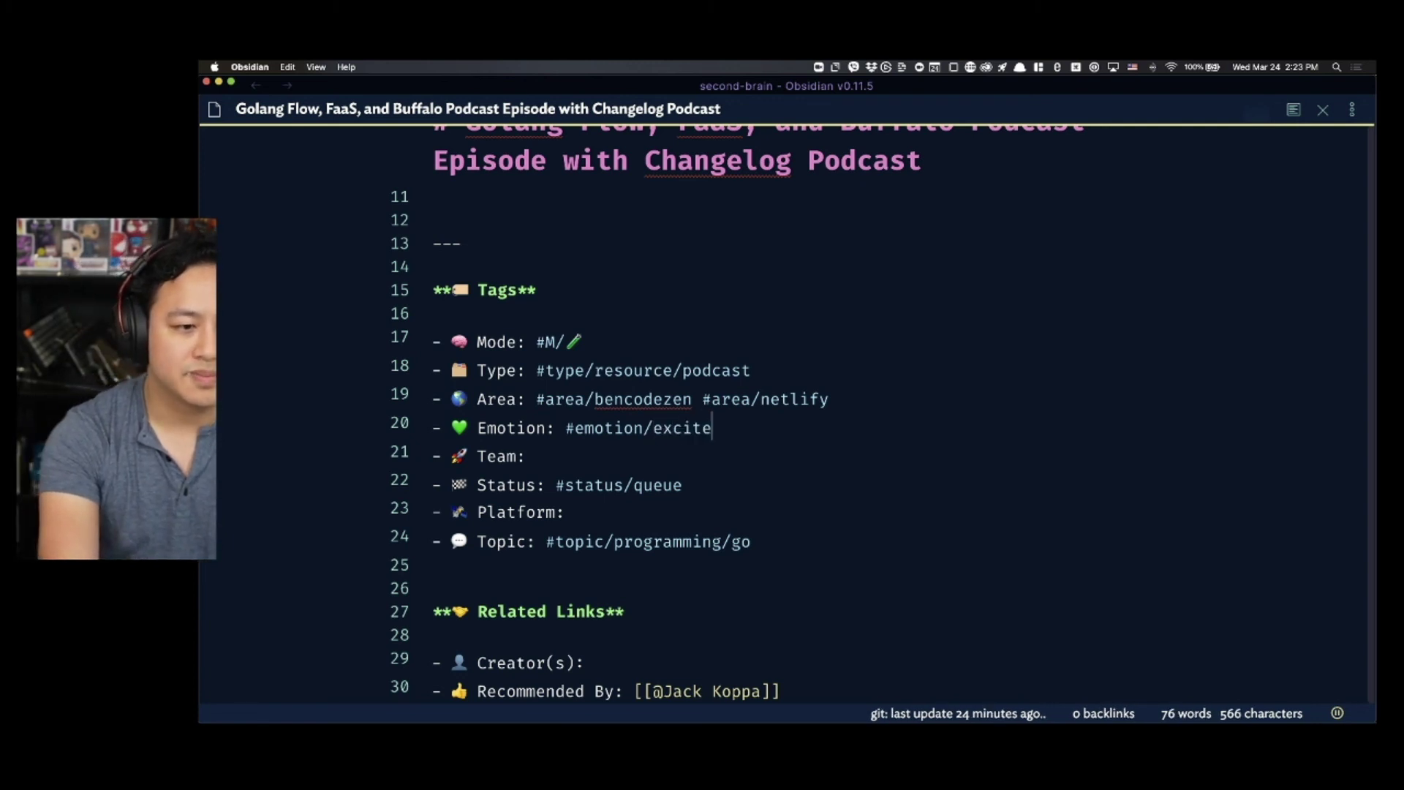
pyautogui.write('d')
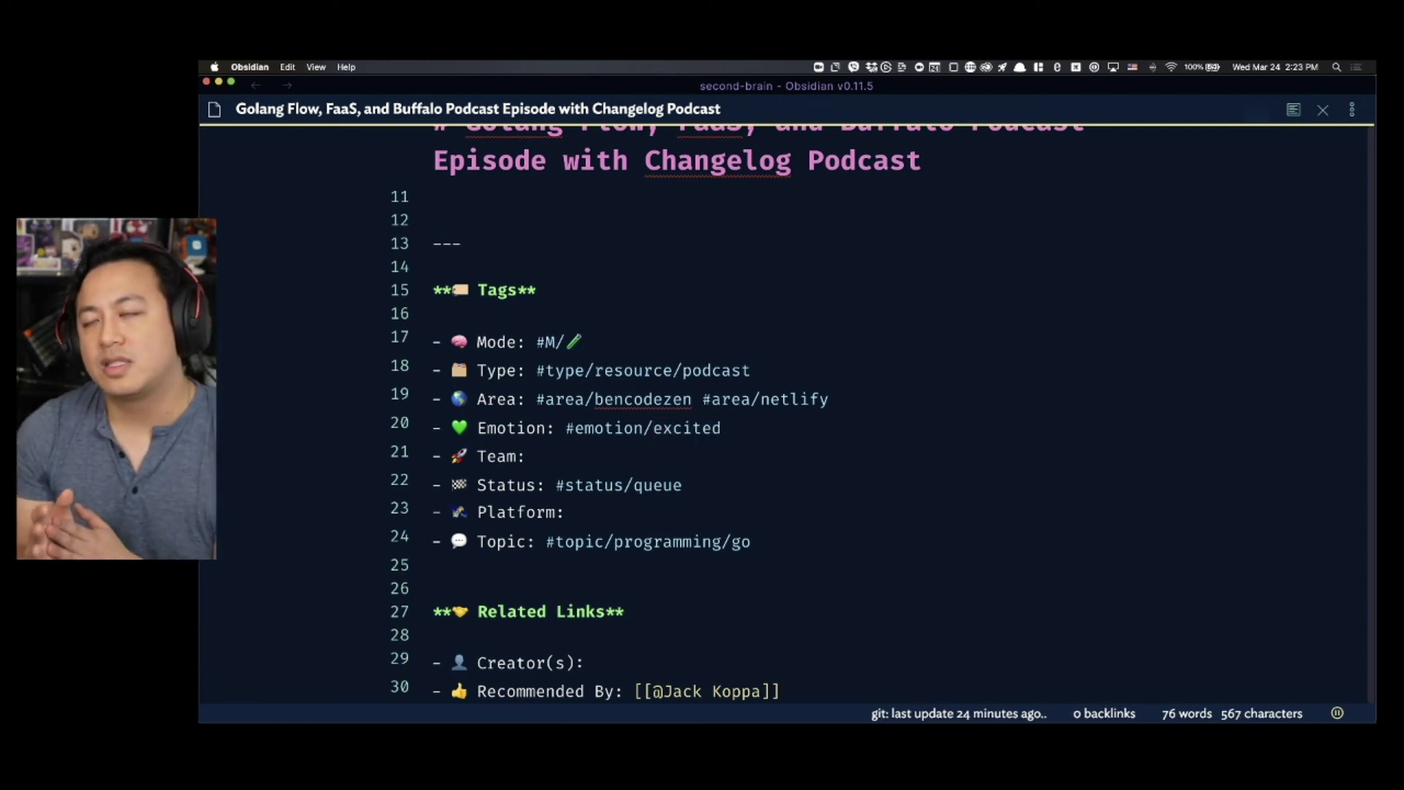
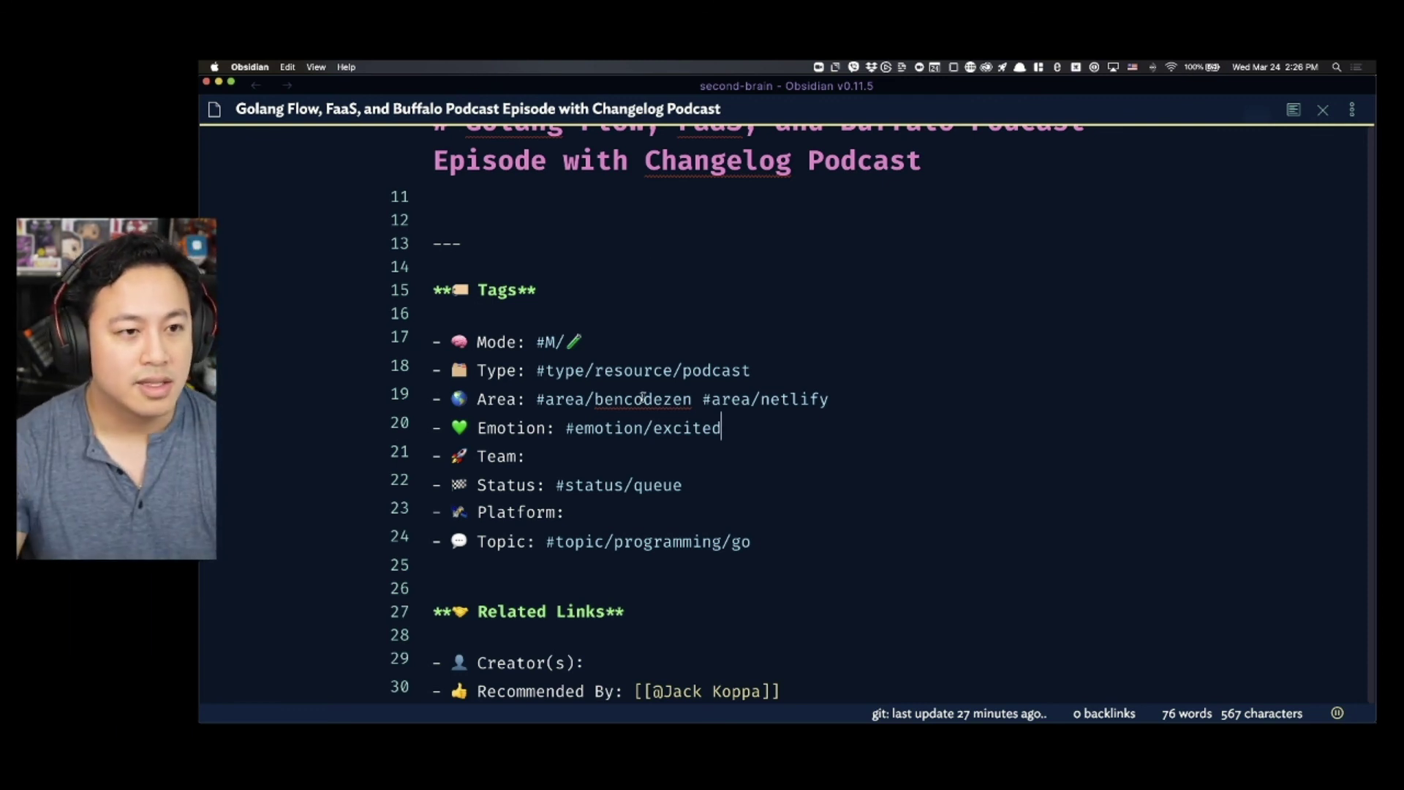
# - Switch to Chrome and open the GitHub profile github.com/bencodezen in a new tab
pyautogui.press('super+Tab')
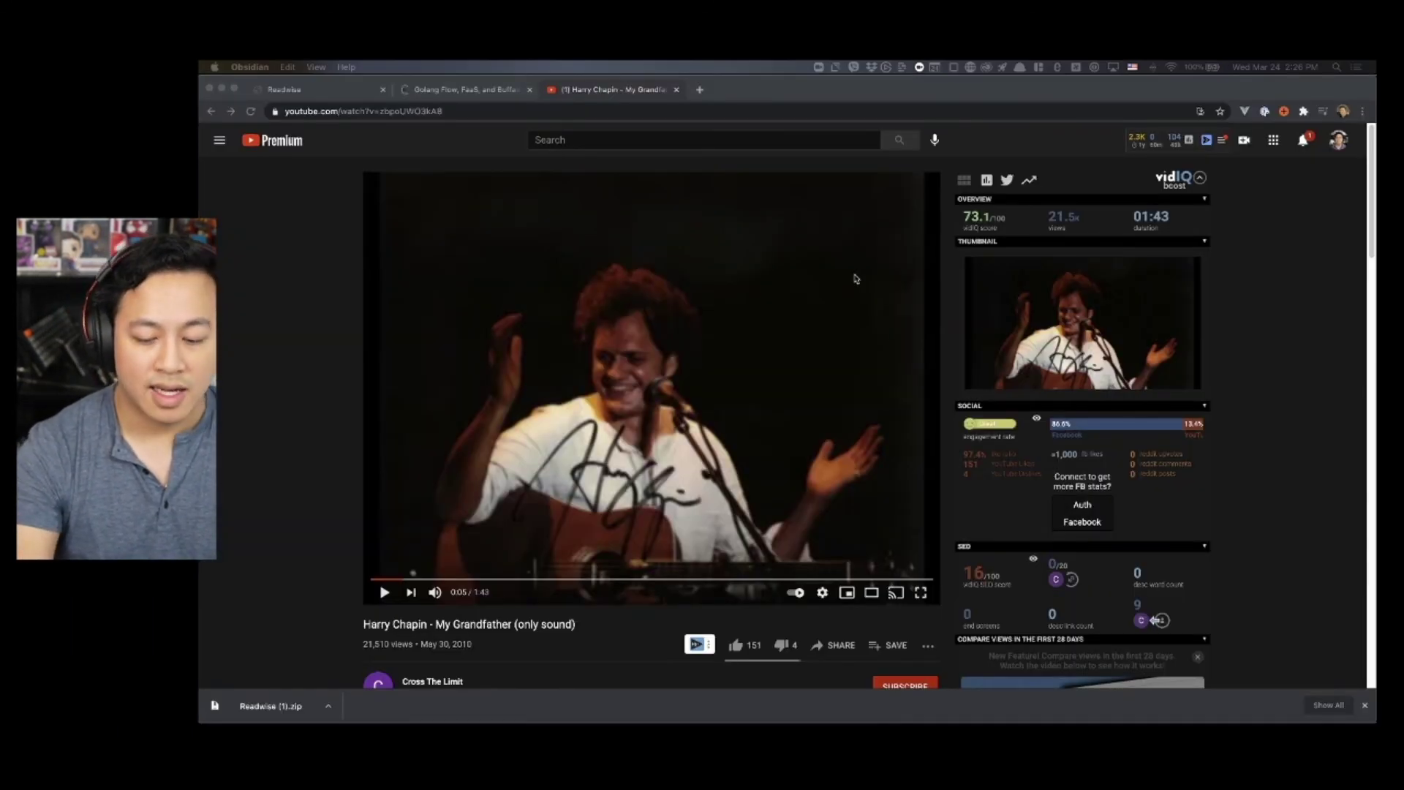
pyautogui.press('super+t')
pyautogui.write('github.c')
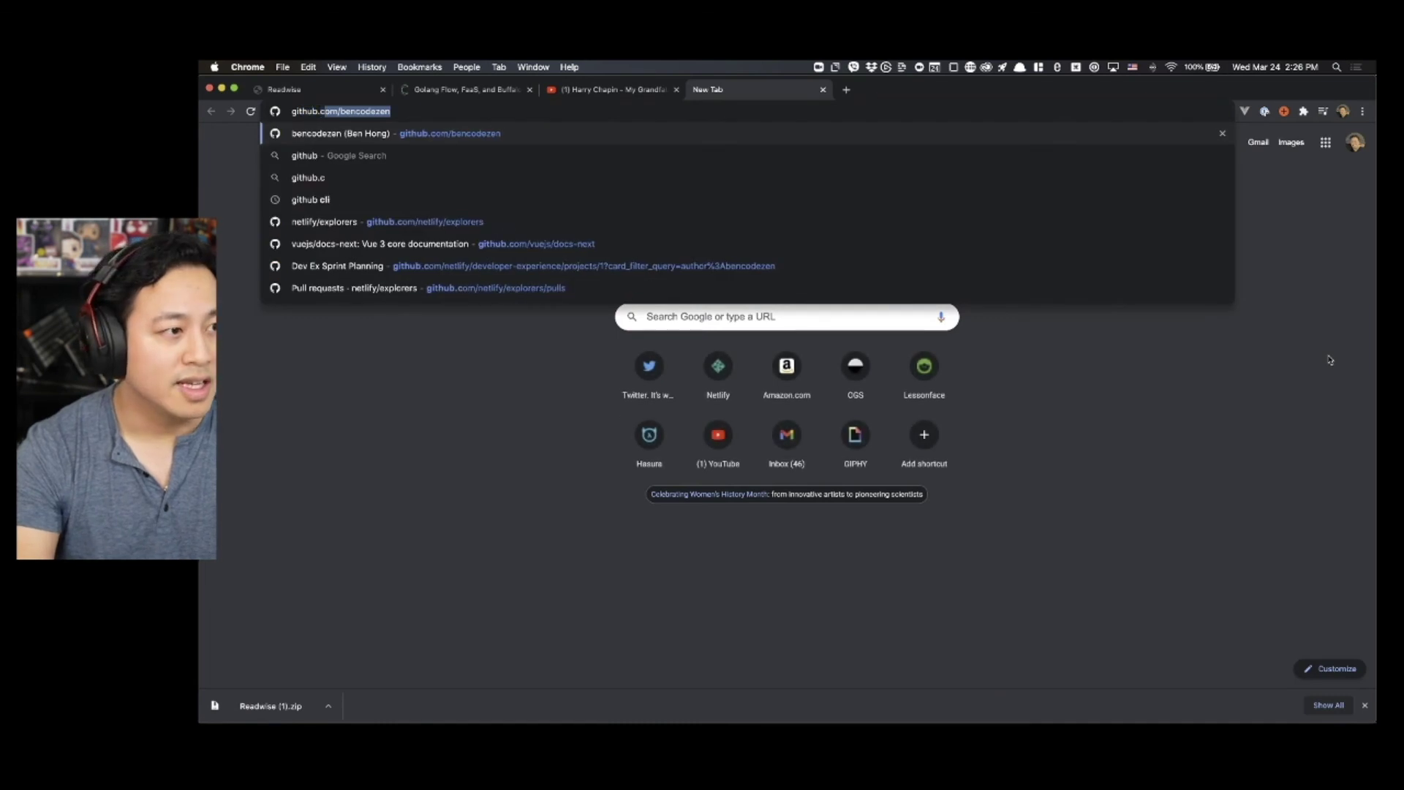
pyautogui.write('om/bencodezne/')
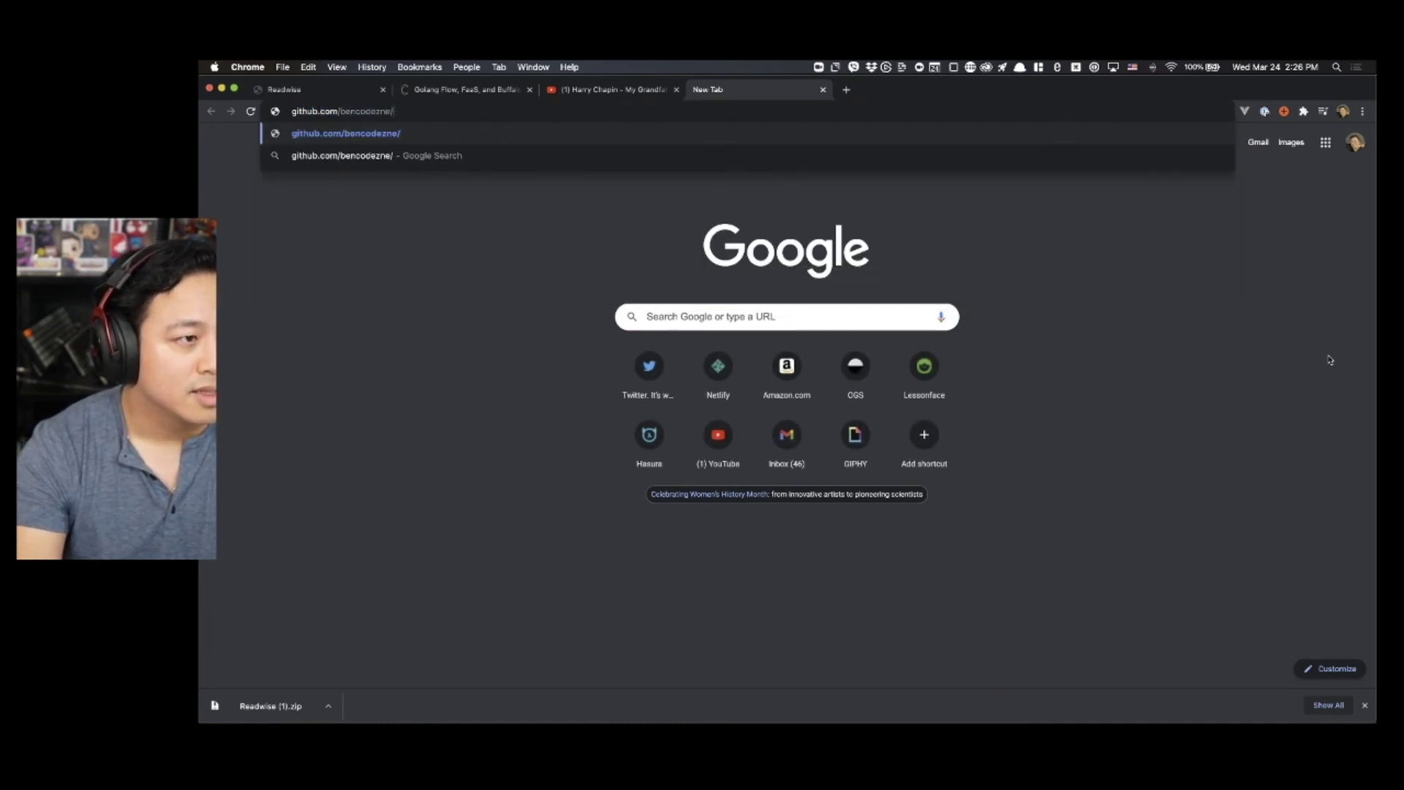
pyautogui.press('BackSpace')
pyautogui.press('BackSpace')
pyautogui.press('BackSpace')
pyautogui.press('Return')
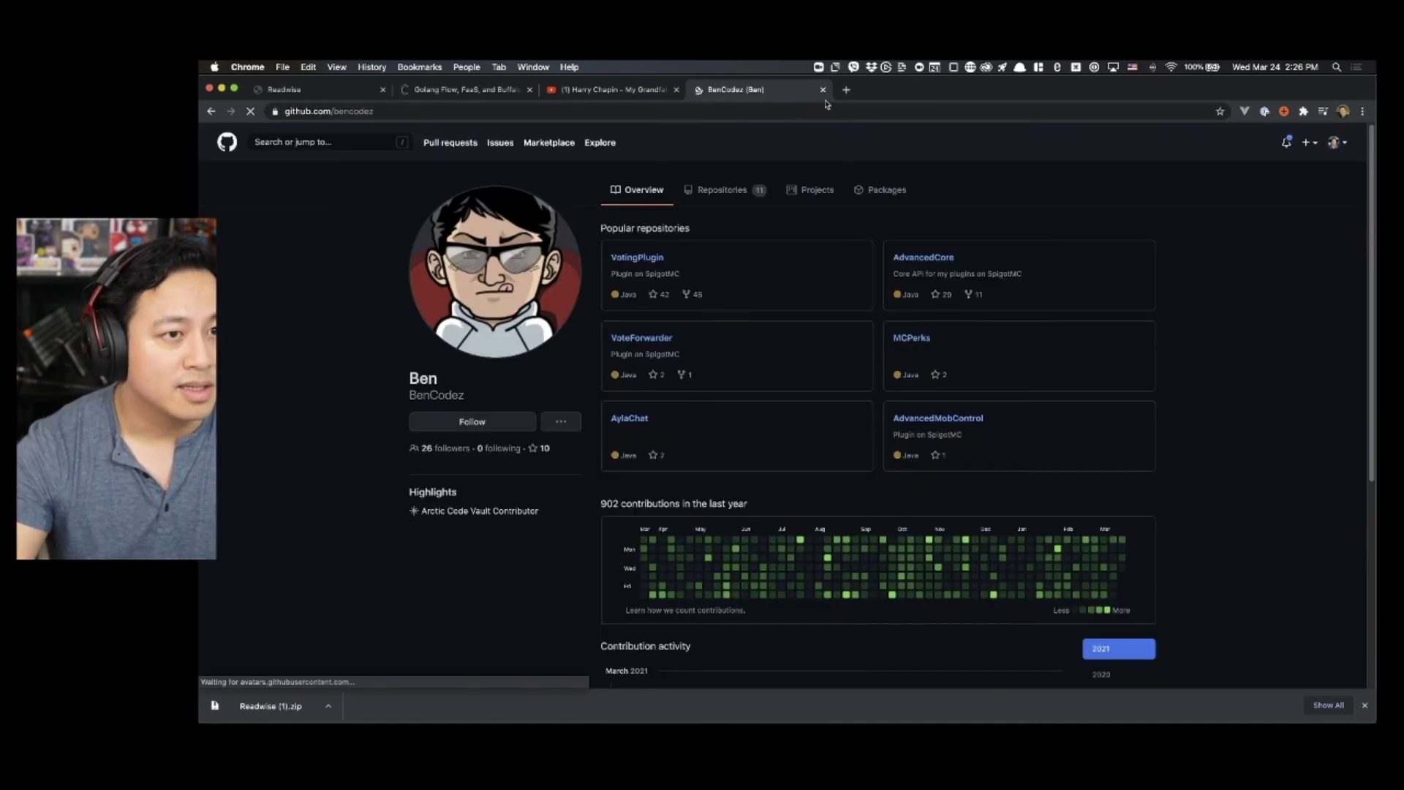
pyautogui.click(817, 109)
pyautogui.click(817, 109)
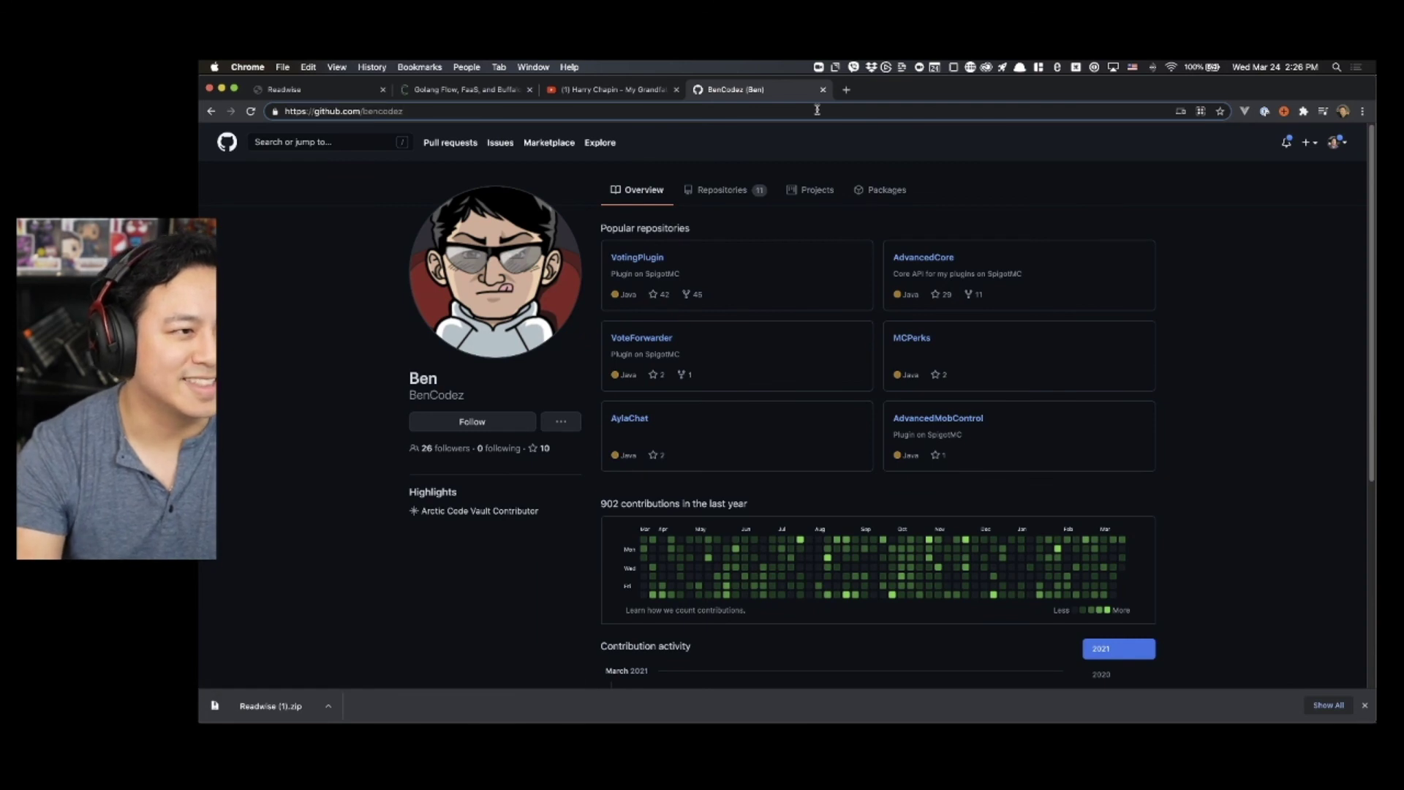
pyautogui.write('en')
pyautogui.press('Return')
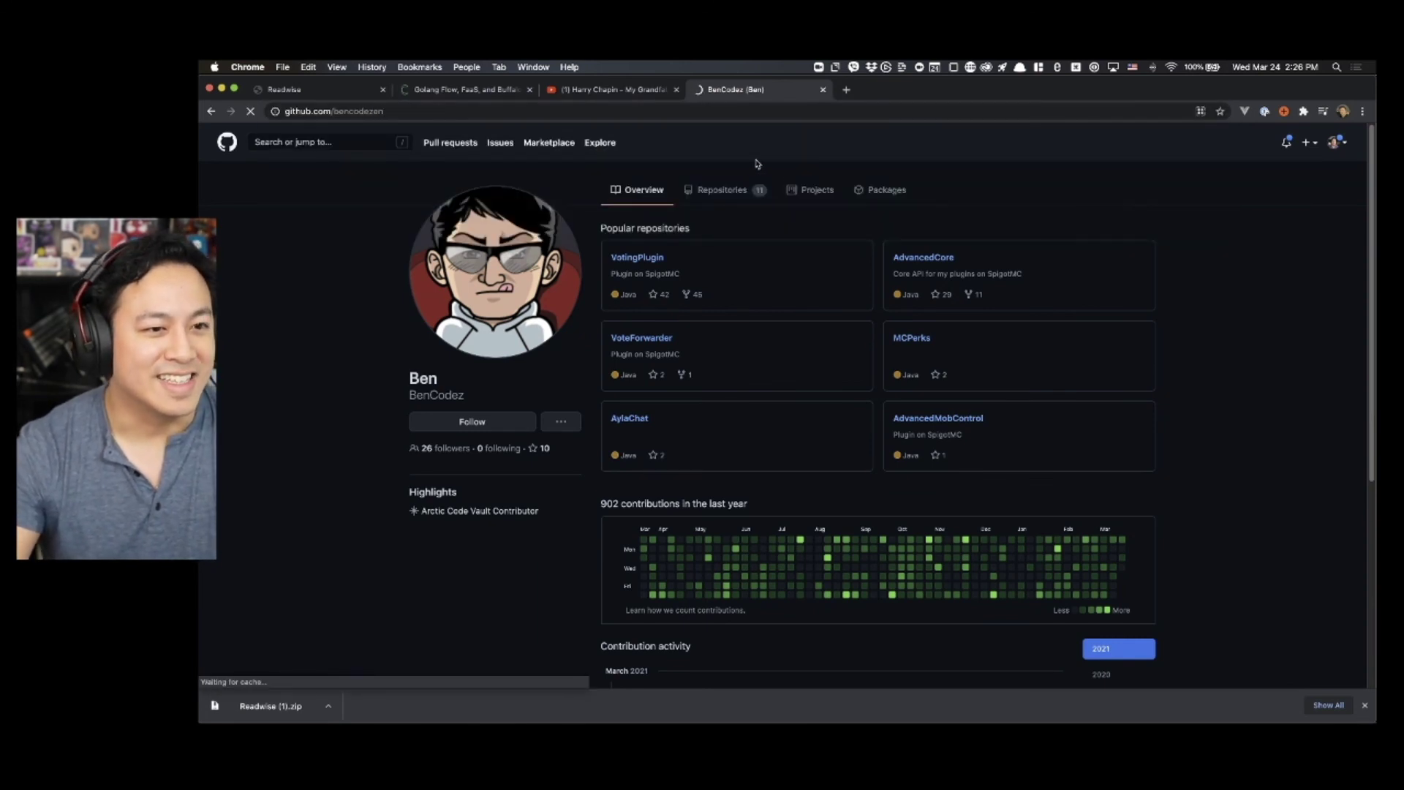
# - Search the profile's repositories for obsidian and open obsidian-starter-kit
pyautogui.click(722, 206)
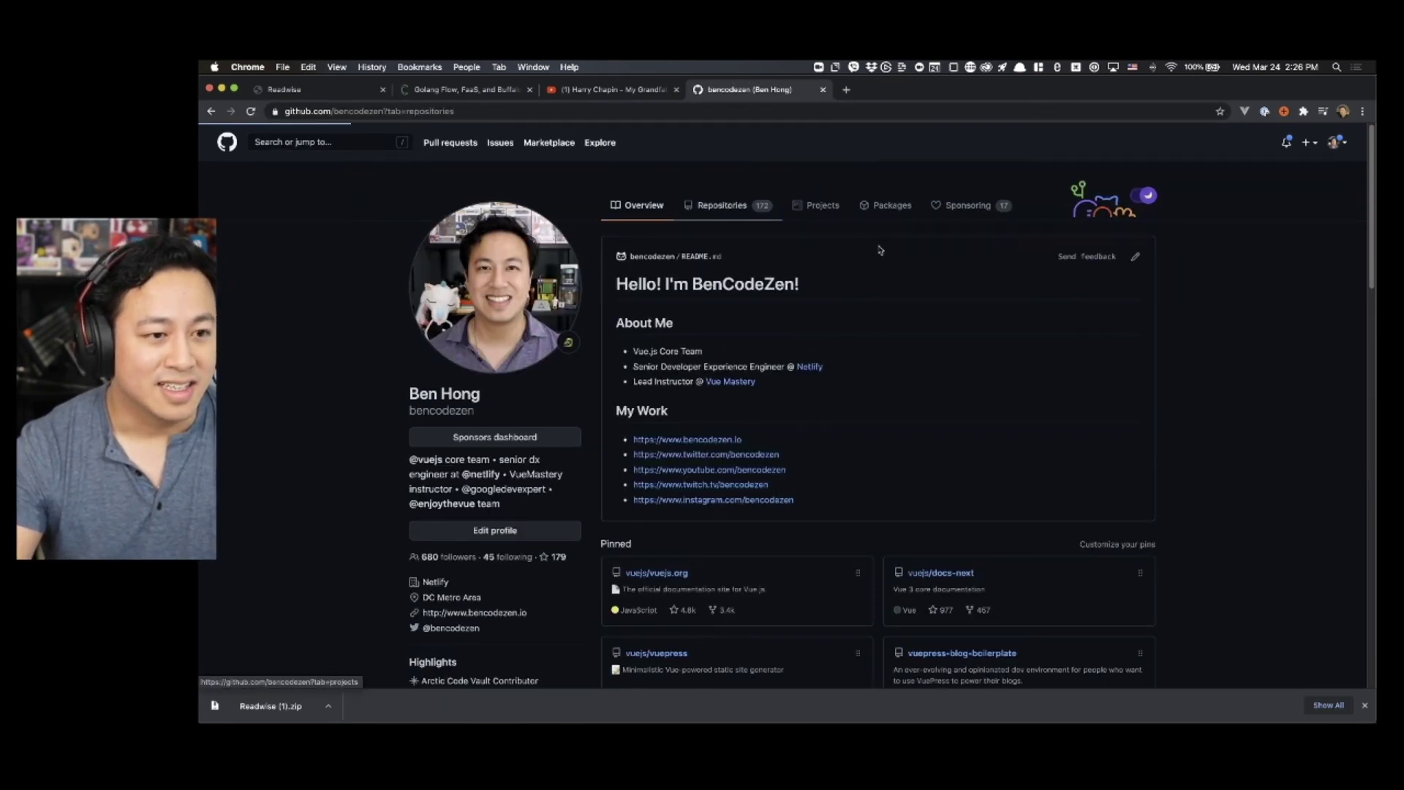
pyautogui.click(827, 241)
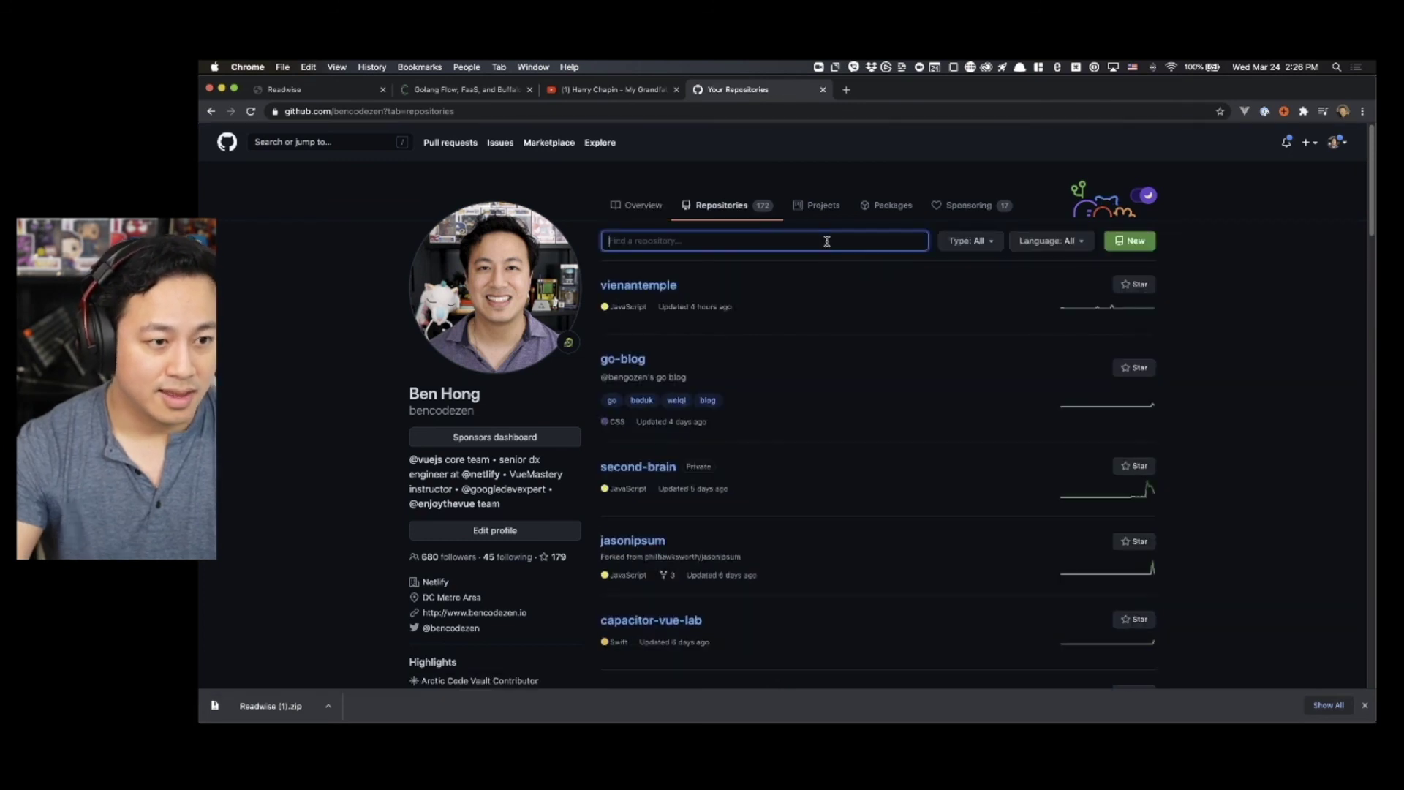
pyautogui.write('obsidian')
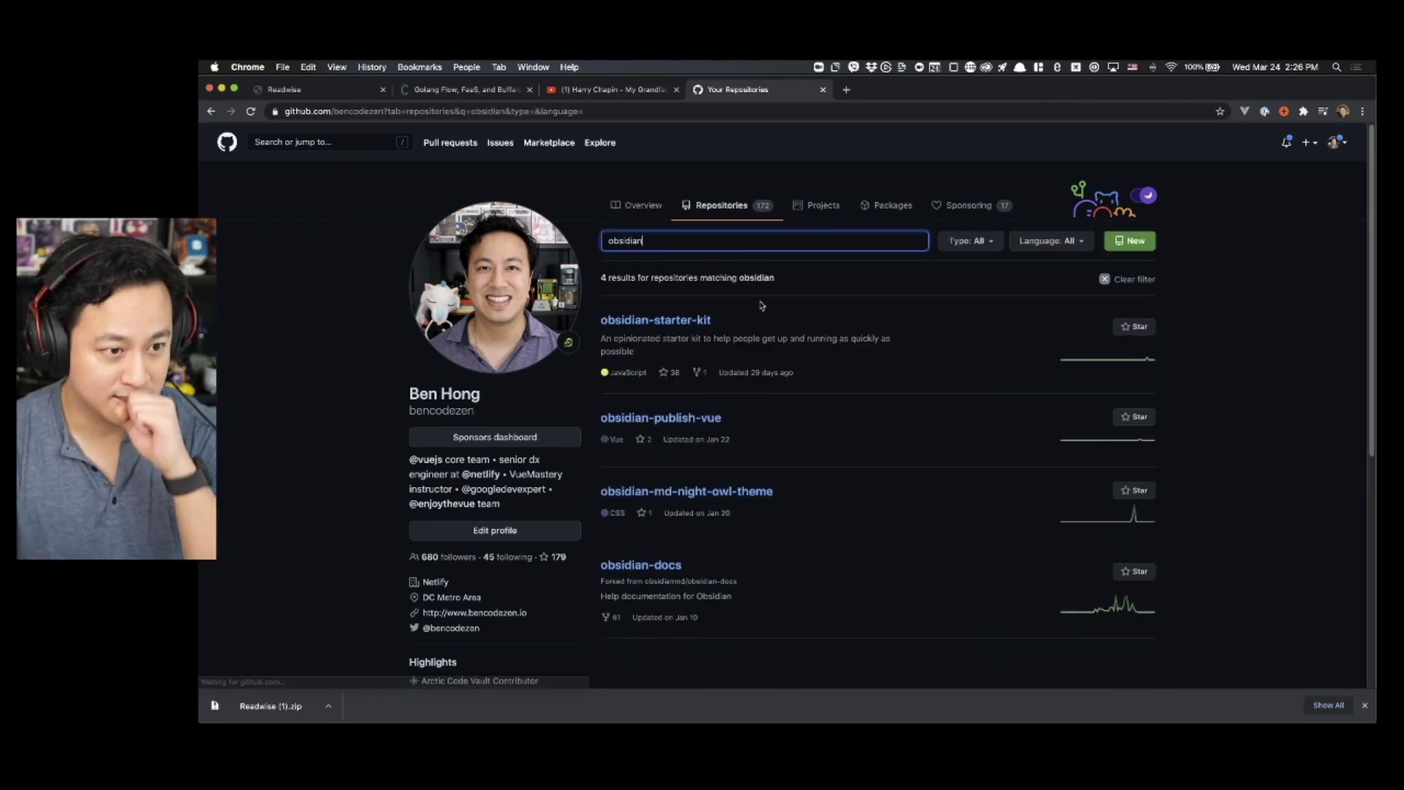
pyautogui.click(705, 322)
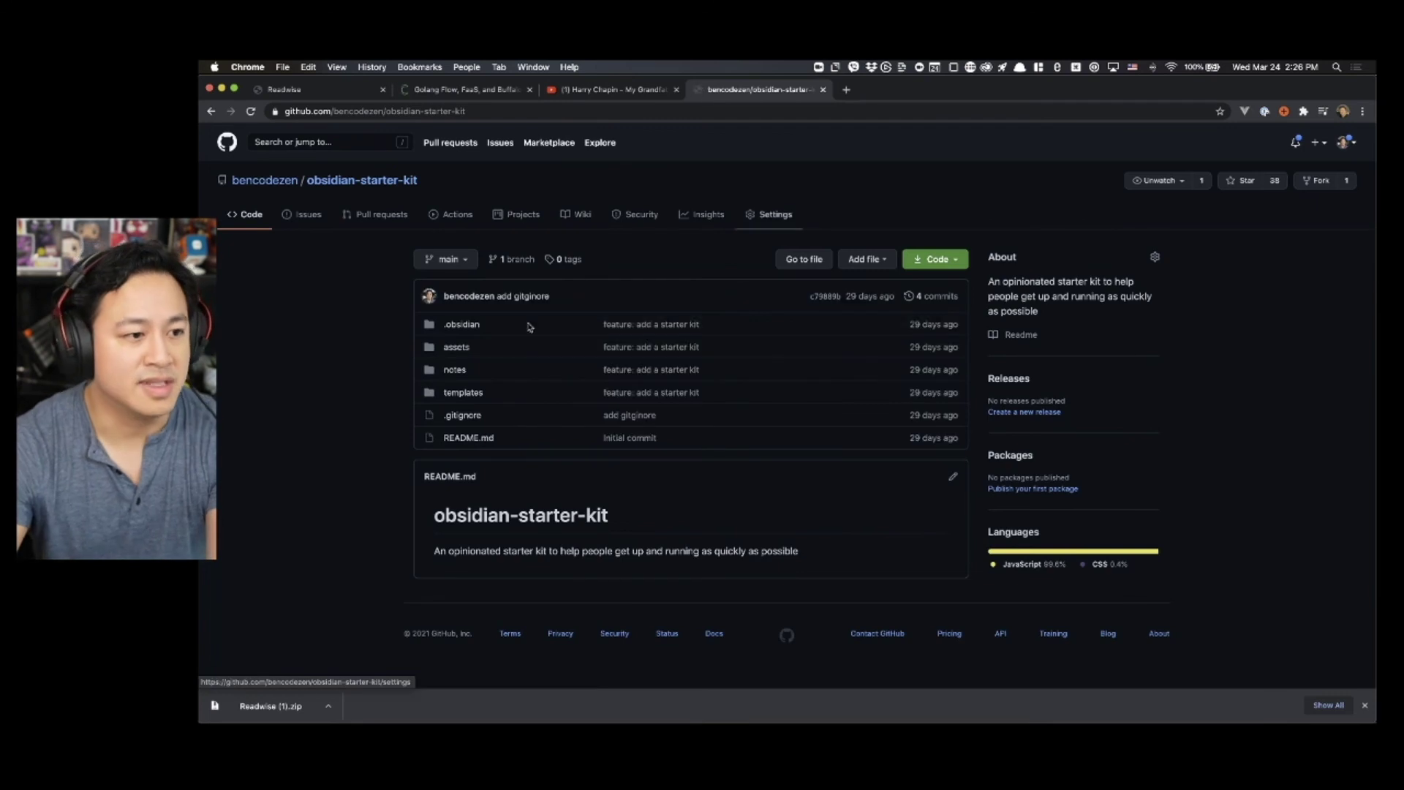
# - Examine the Meta Frontmatter section template in the repository's templates/Sections folder
pyautogui.click(463, 393)
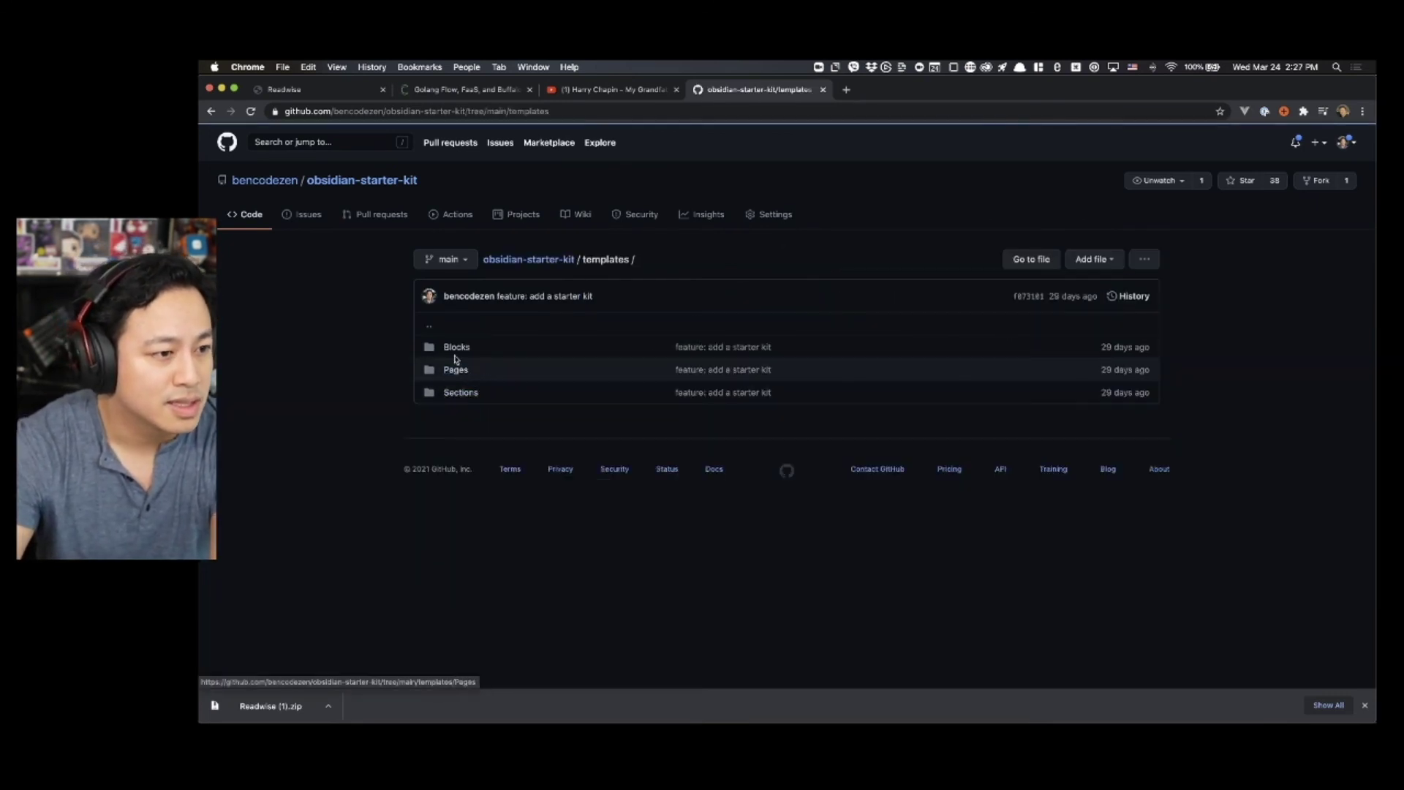
pyautogui.click(461, 393)
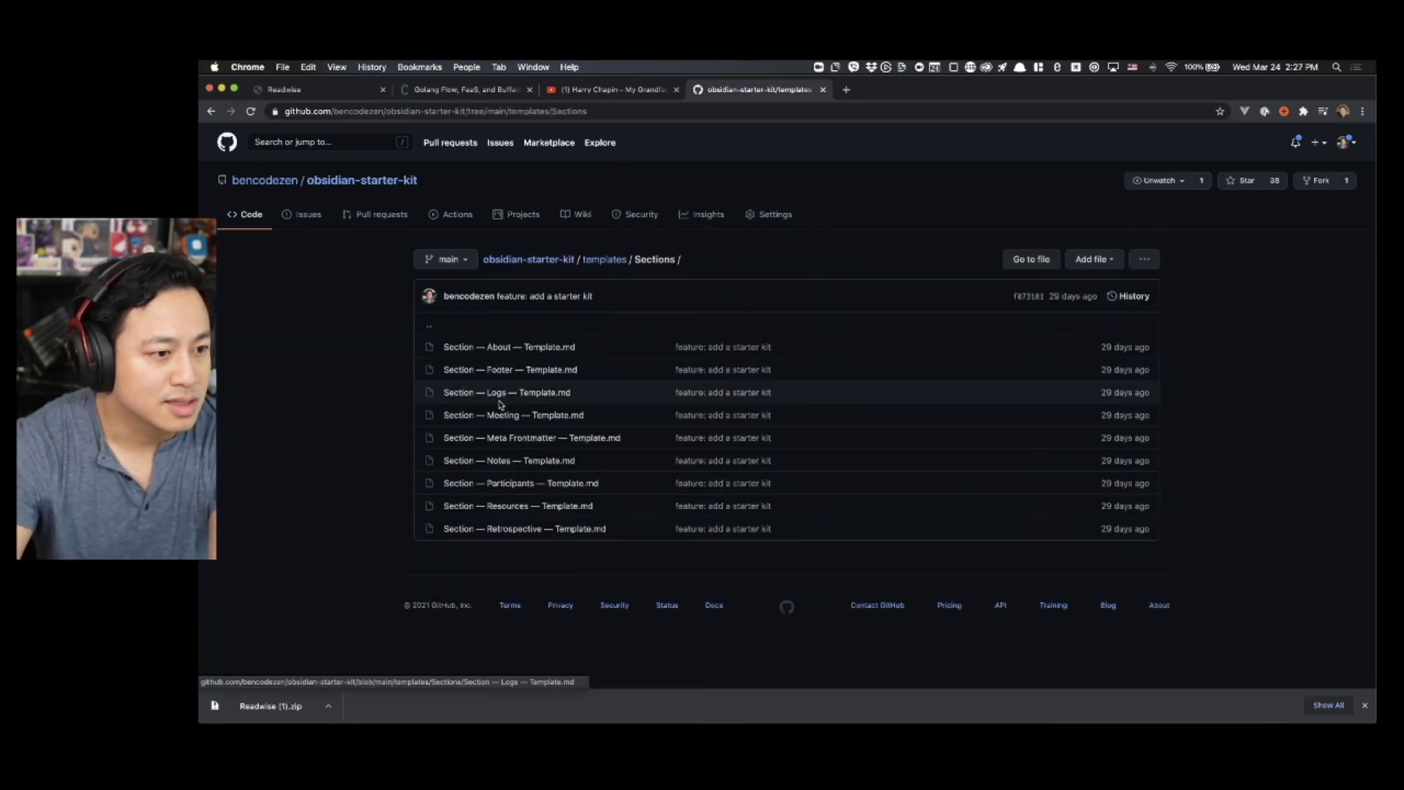
pyautogui.click(501, 439)
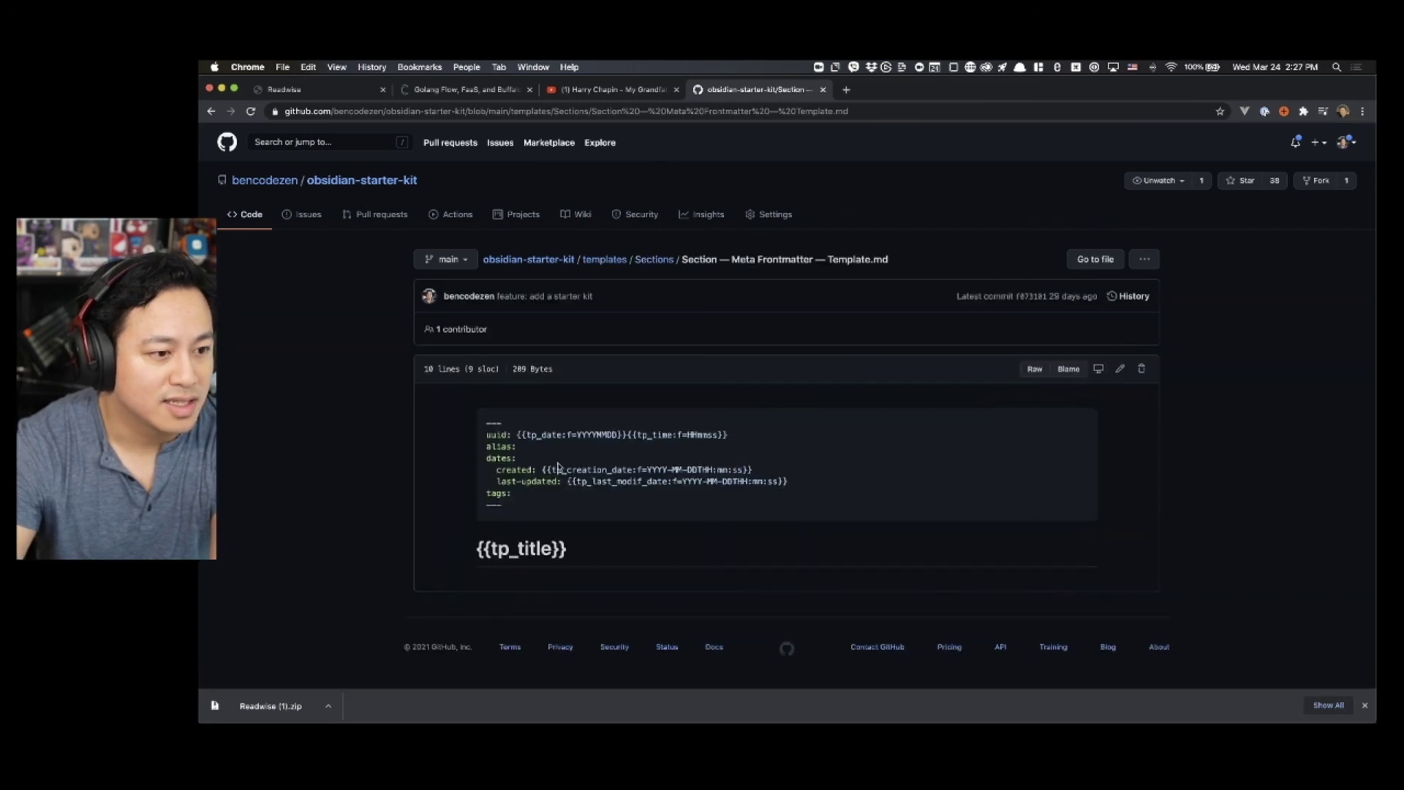
# - Return to the obsidian-starter-kit repository's main page and select its web address
pyautogui.click(211, 111)
pyautogui.click(211, 111)
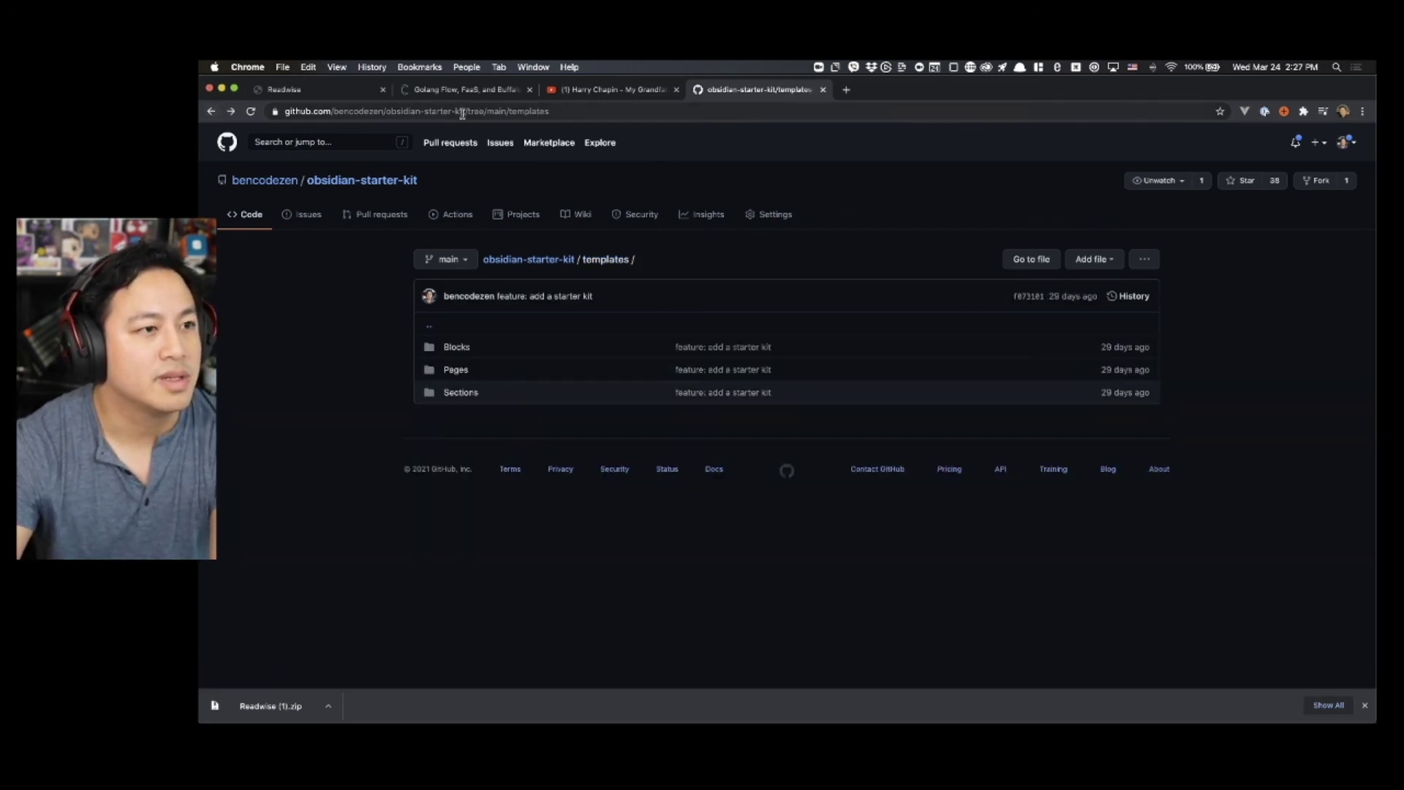
pyautogui.click(211, 111)
pyautogui.click(411, 117)
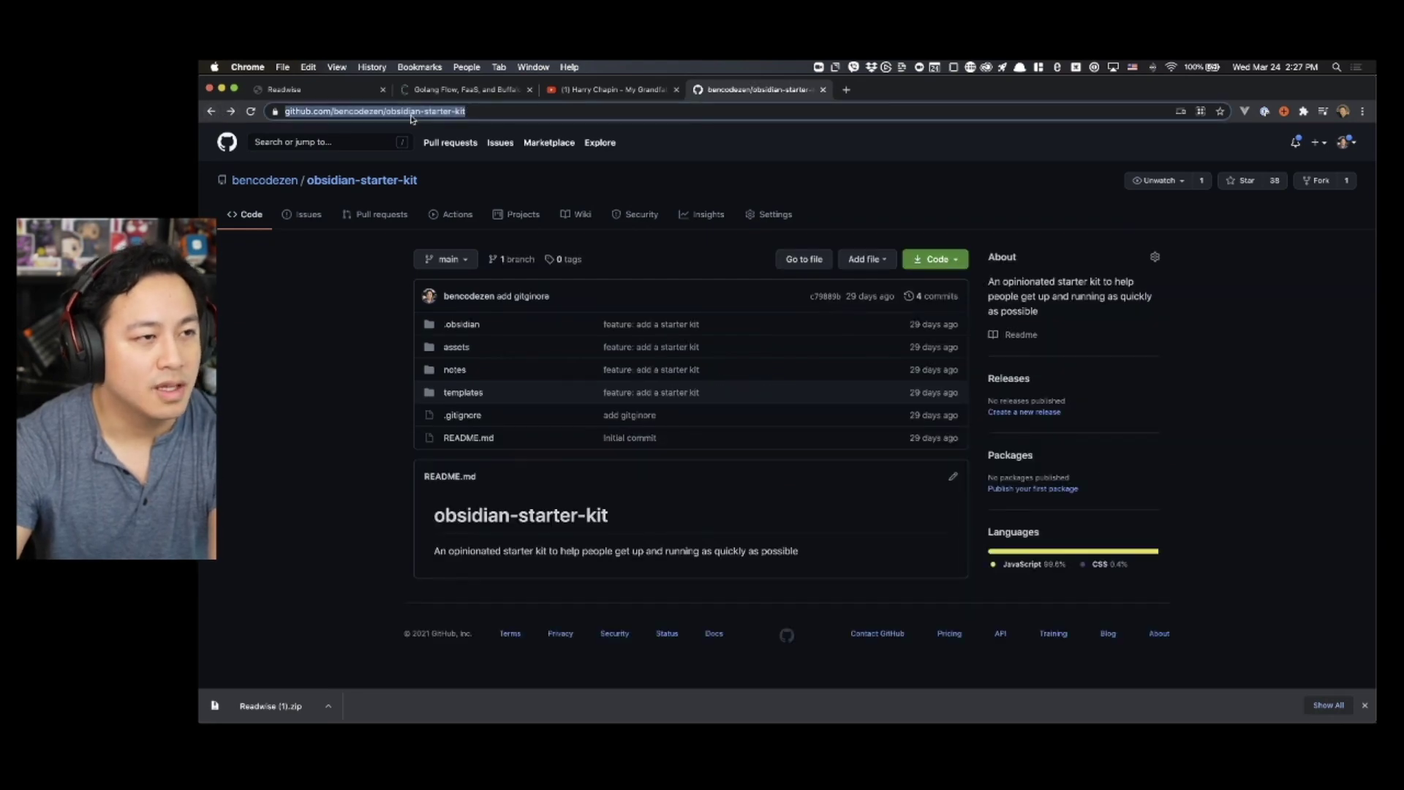
pyautogui.press('super+Tab')
pyautogui.press('super+Tab')
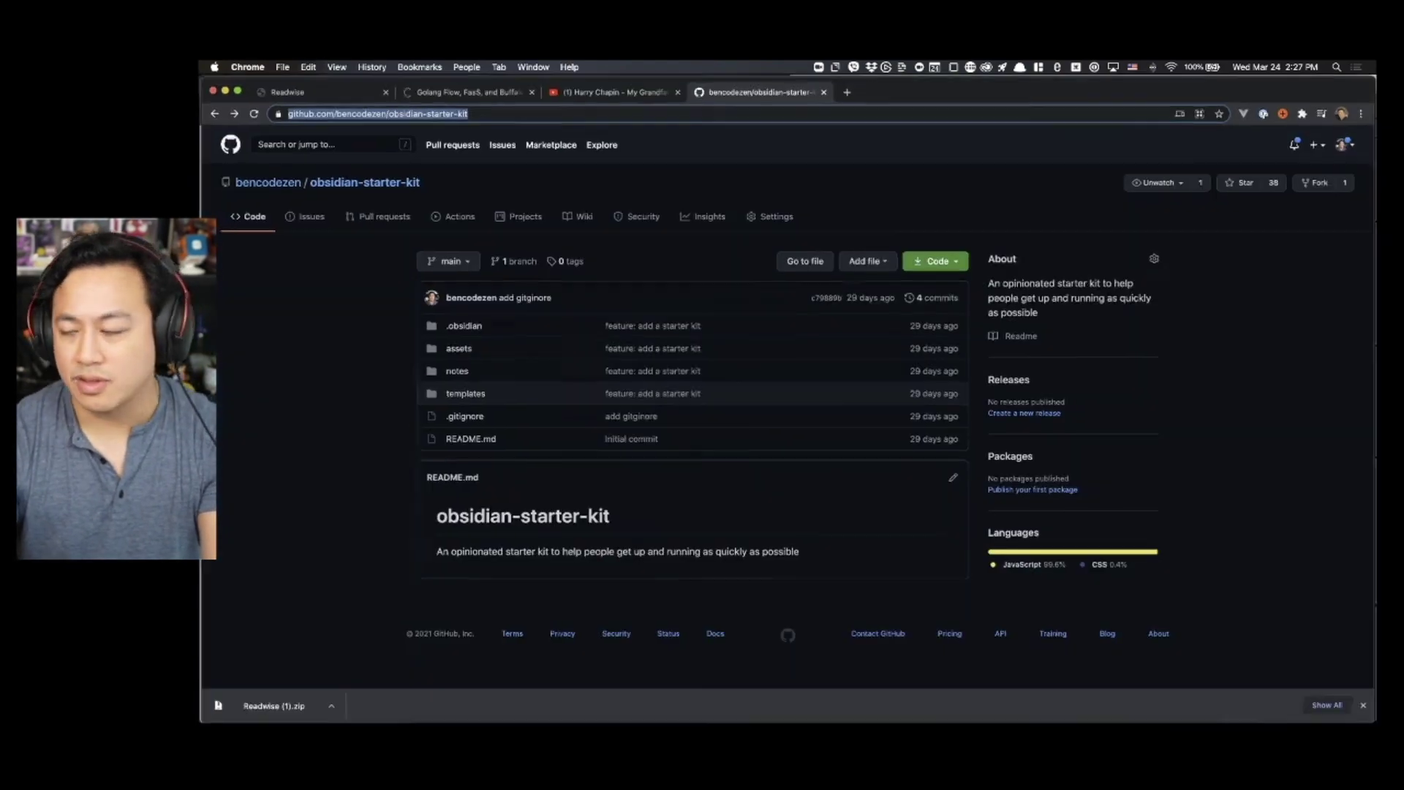
pyautogui.hotkey('ctrl', 'Up')
pyautogui.hotkey('ctrl', 'Up')
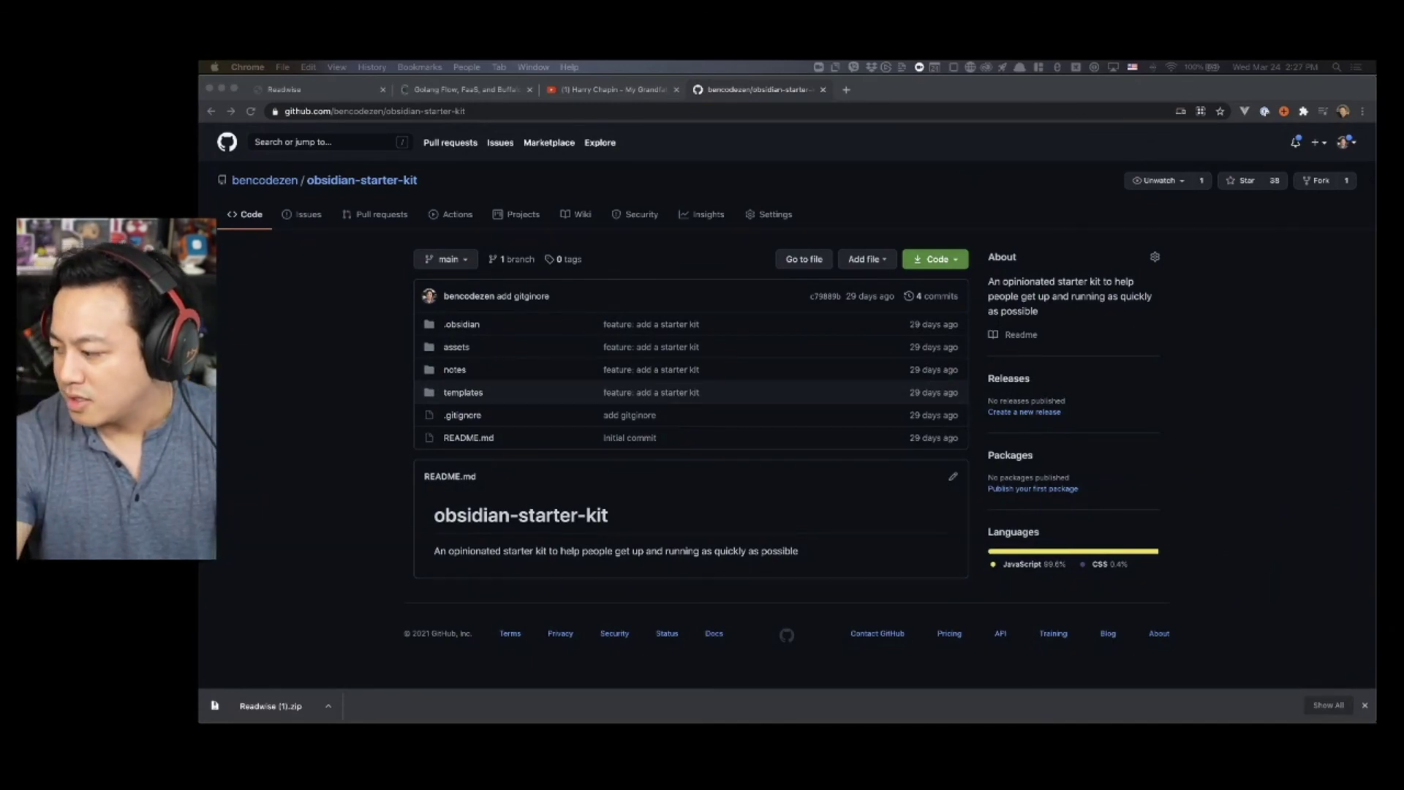
pyautogui.hotkey('ctrl', 'Up')
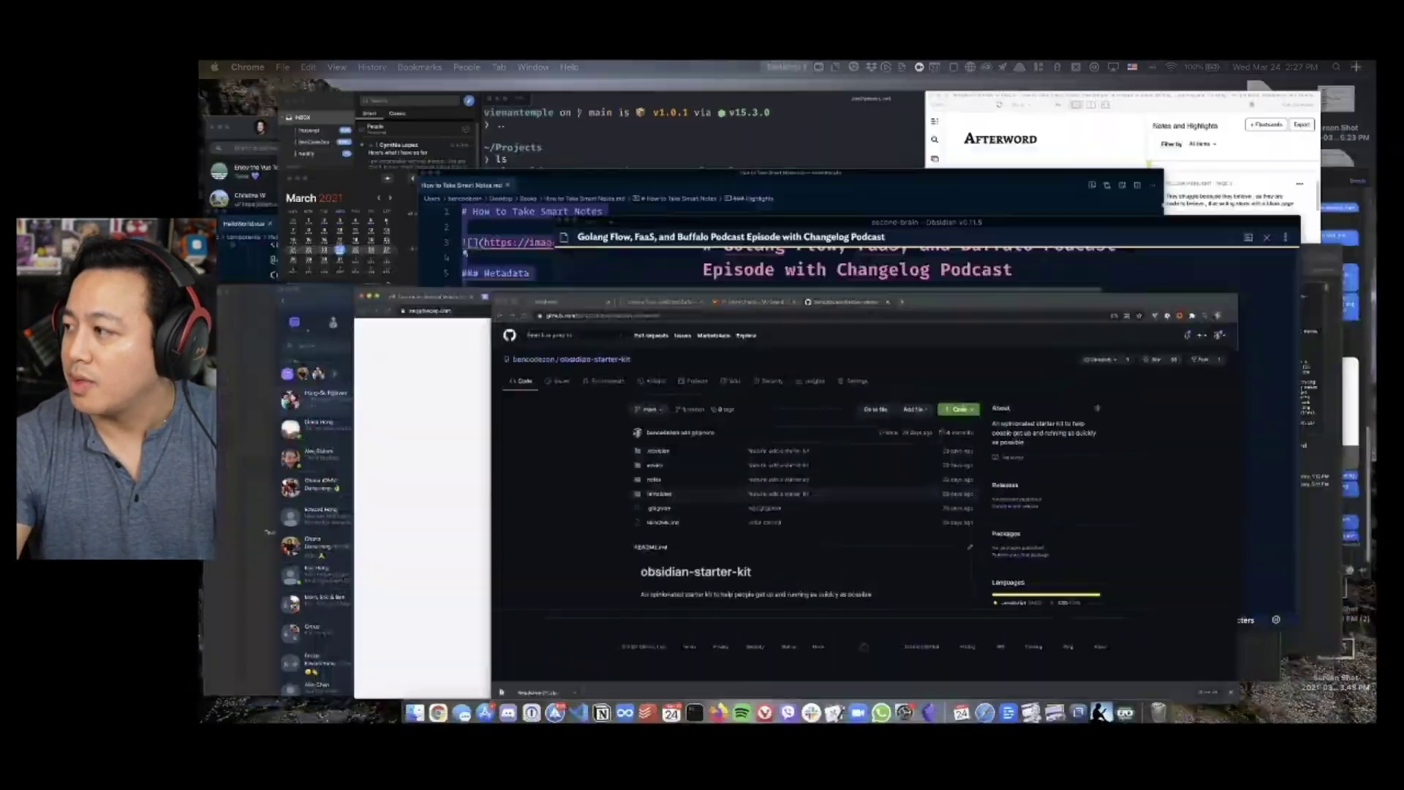
pyautogui.hotkey('ctrl', 'Up')
pyautogui.press('super+l')
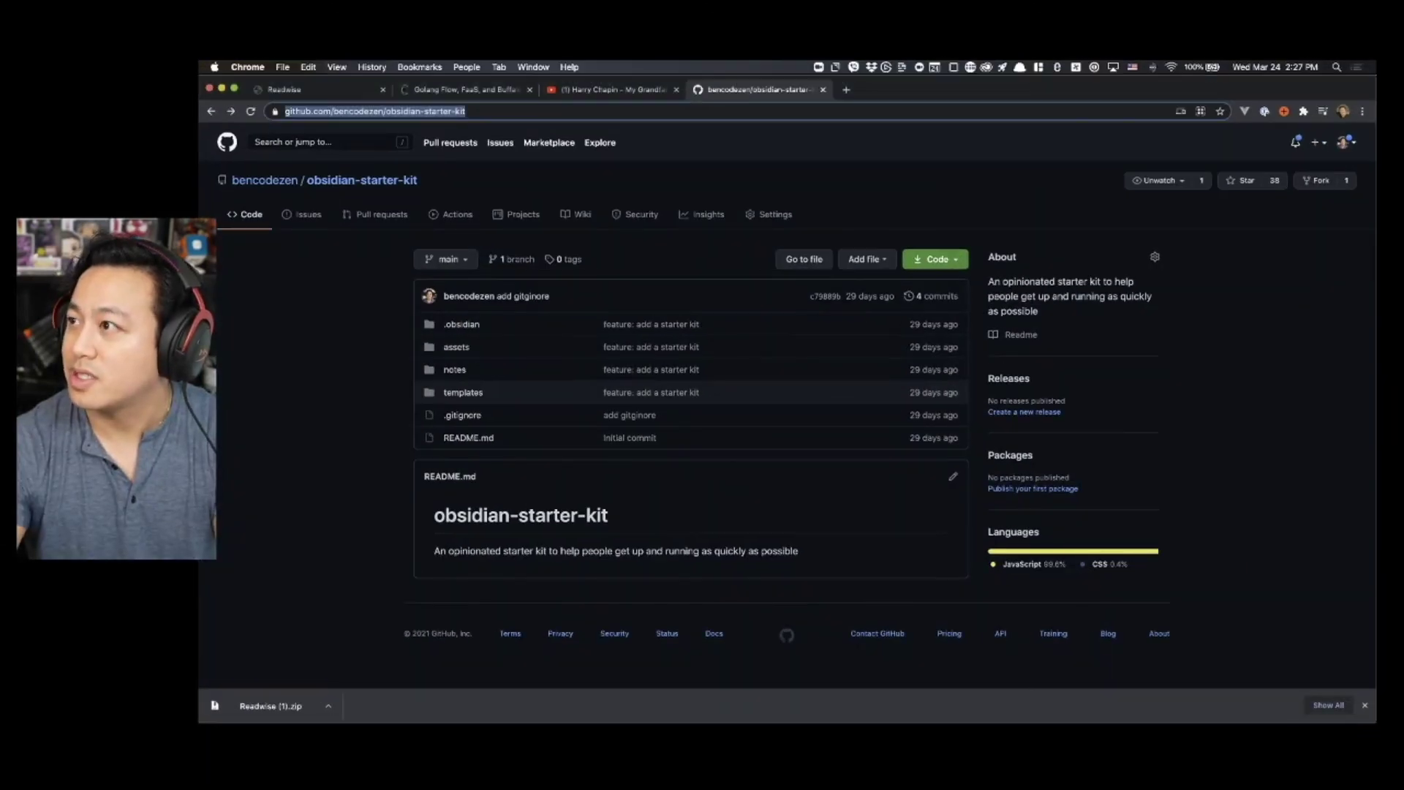
pyautogui.press('super+Tab')
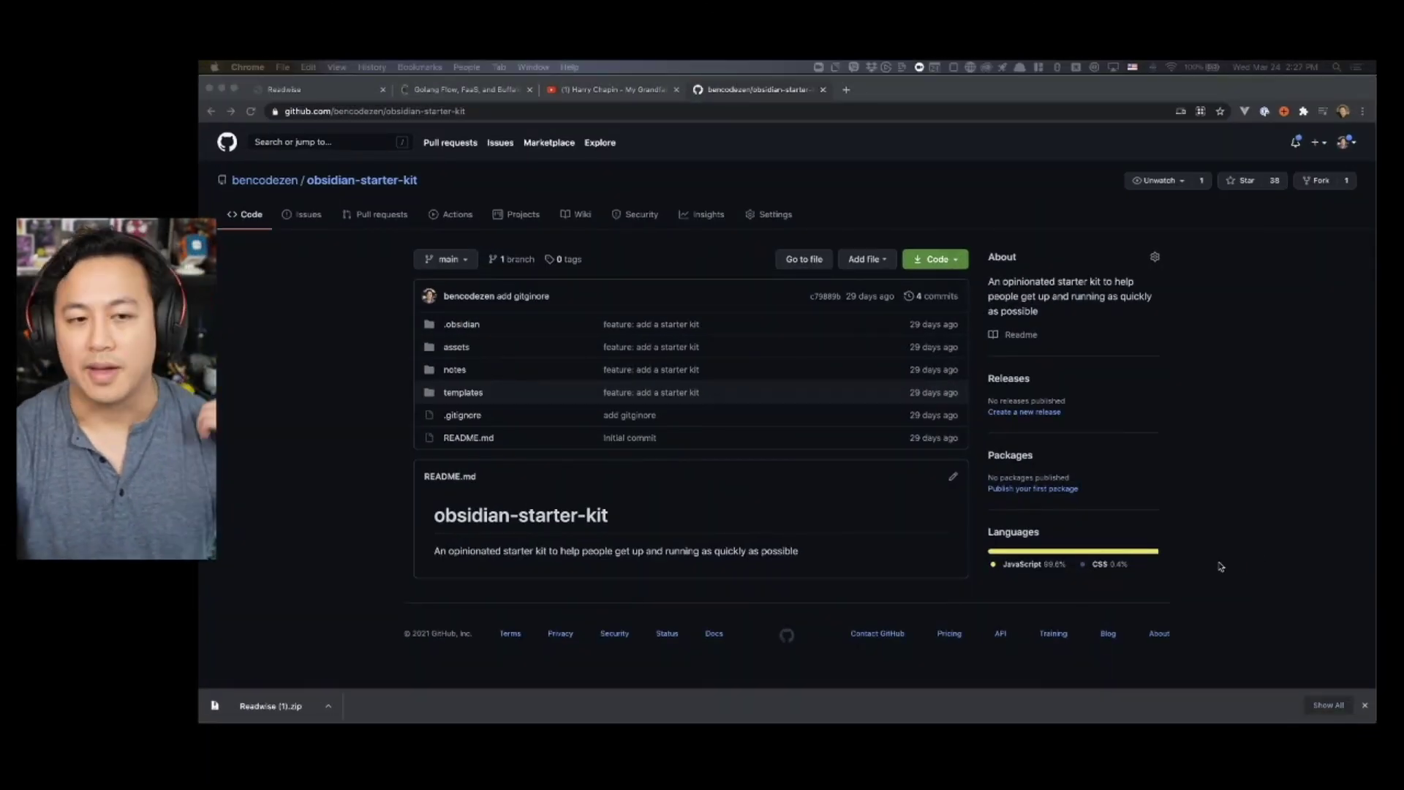
pyautogui.click(1209, 458)
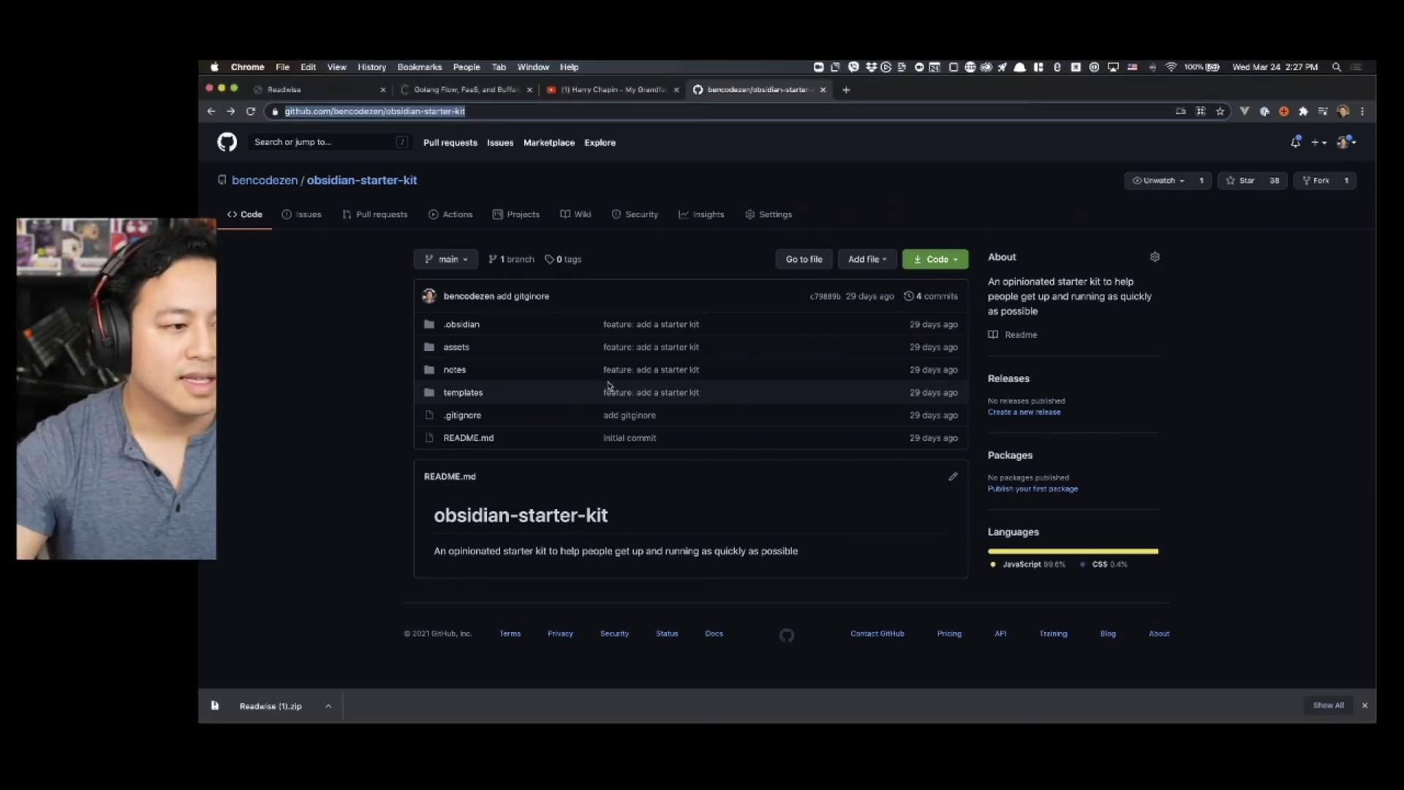
# - Open the templates folder of the obsidian-starter-kit repository
pyautogui.click(464, 393)
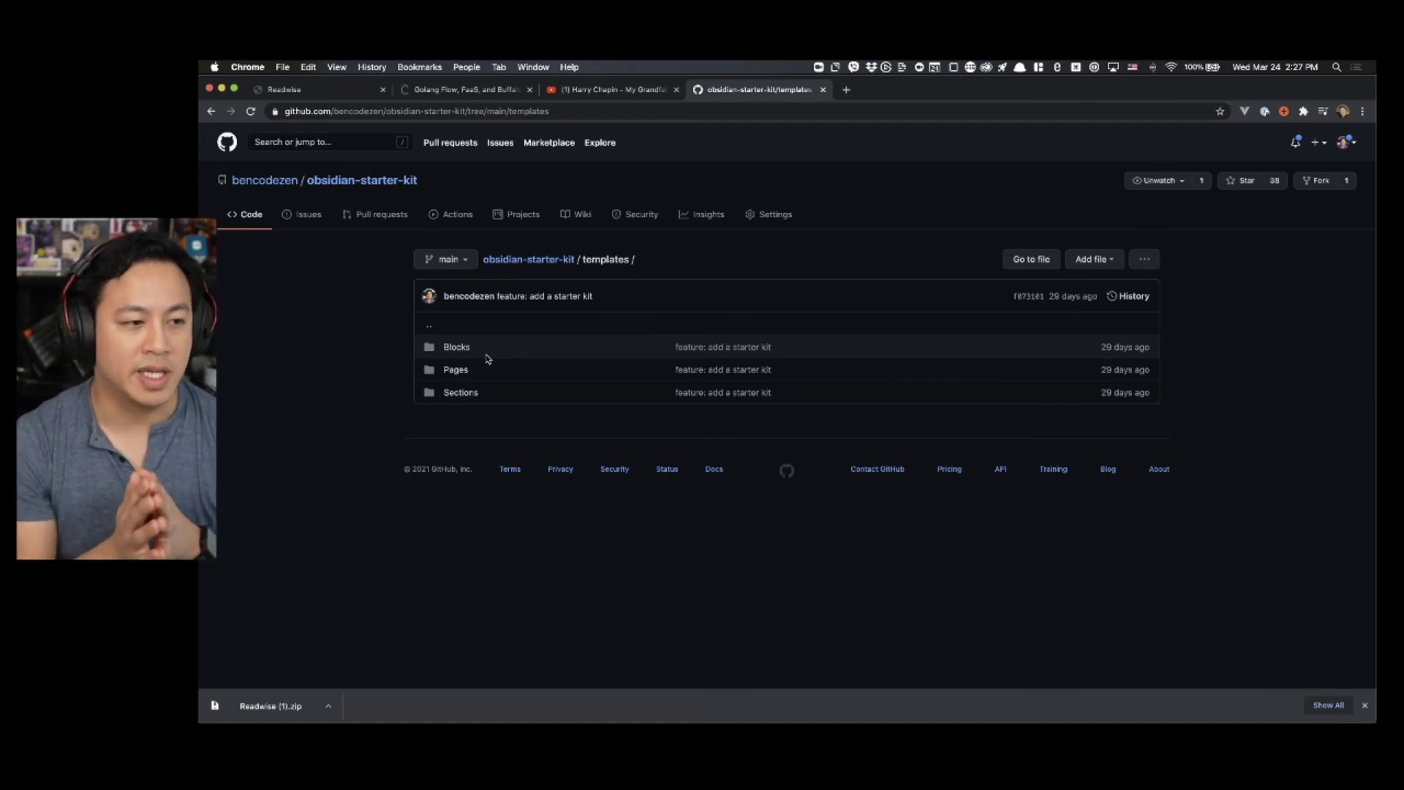
# - Switch to Obsidian, create a new note and add three blank lines to it
pyautogui.press('super+Tab')
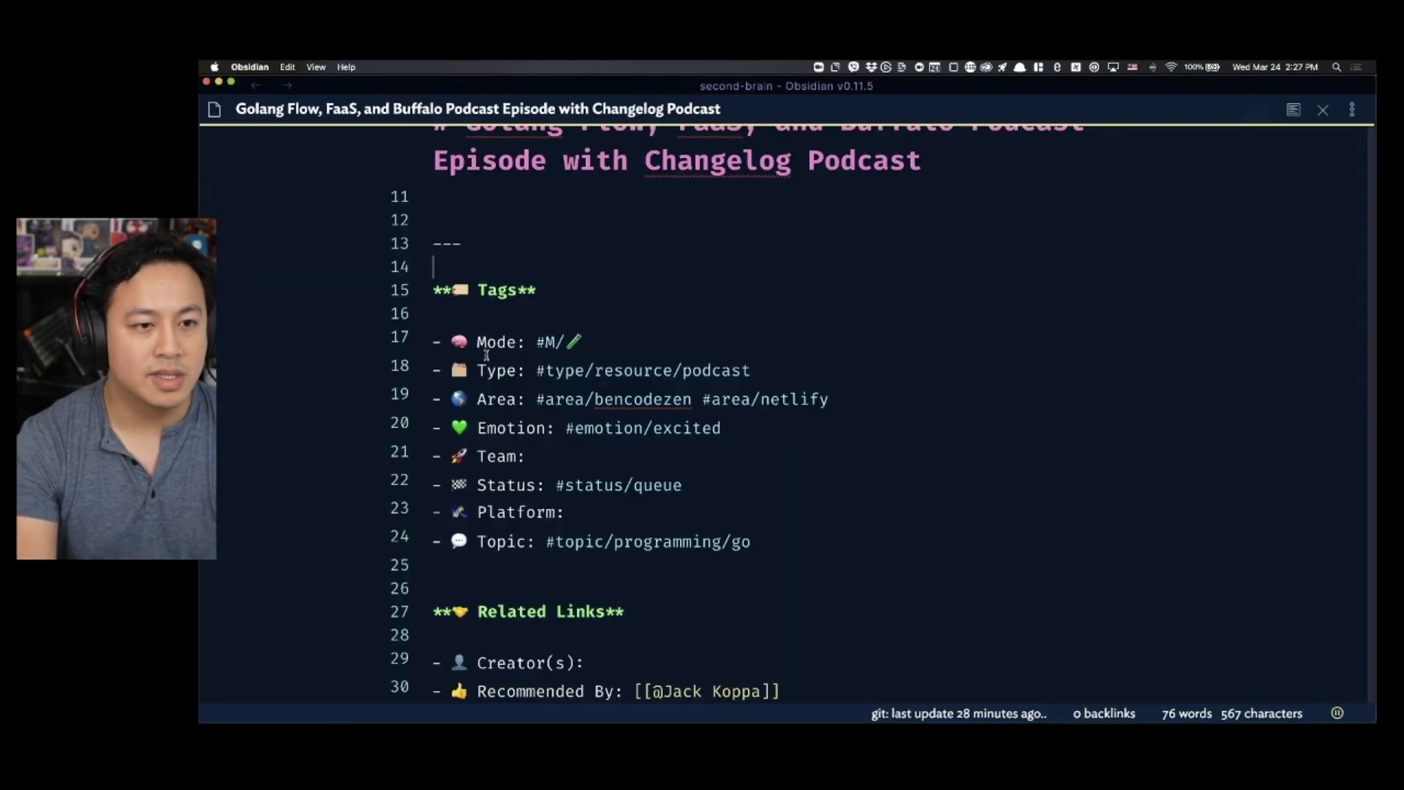
pyautogui.scroll(5, 591, 388)
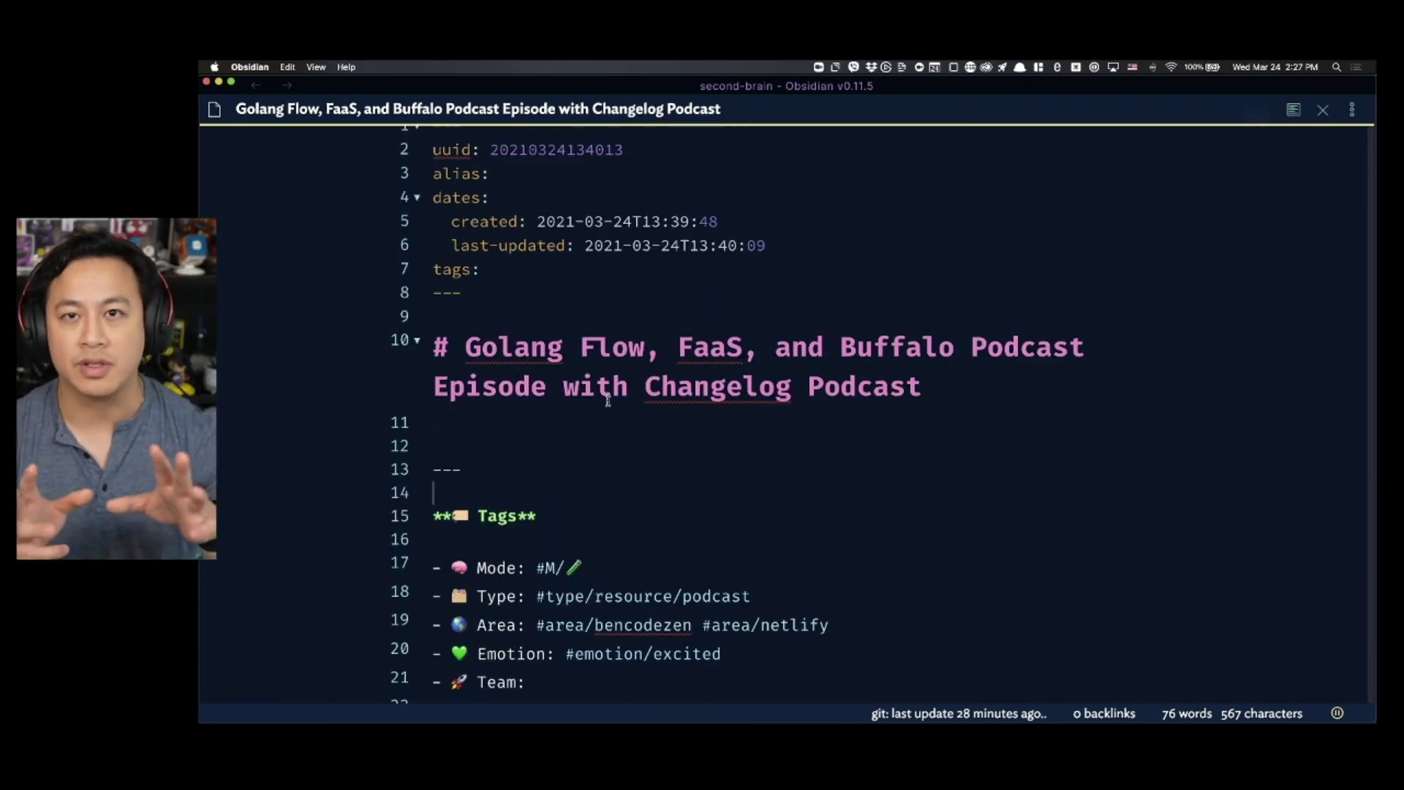
pyautogui.press('super+n')
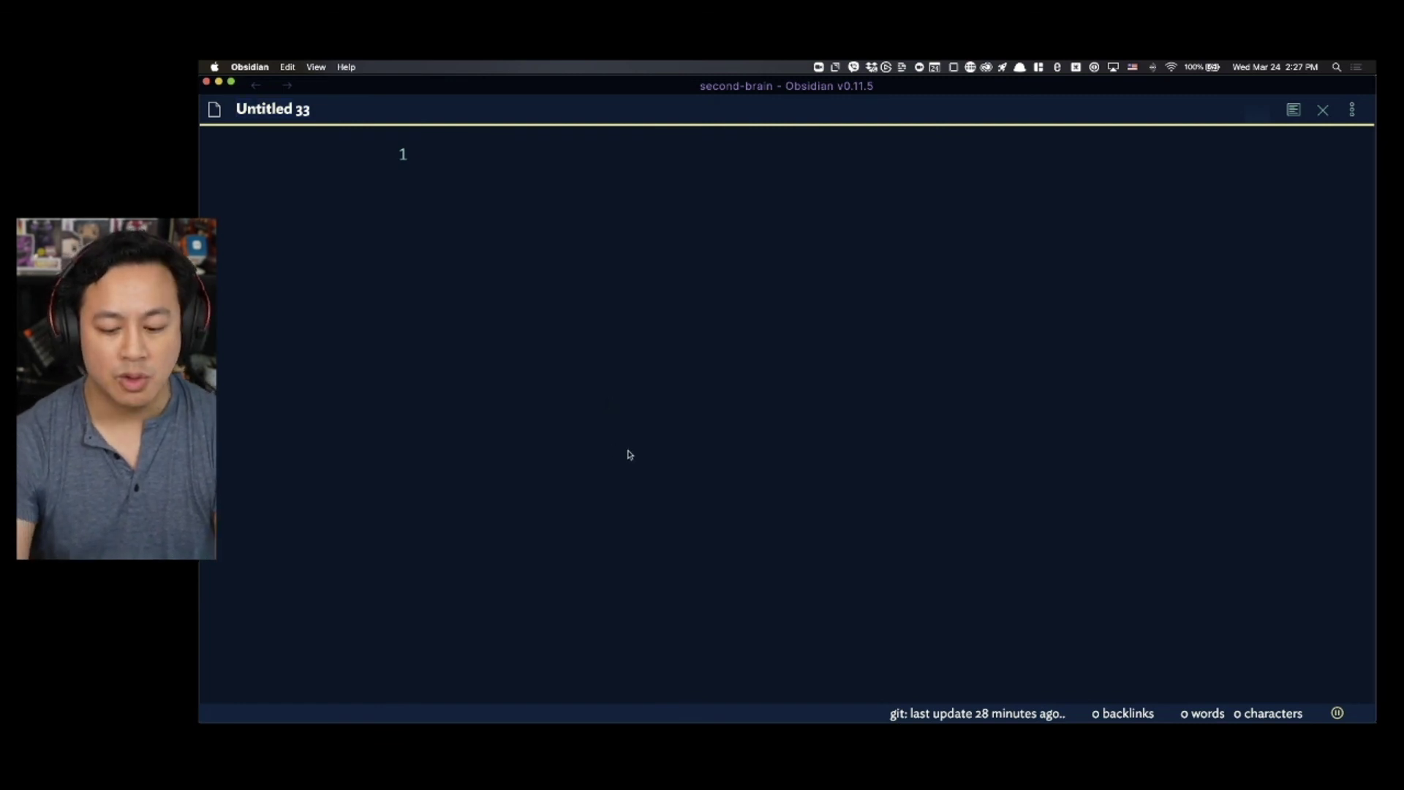
pyautogui.press('Return')
pyautogui.press('Return')
pyautogui.press('Return')
pyautogui.press('Up')
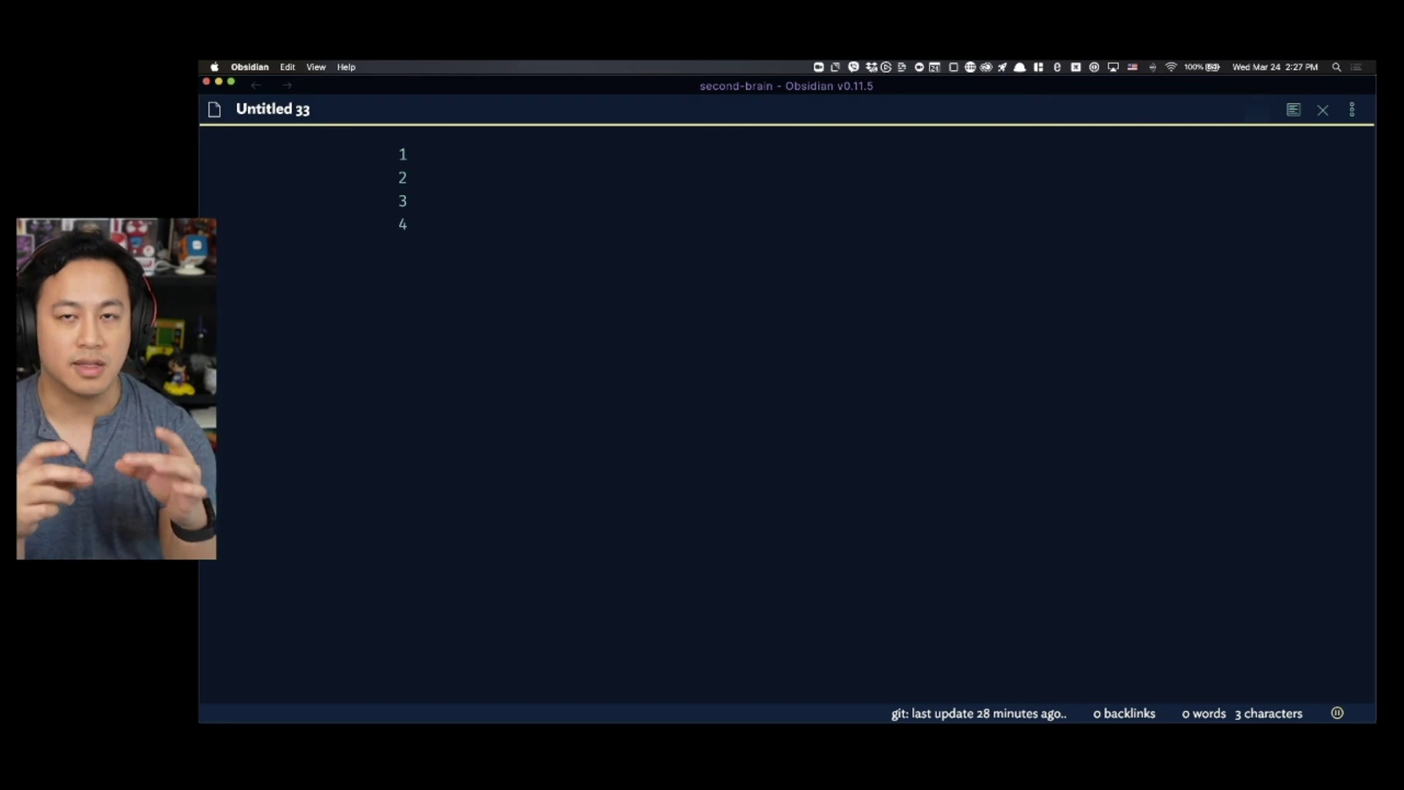
# - Insert the "Snippet — i drank water" template on the third line and add two new lines below it
pyautogui.hotkey('alt', 'e')
pyautogui.write('i water')
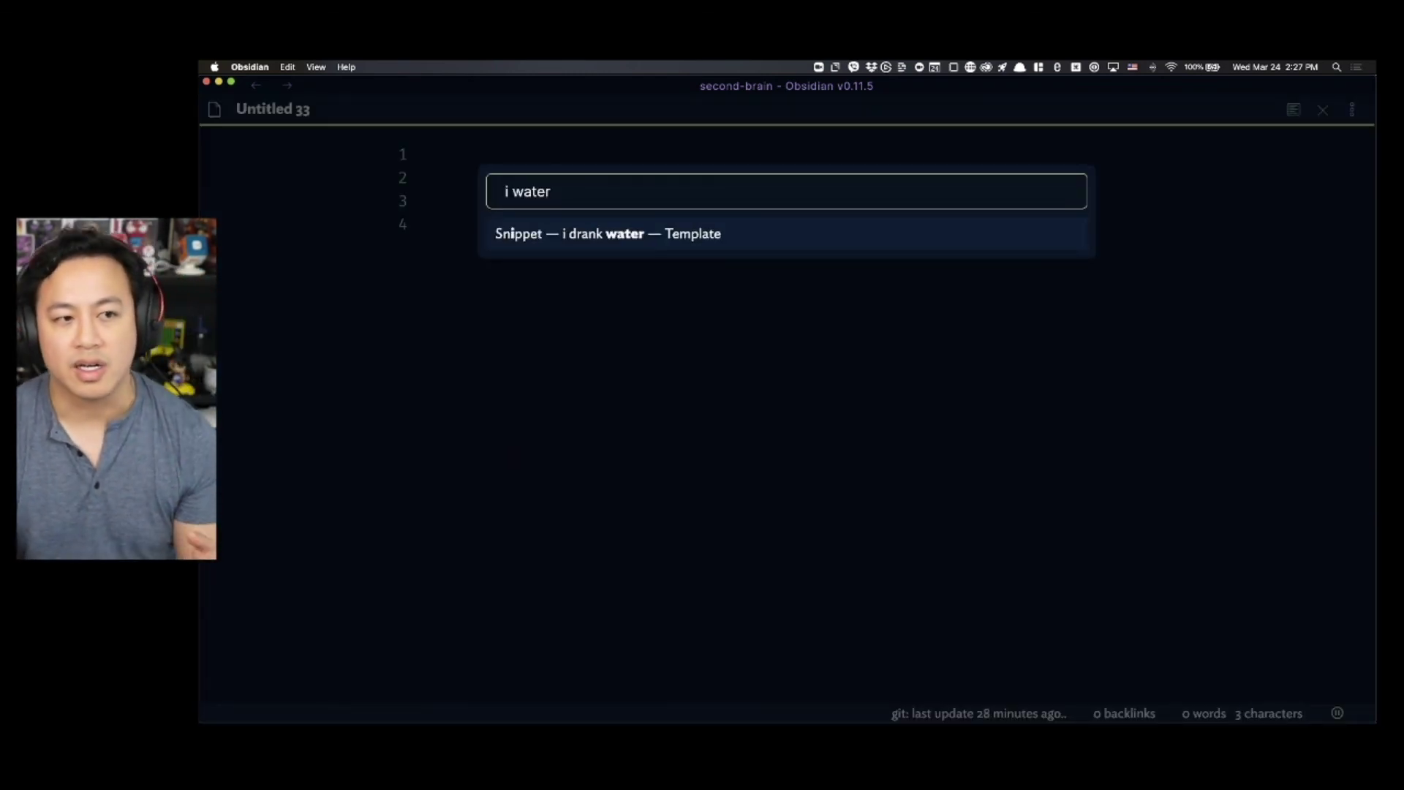
pyautogui.press('Return')
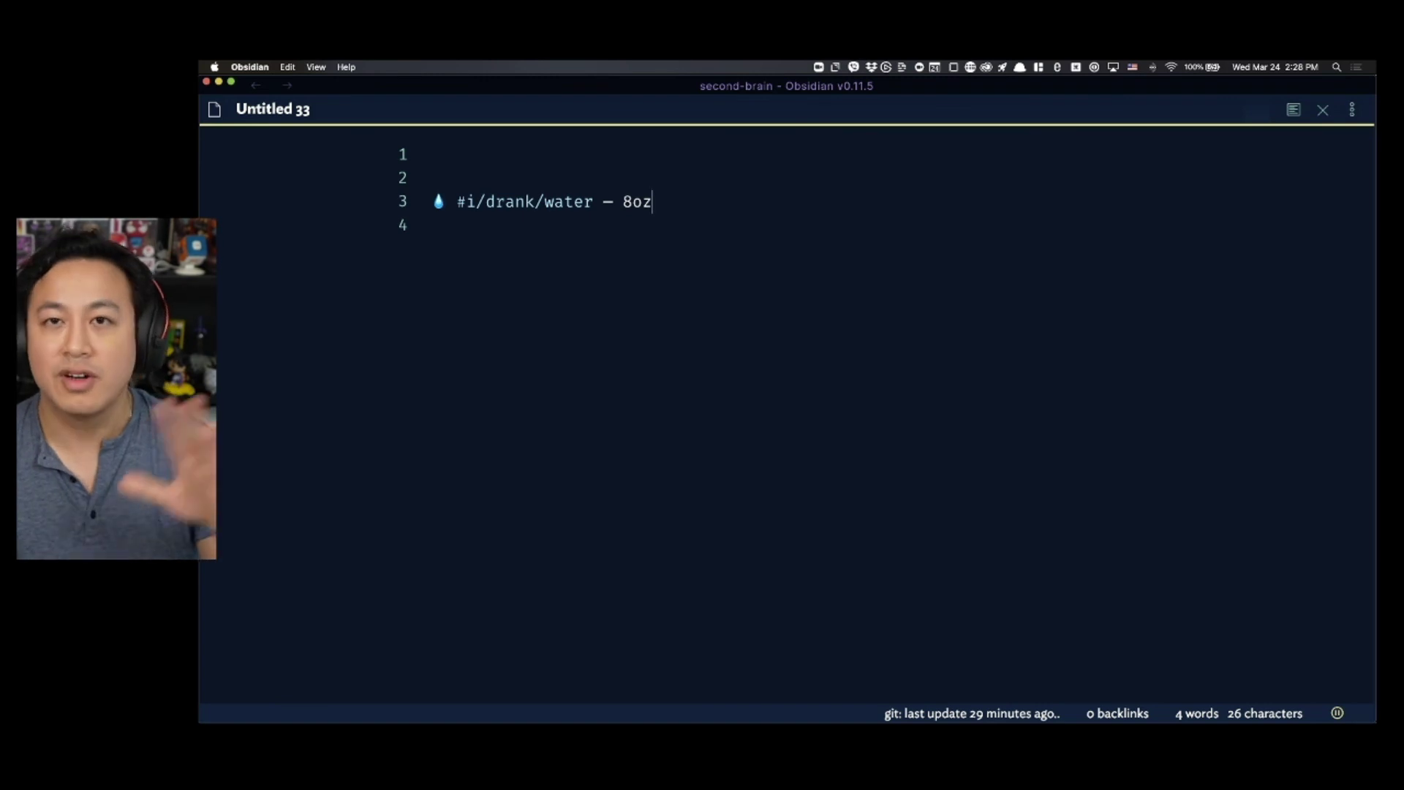
pyautogui.press('Return')
pyautogui.press('Return')
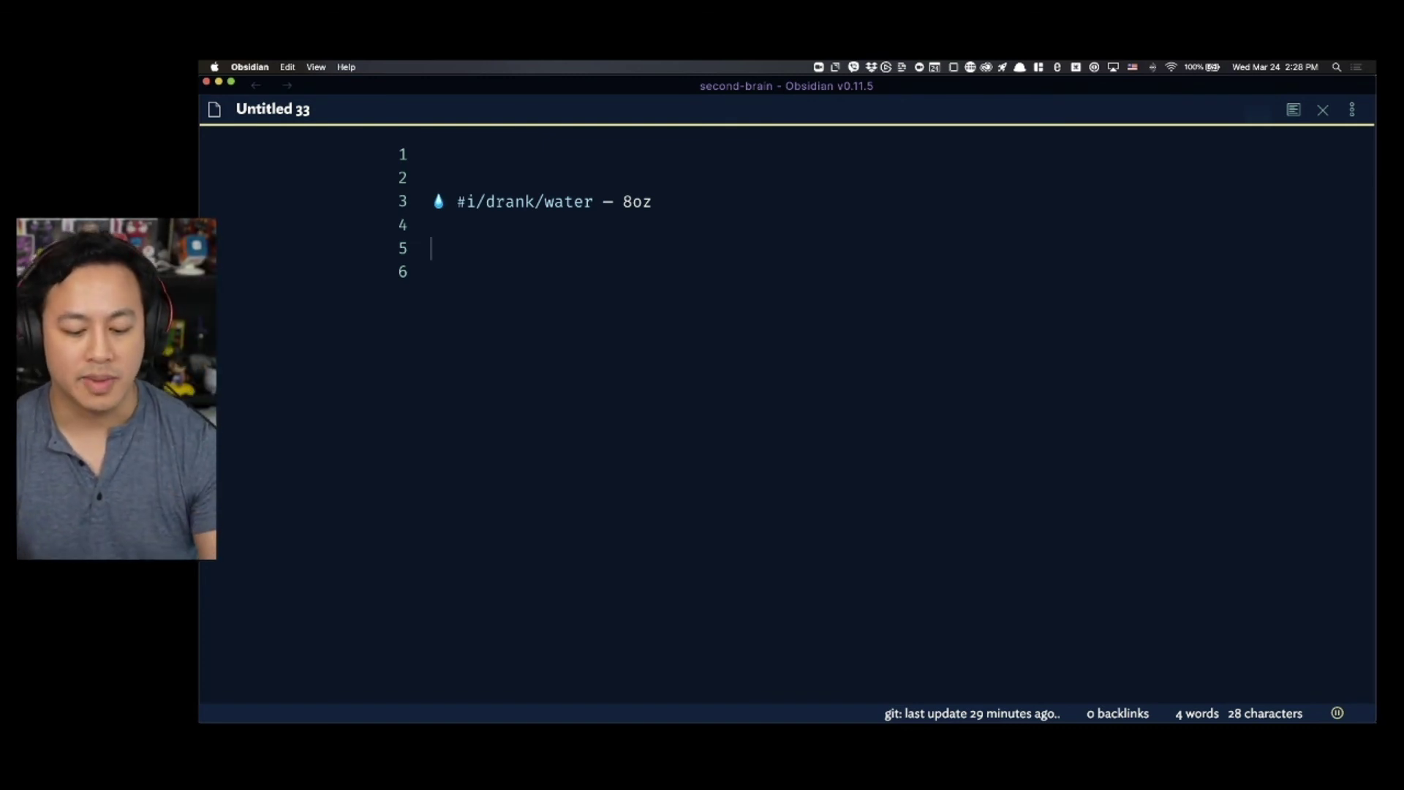
# - Insert the "Section — Meeting" template below the water entry and add a blank line above its Agenda heading
pyautogui.press('super+t')
pyautogui.write('meeting ange')
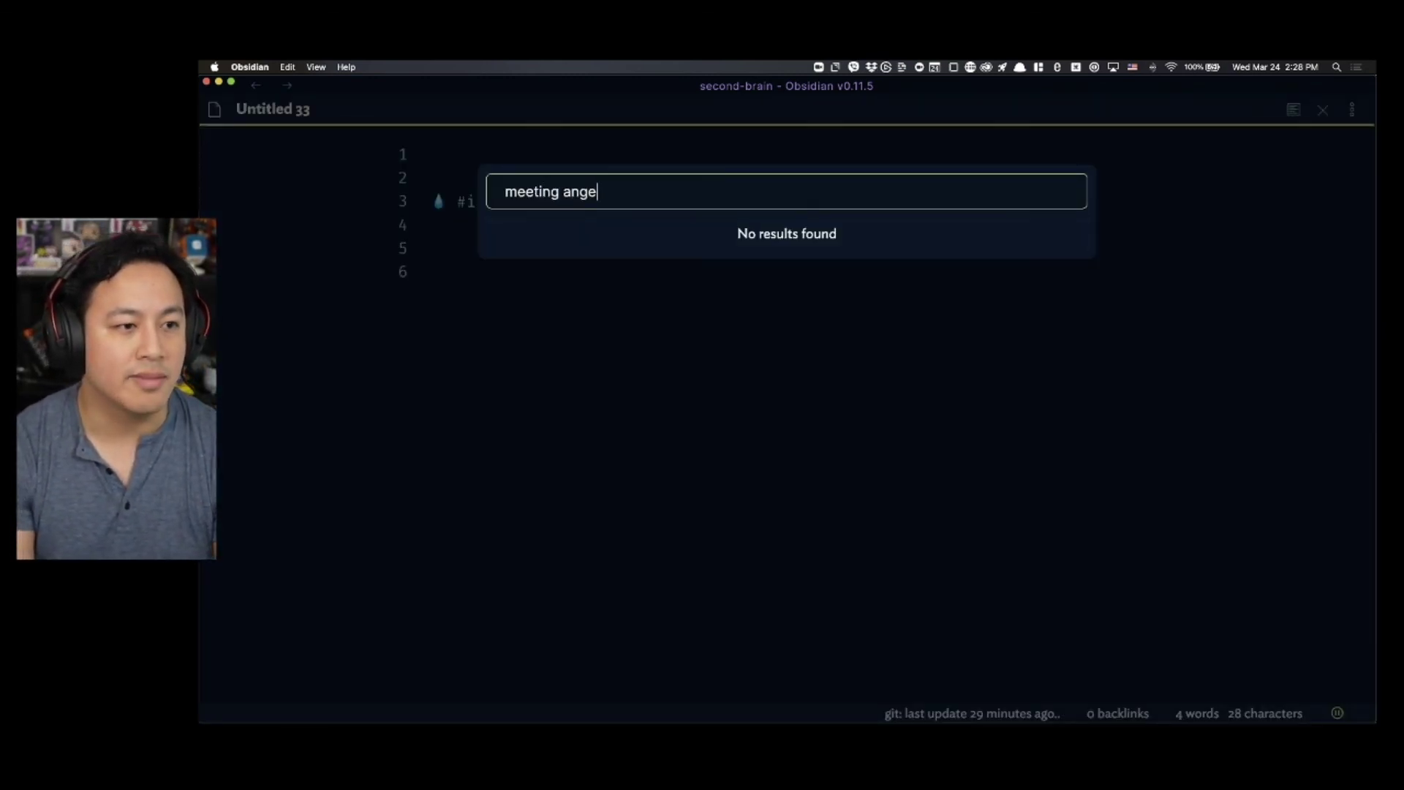
pyautogui.press('BackSpace')
pyautogui.press('BackSpace')
pyautogui.press('BackSpace')
pyautogui.write('genda')
pyautogui.press('BackSpace')
pyautogui.press('BackSpace')
pyautogui.press('BackSpace')
pyautogui.press('BackSpace')
pyautogui.press('BackSpace')
pyautogui.press('BackSpace')
pyautogui.press('BackSpace')
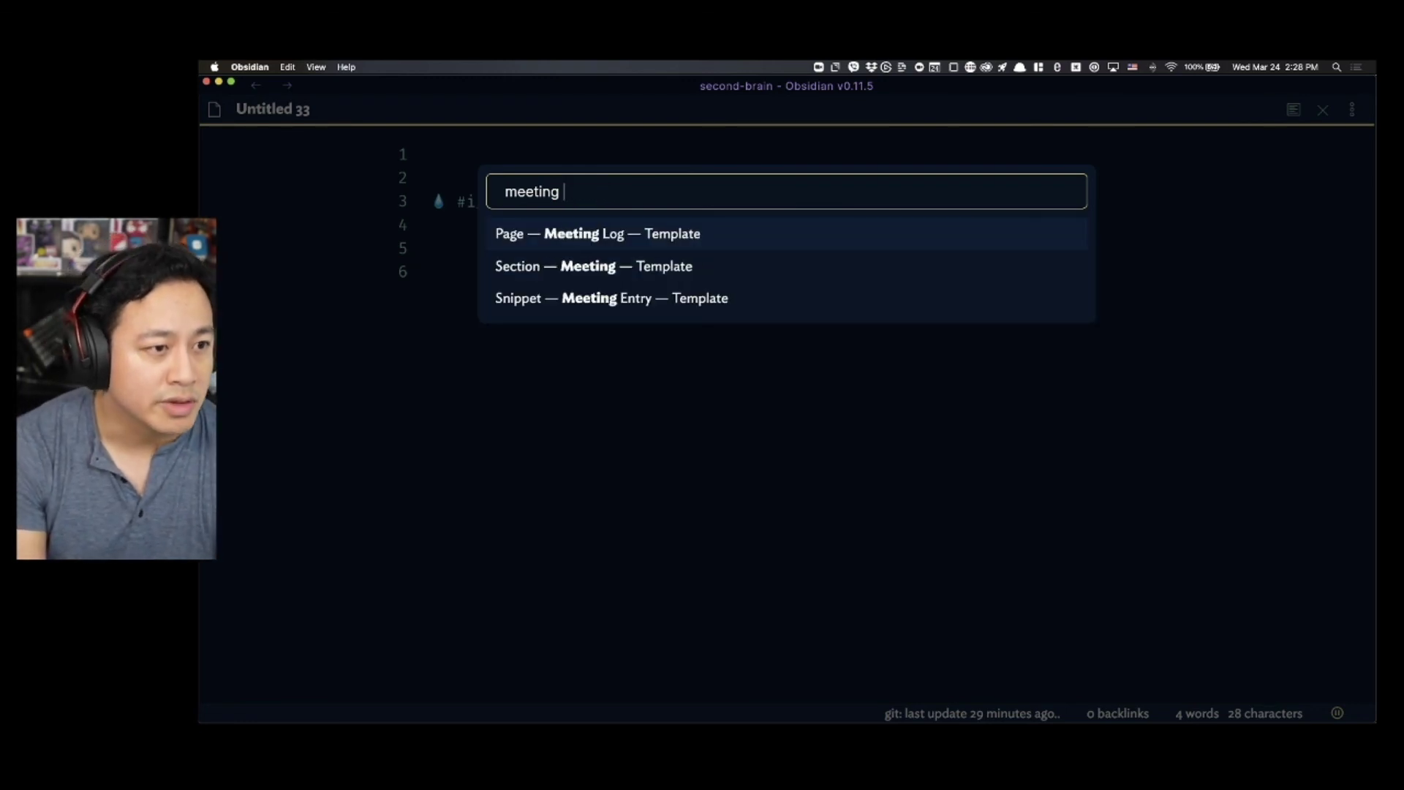
pyautogui.press('Down')
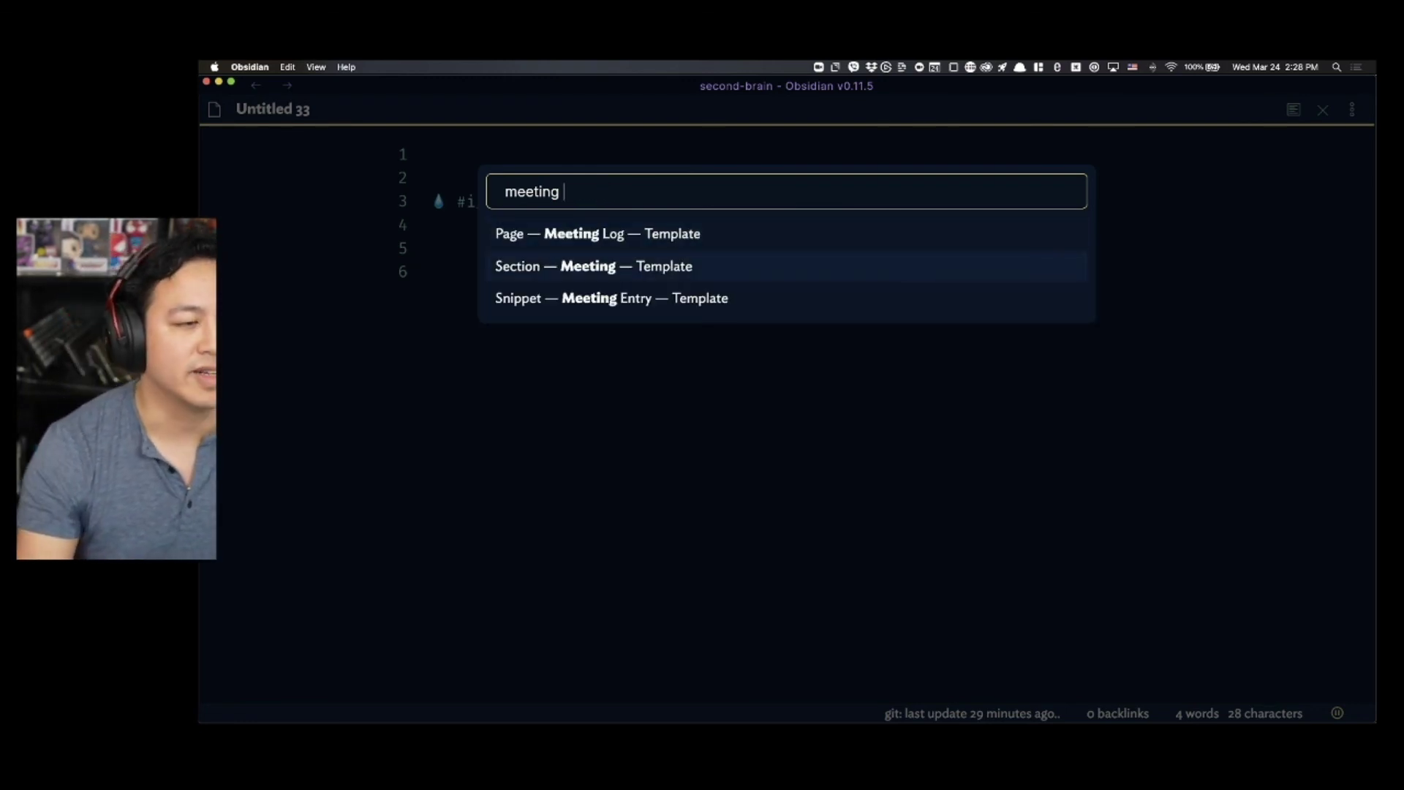
pyautogui.press('Return')
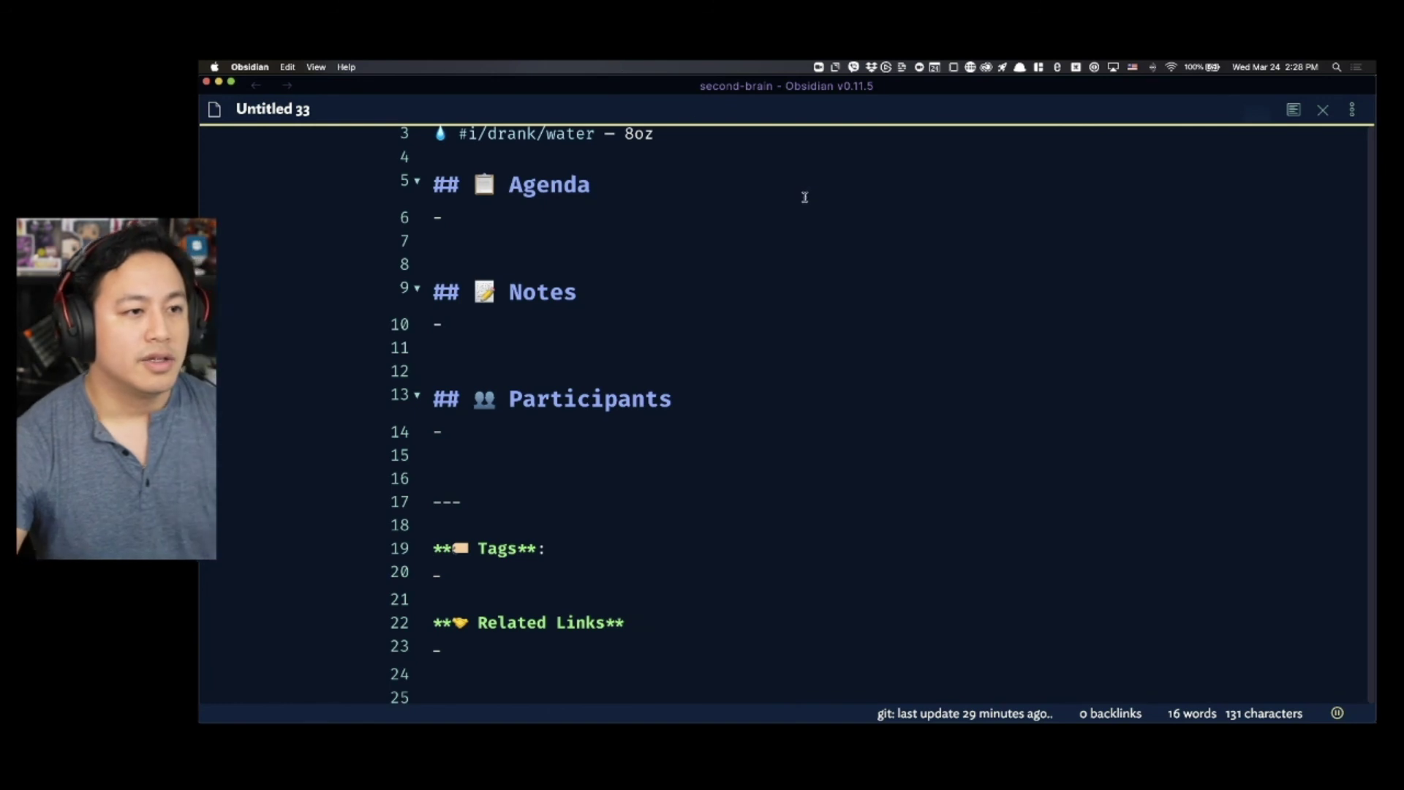
pyautogui.scroll(2, 801, 198)
pyautogui.click(699, 196)
pyautogui.press('Return')
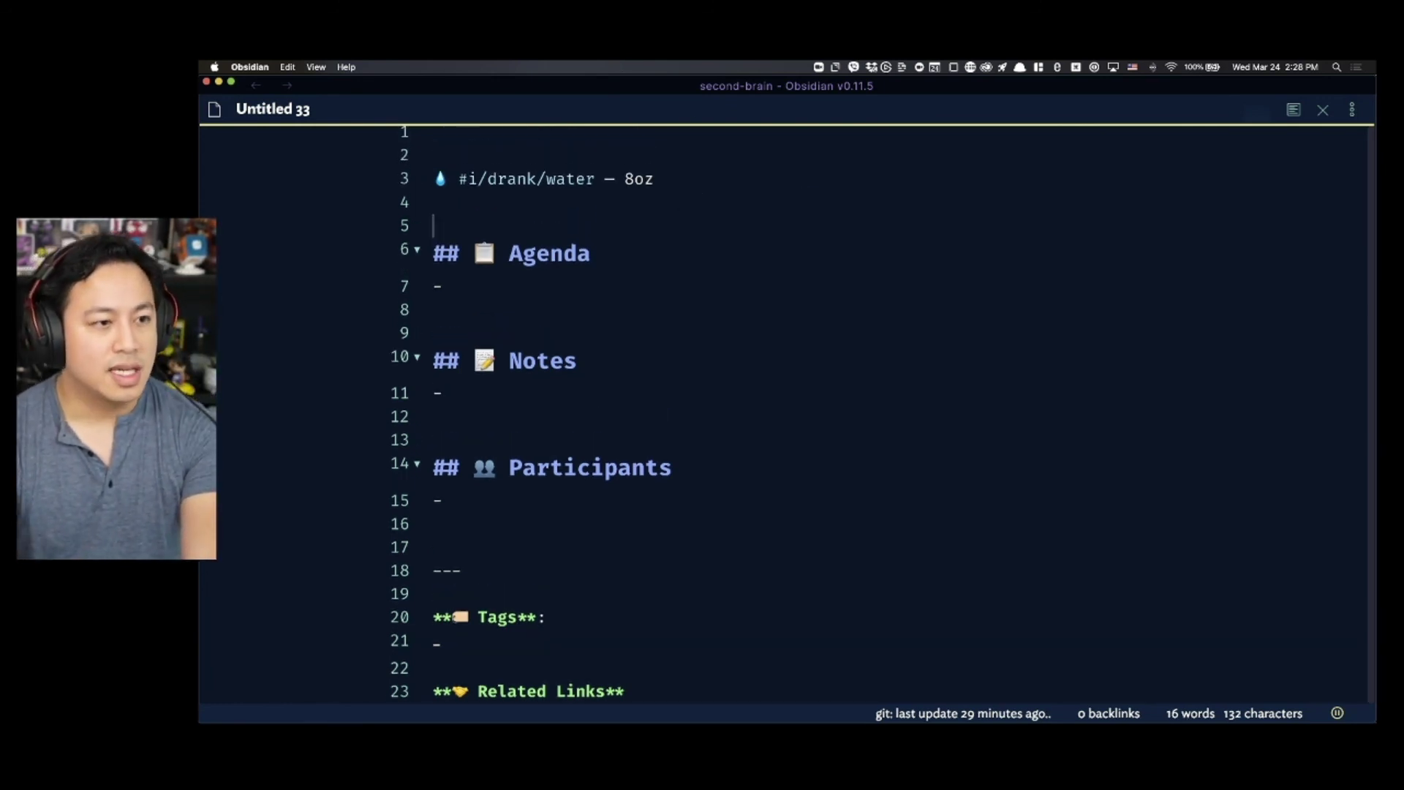
# - Examine the meeting section's Agenda, Notes and Participants headings and its Tags and Related Links block
pyautogui.scroll(-1, 562, 275)
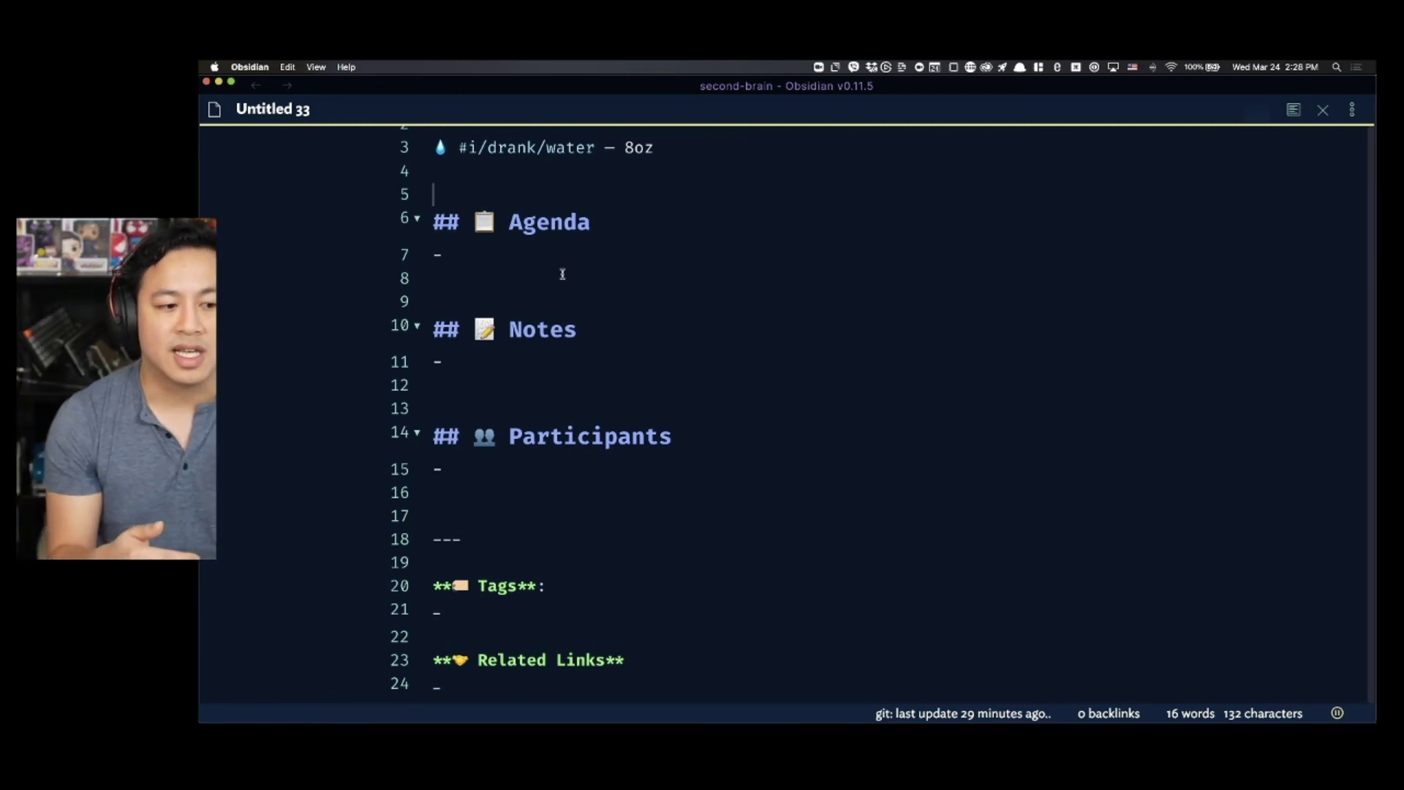
pyautogui.scroll(-2, 559, 239)
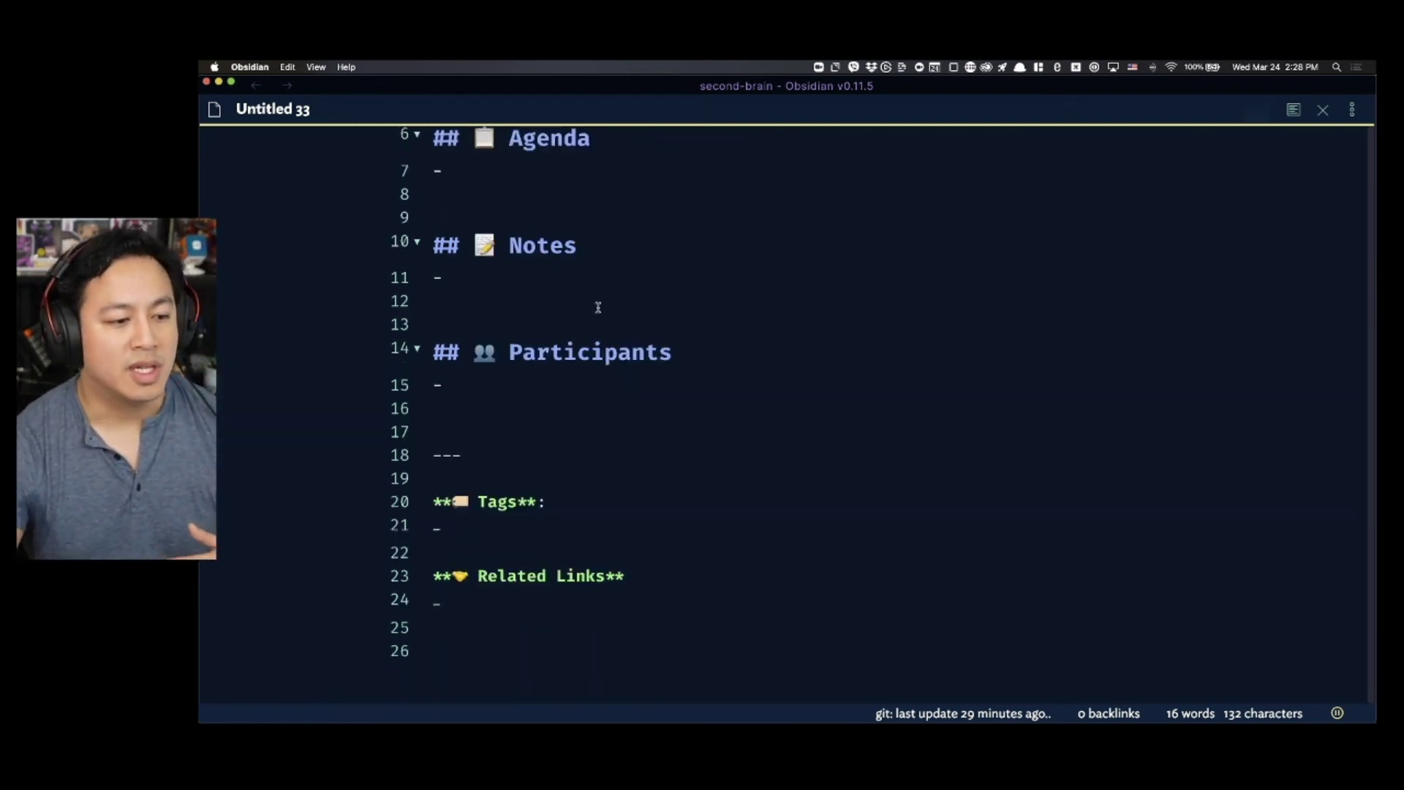
pyautogui.moveTo(467, 594); pyautogui.dragTo(453, 462)
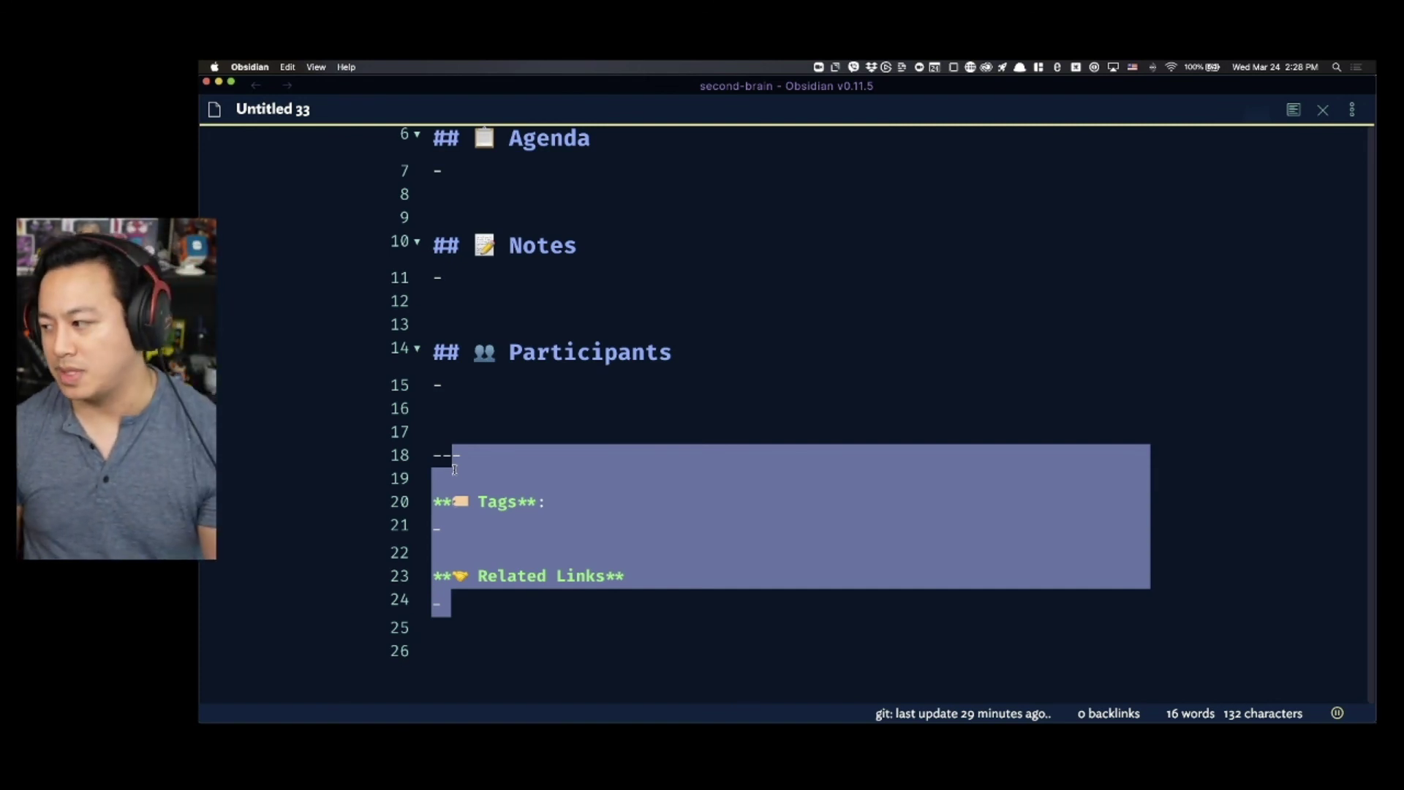
pyautogui.scroll(3, 601, 476)
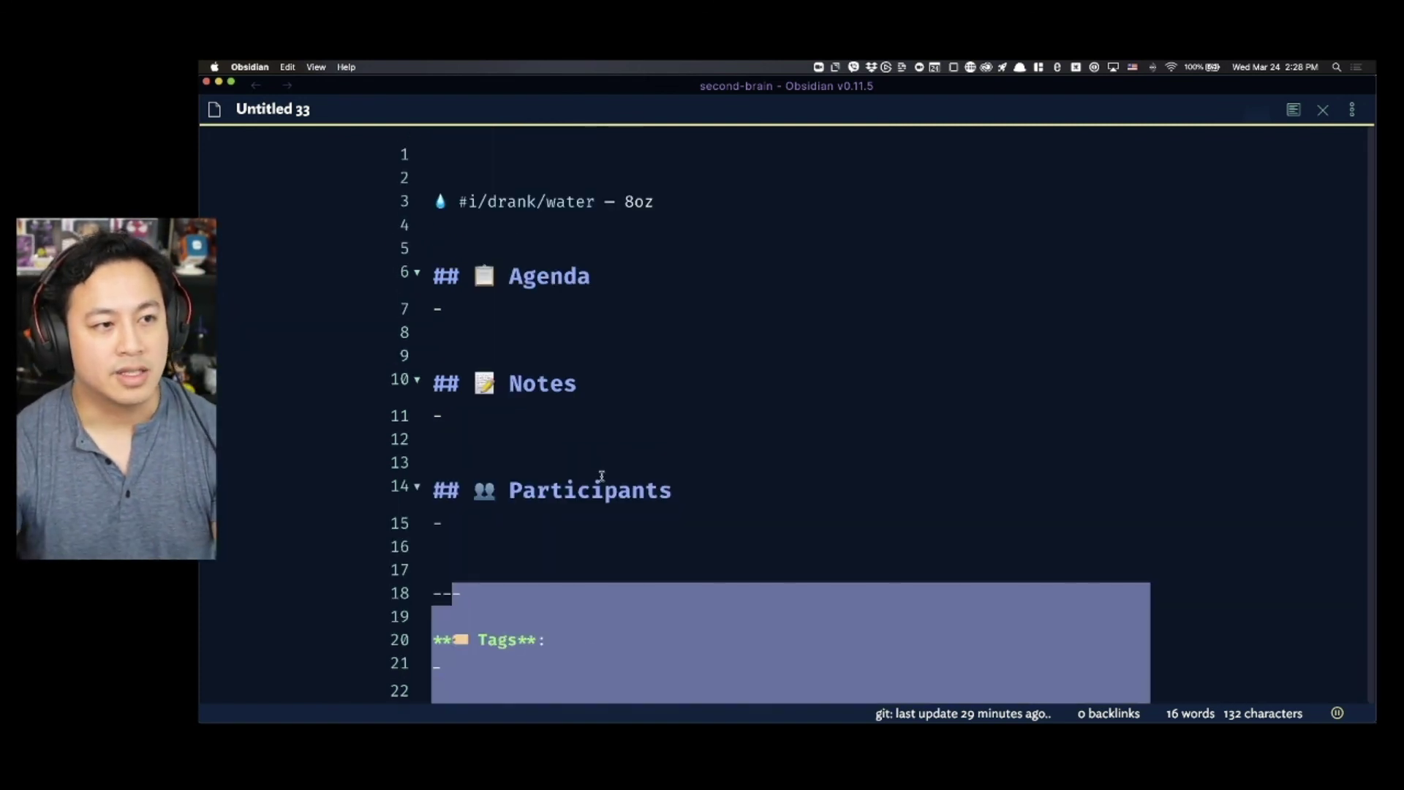
pyautogui.scroll(-2, 602, 476)
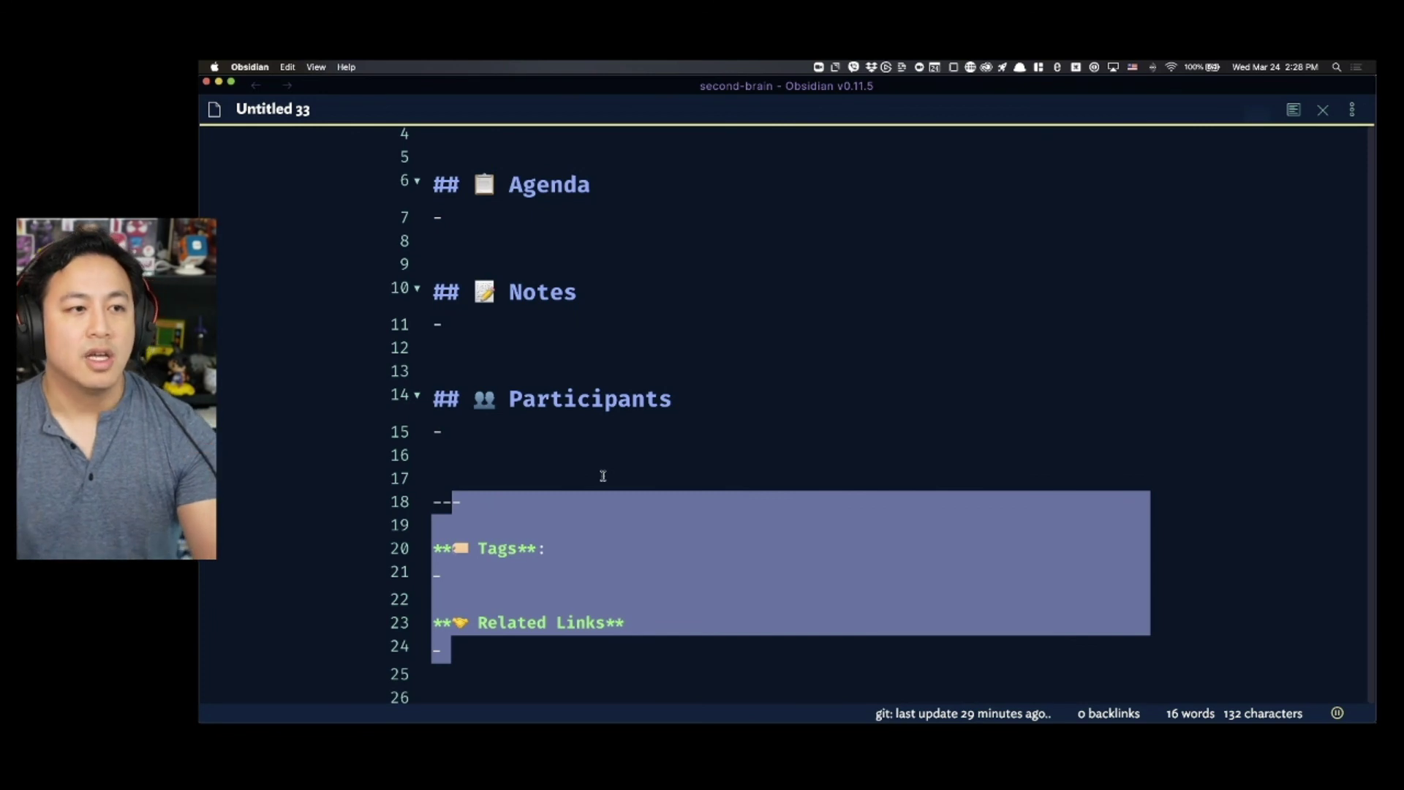
pyautogui.click(501, 678)
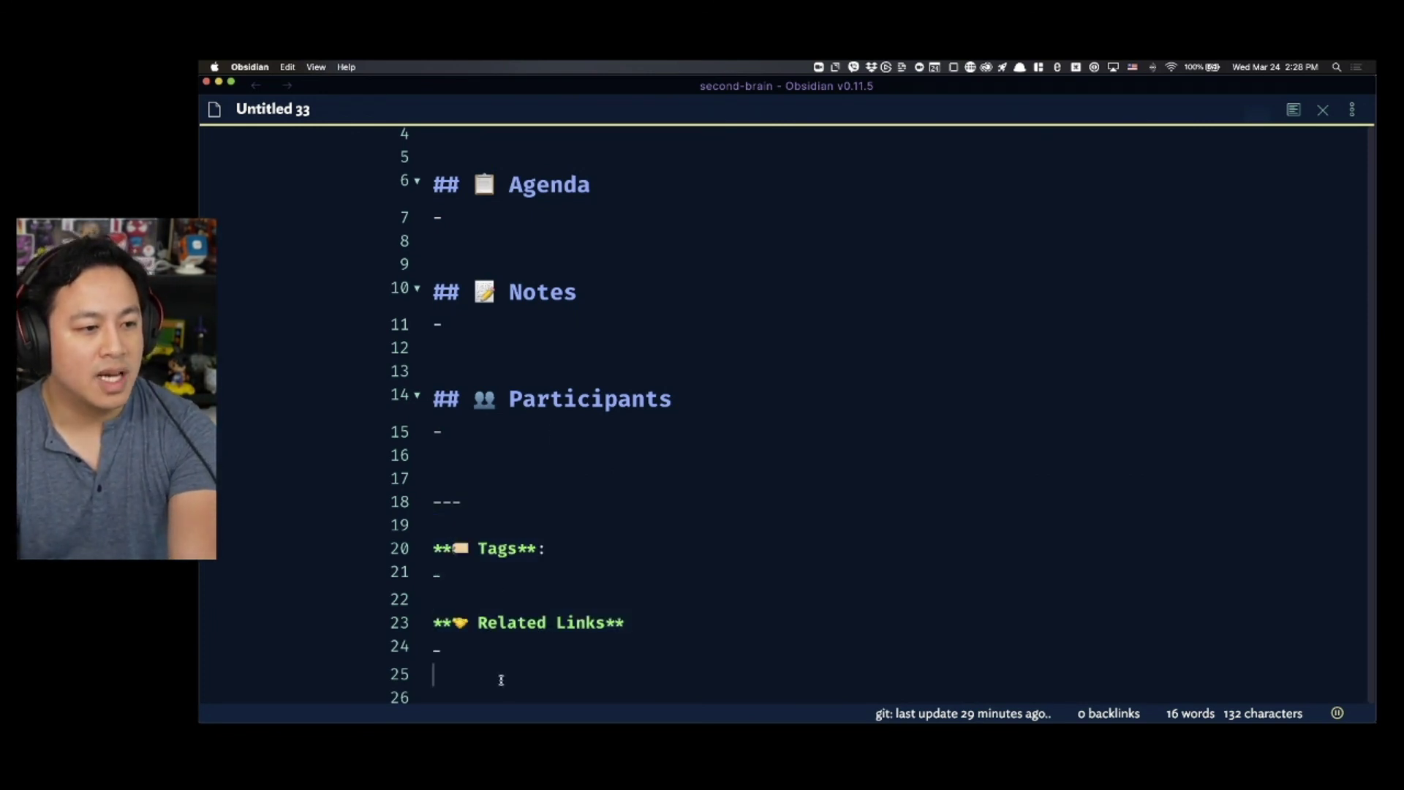
pyautogui.moveTo(501, 679); pyautogui.dragTo(453, 477)
pyautogui.scroll(2, 556, 461)
pyautogui.click(596, 418)
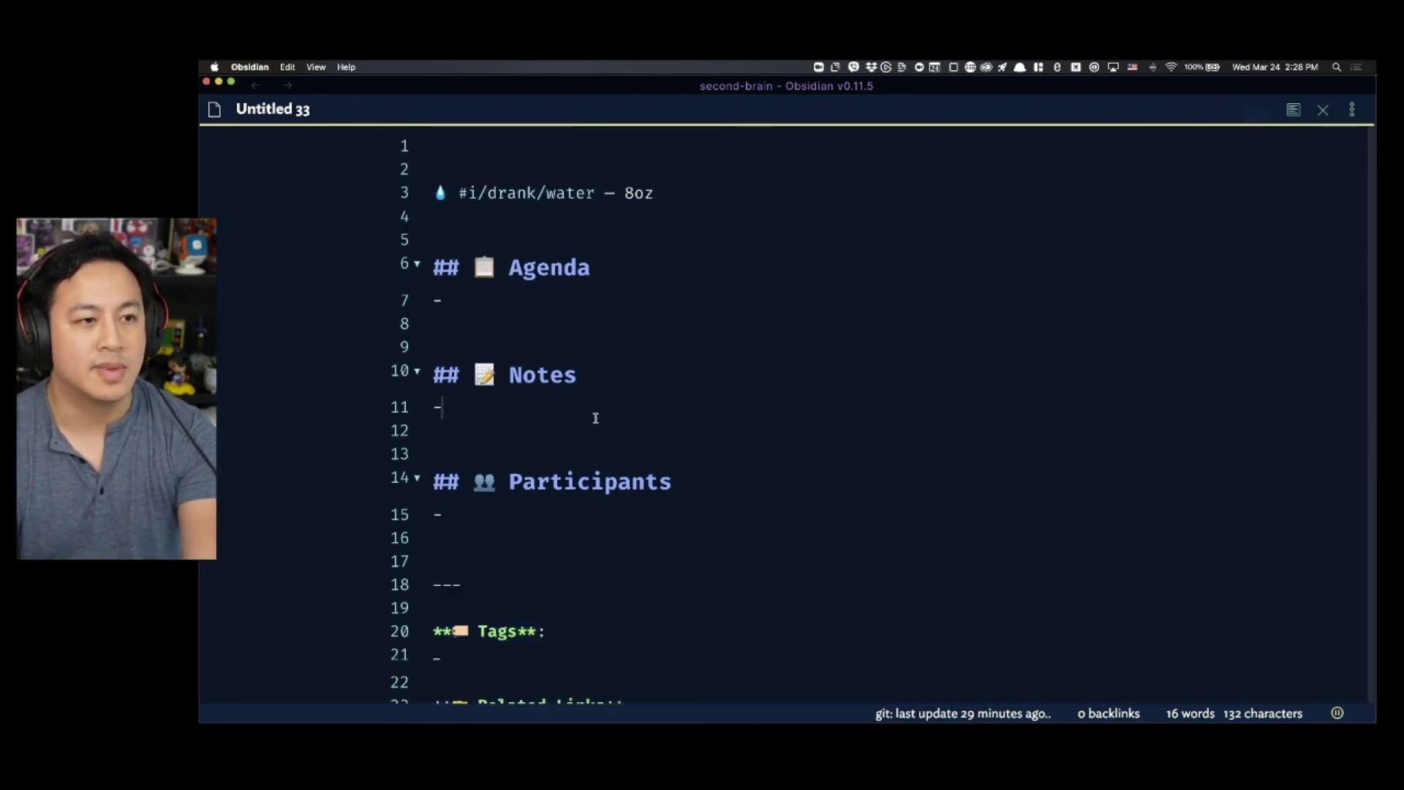
# - Replace the note's entire content with three blank lines
pyautogui.press('super+a')
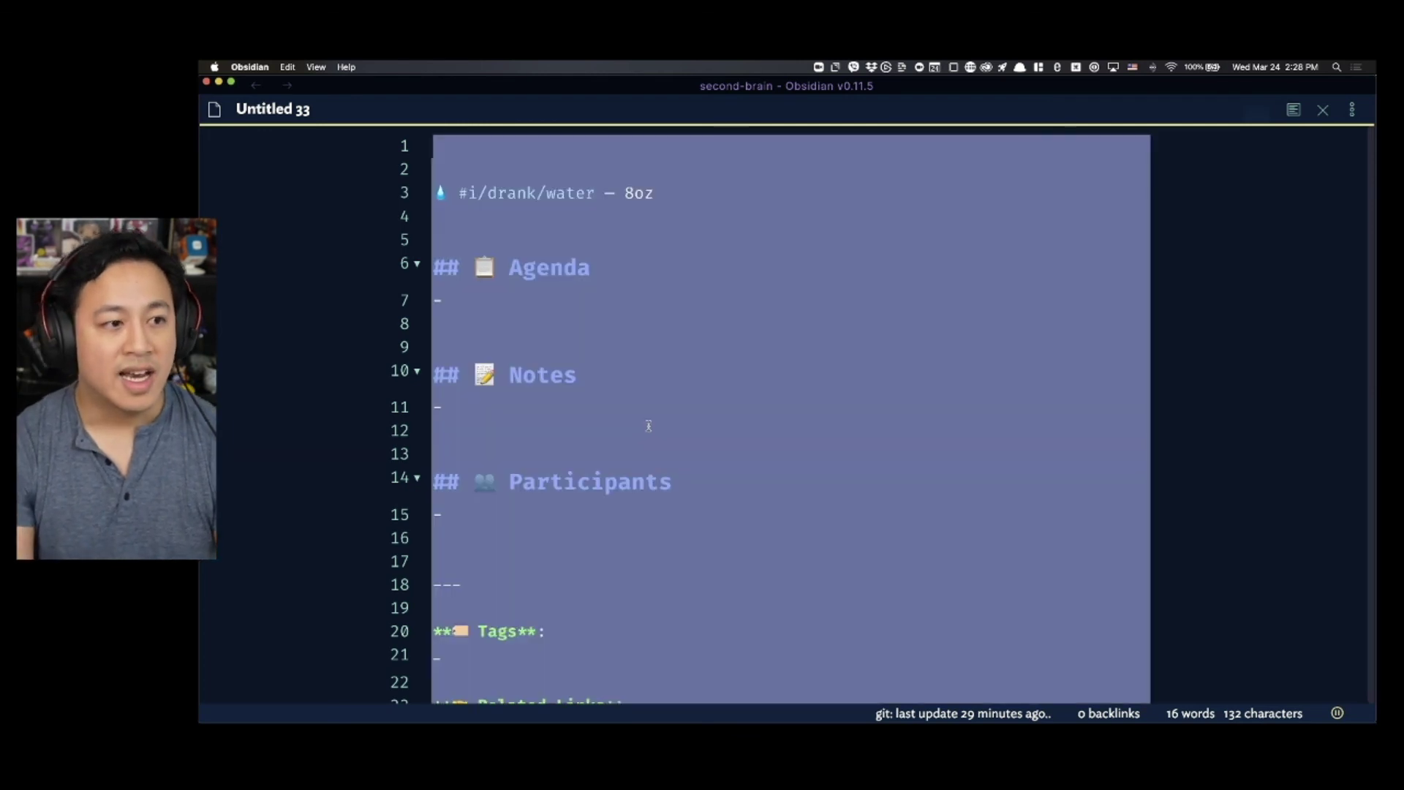
pyautogui.press('Return')
pyautogui.press('Return')
pyautogui.press('Return')
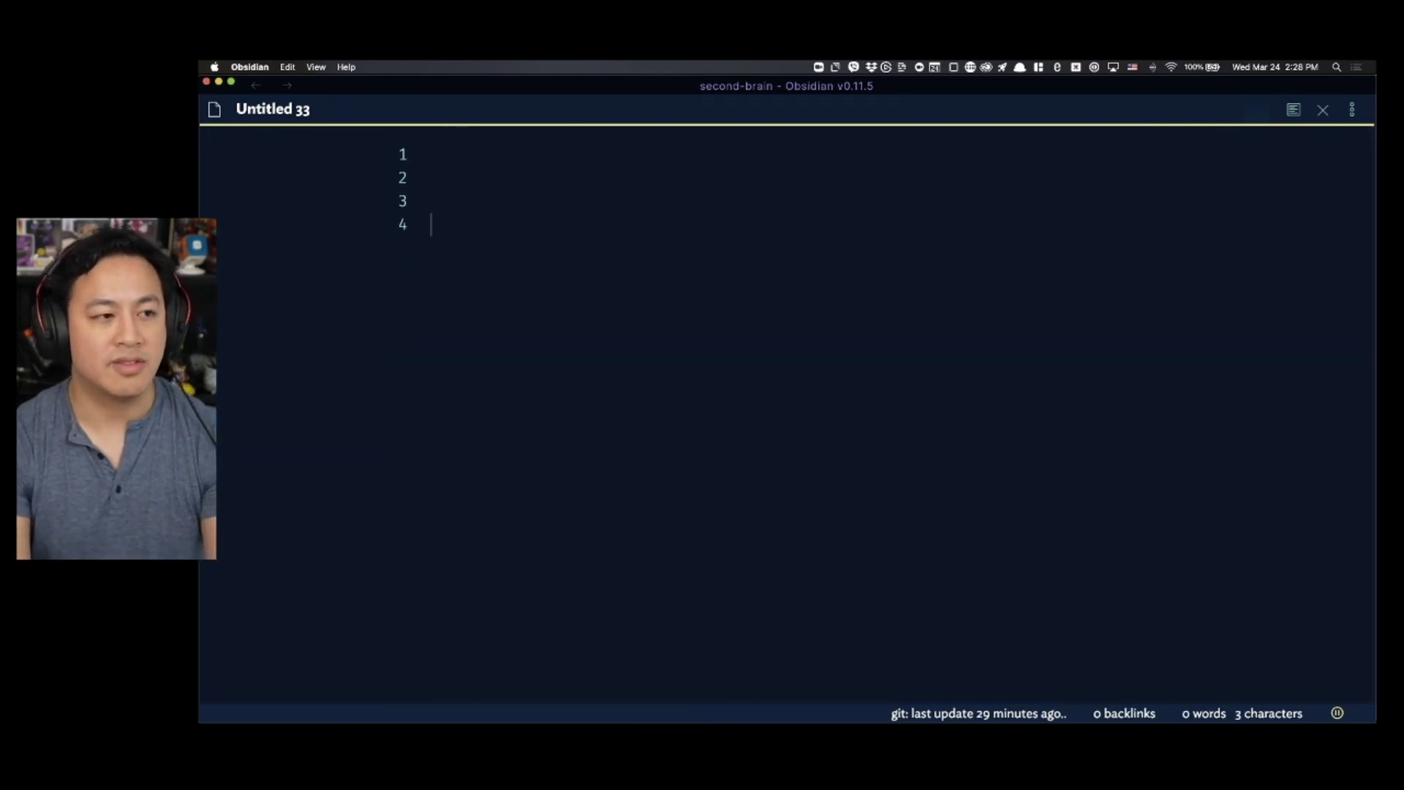
# - Search the templates for "age" and insert the Agenda section into the note
pyautogui.hotkey('alt', 't')
pyautogui.write('age')
pyautogui.press('Return')
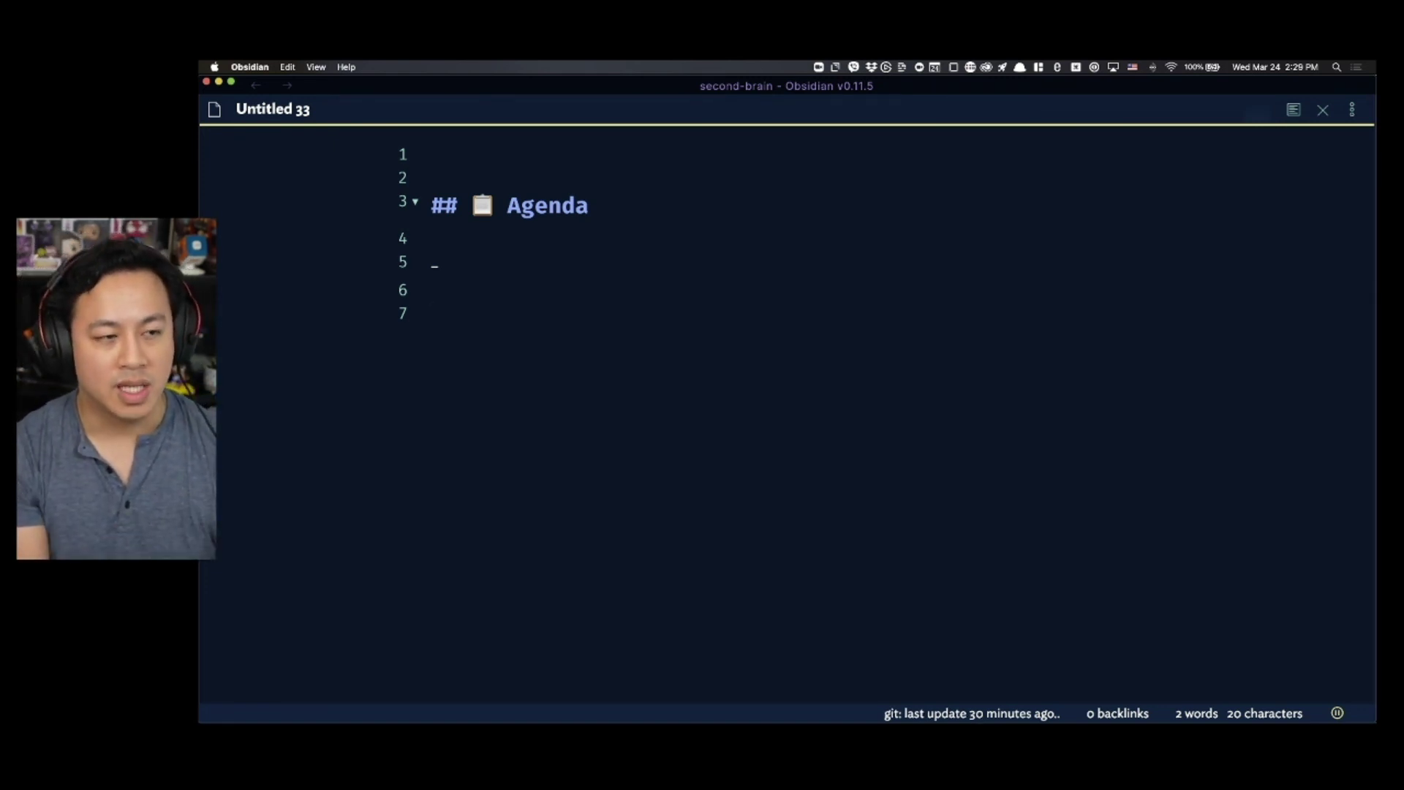
# - Delete the Agenda heading and its empty bullet from the note
pyautogui.click(492, 210)
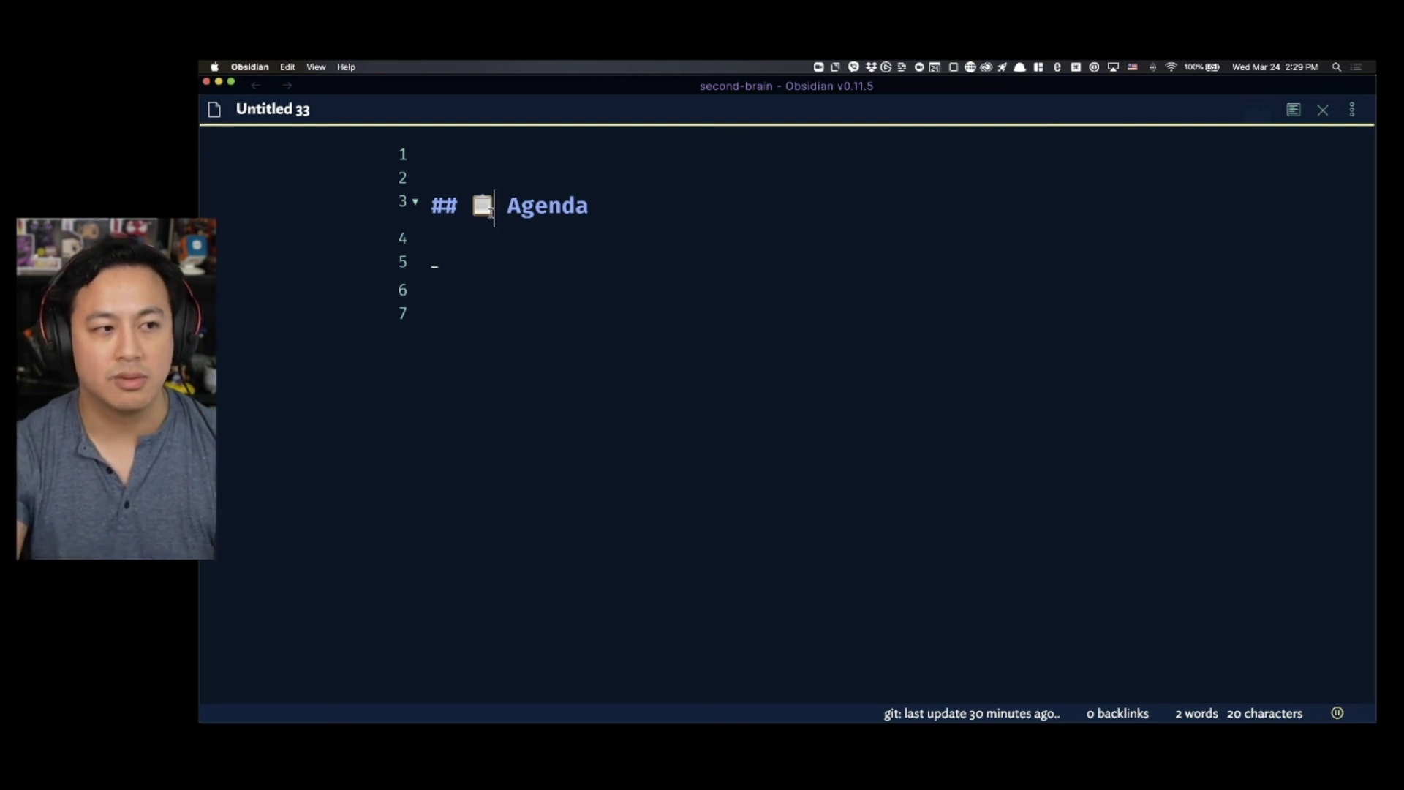
pyautogui.moveTo(569, 261); pyautogui.dragTo(445, 196)
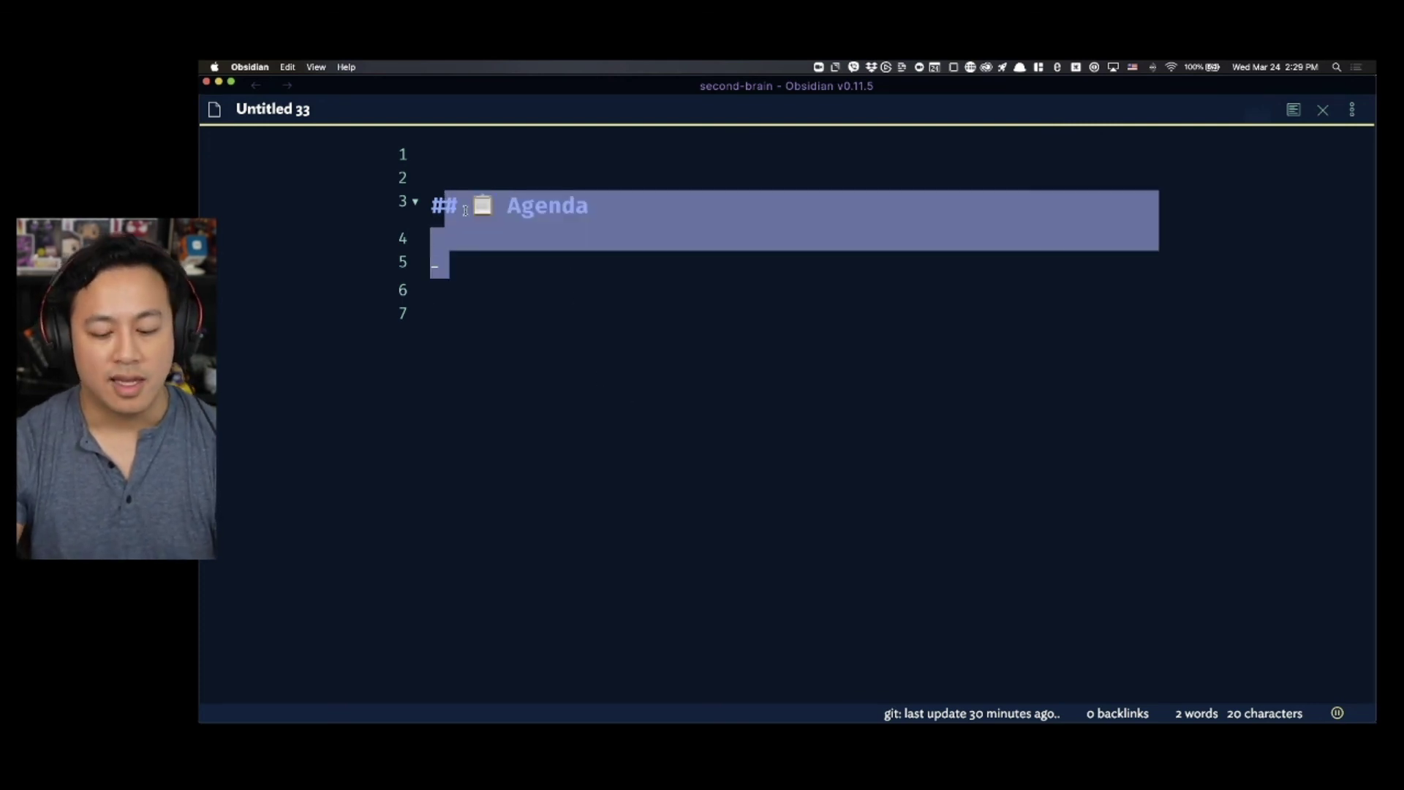
pyautogui.press('BackSpace')
pyautogui.press('BackSpace')
# - Filter the templates by "page" and insert the "Page — Restaurant" template into the note
pyautogui.hotkey('alt', 'e')
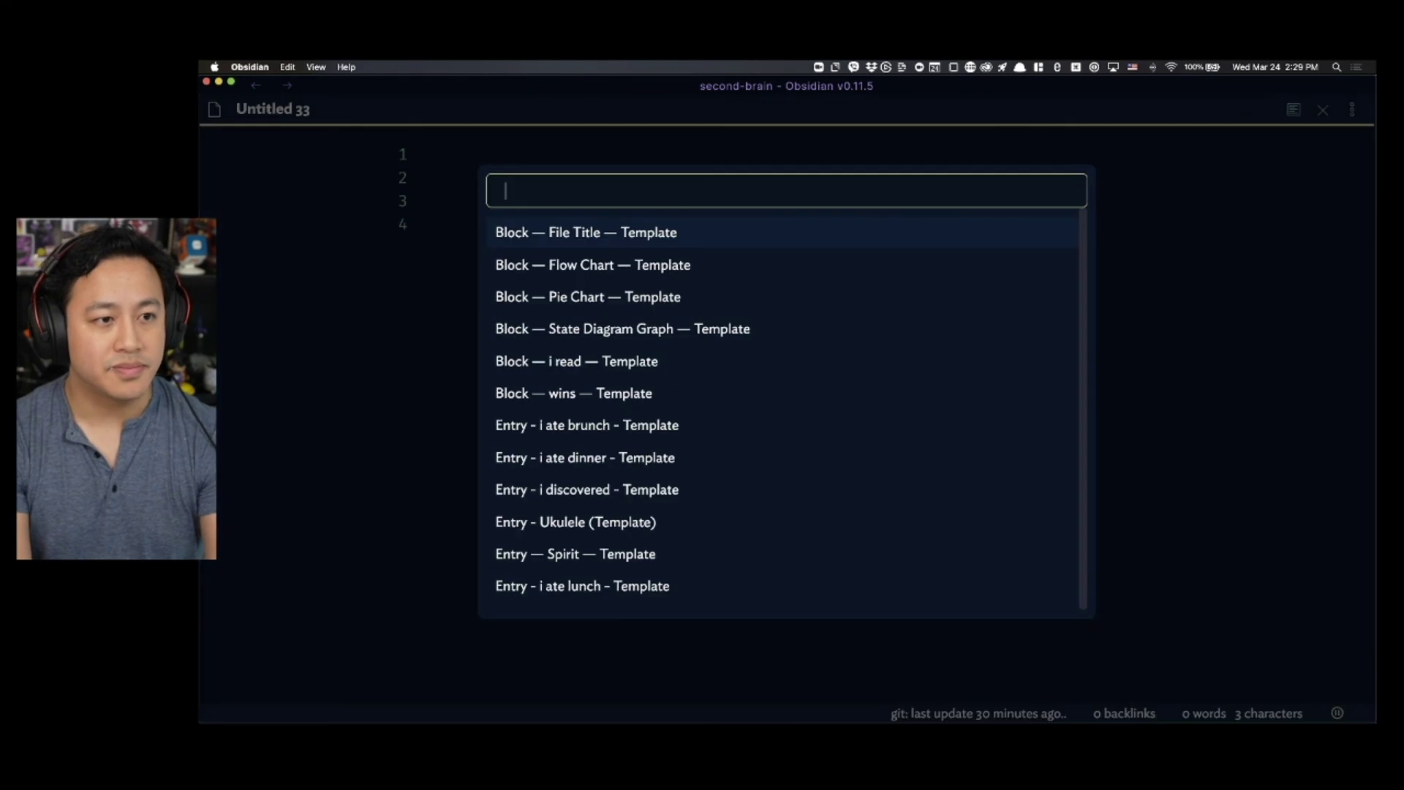
pyautogui.write('page')
pyautogui.press('Down')
pyautogui.press('Down')
pyautogui.press('Down')
pyautogui.press('Down')
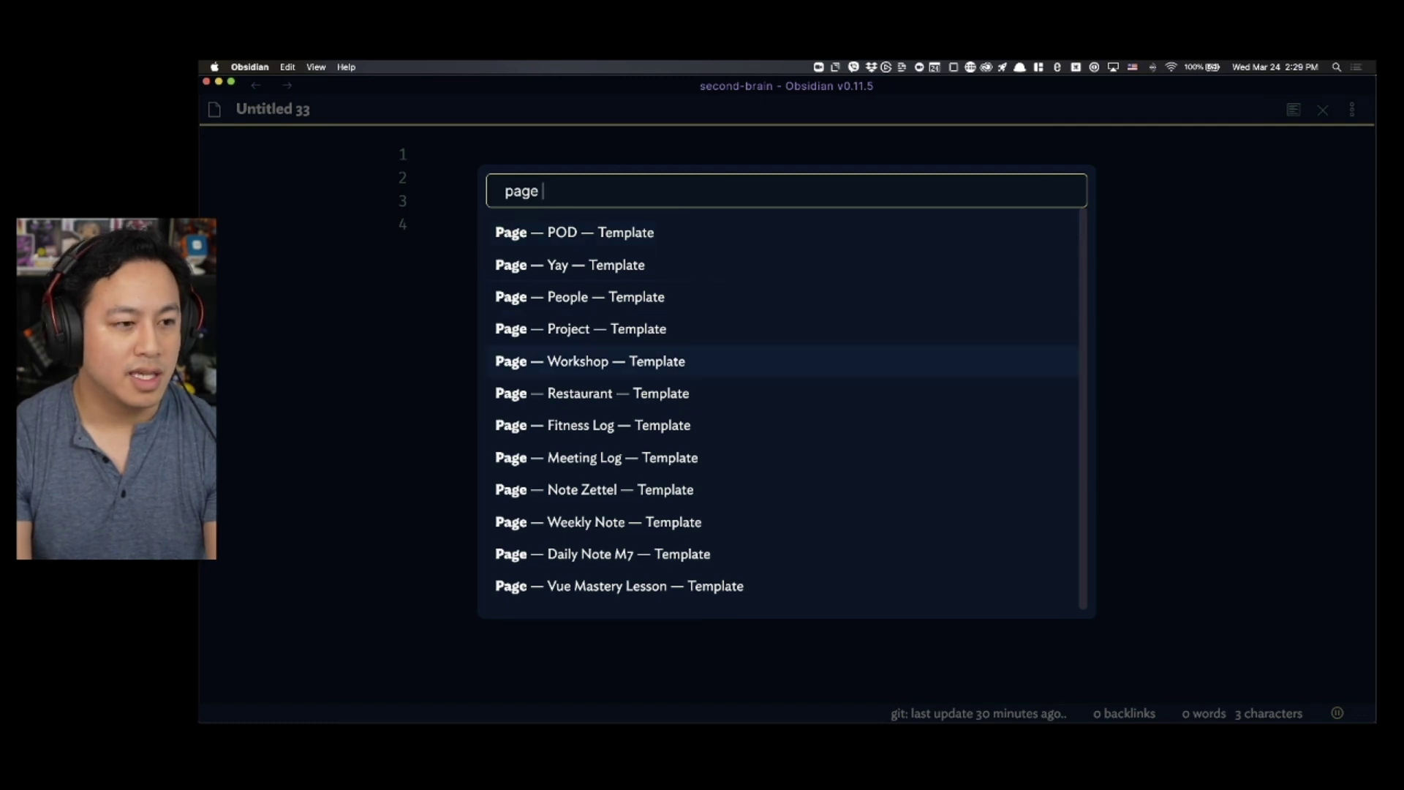
pyautogui.press('Return')
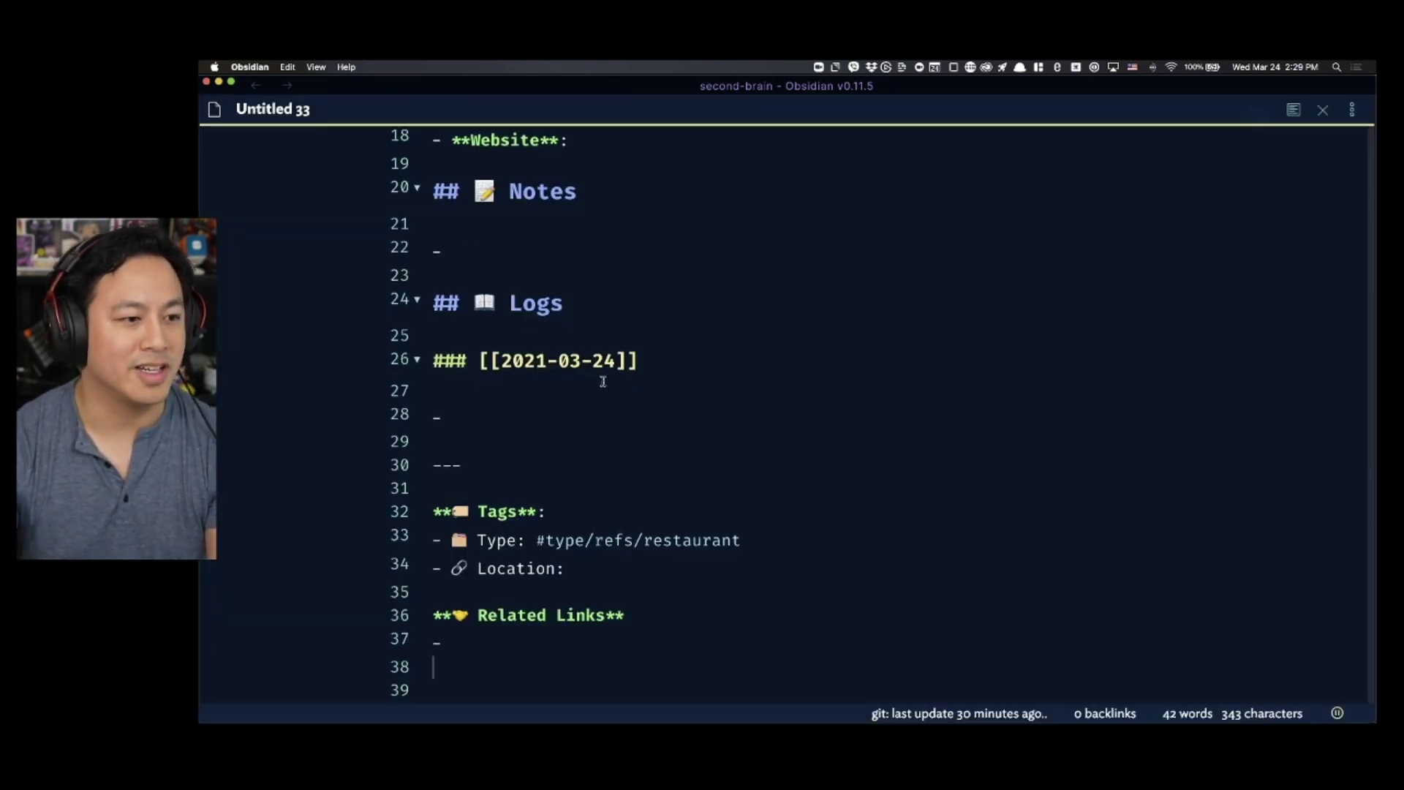
pyautogui.scroll(10, 735, 427)
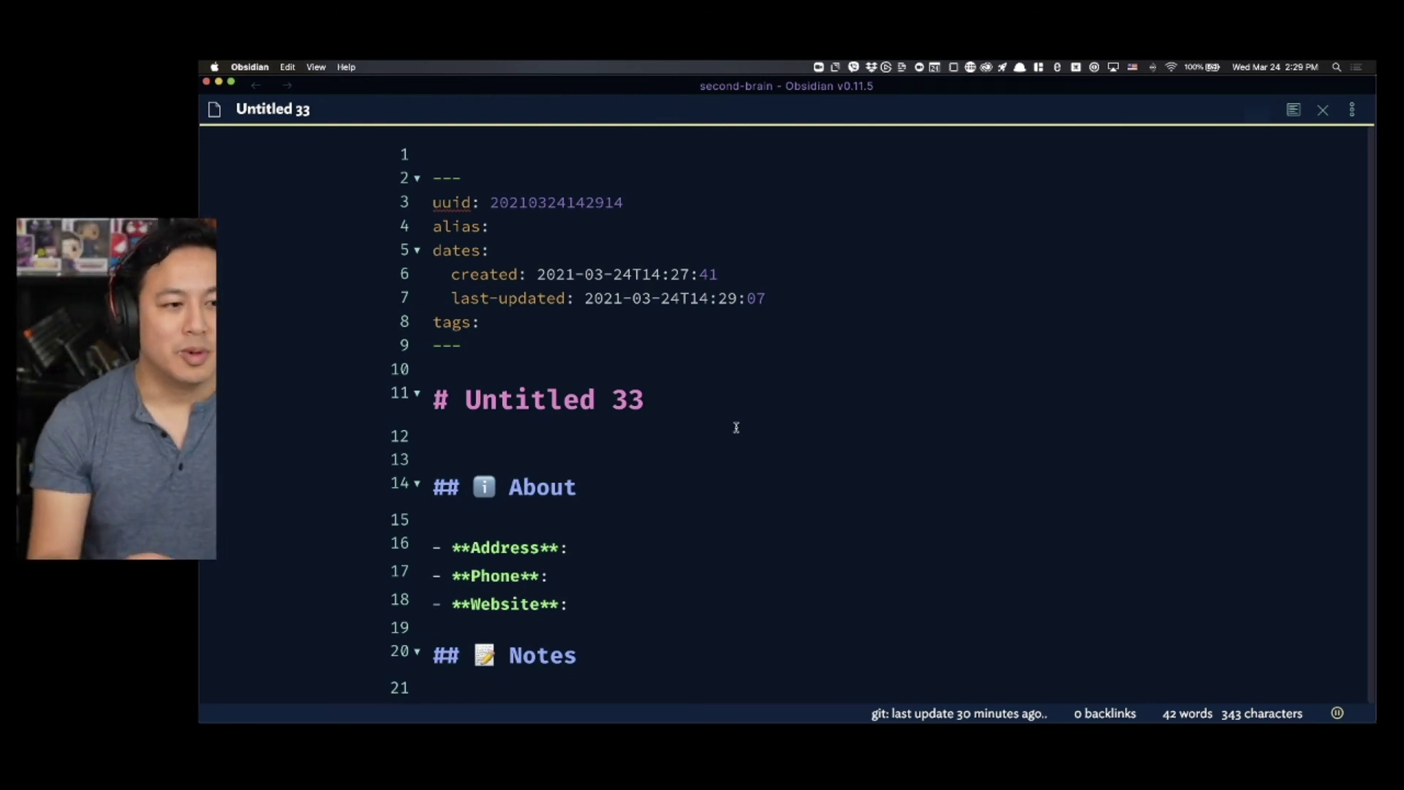
pyautogui.moveTo(523, 349); pyautogui.dragTo(419, 180)
pyautogui.click(650, 319)
pyautogui.press('super+v')
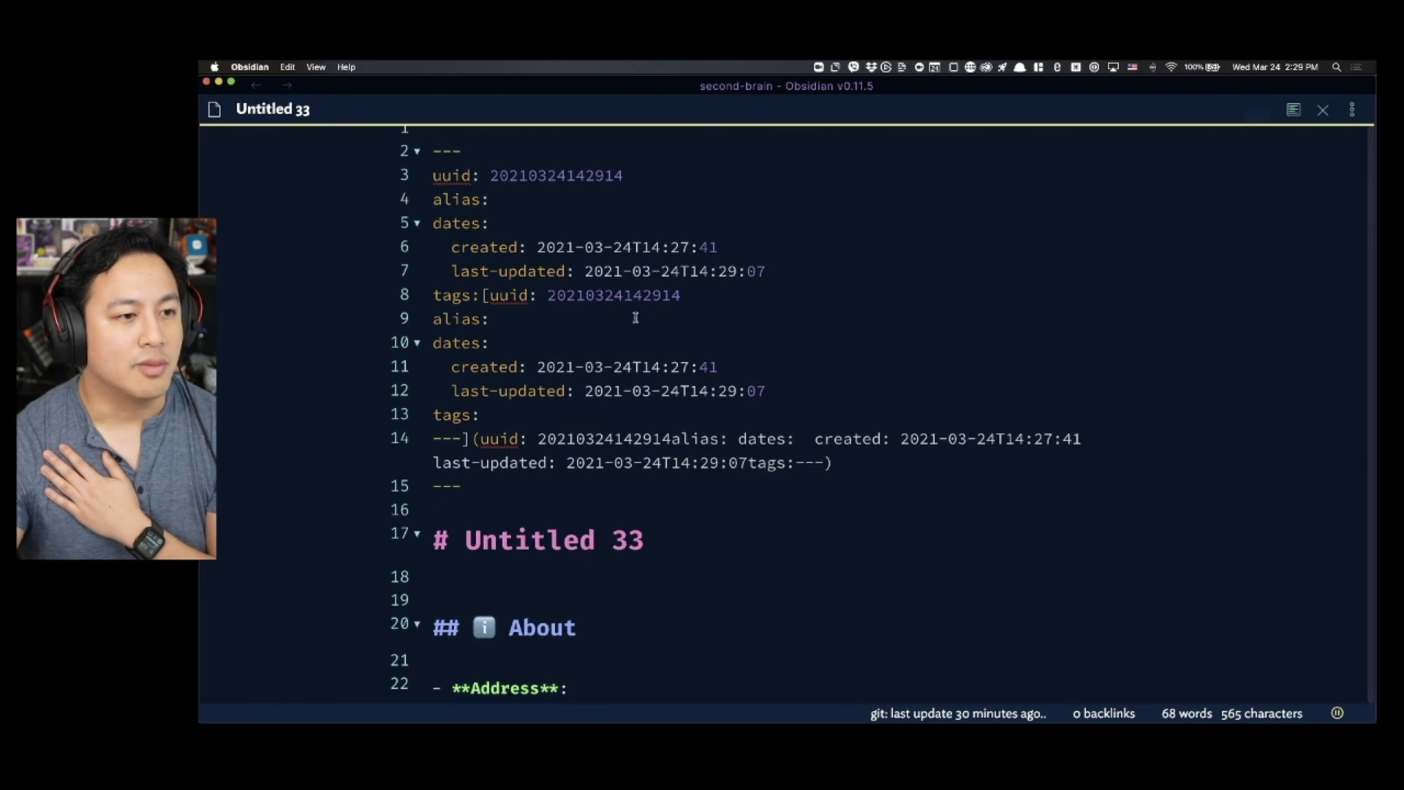
pyautogui.press('super+z')
# - Examine the inserted restaurant page from its title through the About fields, Notes and dated Logs to the Tags and Related Links
pyautogui.scroll(-1, 614, 320)
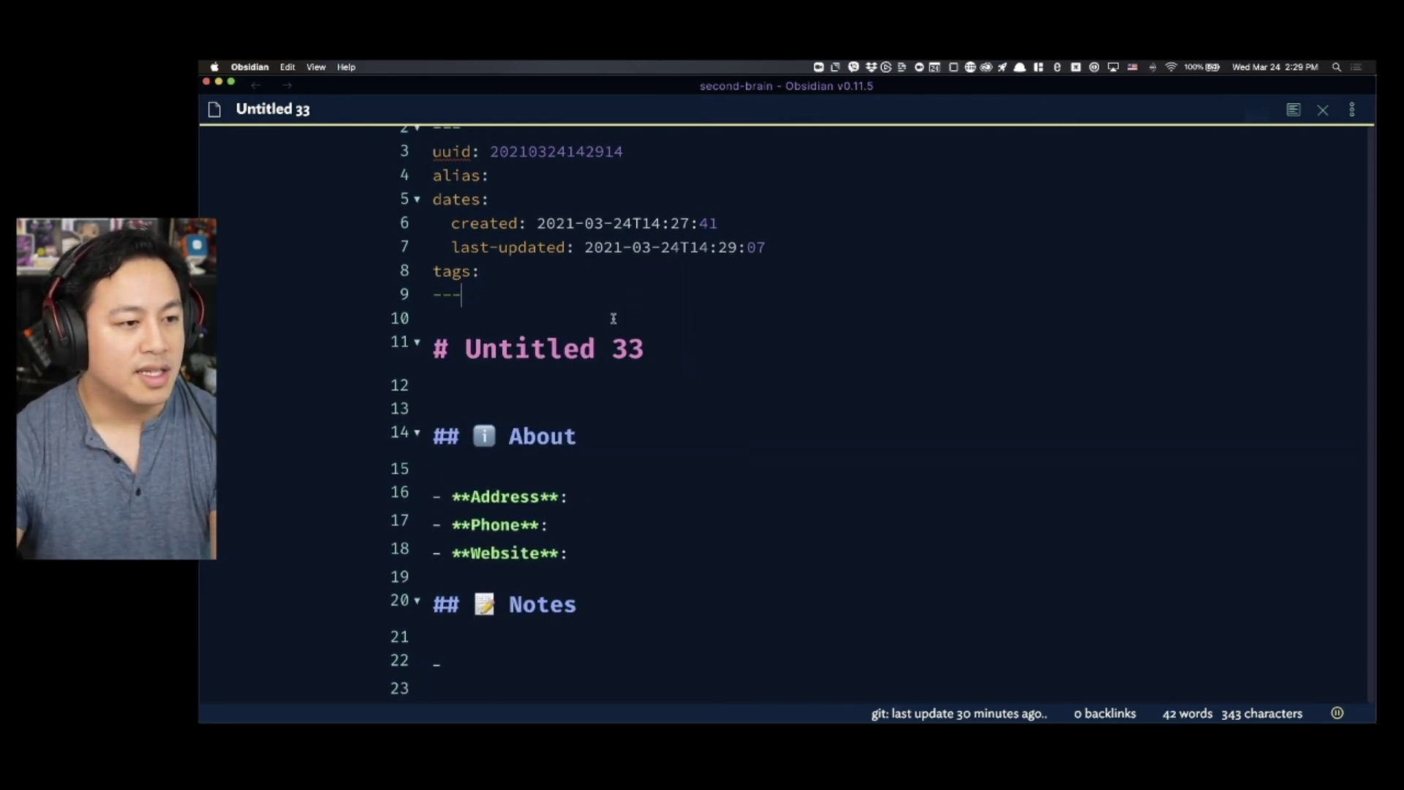
pyautogui.moveTo(648, 344); pyautogui.dragTo(610, 340)
pyautogui.click(653, 343)
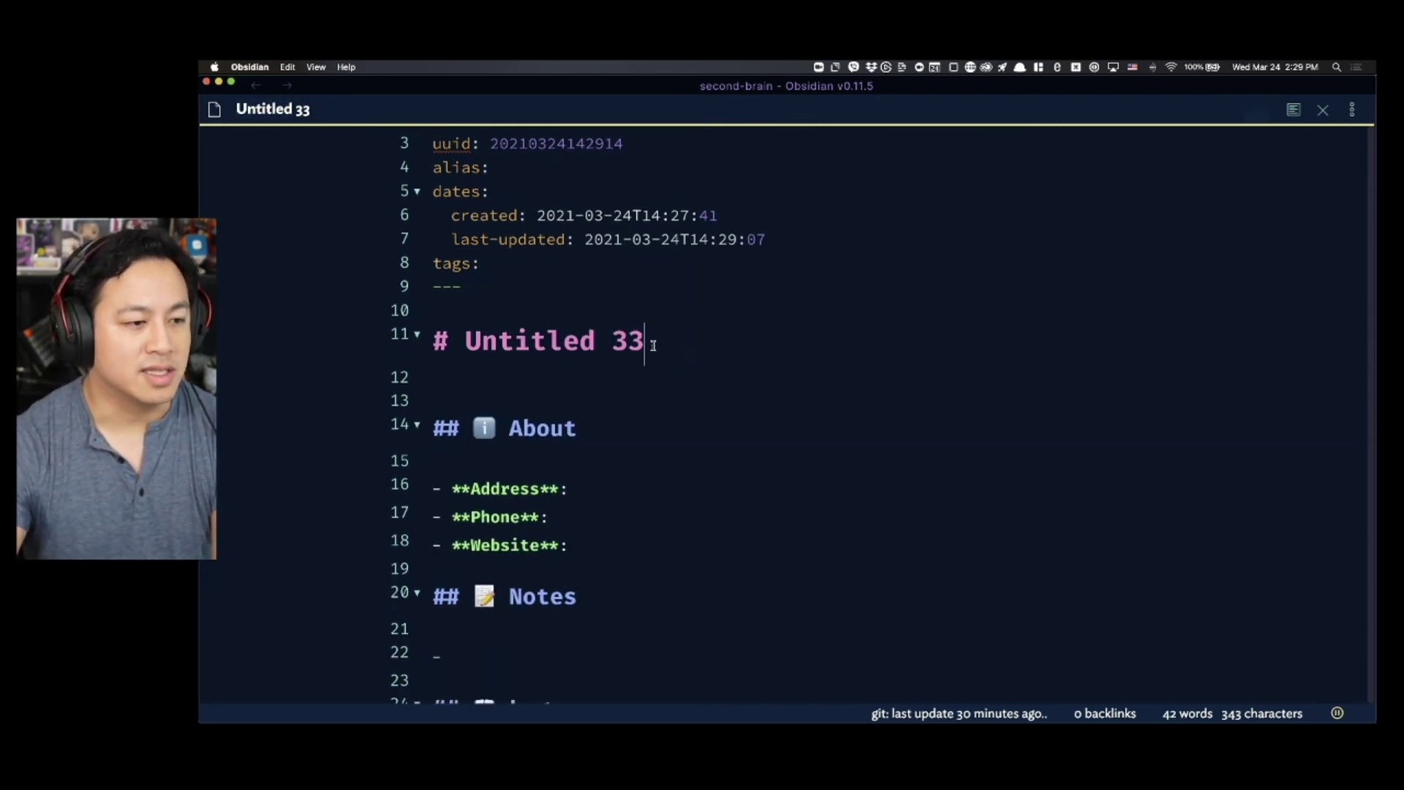
pyautogui.scroll(-5, 656, 339)
pyautogui.scroll(3, 651, 336)
pyautogui.click(619, 330)
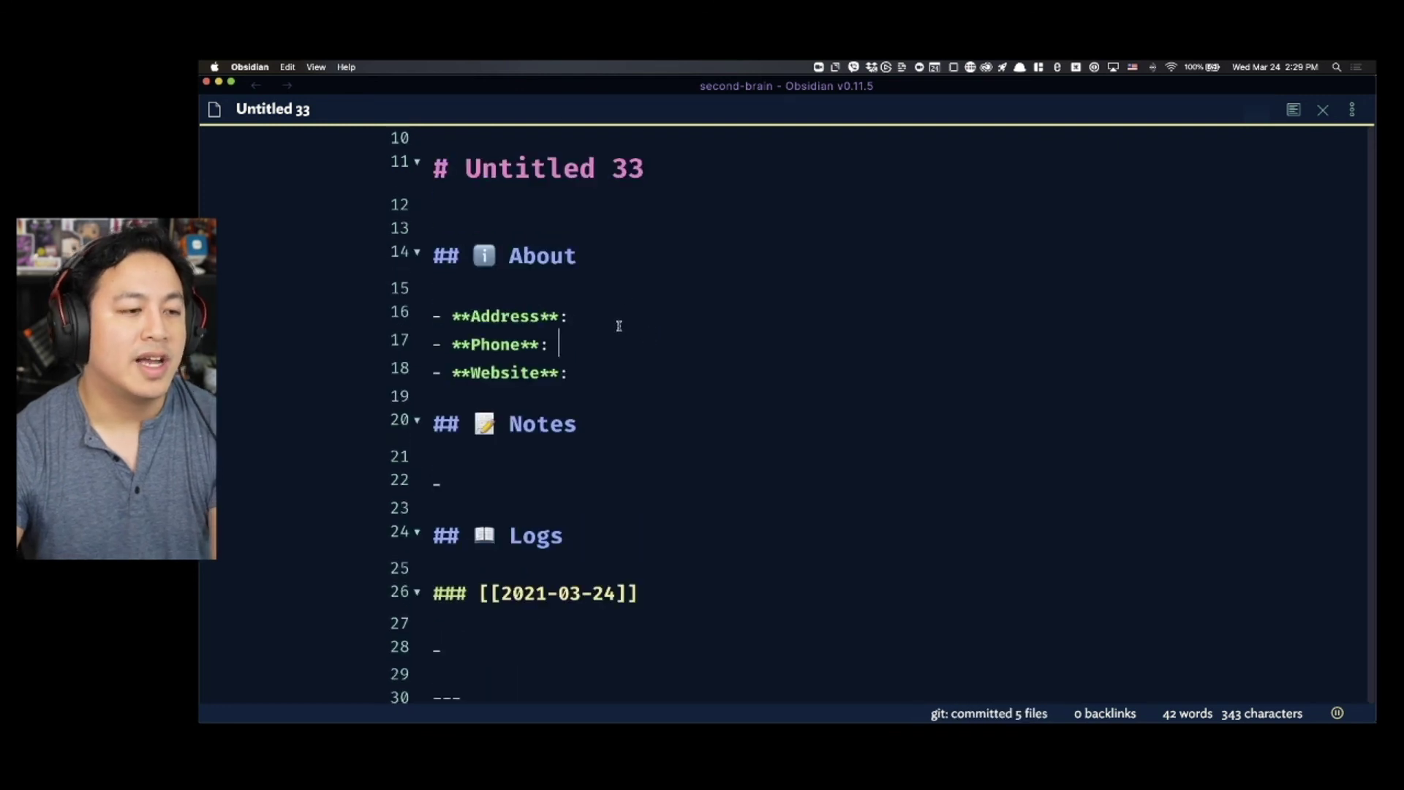
pyautogui.click(614, 320)
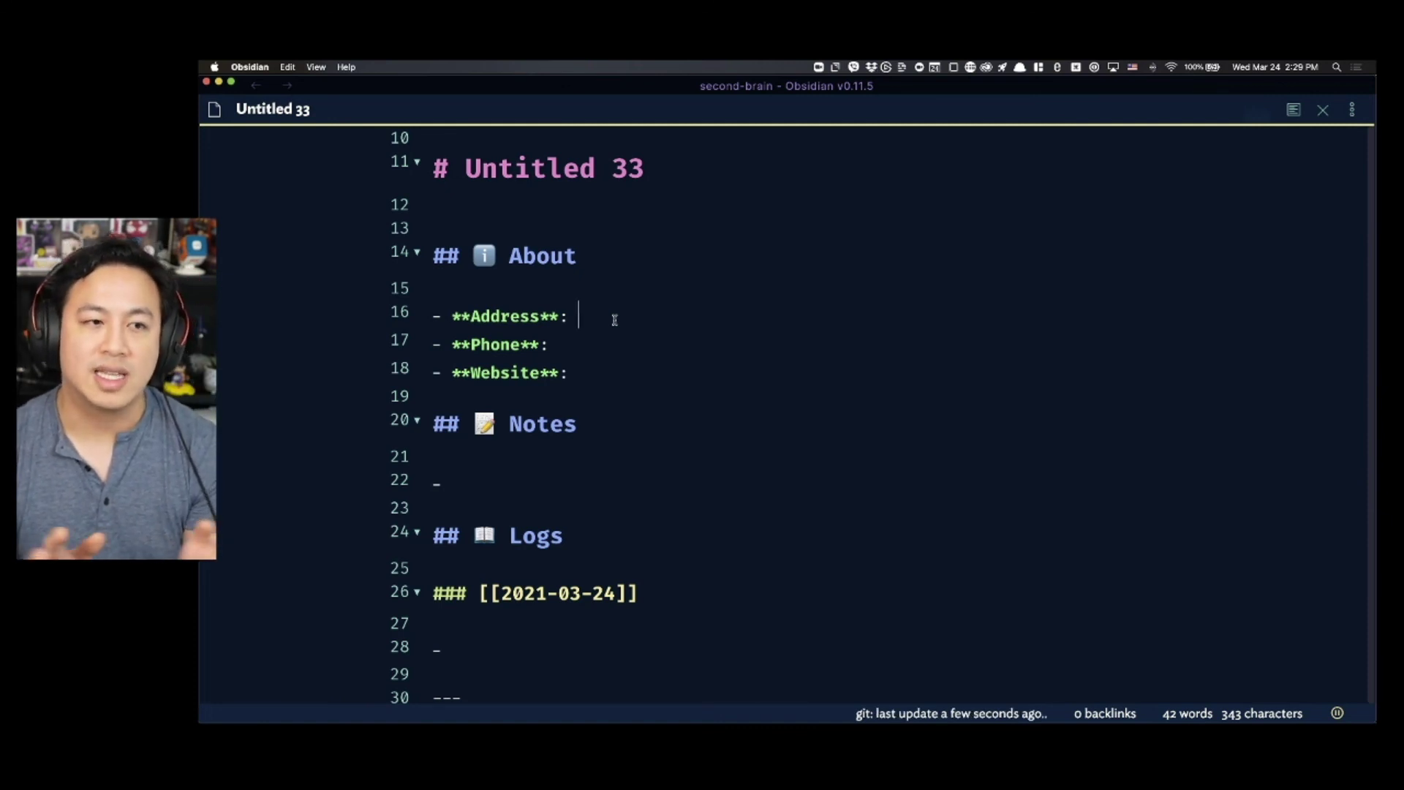
pyautogui.scroll(-2, 656, 346)
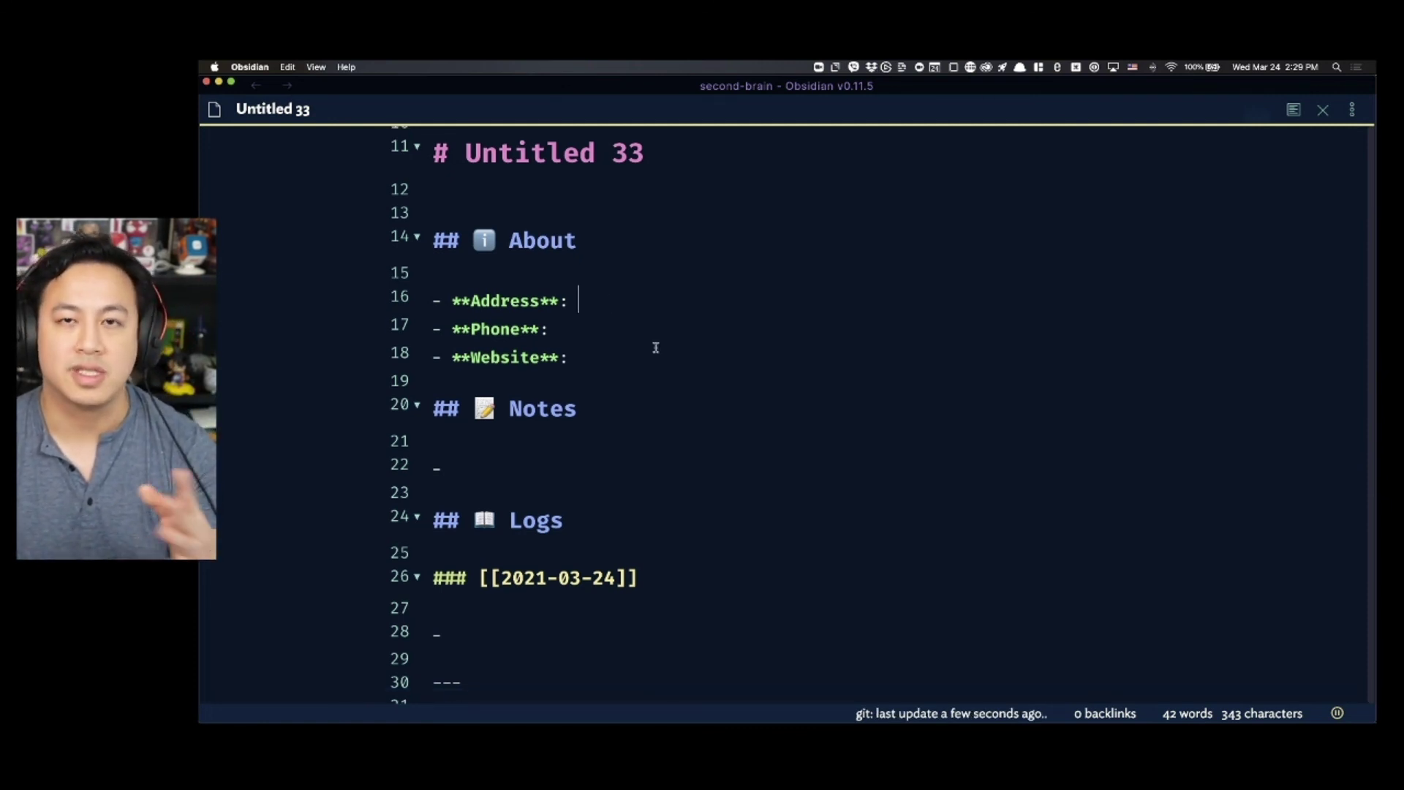
pyautogui.scroll(-5, 655, 347)
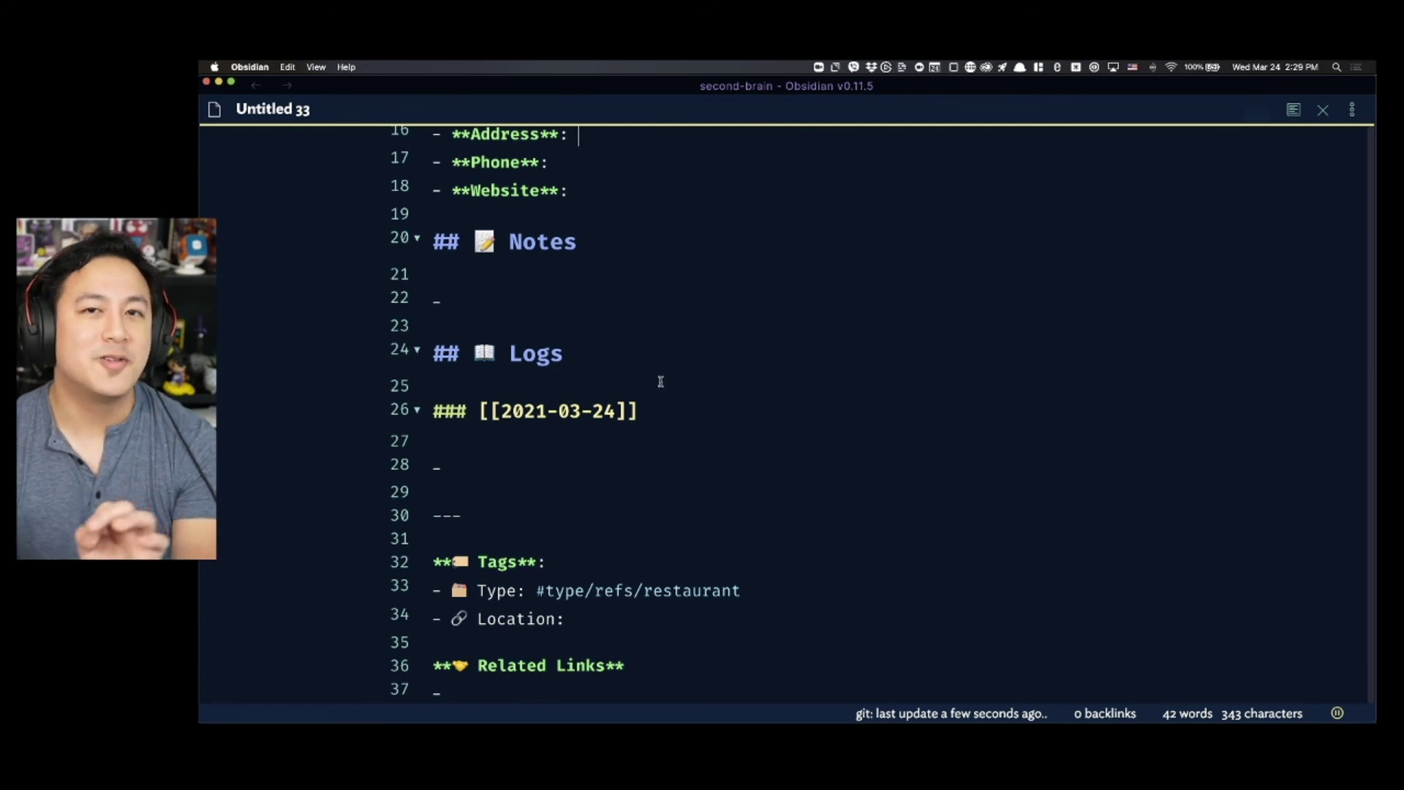
pyautogui.click(627, 465)
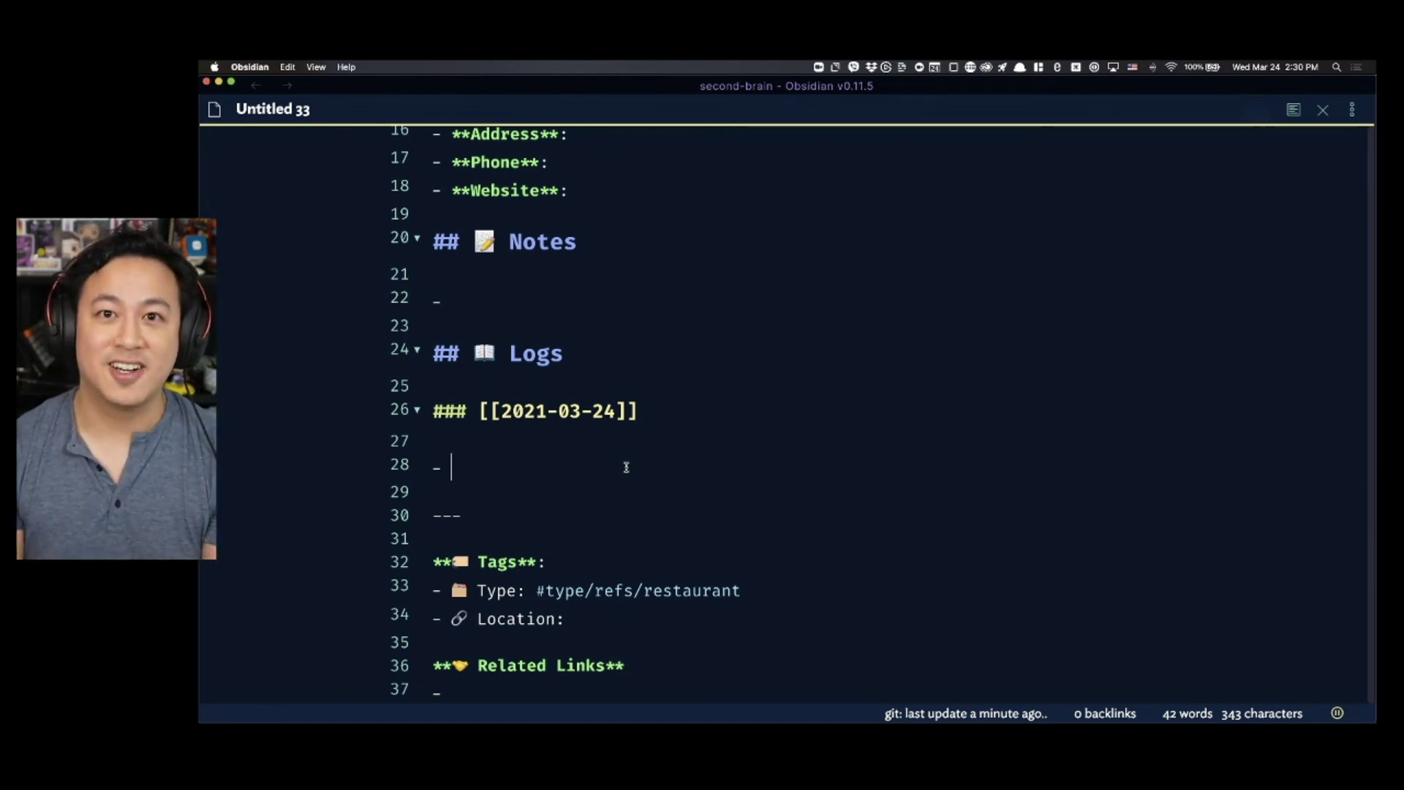
pyautogui.click(626, 467)
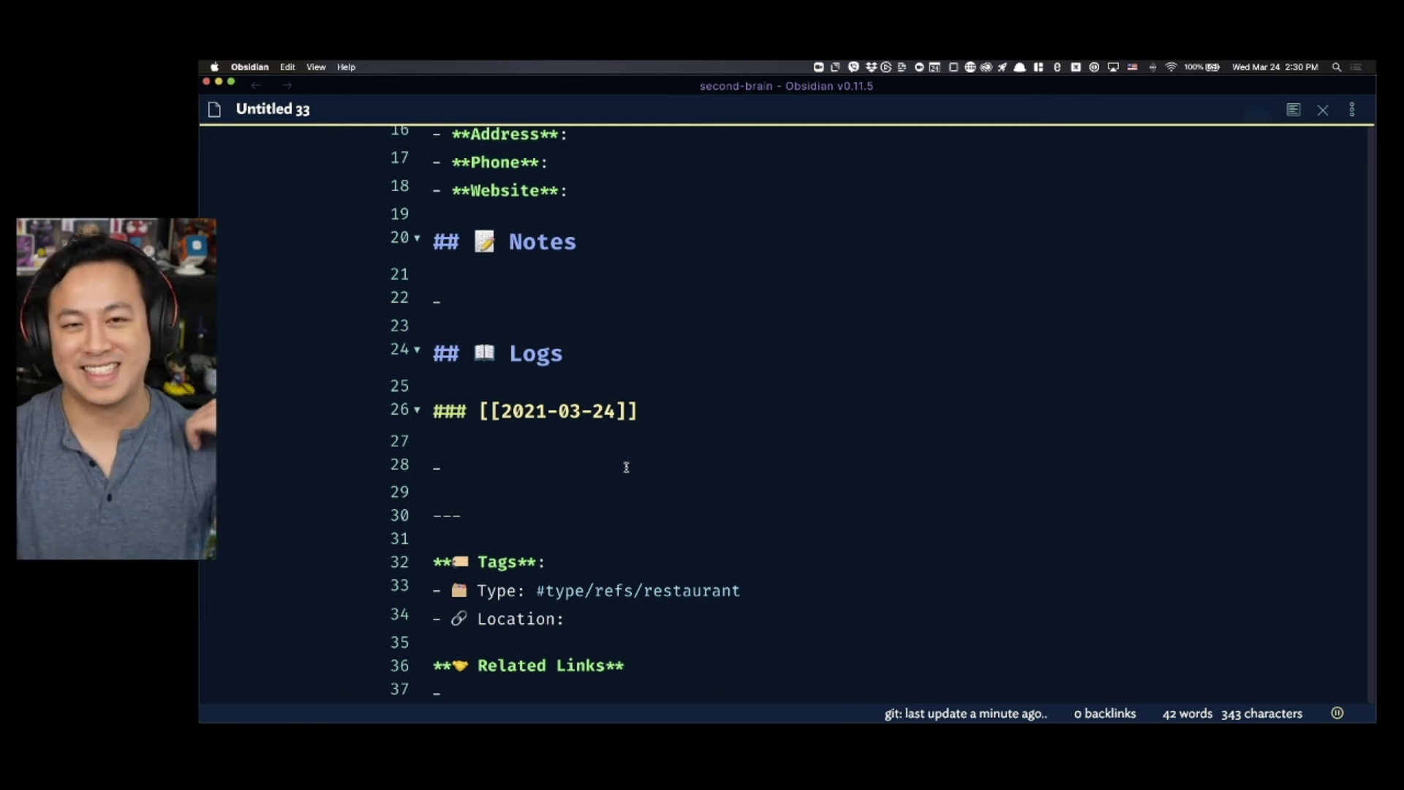
pyautogui.click(626, 467)
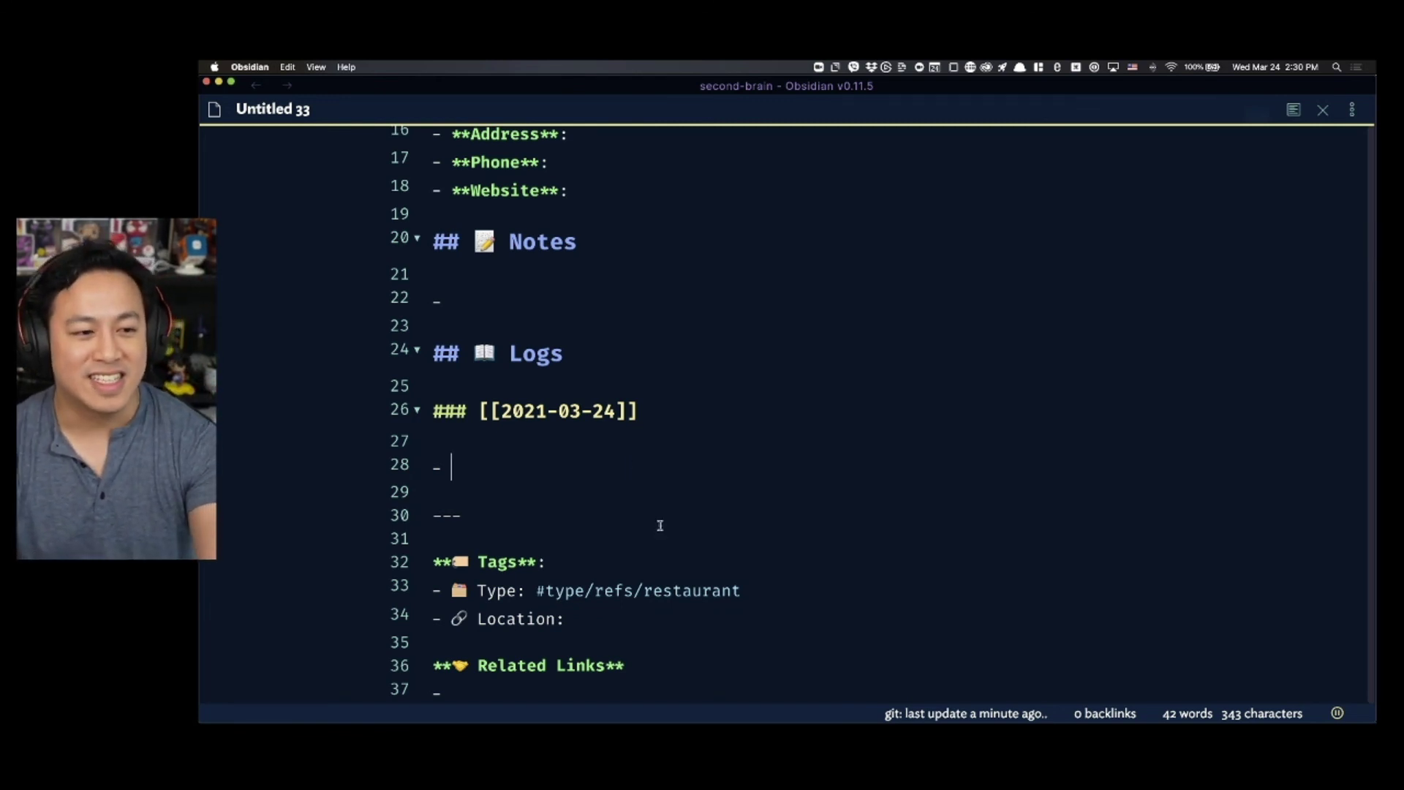